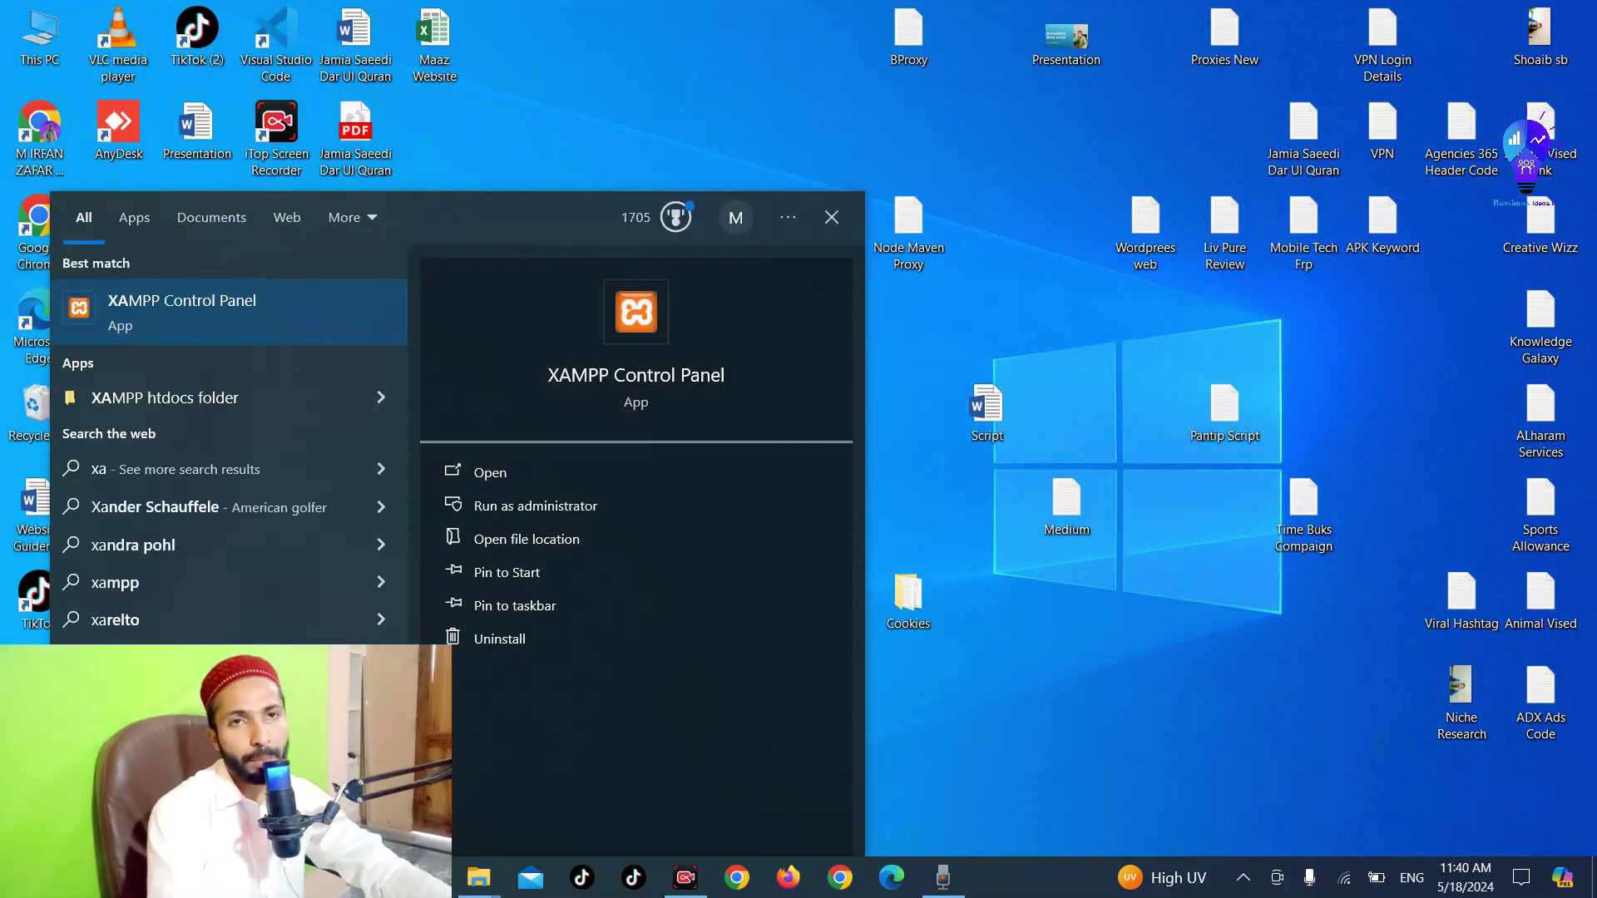
Step: Start Apache (ports 80/443) and MySQL (port 3306) in XAMPP, then minimize the control panel
key("Return")
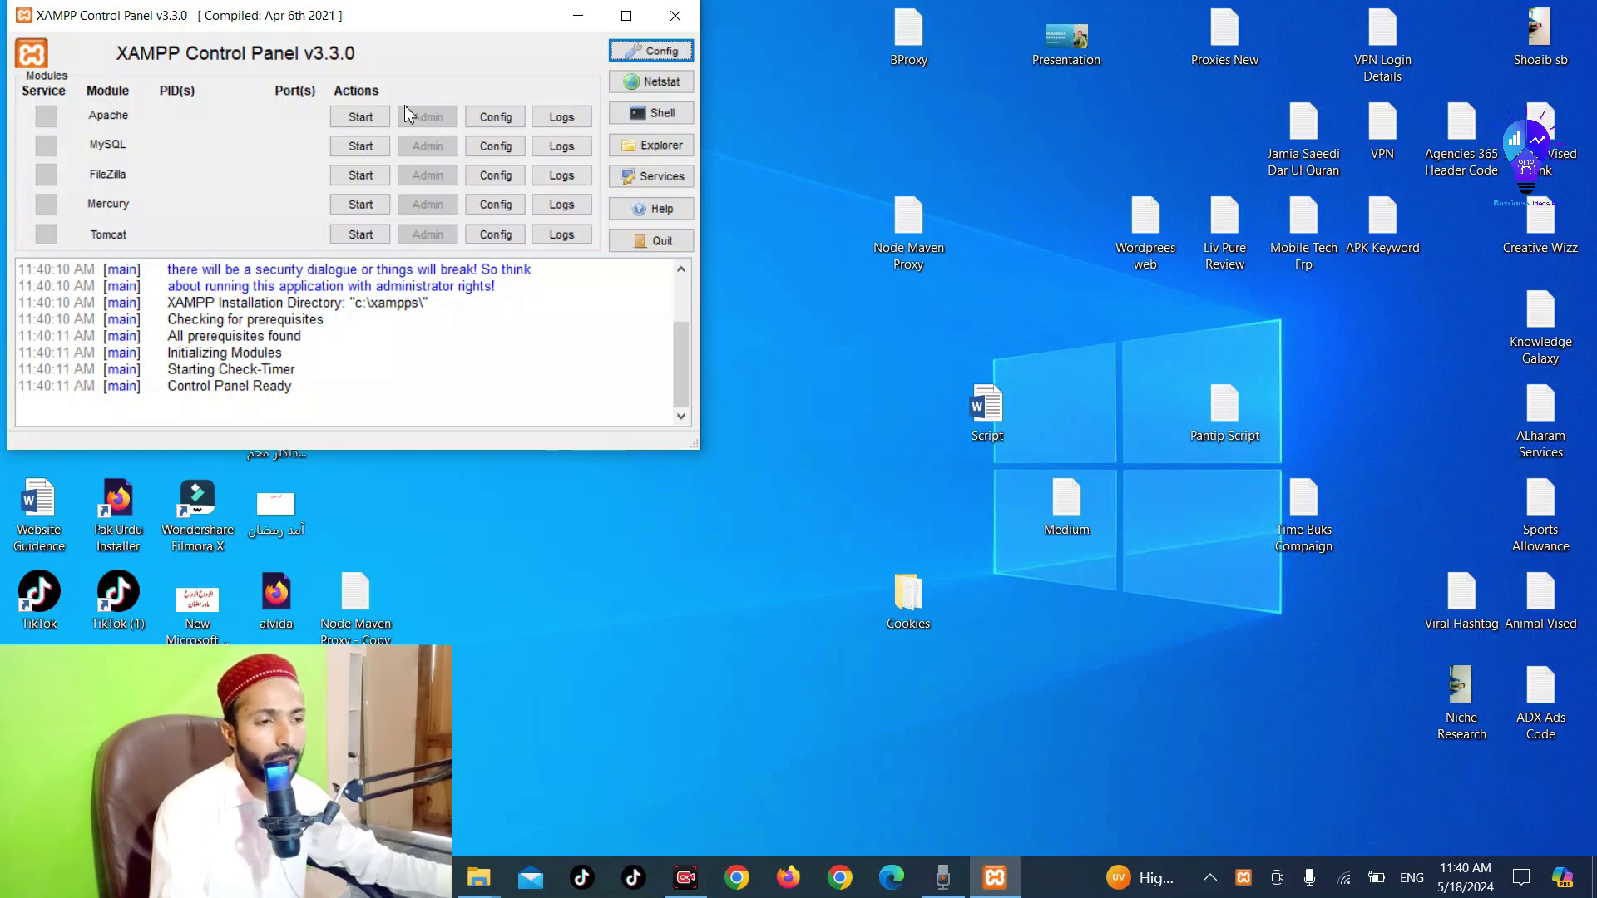
left_click(360, 117)
left_click(366, 150)
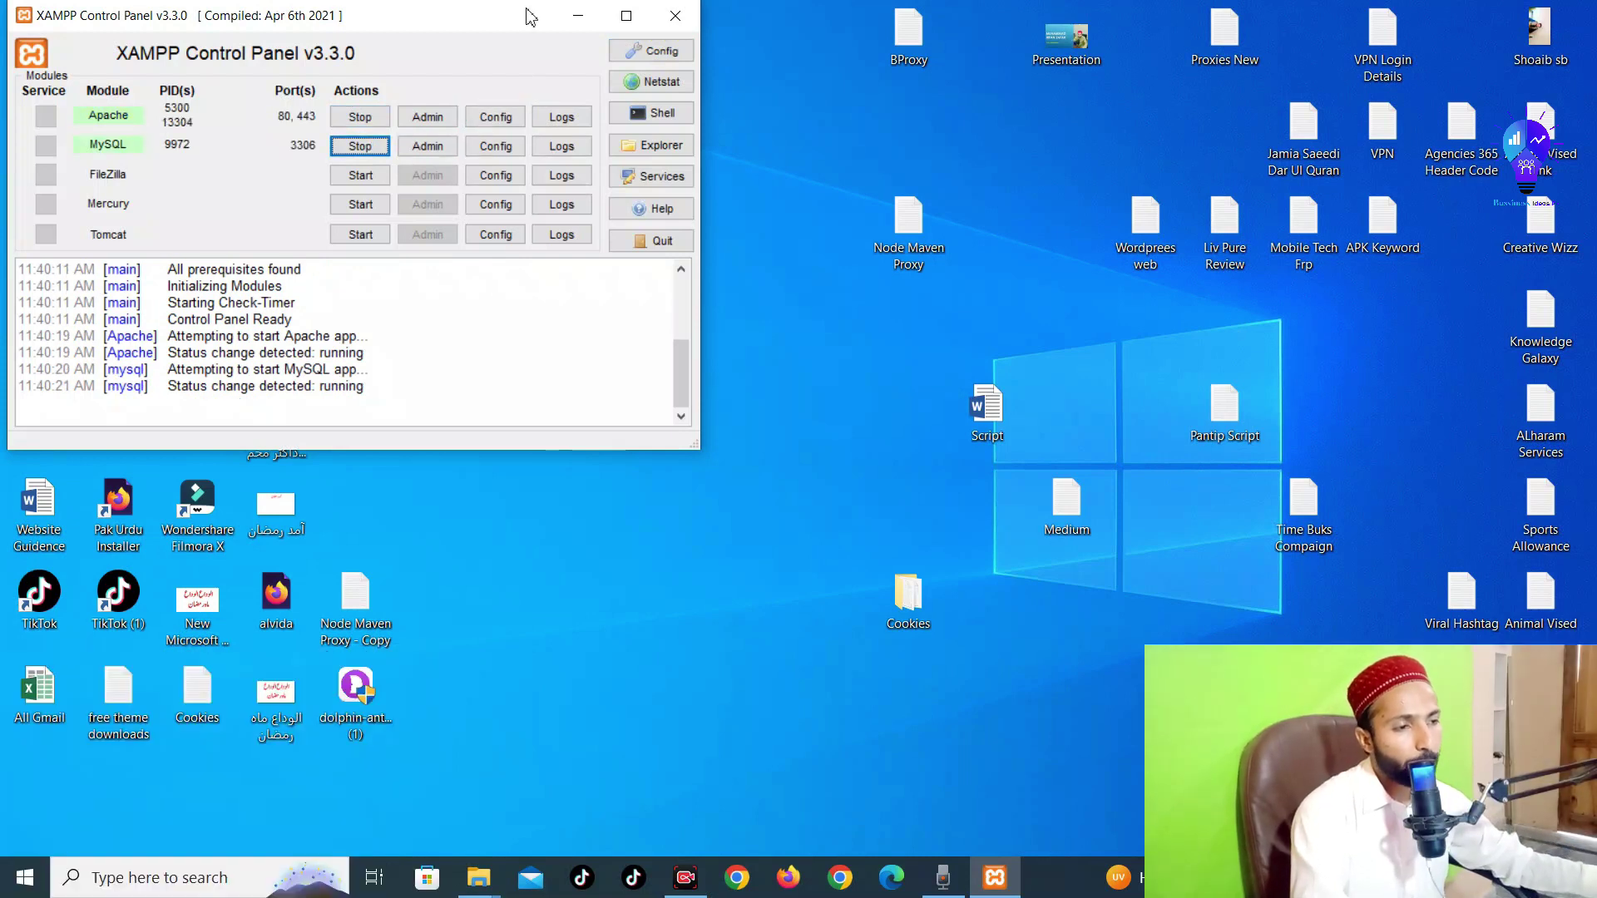
left_click(578, 15)
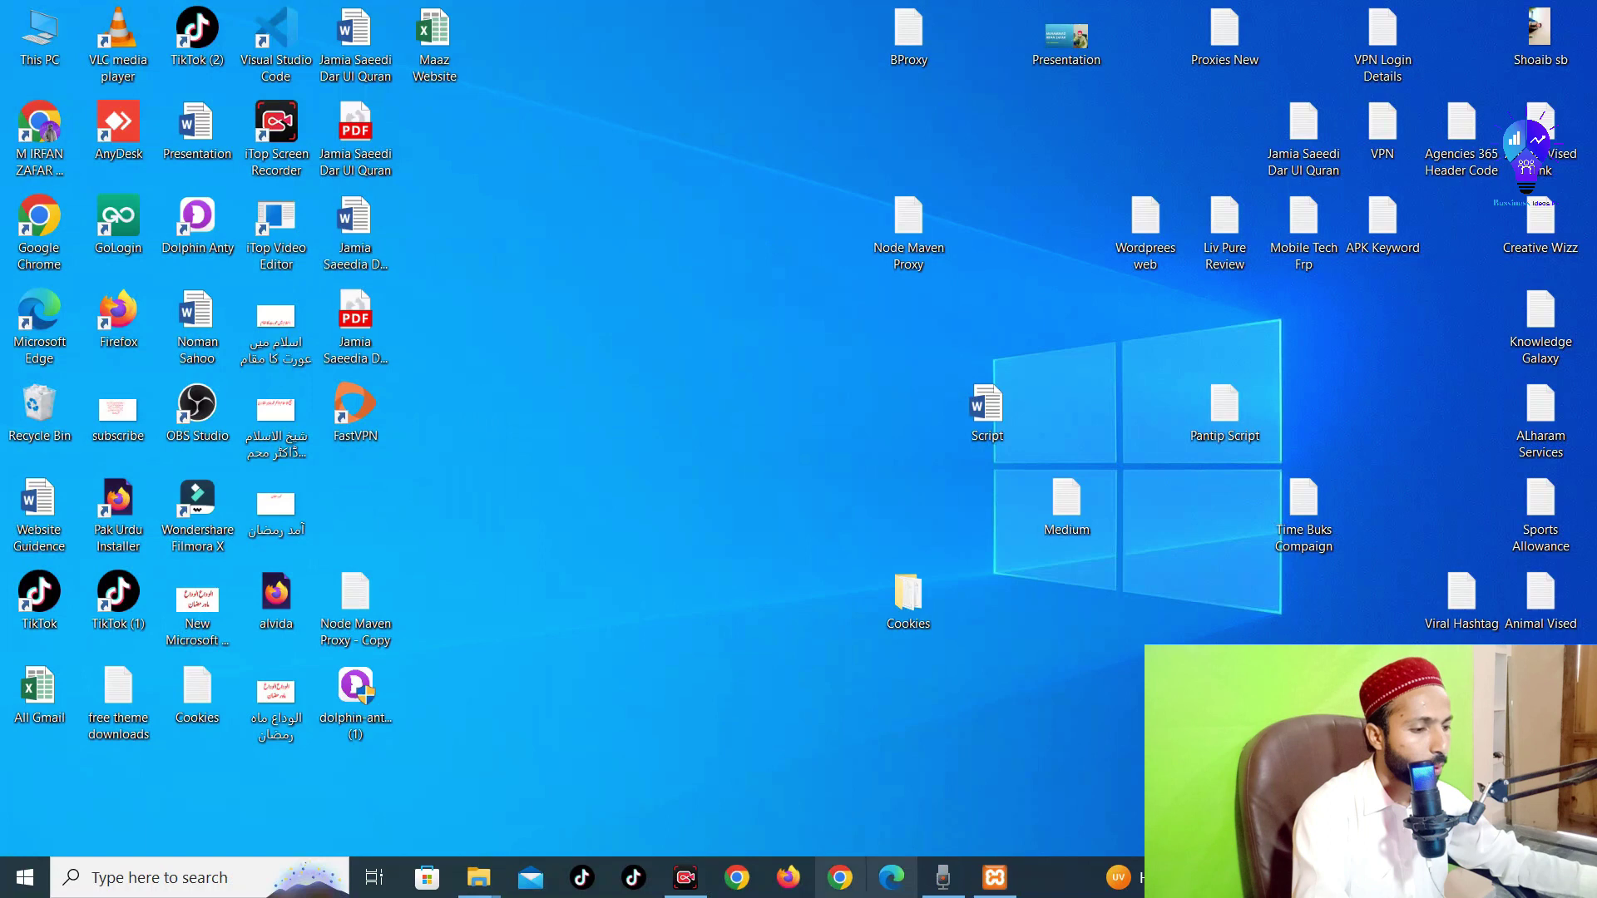
Step: Open Chrome with a profile, dismiss the TubeBuddy notice and load localhost/wordpress/
left_click(737, 878)
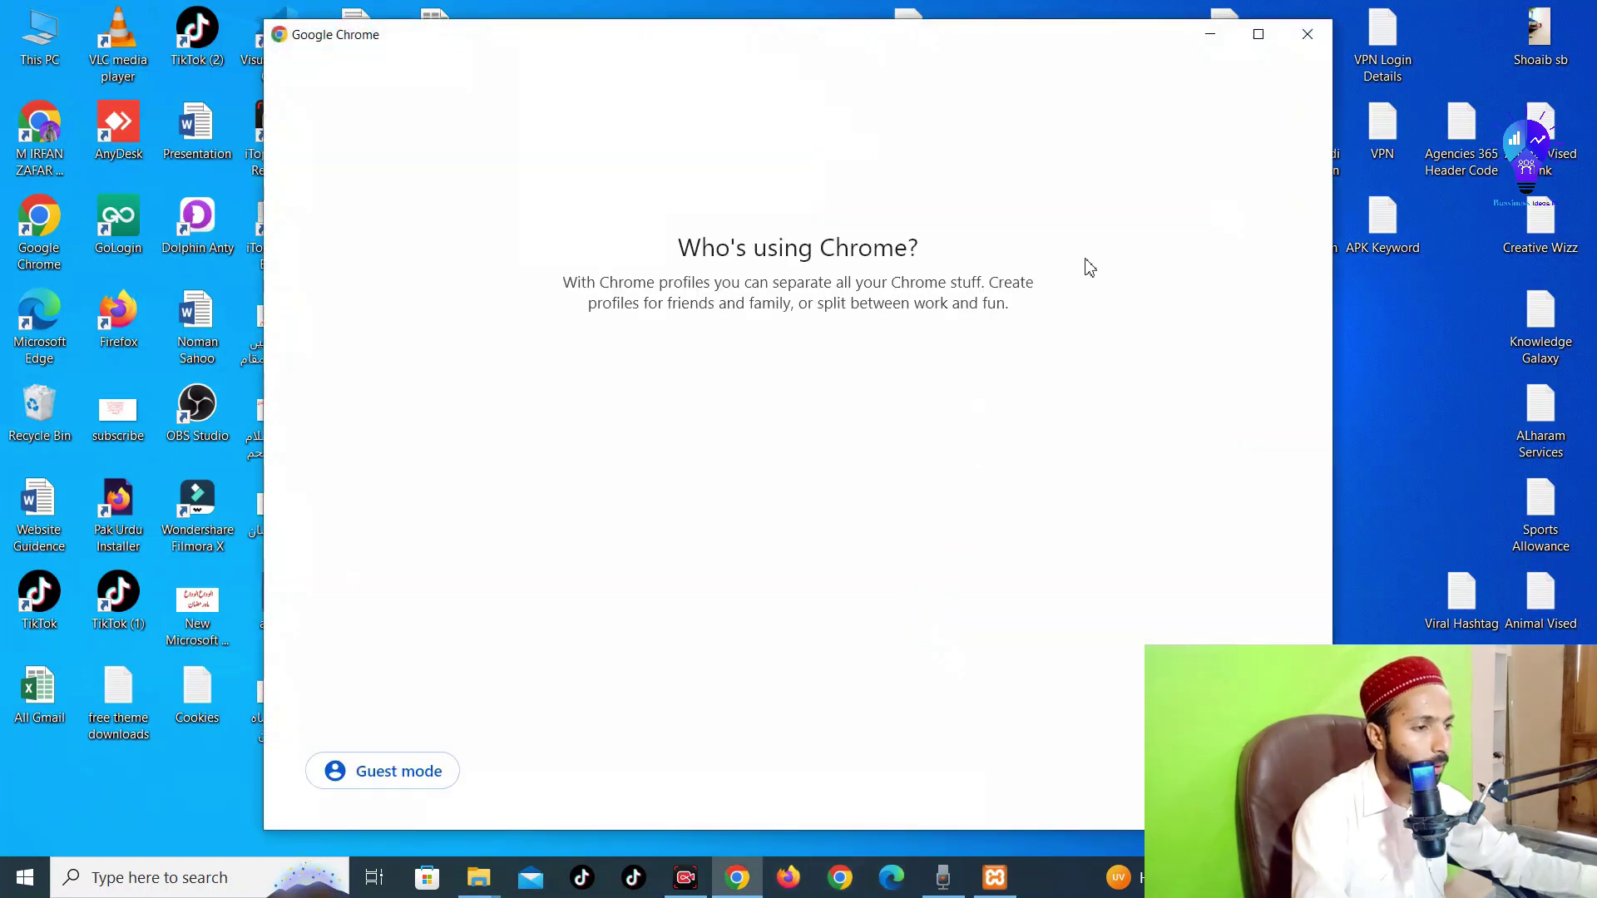
left_click(1009, 384)
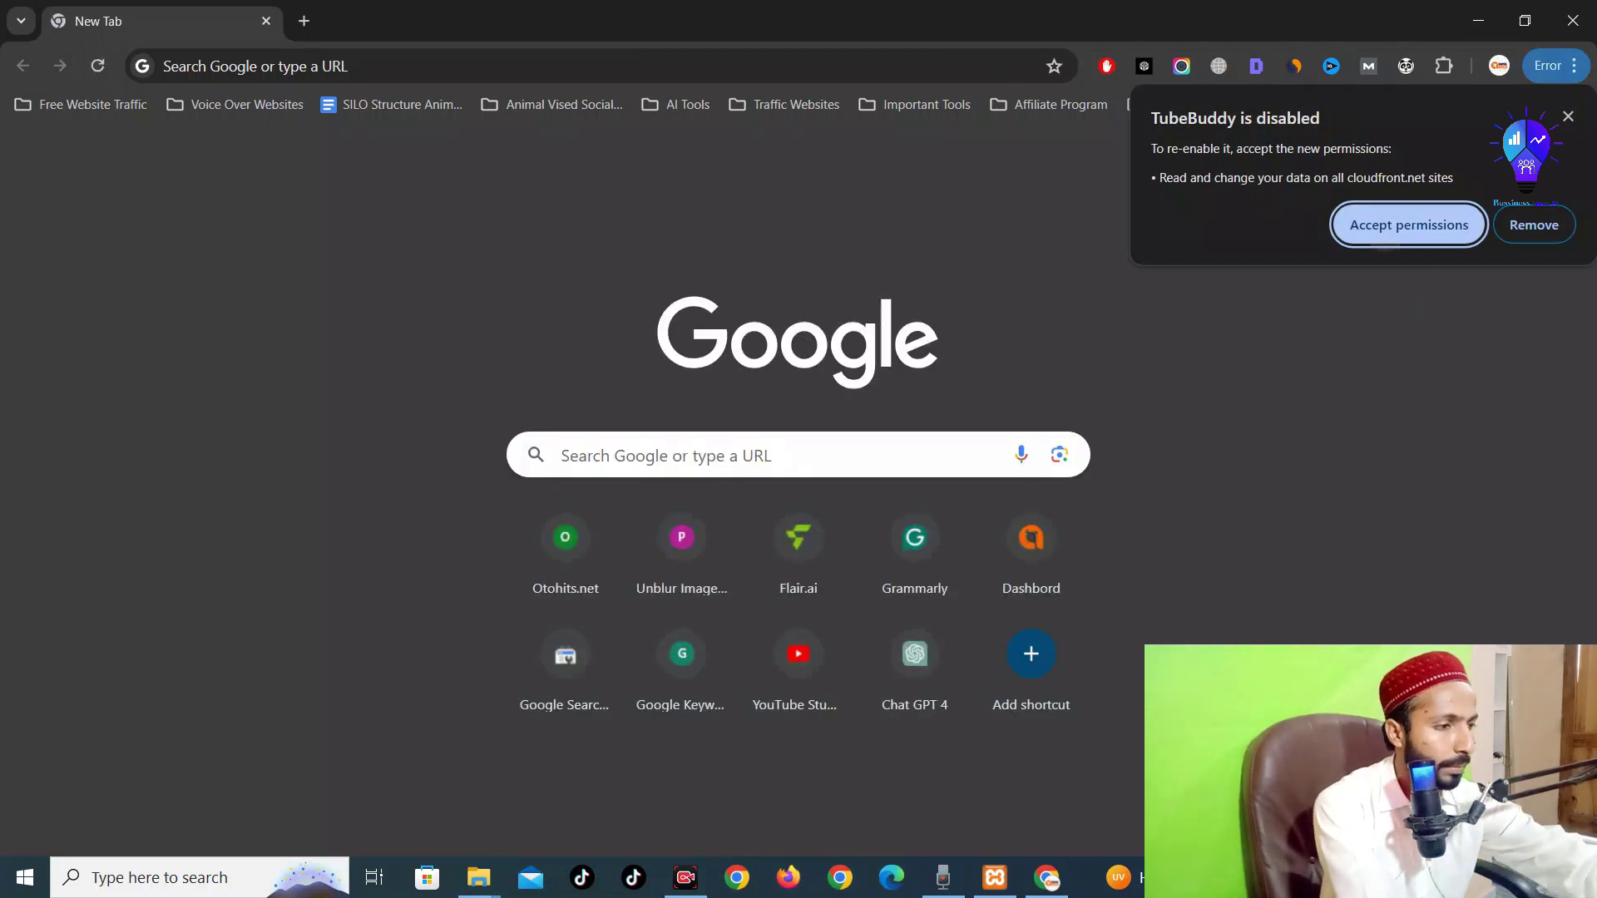
left_click(1406, 226)
type("loca")
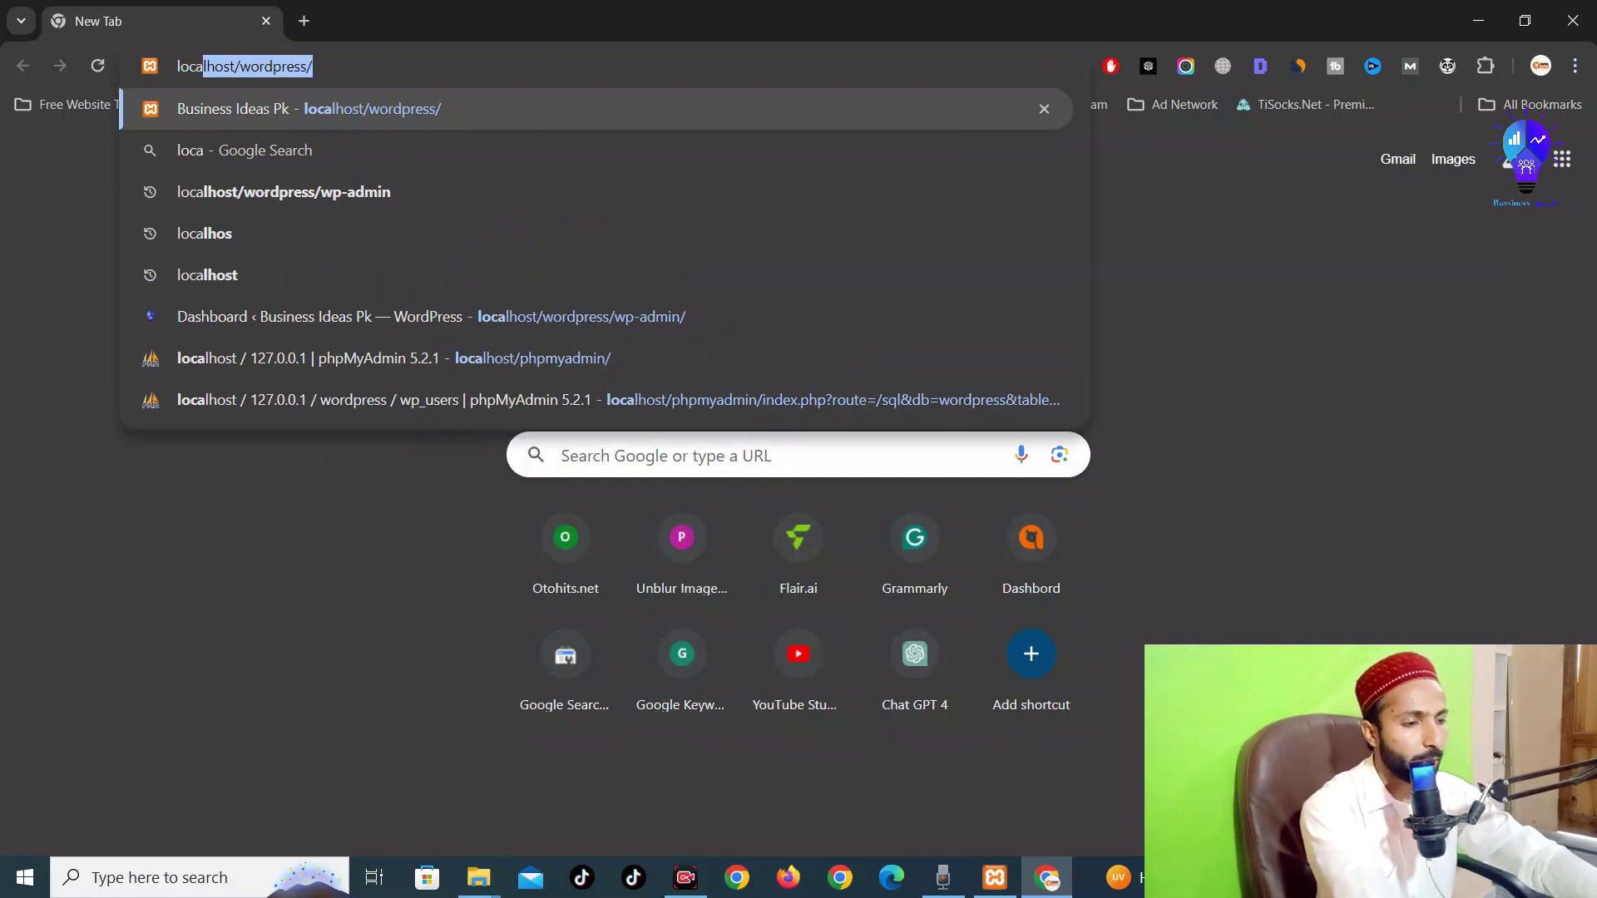
key("Return")
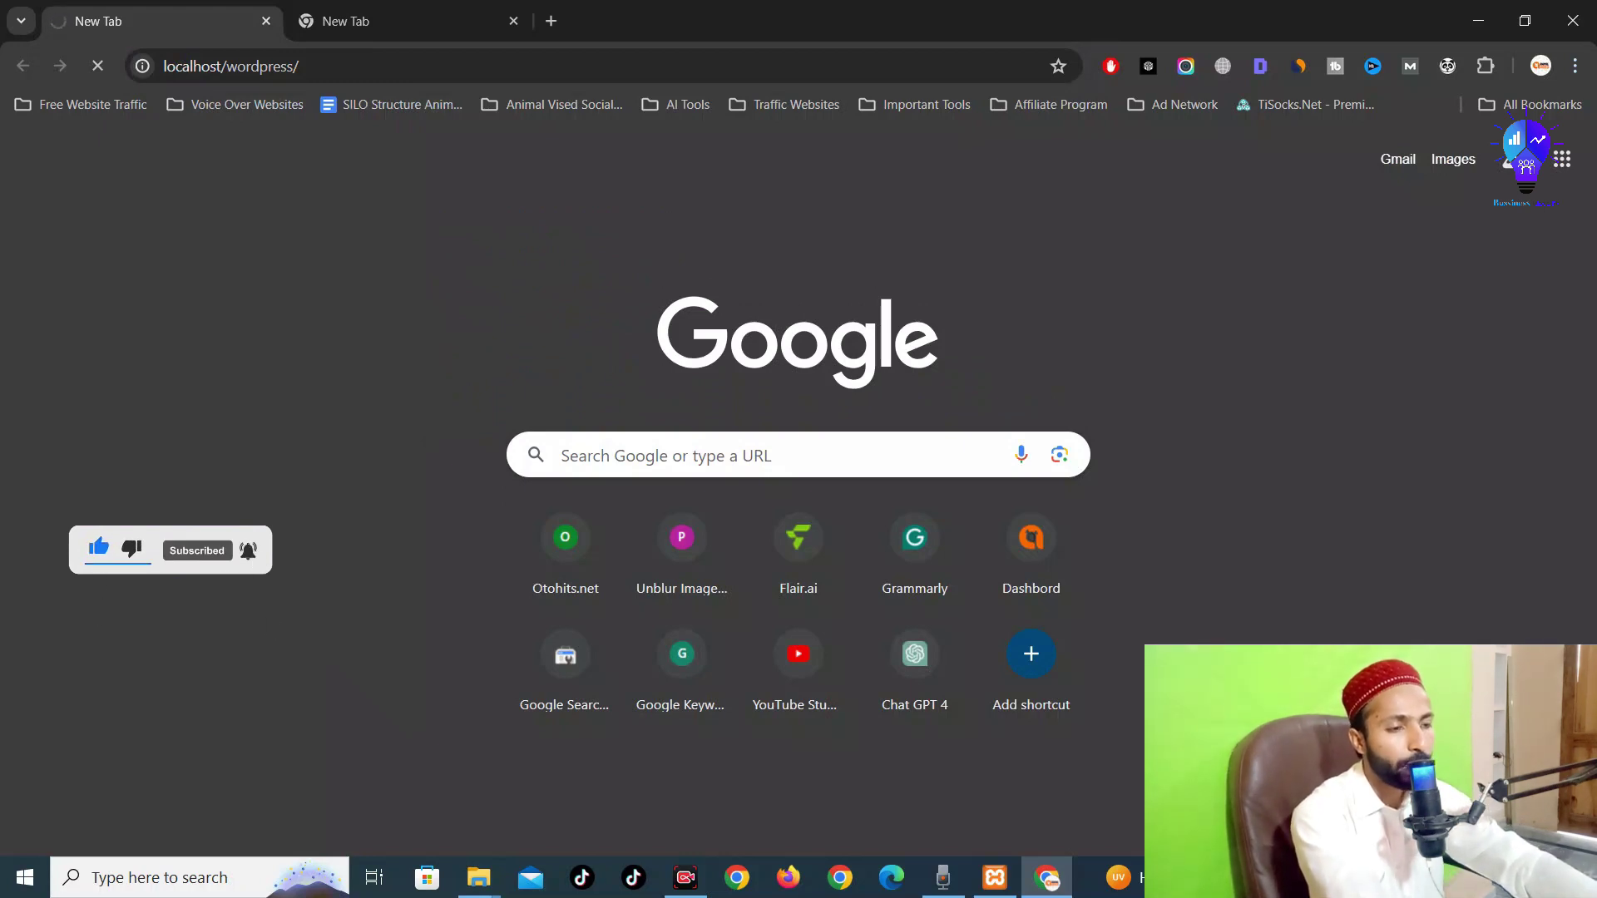
Step: Load localhost/wordpress/wp-admin/ in the second tab
key("ctrl+Tab")
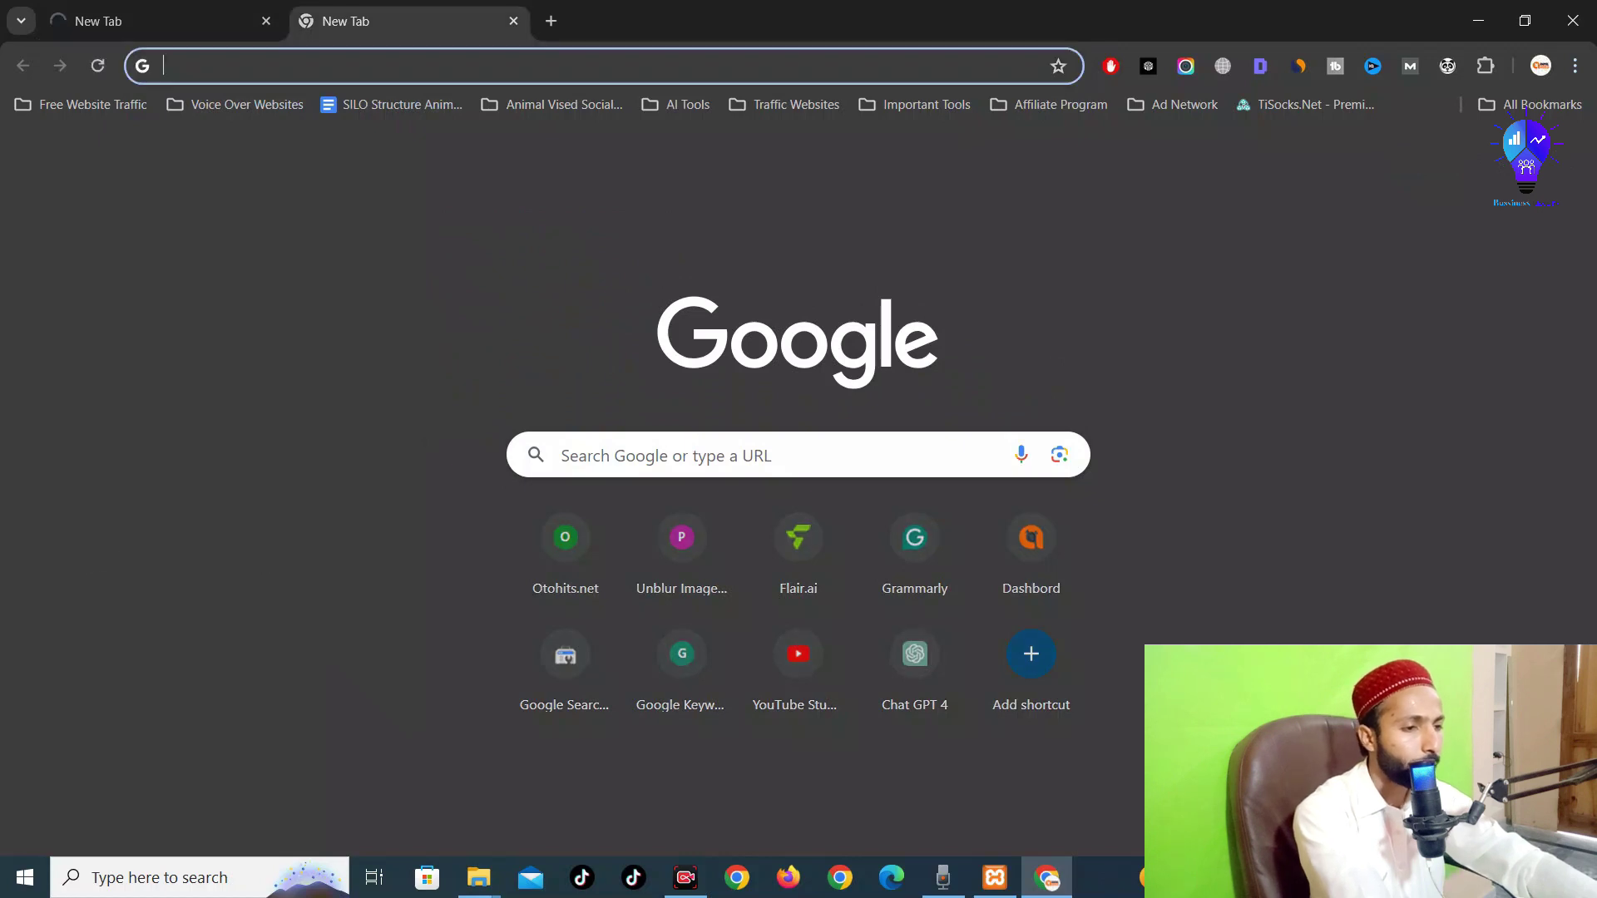
type("localhost/wordpress/wp-admin/")
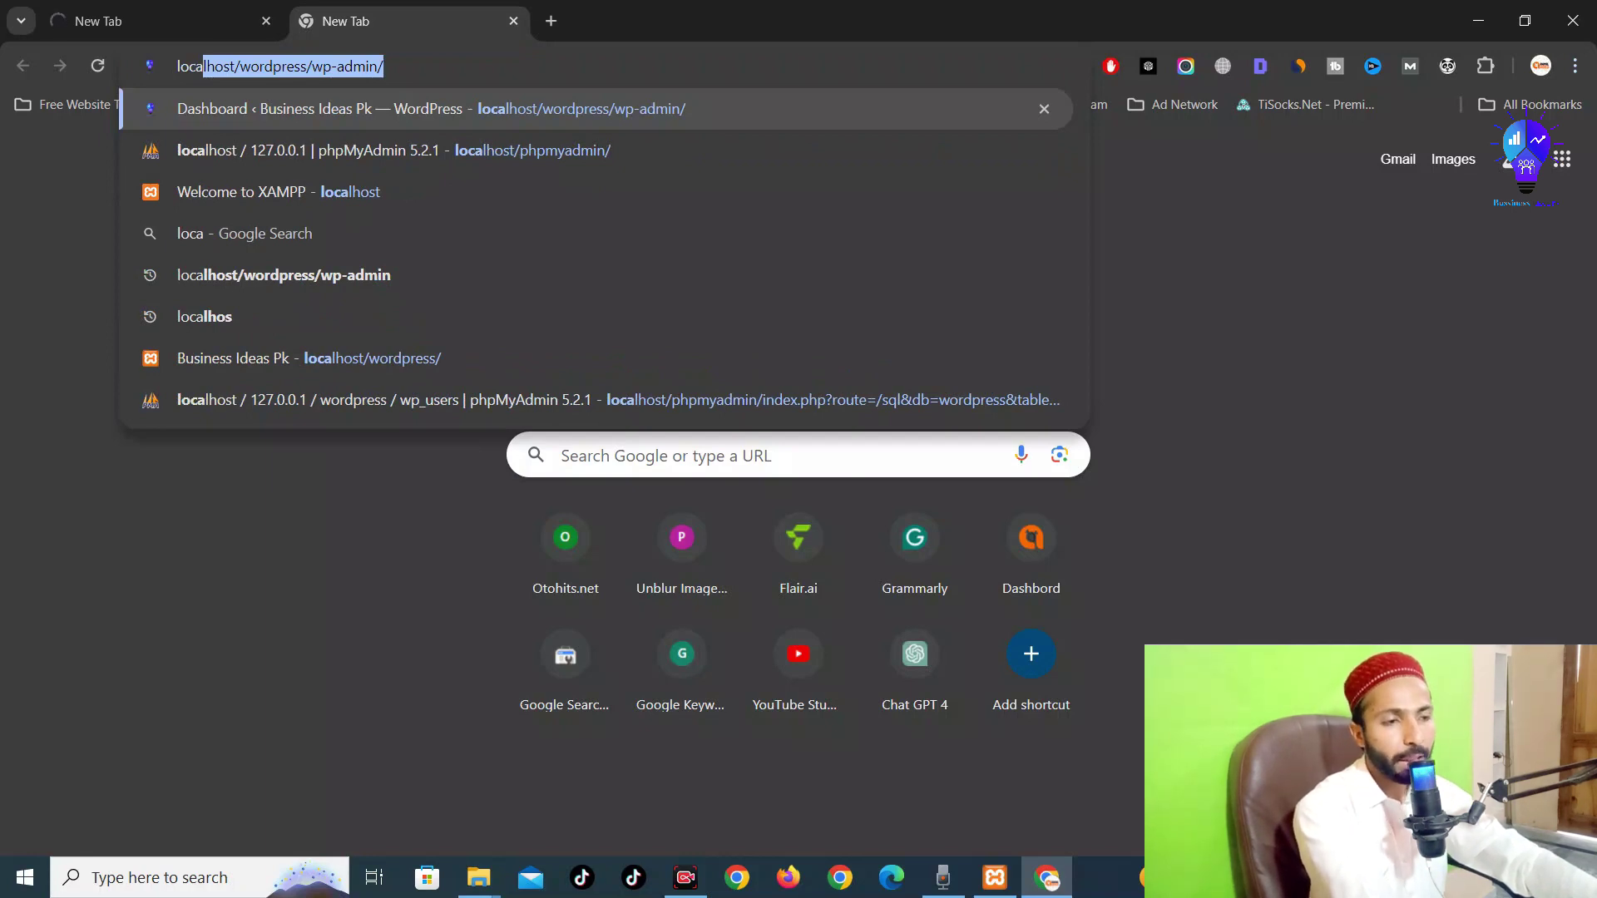
key("Return")
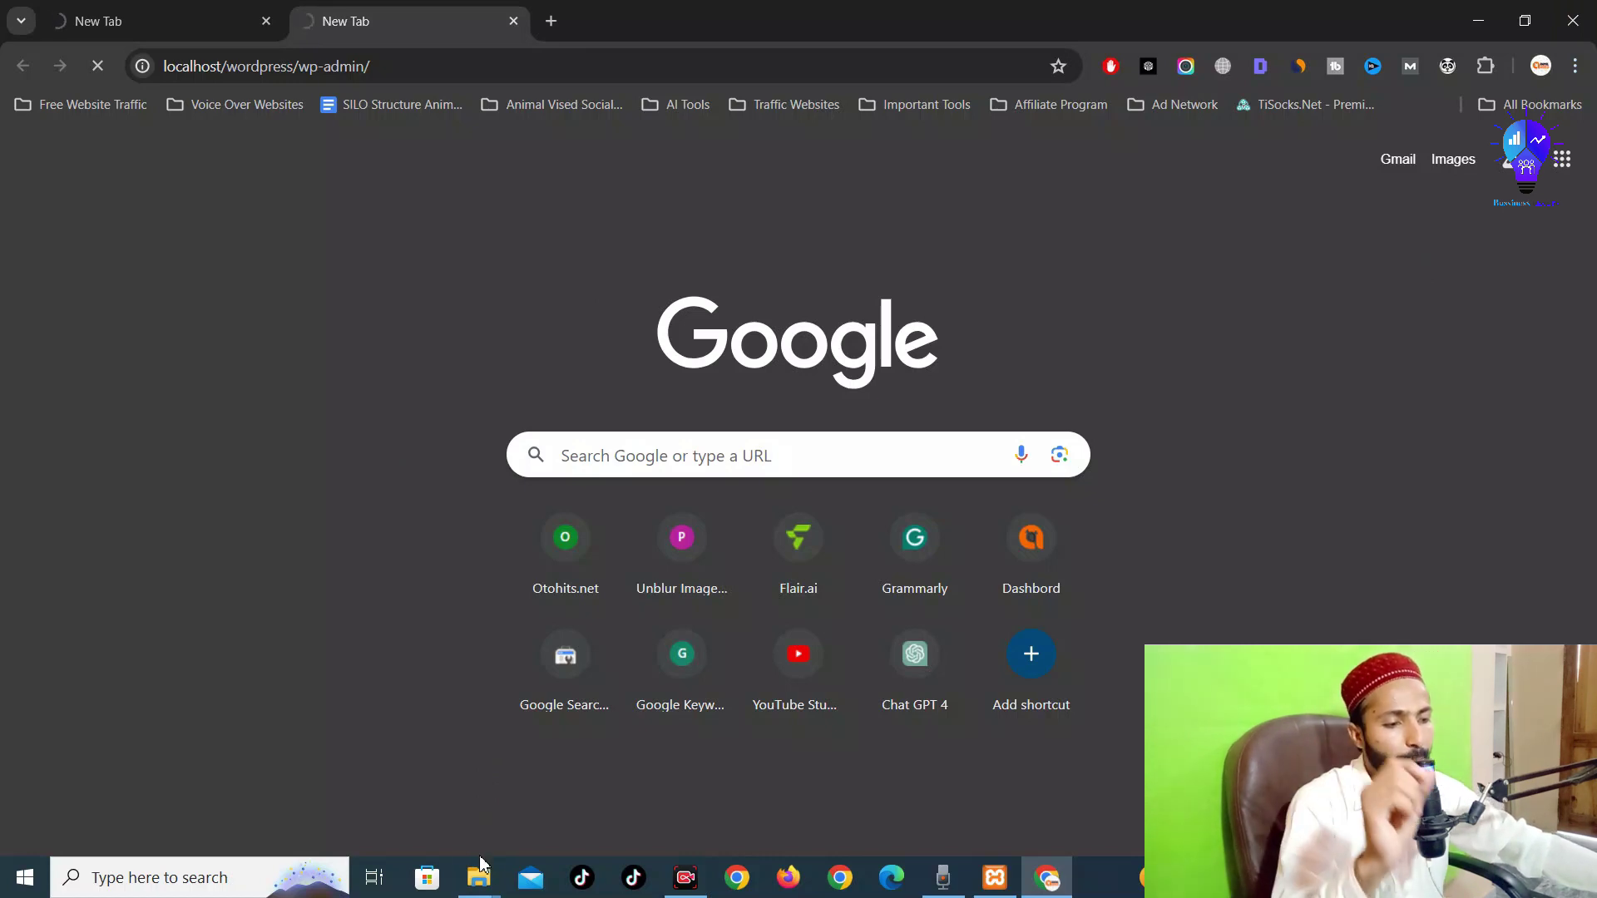
mouse_move(479, 889)
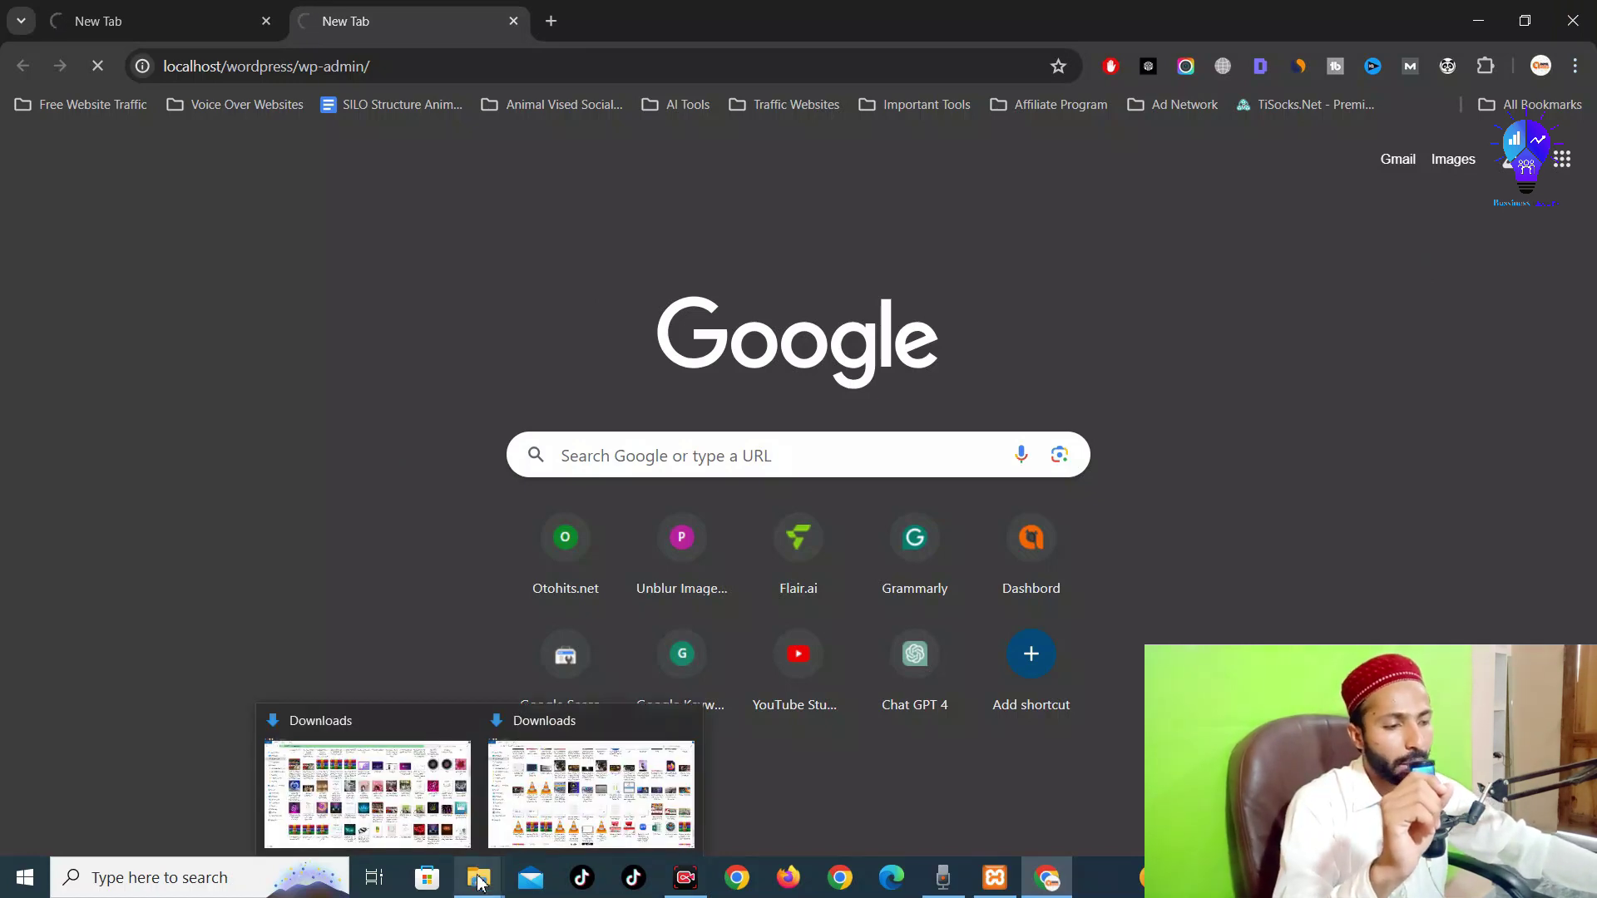
mouse_move(493, 852)
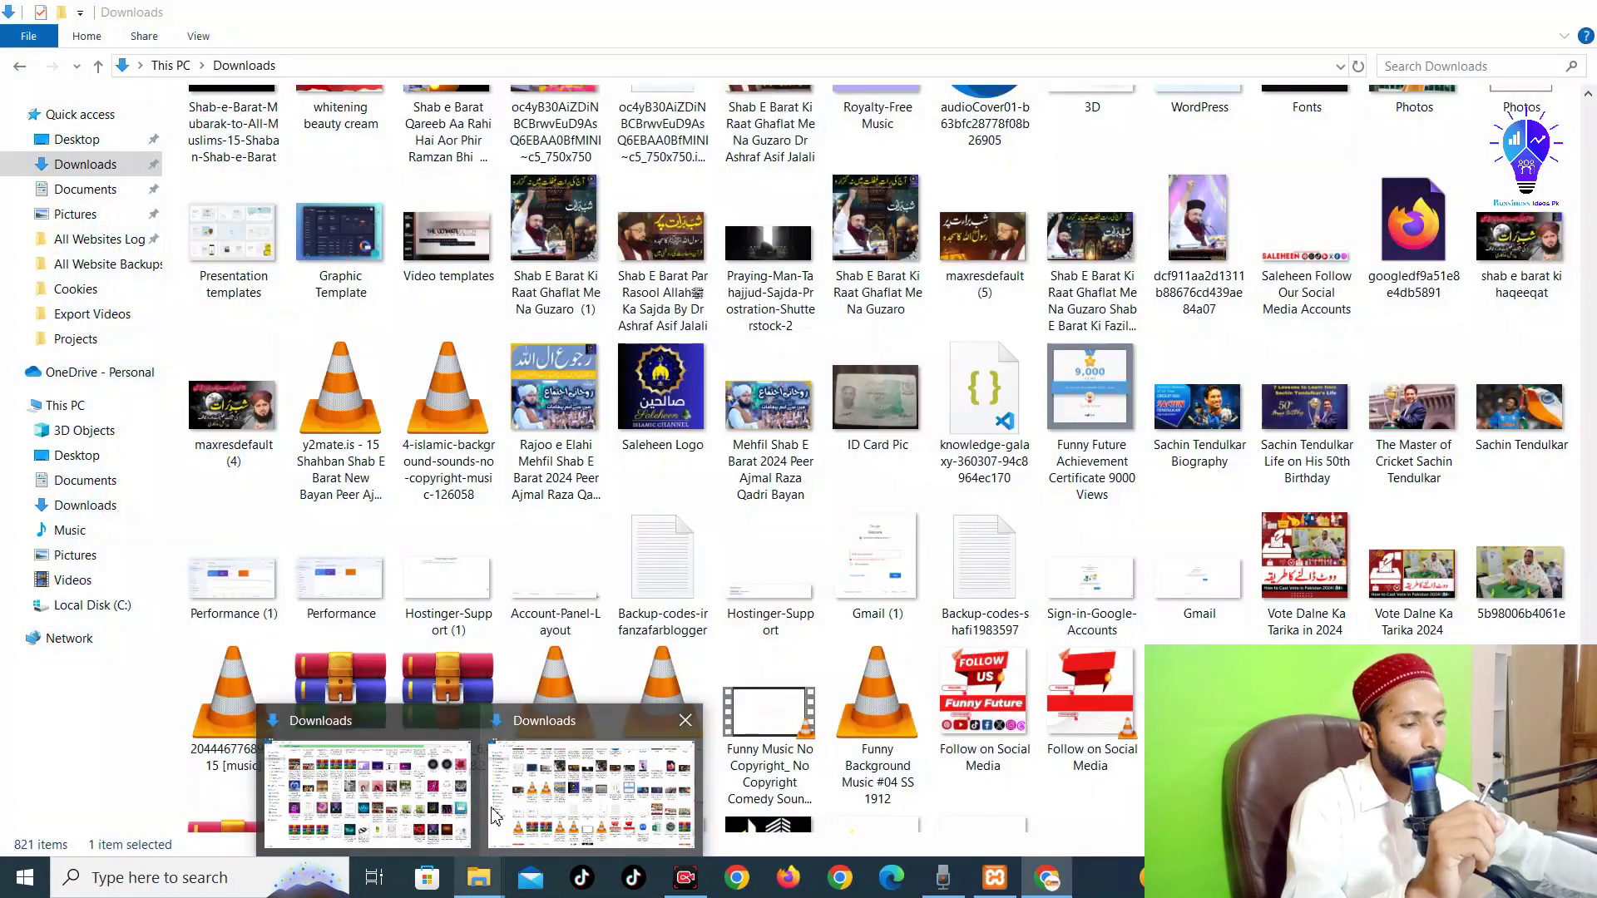
Step: Browse into the C:\xampps\htdocs\wordpress folder from Local Disk (C:)
left_click(496, 816)
scroll(491, 809, "up", 2)
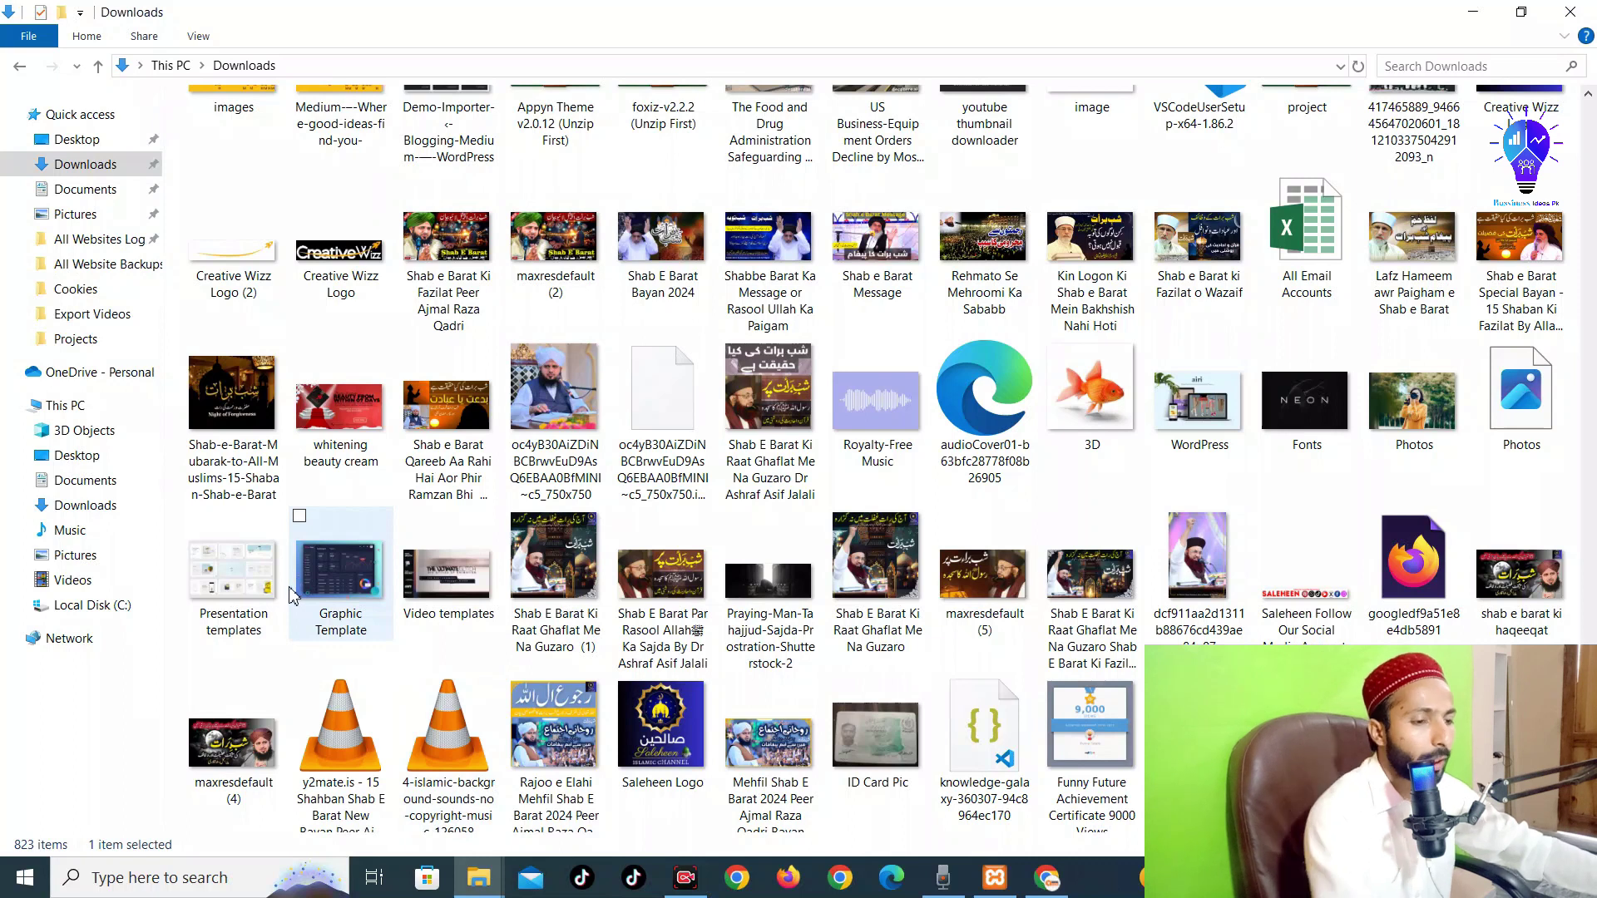
left_click(79, 608)
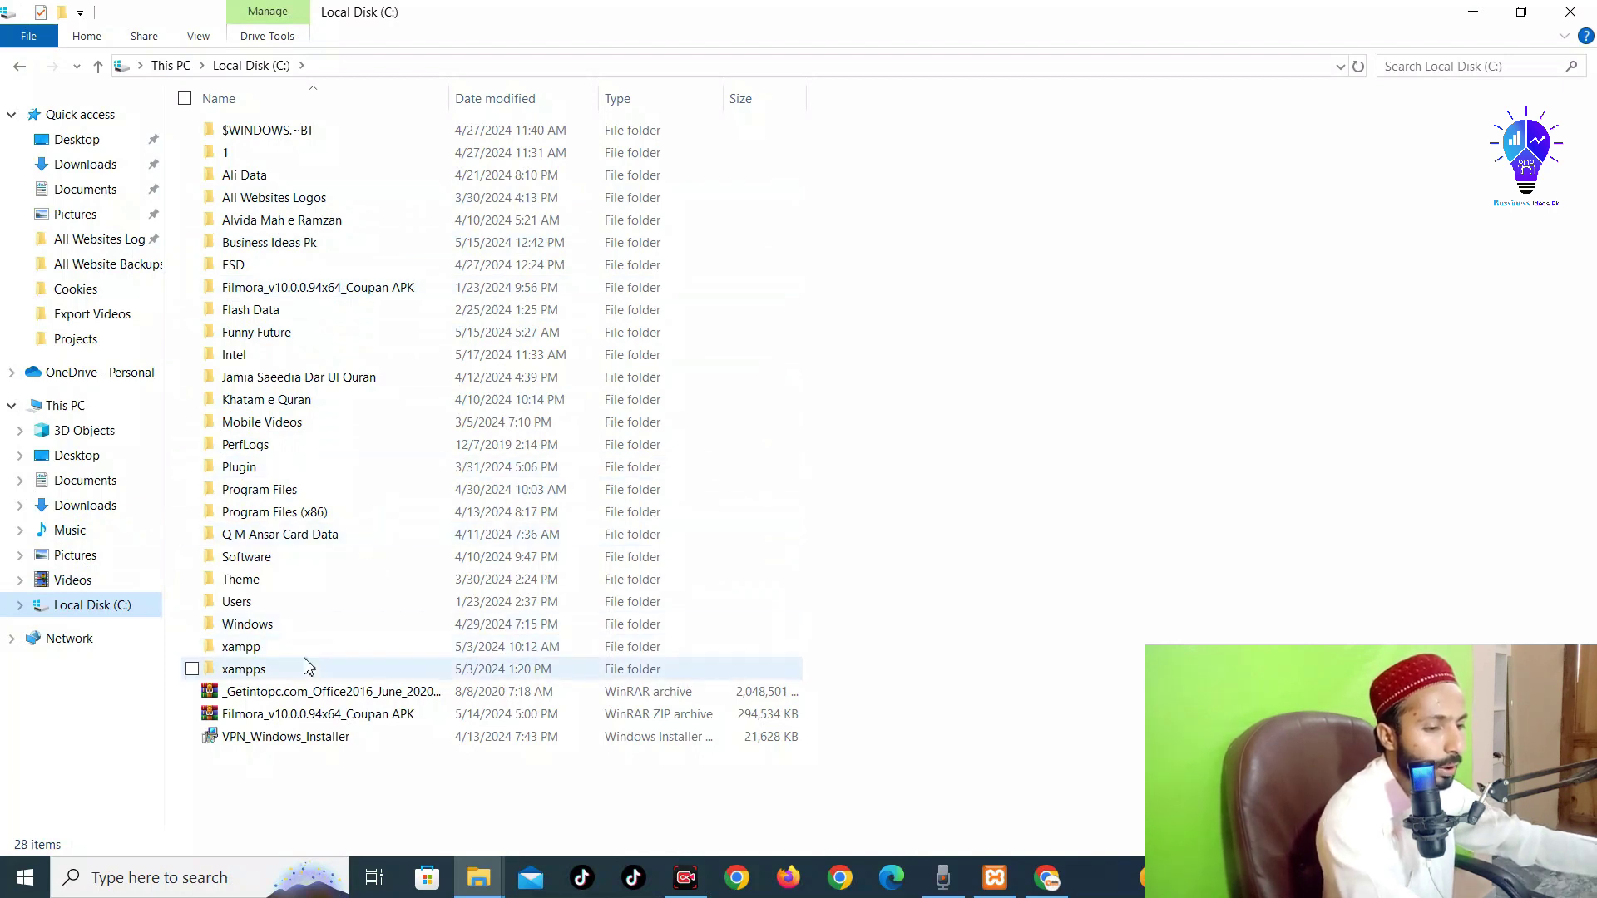
left_click(293, 675)
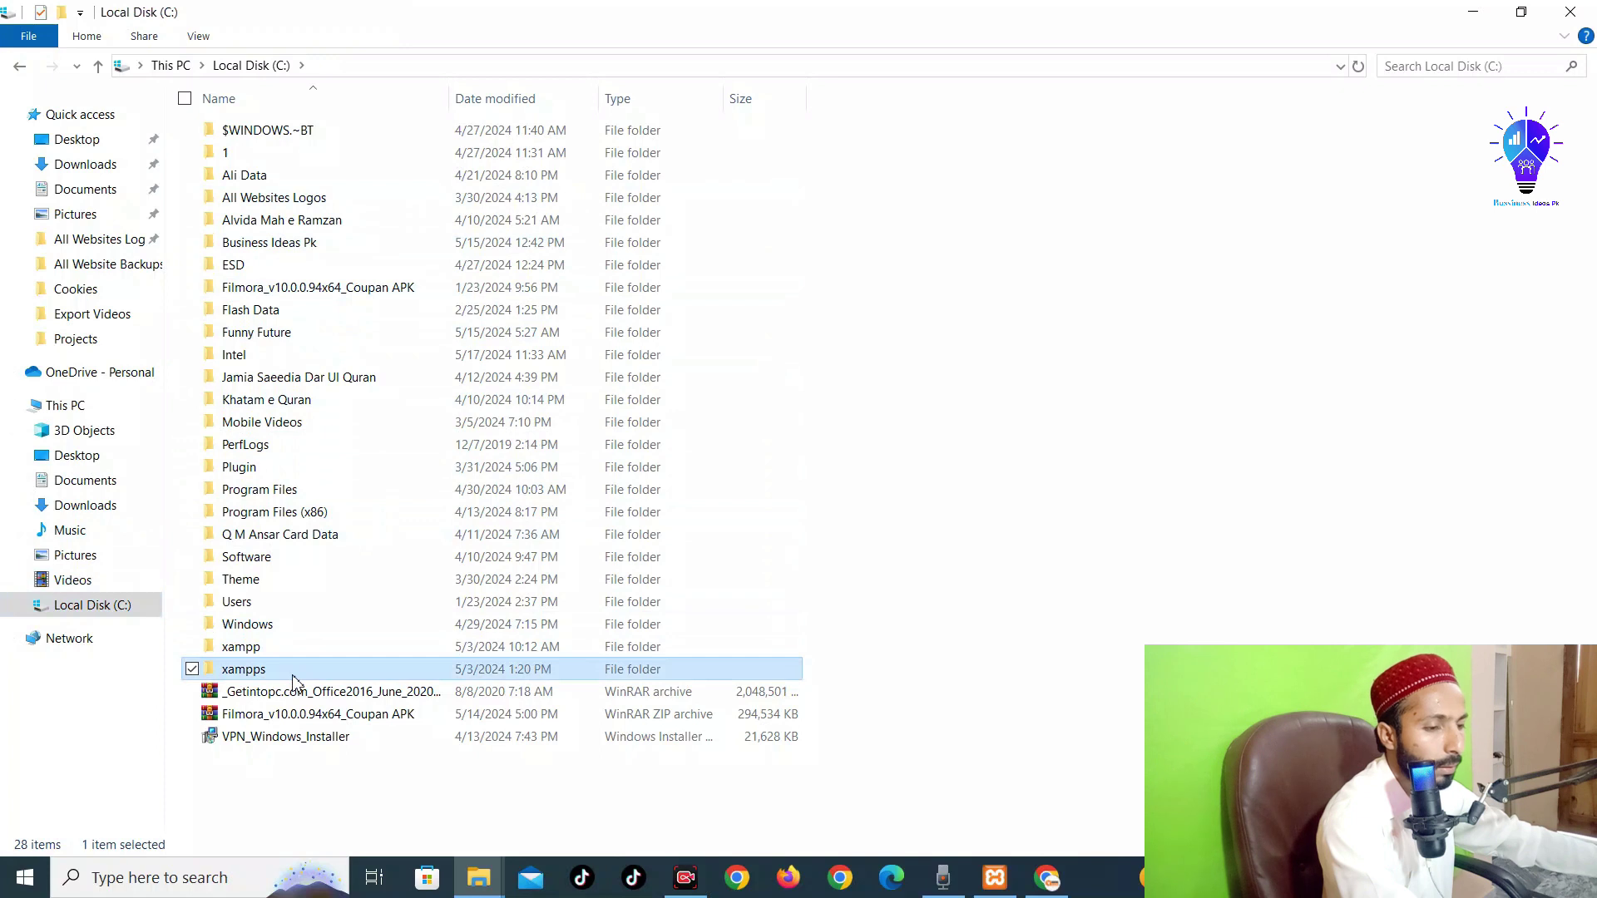
double_click(293, 676)
key("Down")
key("Down")
key("Down")
key("Down")
key("Down")
key("Down")
key("Return")
key("w")
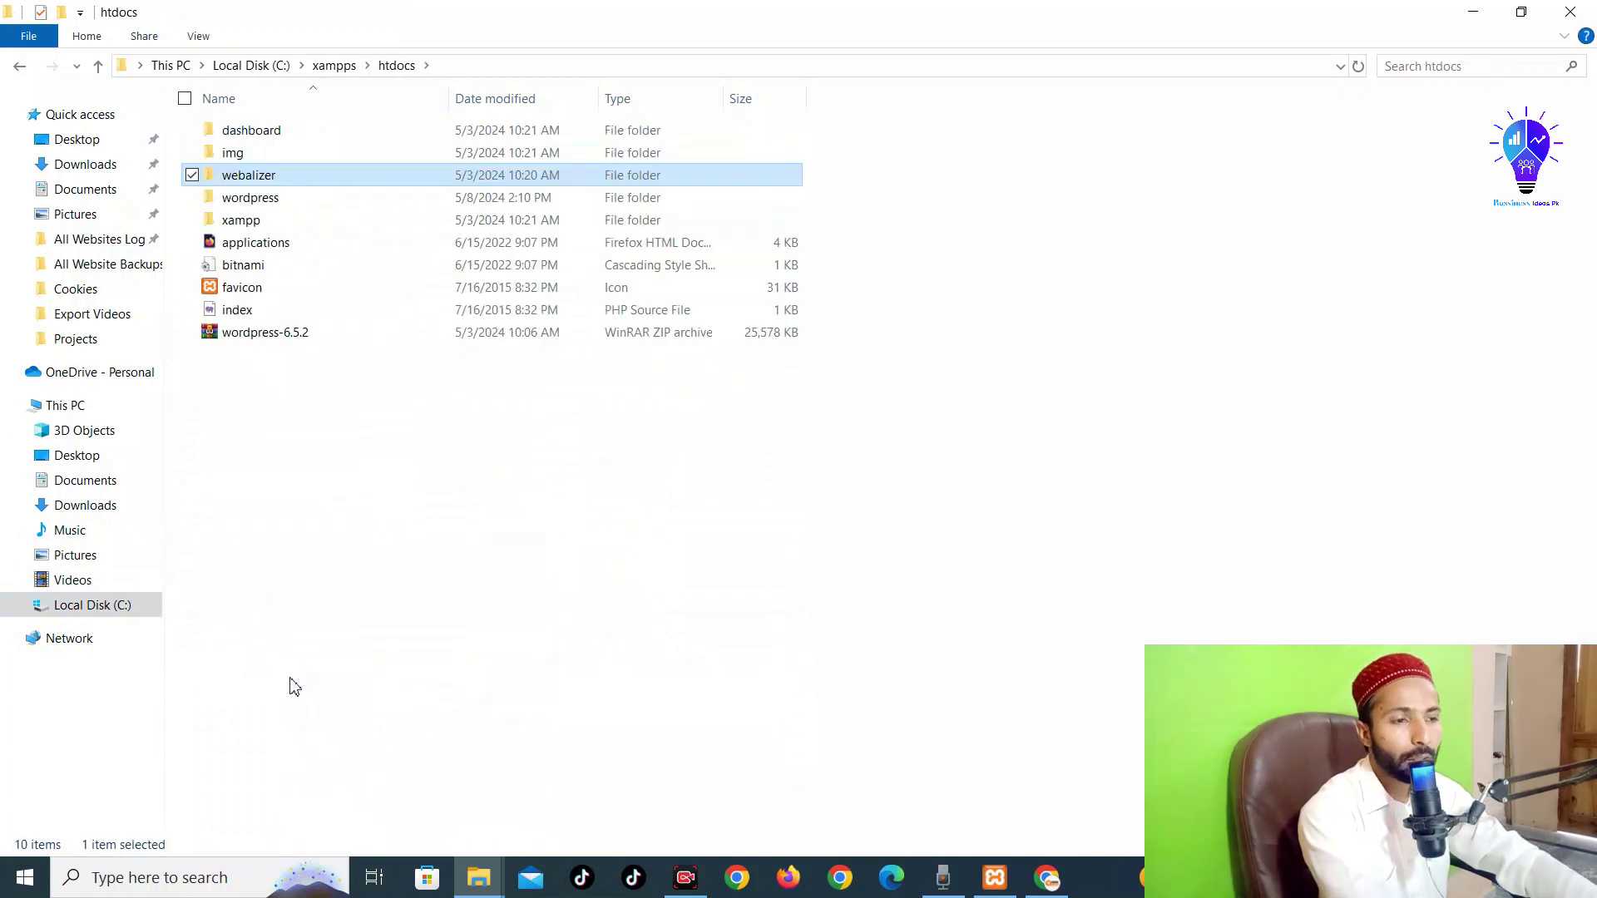
key("Down")
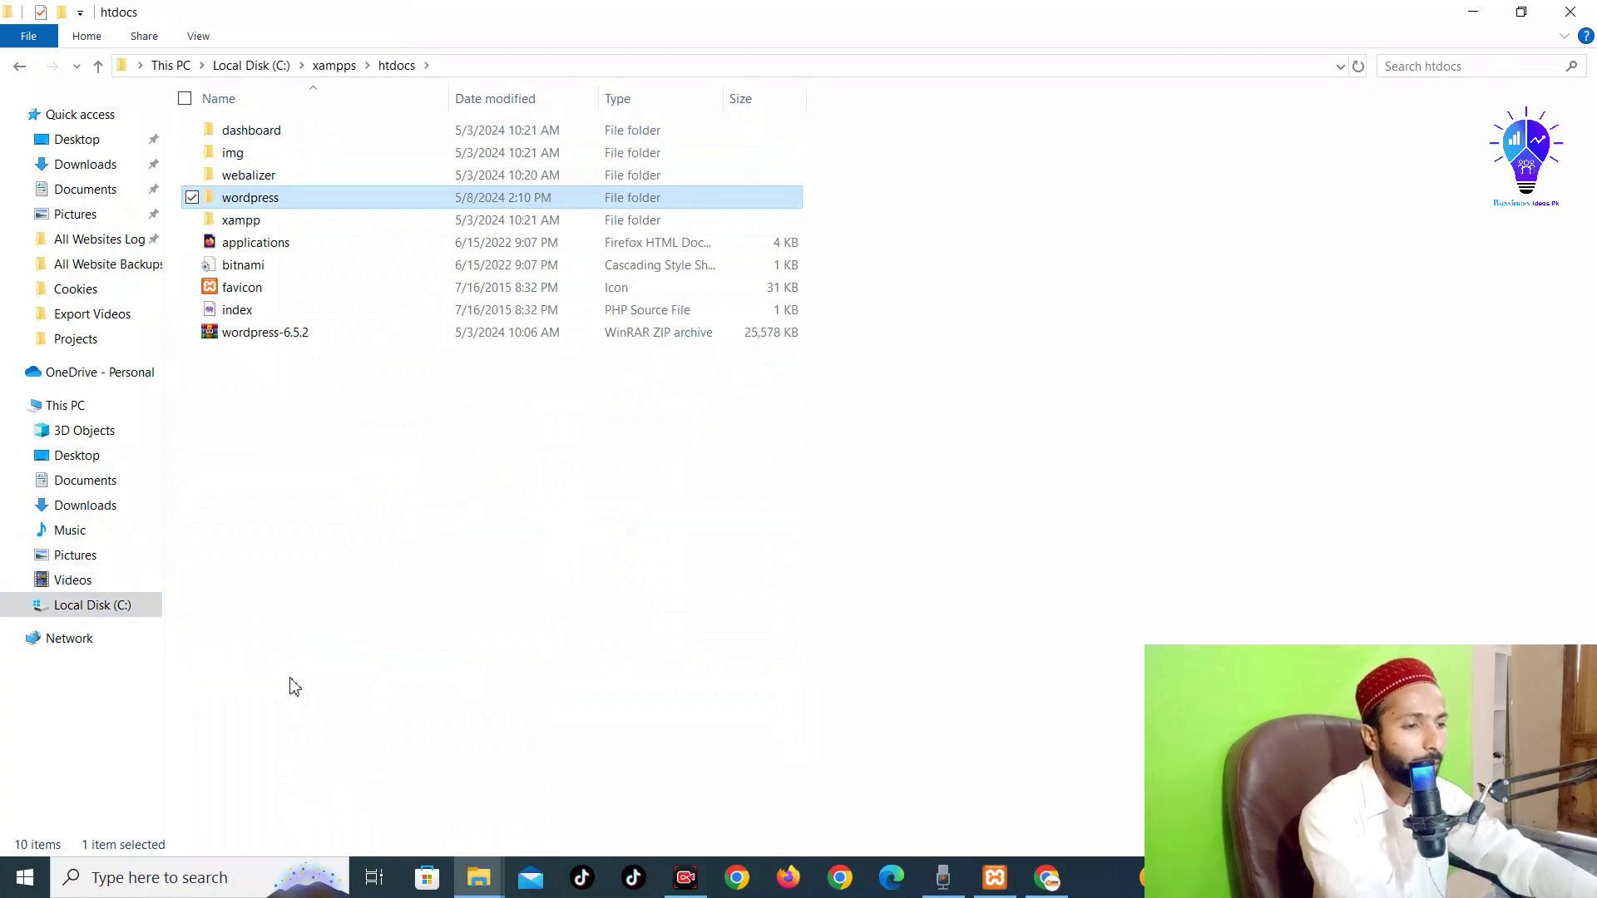
key("Return")
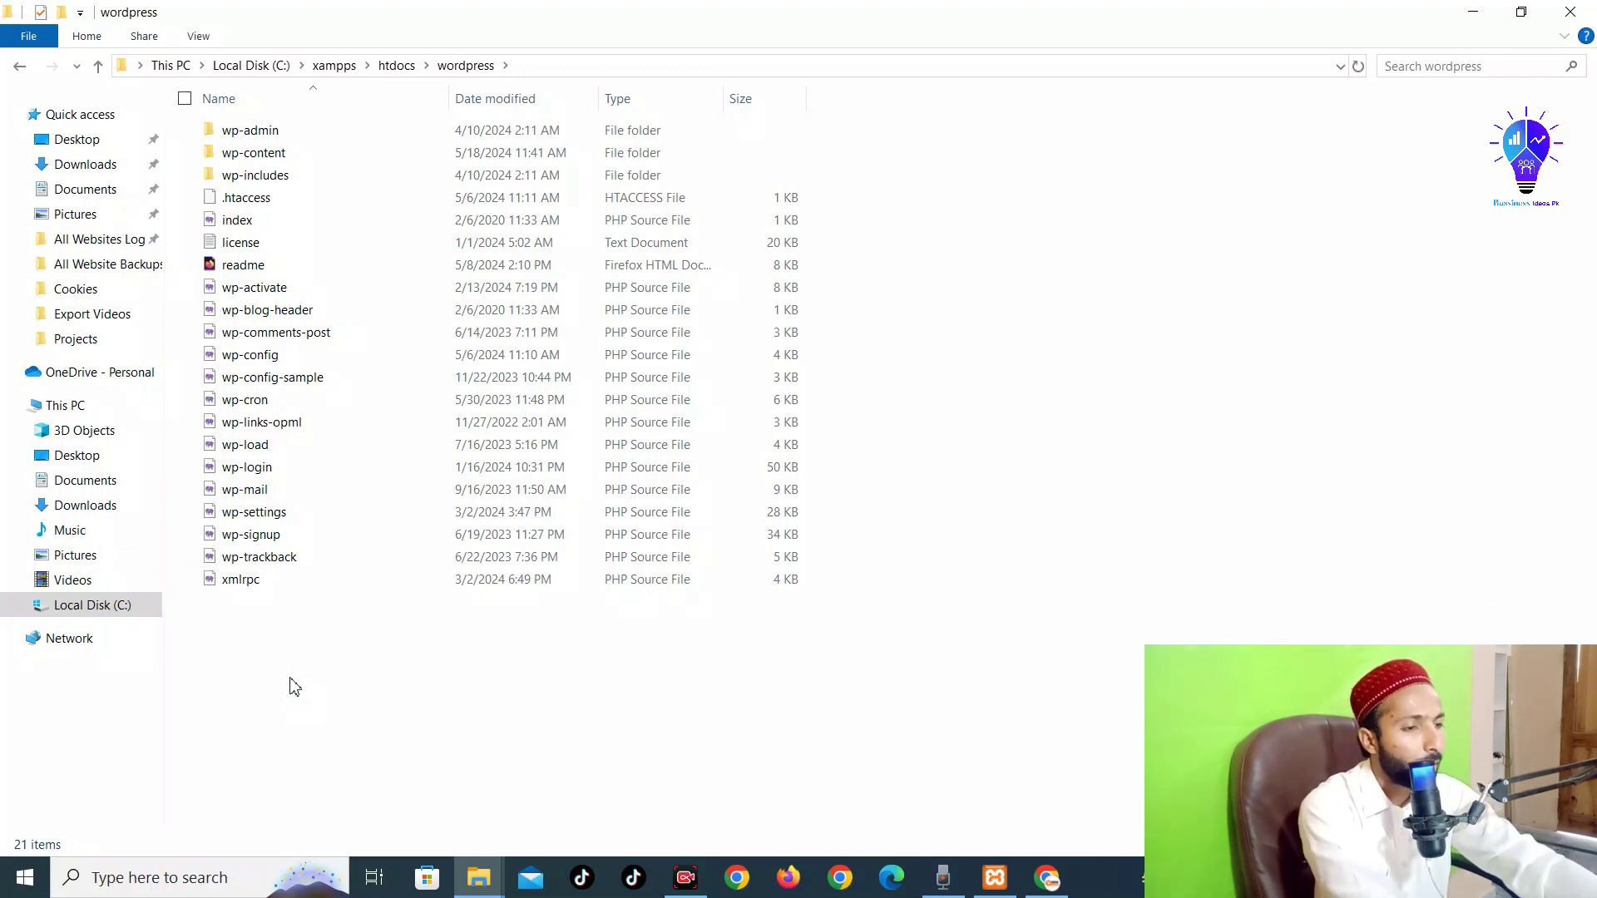
Step: Step back up through htdocs, xampps and C: to the Downloads folder
key("alt+Left")
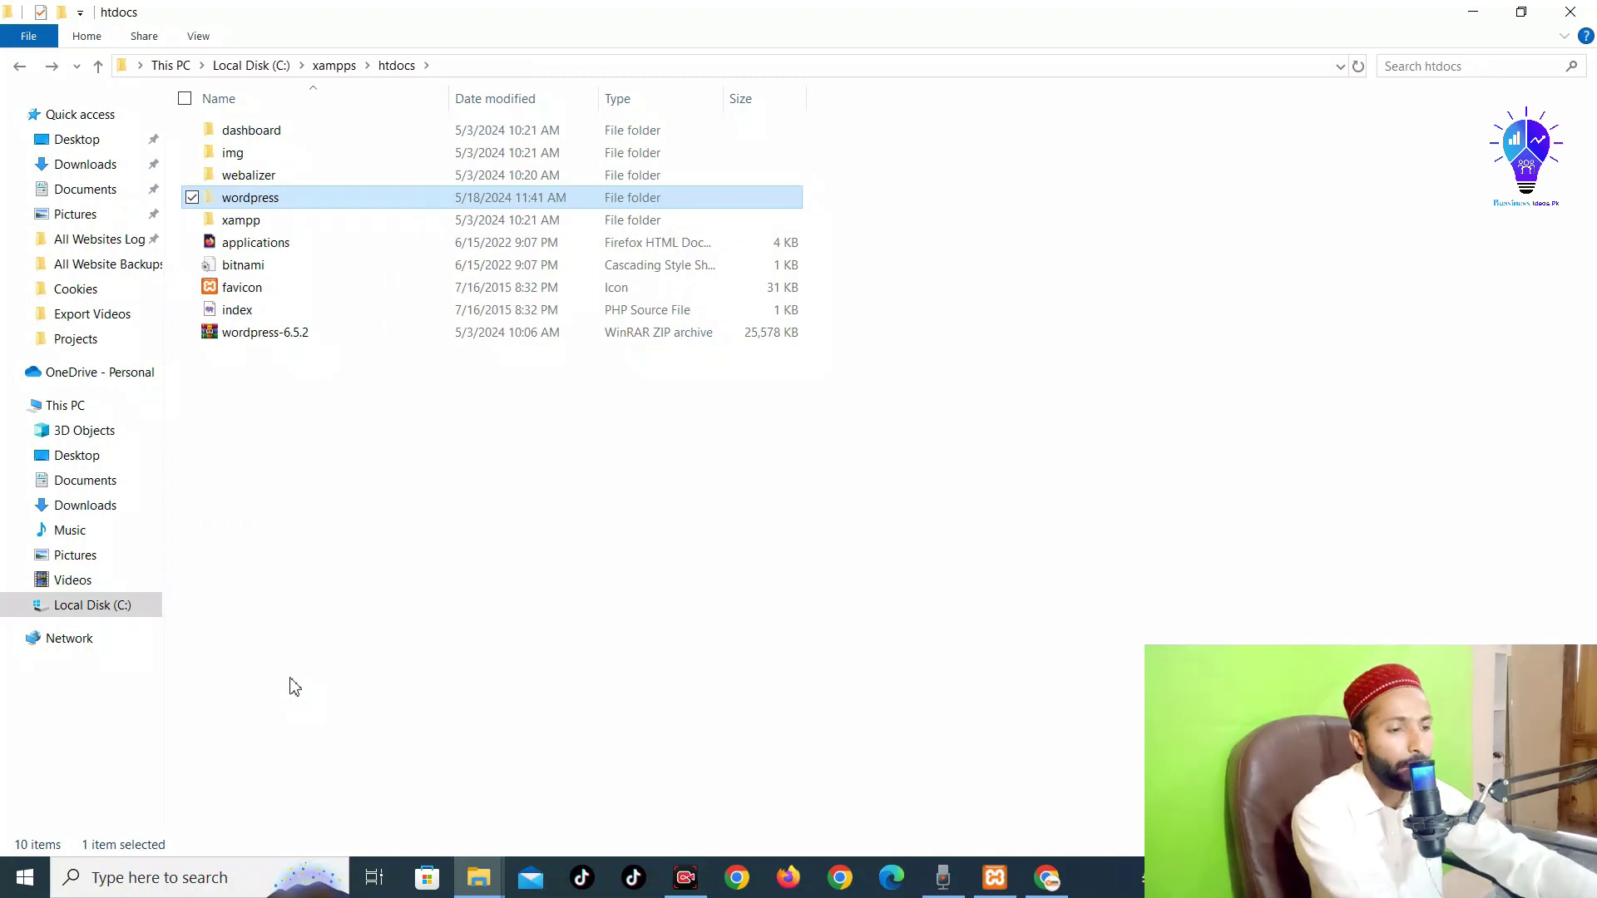
key("alt+Left")
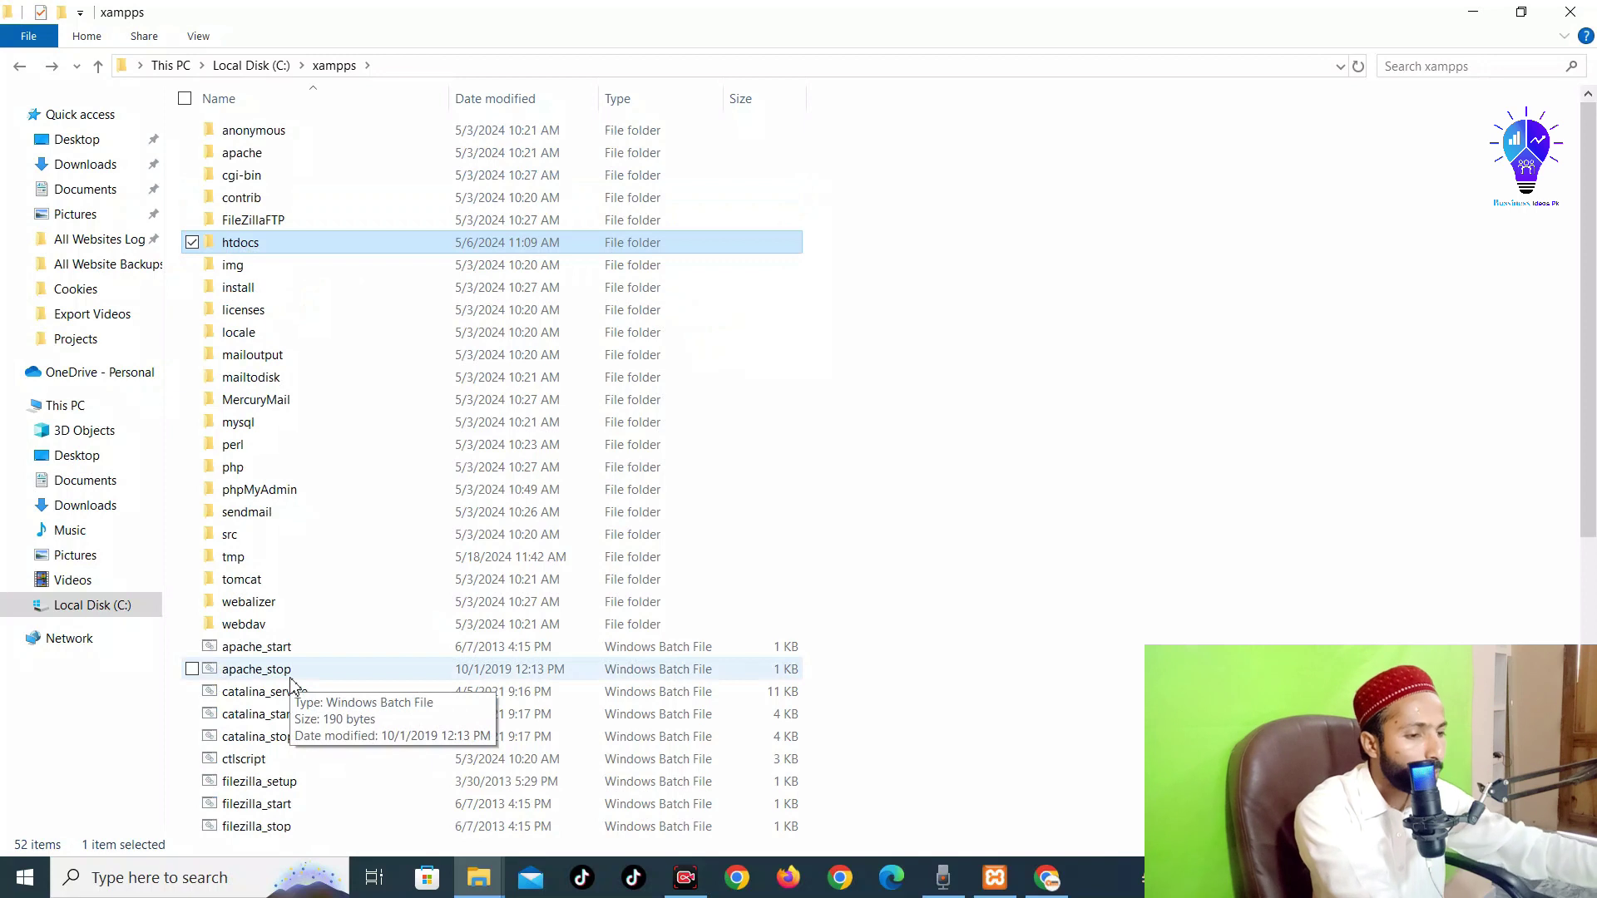
key("alt+Left")
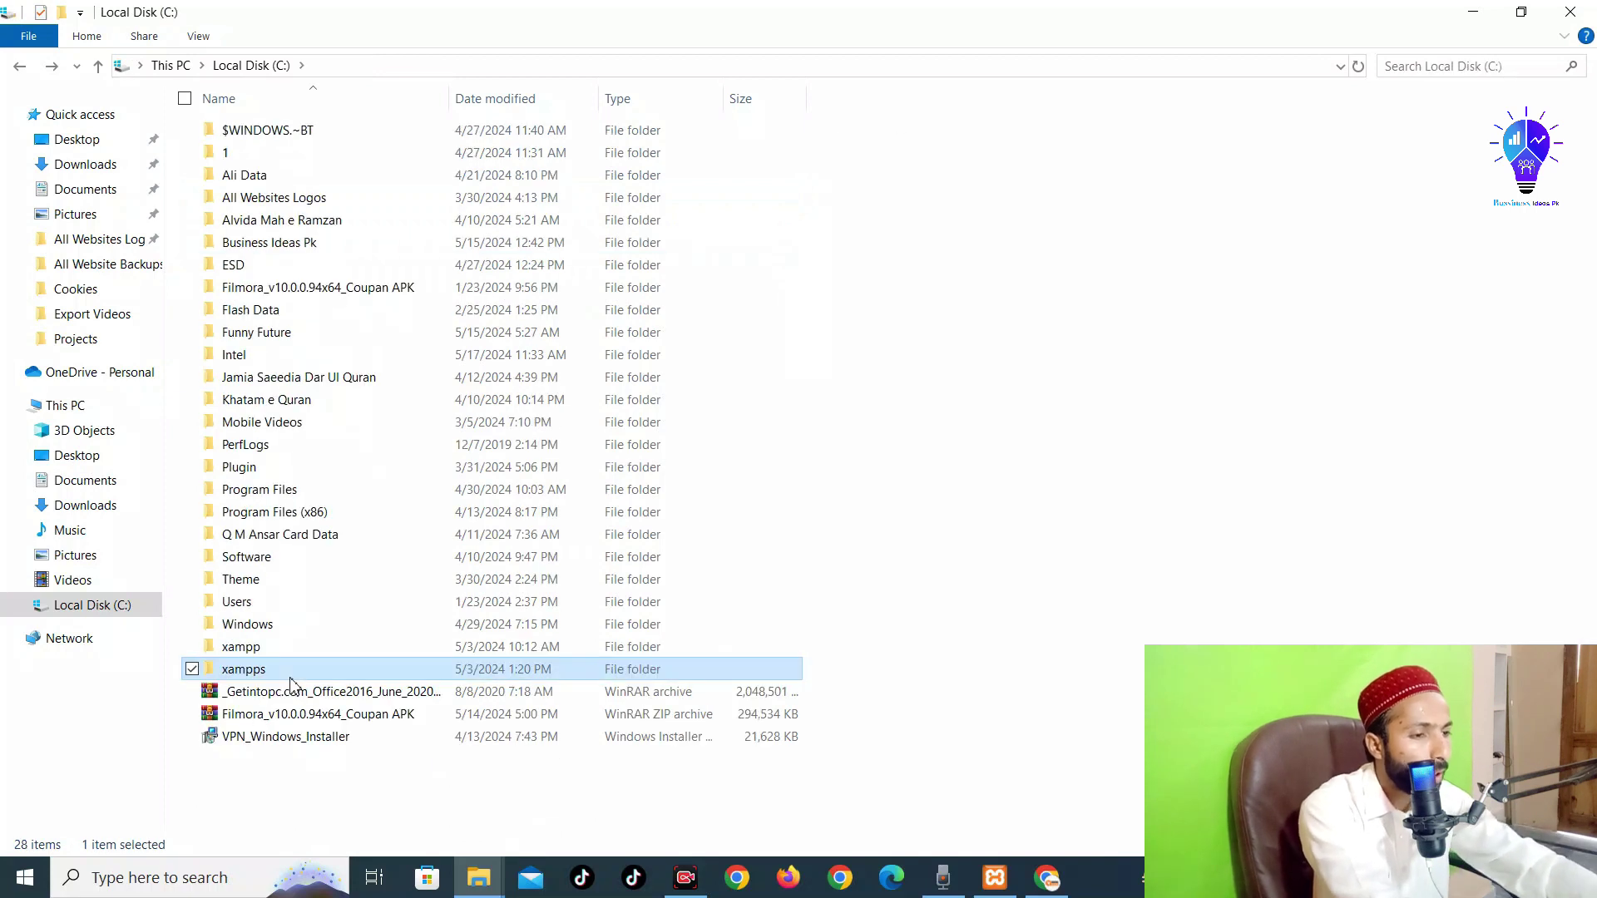
key("alt+Left")
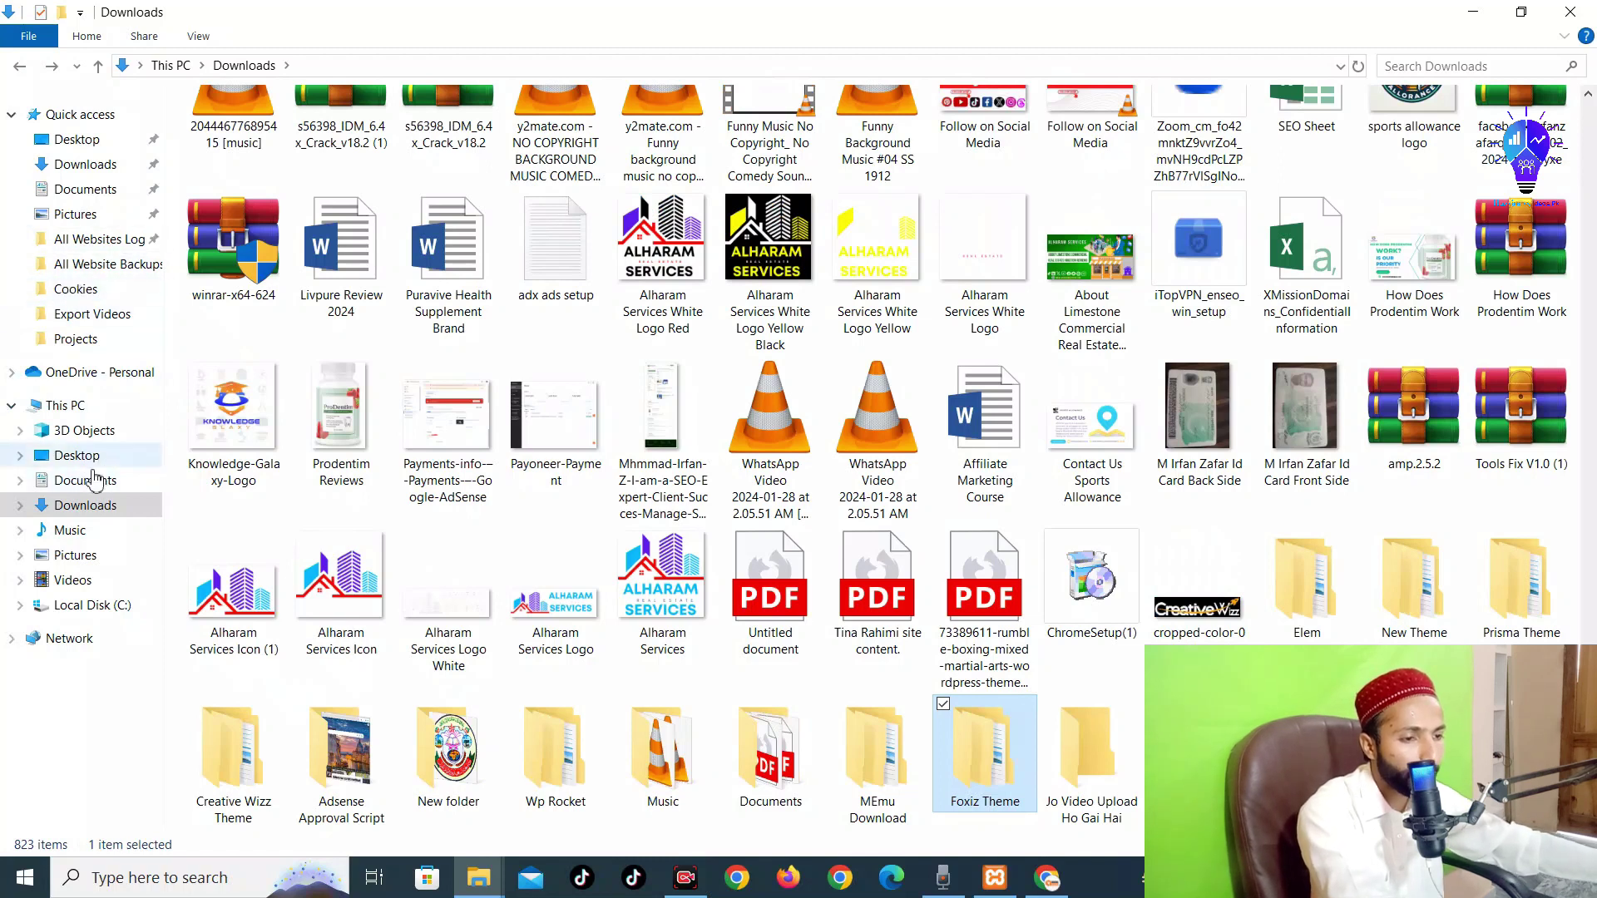
Step: Paste the copied WordPress folder into Downloads
left_click(74, 507)
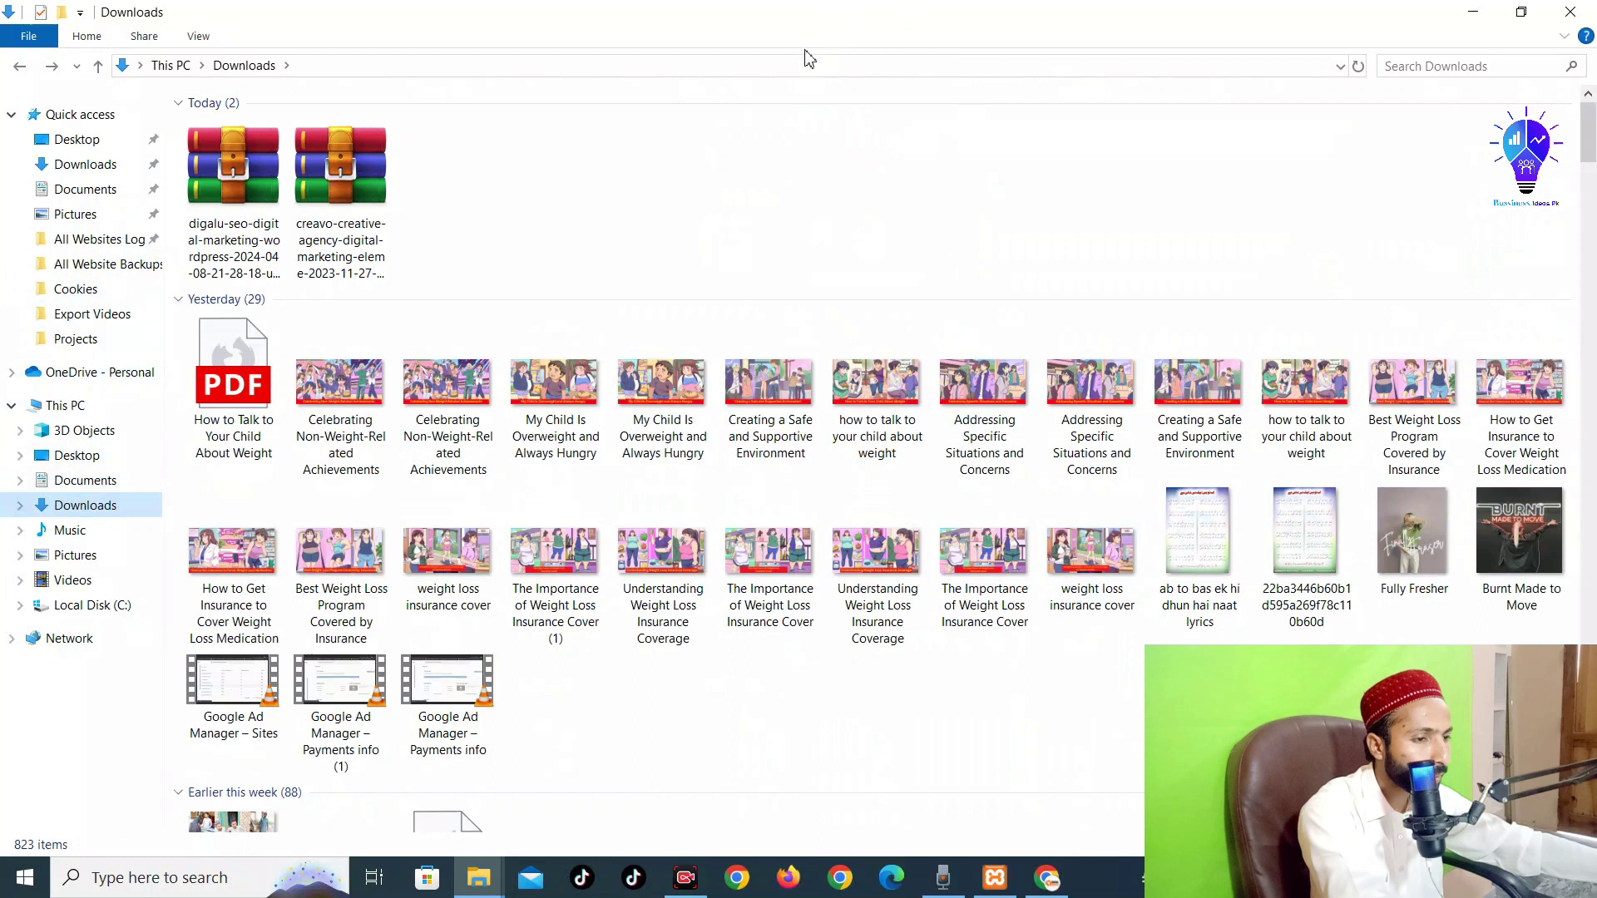
right_click(732, 188)
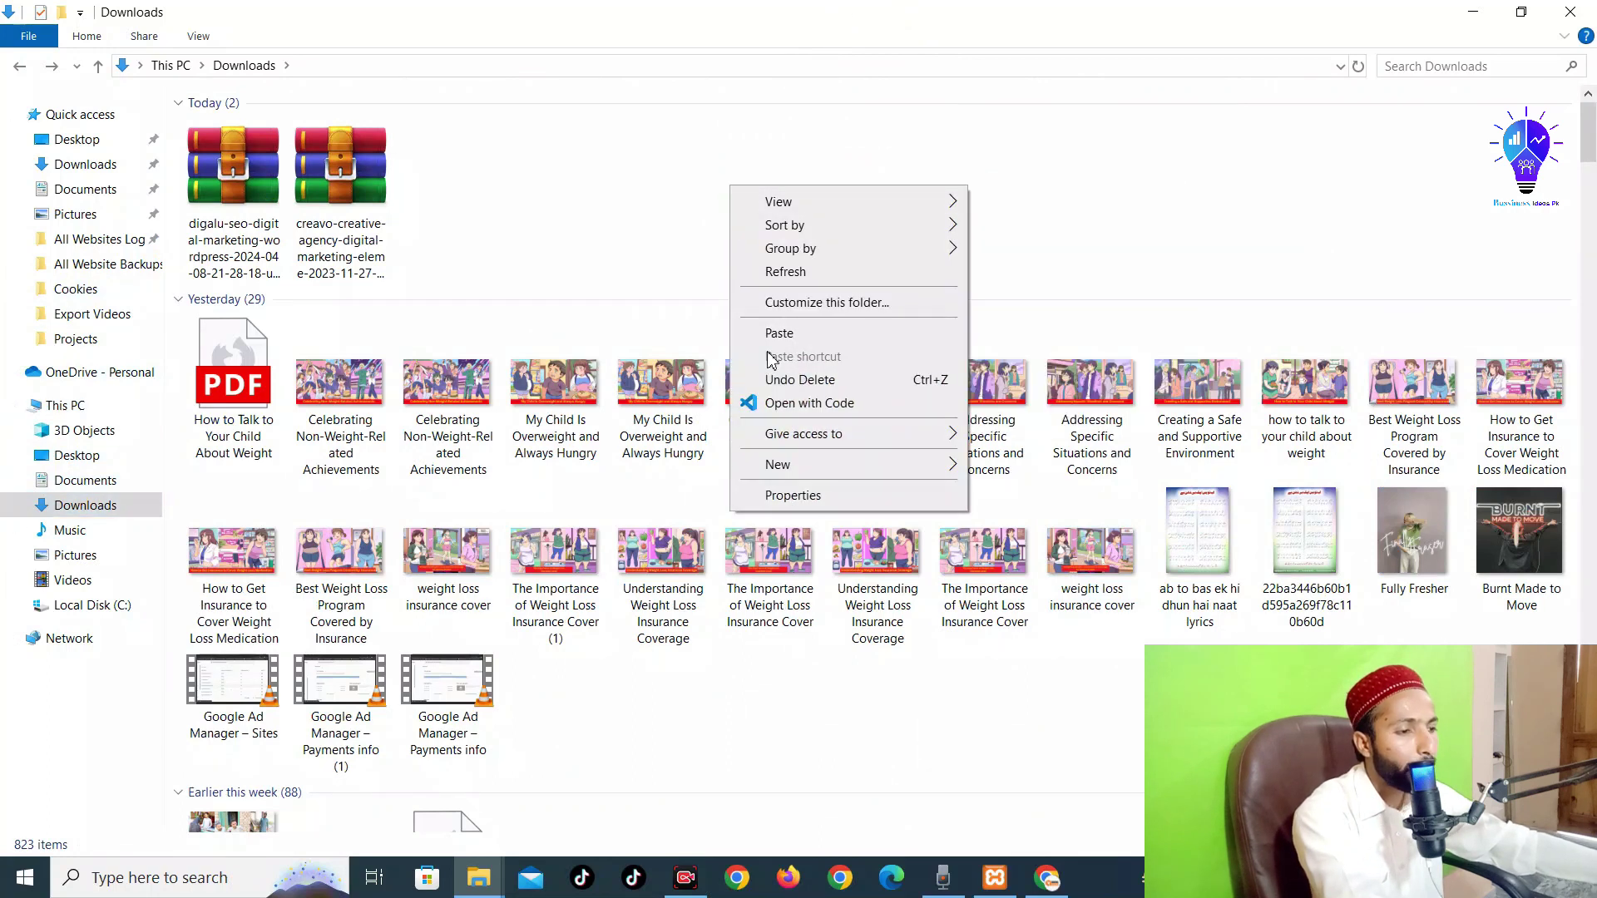
mouse_move(916, 471)
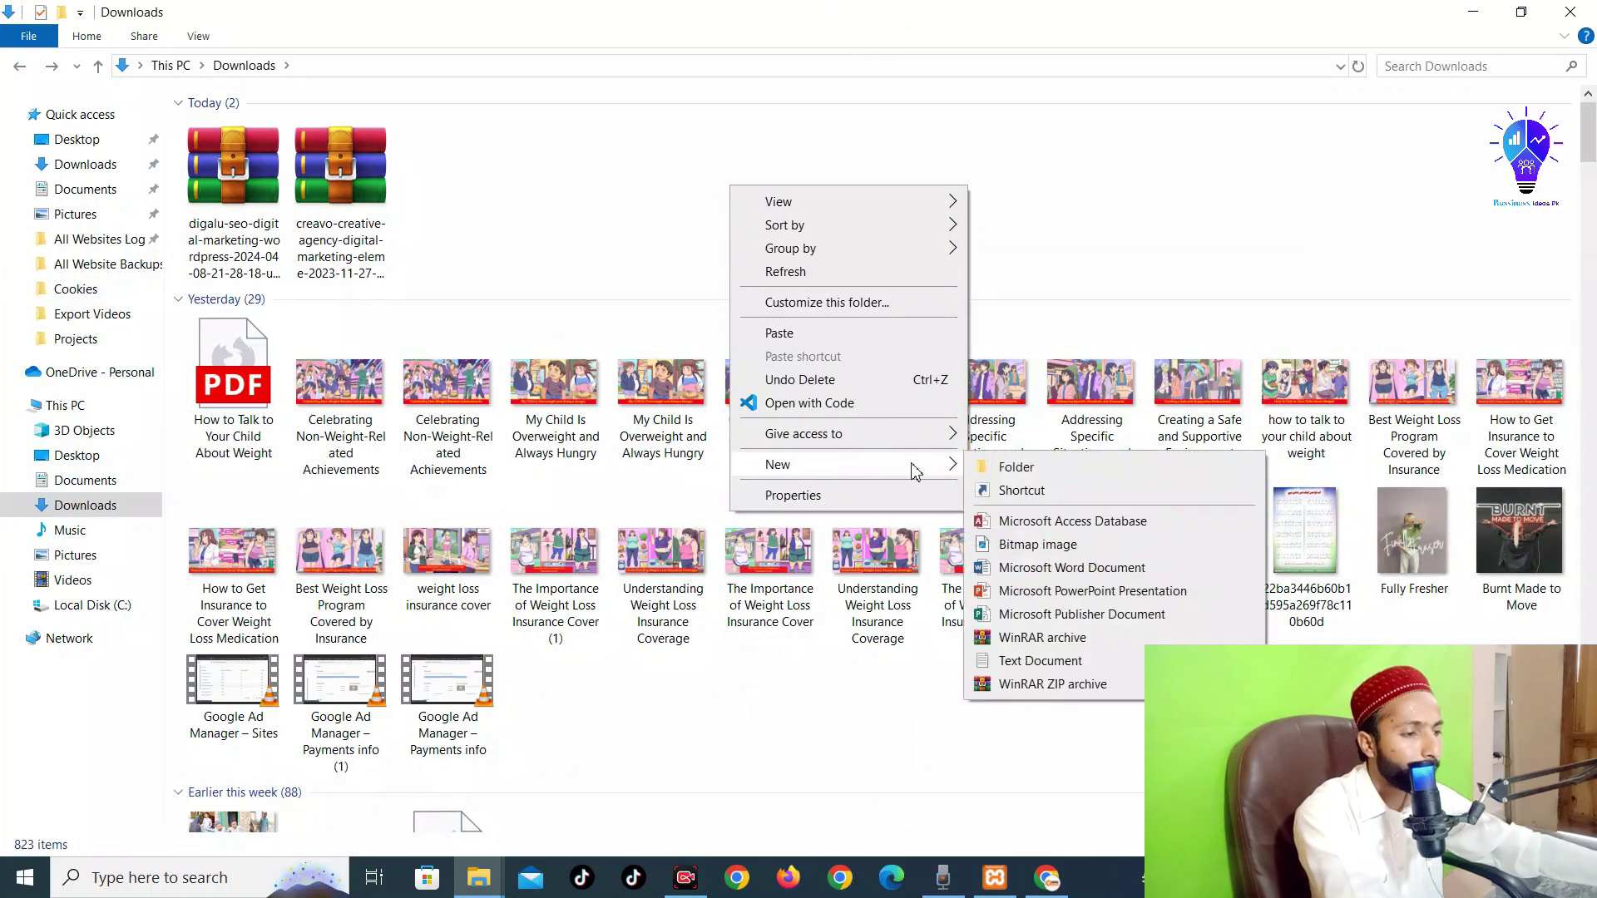
left_click(794, 333)
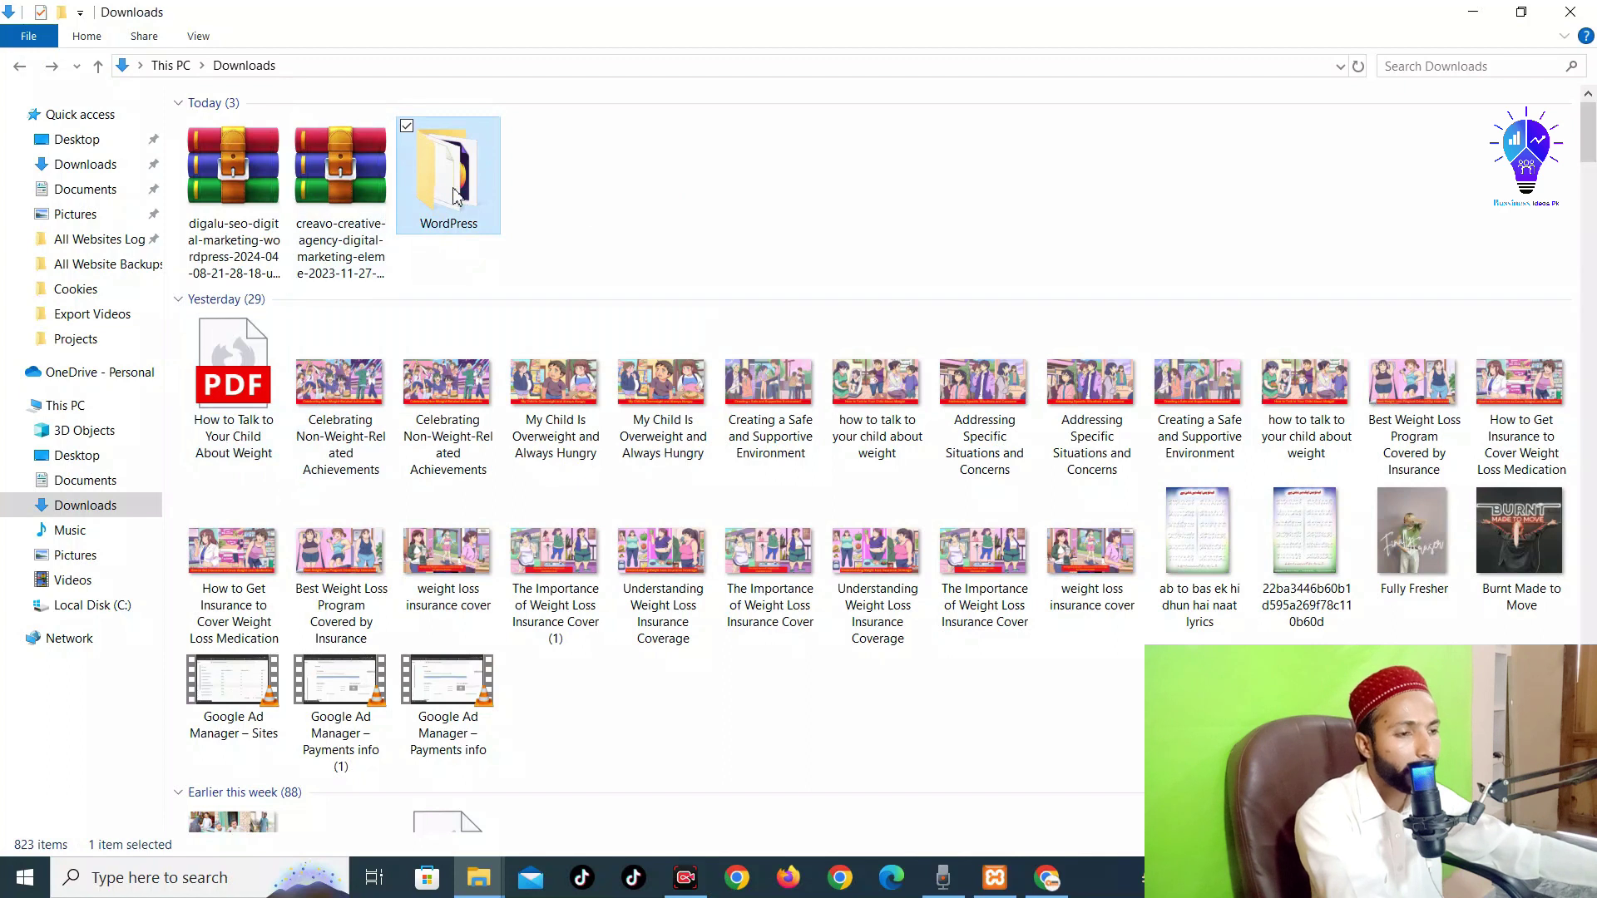
Step: Check that the WordPress folder's files total about 259 MB, then return to This PC
double_click(455, 196)
key("ctrl+a")
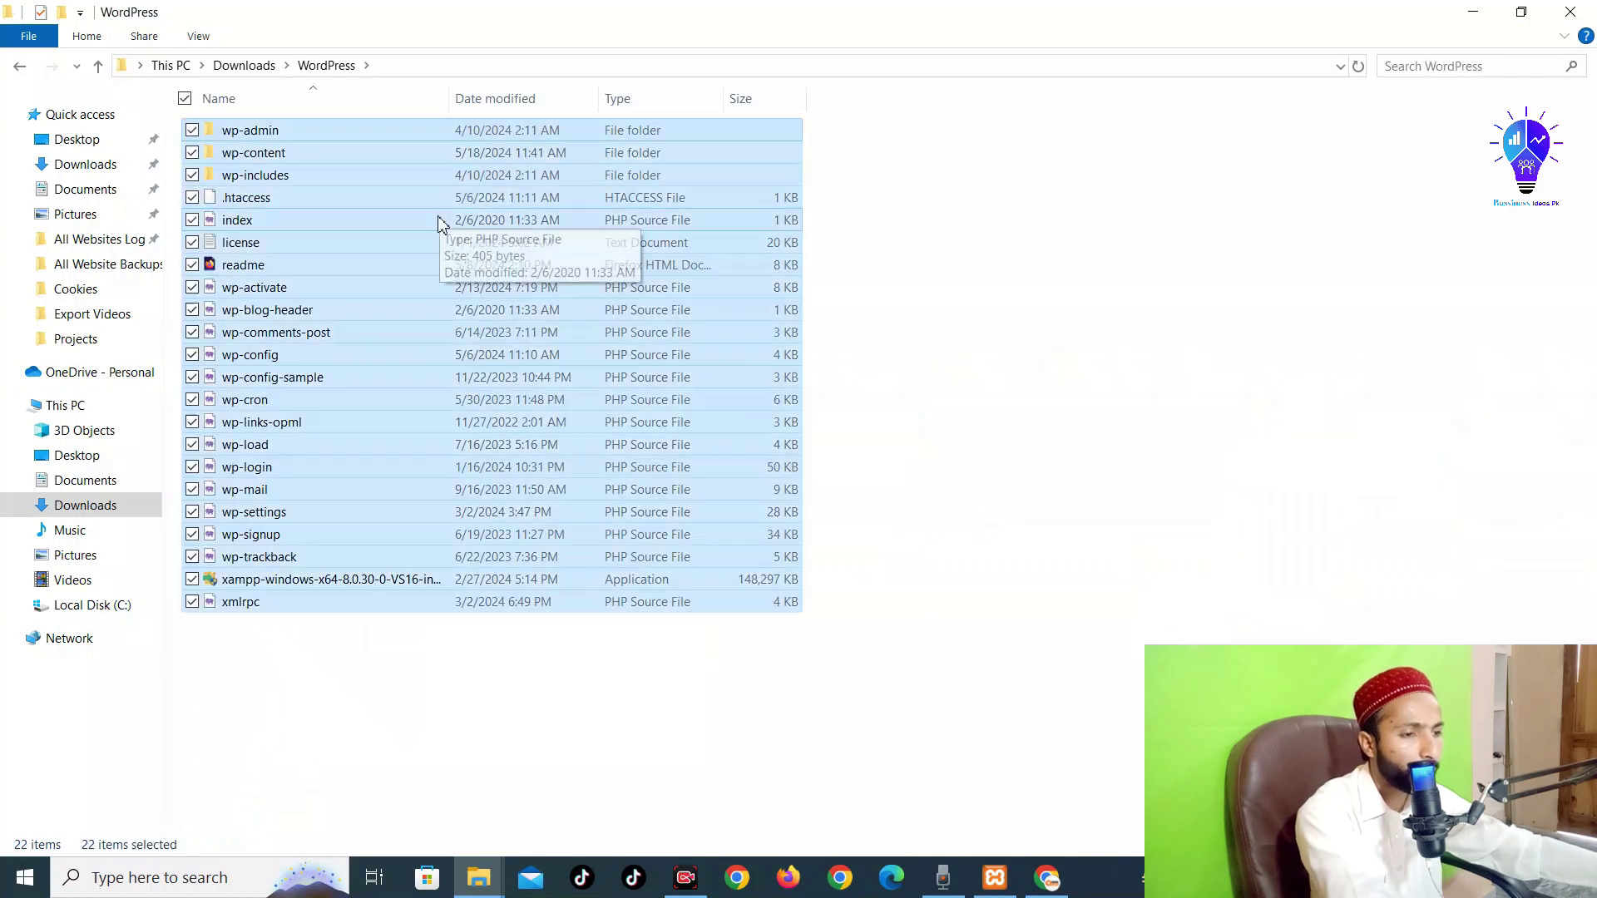
key("alt+Return")
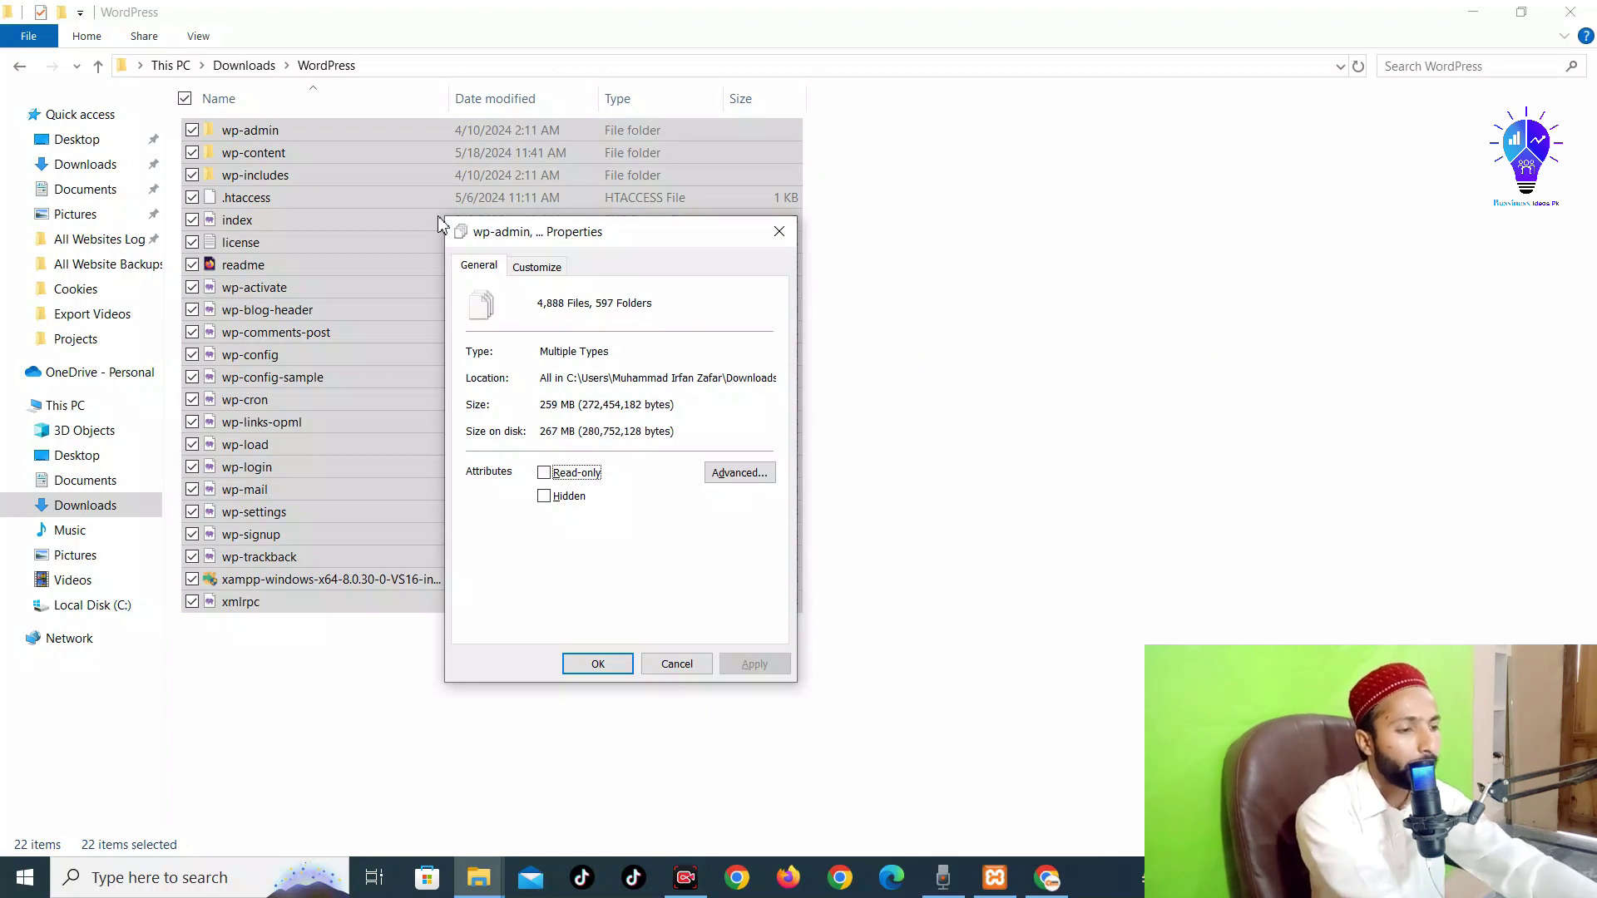
key("Escape")
key("BackSpace")
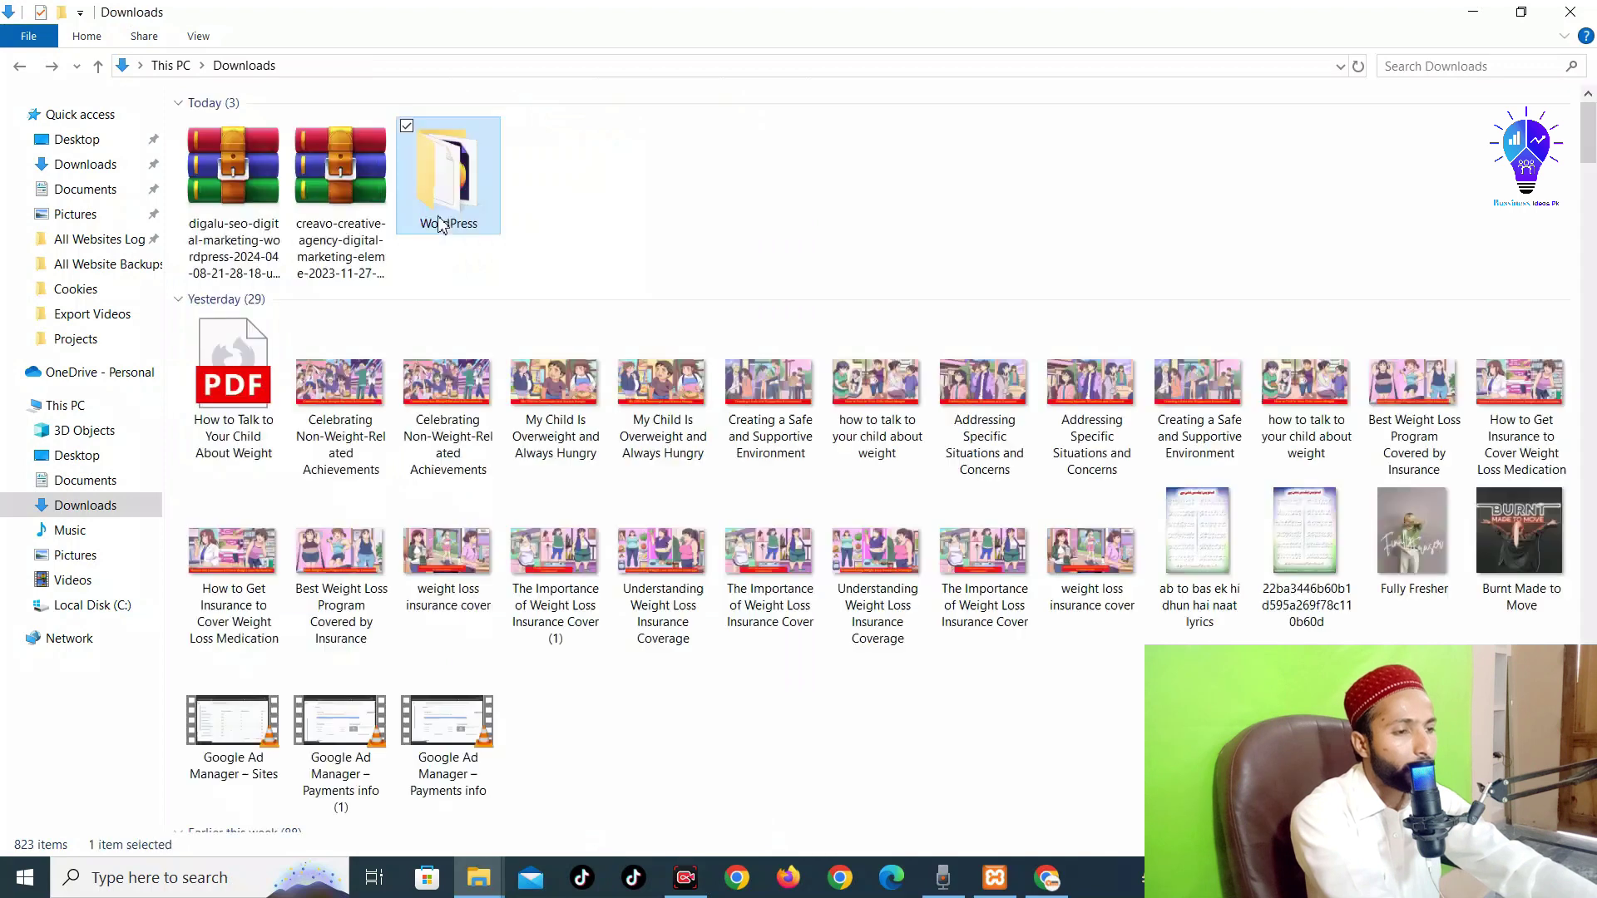
key("BackSpace")
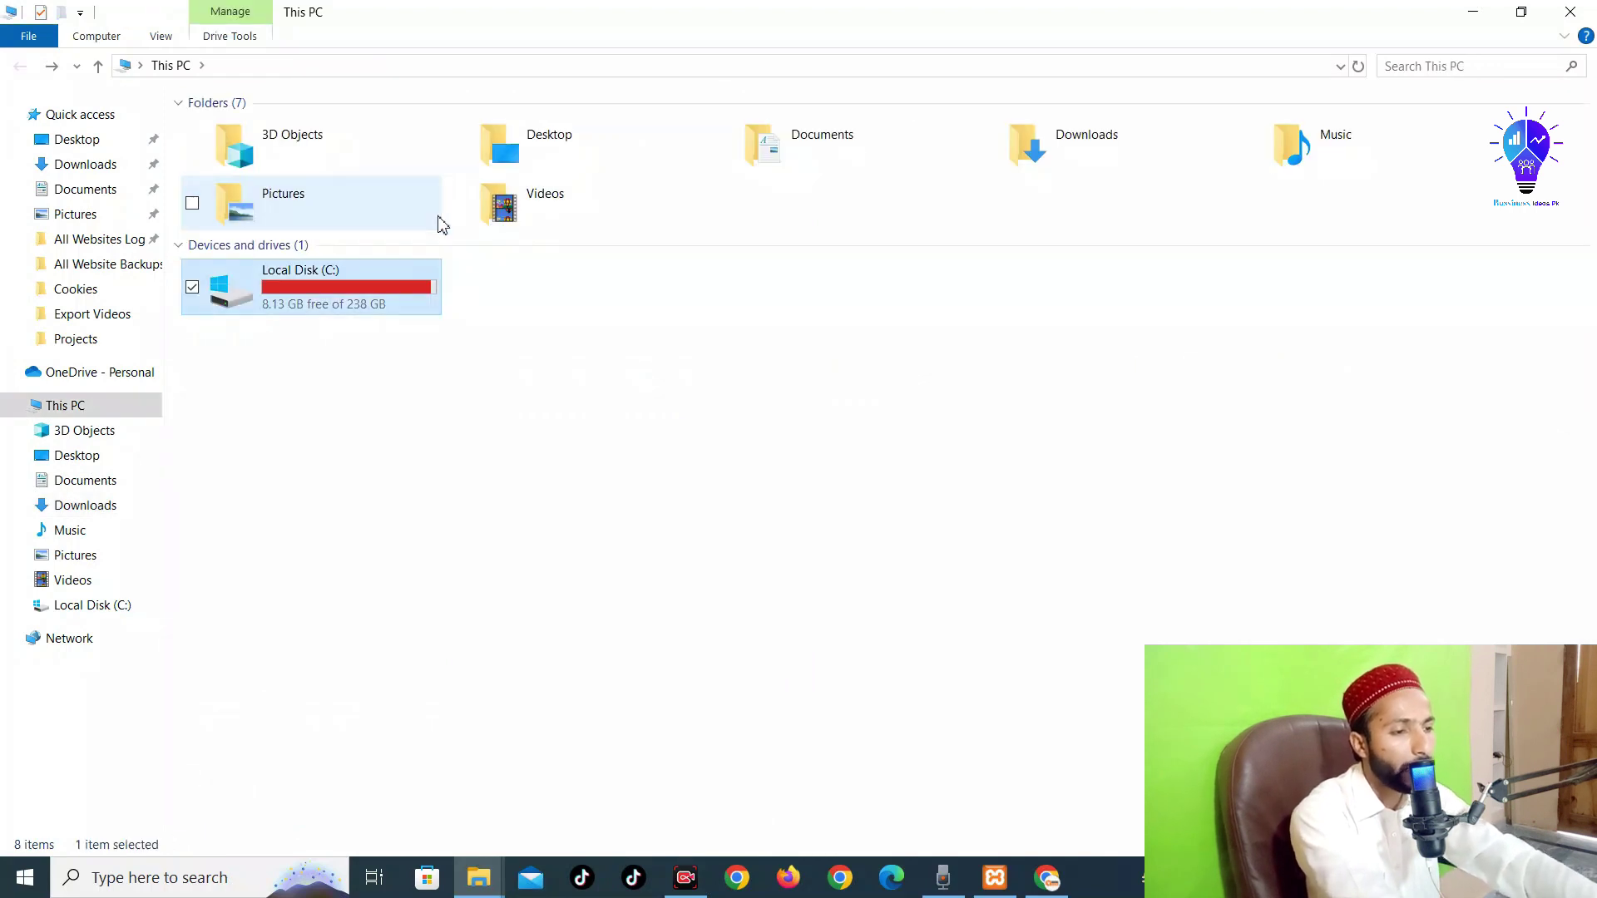
Step: Navigate to C:\xampps\htdocs, briefly peeking into the dashboard folder
key("Return")
key("Down")
key("Down")
key("Down")
key("Down")
key("Down")
key("Down")
key("Down")
key("Down")
key("Down")
key("Down")
key("Down")
key("Down")
key("Down")
key("Down")
key("Down")
key("Down")
key("Down")
key("Down")
key("Down")
key("Down")
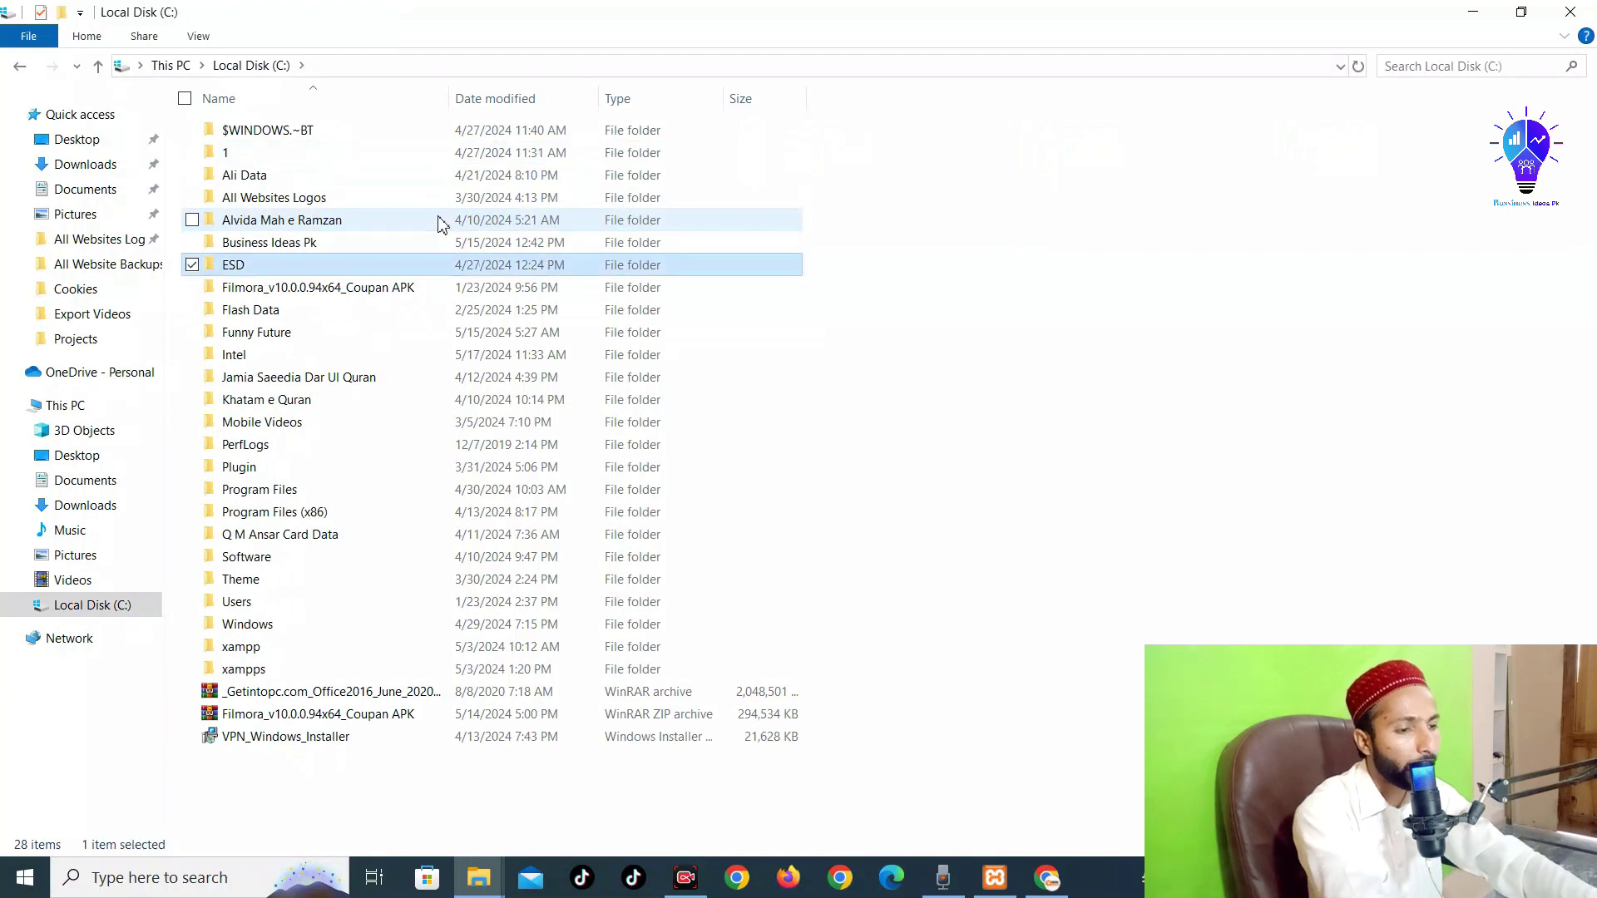
key("Up")
key("Return")
key("Down")
key("Down")
key("Down")
key("Down")
key("Down")
key("Down")
key("Down")
key("Down")
key("Down")
key("Up")
key("Up")
key("Up")
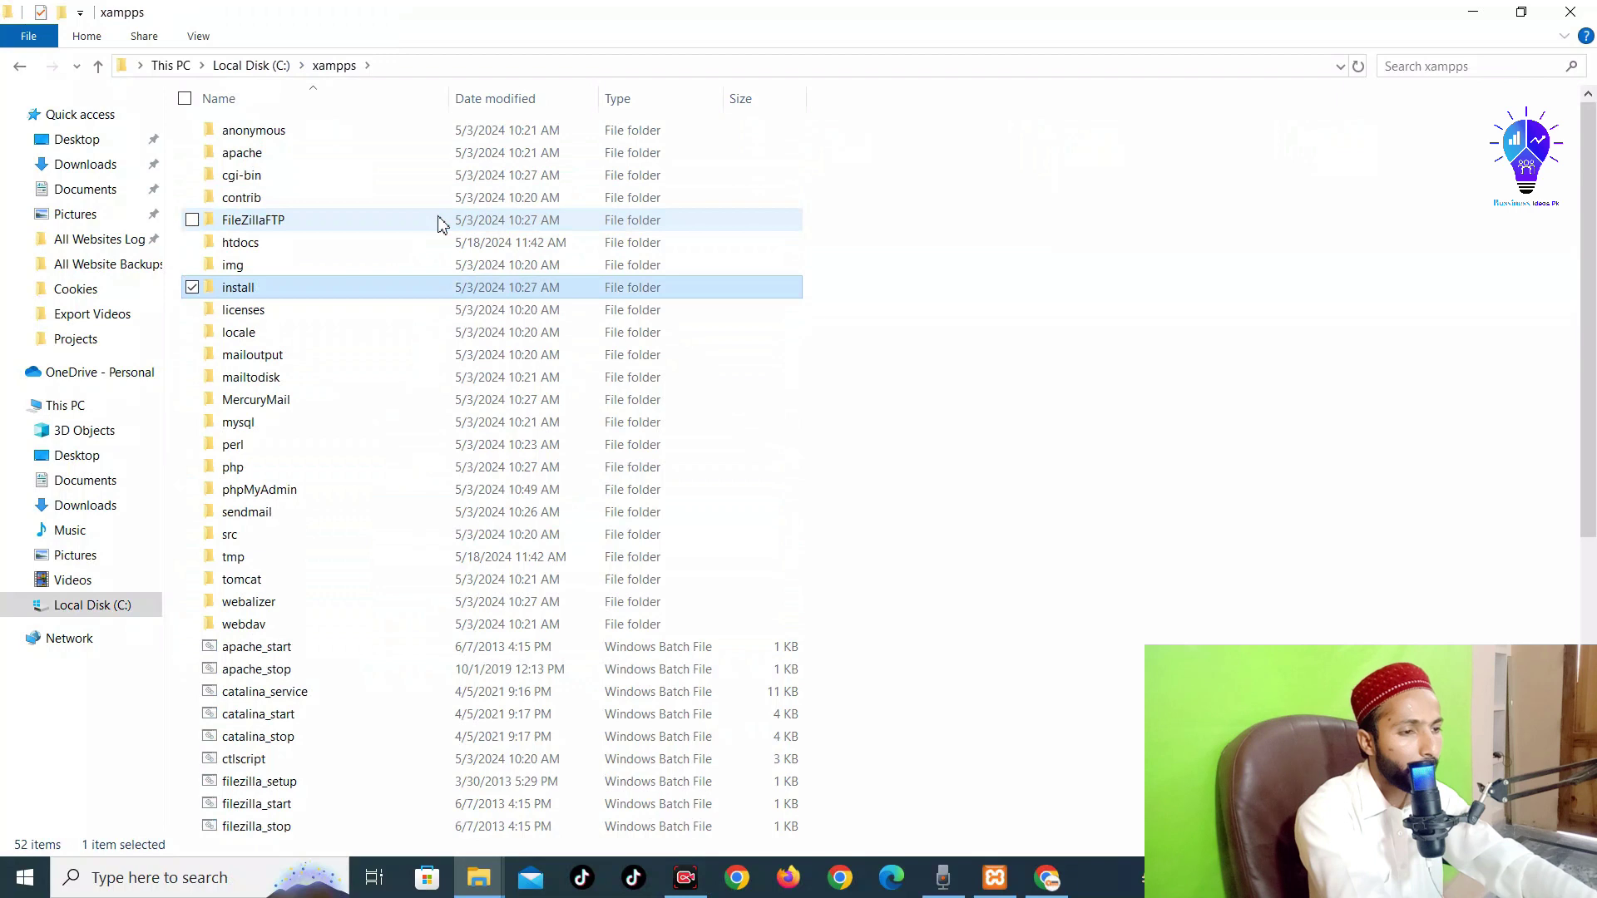
key("Return")
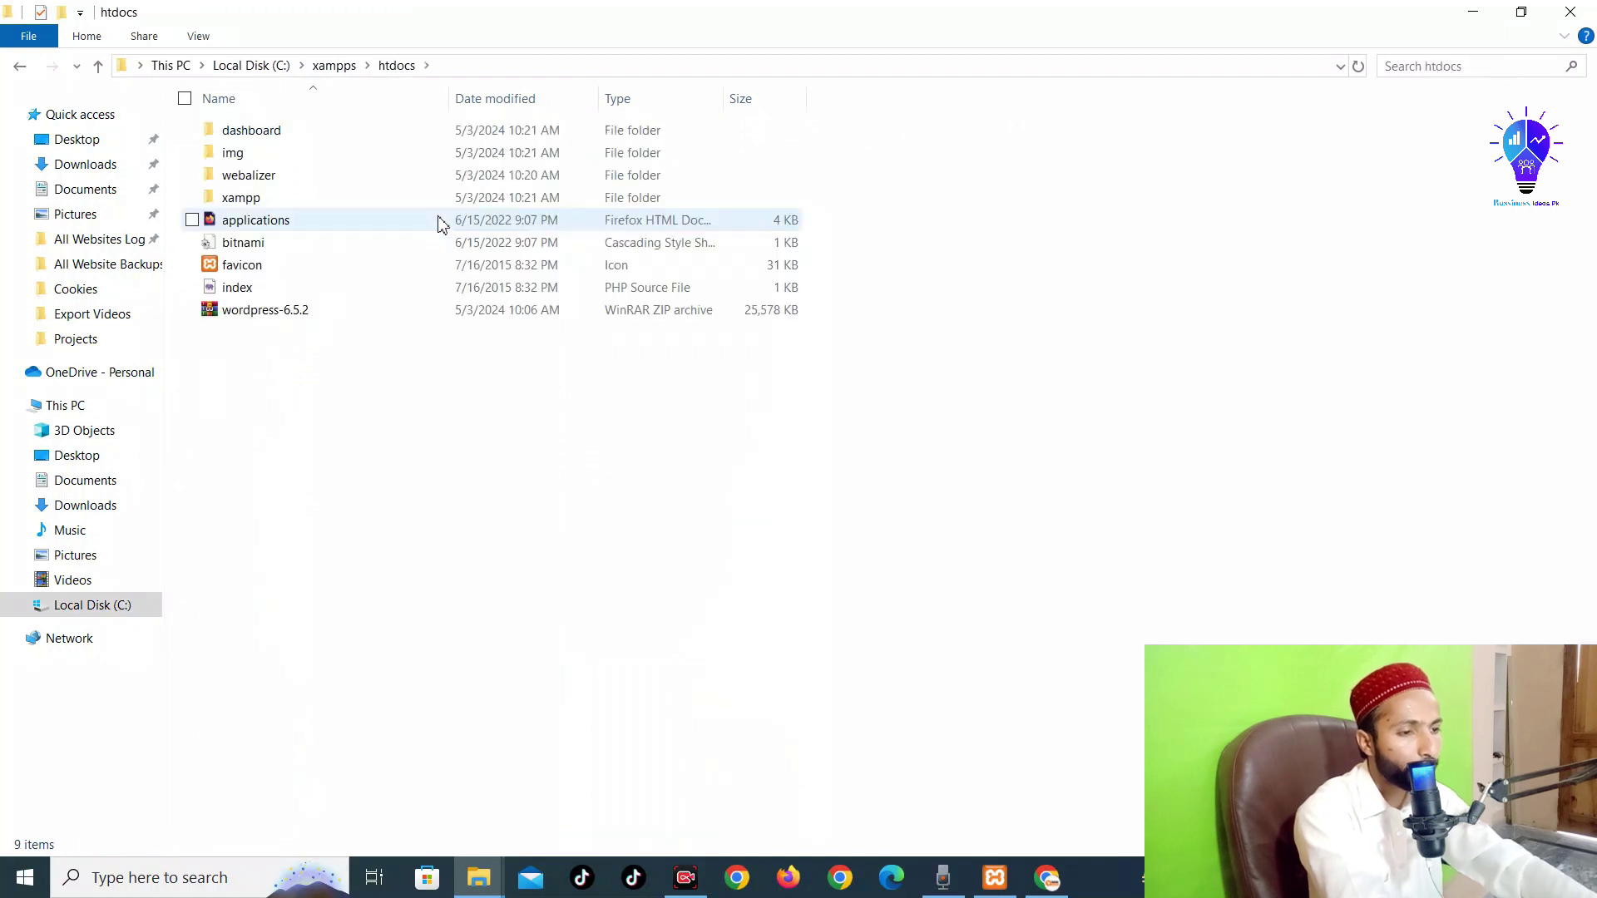
key("Down")
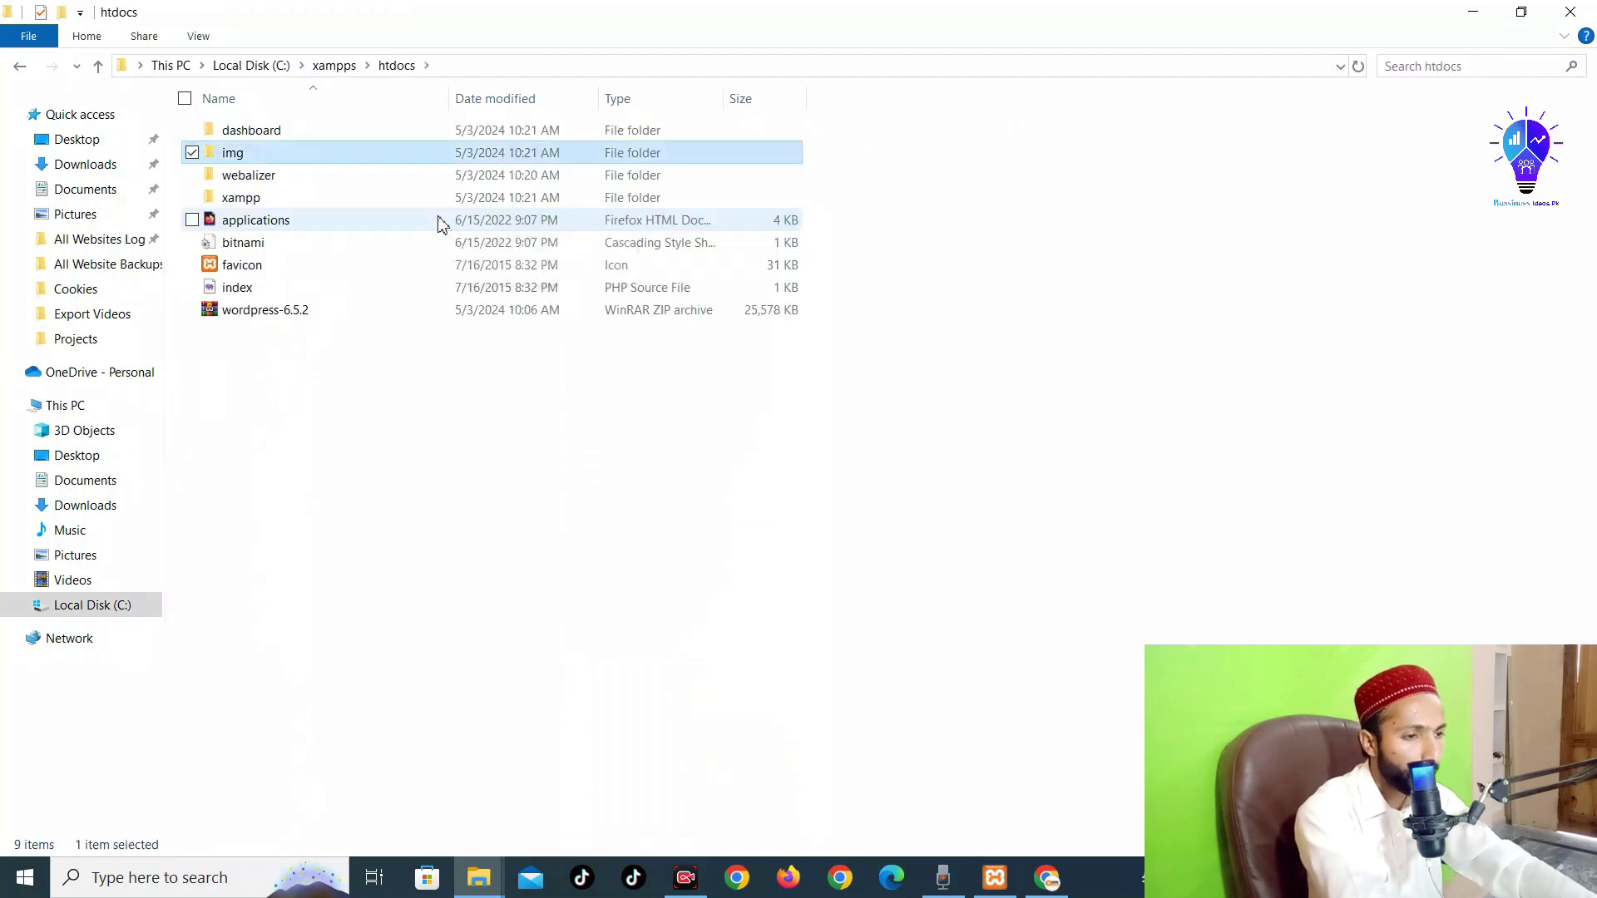
key("Up")
key("Return")
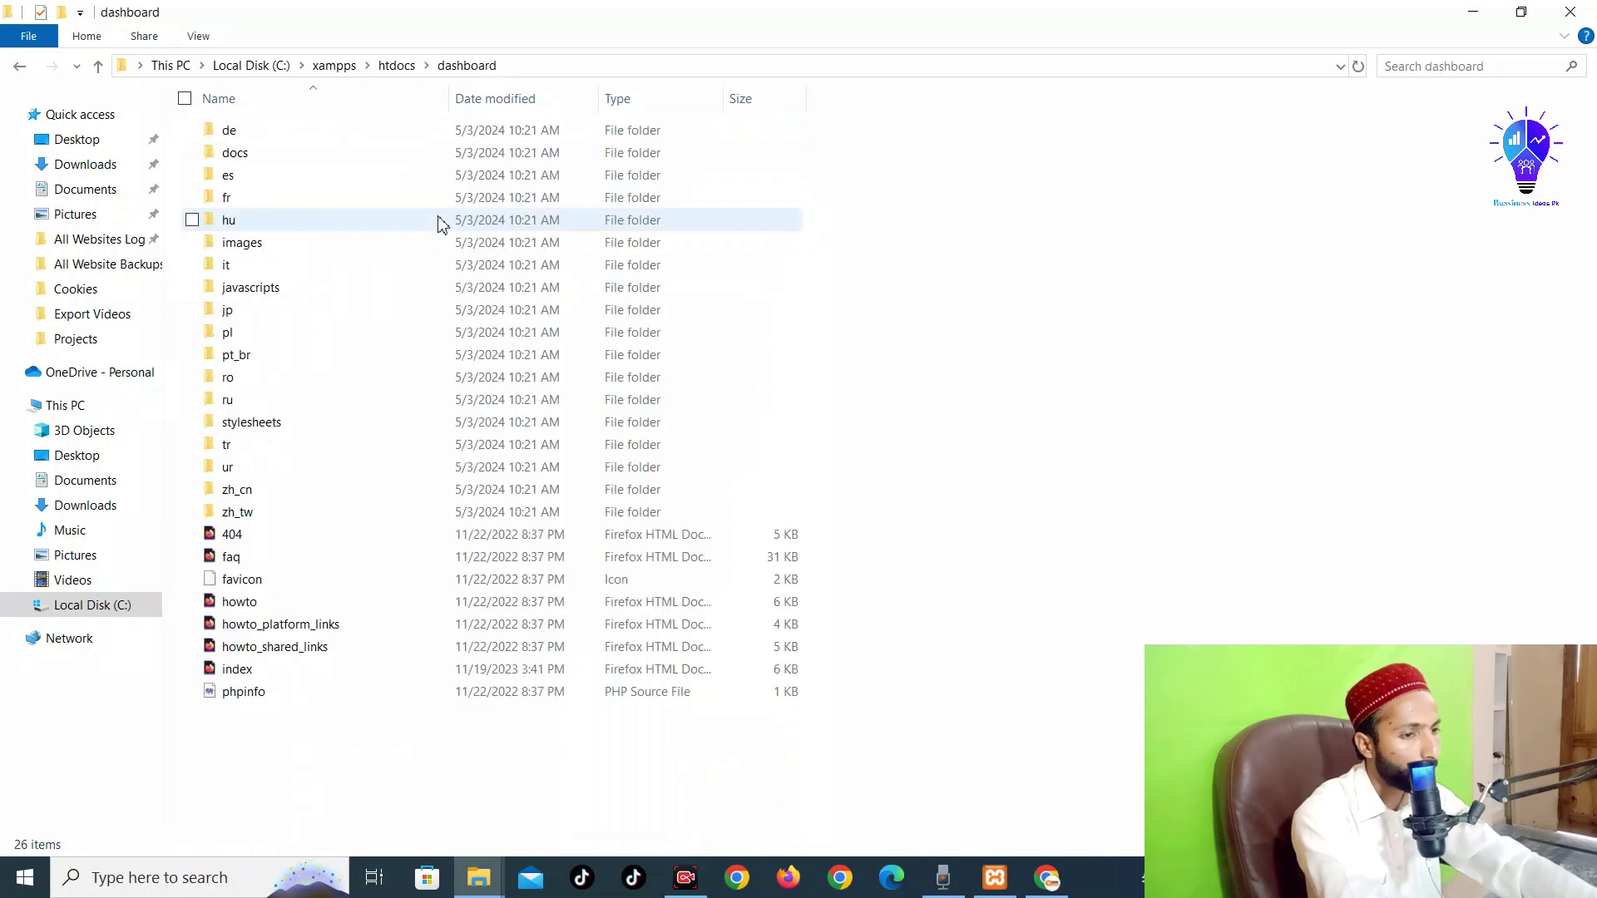
key("BackSpace")
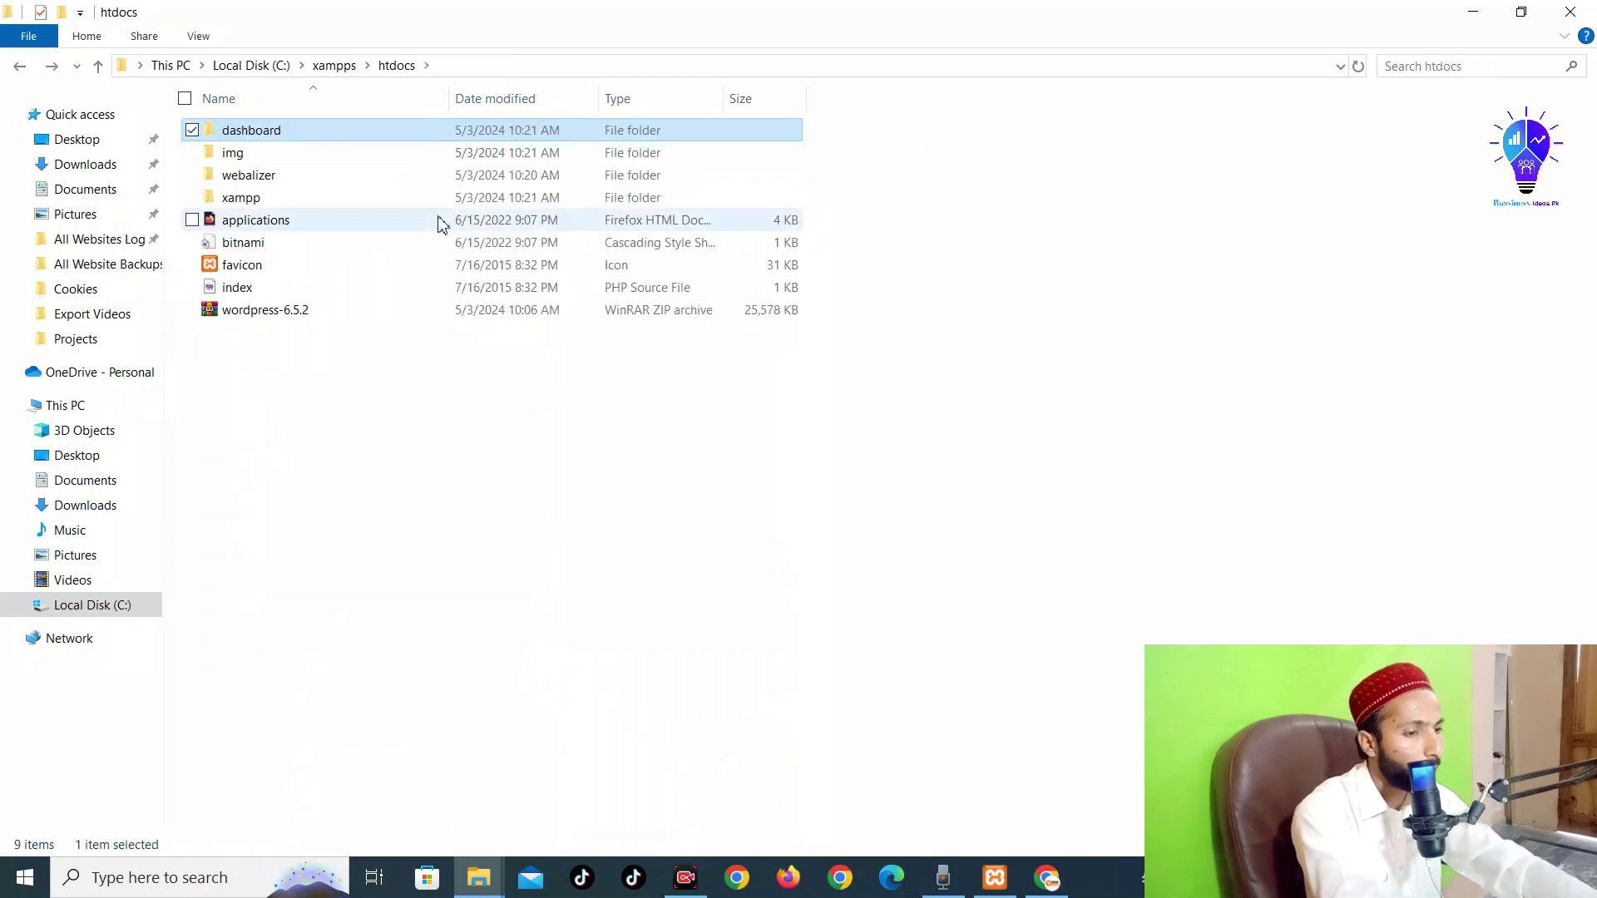
key("alt")
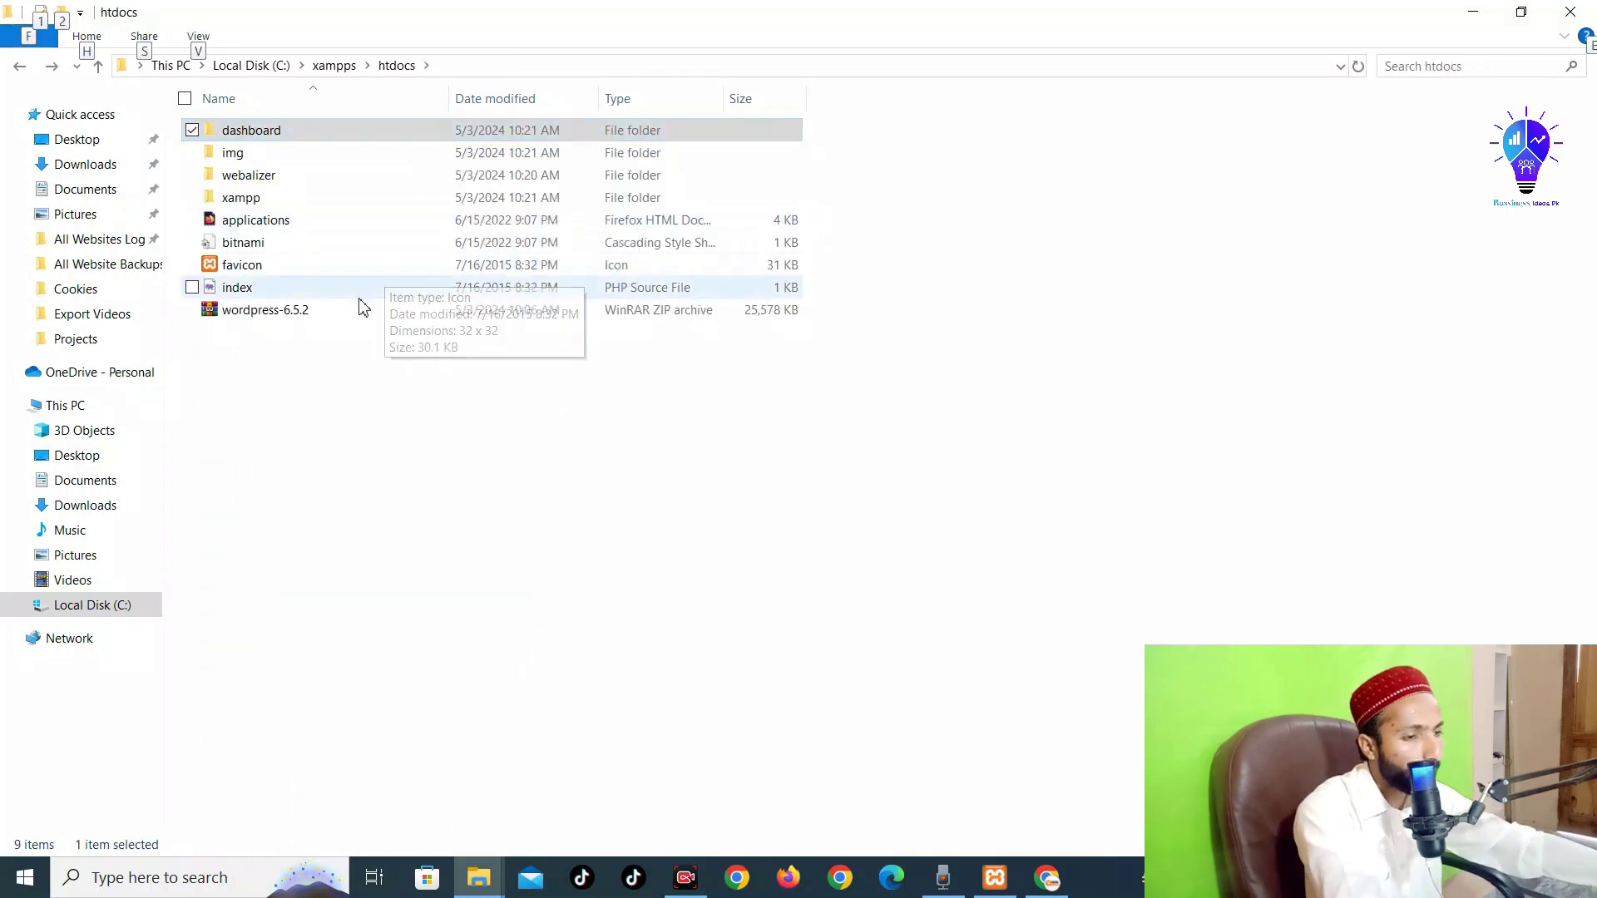
Step: Extract wordpress-6.5.2.zip here to create a new wordpress folder in htdocs
left_click(333, 323)
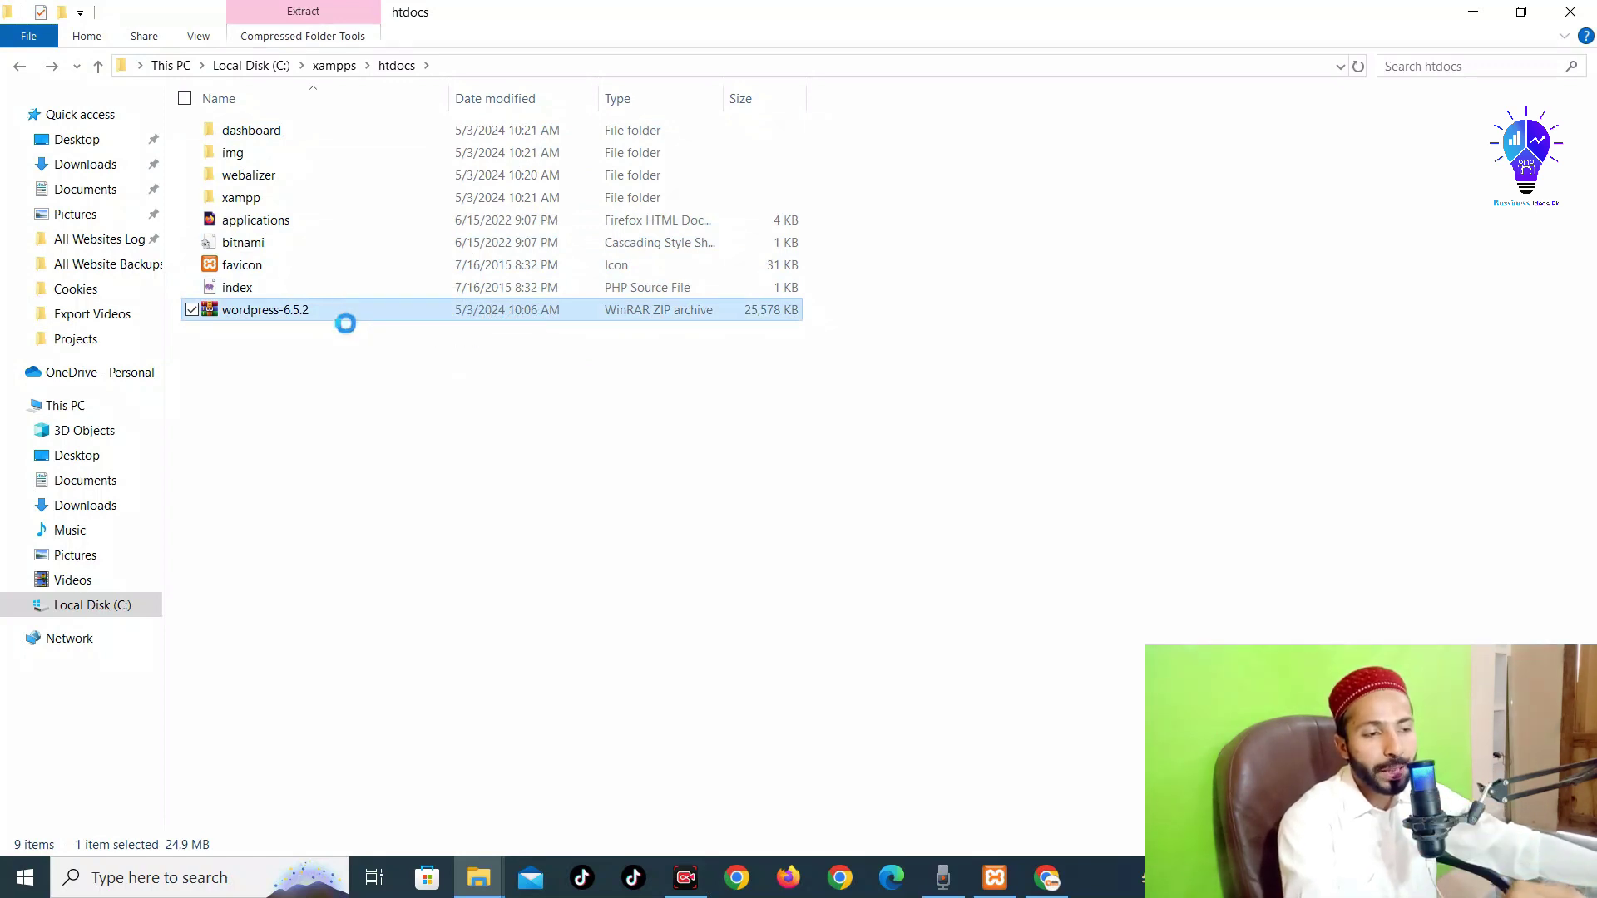
right_click(341, 314)
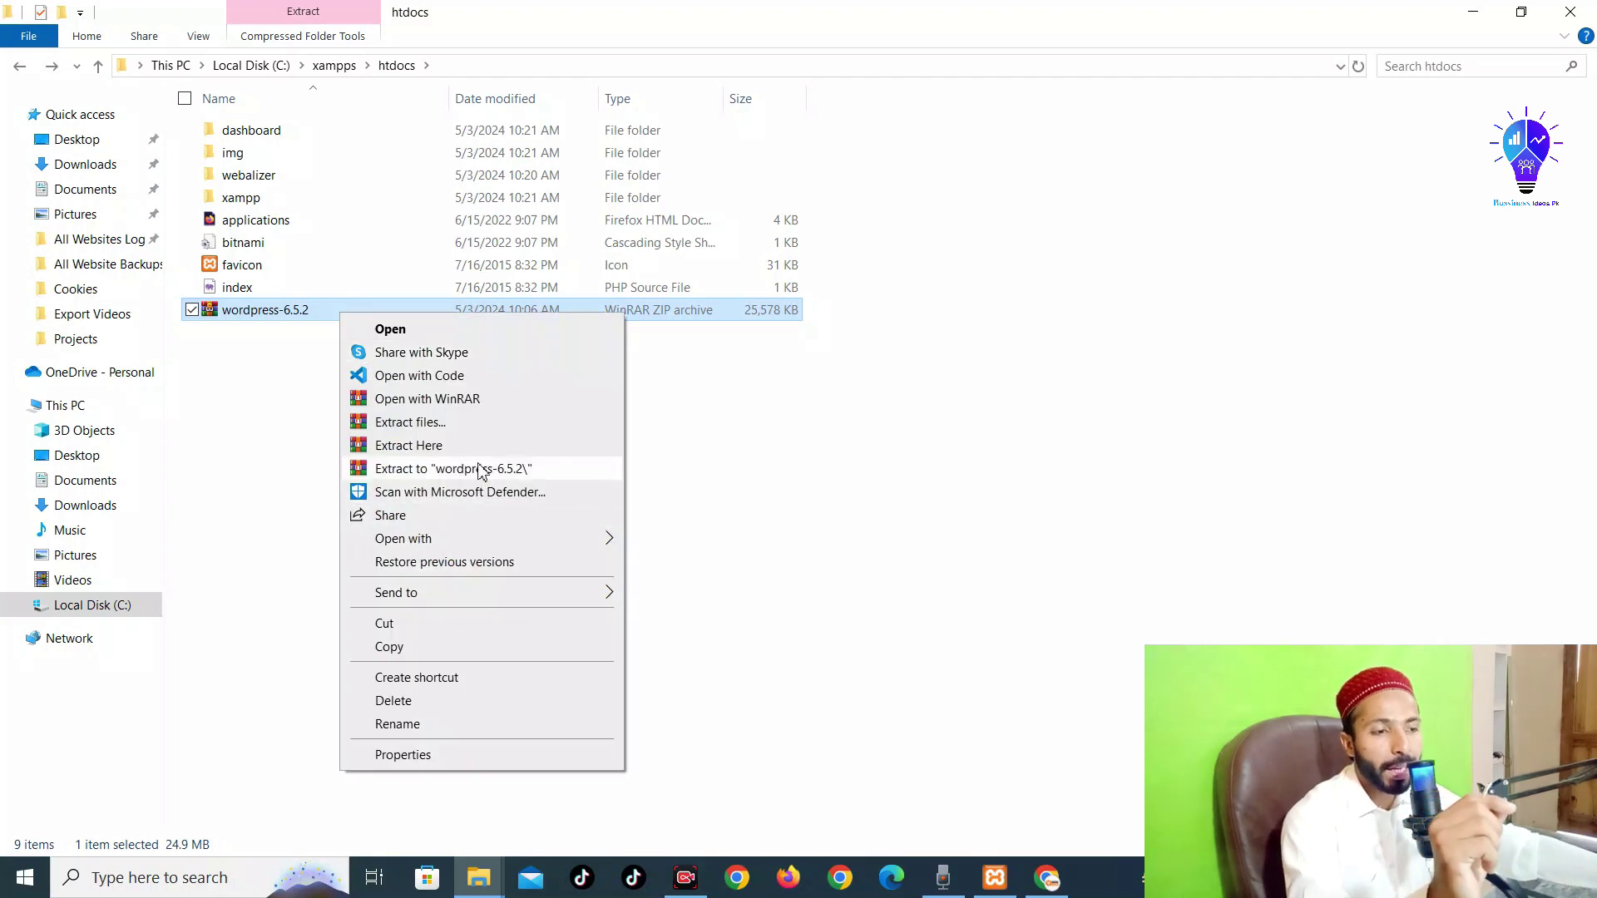
left_click(442, 450)
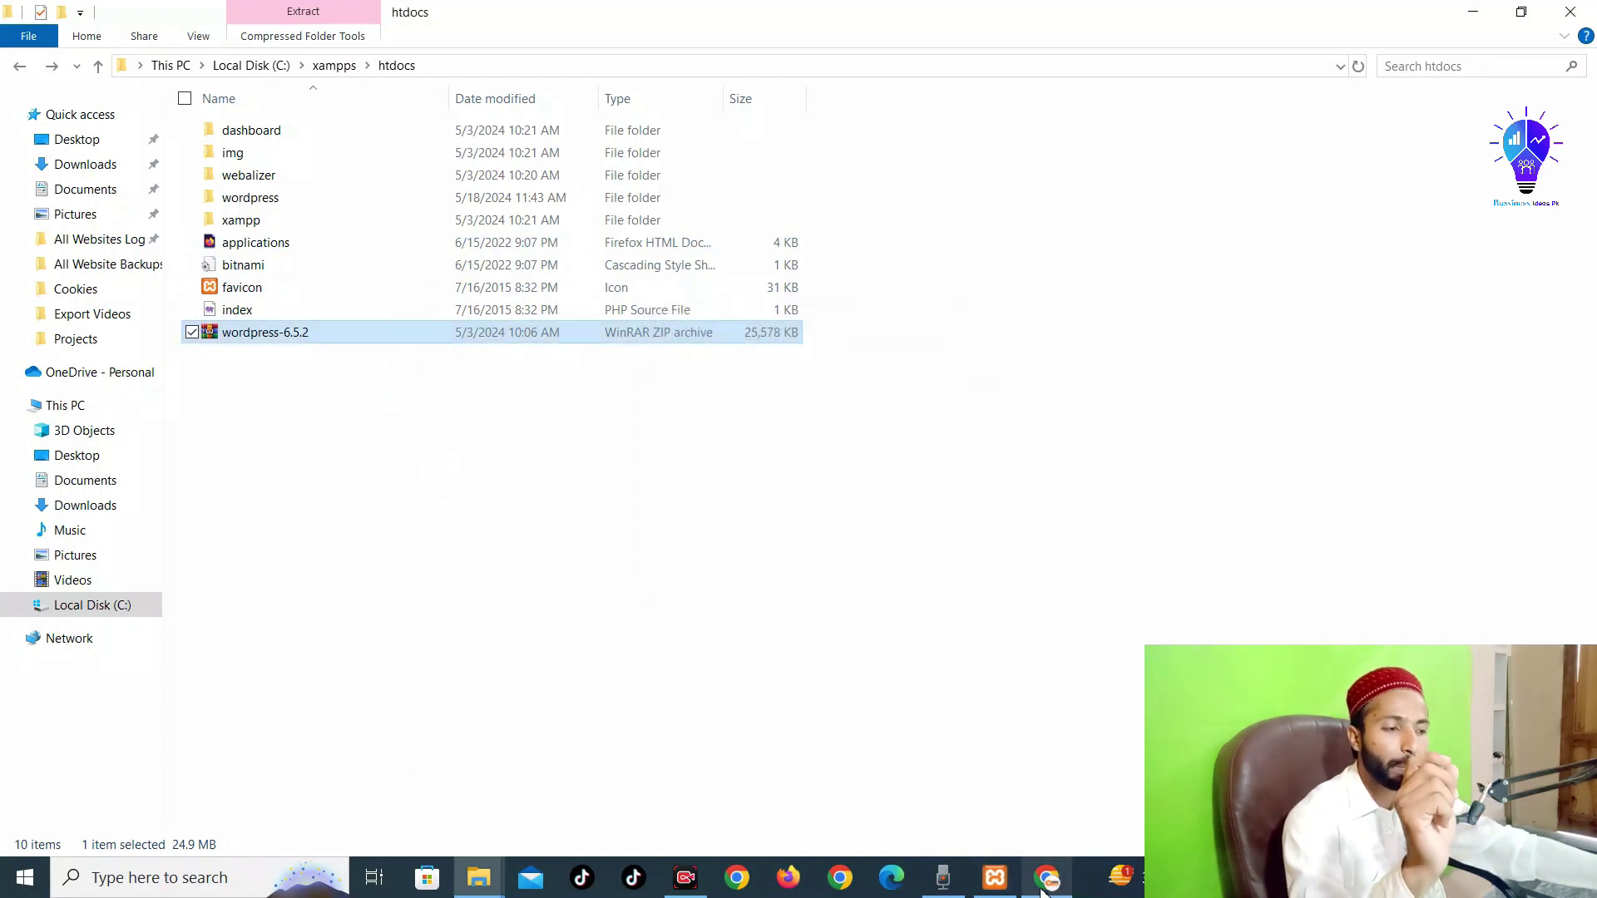
Step: Review the Business Ideas Pk front-end tab, then close it
left_click(1044, 878)
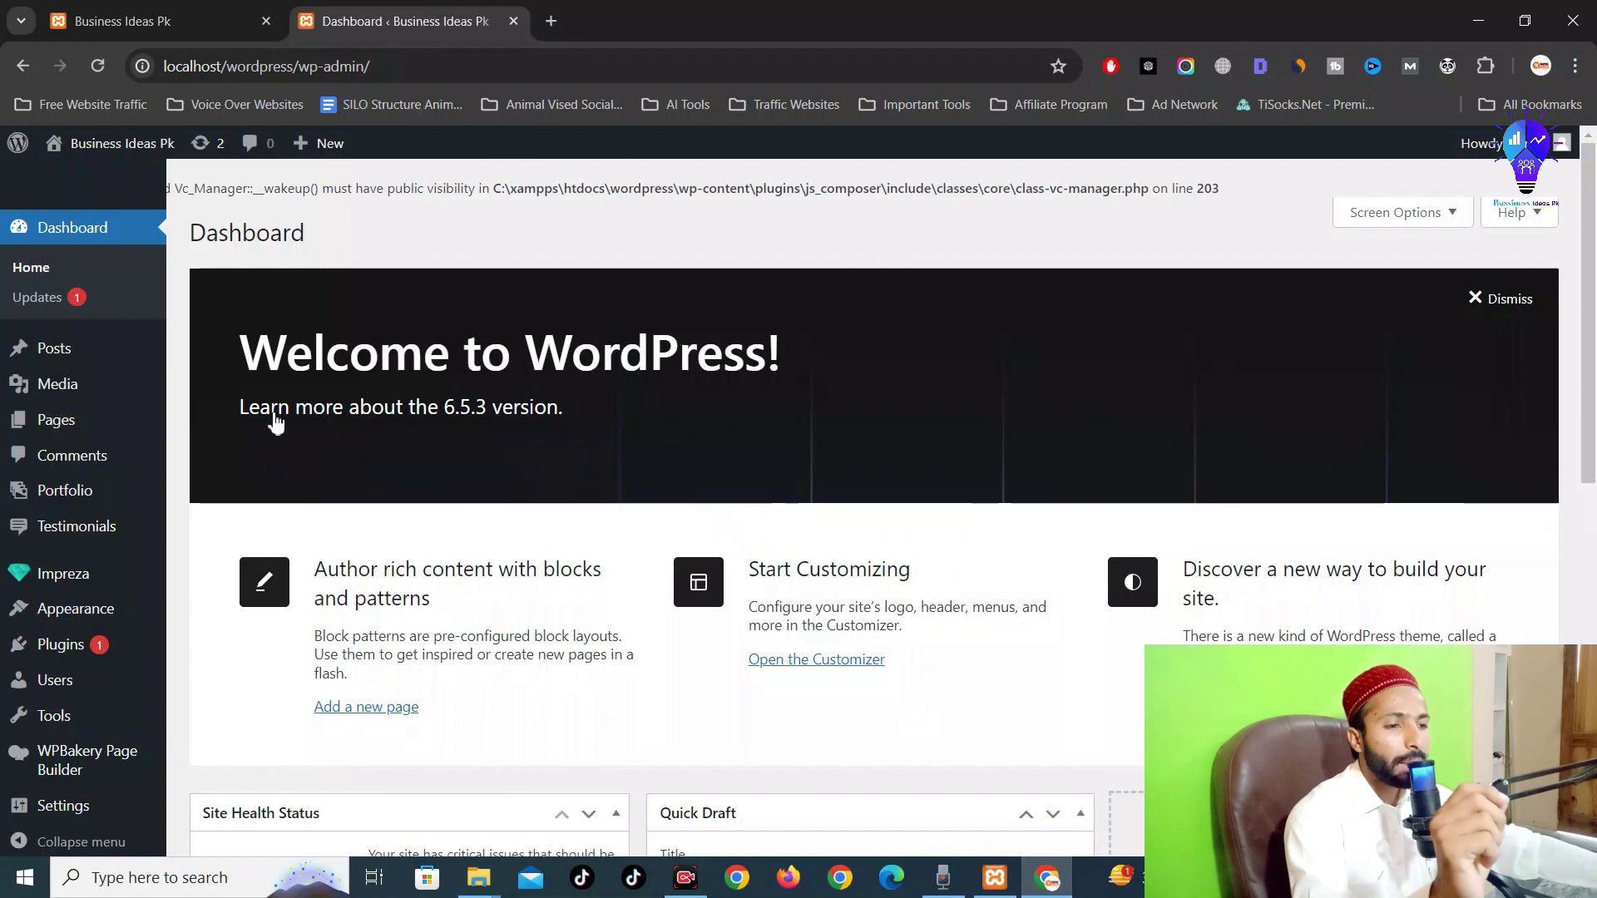
scroll(249, 416, "down", 5)
scroll(297, 499, "down", 4)
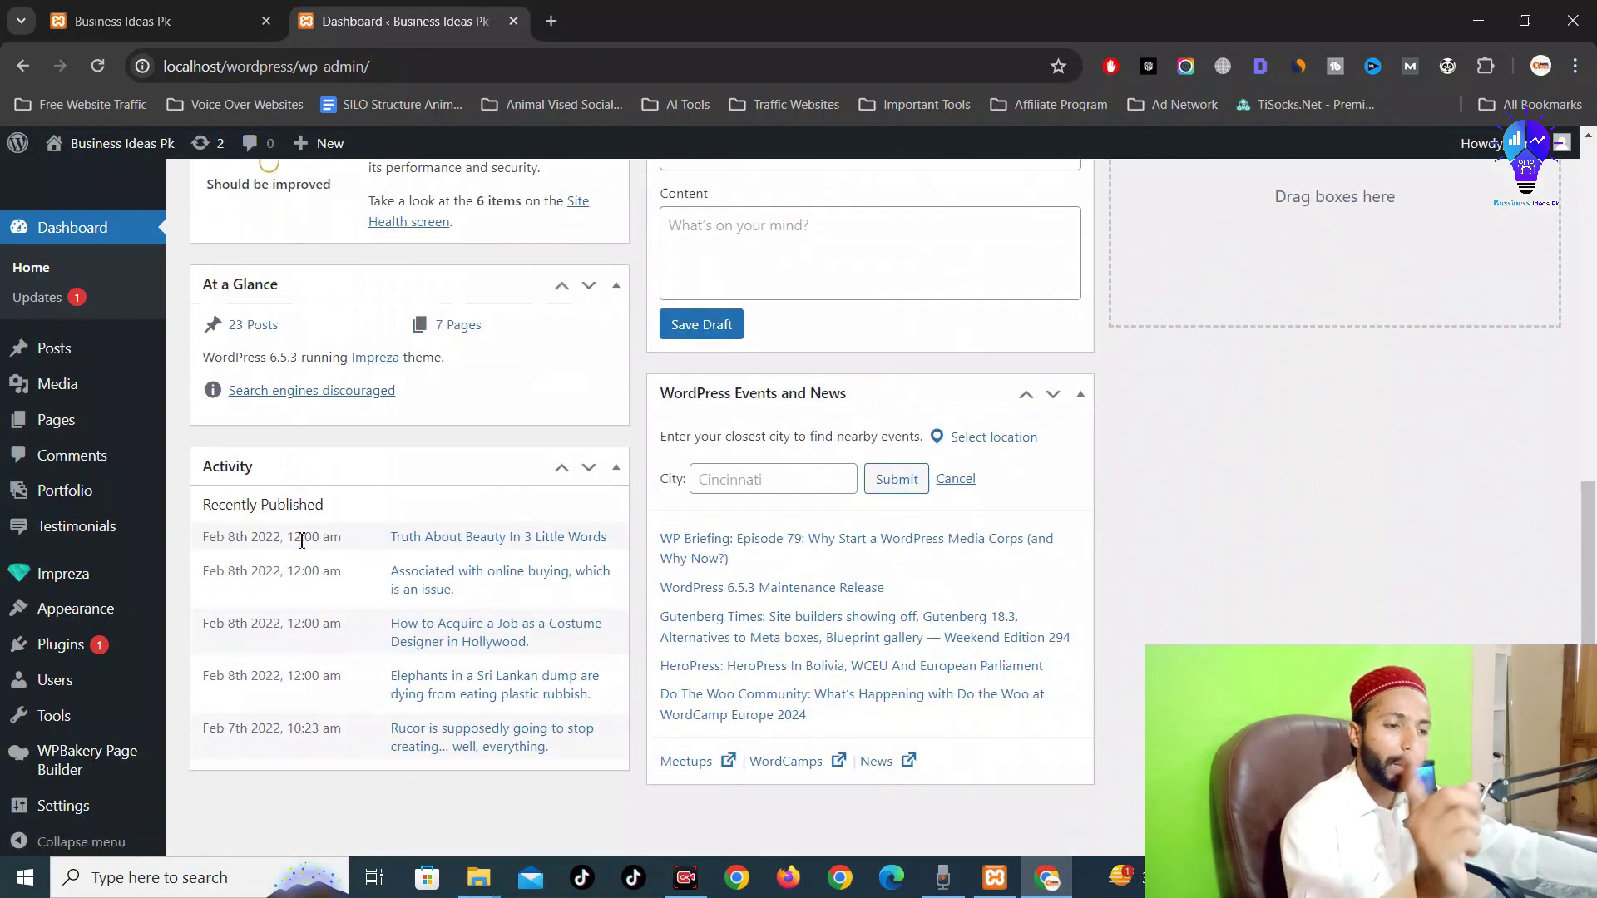
left_click(187, 22)
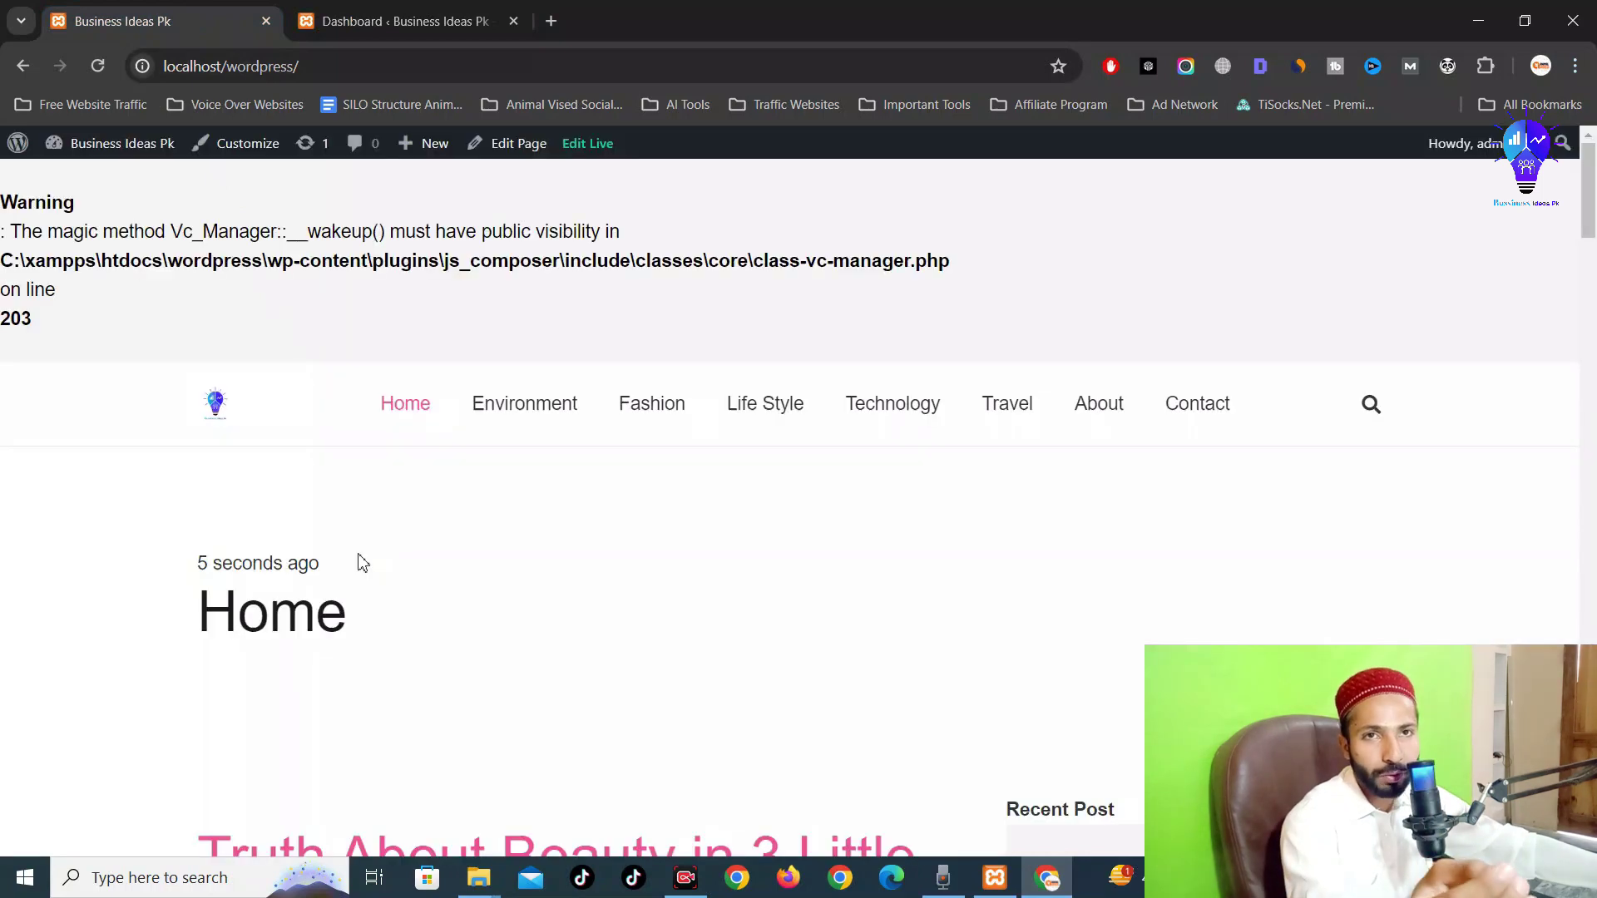
scroll(363, 563, "down", 20)
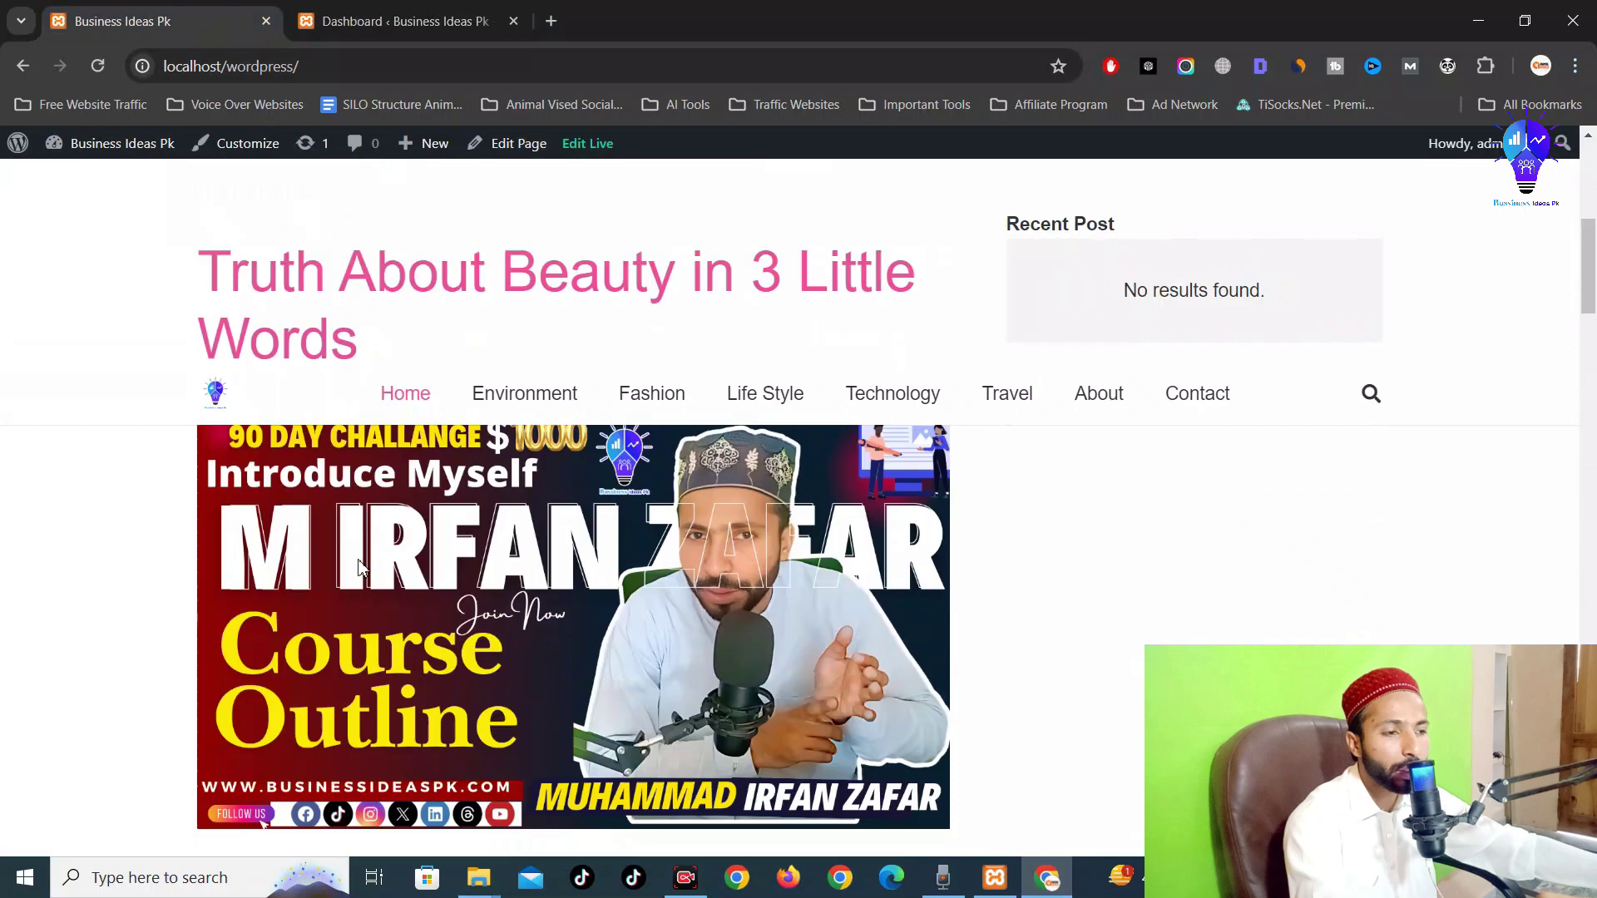
scroll(385, 560, "down", 3)
scroll(385, 471, "up", 12)
scroll(402, 458, "up", 5)
key("ctrl+w")
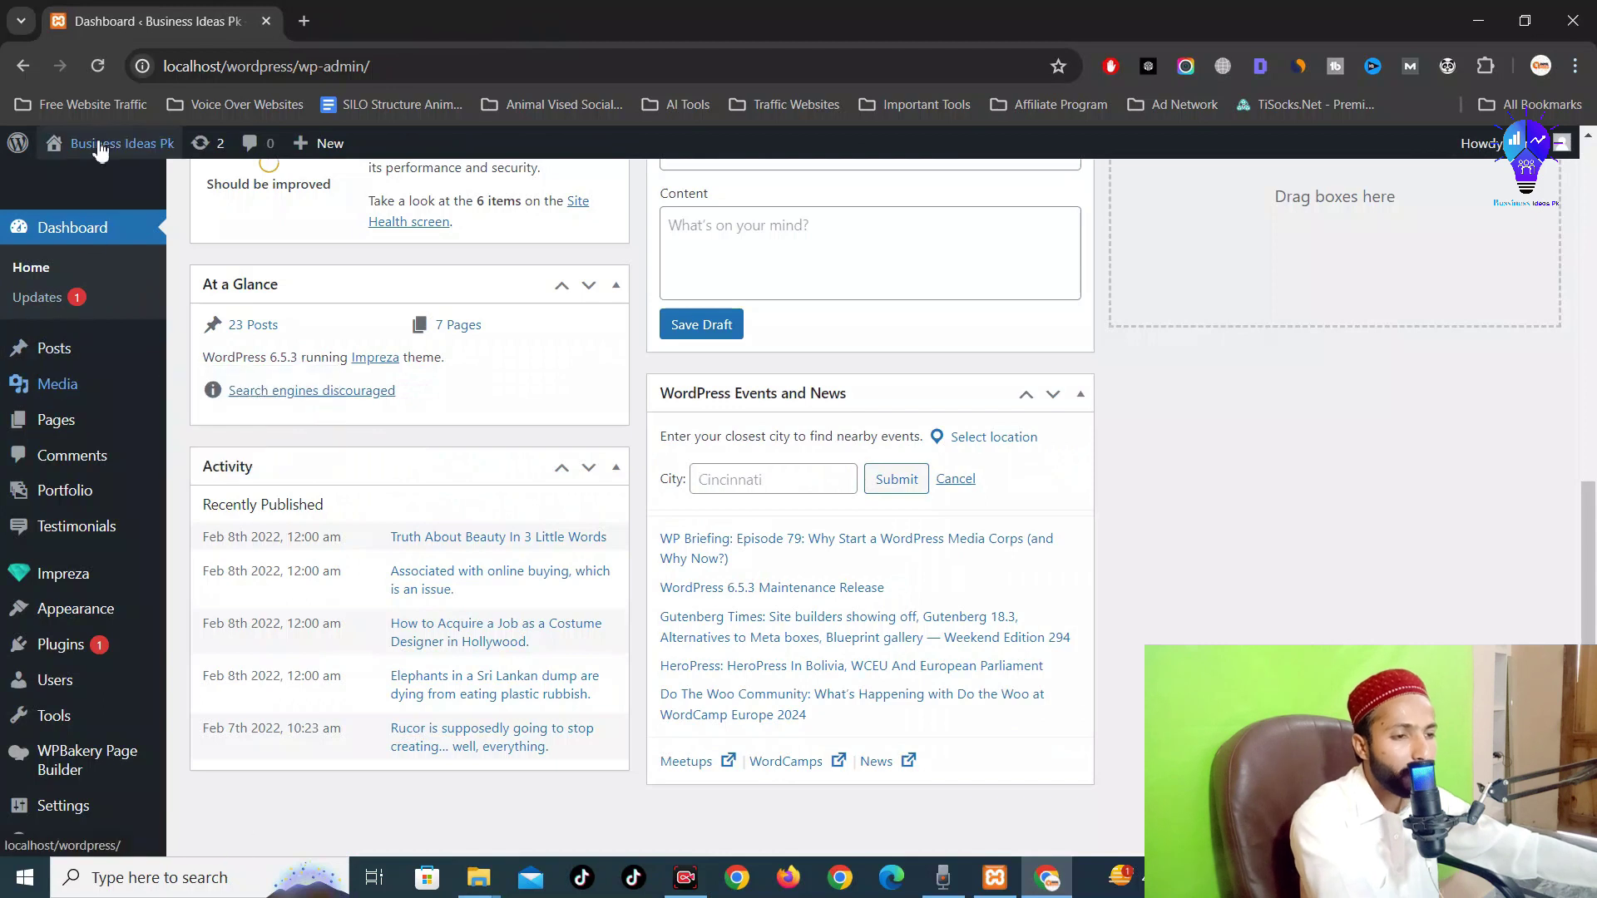
Step: Reload the dashboard and open the site's front end in a new tab via Visit Site
left_click(99, 66)
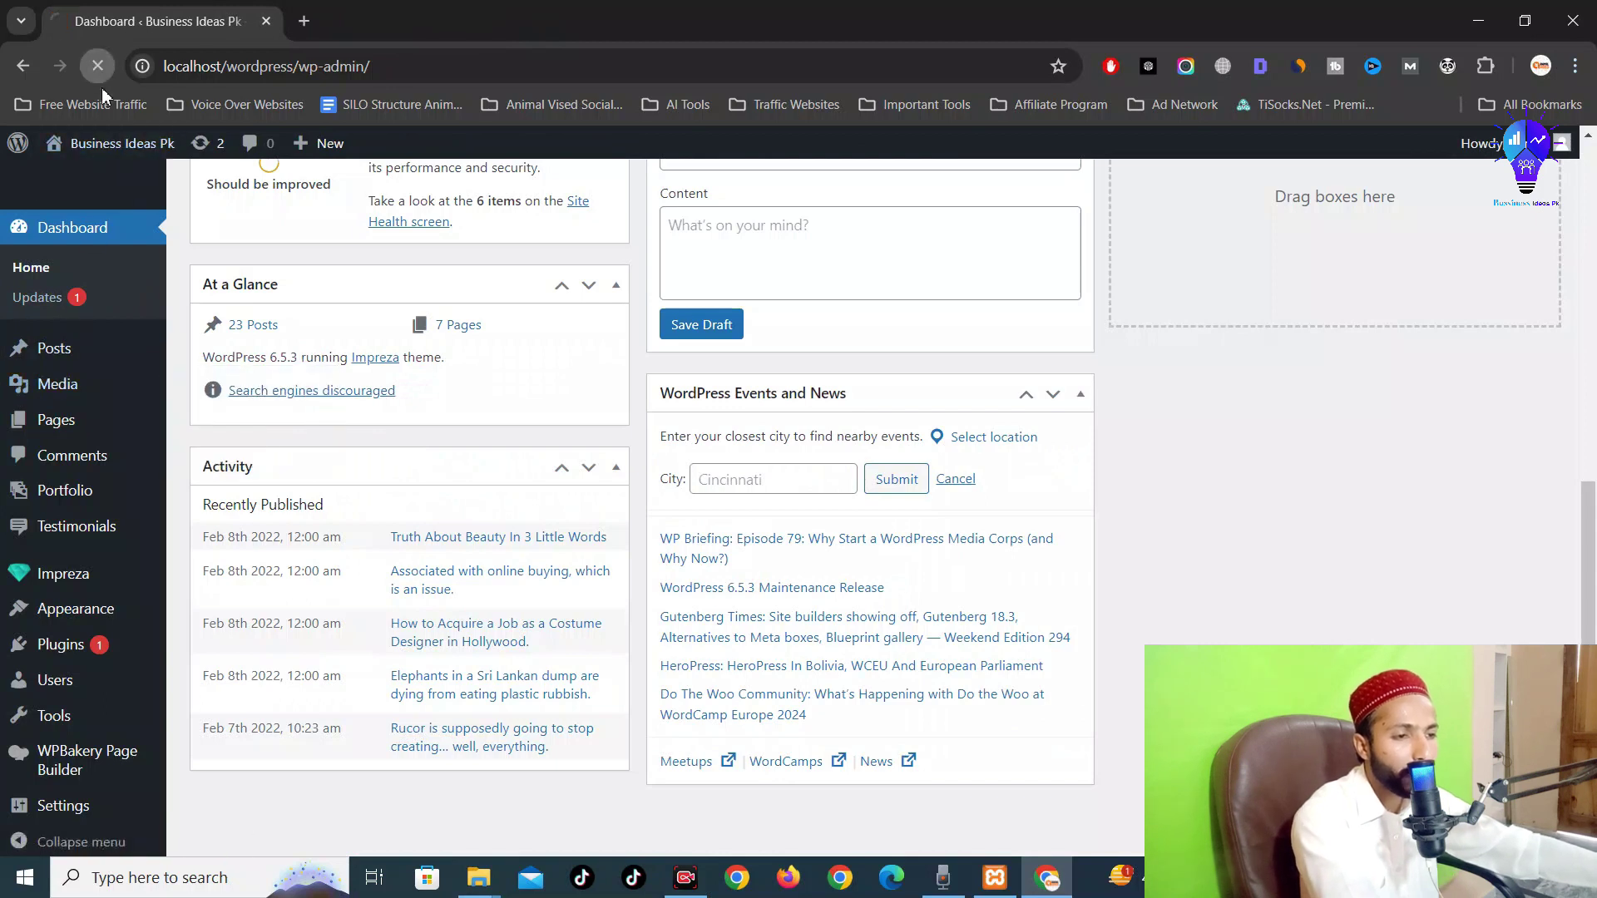
left_click(91, 151)
left_click(249, 15)
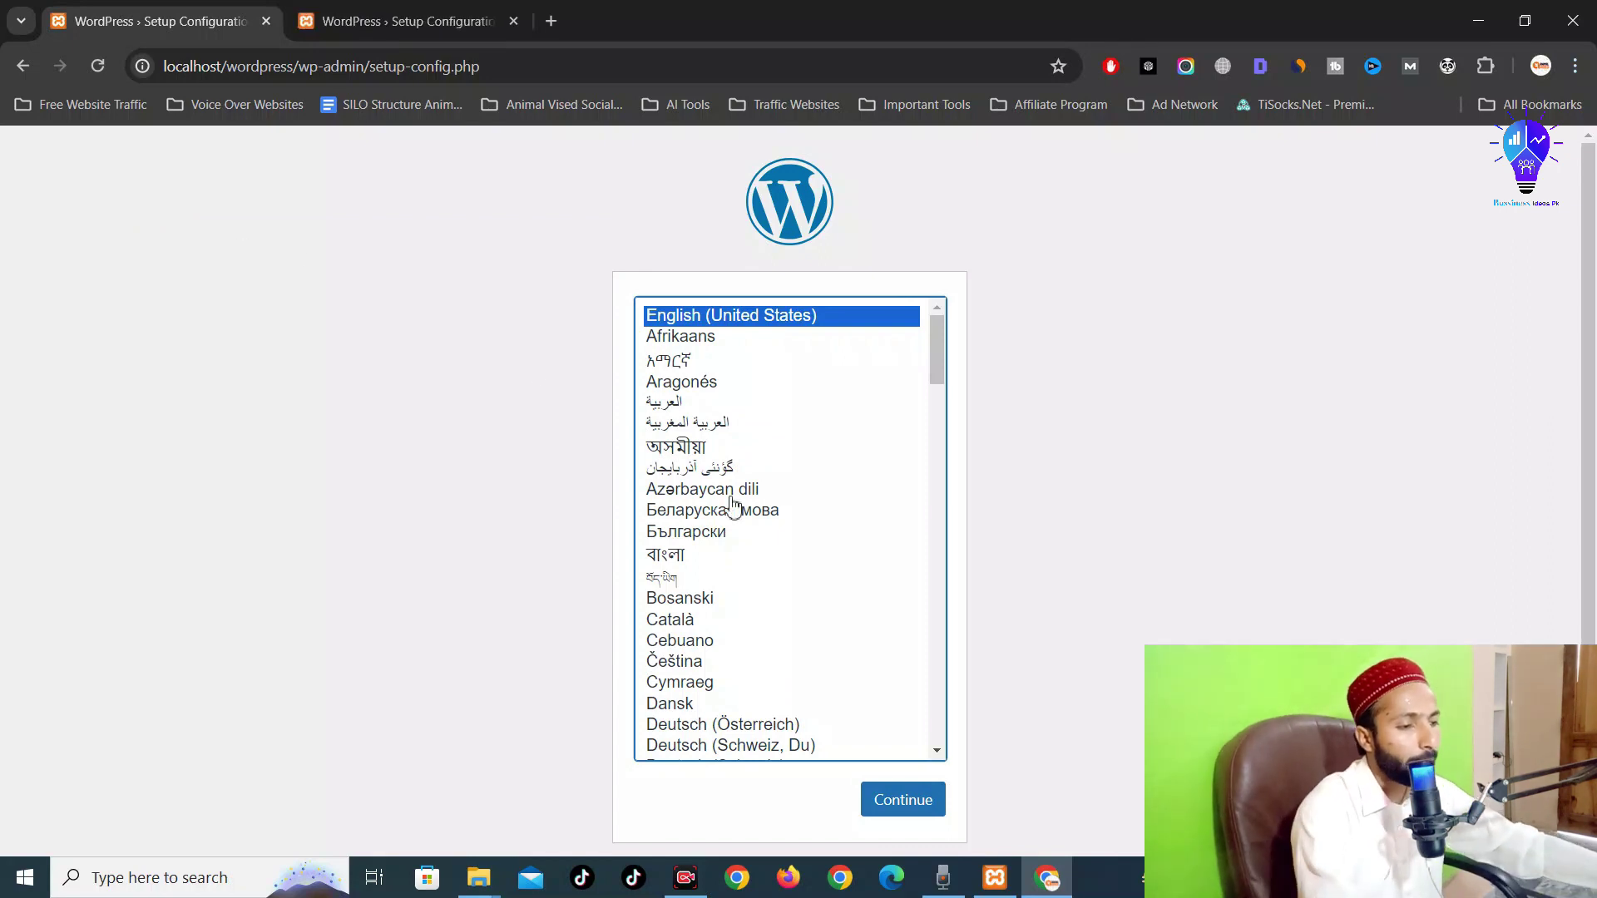
Step: Accept English (United States) and proceed to the database connection form
left_click(926, 814)
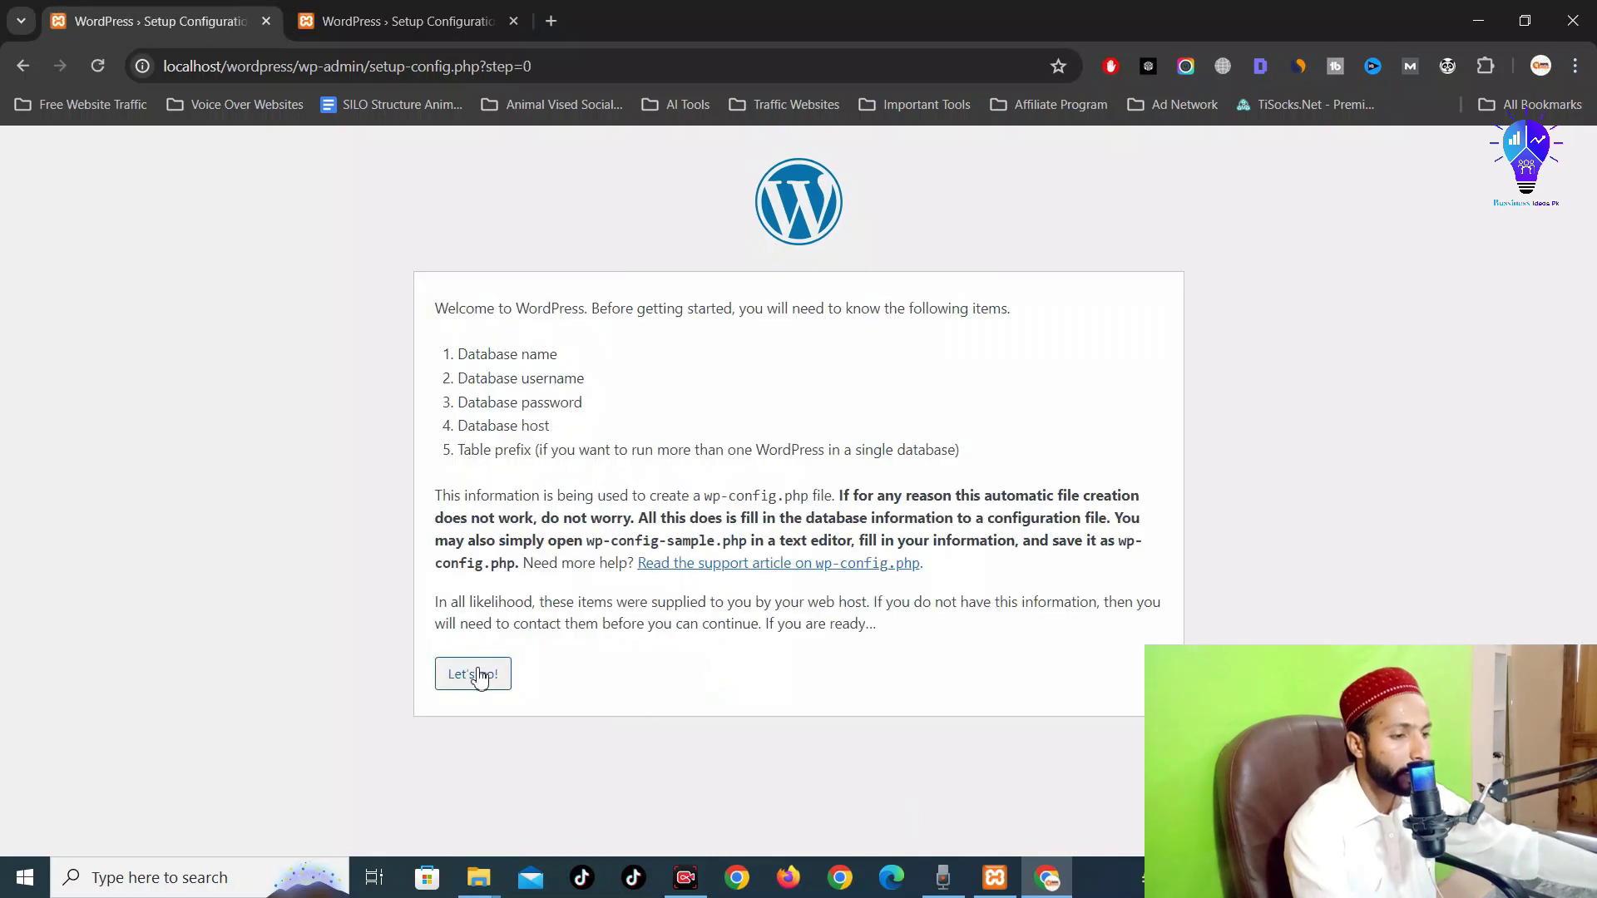
left_click(476, 675)
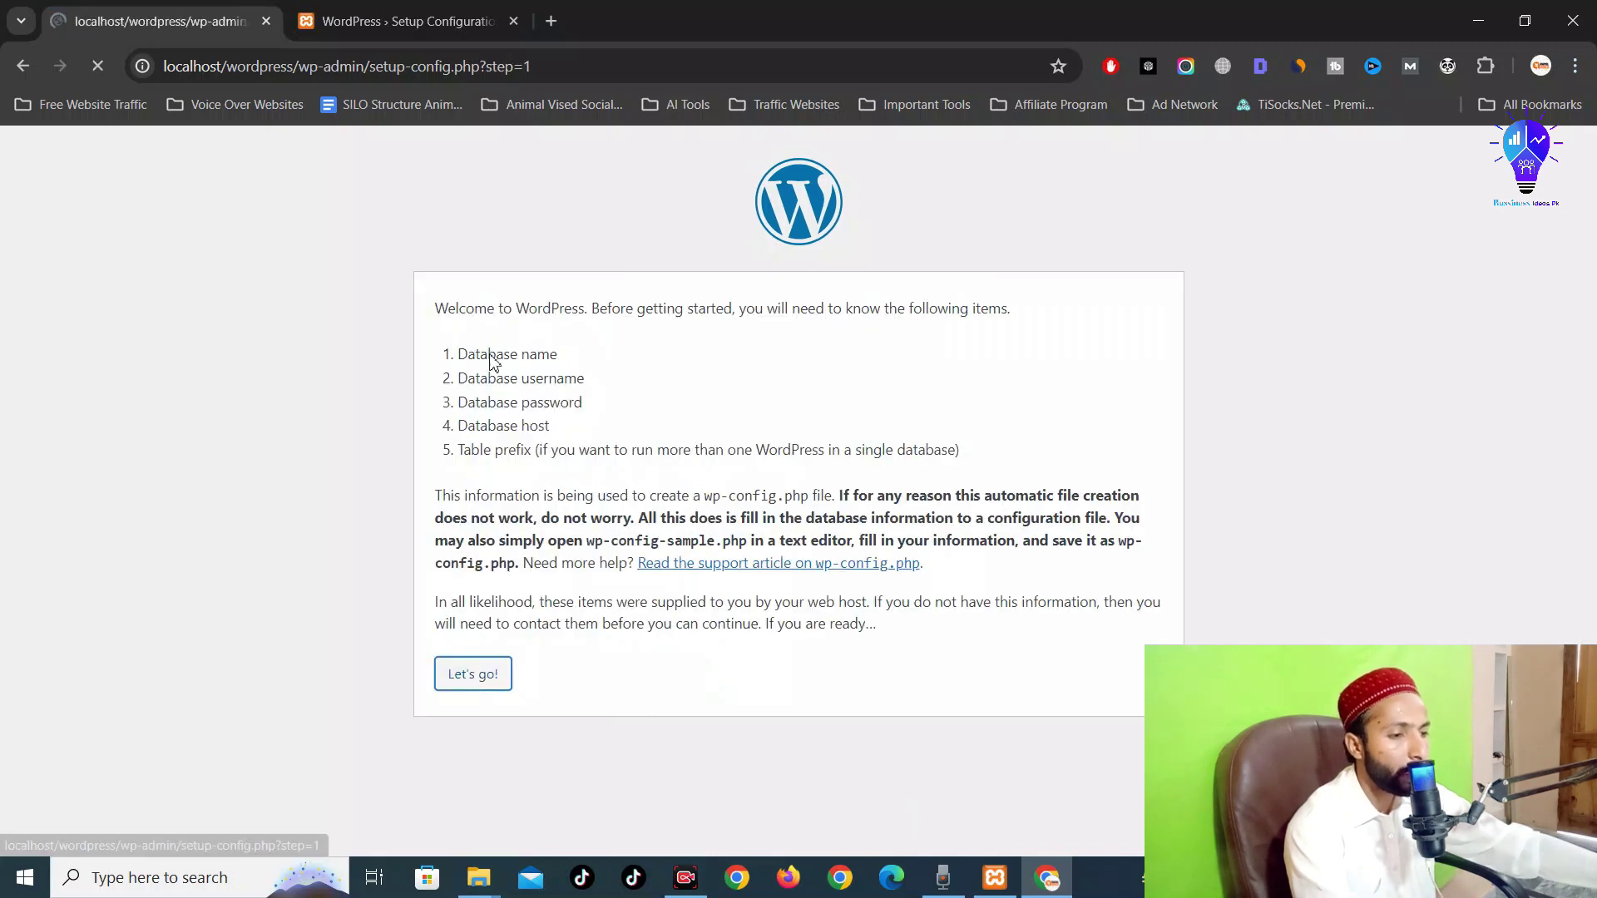
left_click(681, 359)
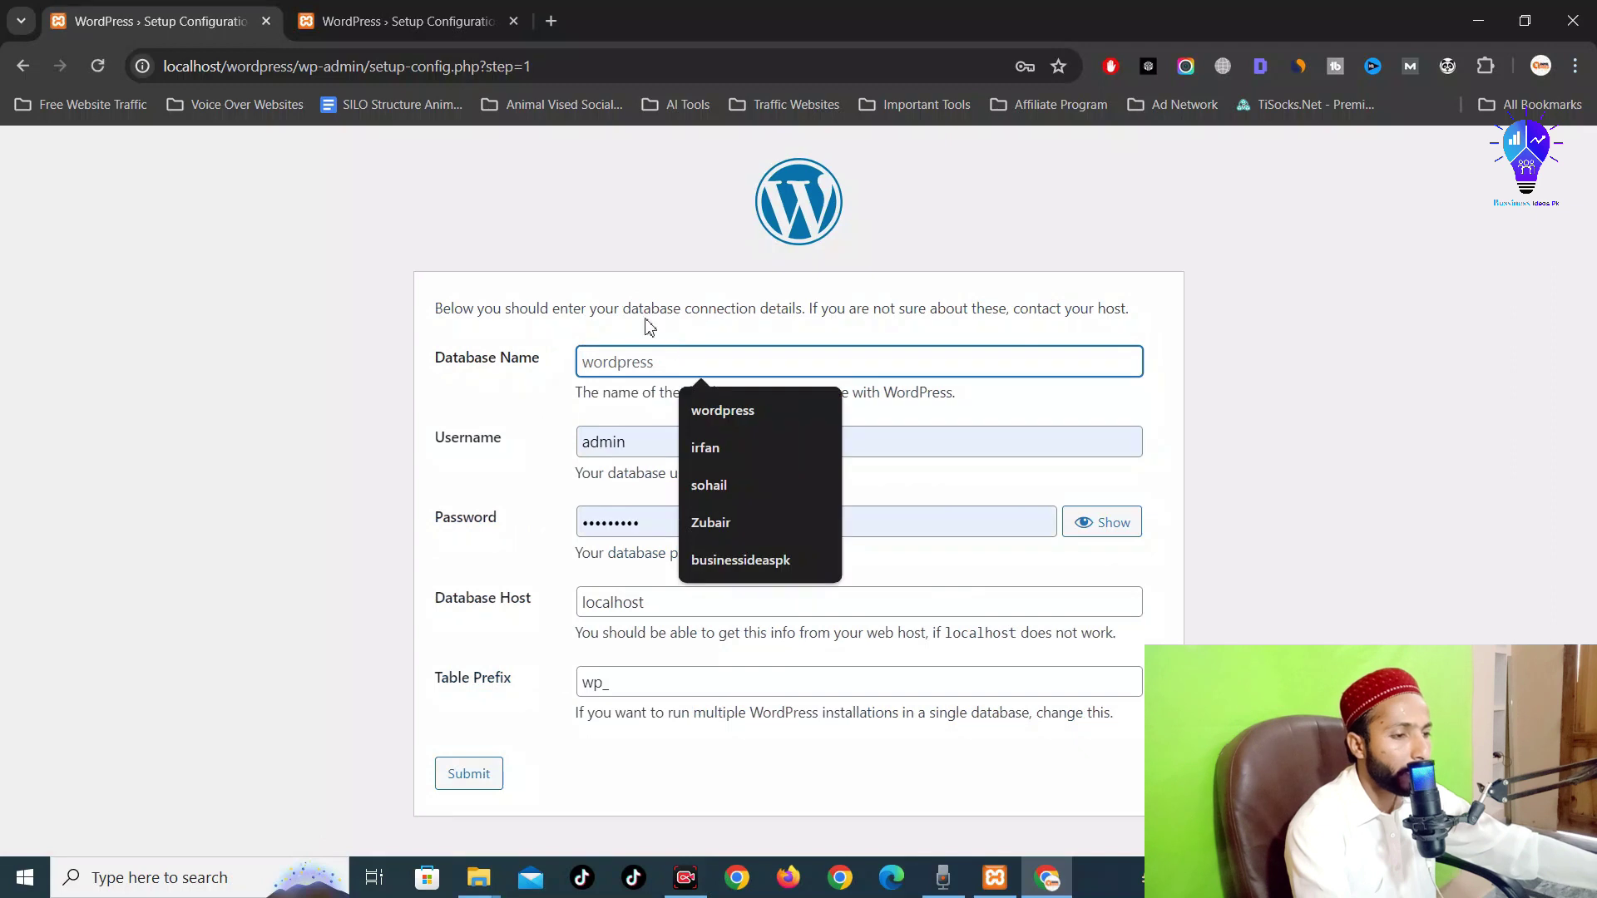
Step: Close the duplicate language-selection tab and open a new blank tab
left_click(518, 40)
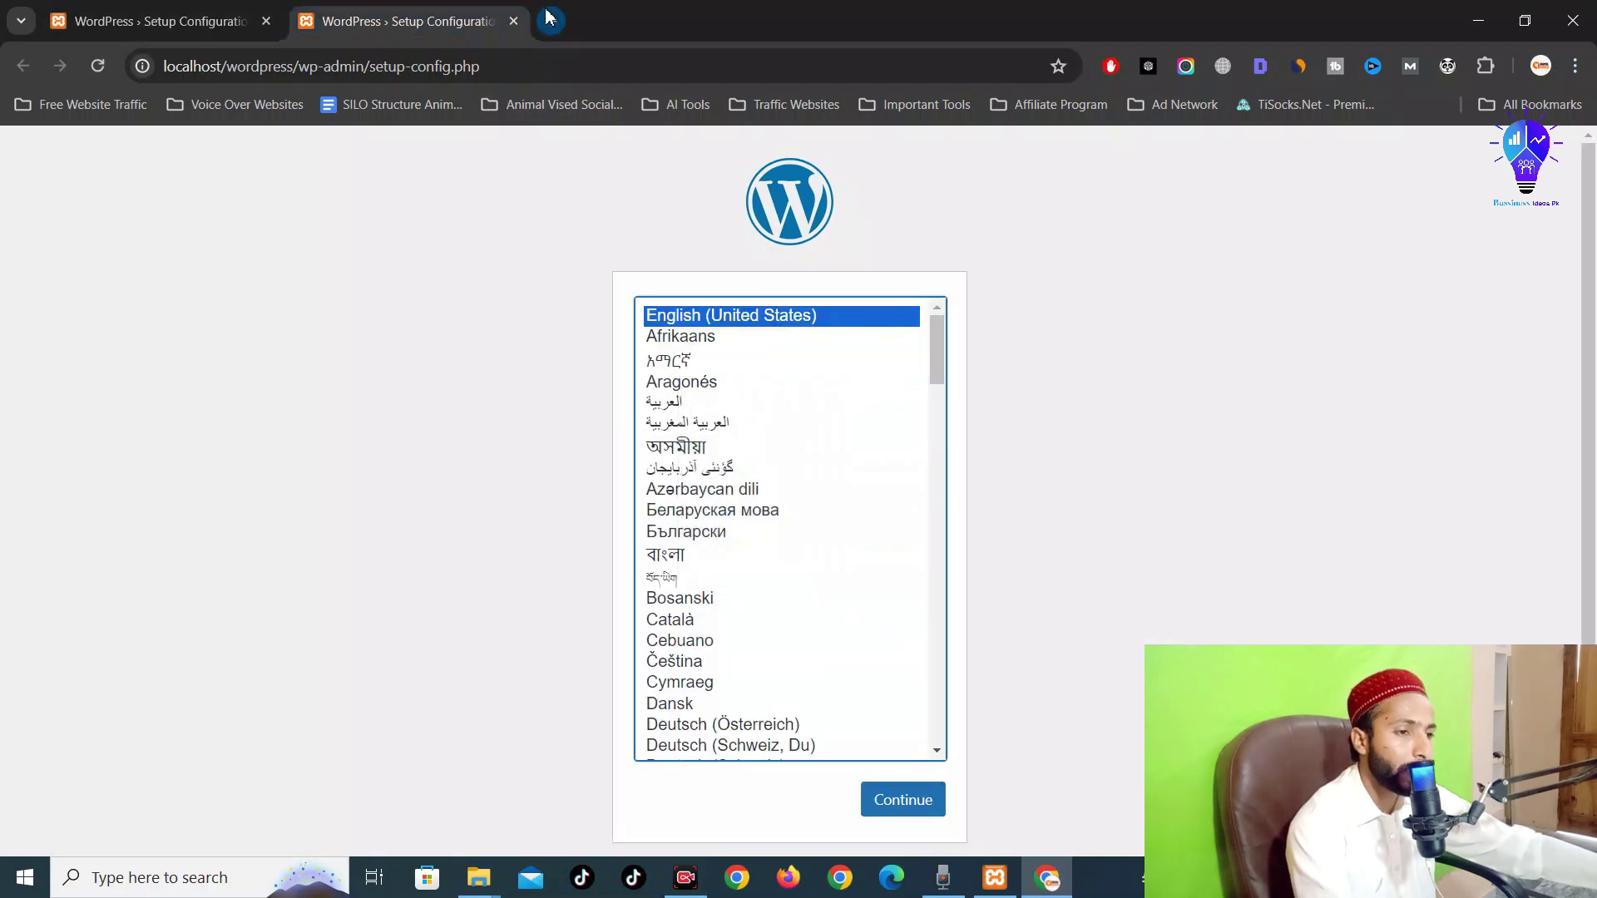
key("ctrl+w")
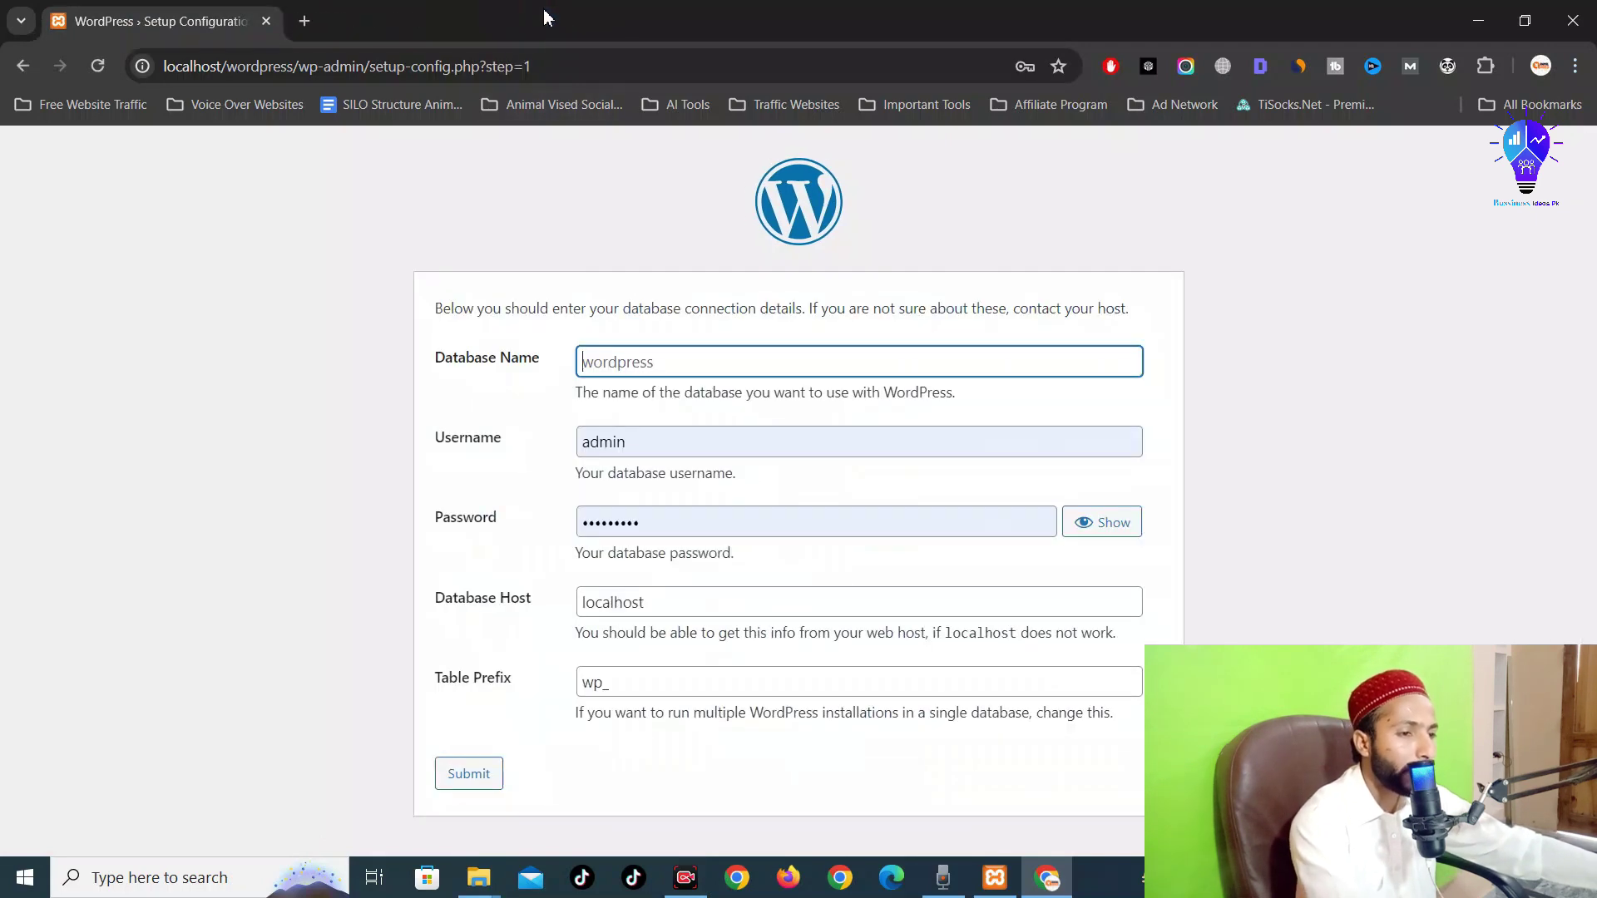
key("ctrl+t")
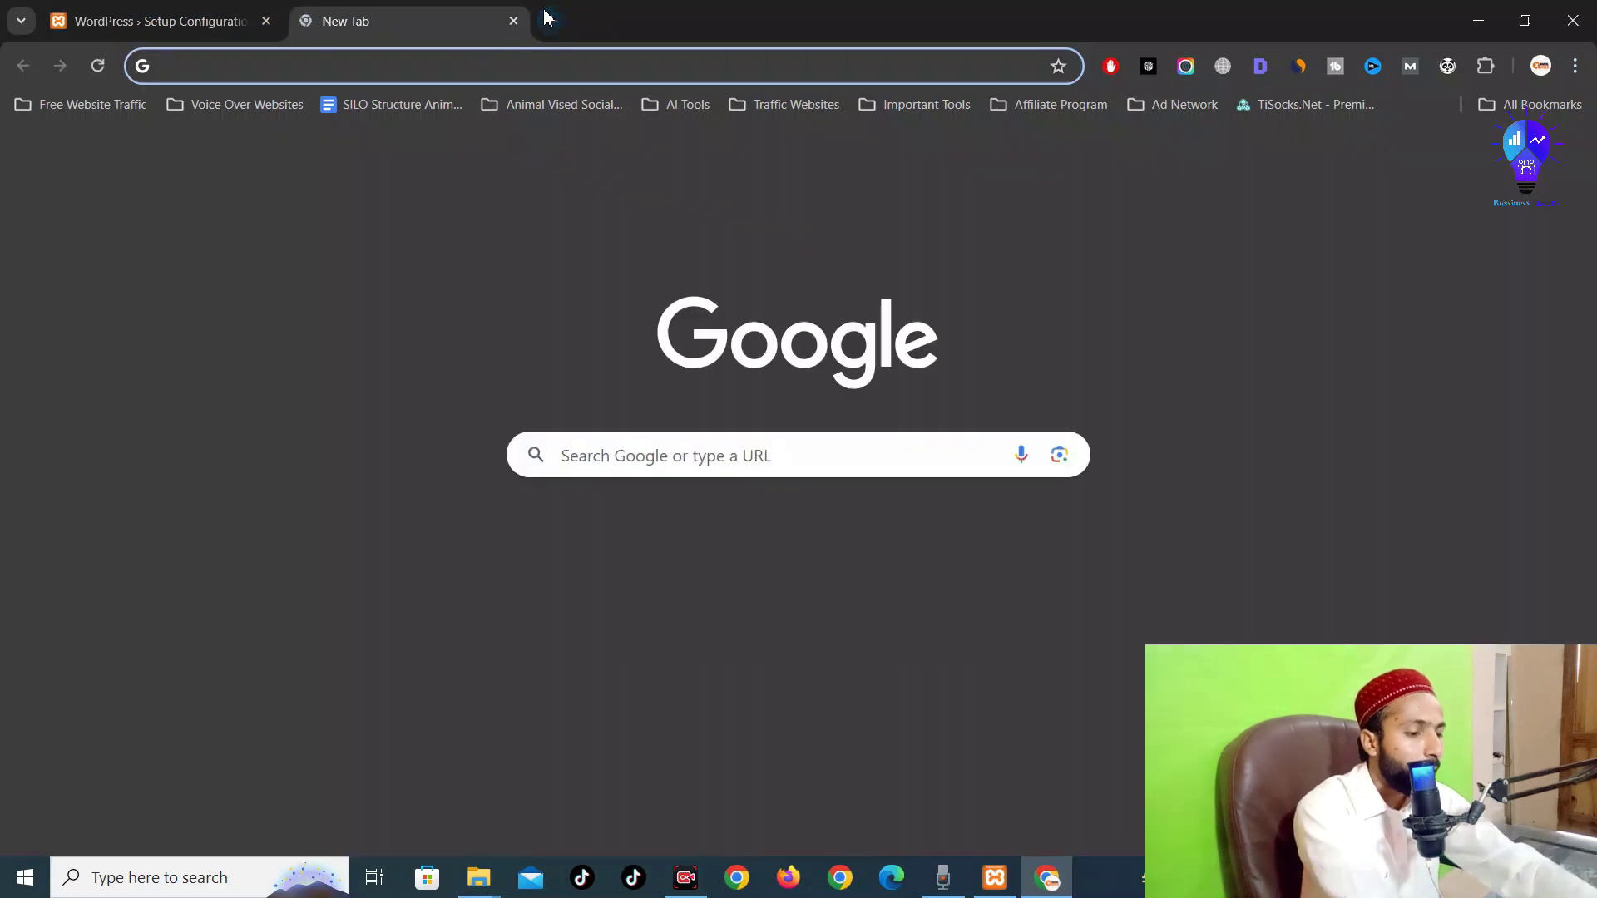
Step: Load localhost/phpmyadmin/ in the new tab, correcting typos in the address
type("ph")
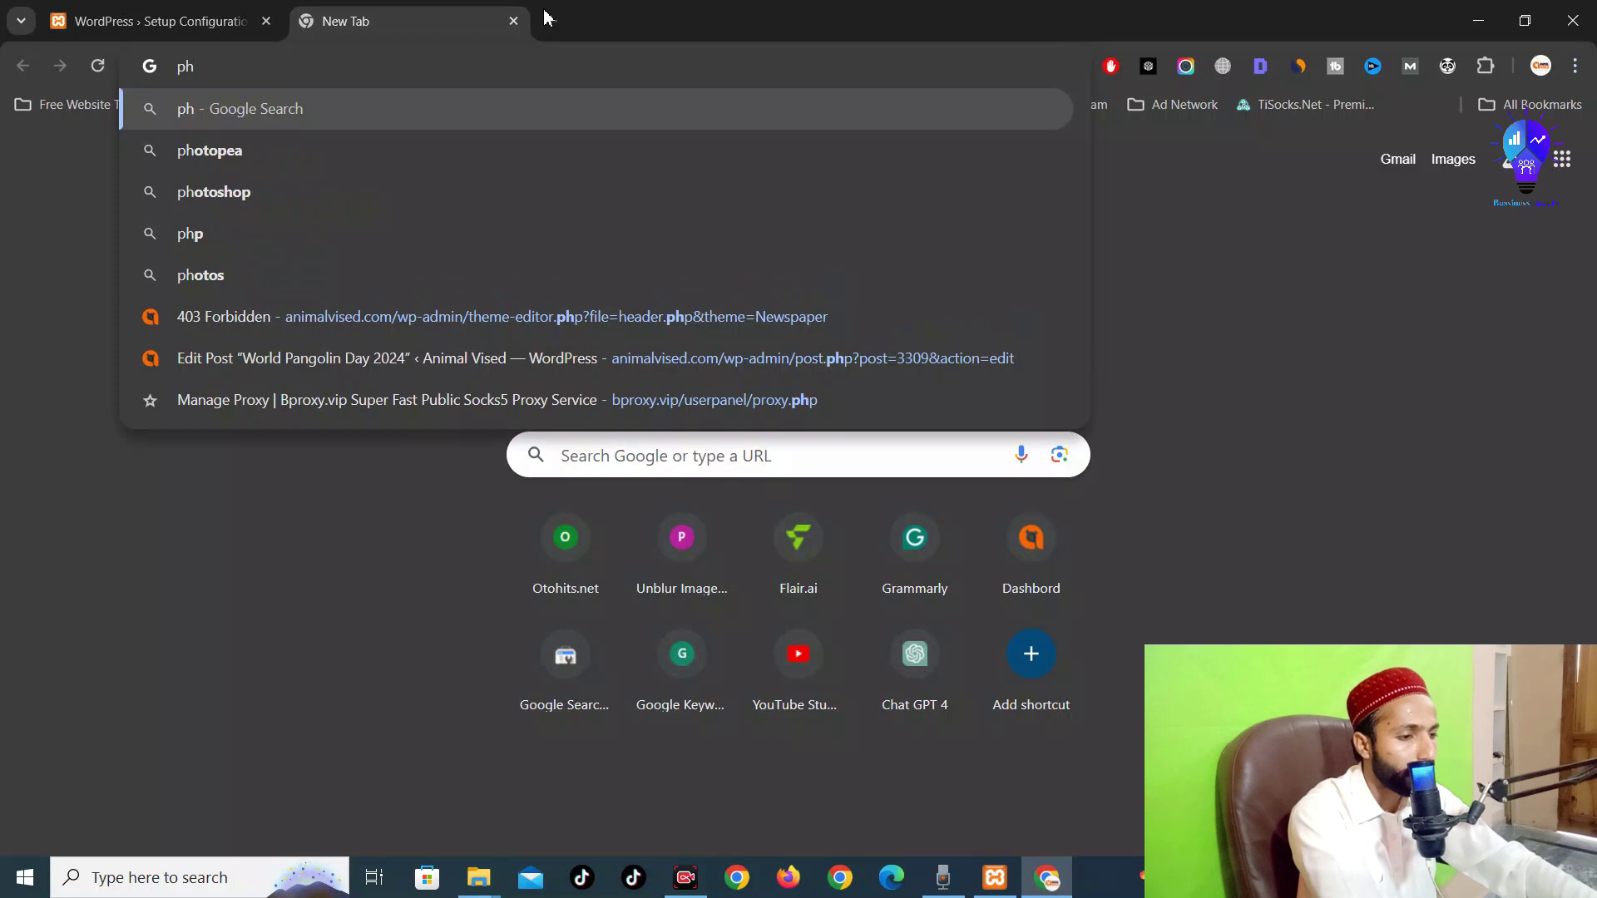
key("BackSpace")
key("BackSpace")
type("loca")
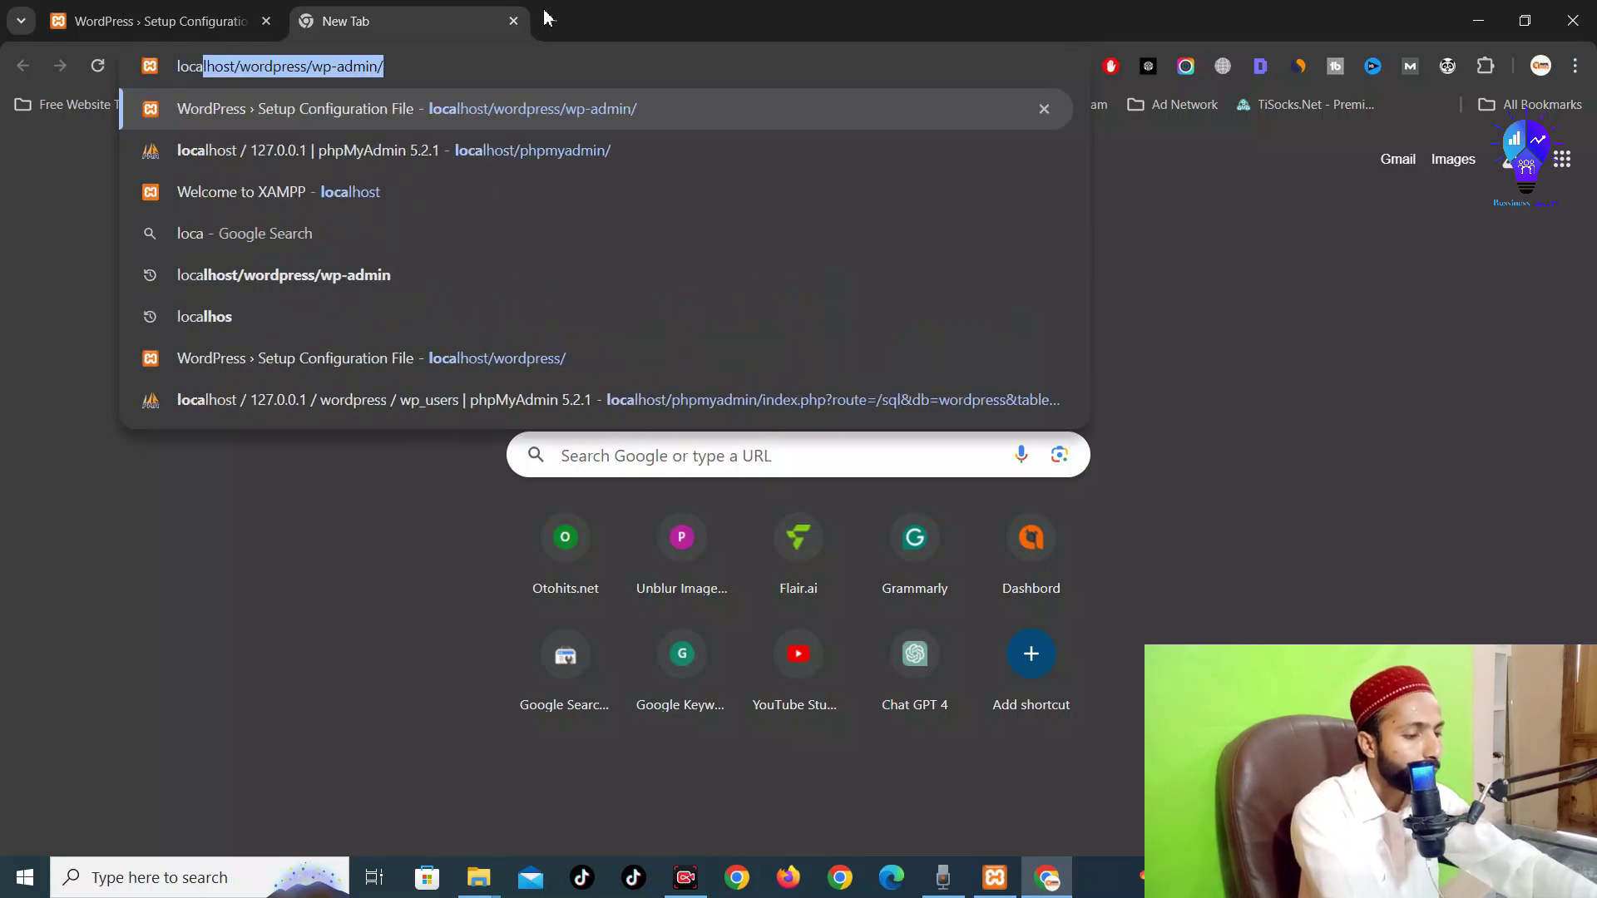
type("lhost")
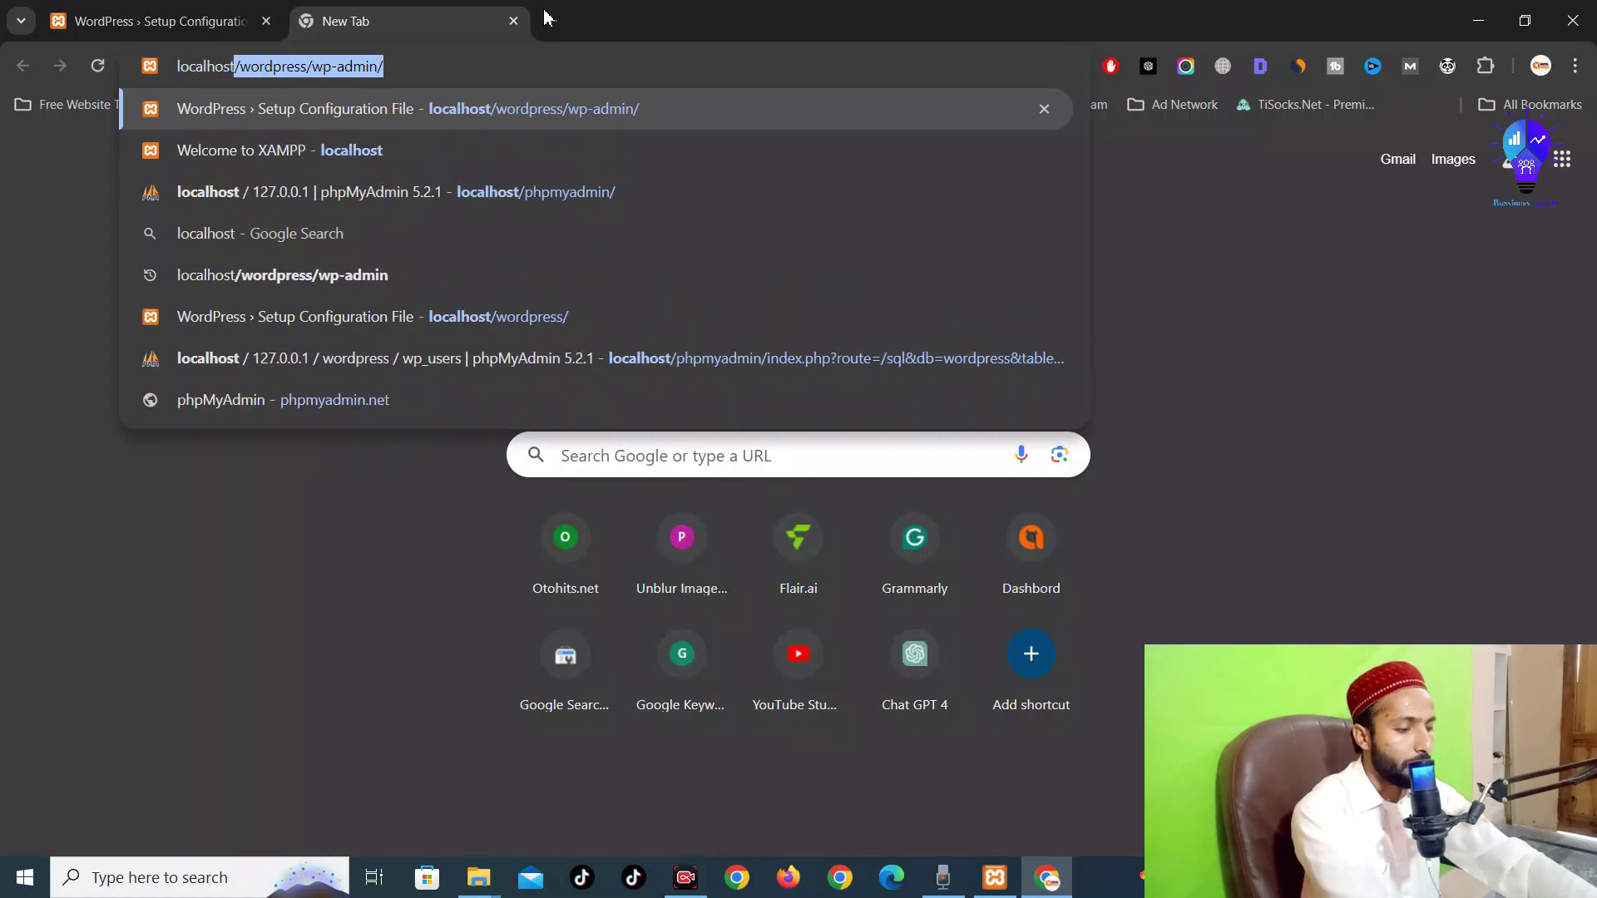
type("/pho")
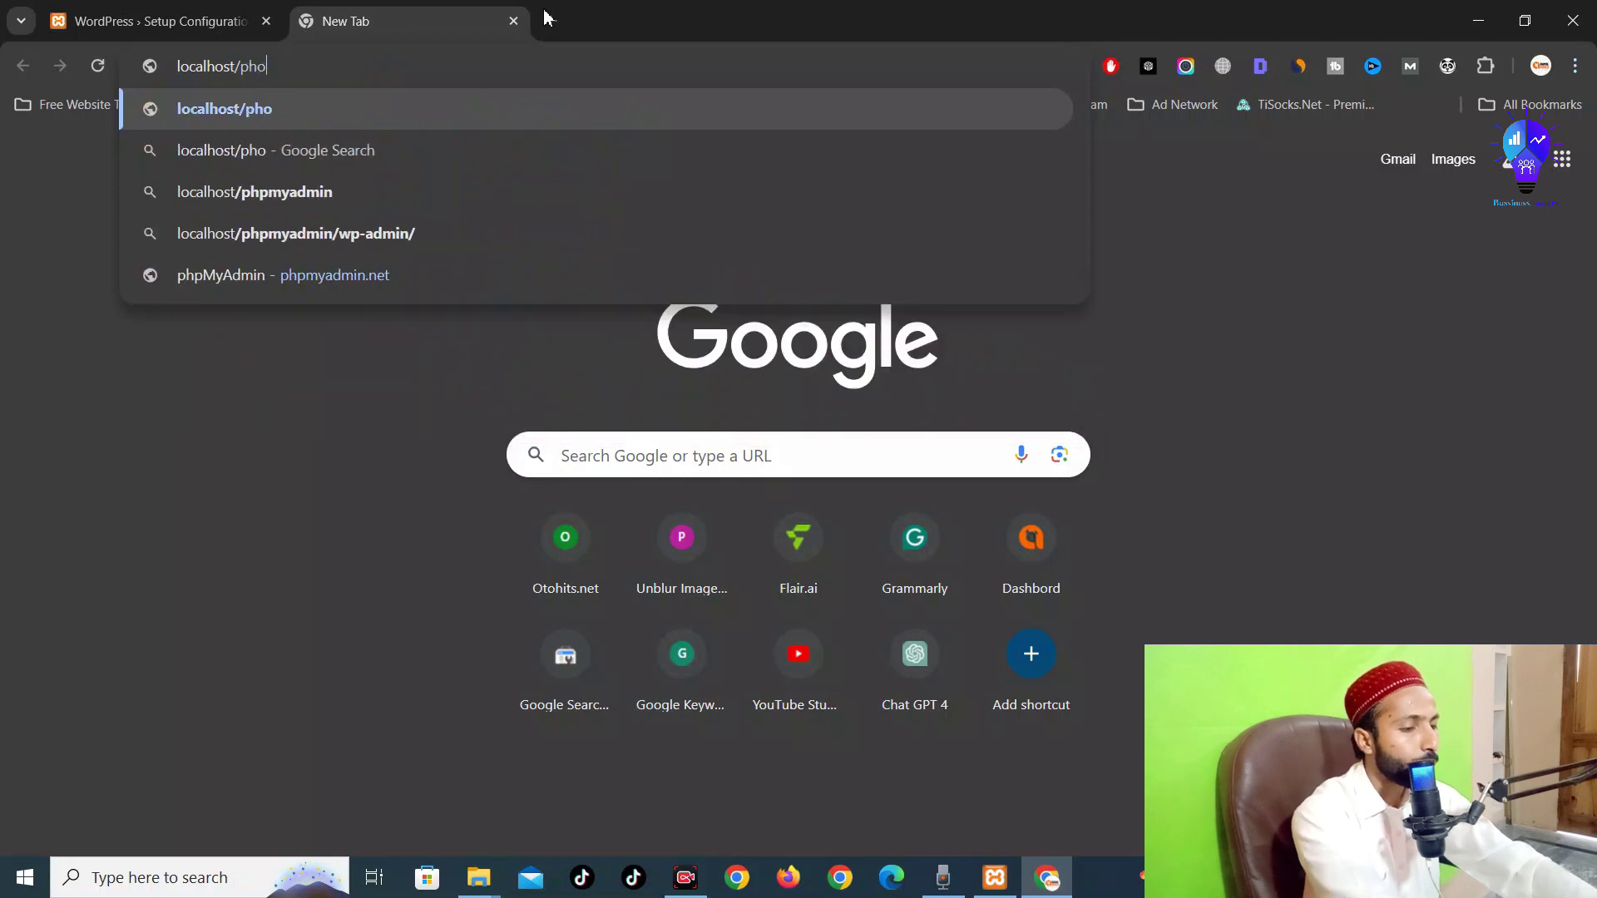
key("BackSpace")
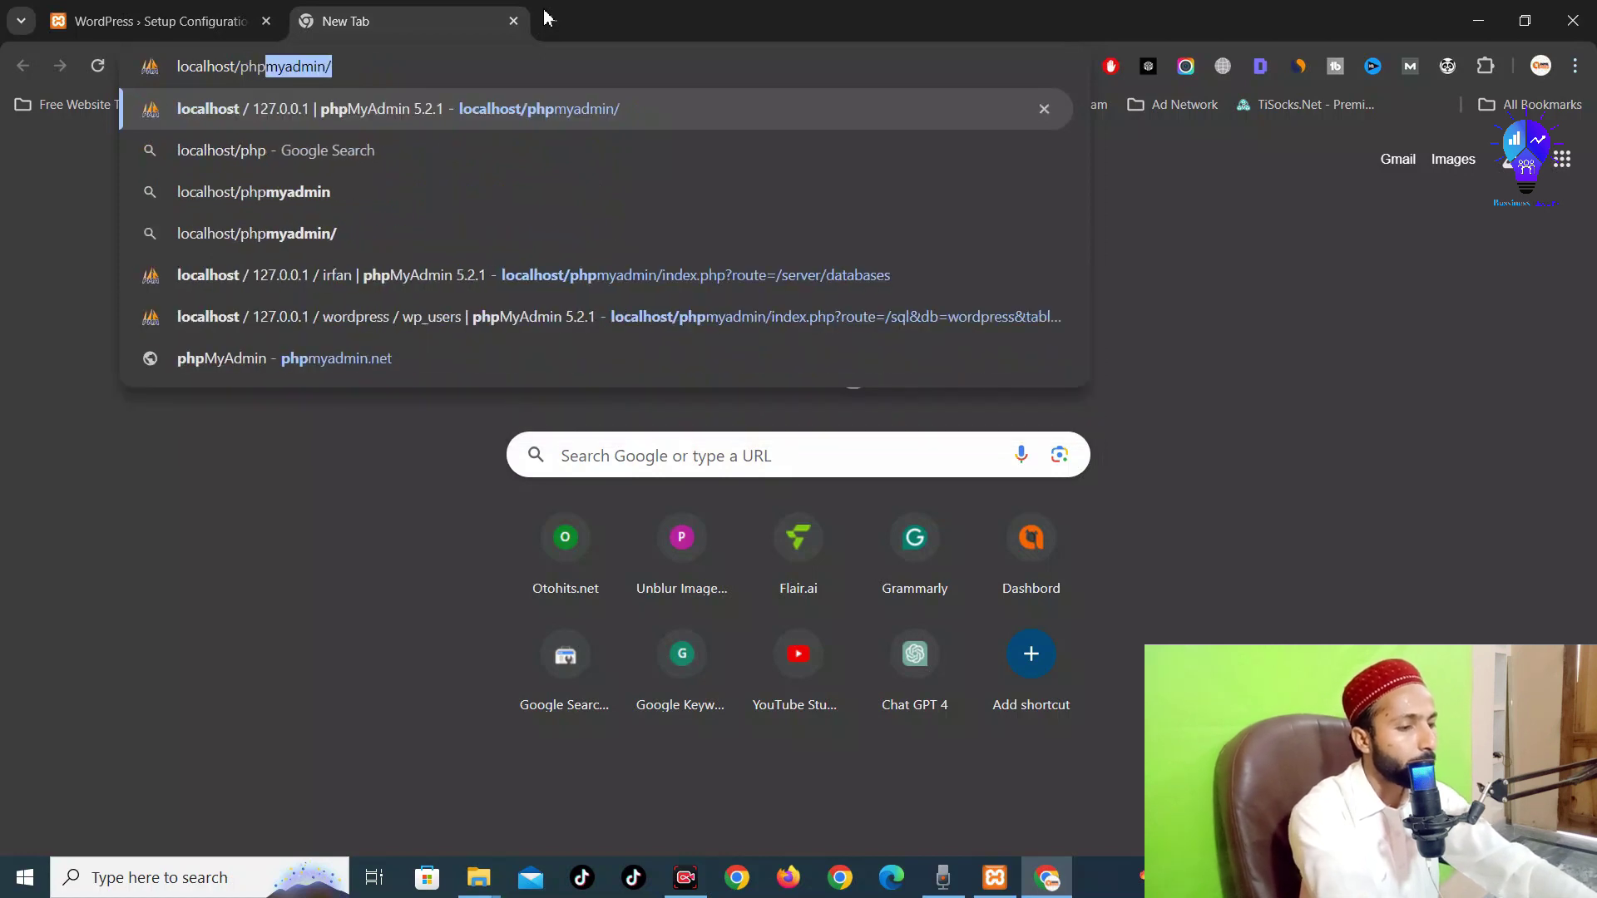
key("Return")
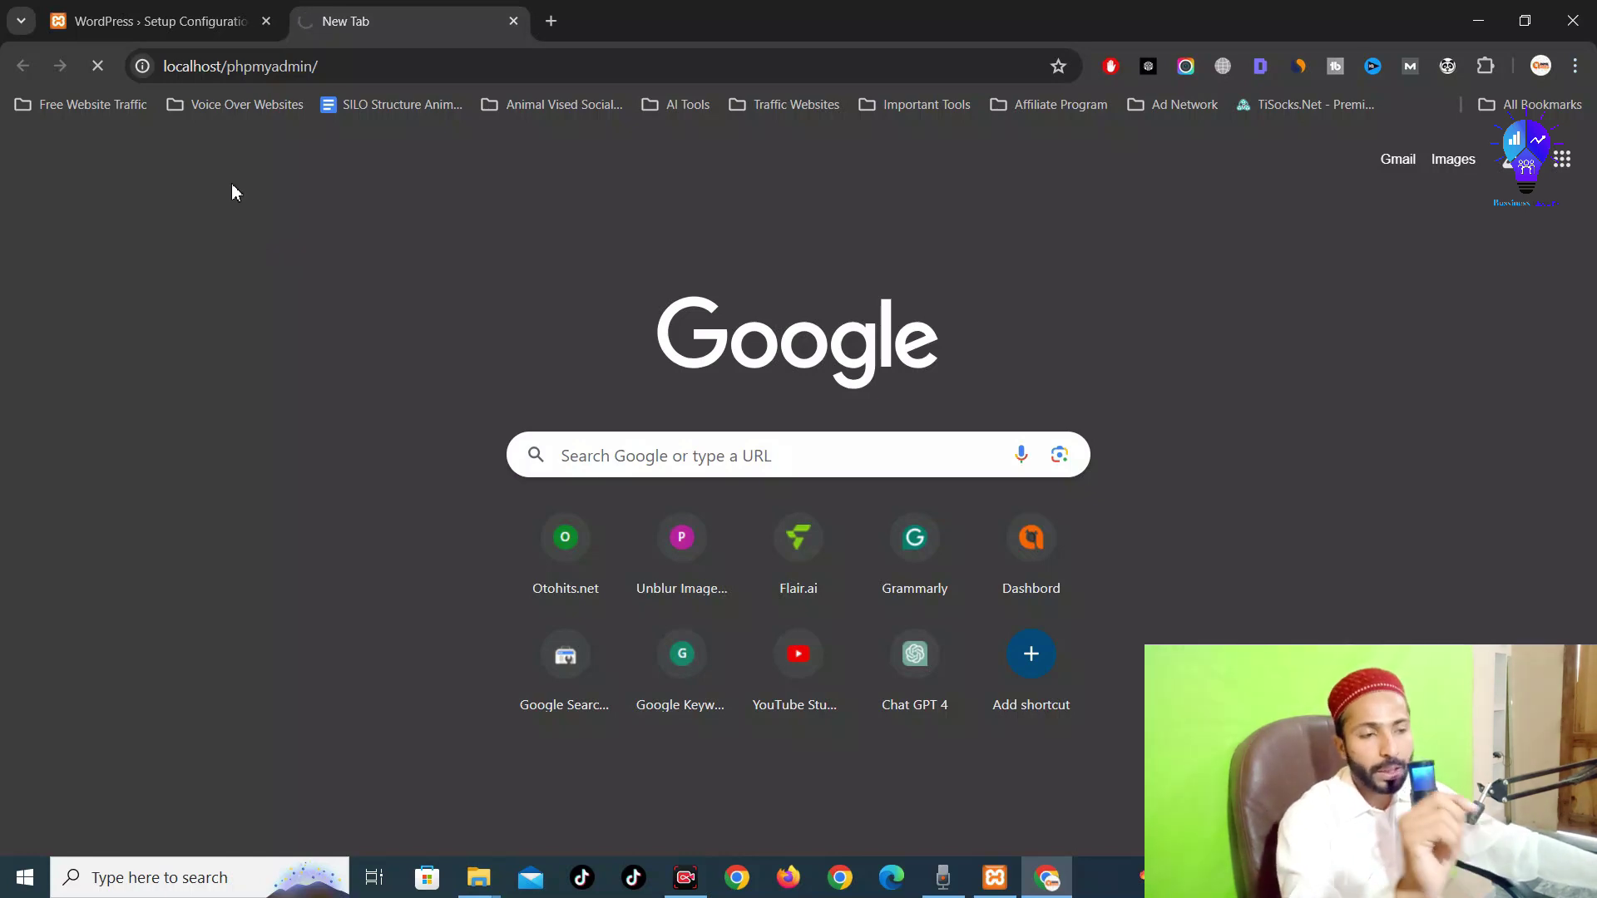
Step: Set the database username to root and leave the password empty
left_click(149, 17)
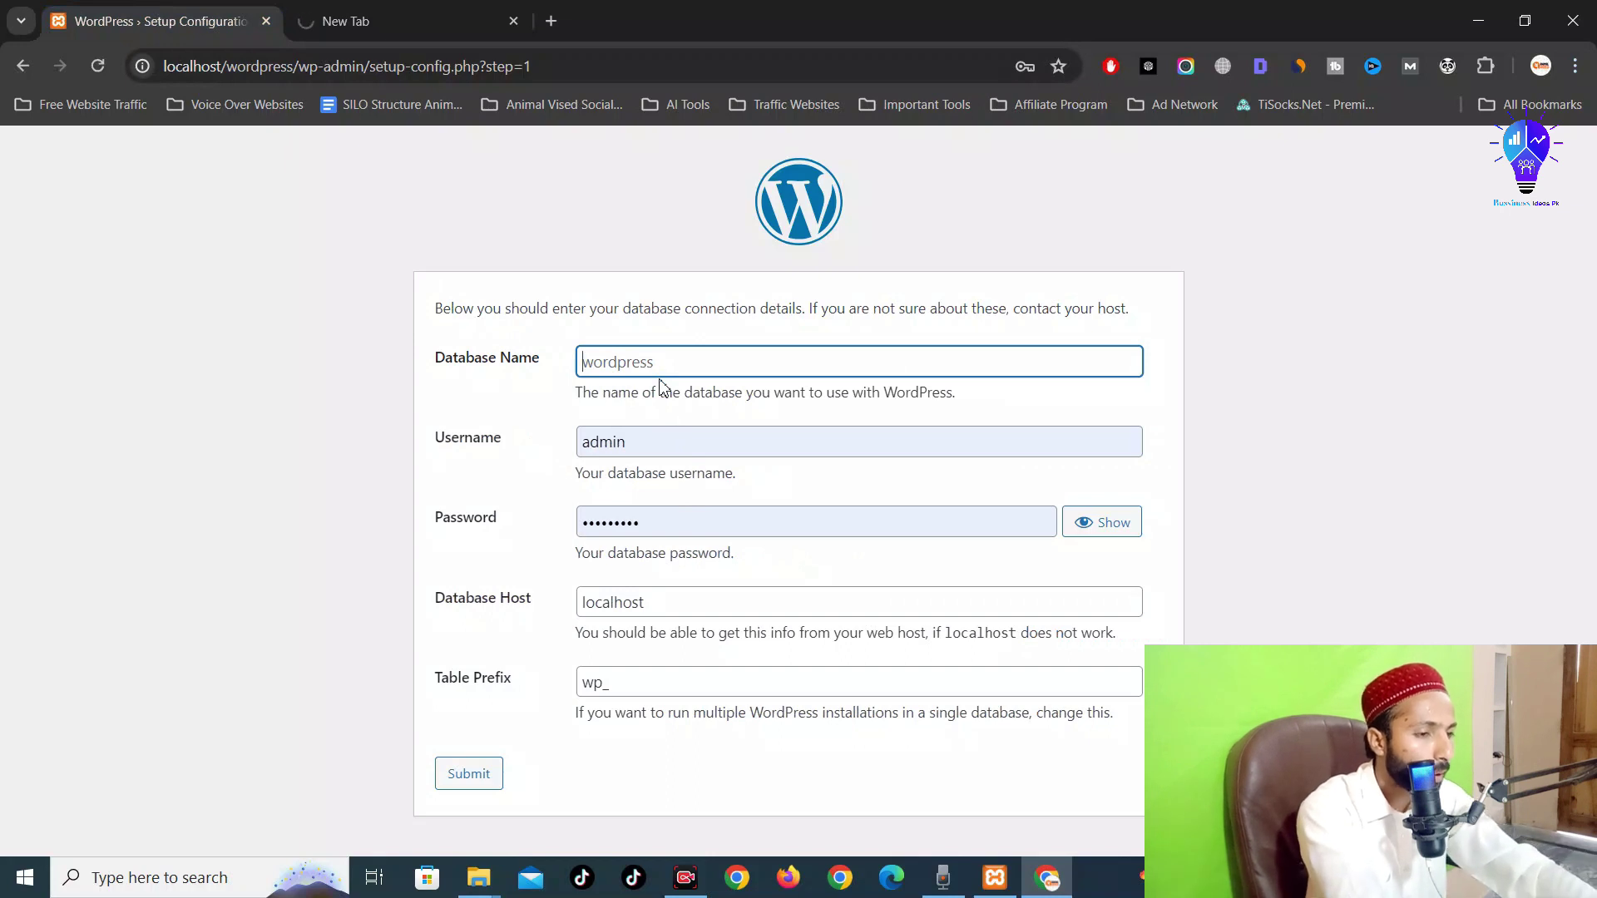
key("Tab")
type("root")
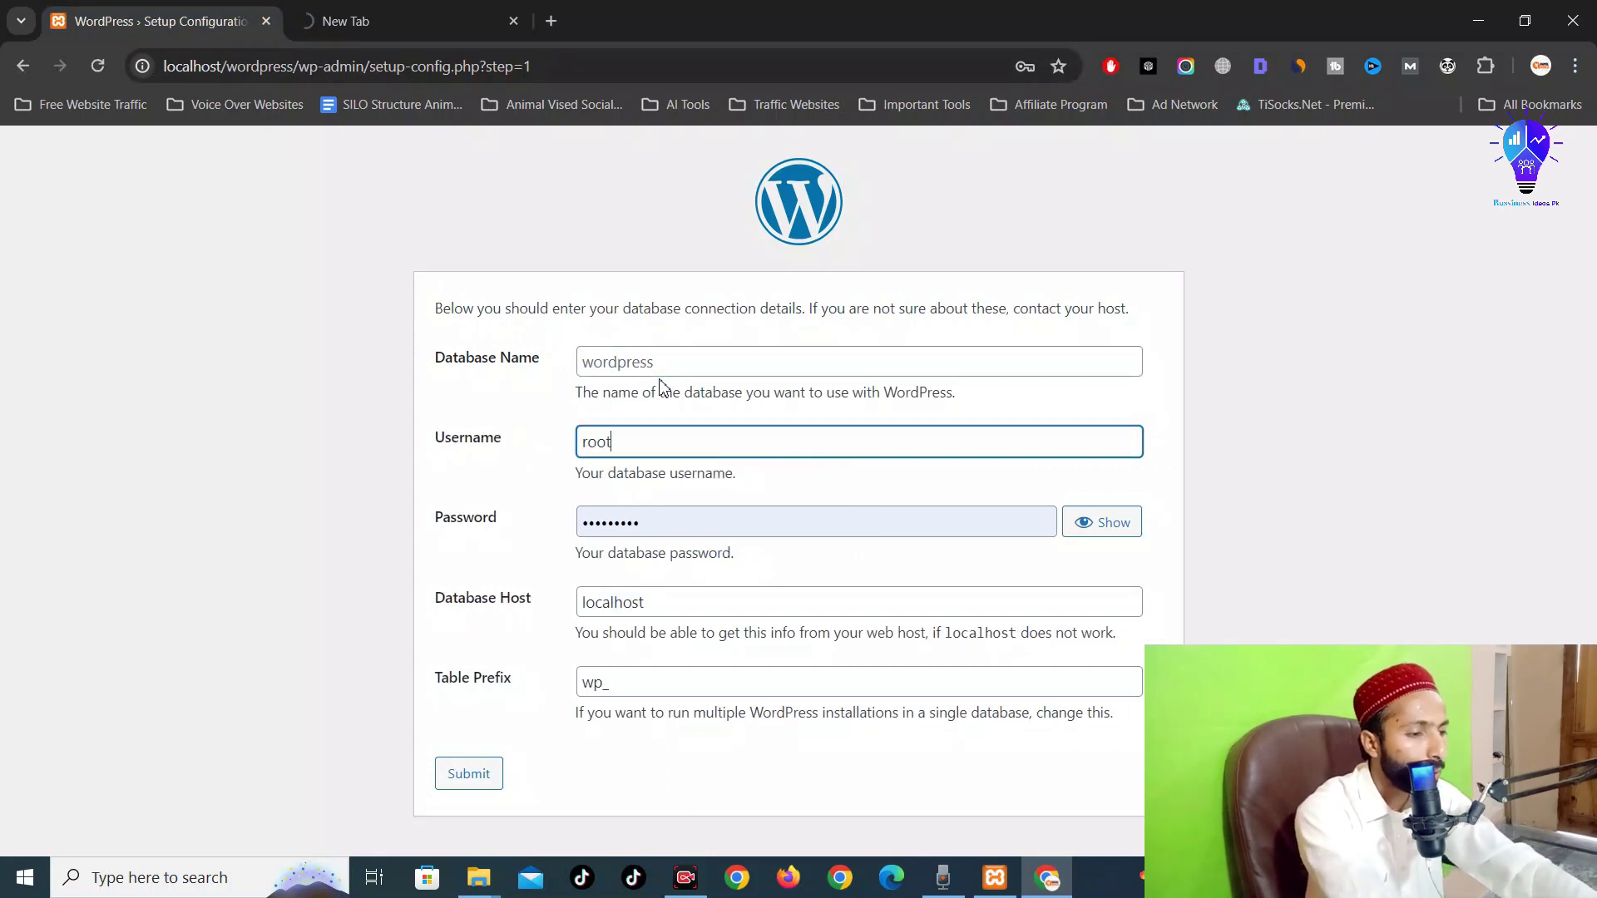
key("Tab")
key("BackSpace")
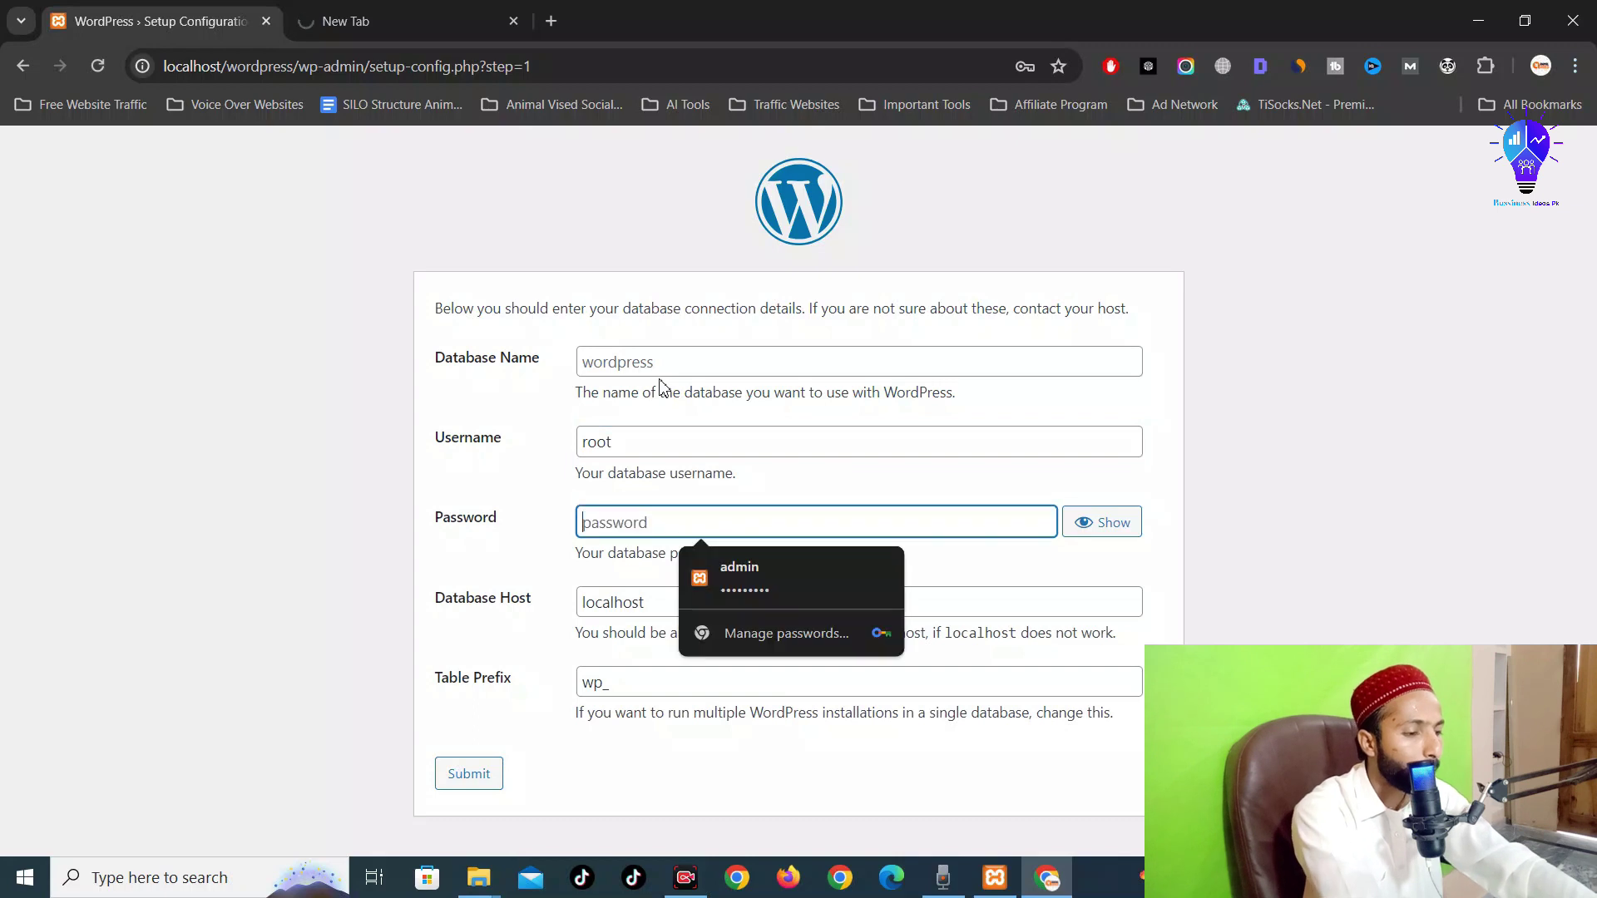
key("Tab")
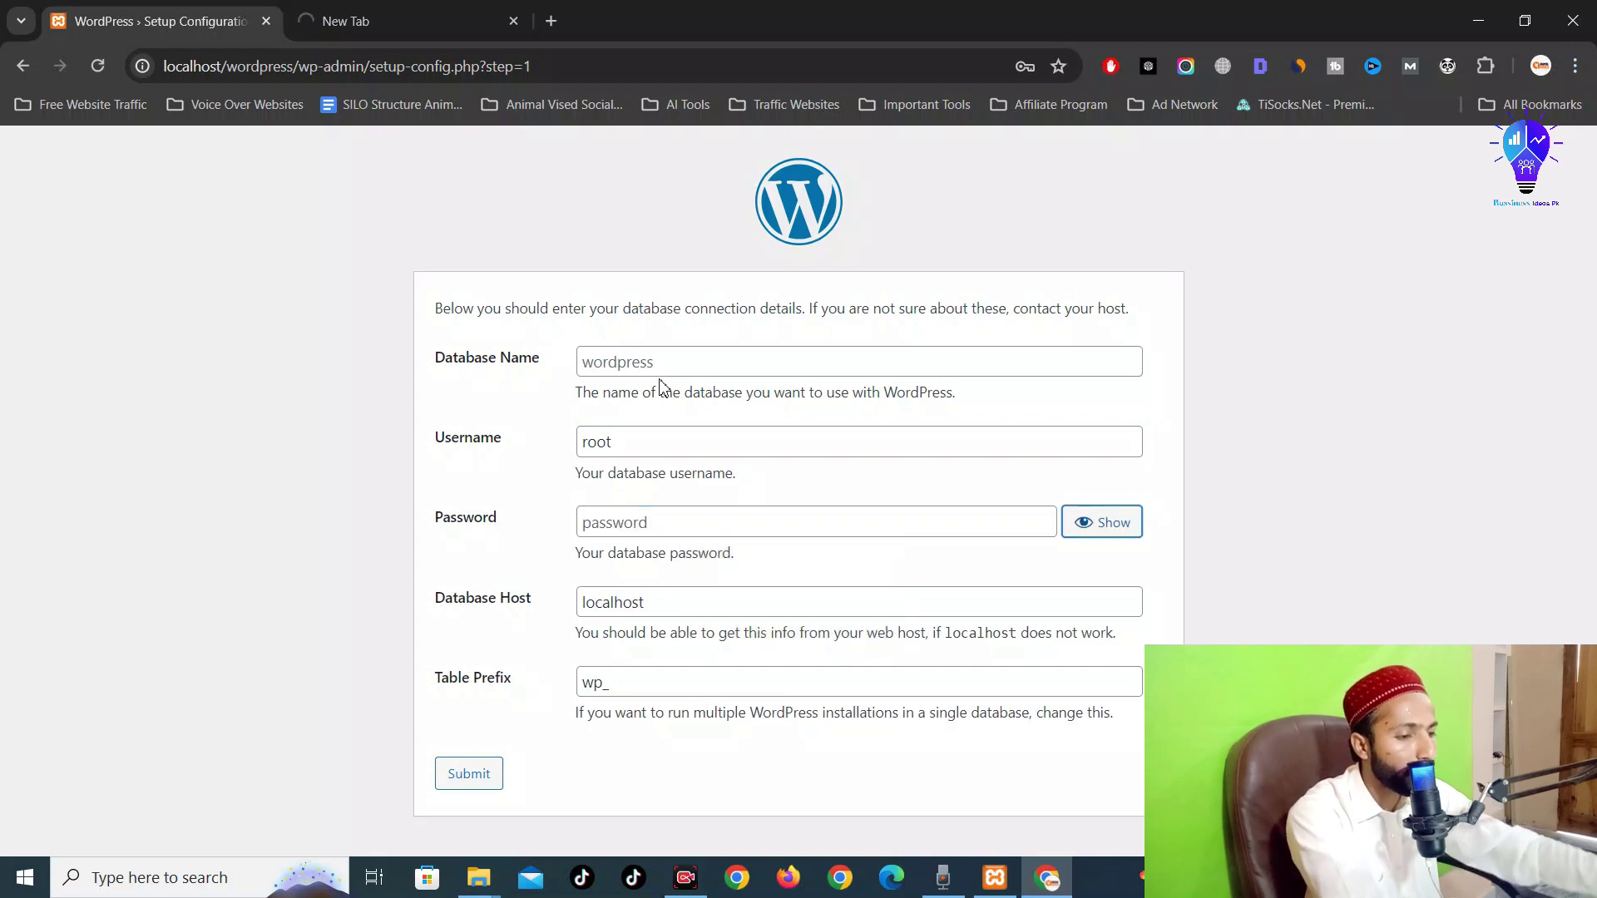
Step: Check phpMyAdmin, enter the existing database name and submit the connection details
left_click(706, 601)
left_click(456, 17)
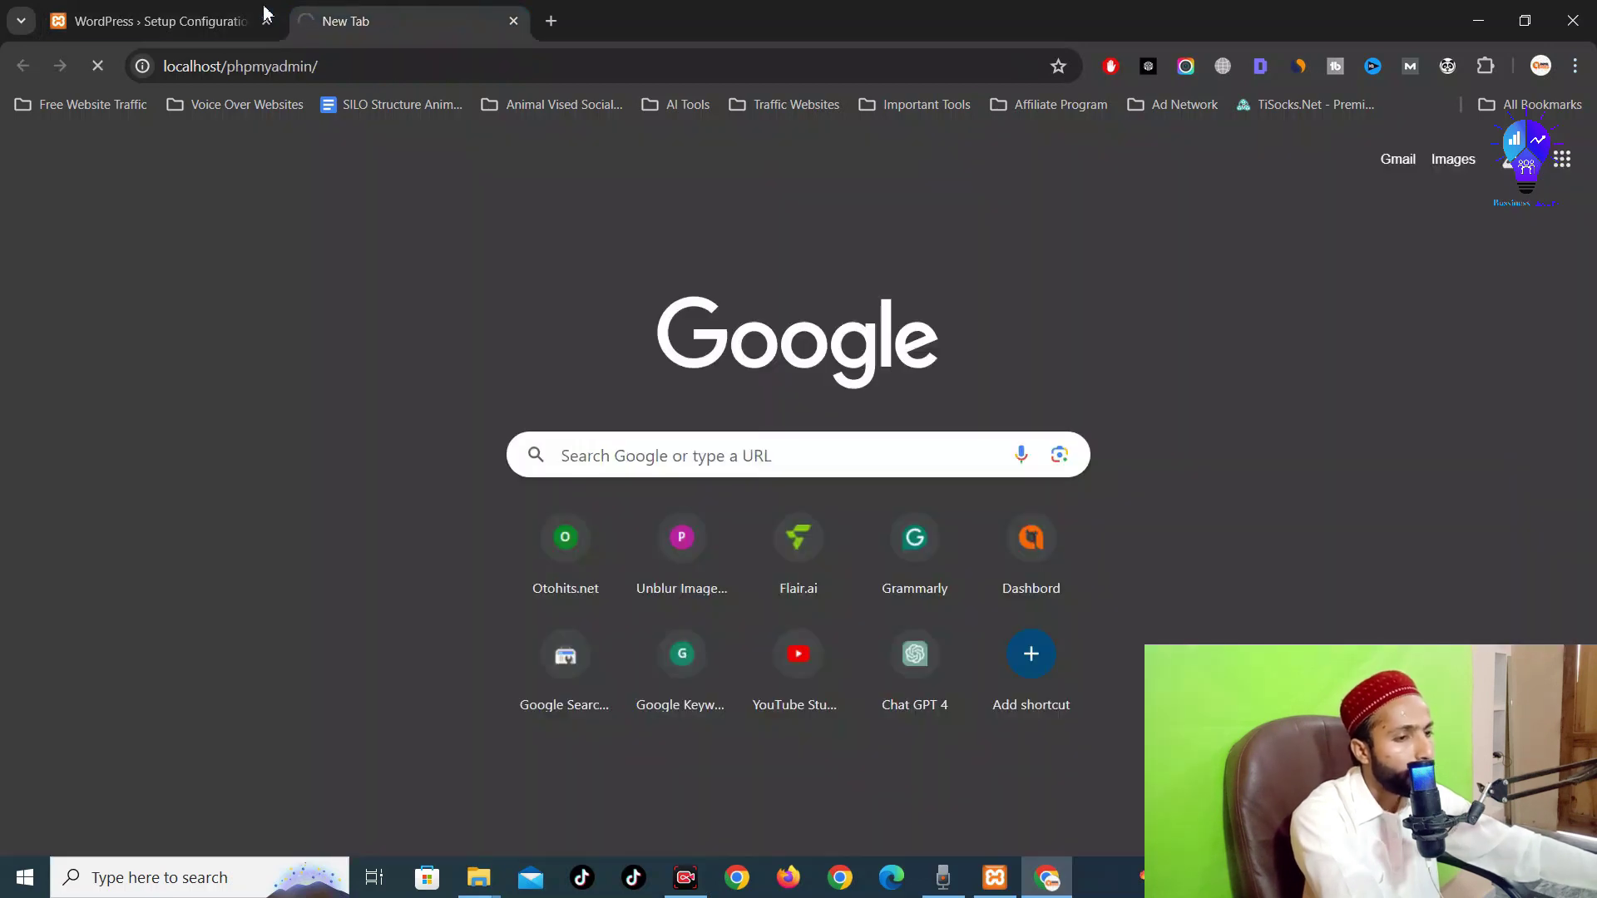
left_click(263, 13)
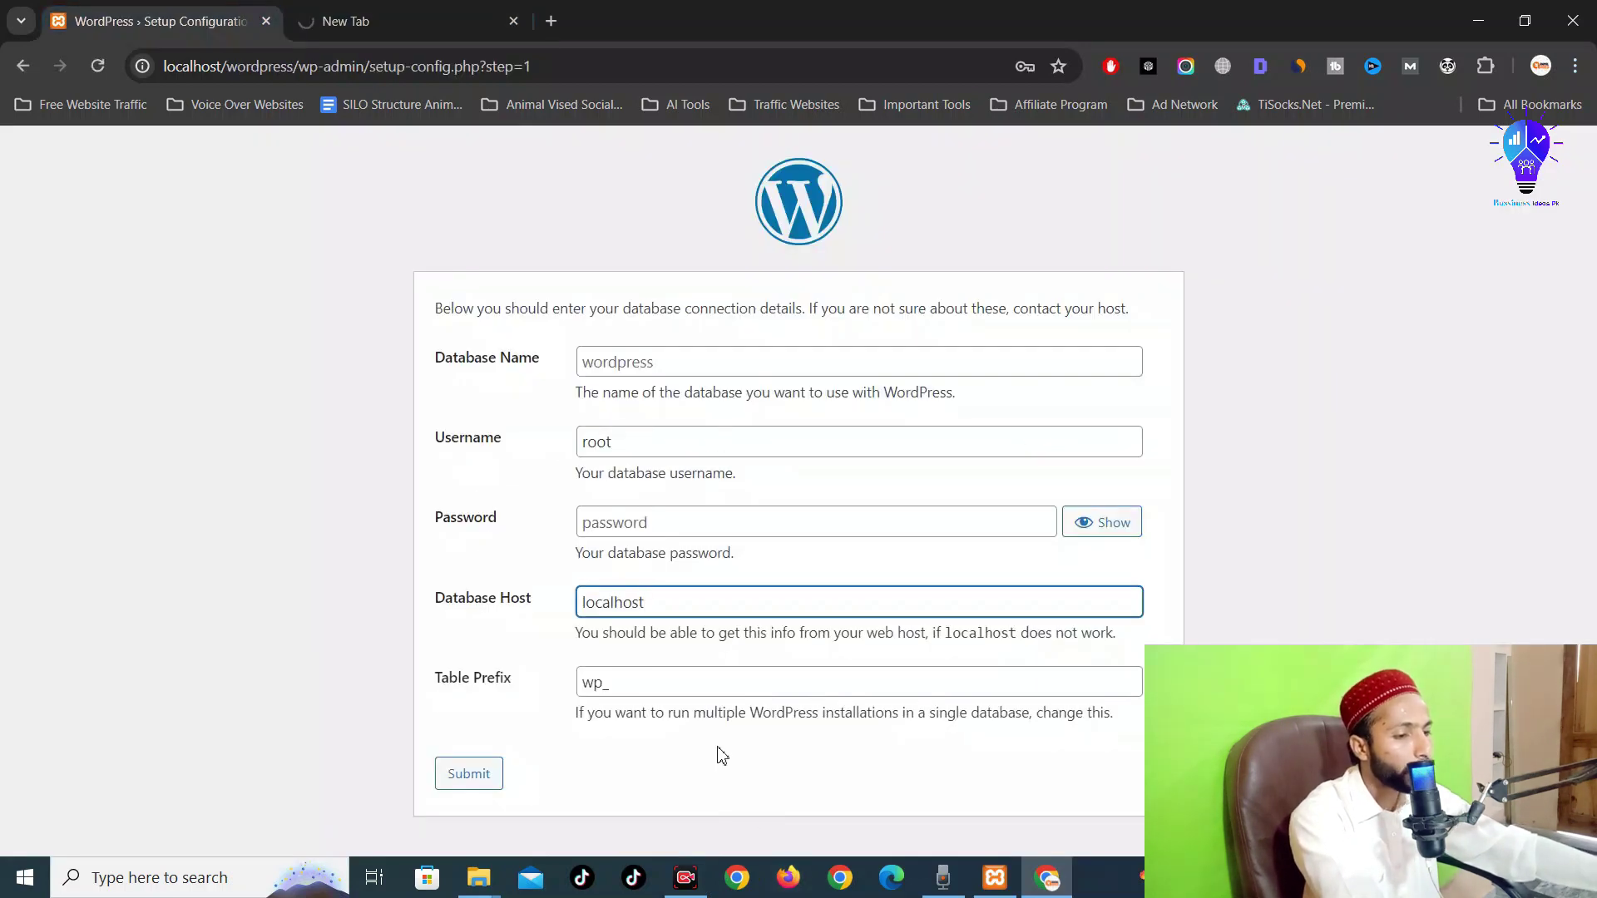
left_click(643, 681)
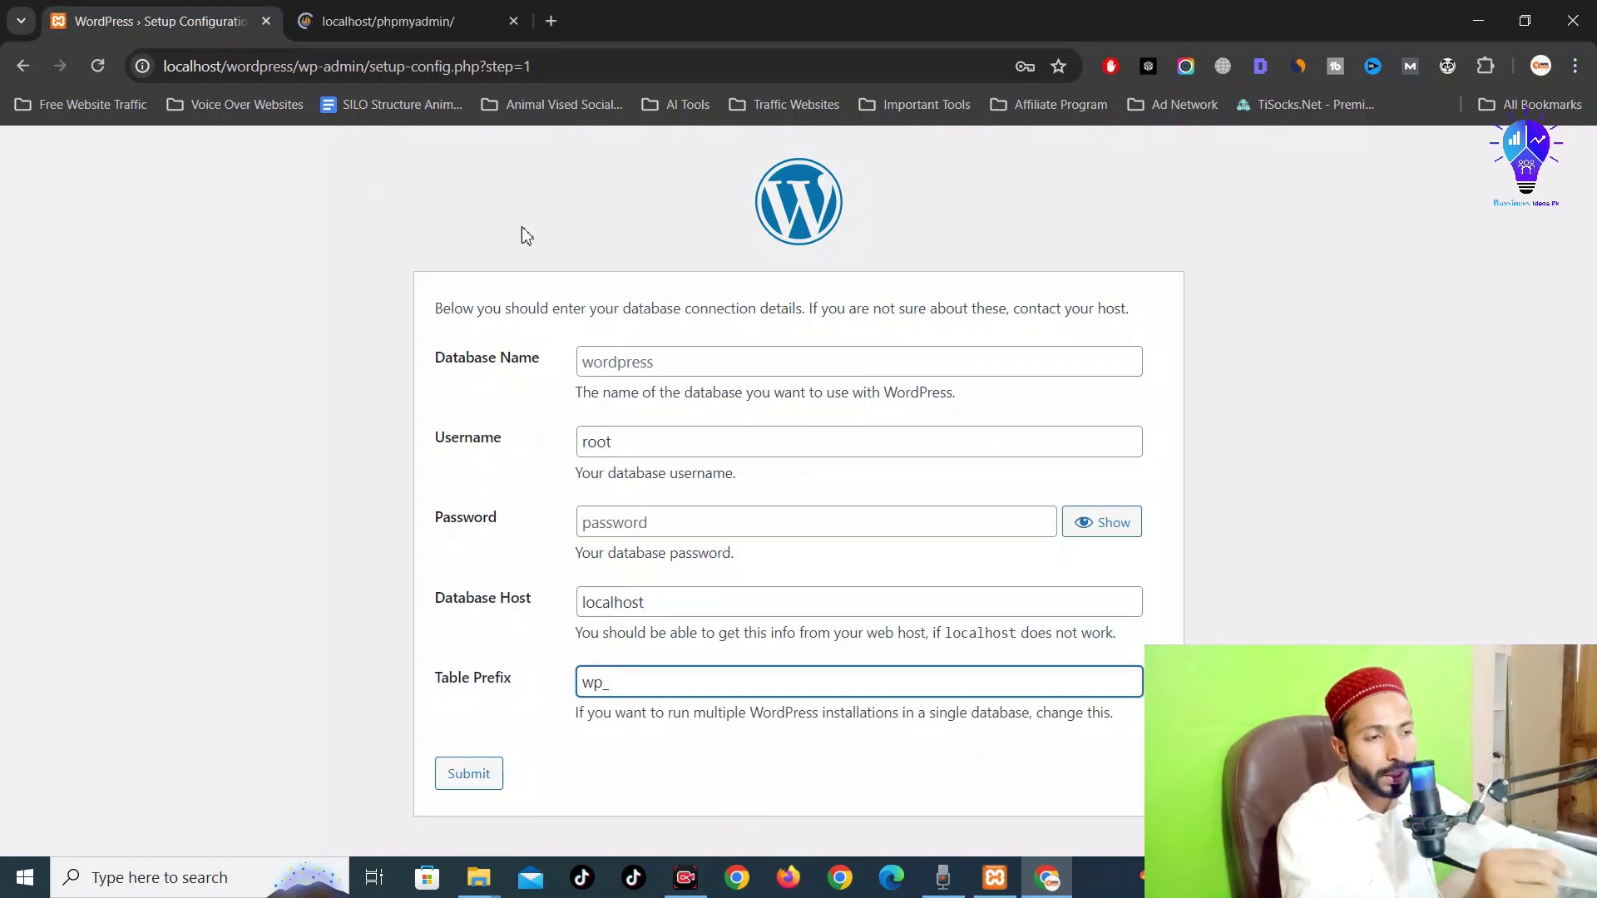
left_click(468, 14)
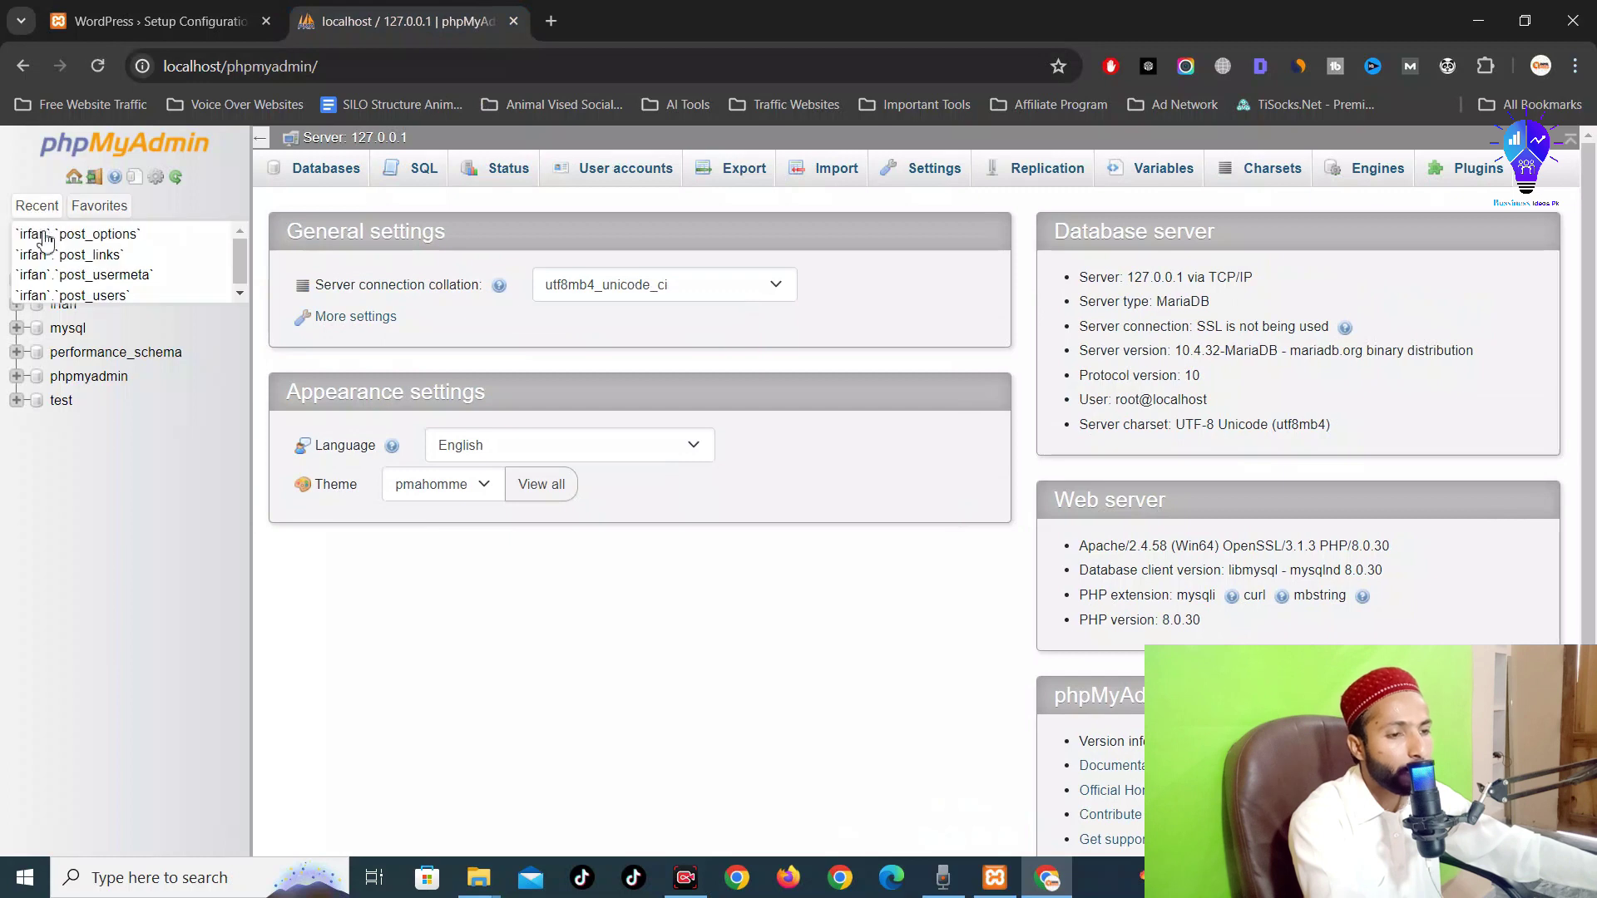
key("ctrl+shift+Tab")
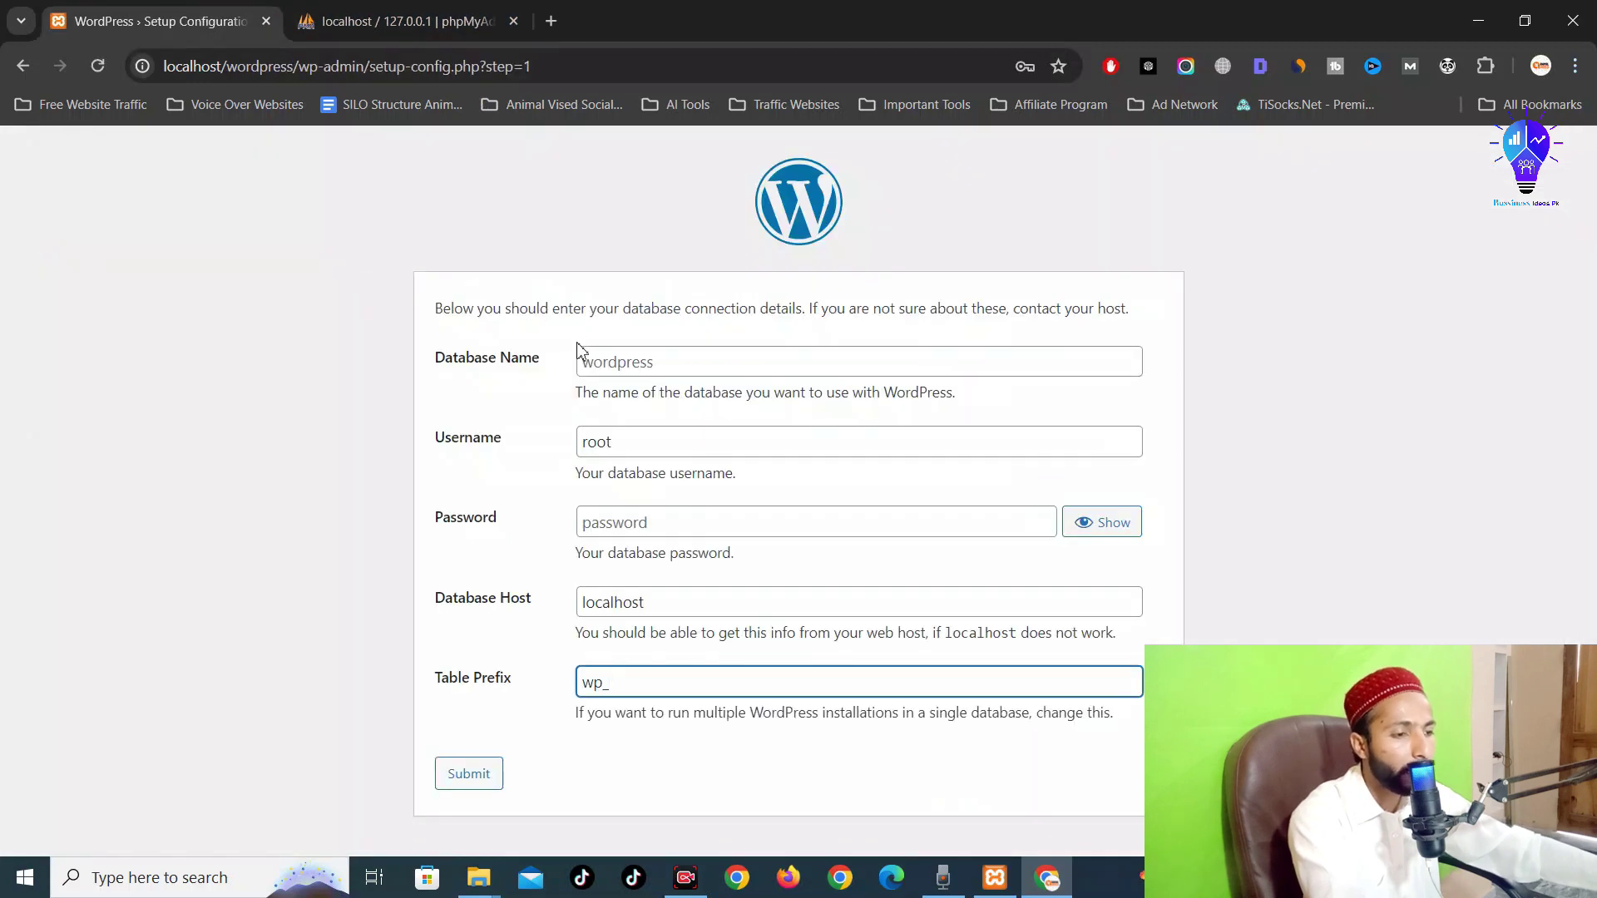
left_click(631, 367)
type("irfan")
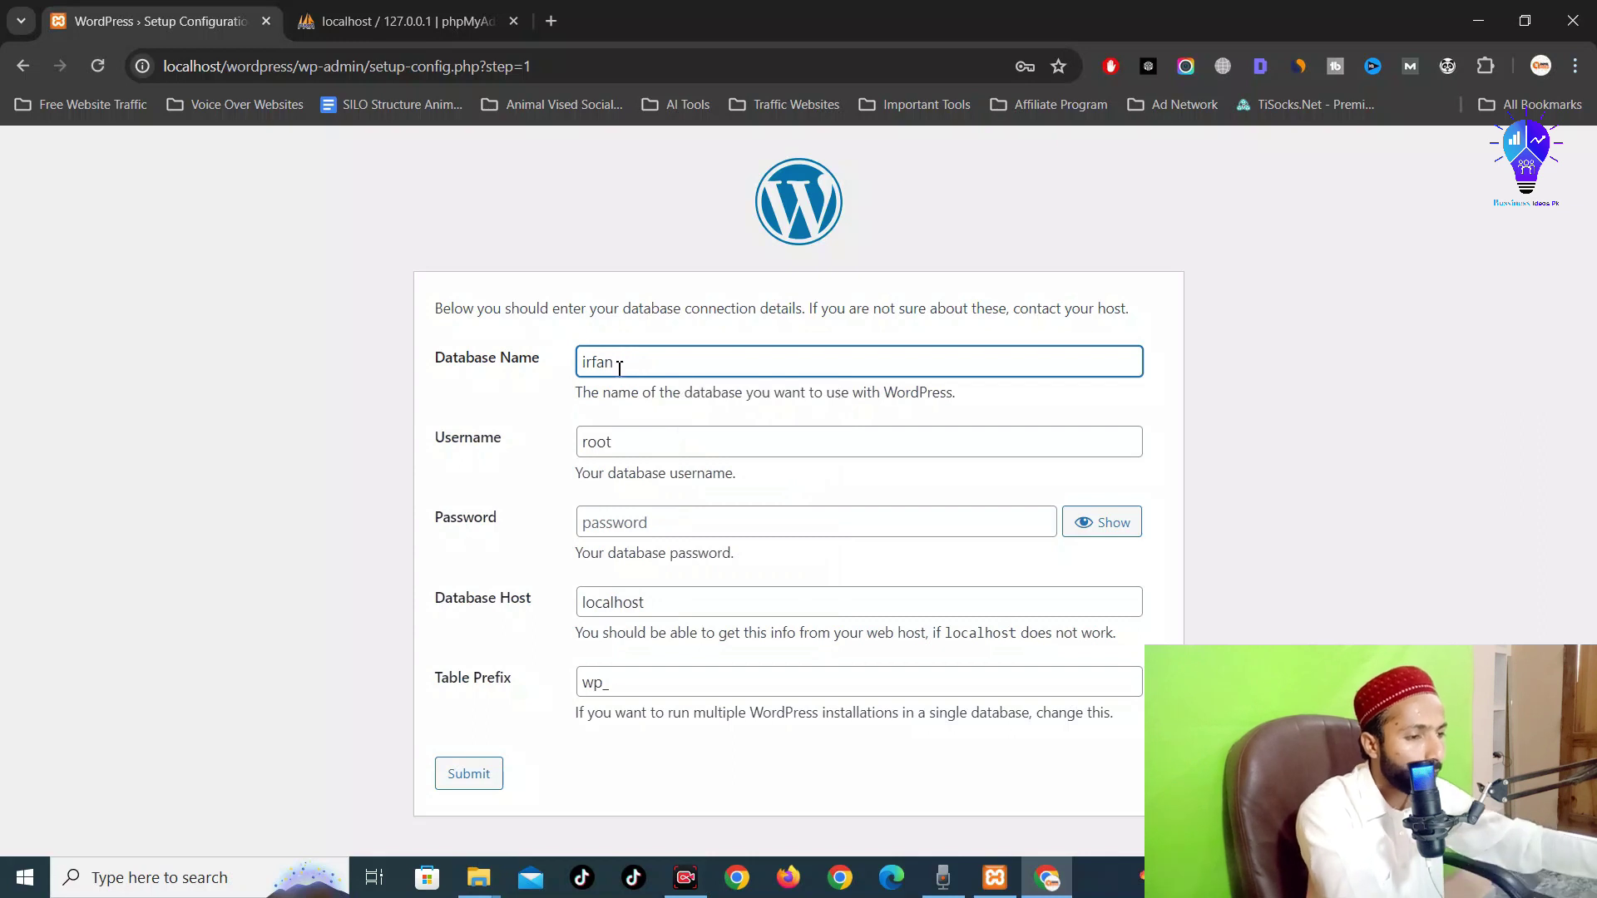
left_click(477, 789)
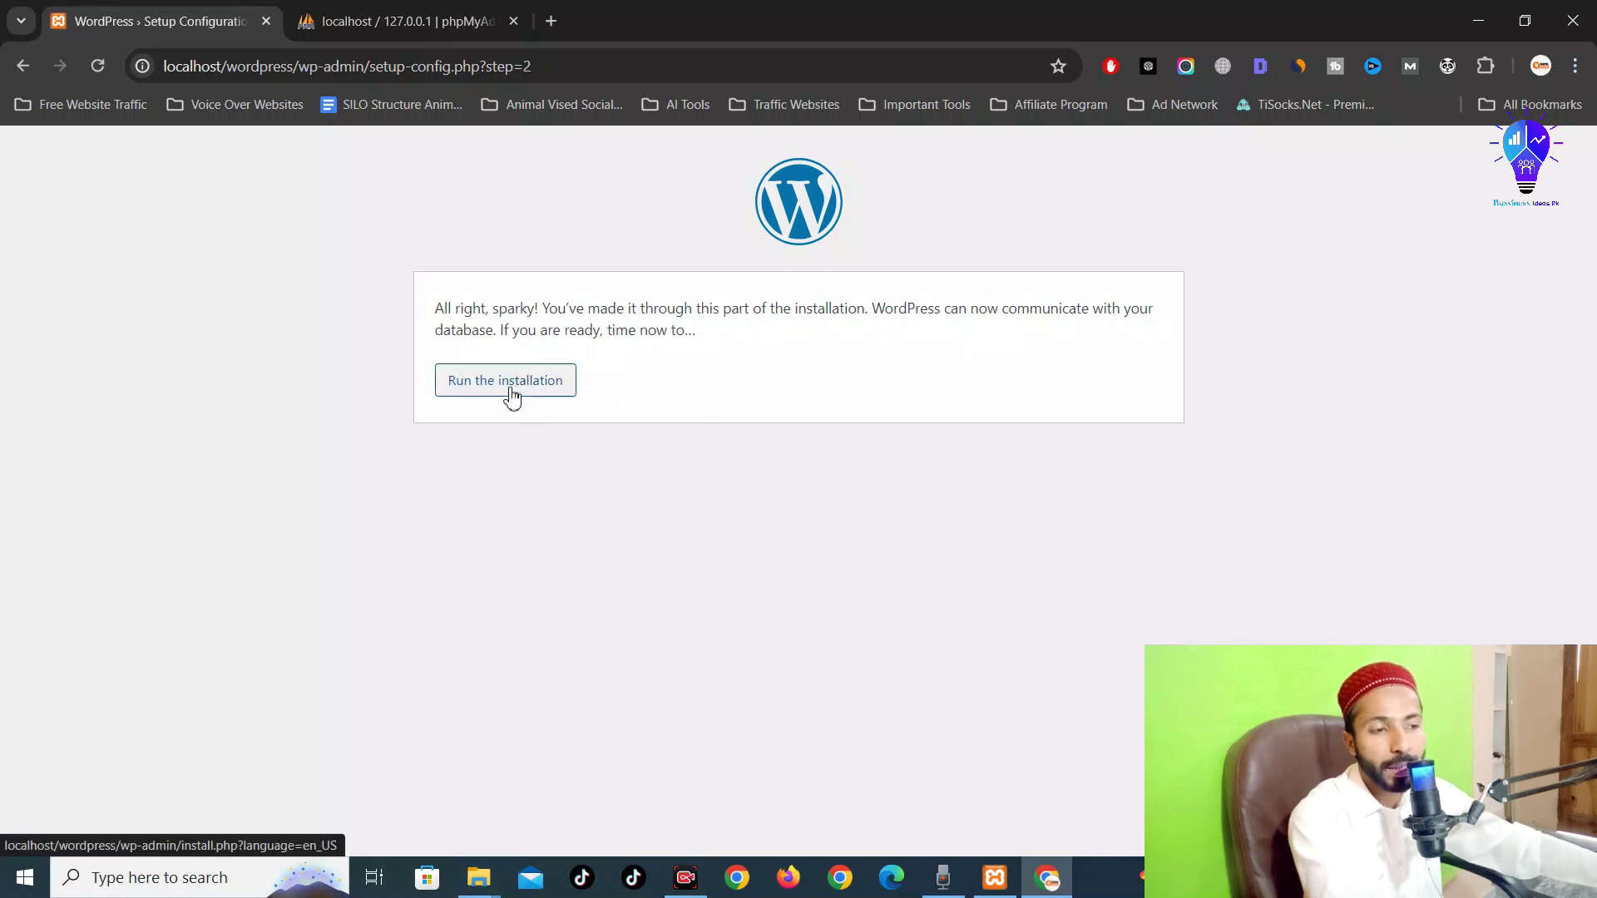
Step: Run the installation, go to the login page and sign in with Remember Me ticked
left_click(512, 398)
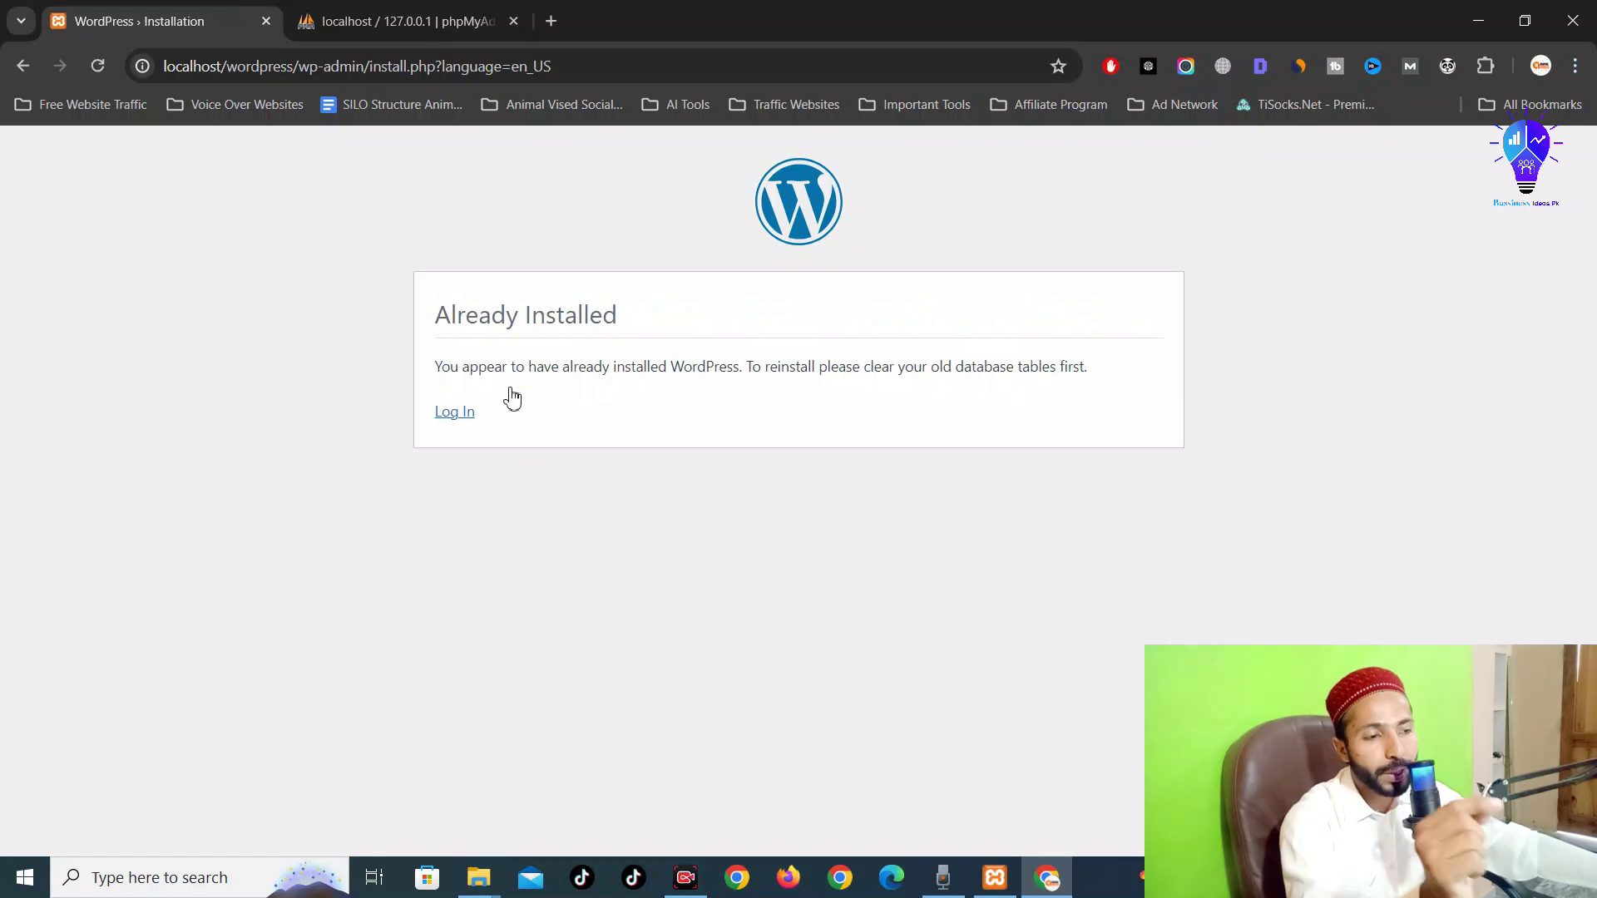
left_click(466, 419)
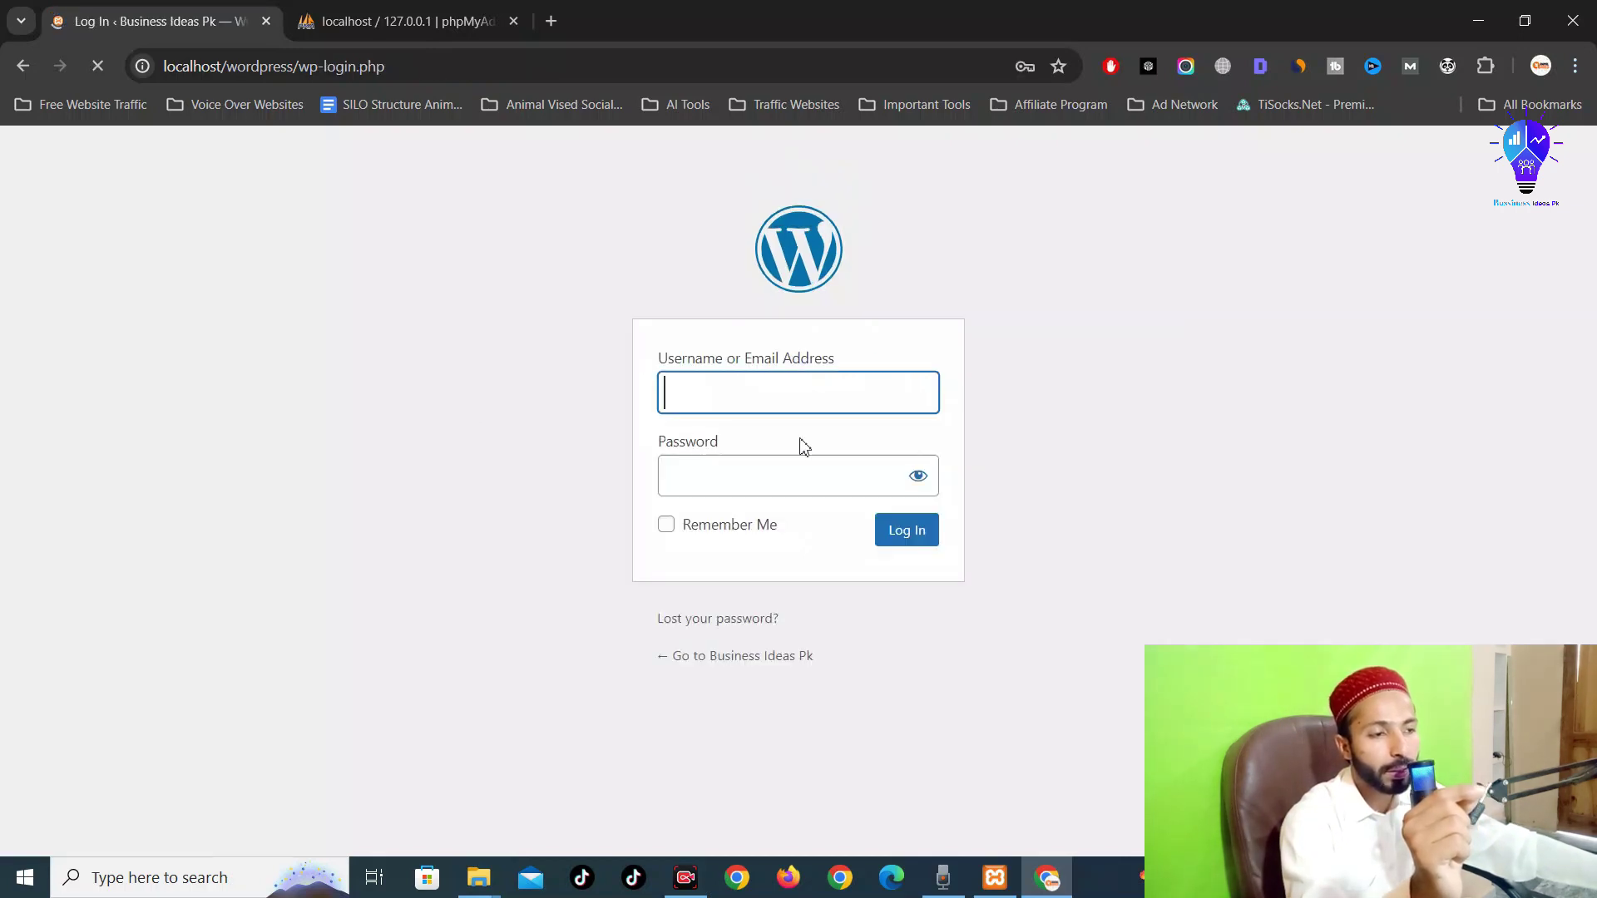
left_click(666, 525)
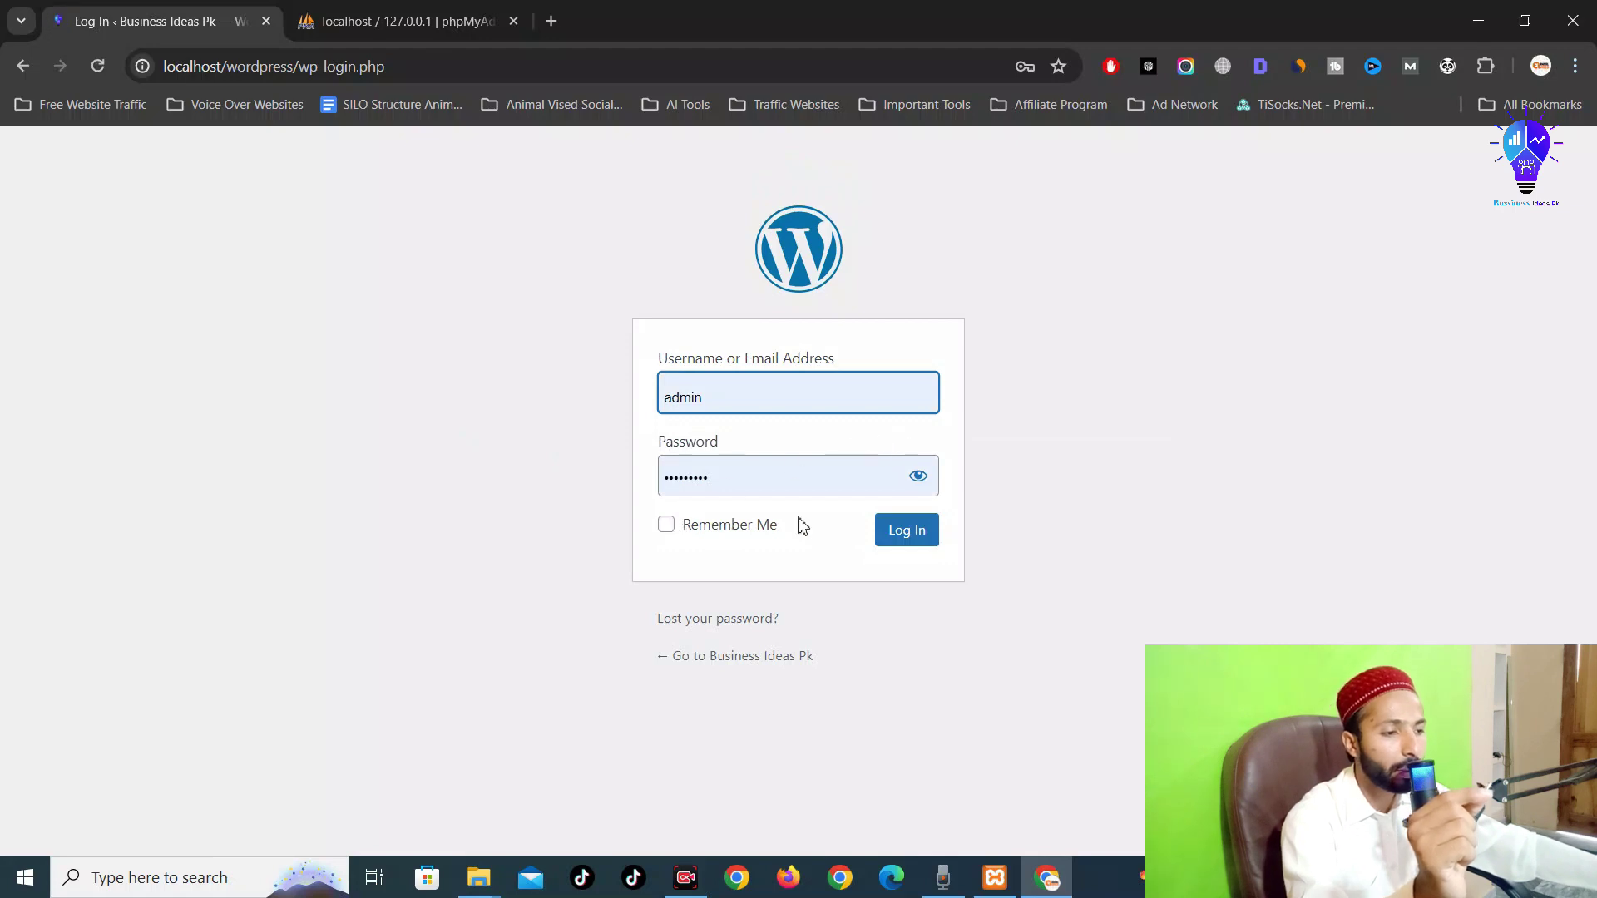
left_click(921, 536)
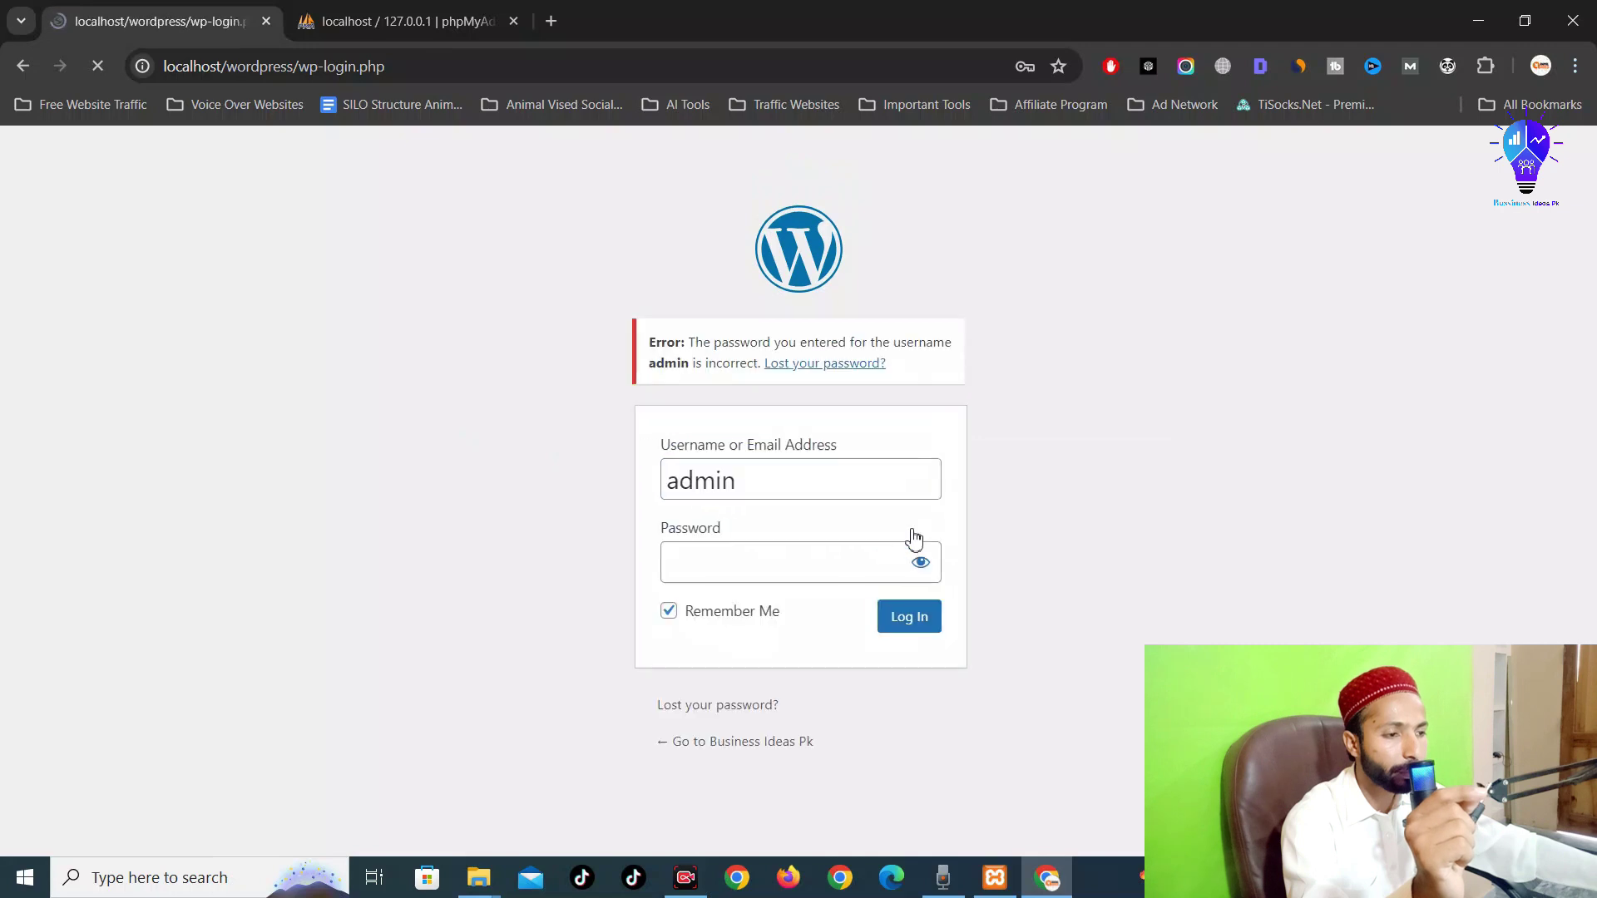
Step: Retry the admin password, which is rejected, then switch to phpMyAdmin
left_click(685, 574)
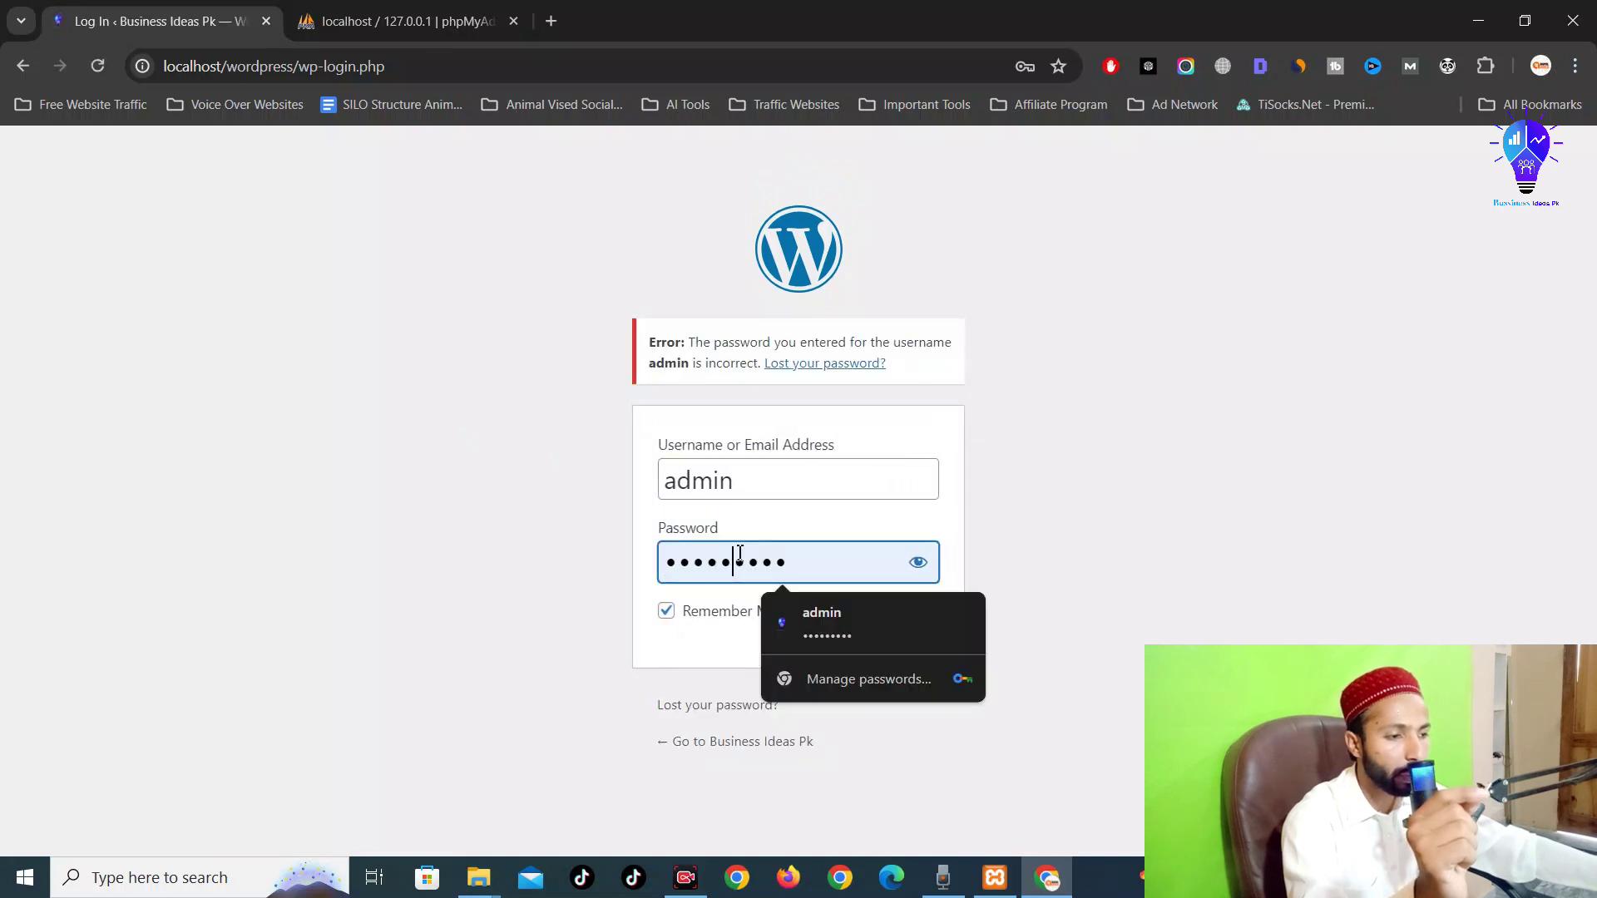
type("•••••••••")
left_click(907, 637)
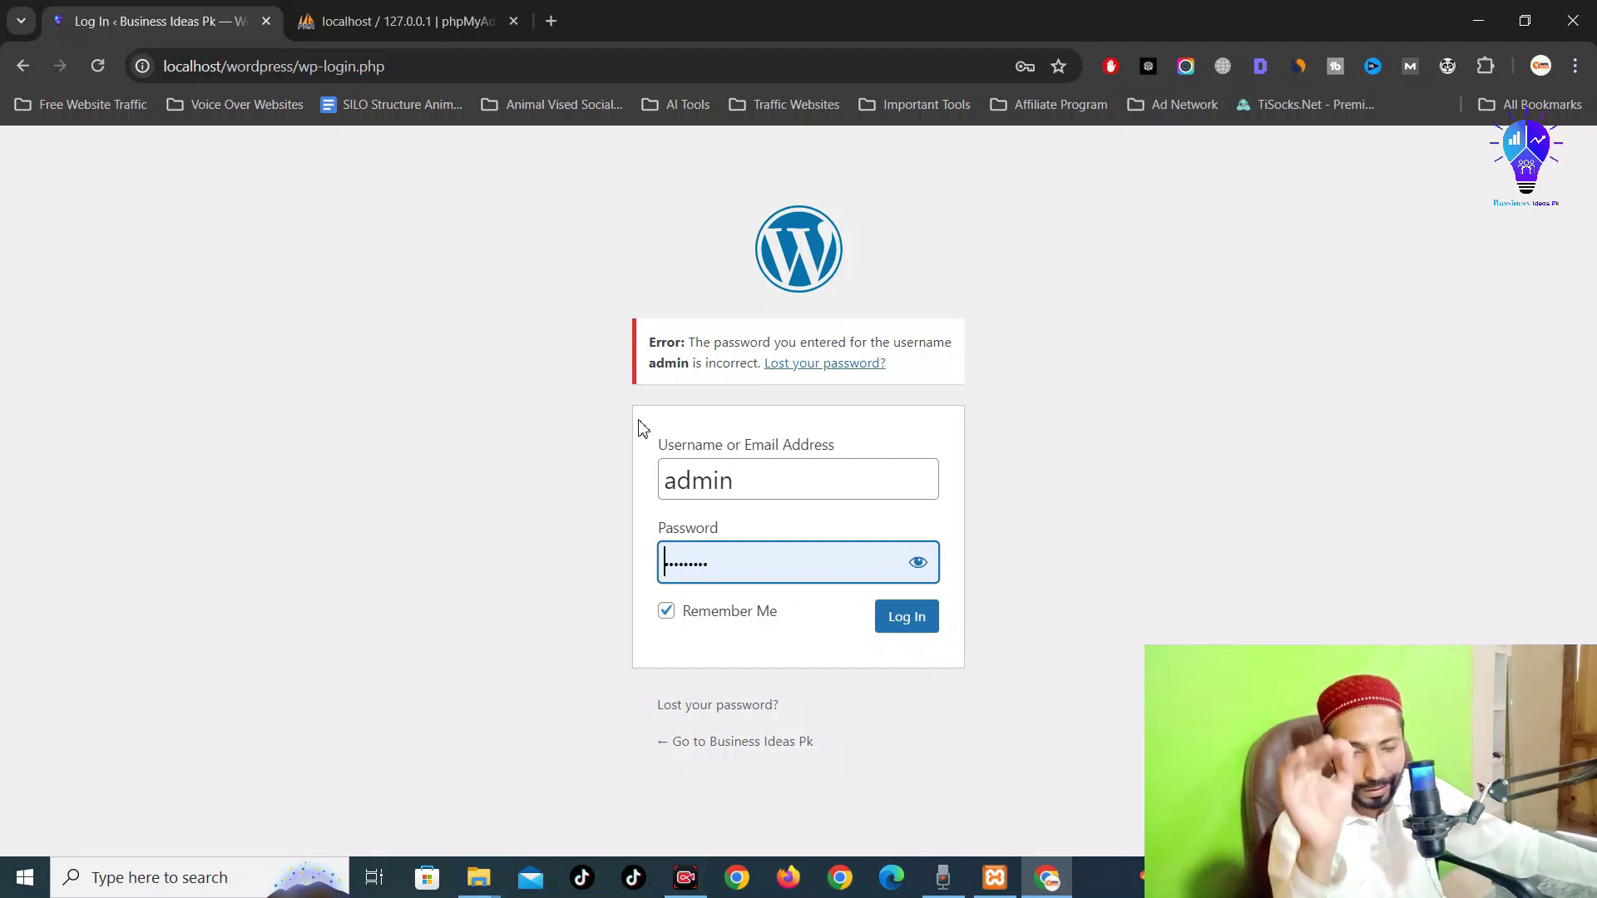
left_click(507, 25)
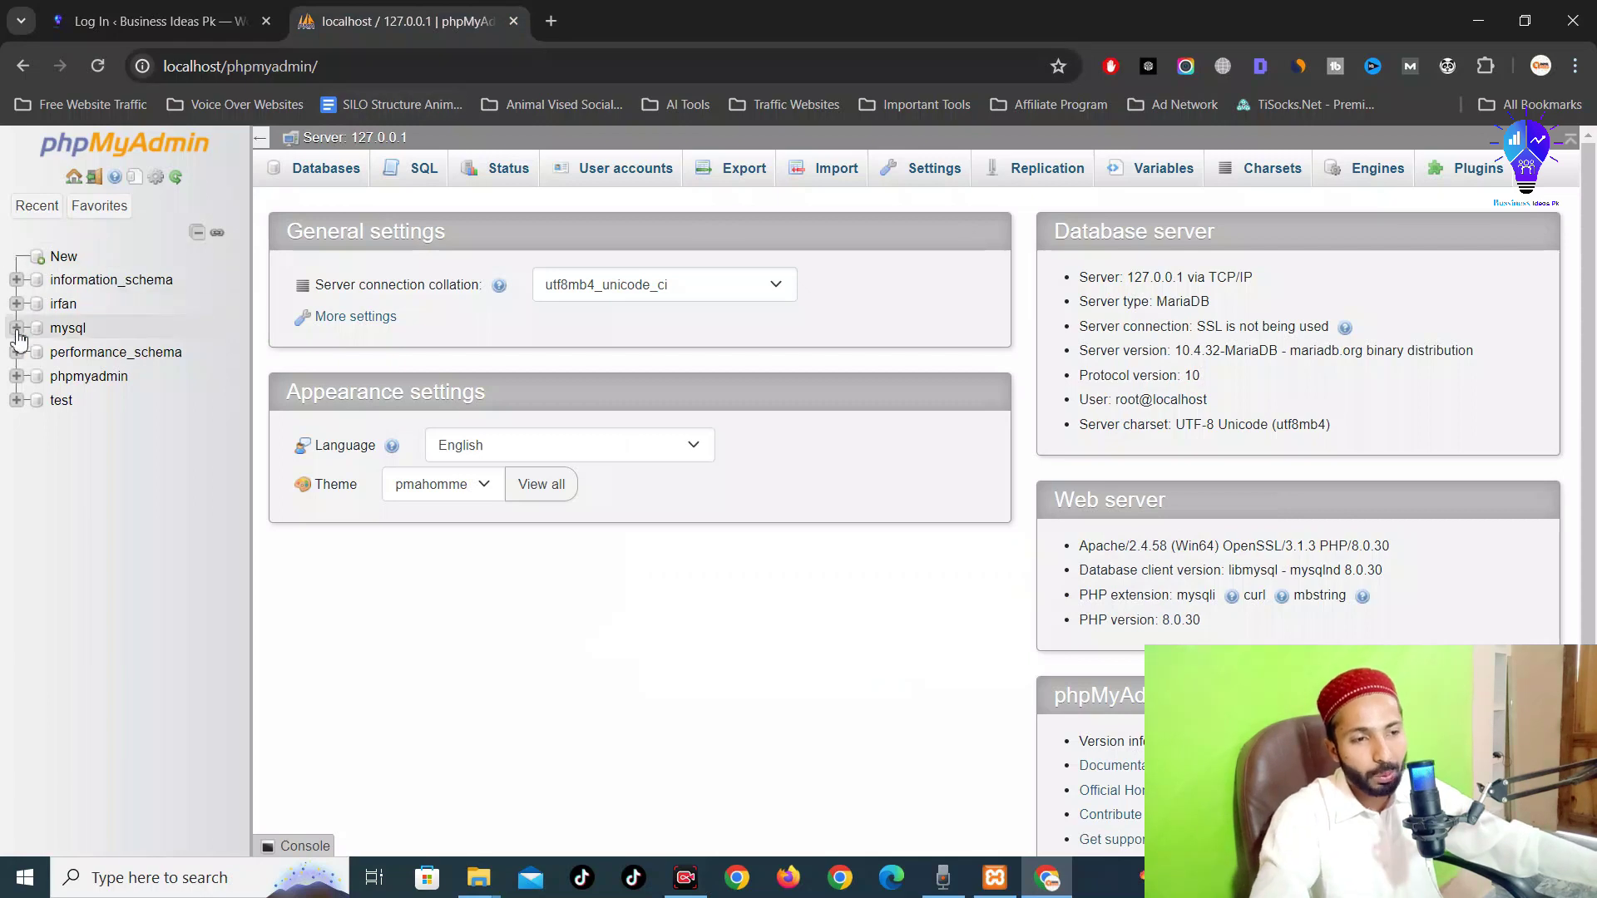
Step: Browse the irfan database's wp_users table to show the administrator row
left_click(60, 306)
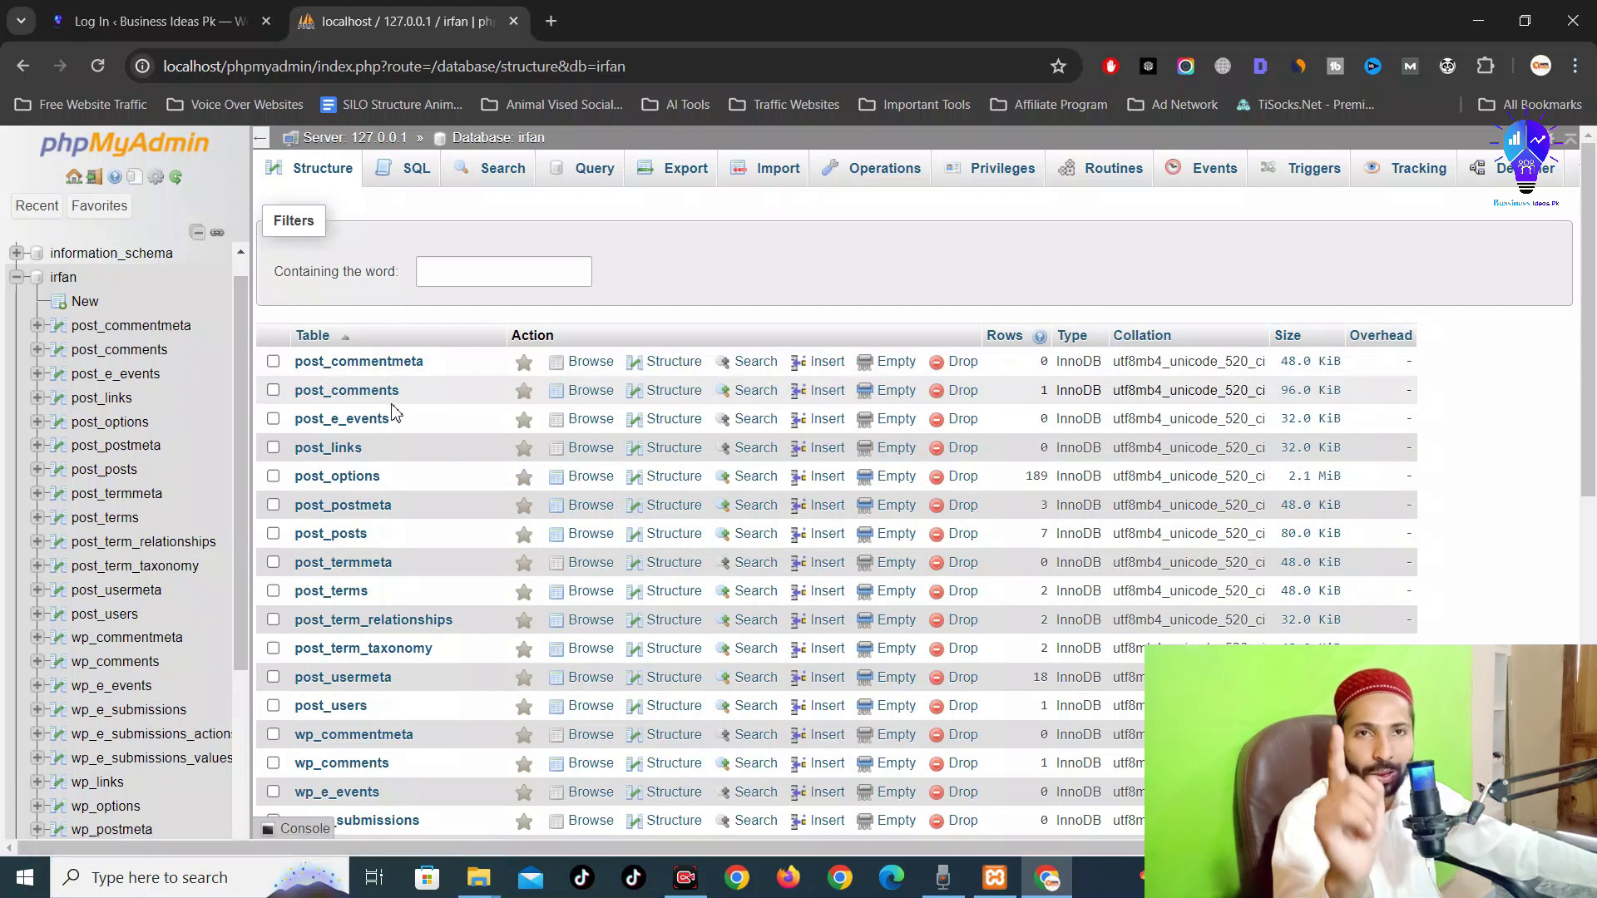
scroll(549, 475, "down", 3)
scroll(549, 475, "down", 2)
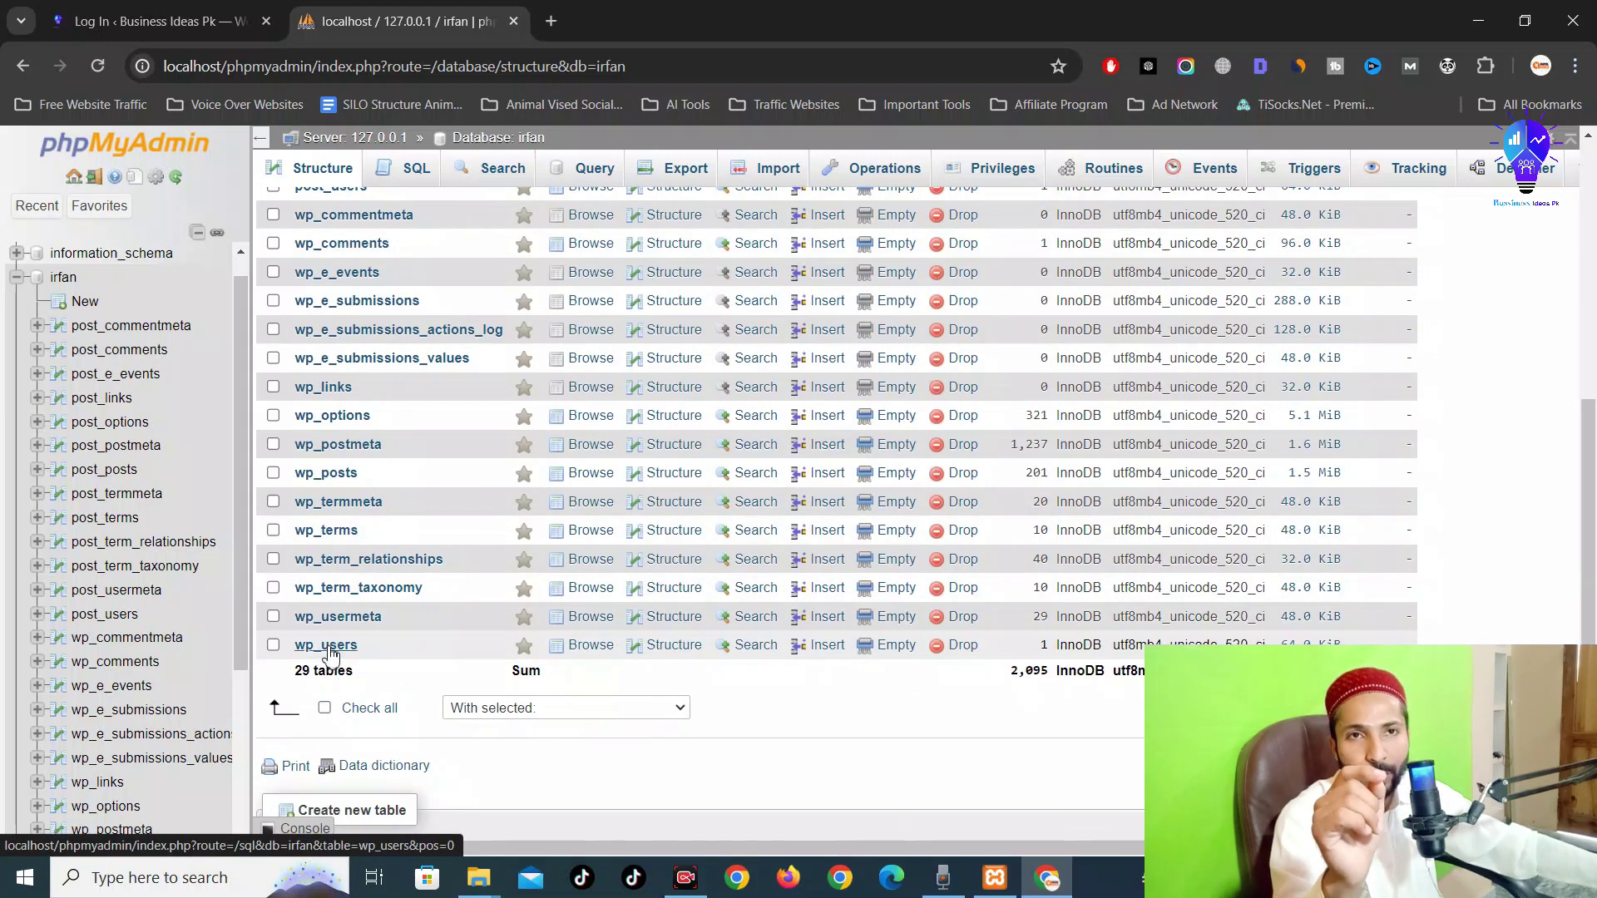
left_click(329, 647)
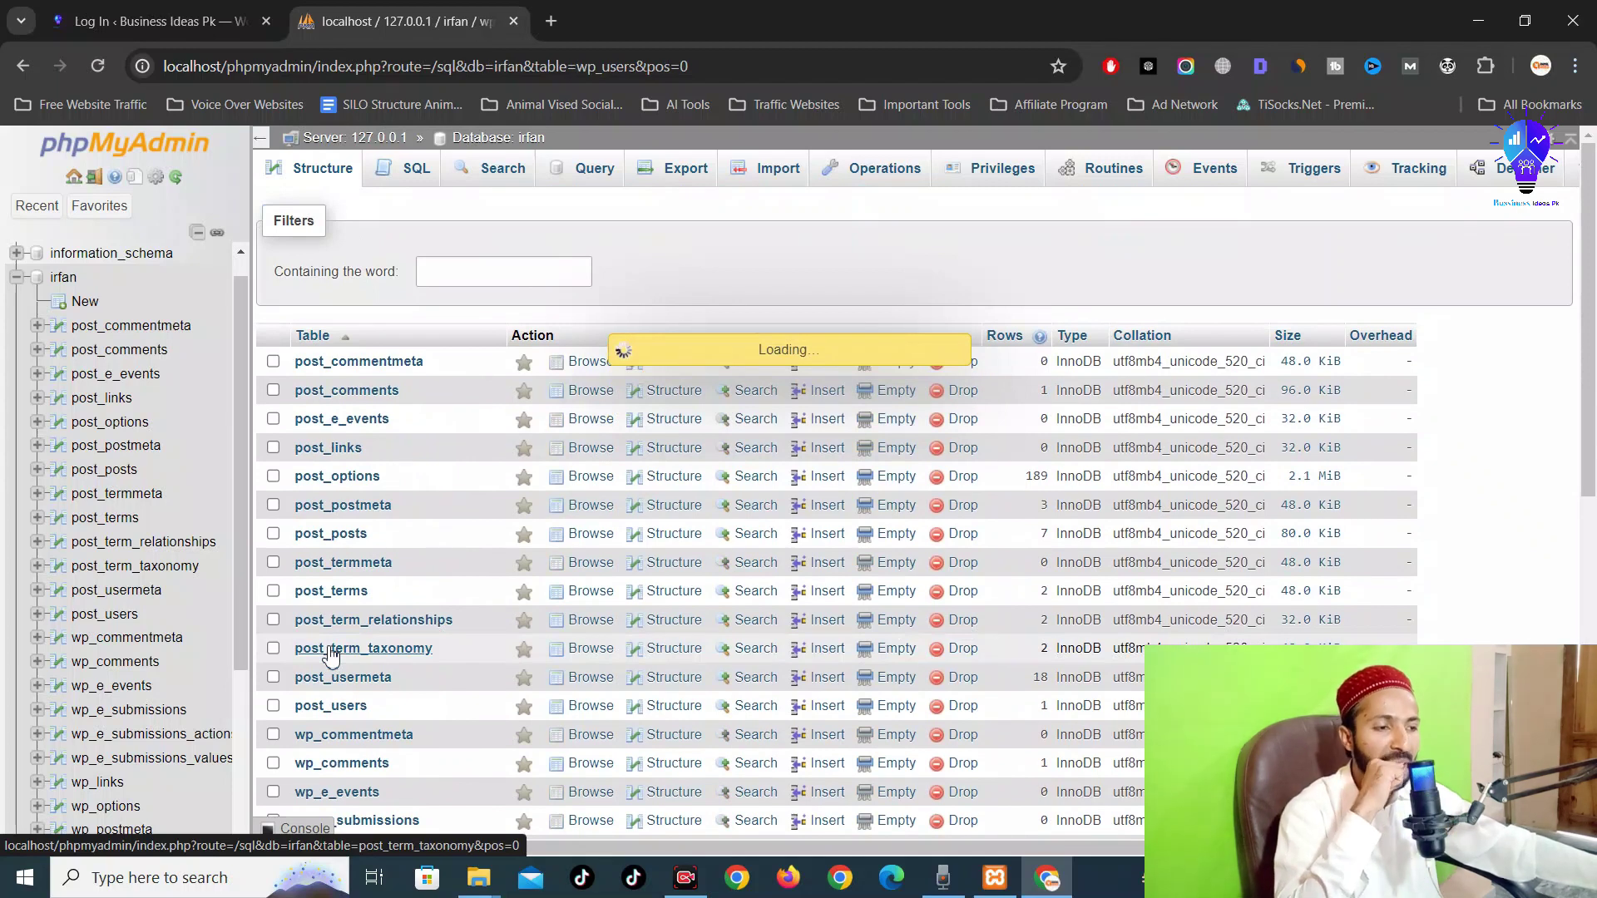
scroll(787, 642, "down", 1)
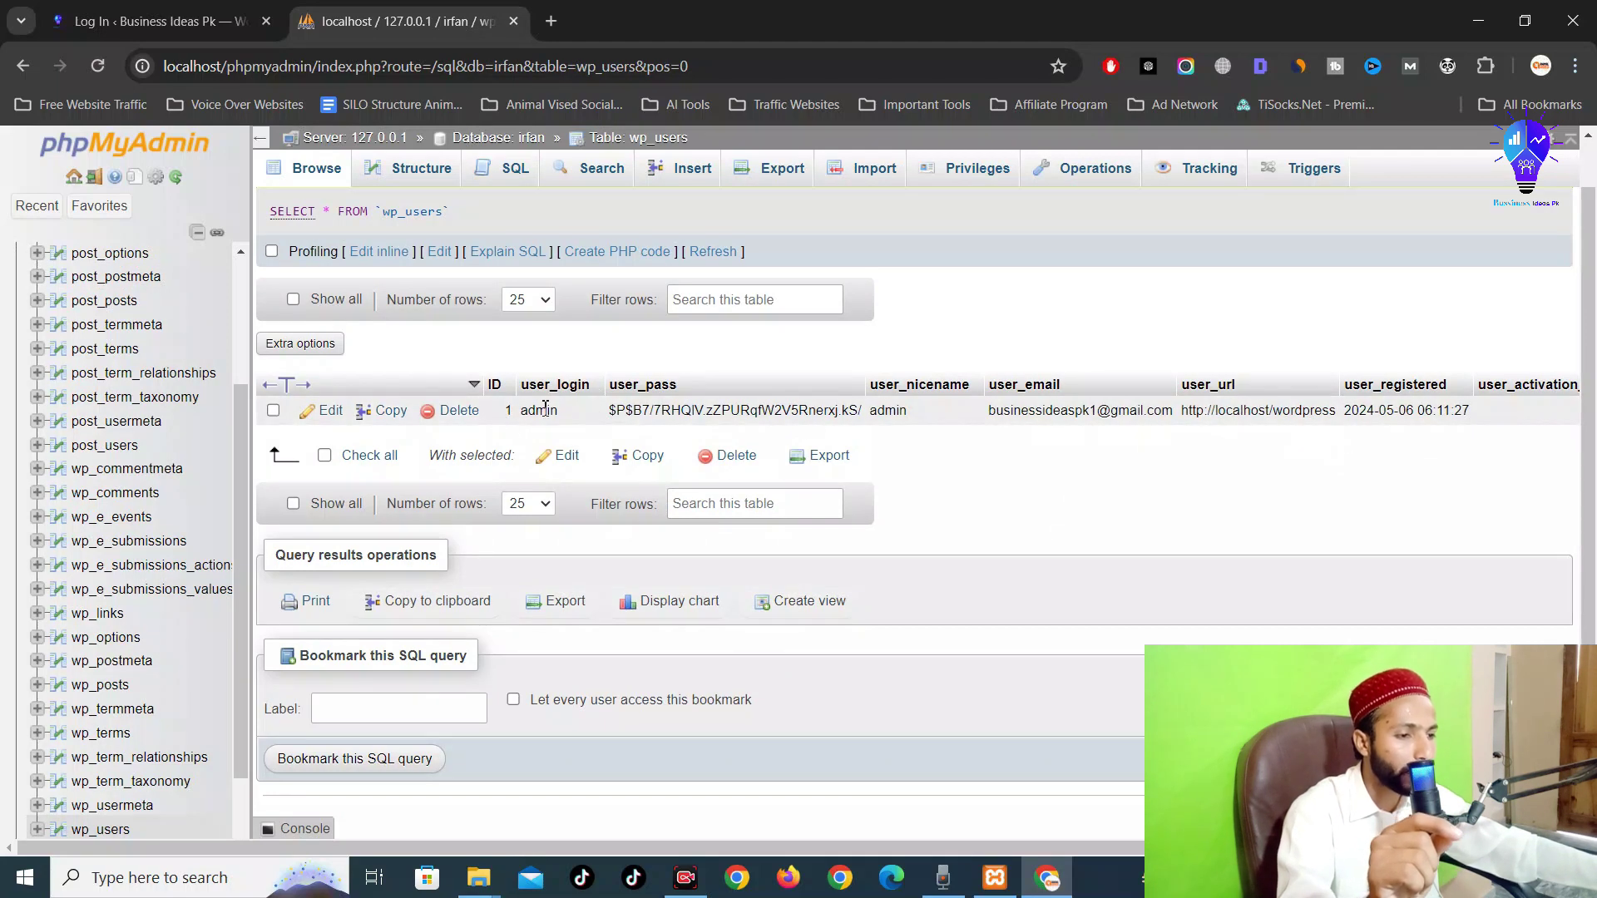
key("ctrl+Tab")
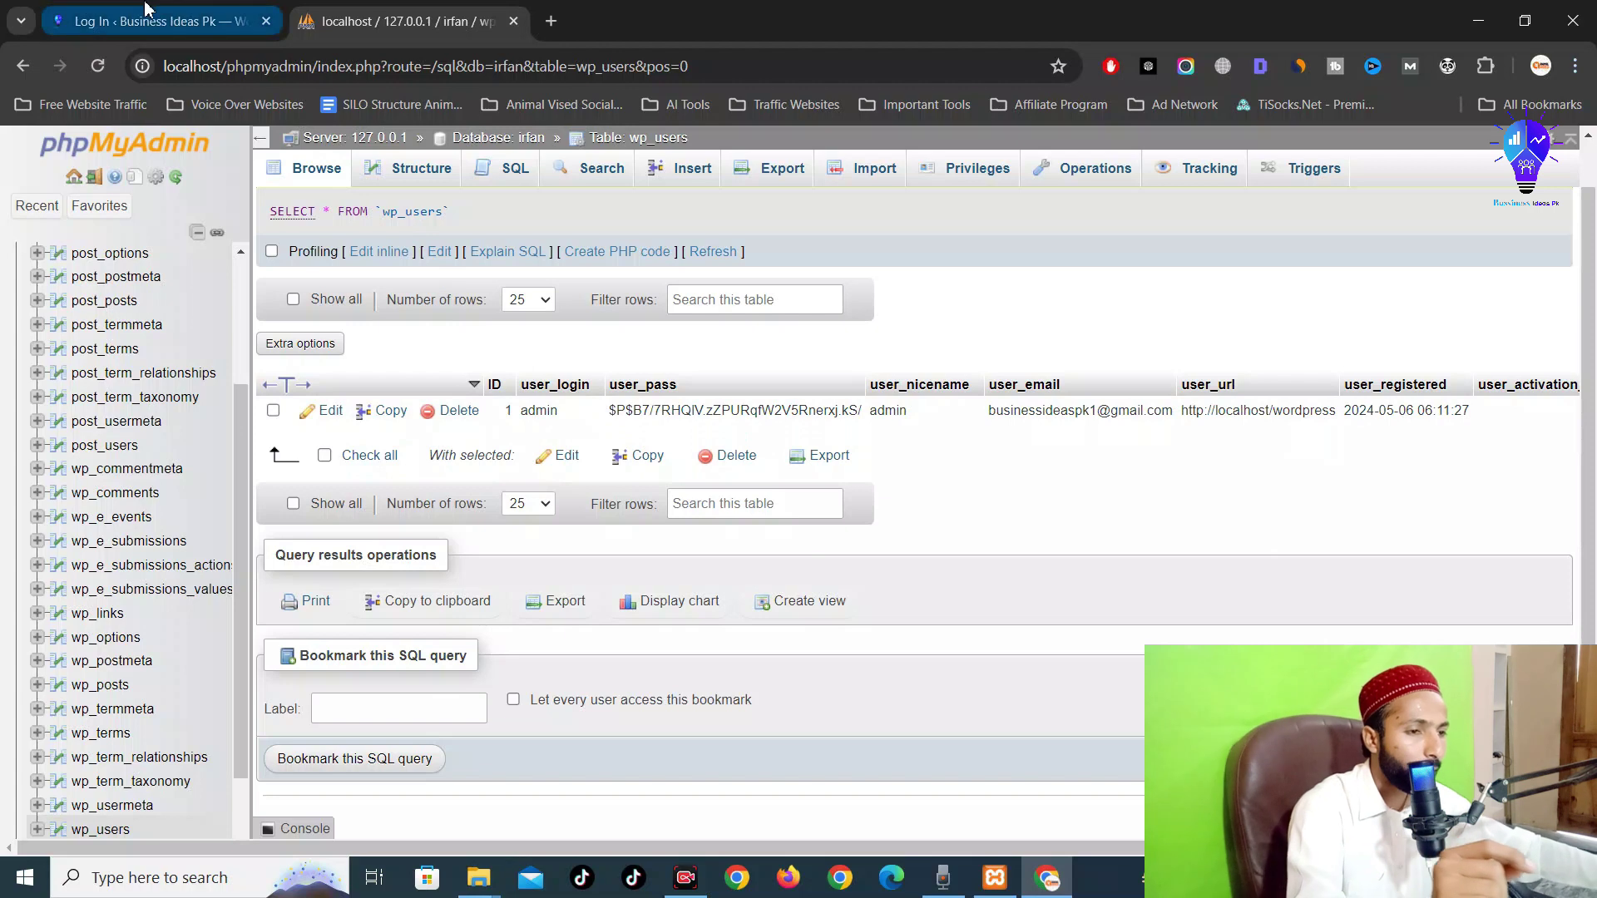
left_click(393, 19)
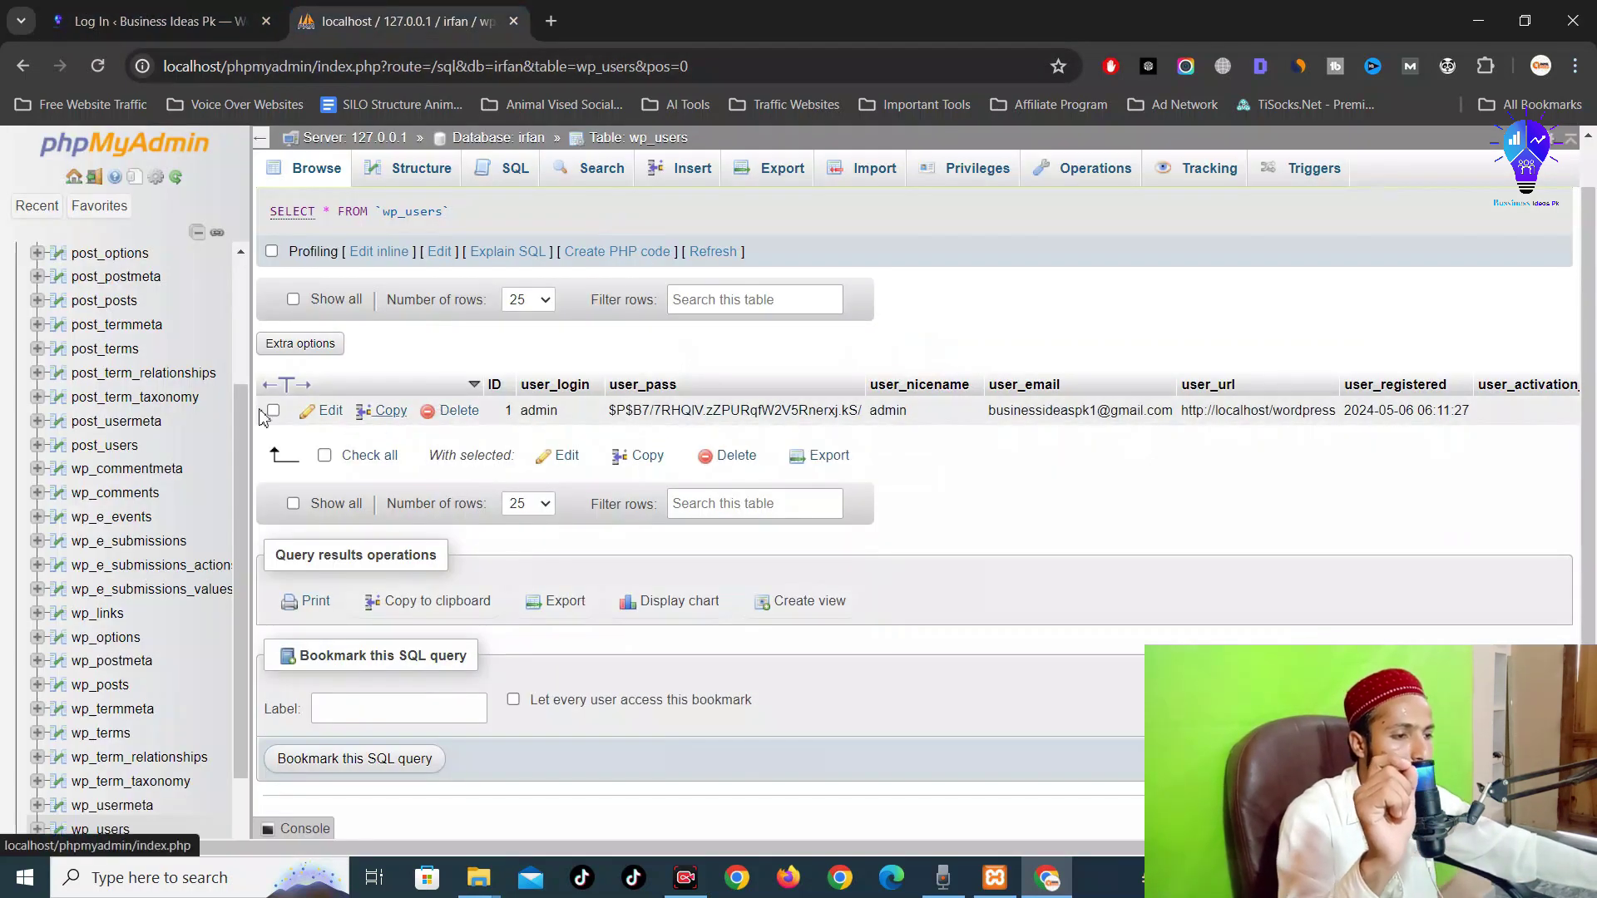
Step: Edit the administrator row and replace the user_pass value with the new password
left_click(330, 413)
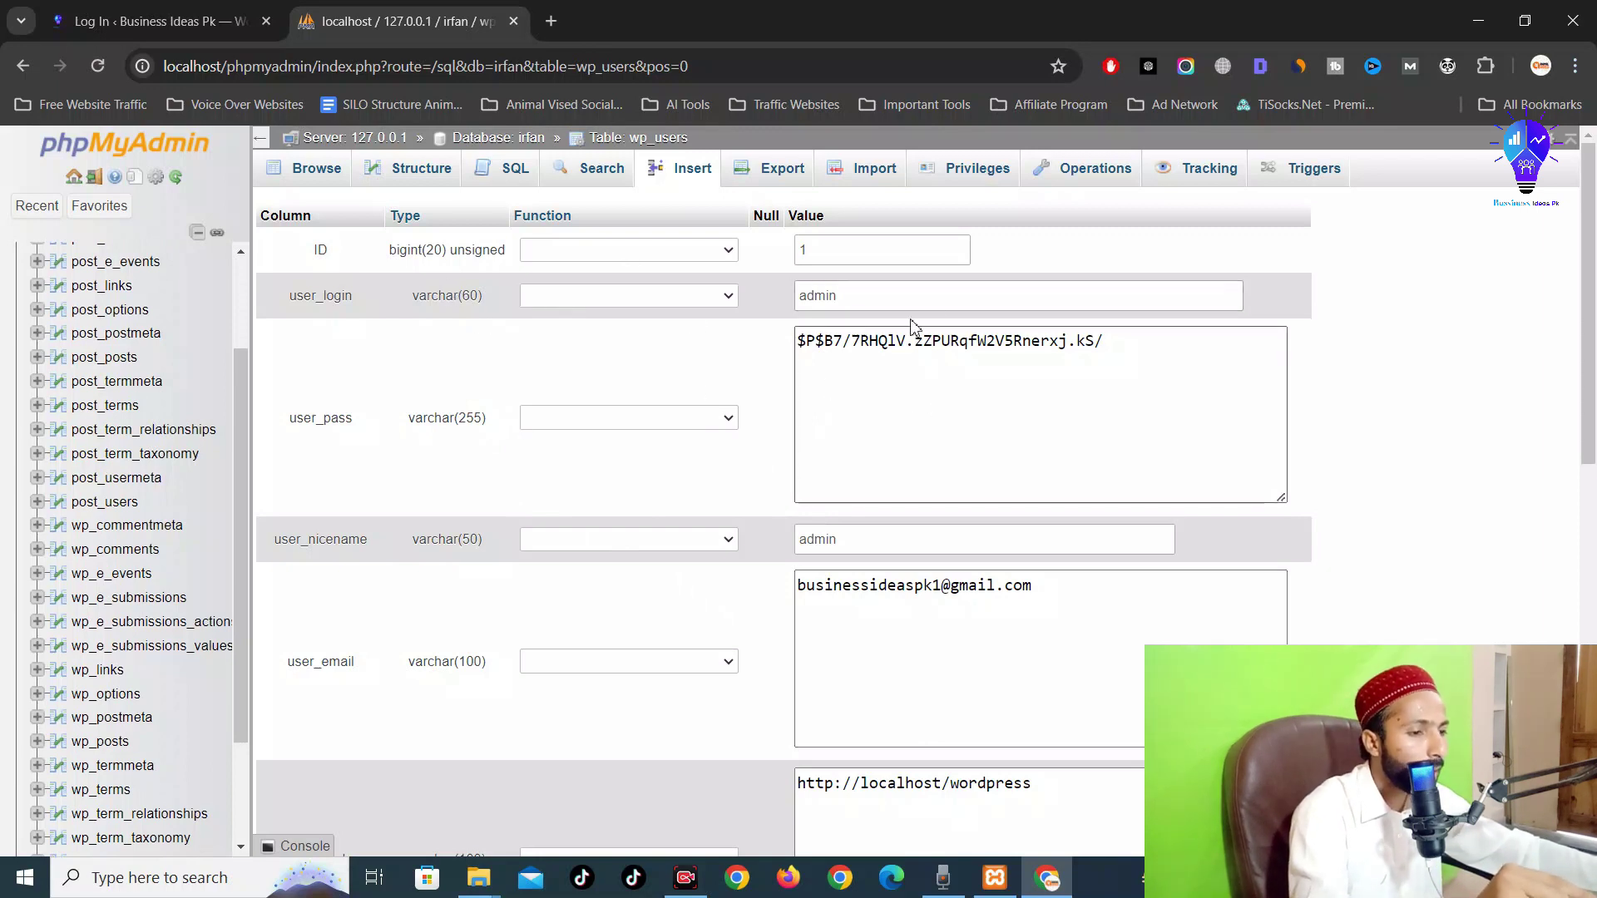
left_click(925, 388)
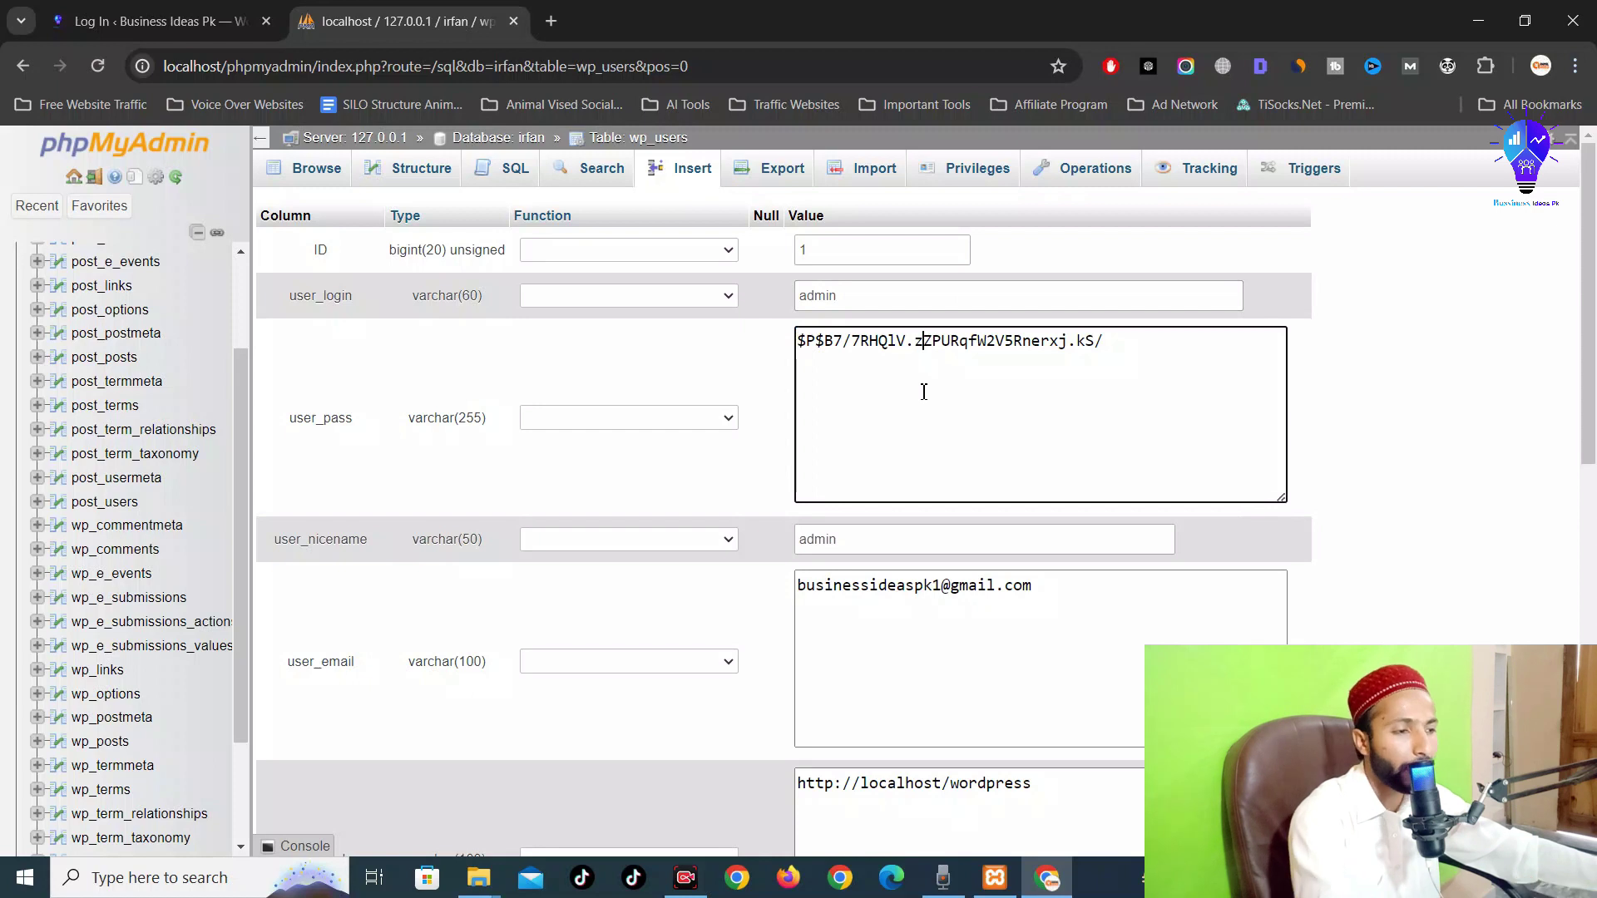
key("ctrl+a")
key("BackSpace")
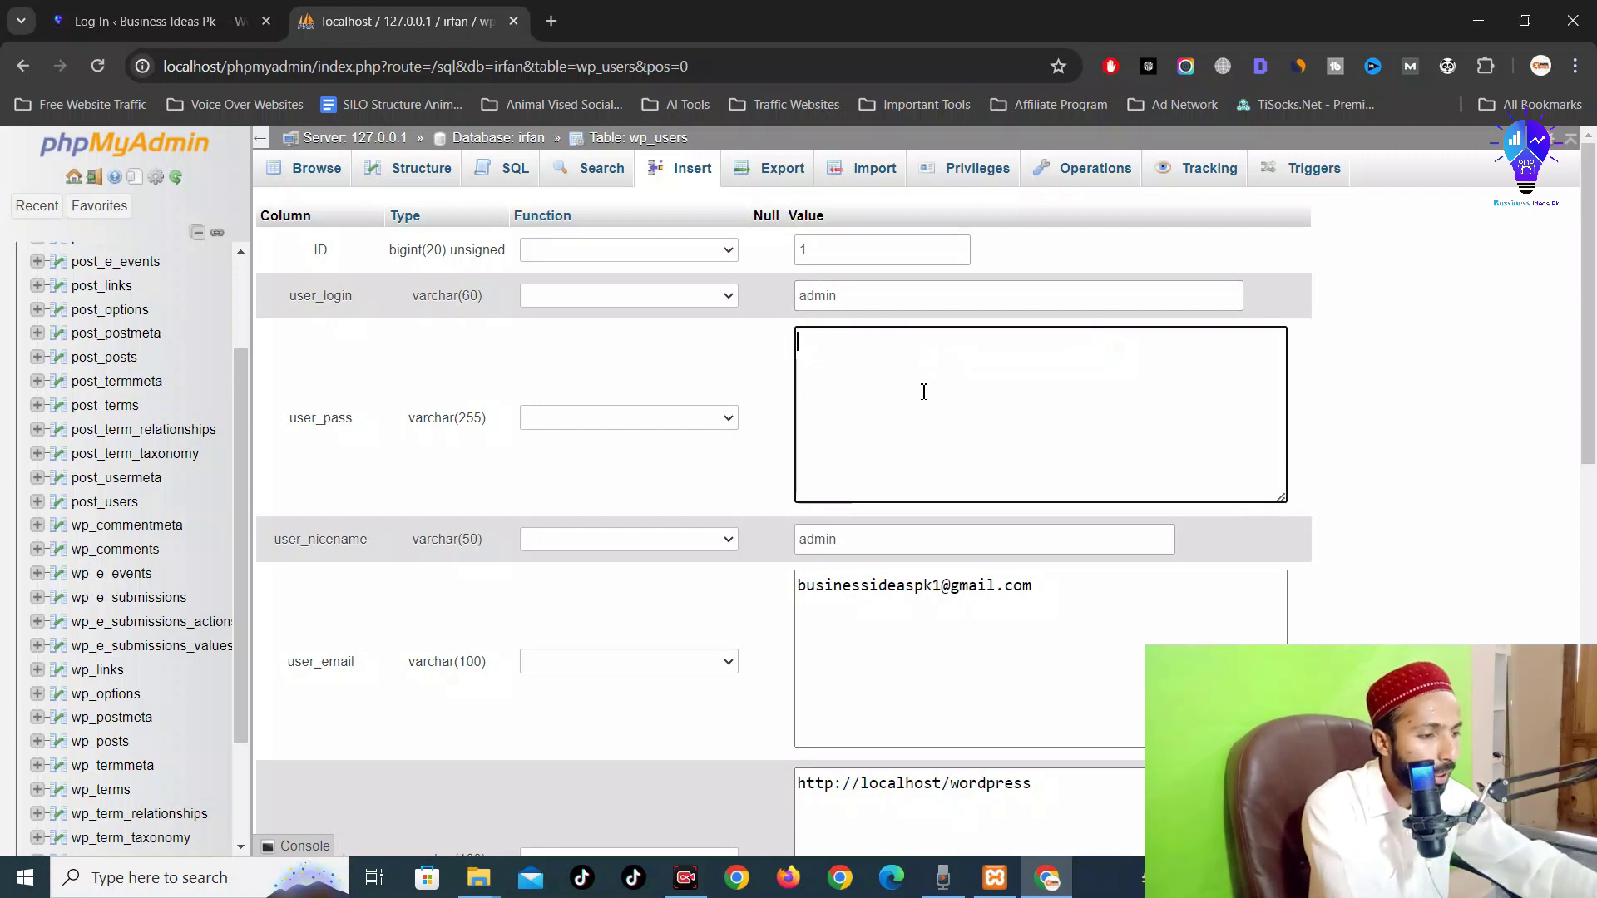
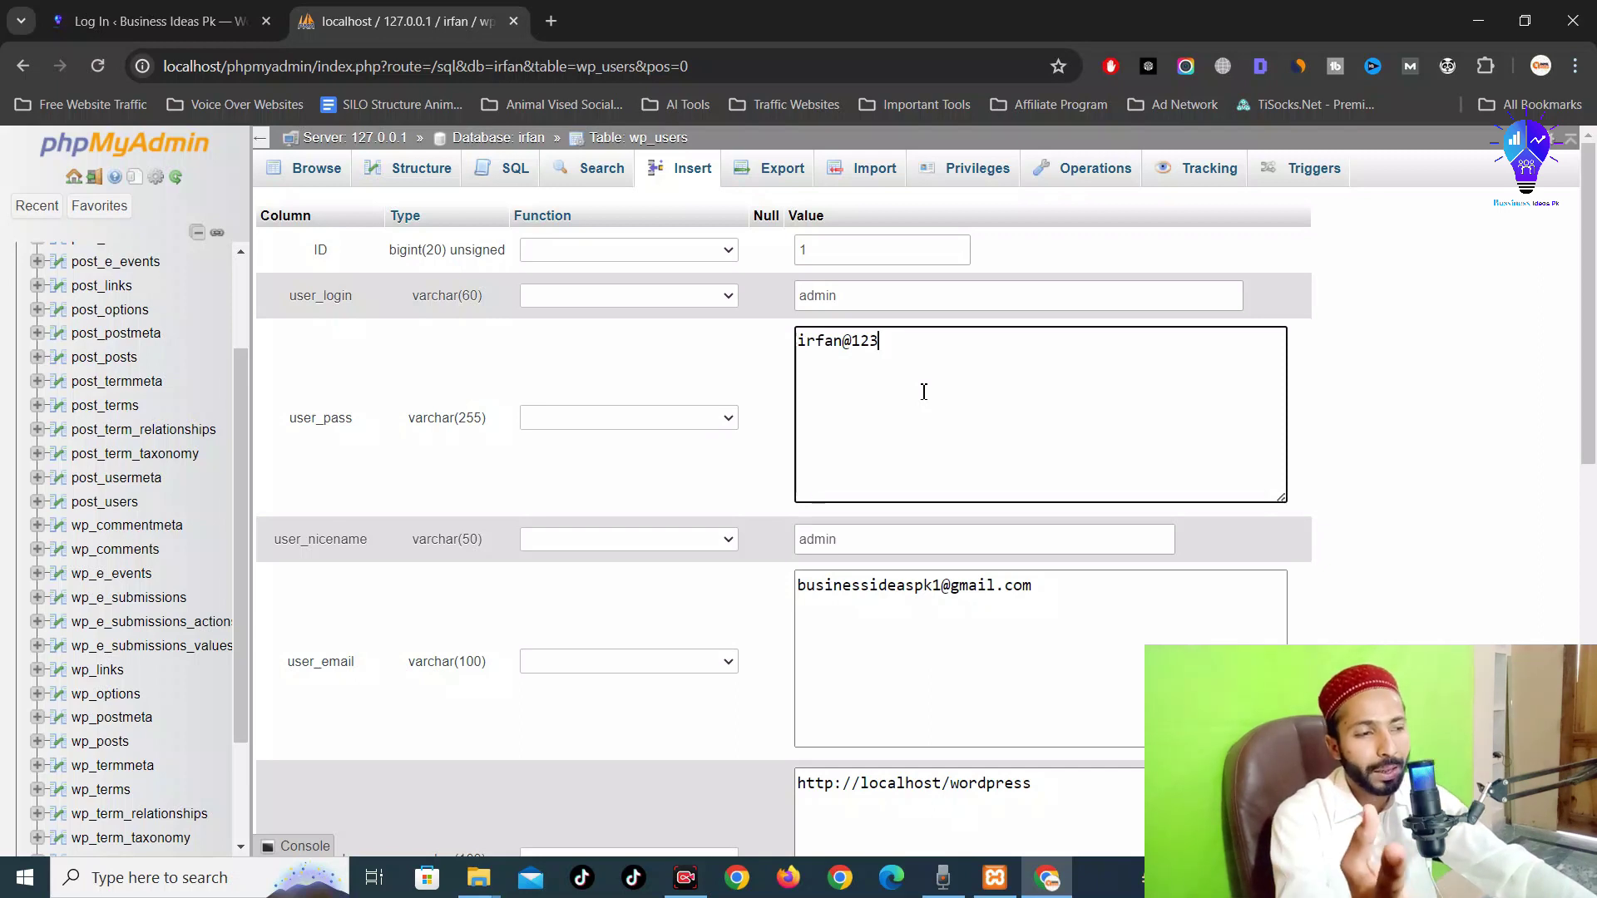
key("Left")
key("Left")
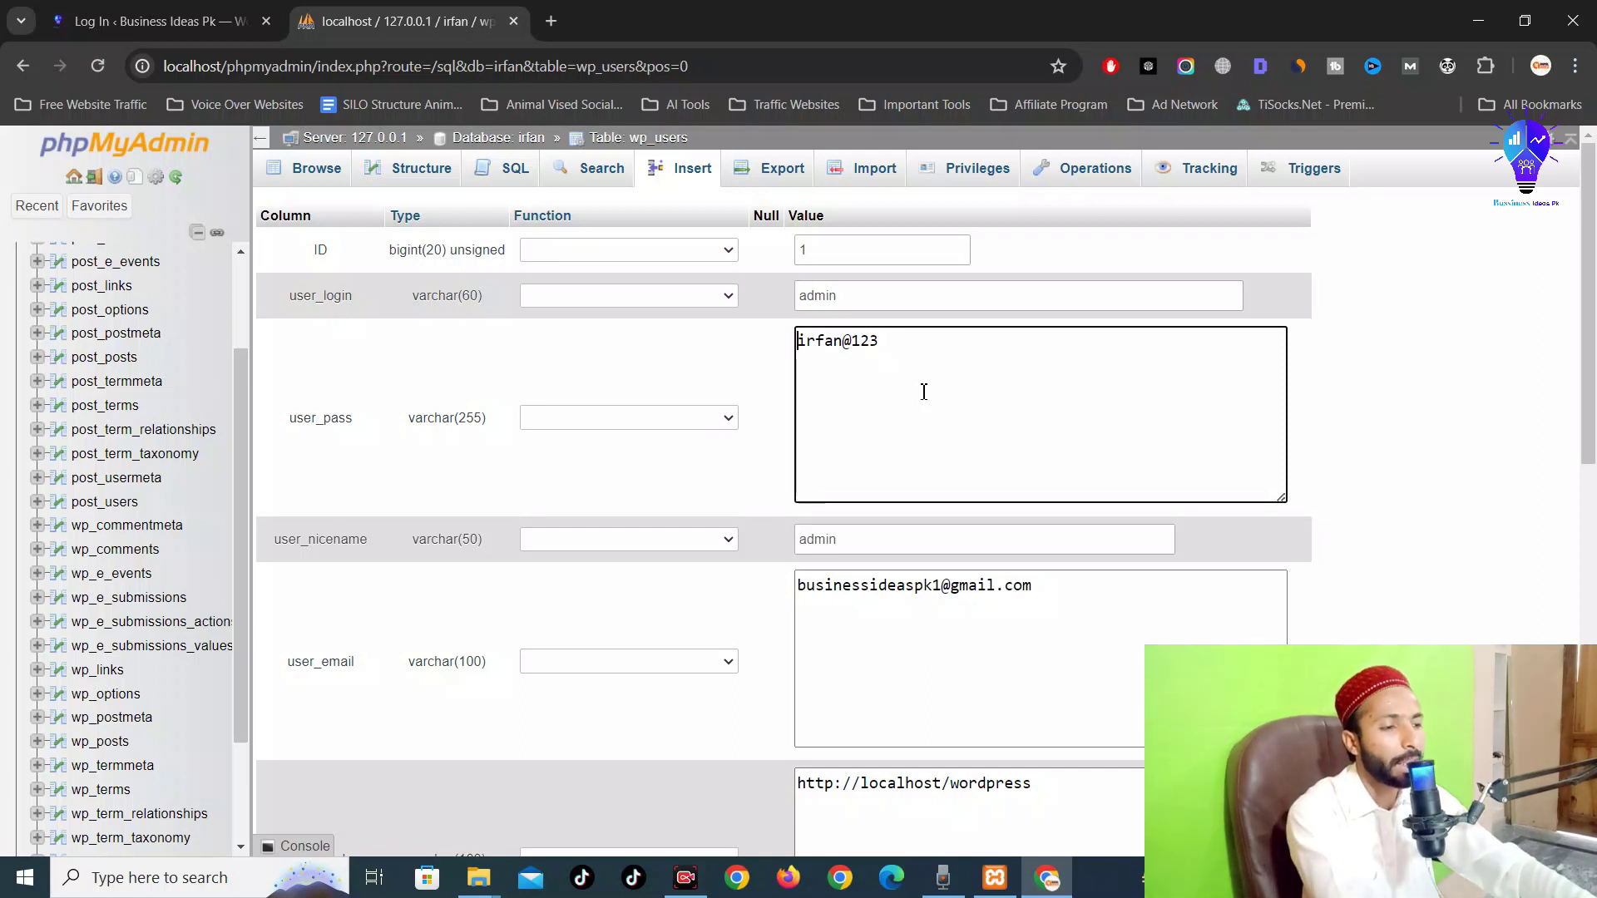
key("shift+Right")
key("ctrl+a")
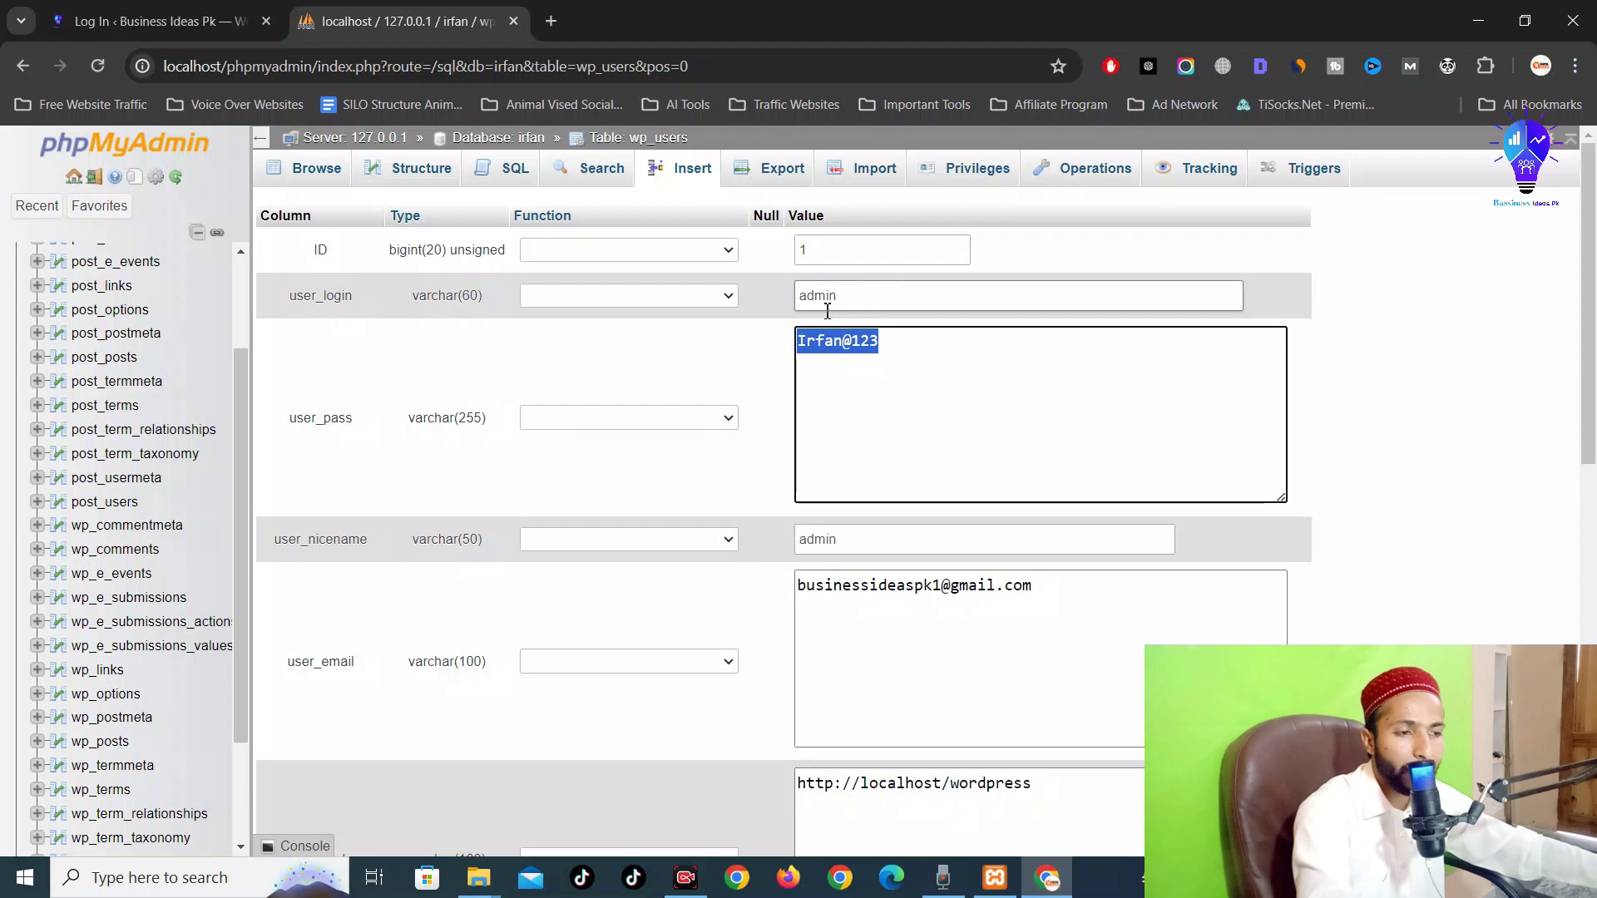
Step: Set the user_pass function to MD5 and save the updated row
left_click(690, 418)
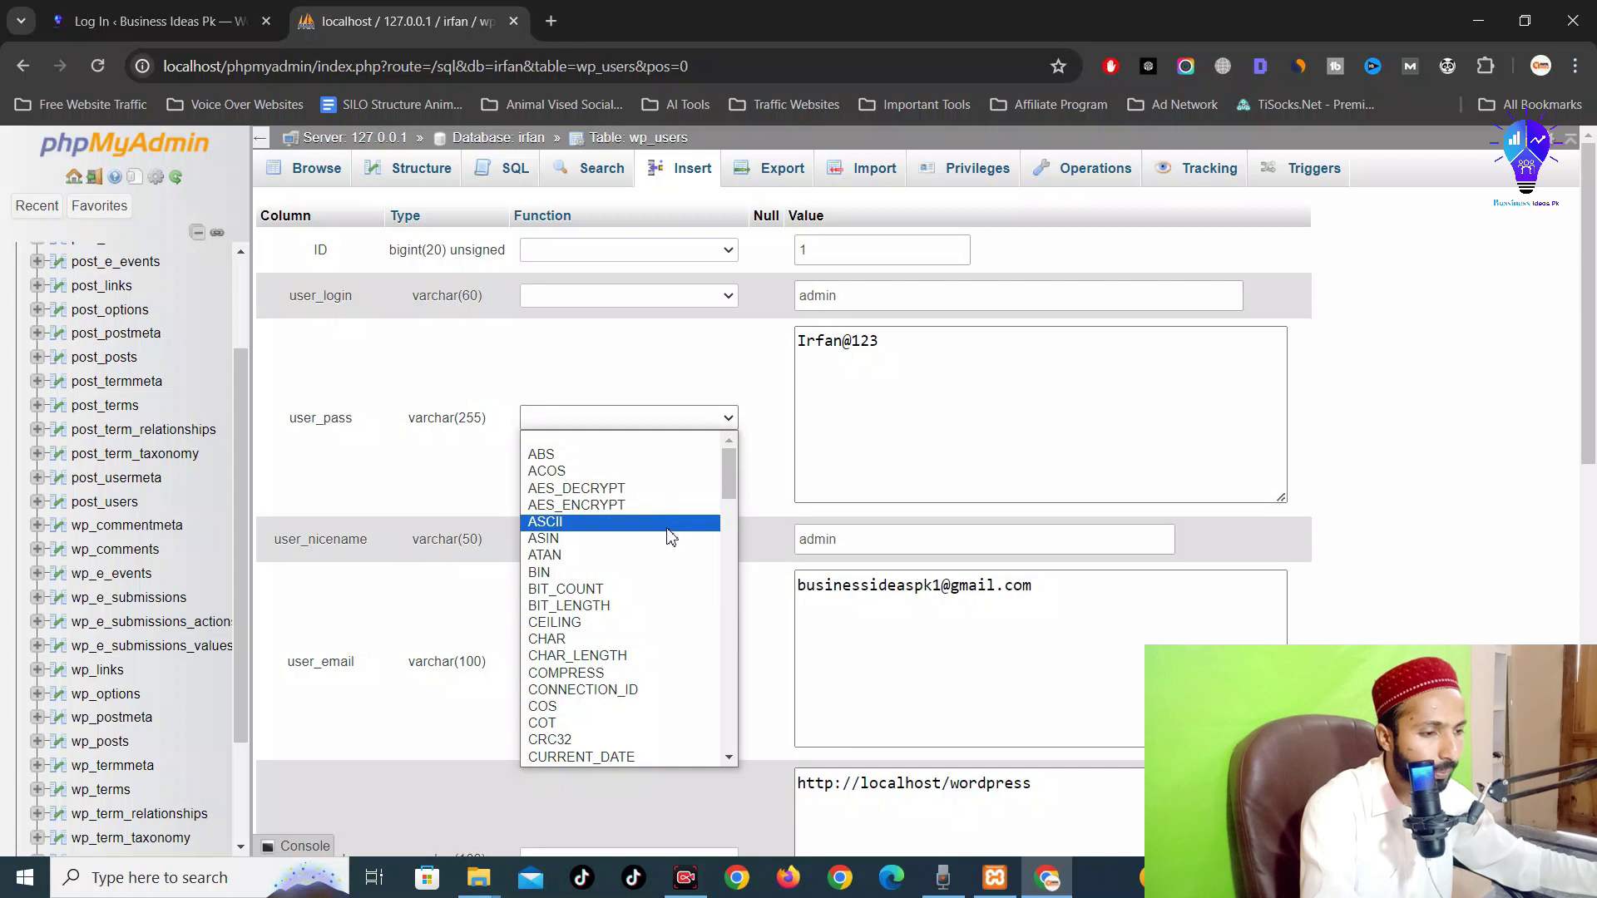
scroll(620, 553, "down", 3)
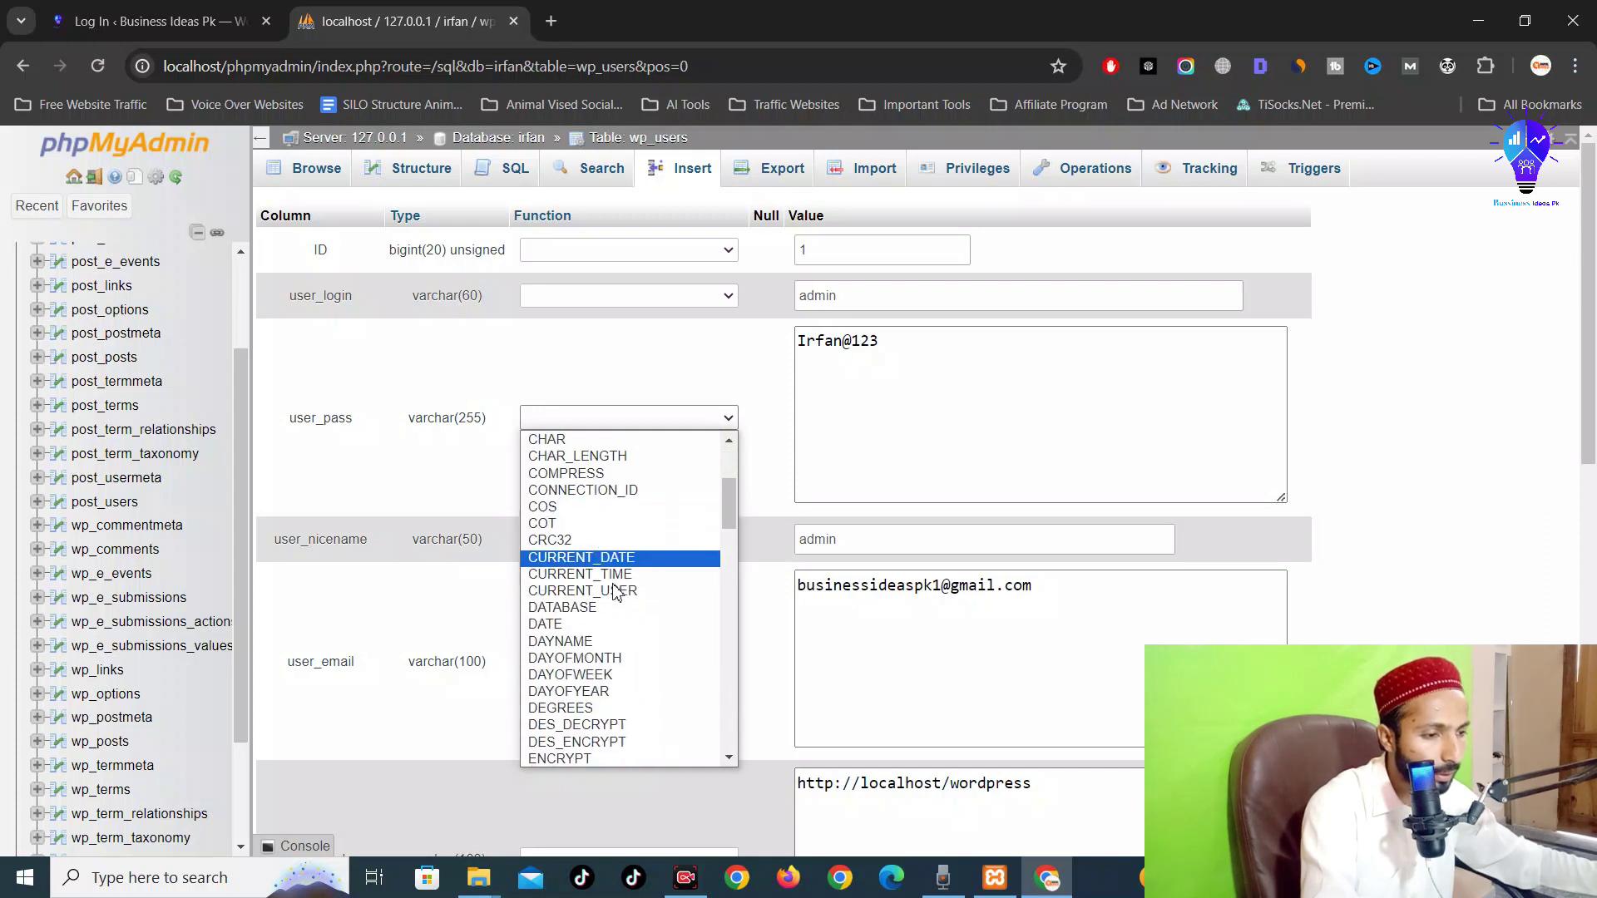
scroll(616, 605, "down", 3)
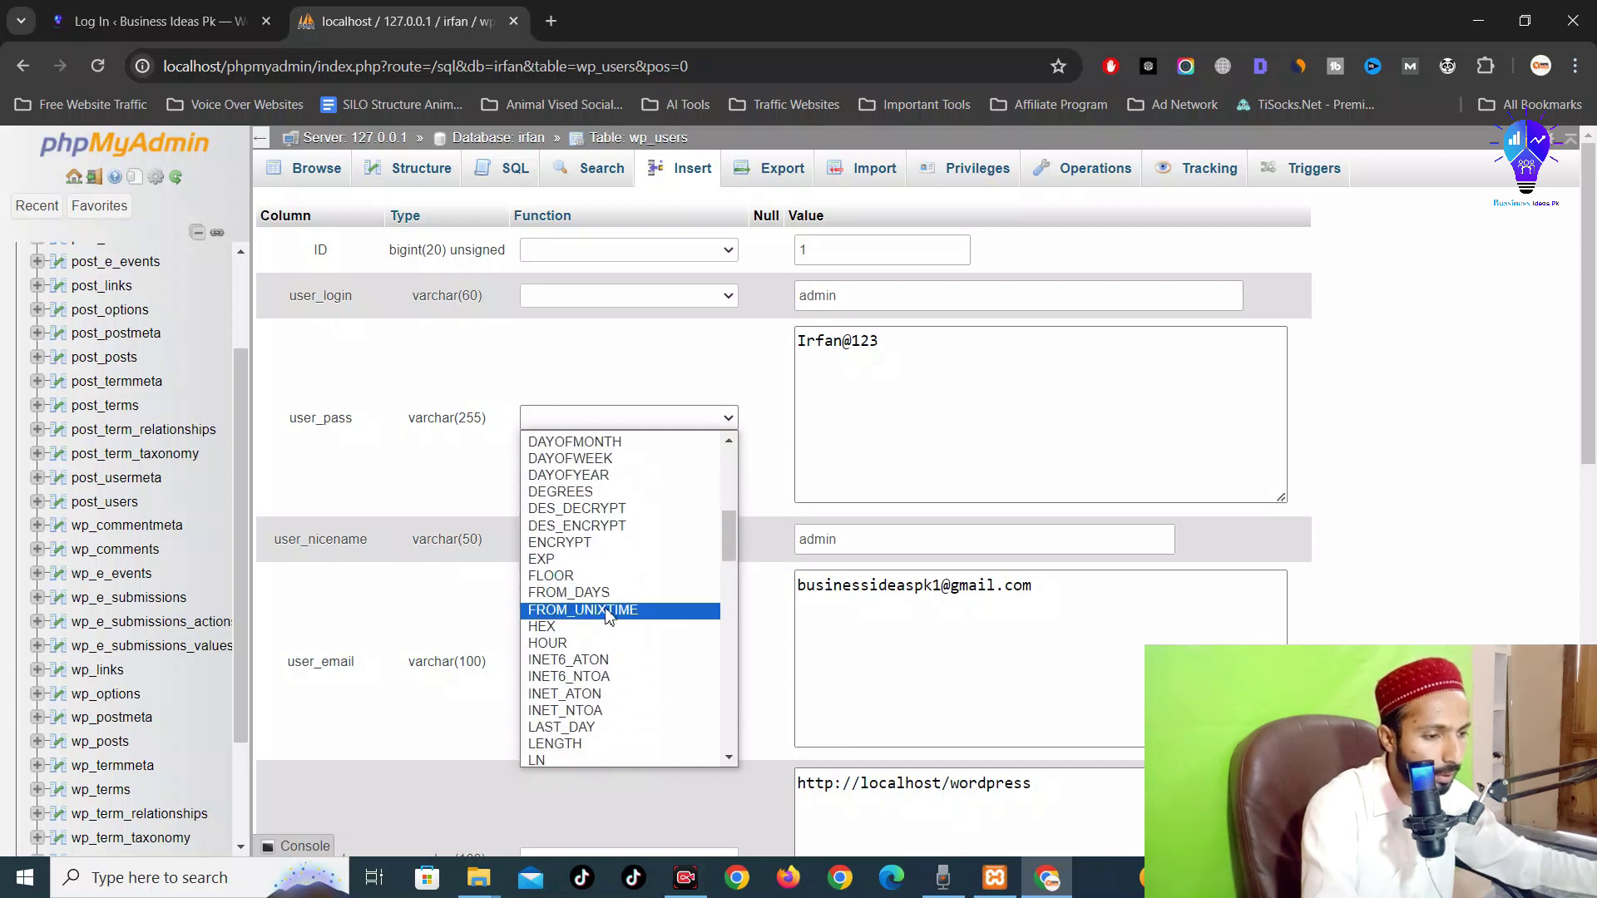
scroll(604, 661, "down", 3)
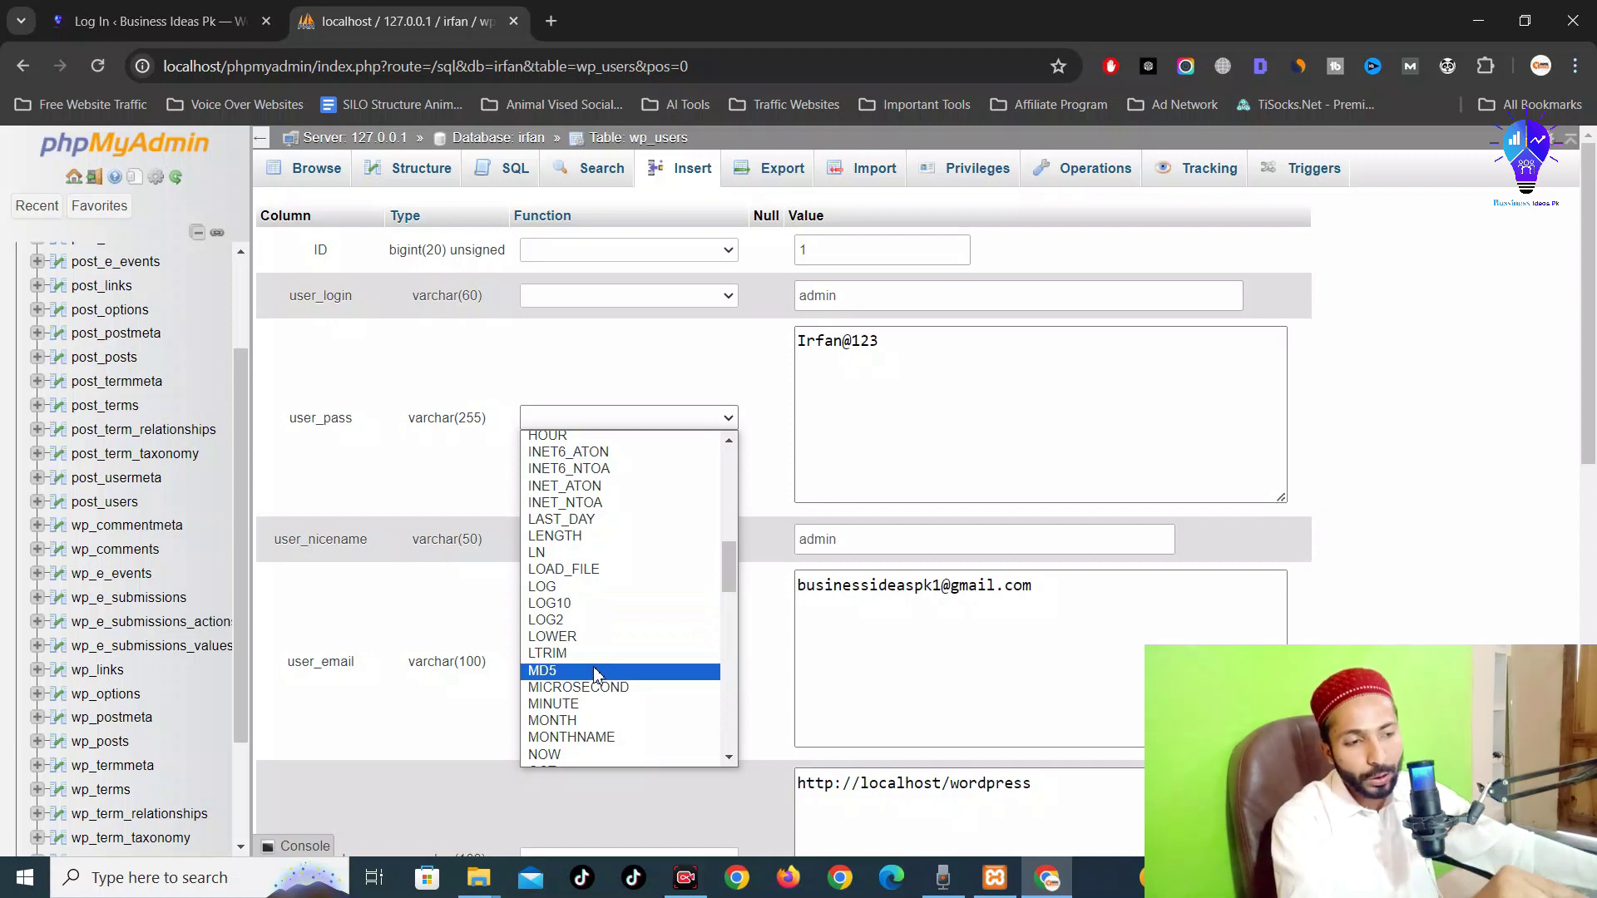
left_click(595, 674)
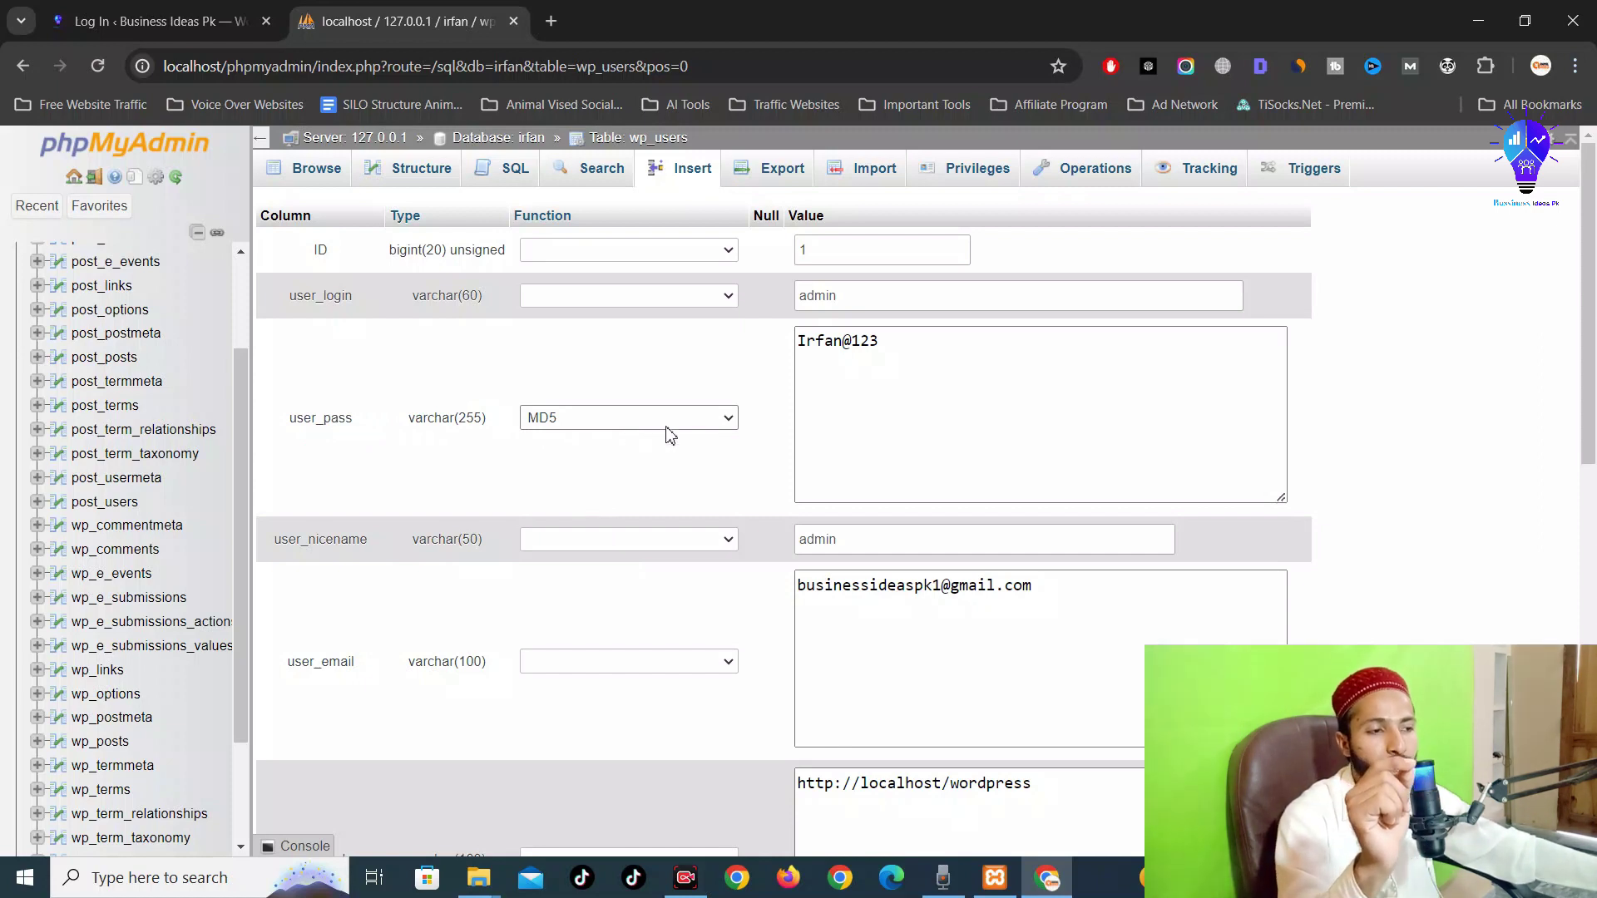
scroll(723, 516, "down", 10)
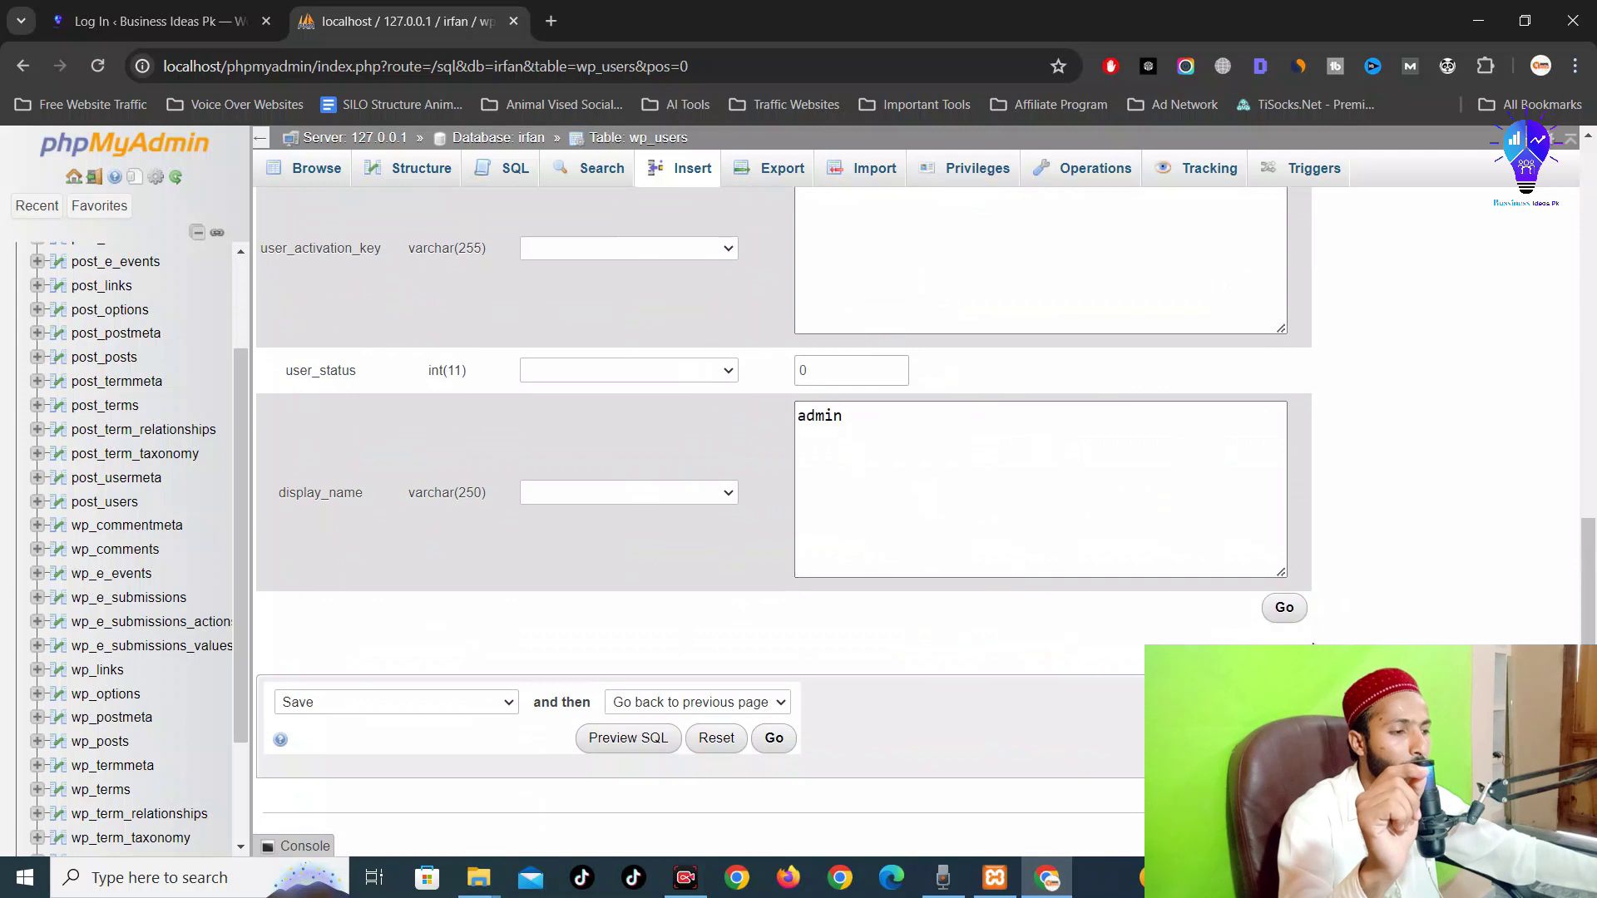
left_click(1295, 620)
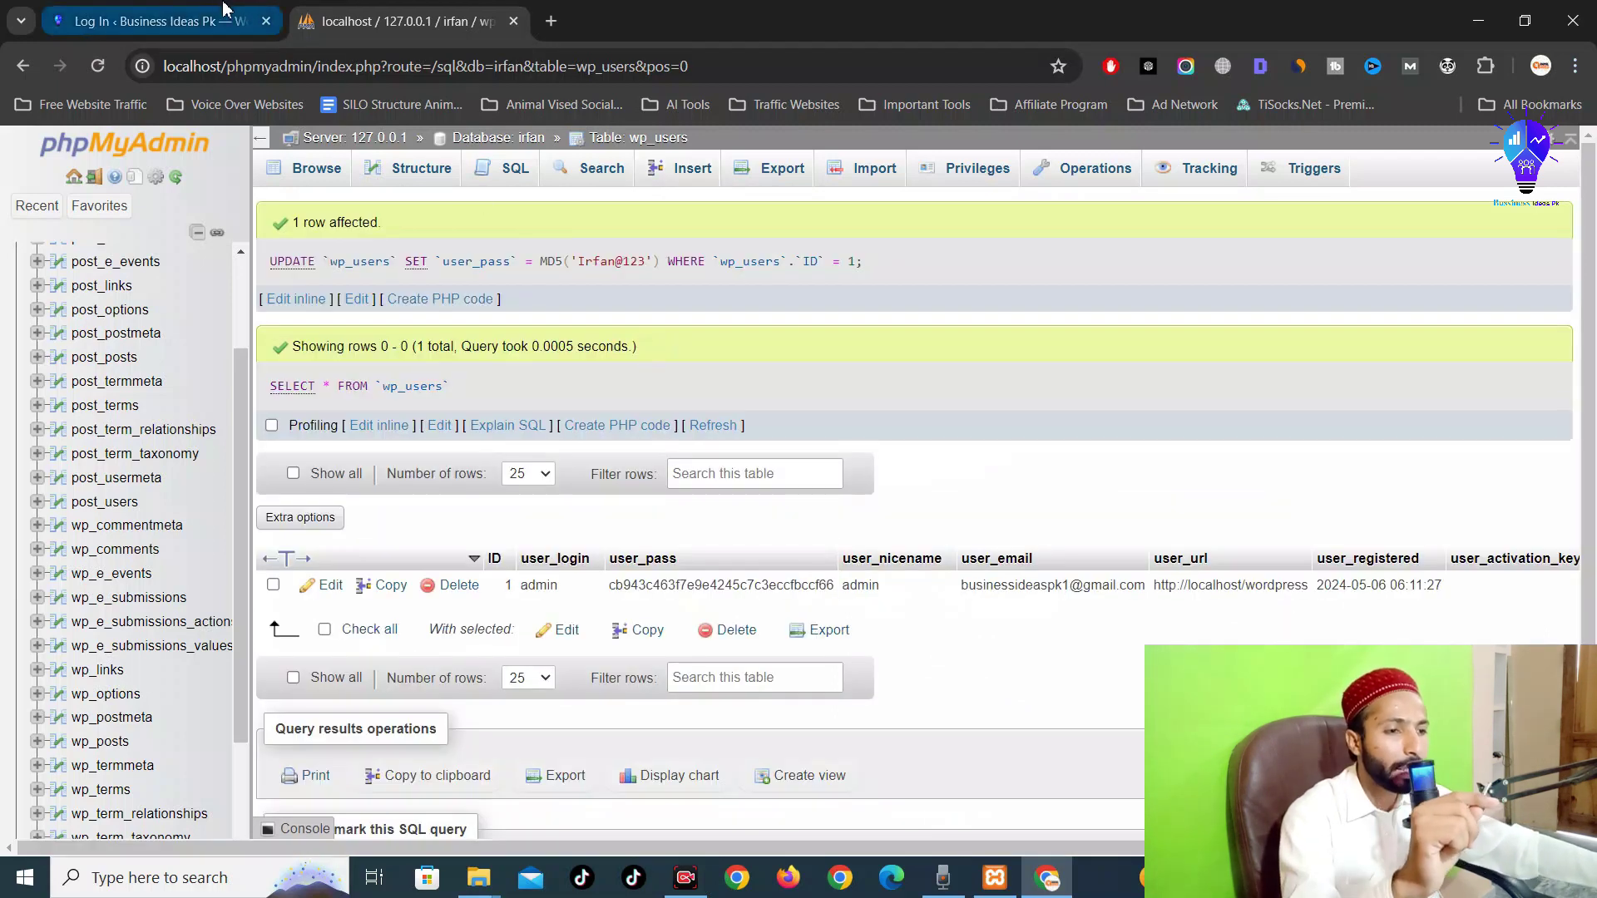
Step: Log in with the new administrator password and update Chrome's saved password
left_click(166, 21)
left_click(827, 553)
key("ctrl+a")
key("BackSpace")
type("*********")
left_click(916, 566)
left_click(846, 566)
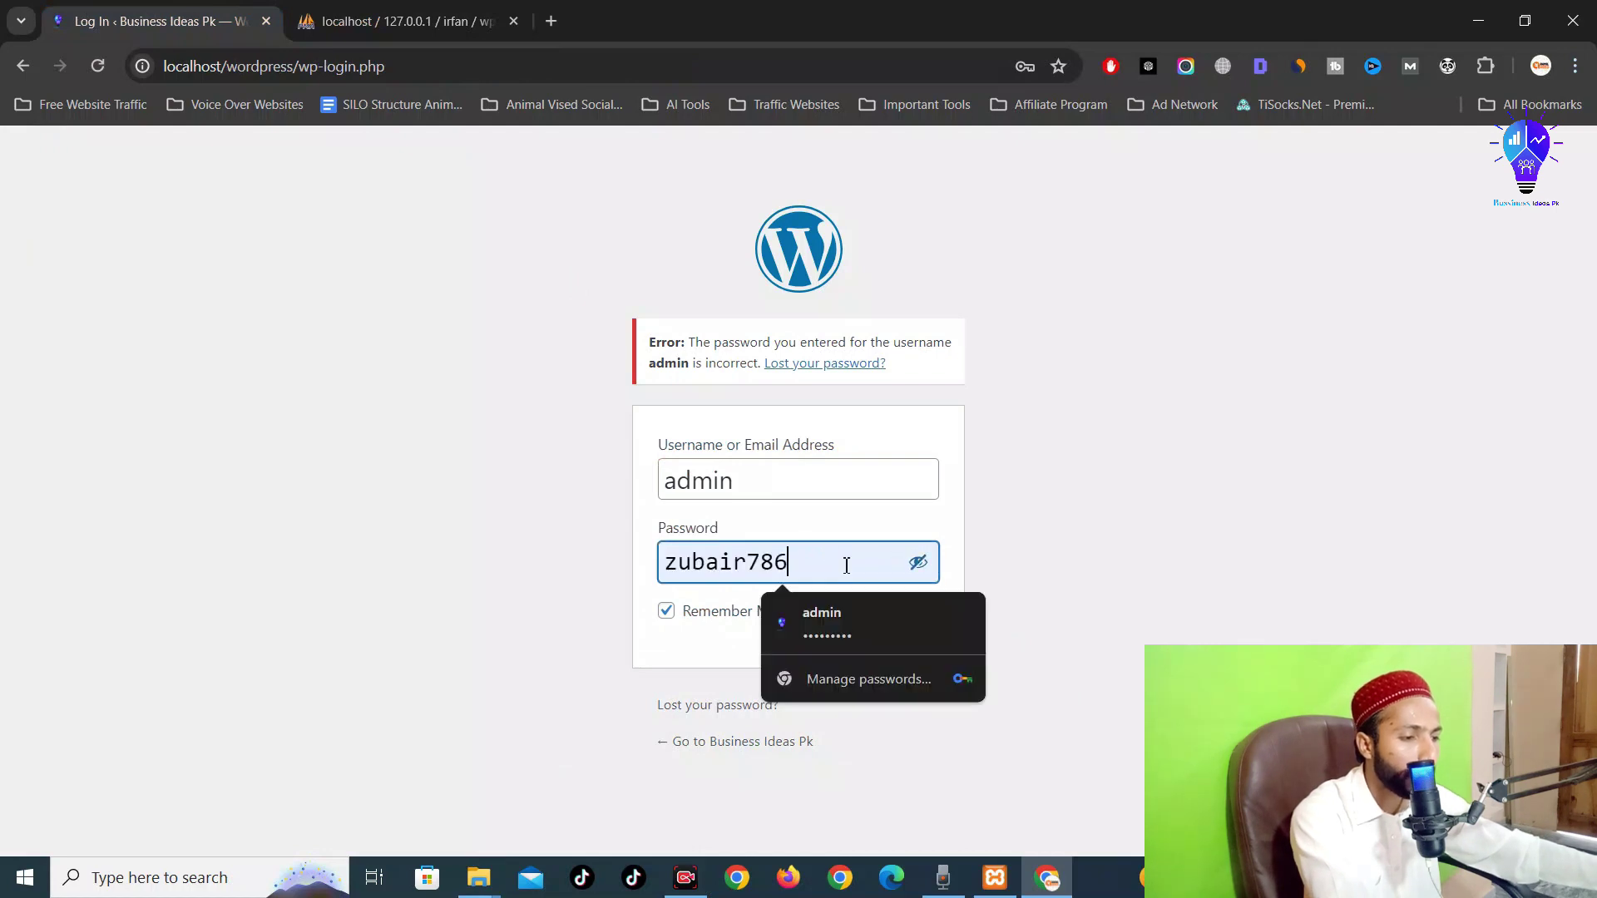
key("ctrl+a")
key("ctrl+v")
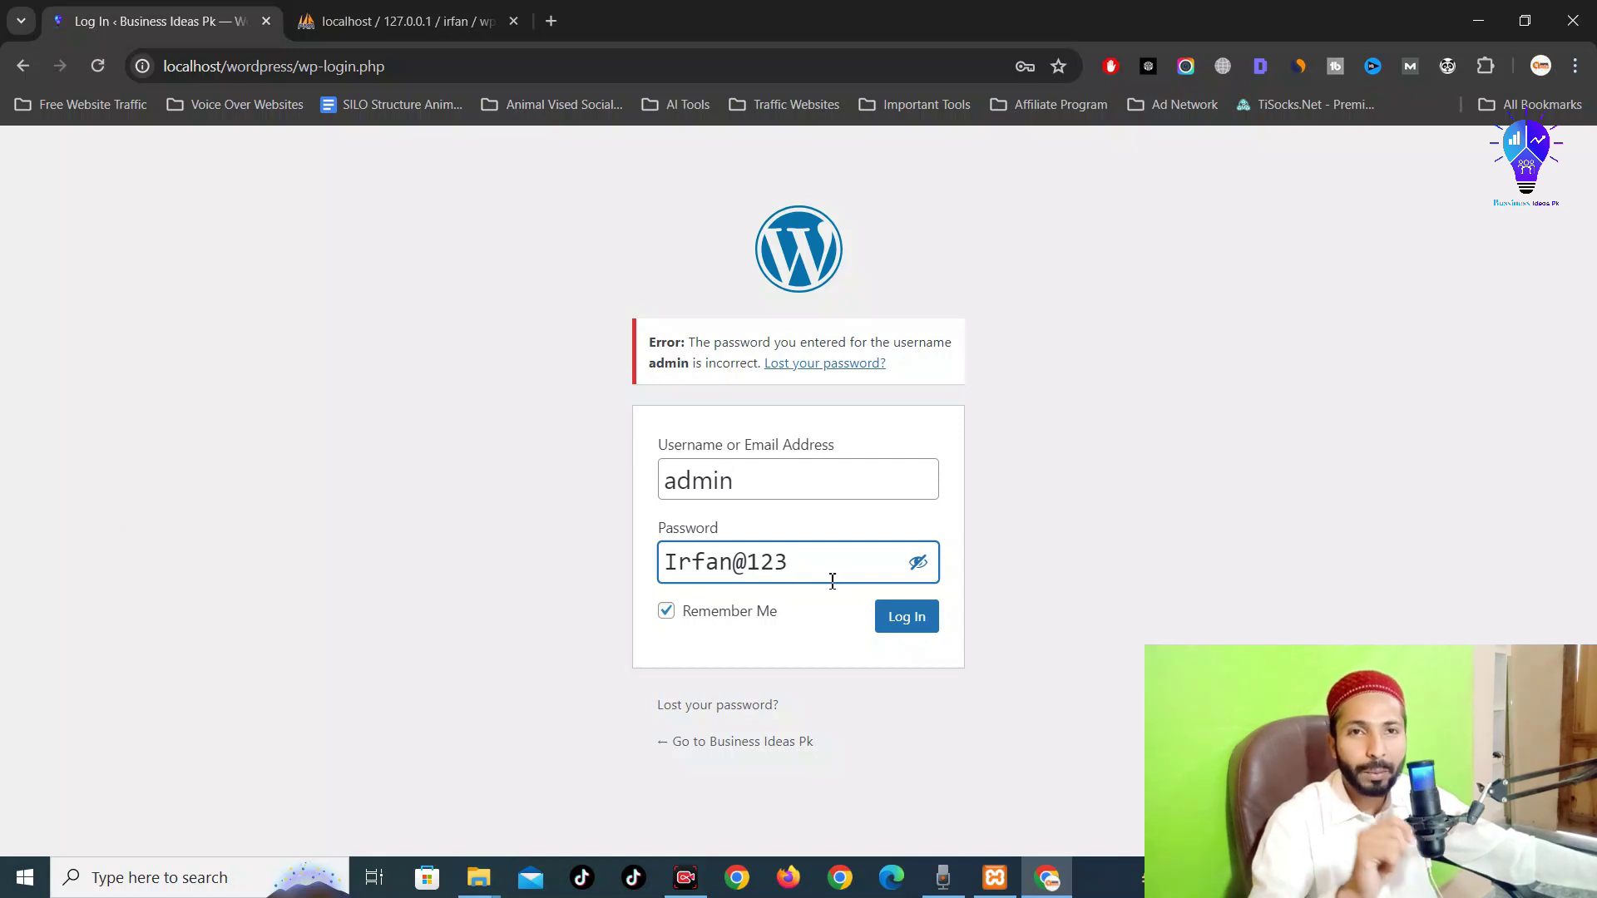
left_click(915, 633)
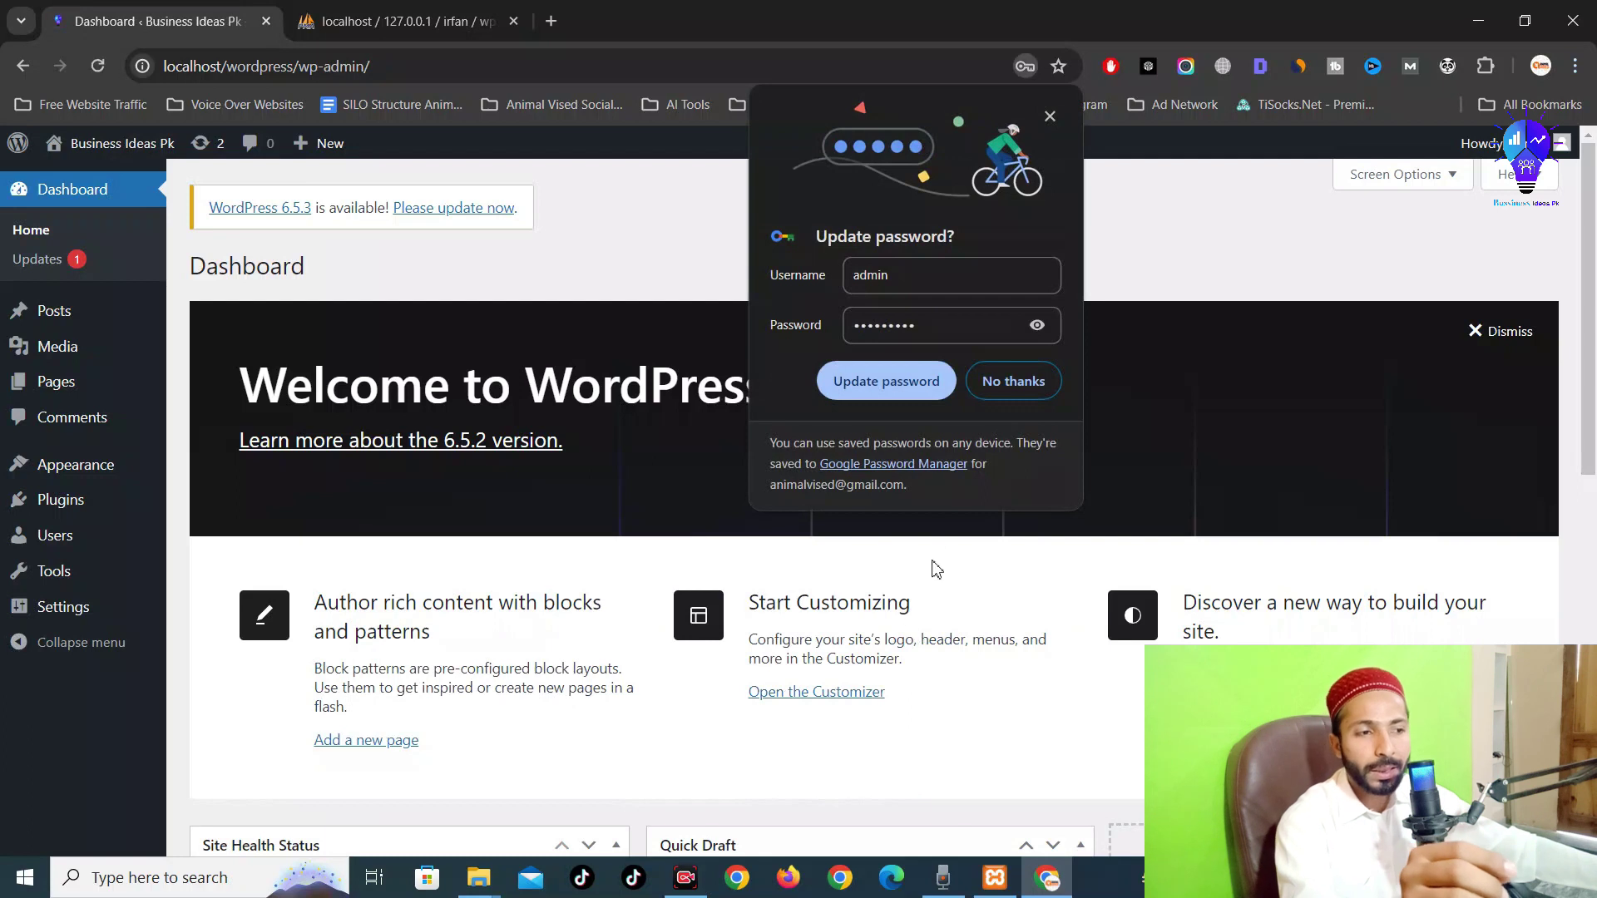
left_click(918, 380)
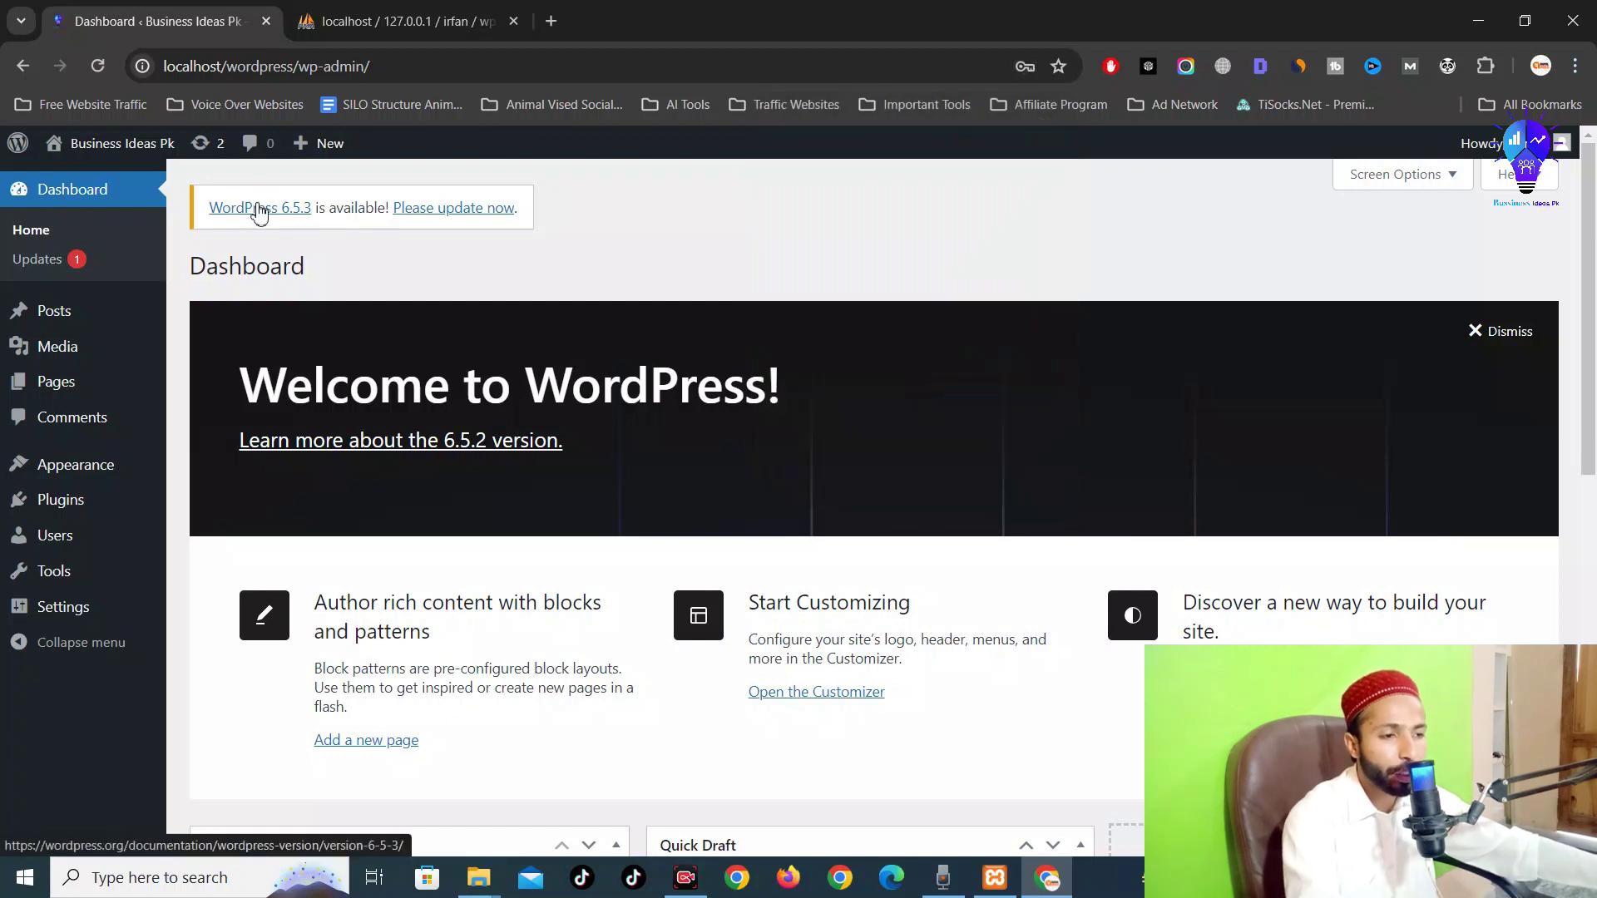
Step: Launch the WordPress update to version 6.5.3 from the dashboard notice
left_click(443, 214)
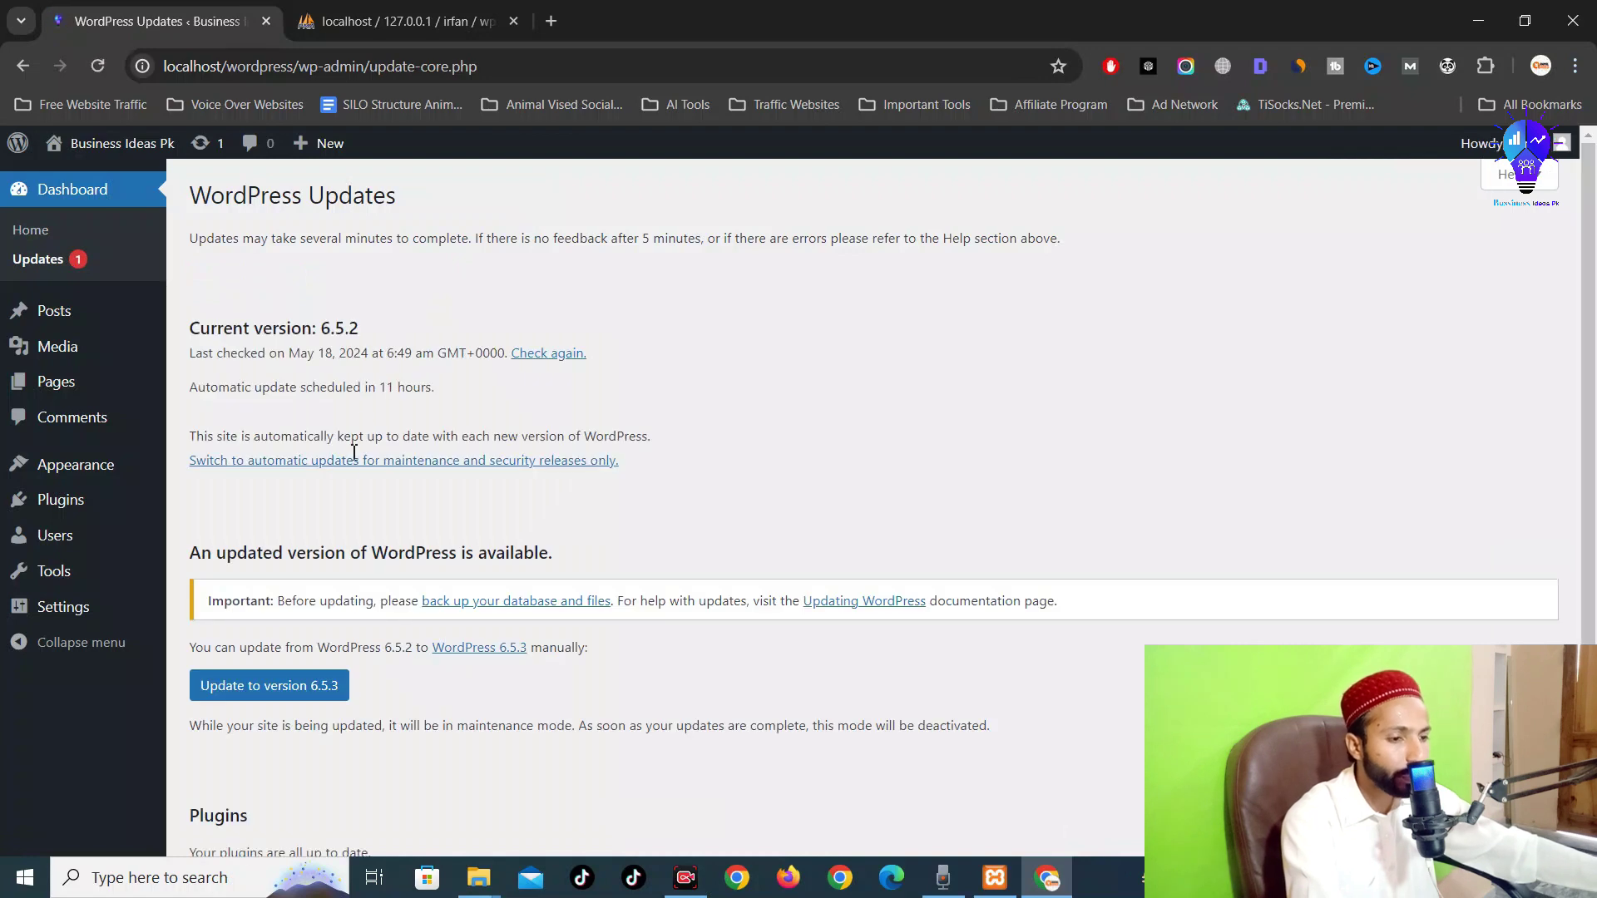
scroll(333, 533, "down", 1)
scroll(321, 593, "down", 1)
left_click(307, 586)
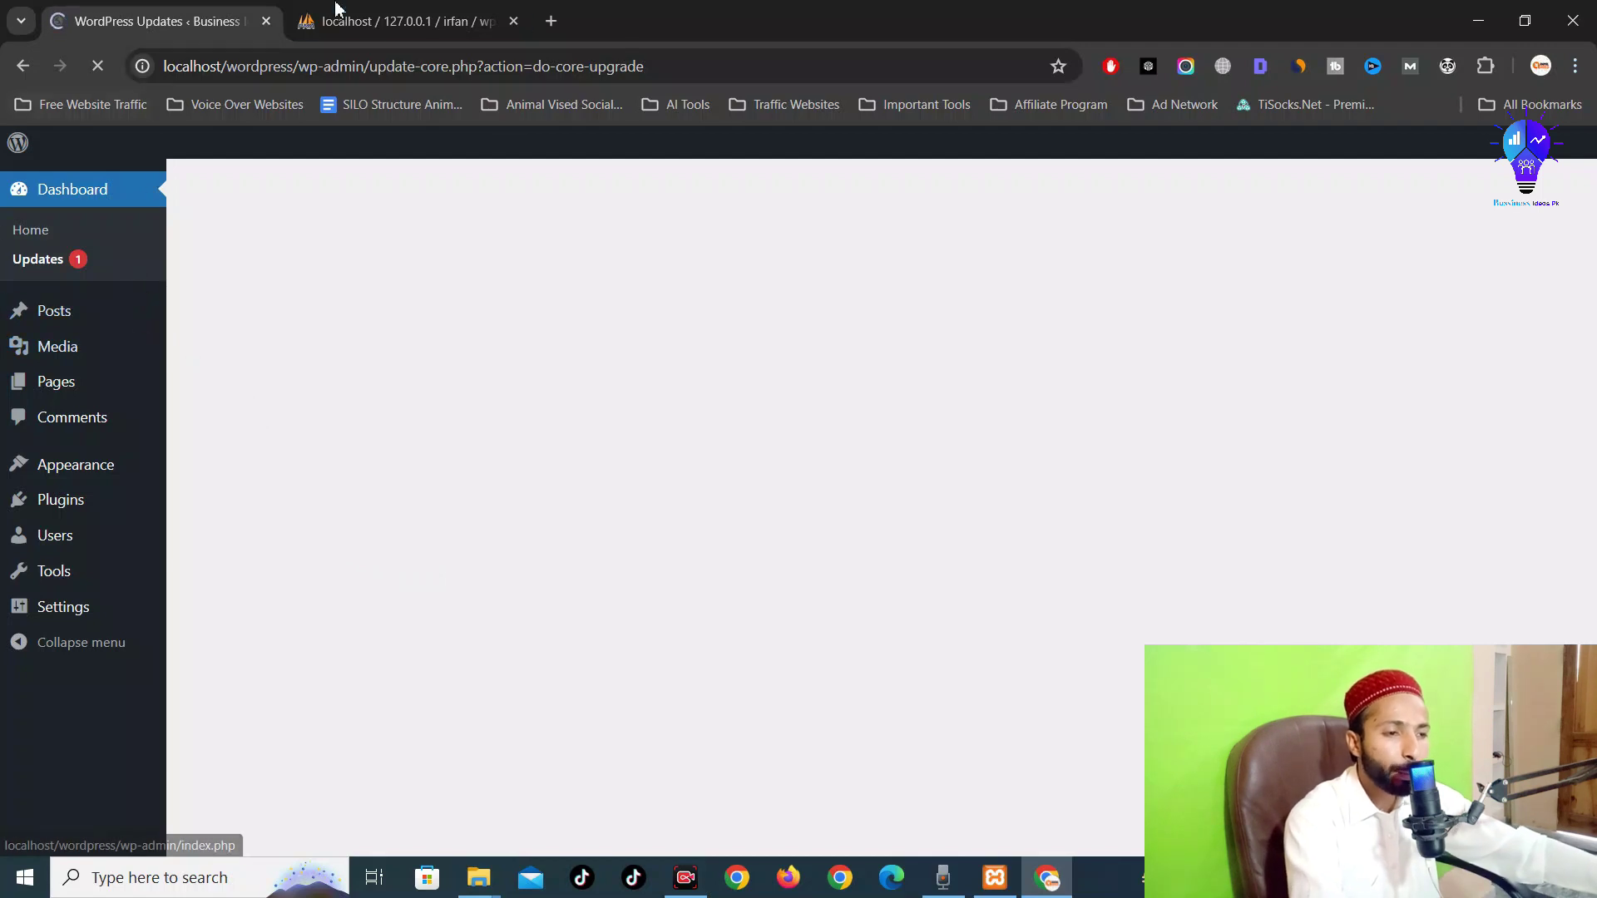
Step: Check the site front end in a new tab, then close it
left_click(309, 66)
left_click_drag(299, 66, 677, 22)
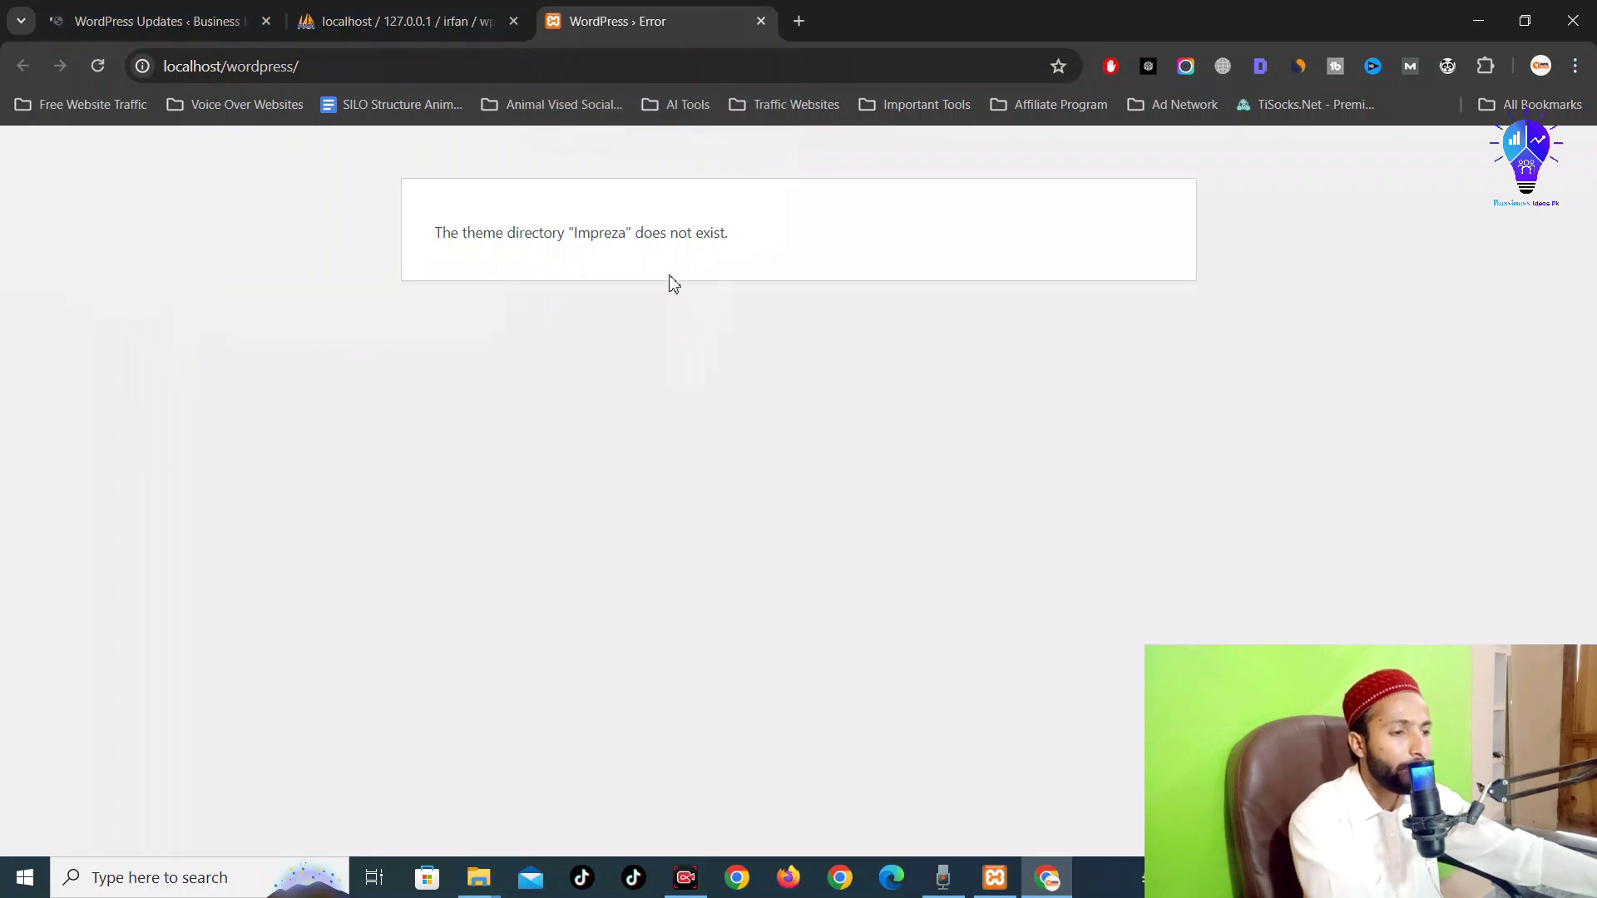
key("ctrl+w")
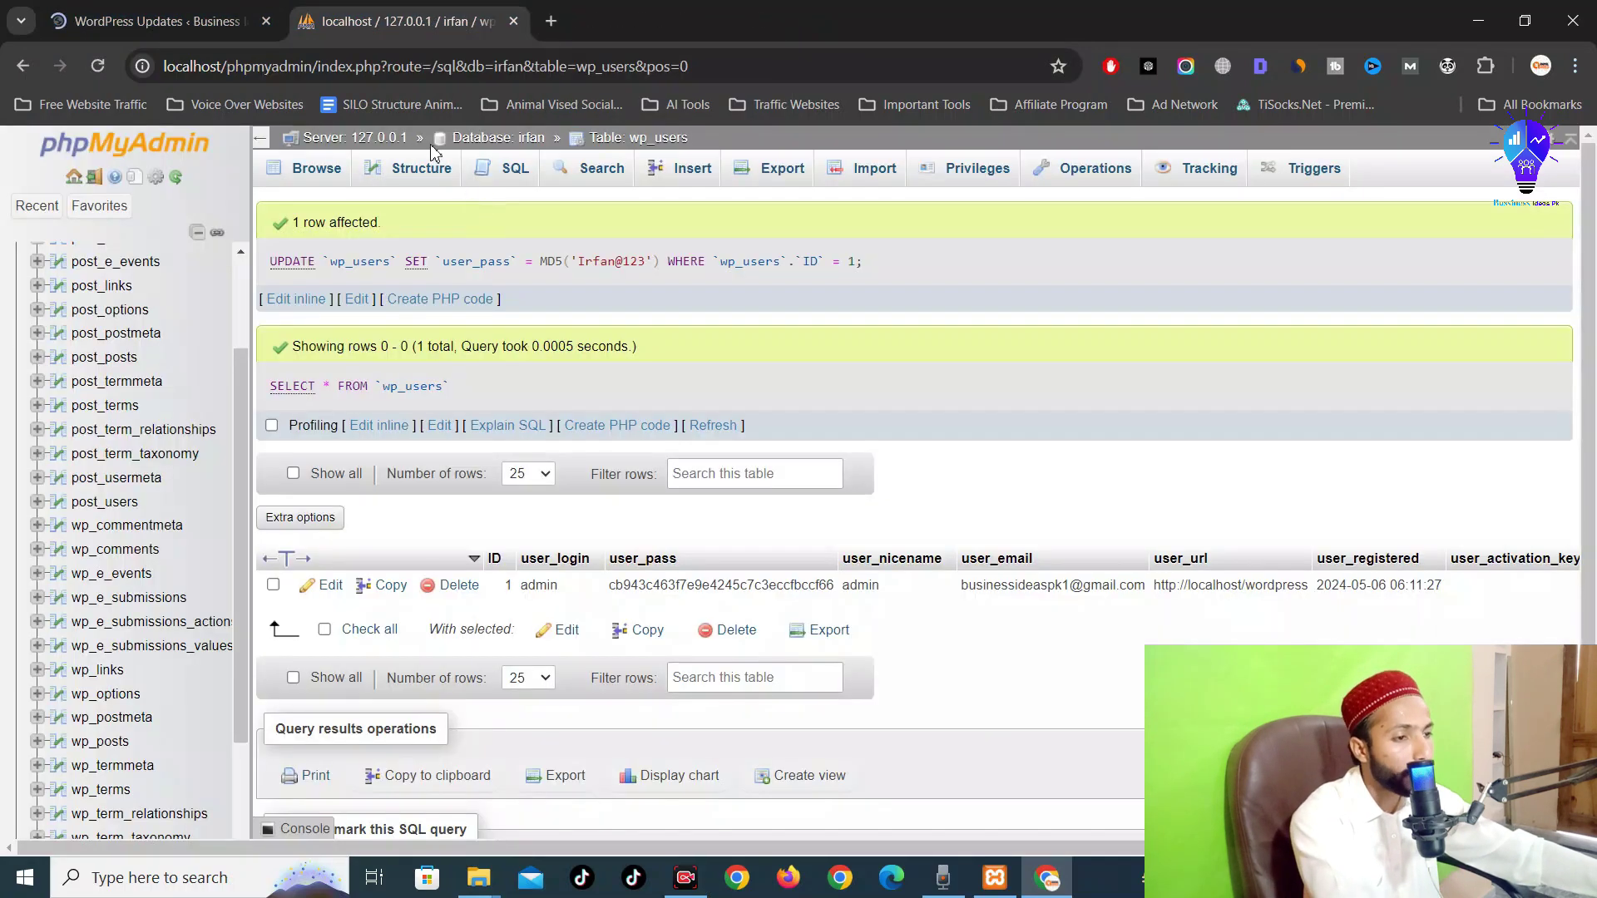
key("ctrl+Tab")
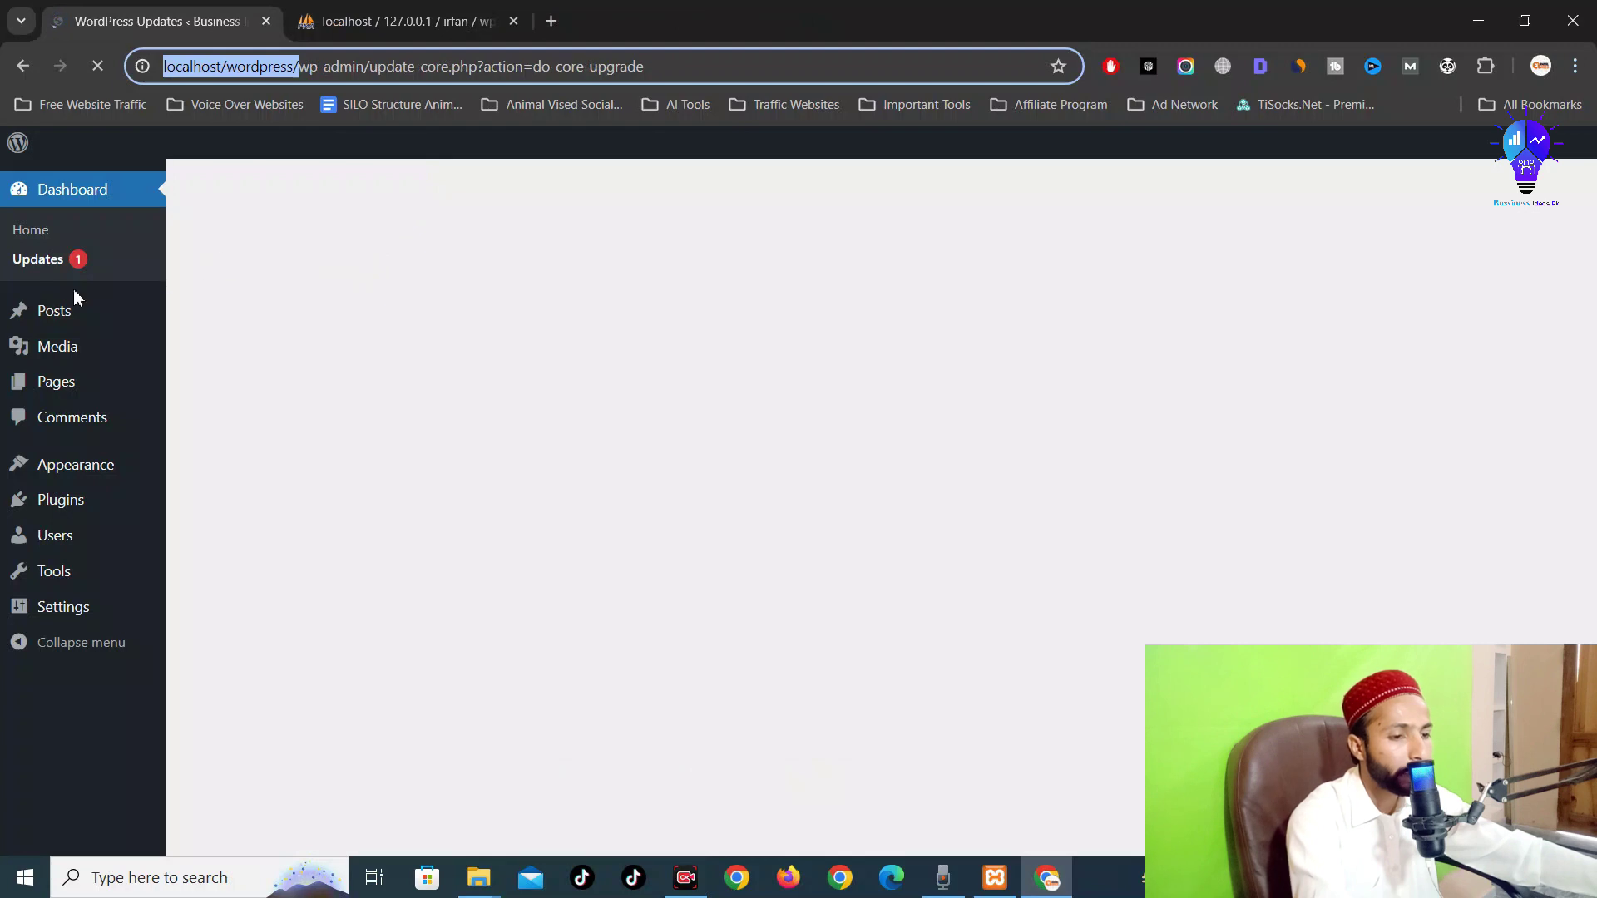
left_click(729, 481)
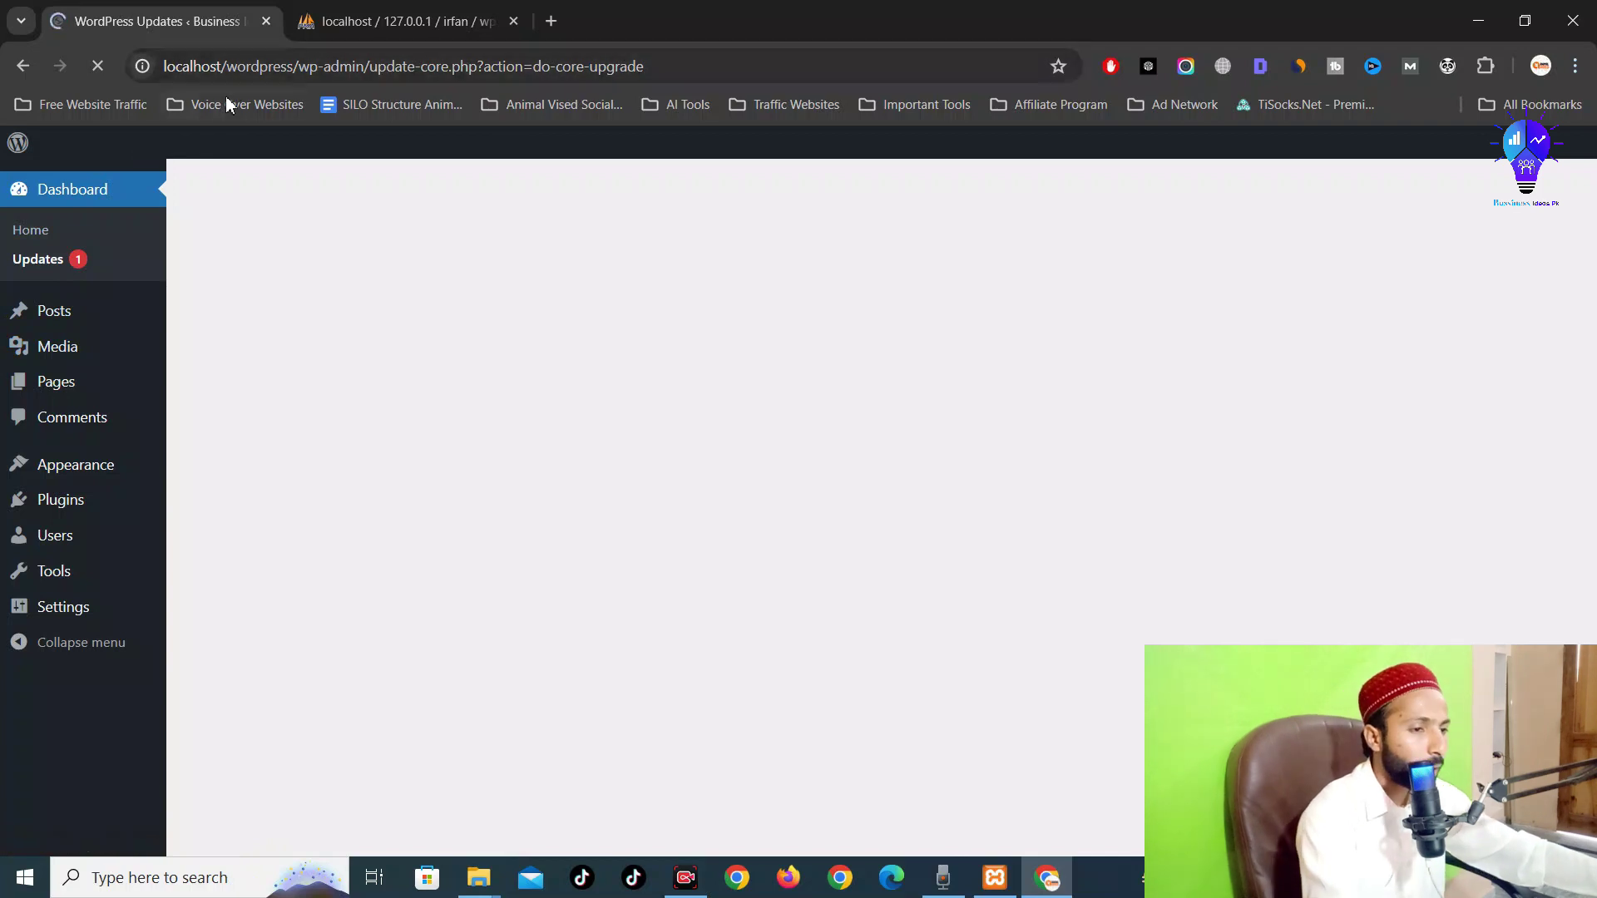
Step: Recheck the phpMyAdmin user table, then open Appearance > Themes in a new tab
left_click(345, 15)
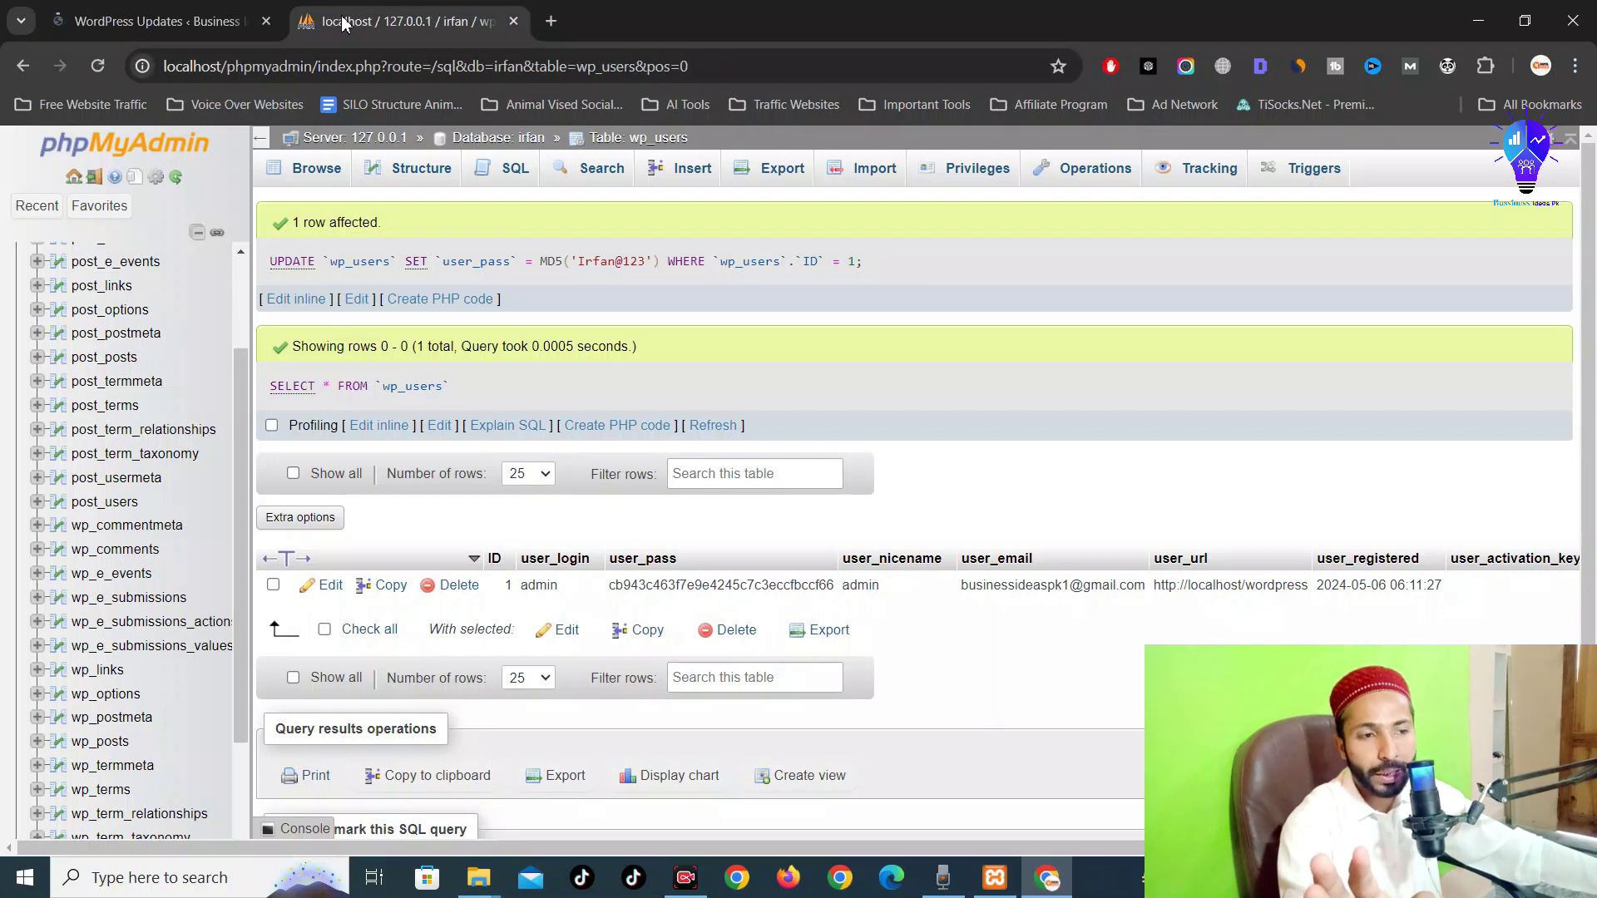
left_click(245, 10)
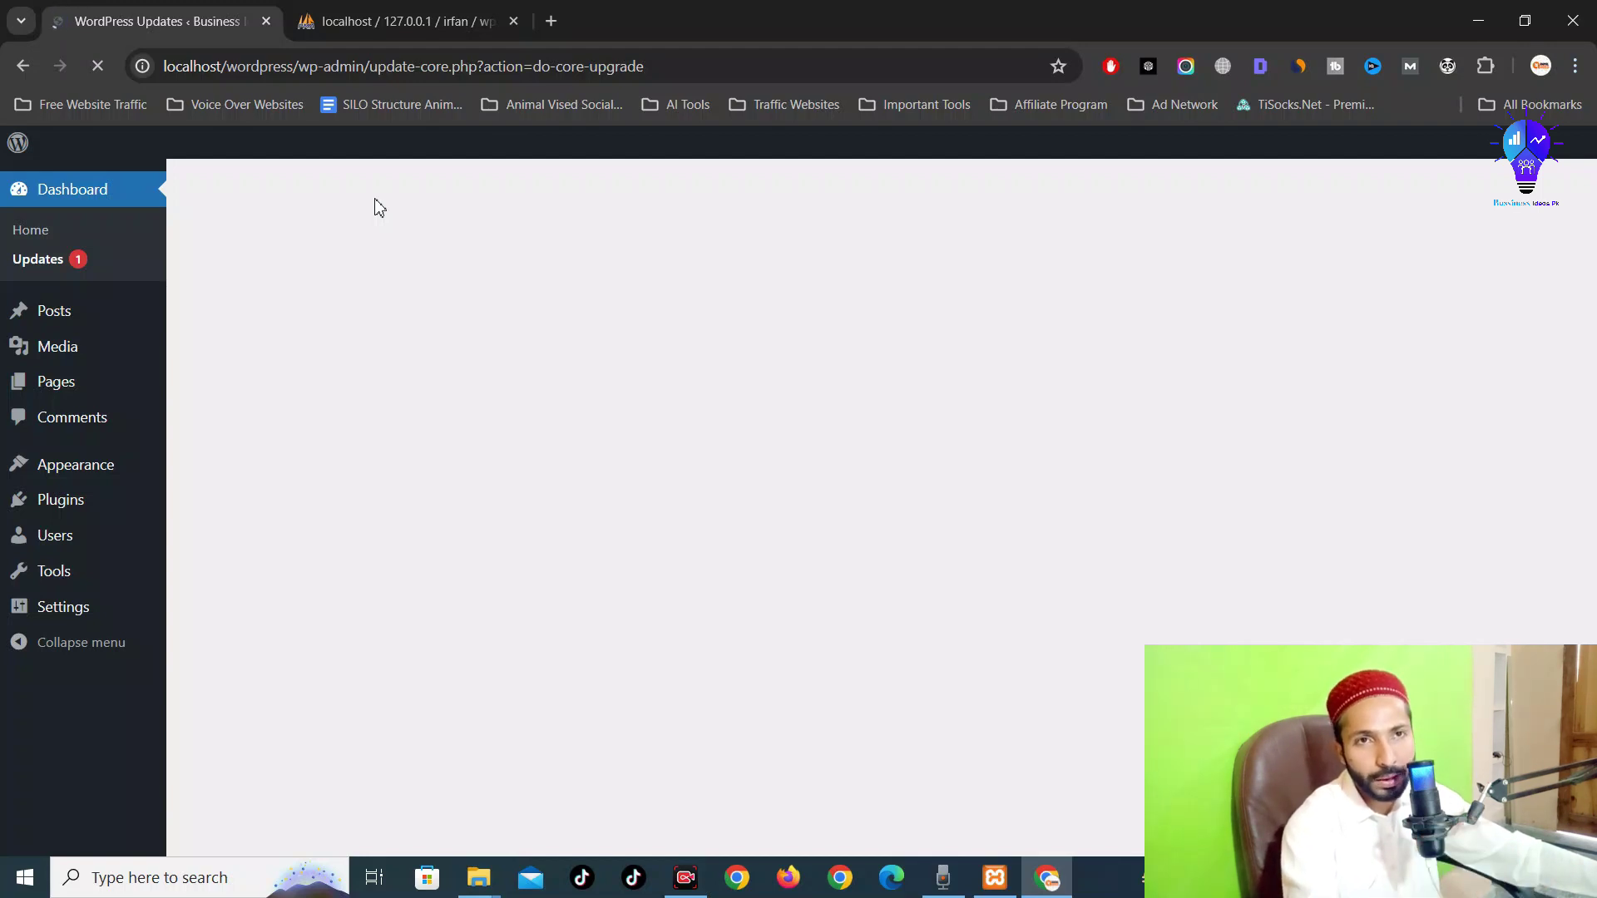
left_click(403, 22)
scroll(392, 499, "down", 2)
scroll(392, 499, "up", 2)
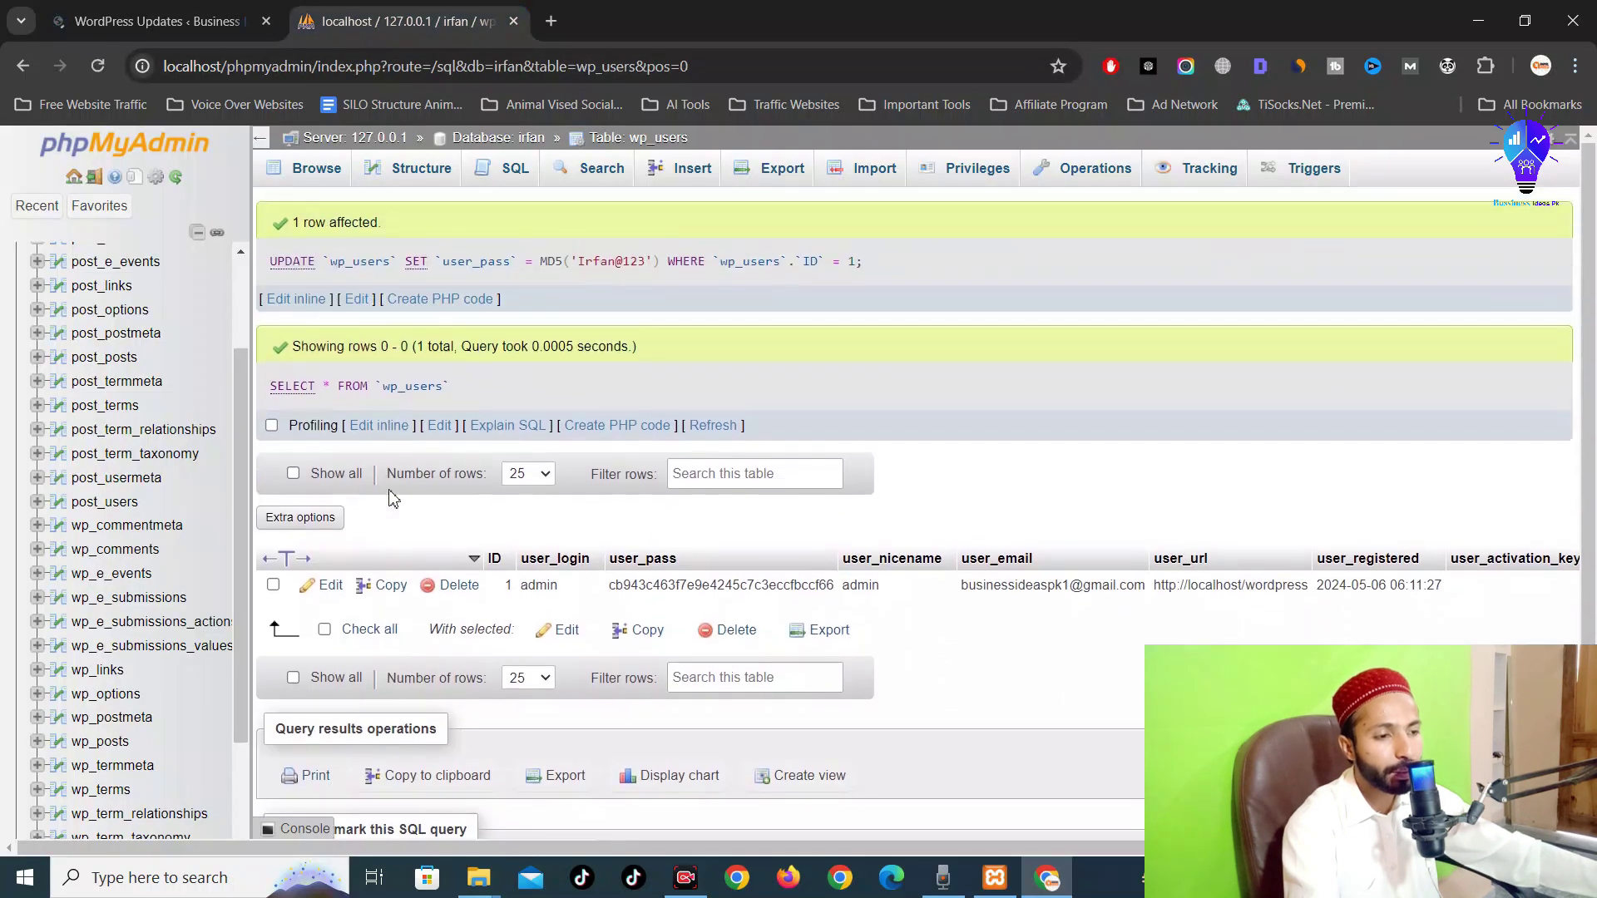
left_click(158, 22)
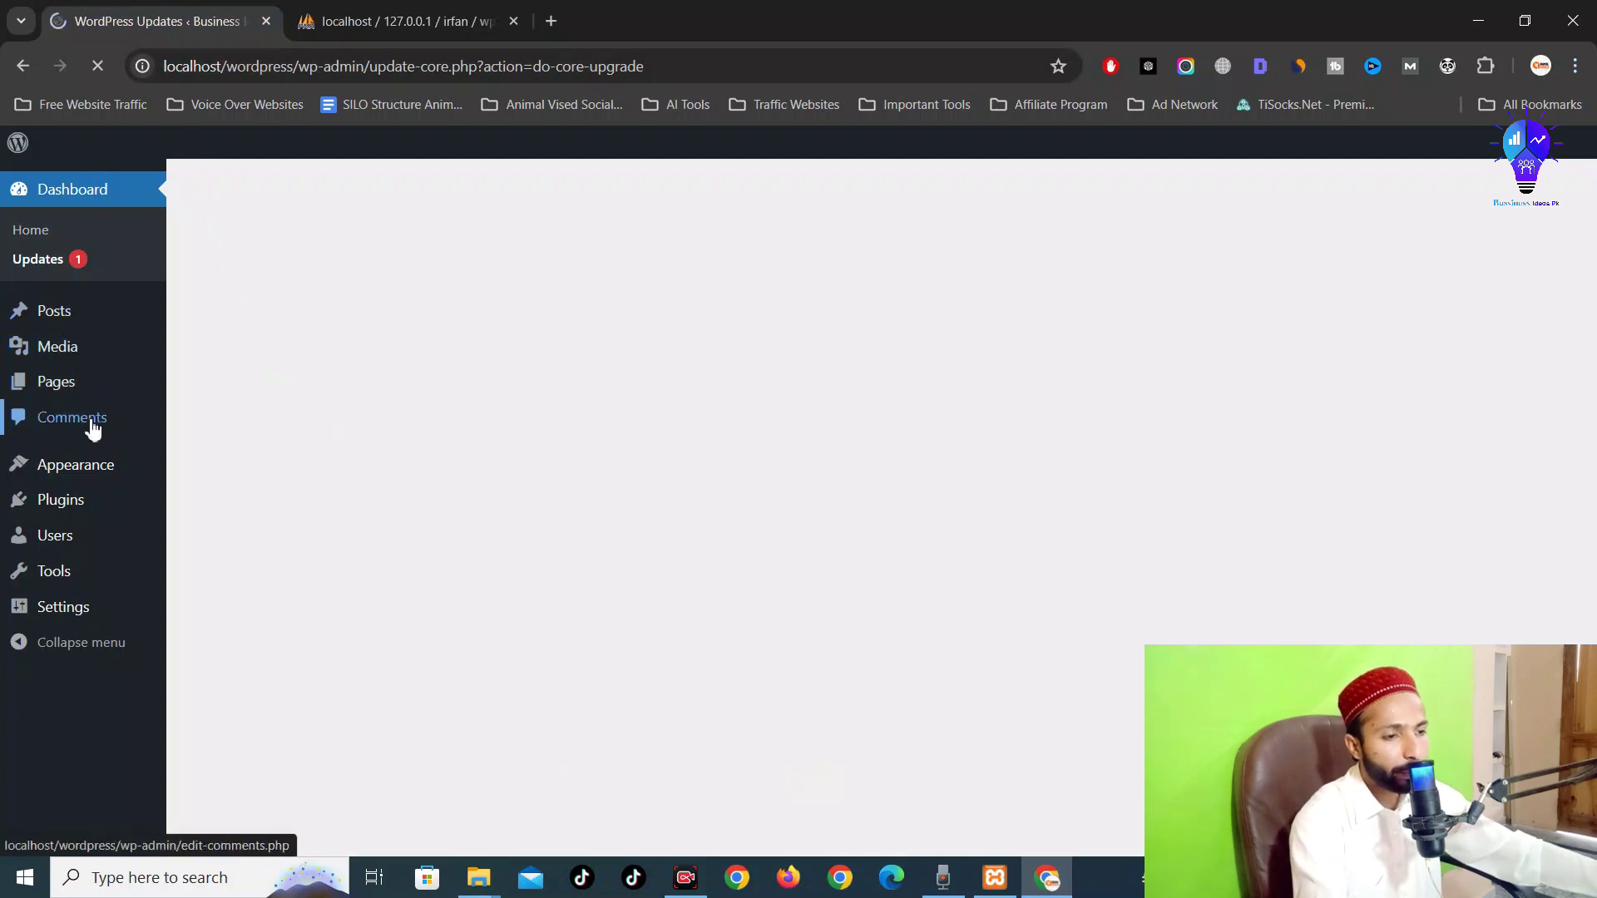
middle_click(92, 478)
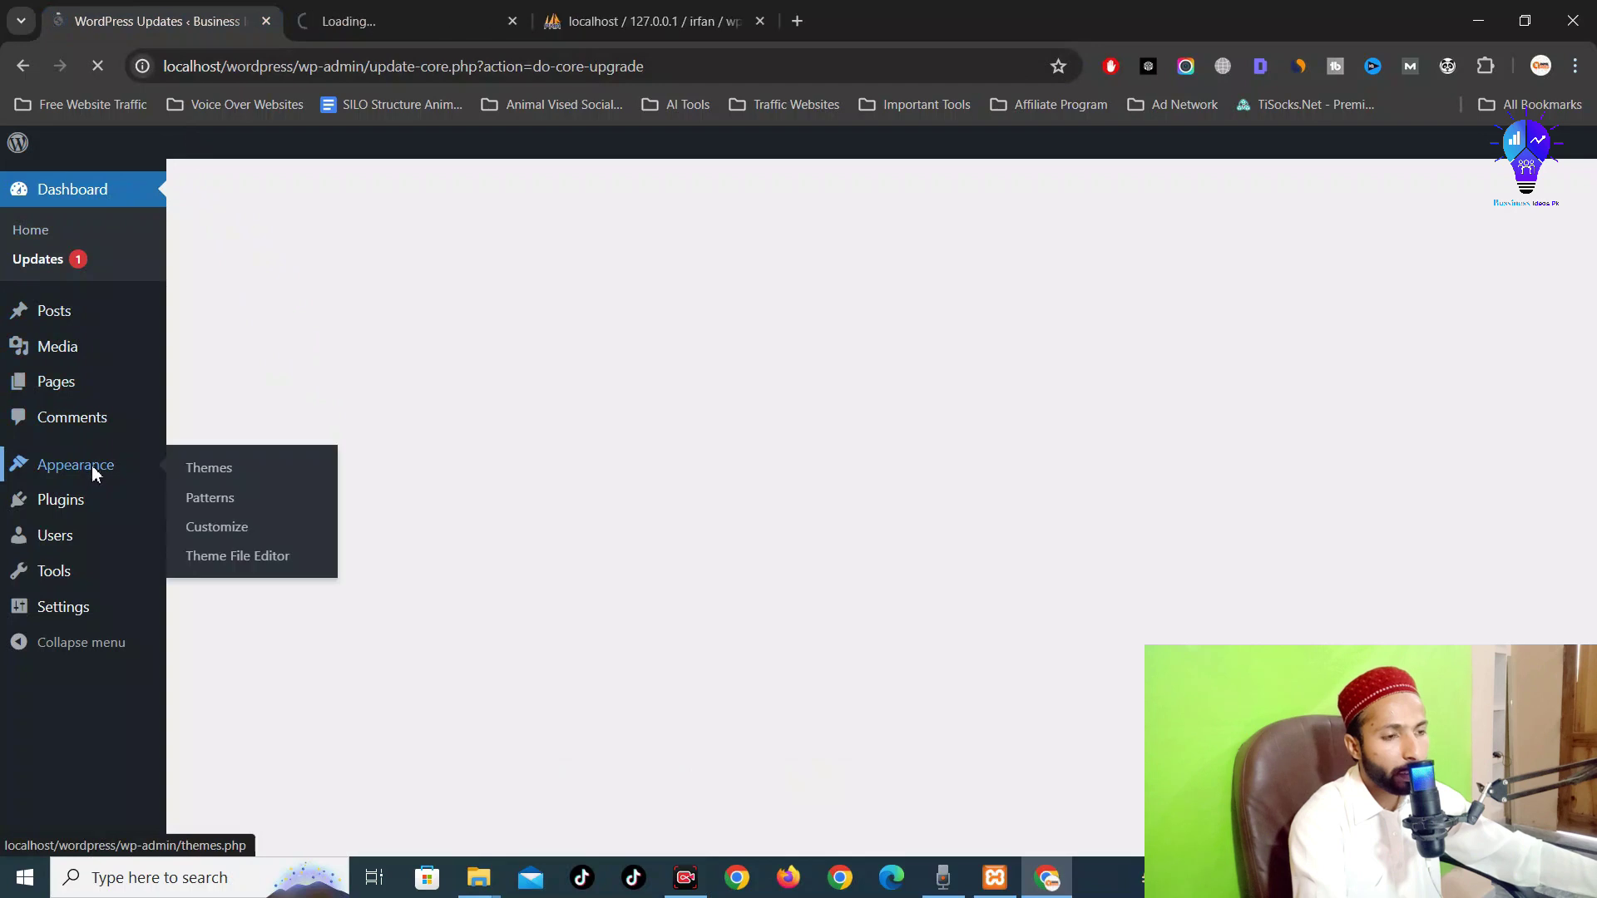
Step: Review the installed themes with the broken Impreza warning and go to Add New Theme
left_click(434, 9)
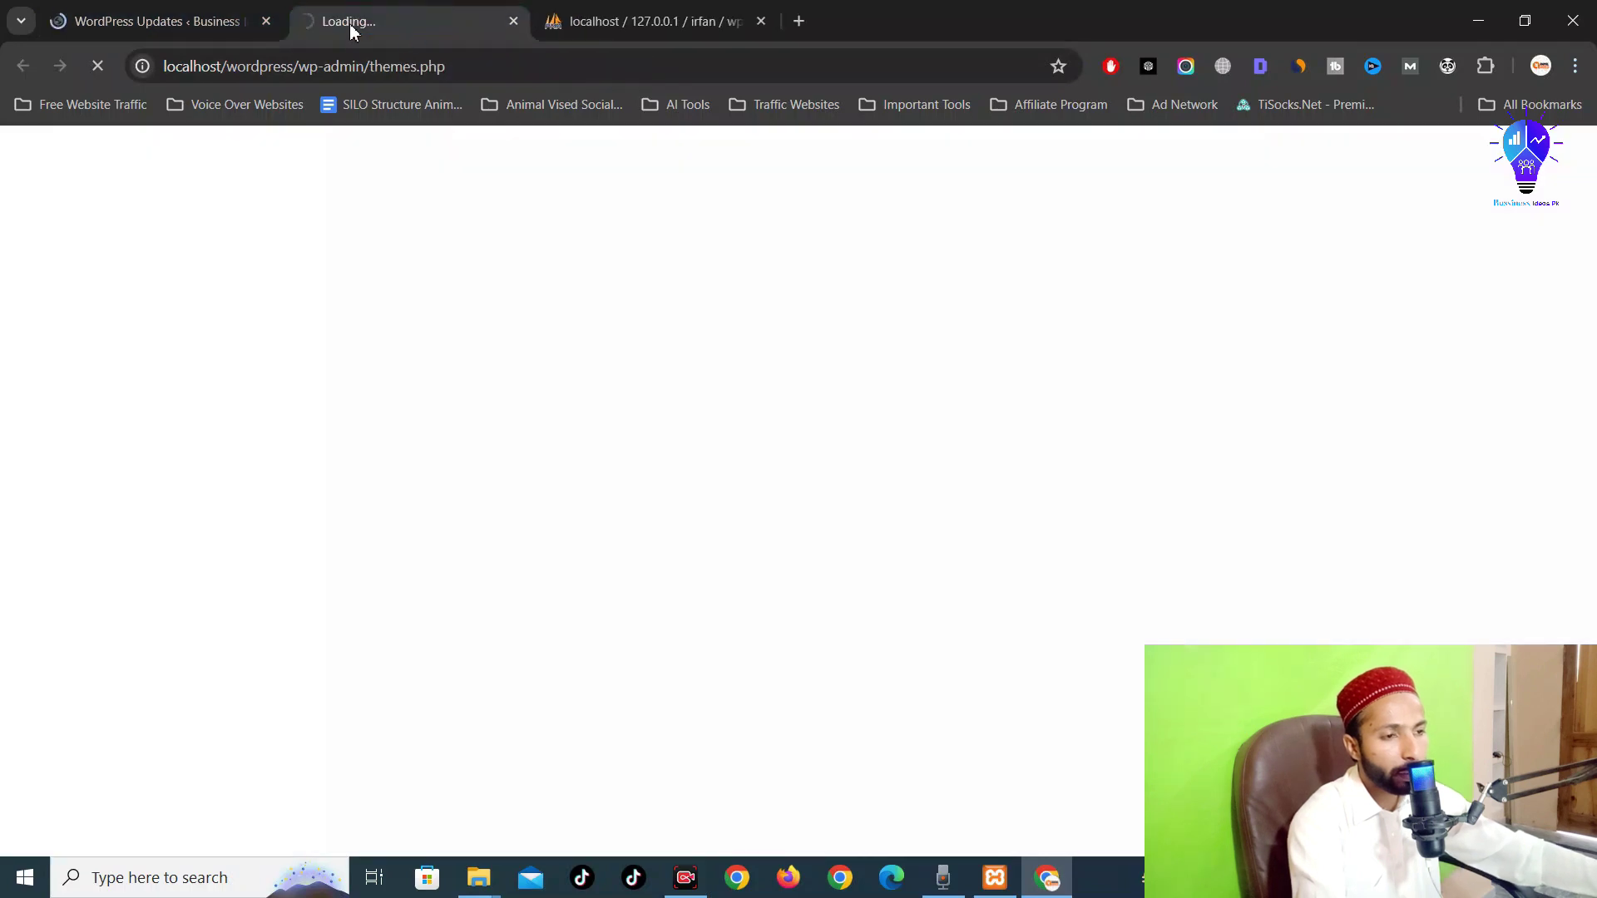
left_click(185, 8)
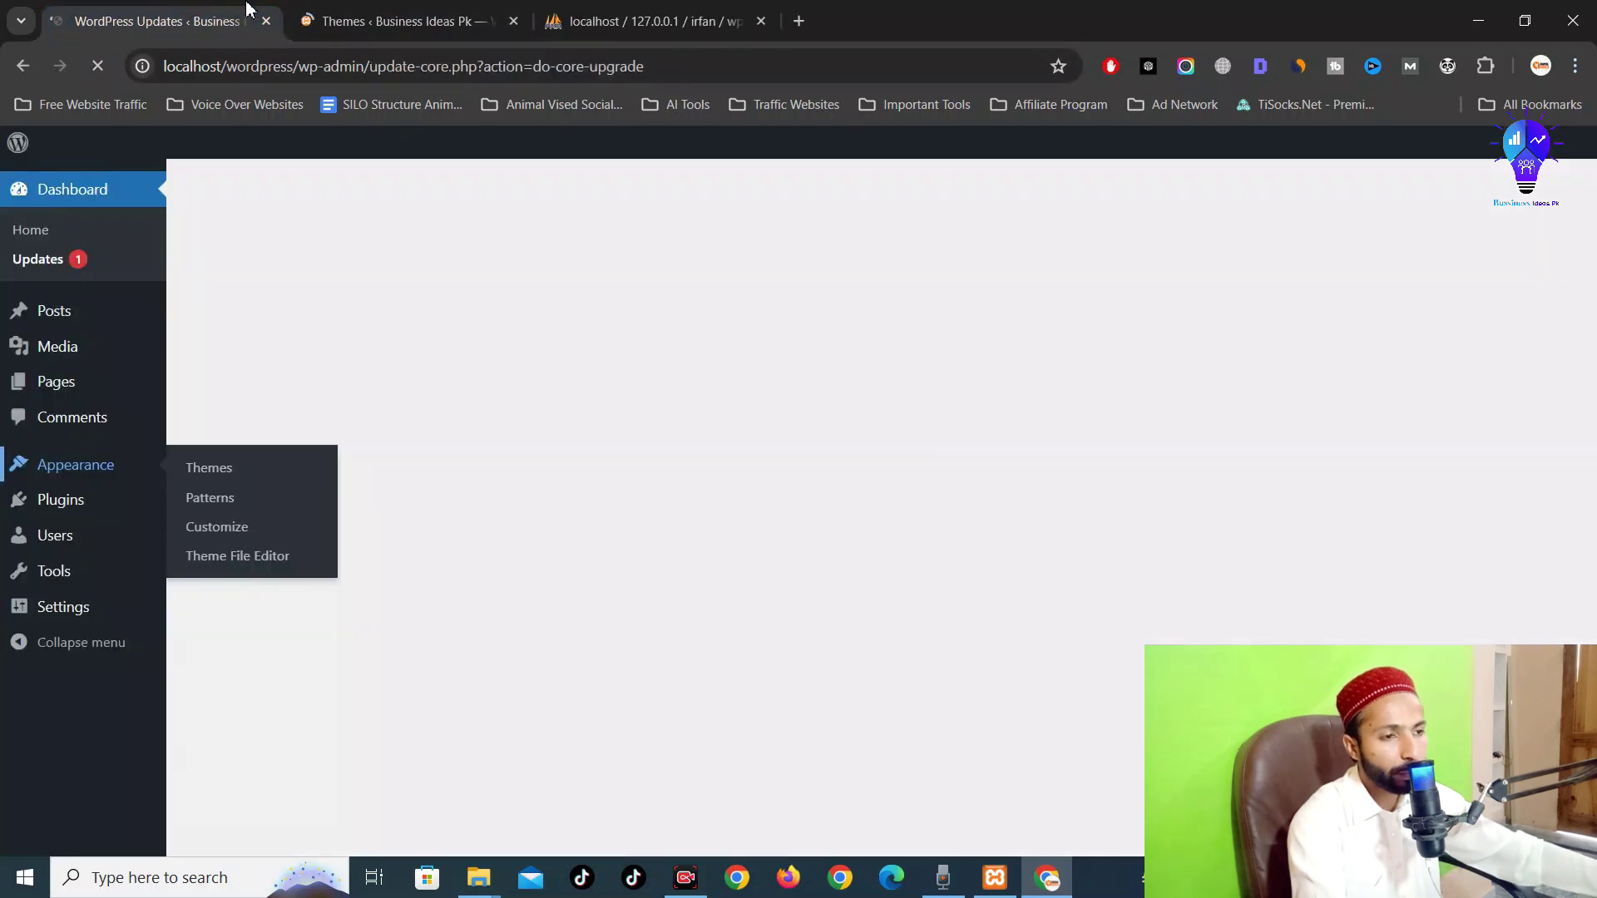
left_click(408, 10)
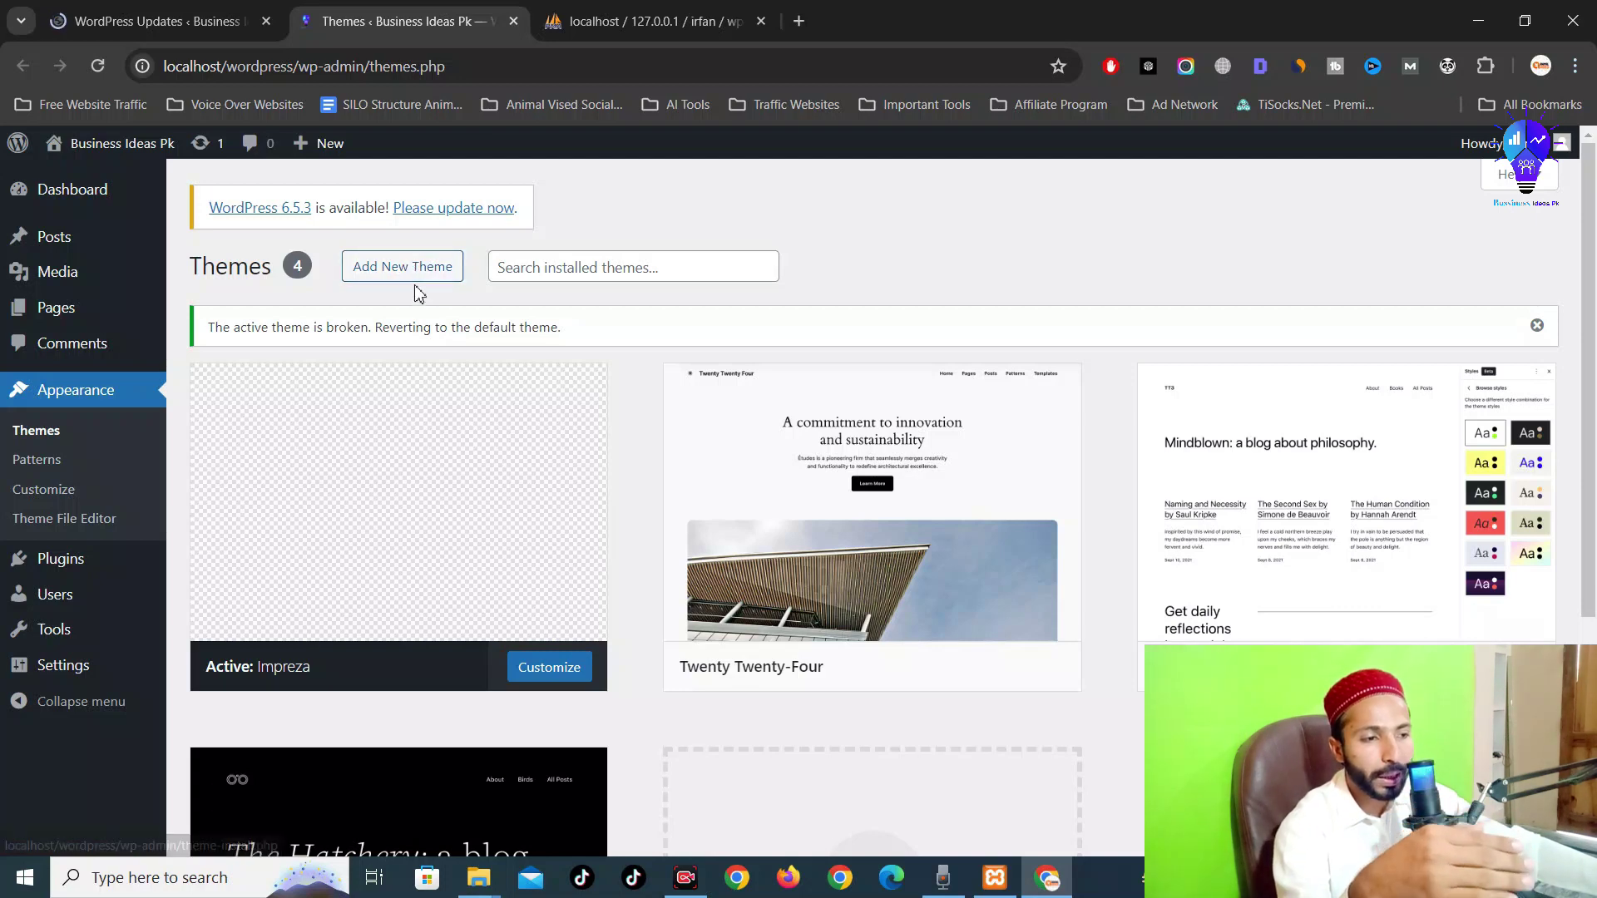
left_click(414, 275)
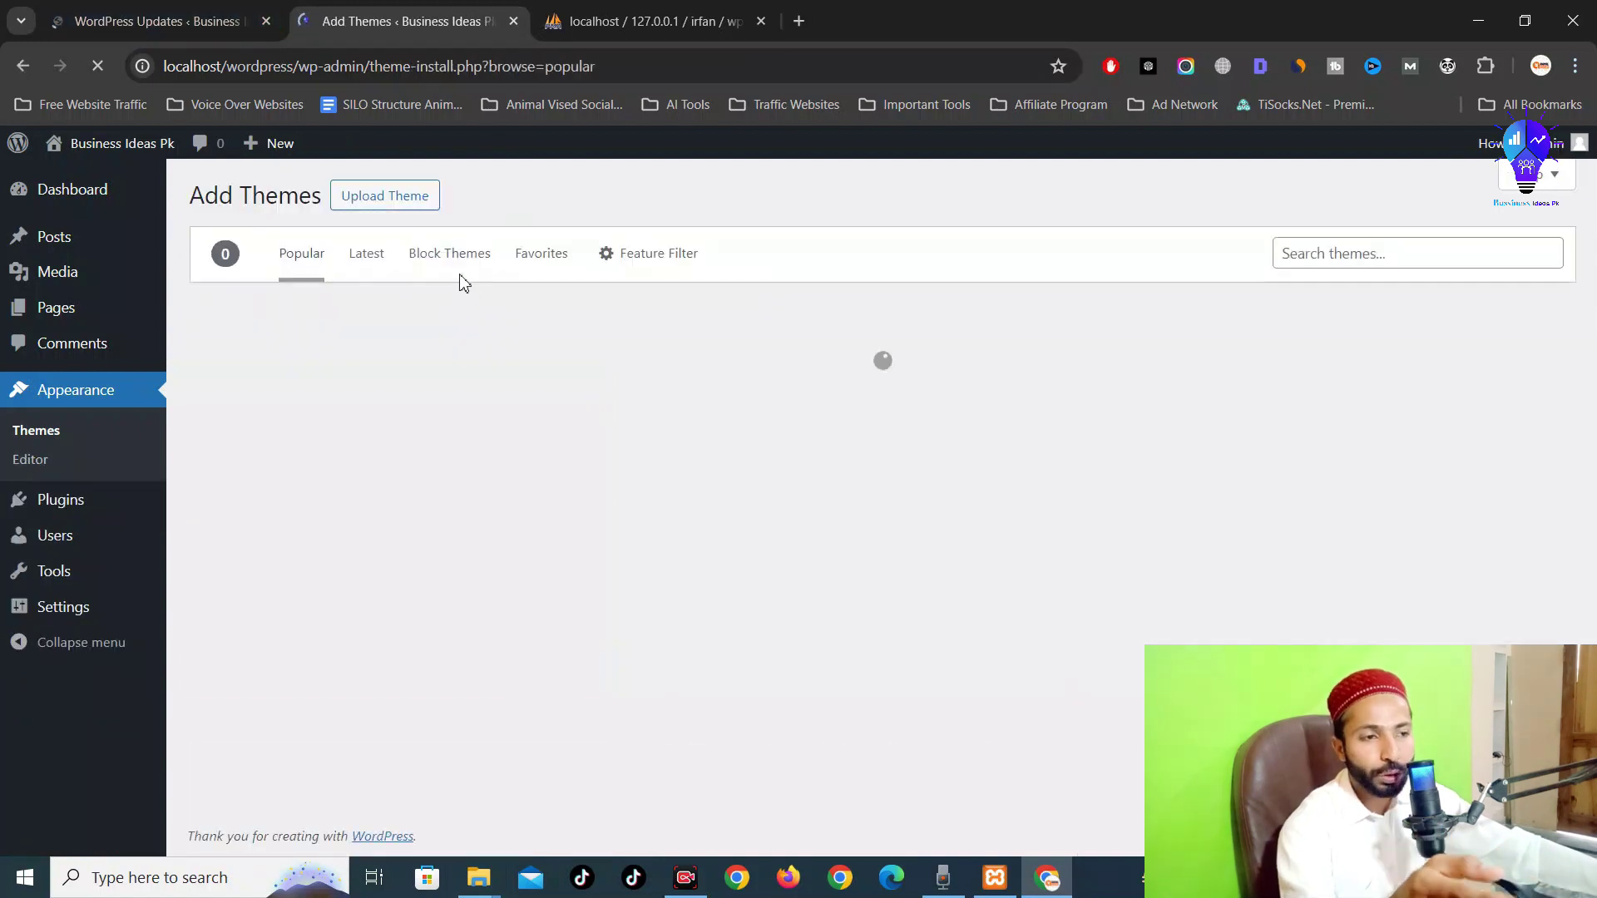
Step: Install and activate the Hello Elementor theme, then scroll through the Themes page
left_click(181, 18)
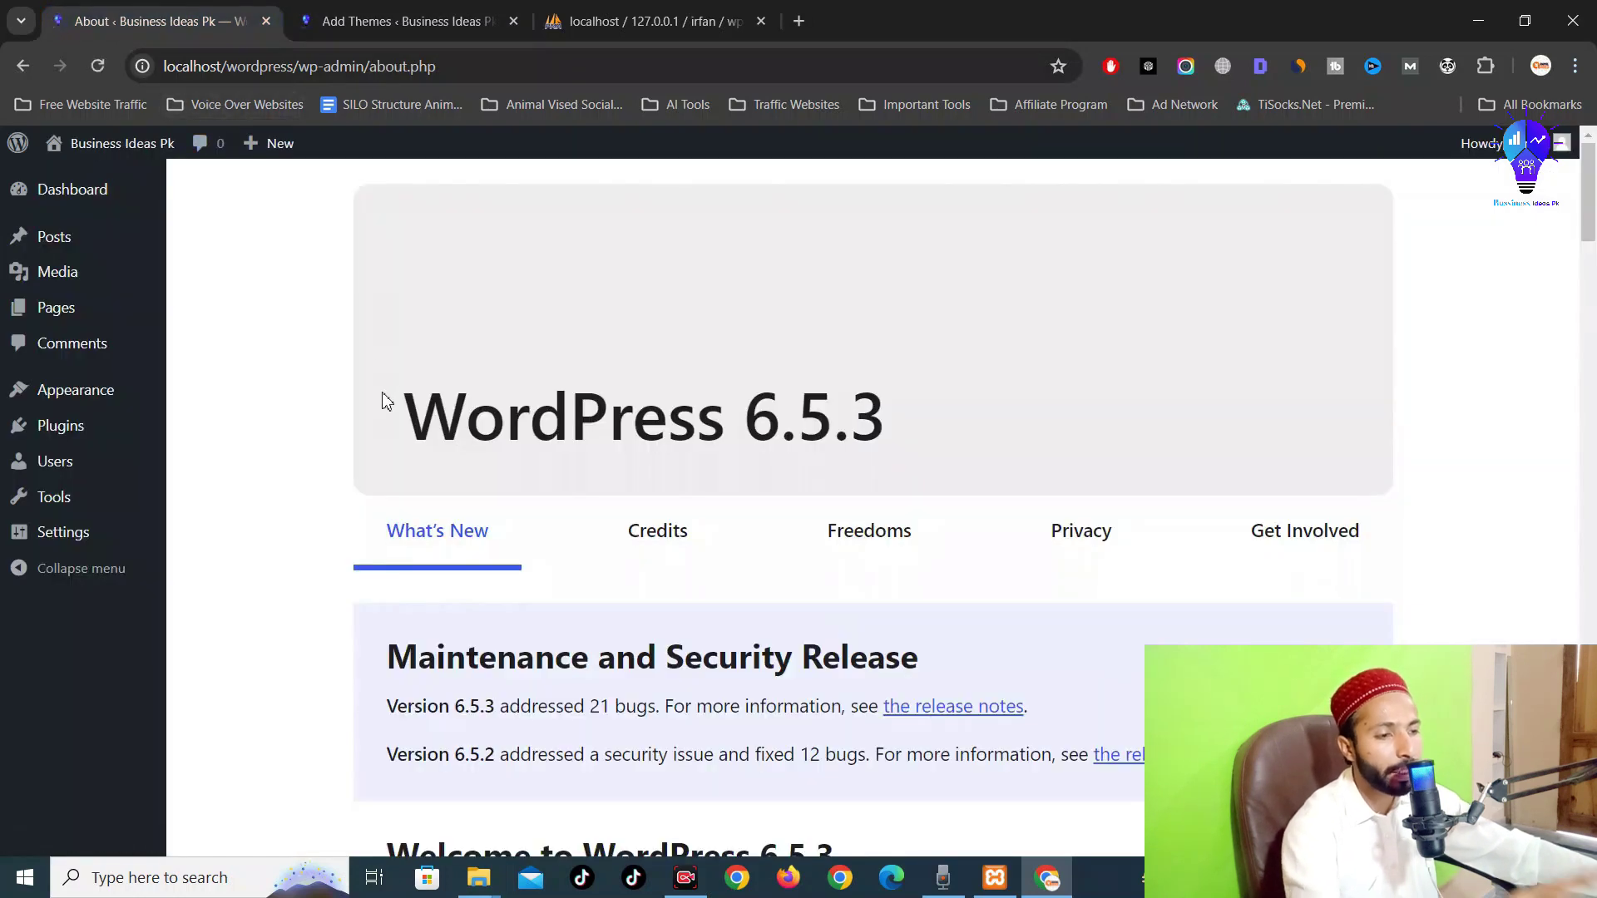
left_click(398, 21)
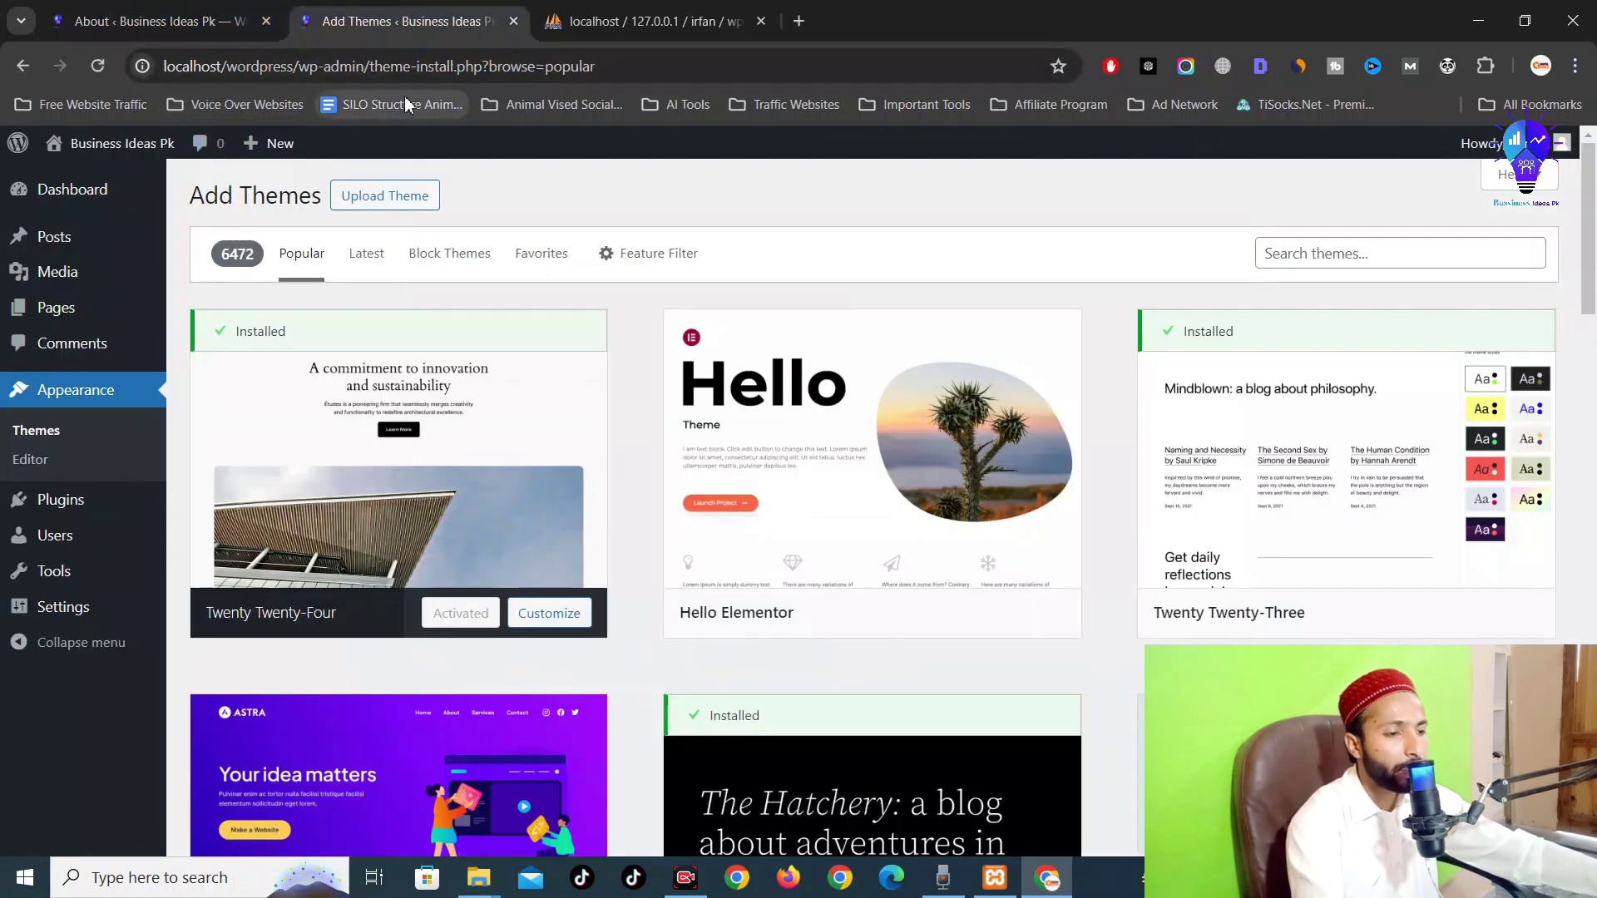
mouse_move(806, 490)
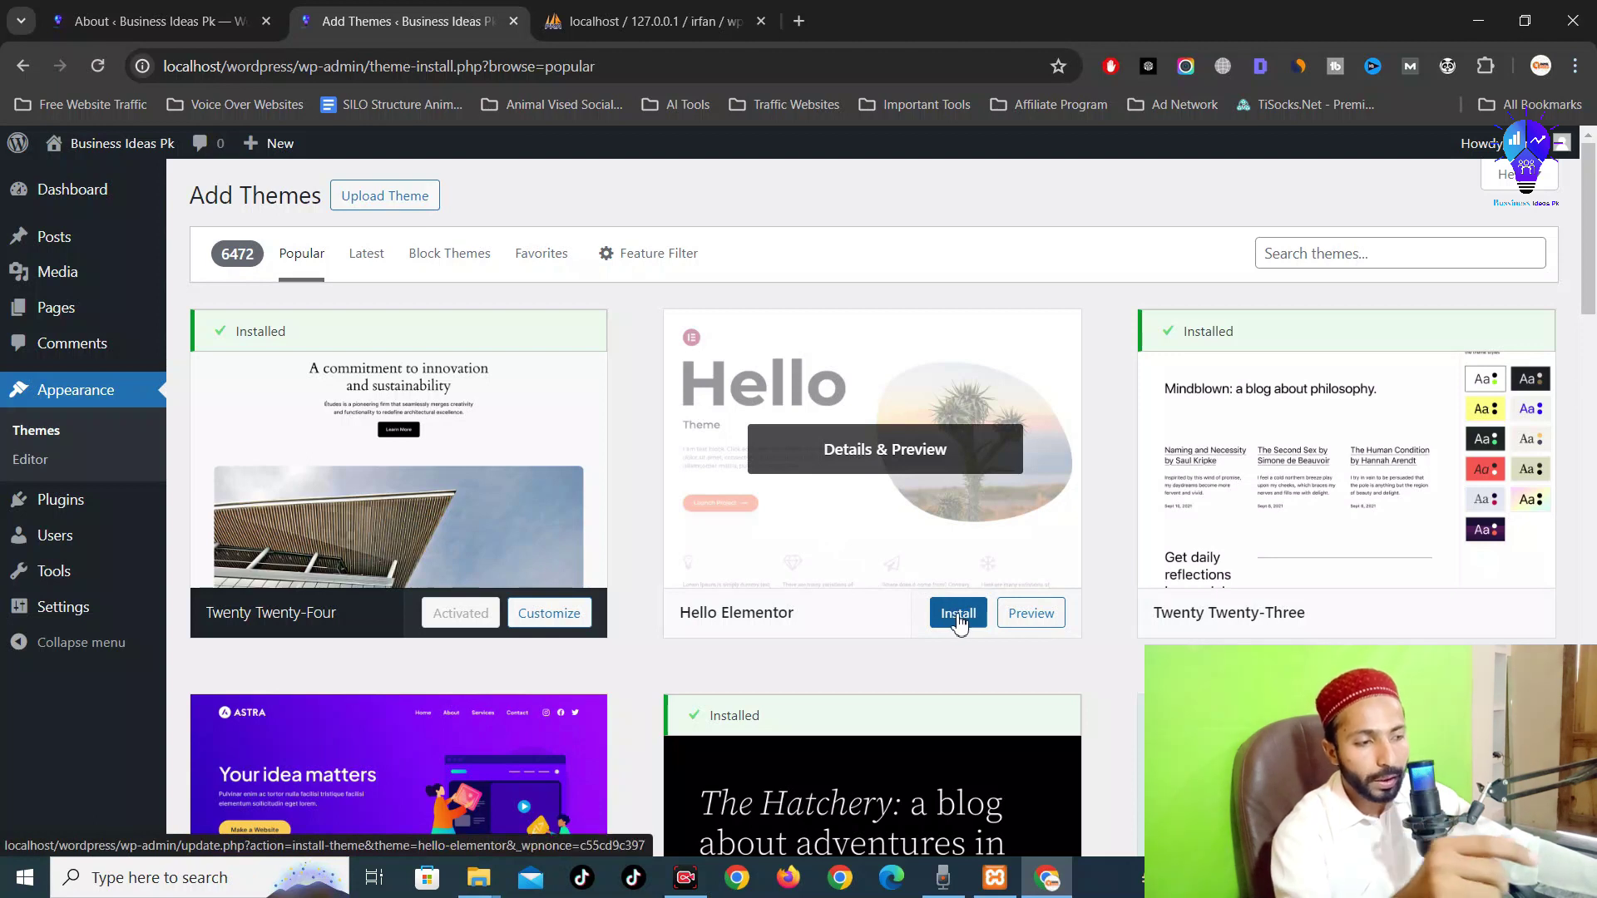
left_click(958, 616)
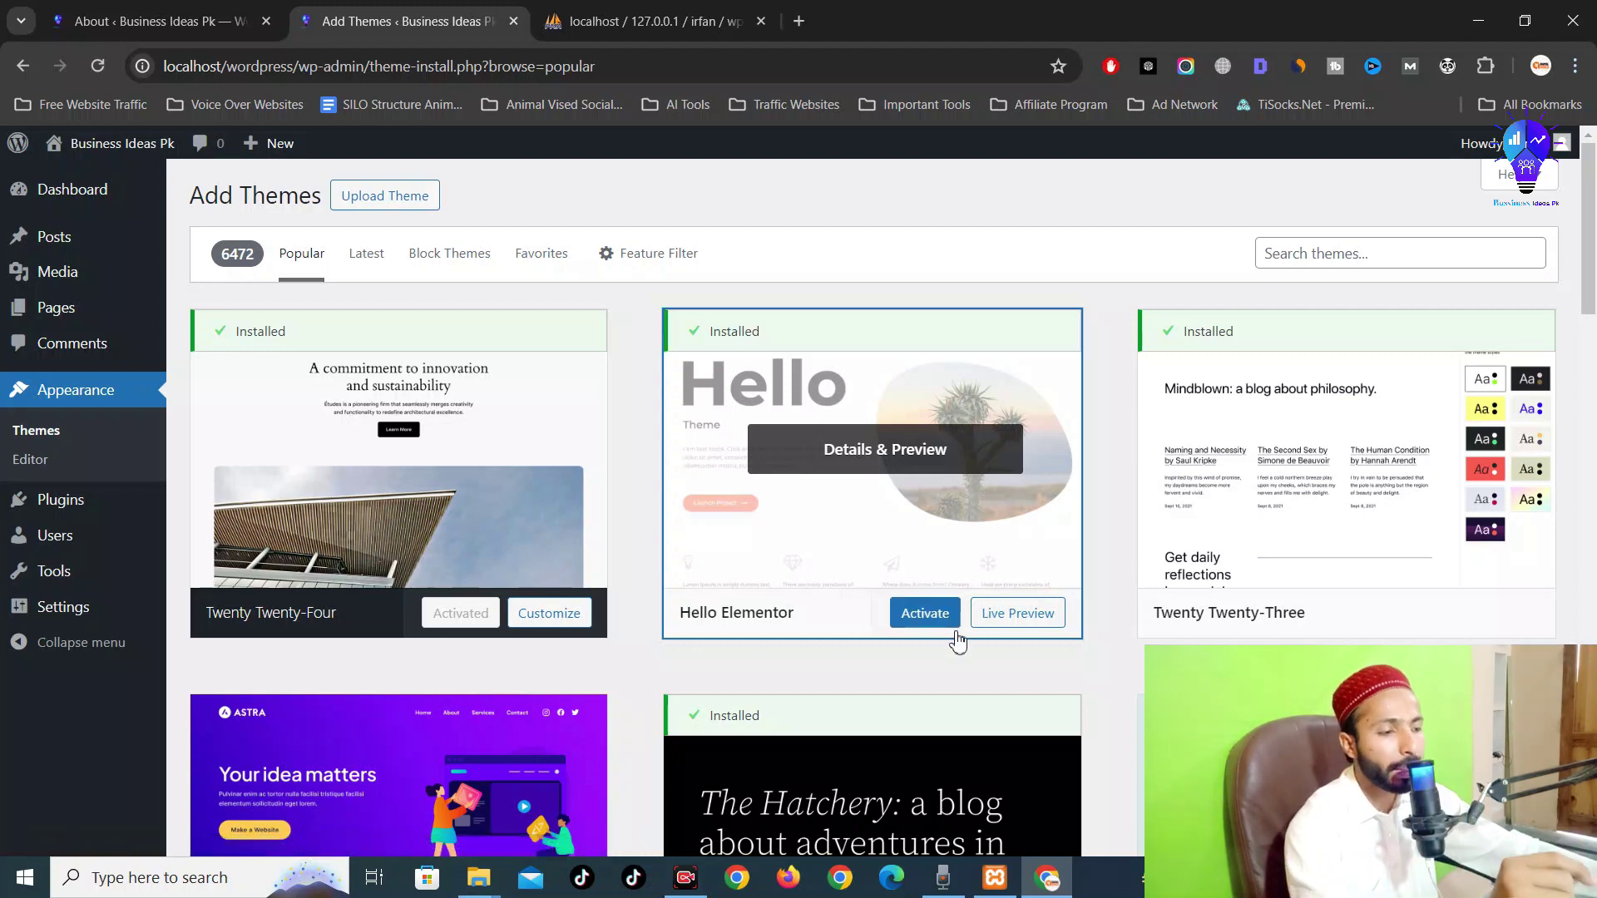
left_click(931, 623)
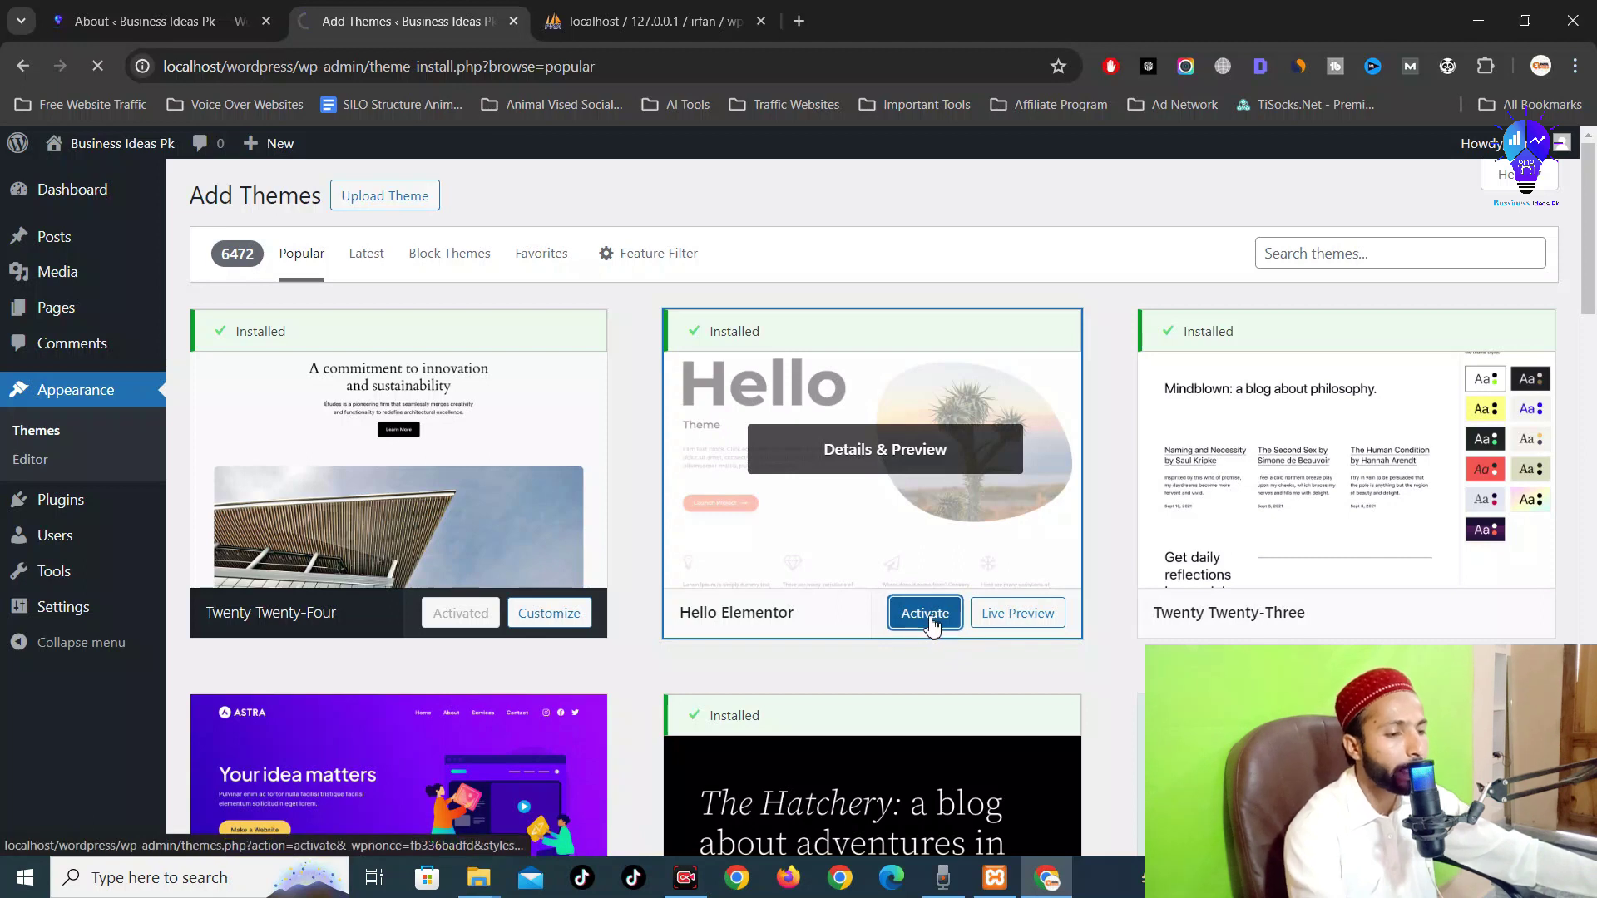
scroll(626, 520, "down", 3)
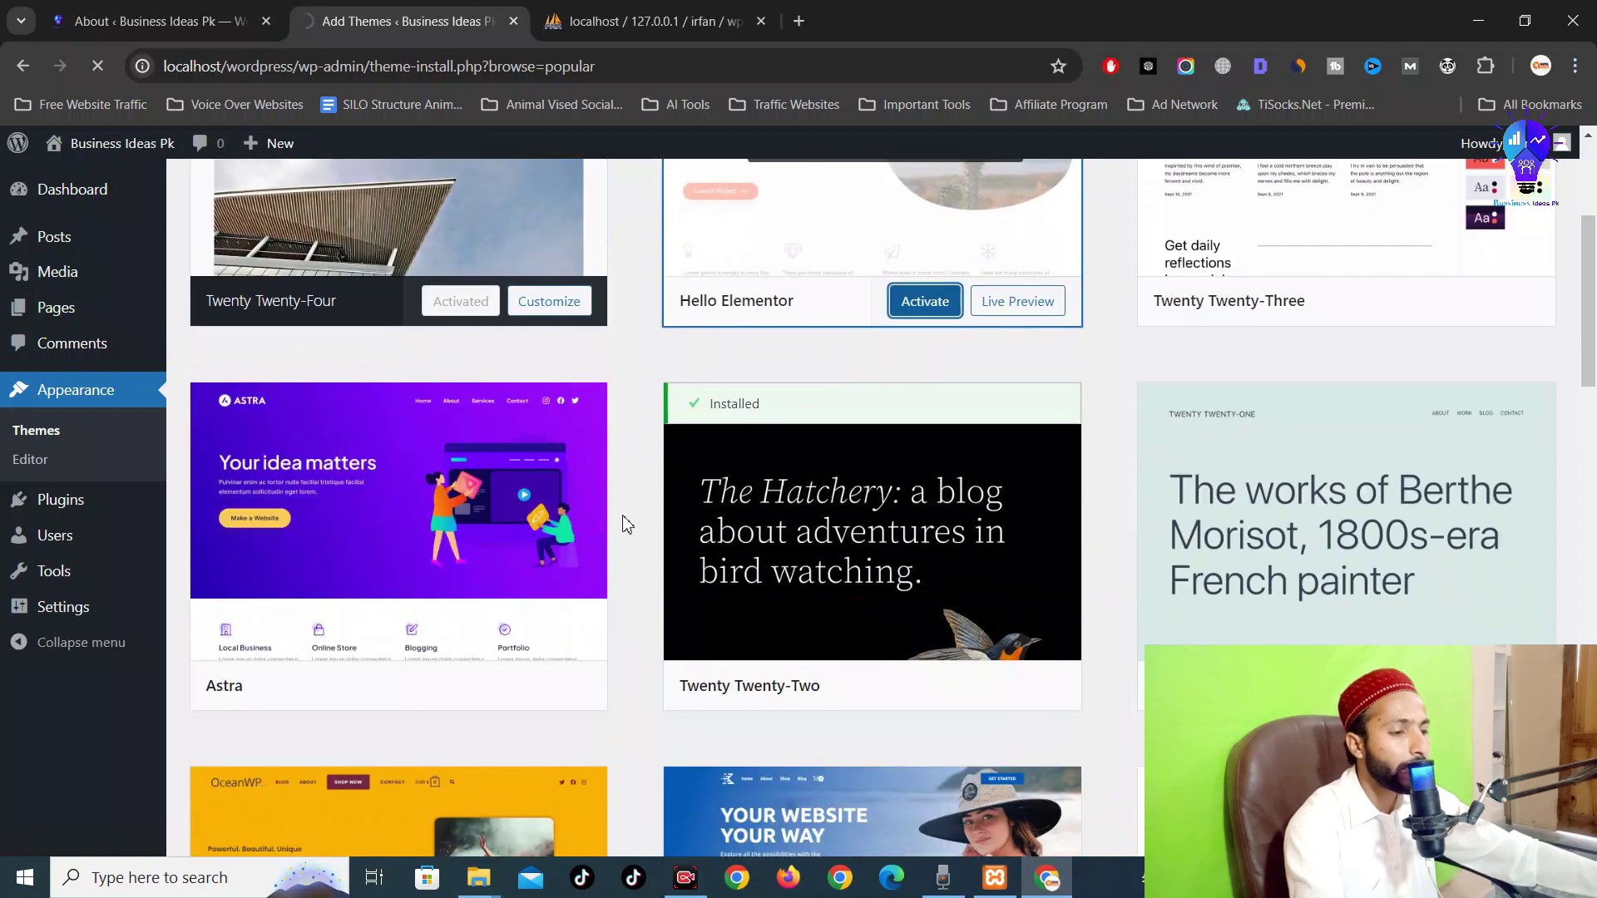
scroll(625, 522, "down", 5)
scroll(665, 570, "down", 2)
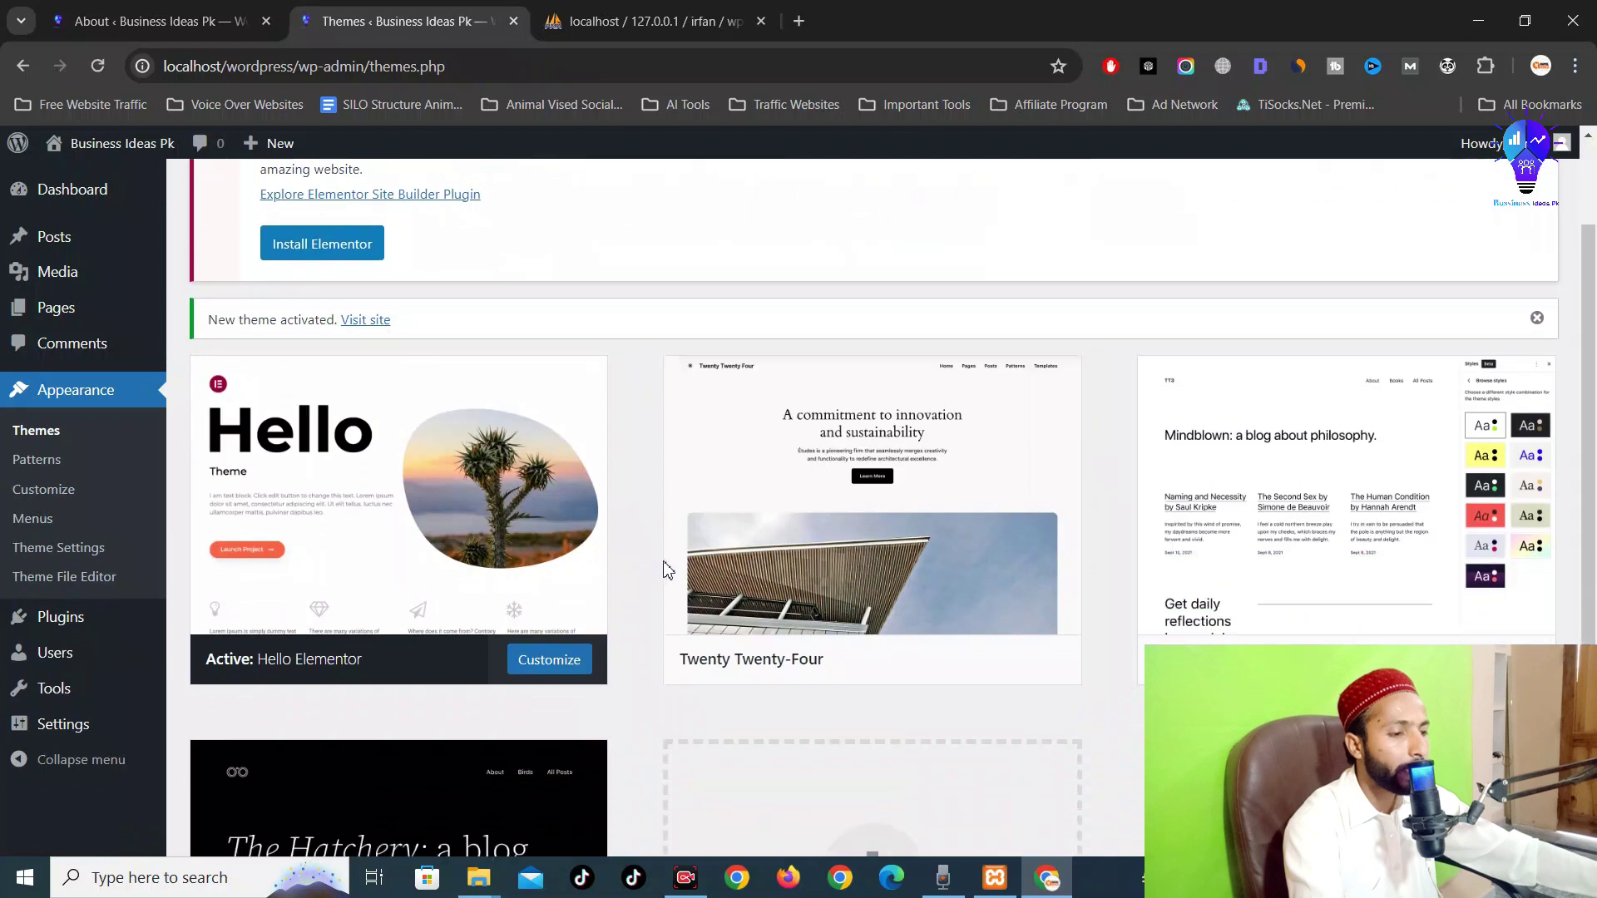
scroll(667, 571, "down", 3)
scroll(788, 531, "up", 5)
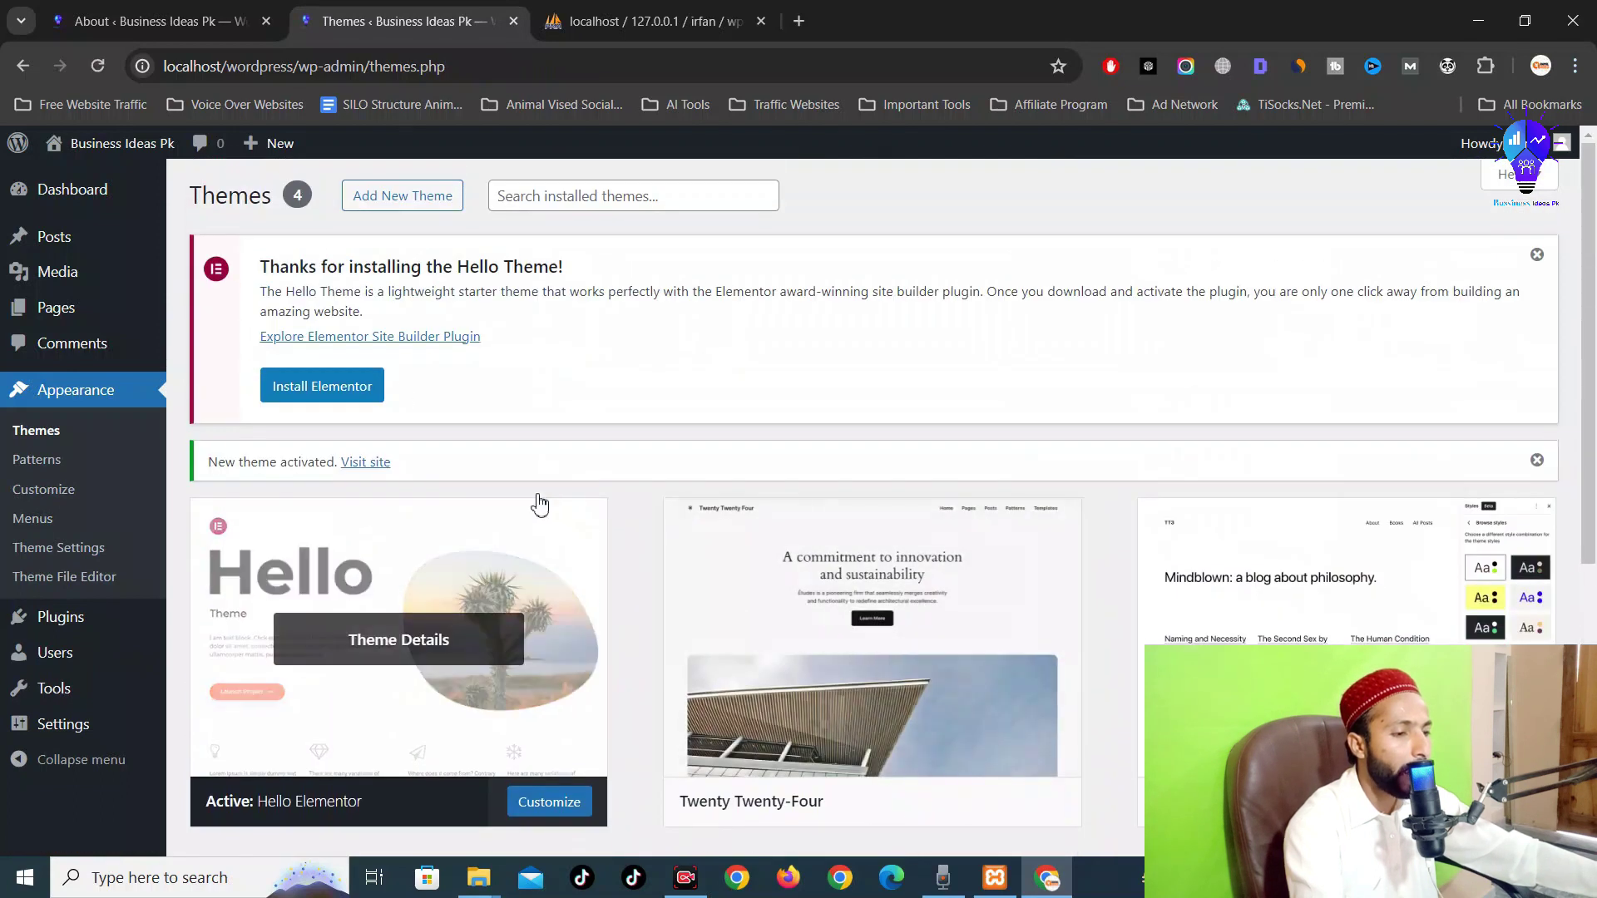
scroll(624, 583, "down", 3)
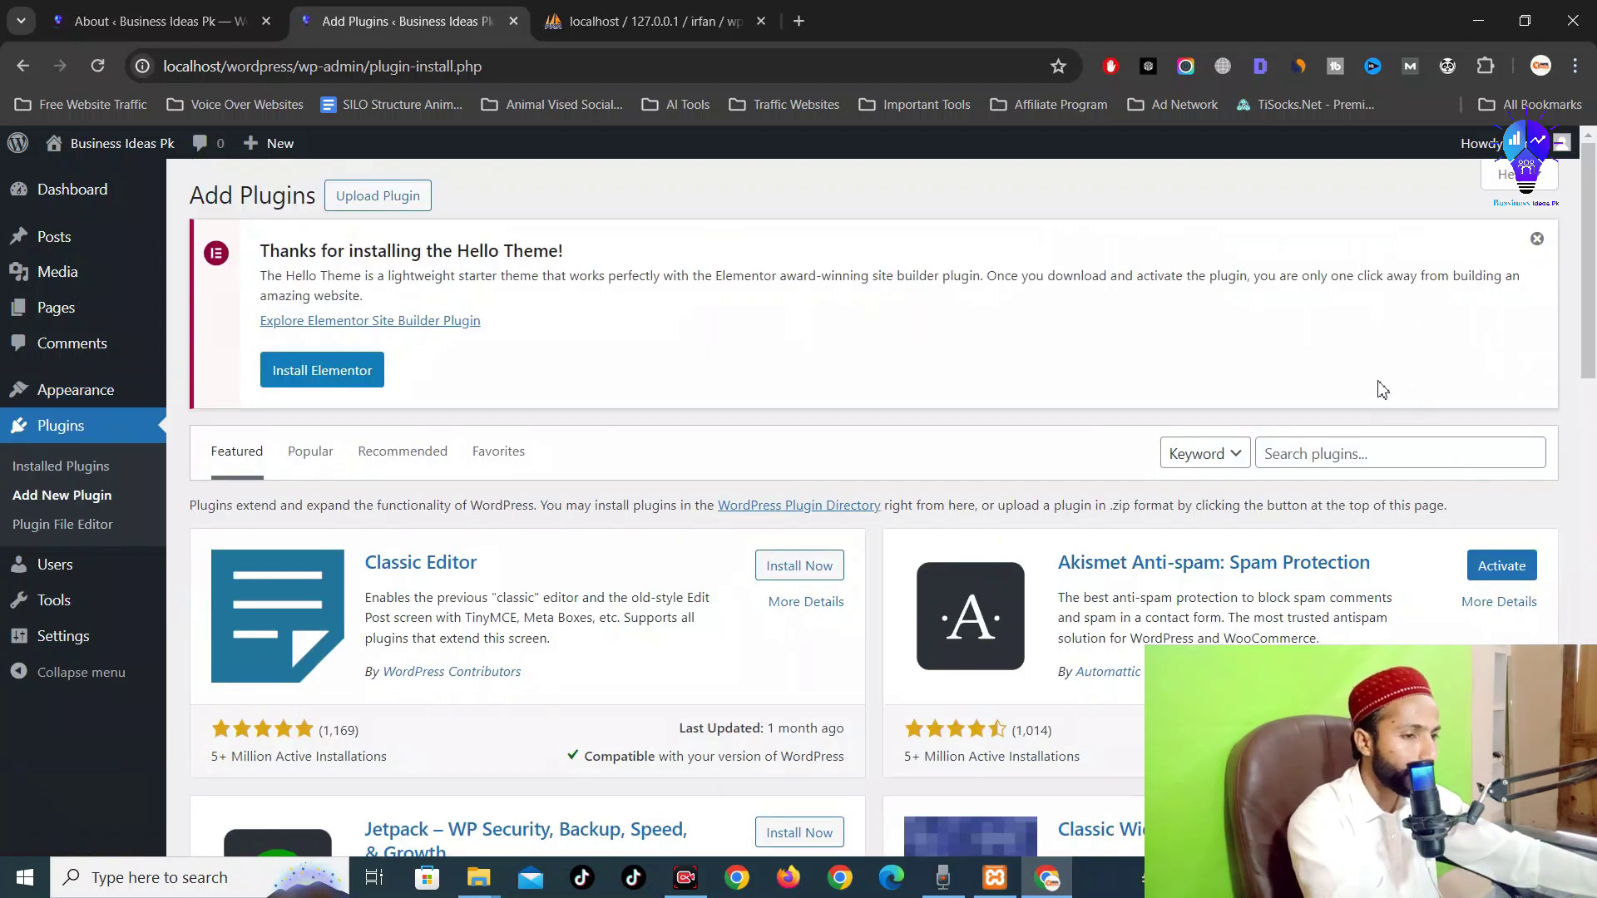
Step: Search the plugin directory for 'envato' and preview the Envato Elements details
left_click(1345, 459)
type("envato ")
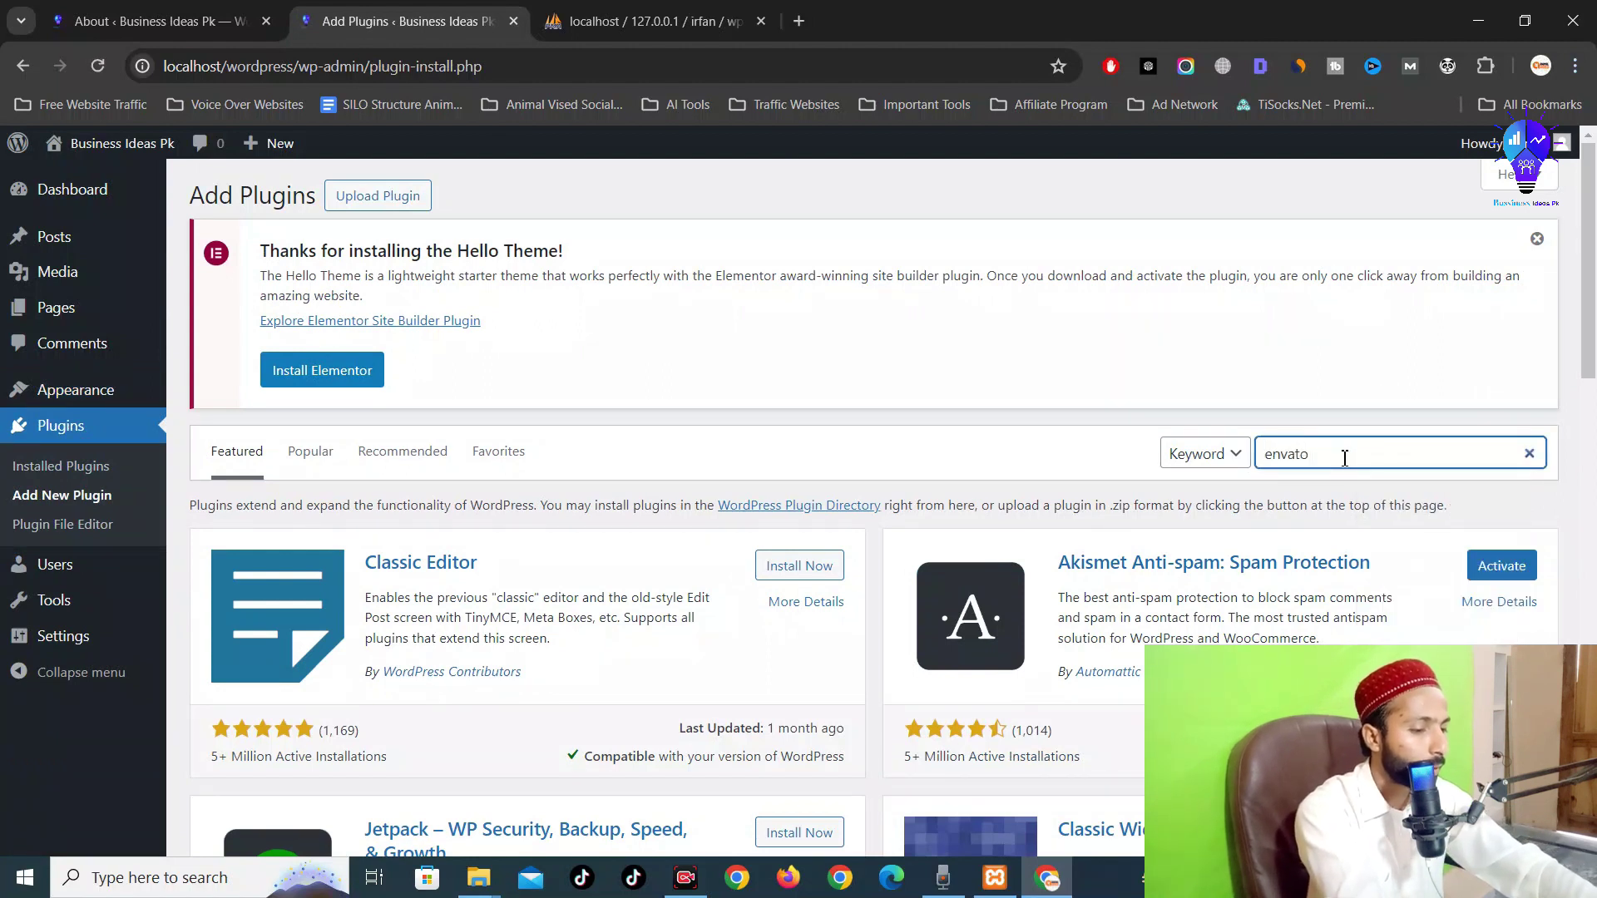
type("wp")
type("ml")
key("BackSpace")
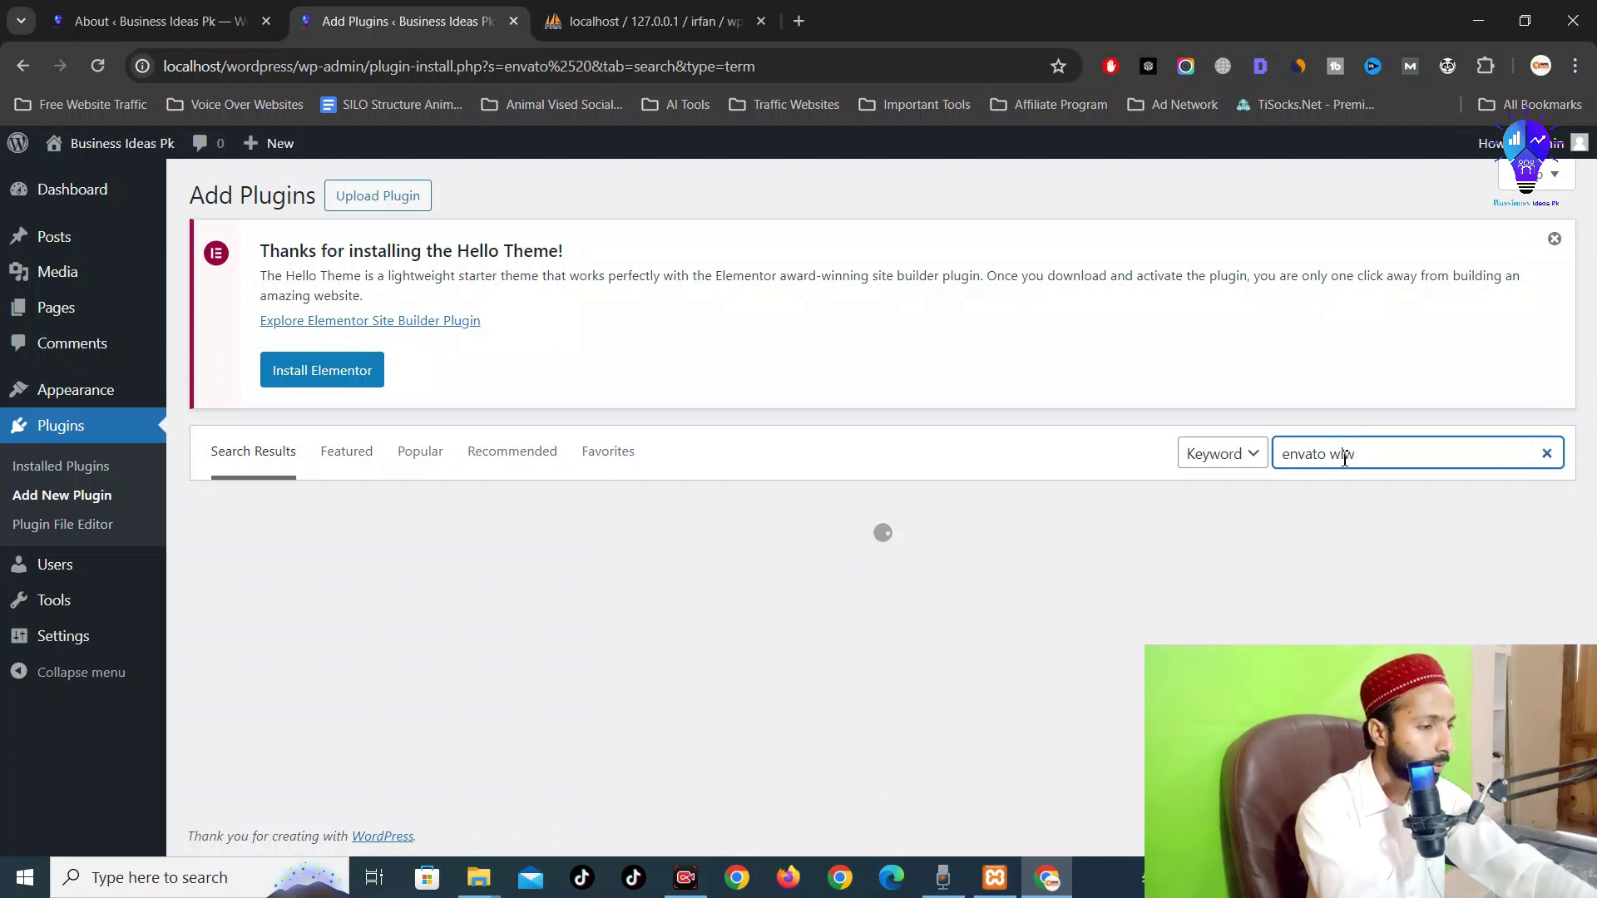
key("BackSpace")
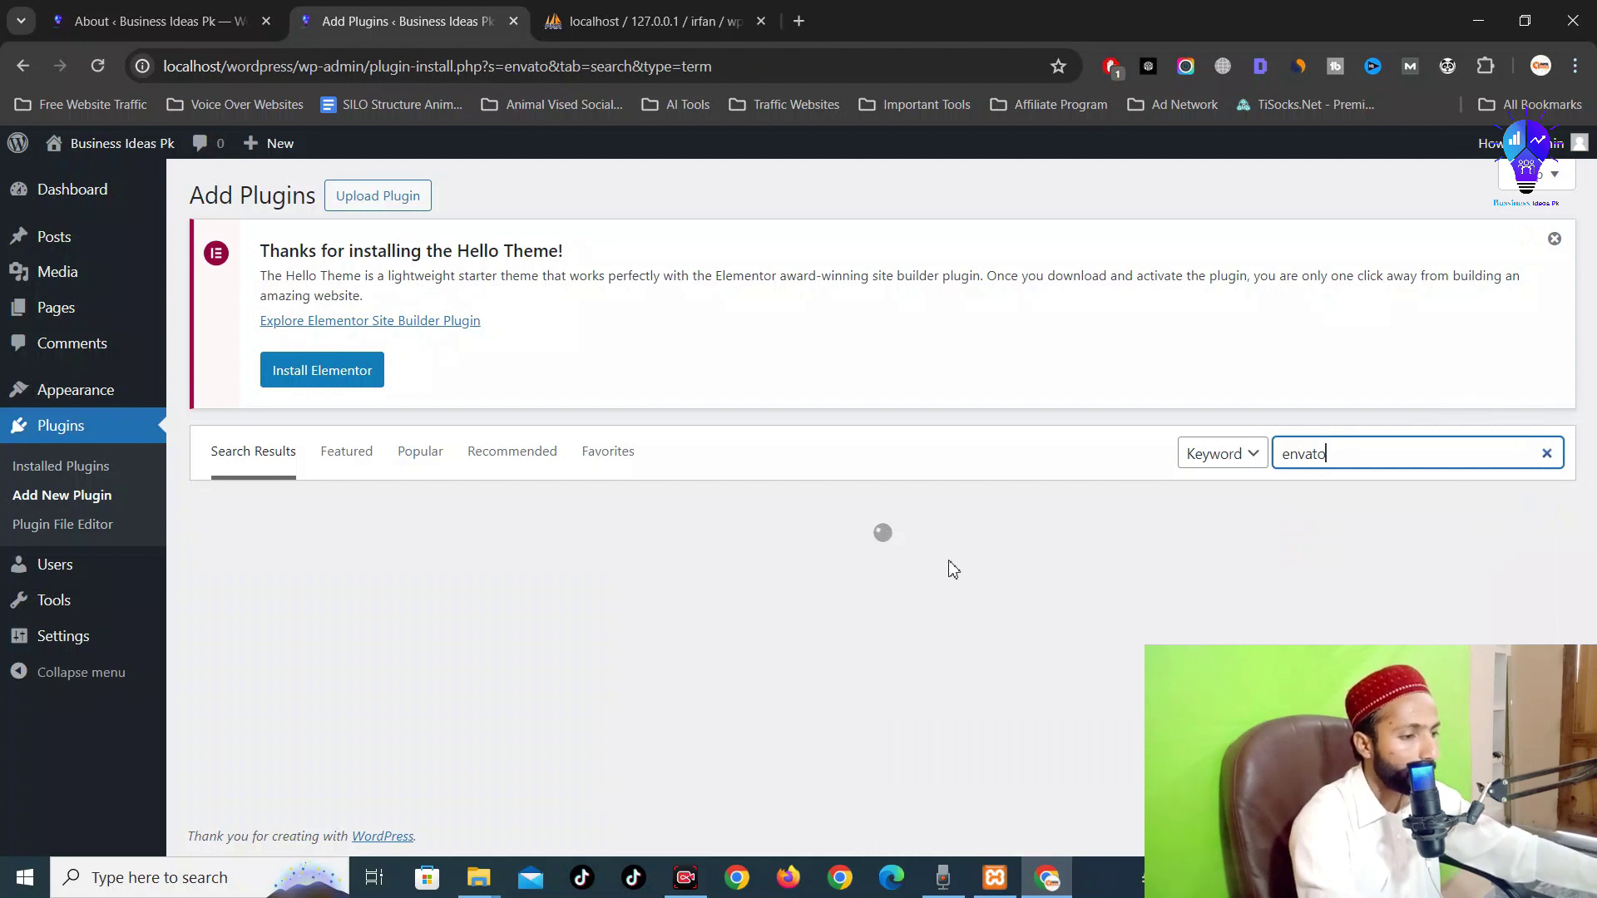
left_click(687, 574)
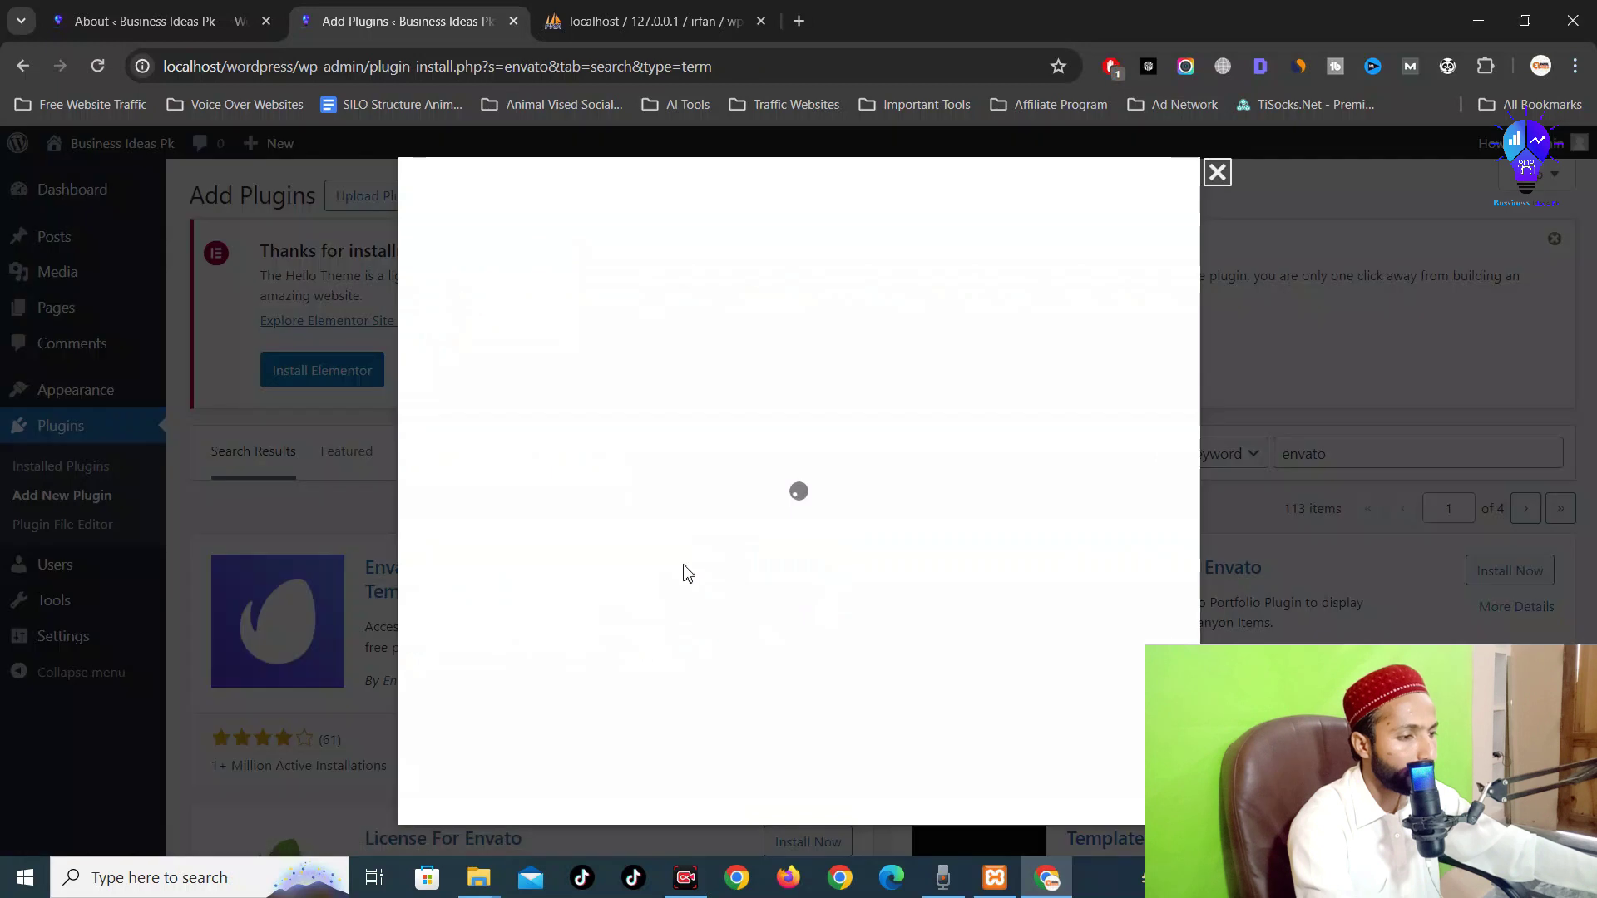
left_click(1217, 173)
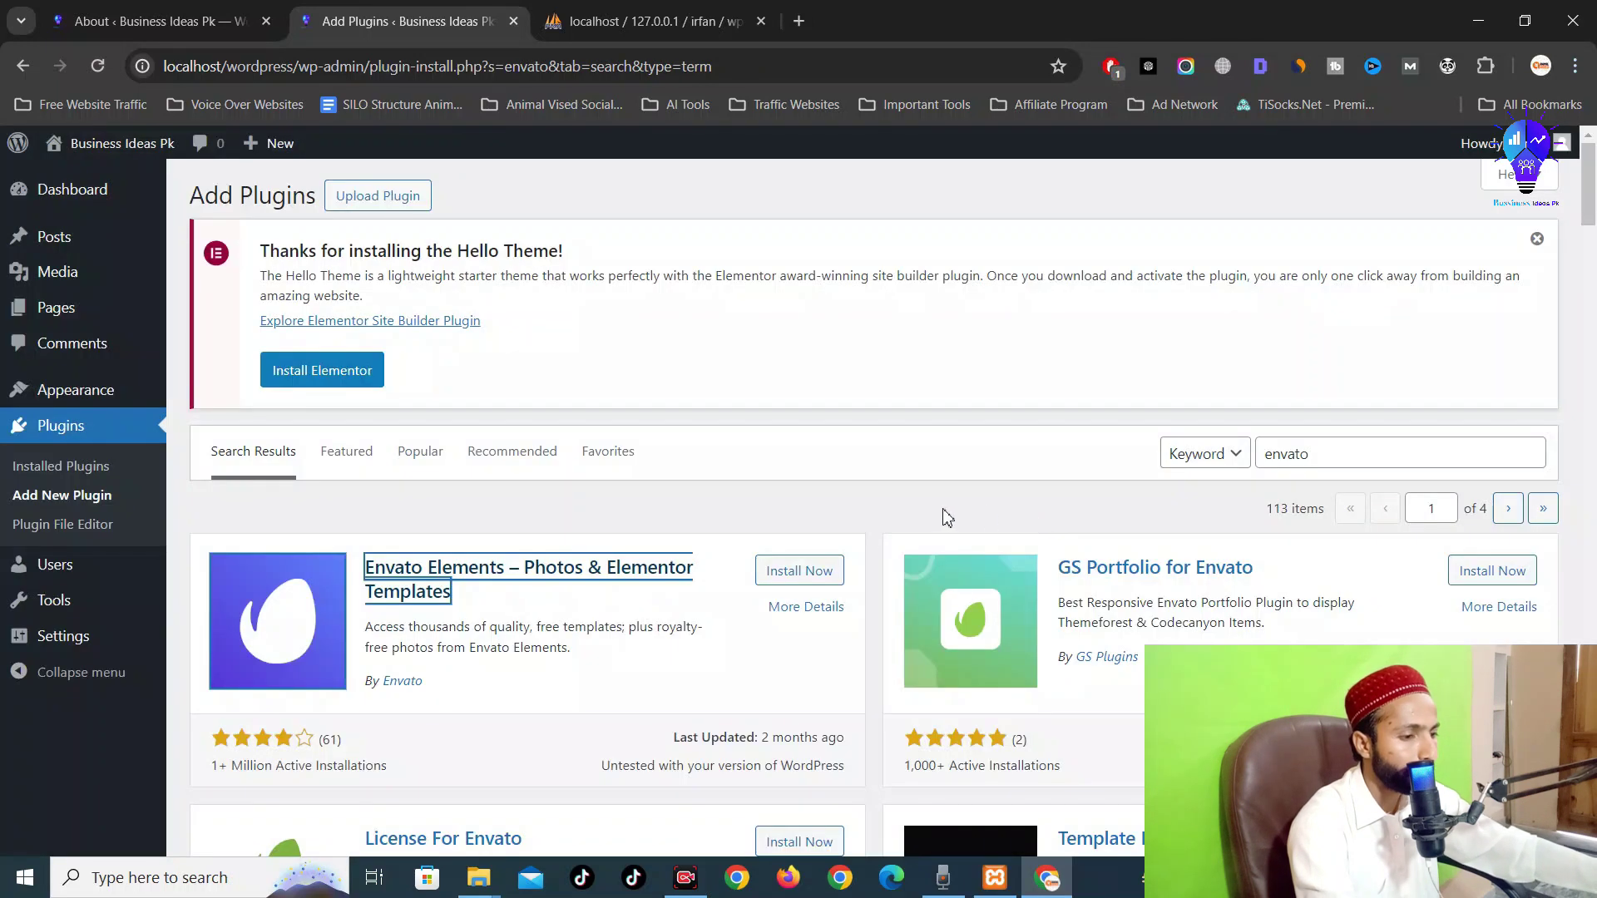
Step: Install and activate Envato Elements, then return to Appearance > Themes
left_click(814, 574)
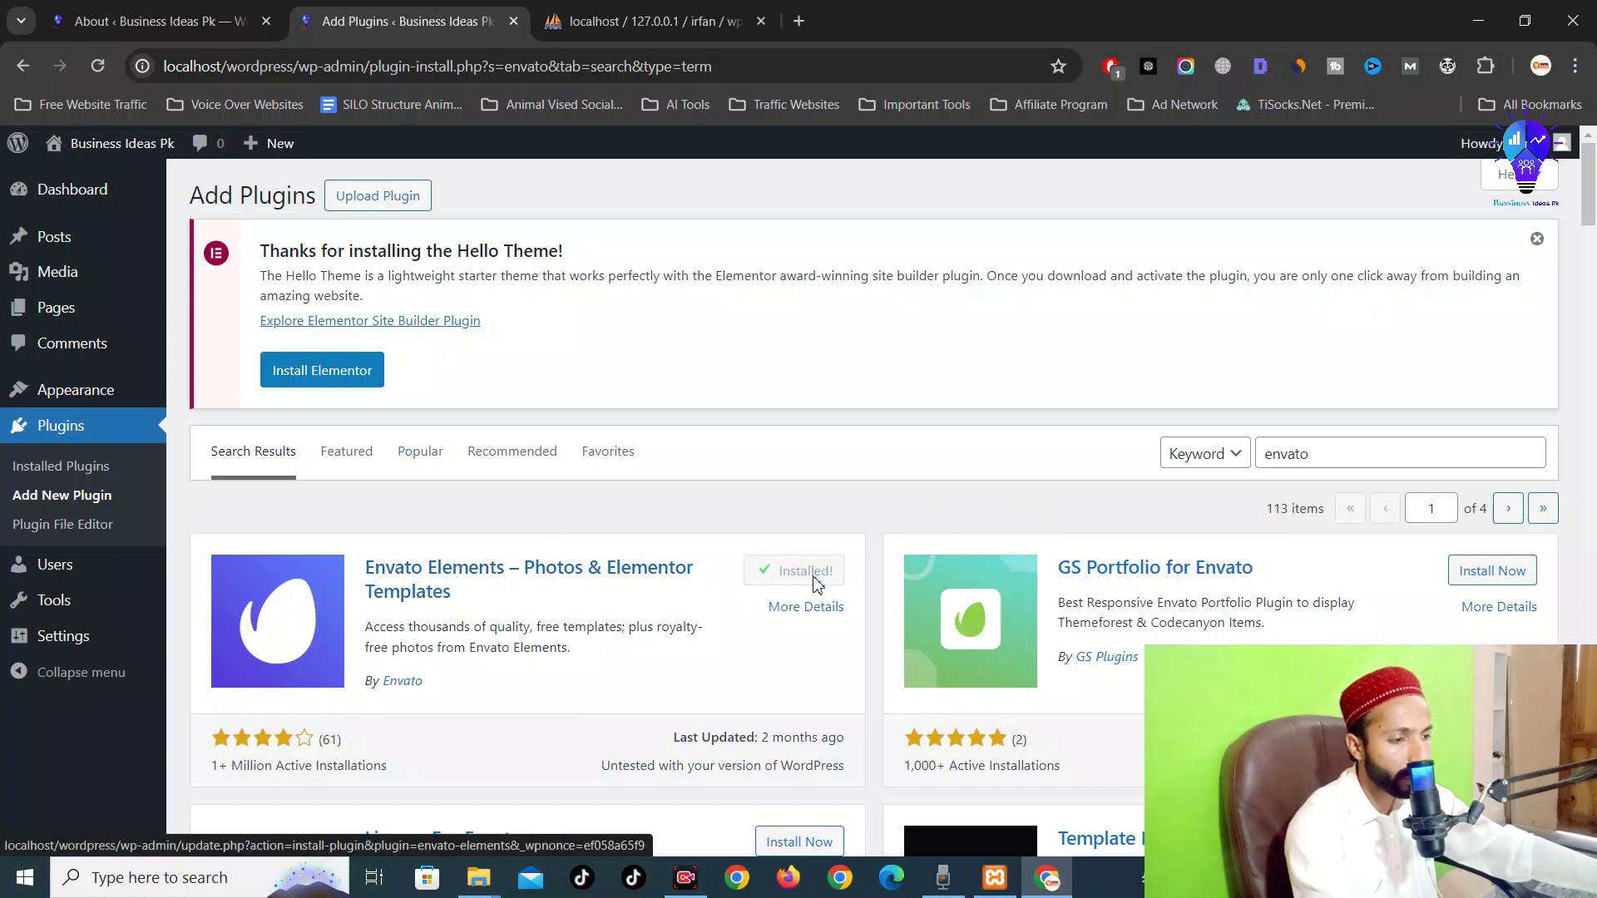
left_click(816, 576)
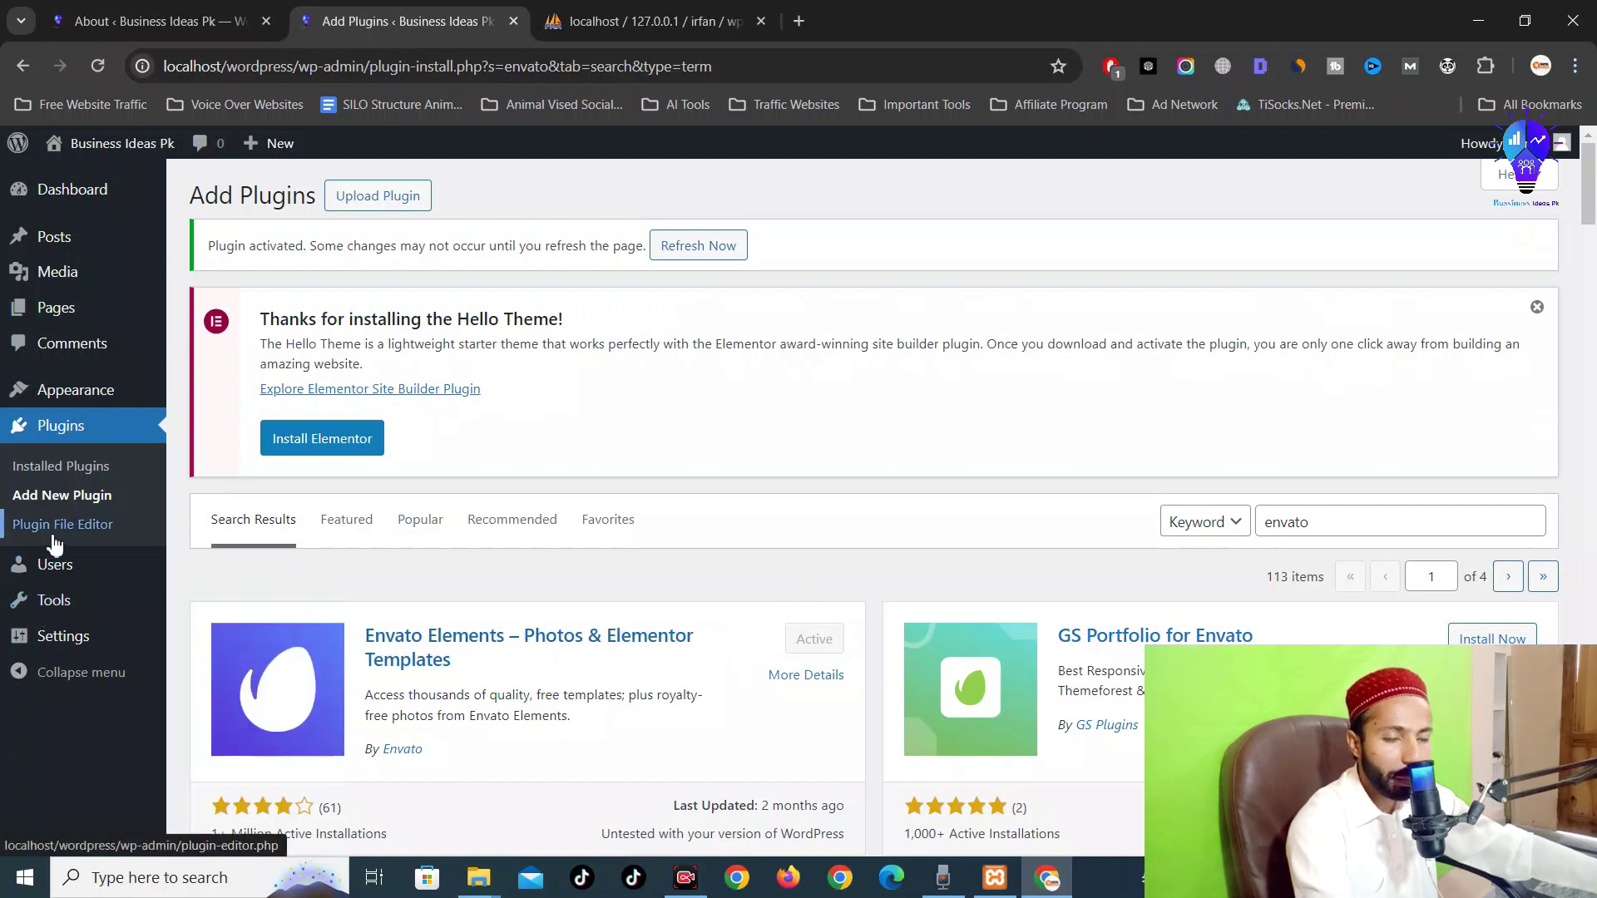
mouse_move(51, 599)
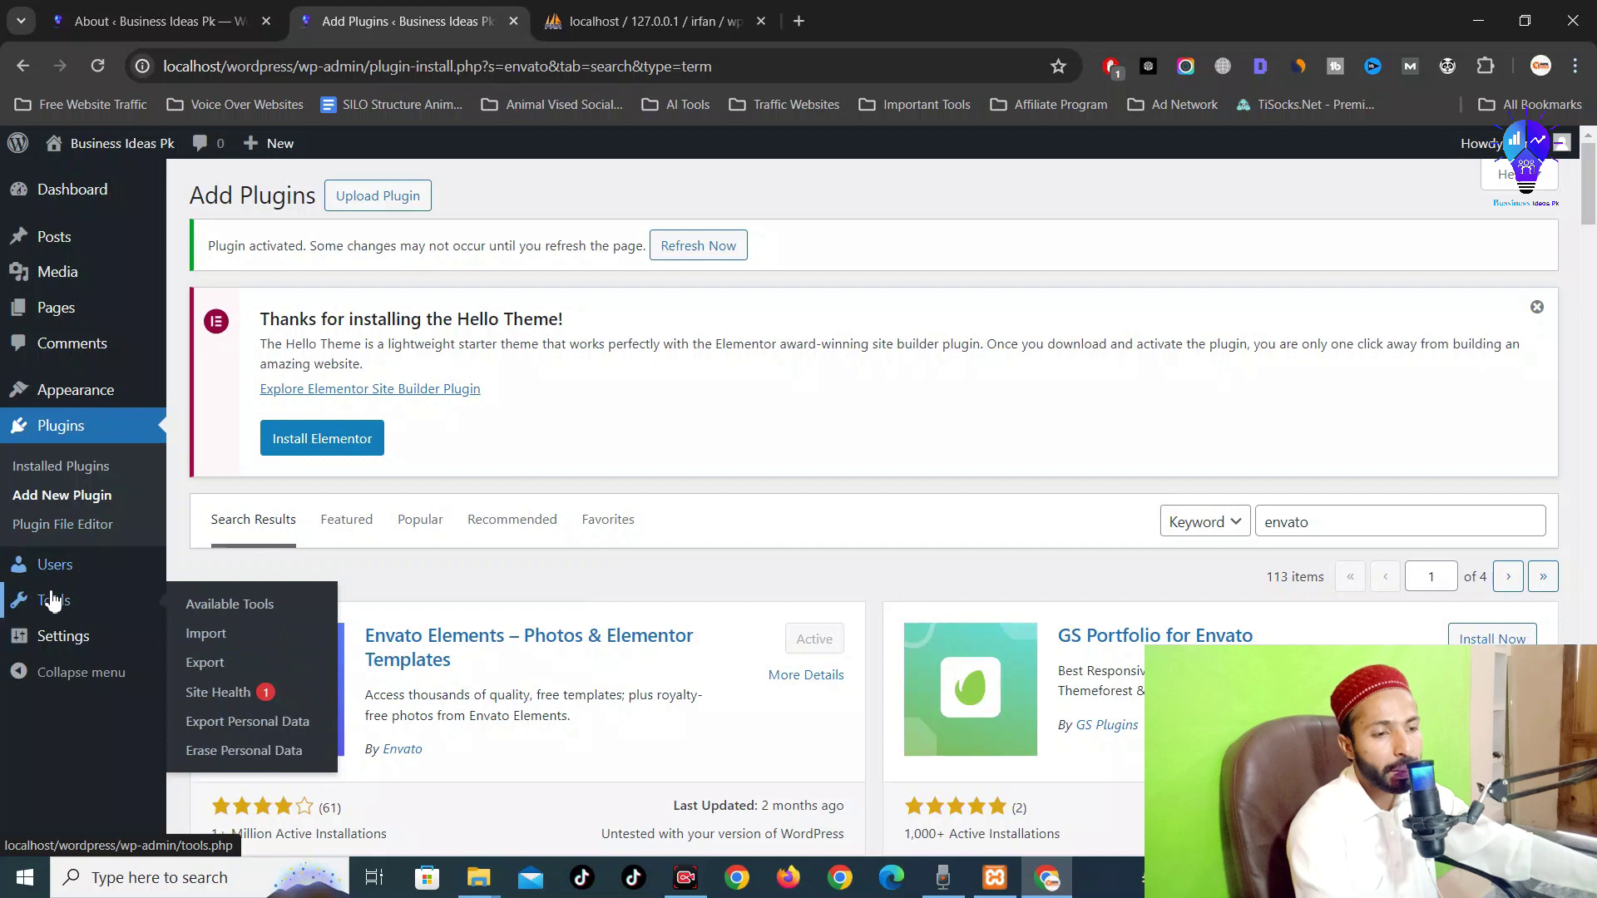
left_click(69, 395)
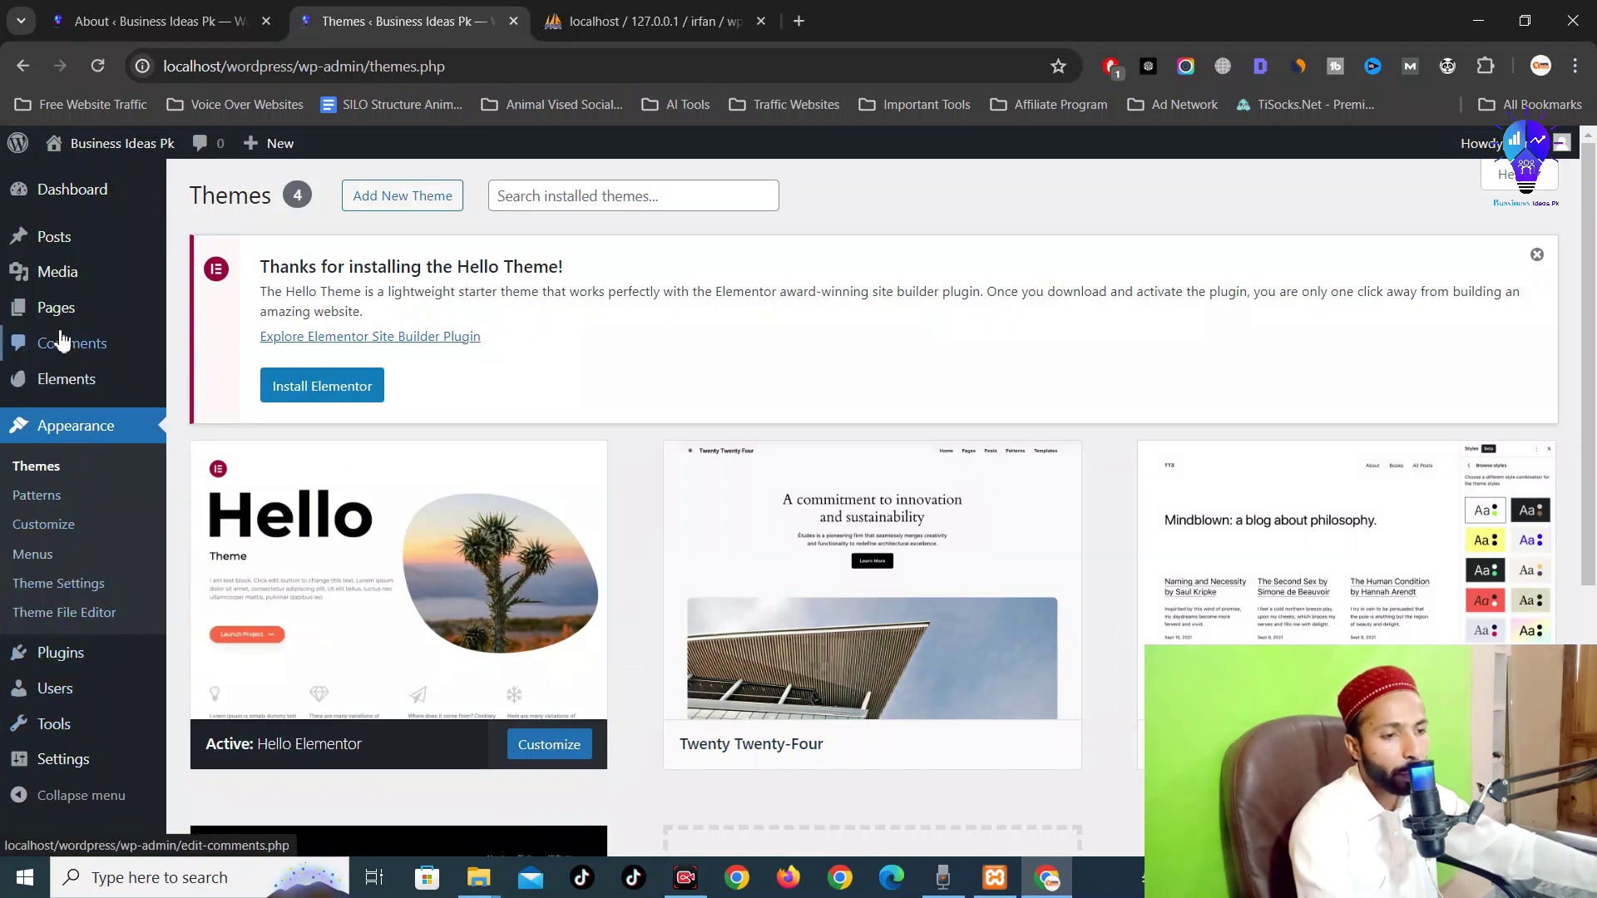
Step: Open Elements > Installed Kits and close the Unexpected Error dialog
mouse_move(50, 391)
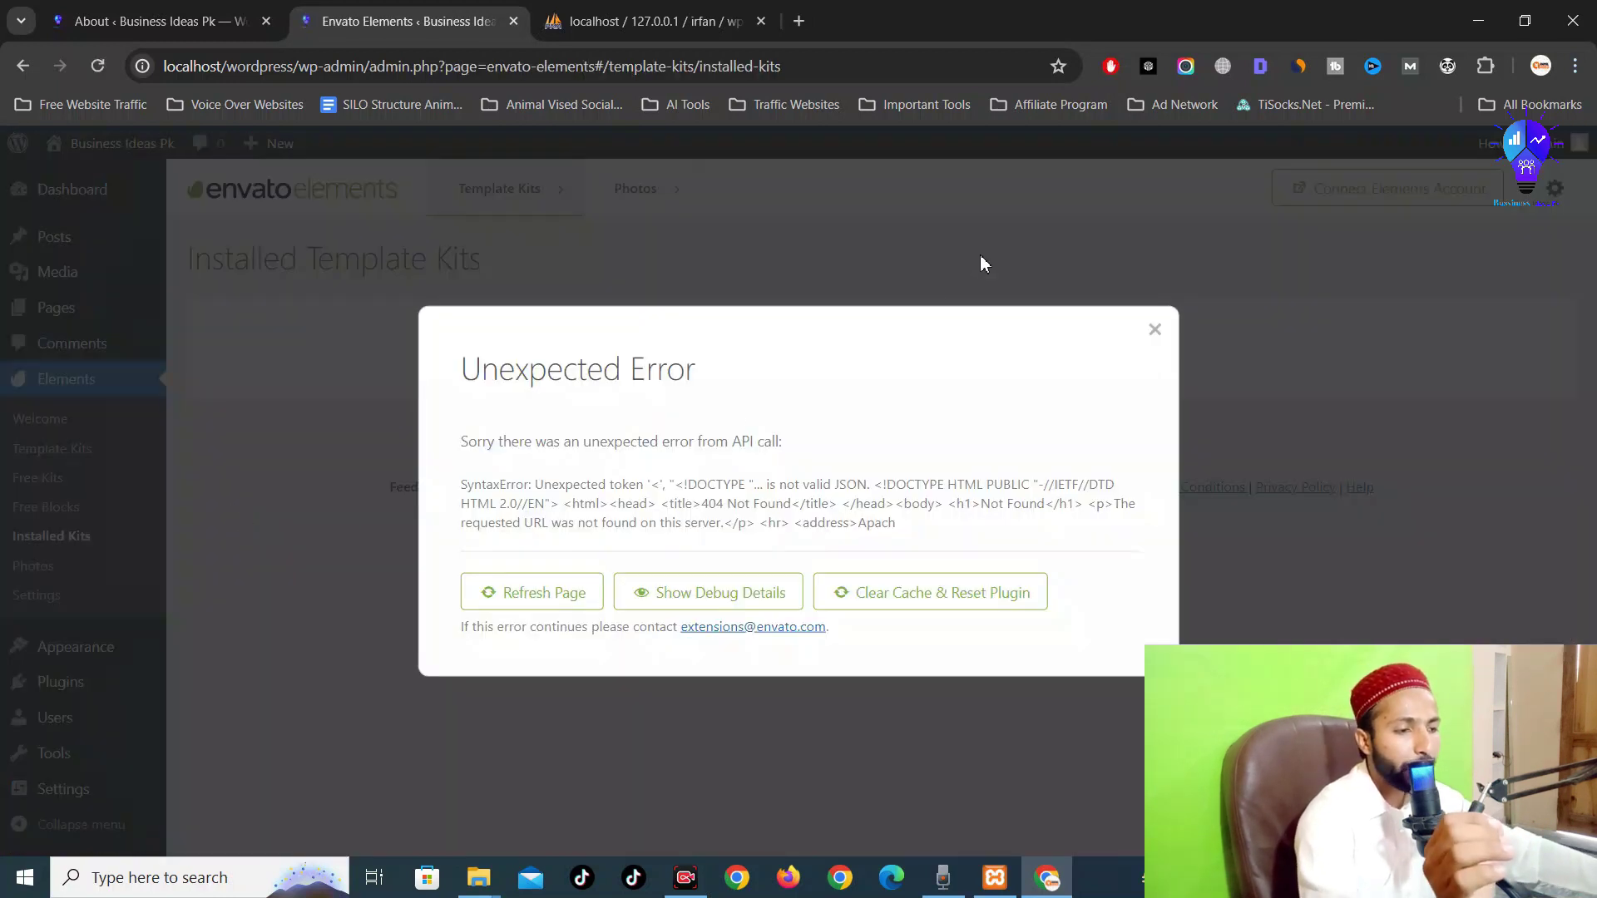
left_click(1155, 330)
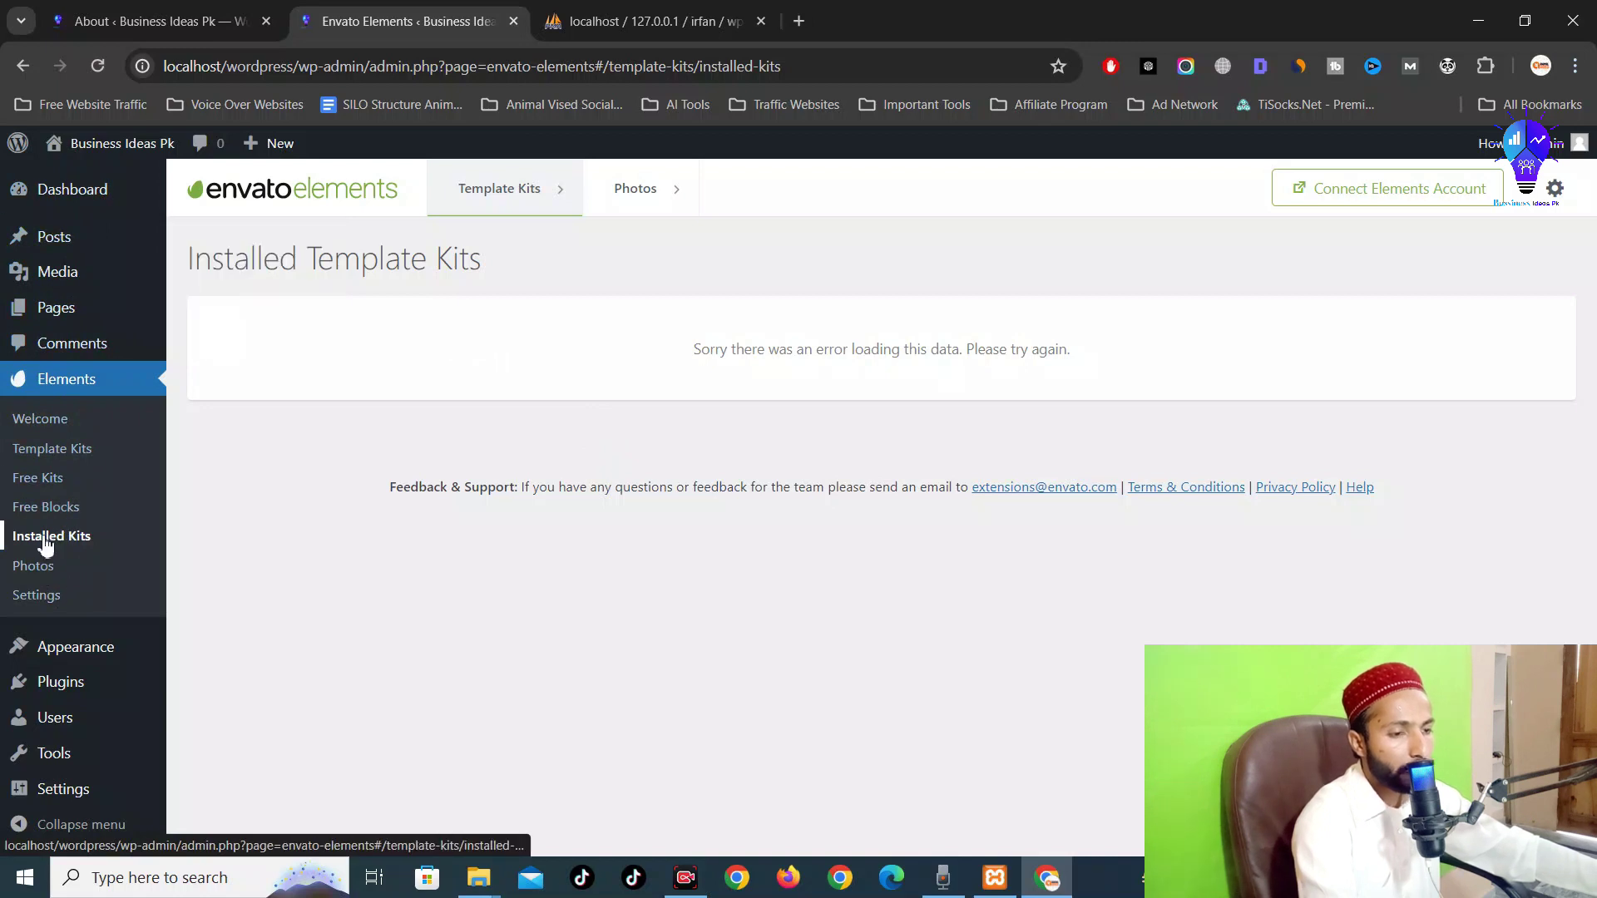
mouse_move(72, 213)
mouse_move(72, 252)
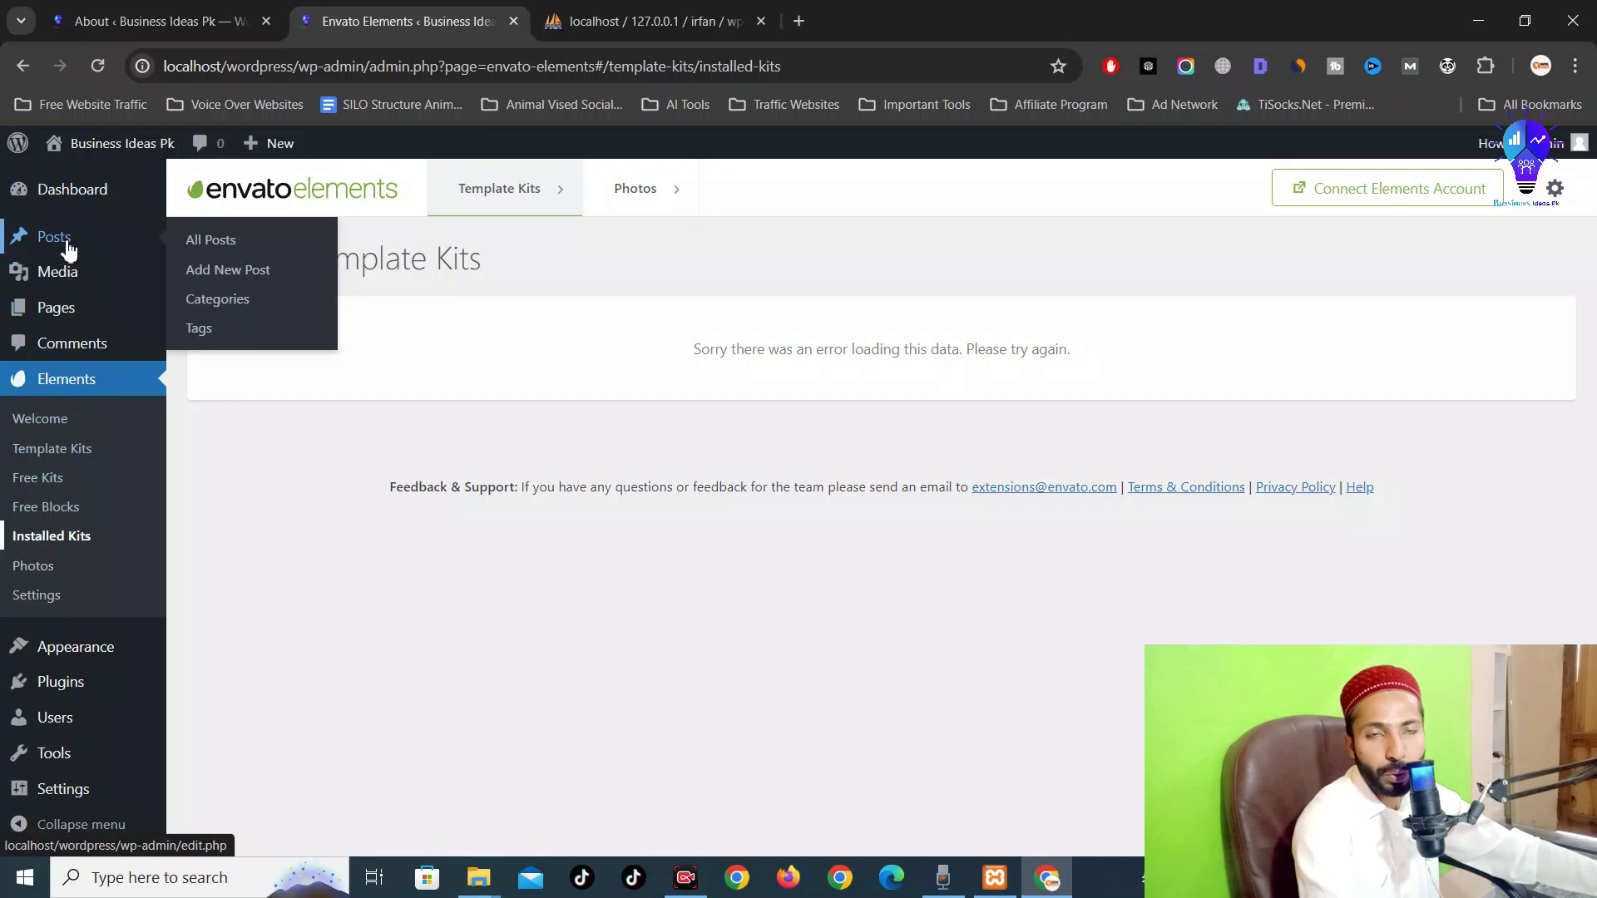
Step: Install Elementor 3.21.5 from the Add New Plugin page notice and activate it
mouse_move(44, 685)
left_click(255, 721)
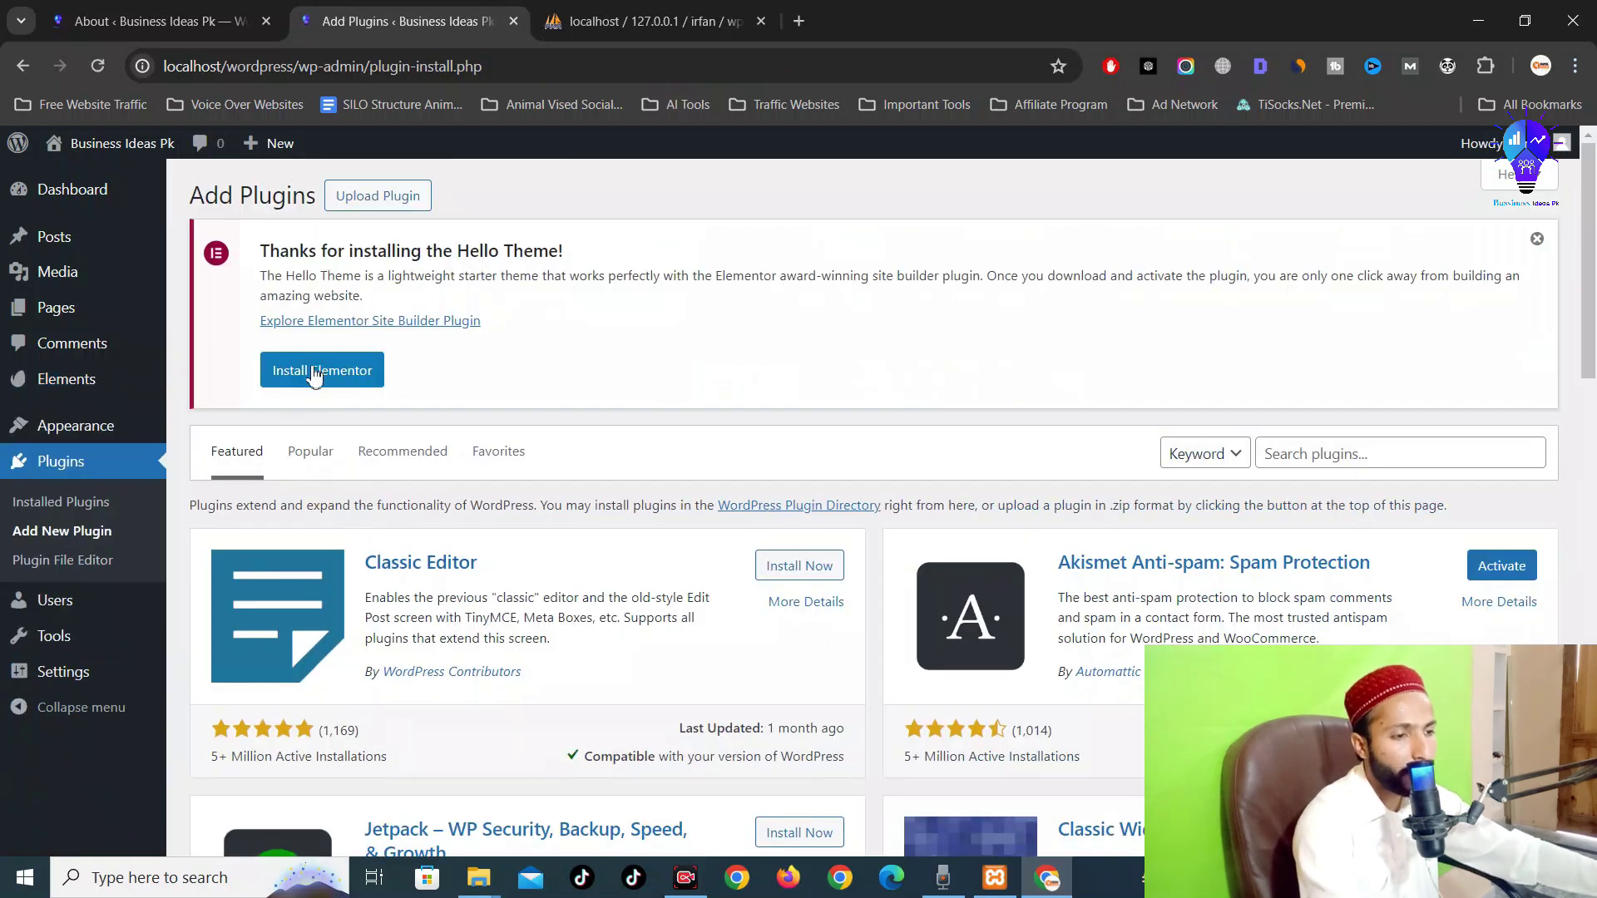
left_click(304, 385)
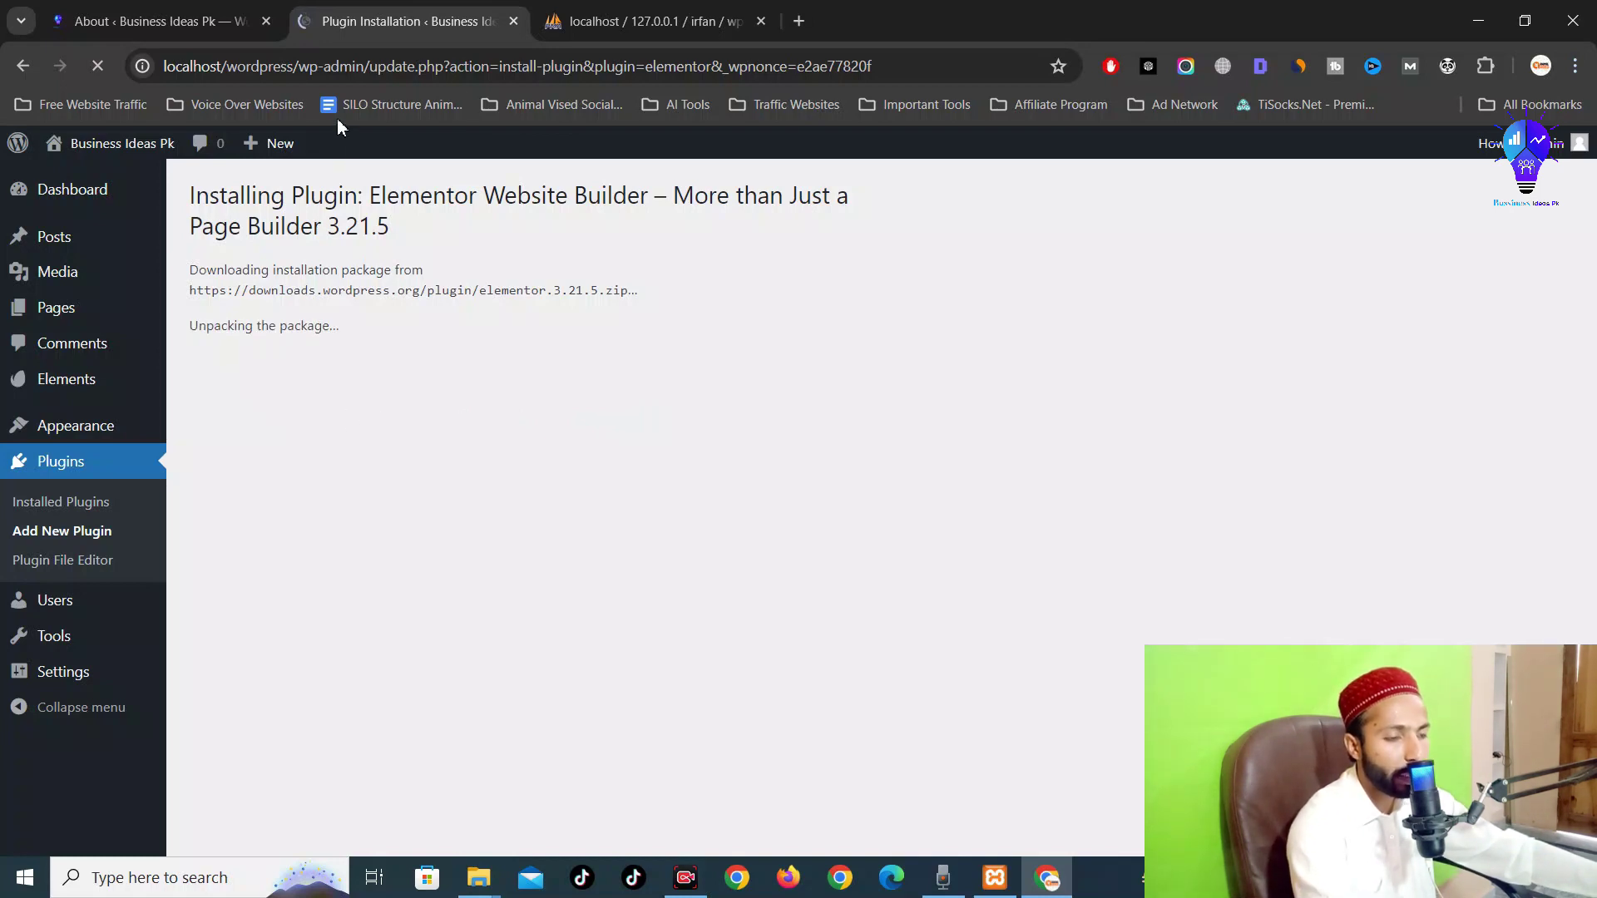
left_click_drag(334, 225, 396, 235)
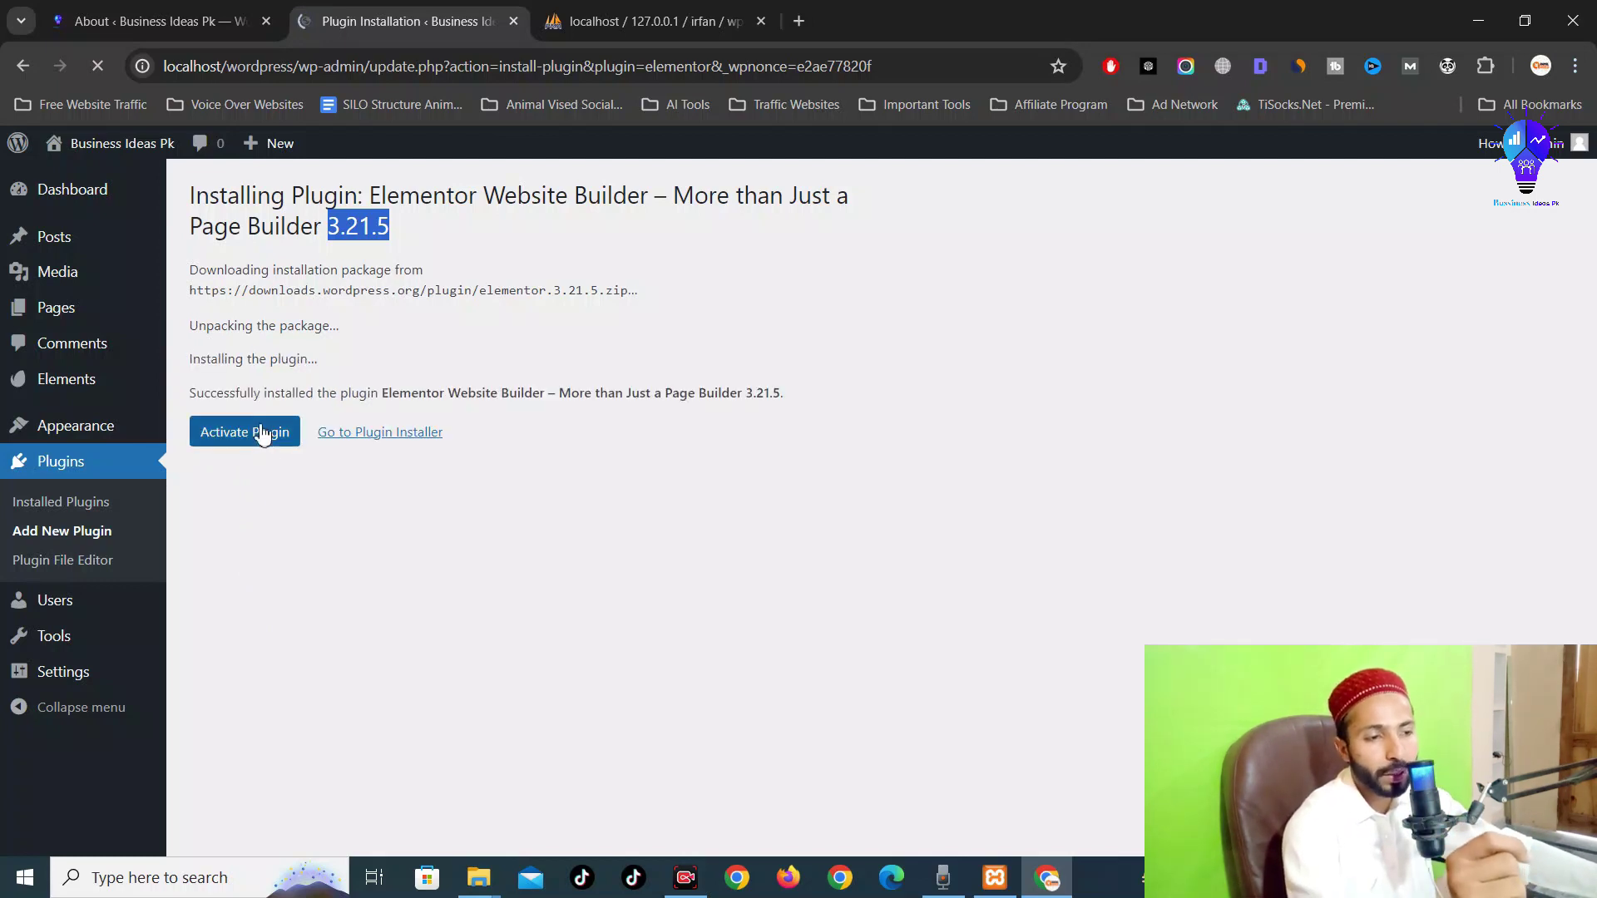
left_click(261, 434)
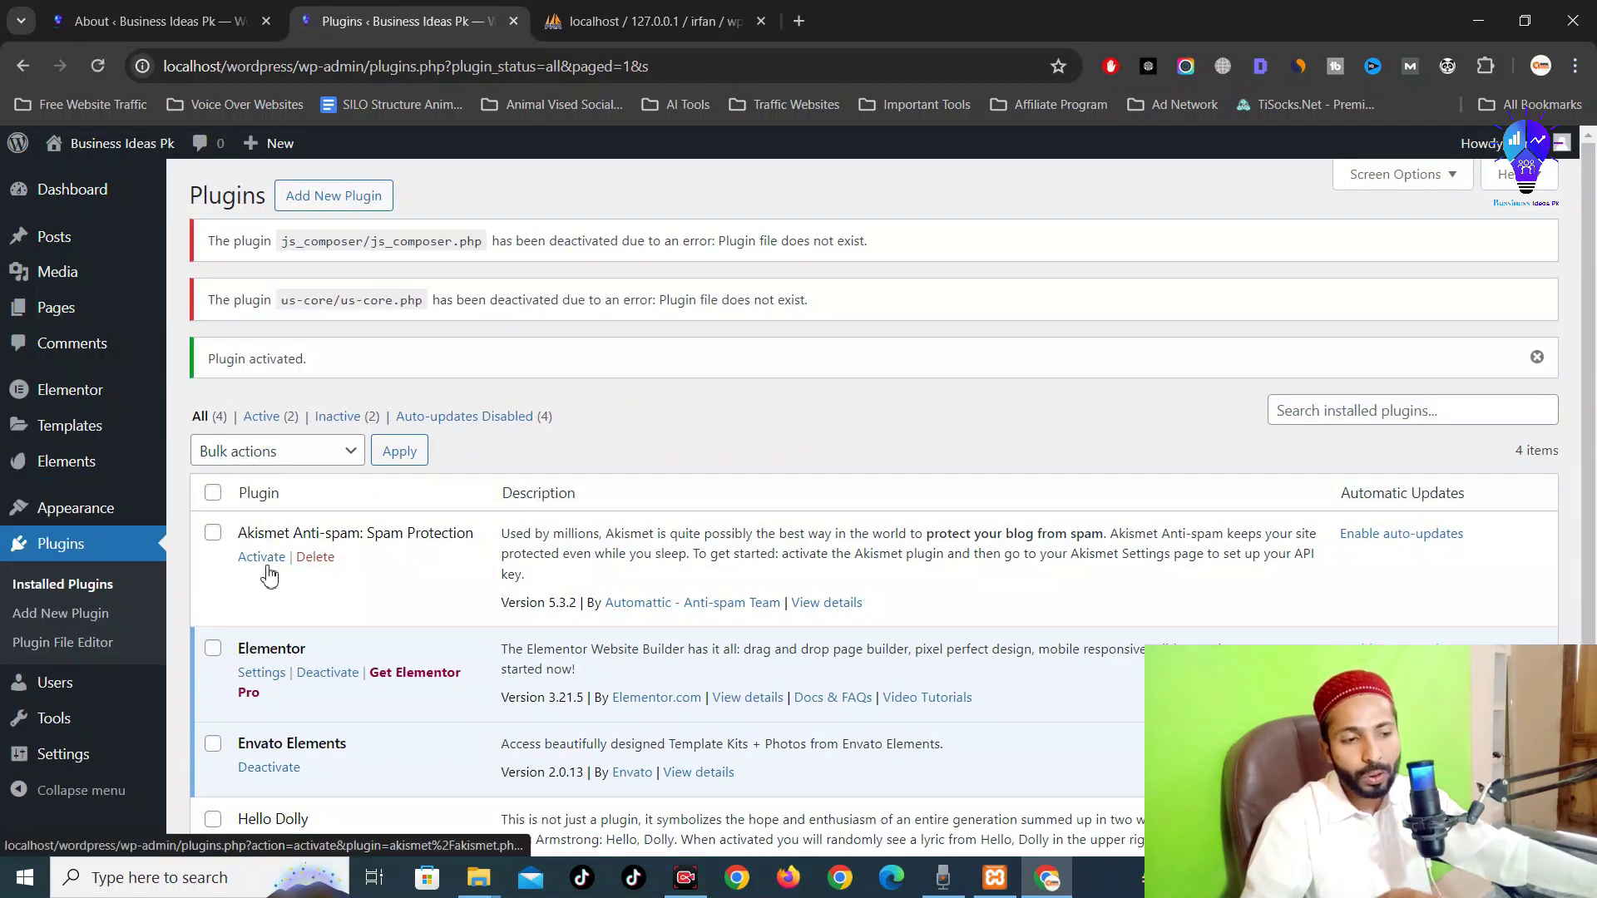
Step: Check Elementor in the Plugins list, then return to the Add Plugins page
scroll(283, 616, "down", 1)
scroll(282, 615, "down", 1)
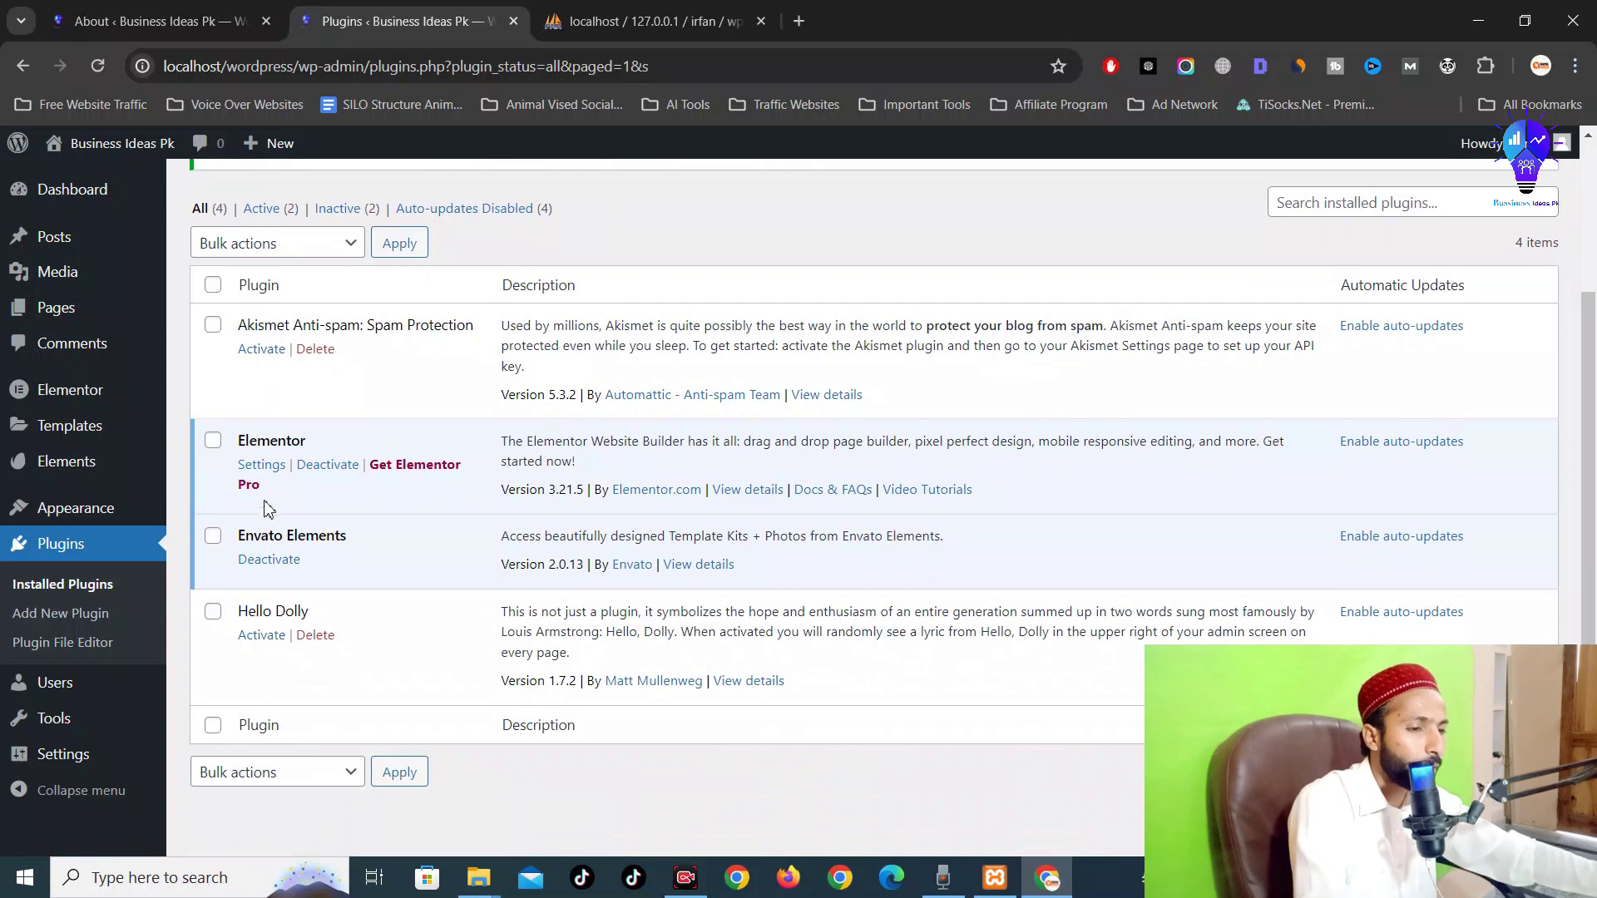
scroll(277, 475, "up", 2)
left_click(380, 206)
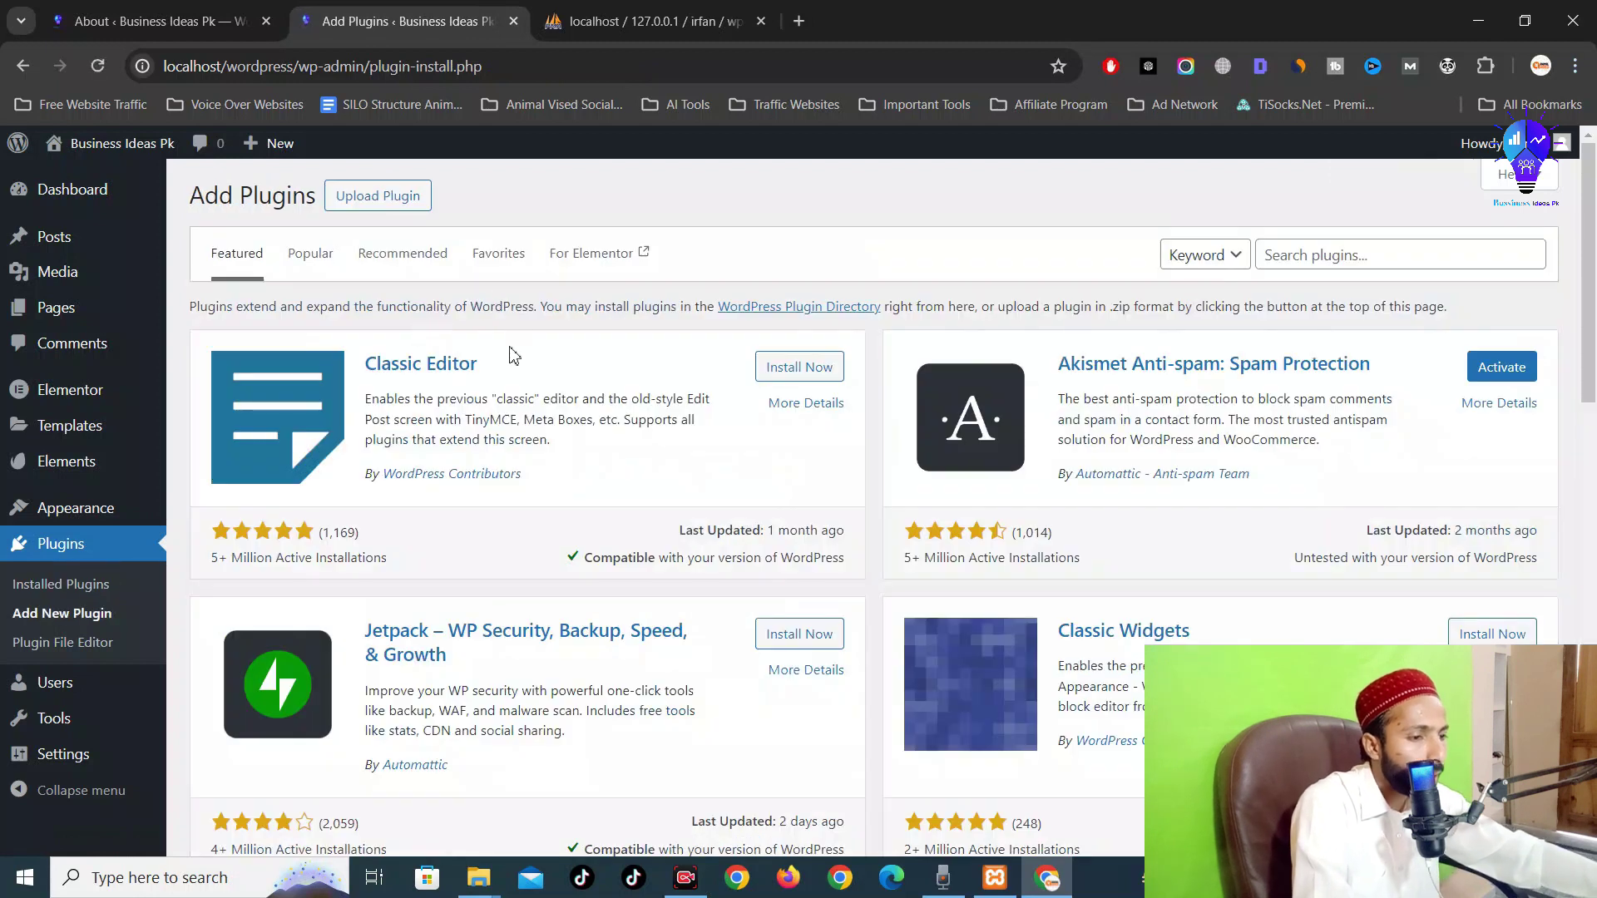
Step: Upload elementor-pro-3_20_1.zip through Upload Plugin and install it
left_click(413, 212)
left_click(737, 383)
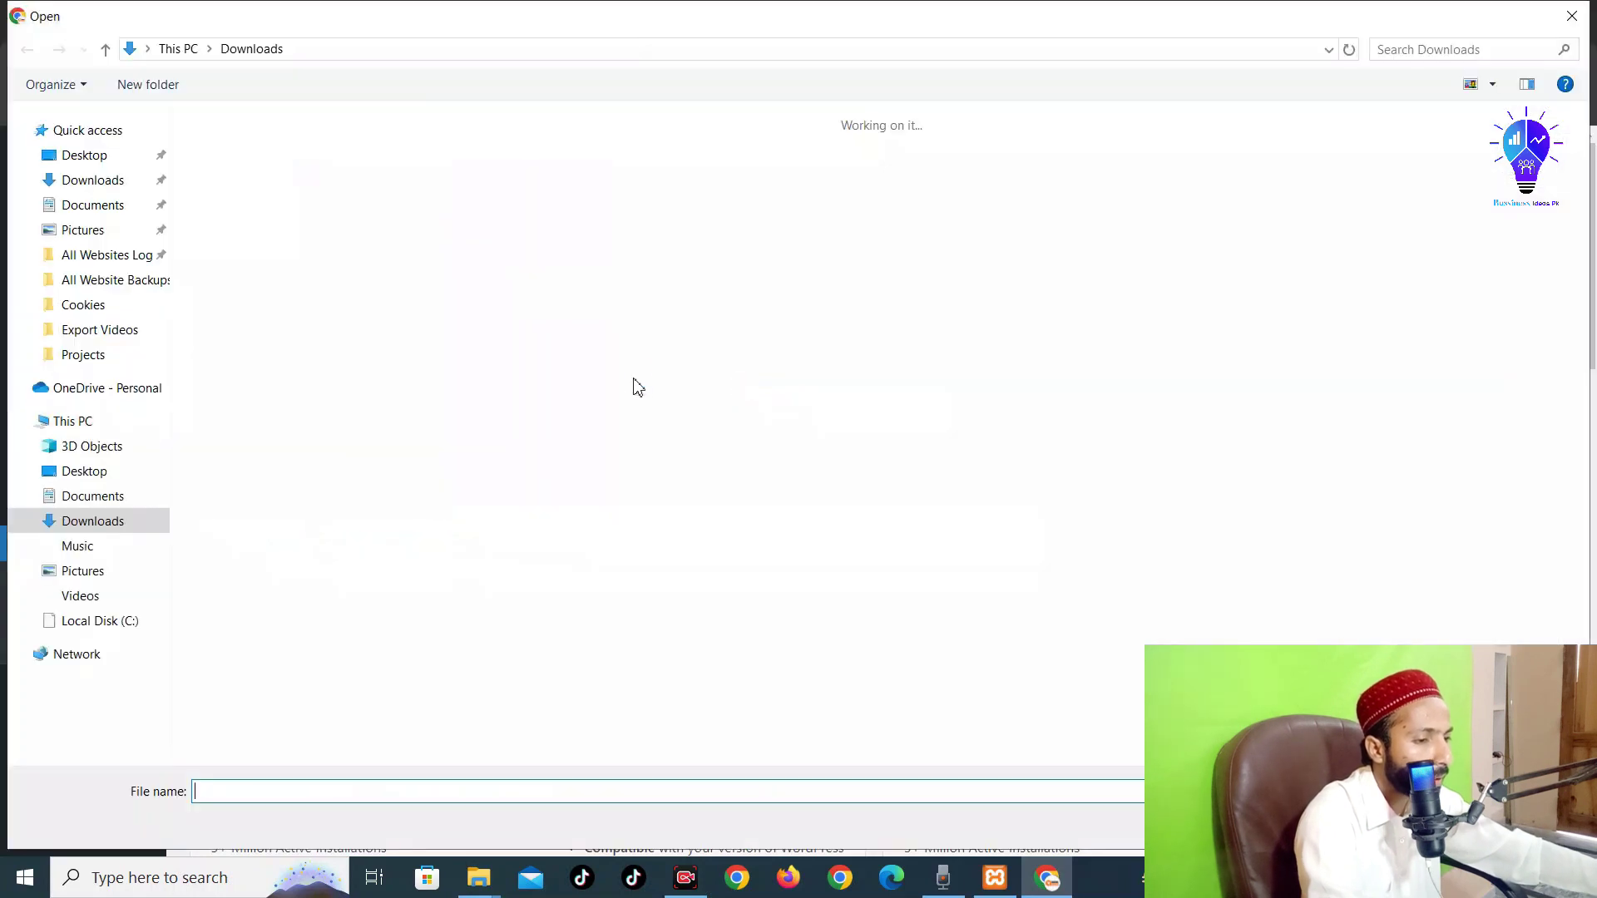
type("el")
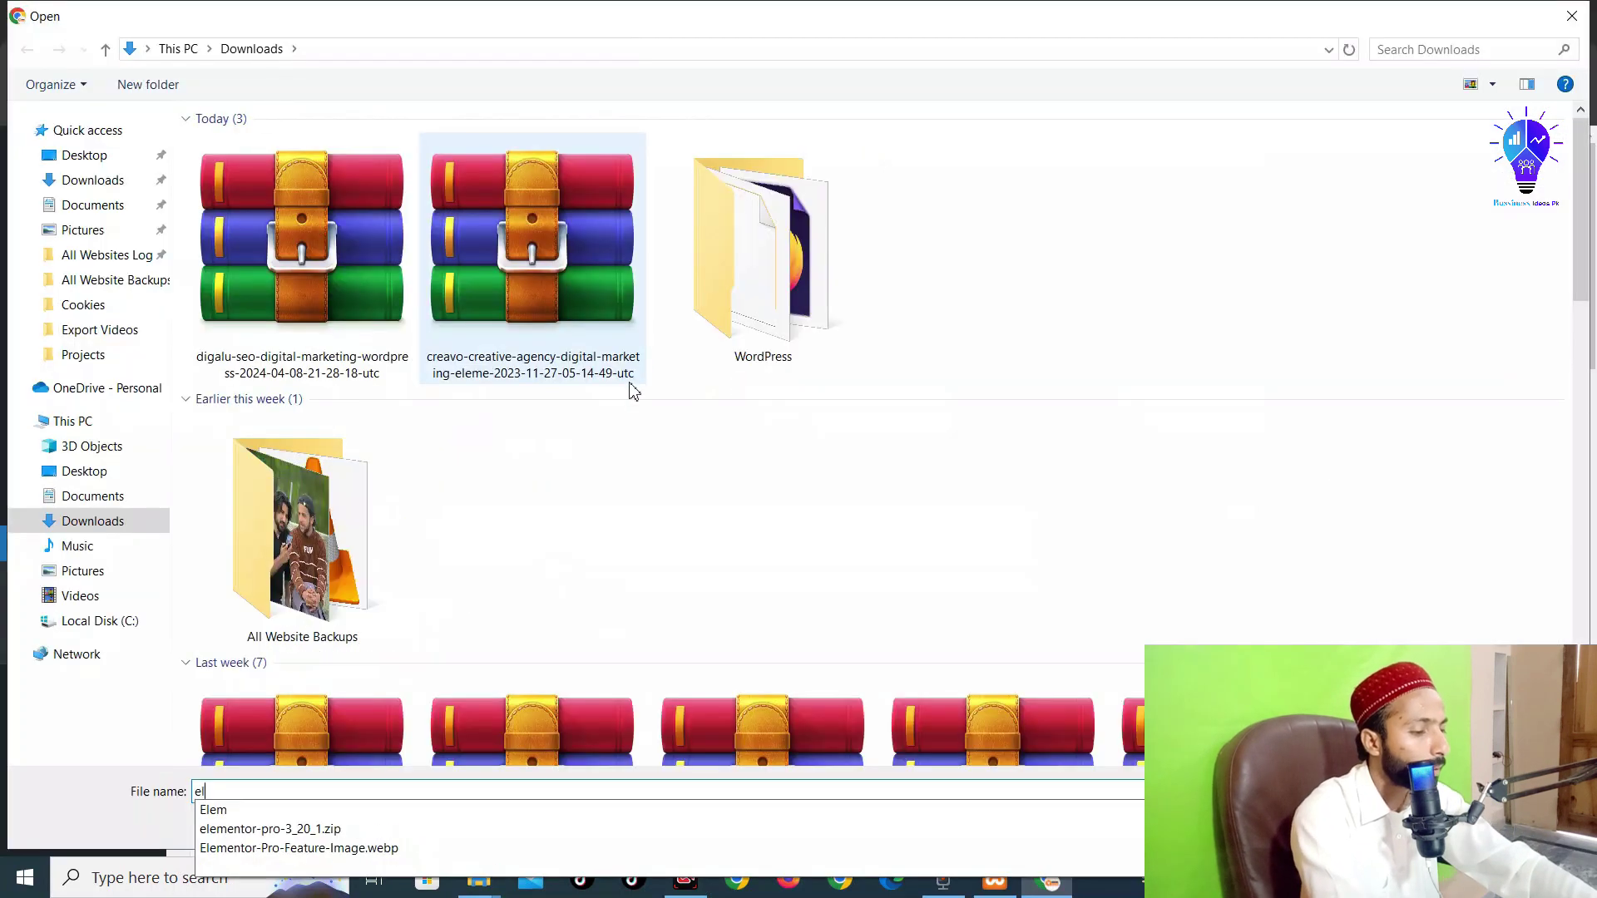
type("em")
key("Down")
key("Down")
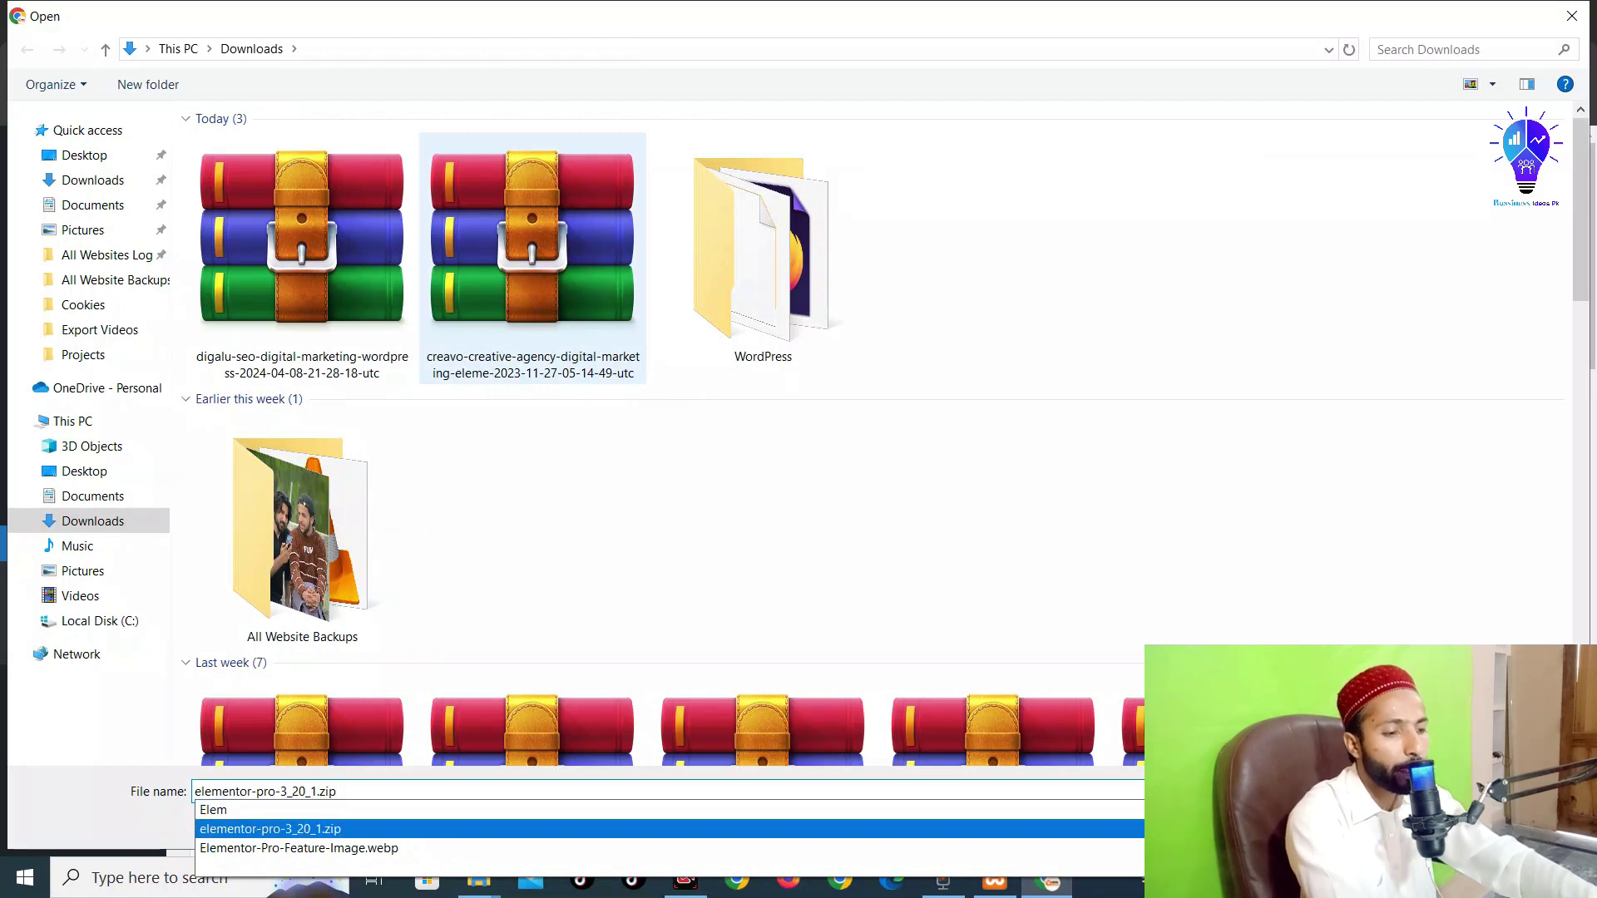
key("Return")
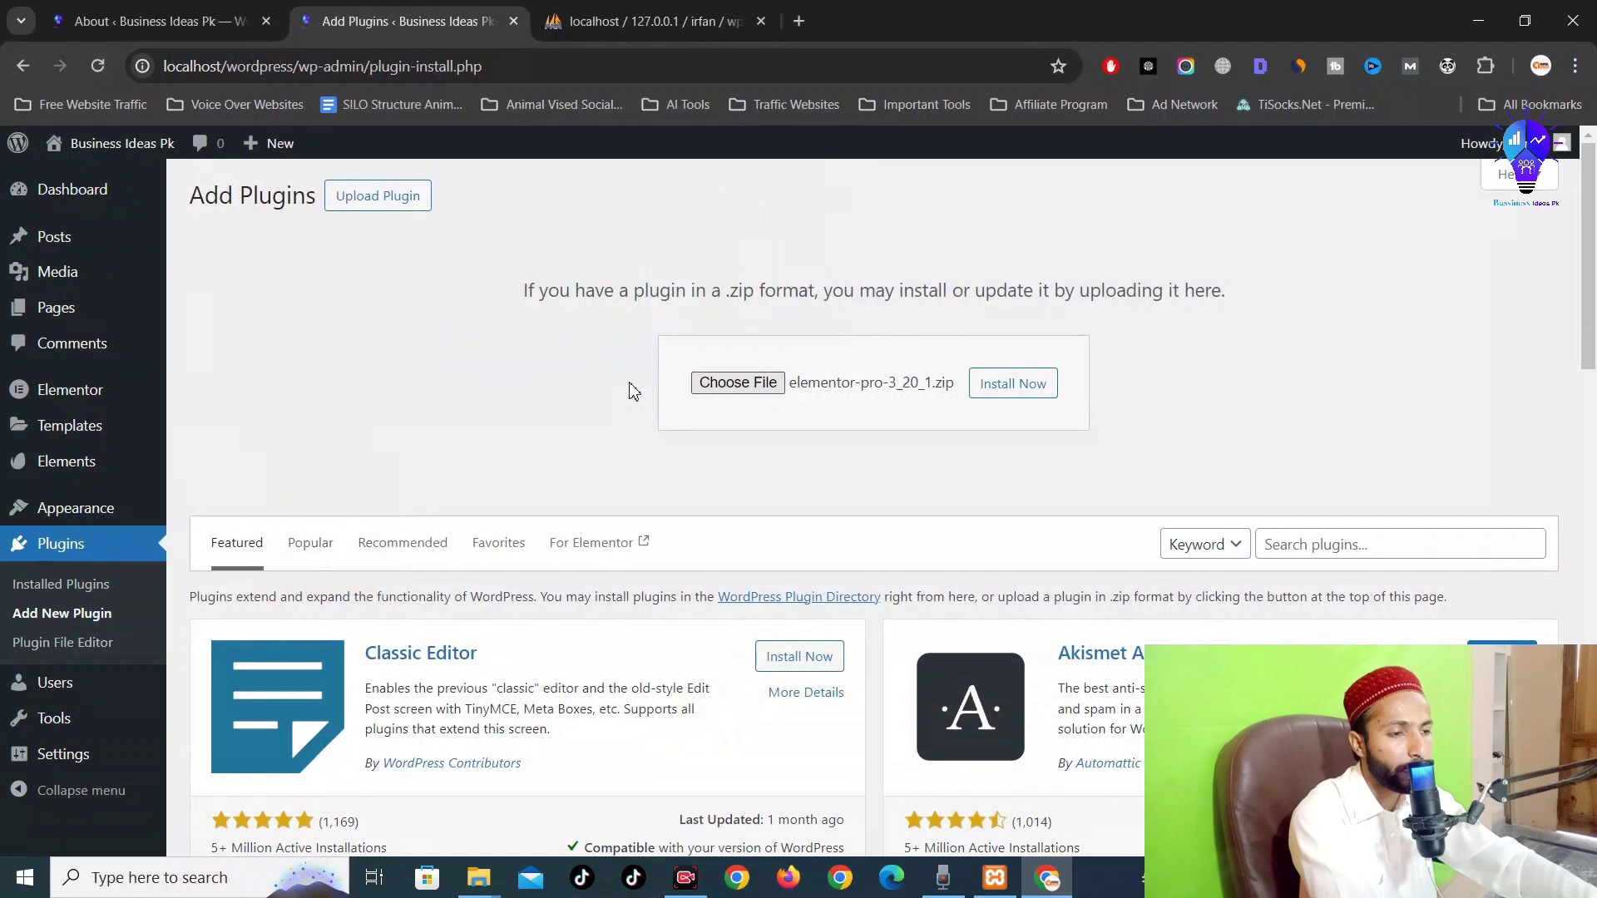
left_click(980, 390)
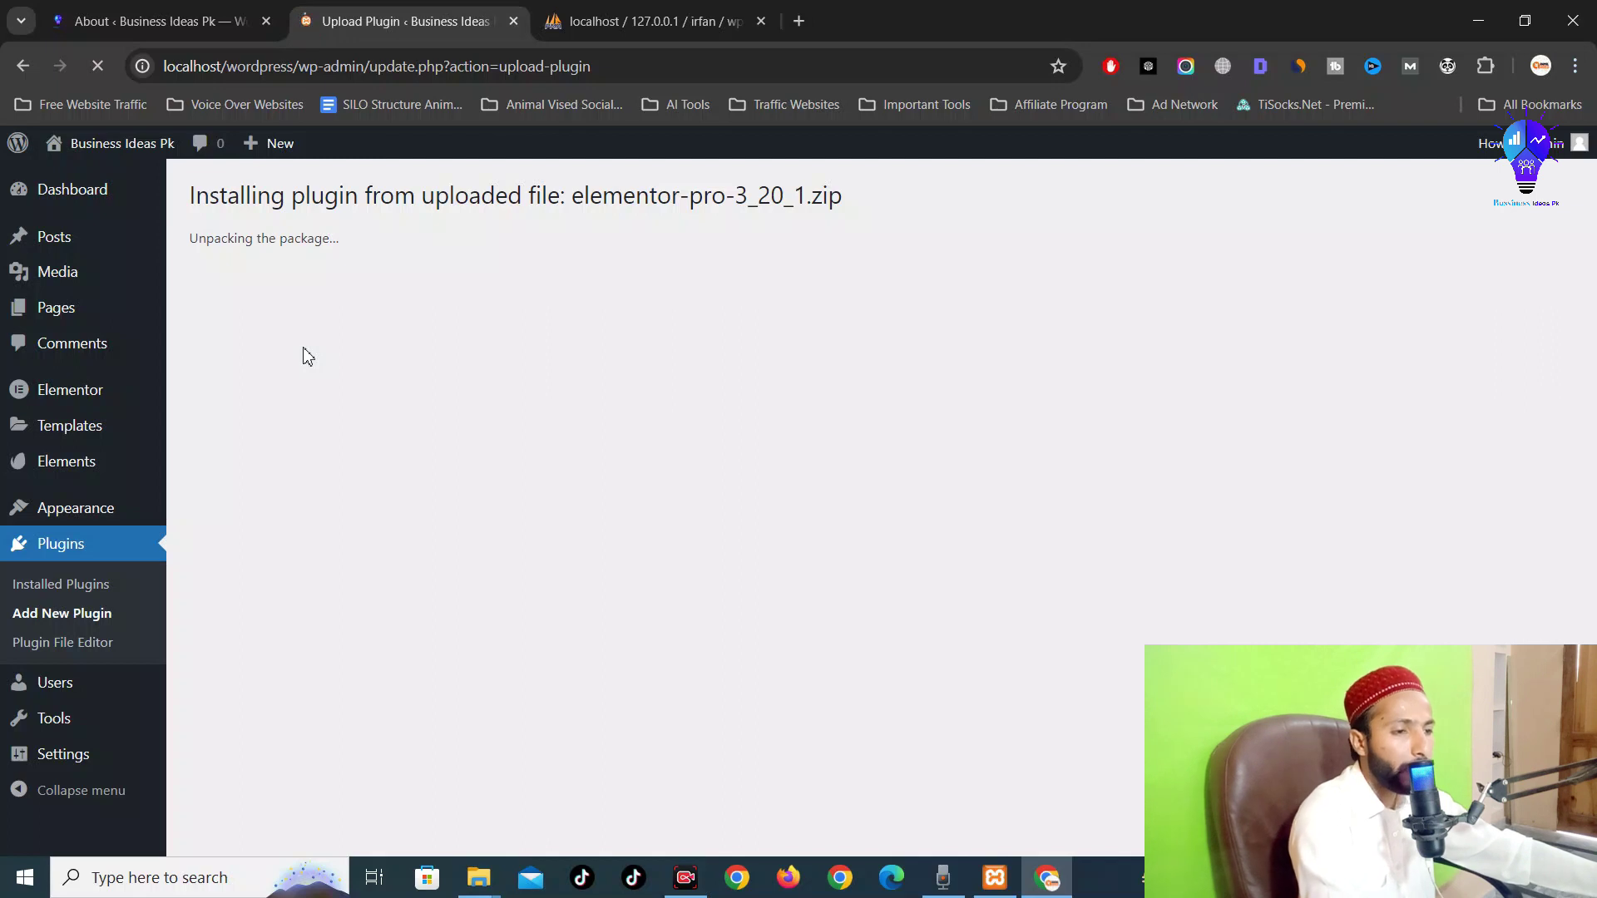
Step: Close the WordPress About tab and activate the uploaded Elementor Pro 3.20.1 plugin
left_click(208, 18)
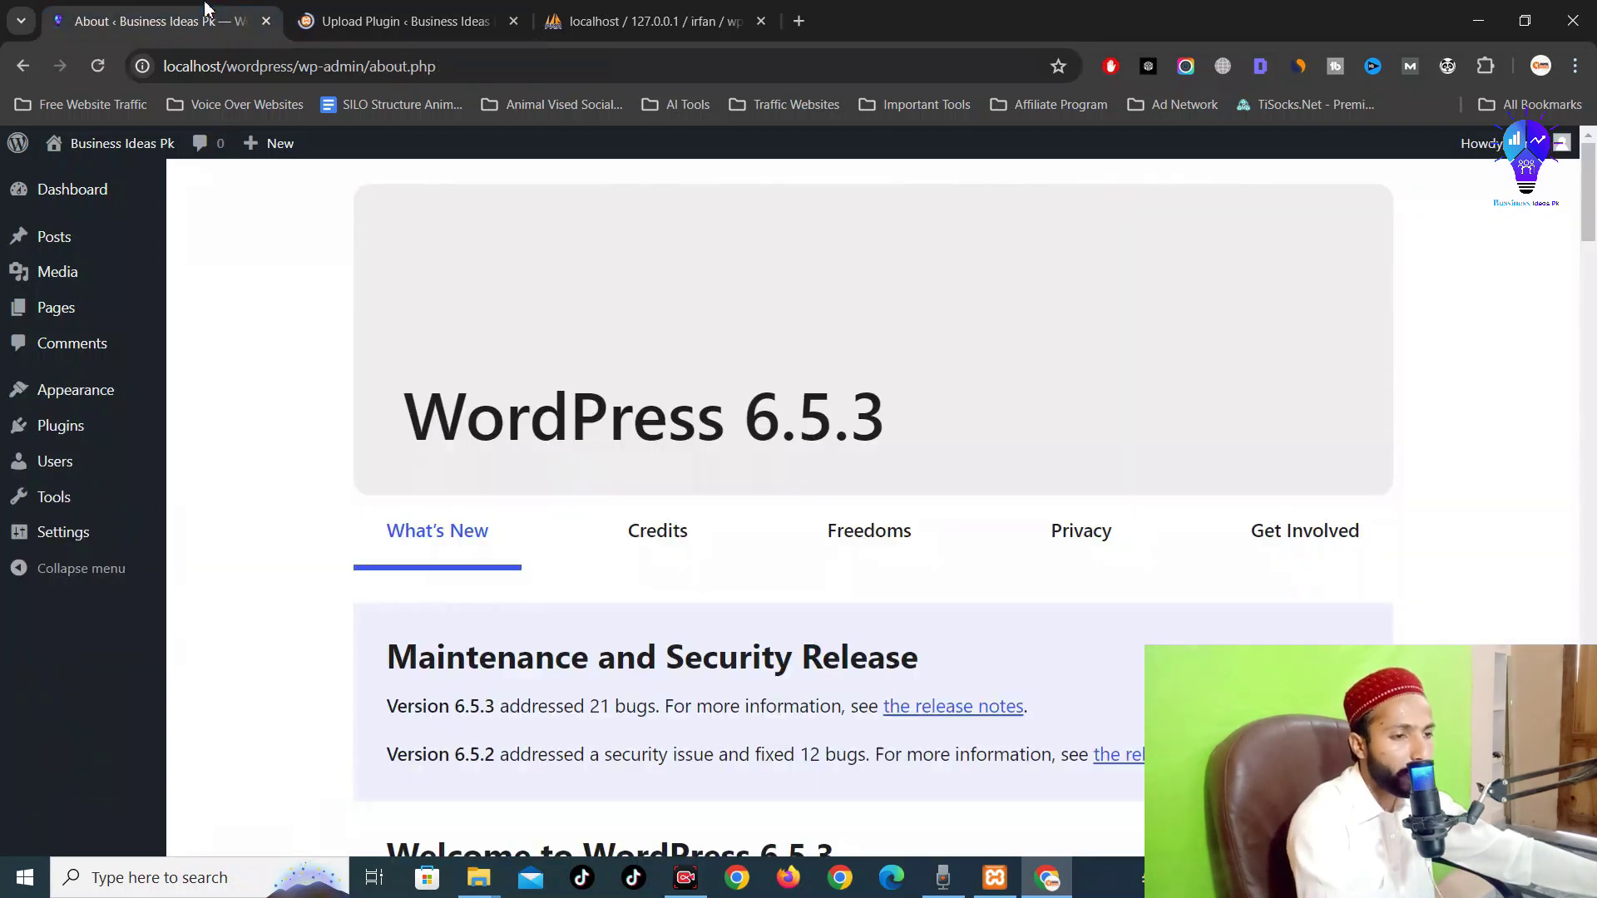
key("ctrl+w")
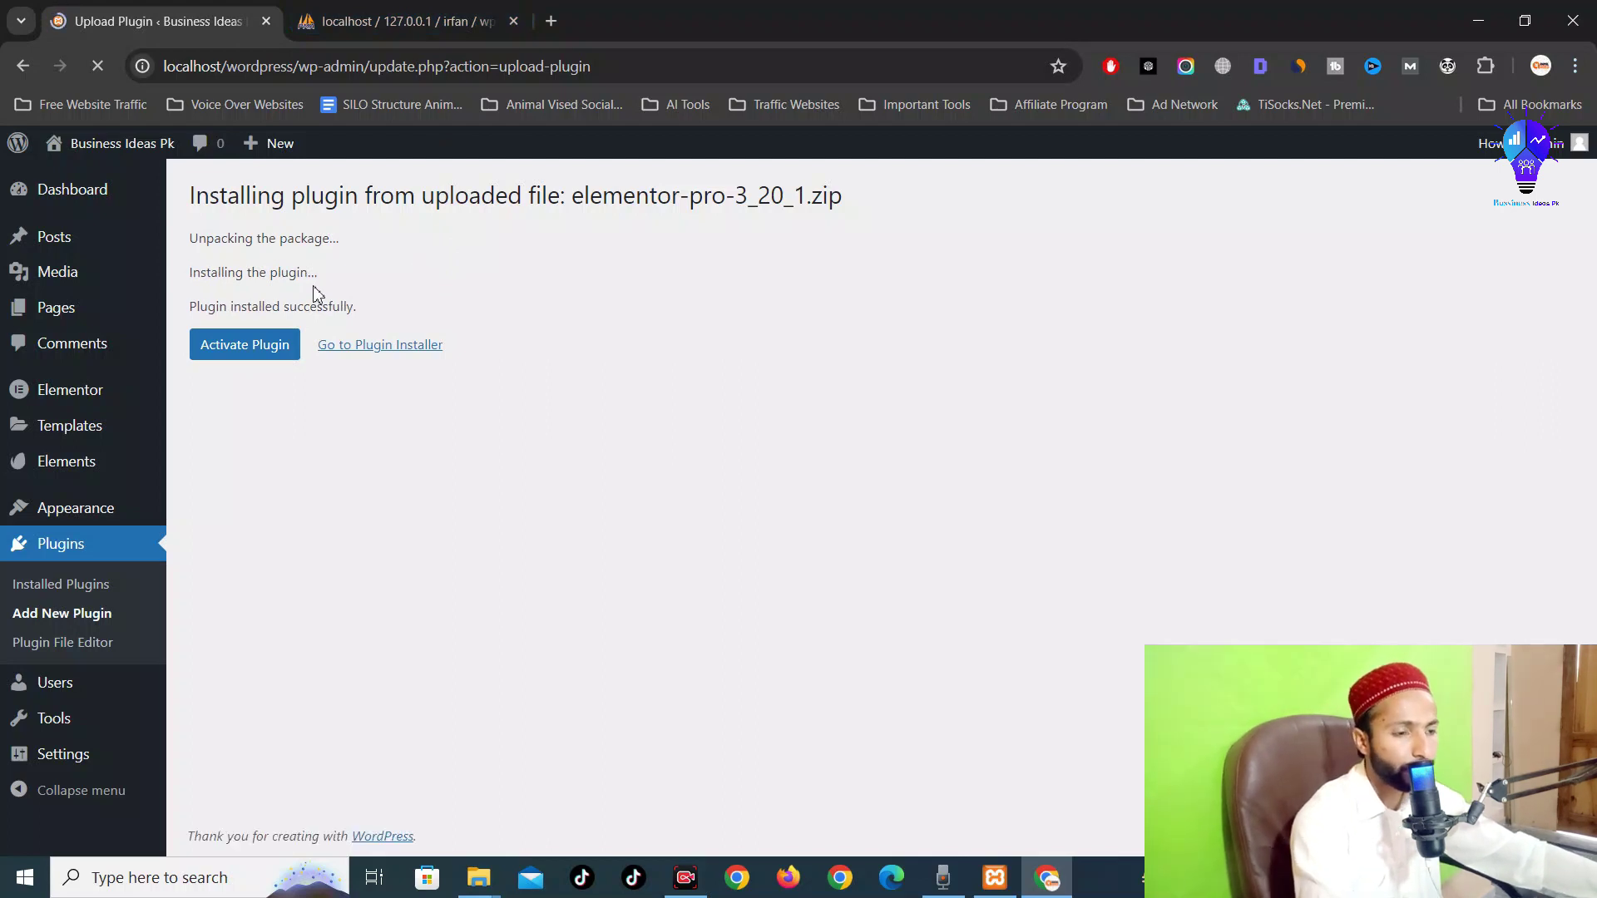
left_click(268, 348)
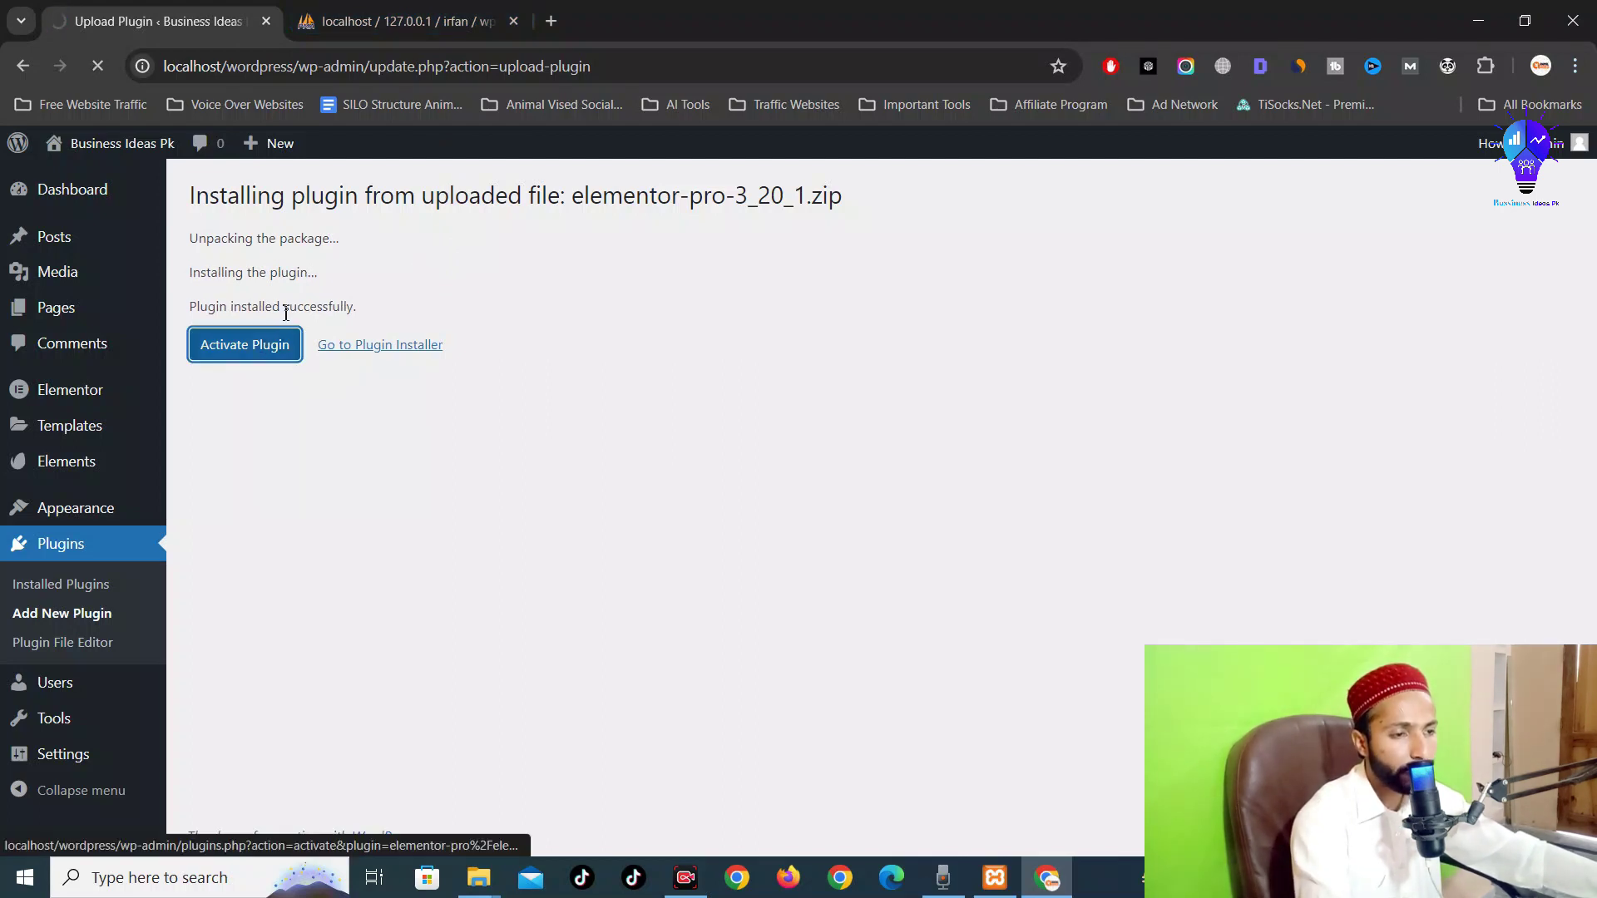
triple_click(322, 278)
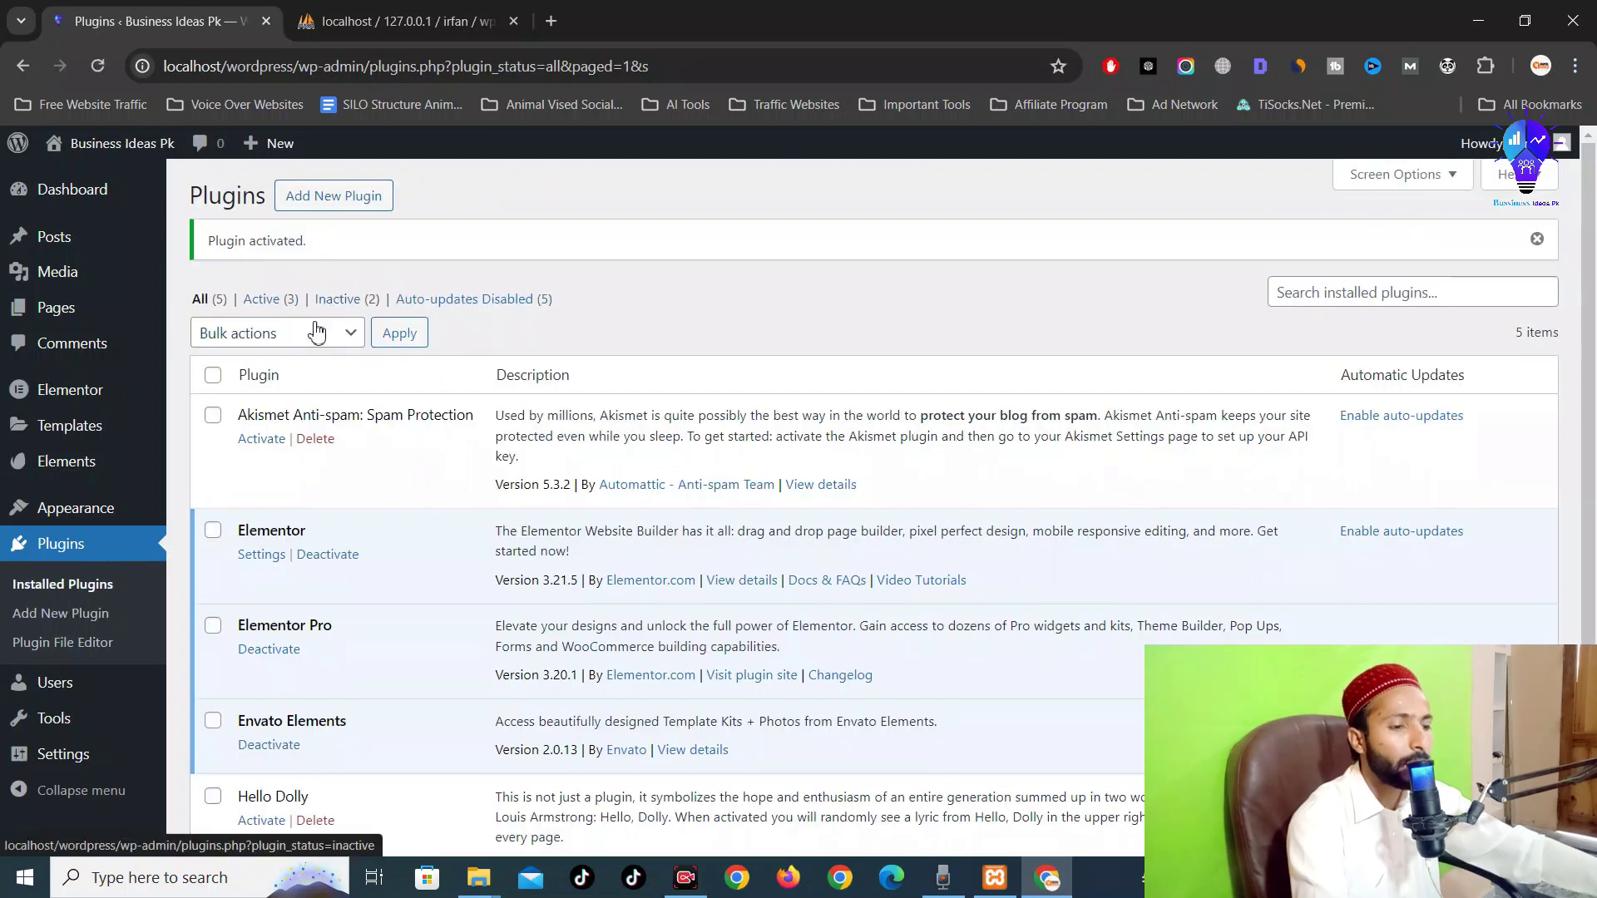
Step: Go to Envato Elements' Installed Kits page from the admin sidebar
mouse_move(59, 428)
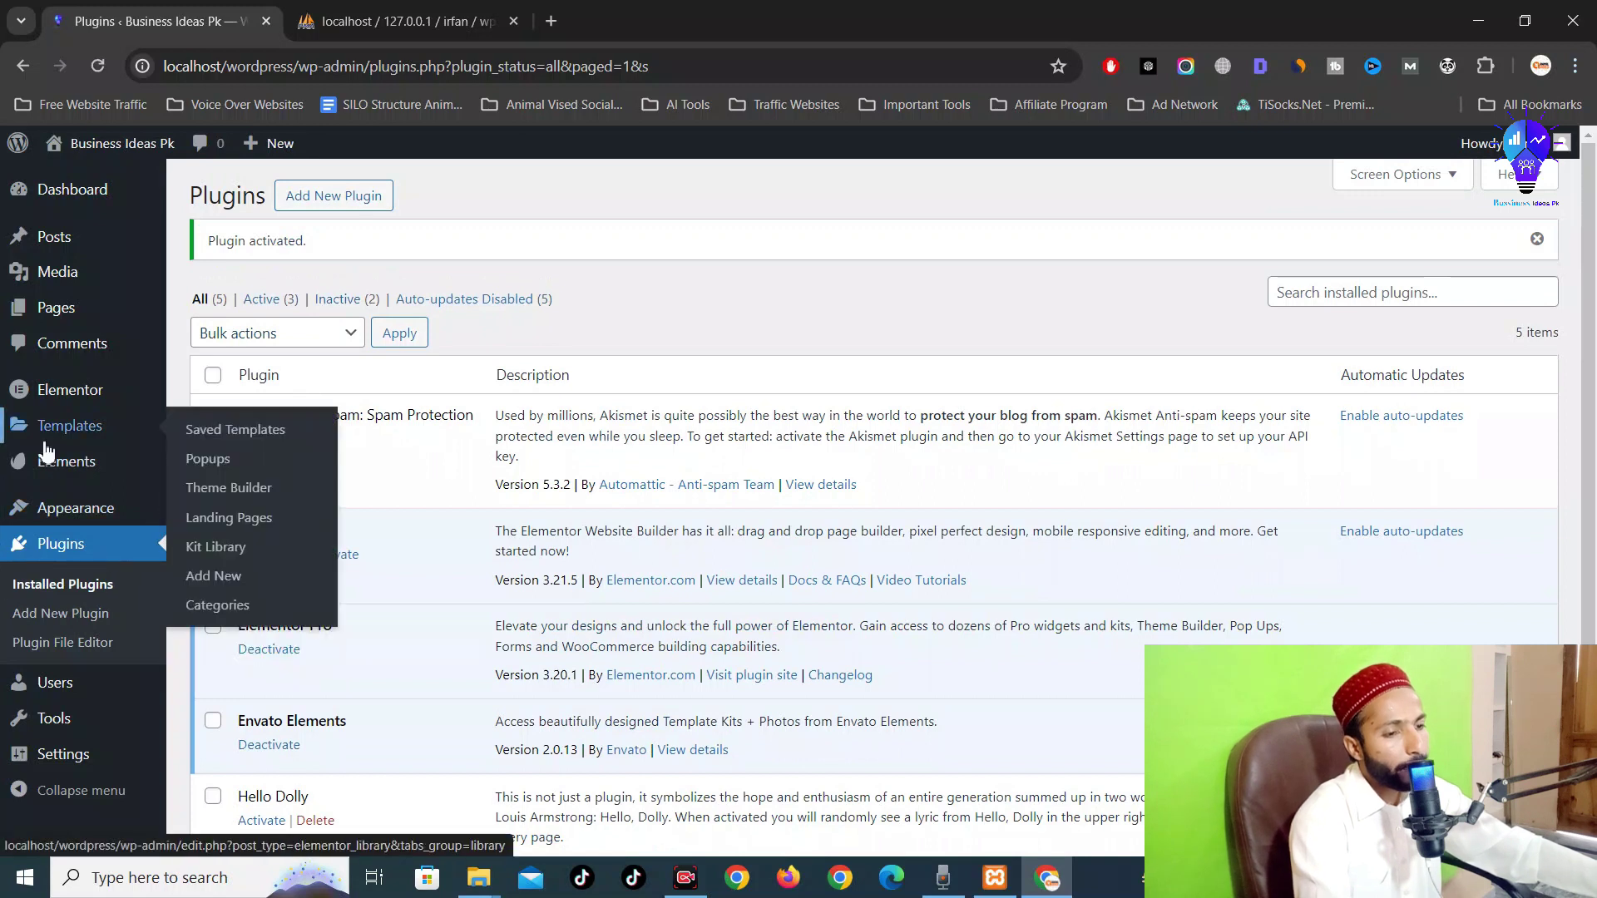
mouse_move(60, 463)
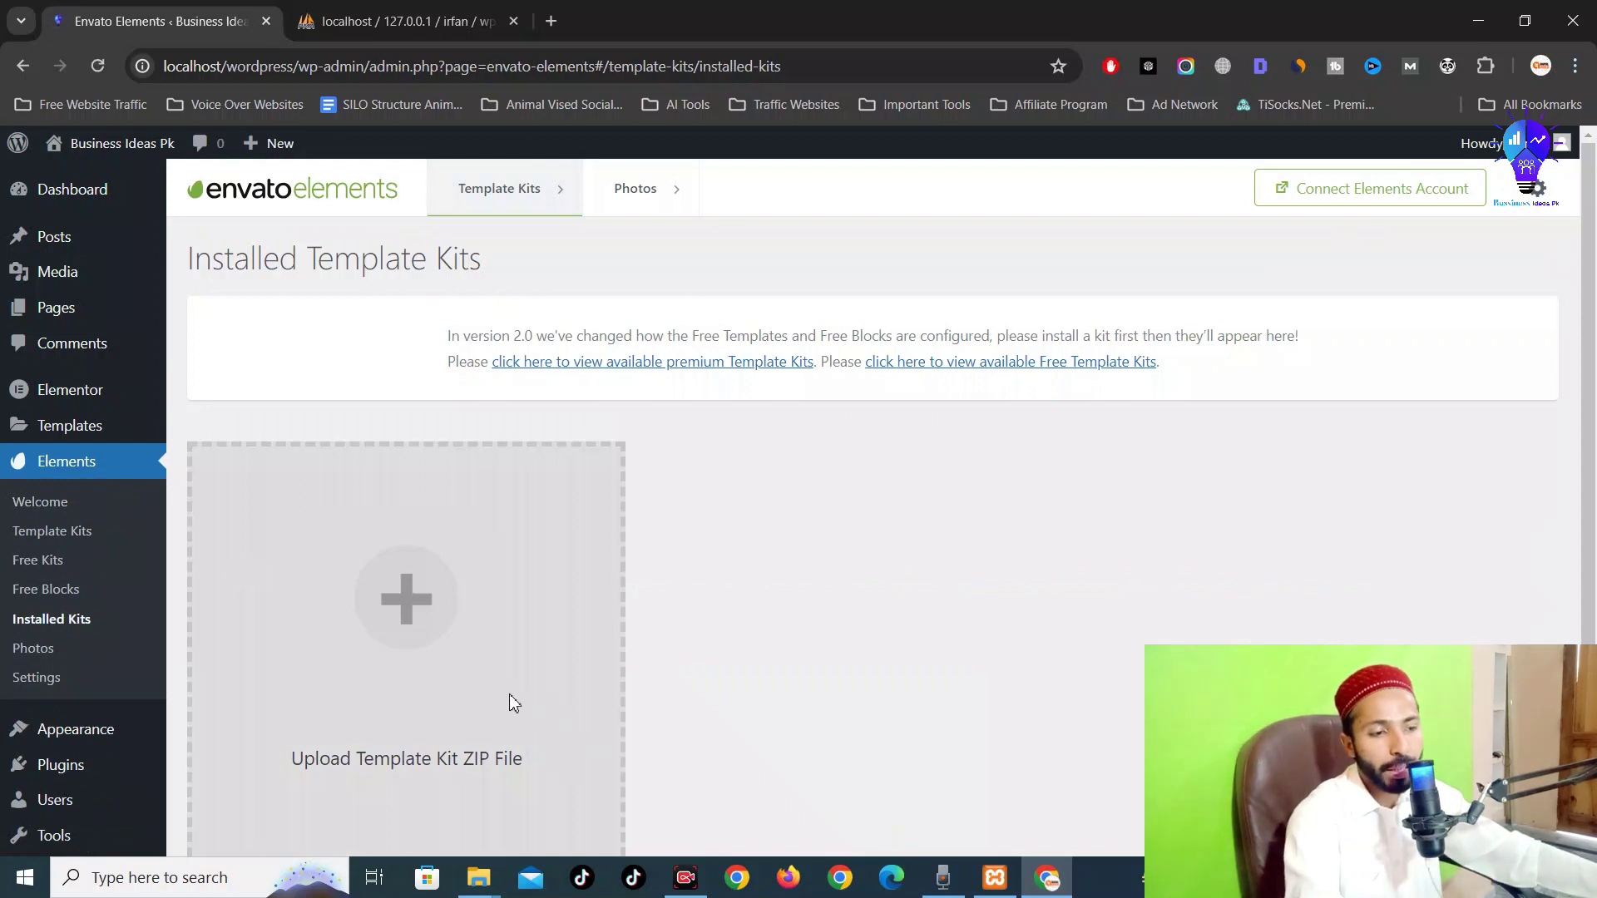
Step: Upload the downloaded creavo kit ZIP and review the installed Creative Agency kit page
left_click(377, 640)
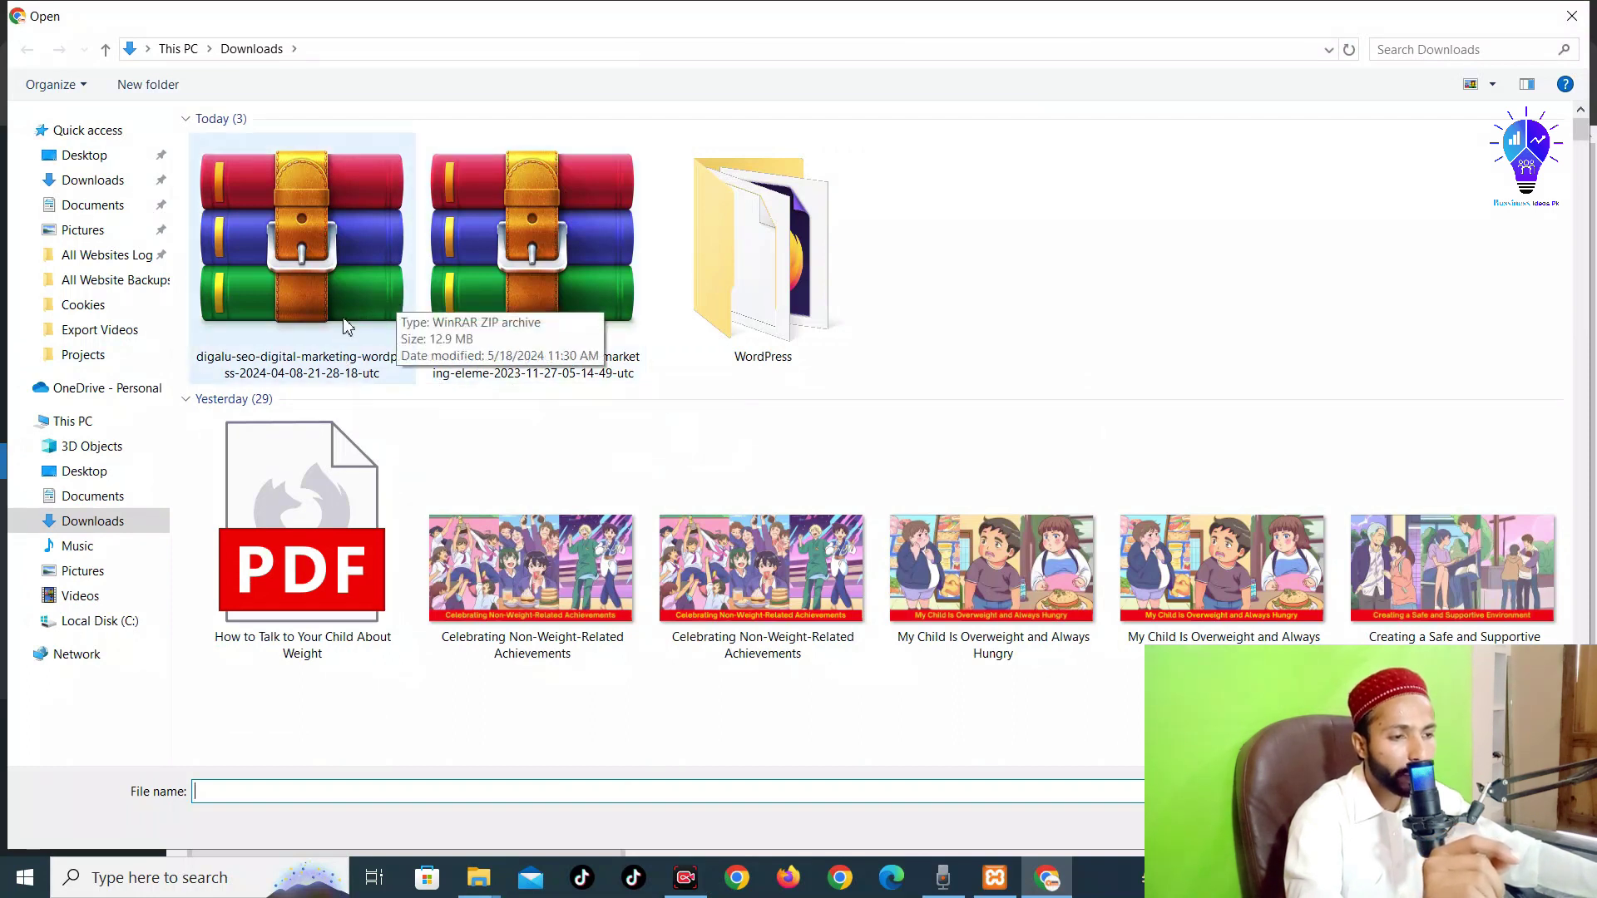
double_click(517, 269)
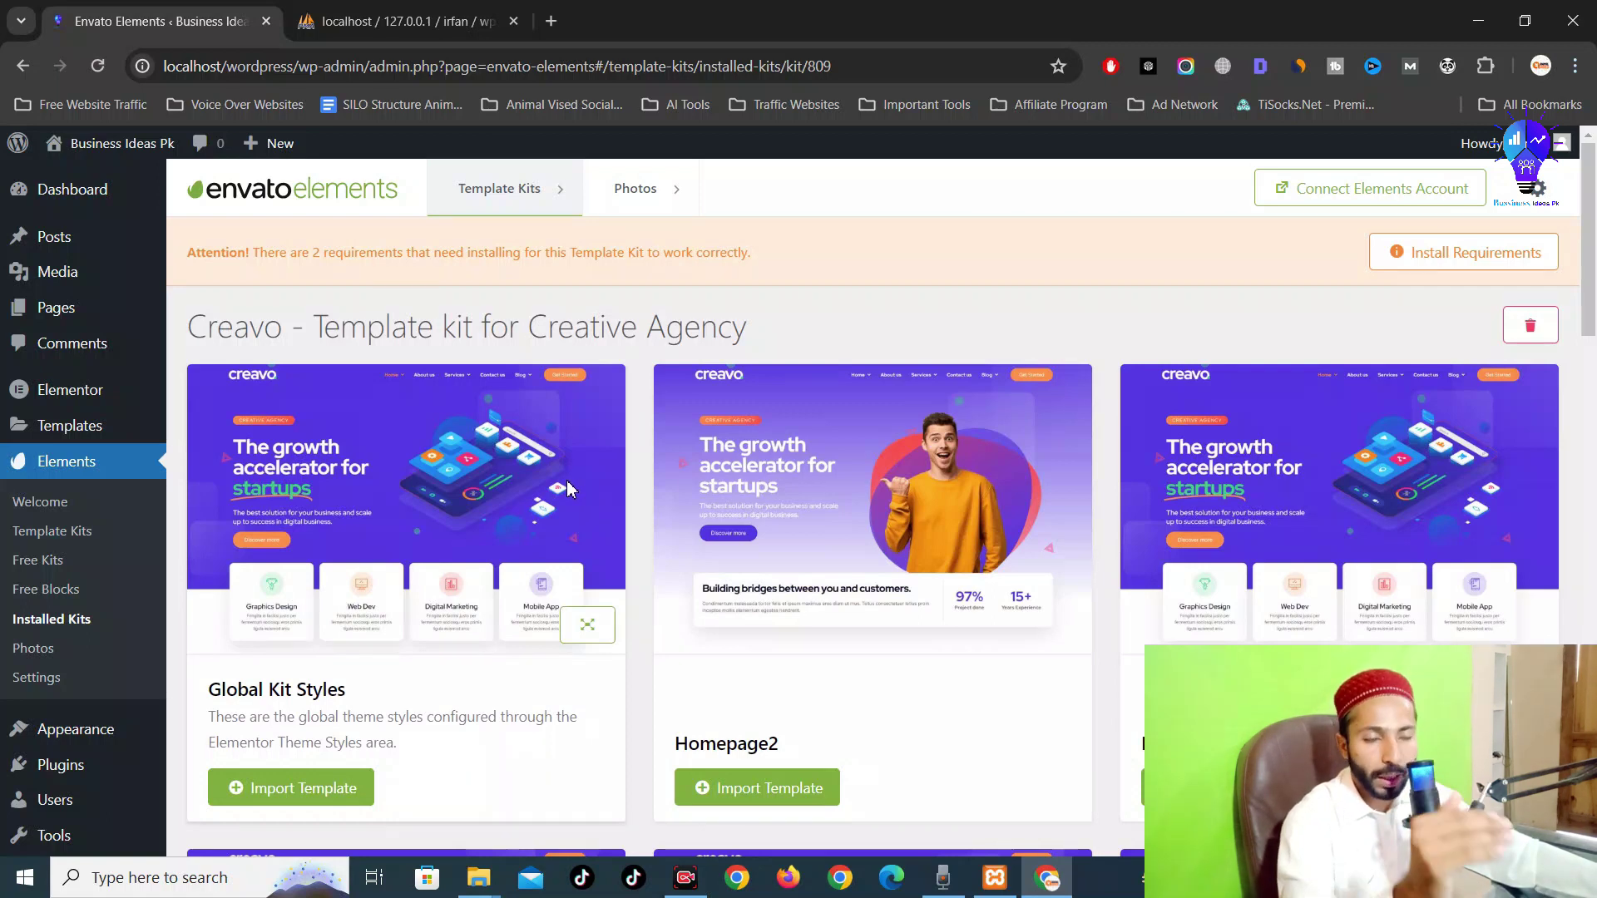
scroll(568, 489, "down", 3)
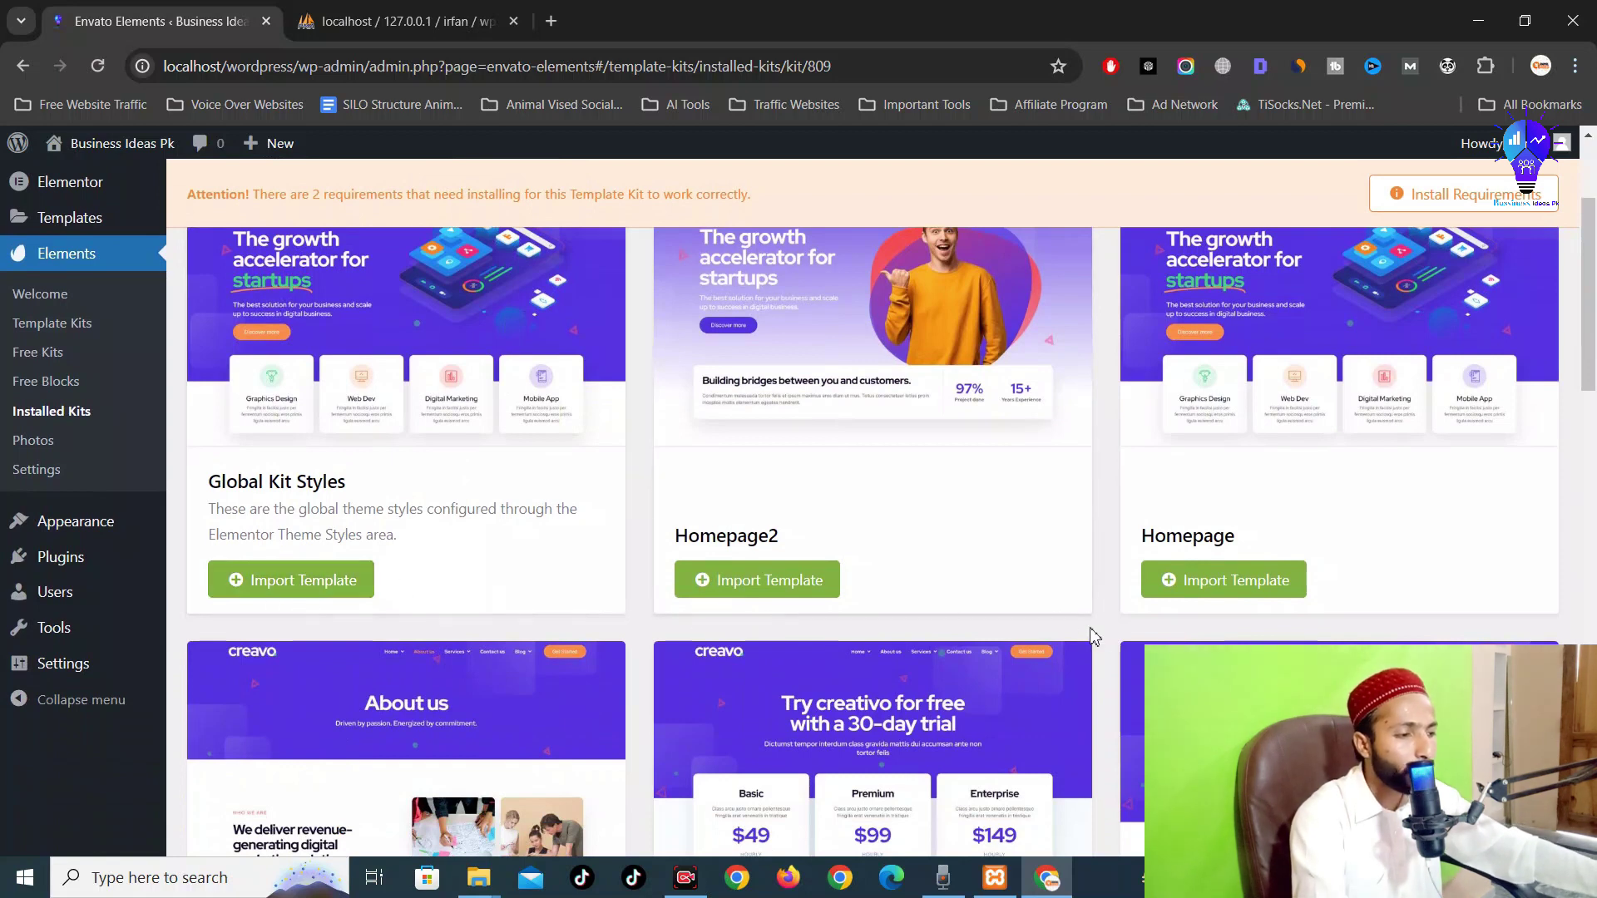
scroll(1125, 702, "down", 3)
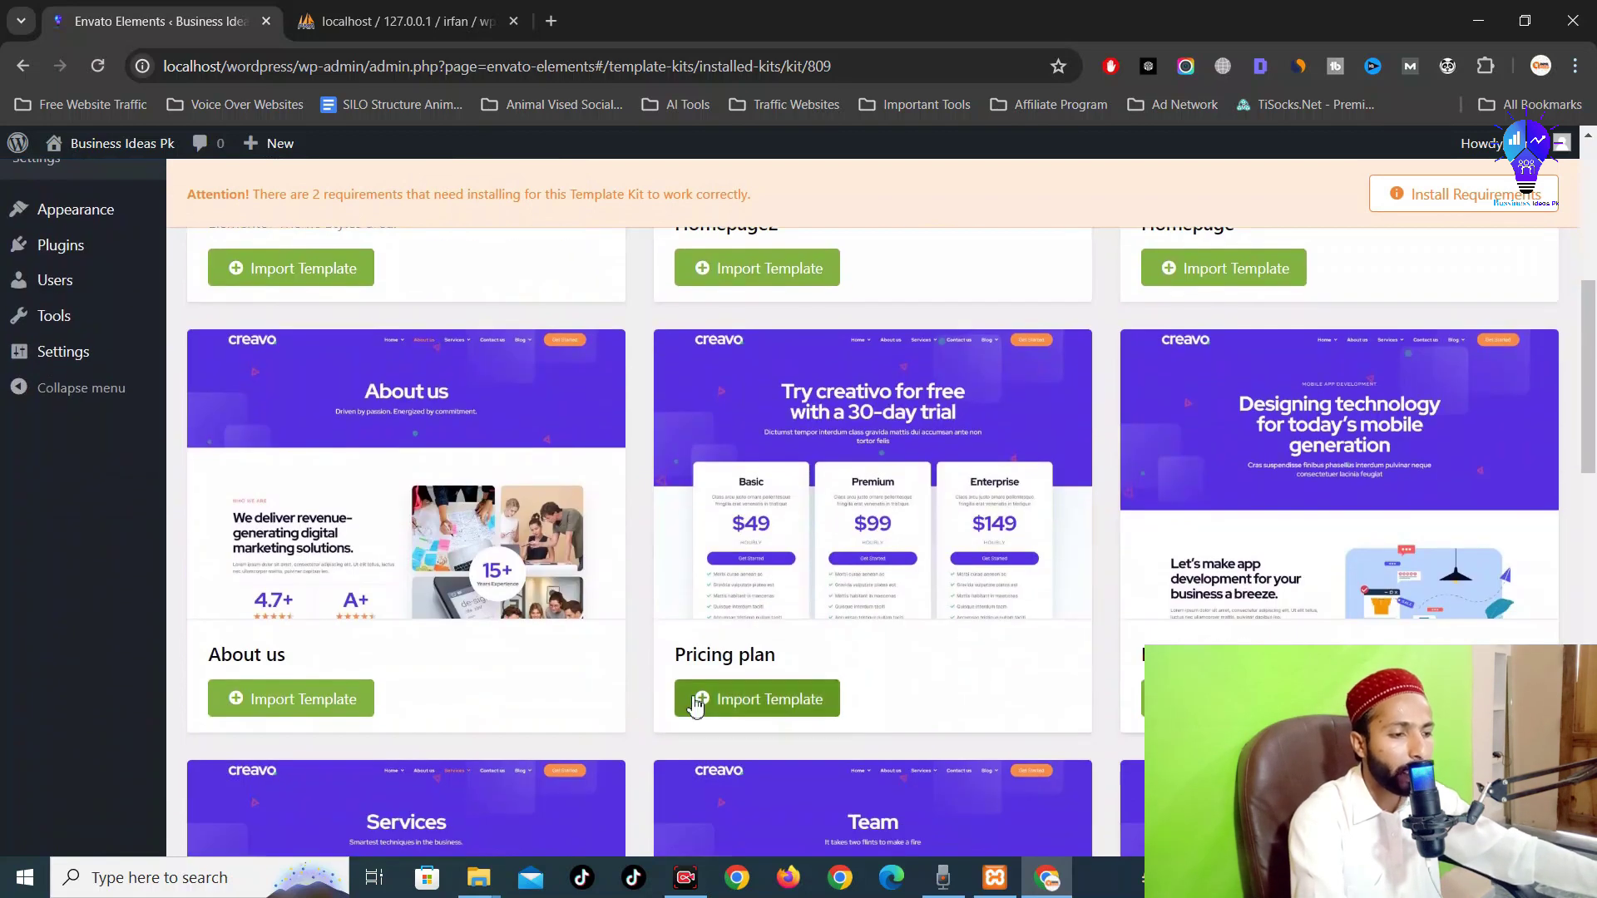
scroll(322, 577, "up", 5)
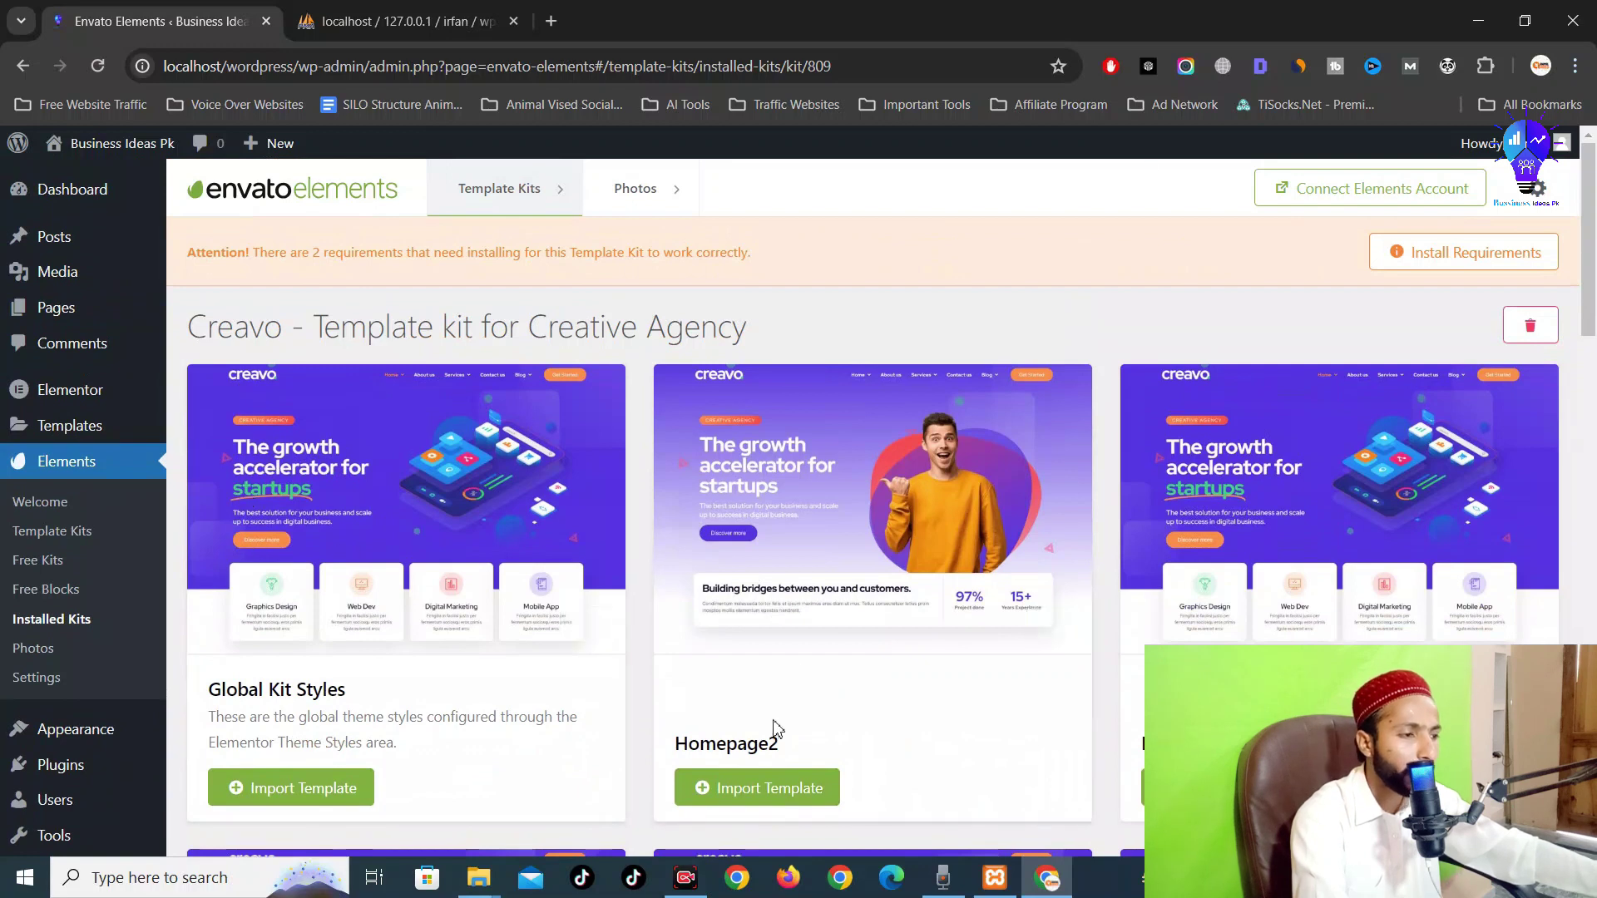
Step: Install the missing ElementsKit Lite and Skyboot Custom Icons for Elementor plugins
left_click(1414, 258)
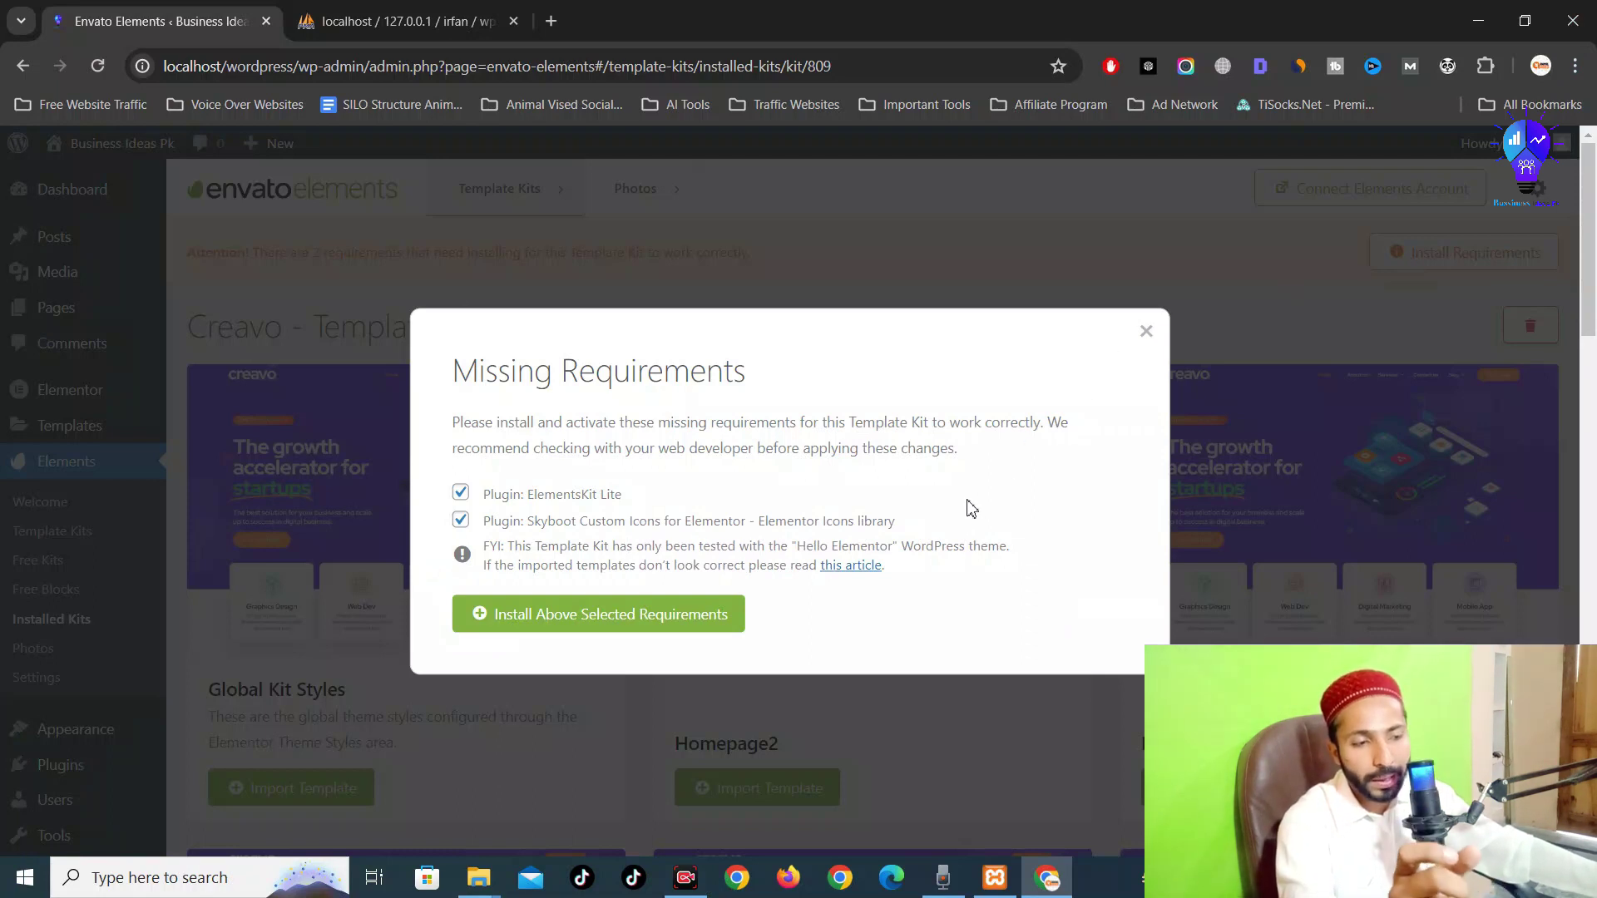
left_click(574, 620)
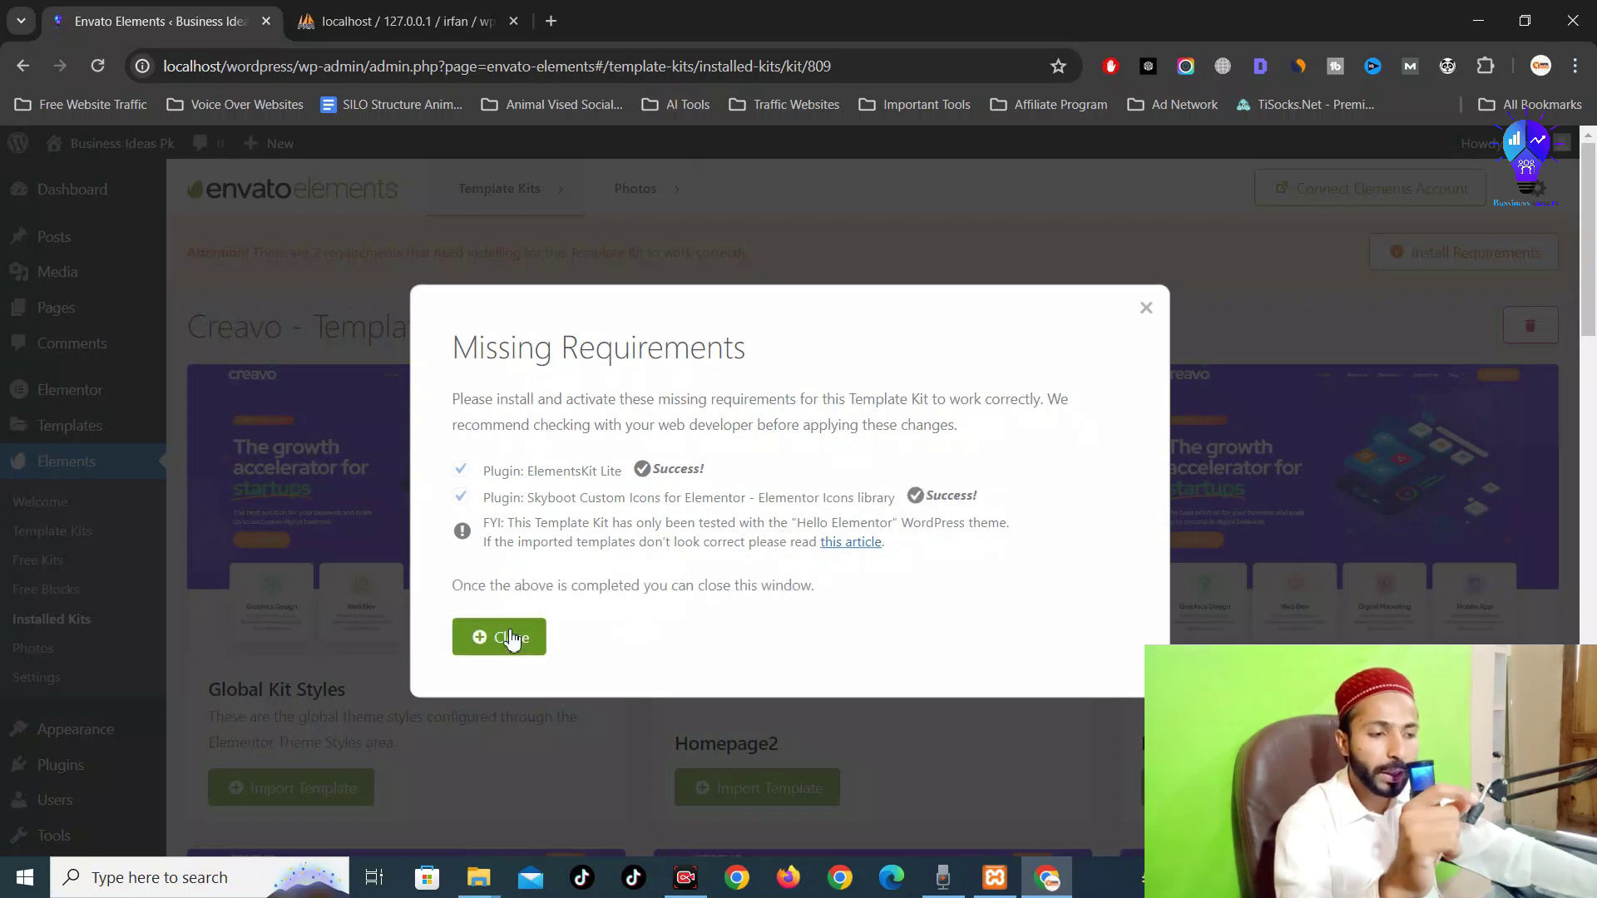
left_click(510, 639)
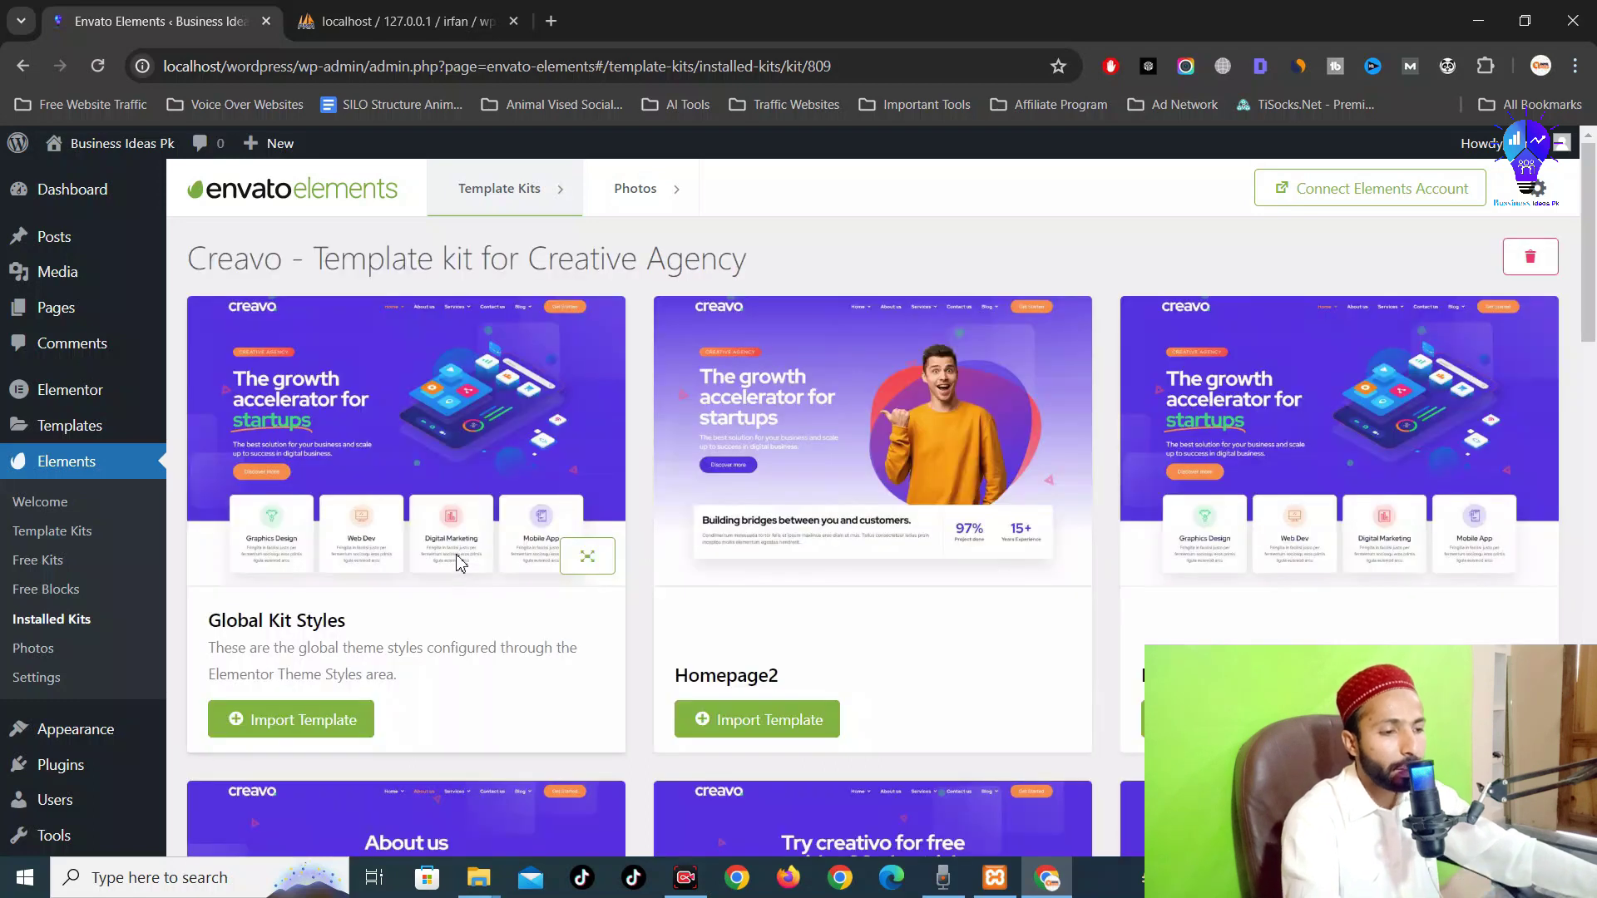
Step: Import the Global Kit Styles and Homepage2 templates from the Creavo kit
left_click(287, 724)
left_click(777, 717)
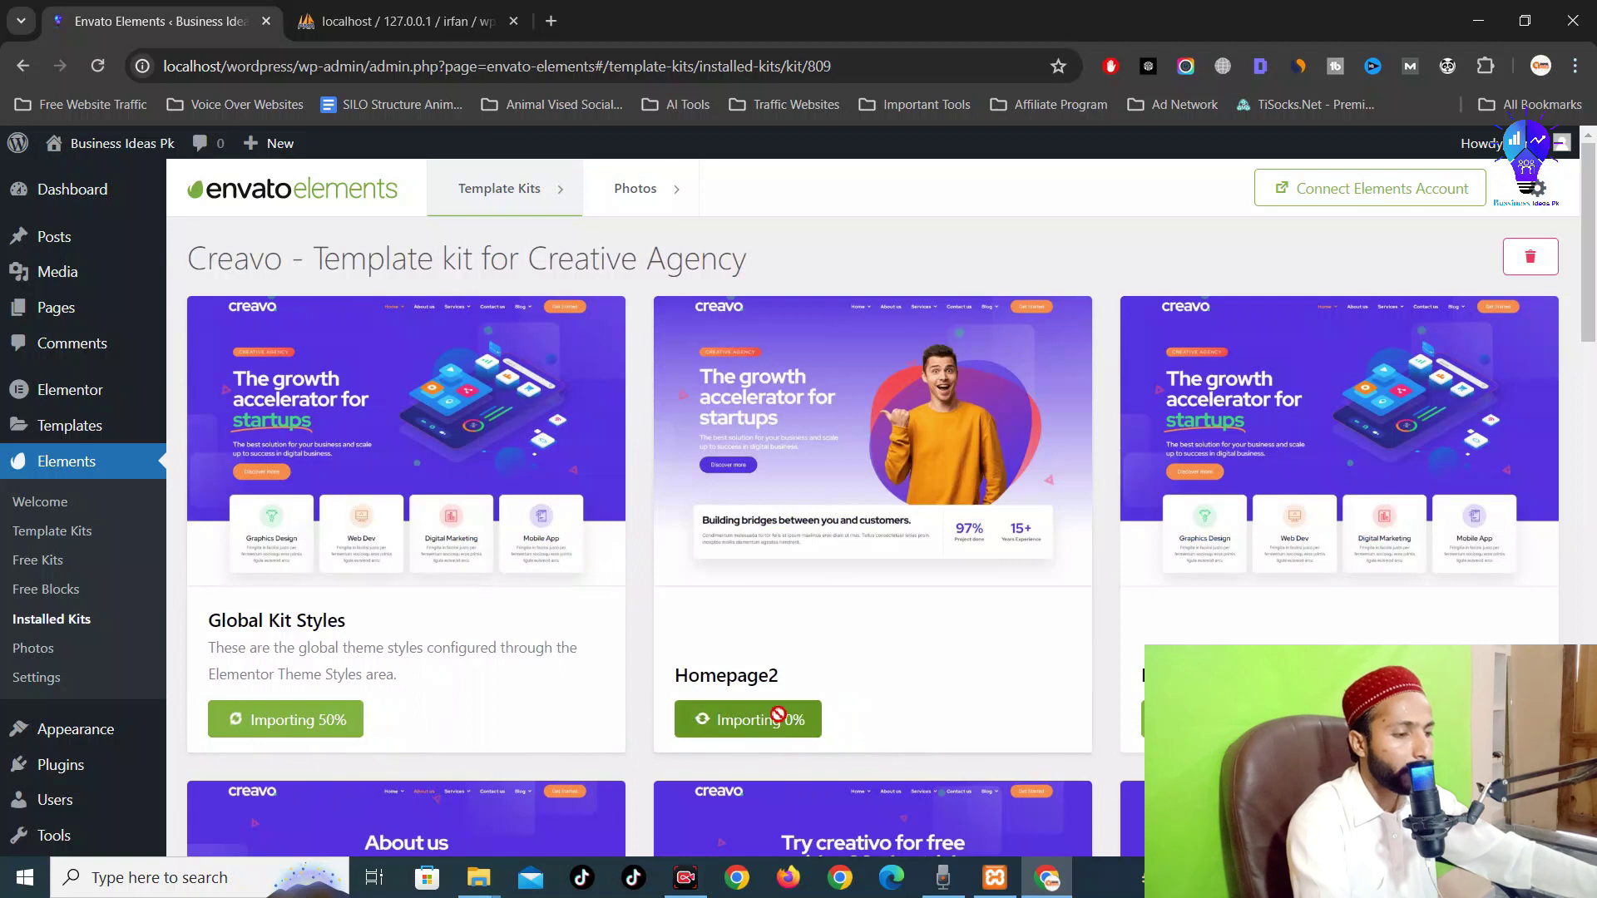
scroll(990, 711, "down", 4)
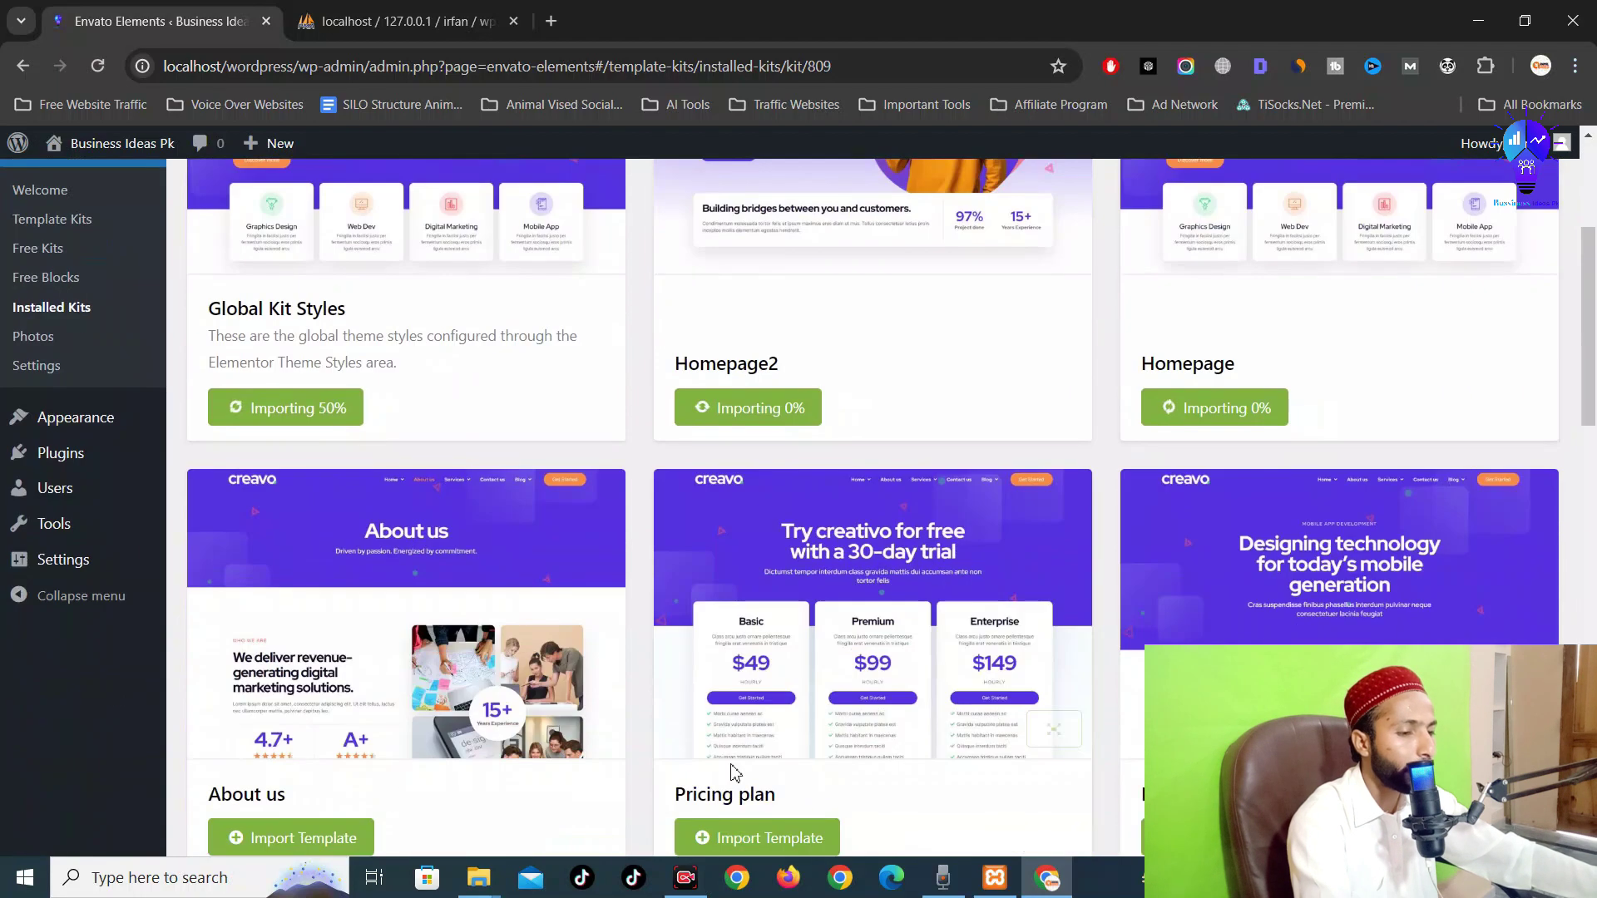
scroll(517, 711, "down", 2)
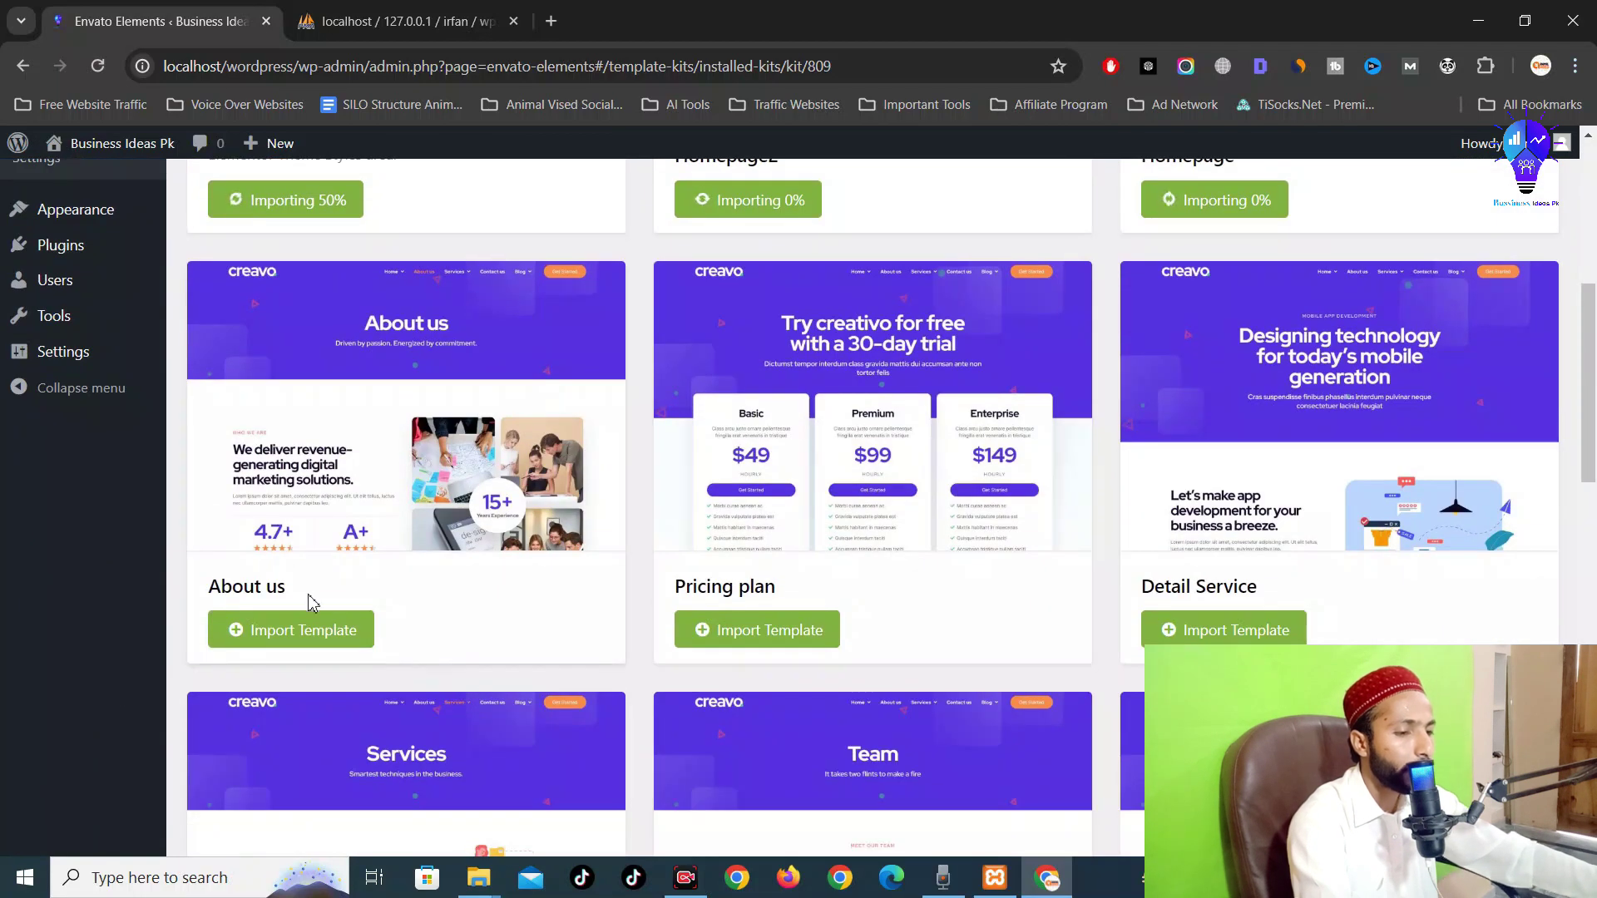
Step: Import the About us, Pricing plan, Detail Service and Team templates and follow their progress
left_click(337, 634)
left_click(846, 635)
left_click(1273, 632)
scroll(1273, 637, "down", 4)
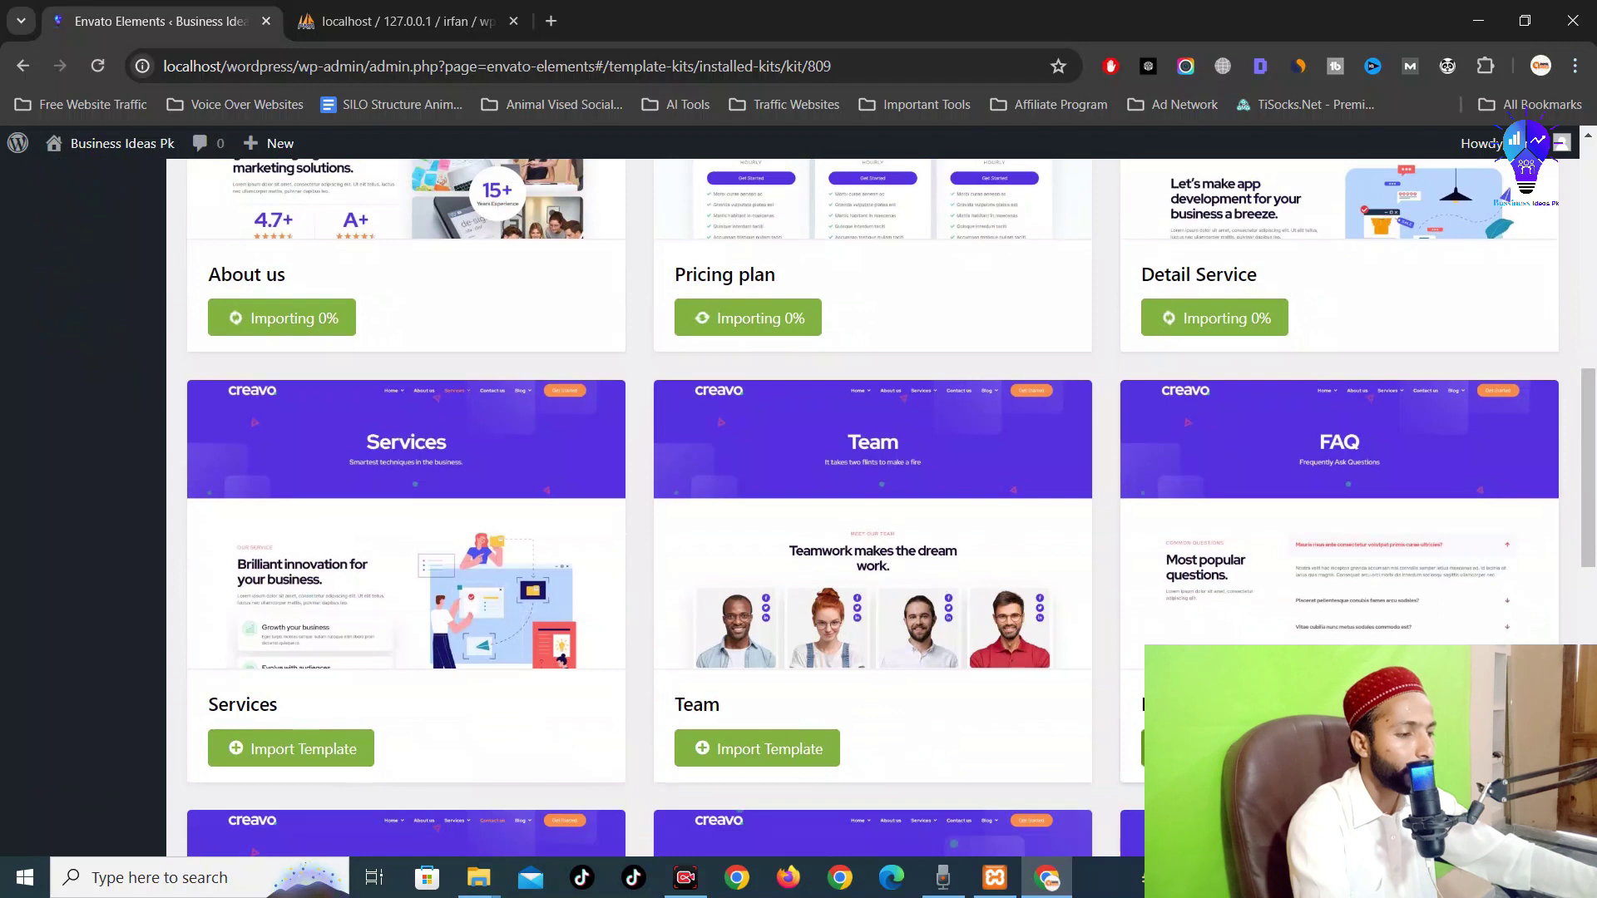
left_click(837, 748)
scroll(838, 748, "down", 7)
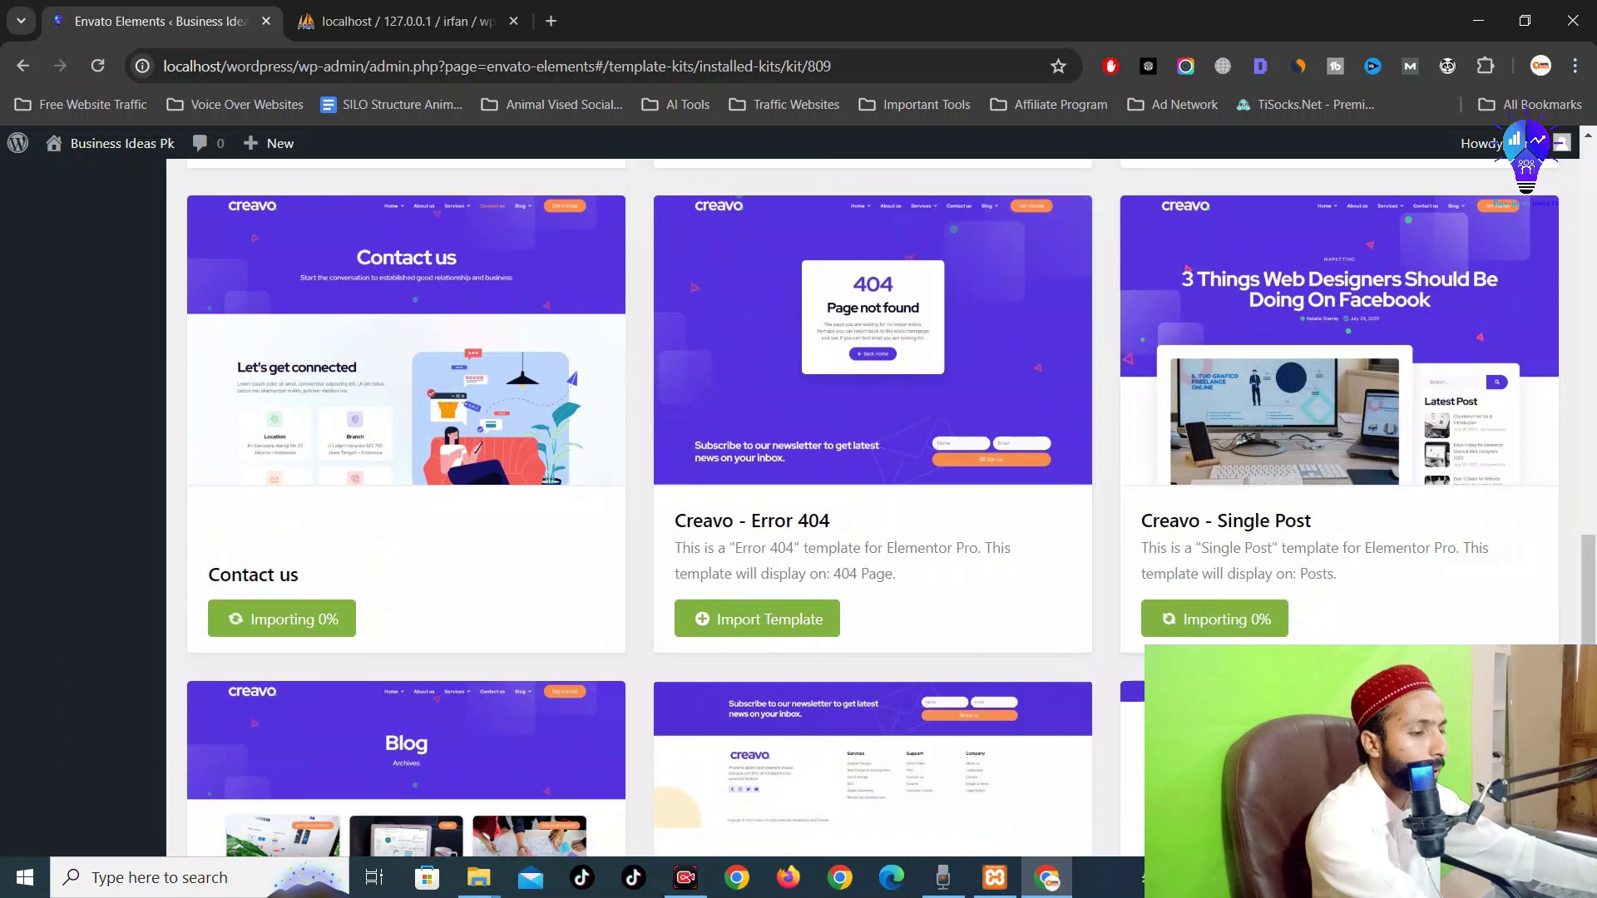
scroll(873, 508, "down", 5)
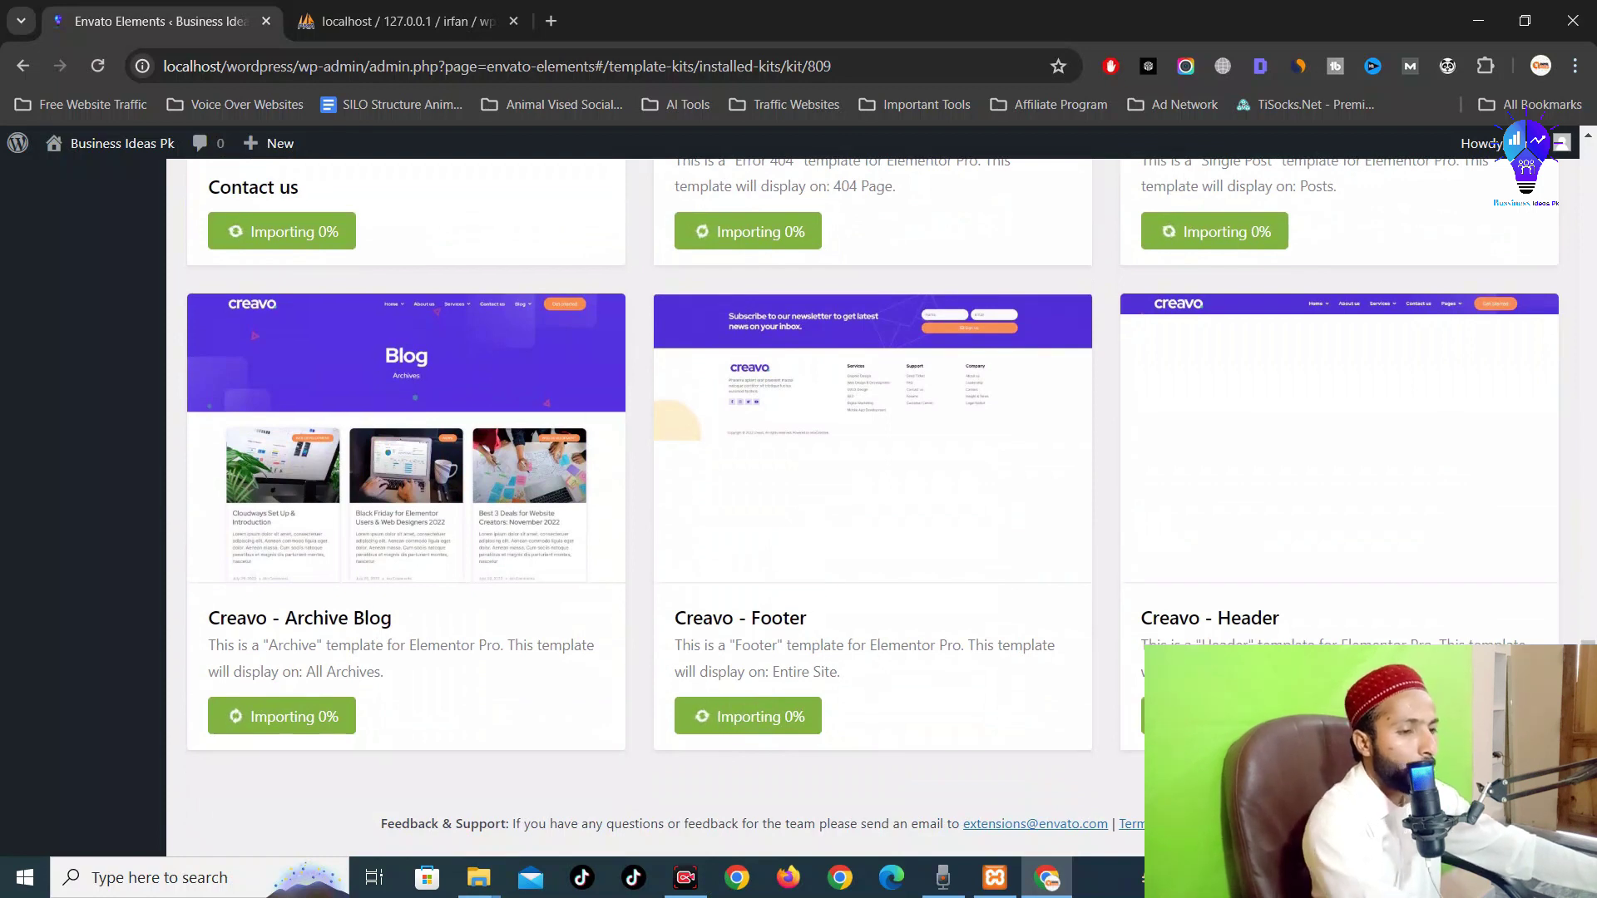
scroll(832, 499, "up", 7)
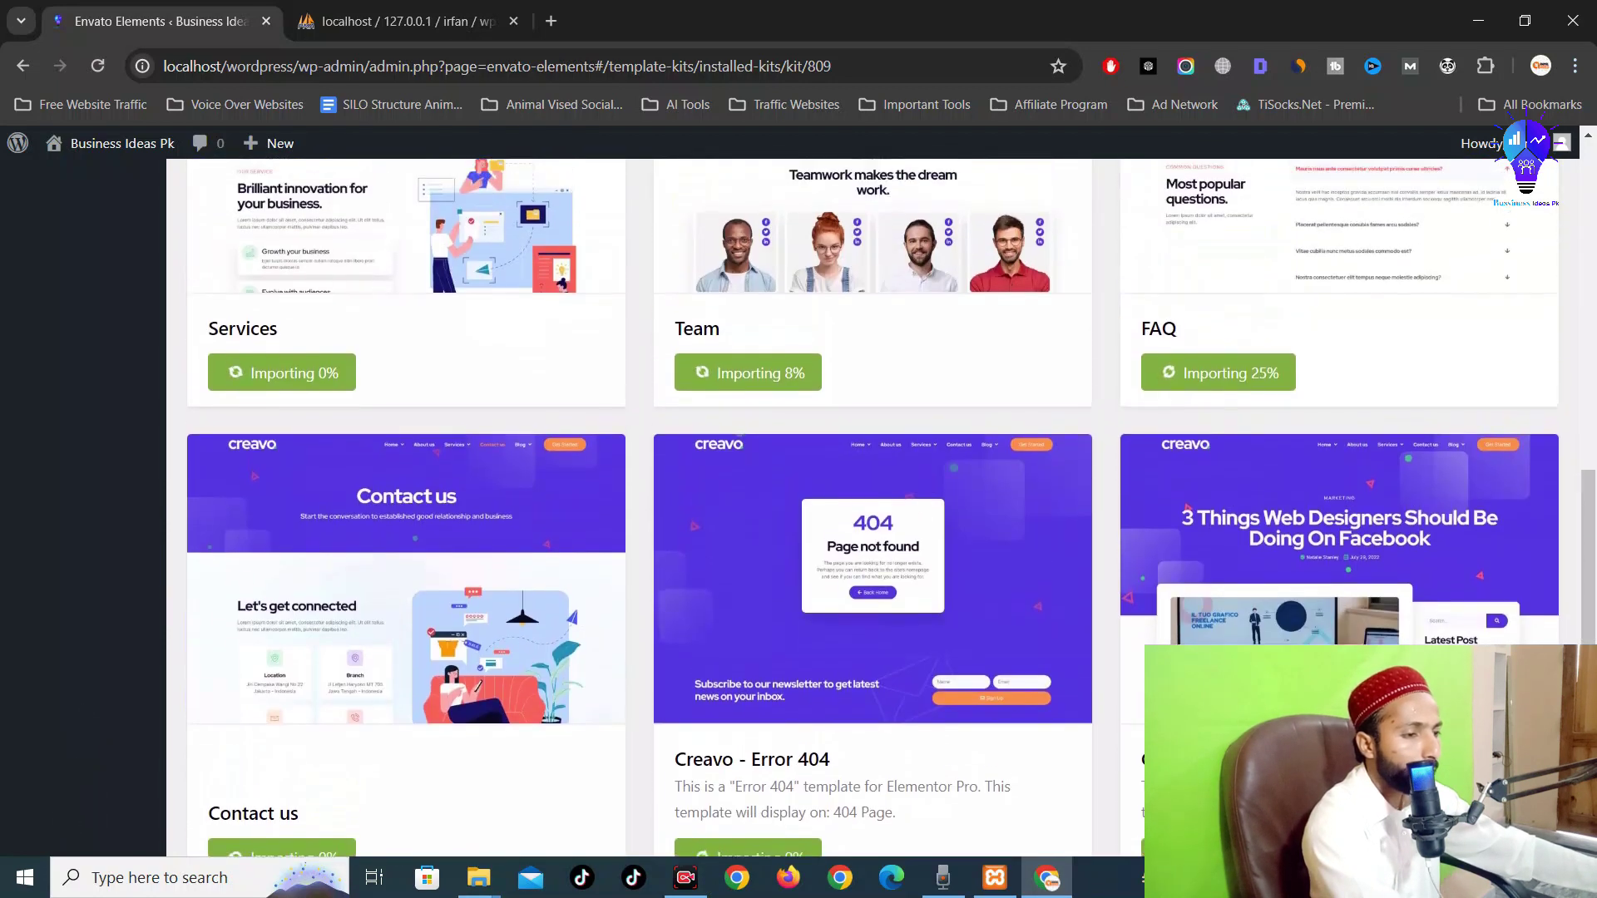
scroll(832, 499, "up", 6)
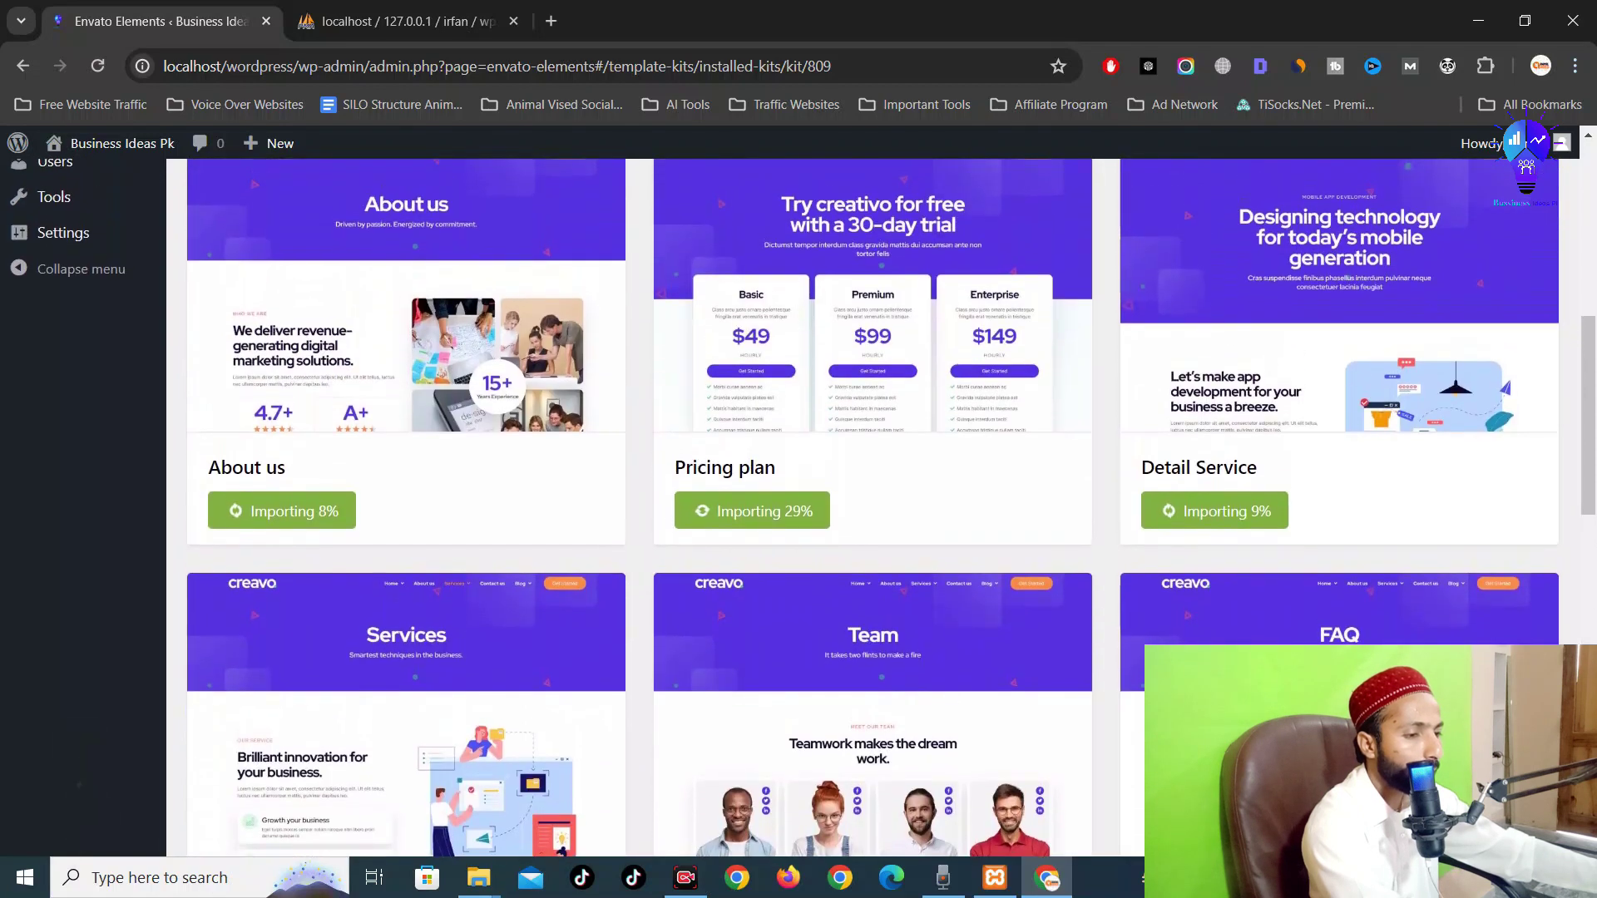
scroll(832, 499, "up", 3)
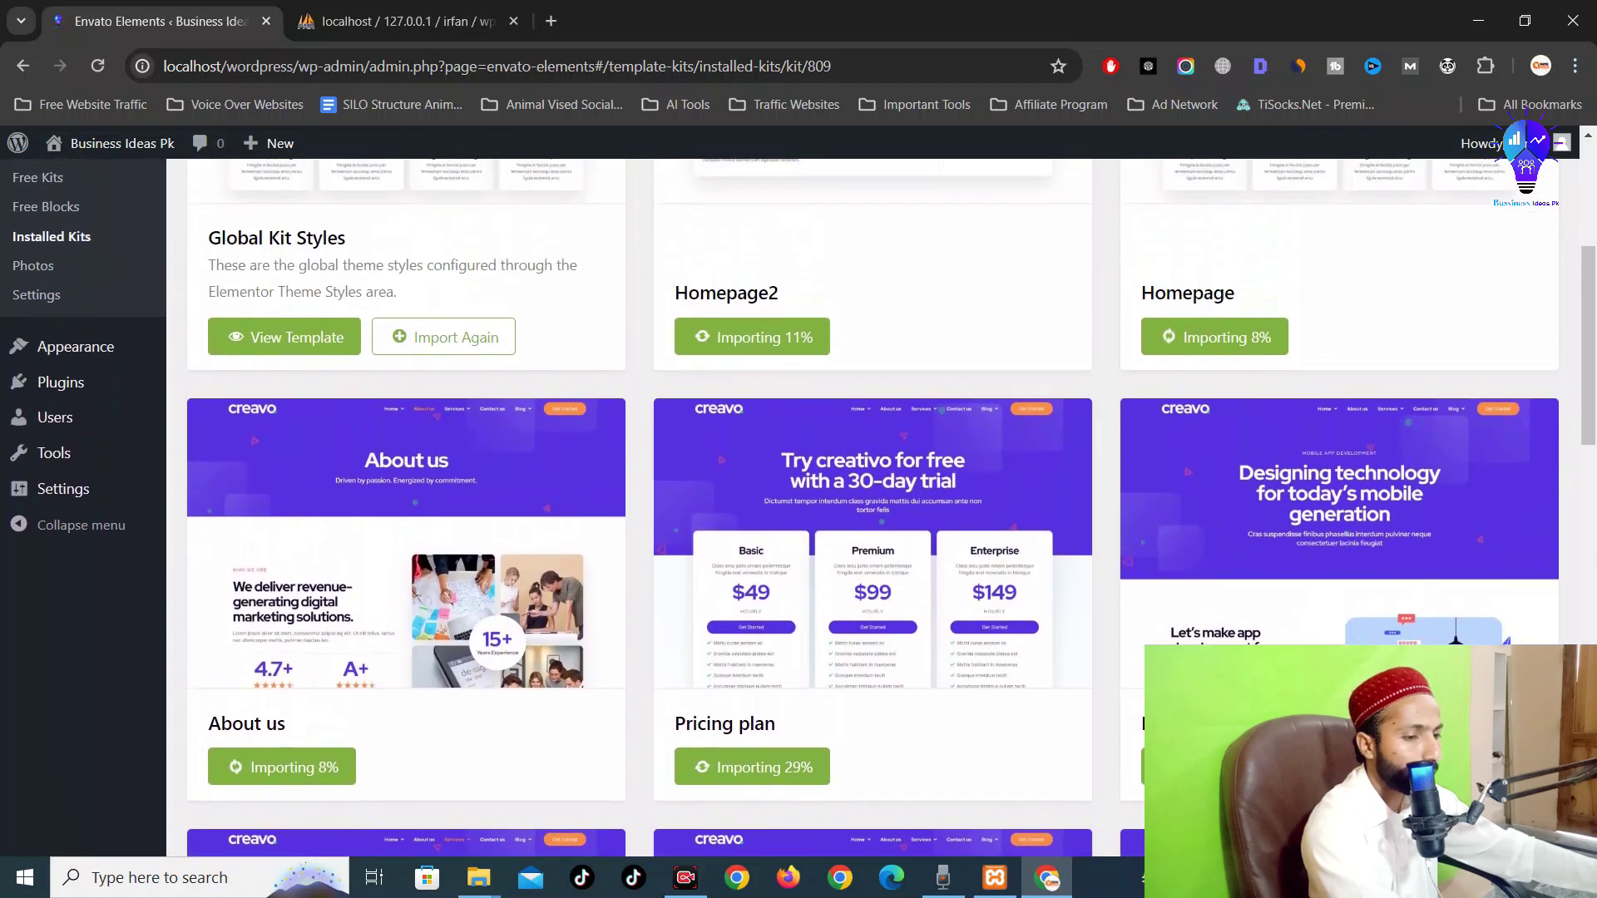
scroll(832, 499, "up", 5)
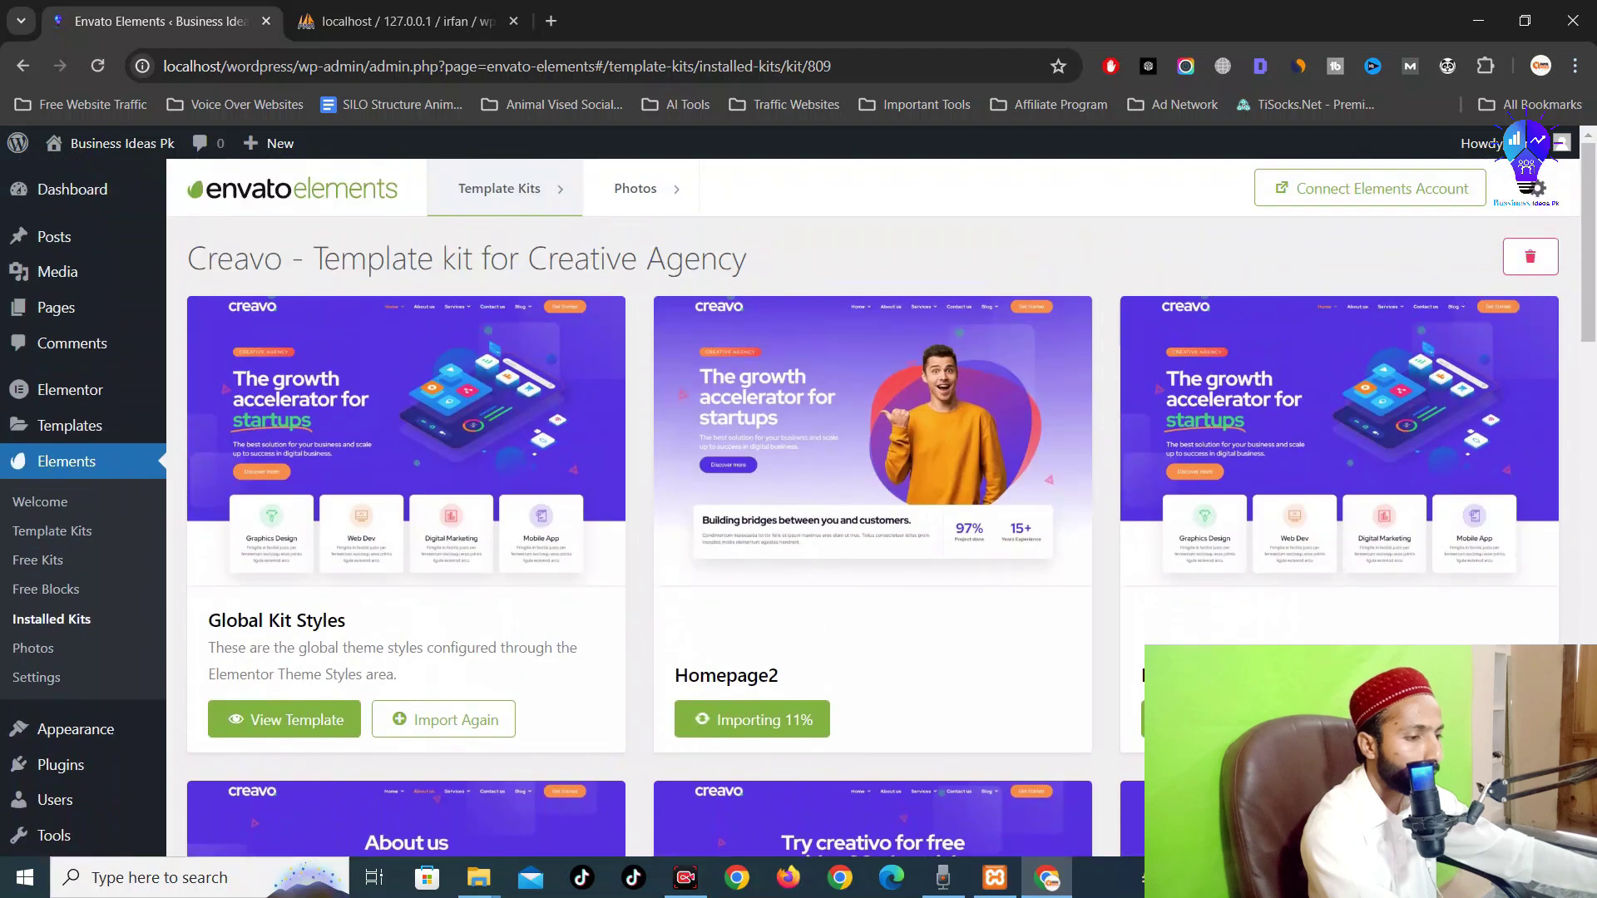
scroll(424, 770, "down", 1)
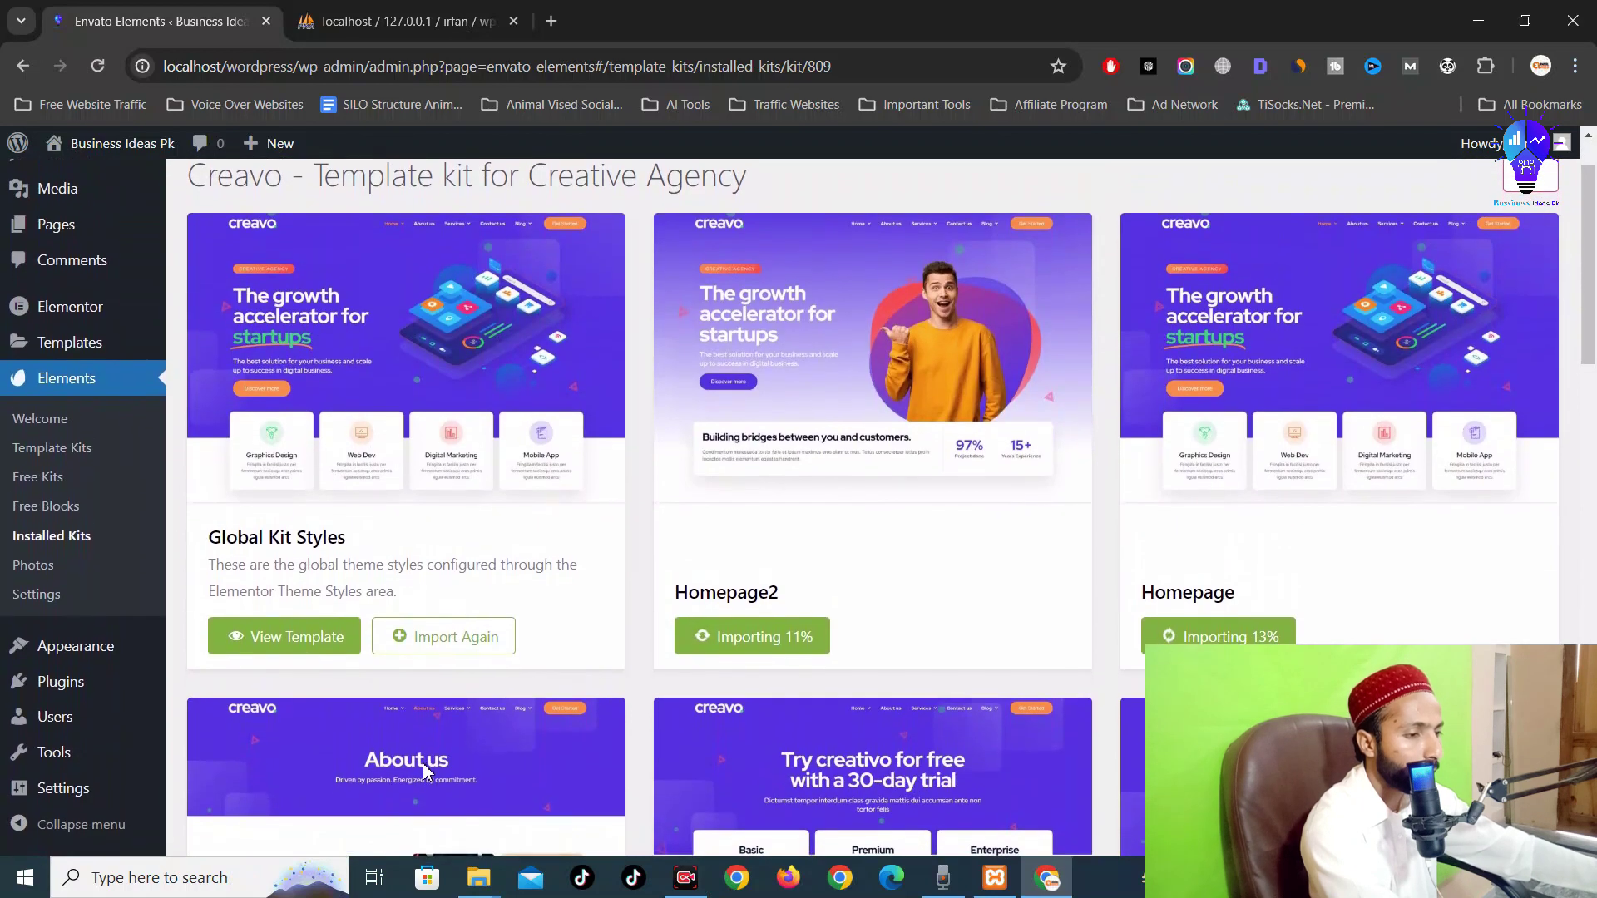
scroll(429, 769, "down", 1)
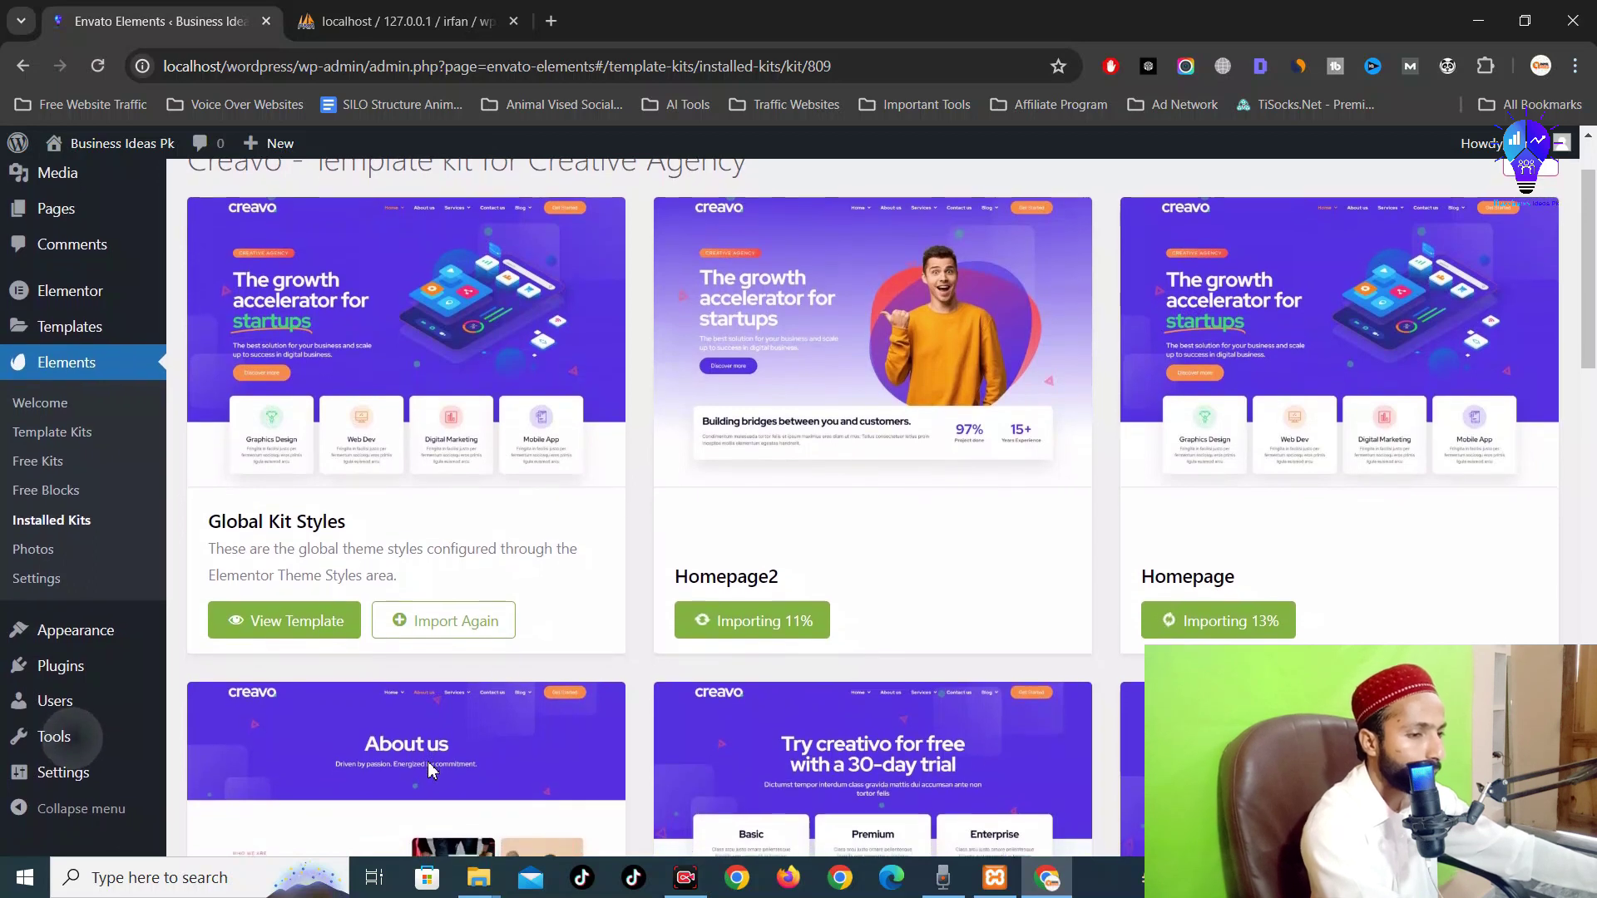
scroll(430, 768, "up", 2)
scroll(429, 769, "down", 2)
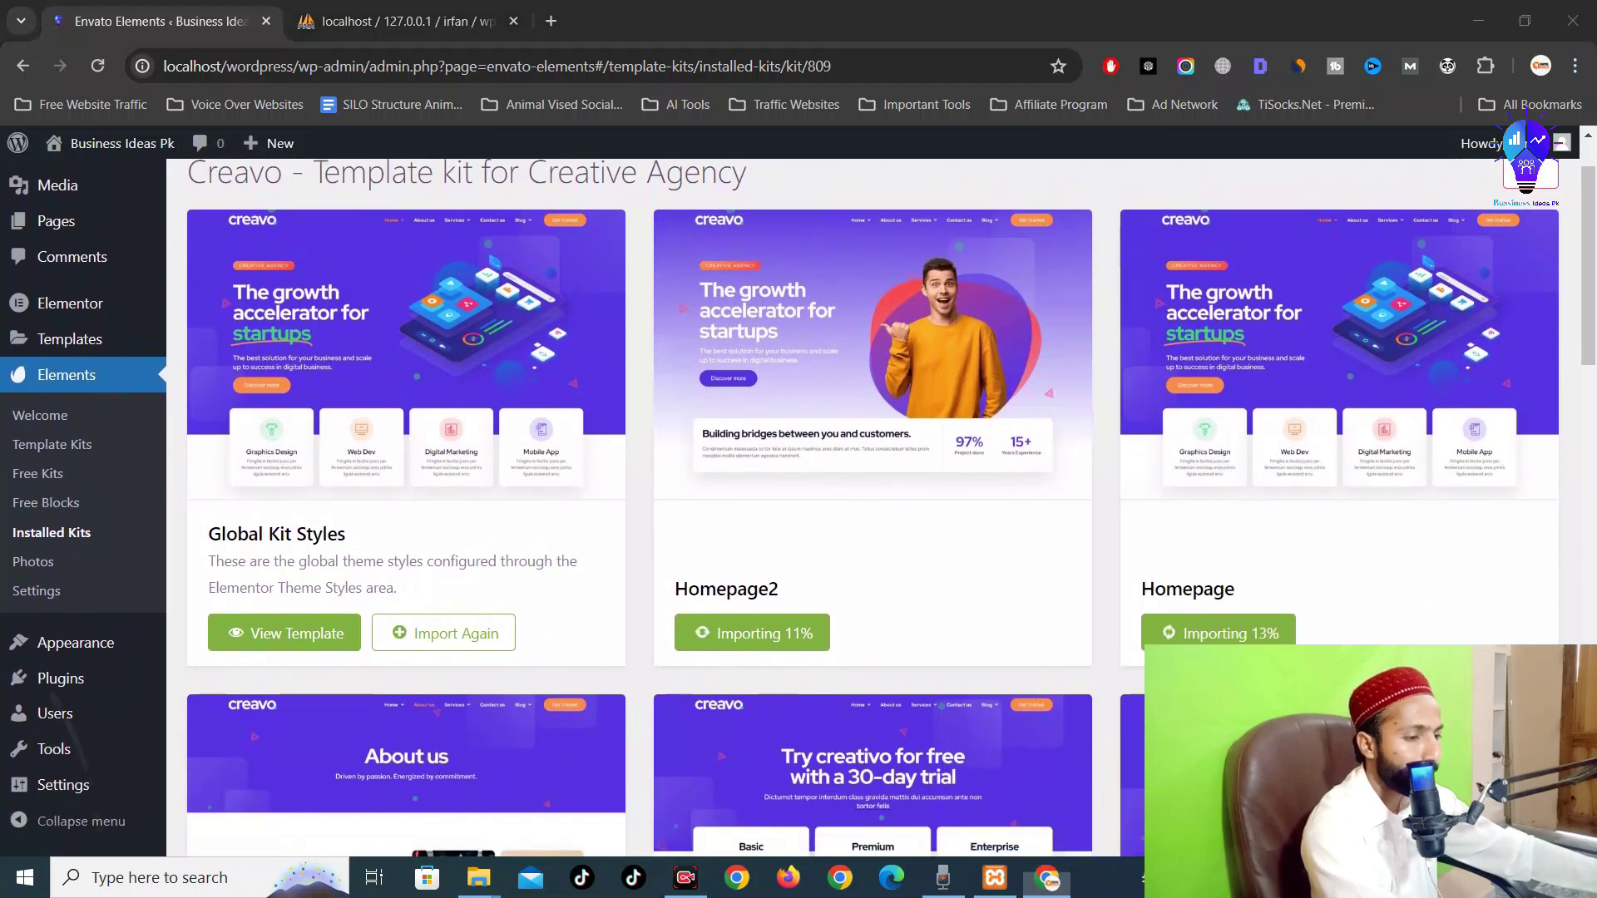
scroll(430, 768, "down", 8)
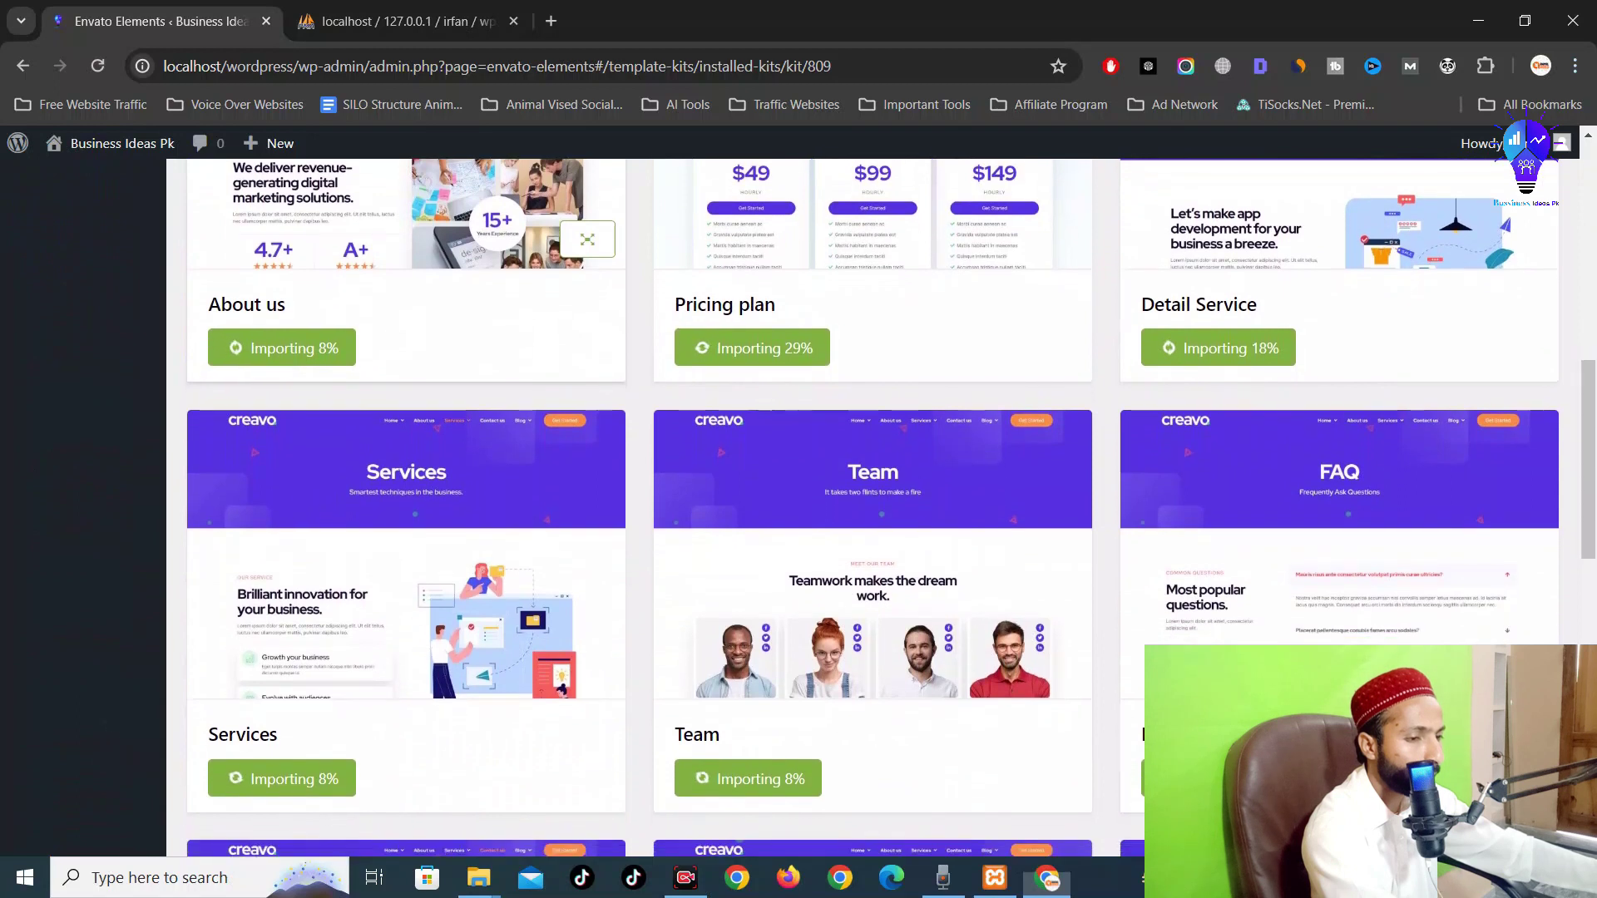
scroll(429, 769, "down", 3)
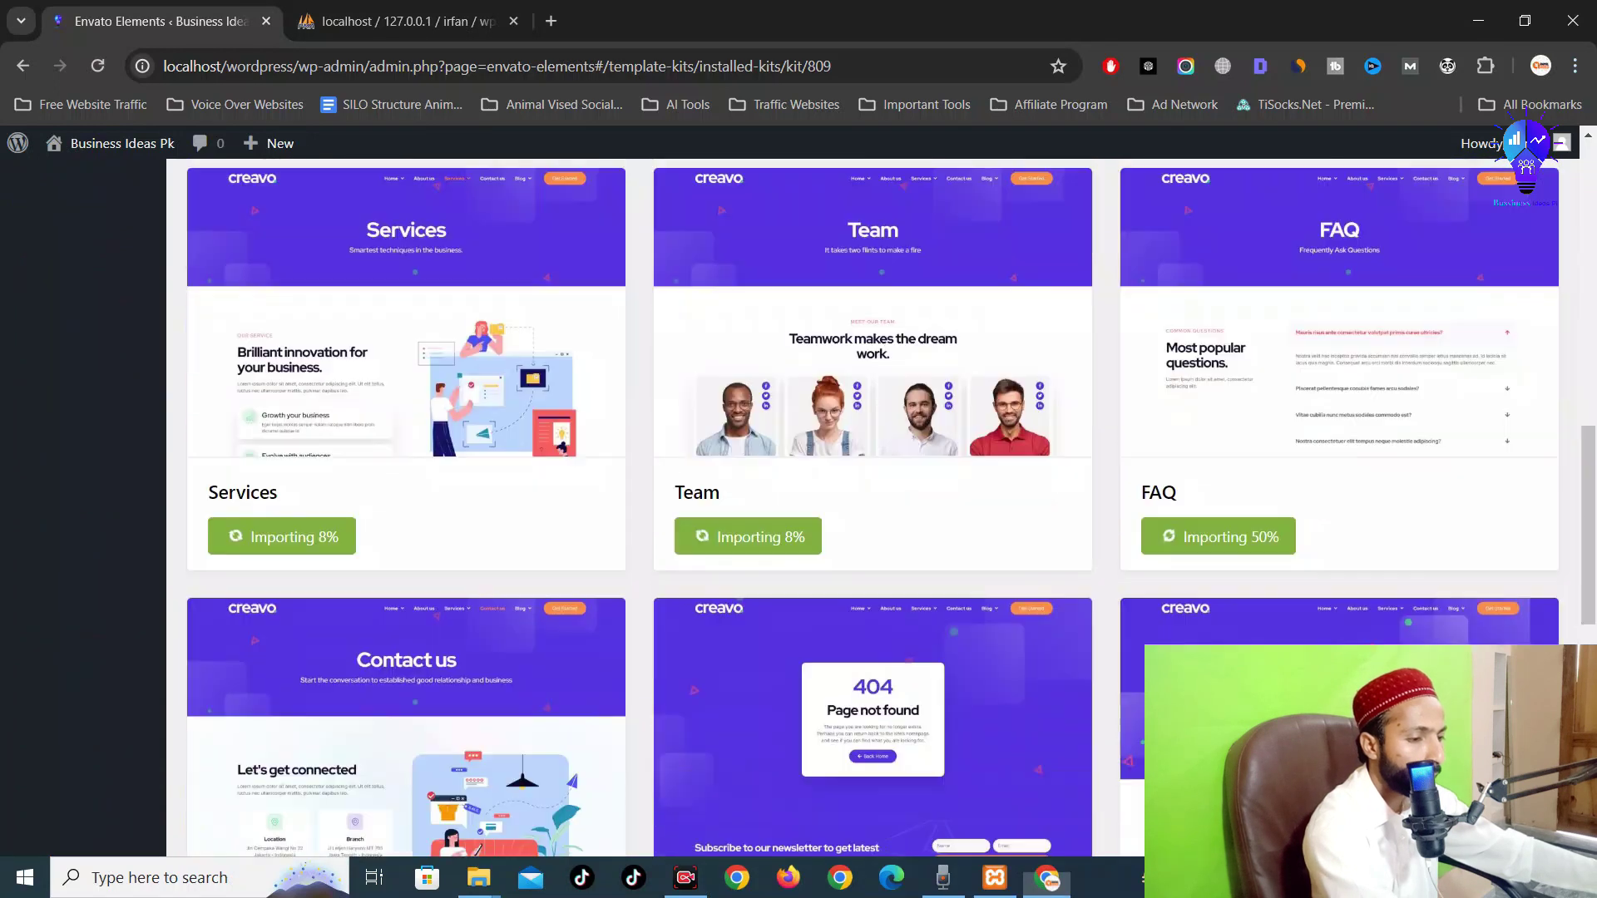
scroll(429, 769, "down", 8)
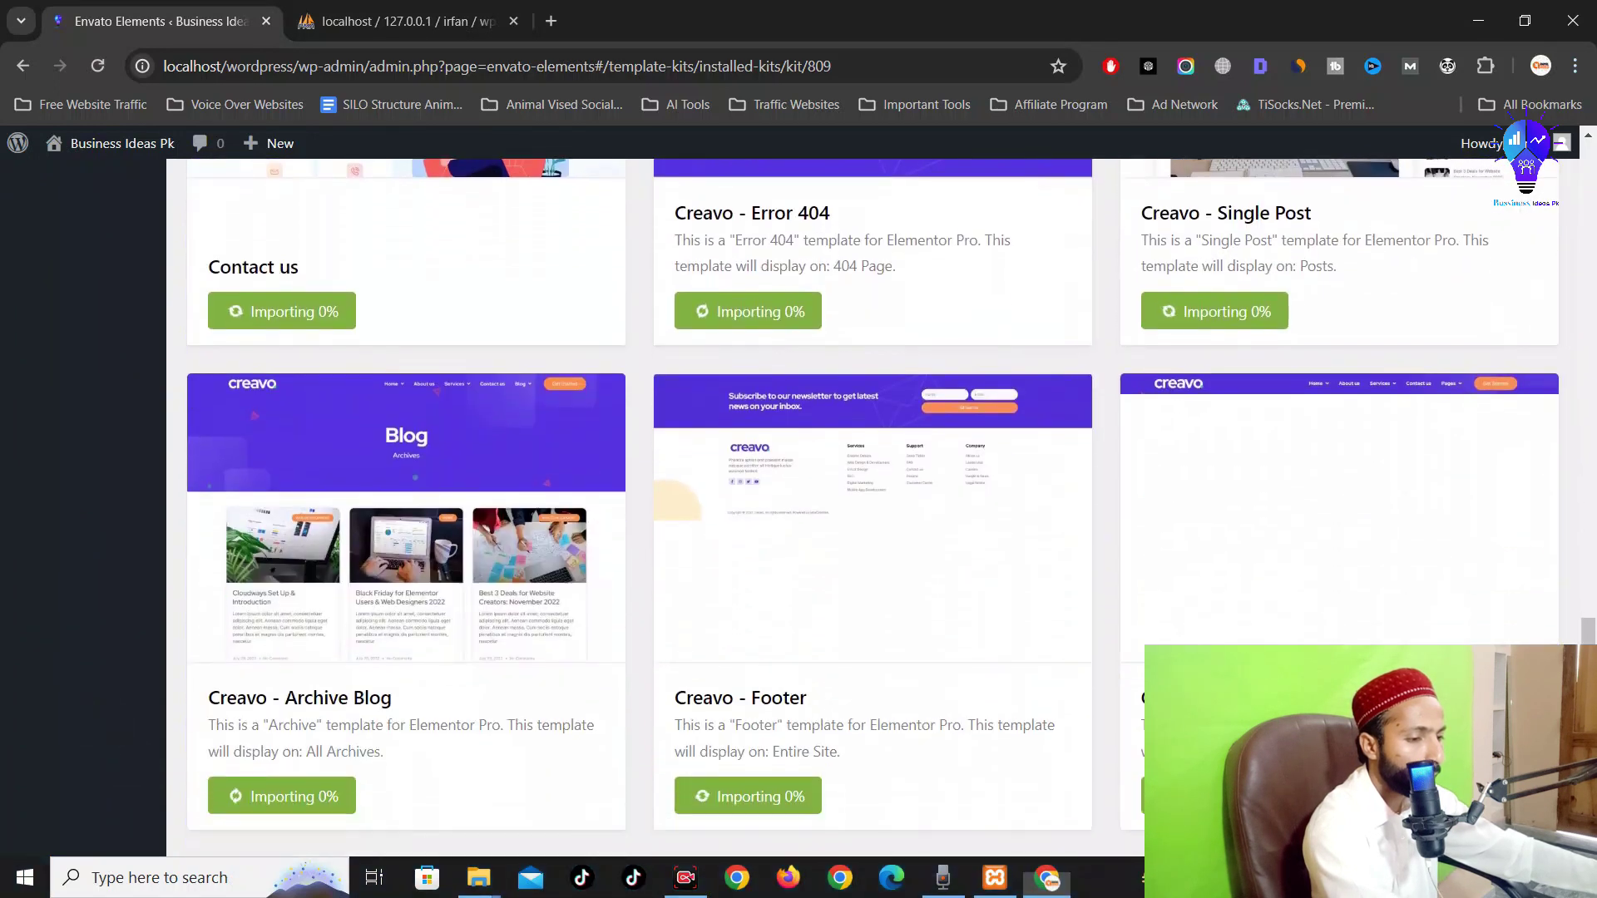
scroll(429, 768, "up", 5)
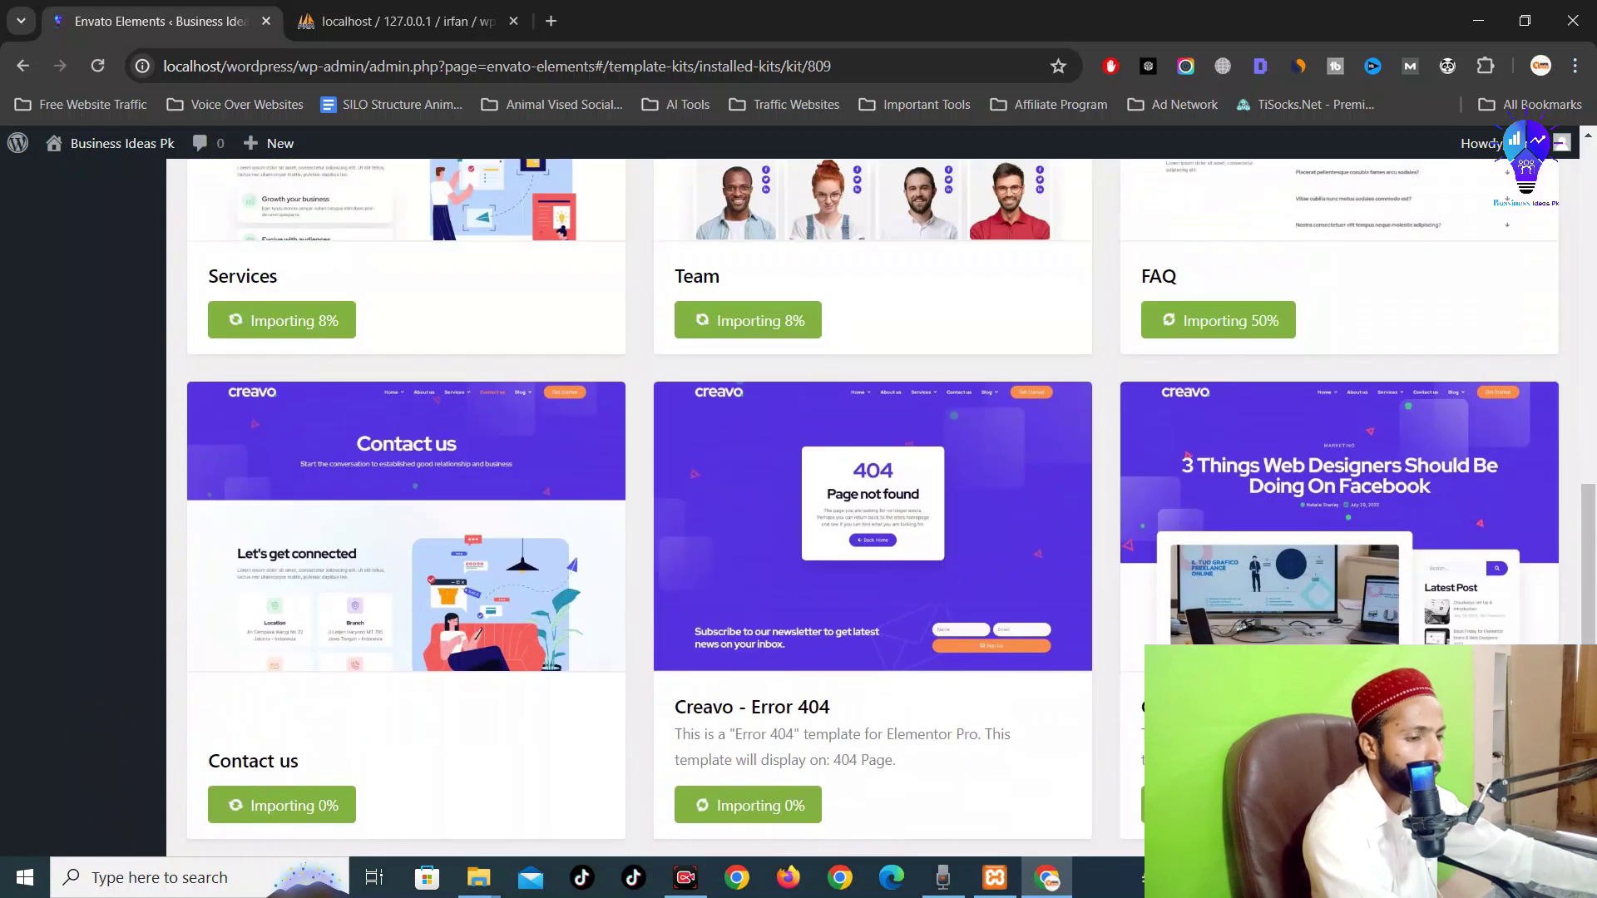
scroll(872, 507, "up", 12)
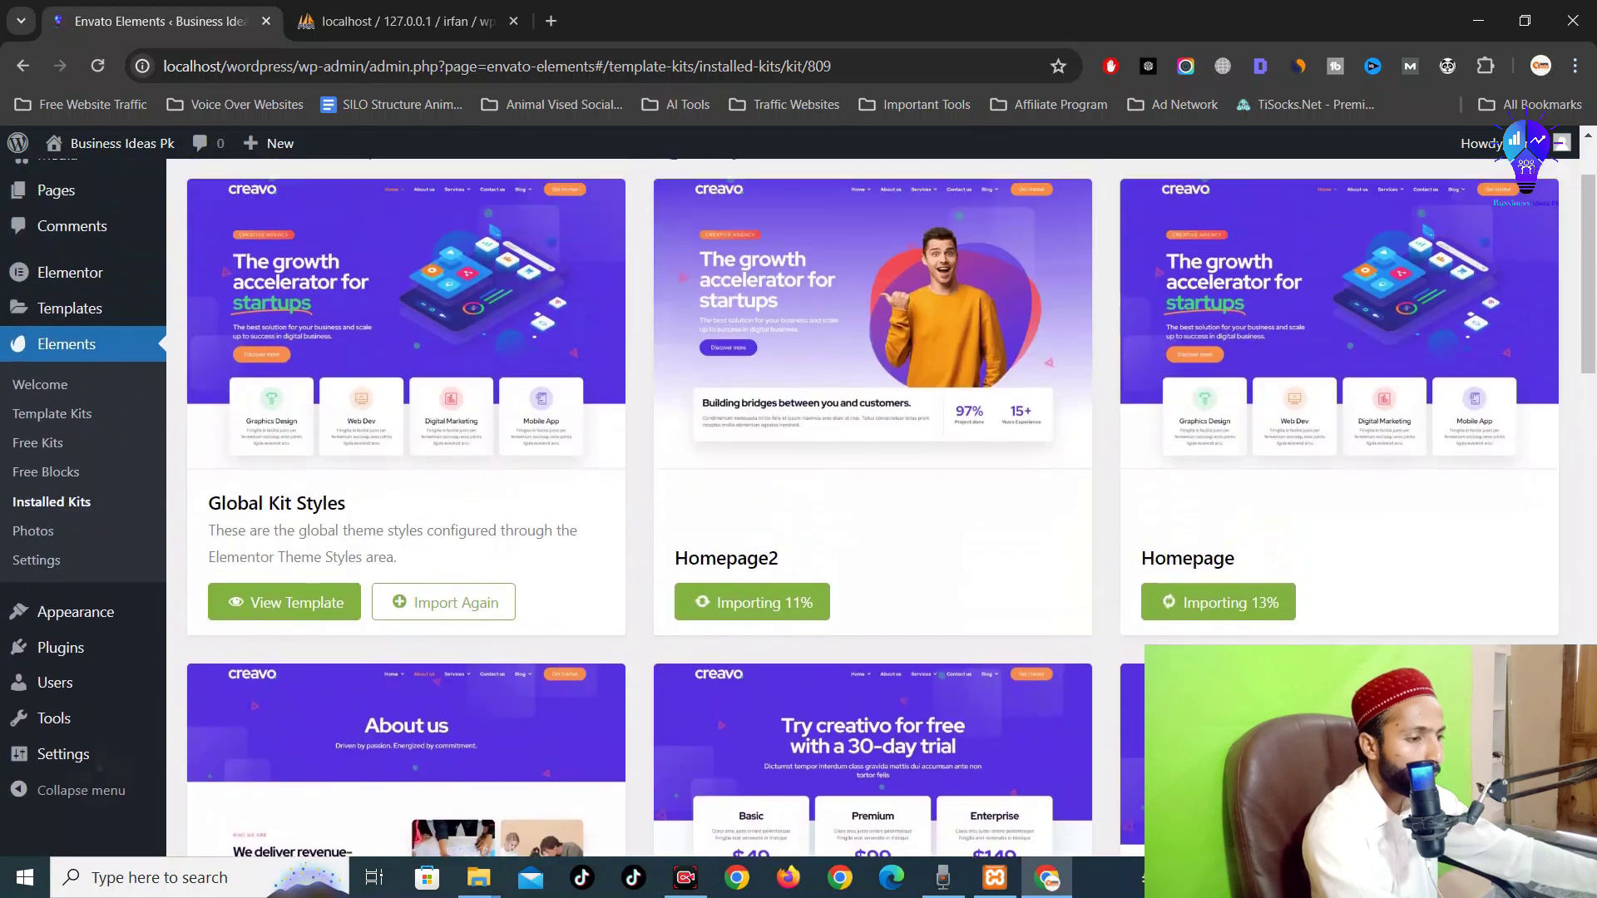
scroll(872, 508, "up", 2)
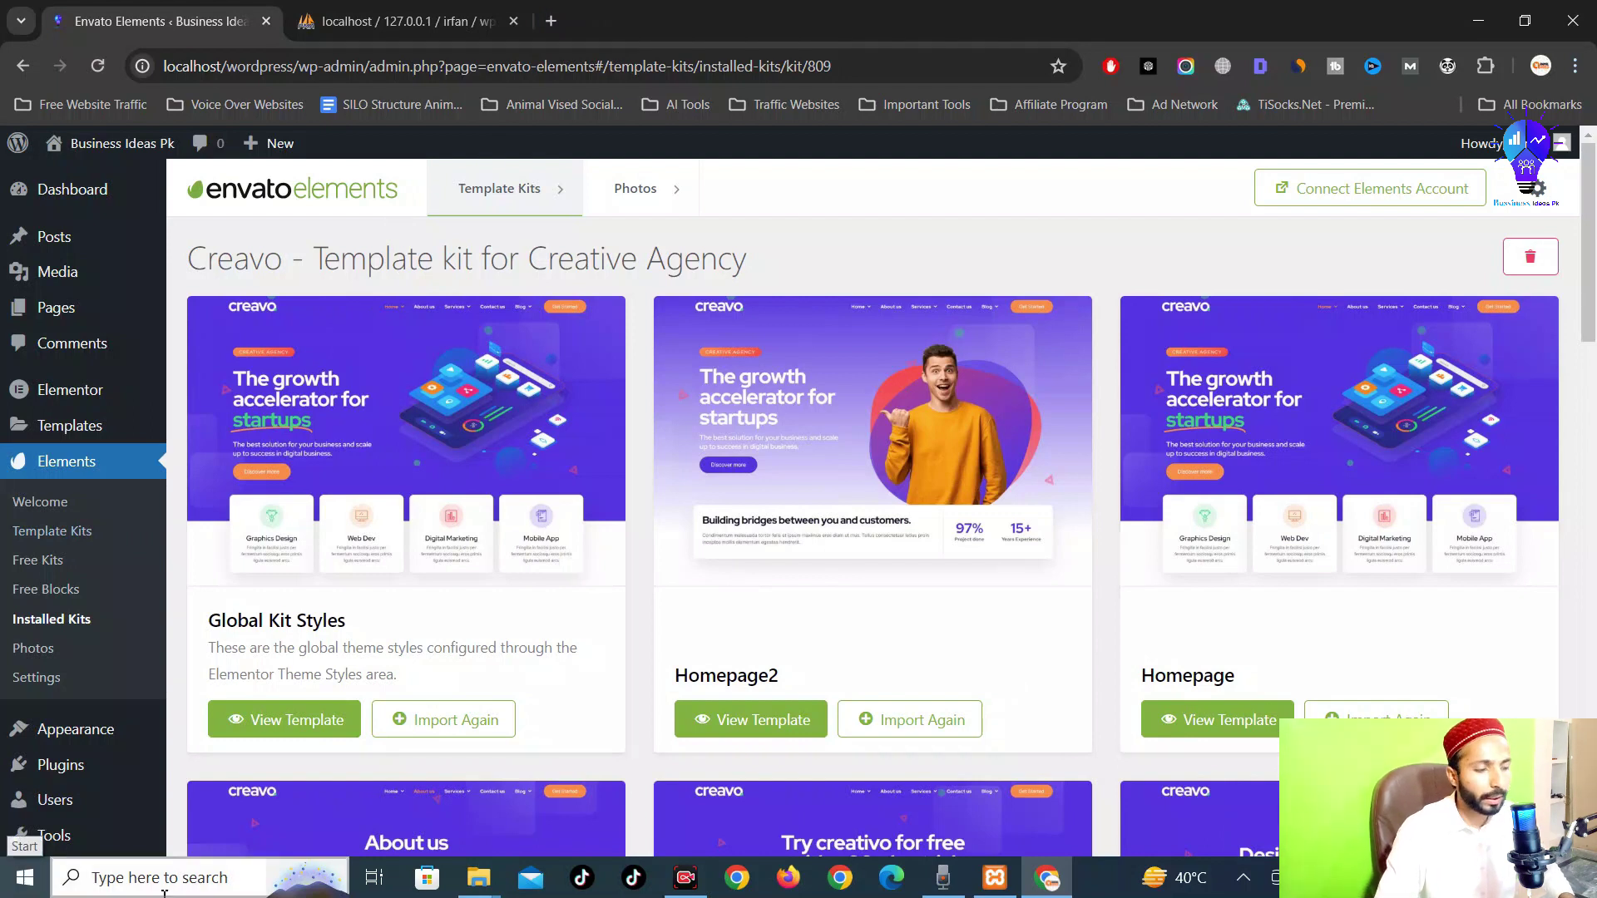
Step: Open Elementor's Theme Builder from the Templates menu in the admin sidebar
scroll(606, 618, "down", 10)
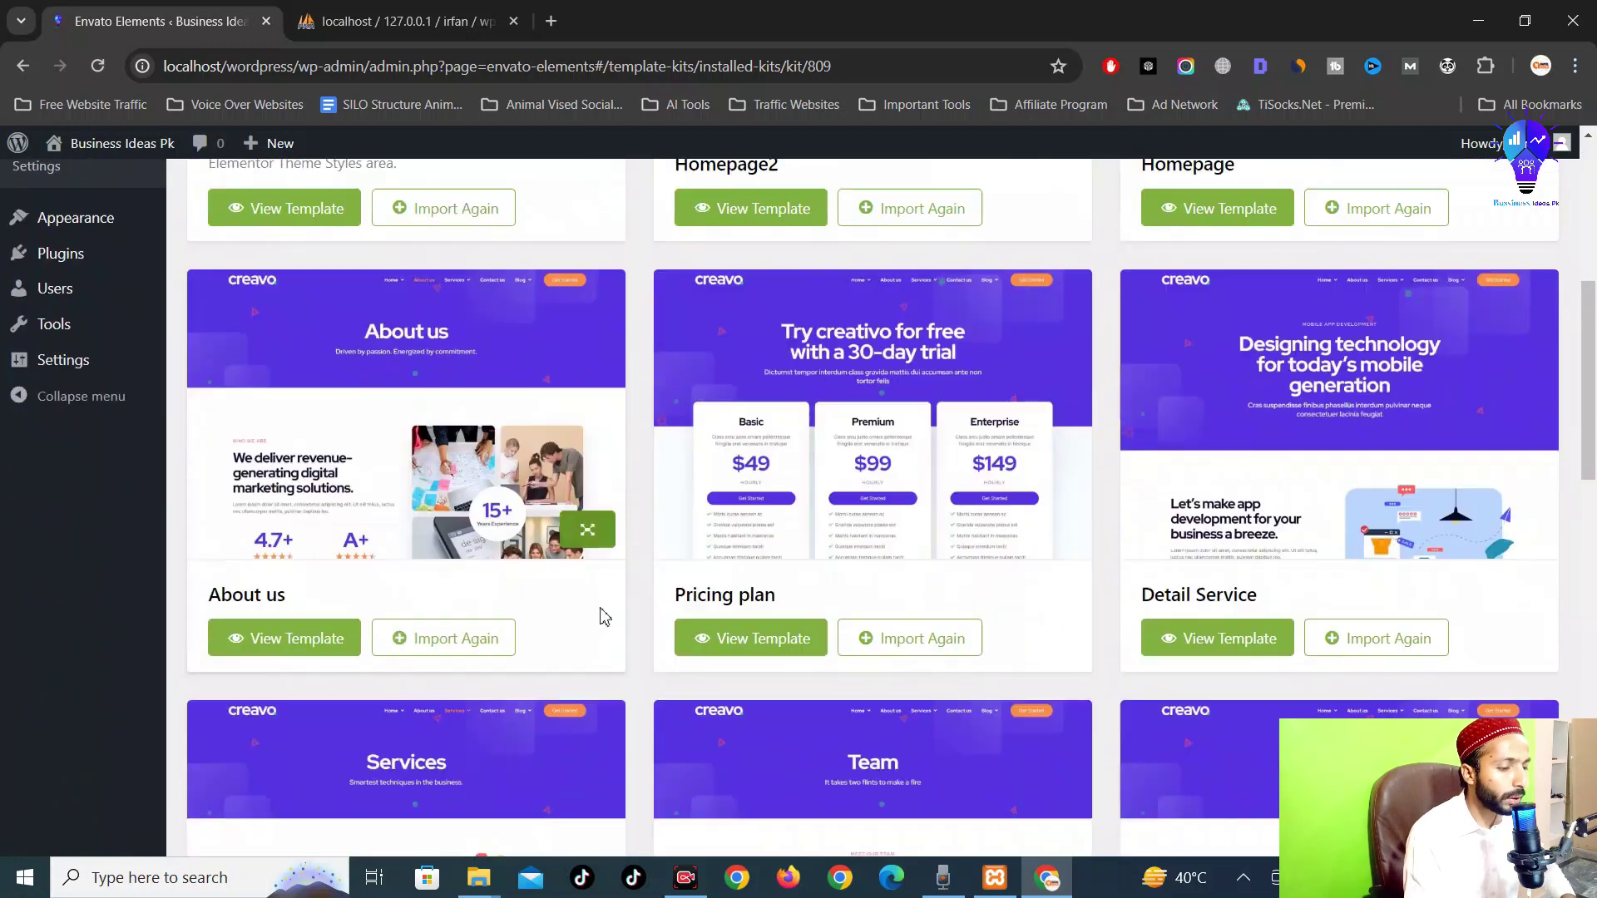
scroll(588, 538, "up", 8)
scroll(587, 537, "up", 2)
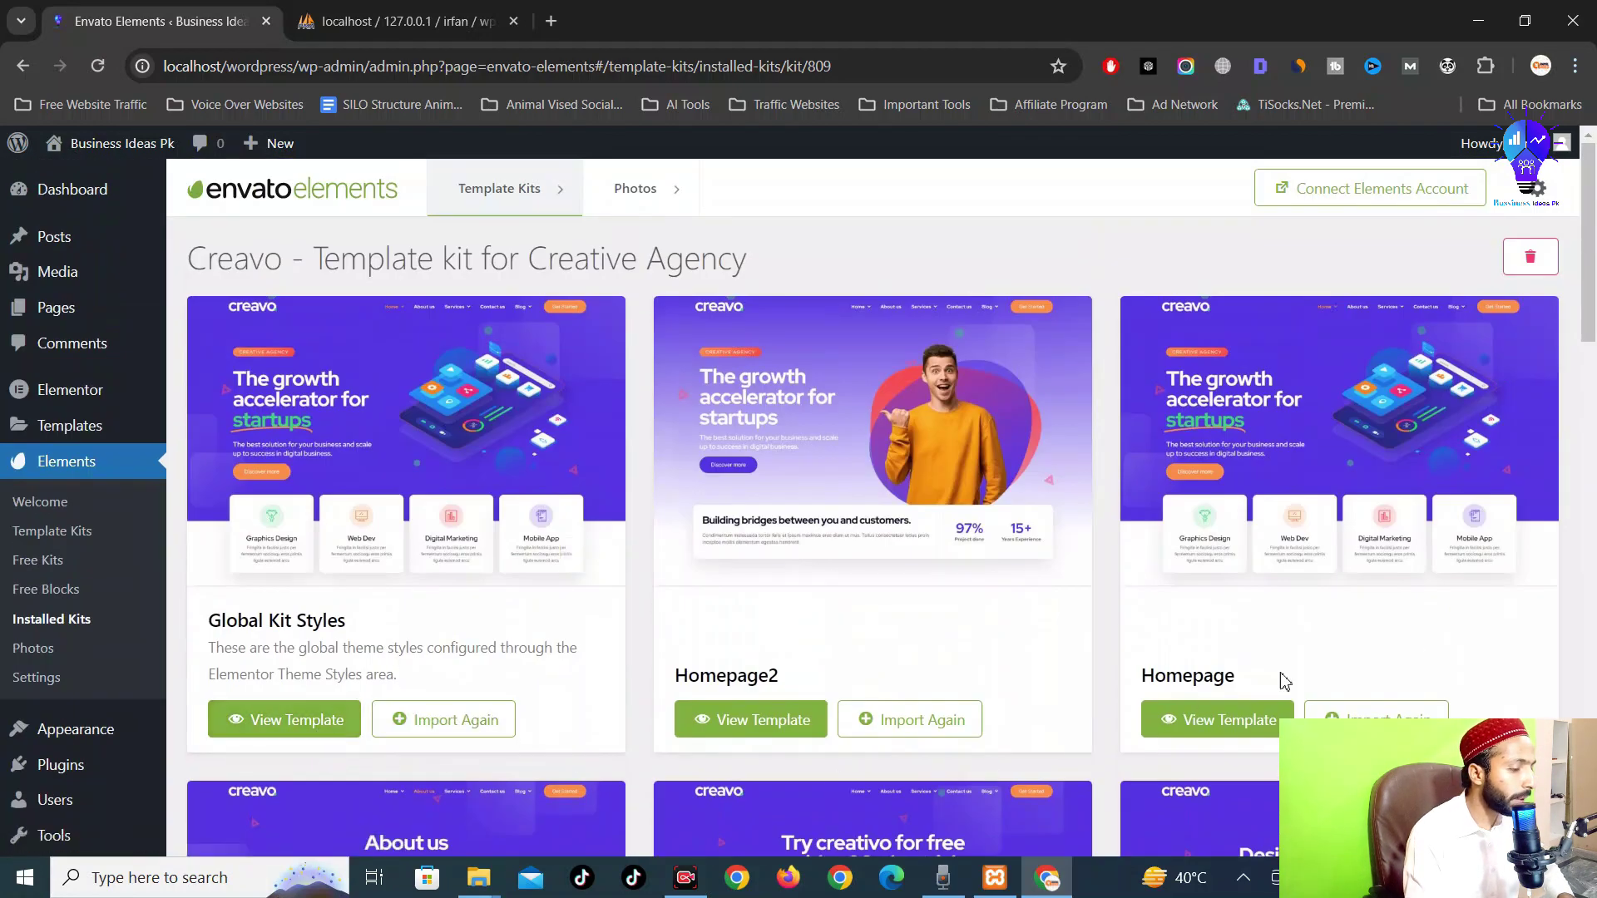
scroll(1158, 716, "down", 6)
scroll(1158, 716, "down", 8)
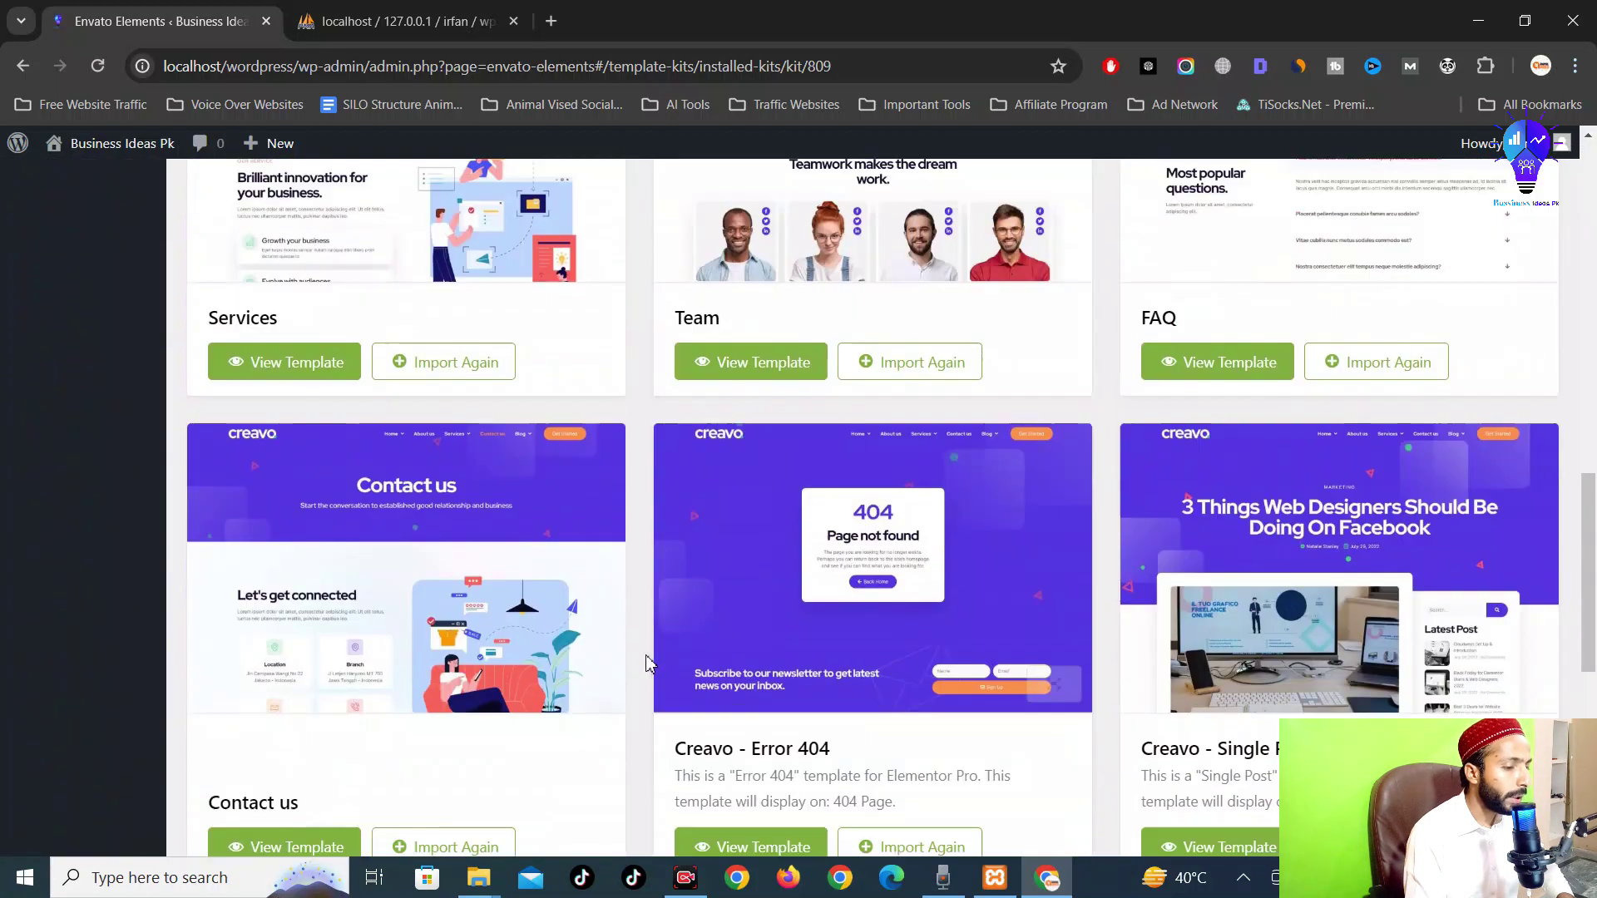
scroll(1224, 793, "down", 7)
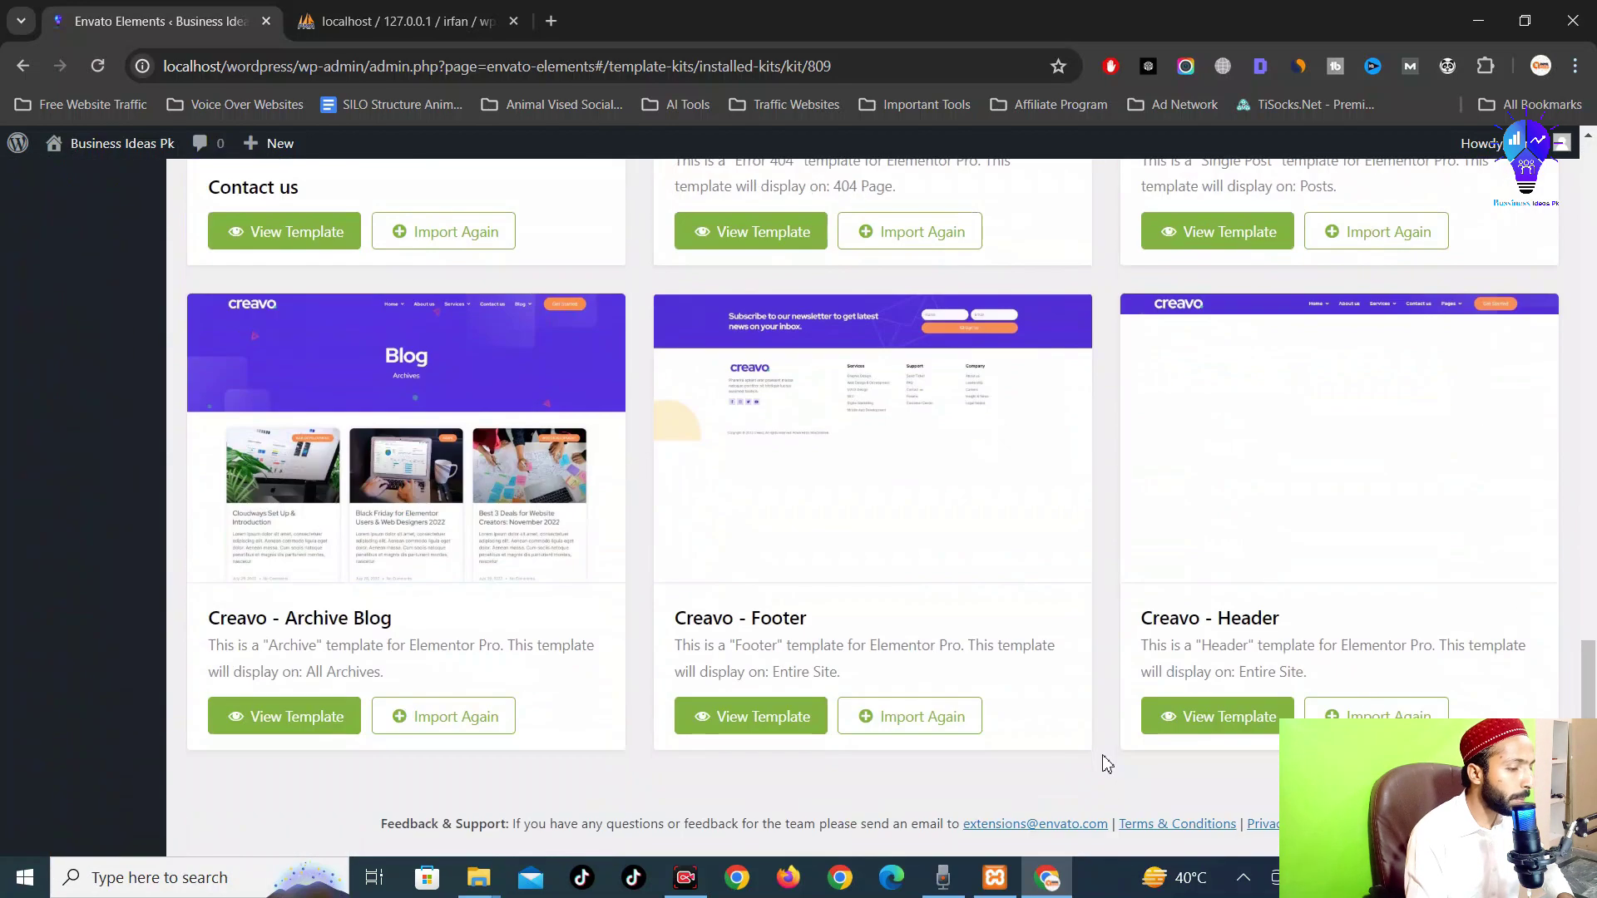
scroll(86, 371, "up", 10)
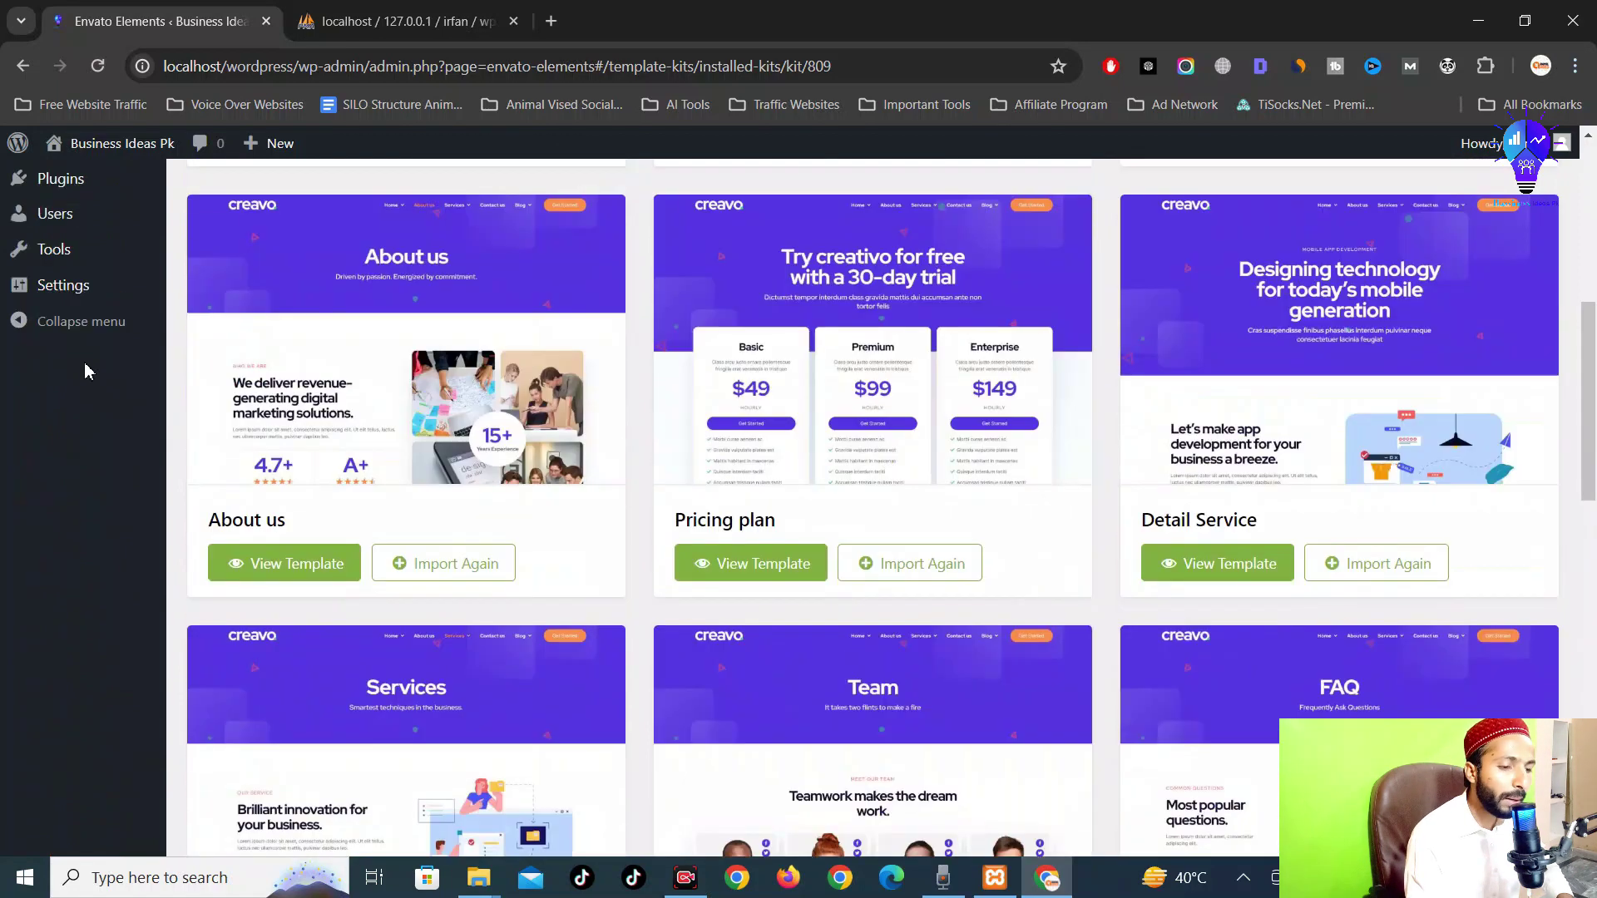
scroll(86, 372, "up", 7)
mouse_move(69, 401)
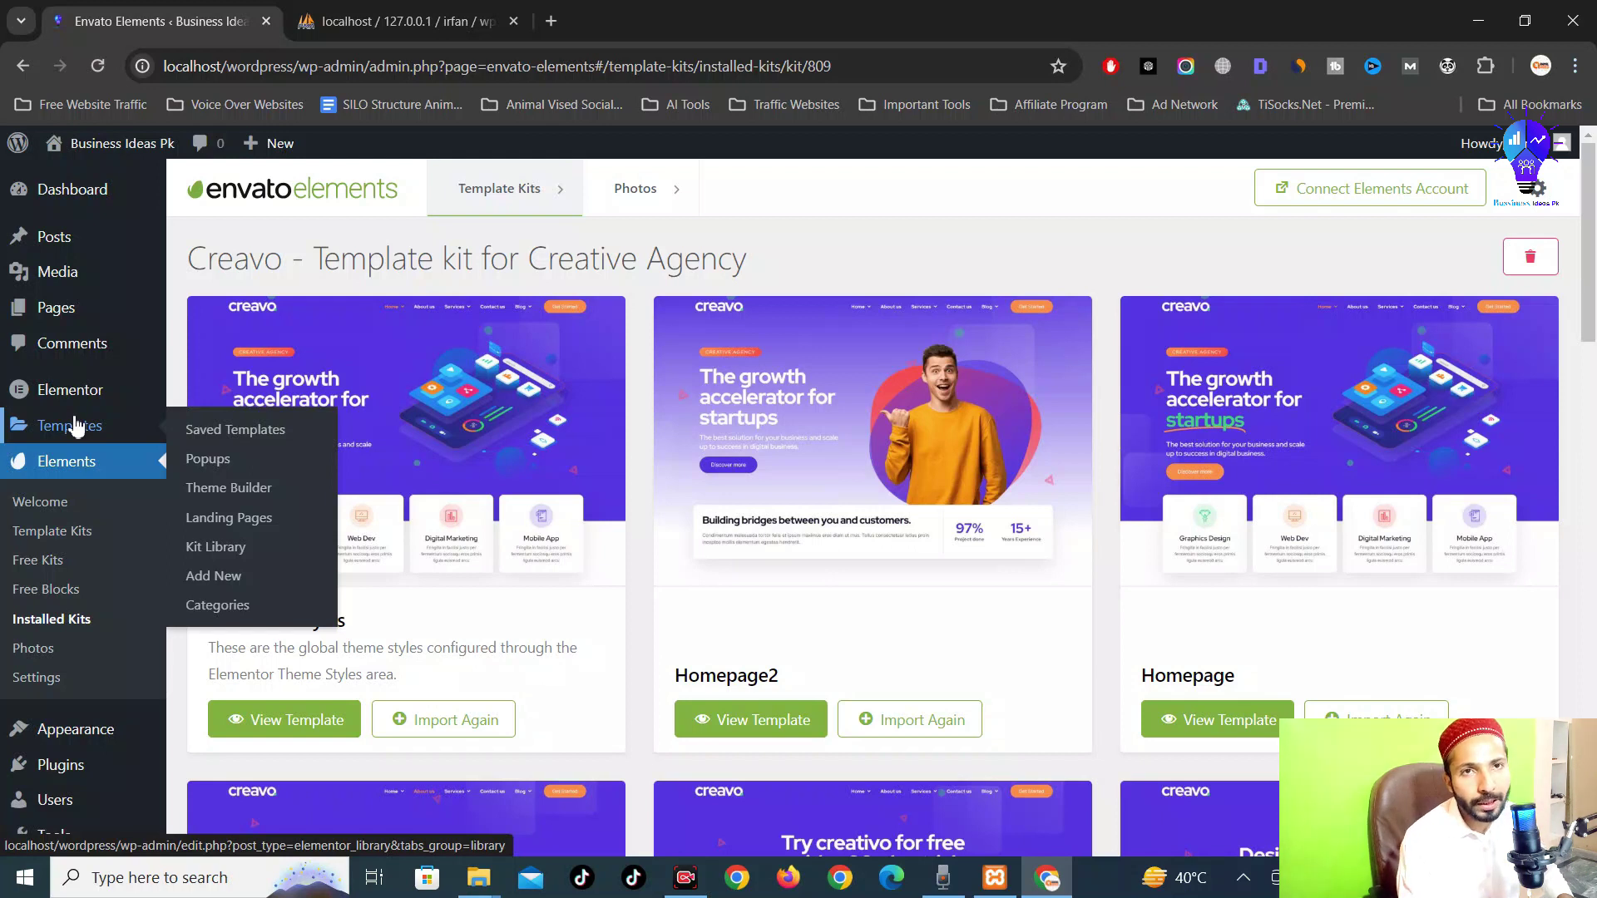
left_click(271, 490)
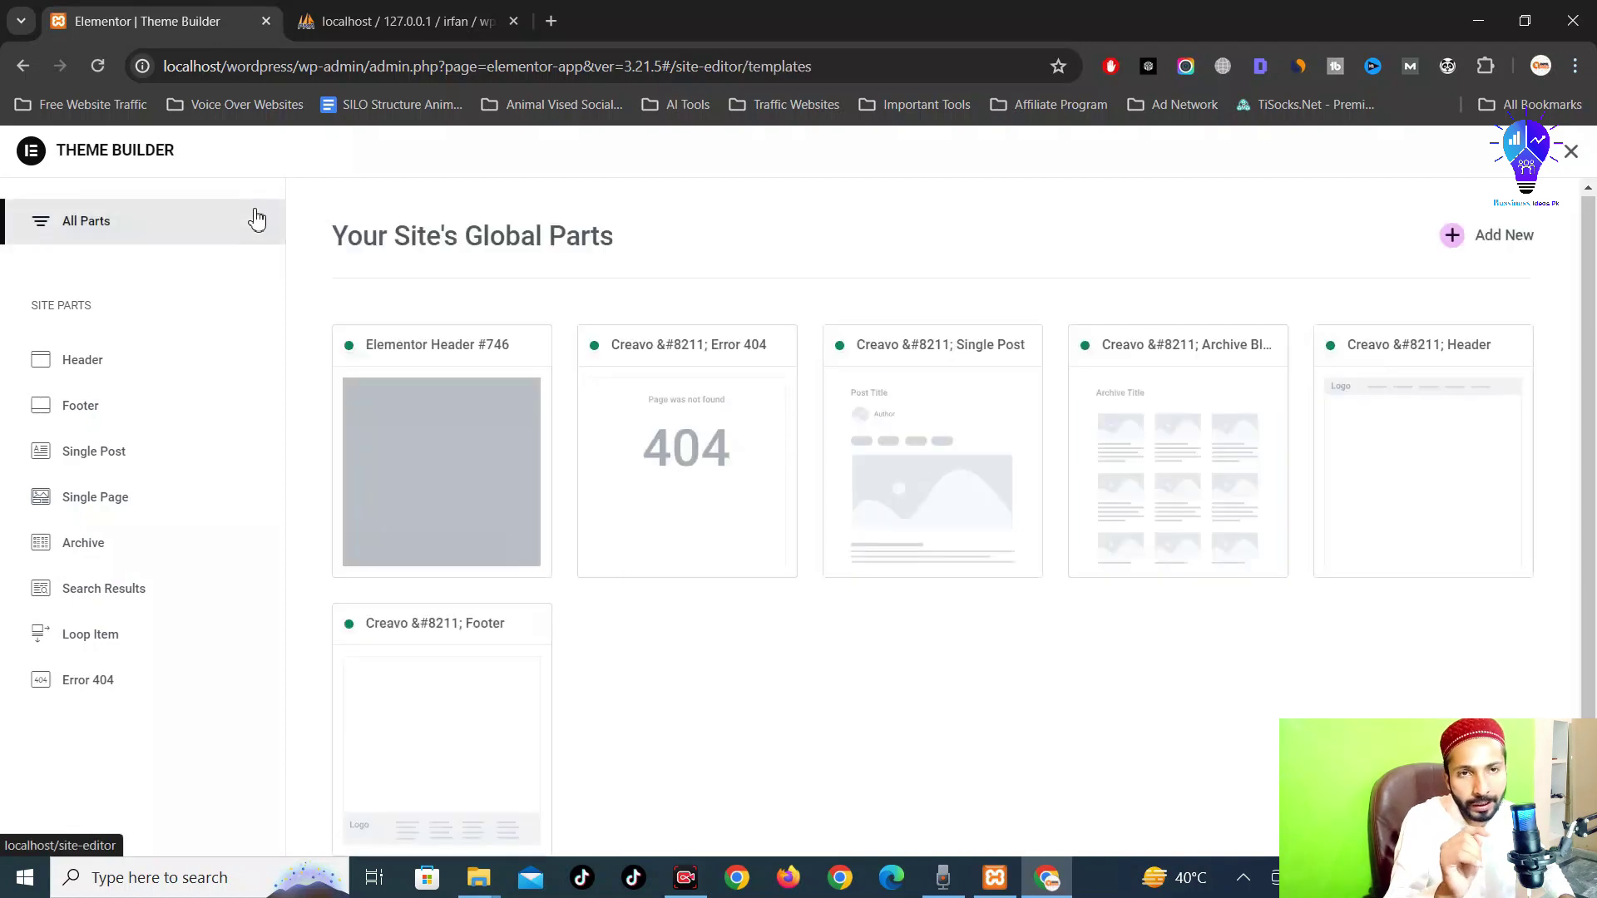
Step: Filter Site Parts to Header and trash both Elementor Header #746 and the Creavo header
left_click(87, 365)
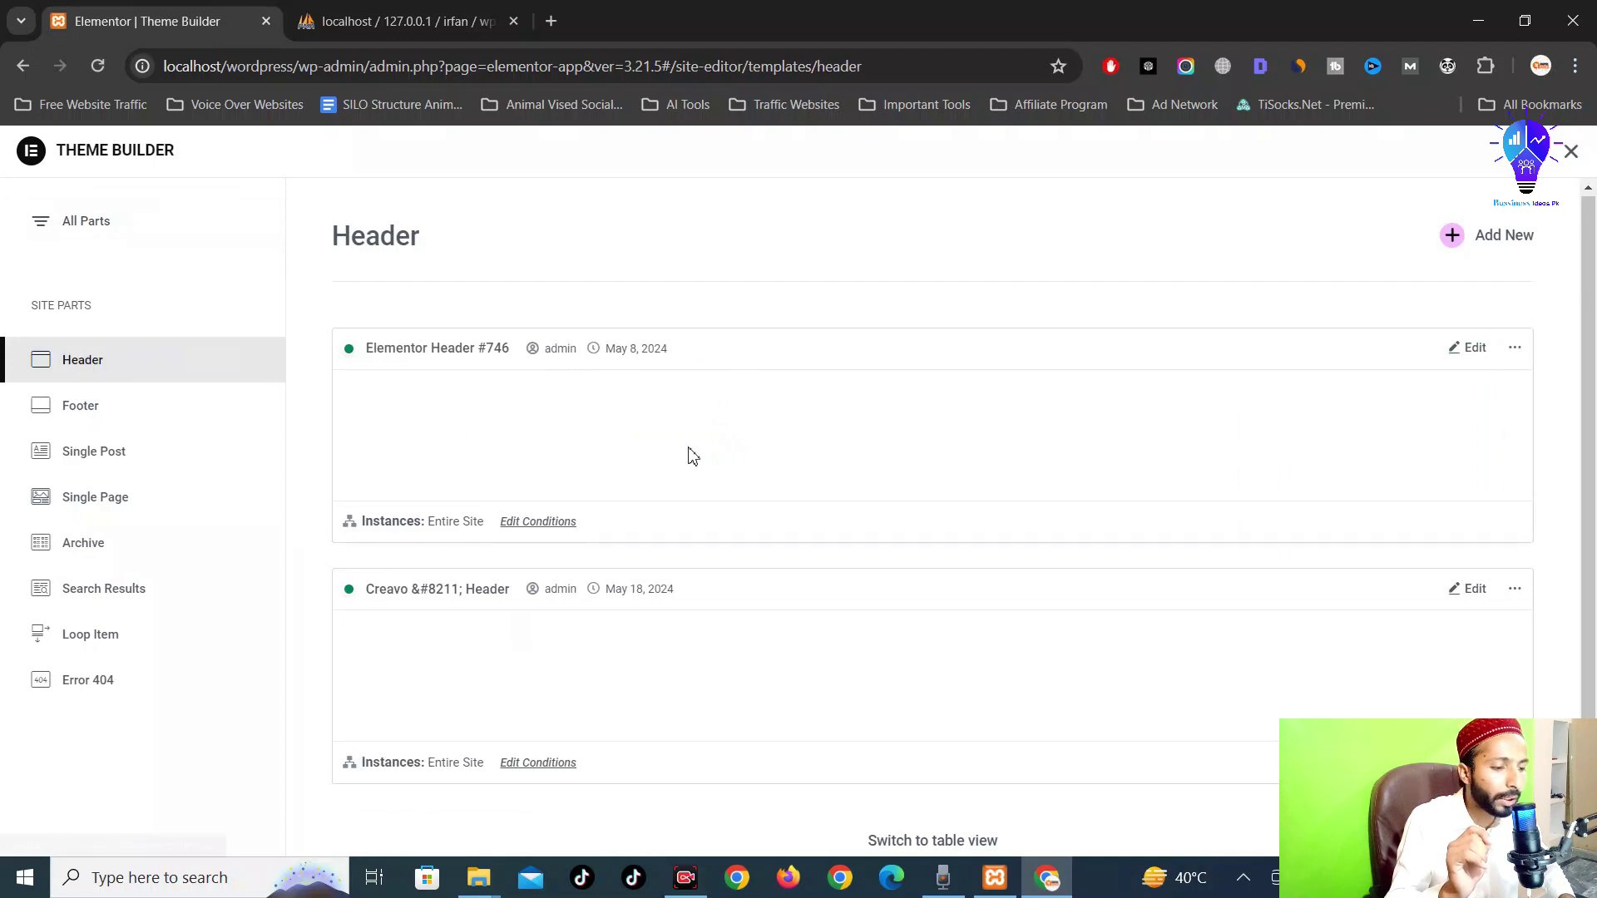
scroll(693, 454, "down", 1)
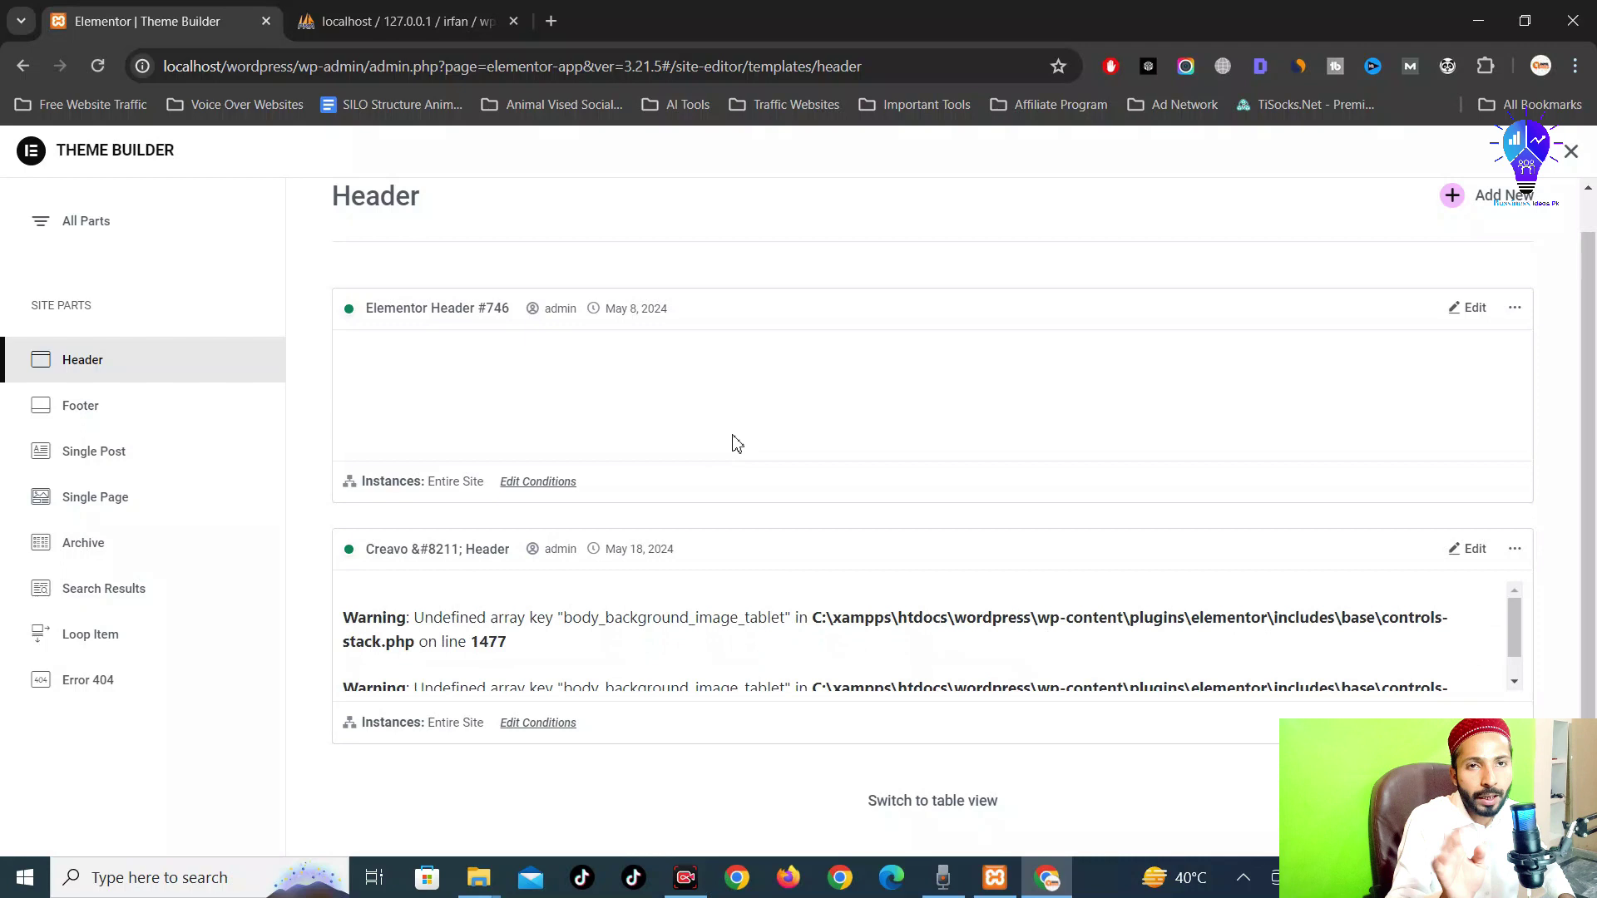
left_click(1512, 312)
left_click(1479, 373)
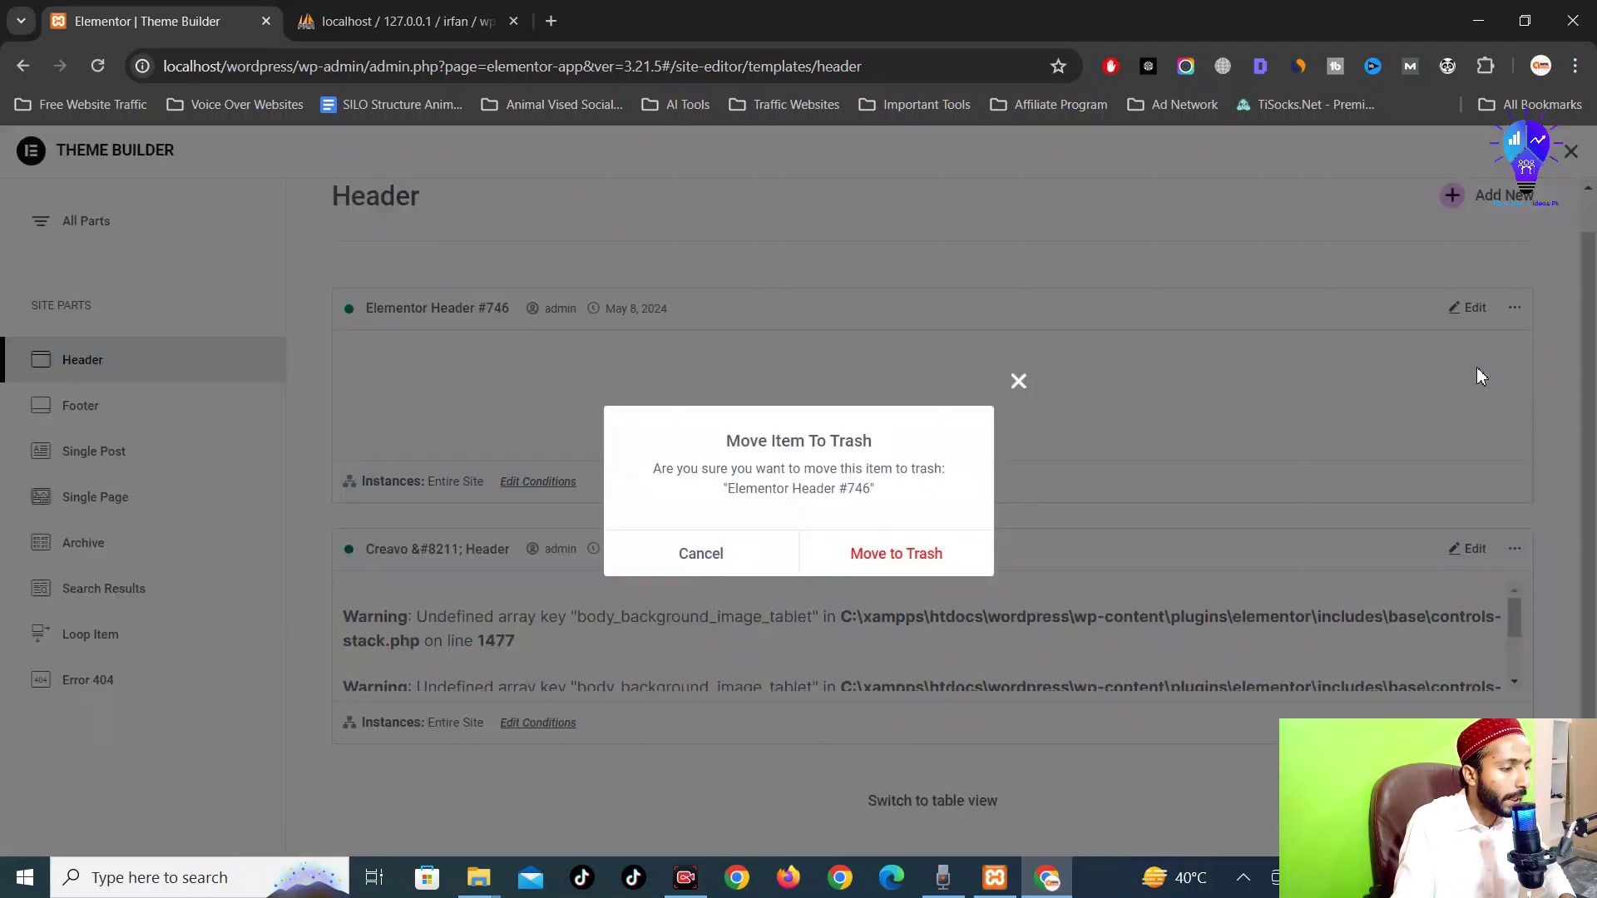
left_click(898, 553)
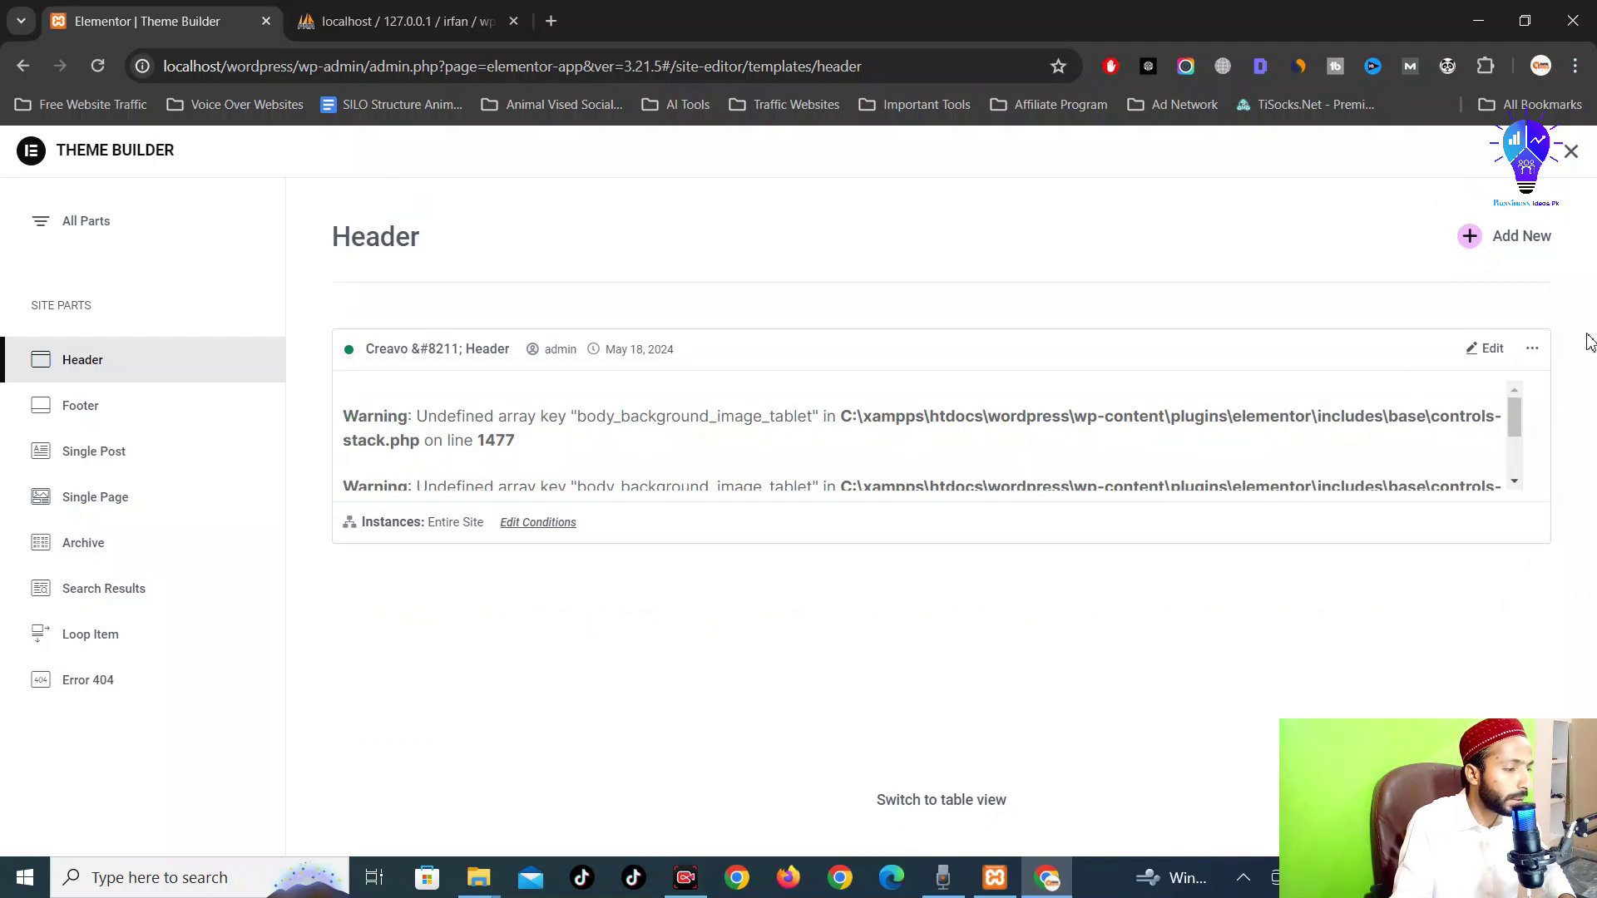
left_click(1535, 351)
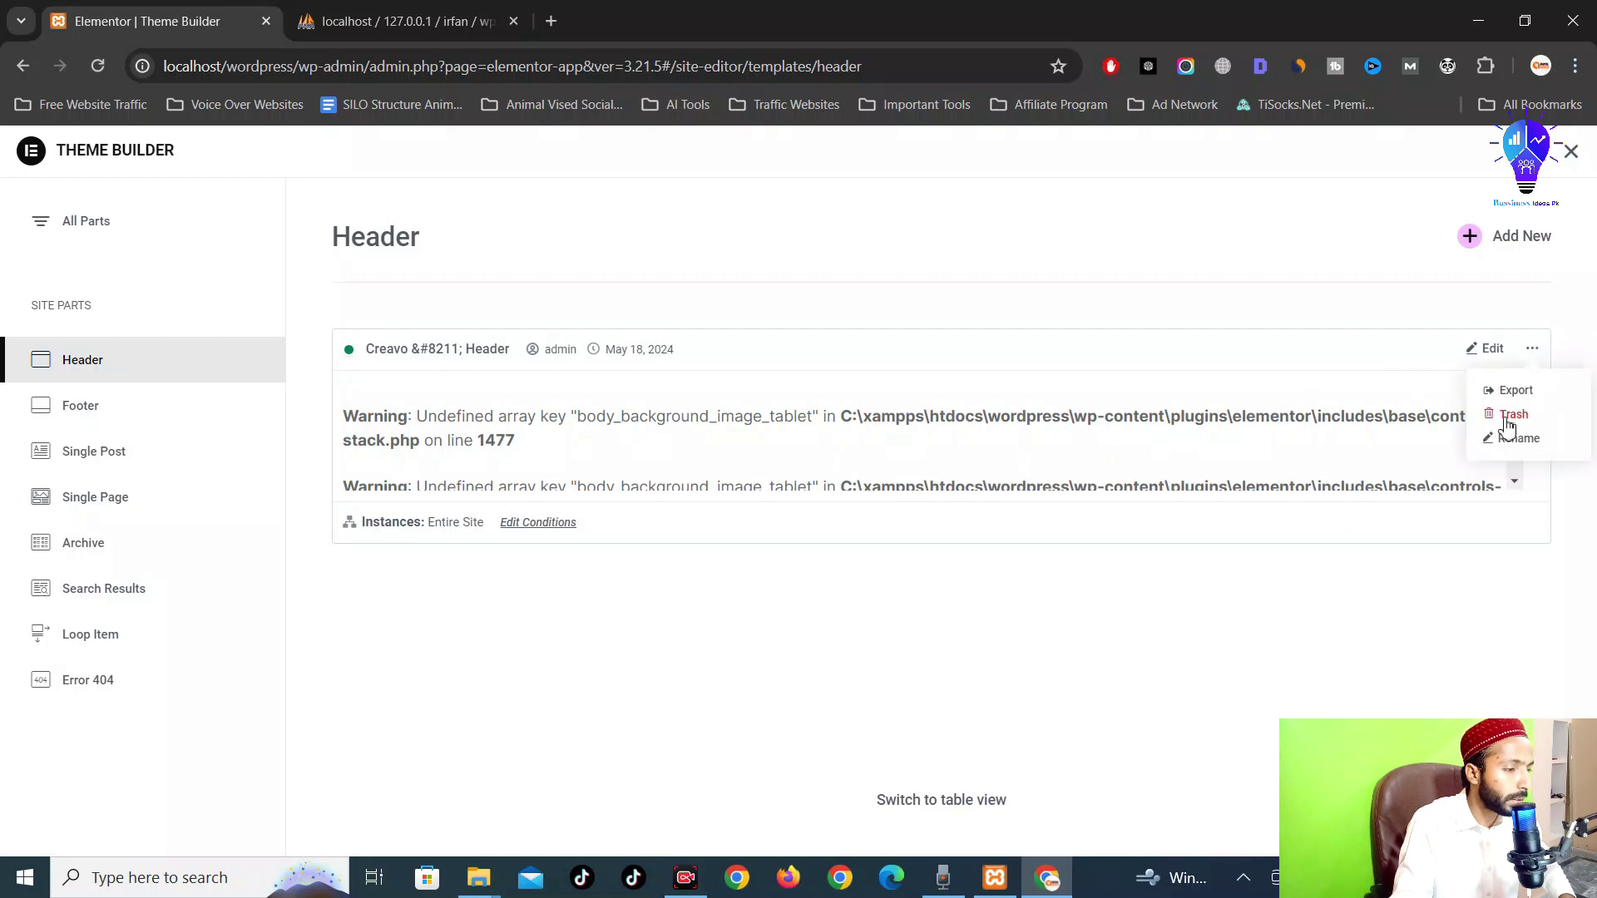
left_click(1508, 424)
left_click(909, 562)
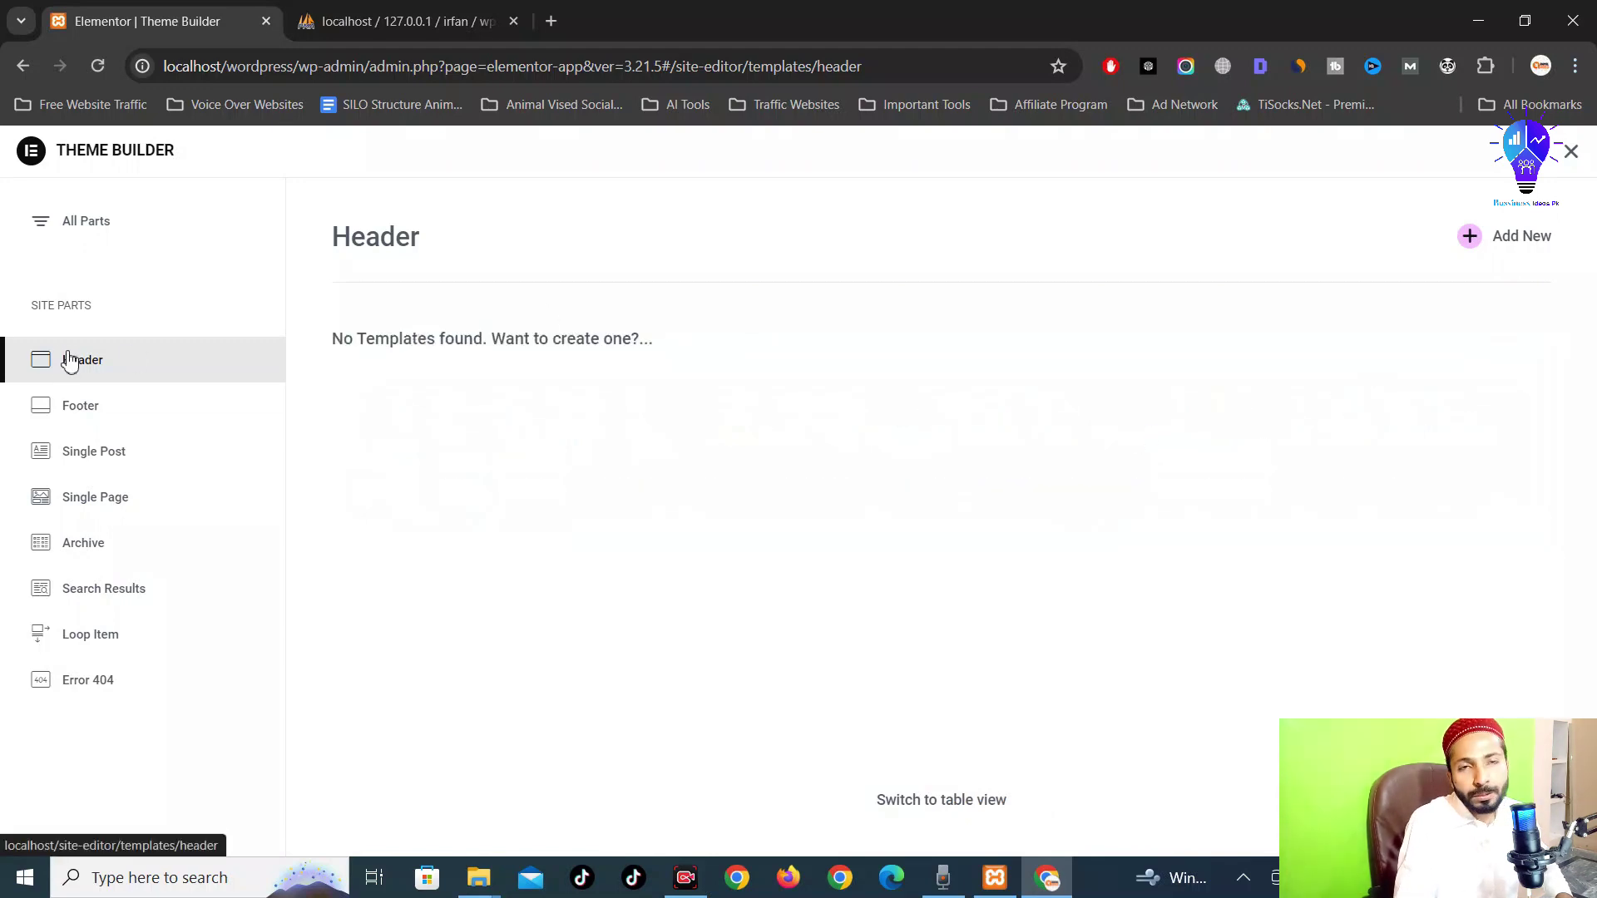
Step: Add new header Elementor Header #898, browse My Templates in the Library, then close it
left_click(1501, 241)
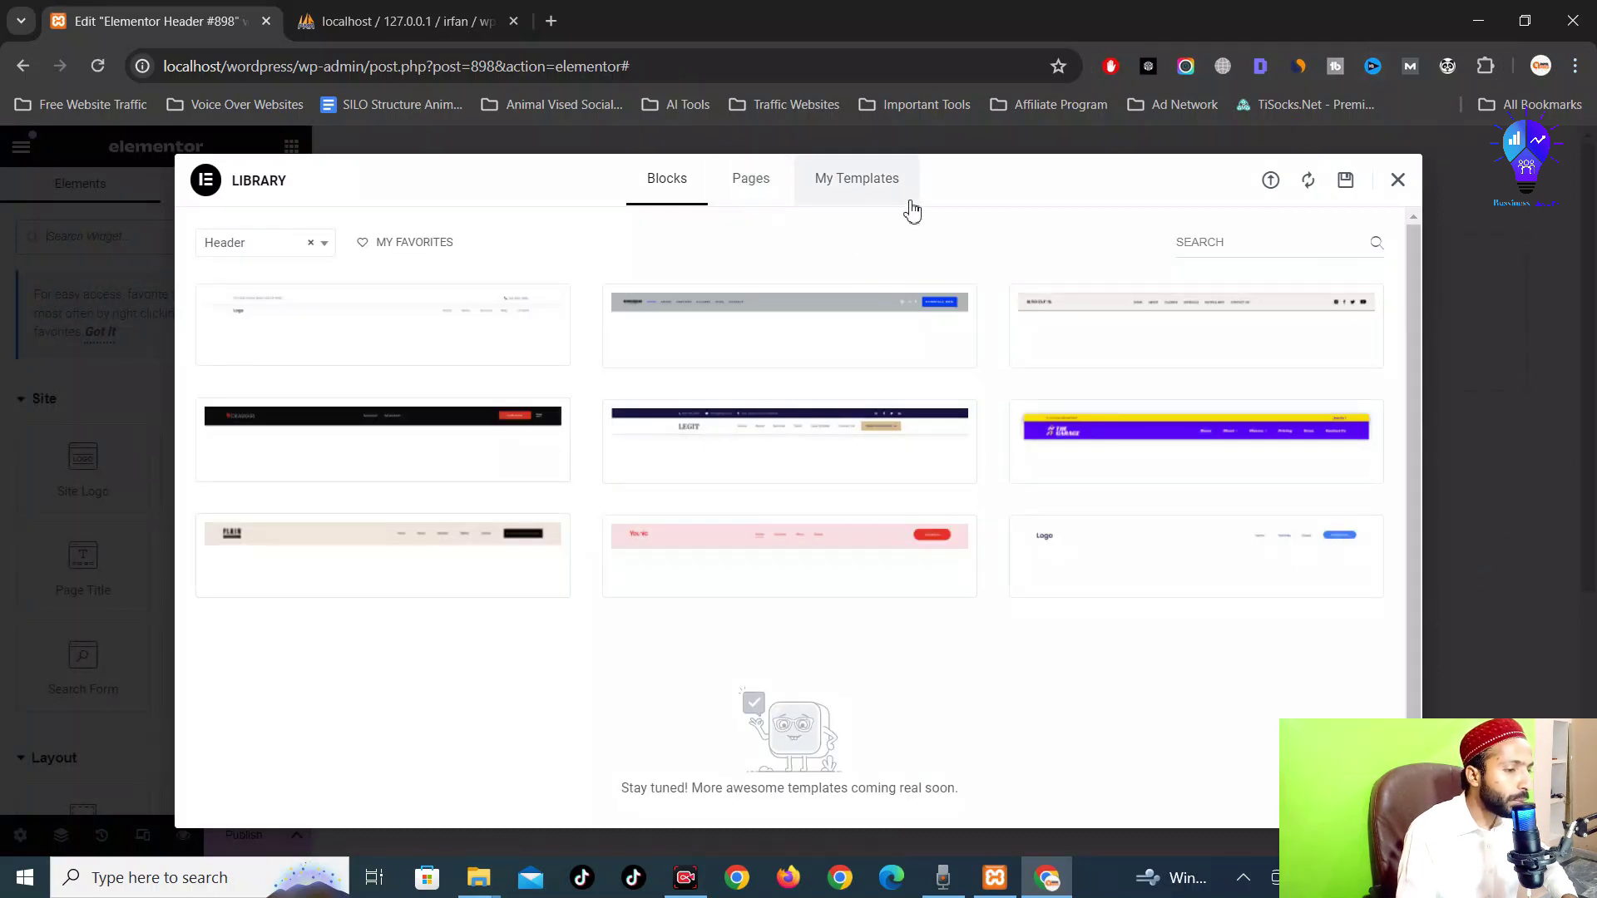
left_click(878, 190)
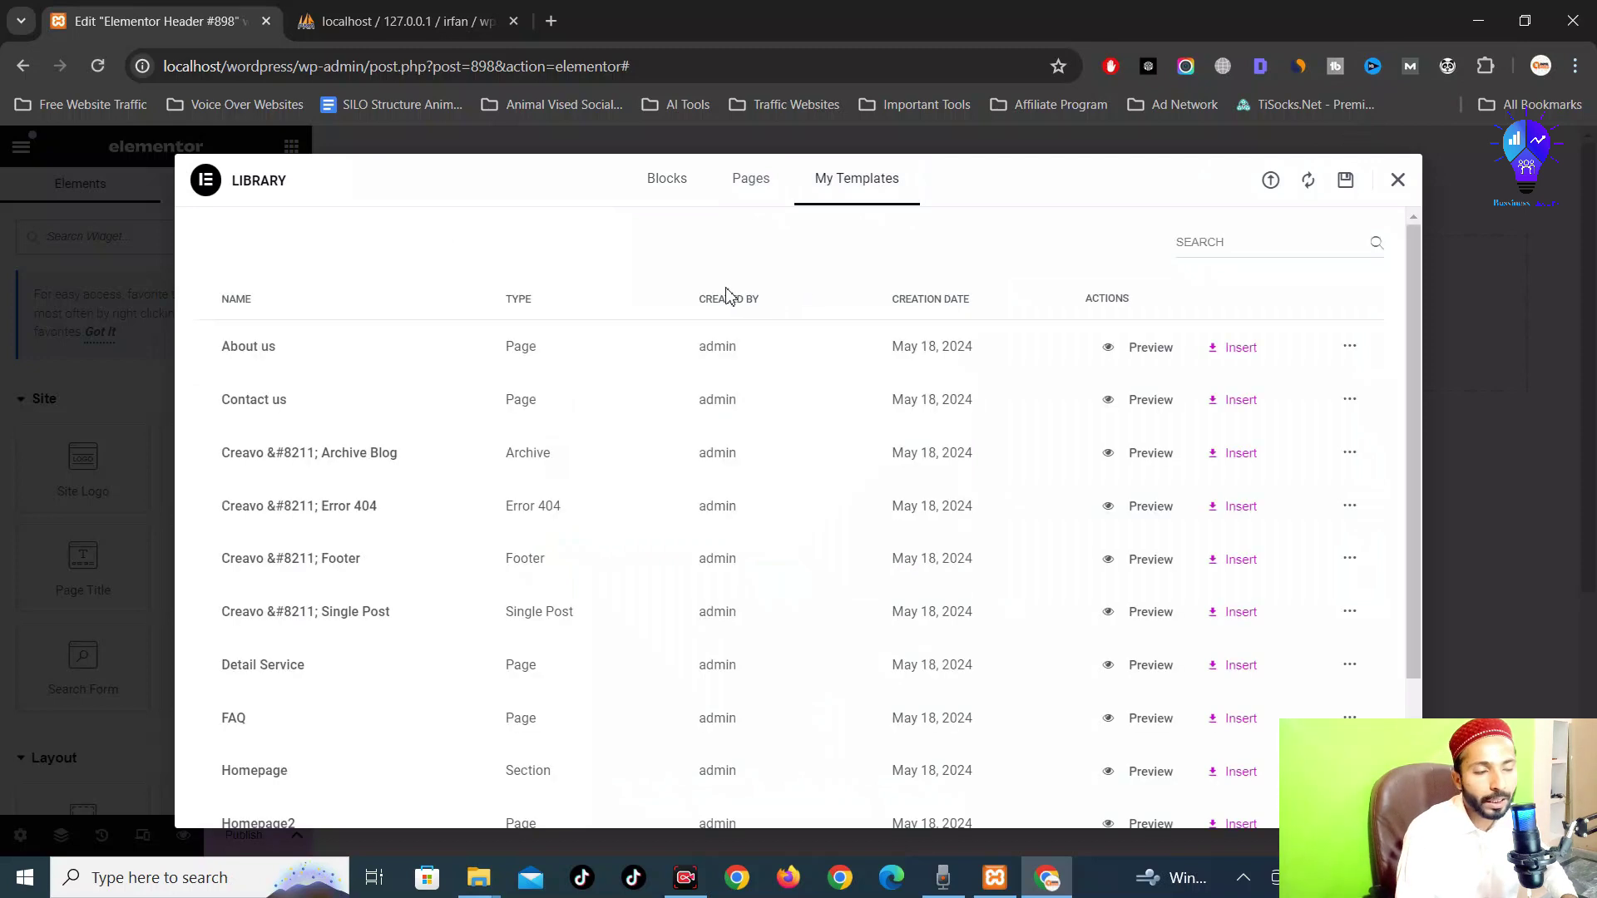
scroll(376, 536, "down", 2)
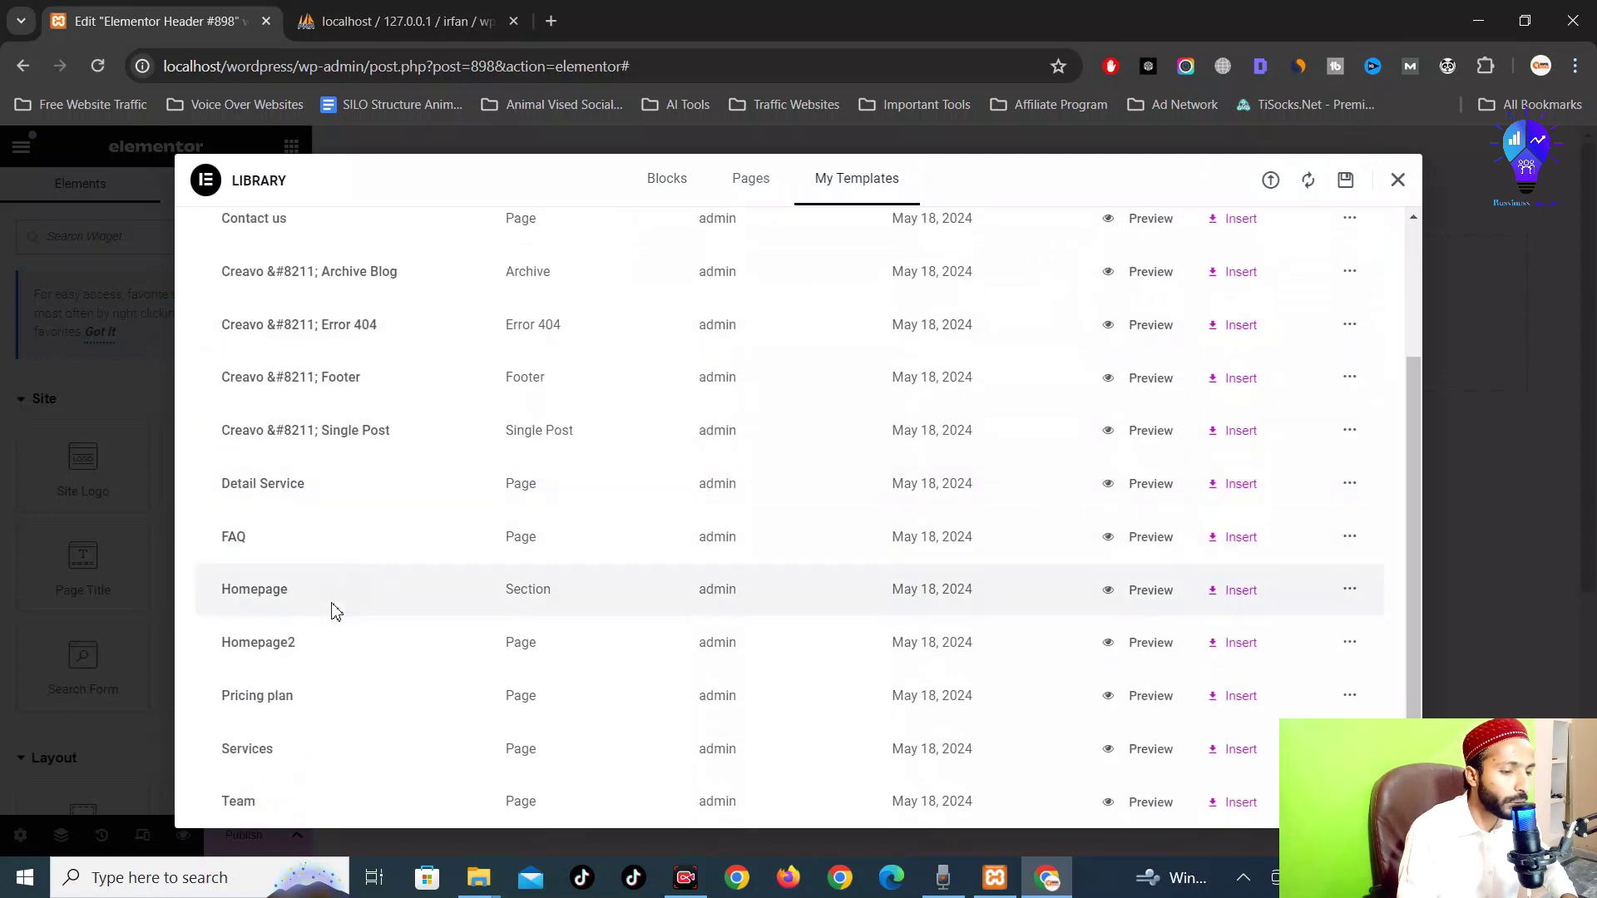
scroll(605, 716, "up", 3)
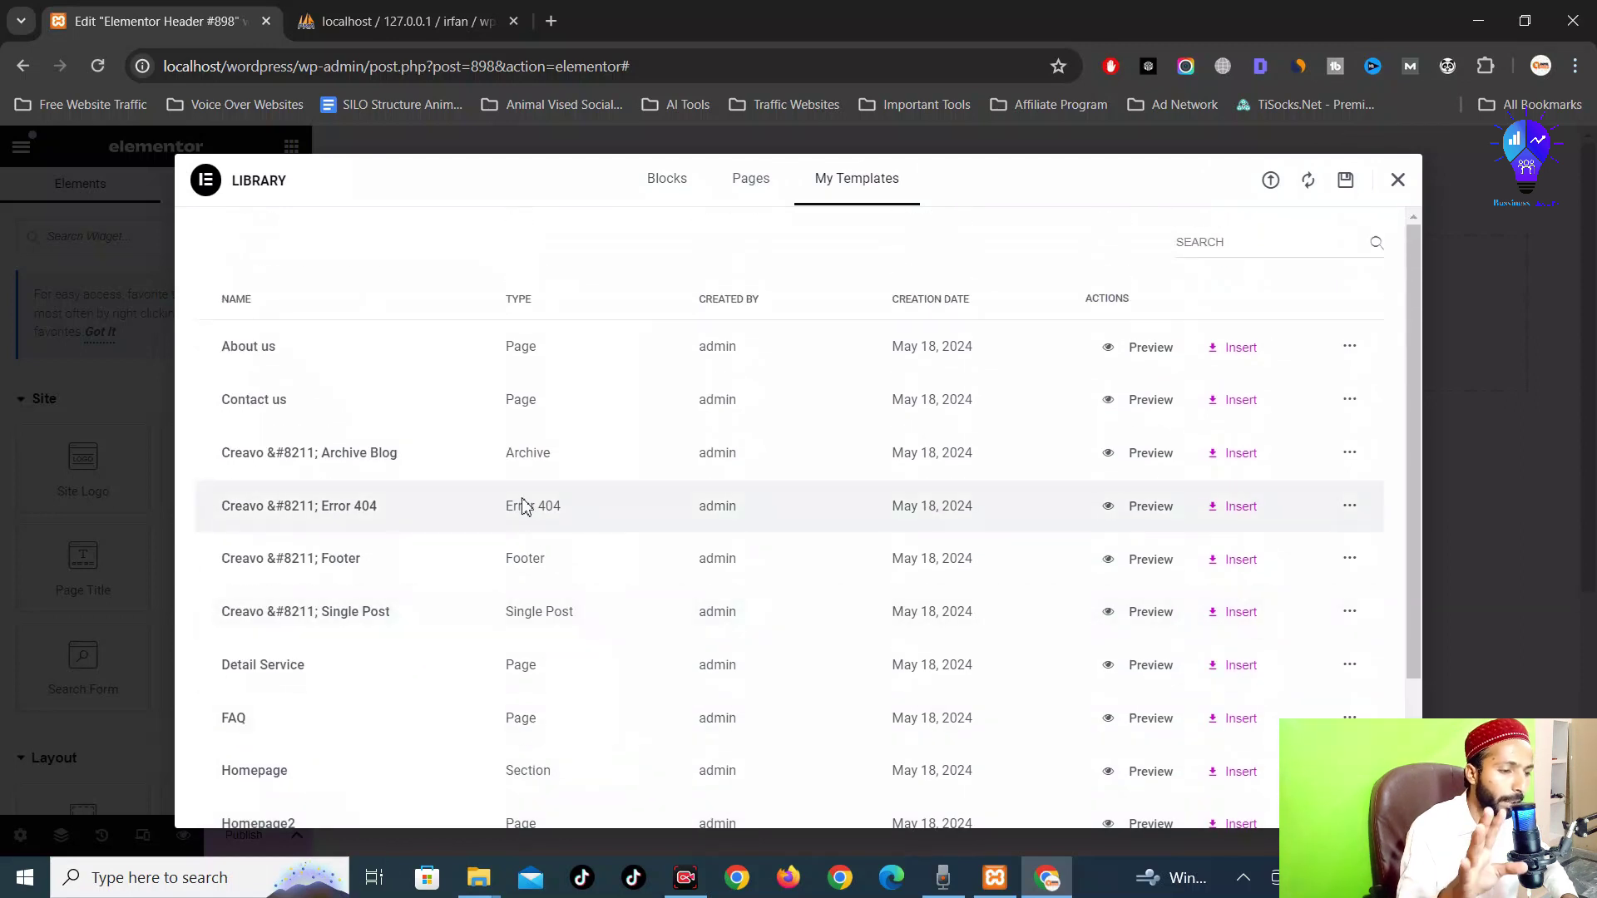
left_click(1399, 181)
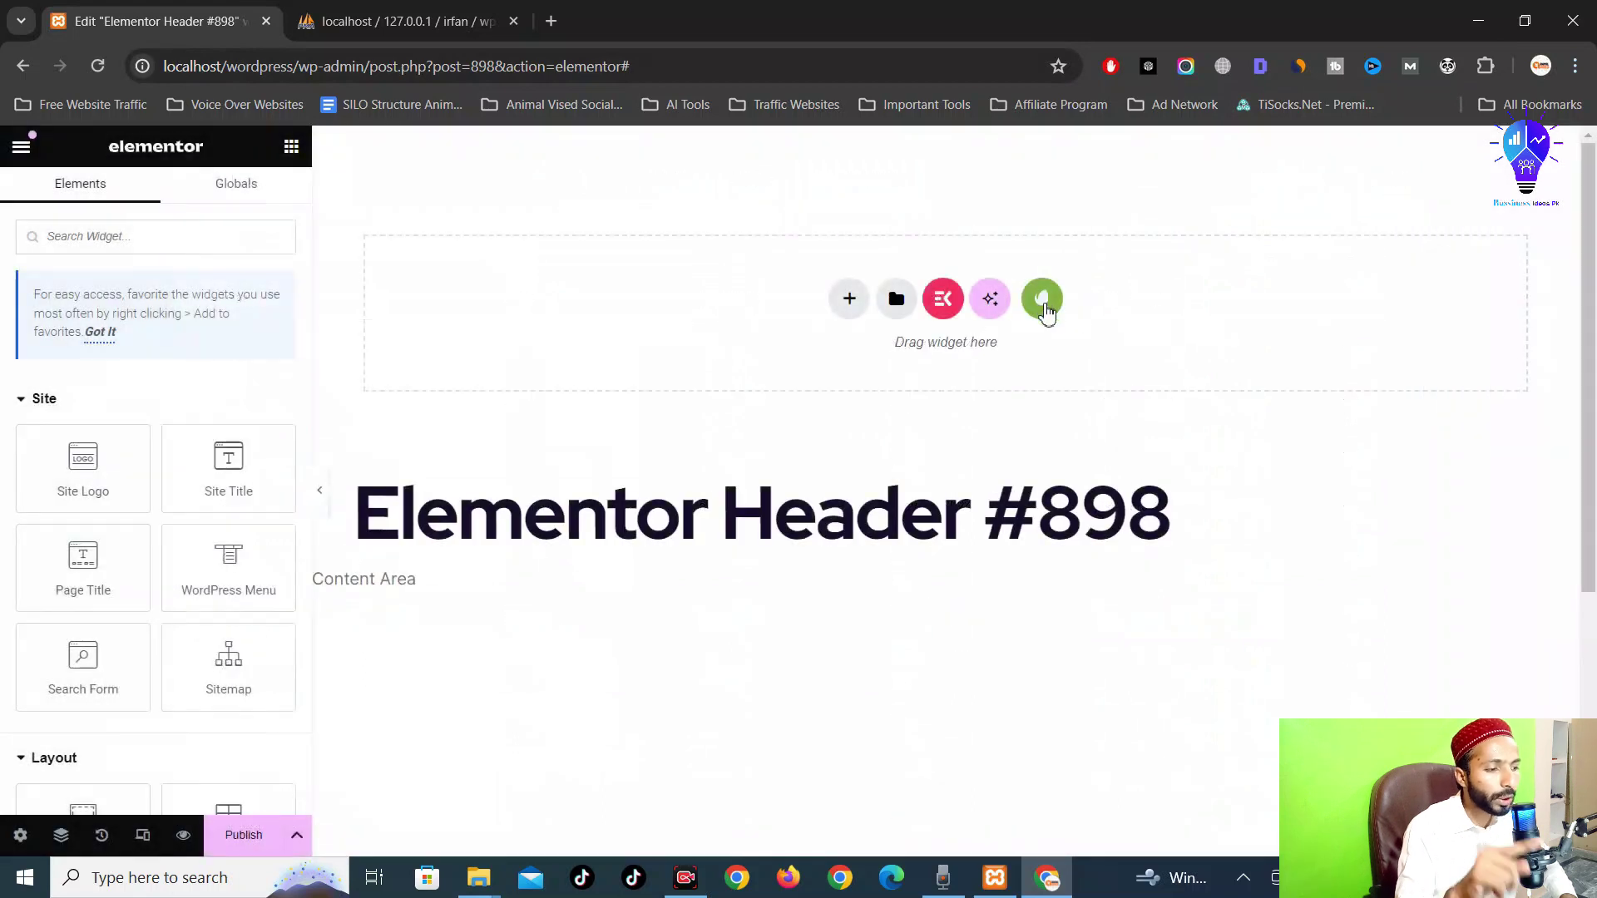
Step: Insert the Creavo - Header template from the installed Envato Elements Creavo kit
left_click(1044, 301)
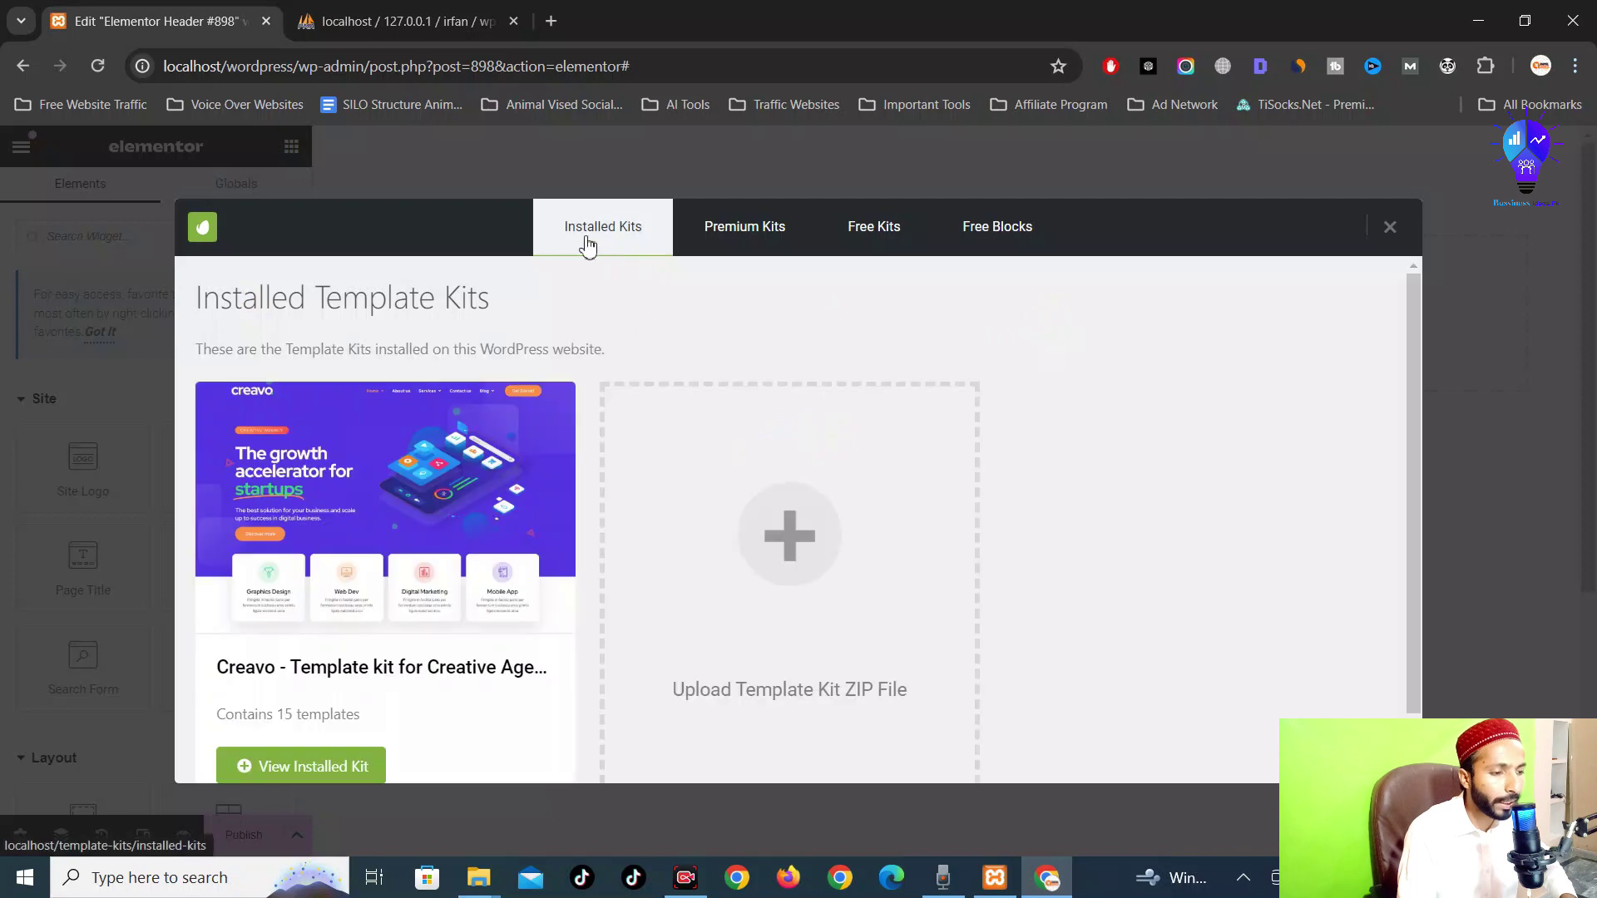
left_click(372, 580)
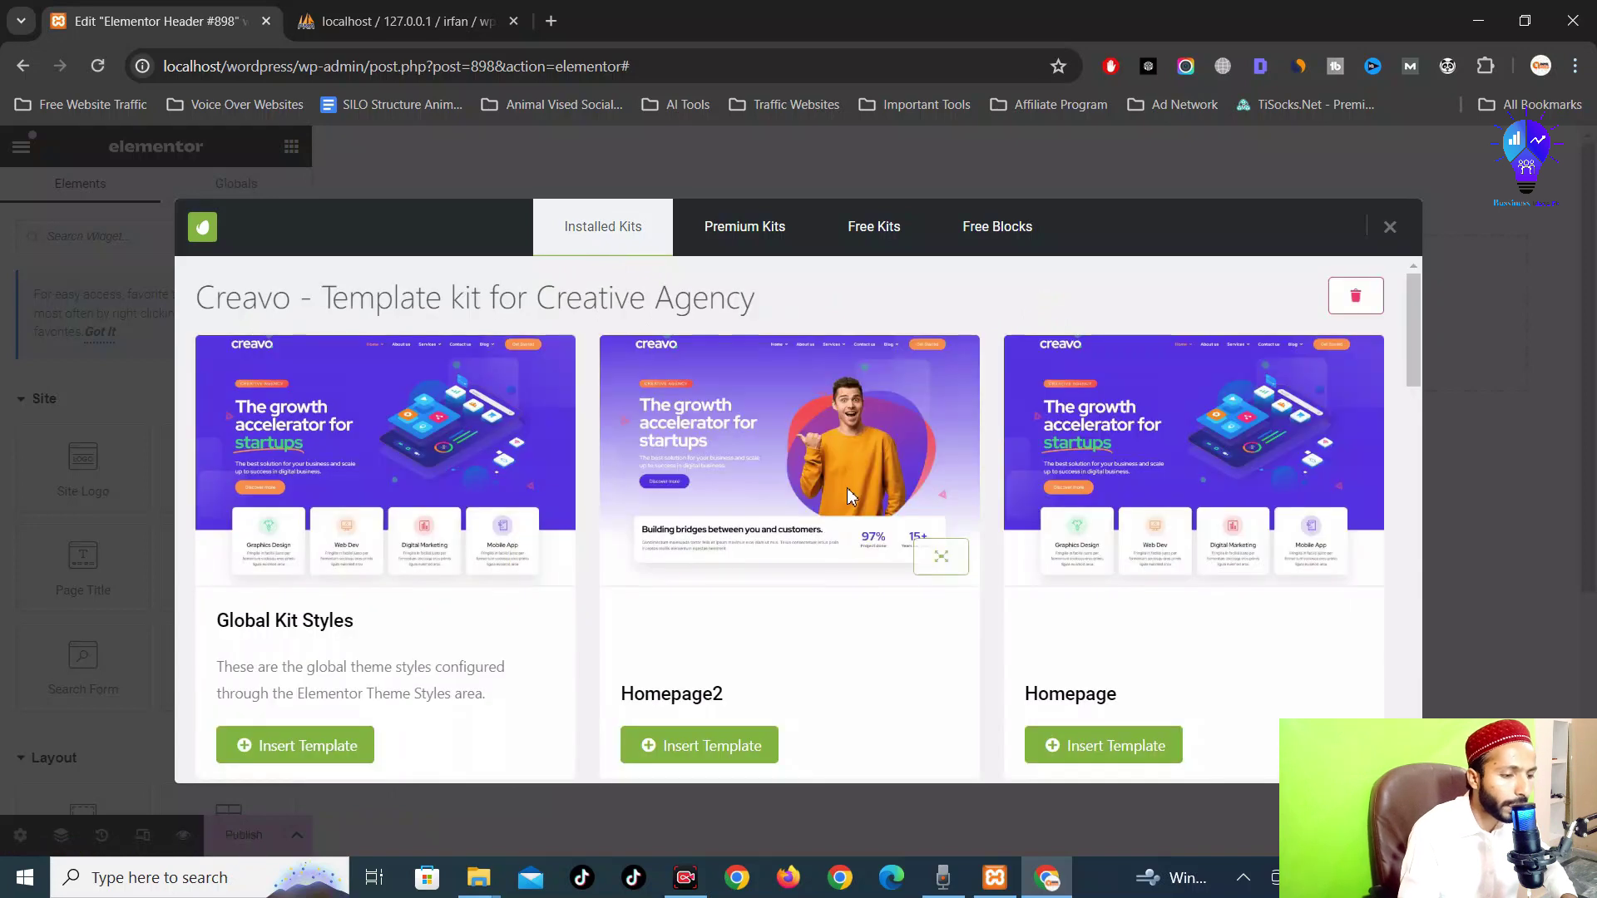
scroll(851, 497, "down", 10)
scroll(852, 498, "down", 8)
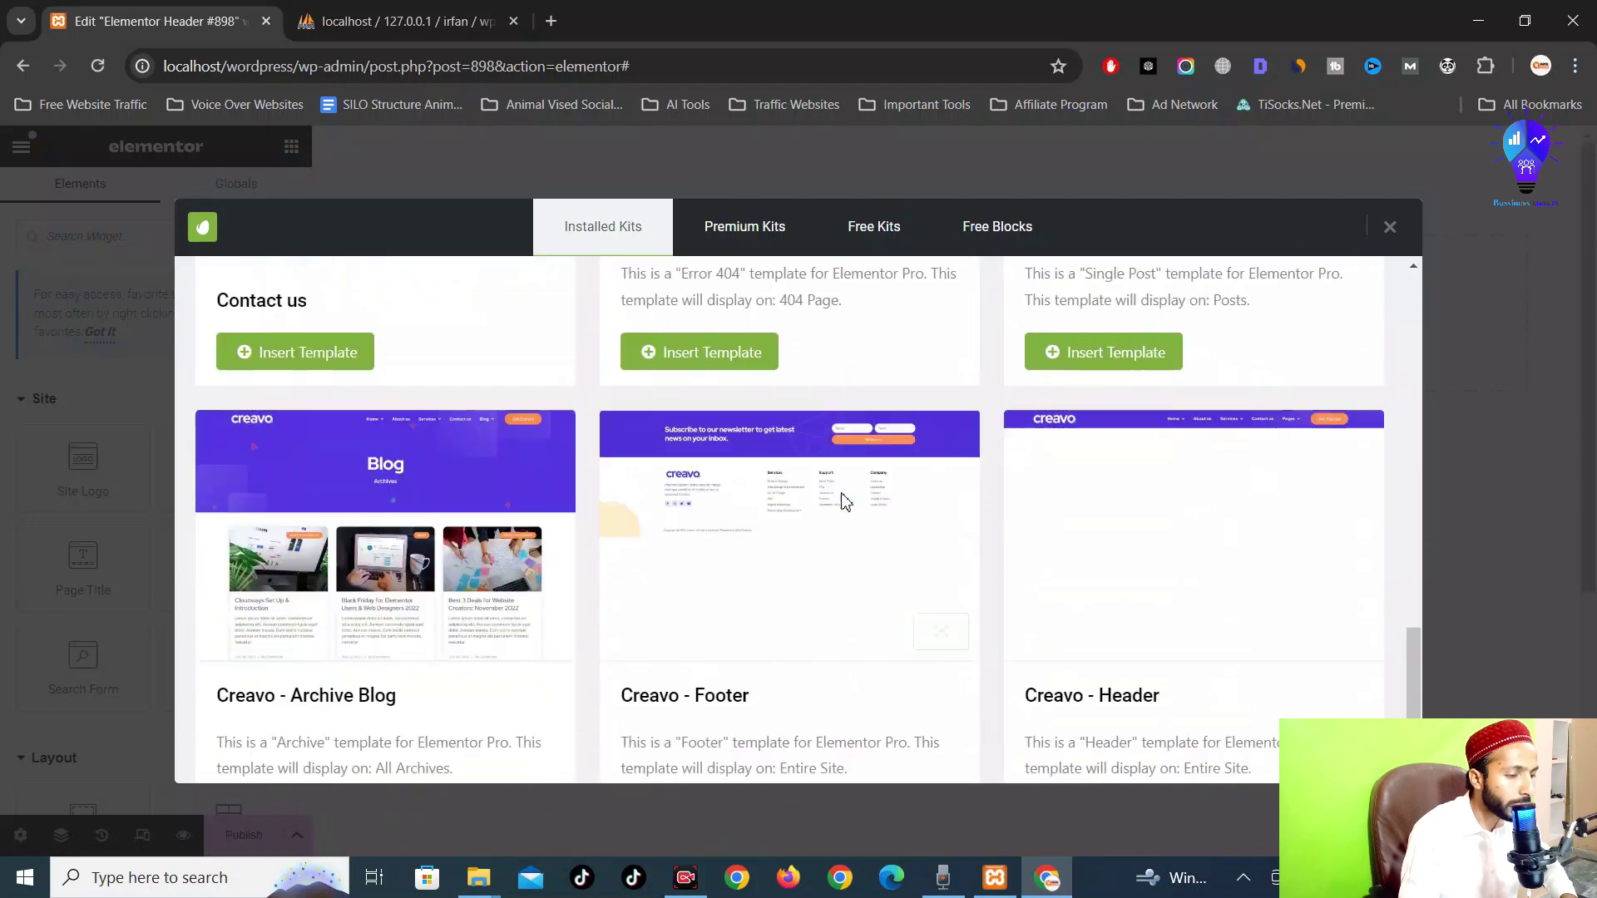
left_click(1121, 706)
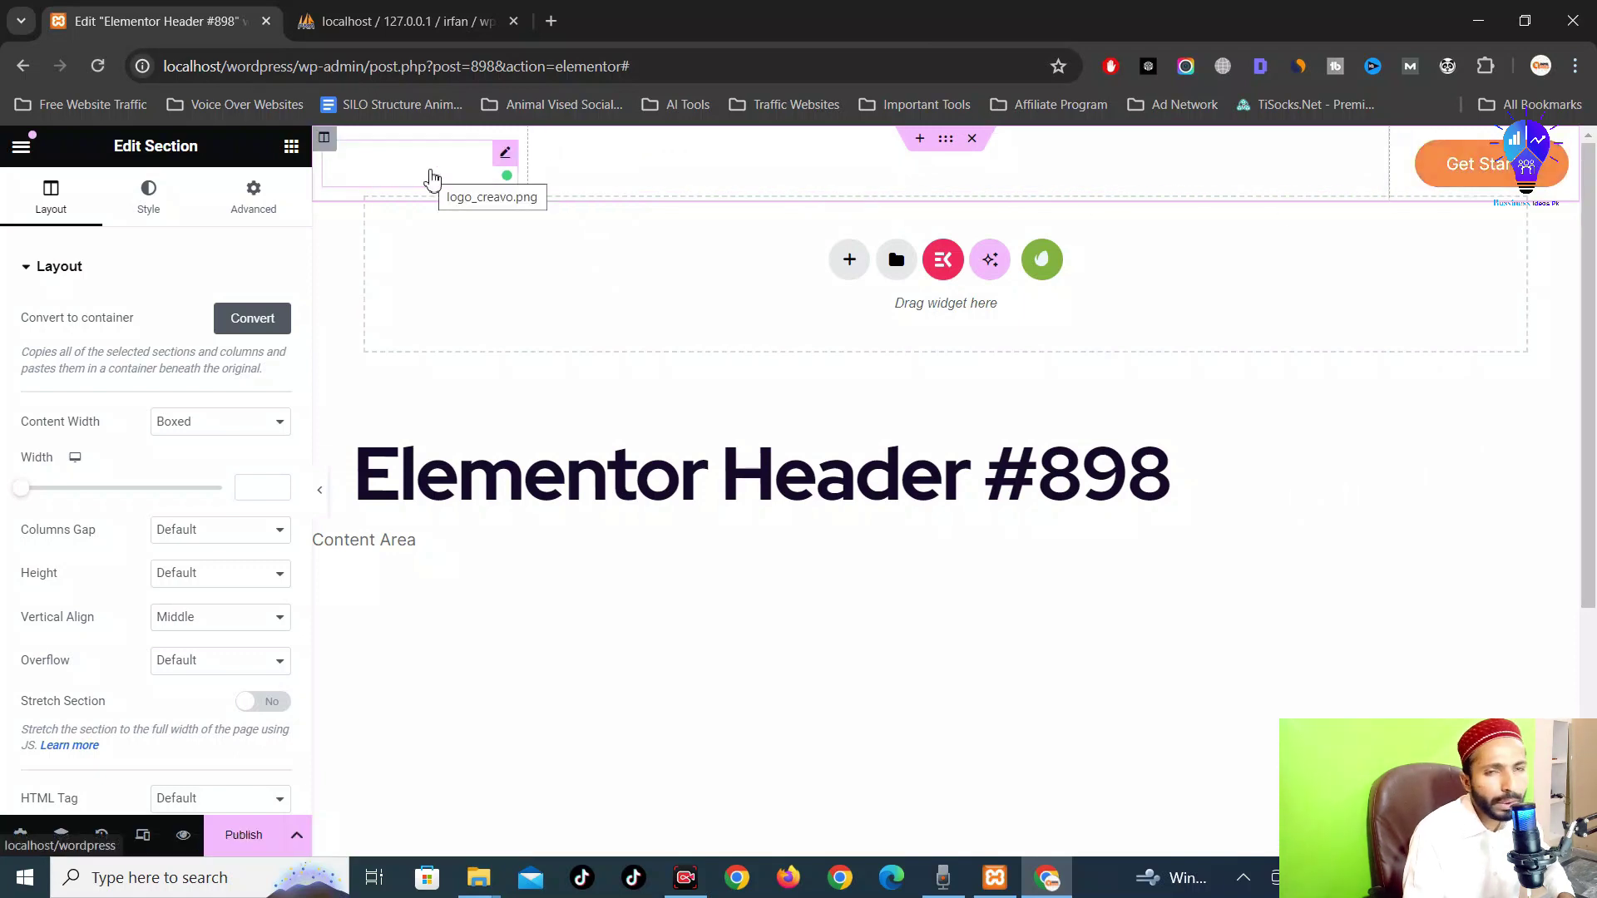
Step: Open Insert Media for the header logo image, then return to the phpMyAdmin tab
left_click(428, 176)
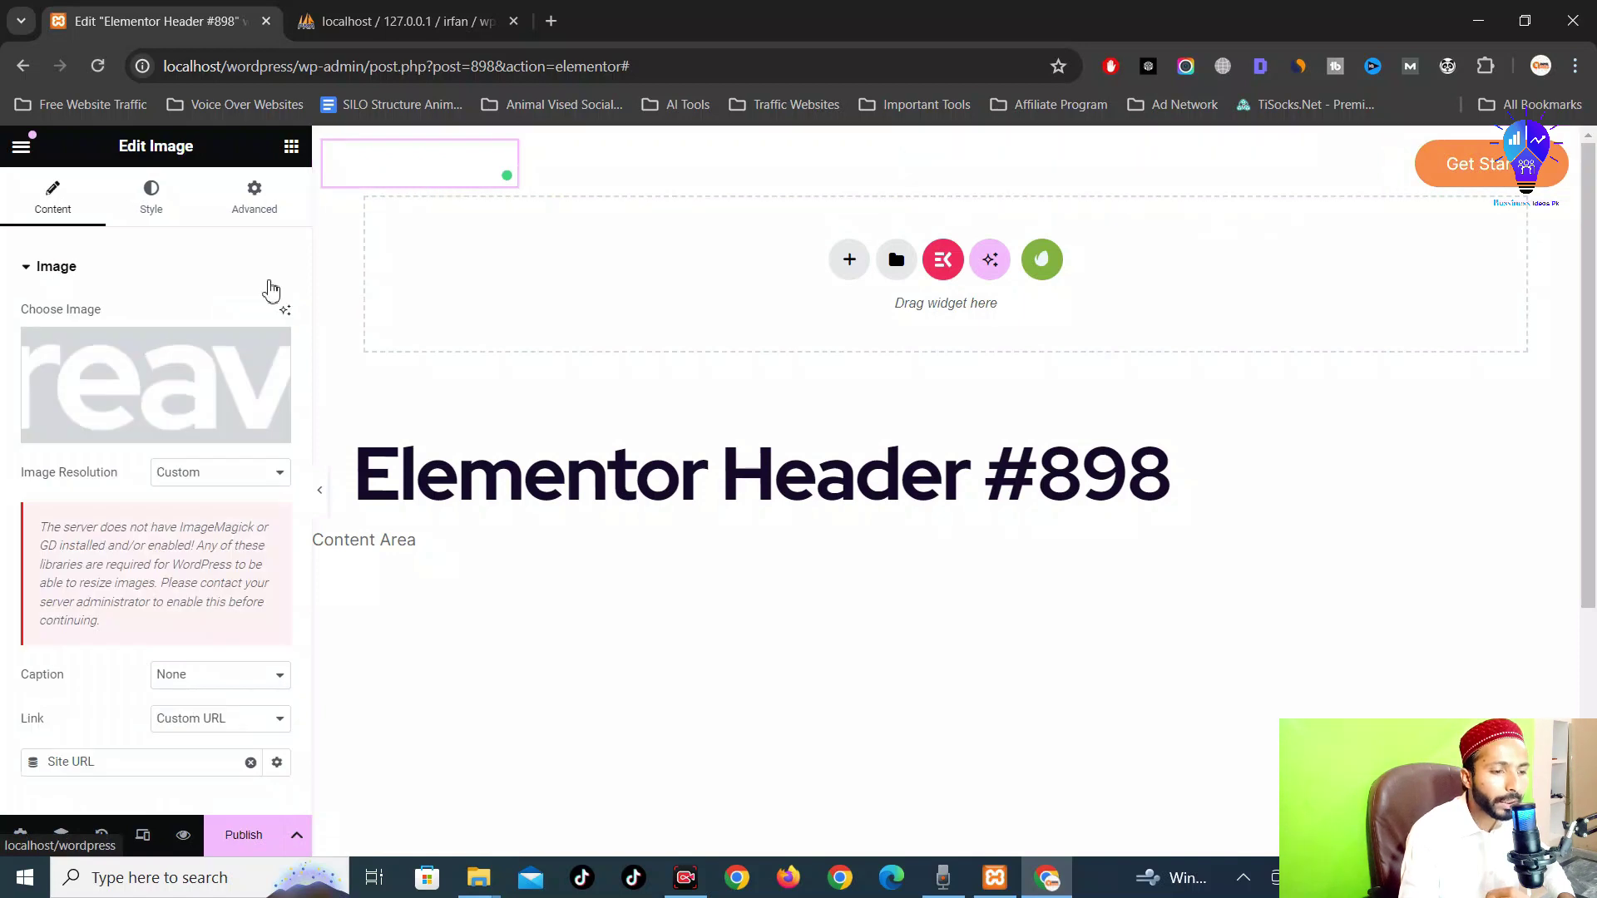
left_click(110, 388)
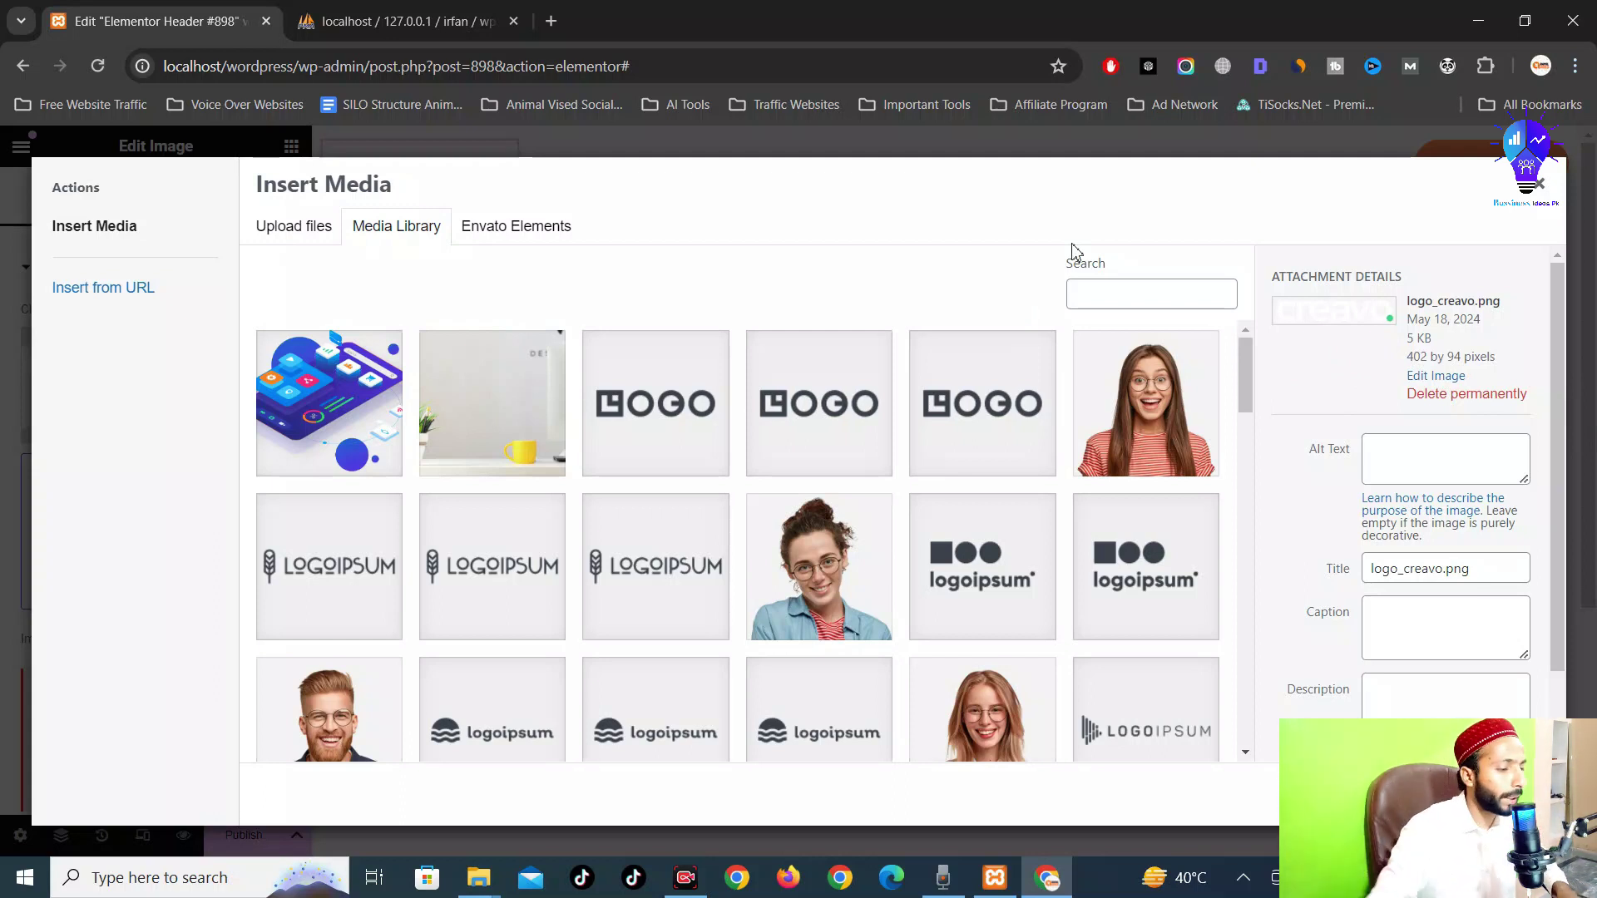
left_click(454, 23)
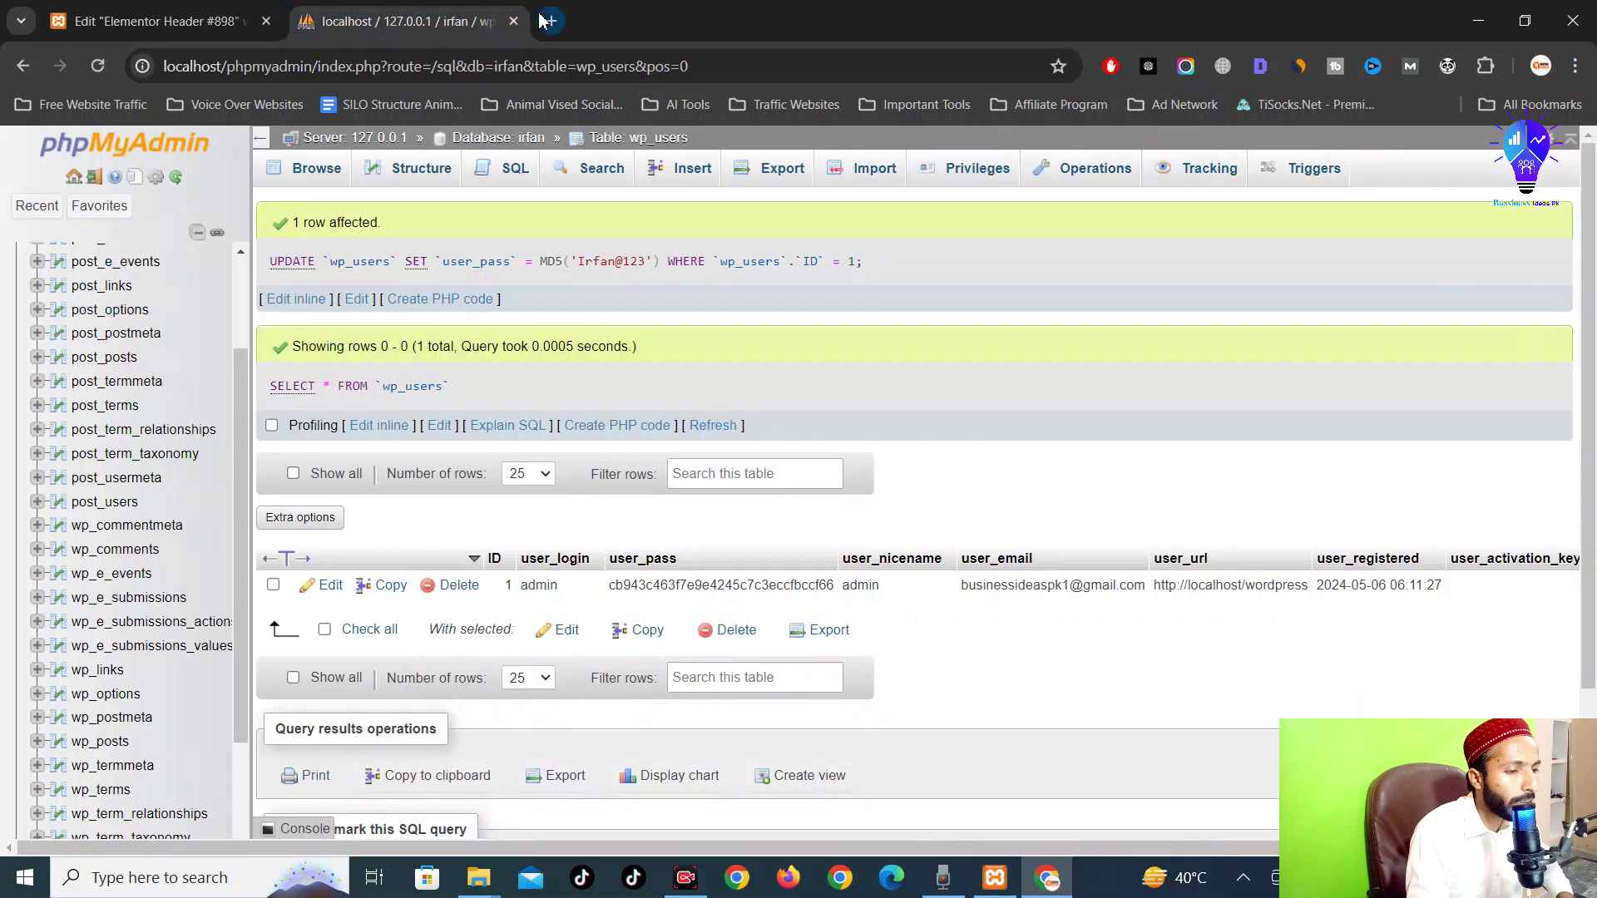
Step: Open canva.com in a new Chrome window under the Sports profile
left_click(550, 21)
type("digit")
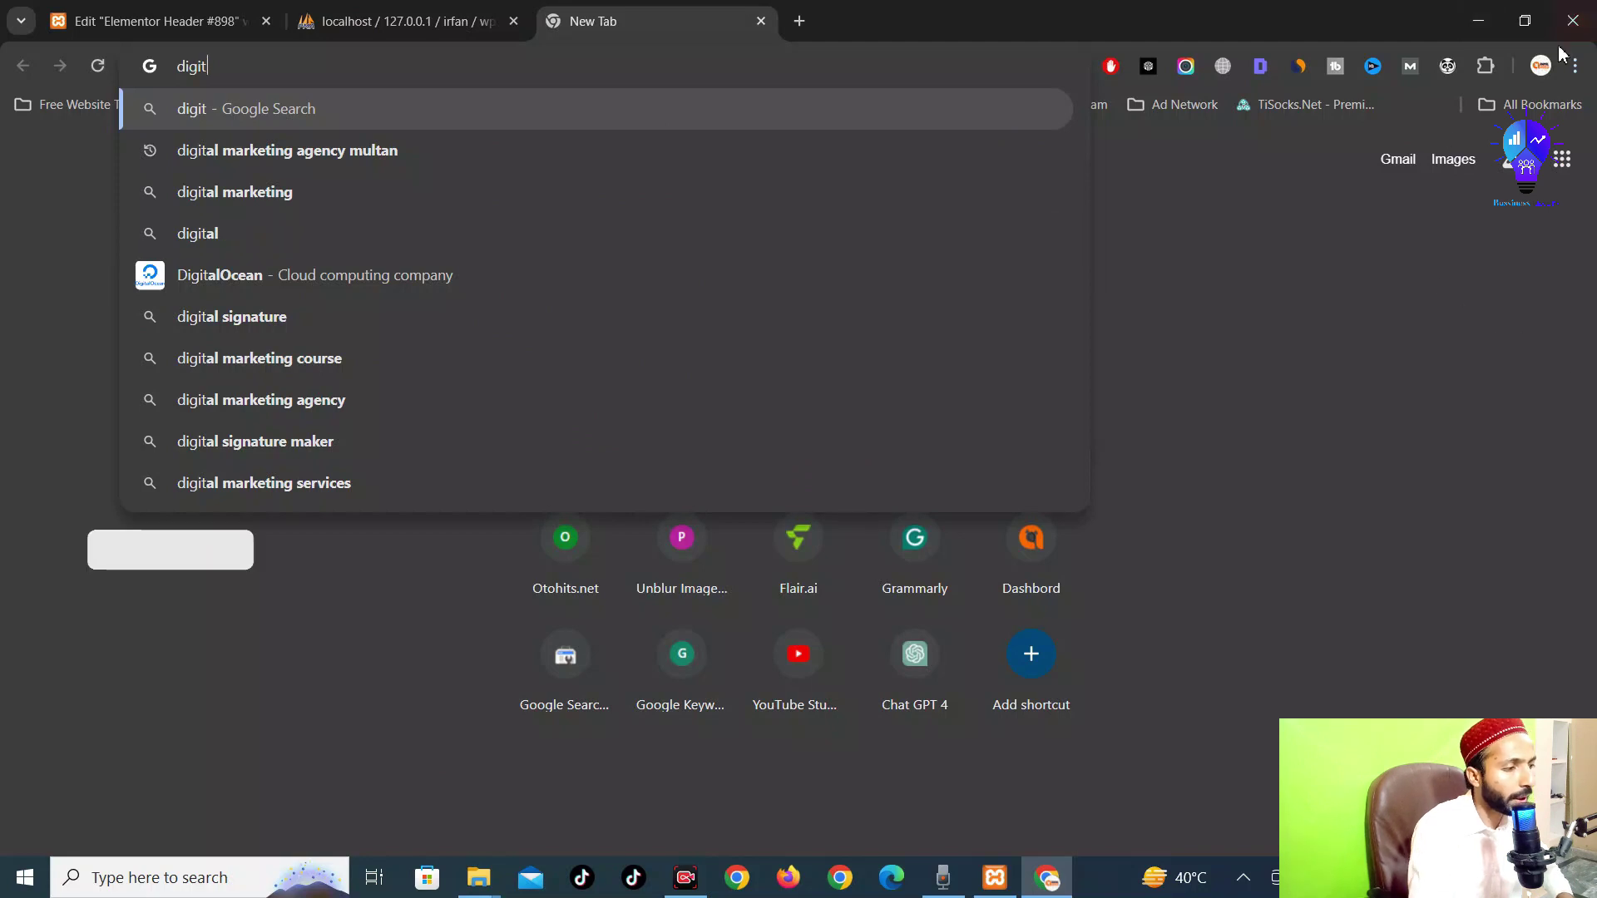
left_click(1541, 65)
scroll(1516, 596, "down", 7)
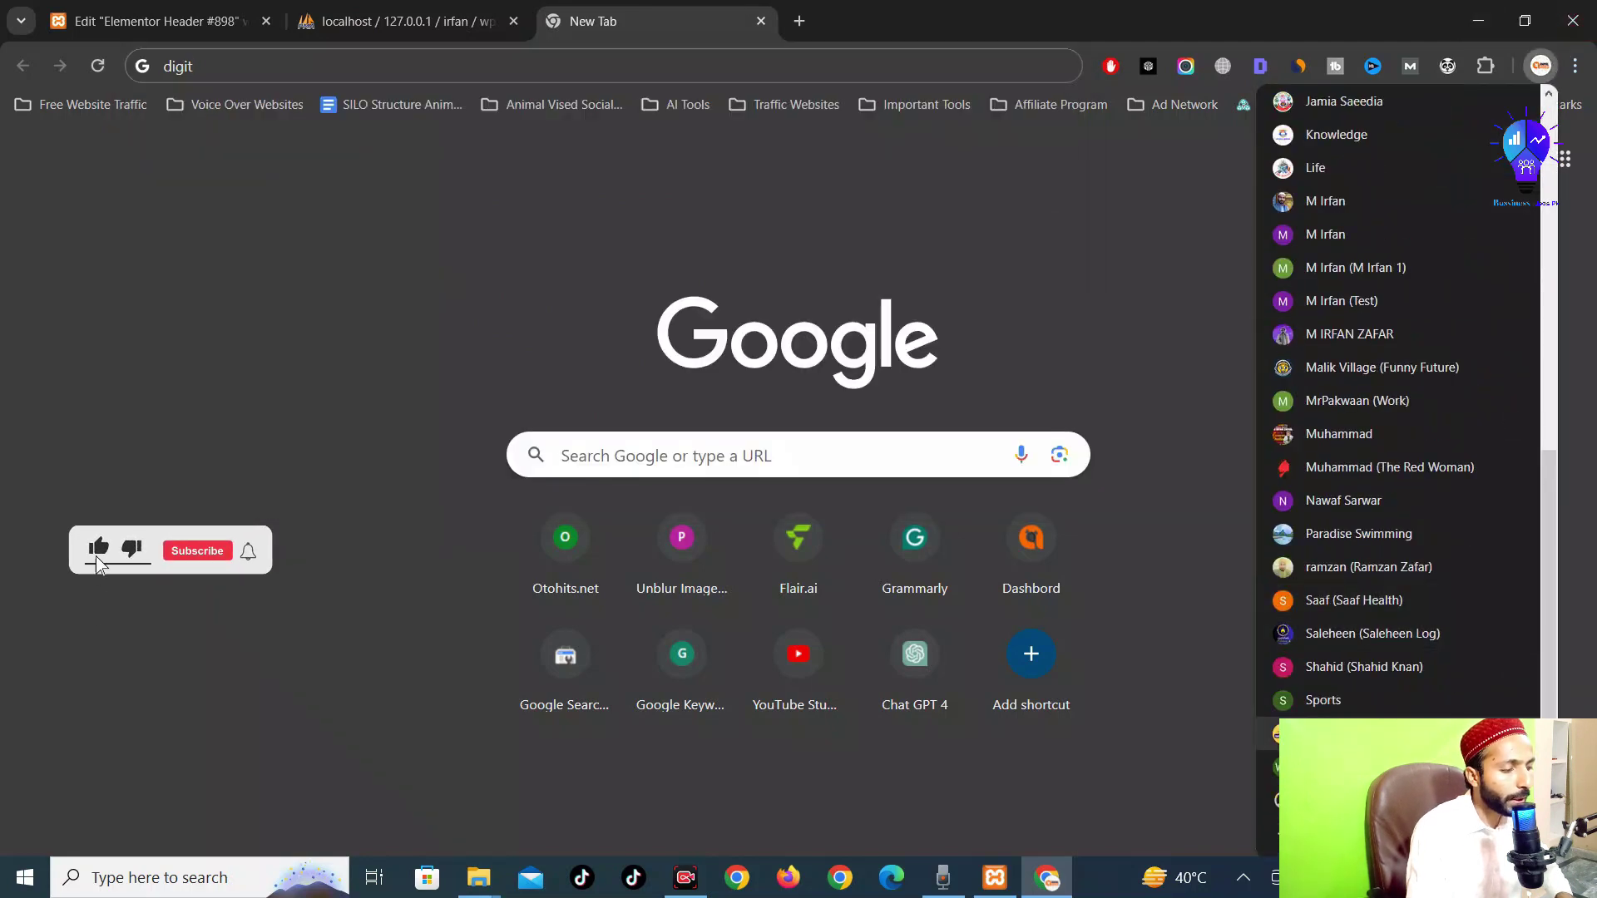
left_click(1322, 700)
type("ca")
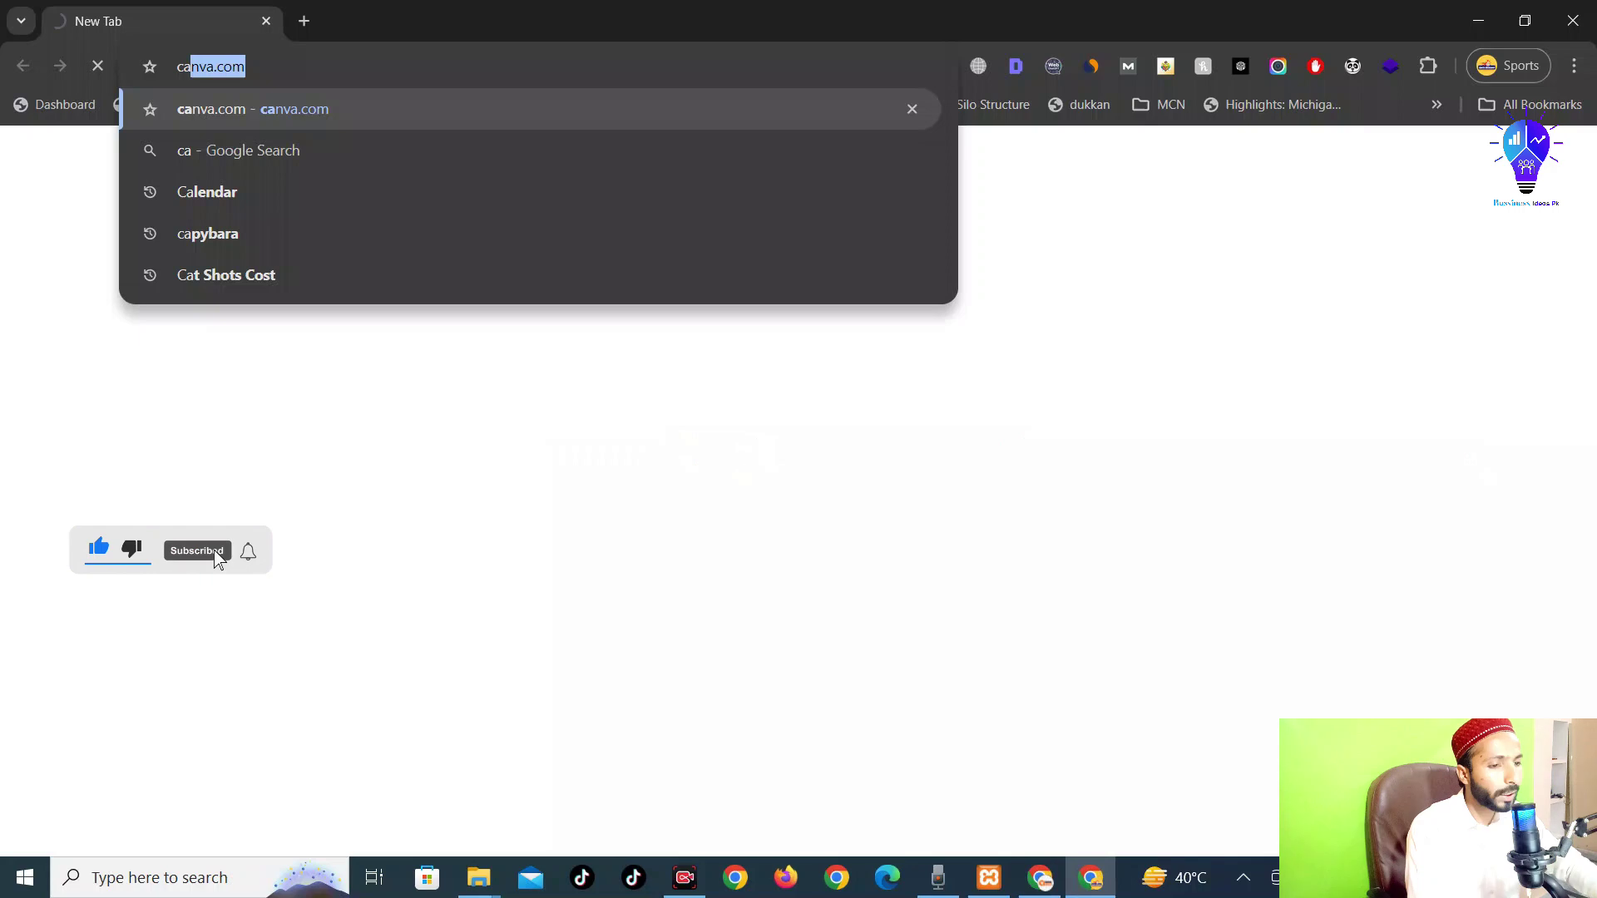
key("Return")
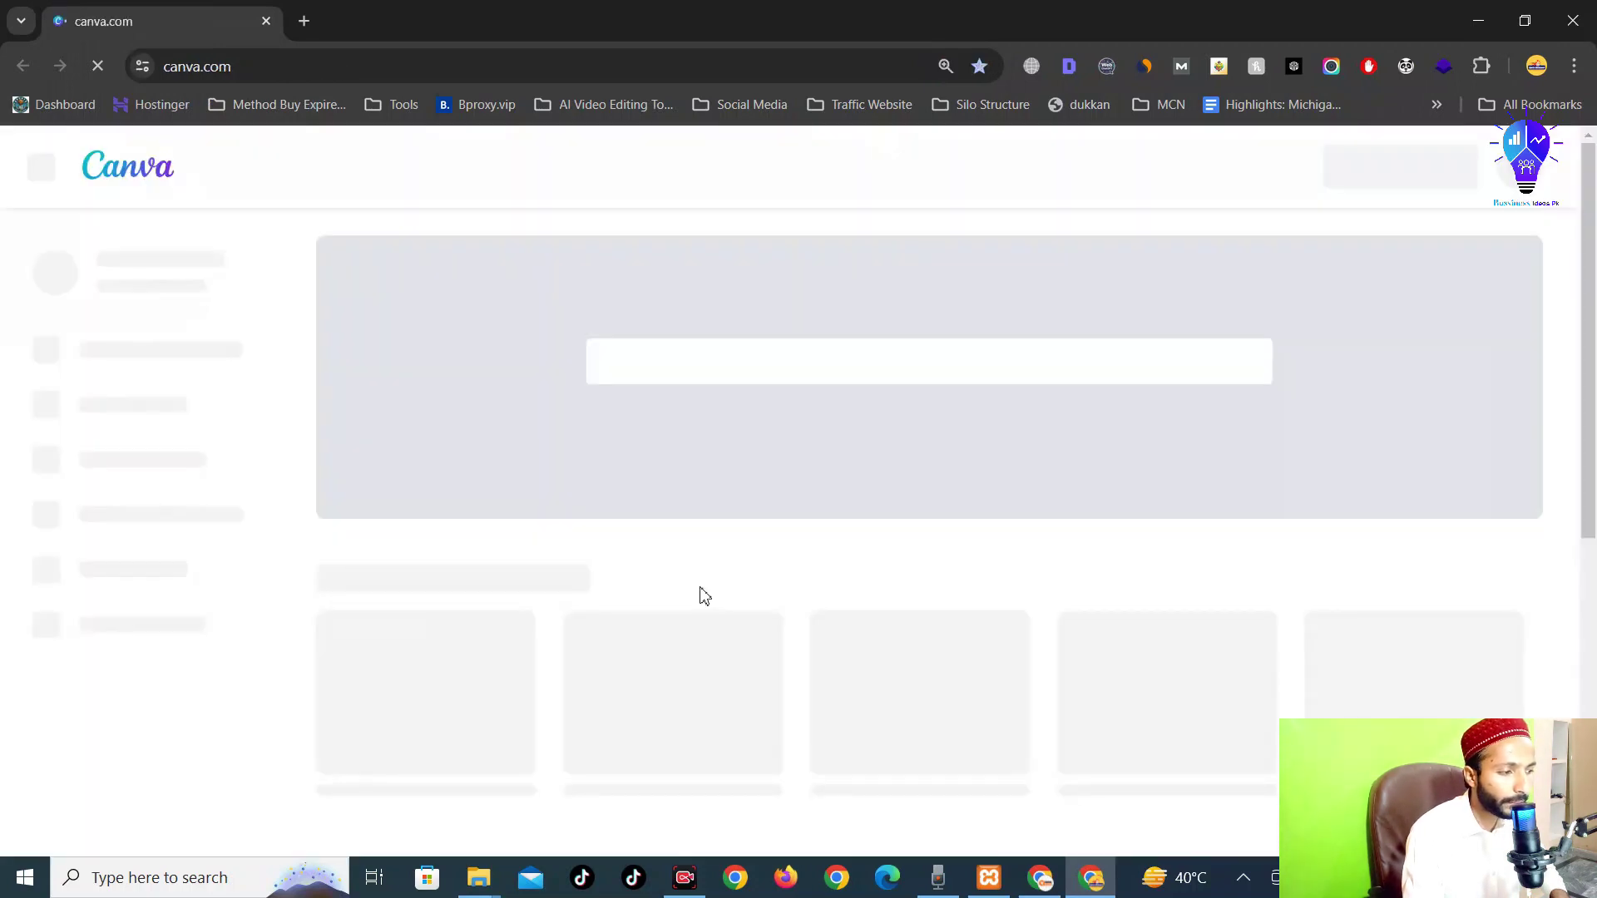
scroll(704, 595, "down", 4)
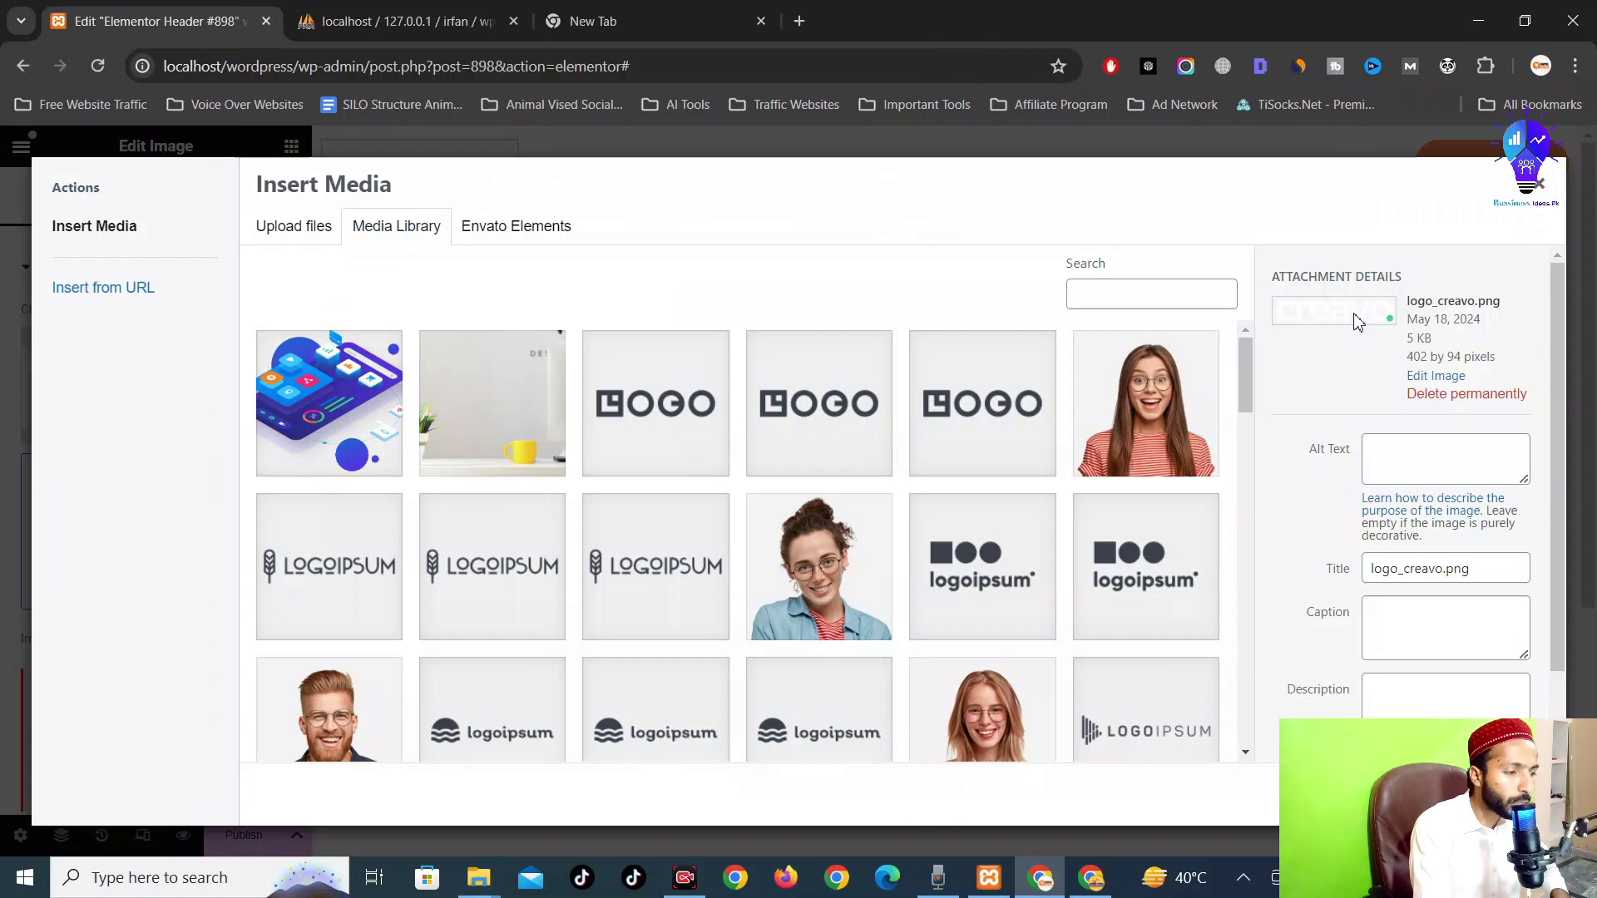
key("alt+Tab")
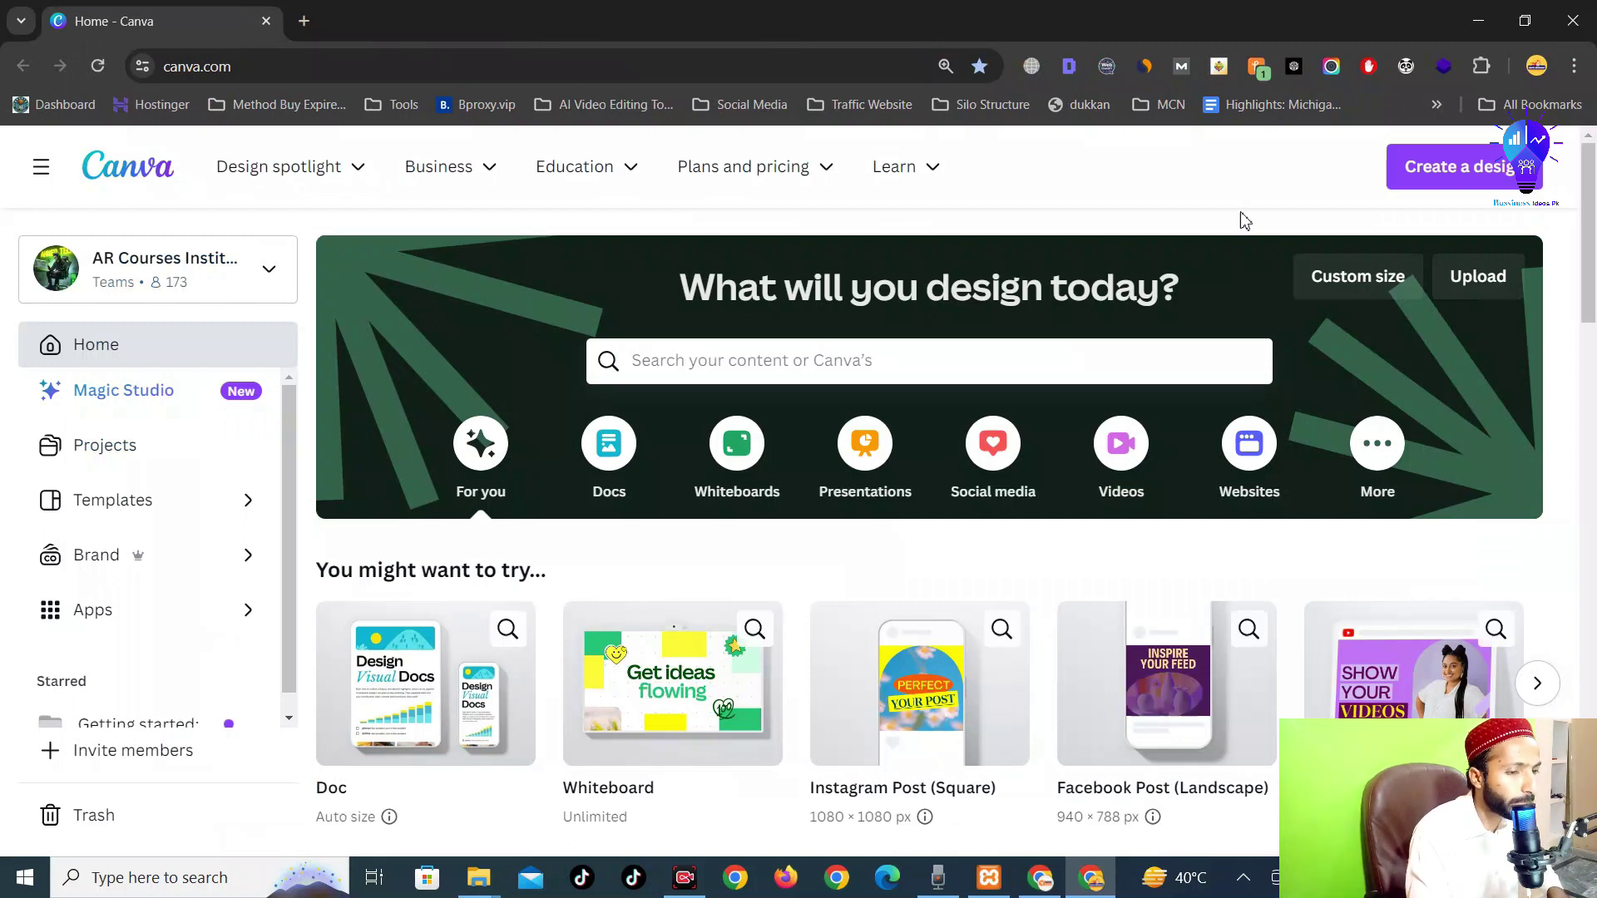
Step: Create a custom-size Canva design of width 402 px and height 94 px
left_click(1358, 283)
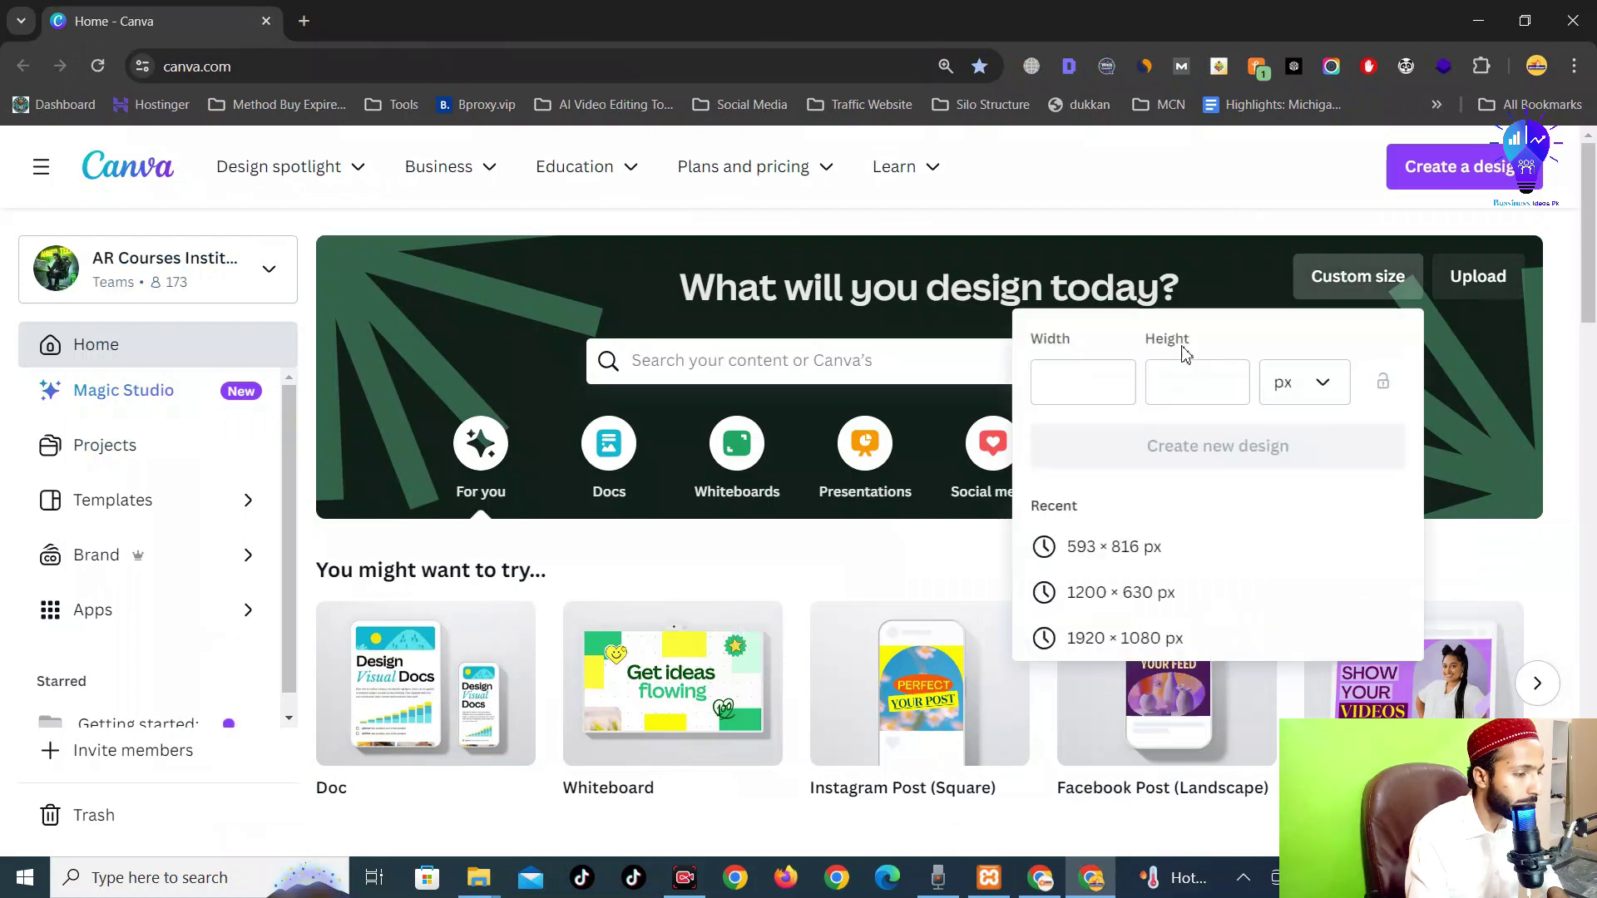
left_click(1082, 382)
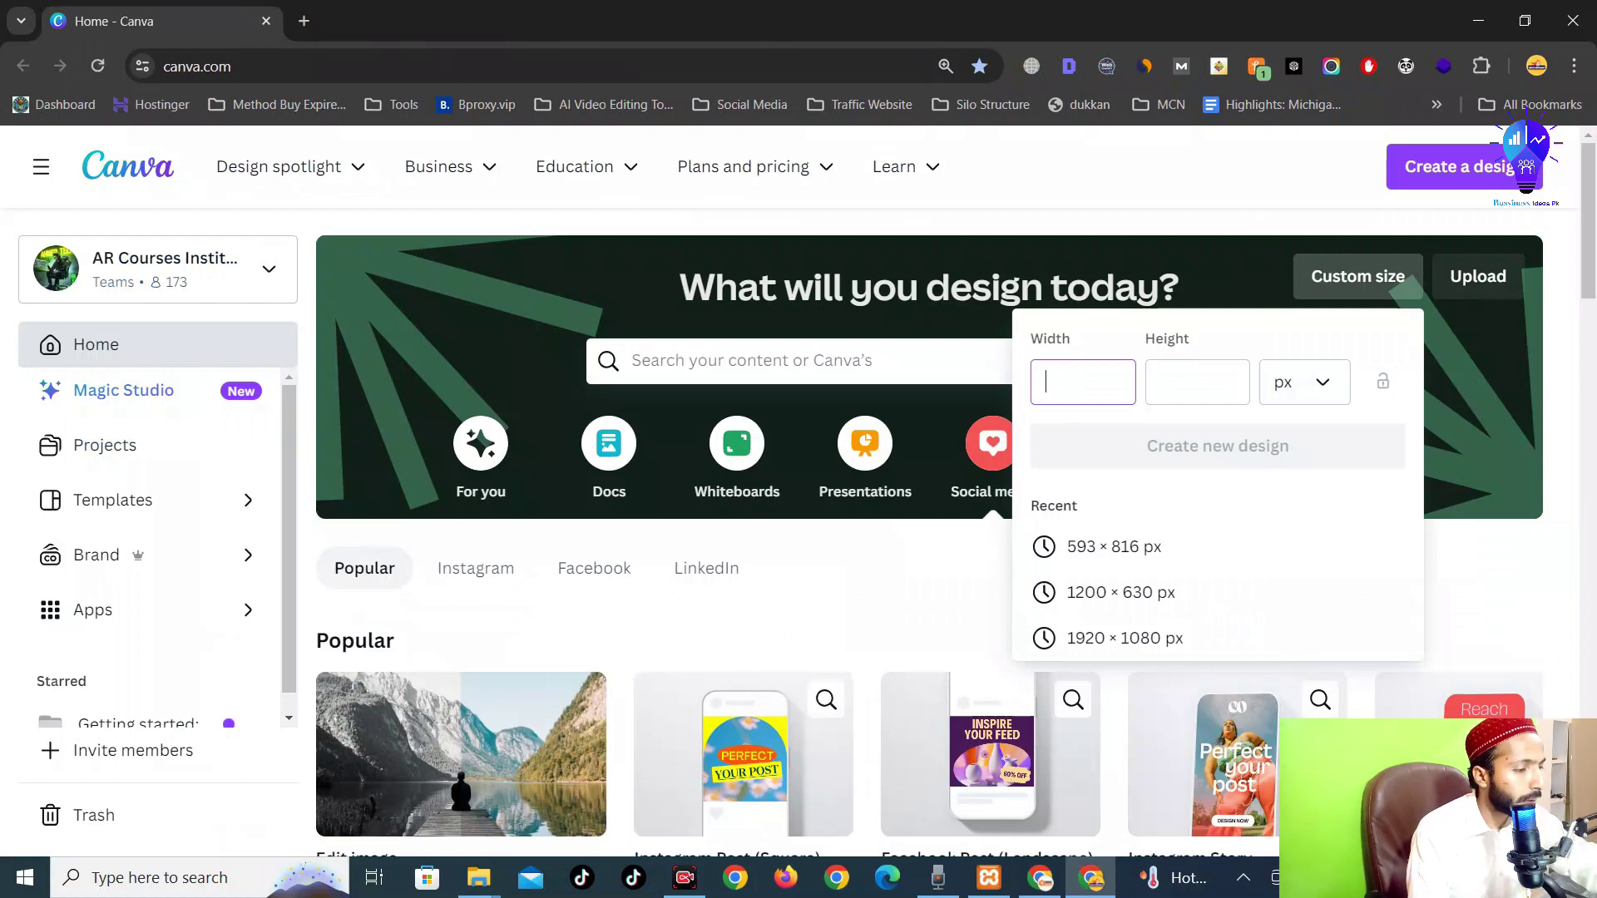
type("402")
left_click(1197, 381)
type("92")
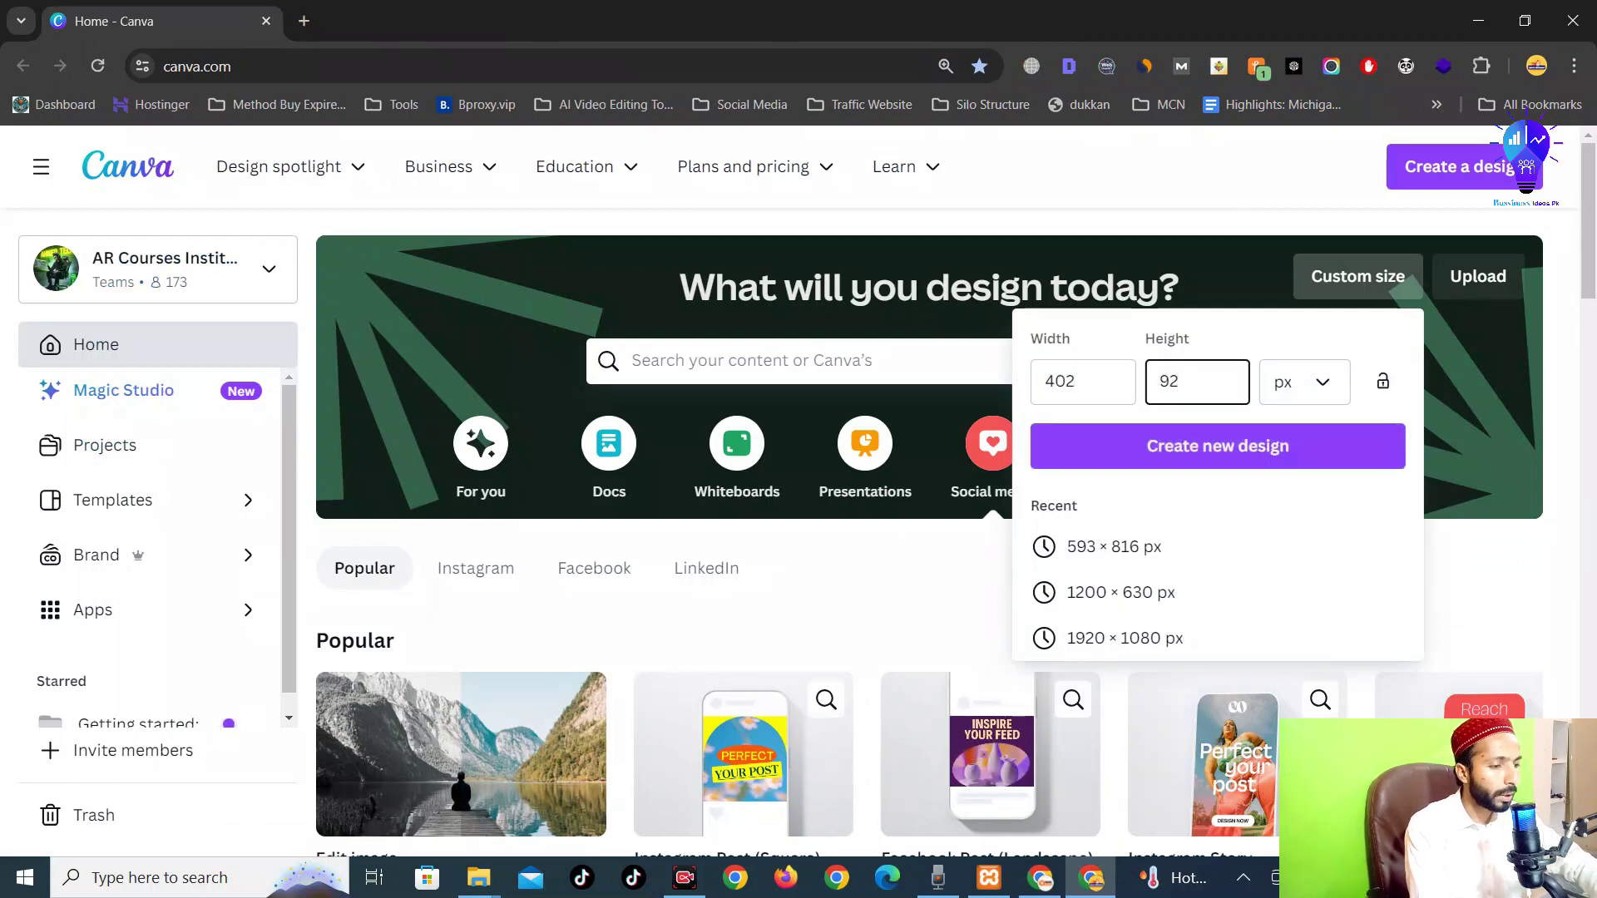
key("BackSpace")
type("4")
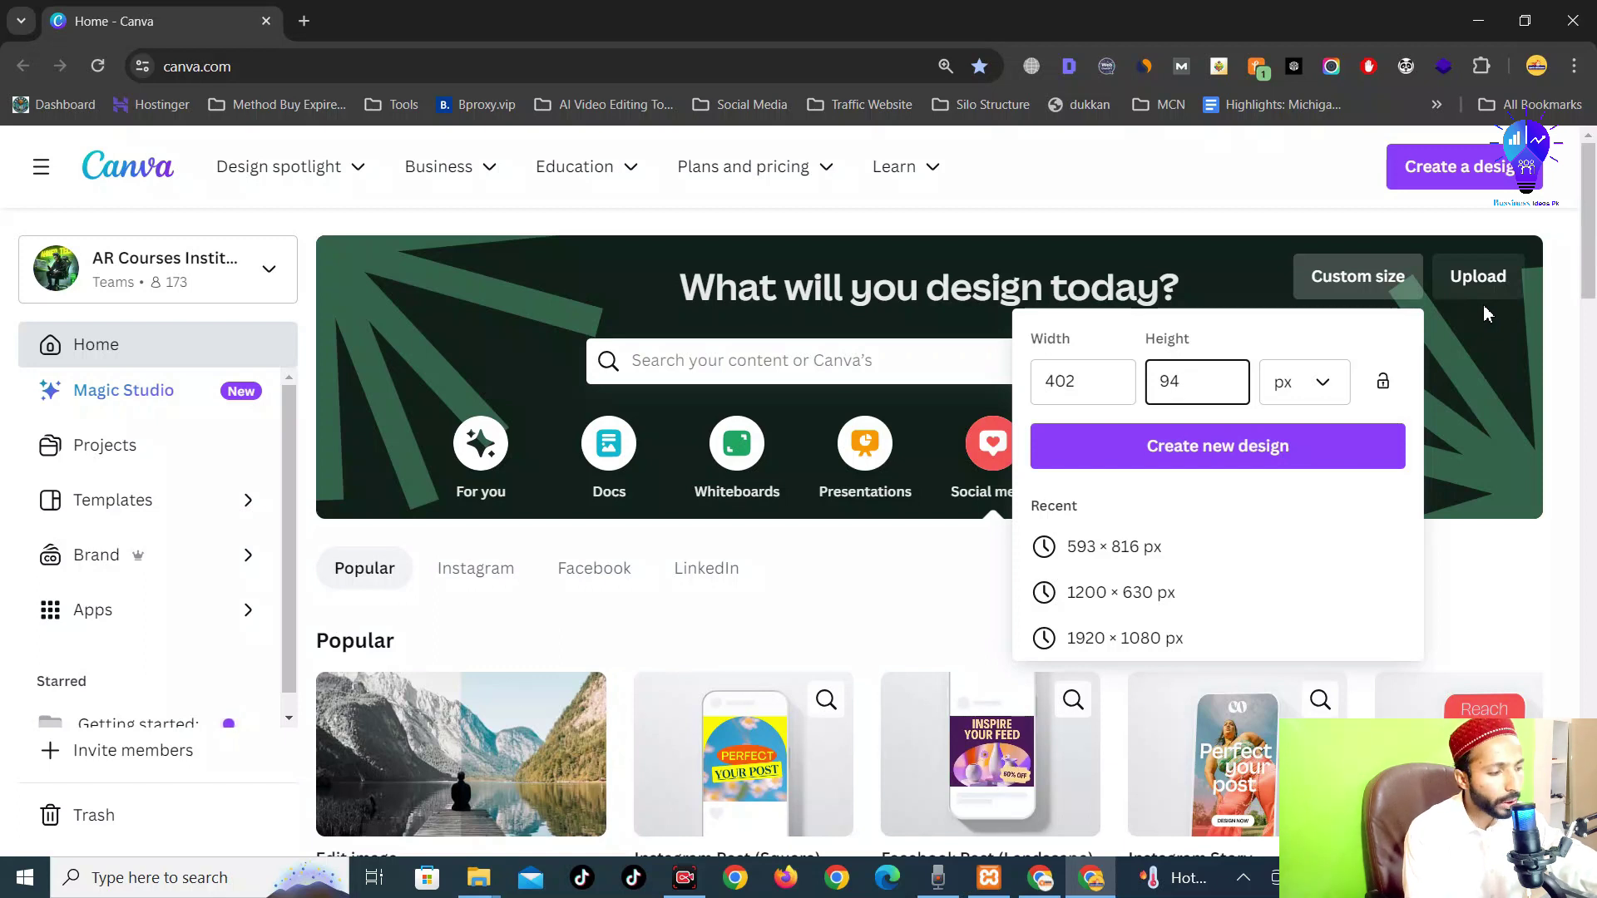
key("Return")
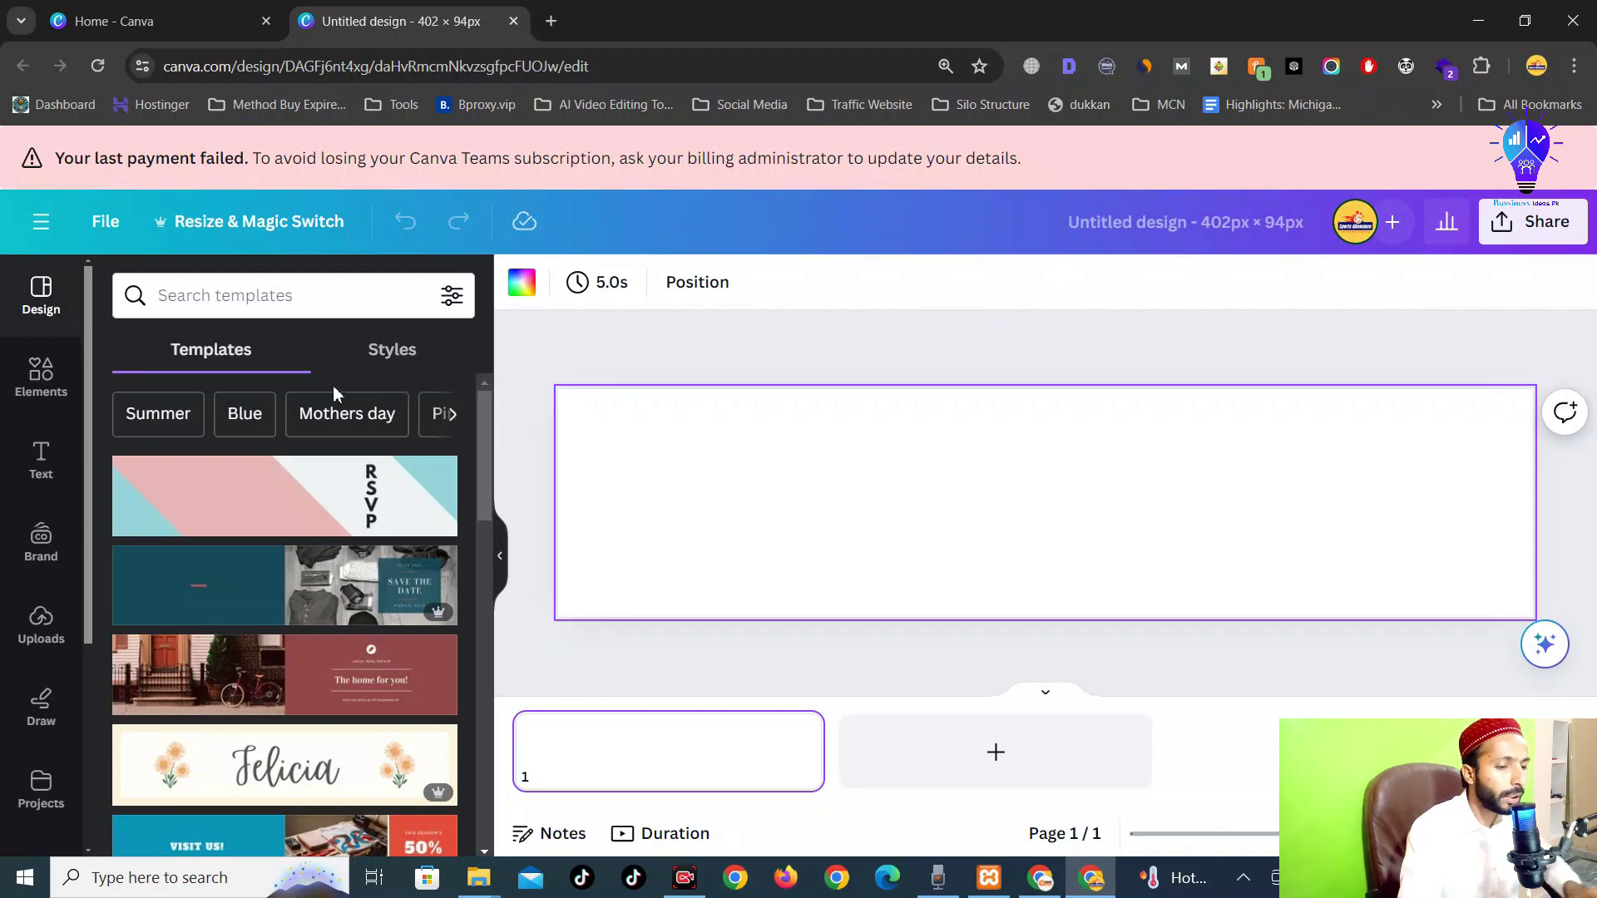
Step: Search Canva templates for 'digital marketing'
left_click(249, 296)
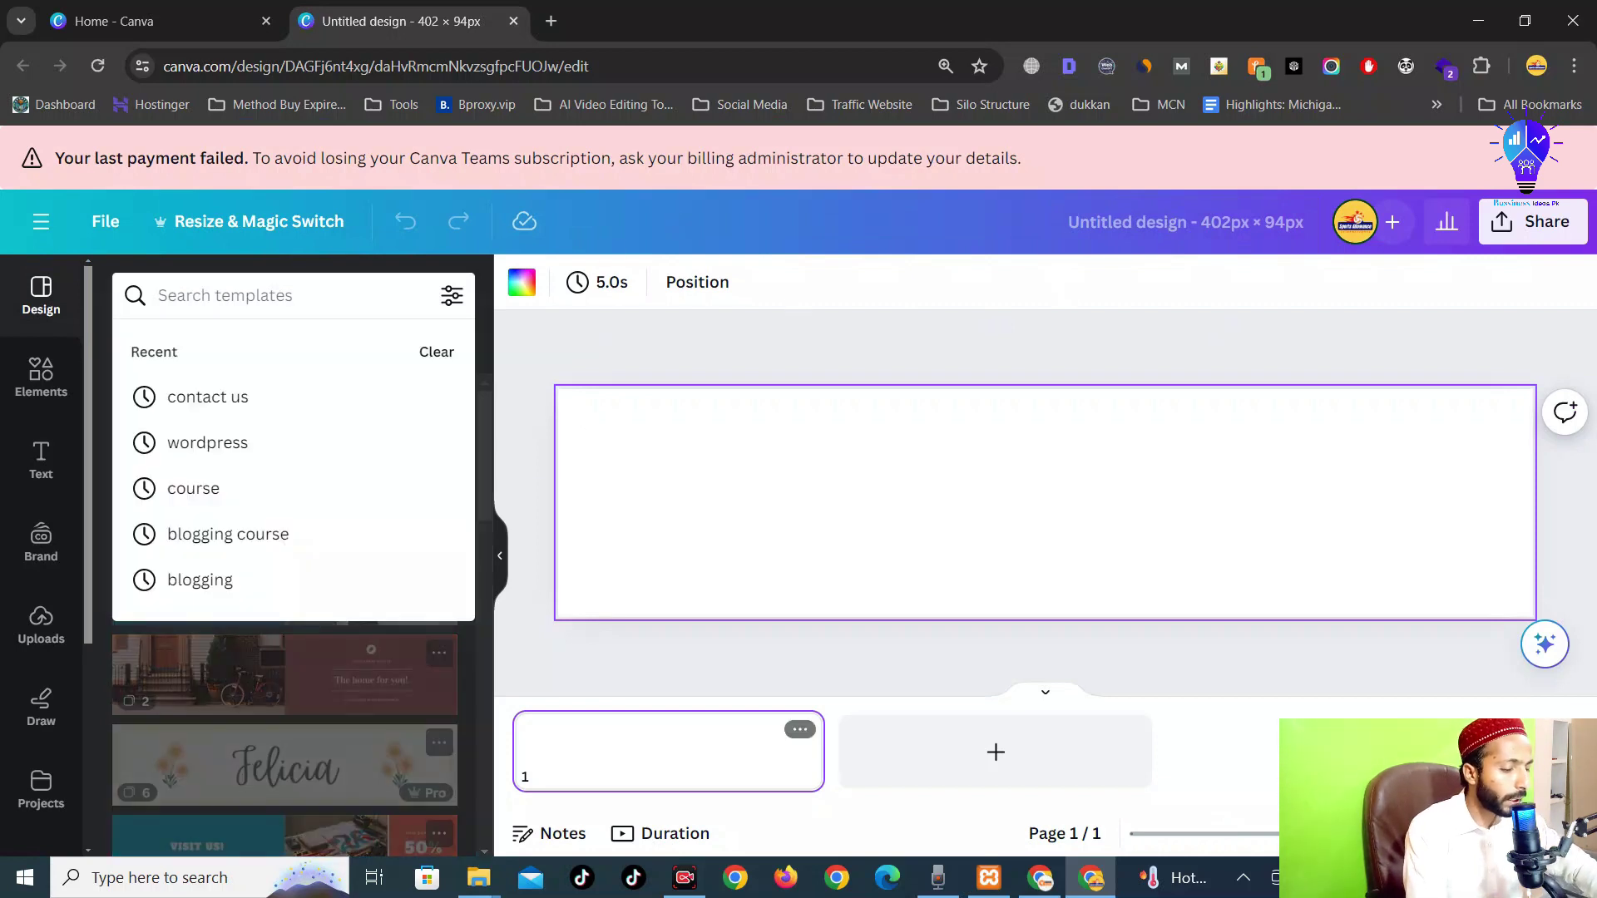
type("digital marketing")
key("Return")
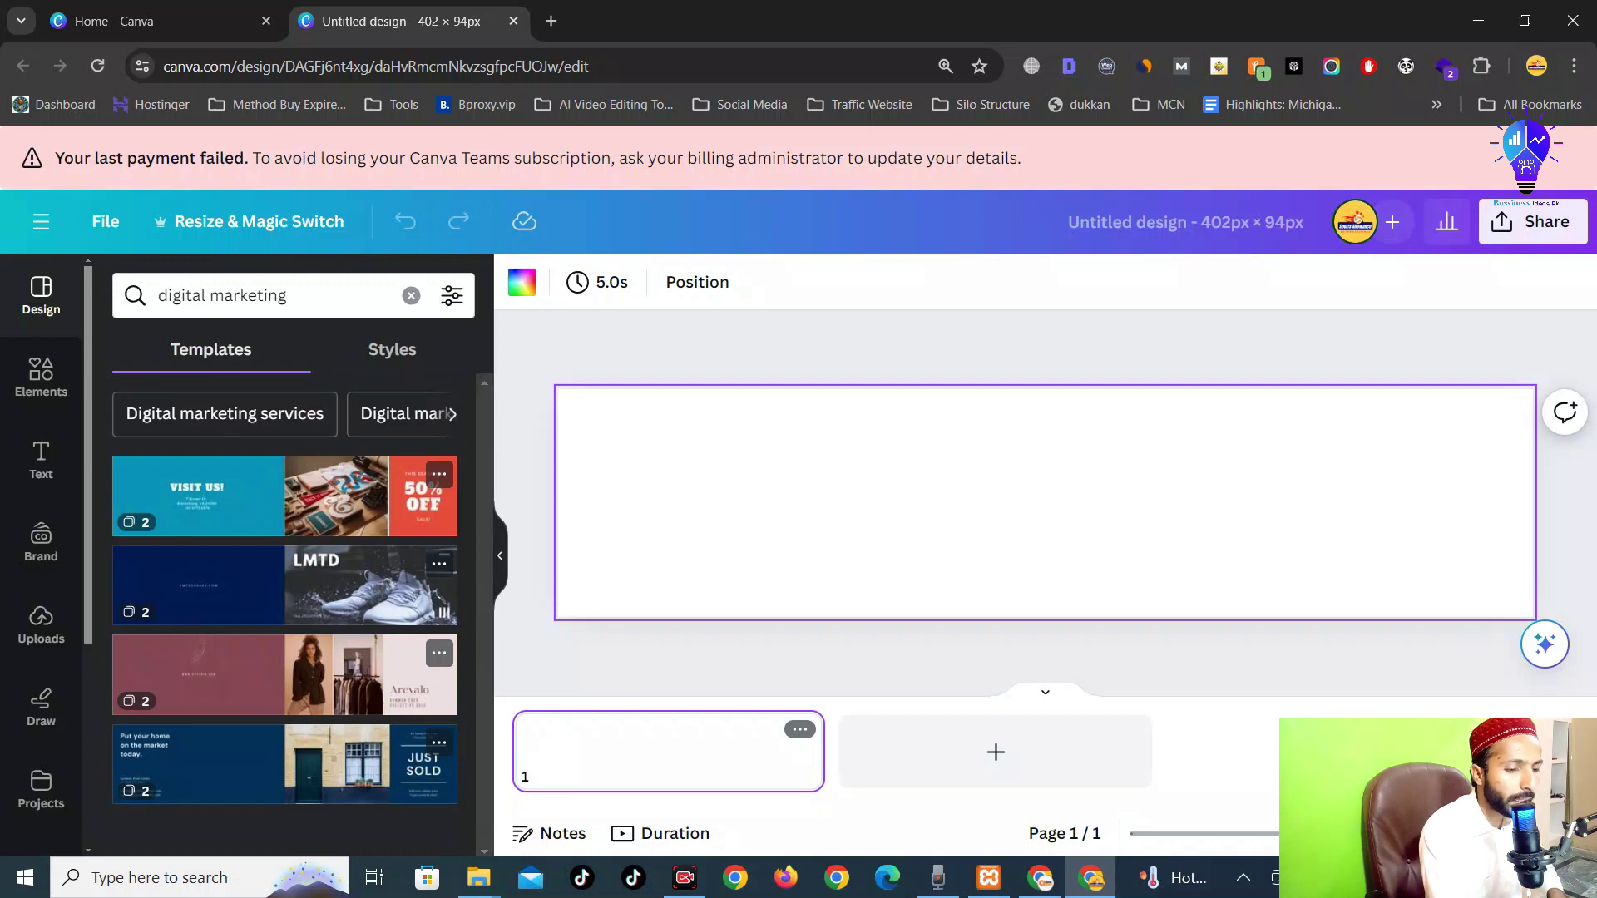
Step: Search the Elements library for 'digital marketing' graphics
left_click(40, 376)
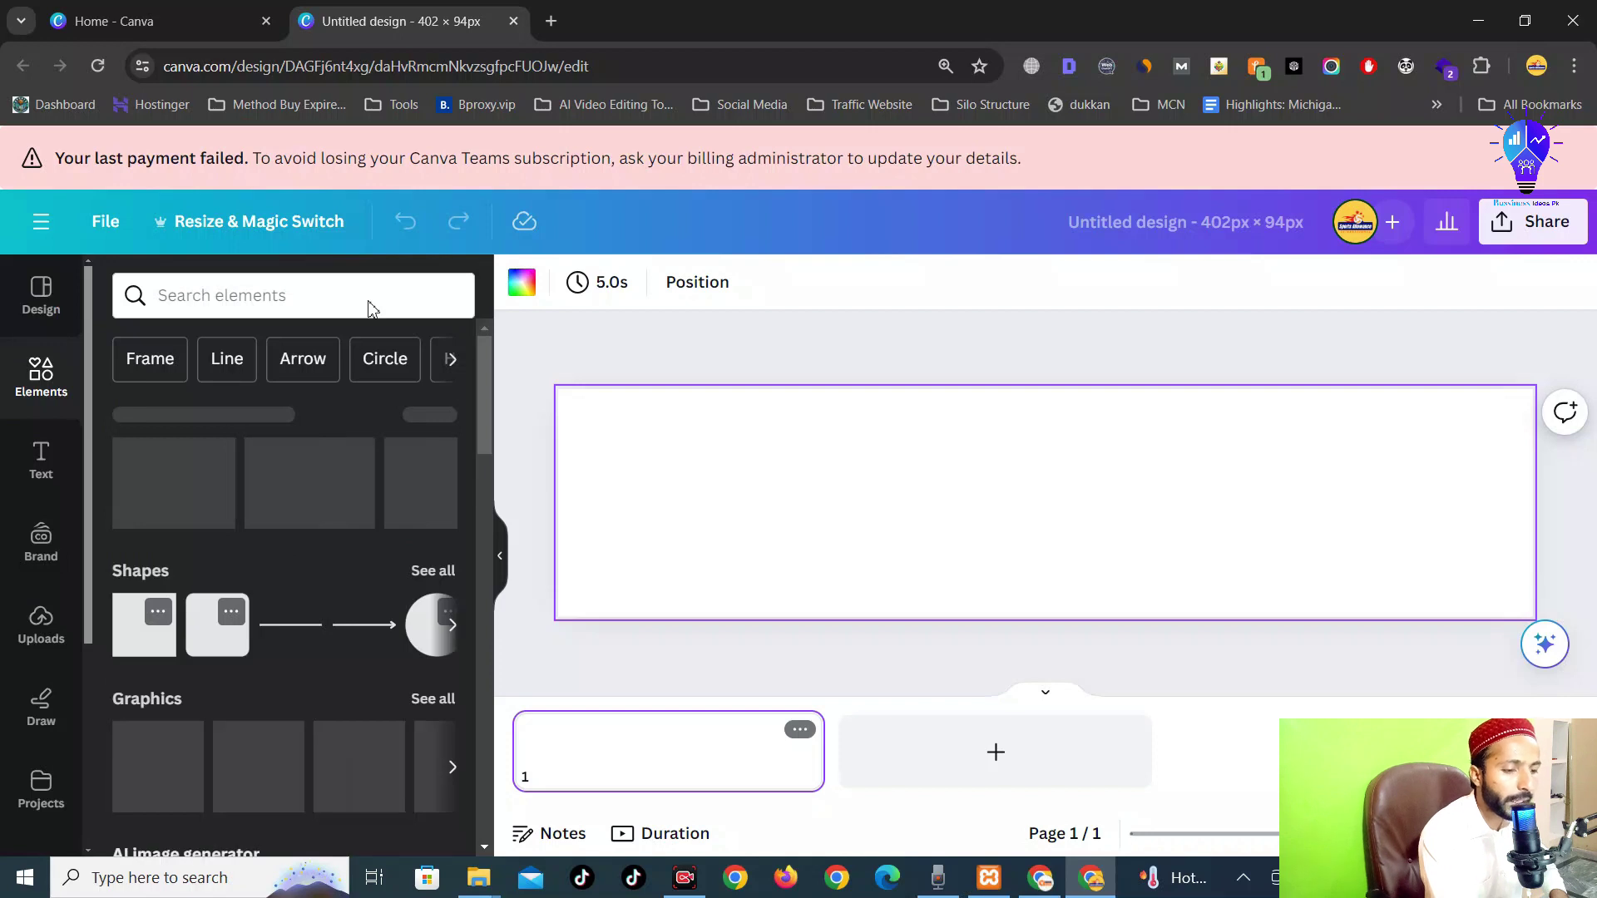
left_click(417, 293)
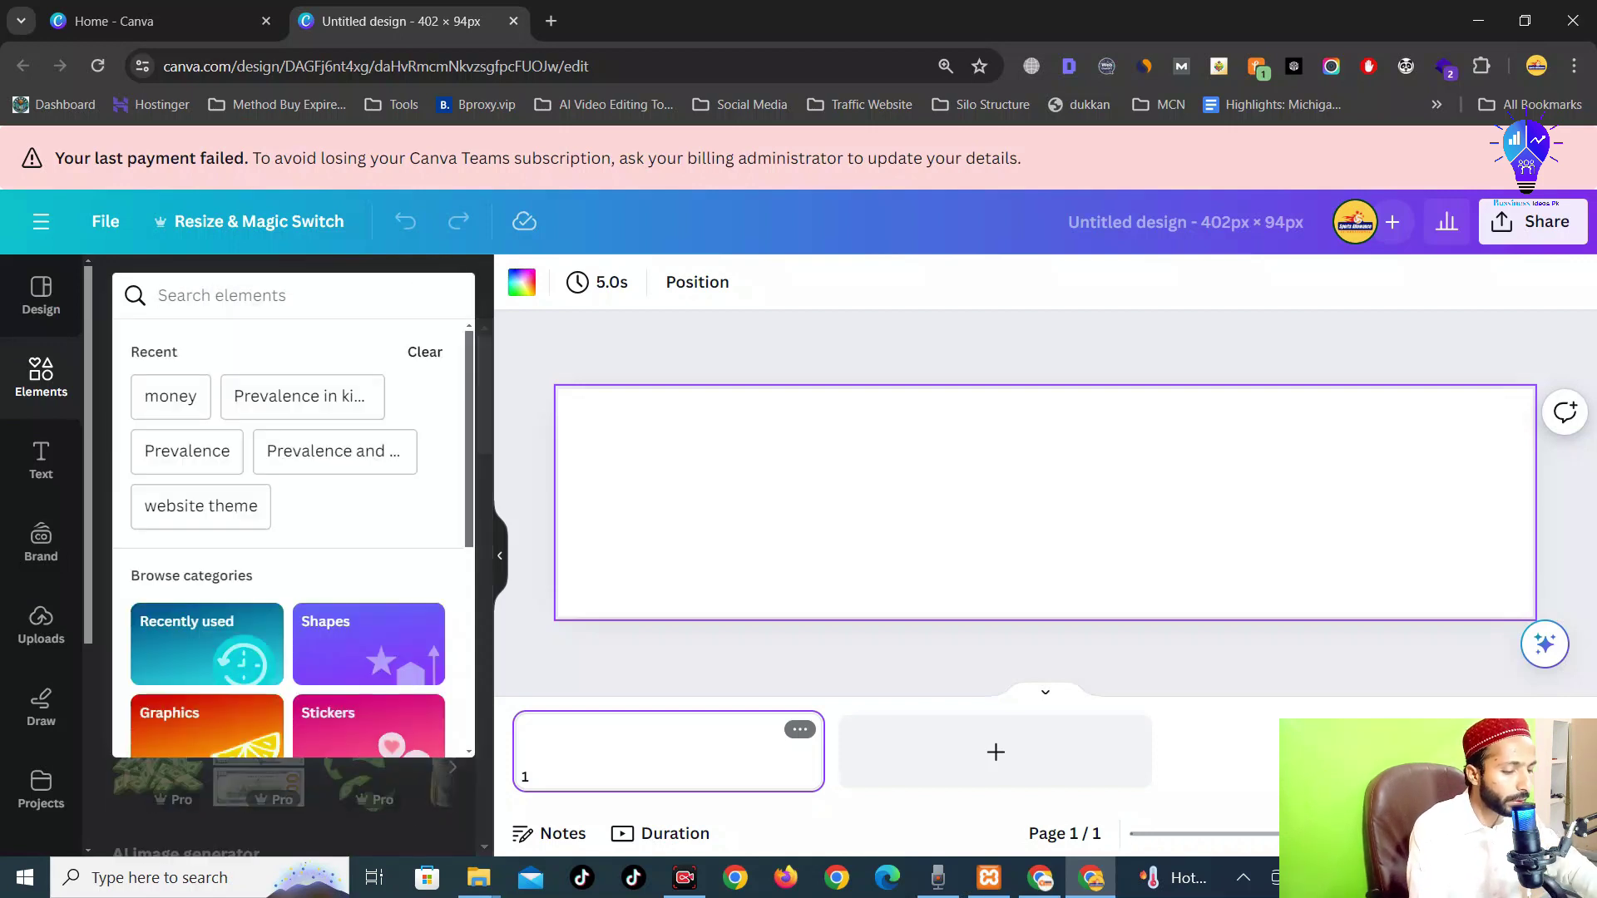
type("digital m")
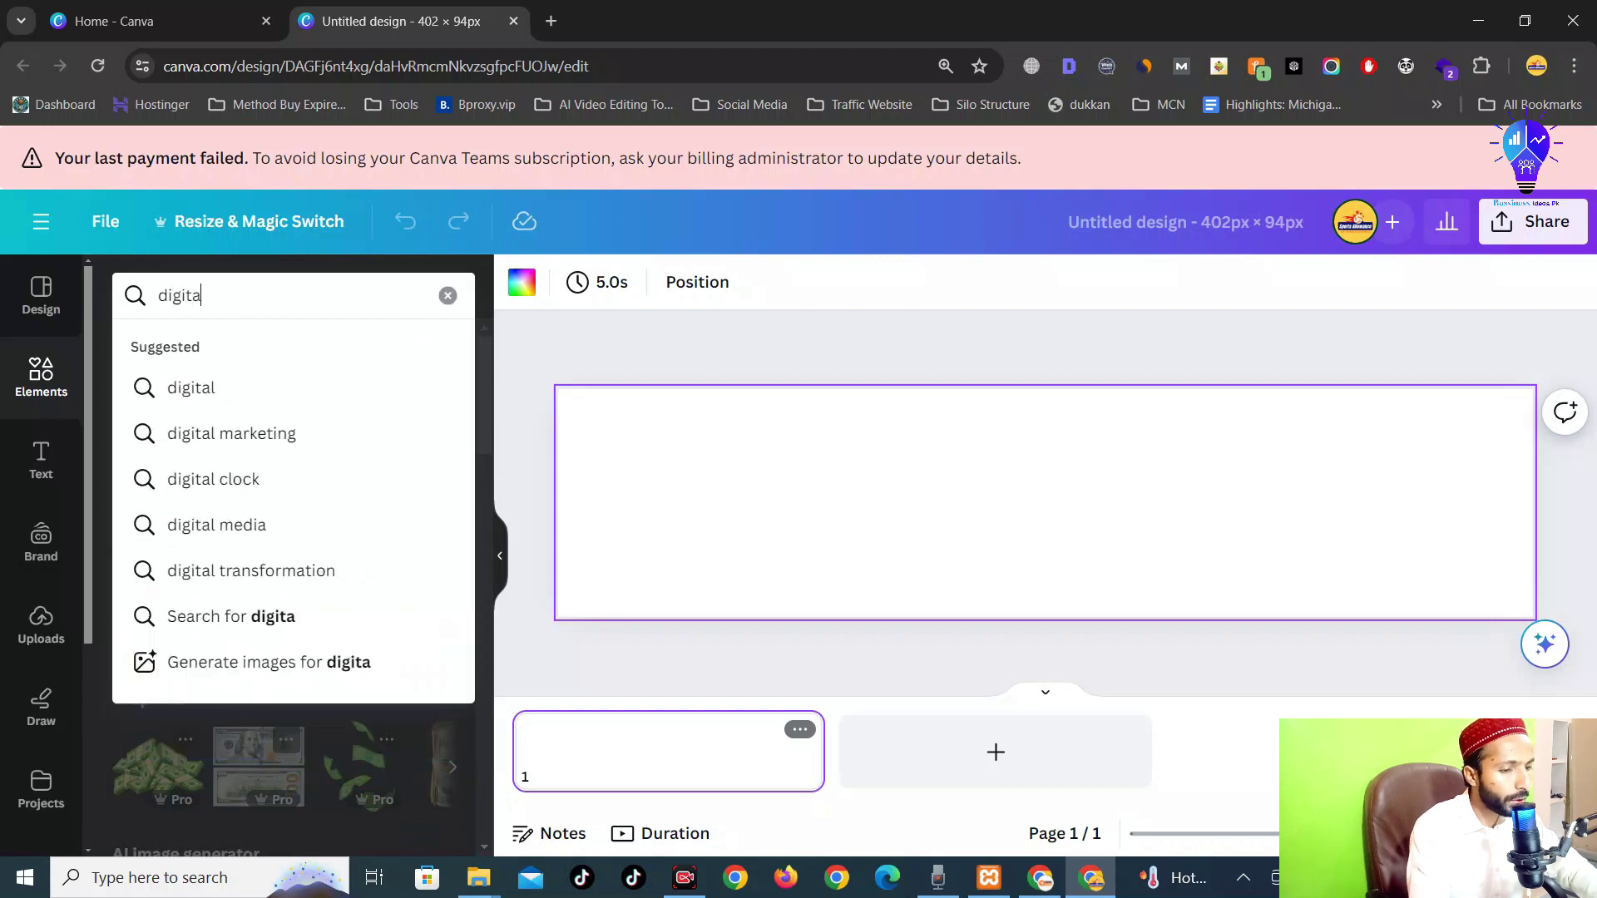
key("Down")
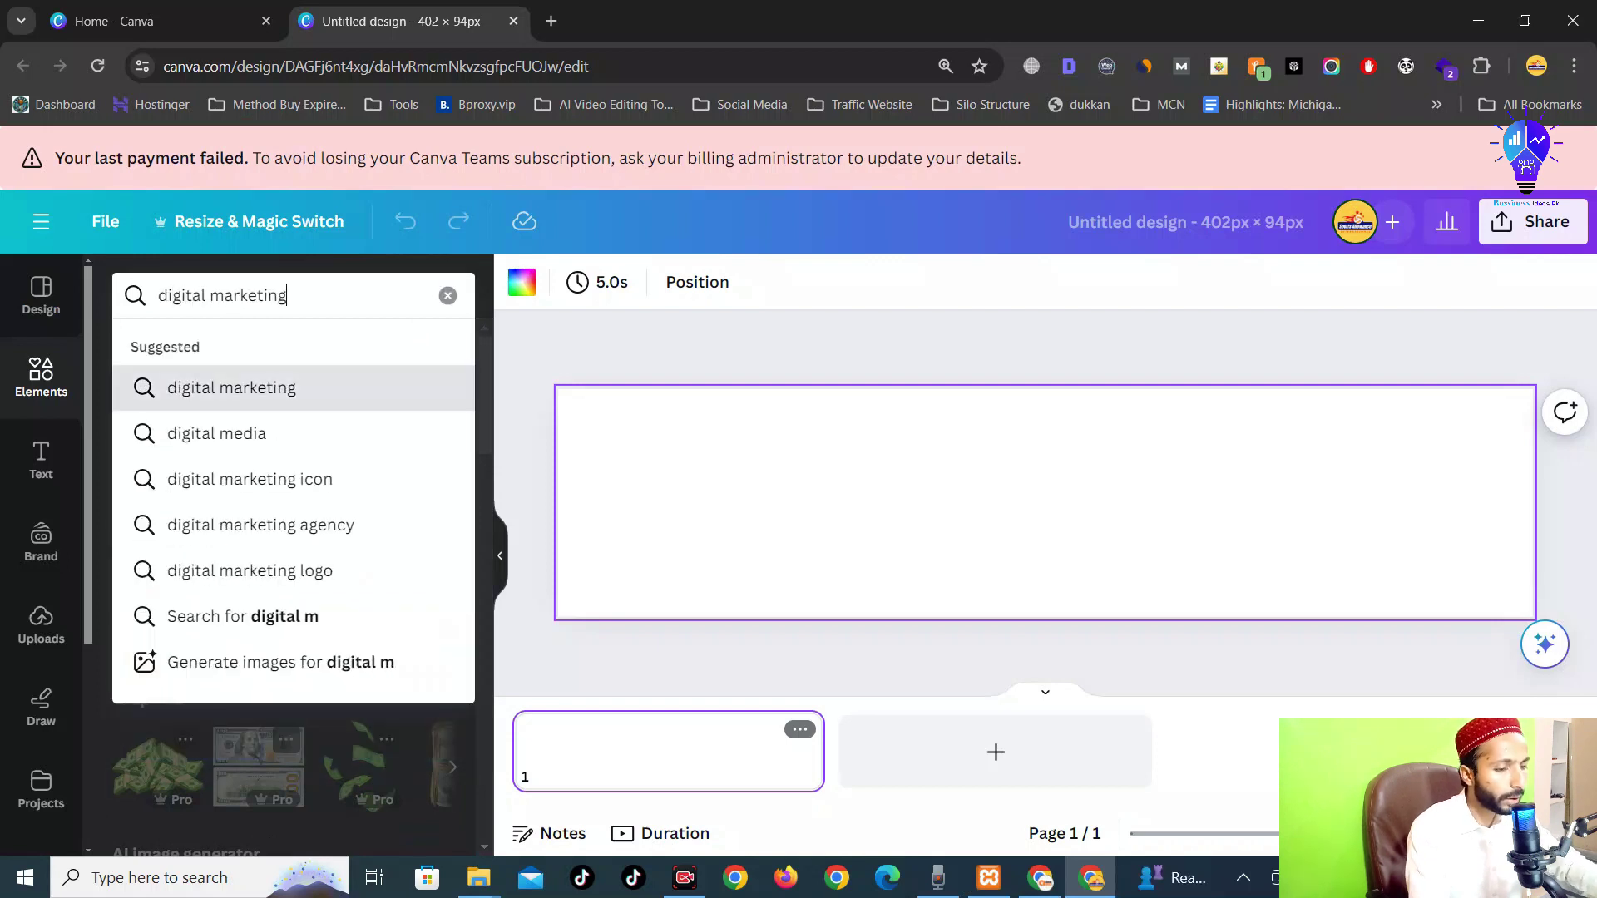
key("Return")
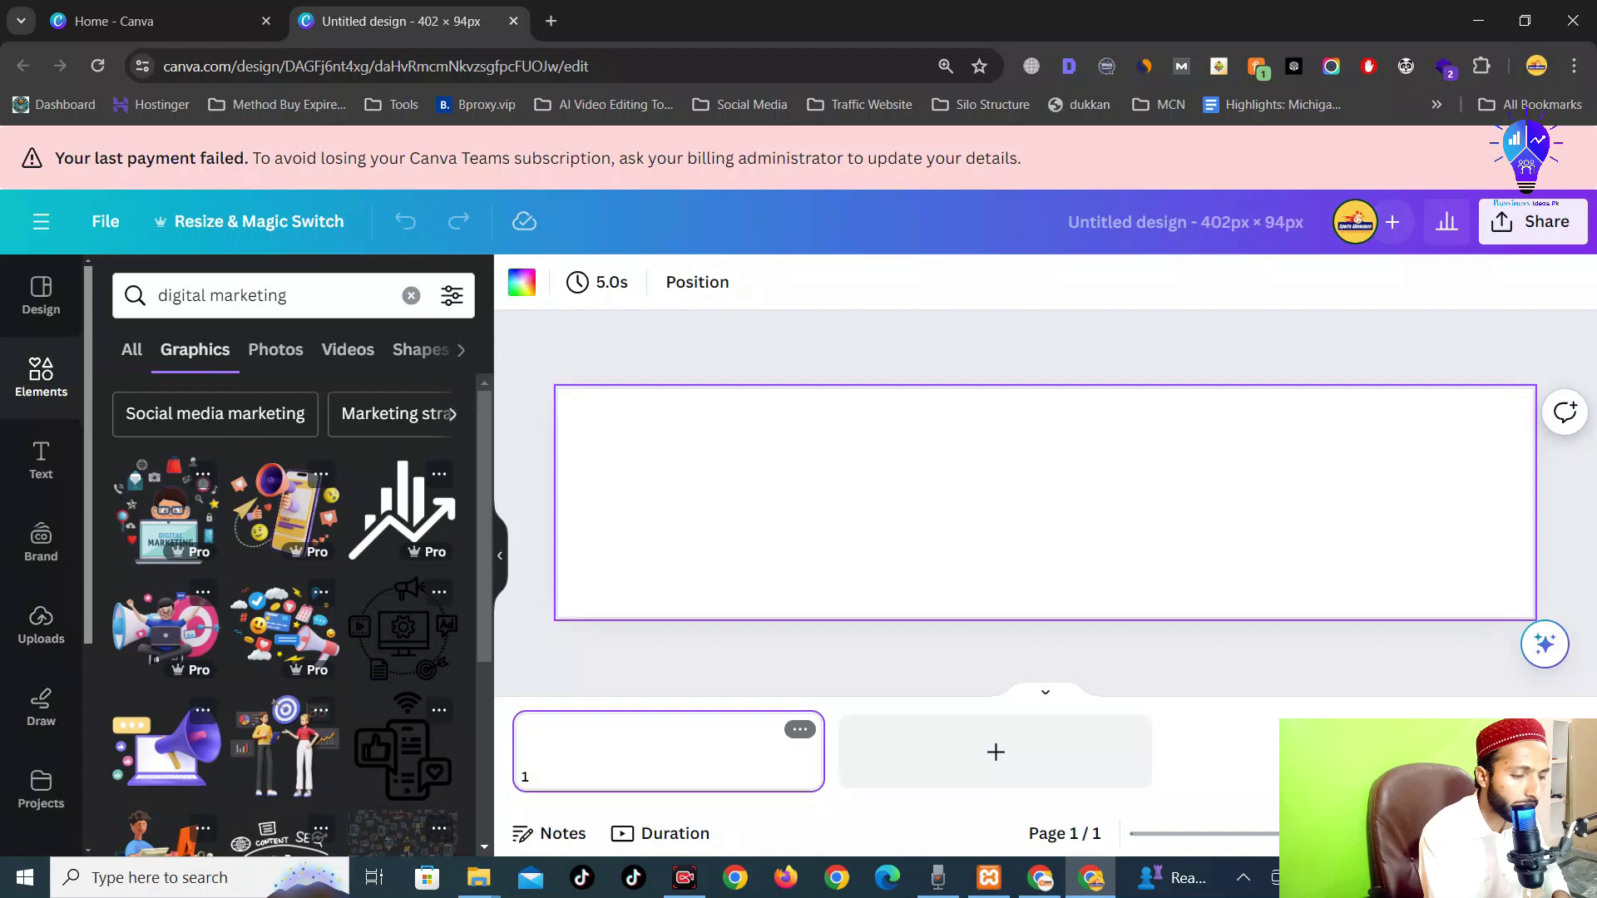
Step: Add the megaphone-and-target graphic at the left edge, enlarged to the full page height
left_click(166, 629)
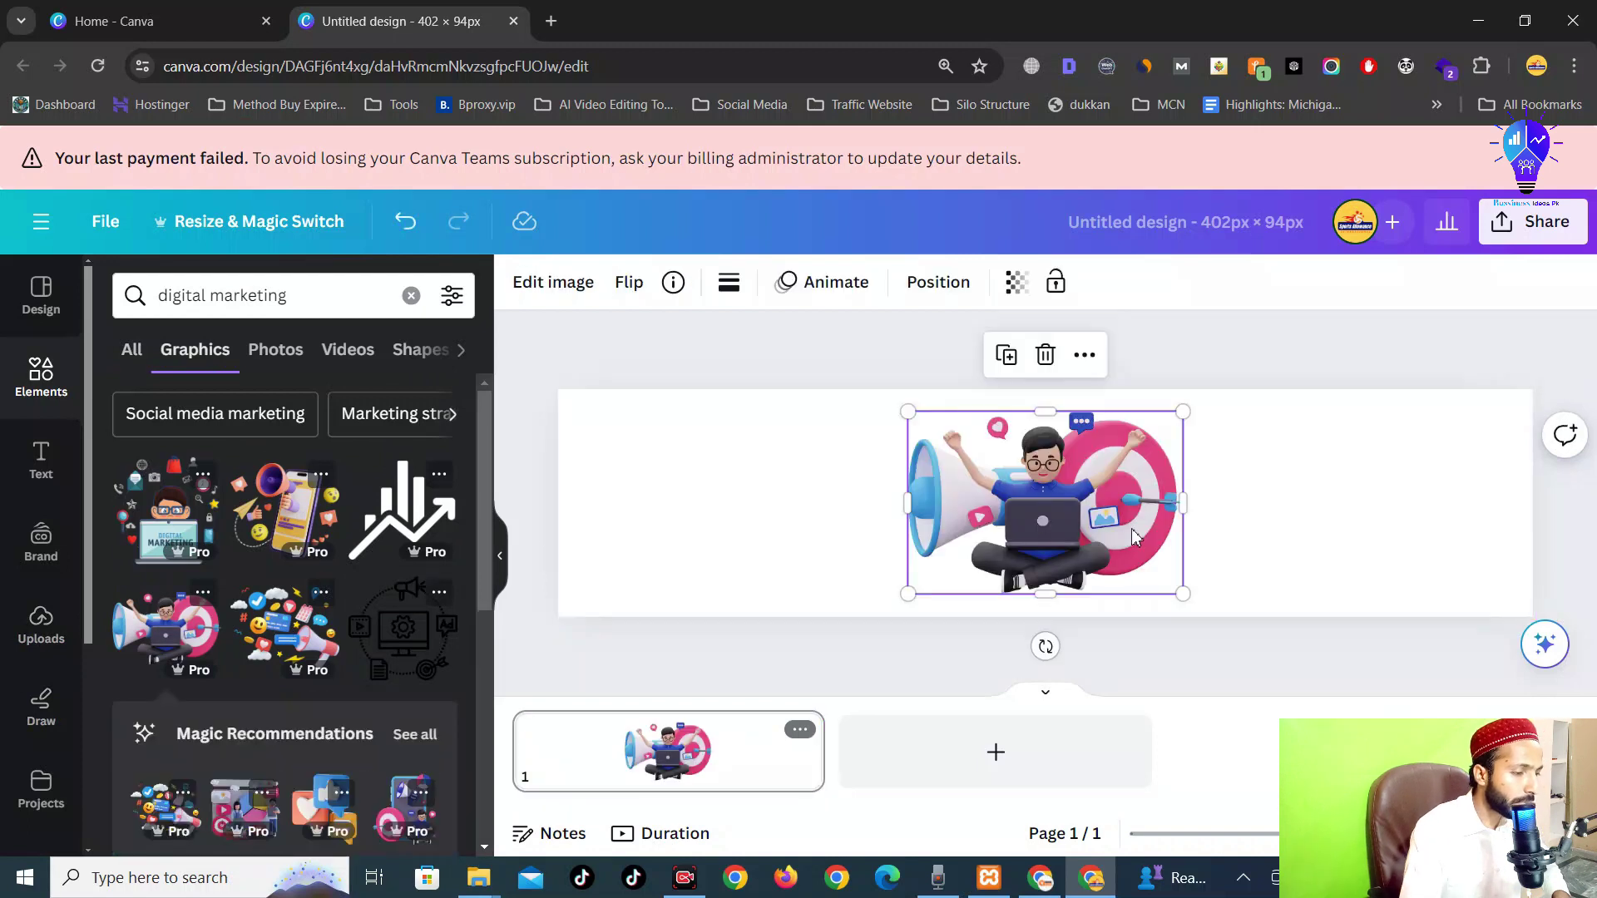
left_click_drag(993, 521, 644, 500)
left_click_drag(837, 577, 907, 614)
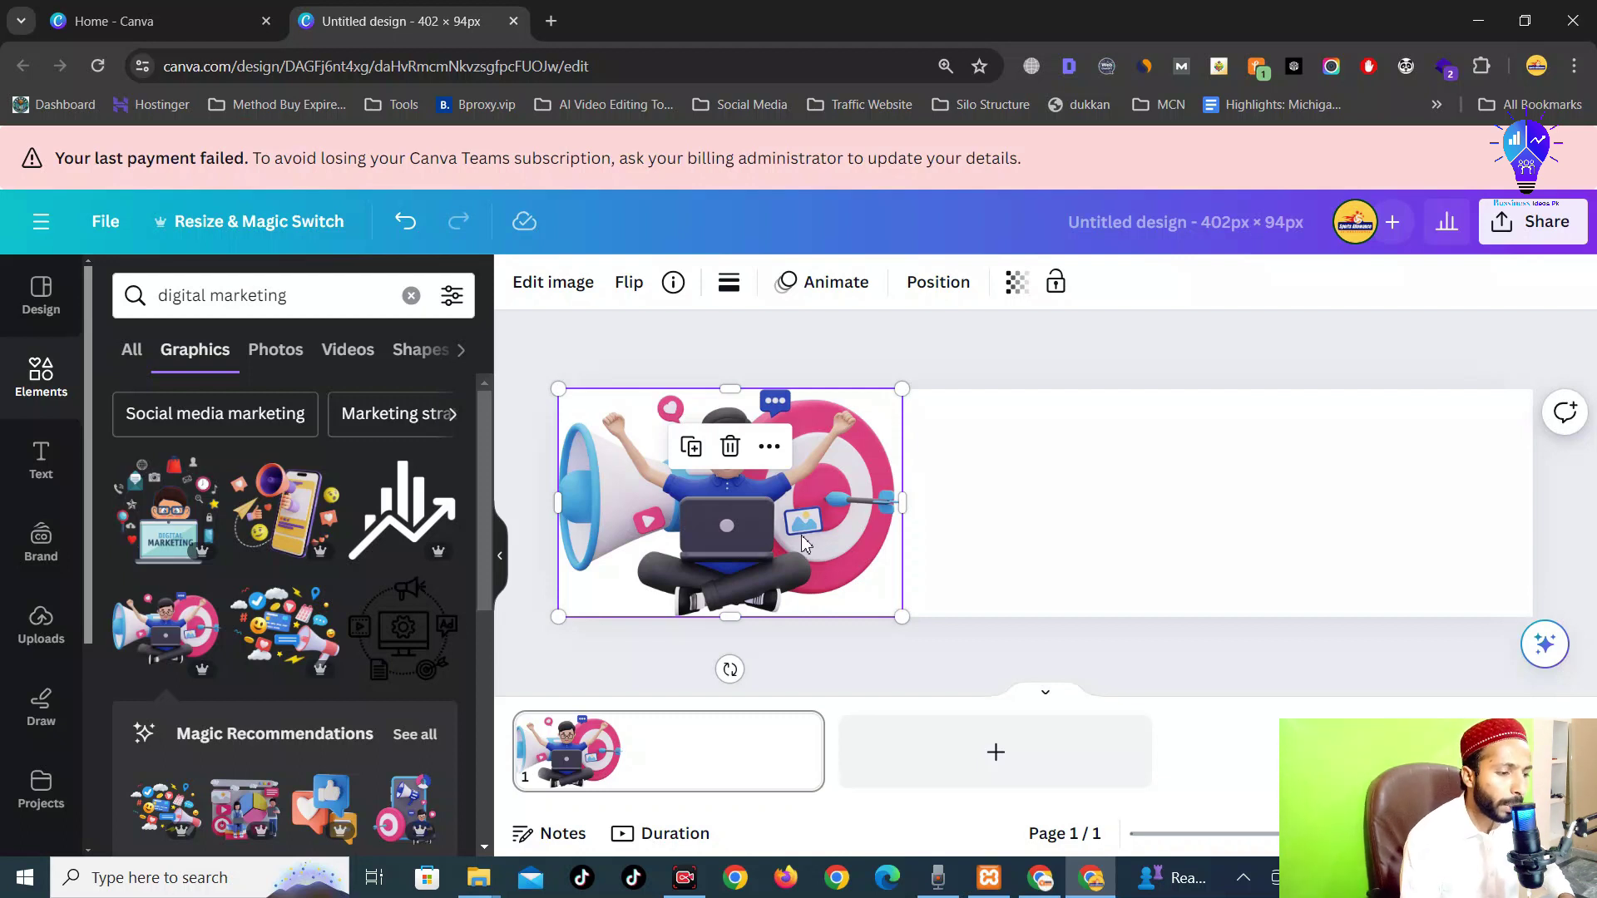
mouse_move(743, 534)
left_mouse_down()
mouse_move(1002, 528)
mouse_move(735, 514)
mouse_move(740, 526)
left_mouse_up()
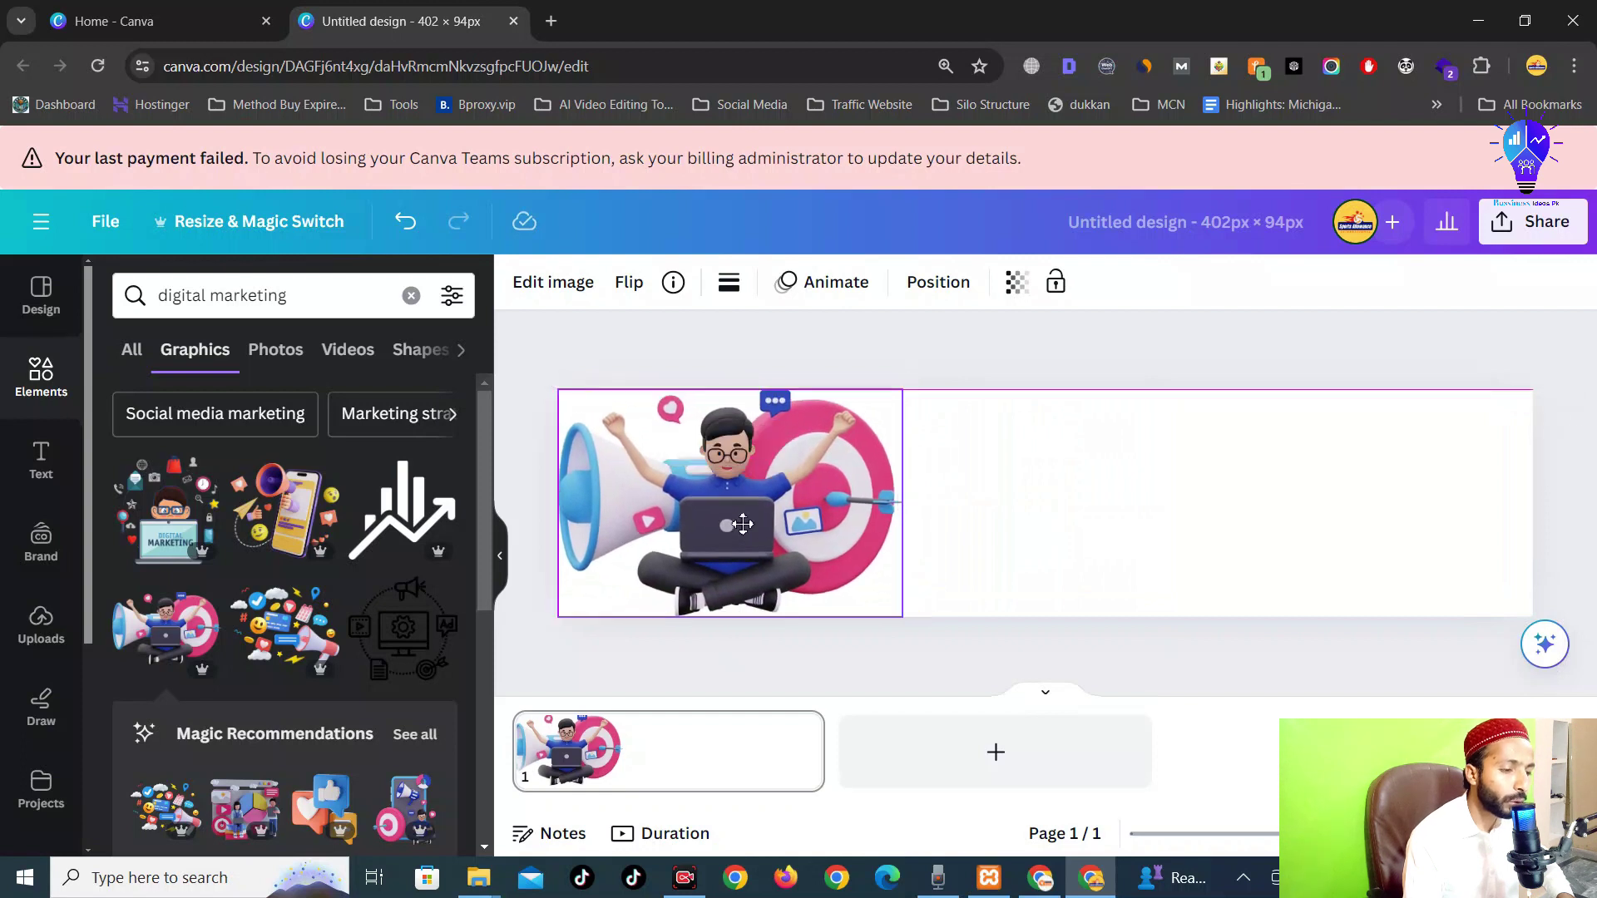
left_click(1159, 530)
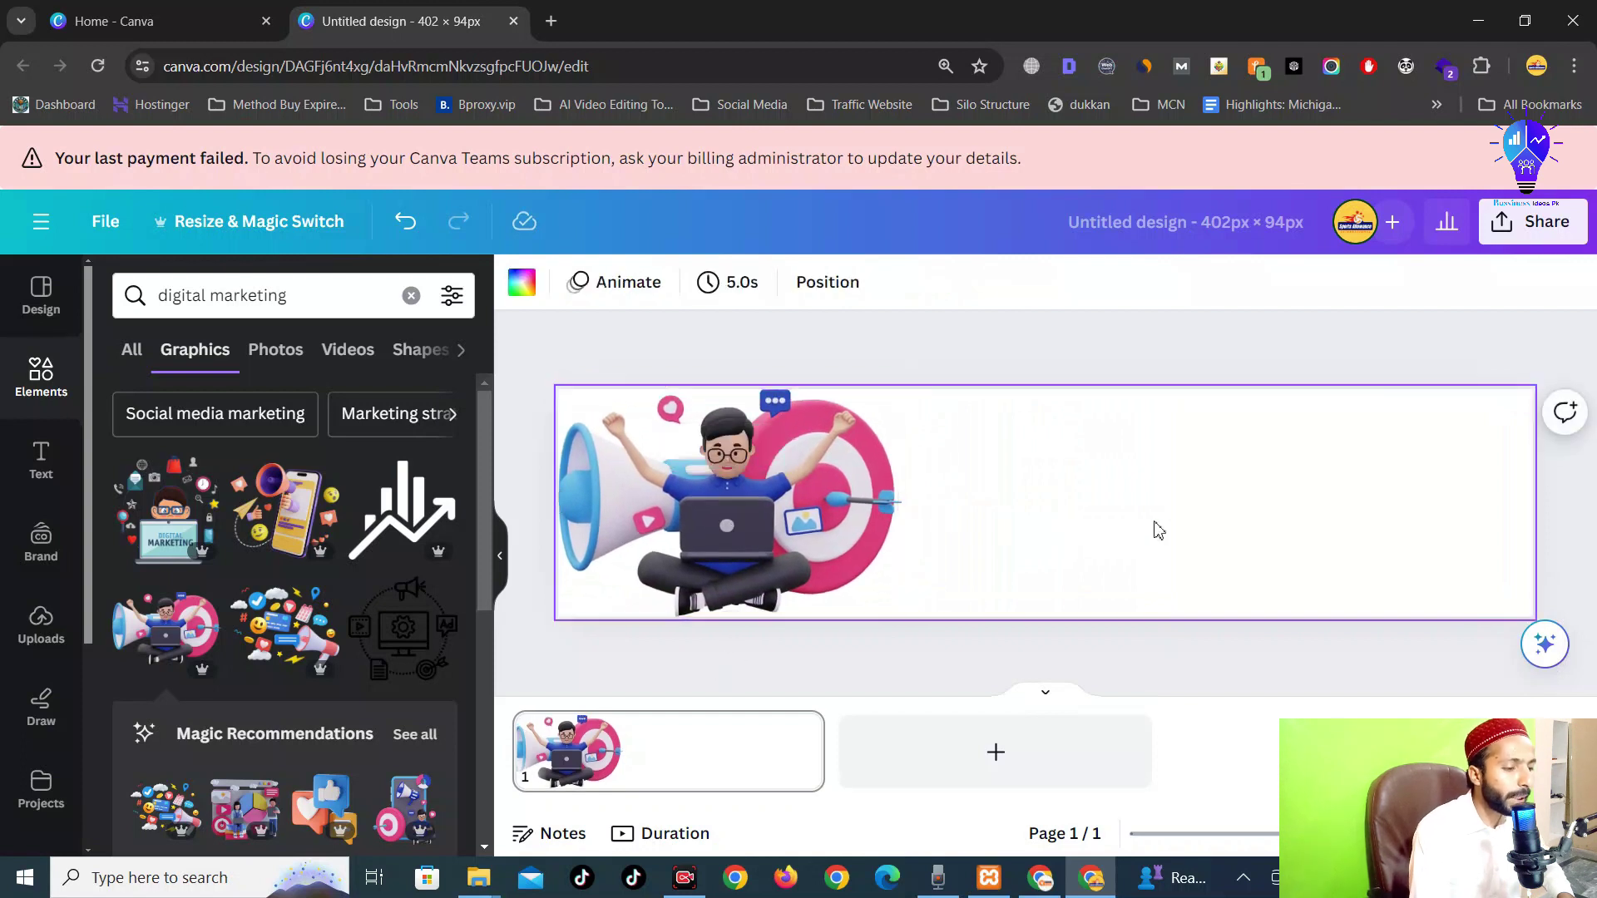
left_click(612, 524)
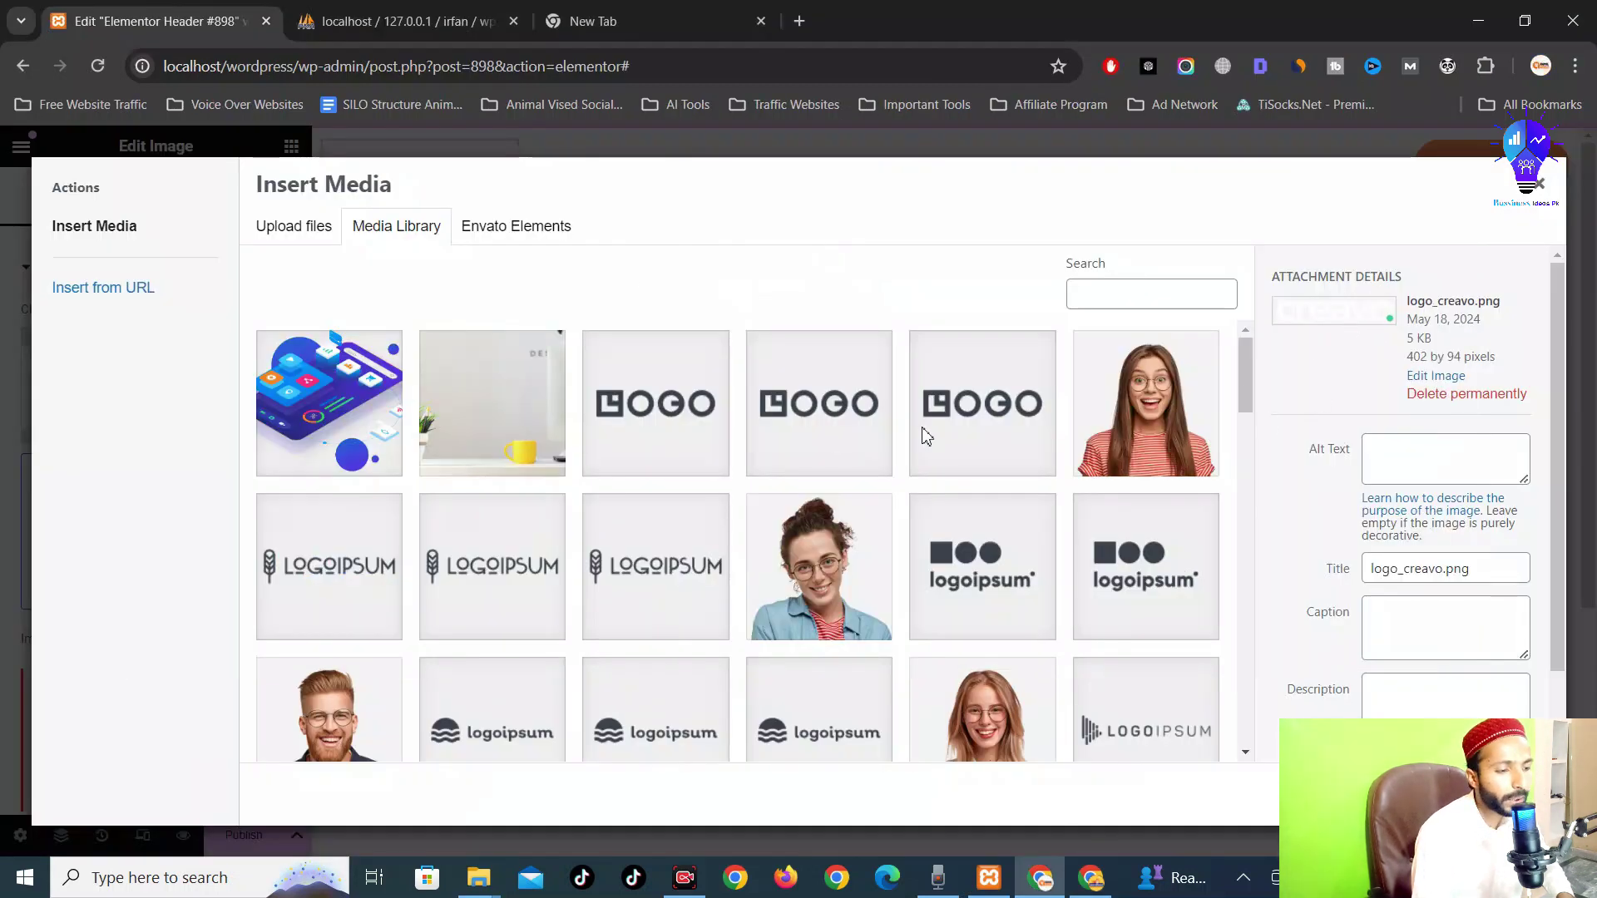
key("alt+Tab")
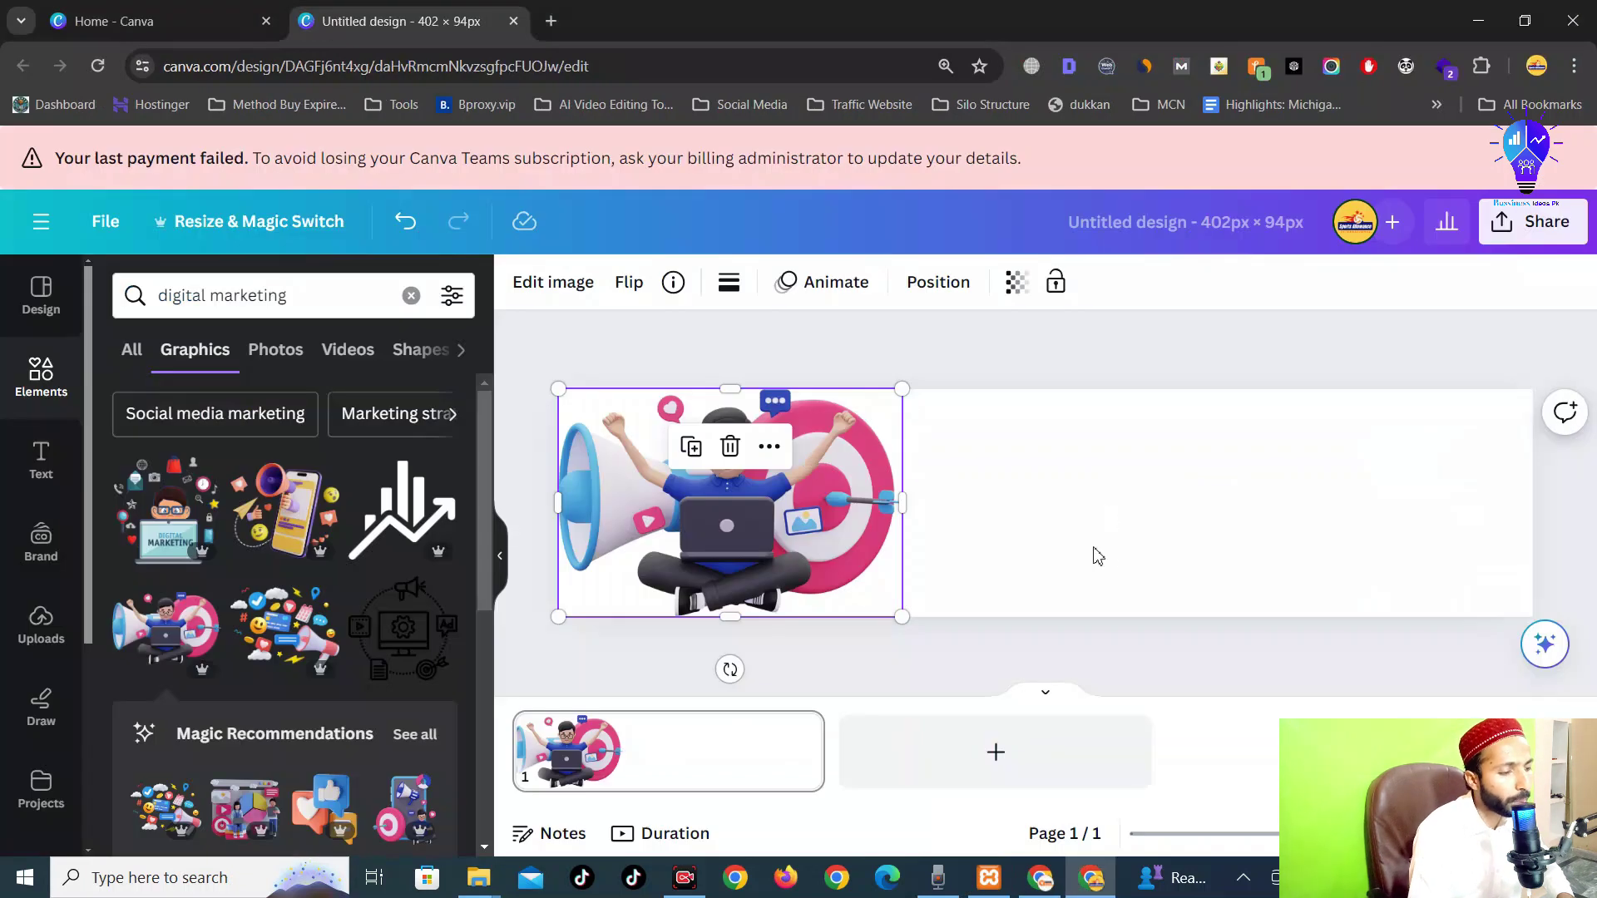
left_click(909, 509)
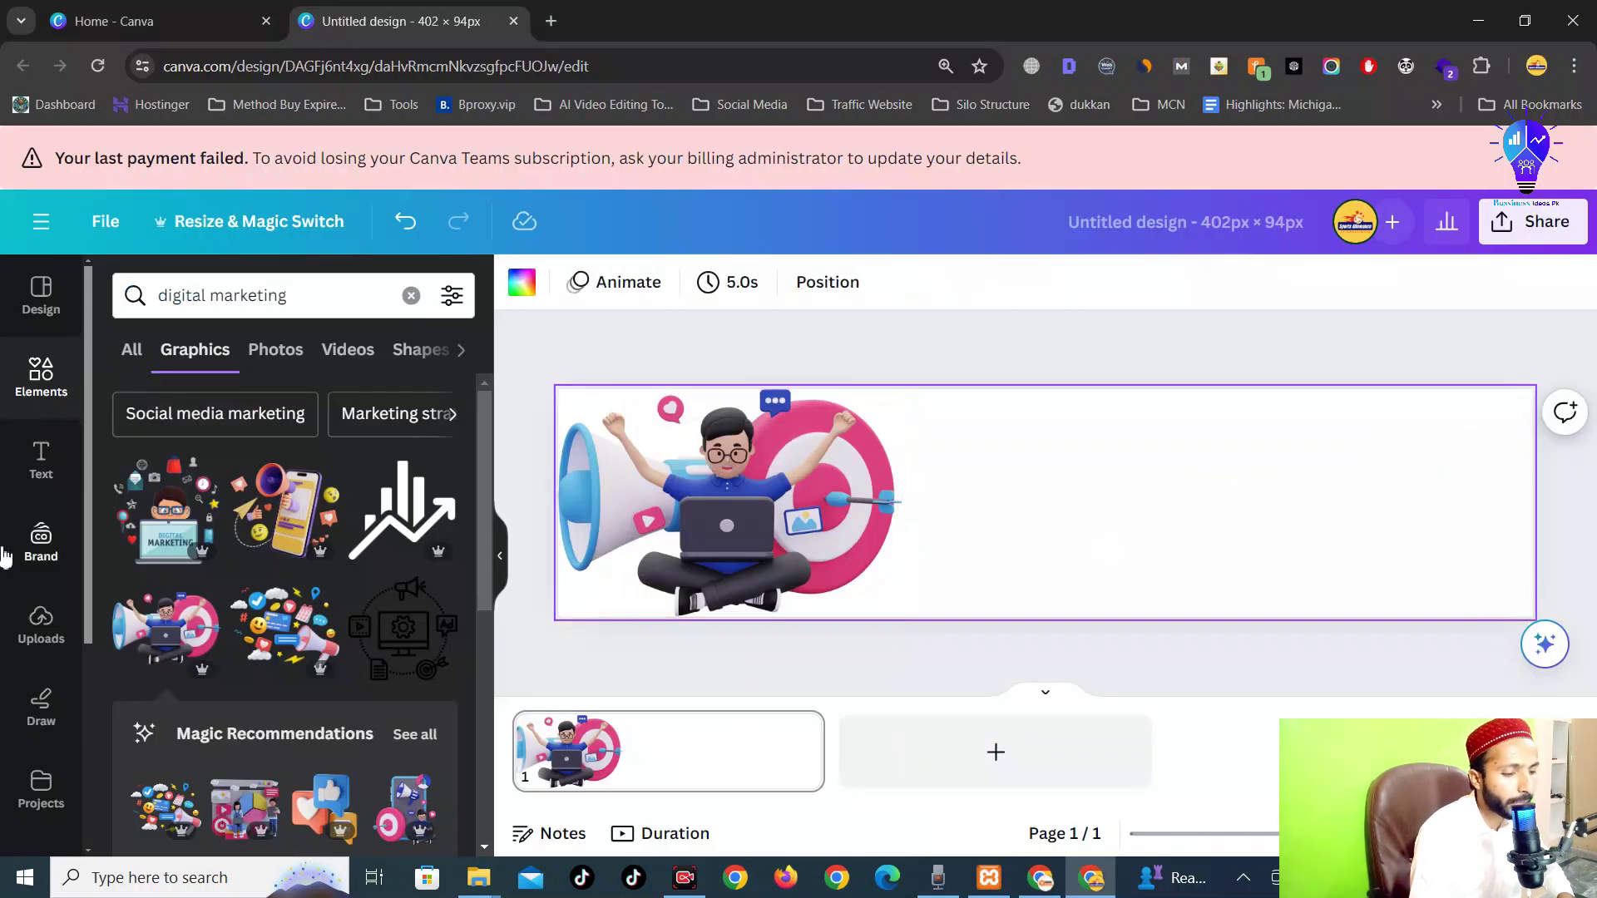
scroll(320, 720, "down", 3)
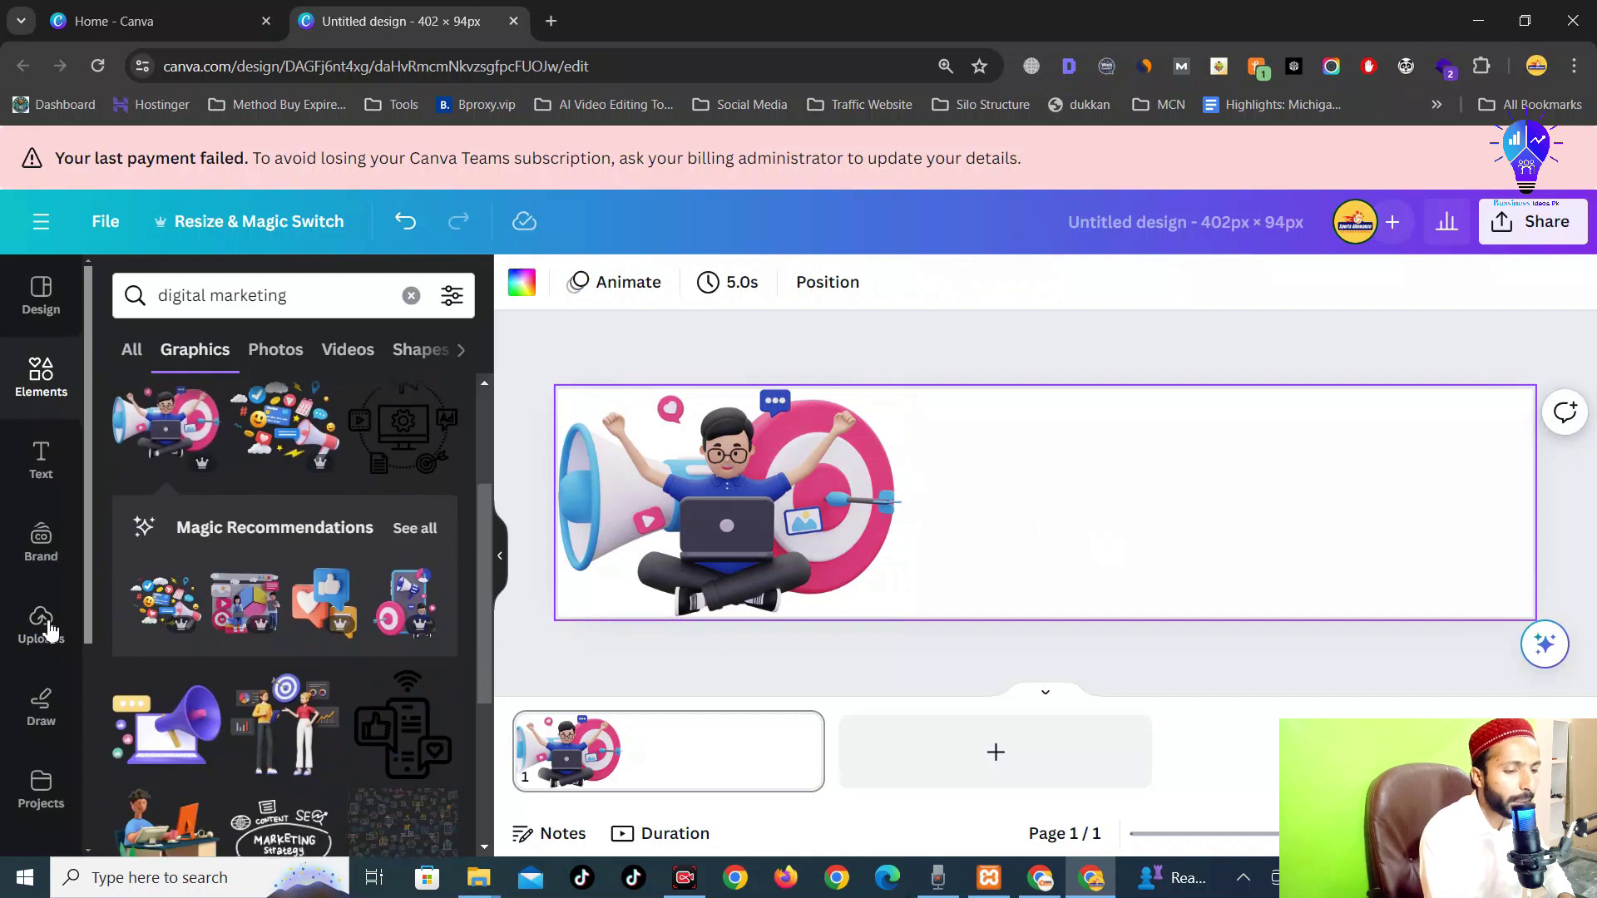
left_click(34, 460)
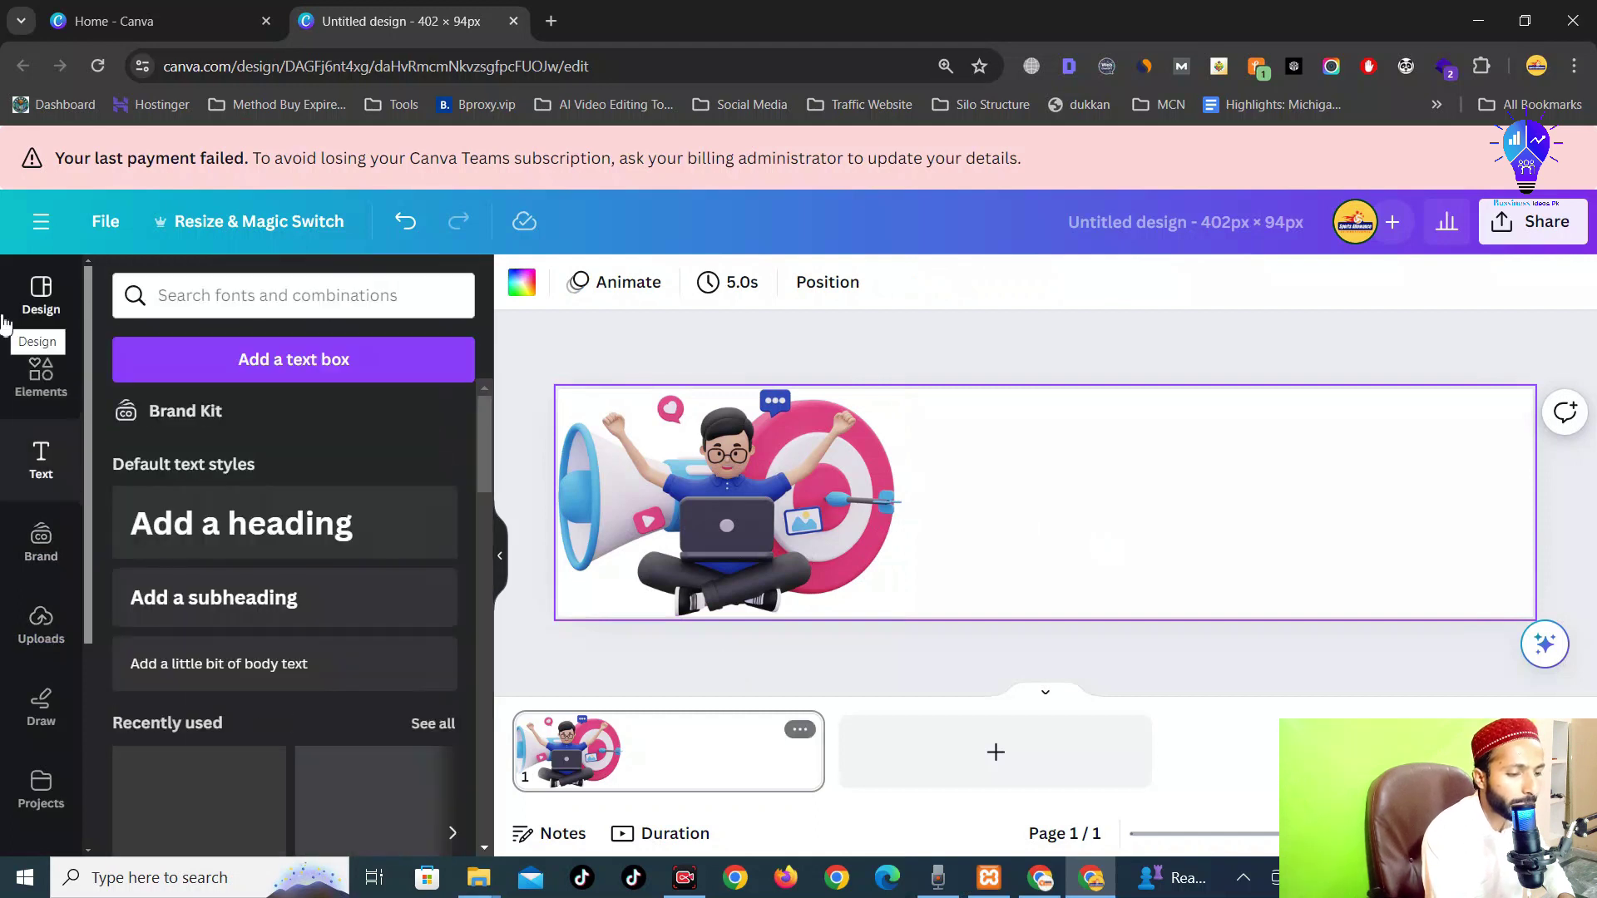
Step: Add the NEW COFFEE MENU text combination and replace NEW with 'CREATIVE WIZZ'
left_click(200, 526)
scroll(291, 541, "down", 3)
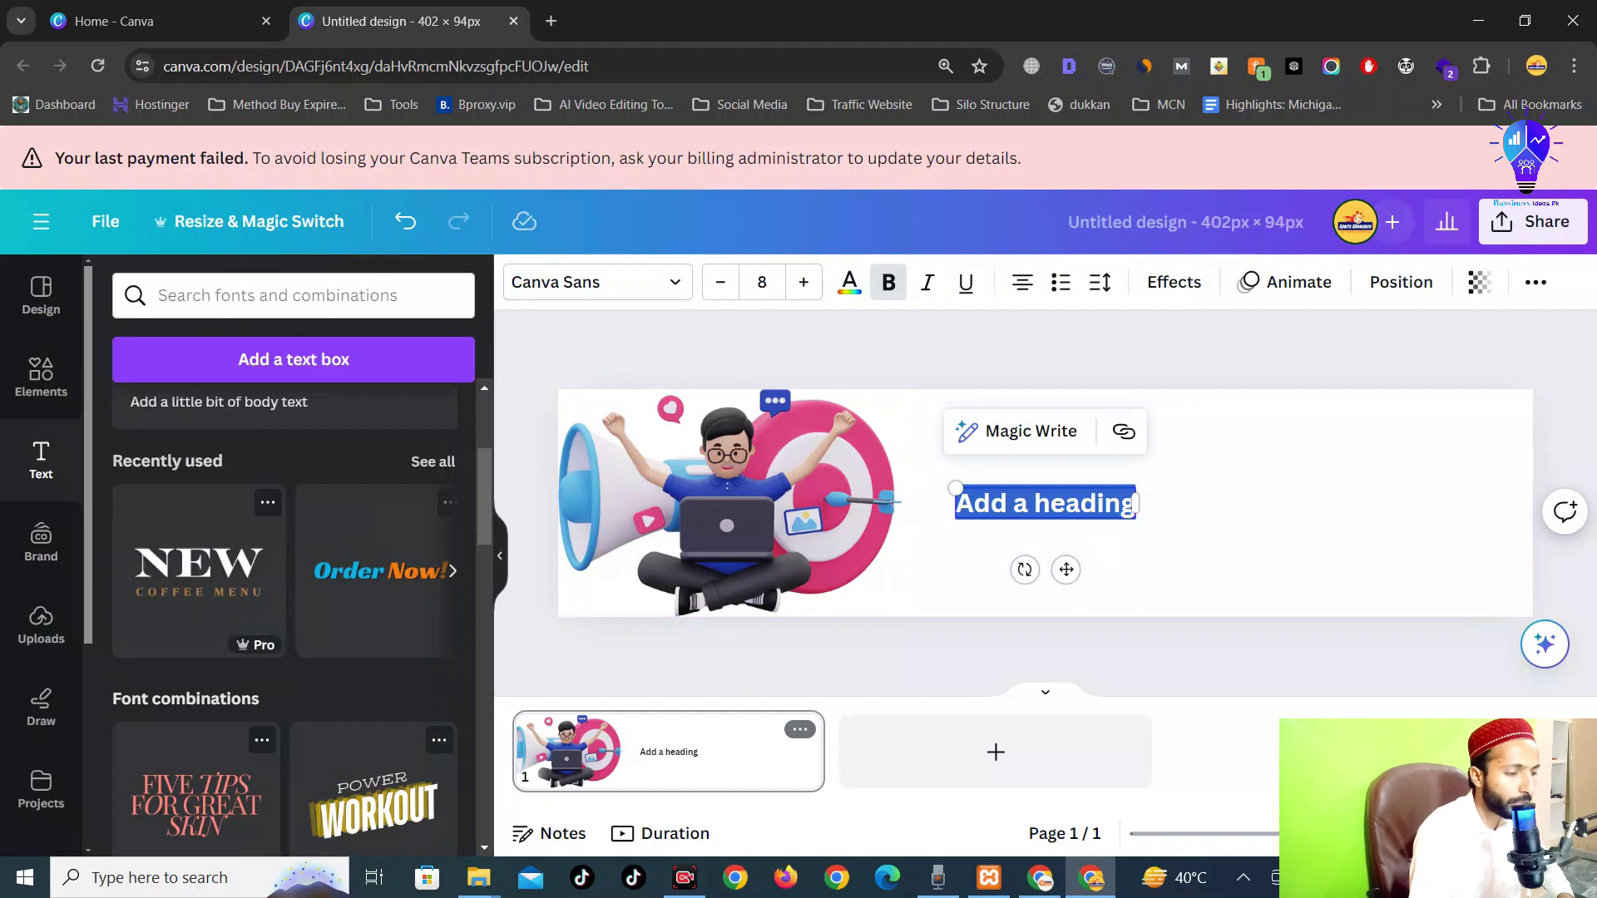
left_click(200, 574)
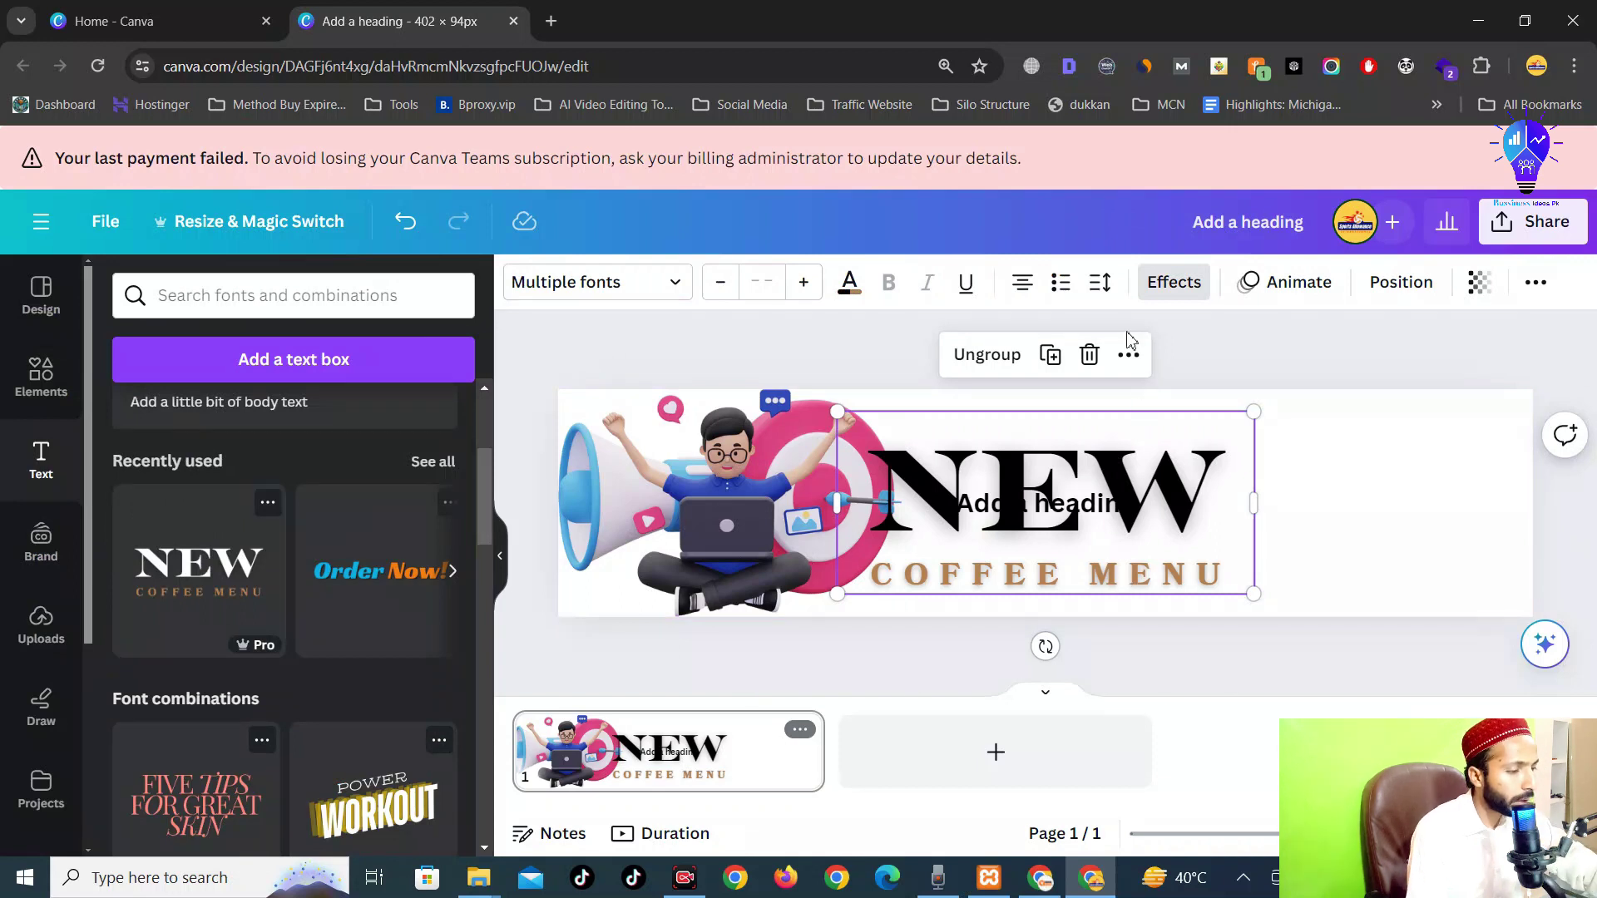
left_click(1119, 468)
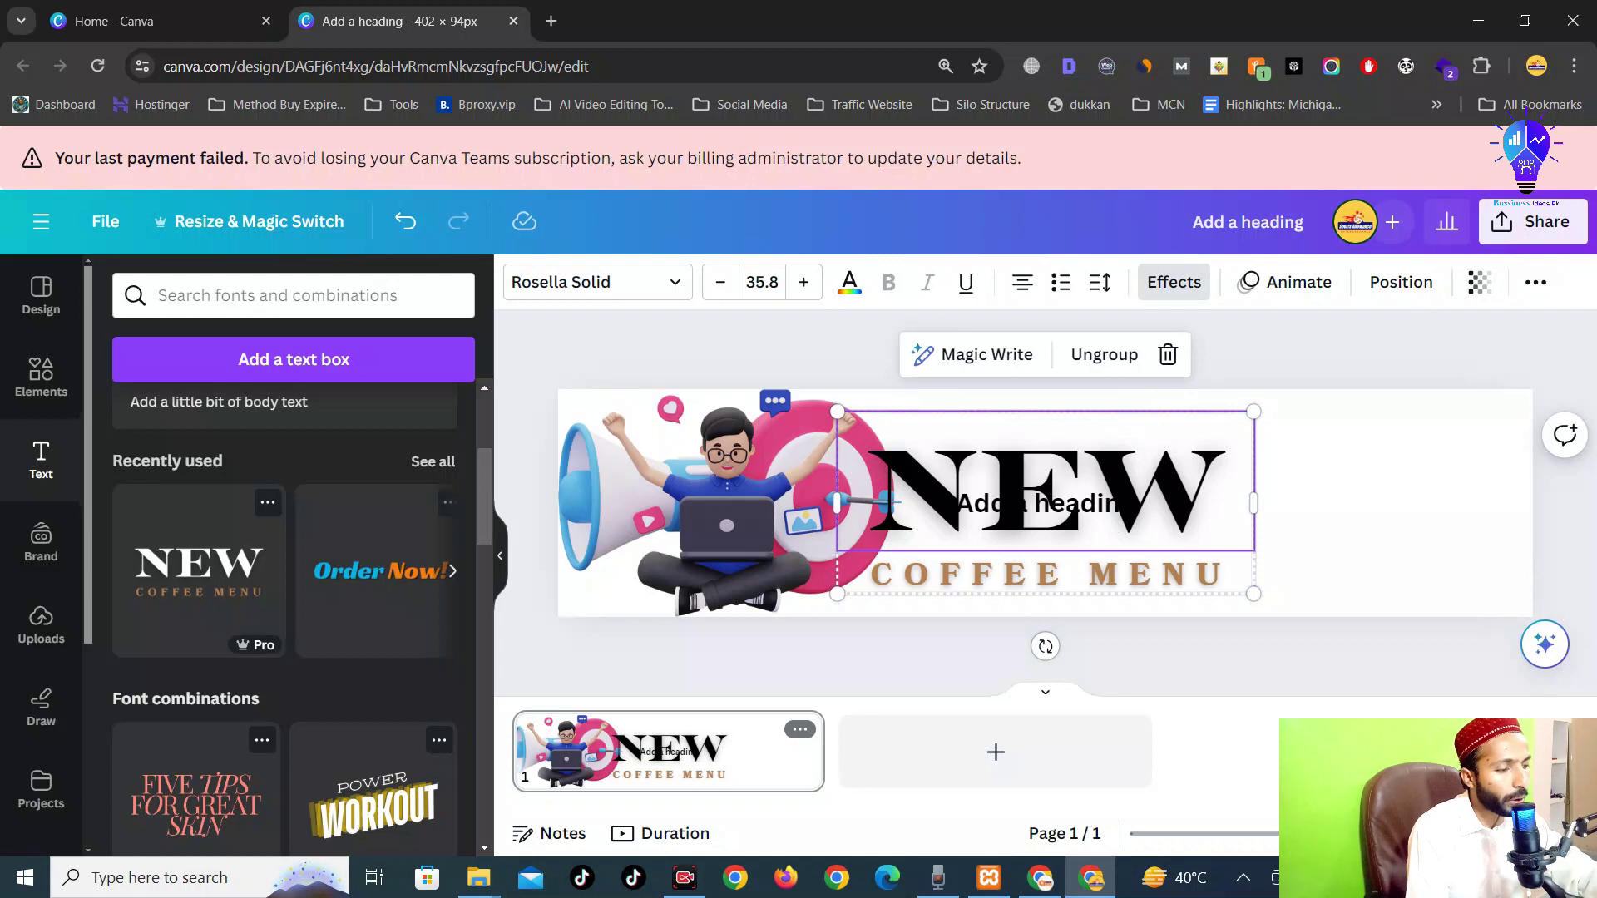
key("Return")
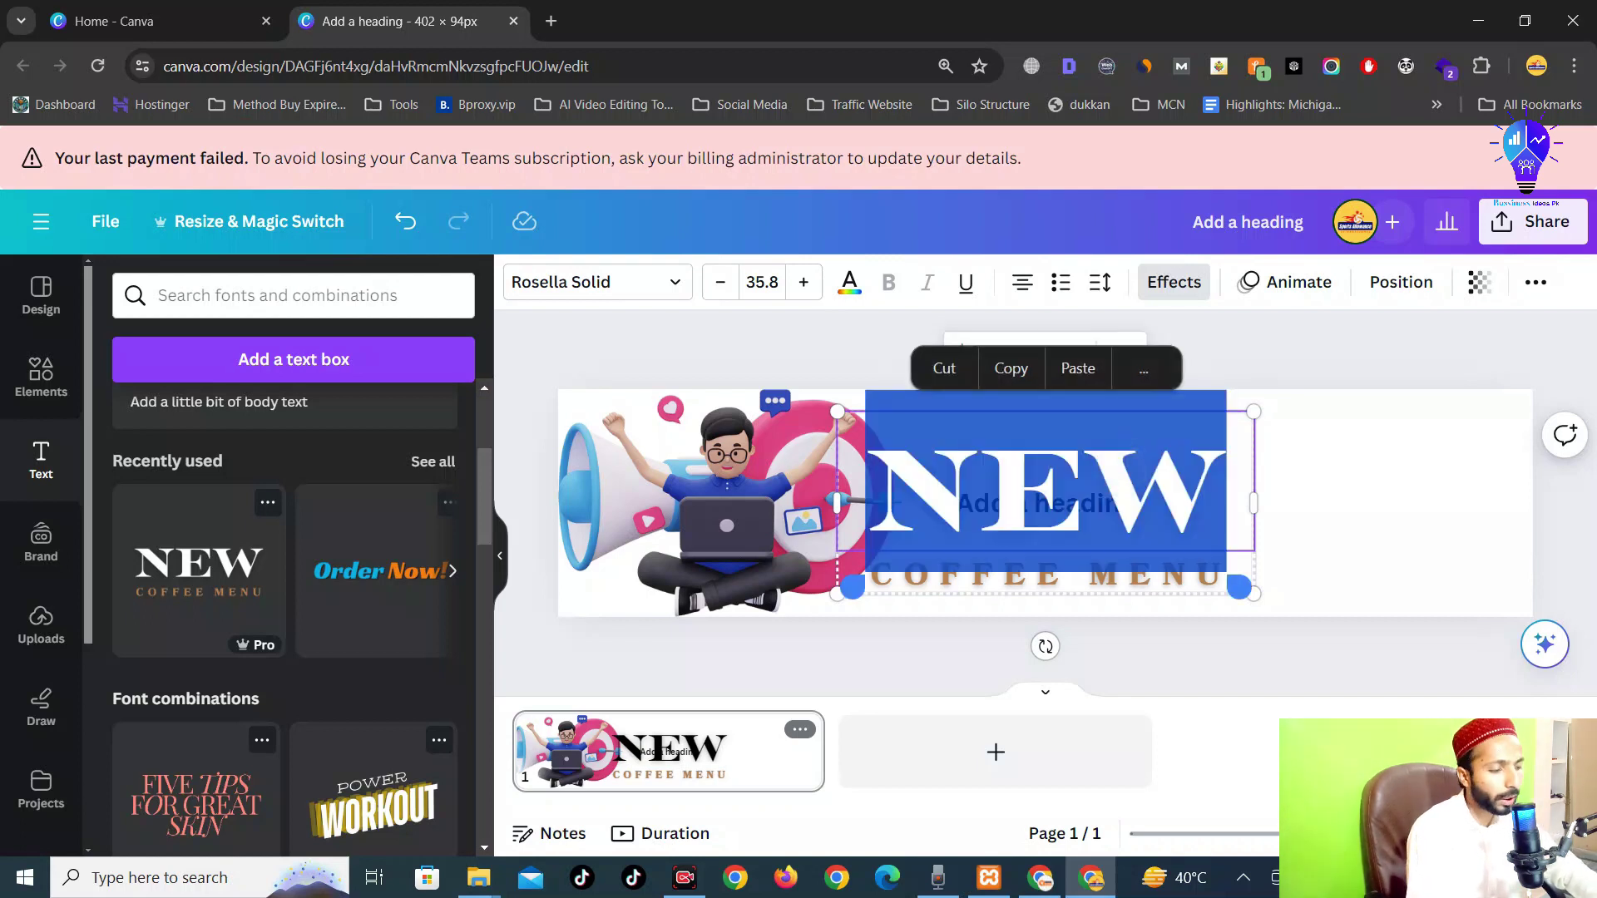
key("ctrl+c")
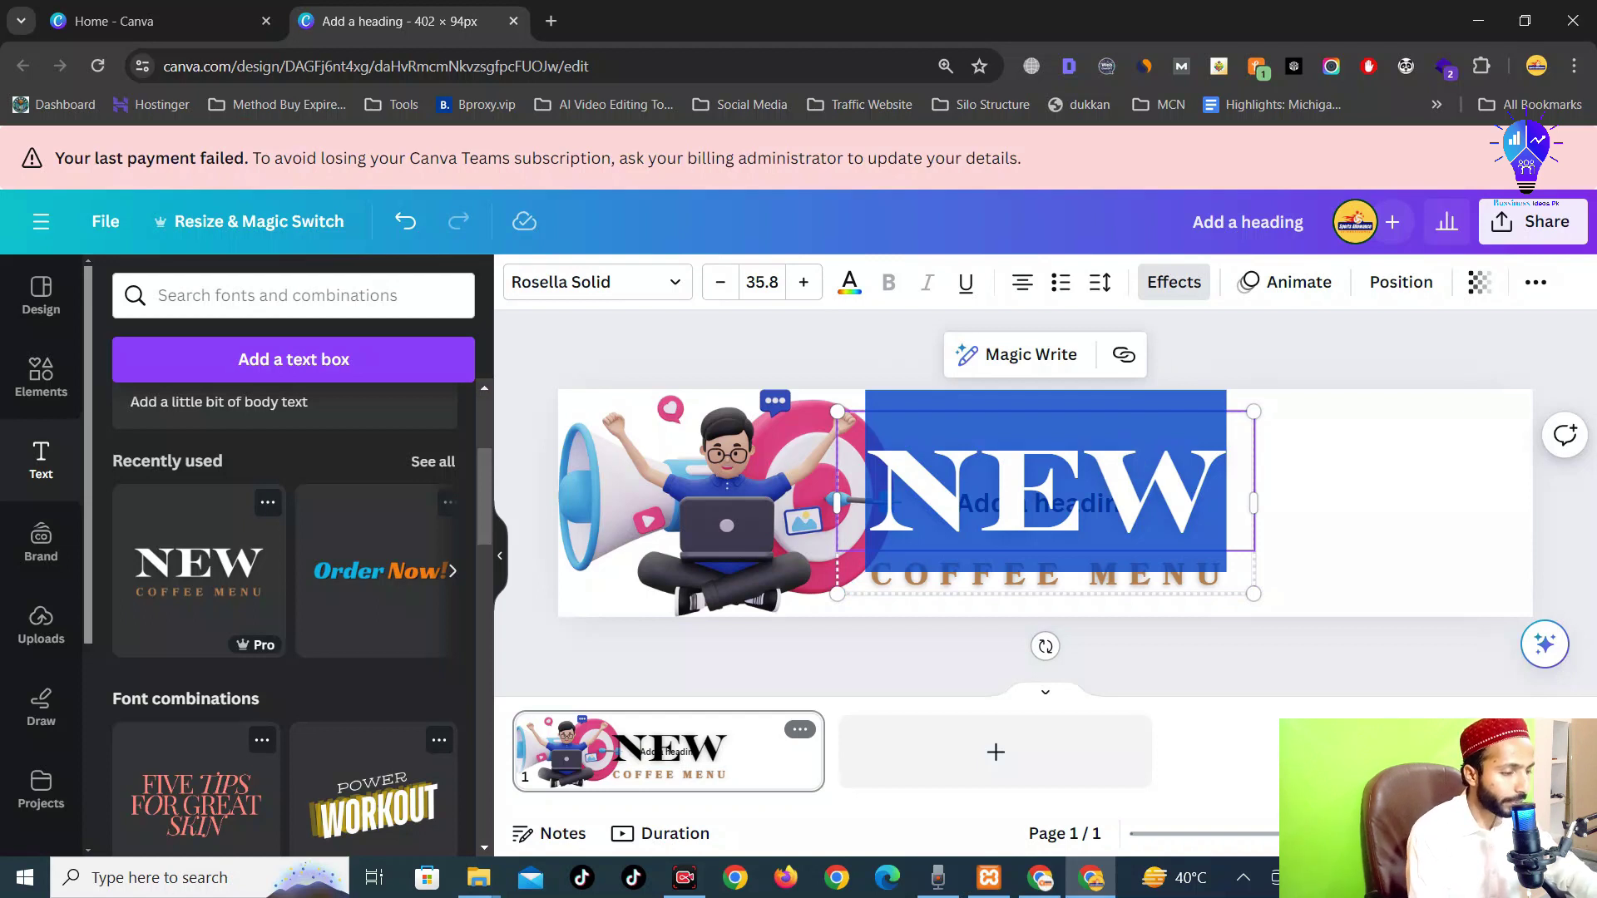
type("D")
key("shift+Left")
type("CREA")
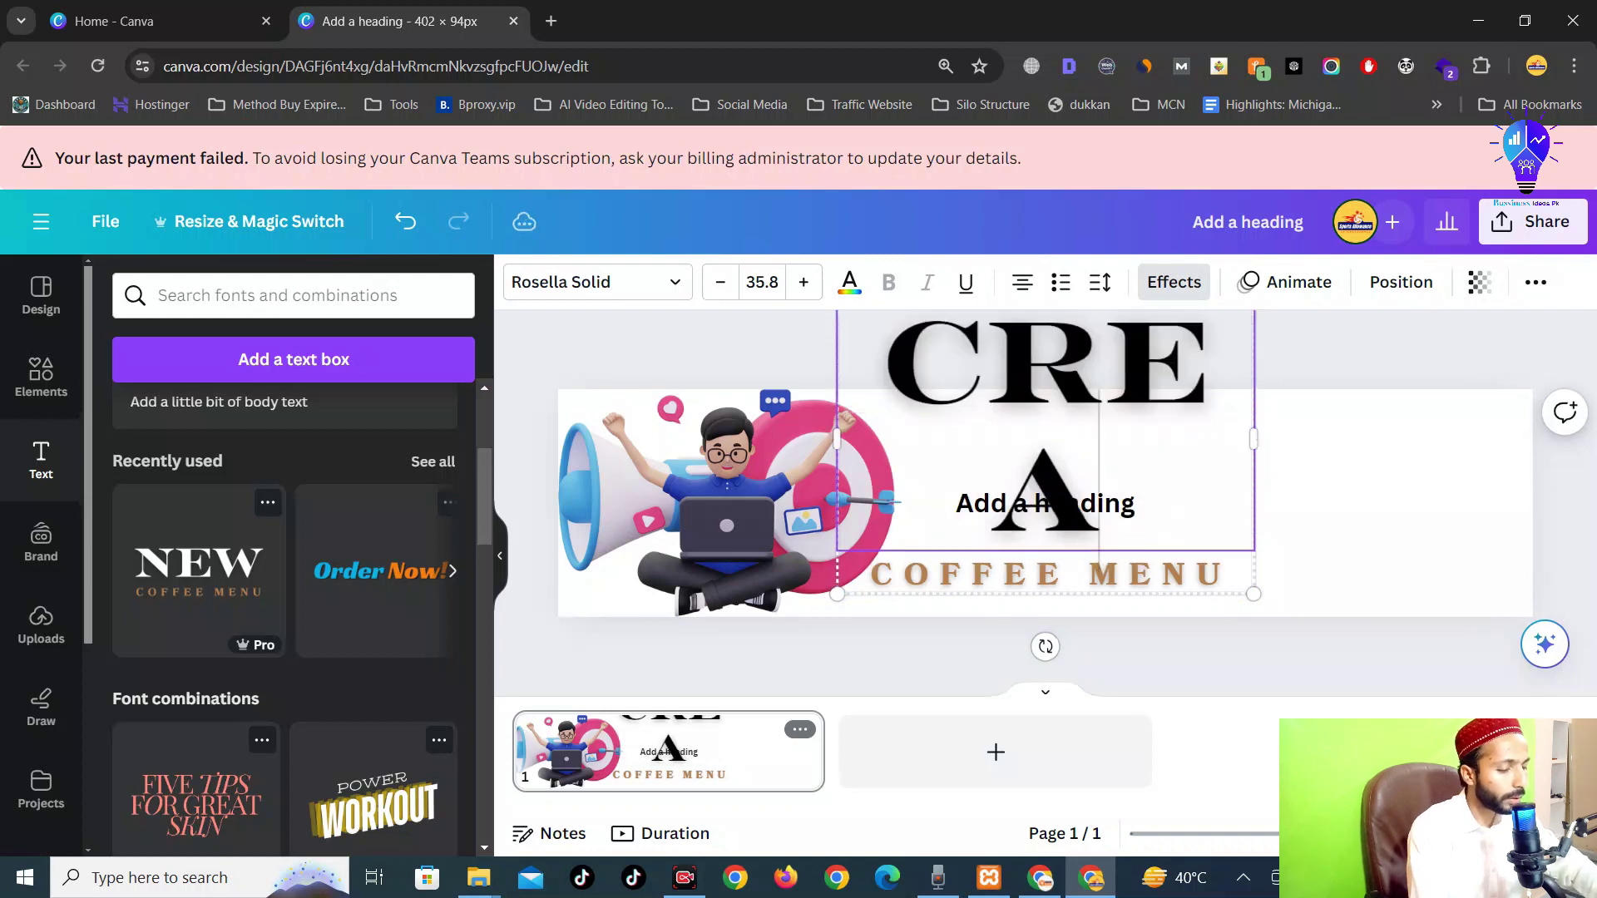
type("TIVE")
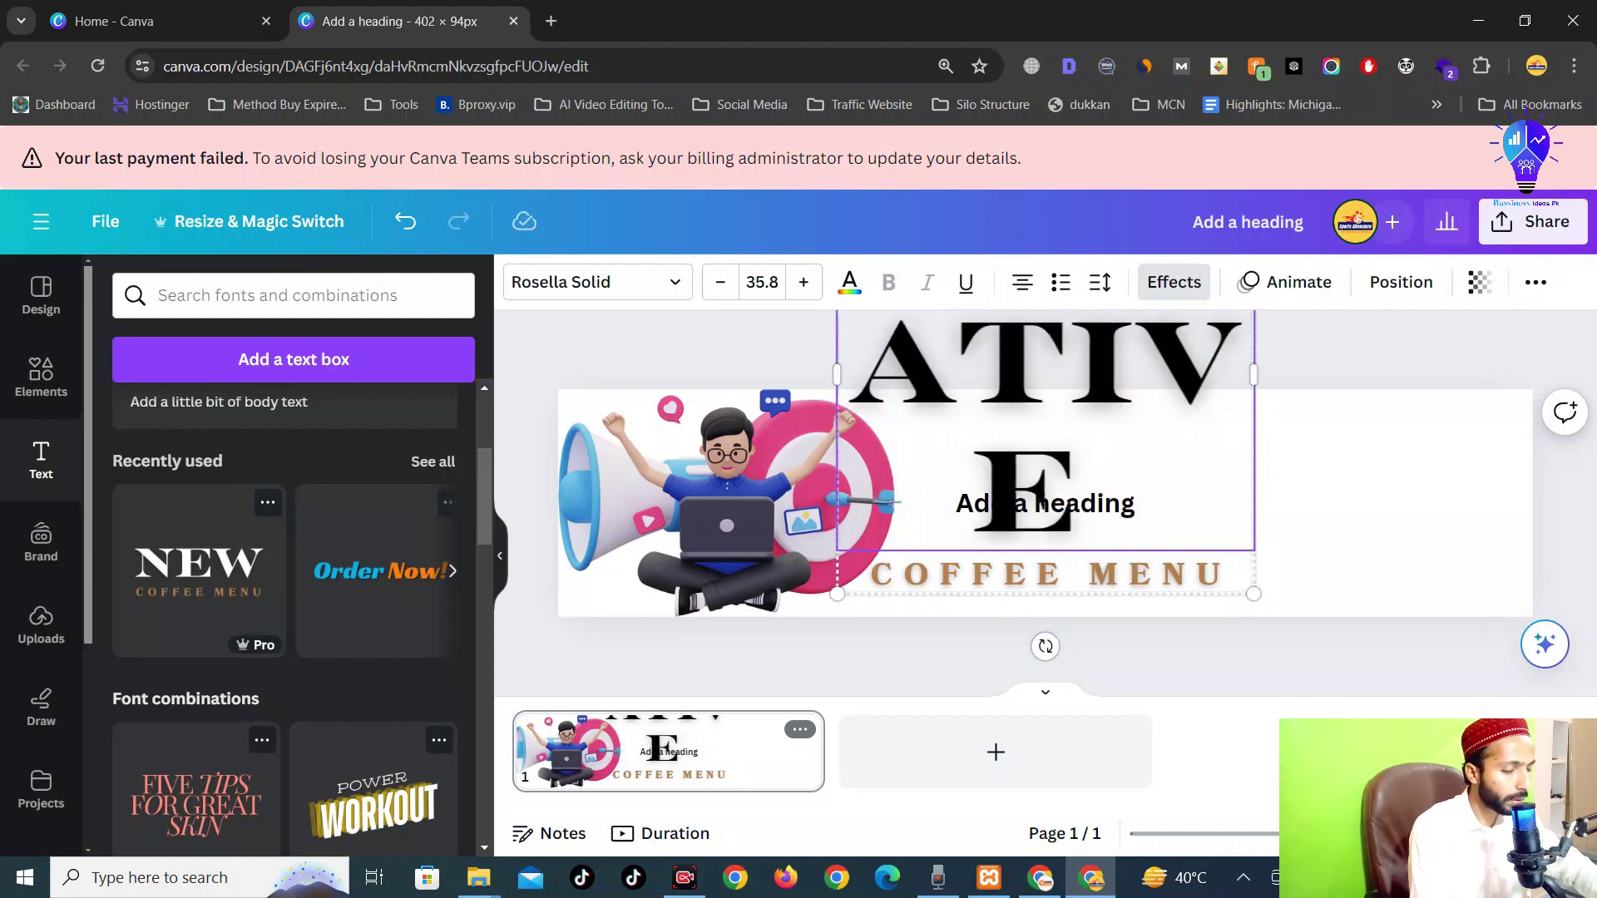
type(" WIZZ")
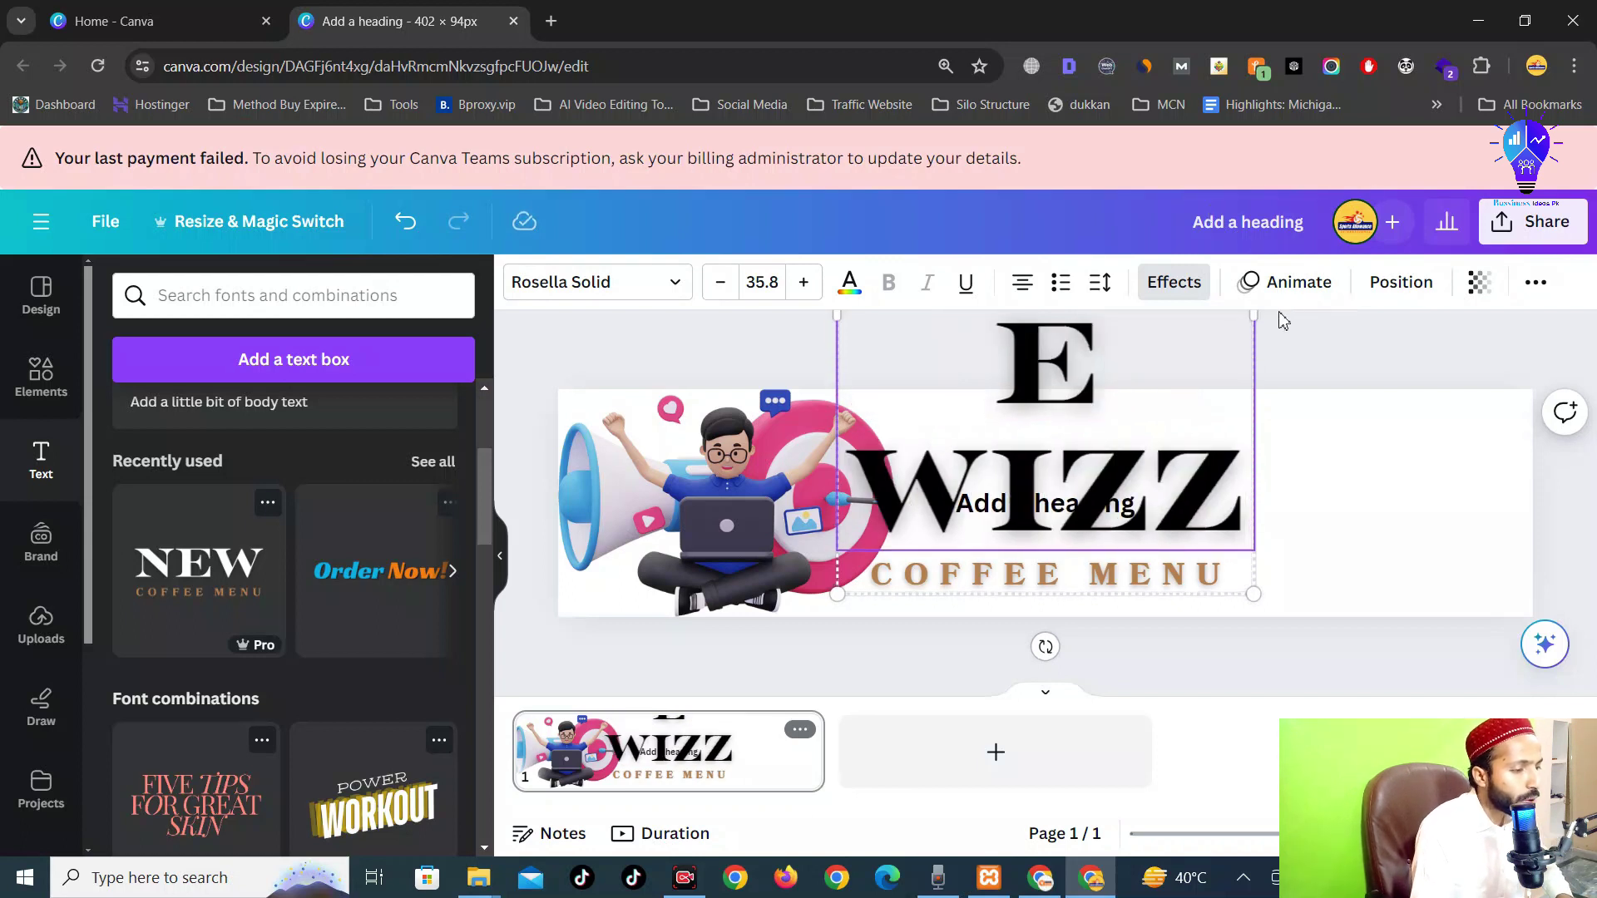
Step: Widen the CREATIVE WIZZ heading onto one line, then move and shrink the group onto the page
left_click_drag(1254, 327, 1592, 435)
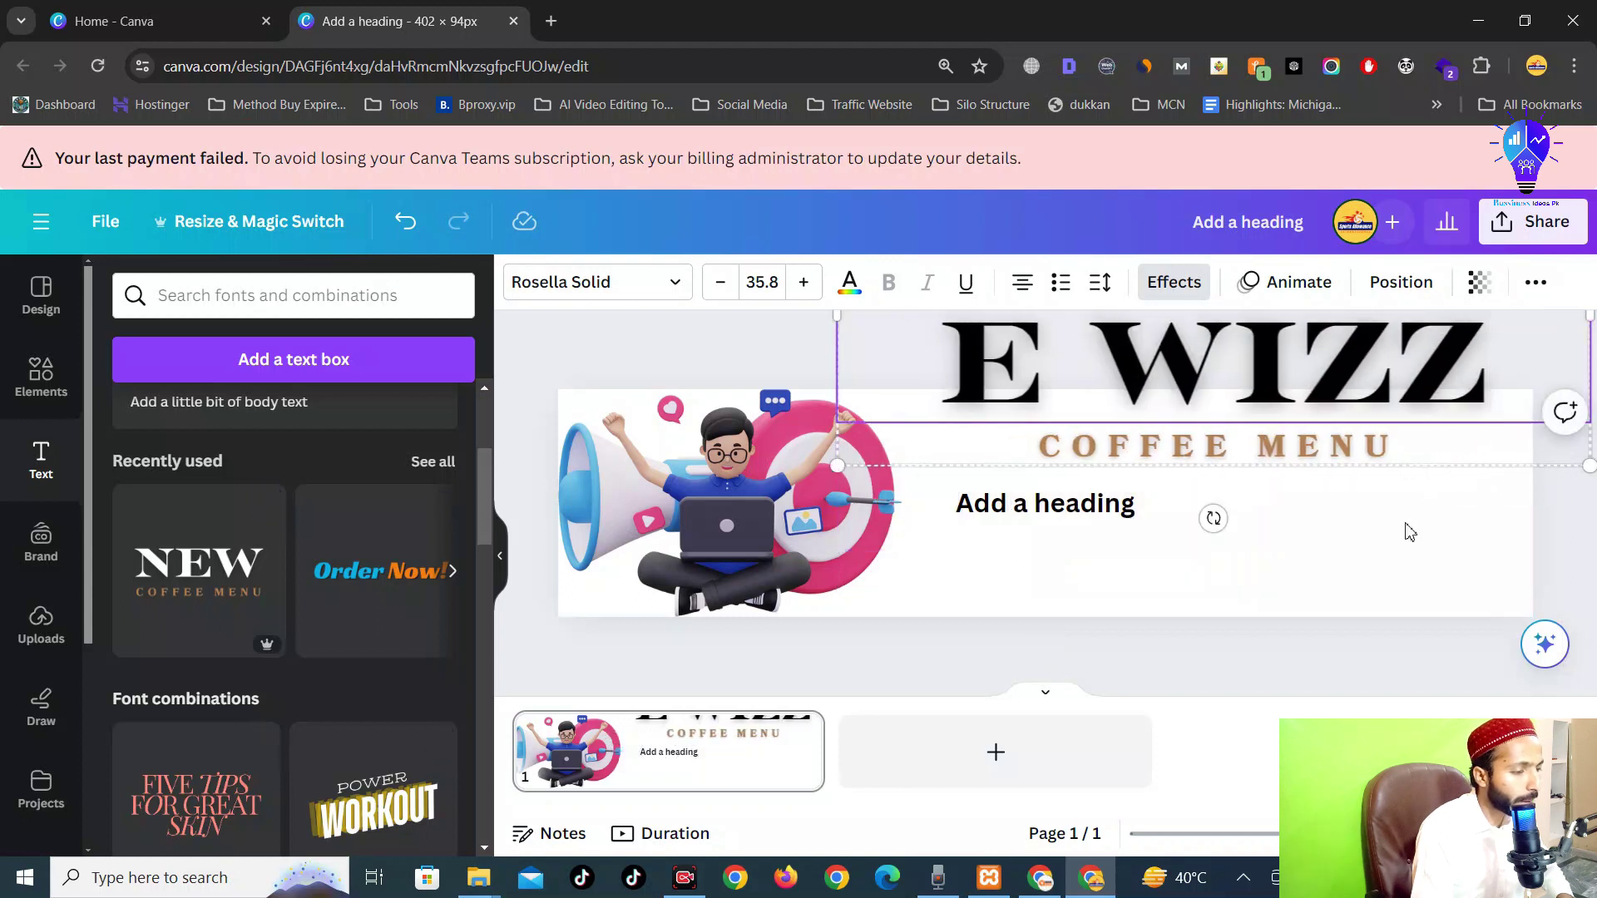
left_click(1409, 532)
left_click_drag(1364, 426, 1337, 563)
left_click_drag(820, 321, 982, 542)
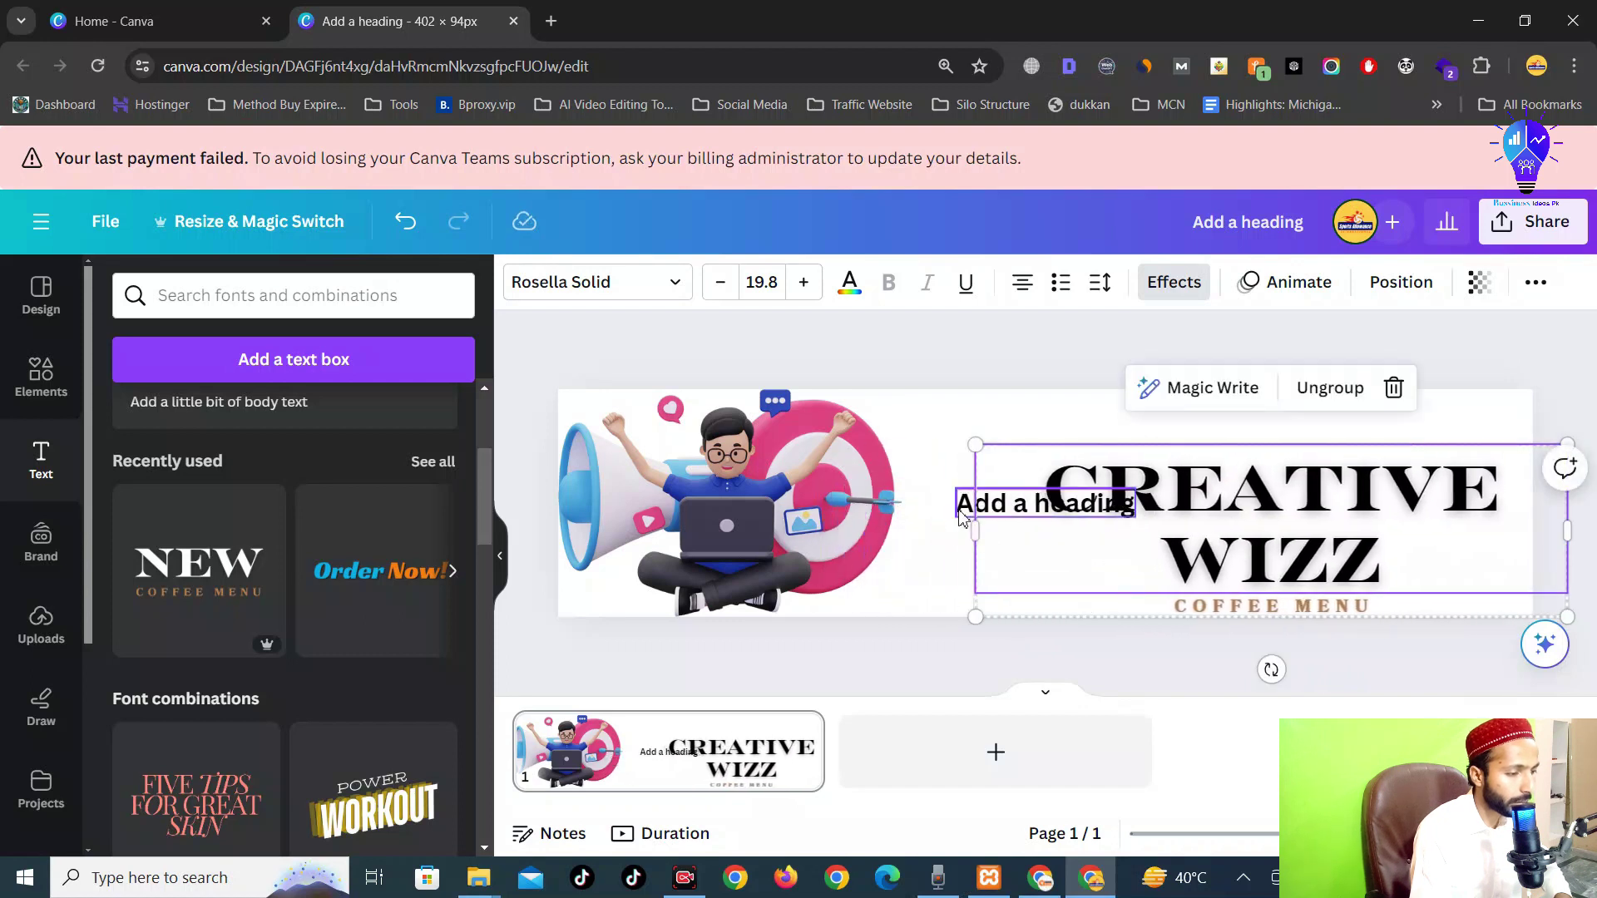
Step: Change the COFFEE MENU tagline to 'DIGITAL MARKETING COMPANY'
left_click(940, 559)
left_click(1285, 608)
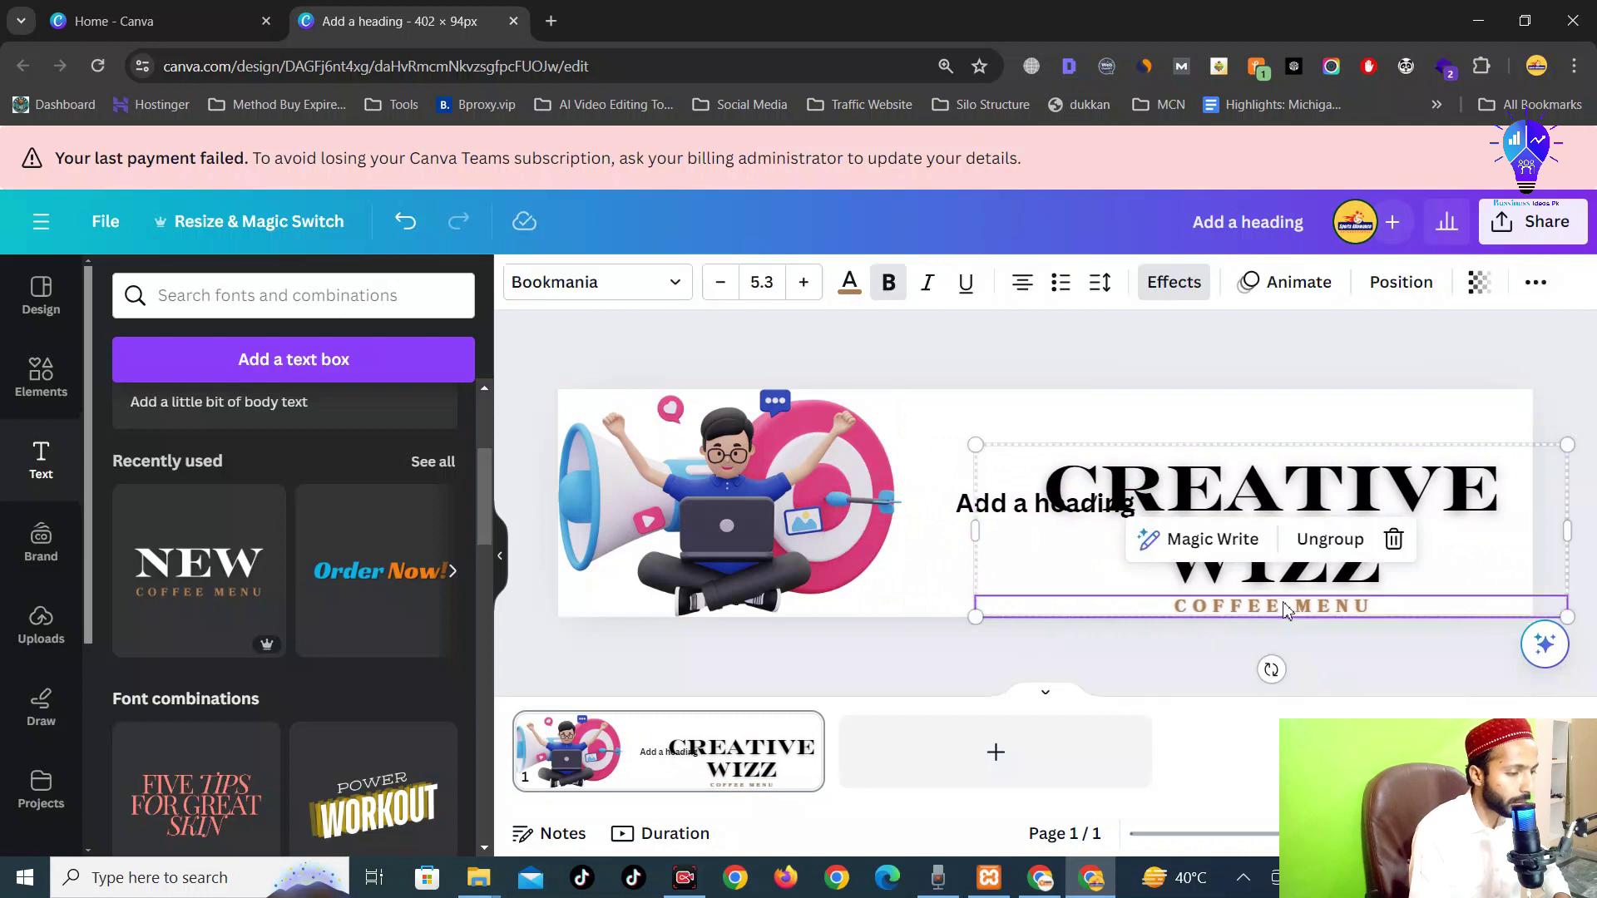
double_click(1285, 609)
type("DI")
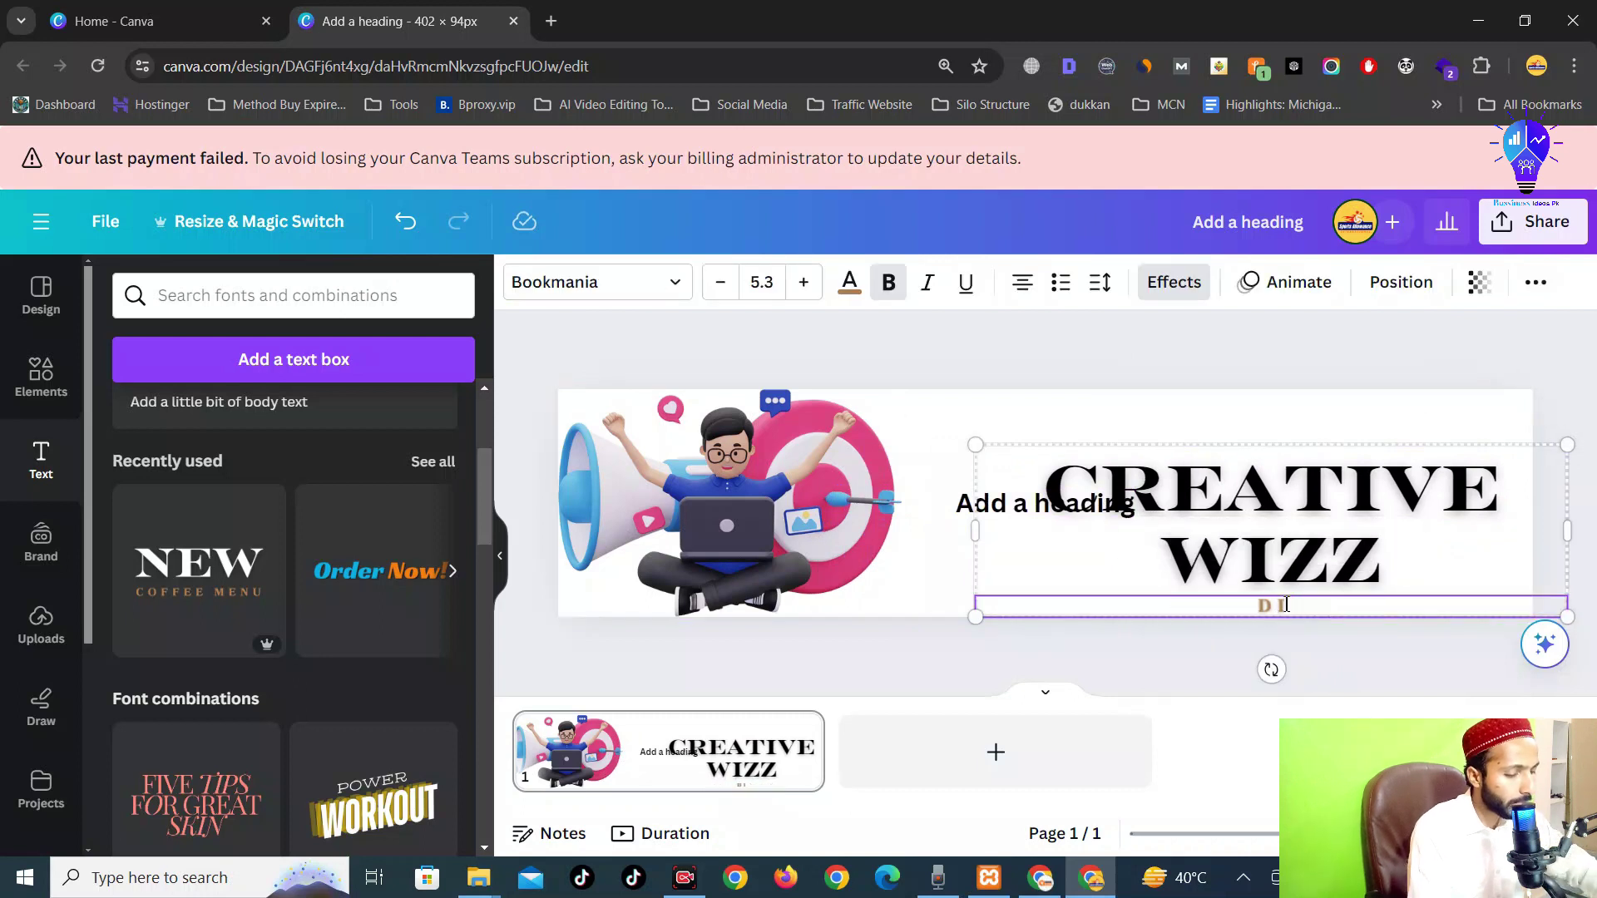
type("GITAL")
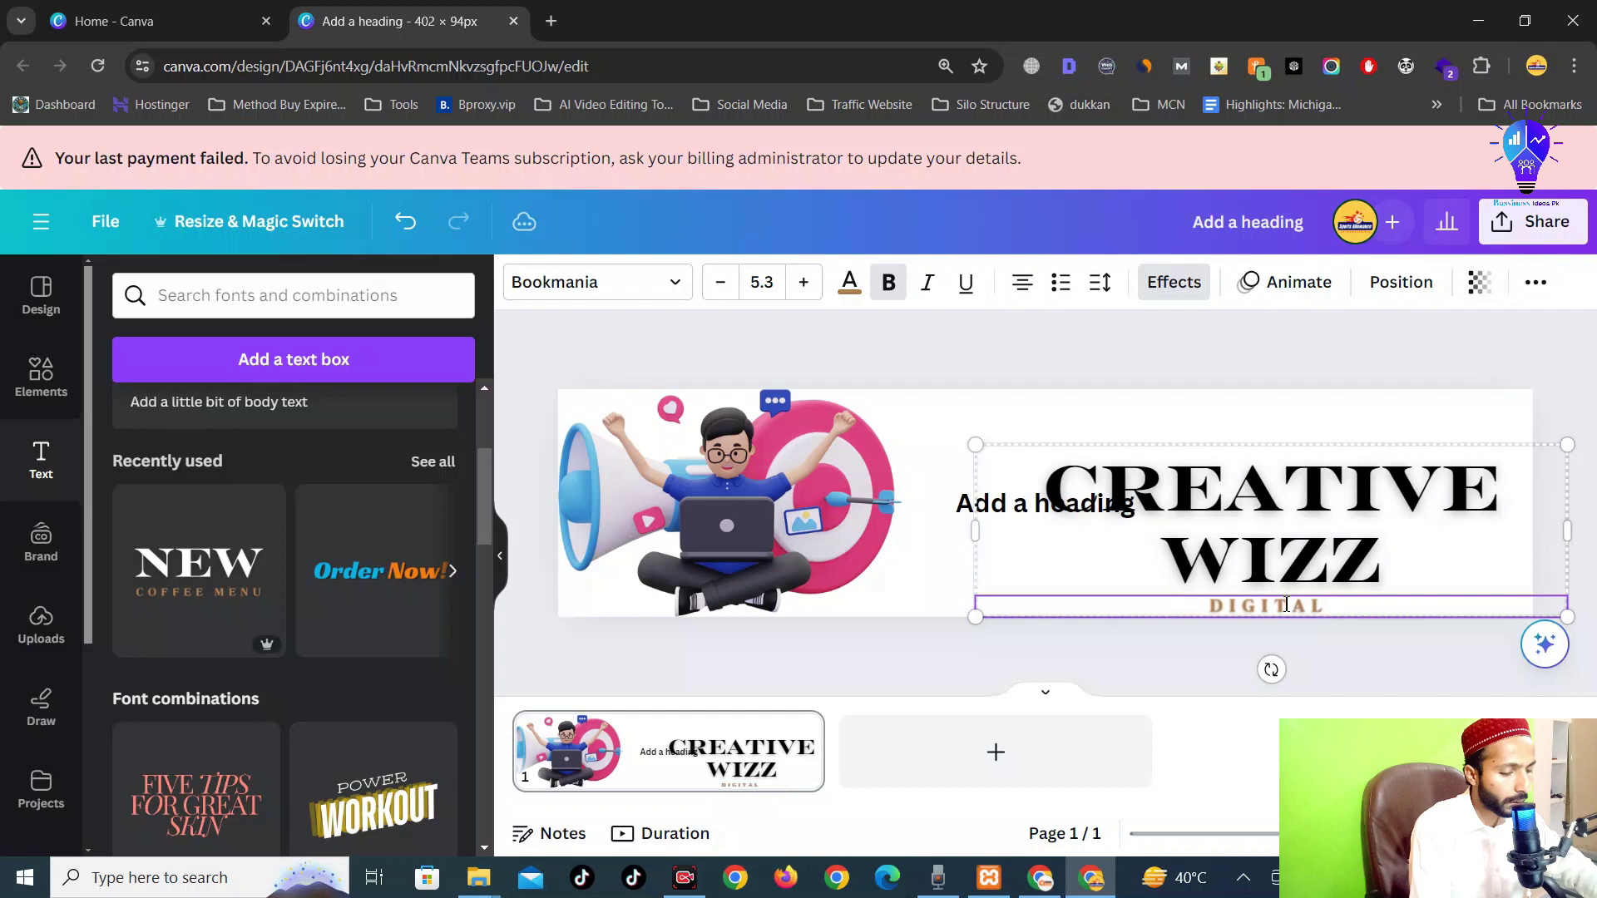
type(" MAR")
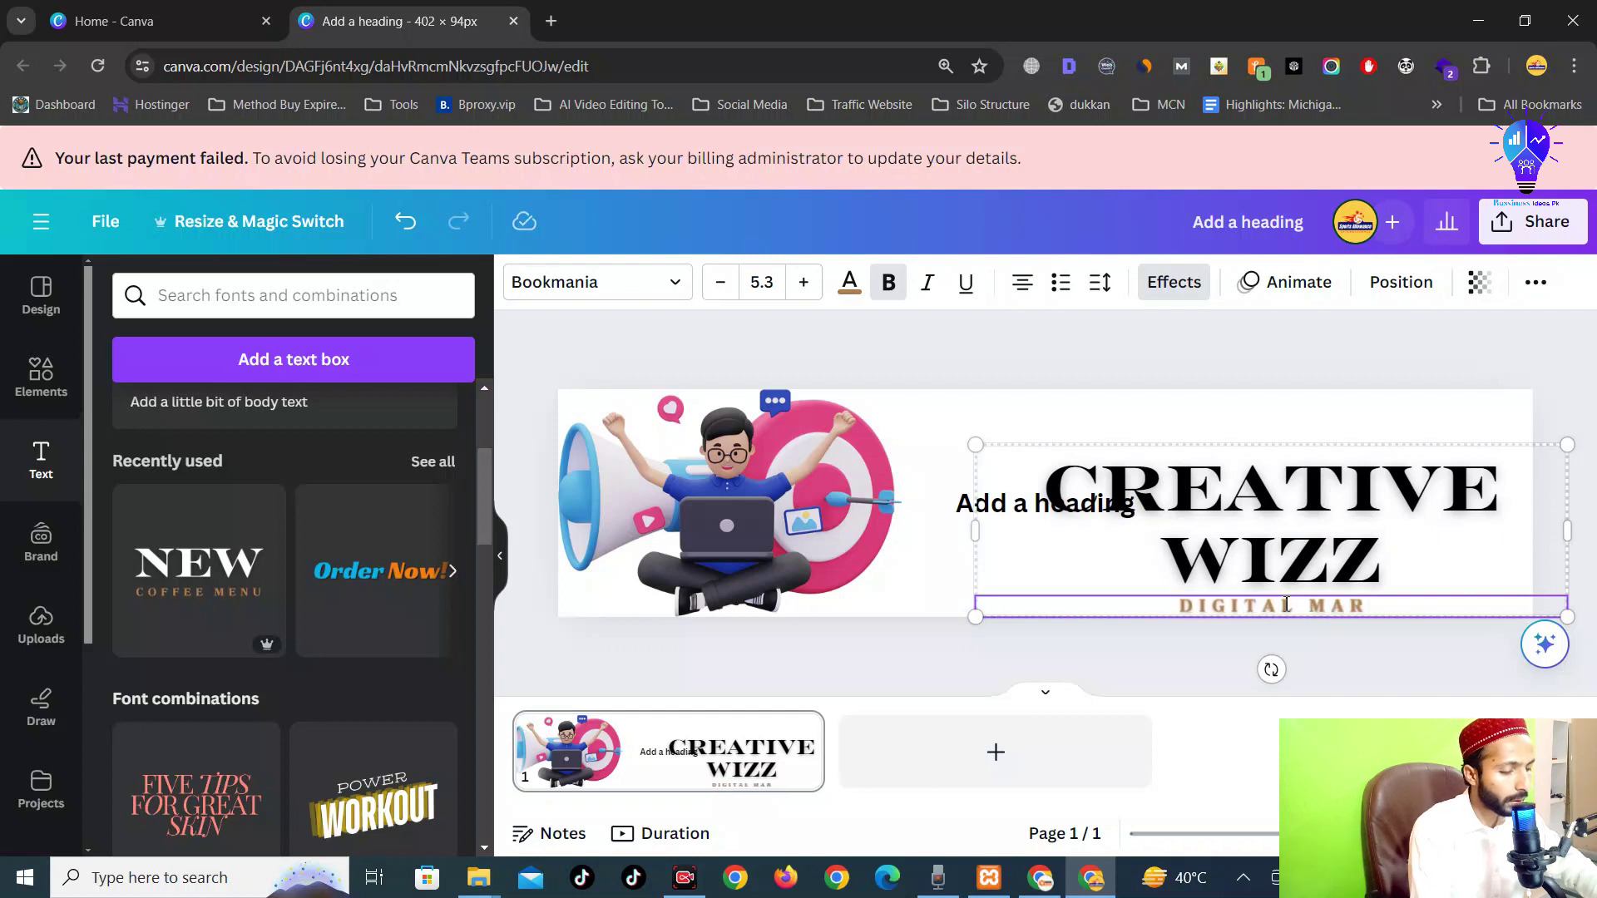
type("KETING")
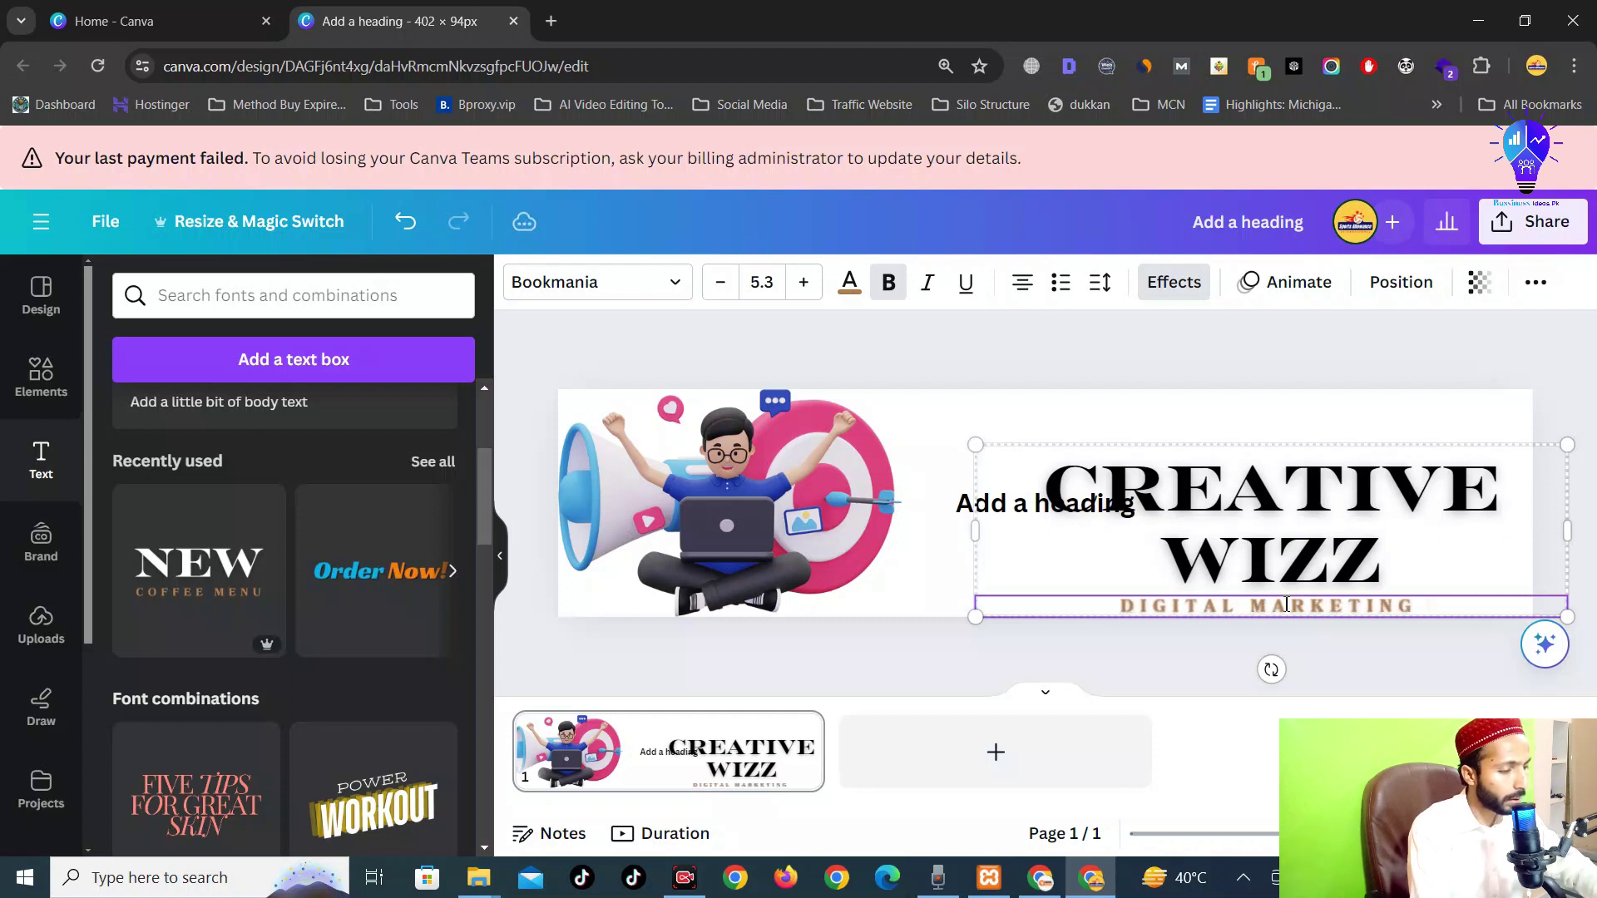
type(" COMPANY")
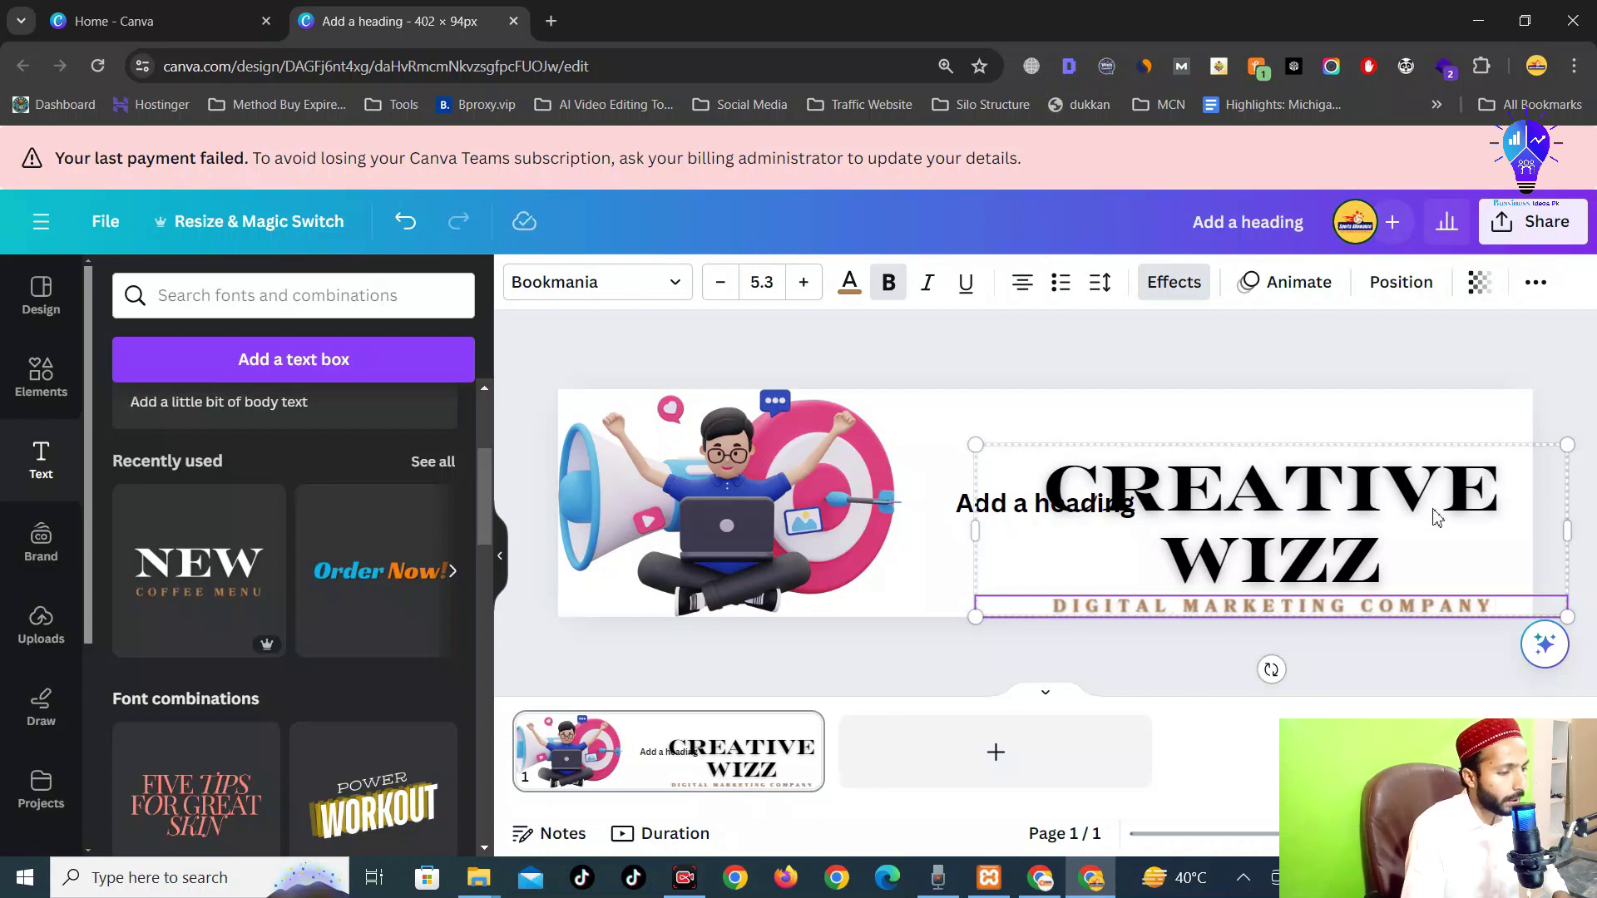
left_click(943, 582)
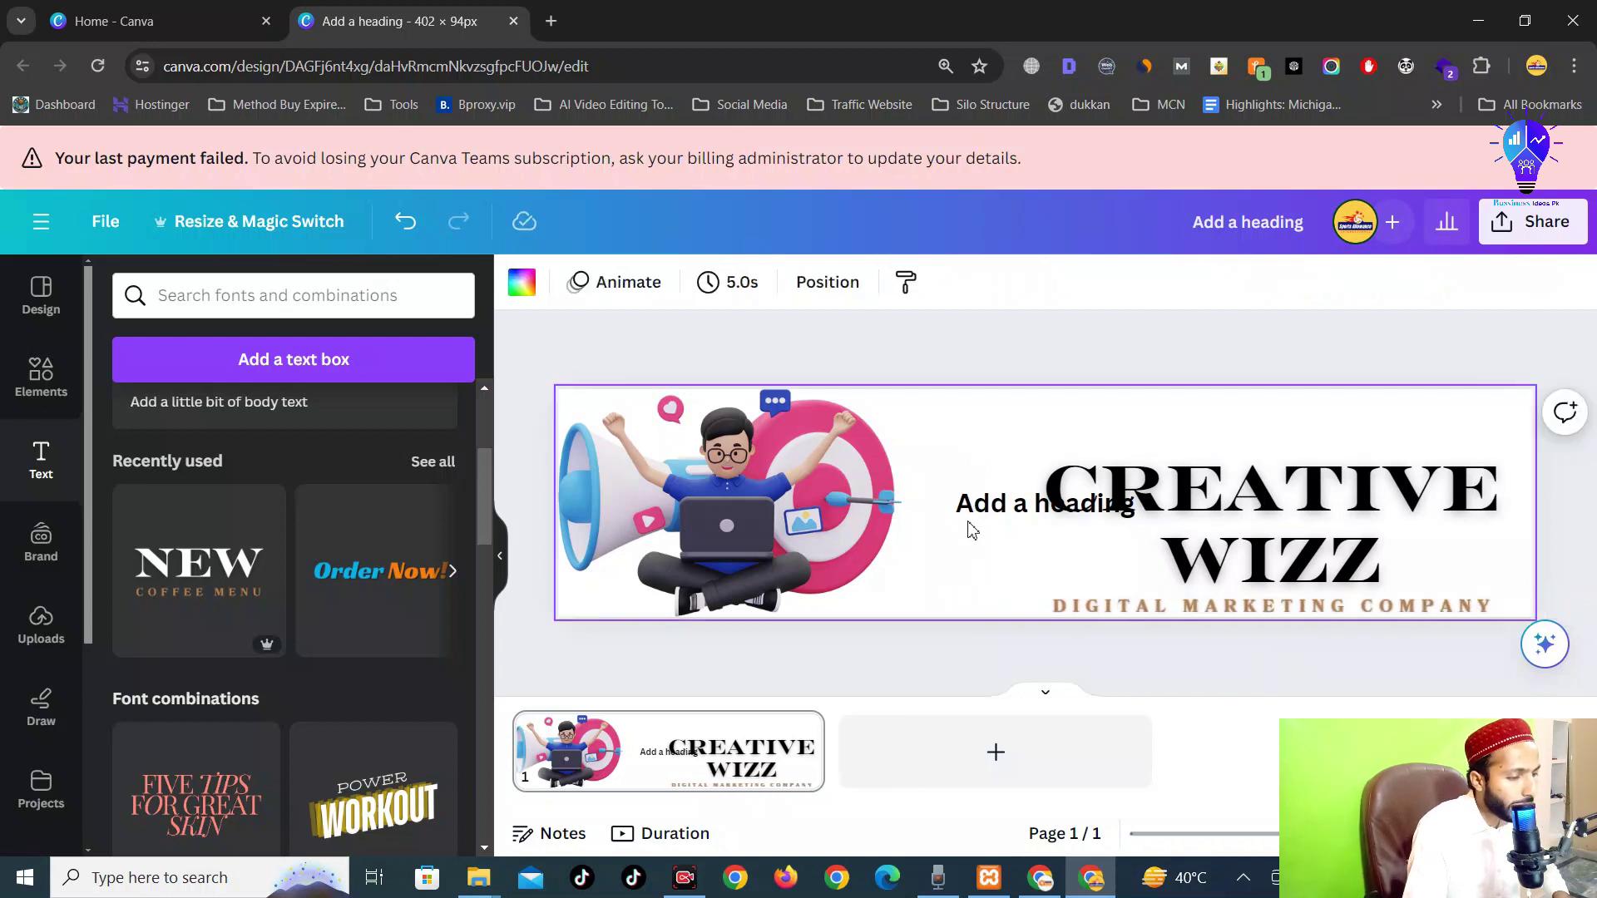
Step: Delete the leftover 'Add a heading' text and enlarge the CREATIVE WIZZ group, shifting it left
left_click(970, 512)
key("Delete")
left_click_drag(1353, 541, 1264, 491)
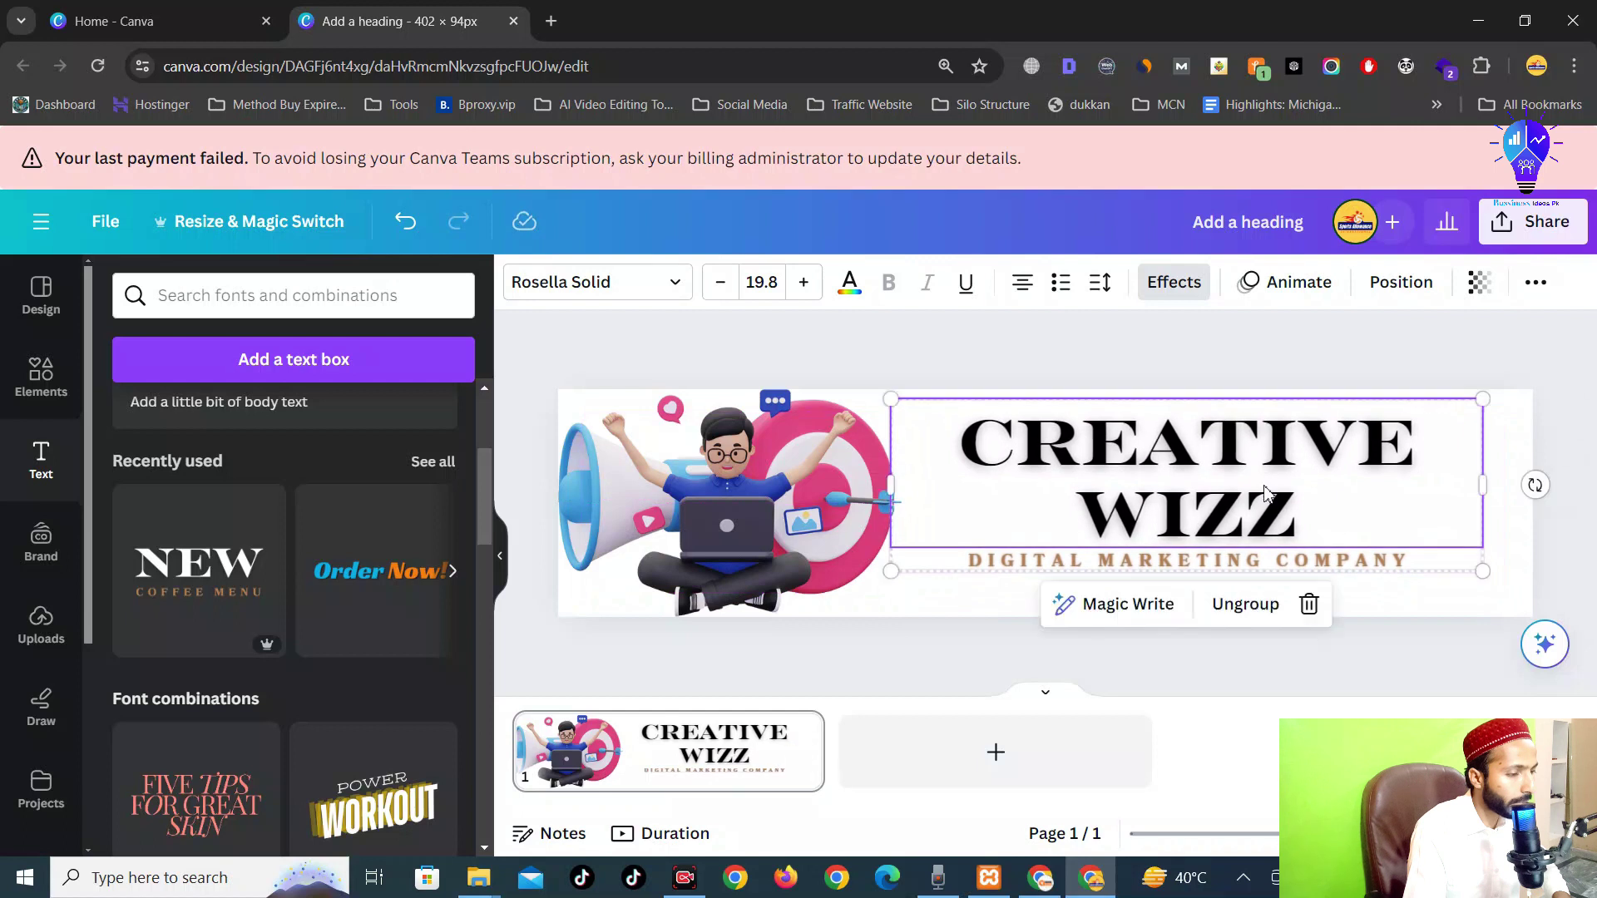
left_click_drag(1483, 572, 1596, 686)
left_click_drag(1317, 536, 1248, 528)
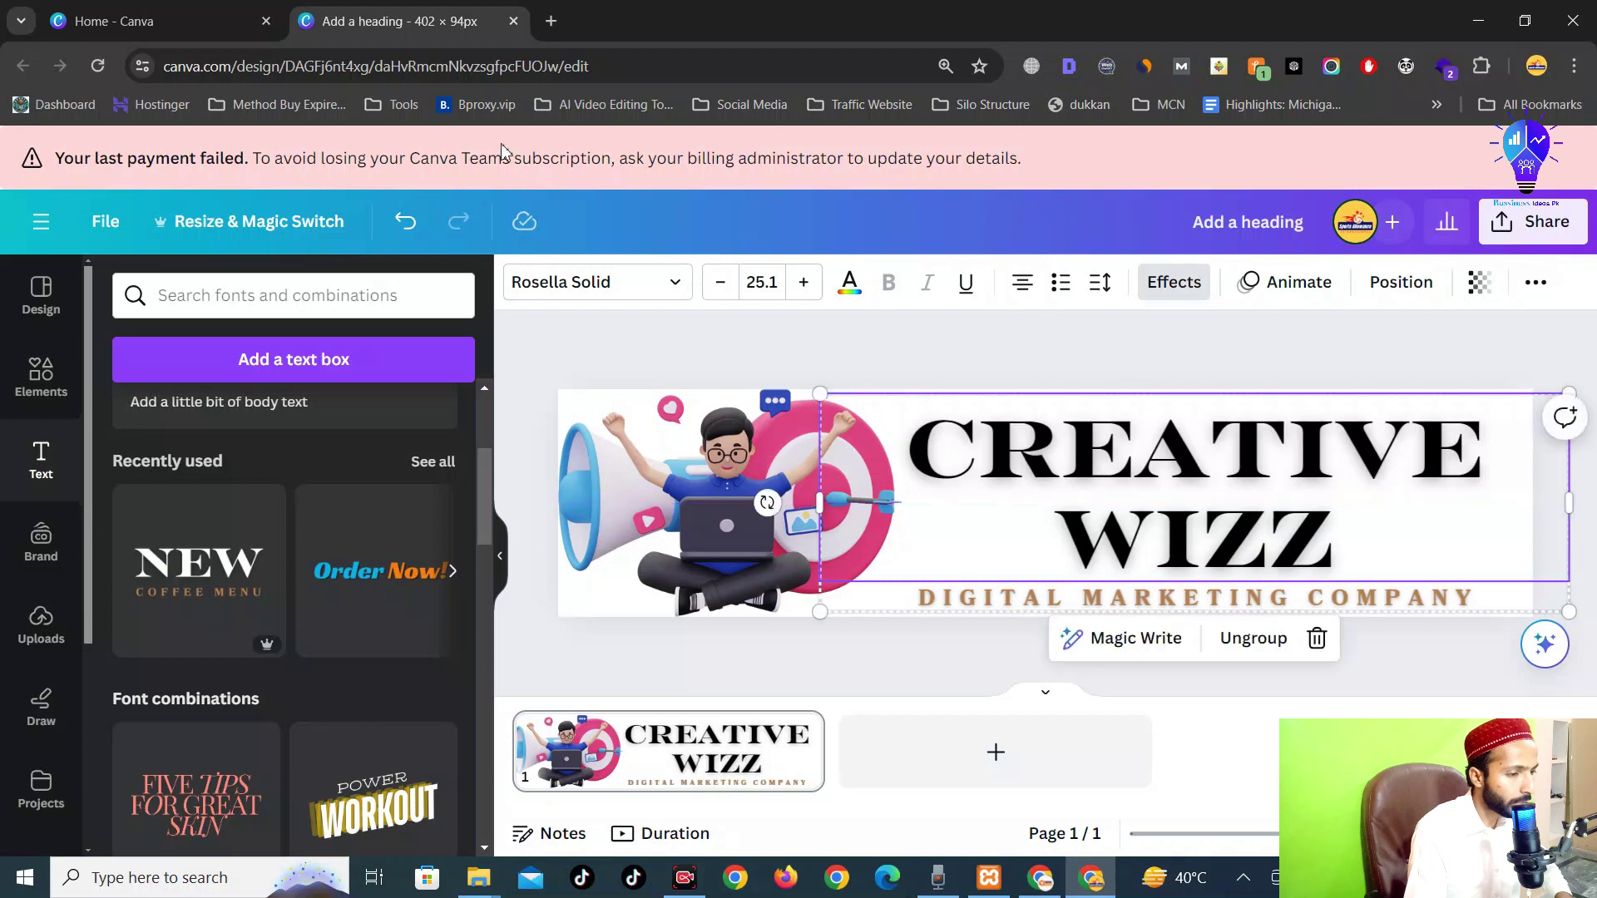
Step: Raise the CREATIVE WIZZ font size to 28.1 and make the text white
left_click(804, 282)
left_click(804, 282)
left_click(804, 282)
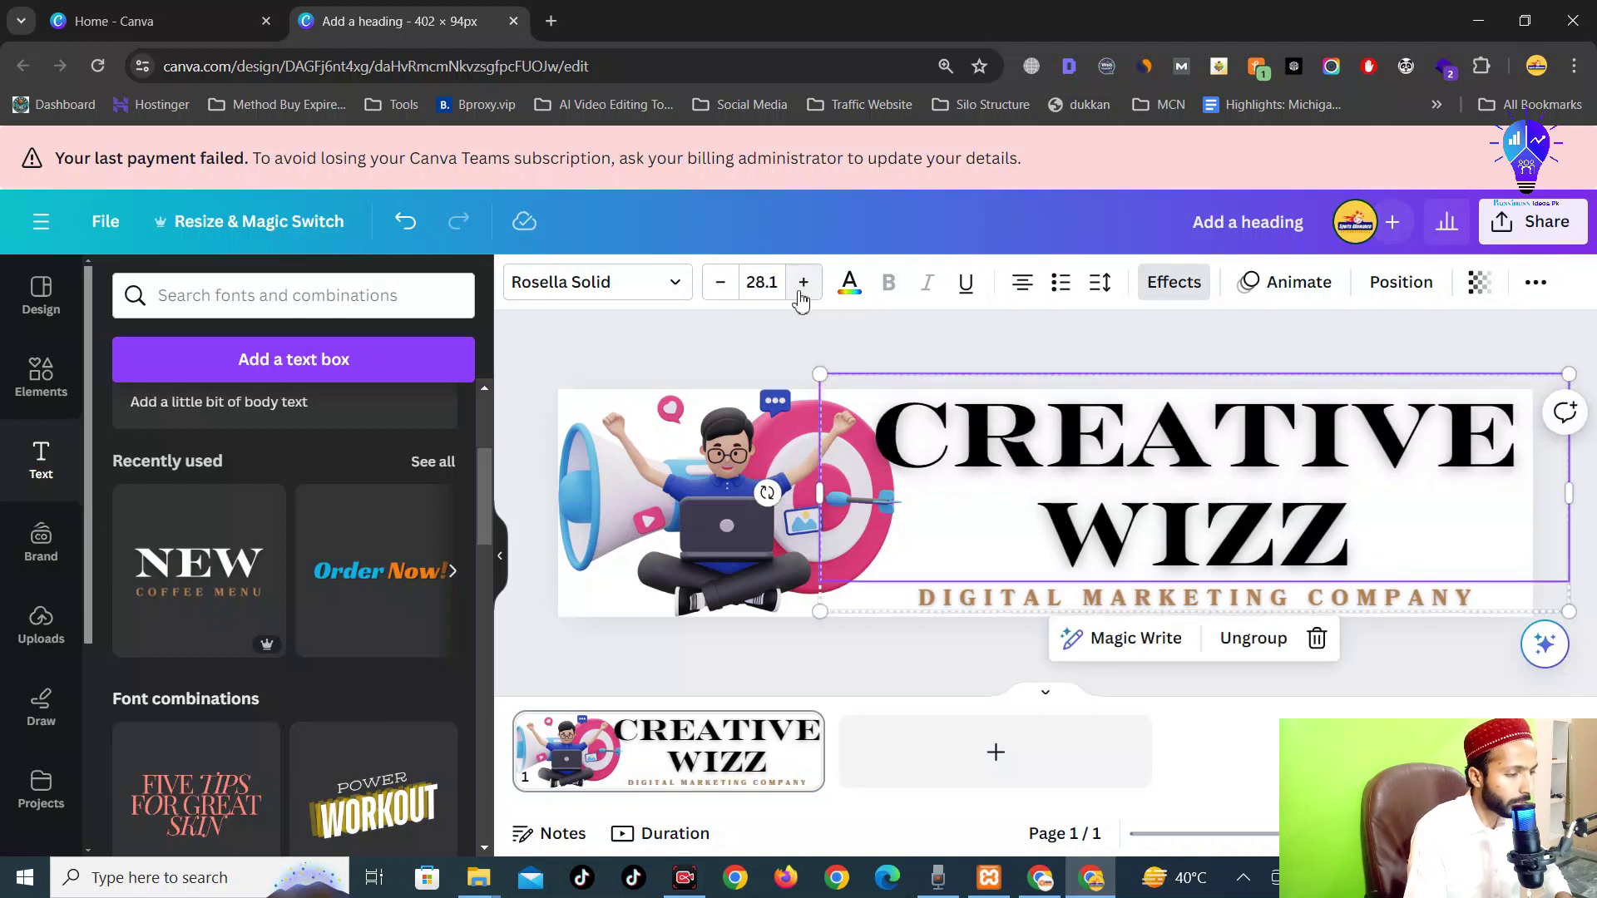
left_click_drag(1026, 458, 1038, 471)
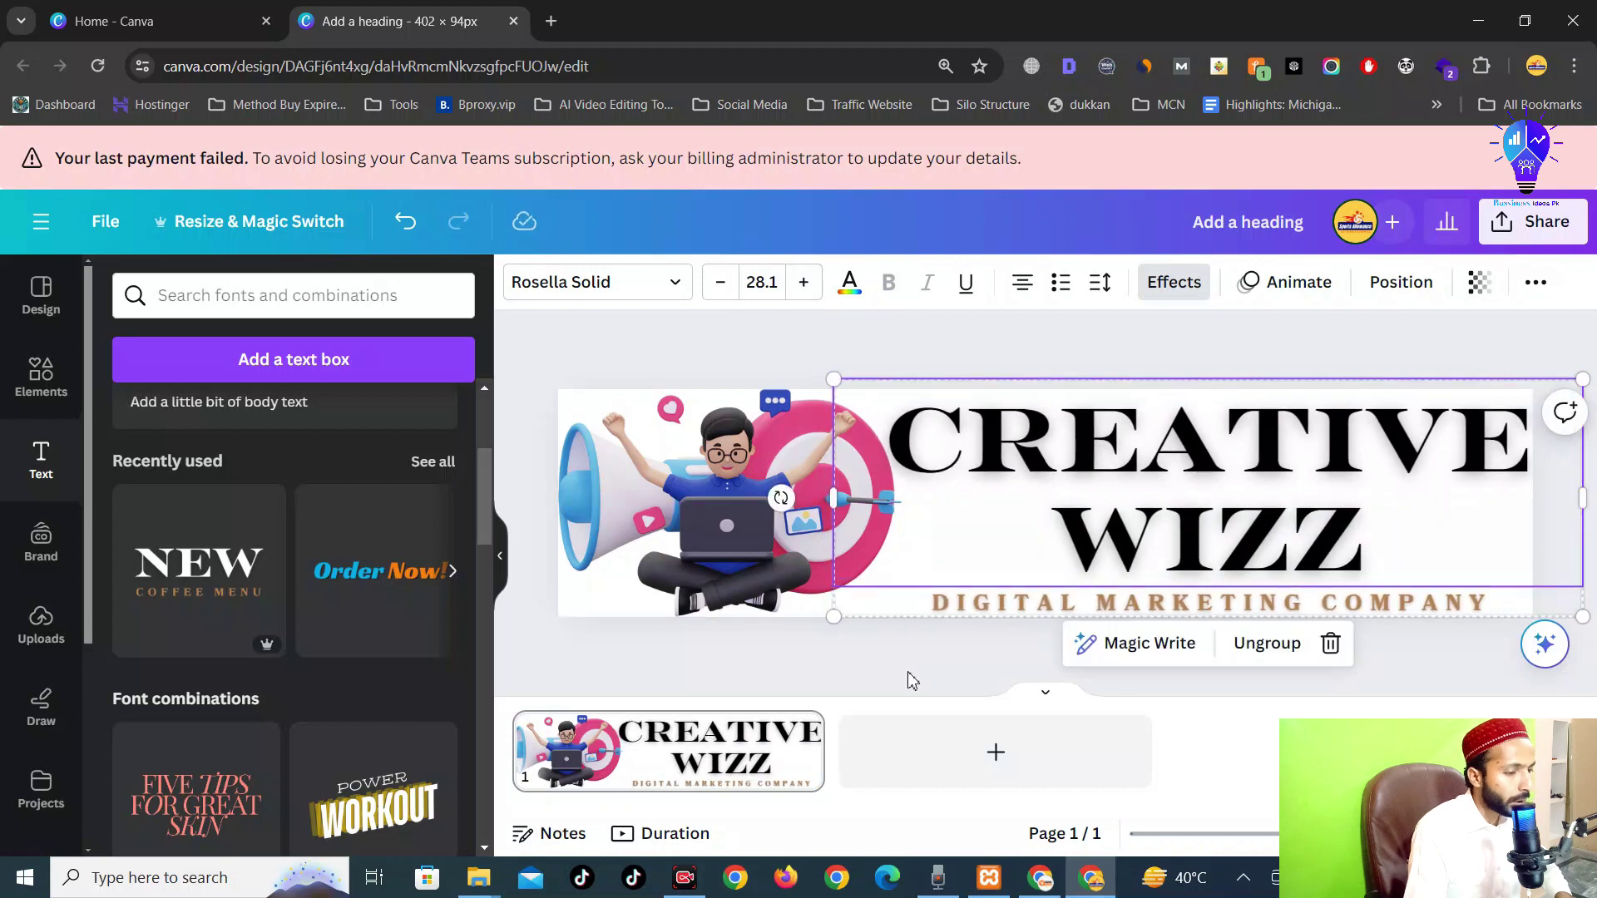
left_click(895, 642)
left_click(1131, 450)
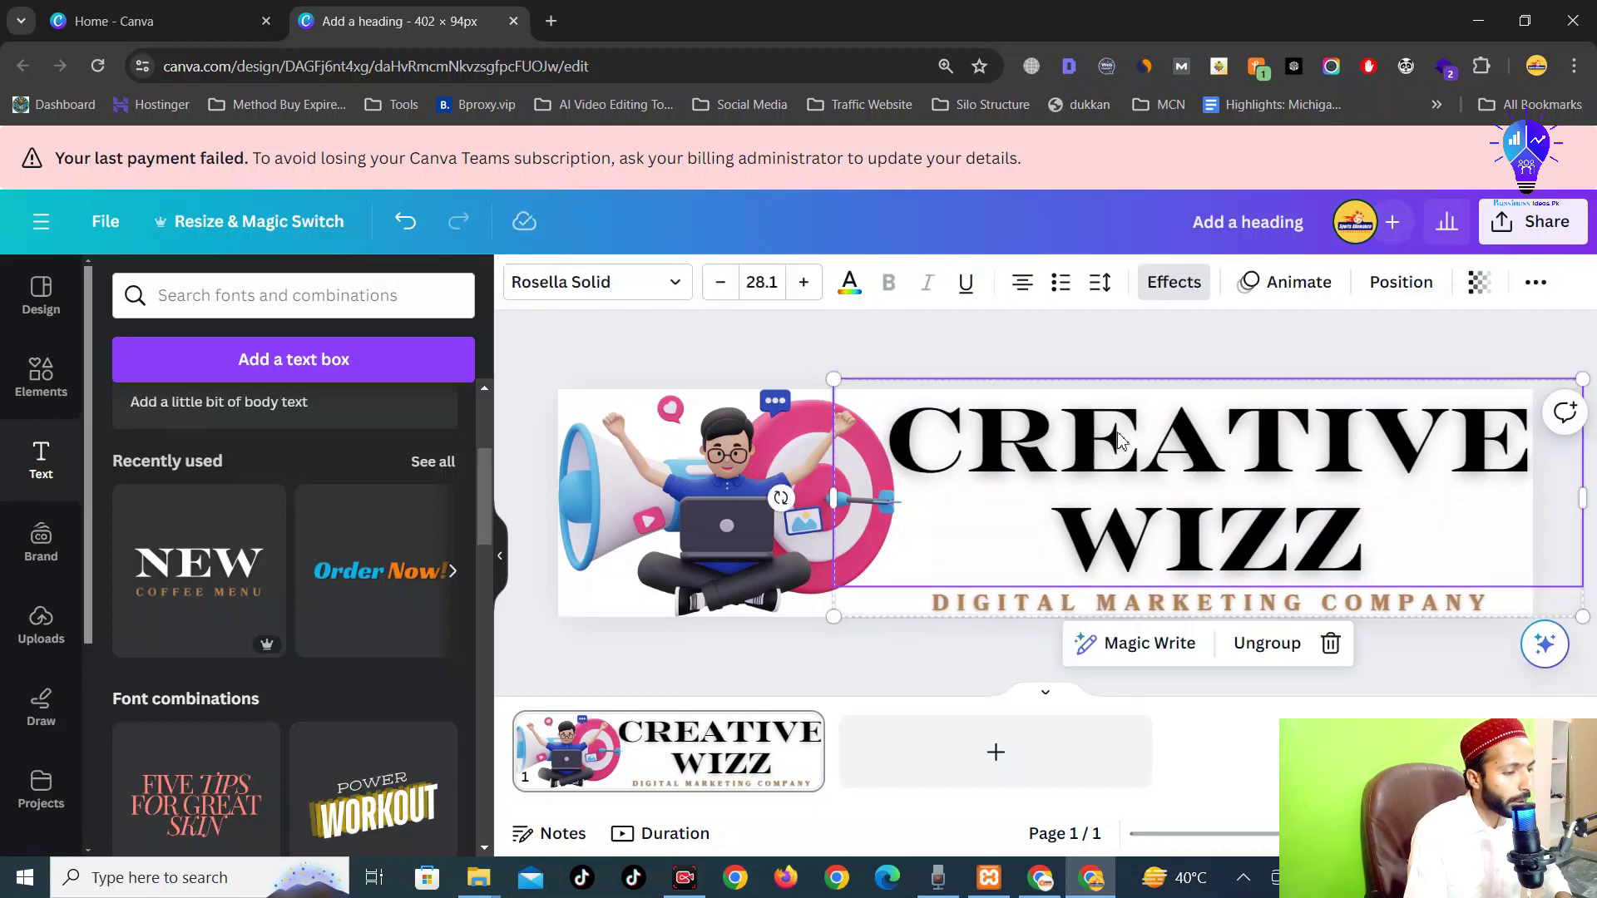
left_click(848, 287)
left_click(314, 426)
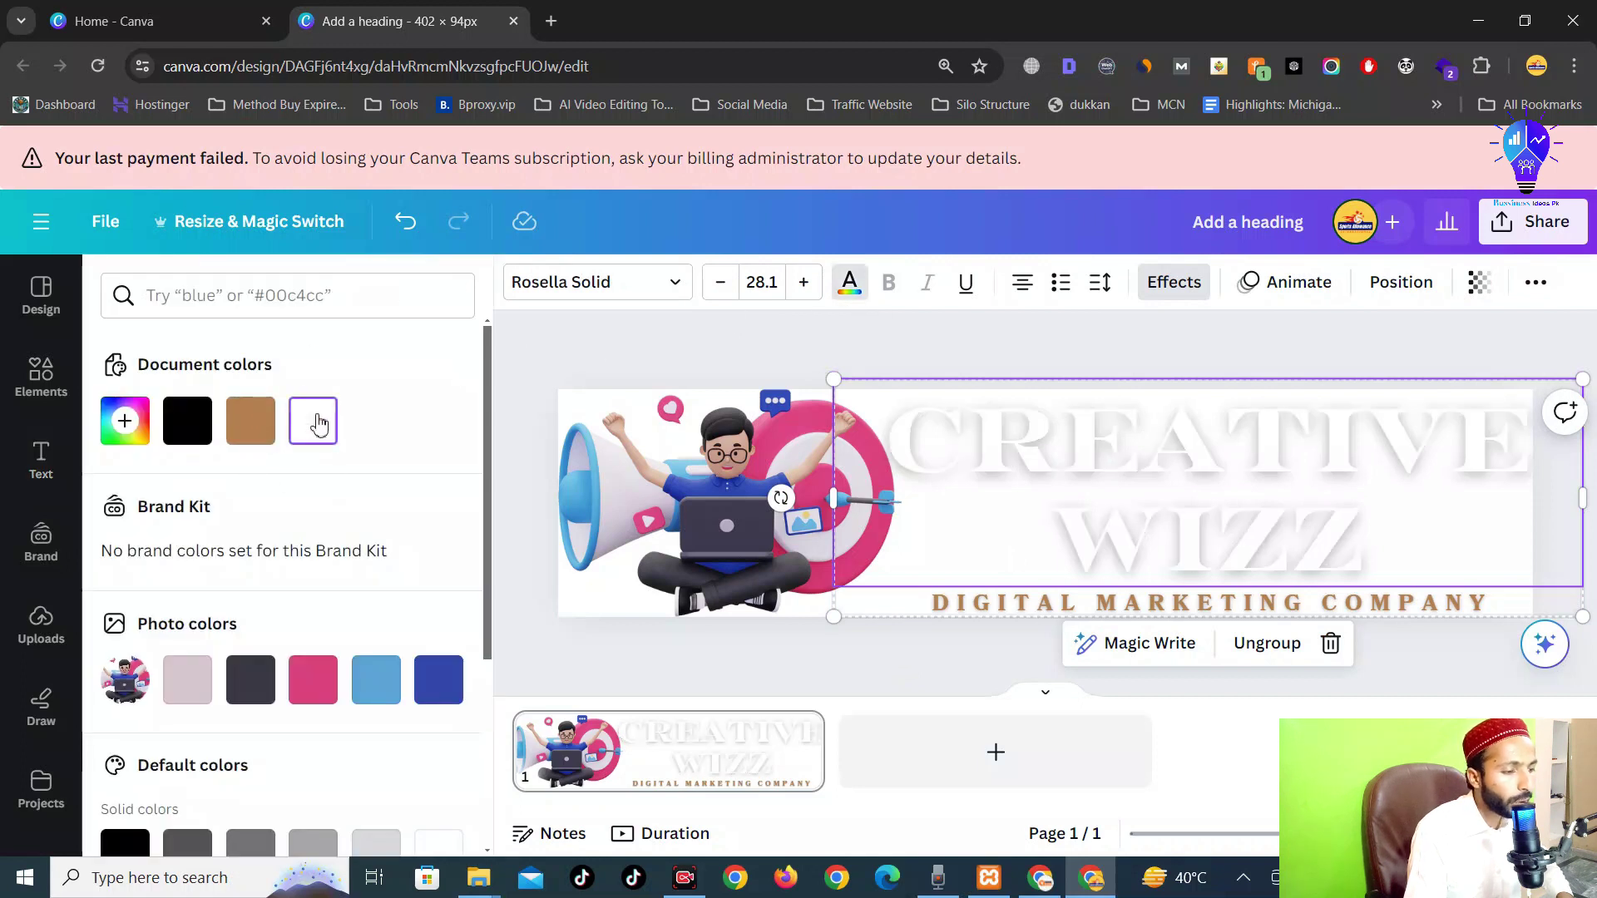
key("Escape")
Step: Set the CREATIVE WIZZ heading's text effect to None, removing its shadow
left_click(668, 371)
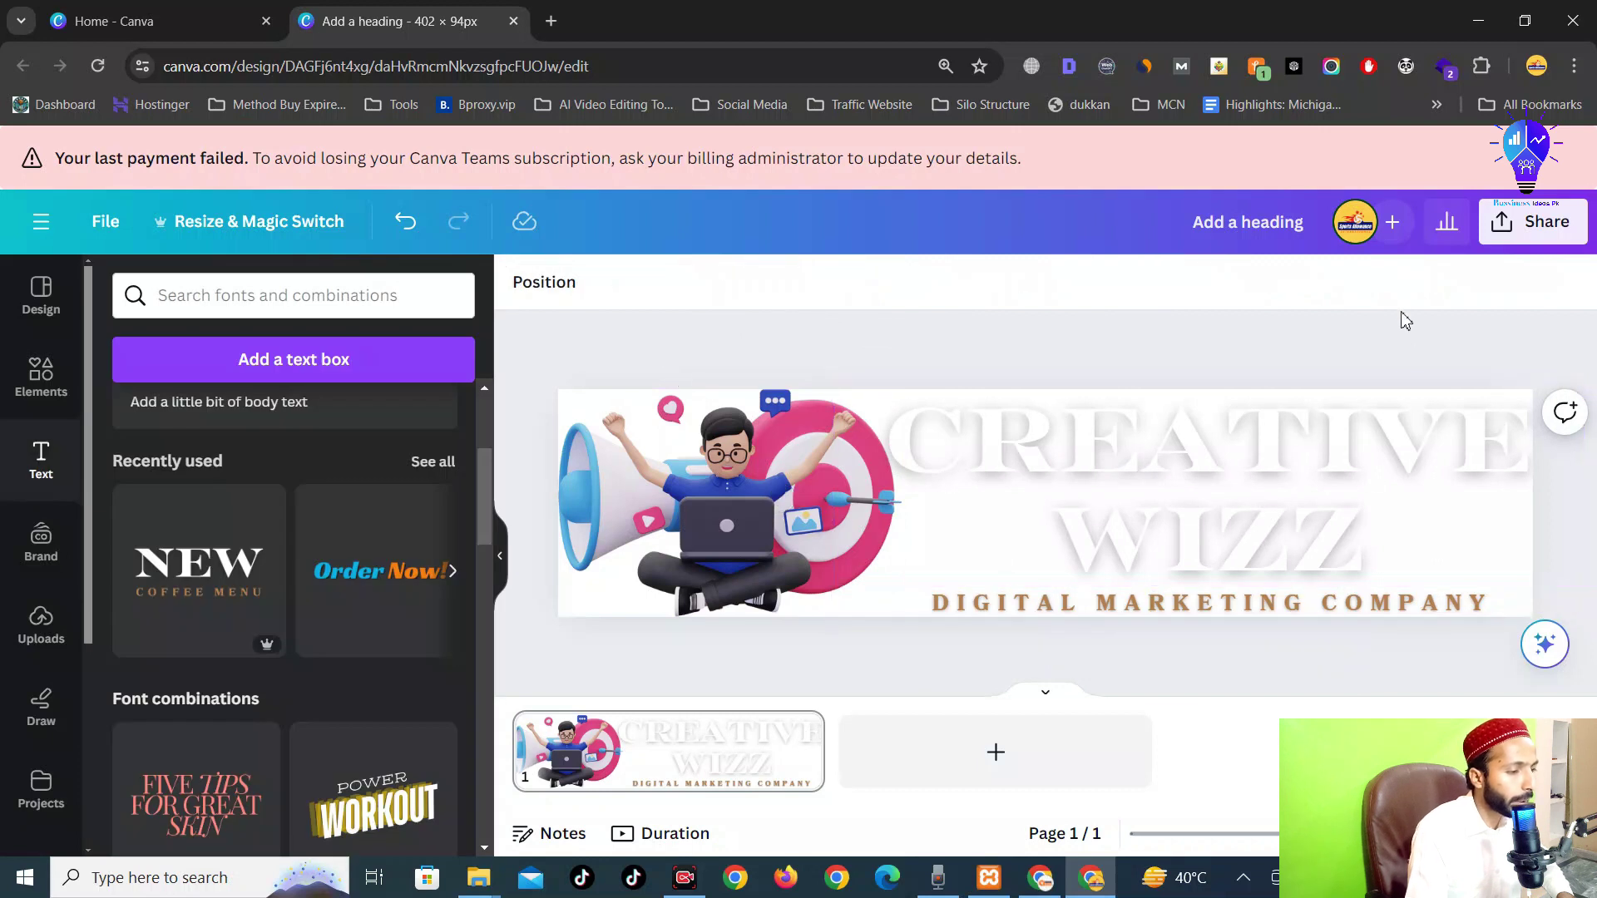
left_click(1256, 471)
left_click(1153, 287)
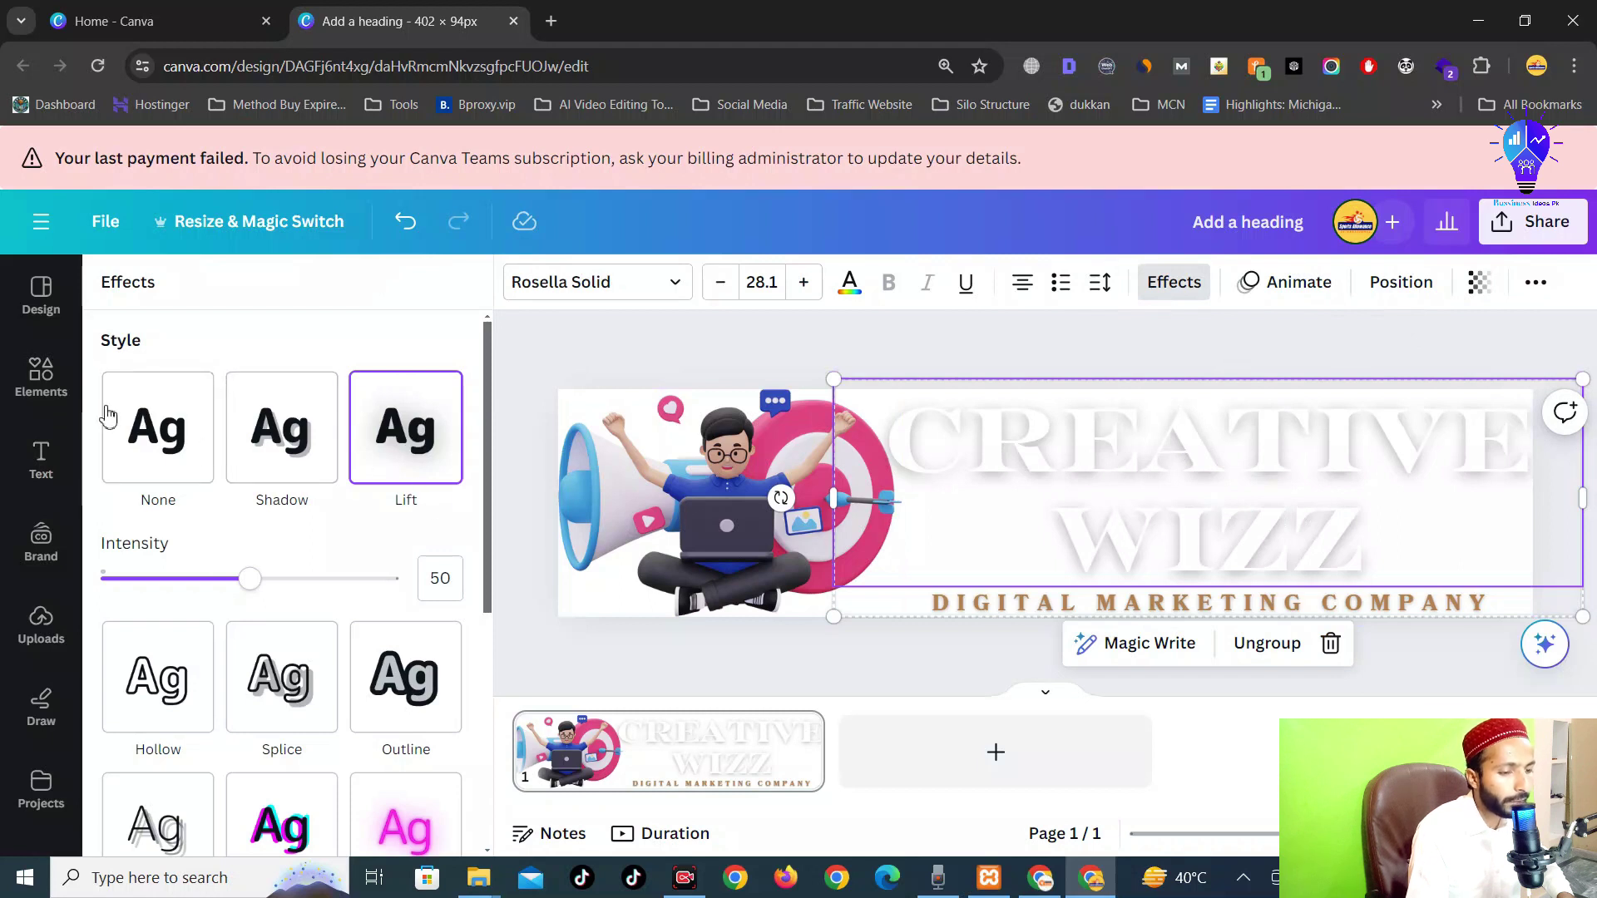
left_click(157, 434)
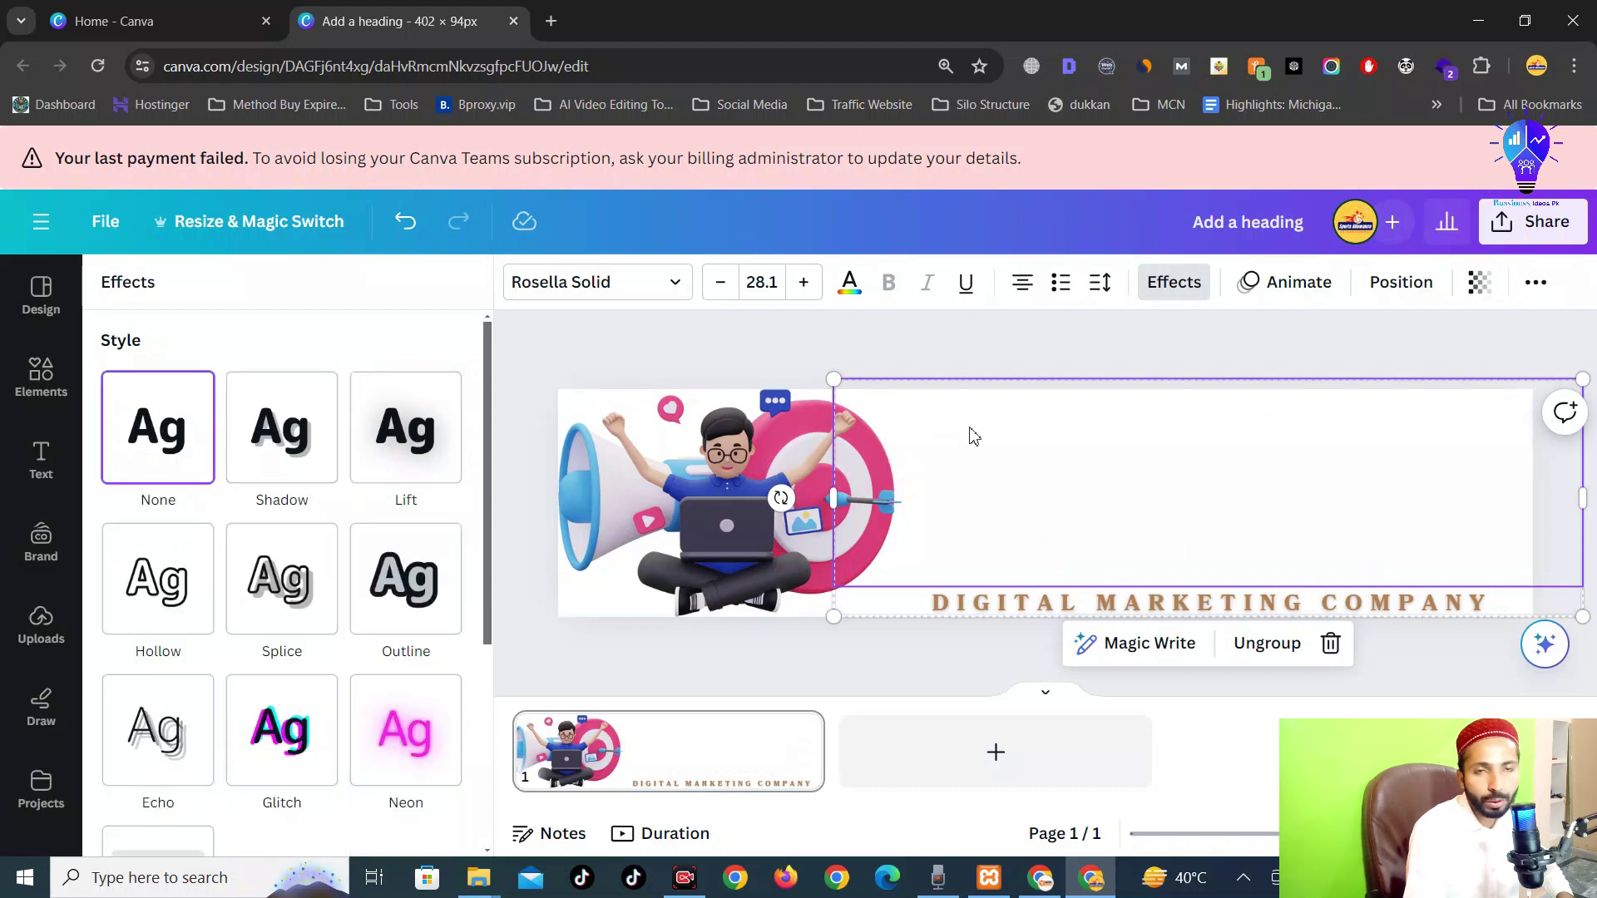
left_click(648, 350)
left_click(707, 346)
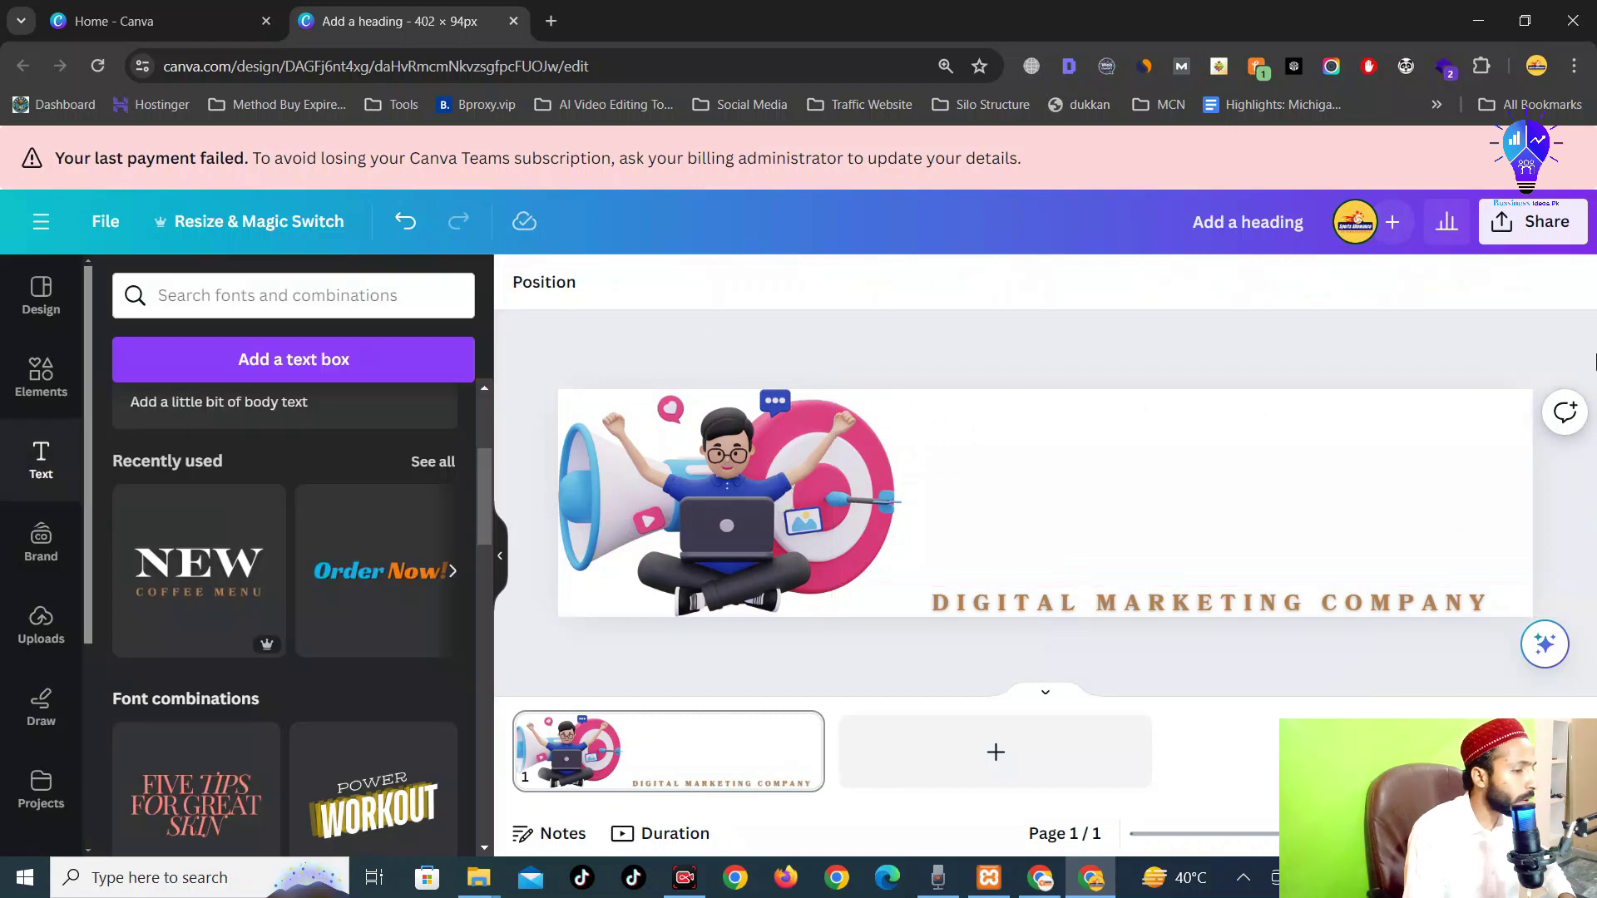
left_click(1273, 223)
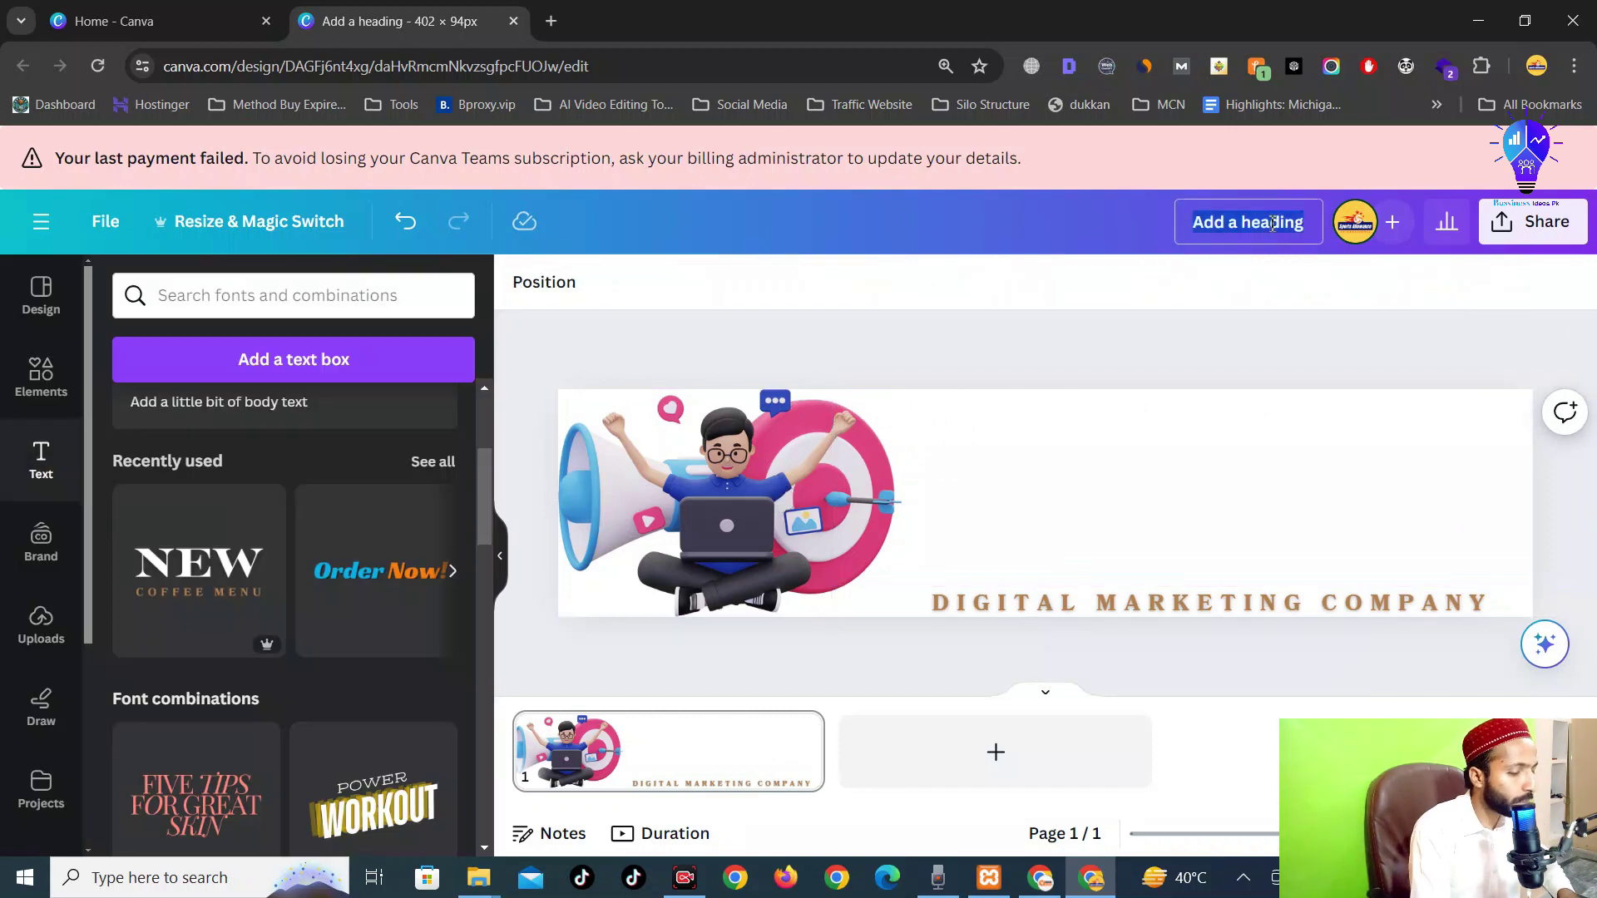
Step: Name the design 'creative wizz logo' and download it as a PNG with transparent background
type("creative wizz logo")
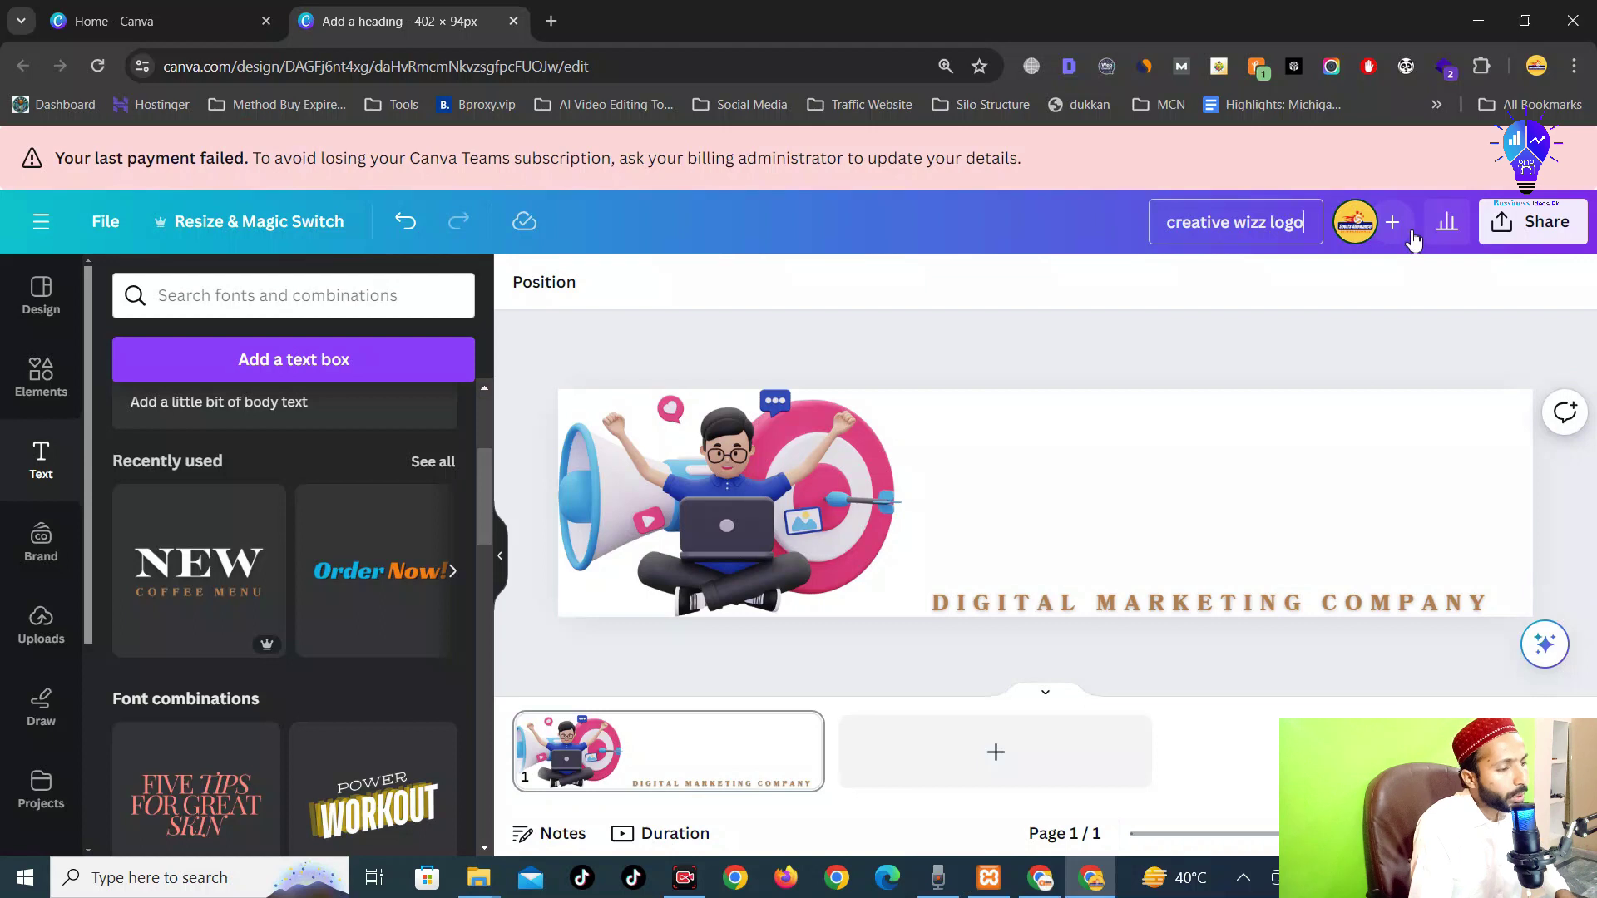
left_click(1503, 221)
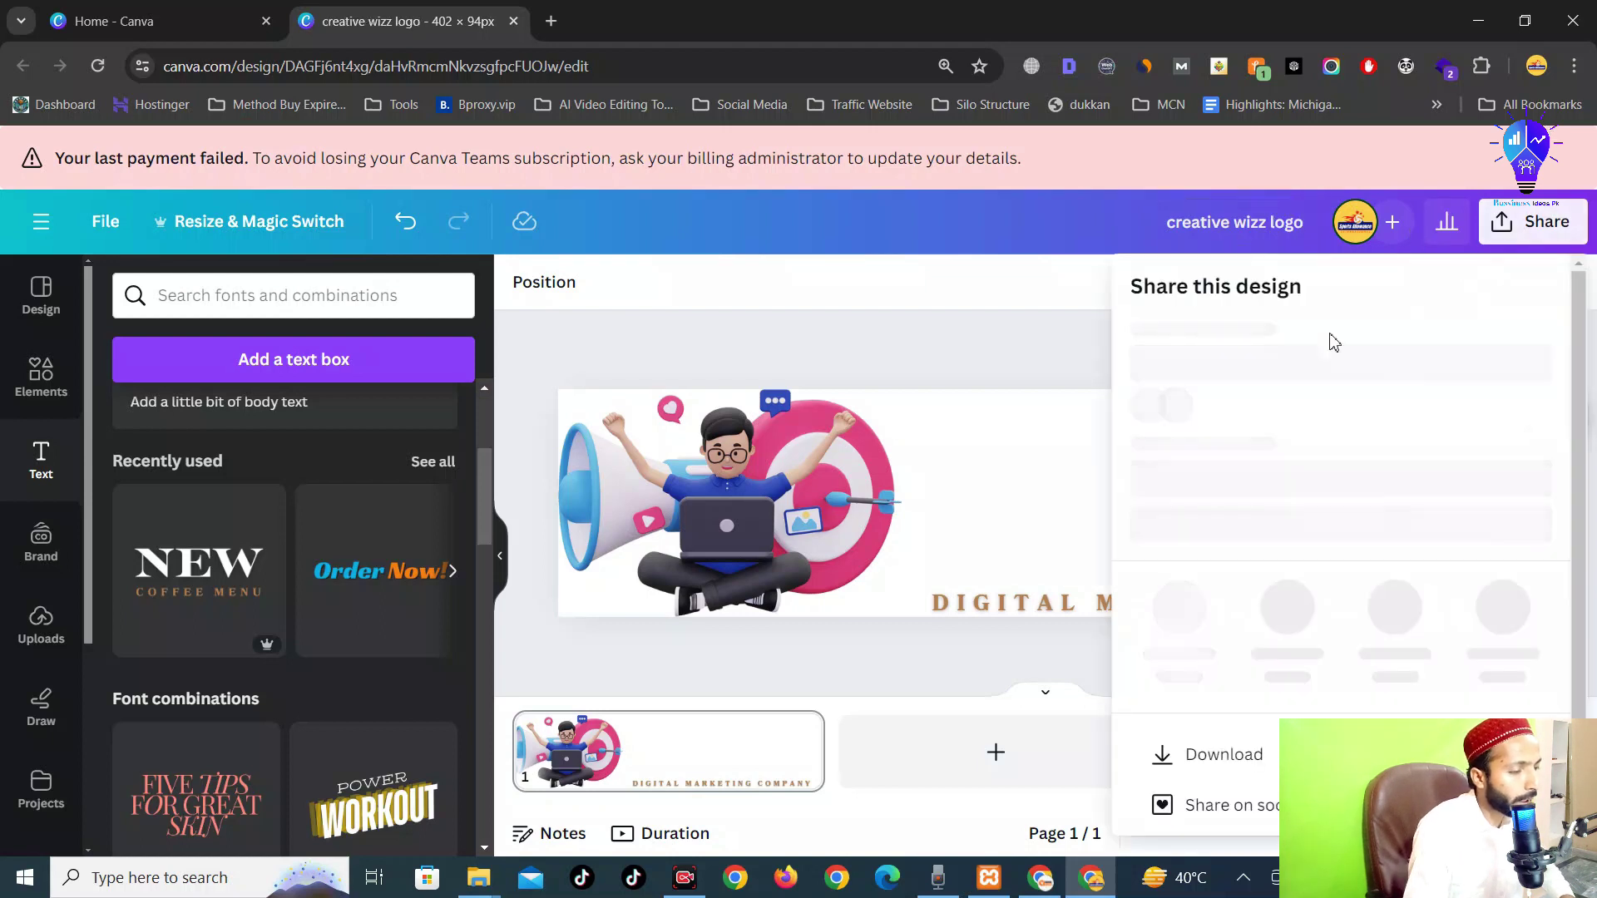
scroll(1237, 671, "down", 2)
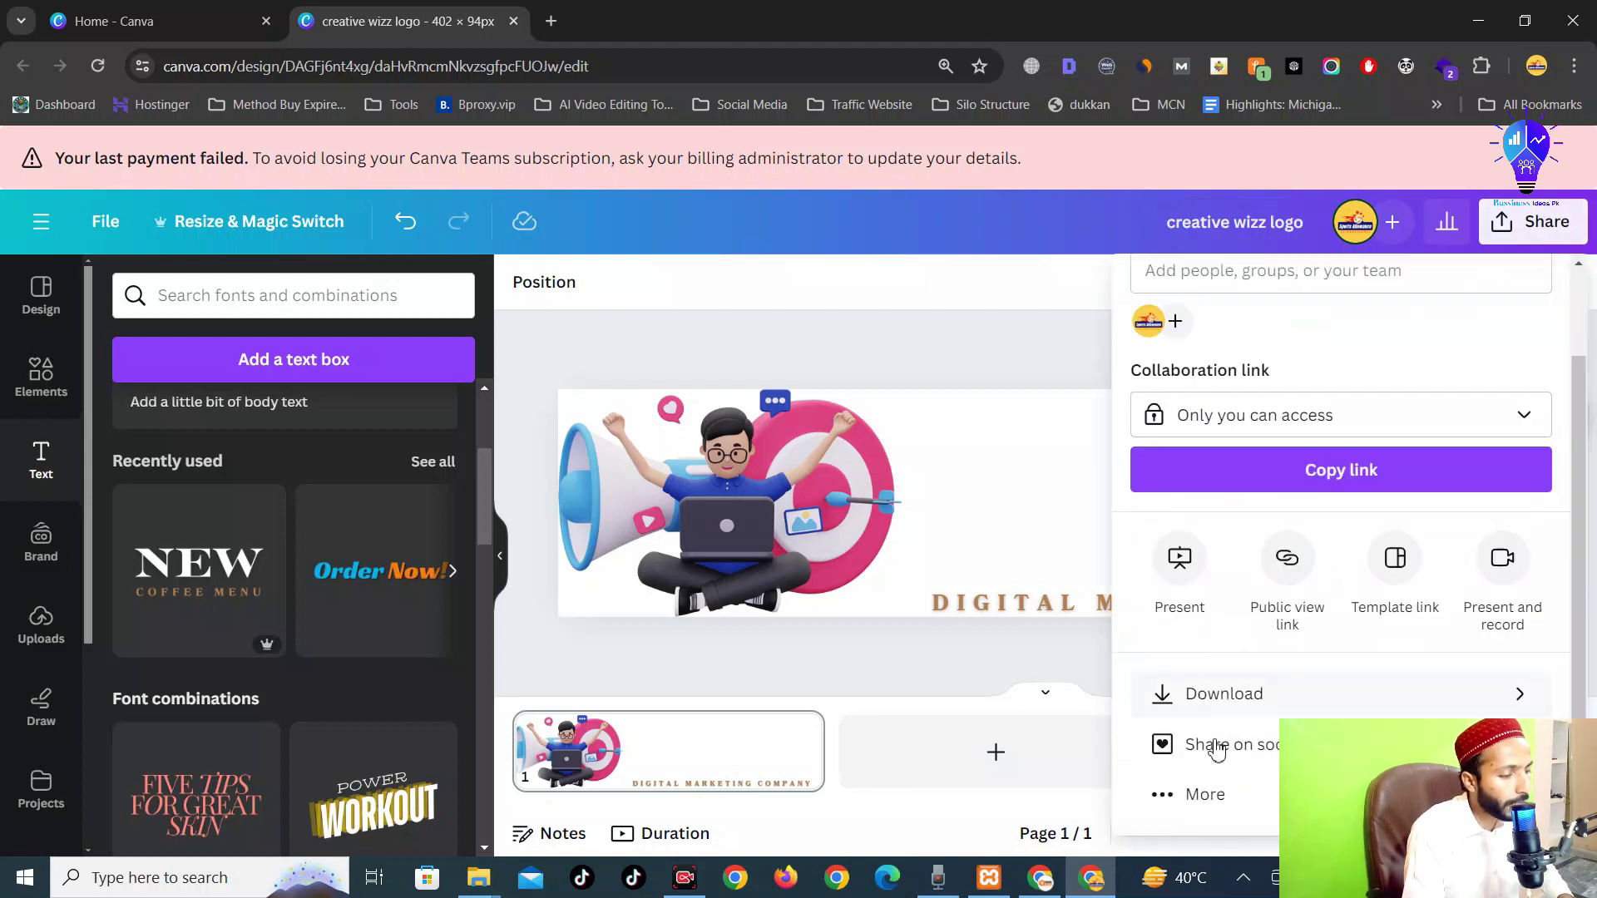
left_click(1206, 694)
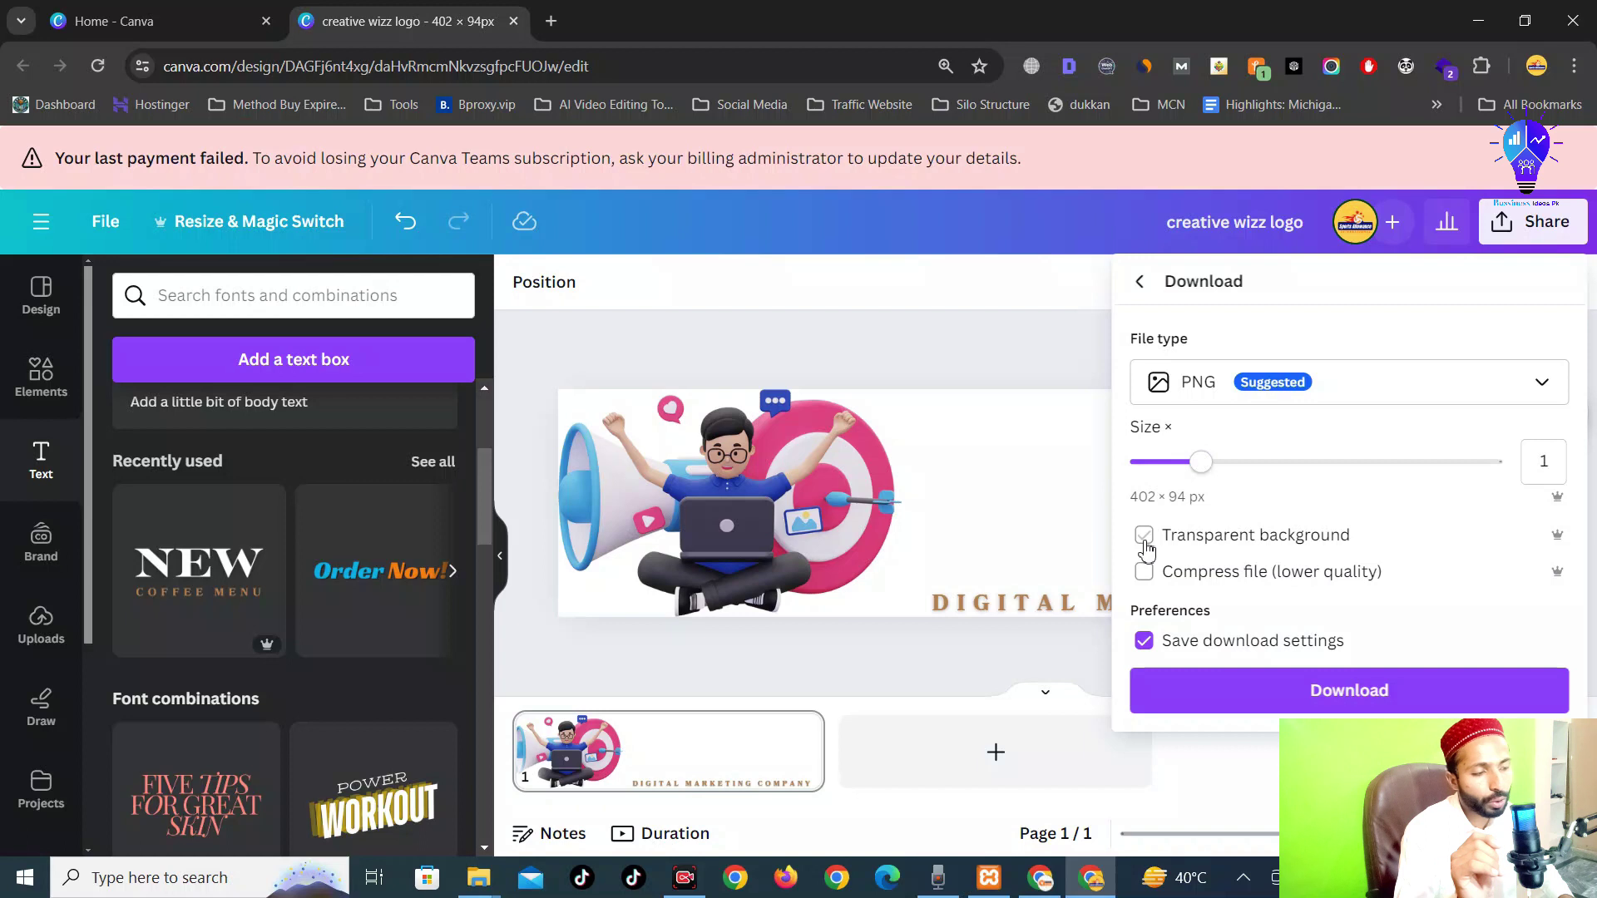
left_click(1144, 537)
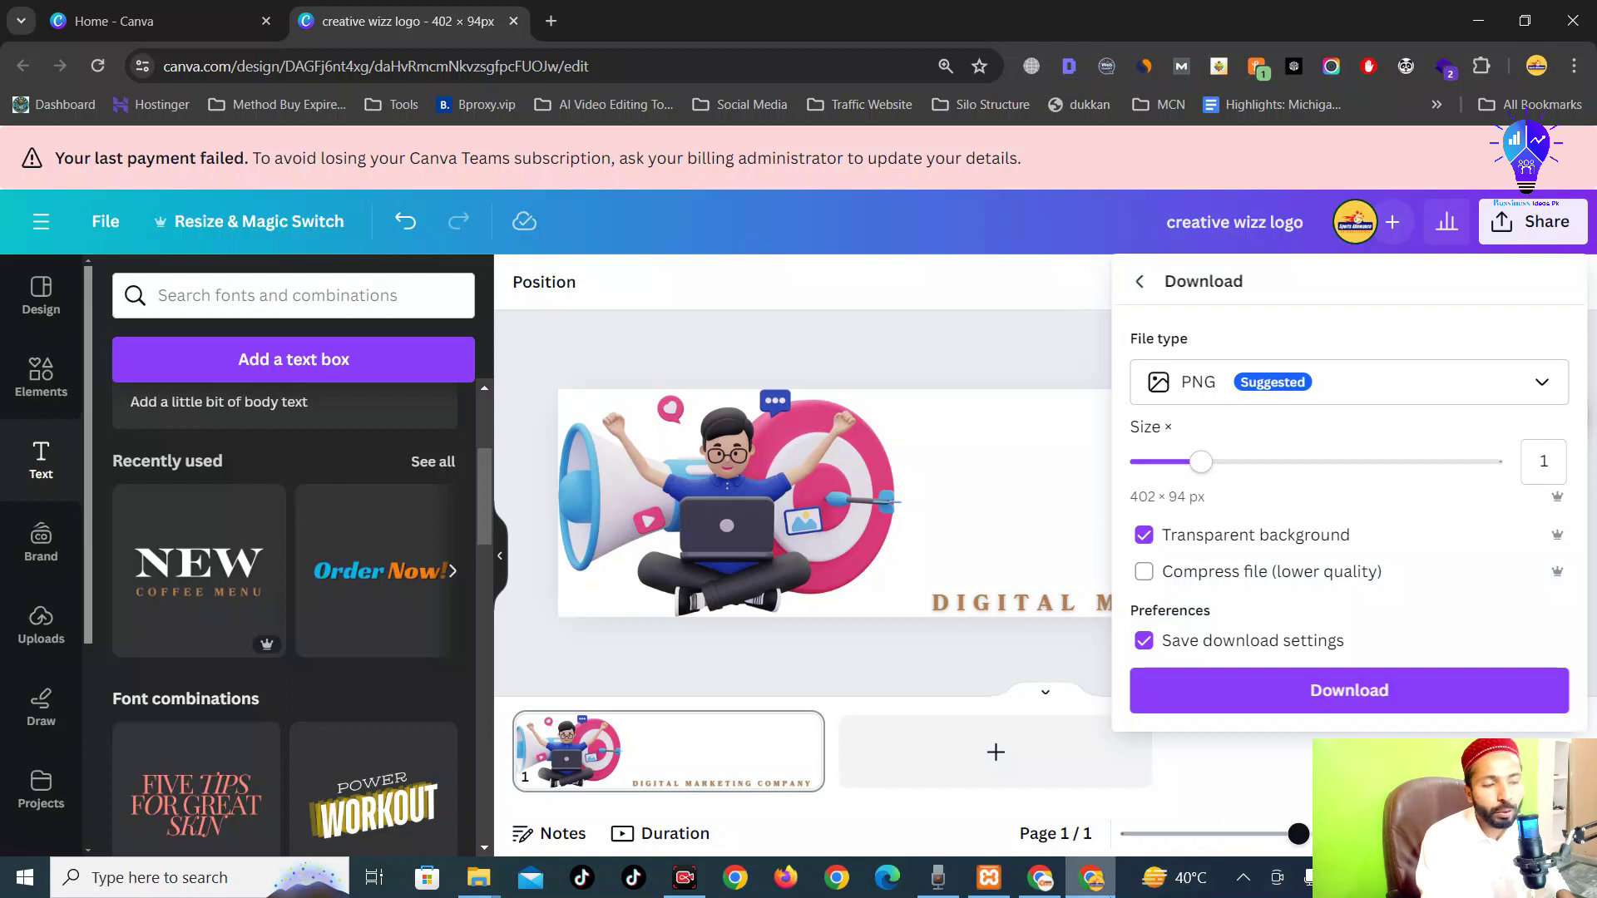
left_click(1371, 695)
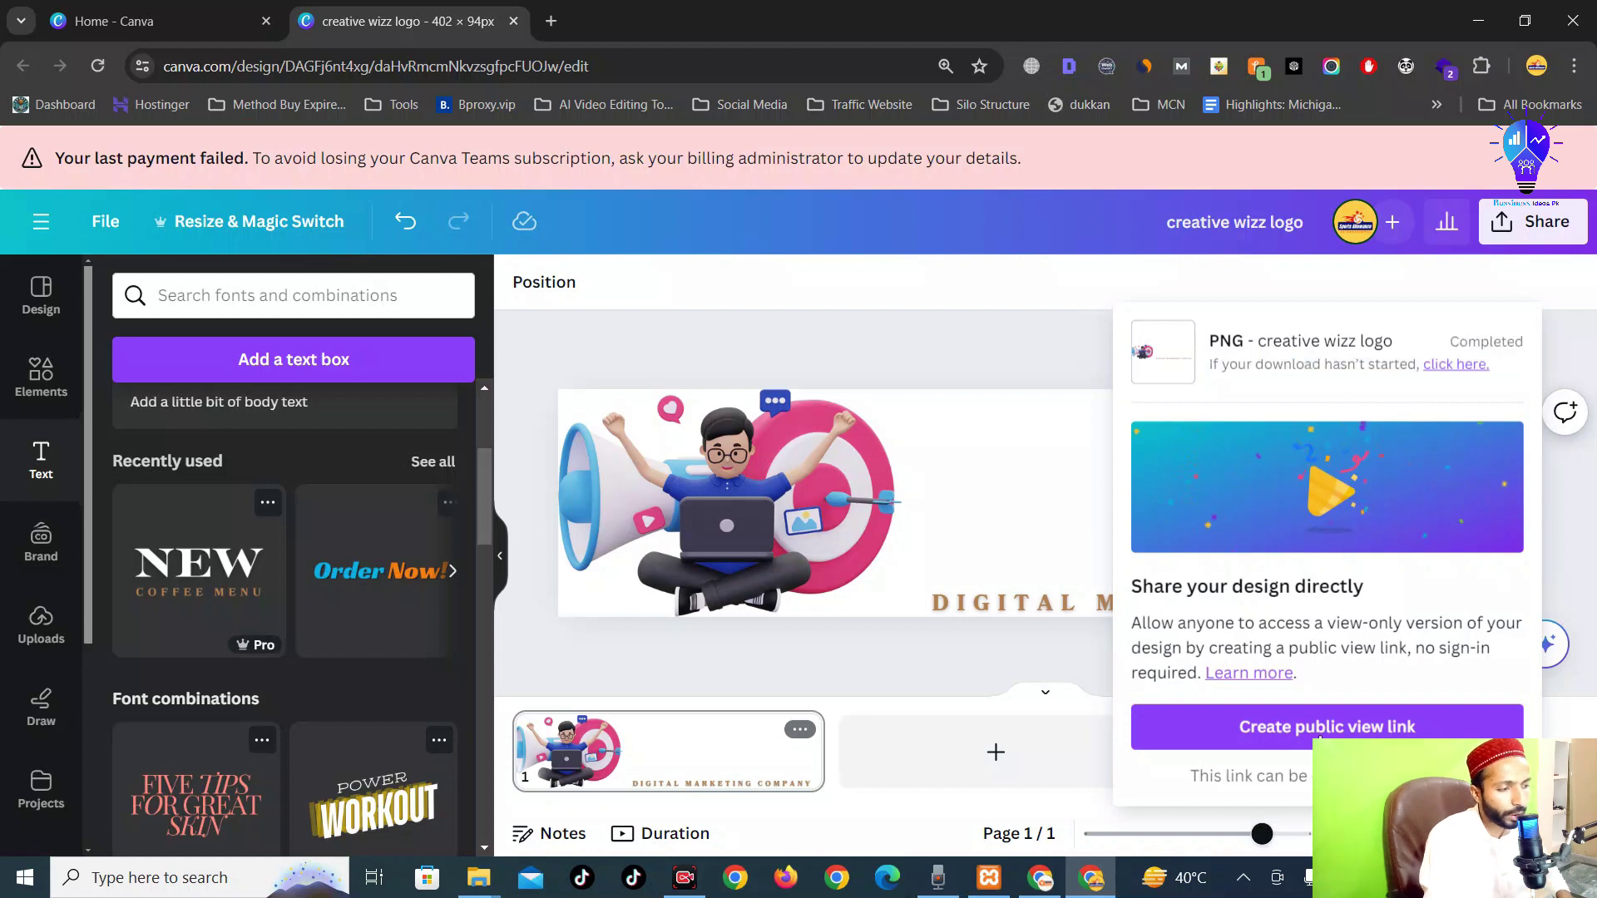
key("alt+Tab")
key("alt+Tab")
key("alt+Tab")
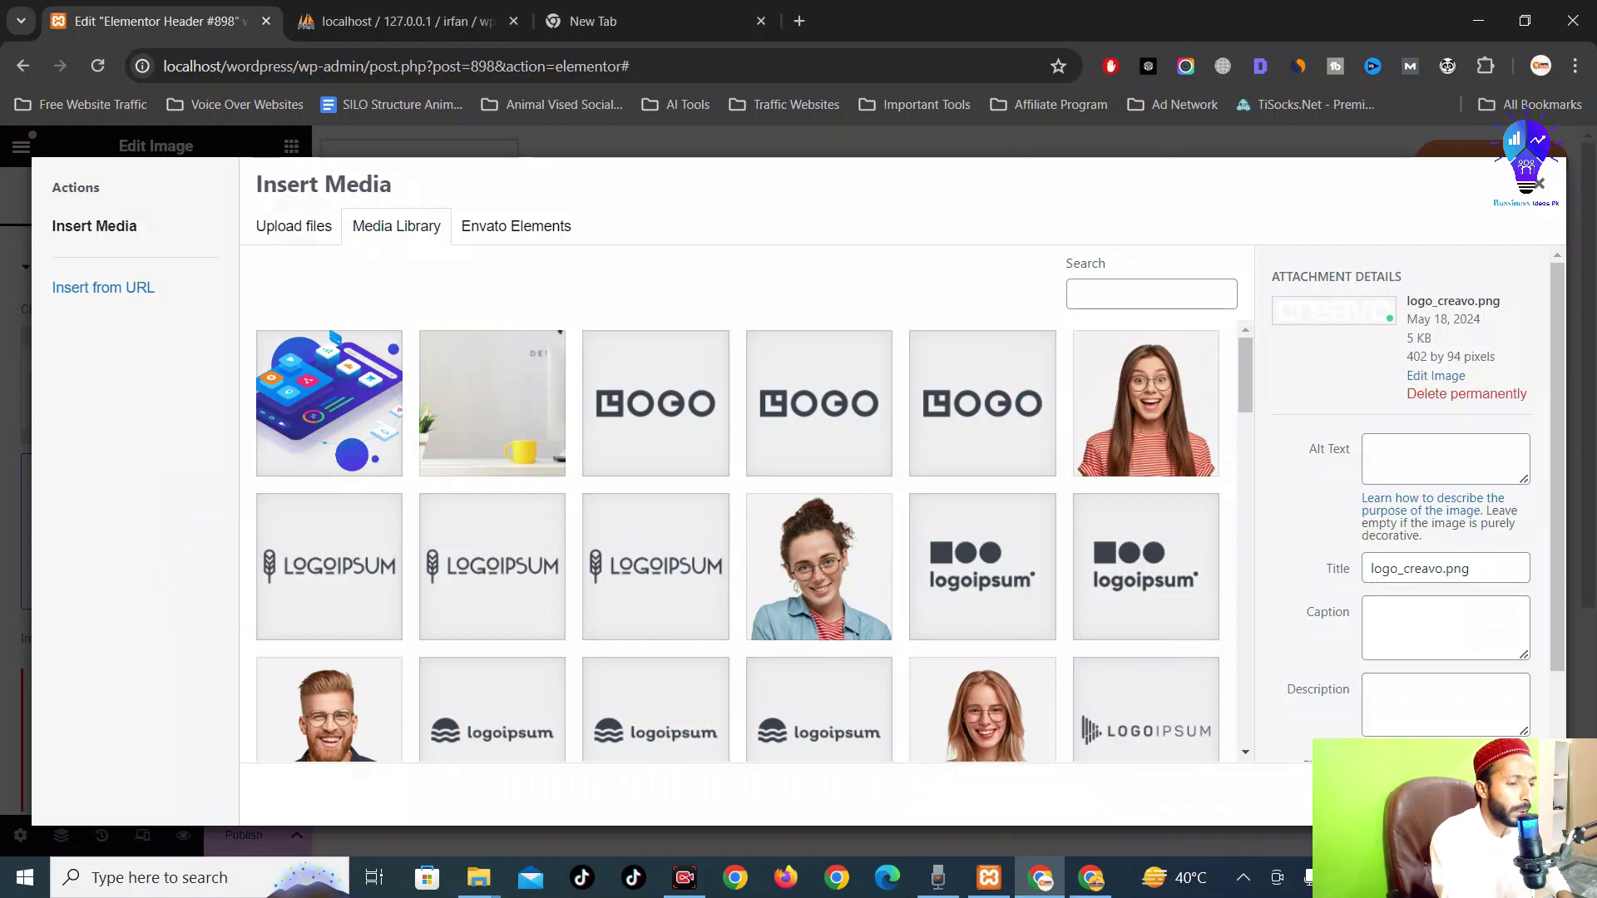
Step: Upload 'creative wizz logo (1)' from Downloads as the header's new logo image
left_click(293, 225)
left_click(903, 503)
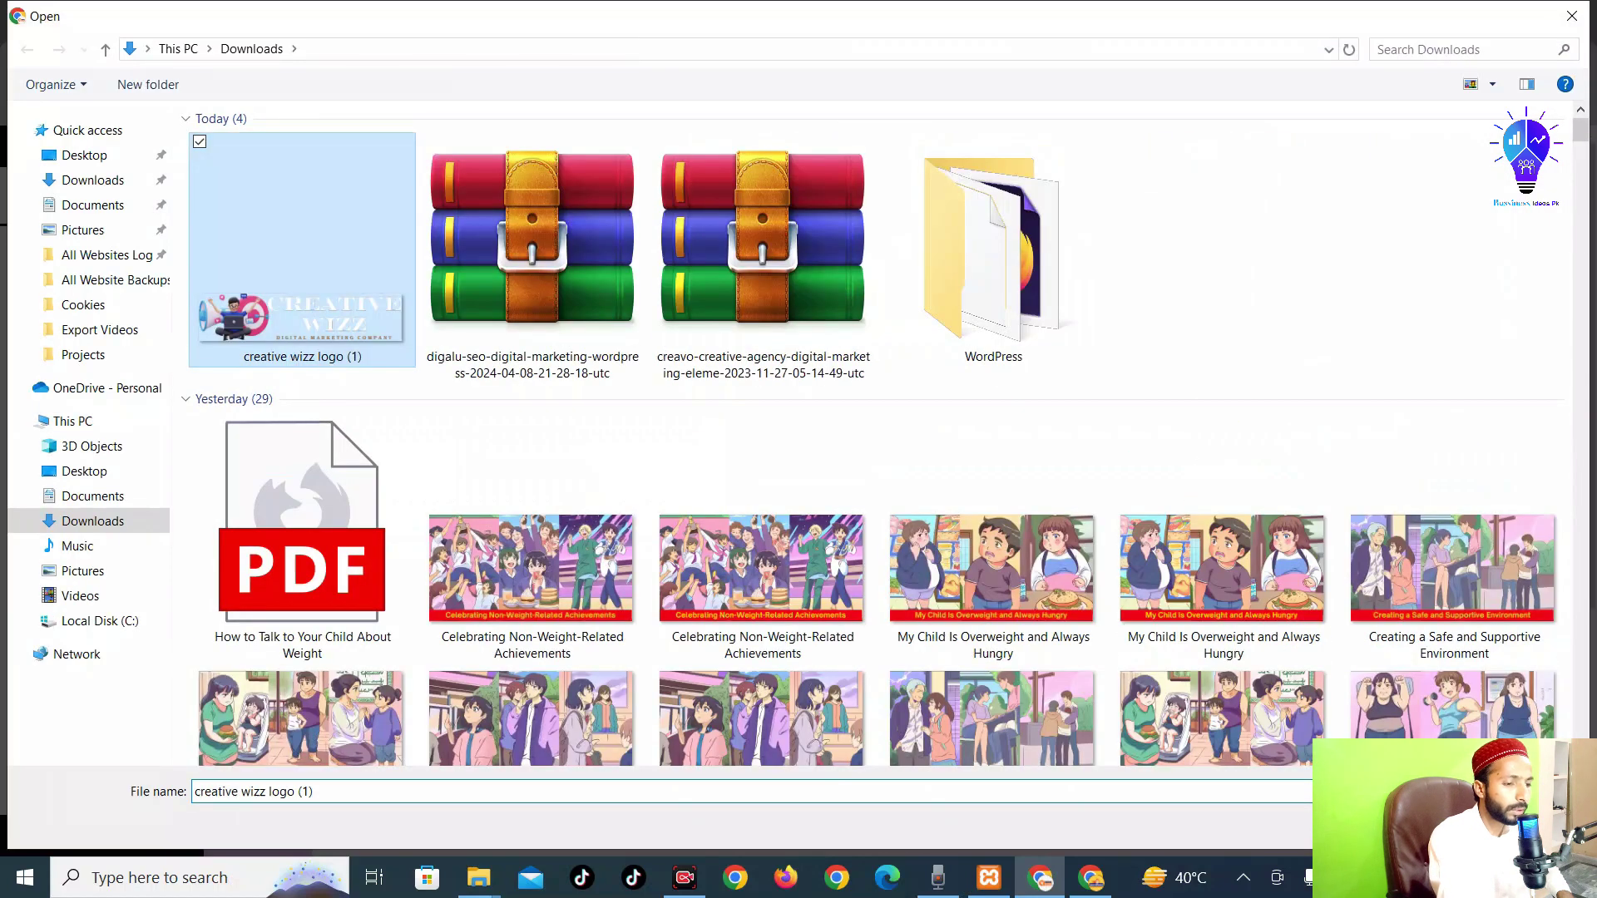
key("Return")
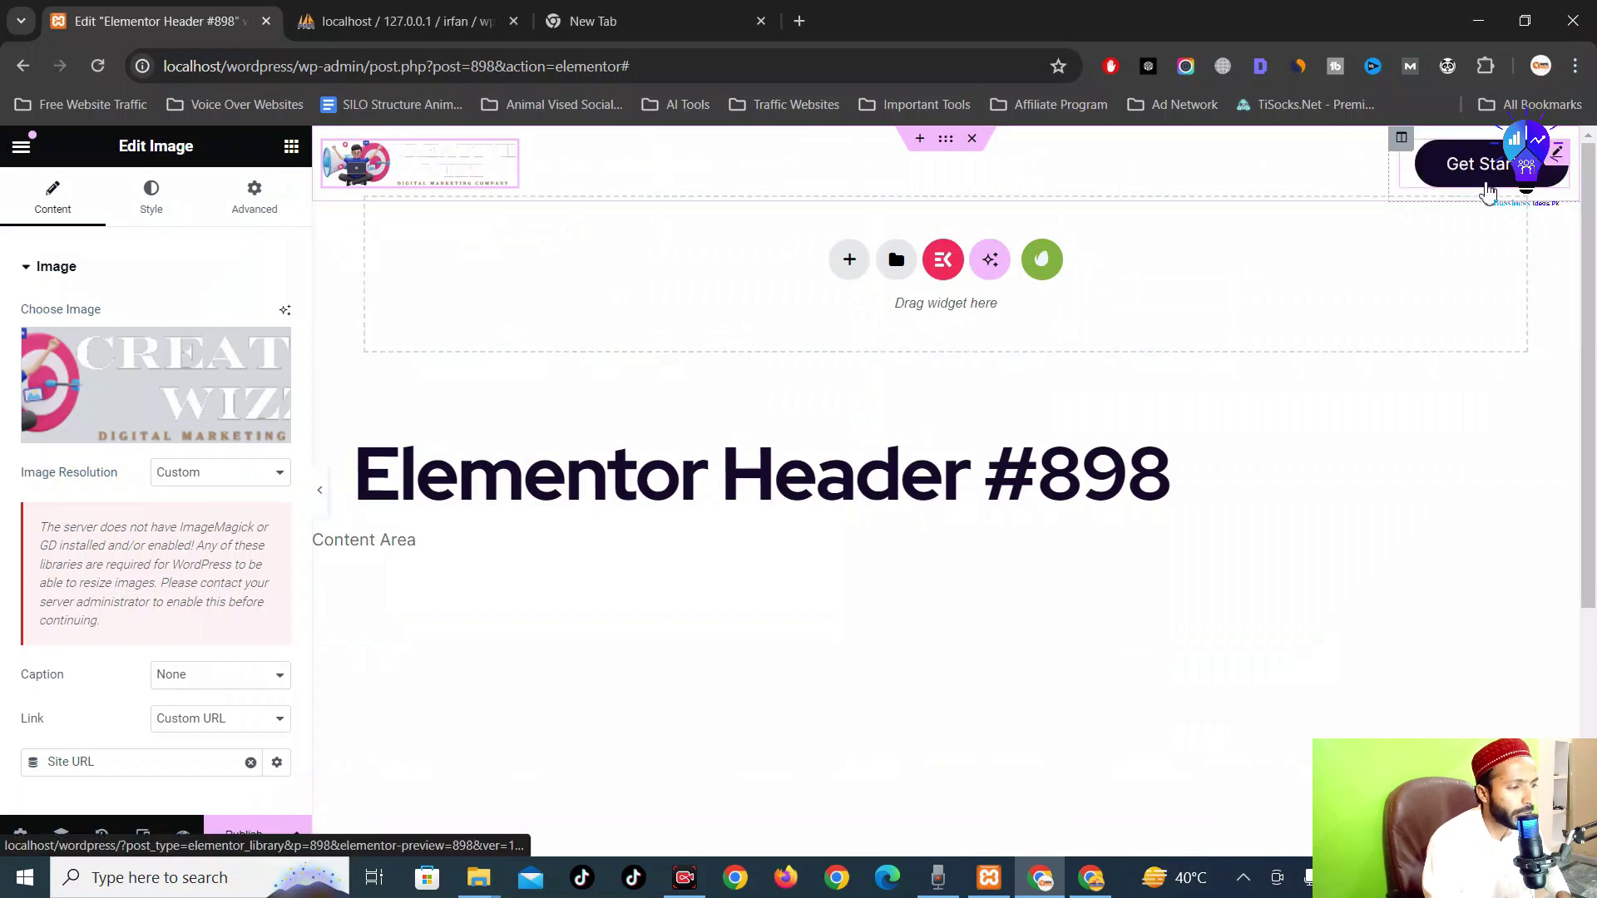
Step: Review the Get Started button's link, then publish Header #898 to reach Publish Settings
left_click(1486, 193)
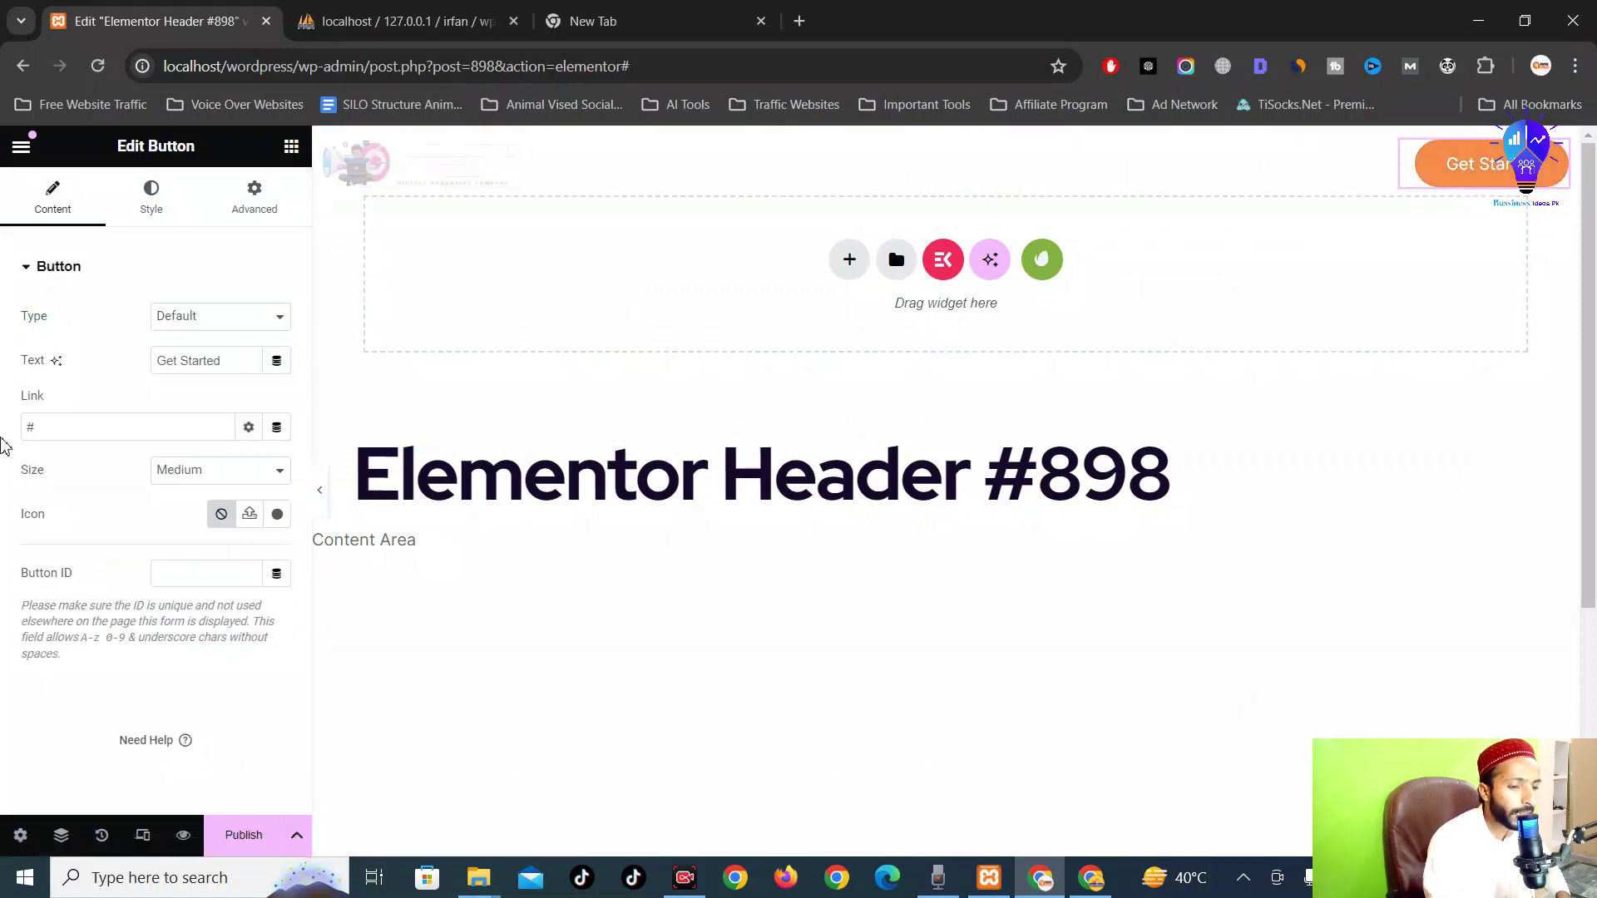
left_click(94, 419)
key("ctrl+a")
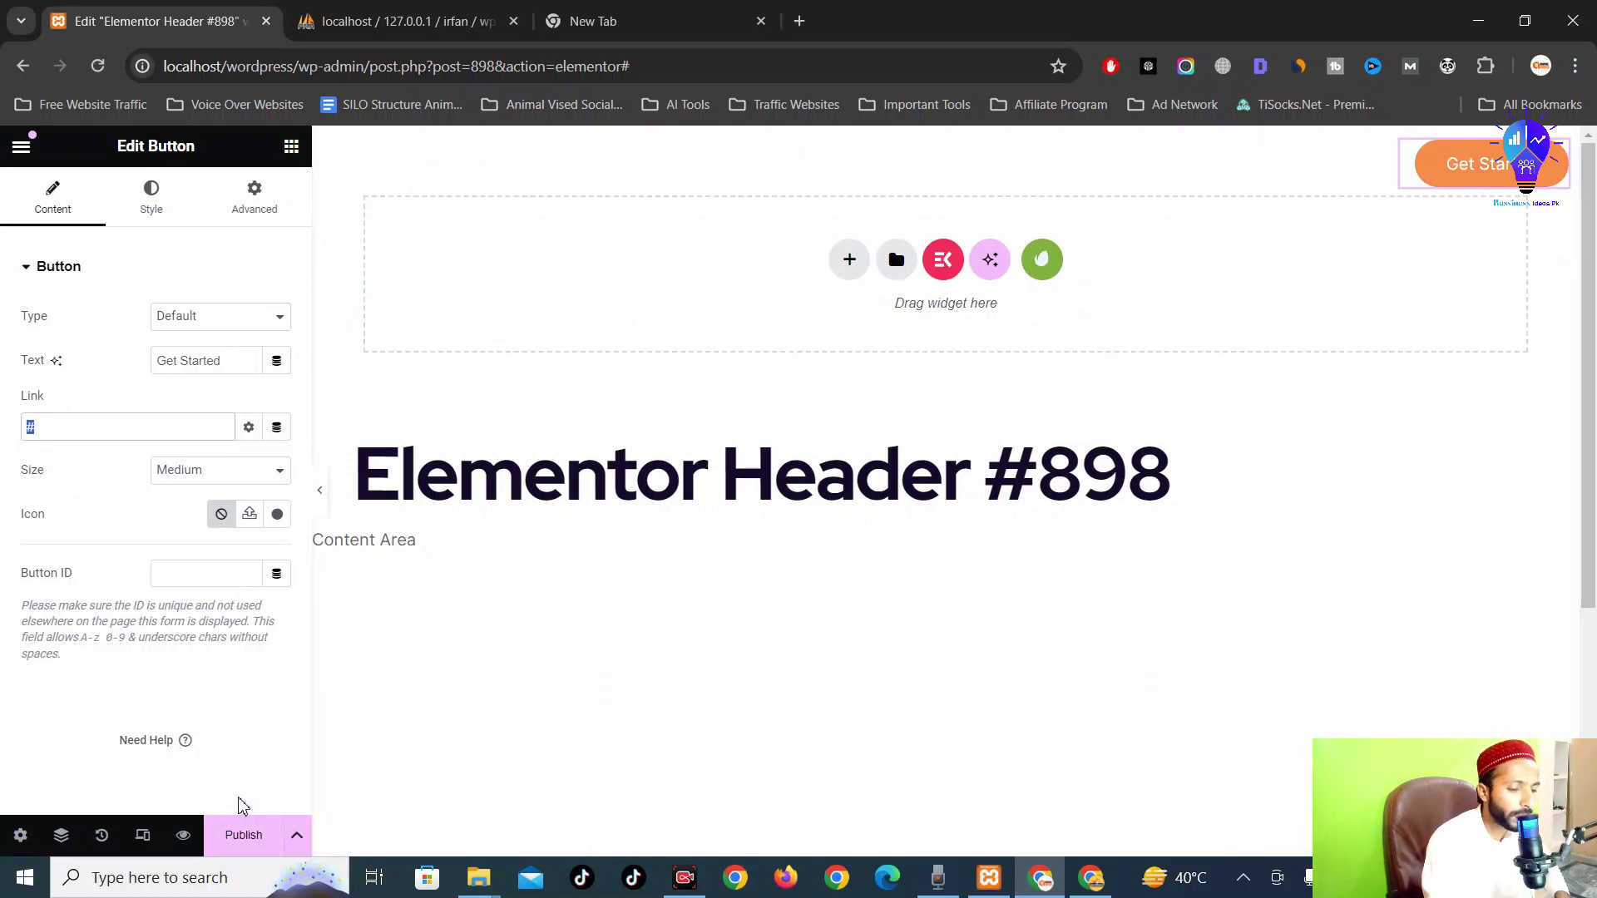
left_click(246, 835)
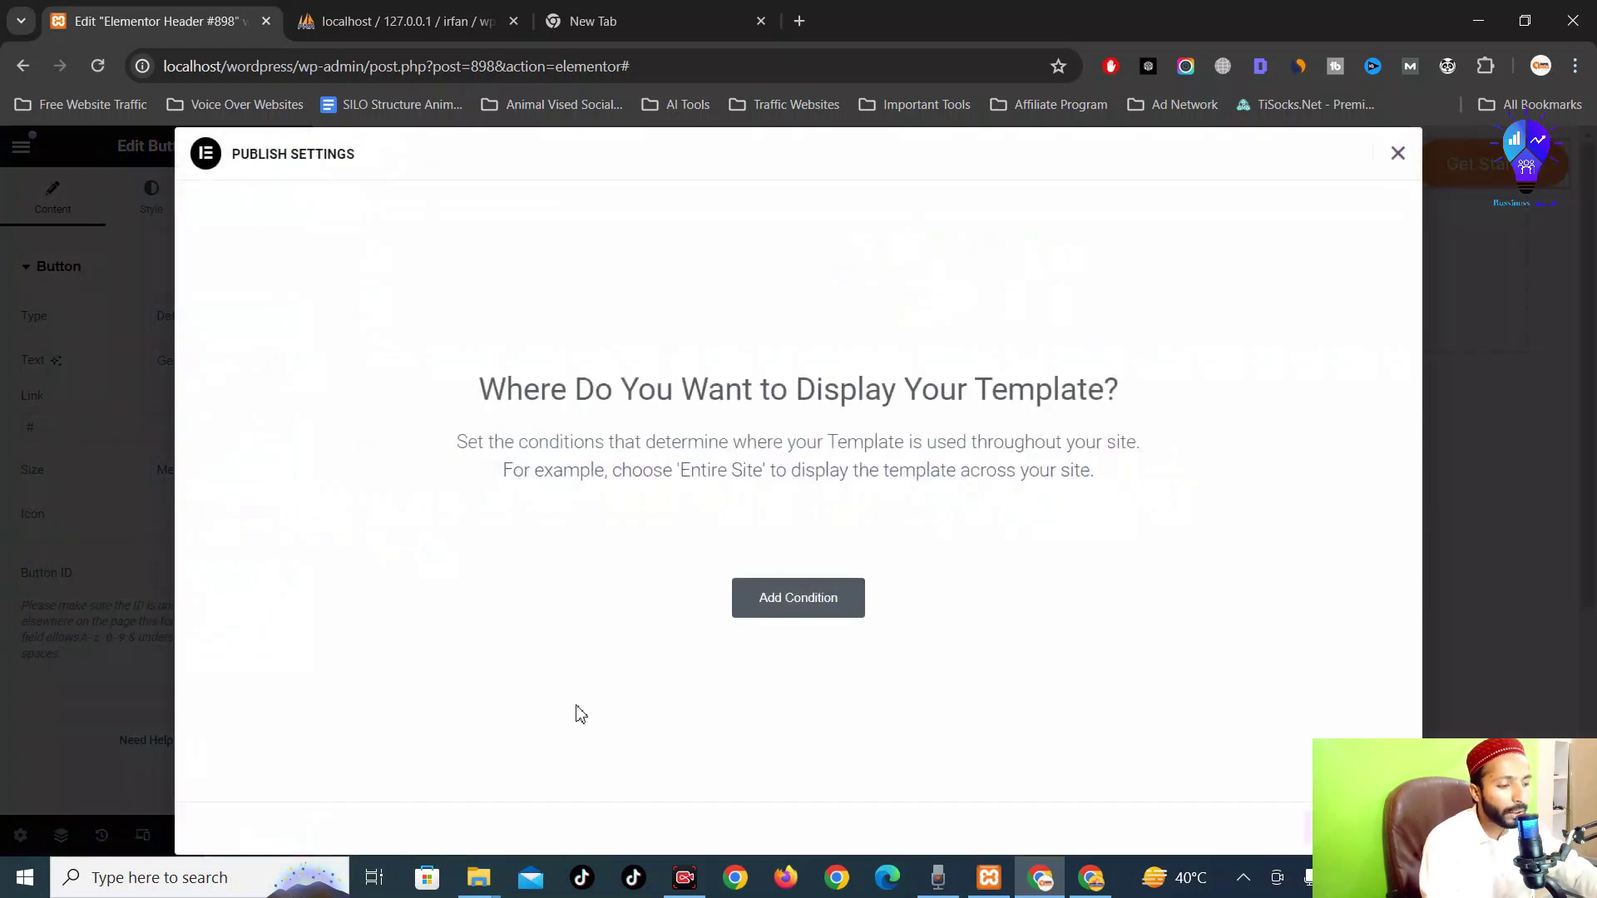
Step: Add an Include > Entire Site condition, save and publish, then view the live site
left_click(799, 597)
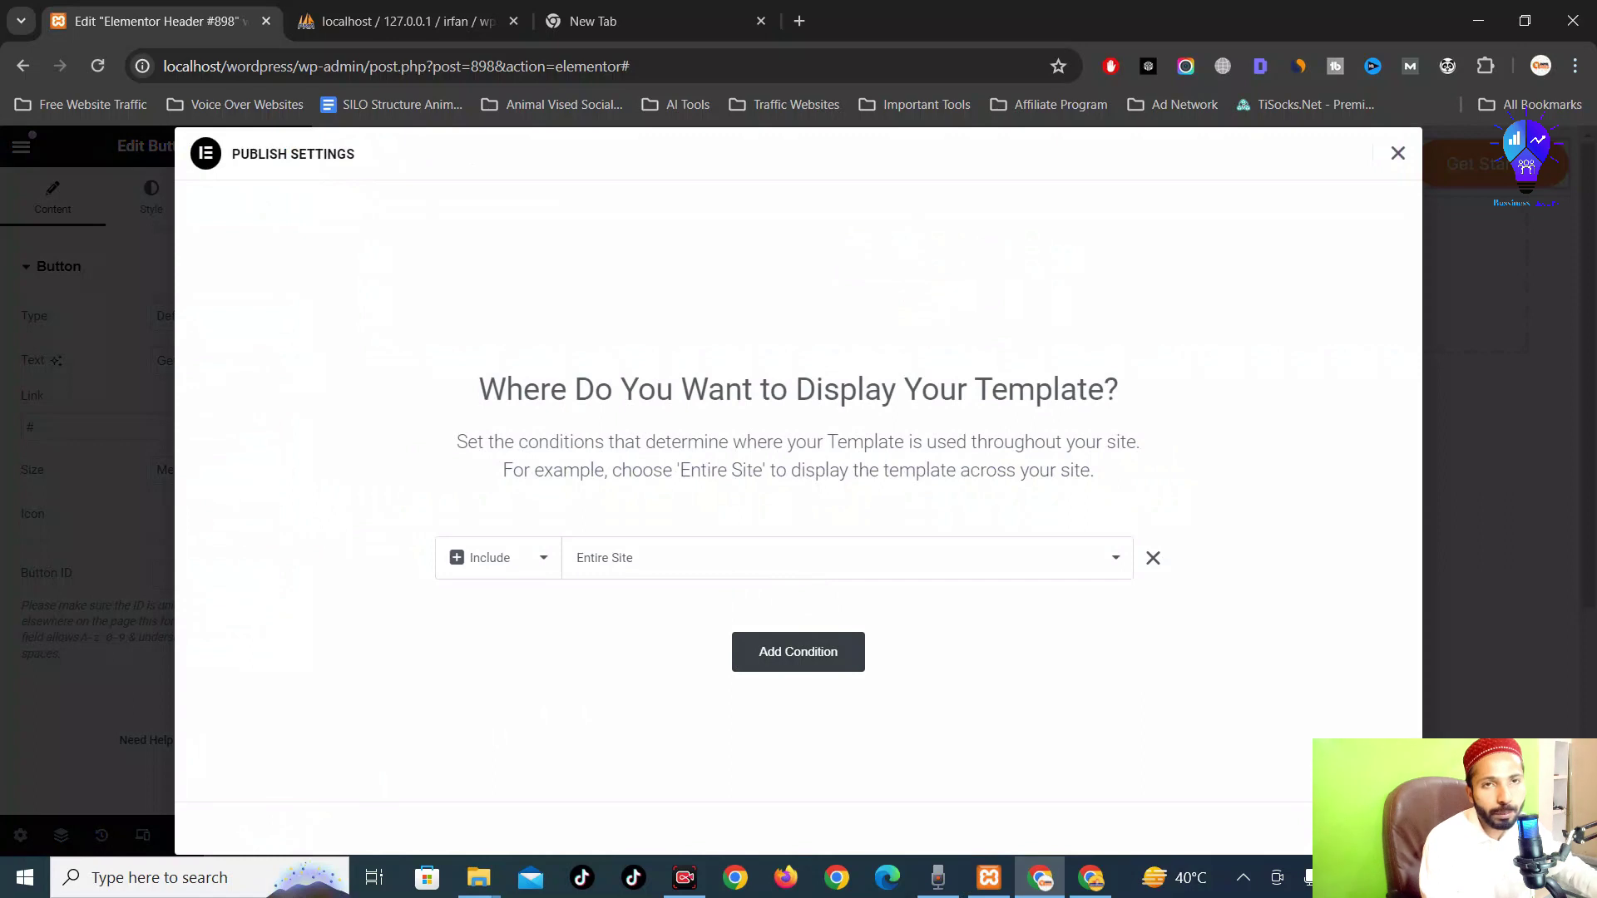
left_click(903, 563)
left_click(905, 560)
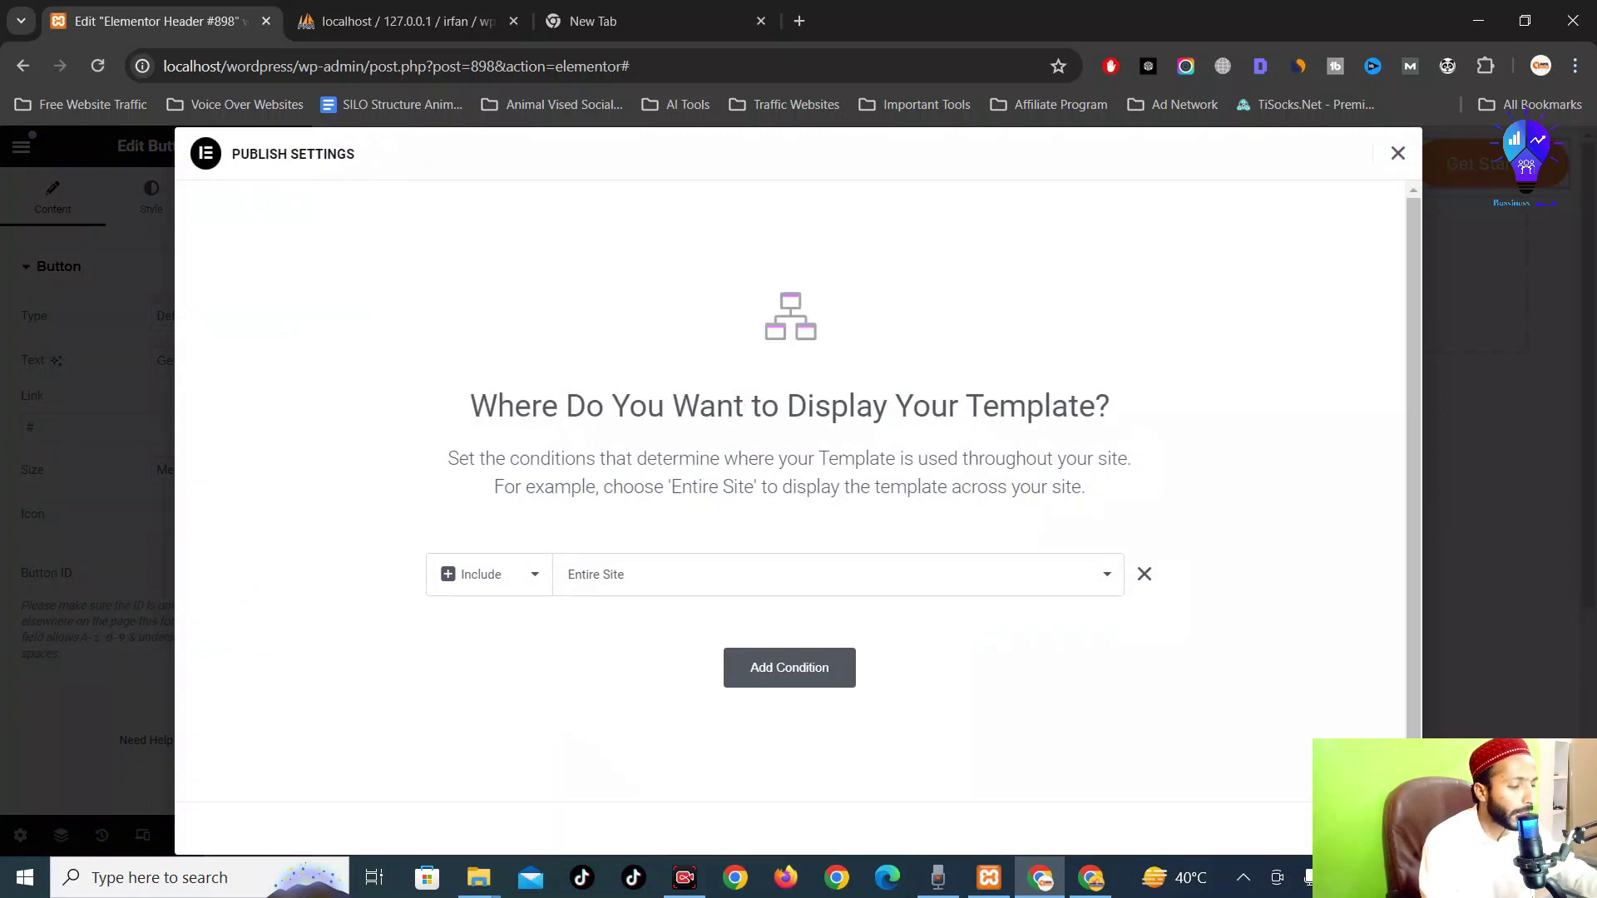
left_click(1356, 829)
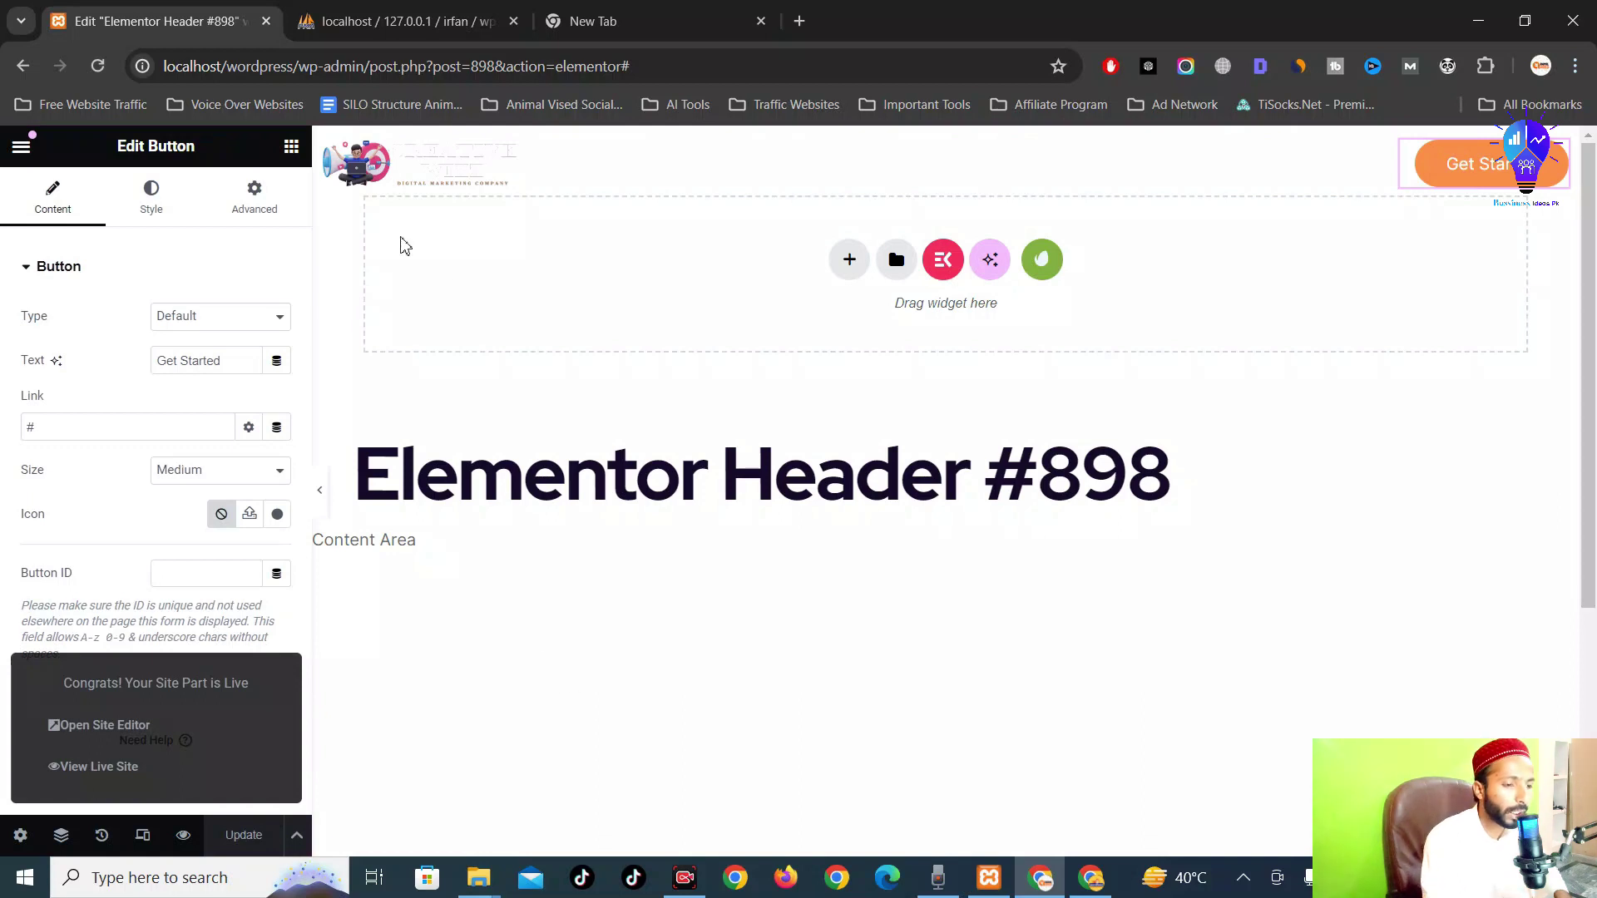
left_click(70, 766)
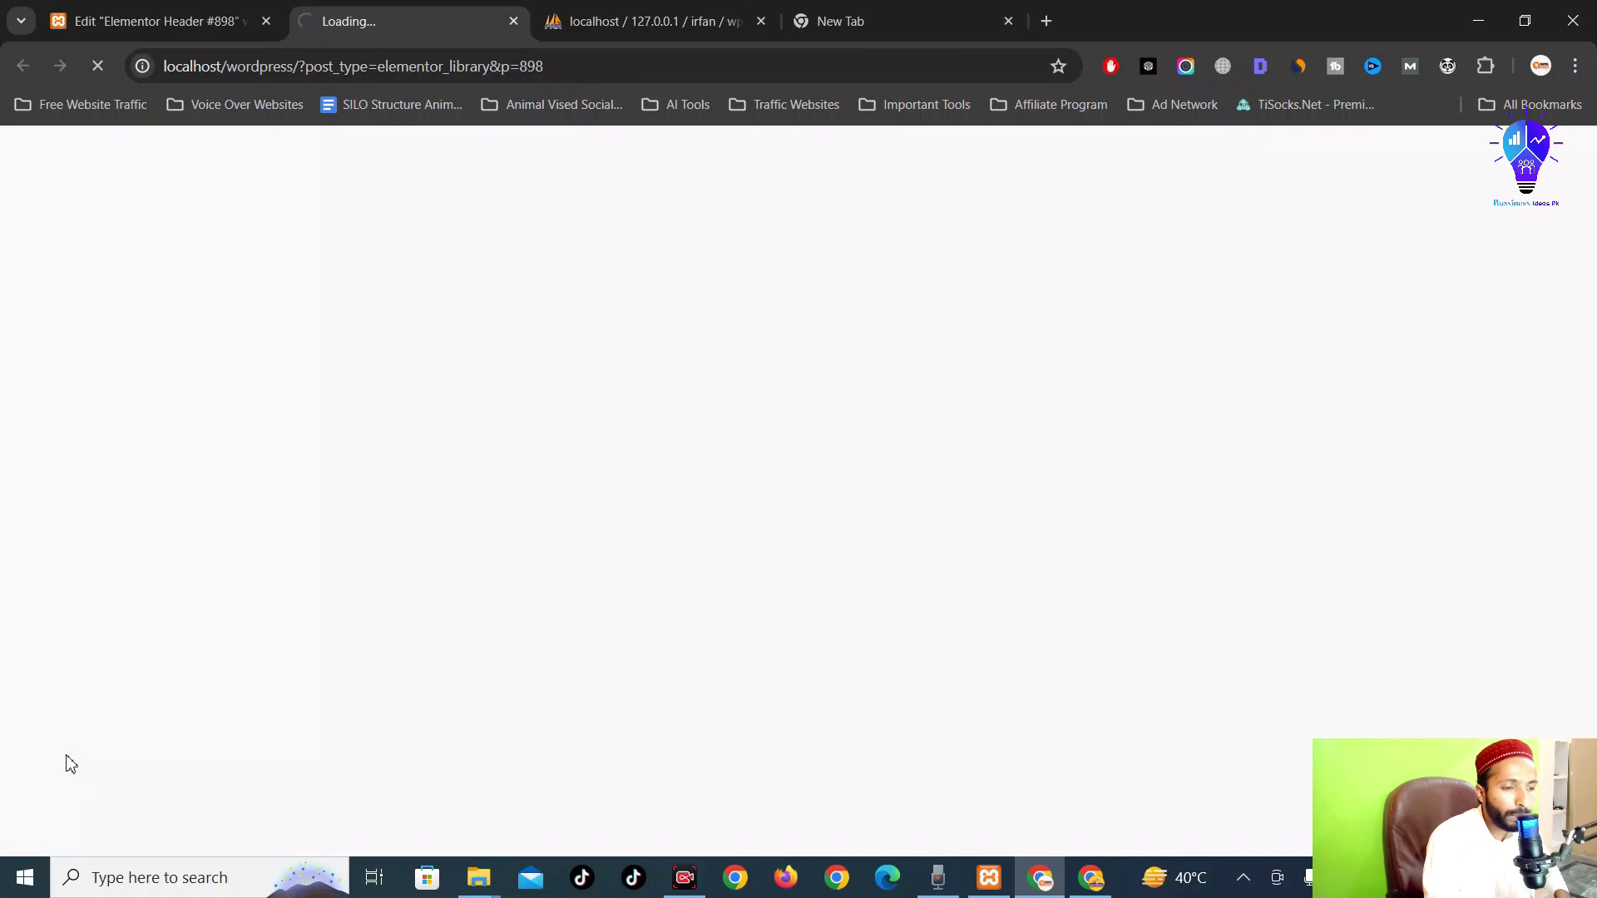
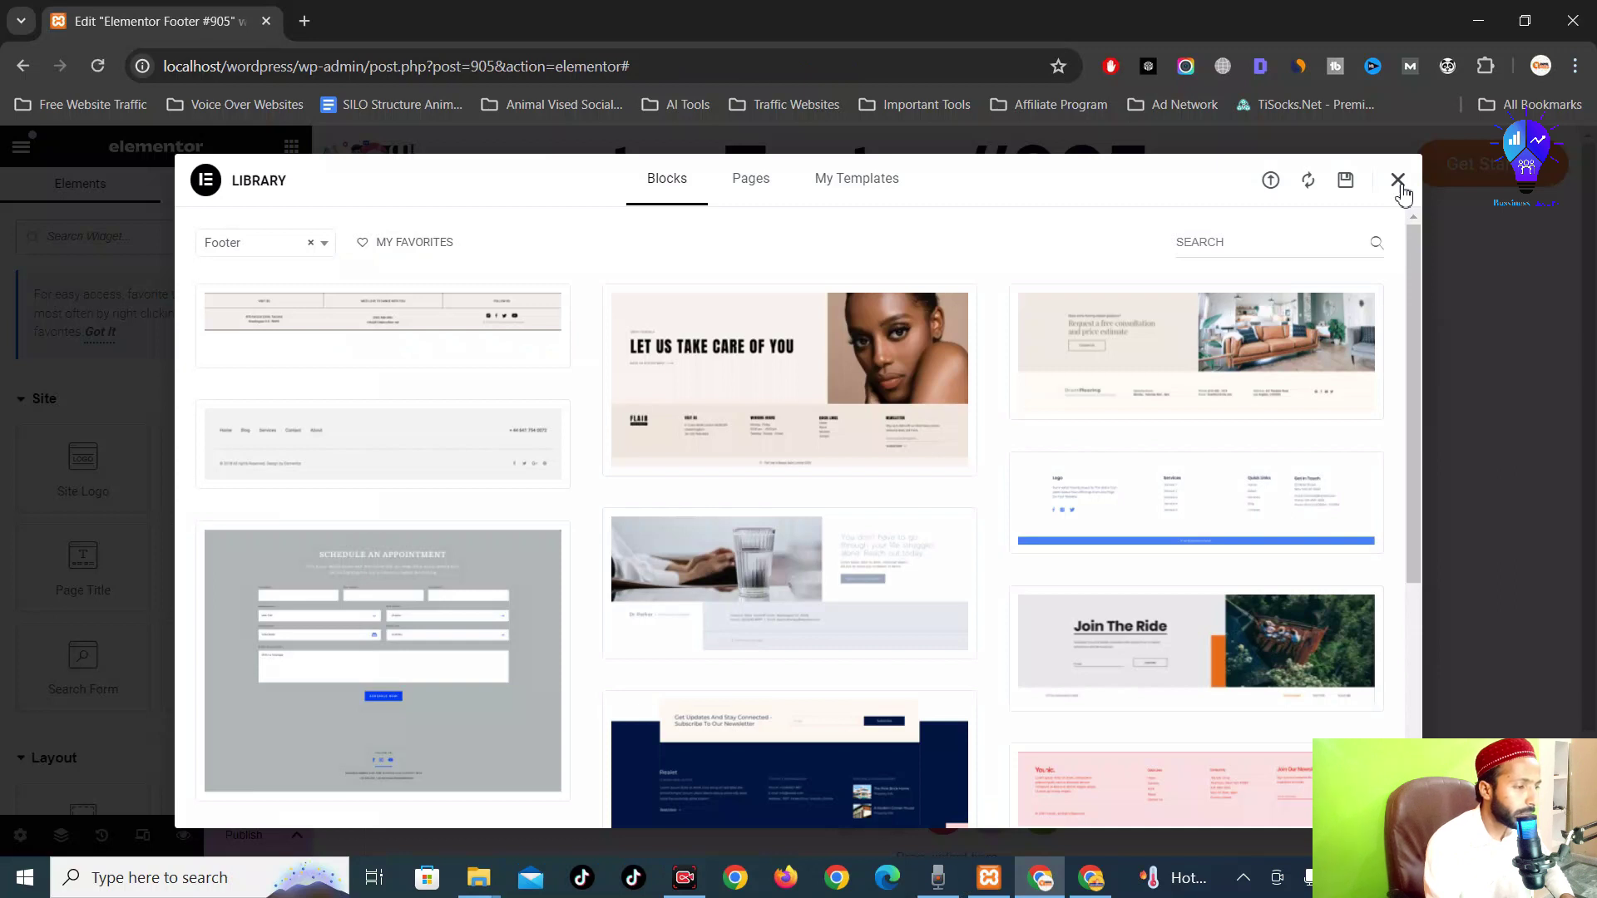
Step: Insert the Creavo - Footer template from the installed Creavo kit into the footer
left_click(1398, 181)
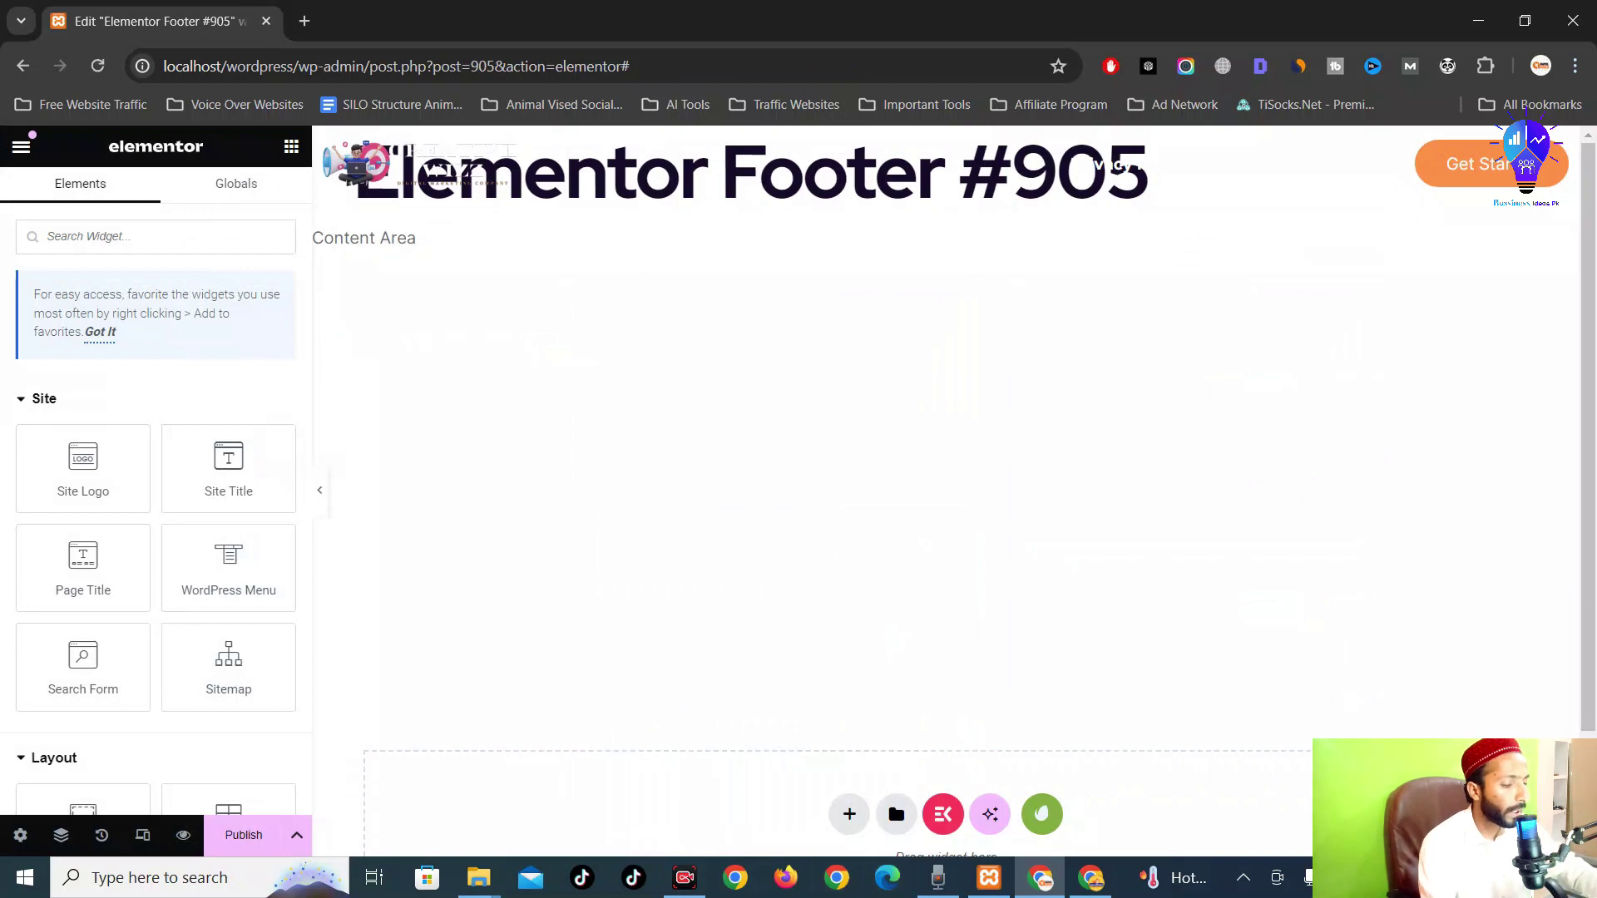
scroll(946, 491, "down", 2)
left_click(1042, 681)
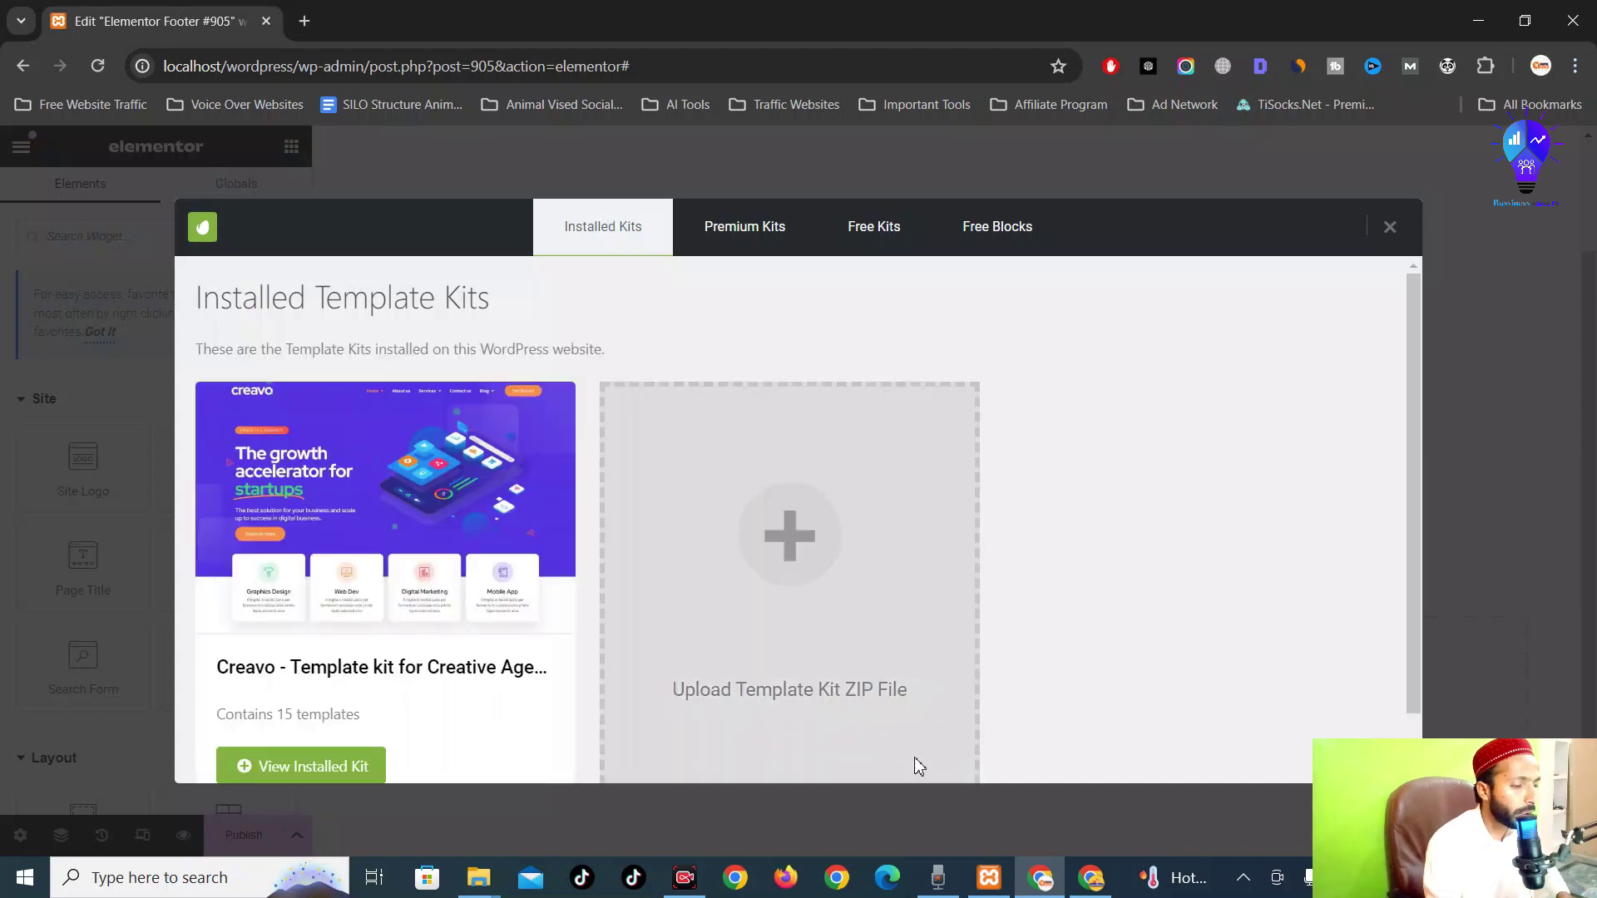
left_click(393, 504)
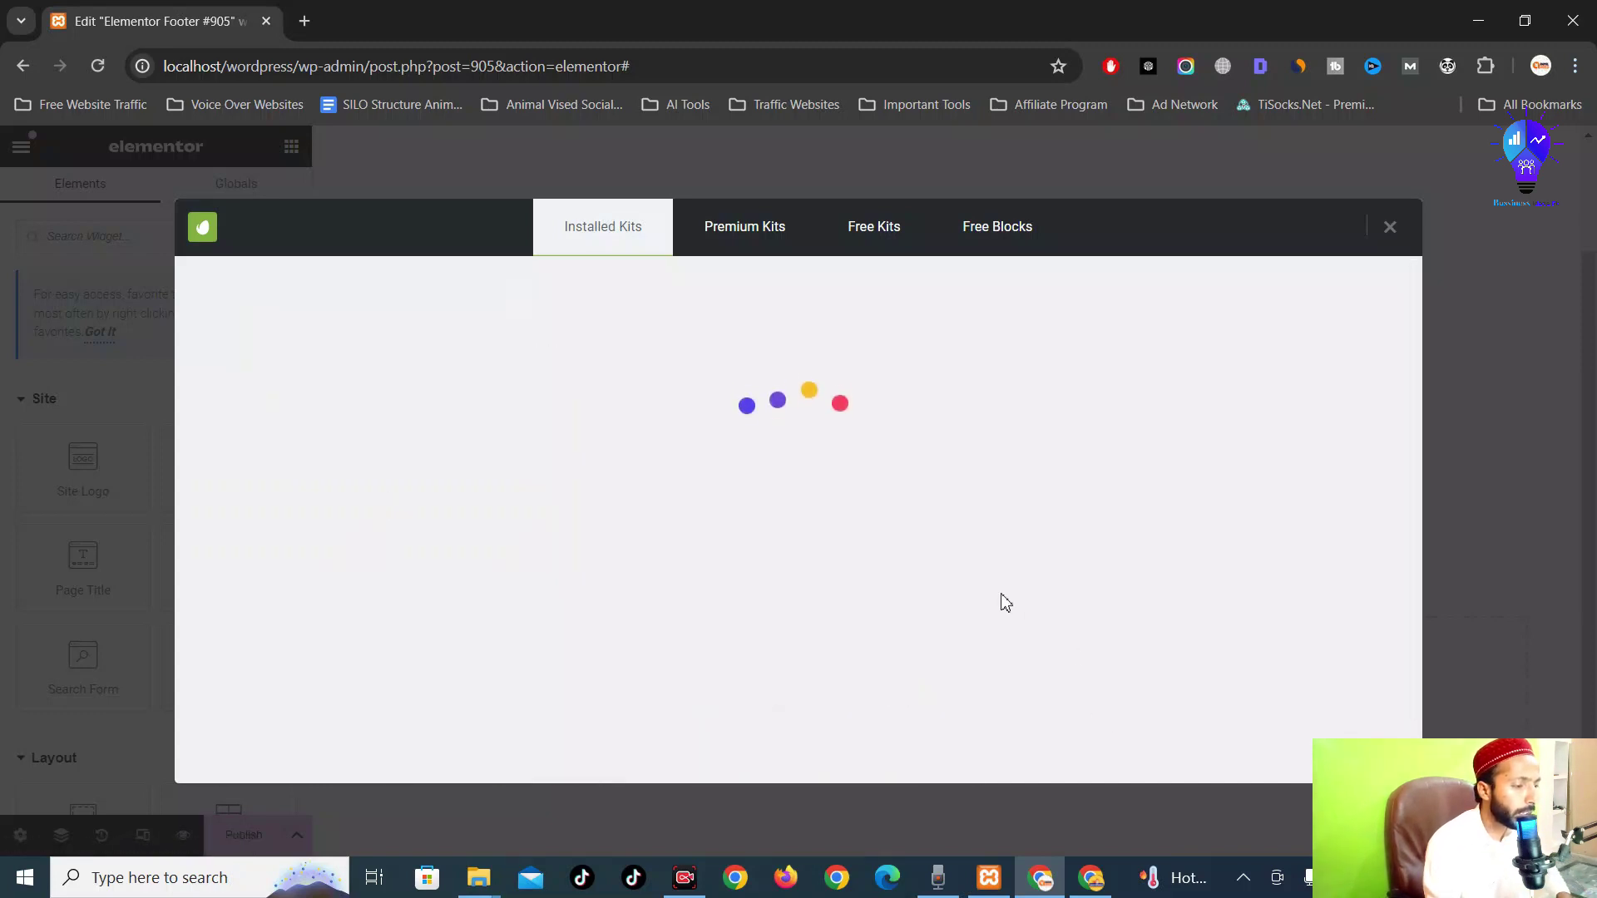
scroll(888, 545, "down", 15)
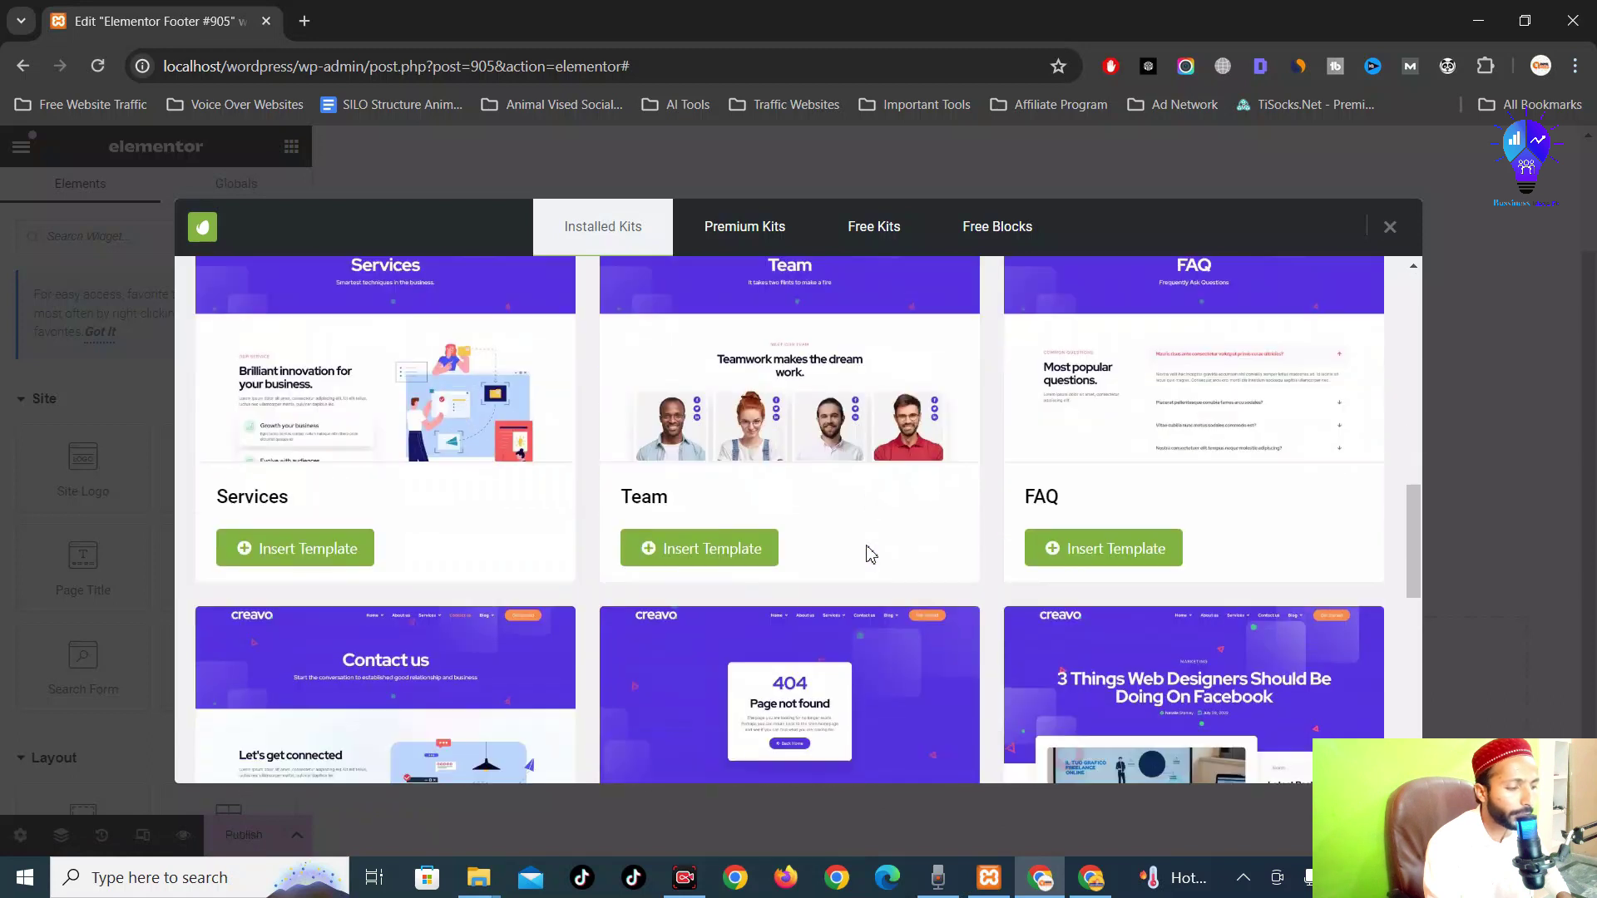
left_click(727, 708)
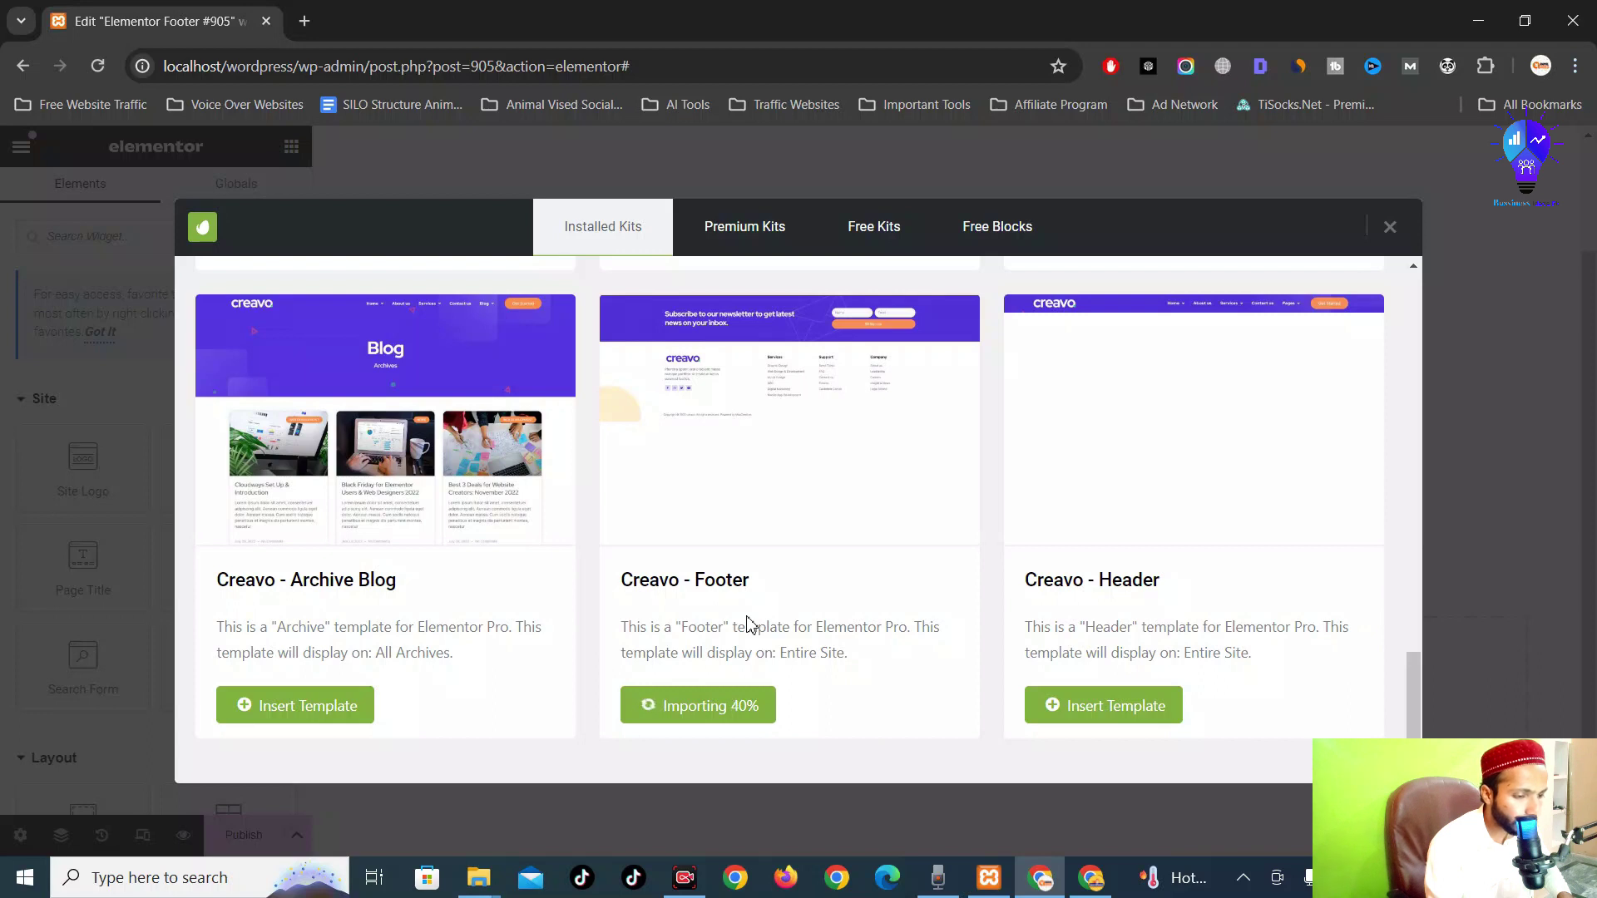
scroll(747, 624, "up", 1)
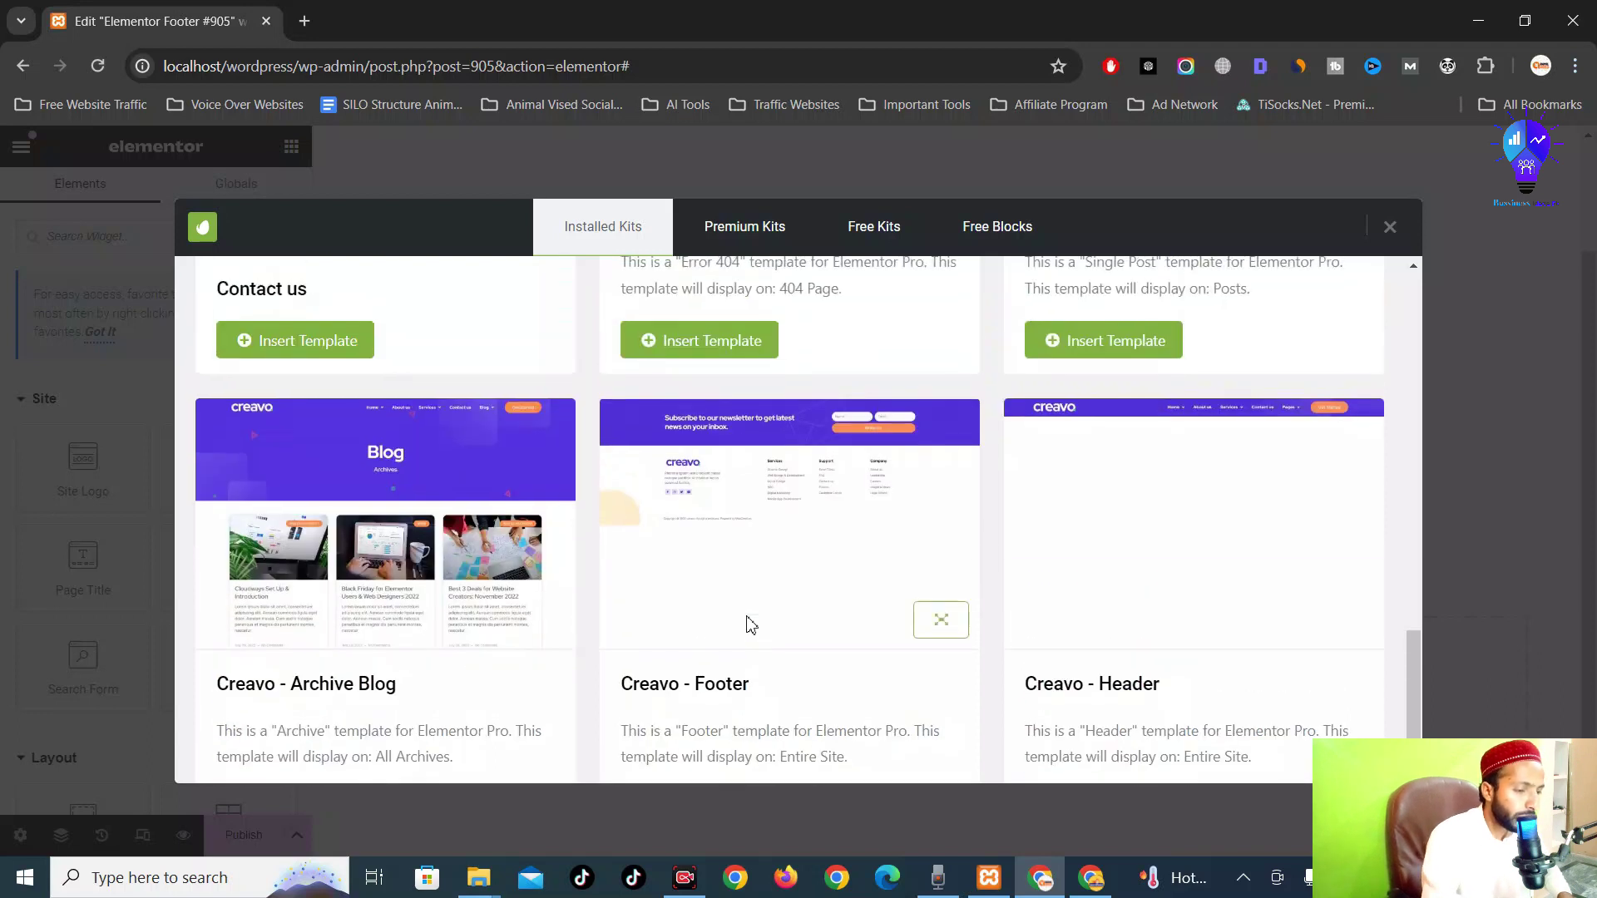
scroll(747, 624, "down", 1)
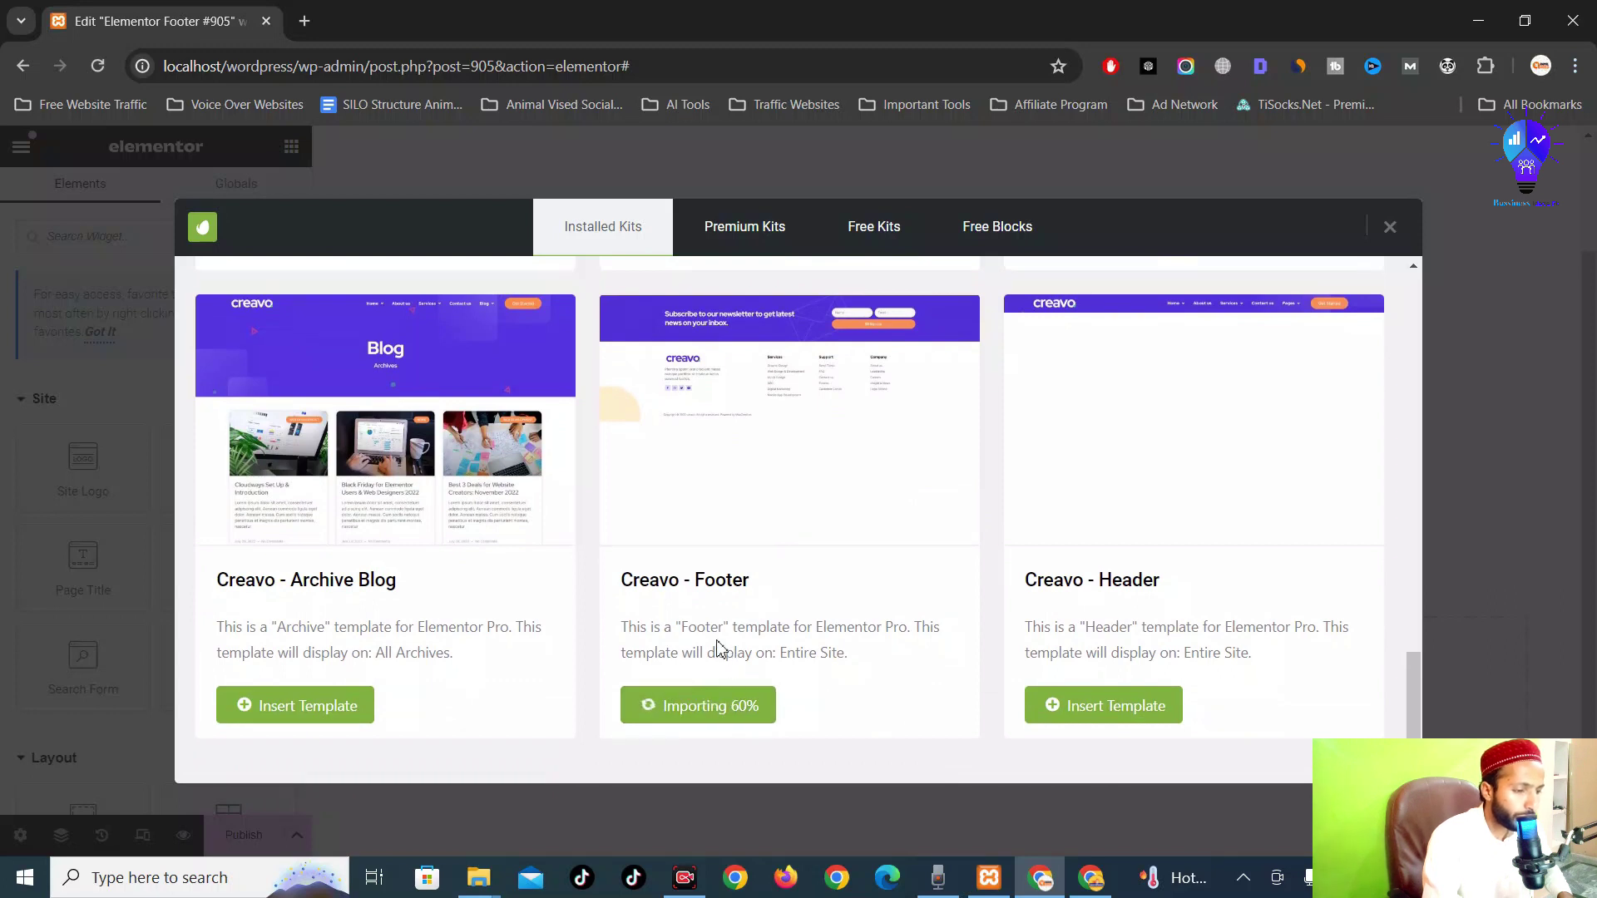
left_click_drag(849, 658, 635, 628)
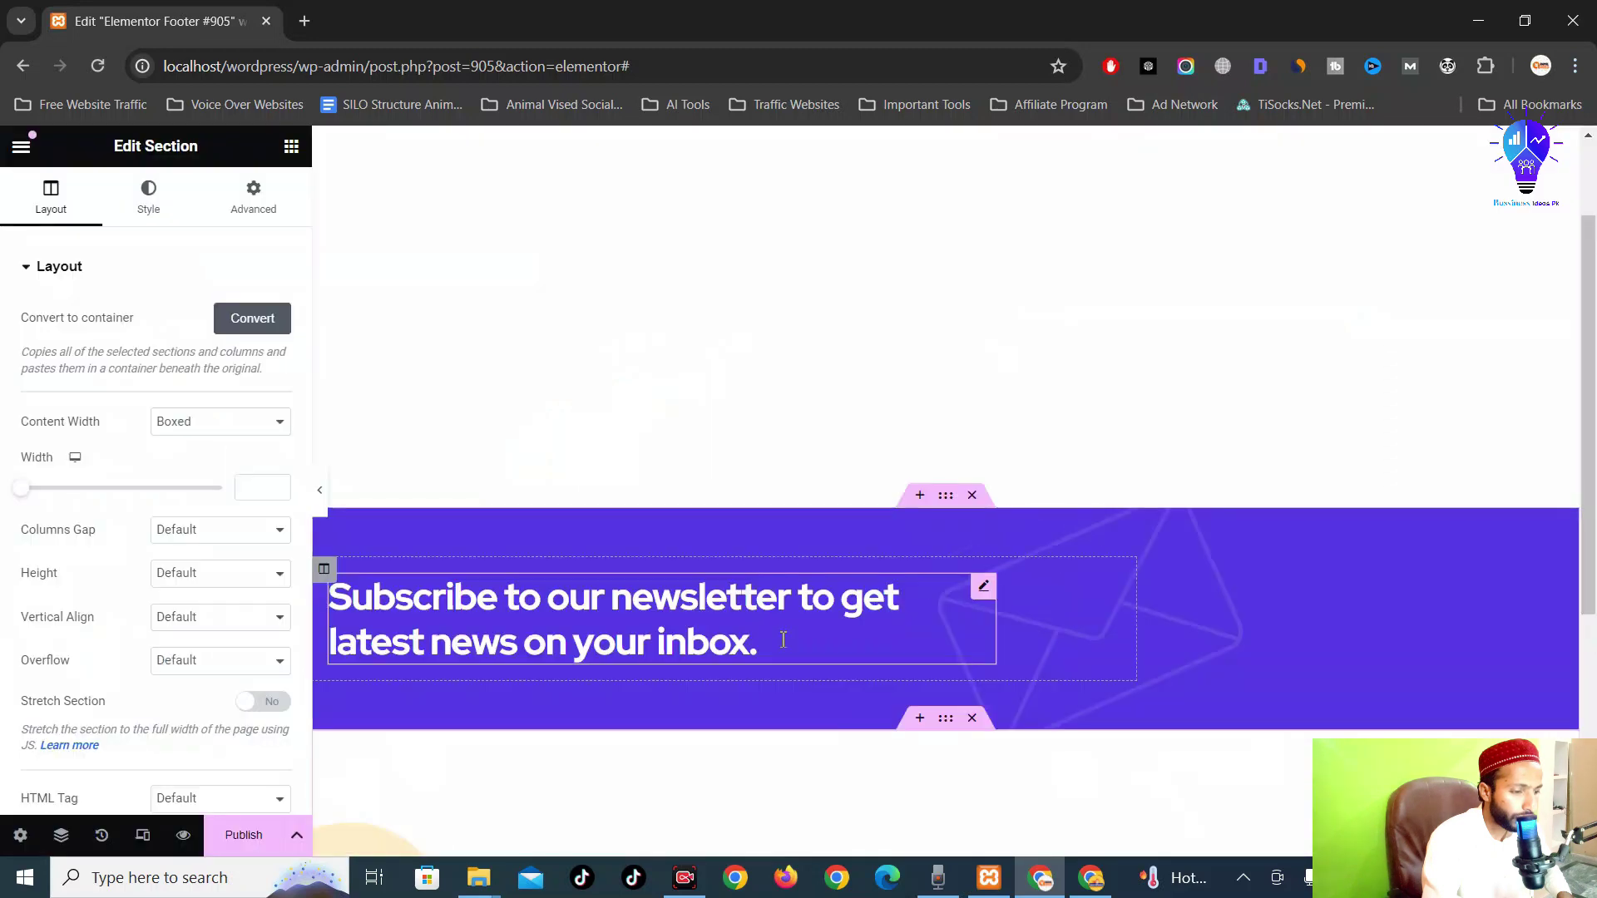
Step: Publish the footer with an Include Entire Site condition and head back to Theme Builder
left_click(250, 846)
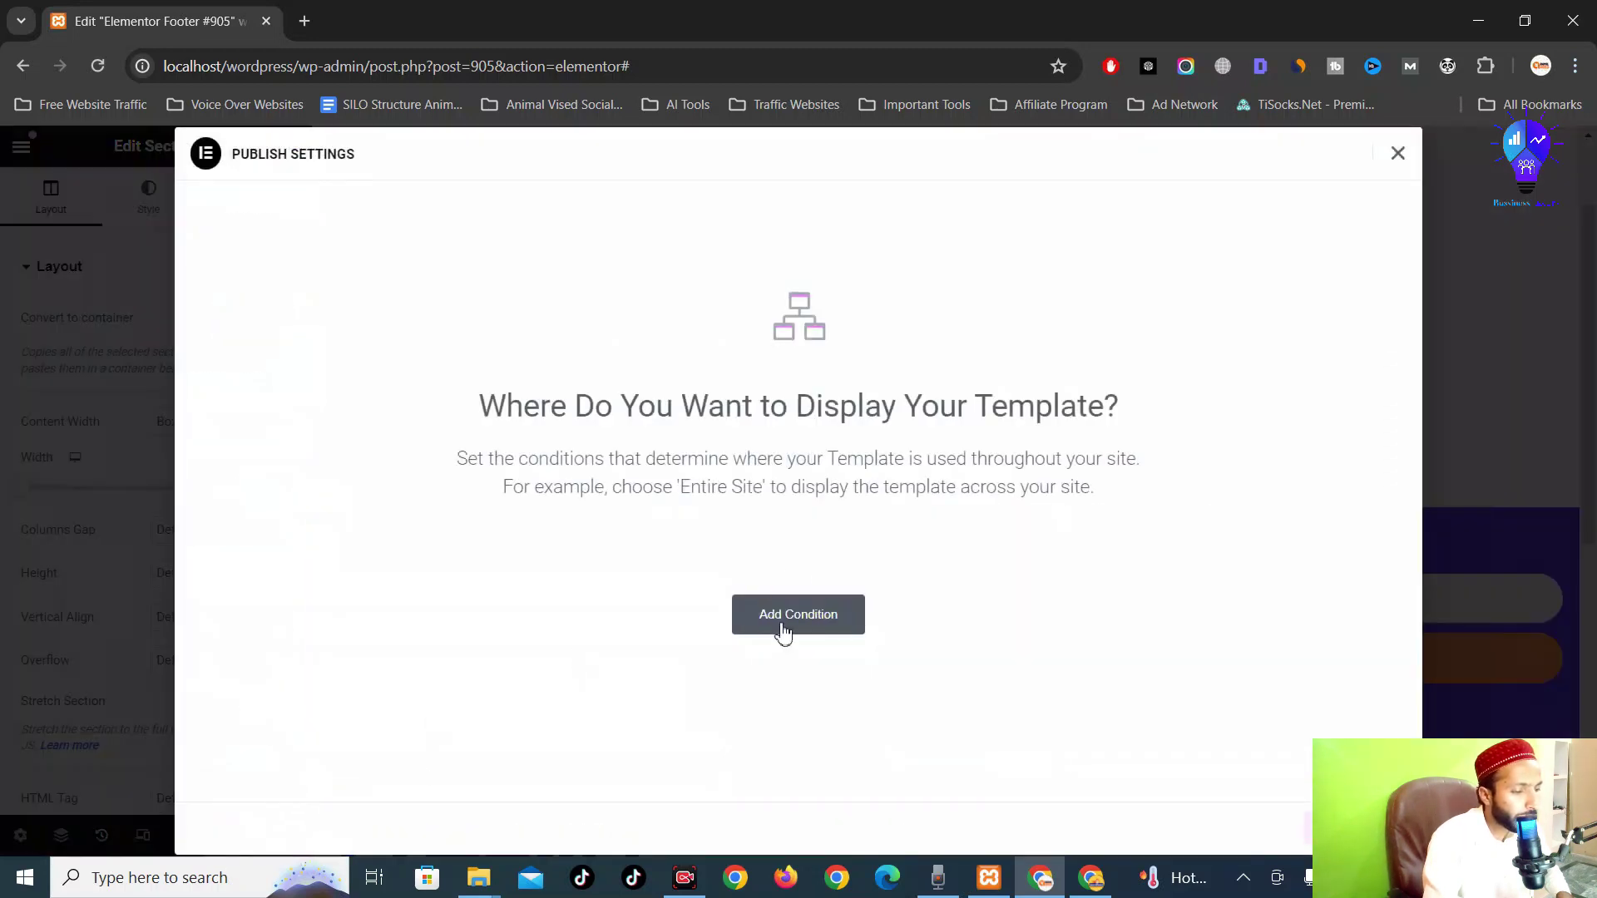
left_click(786, 620)
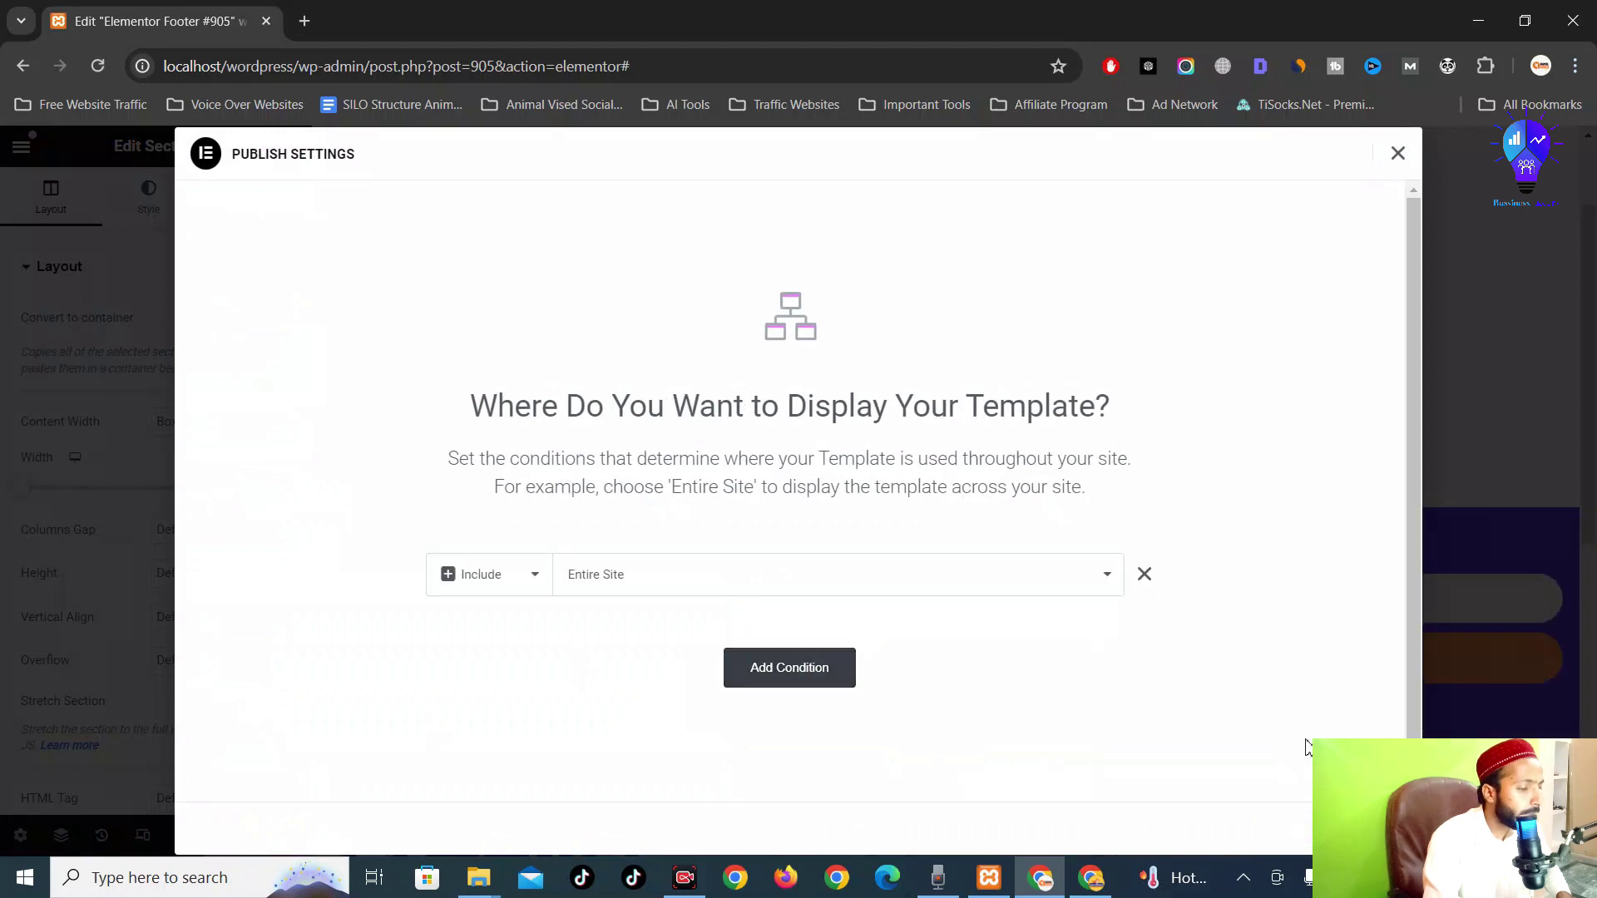
left_click(1356, 829)
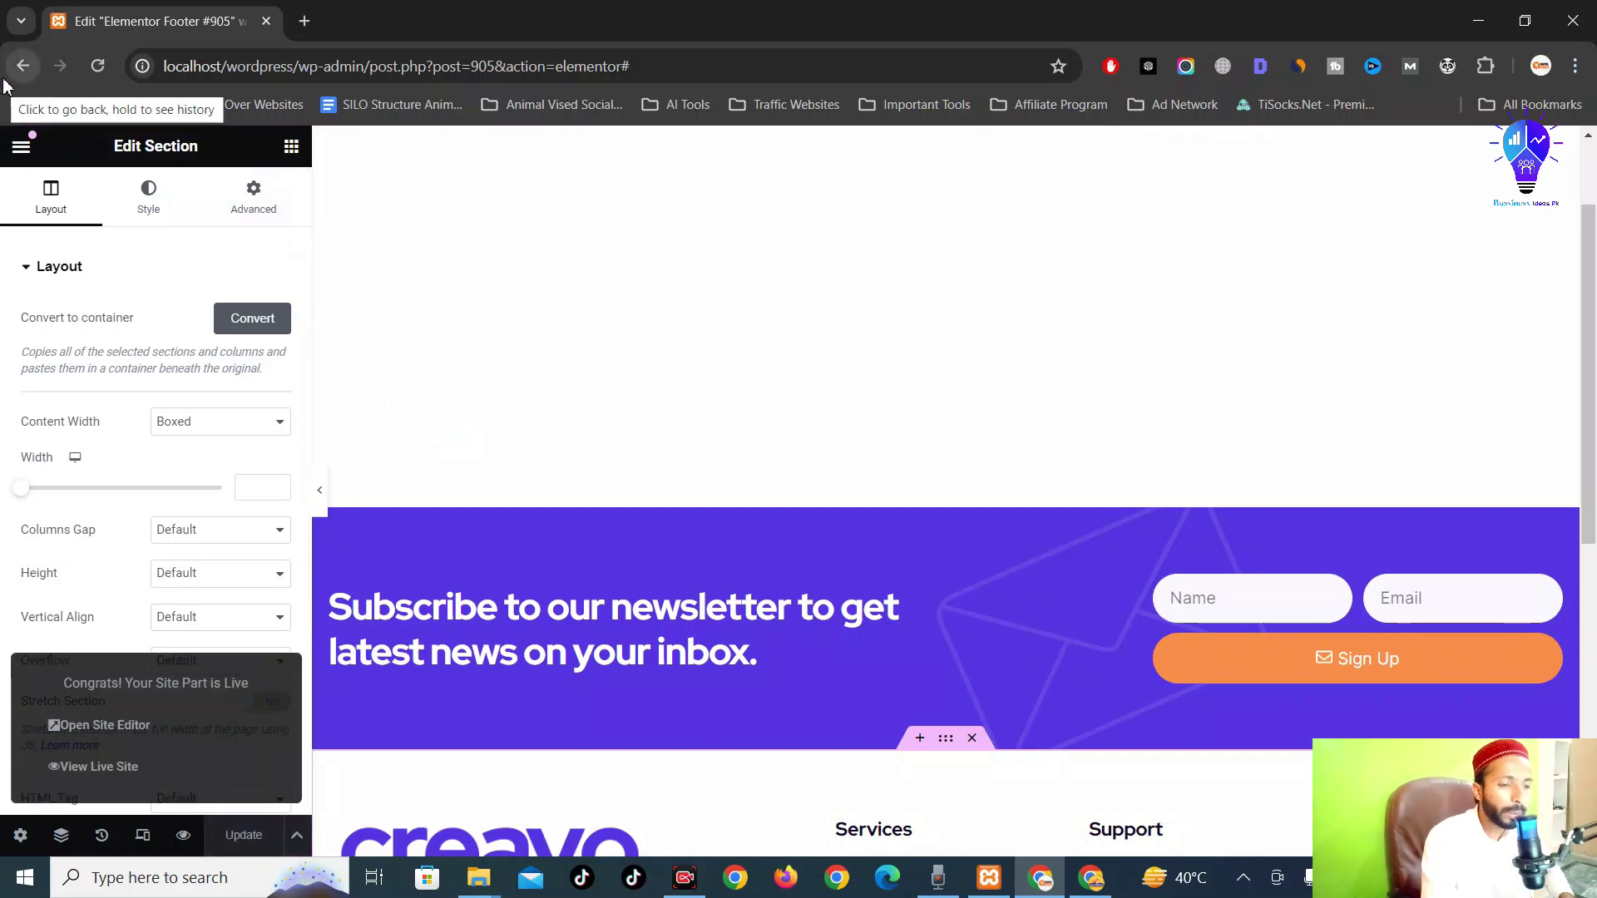
left_click(18, 69)
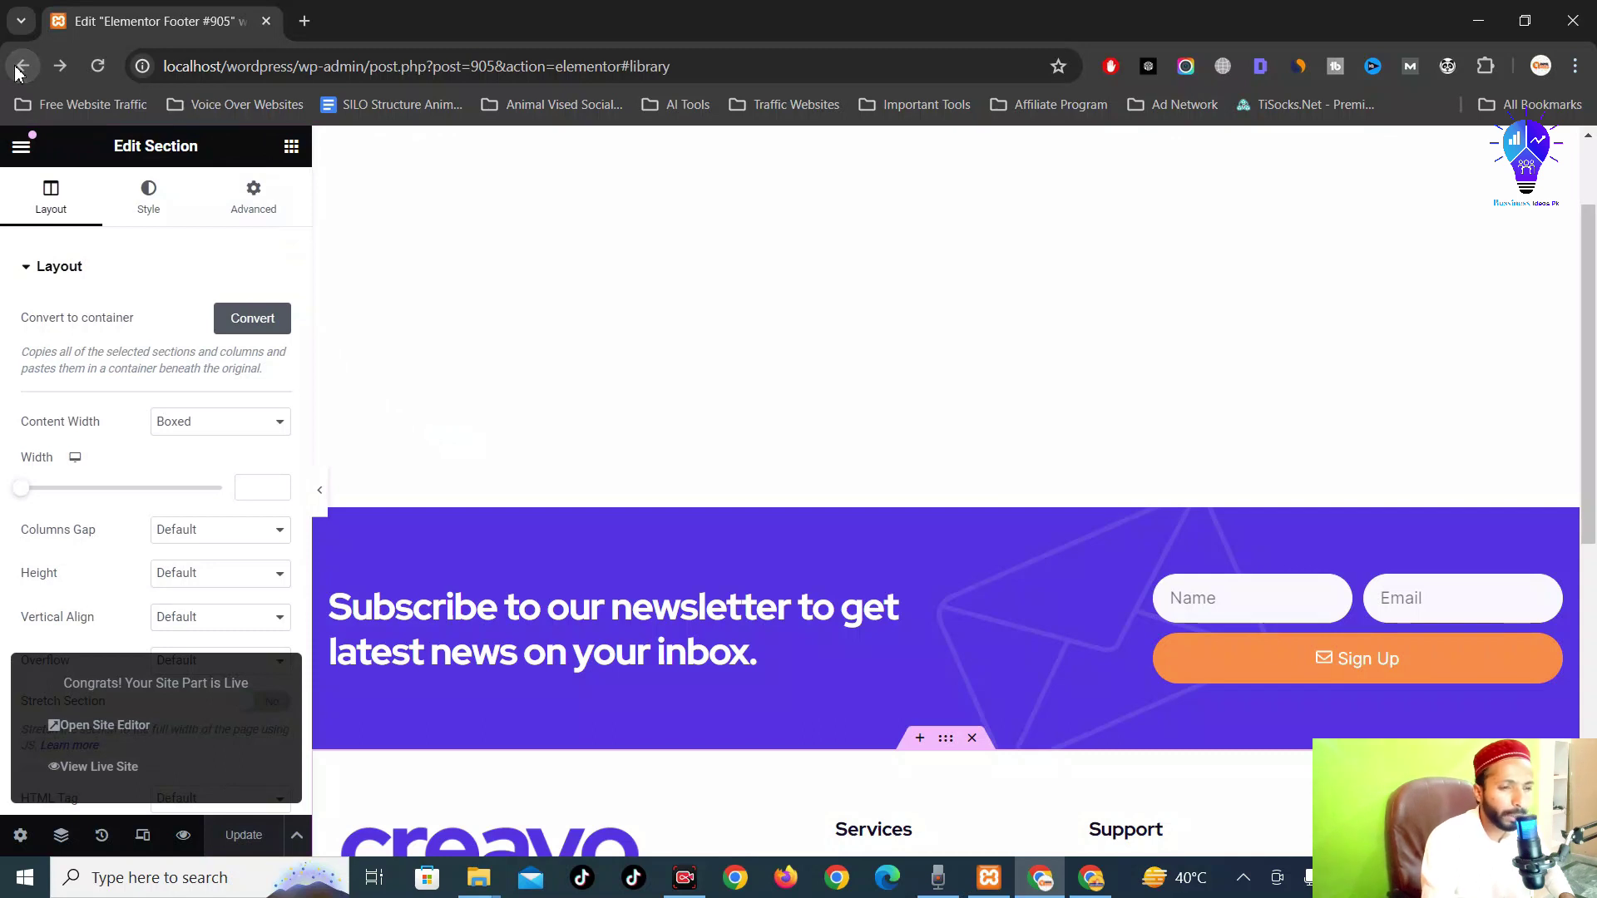
left_click(19, 68)
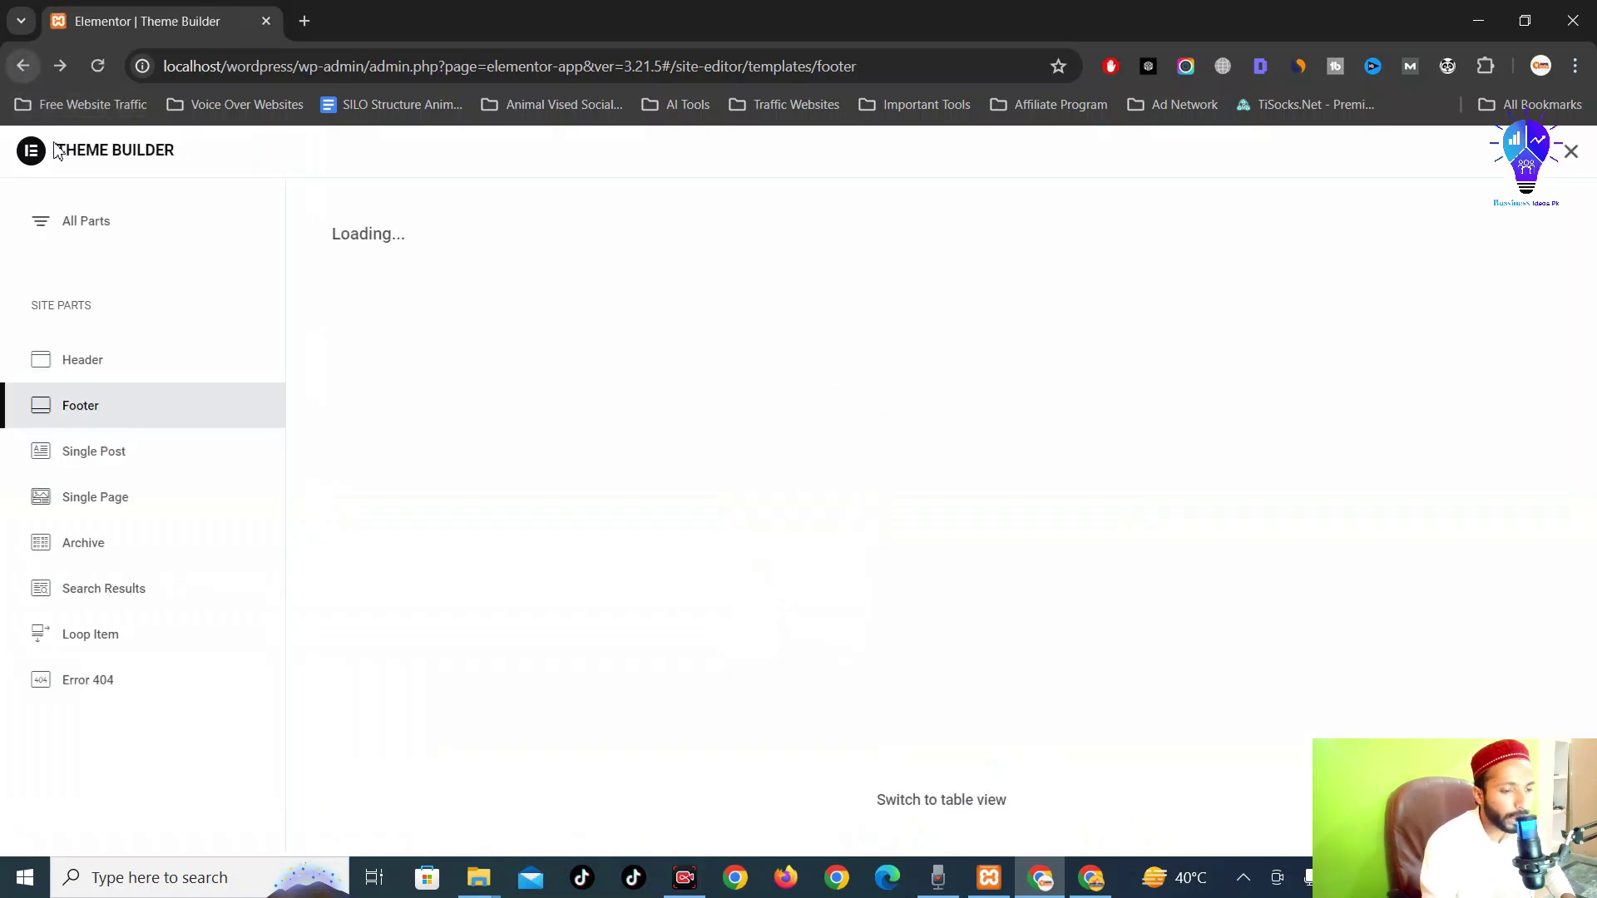
Step: Move the Creavo – Single Post template to trash and start a new Single Post template
left_click(111, 496)
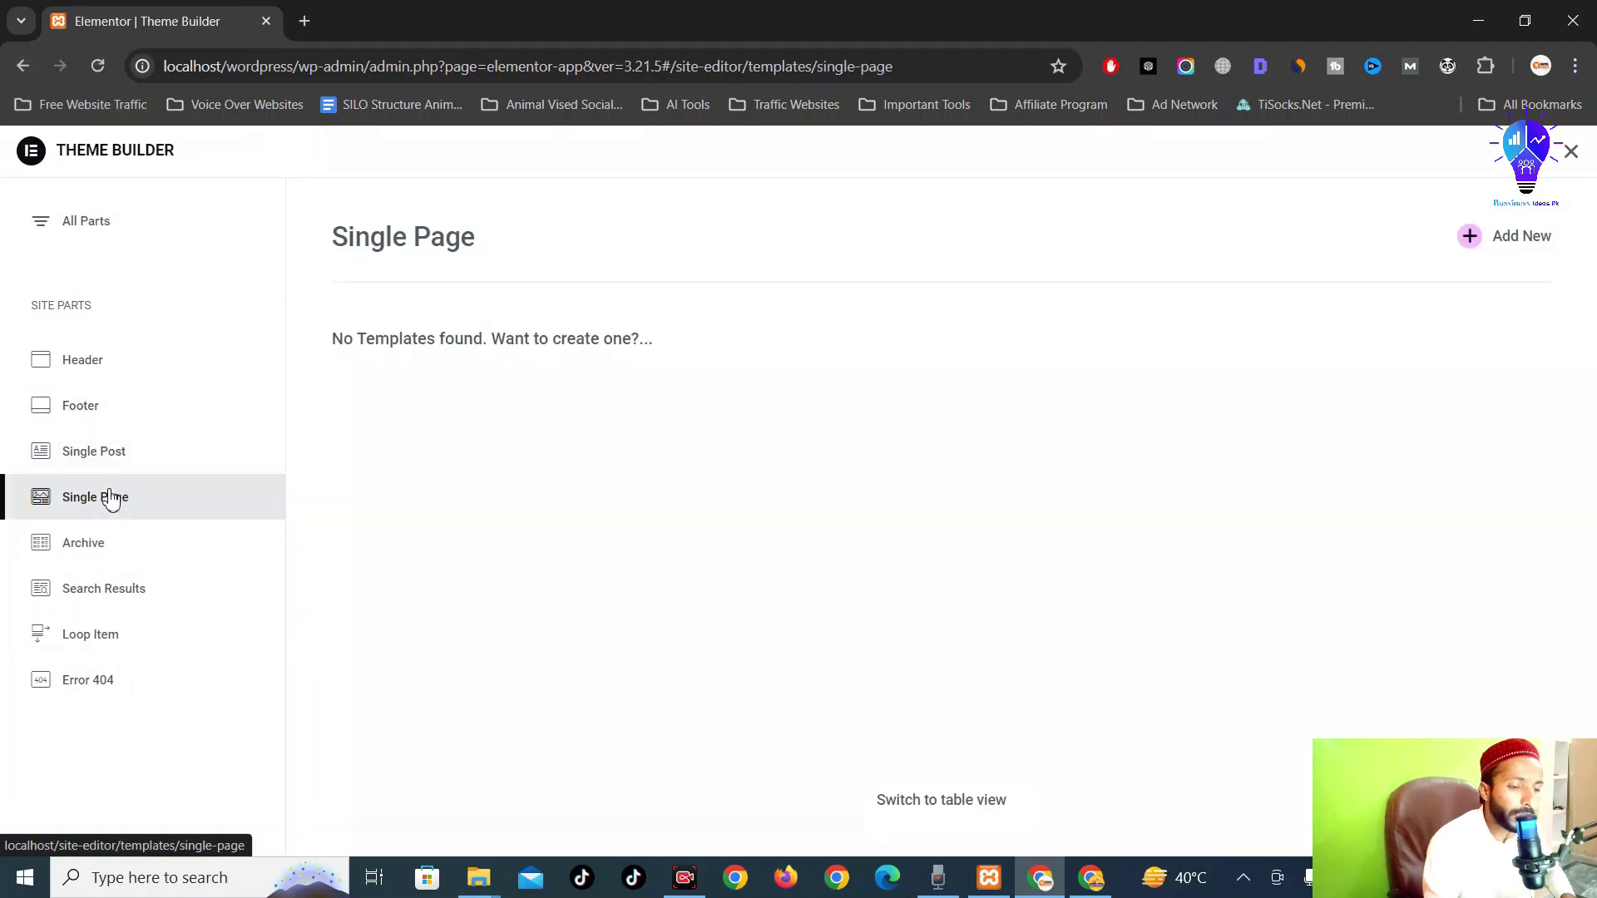
left_click(92, 468)
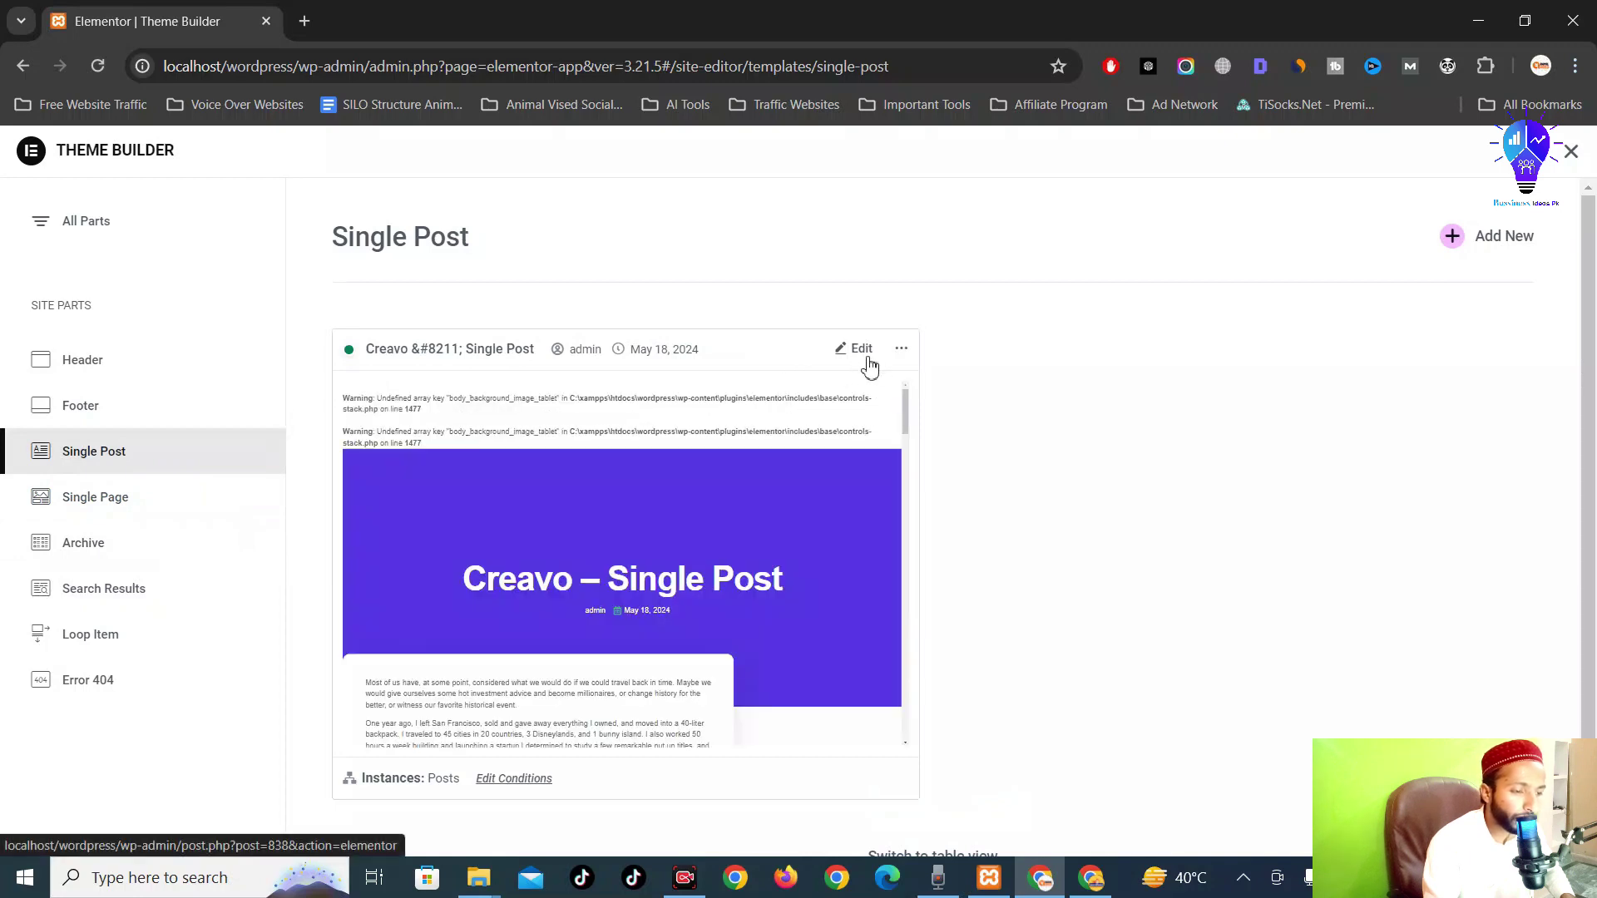
scroll(653, 524, "down", 3)
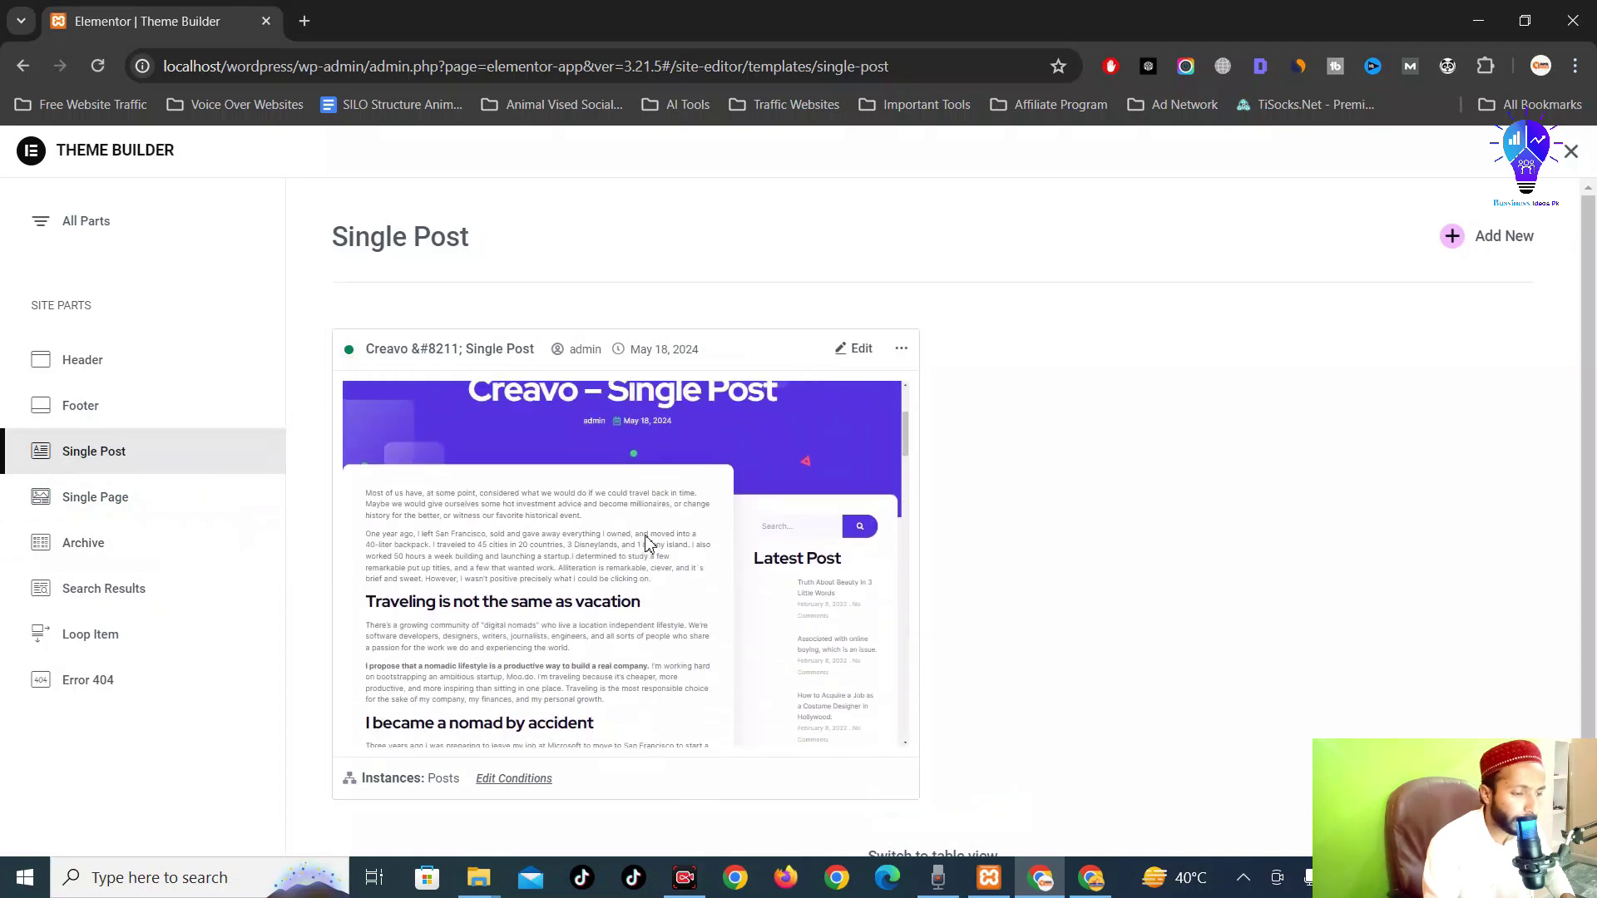
scroll(649, 542, "up", 3)
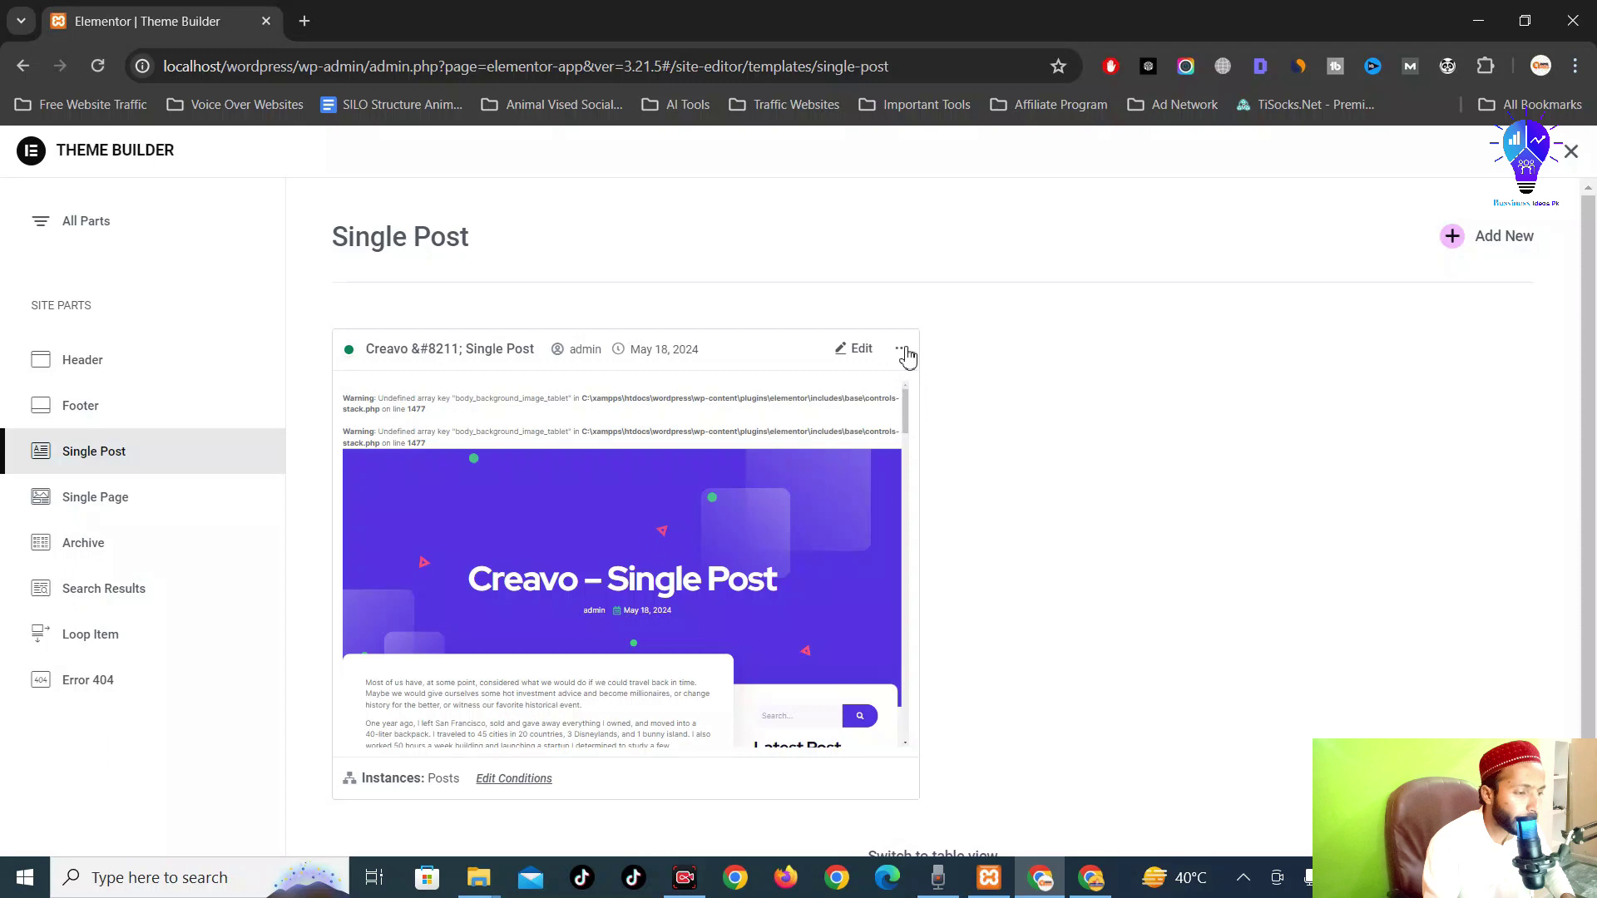
left_click(904, 352)
left_click(883, 415)
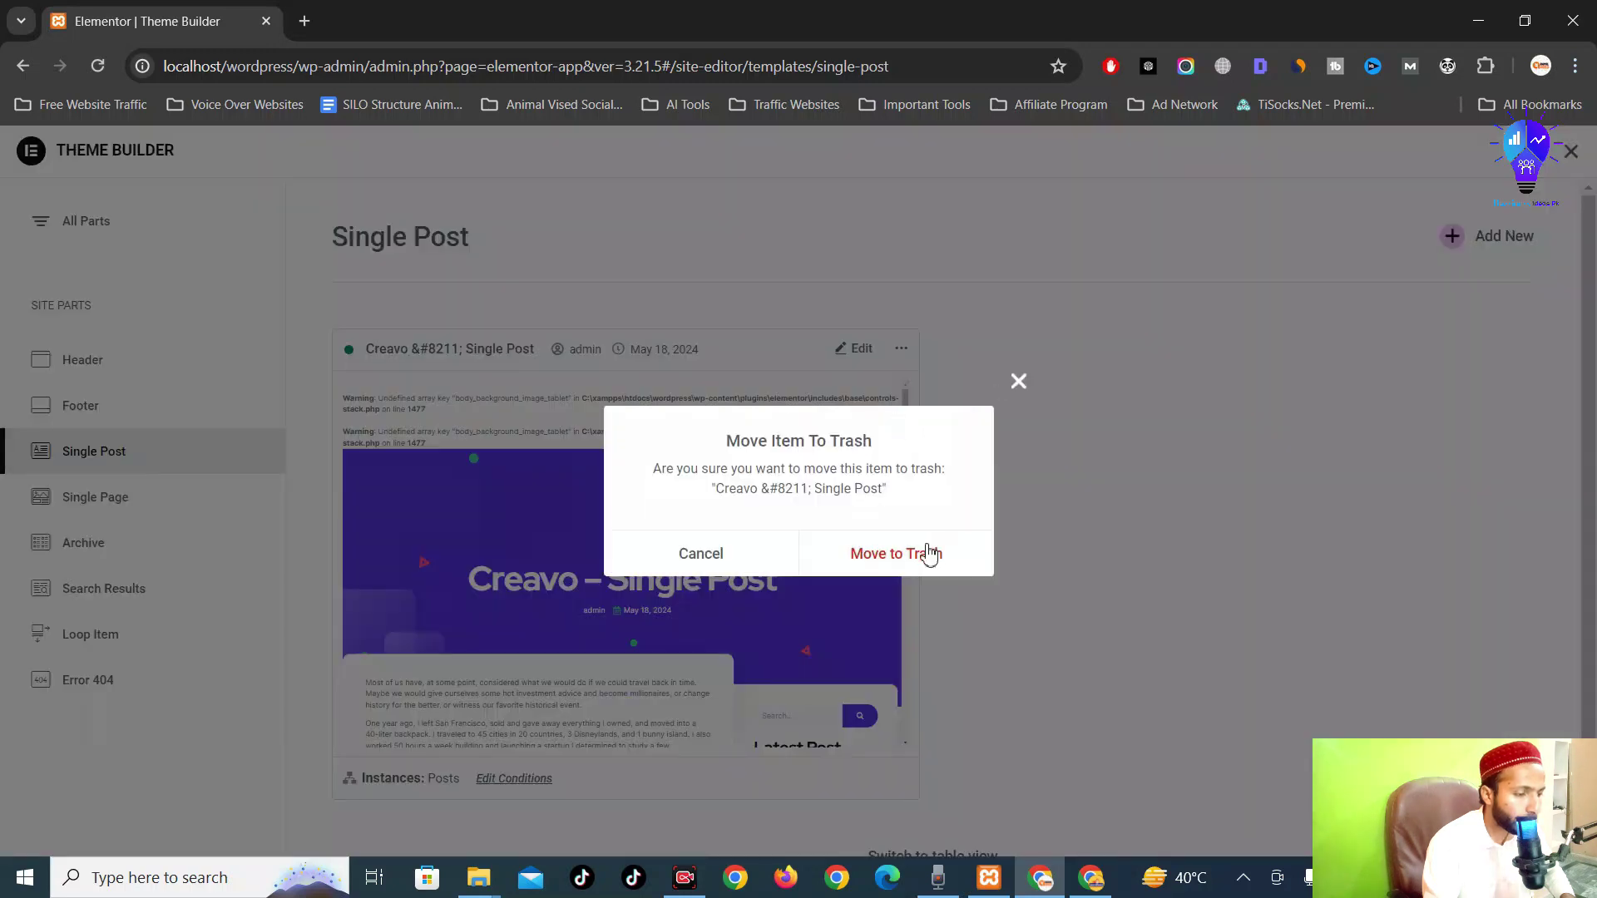
left_click(920, 551)
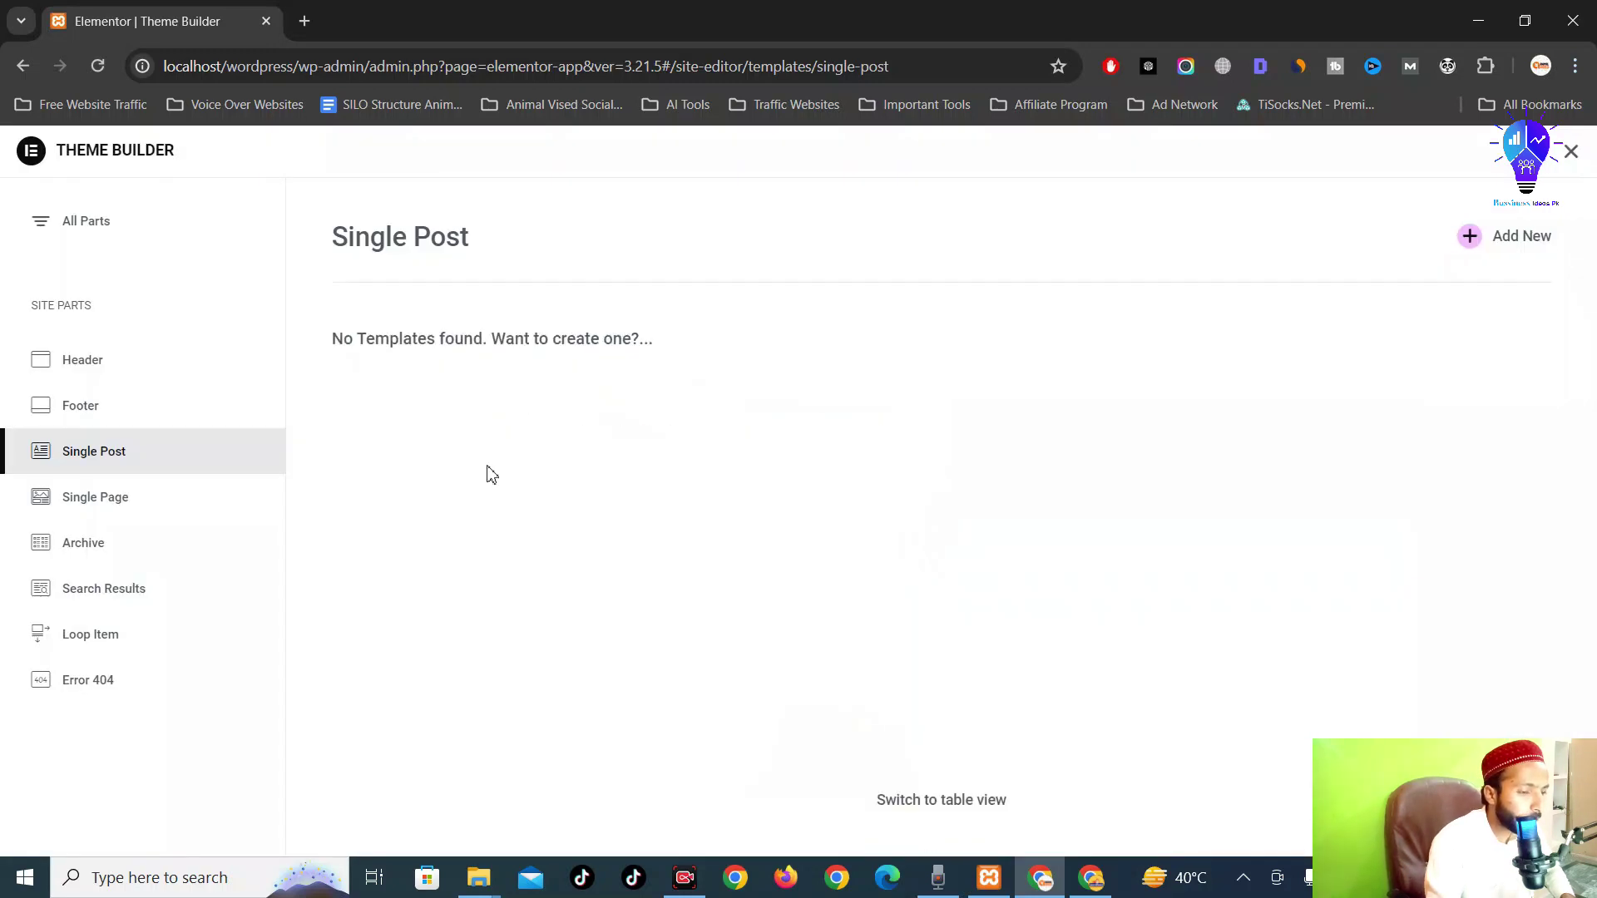
left_click(1469, 237)
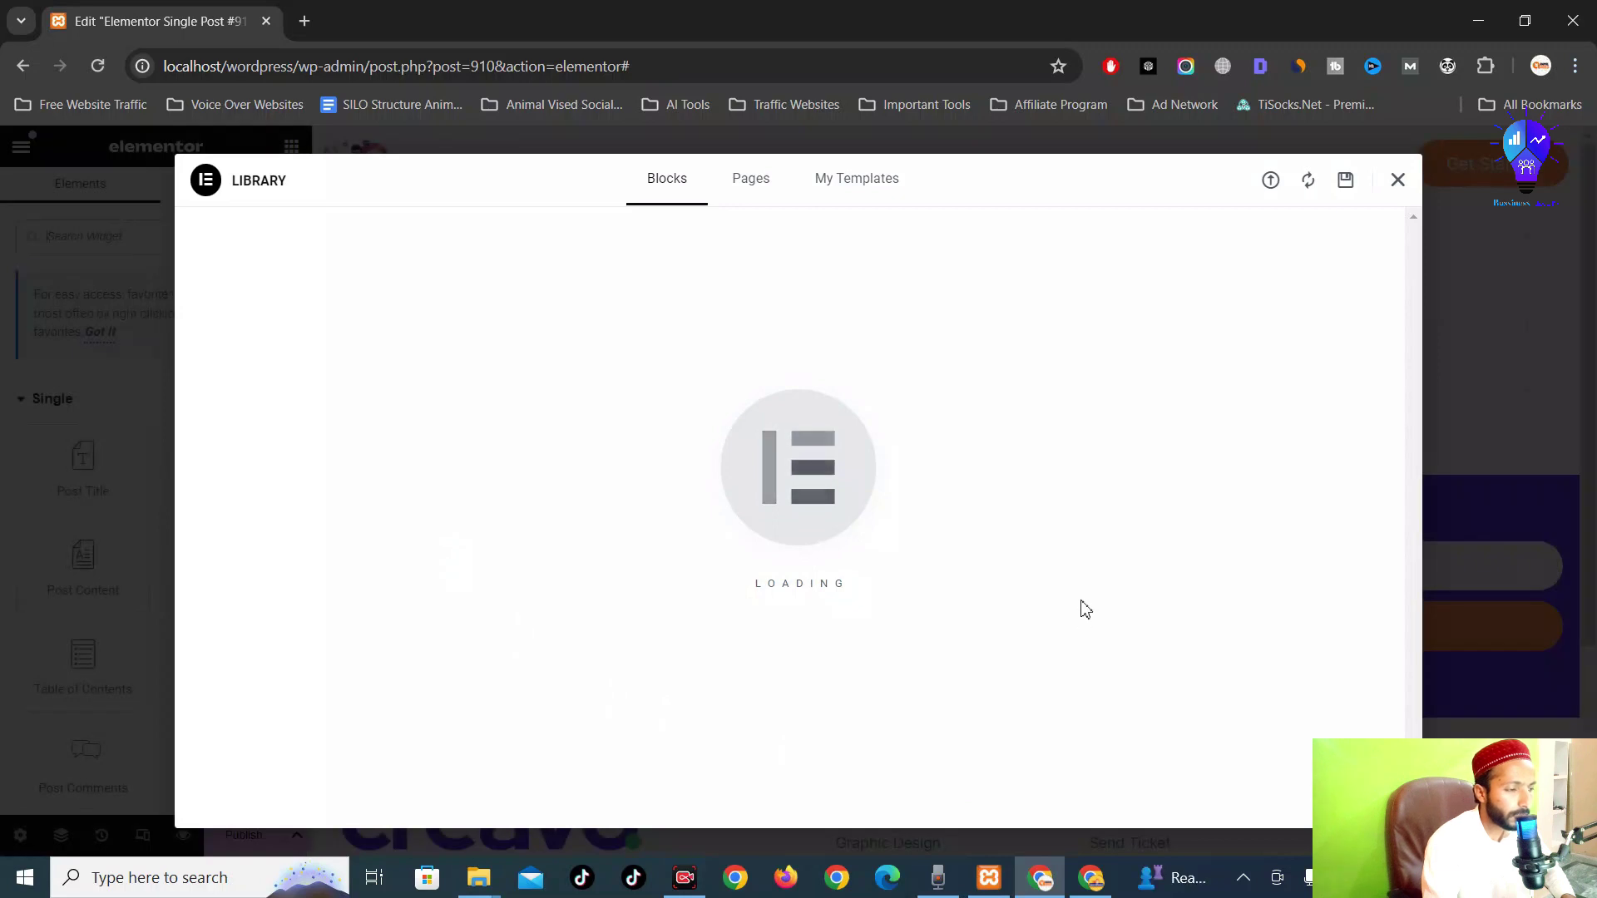
Step: Close the template library to leave the new Single Post template empty
left_click(1397, 182)
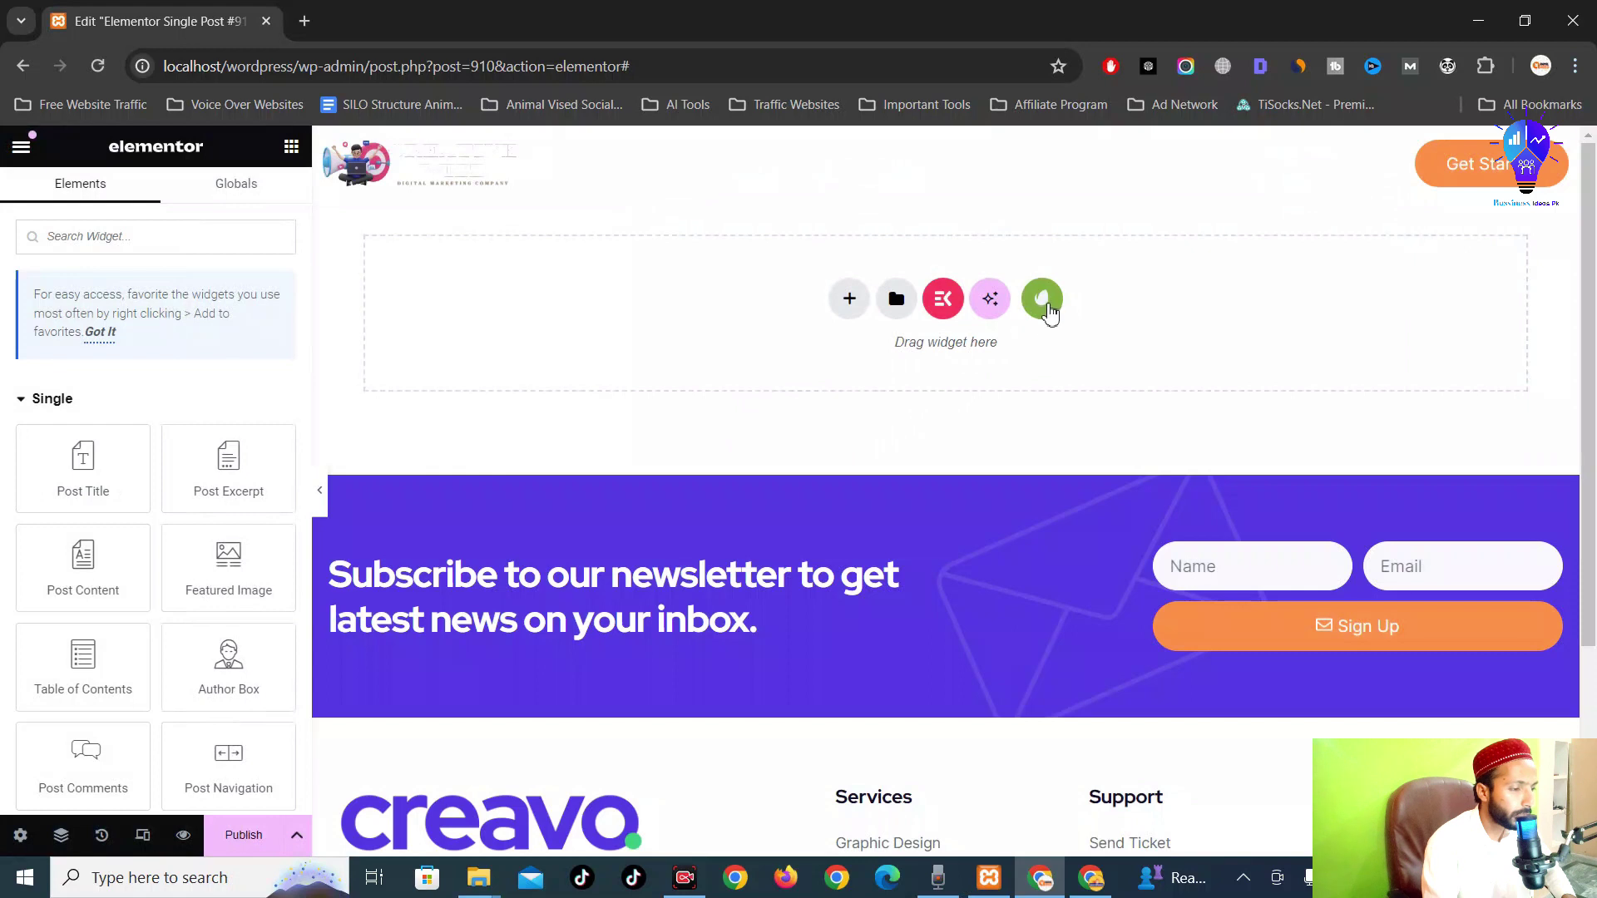
Step: Insert the Creavo - Single Post template from the installed Creavo kit
left_click(1043, 299)
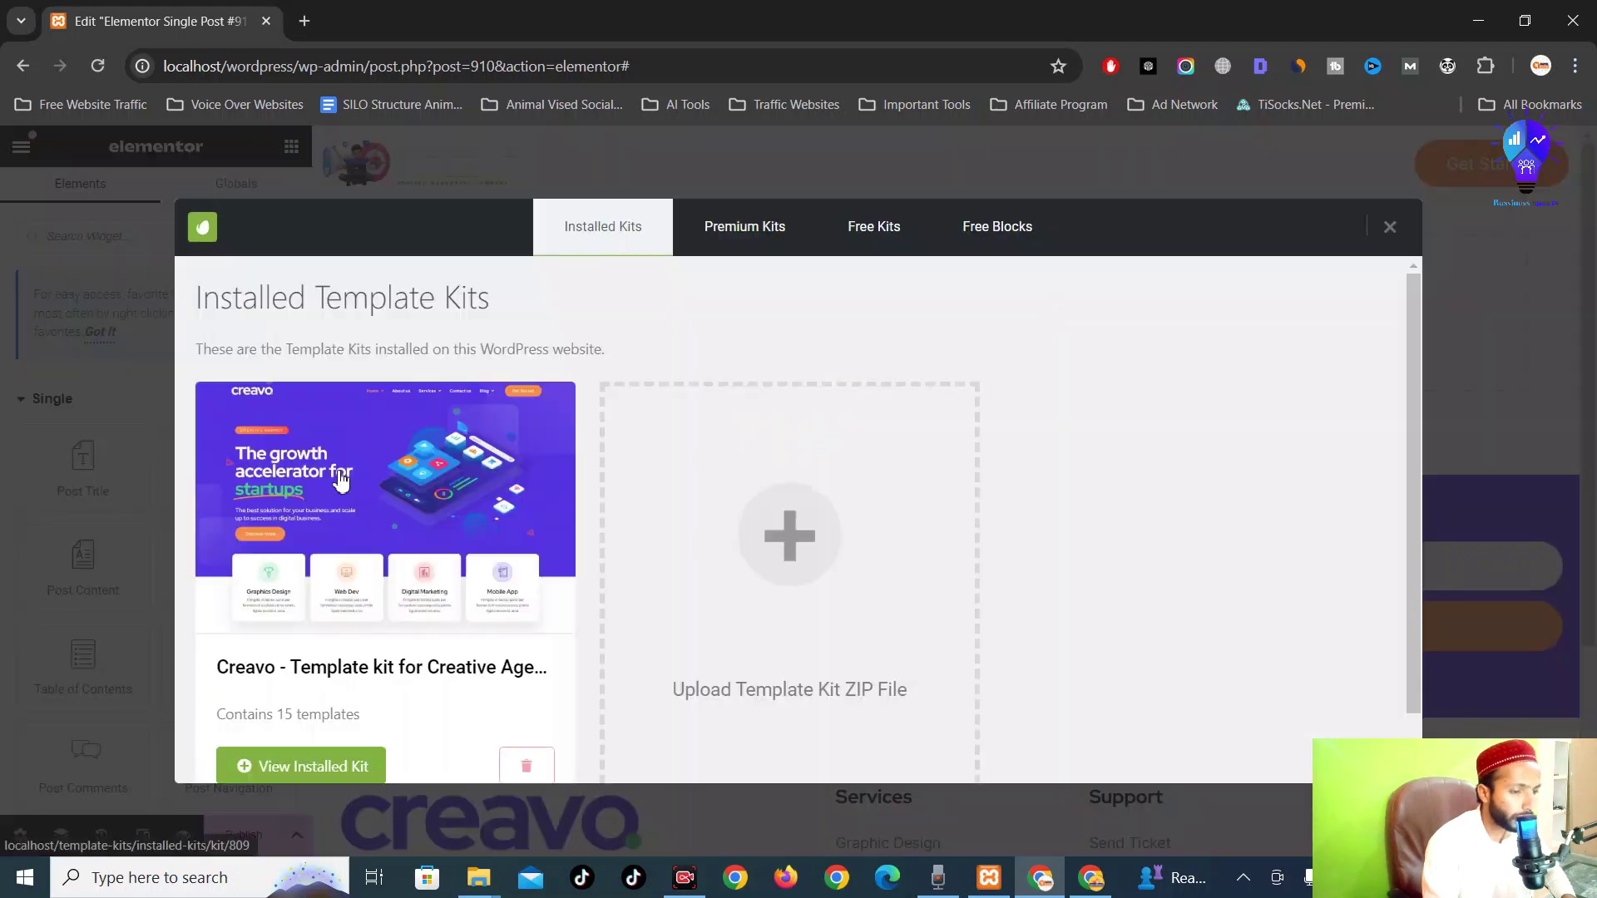
left_click(352, 487)
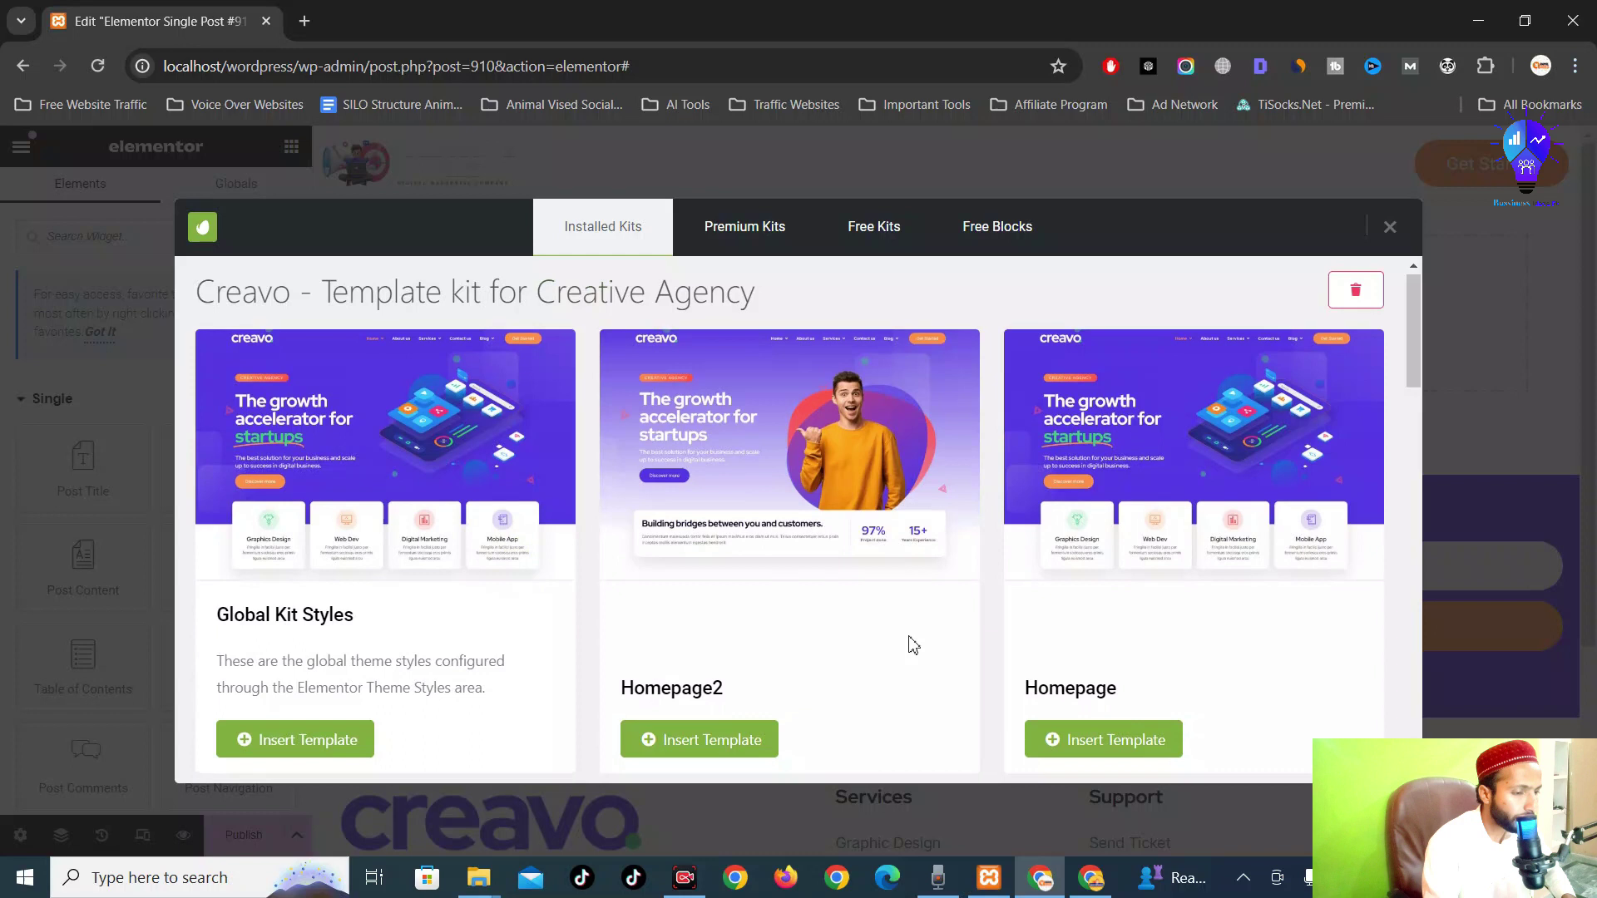
scroll(845, 654, "down", 10)
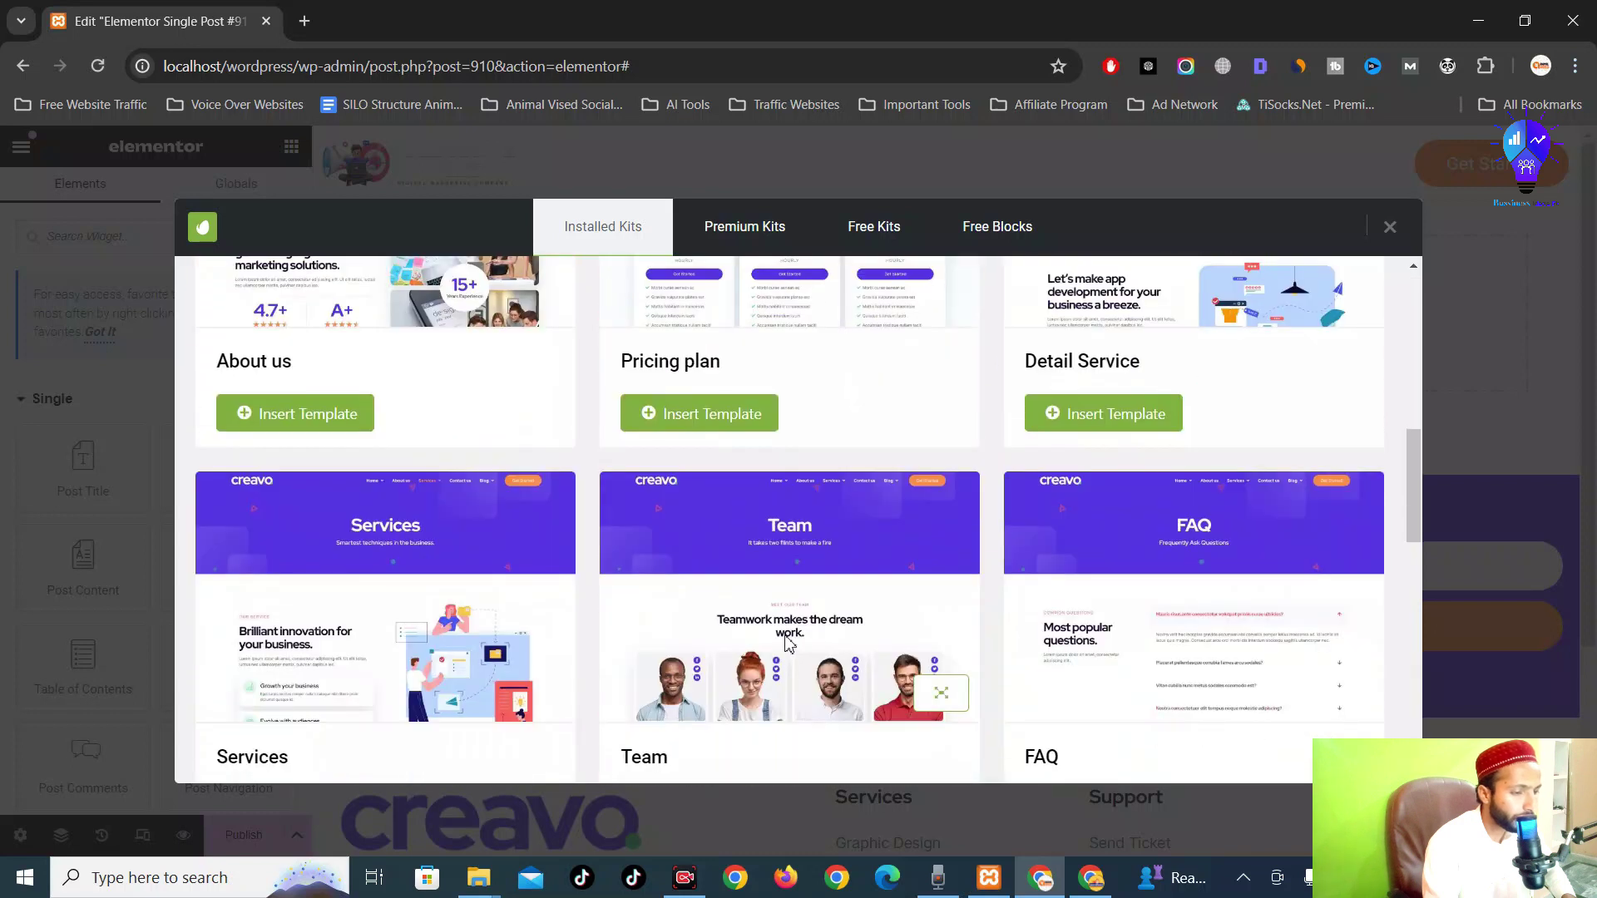
scroll(788, 643, "down", 5)
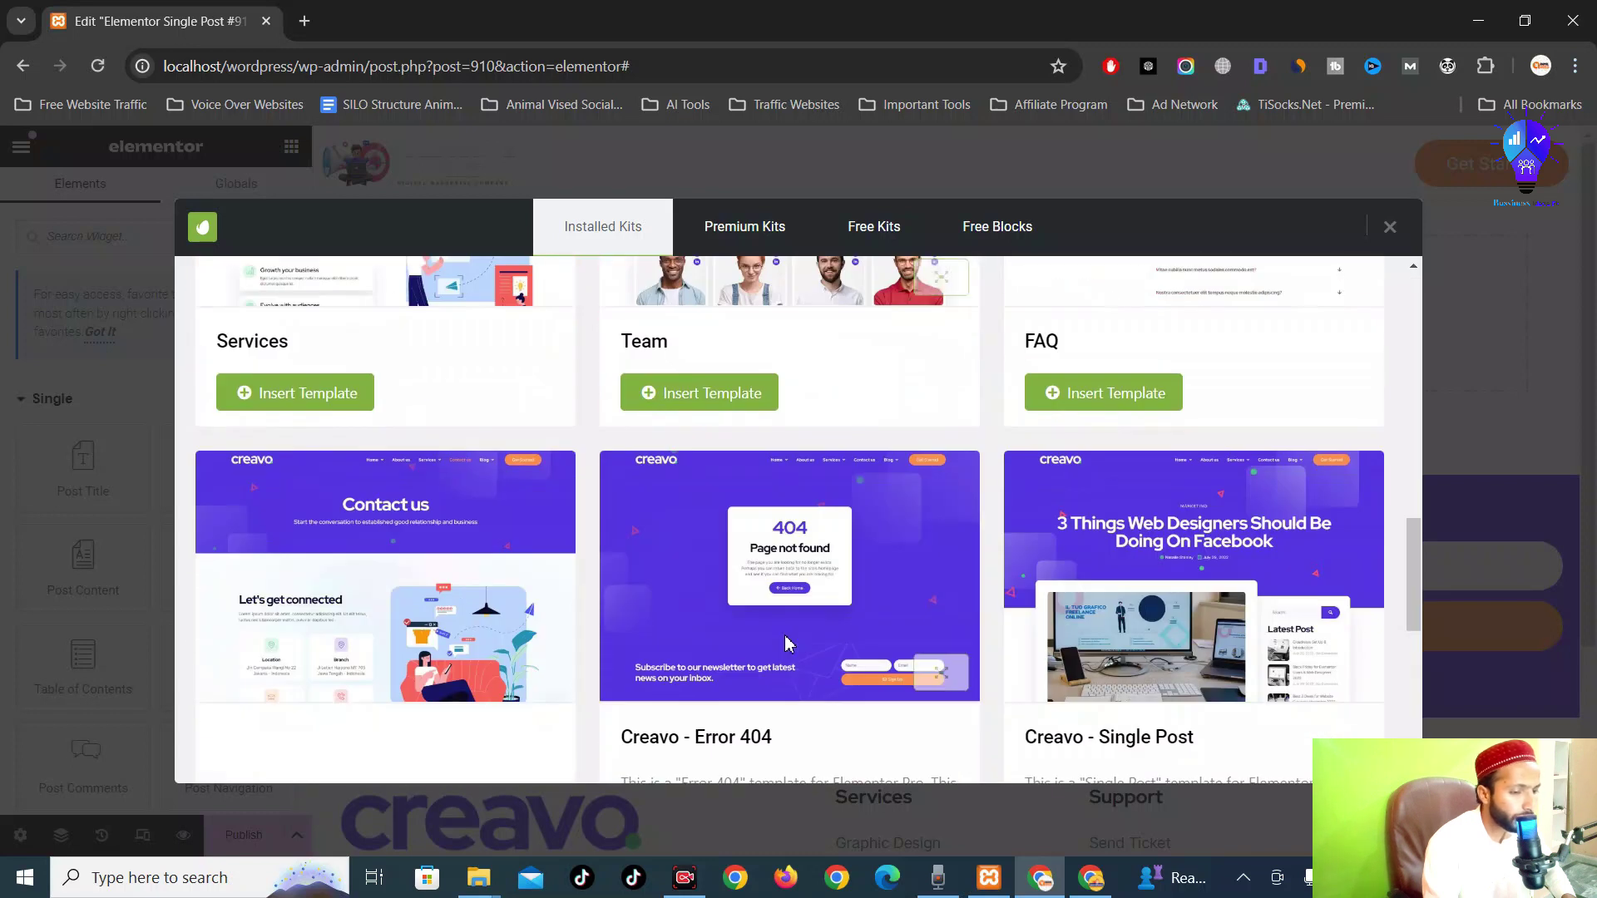
scroll(788, 643, "down", 1)
scroll(787, 643, "down", 2)
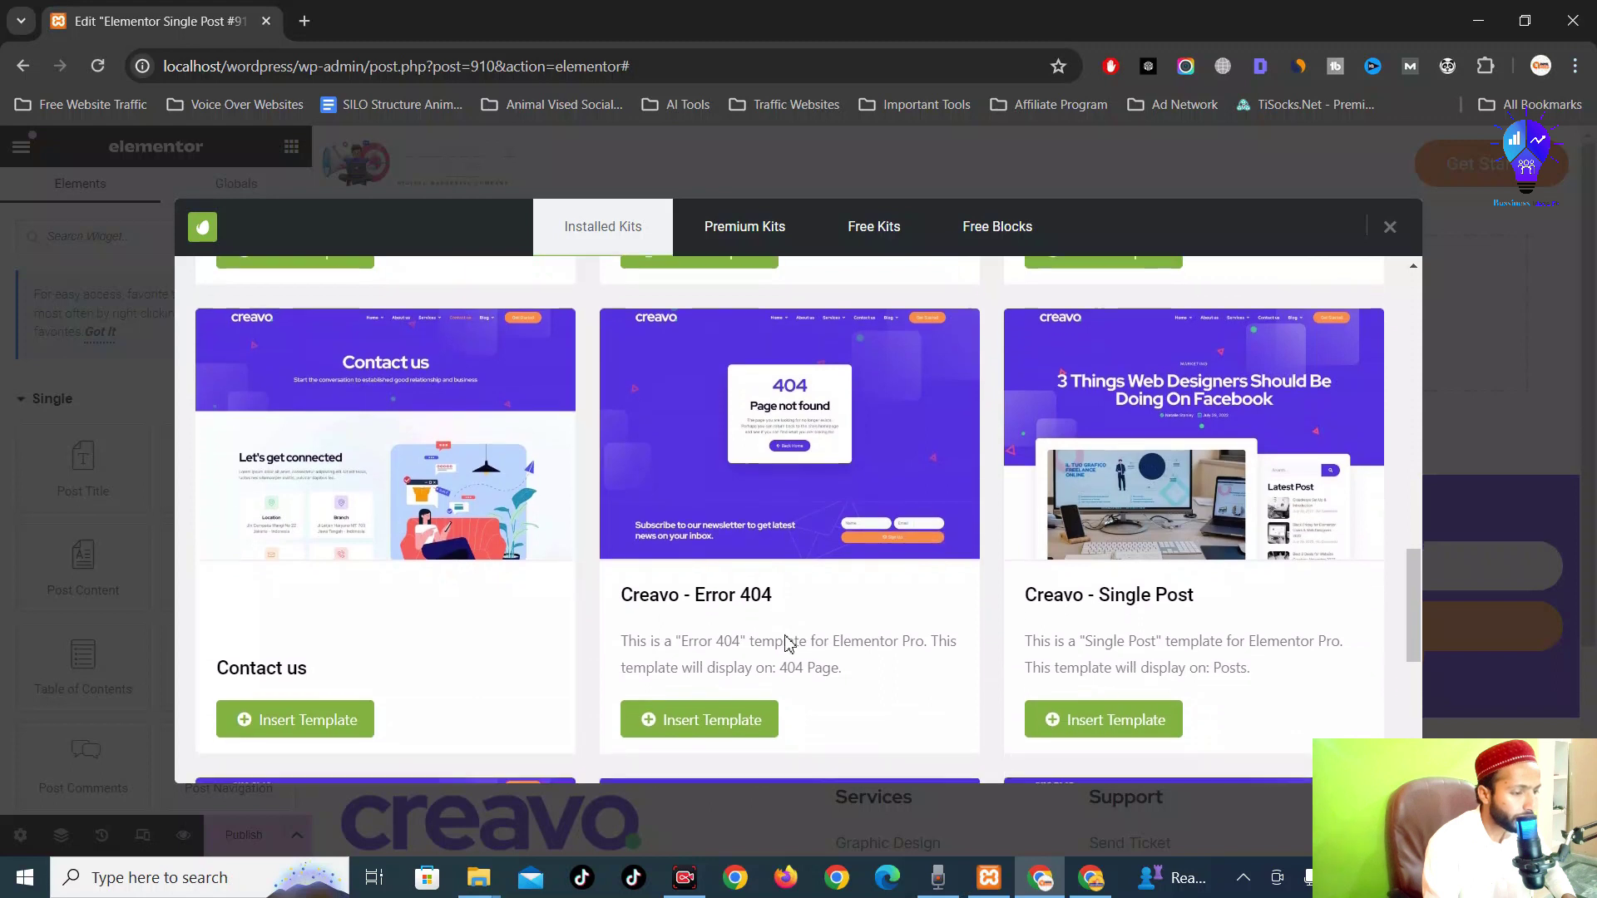
scroll(1125, 616, "up", 3)
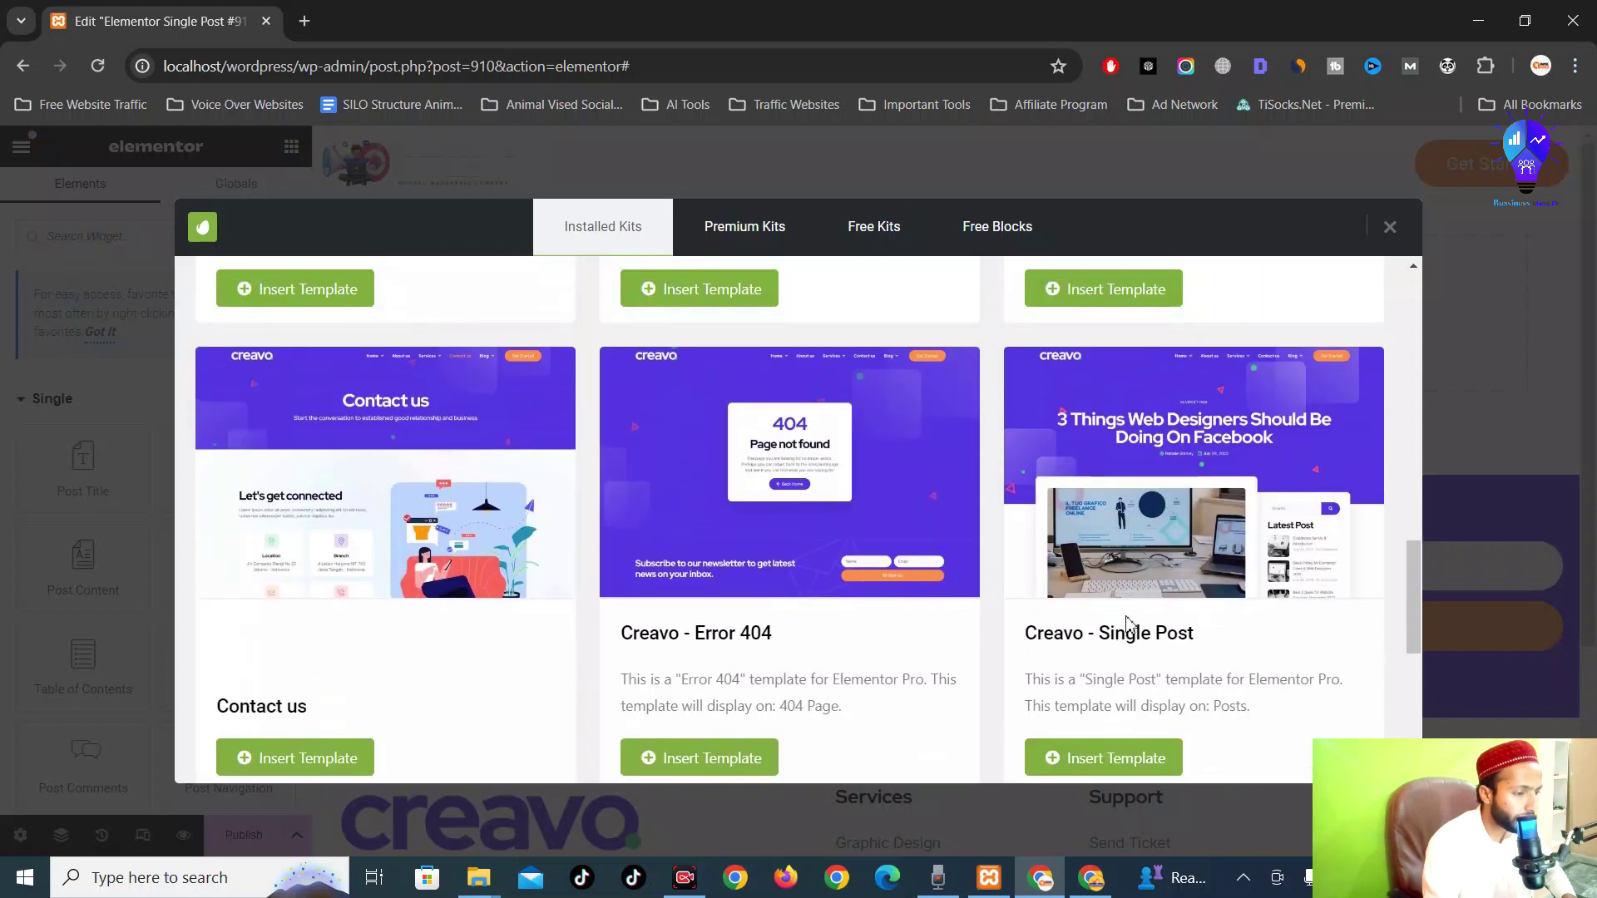
scroll(1115, 675, "down", 1)
left_click(1090, 653)
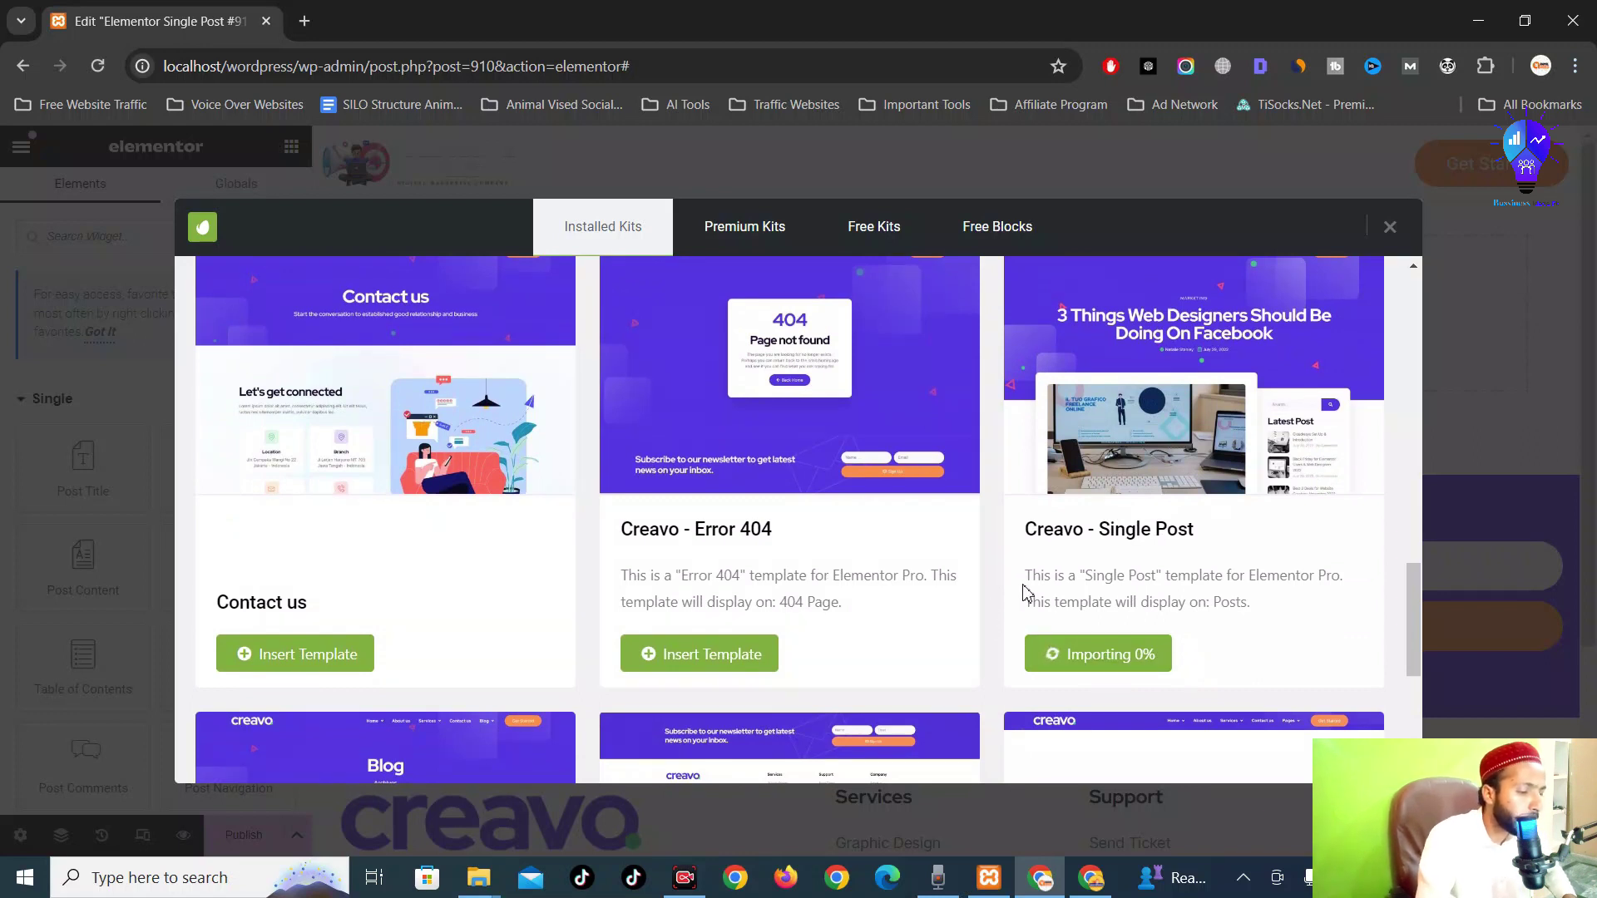
scroll(1141, 645, "up", 2)
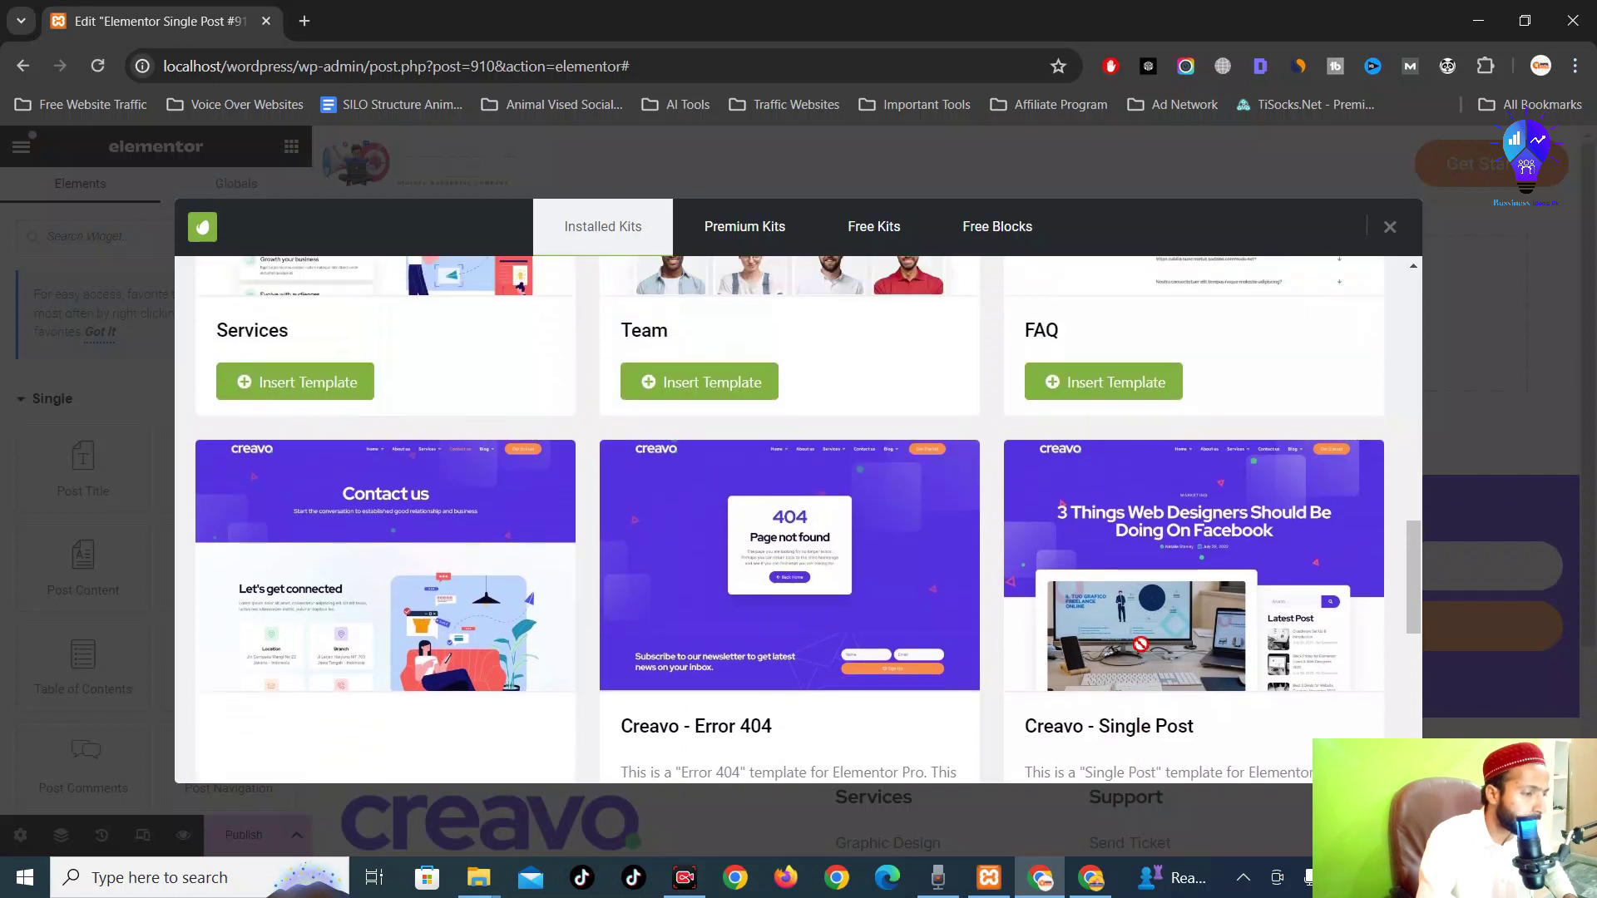
Step: Review the imported Creavo single post layout and bring up its publish settings with Ctrl+S
scroll(1142, 652, "down", 2)
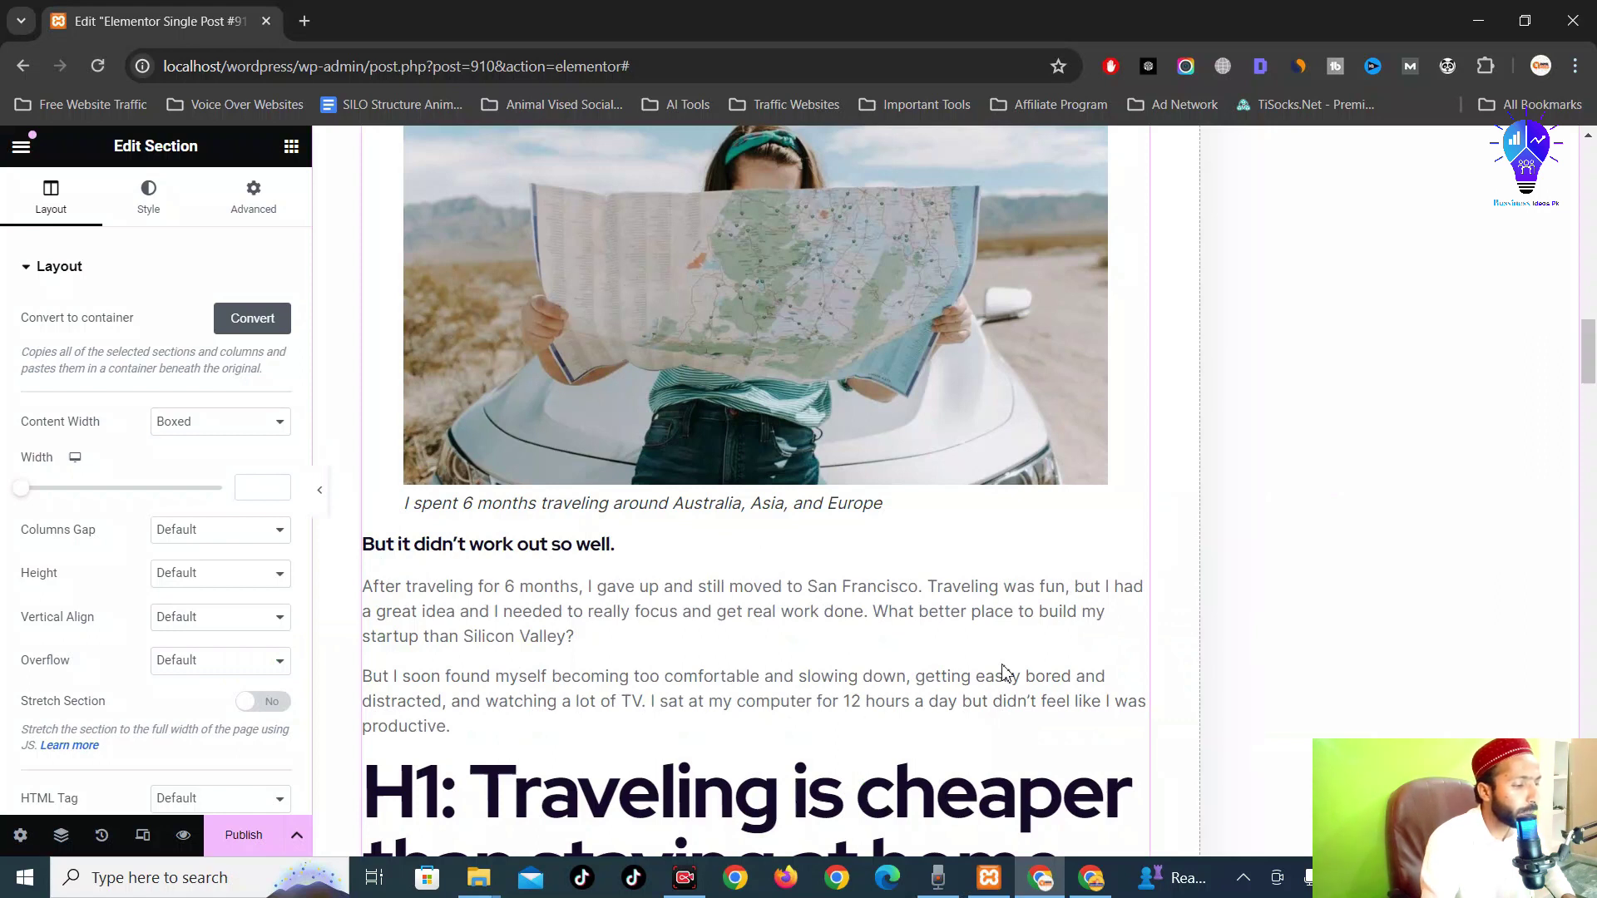
scroll(1007, 672, "down", 10)
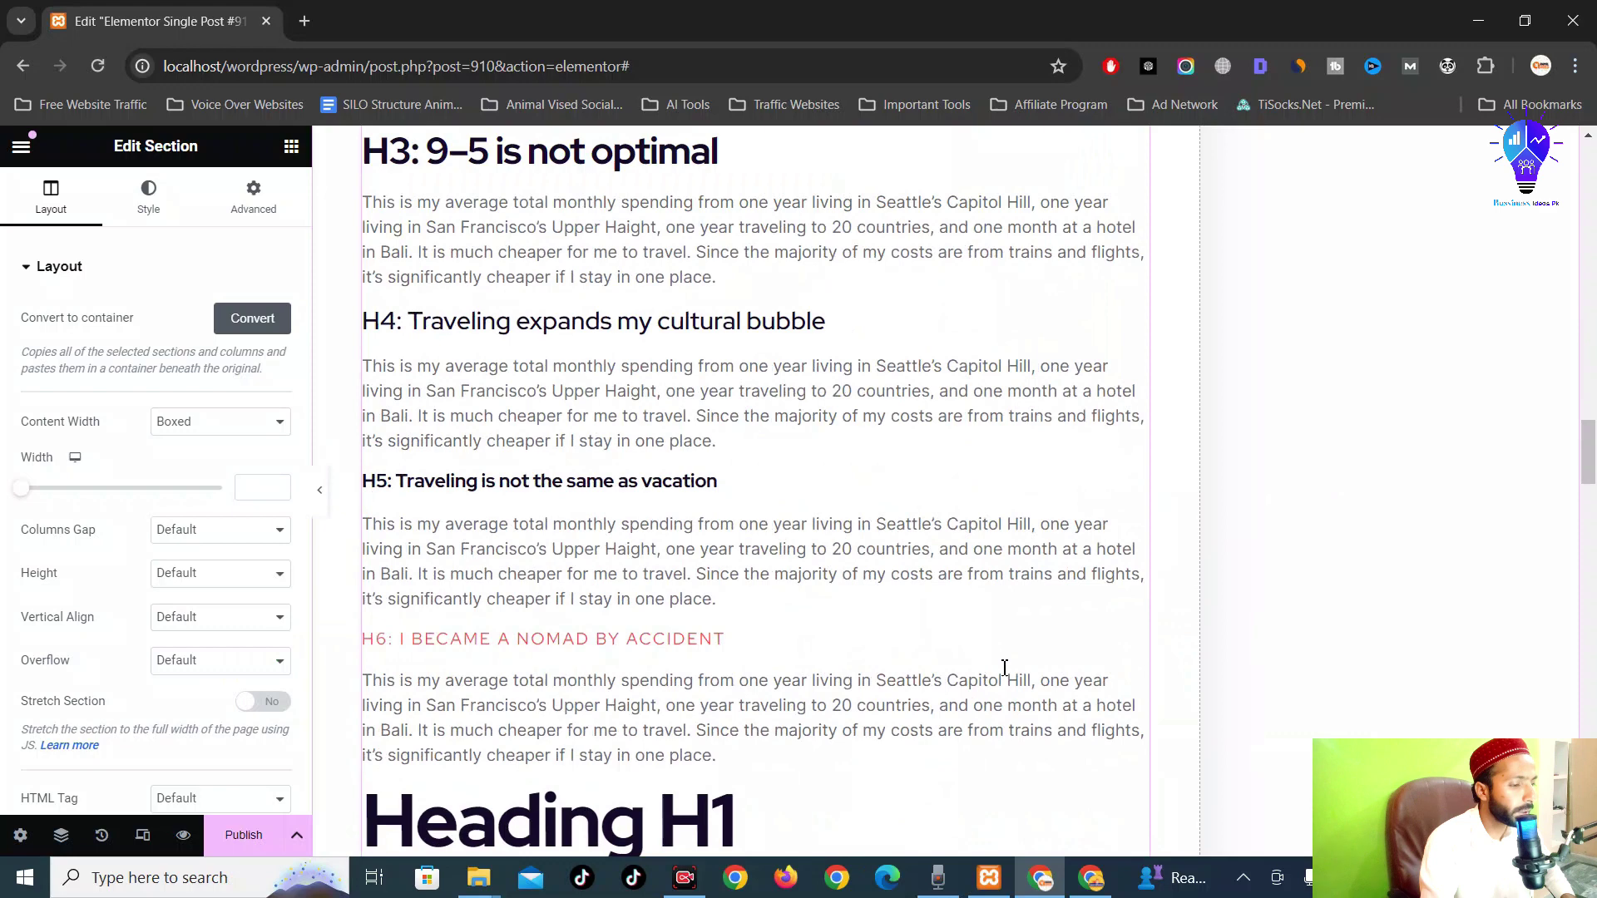
scroll(1005, 670, "down", 10)
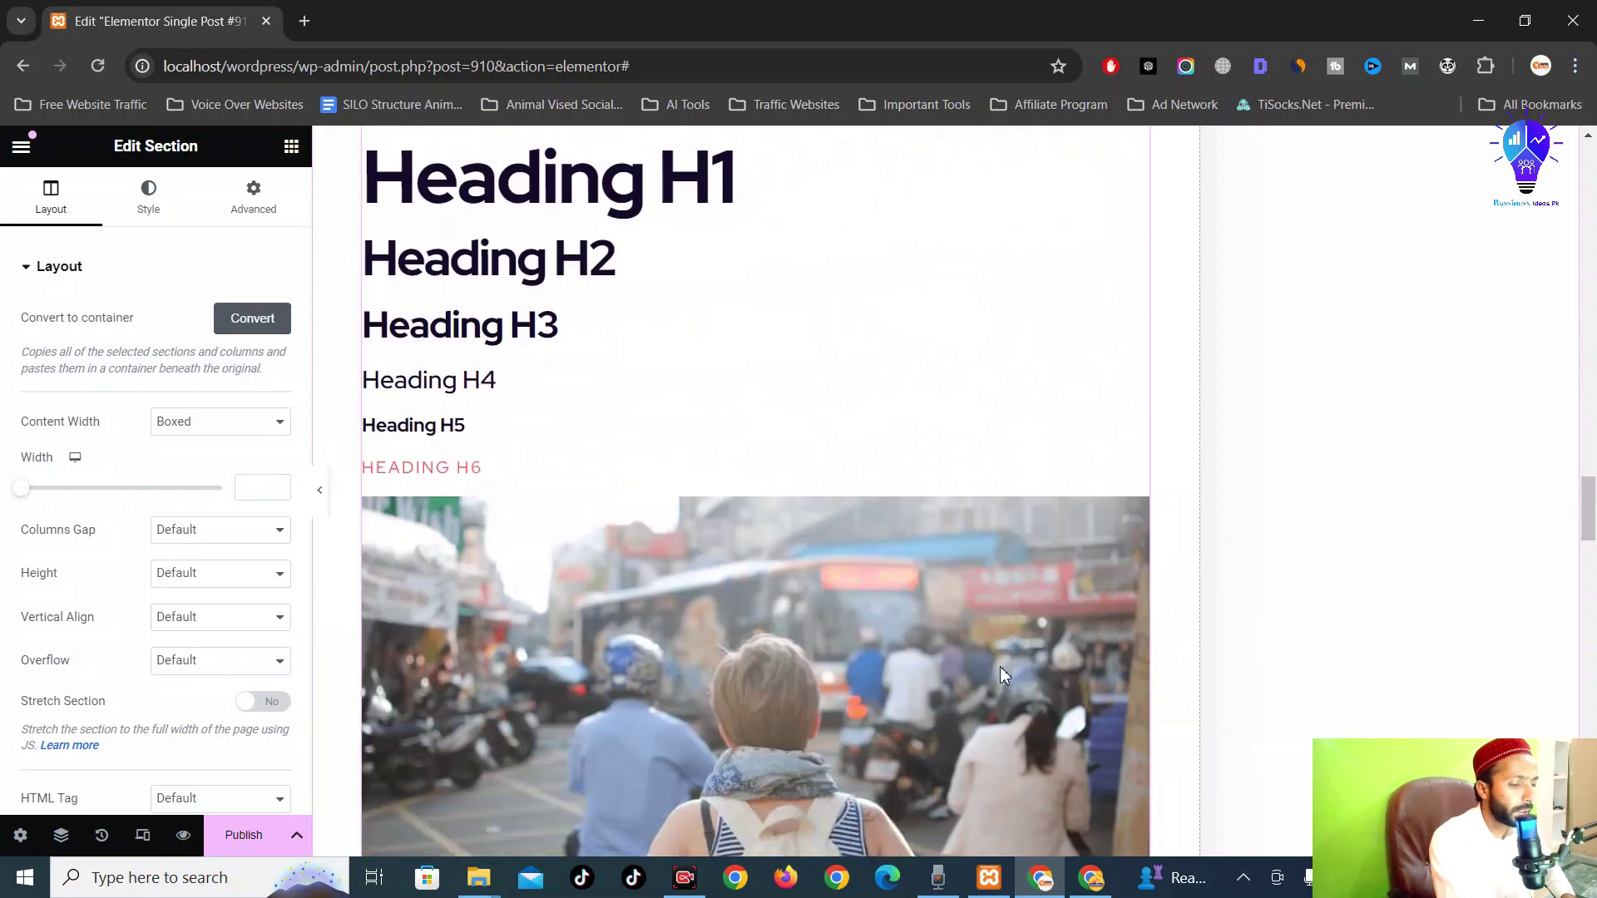
scroll(1001, 672, "down", 10)
key("ctrl+s")
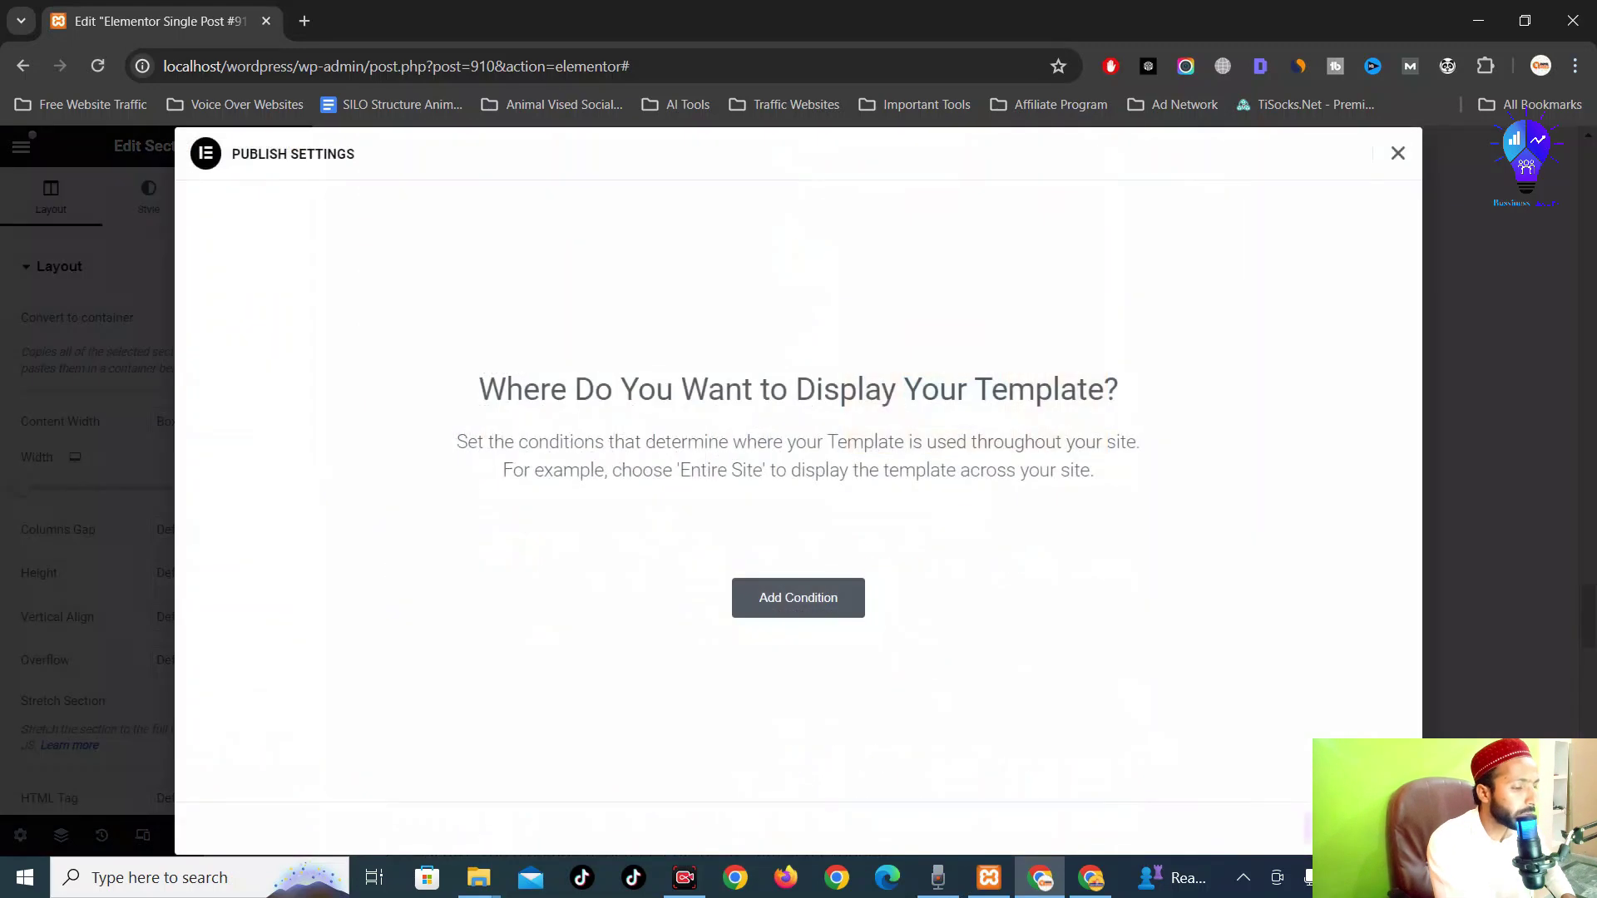
Step: Add a display condition including Posts with the sub-condition left on All, and publish
left_click(806, 601)
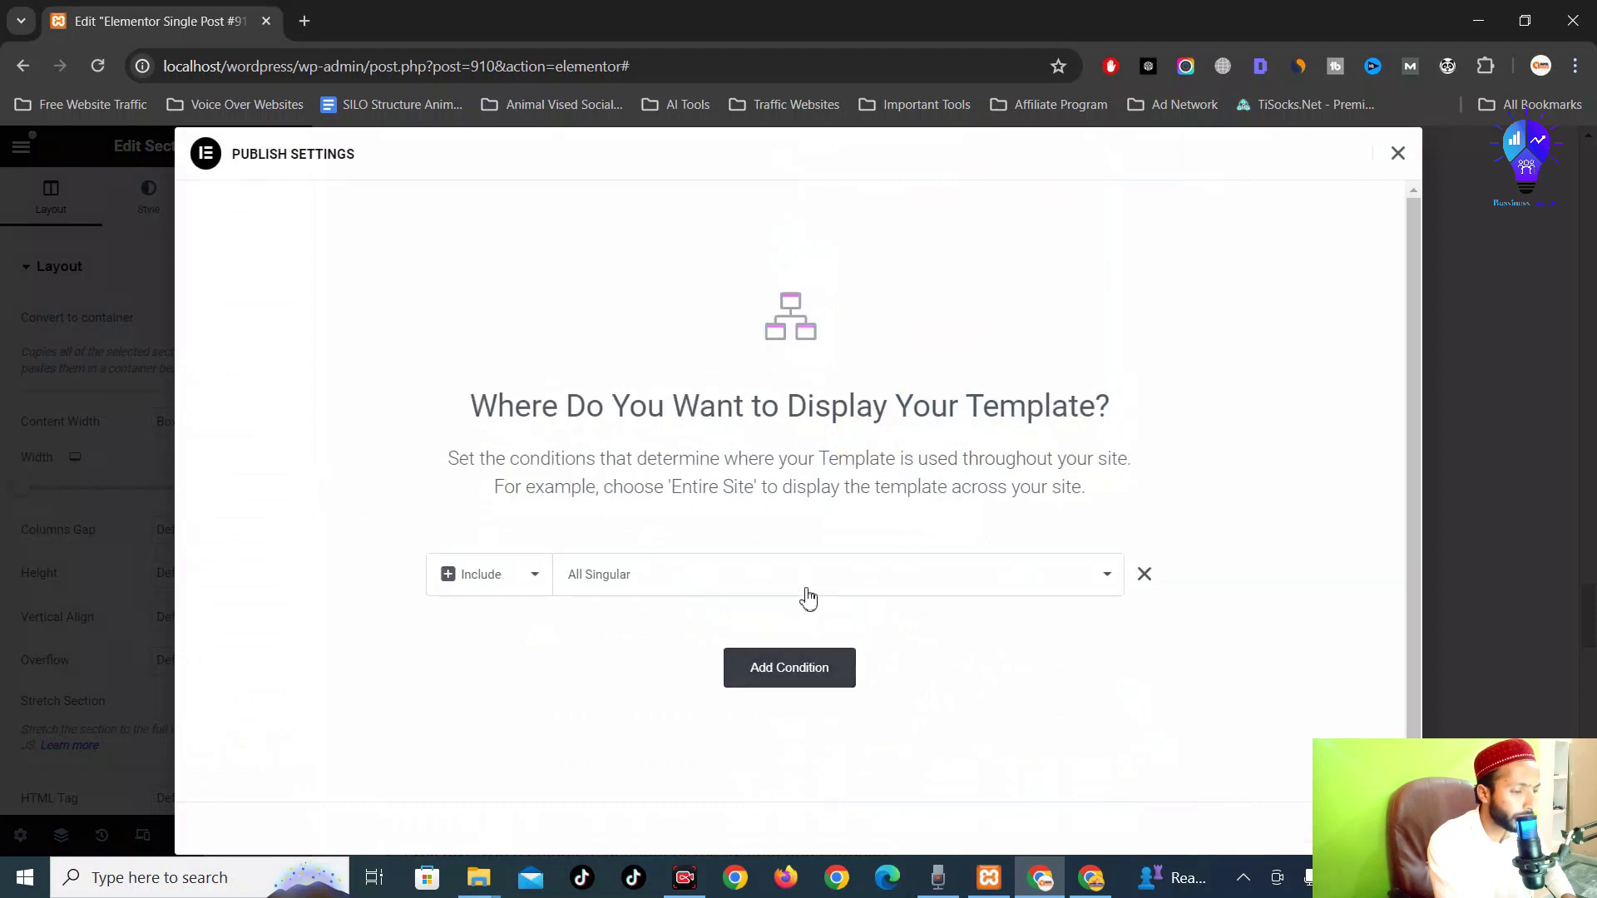
left_click(808, 598)
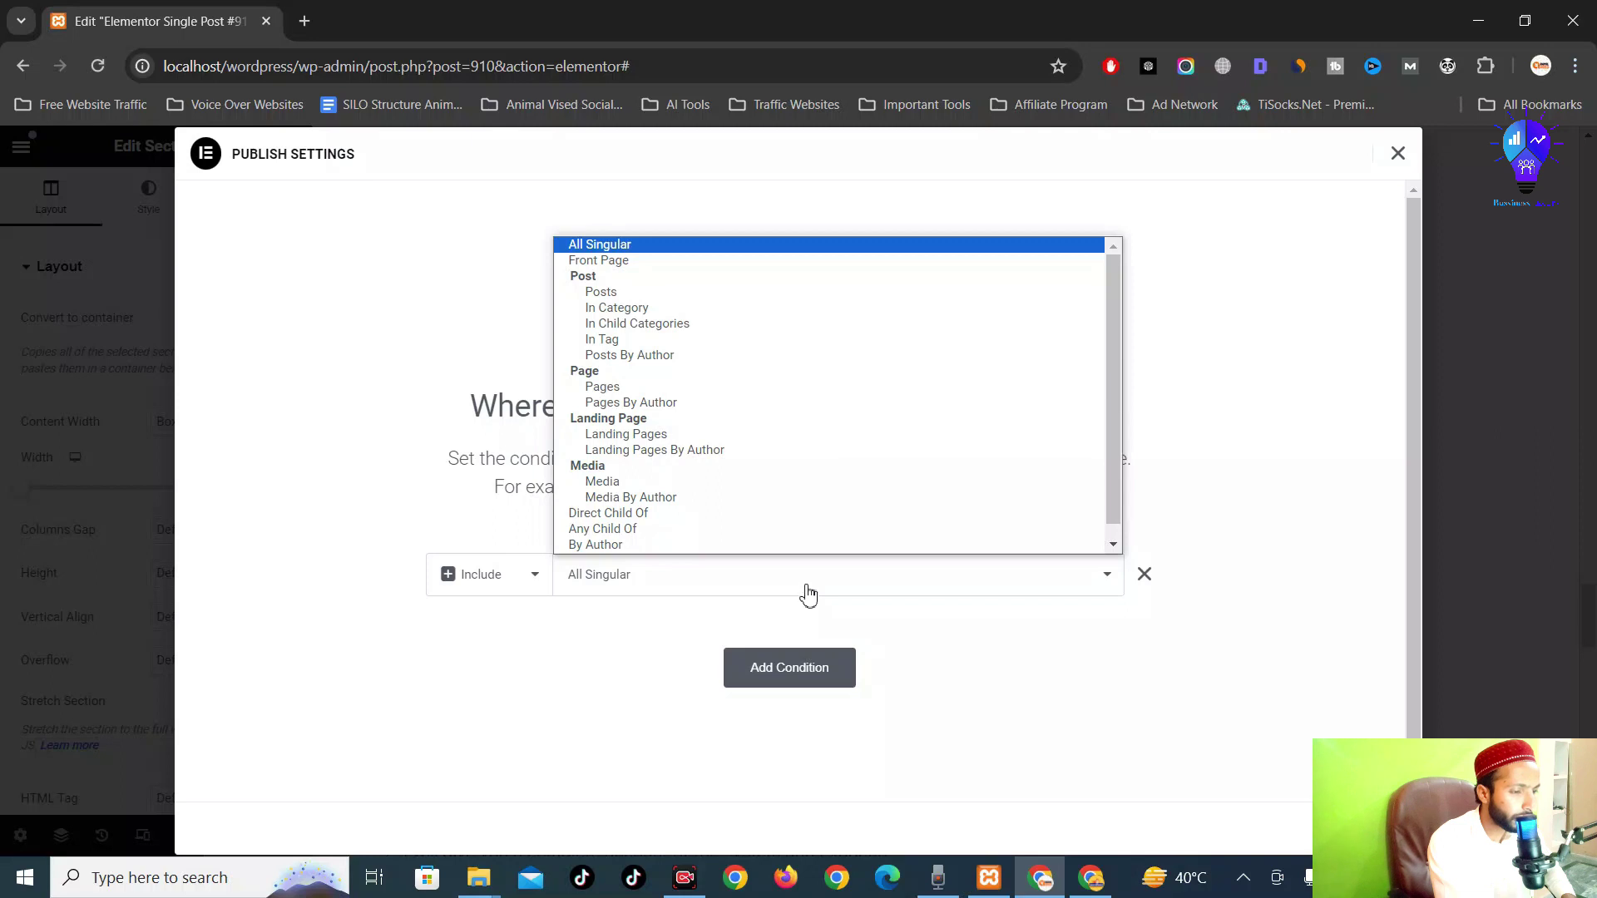
scroll(774, 468, "down", 1)
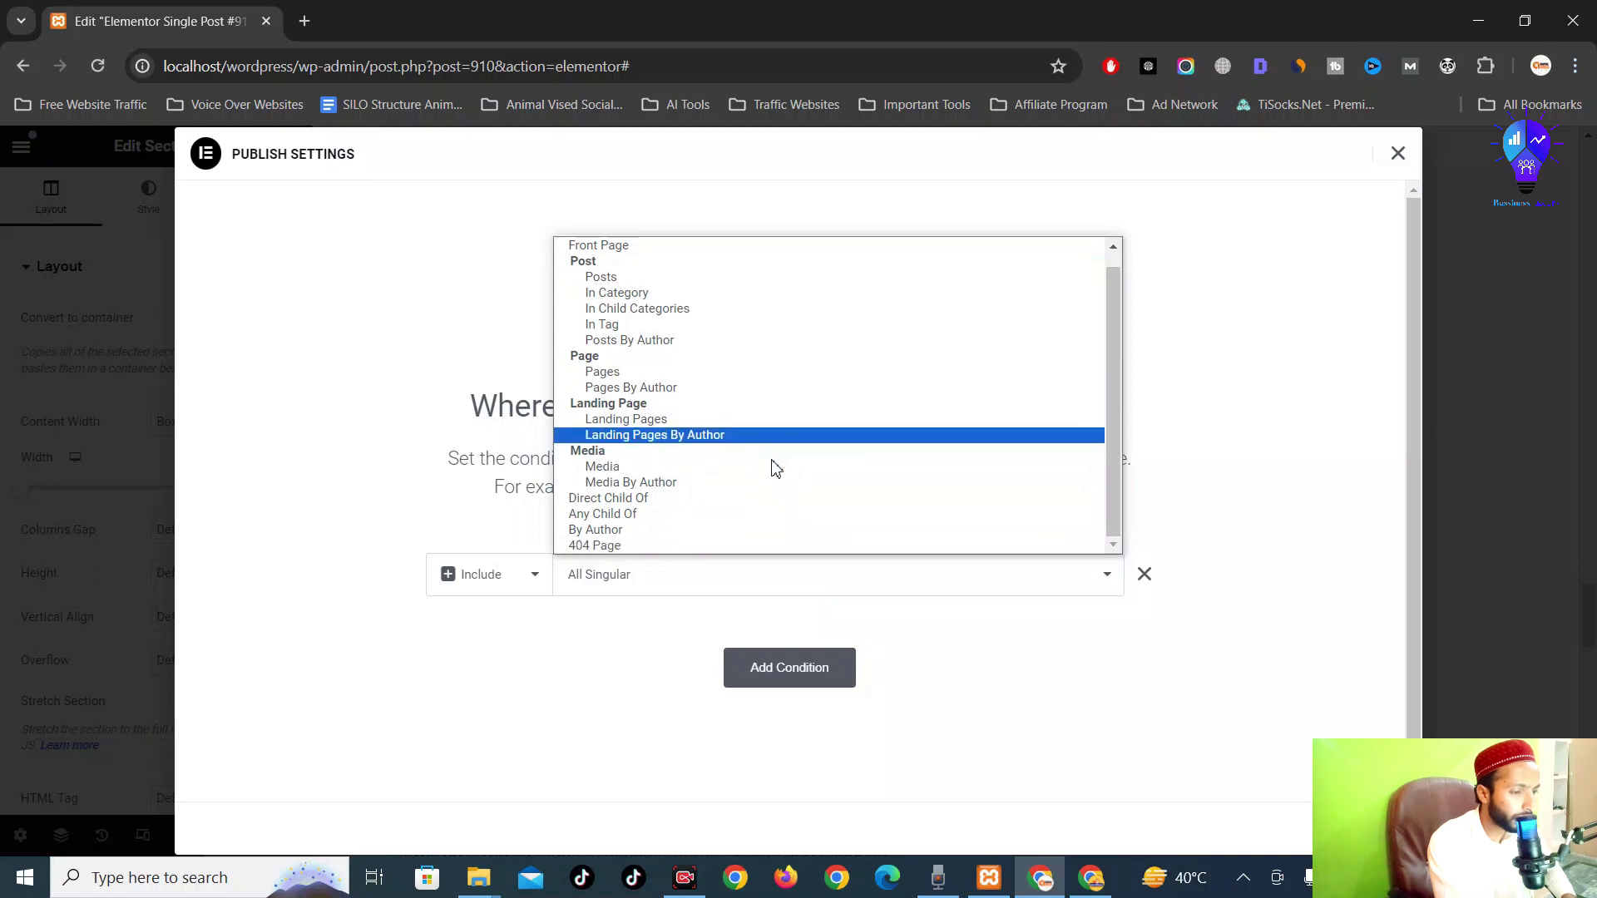
scroll(770, 472, "up", 1)
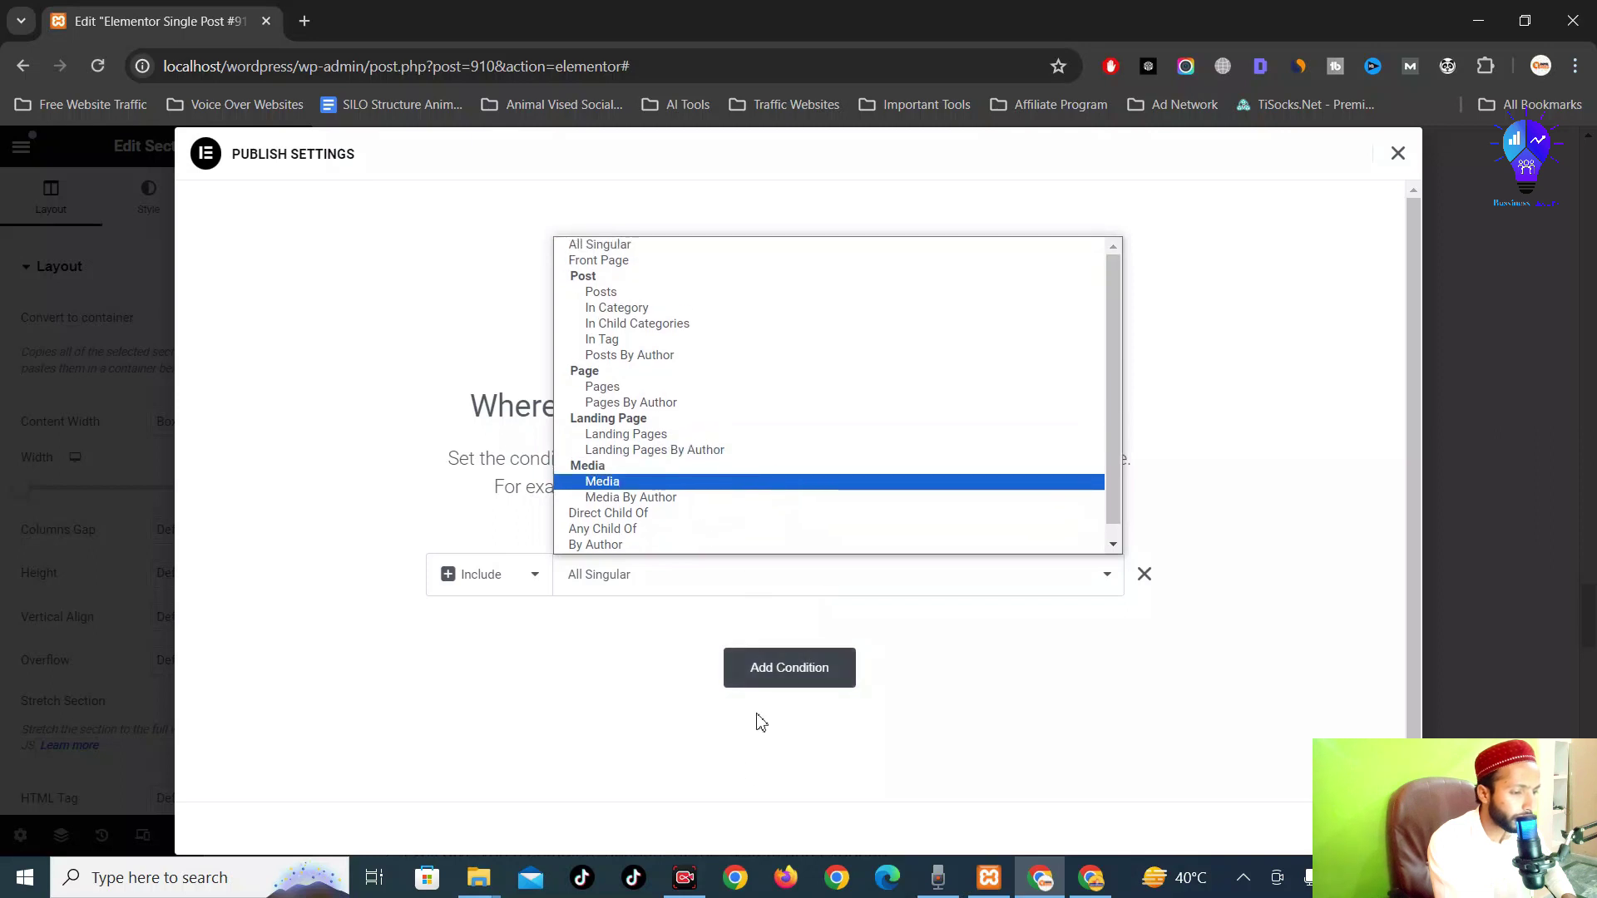
left_click(624, 705)
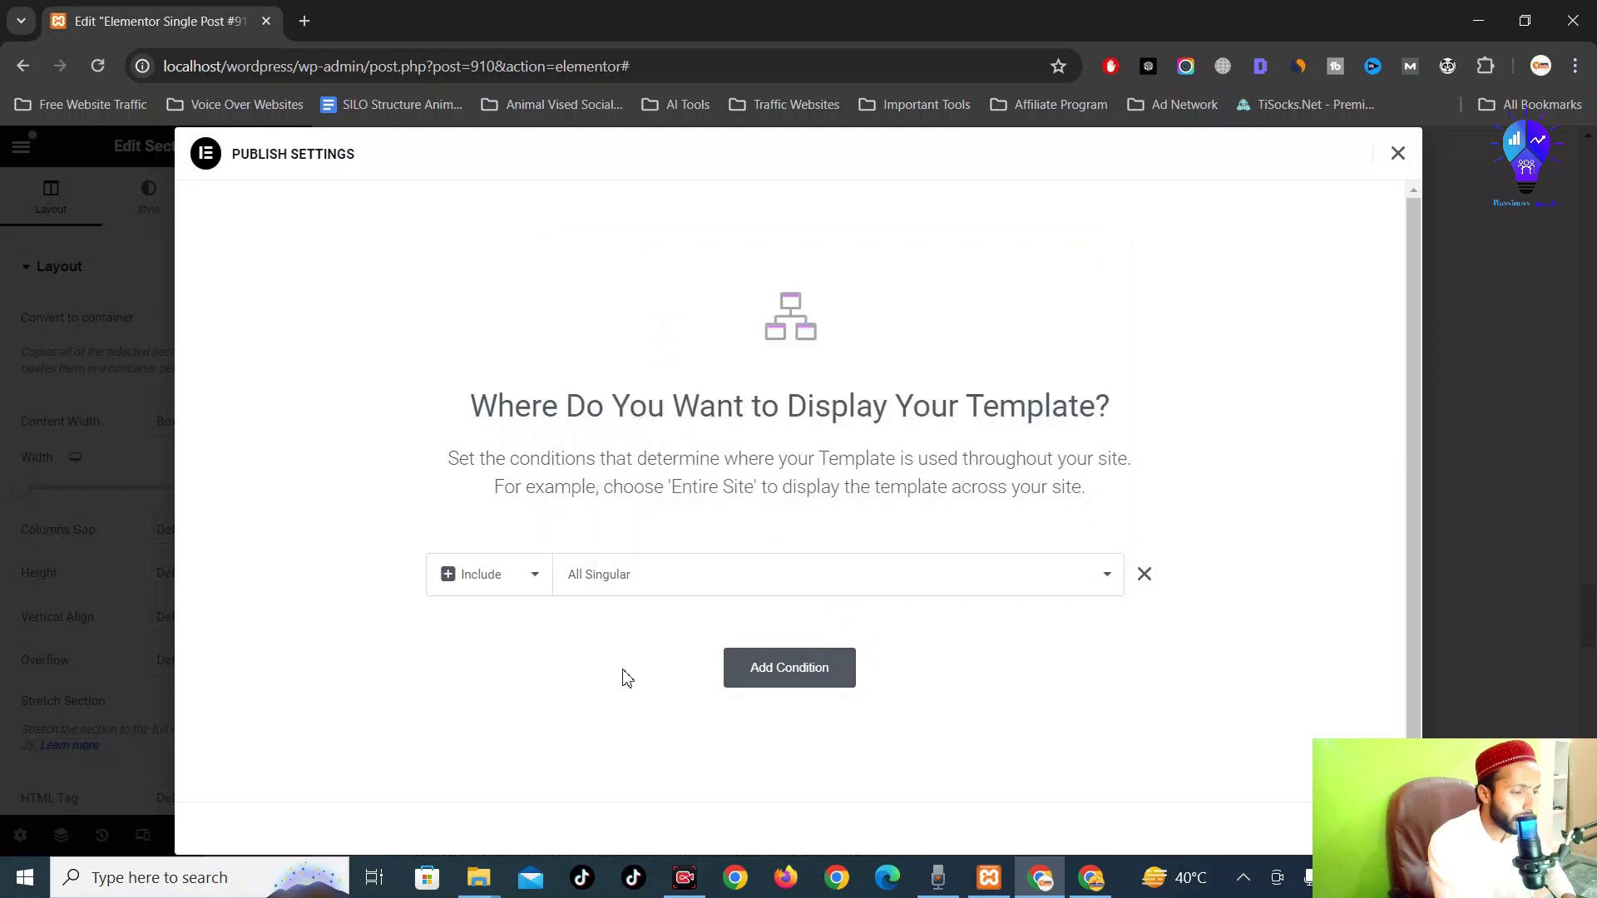
left_click(707, 594)
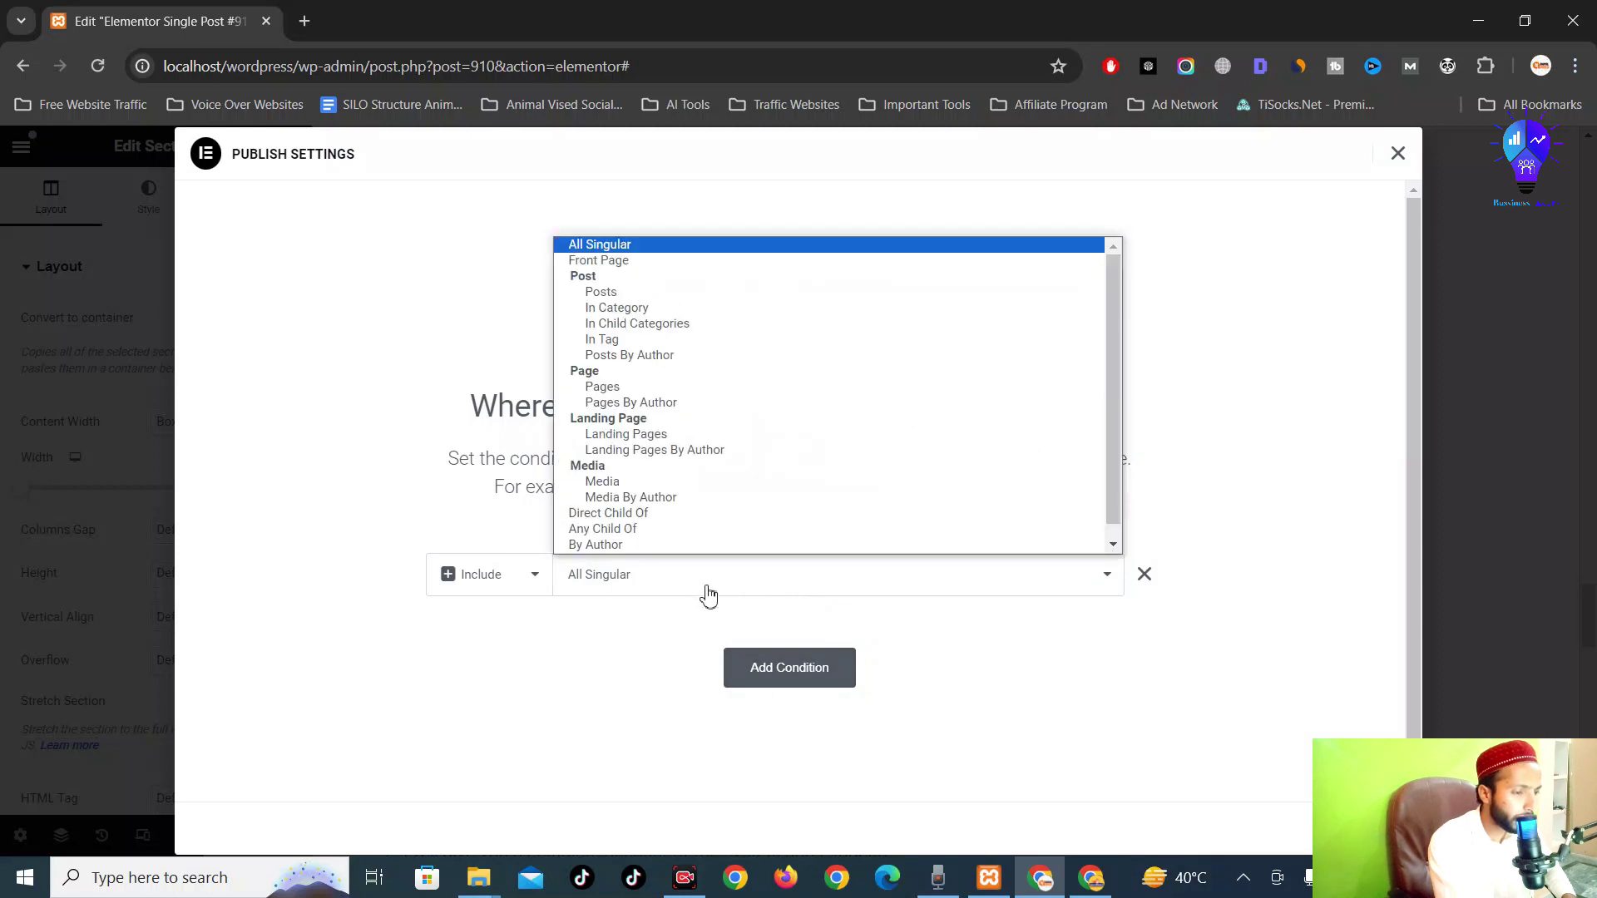
left_click(621, 293)
left_click(1023, 575)
left_click(1207, 486)
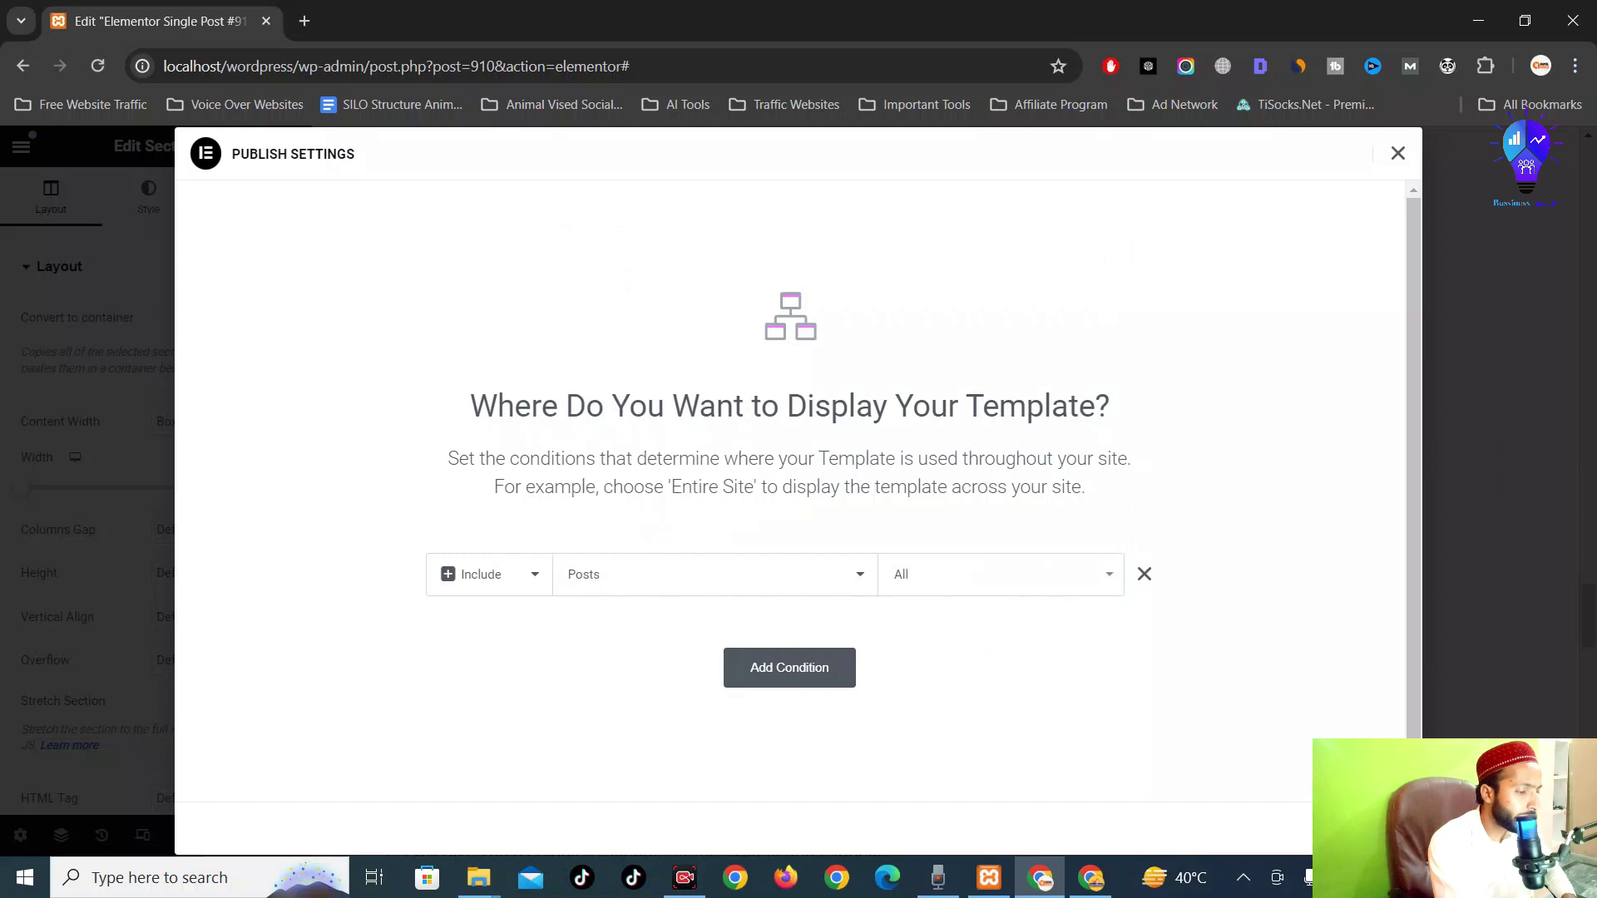
key("Escape")
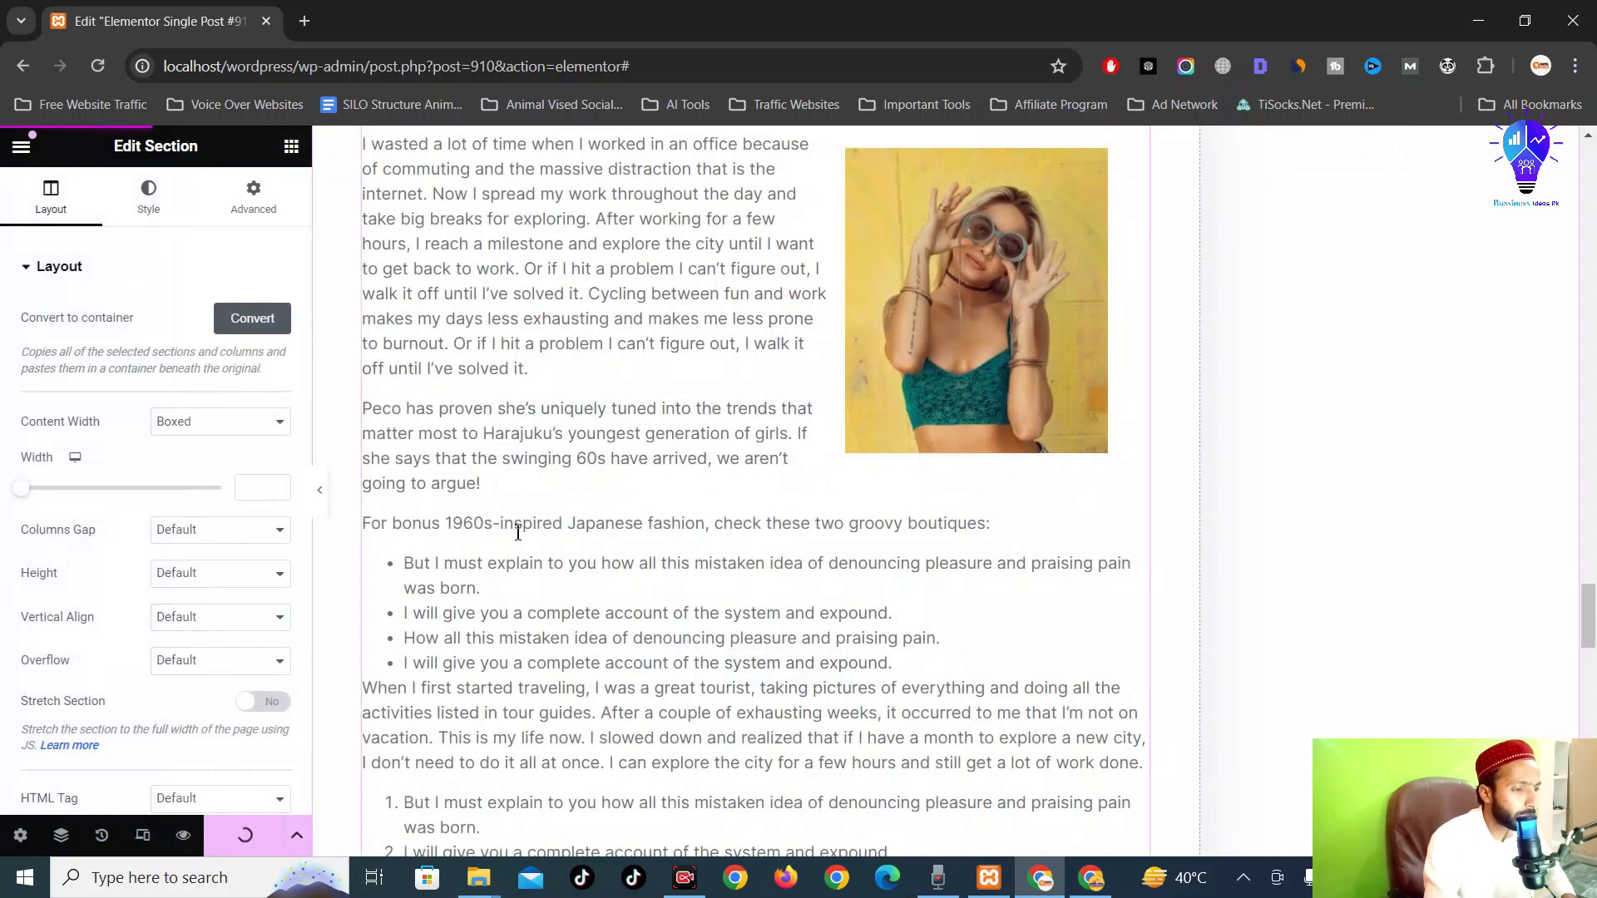
Step: Inspect the Share Buttons widget settings (Facebook, Pinterest, Twitter, LinkedIn), then go back
scroll(515, 512, "down", 13)
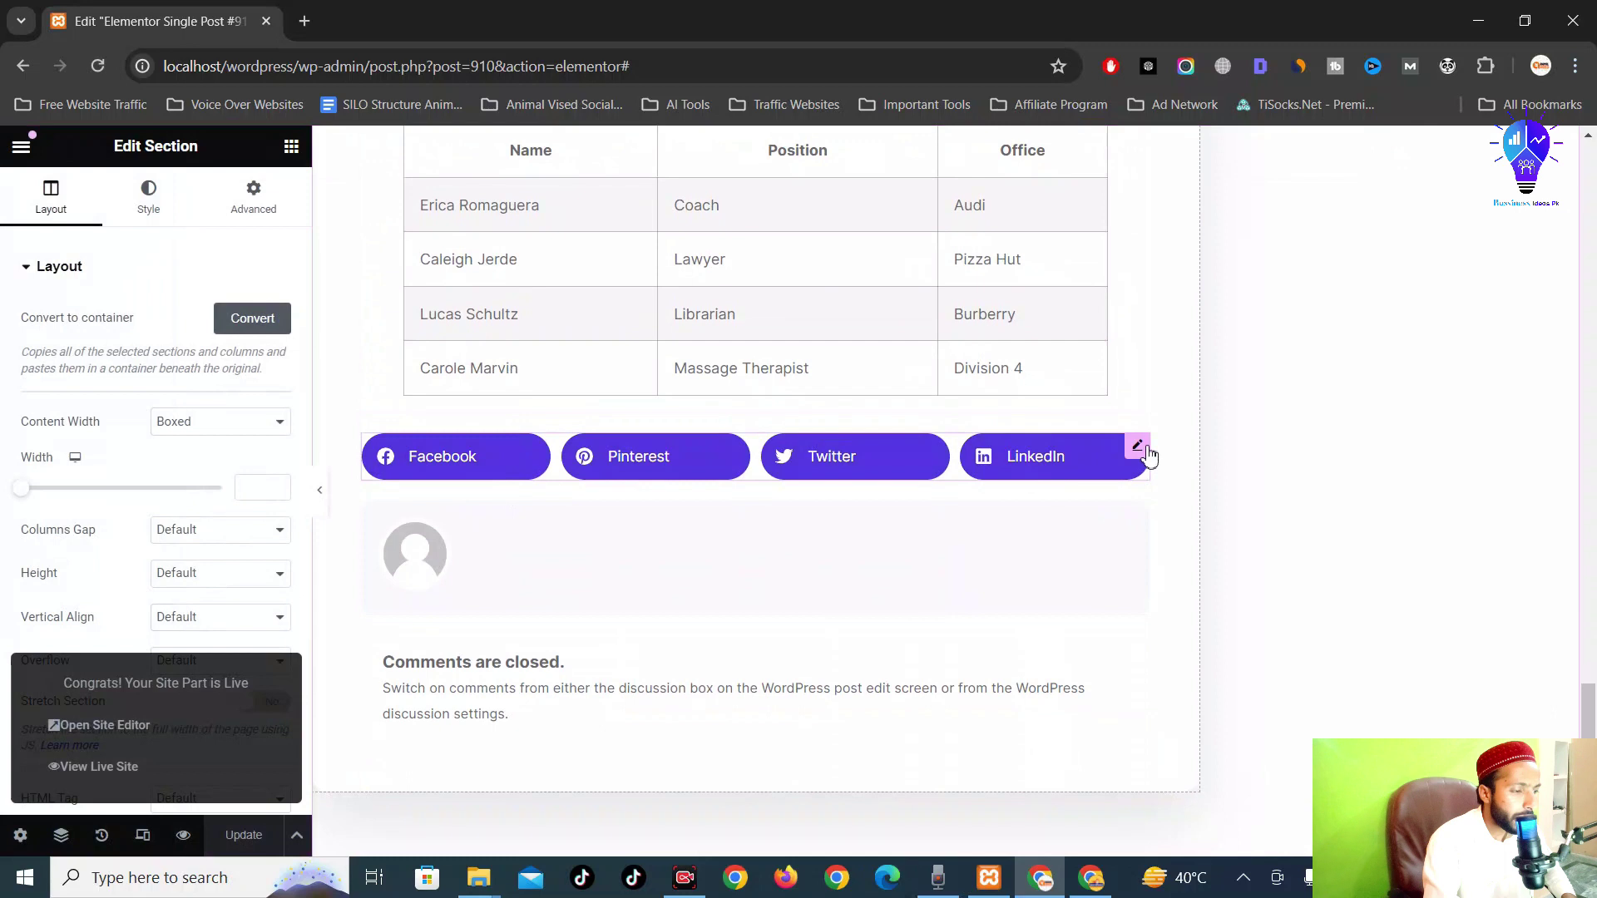
left_click(1139, 447)
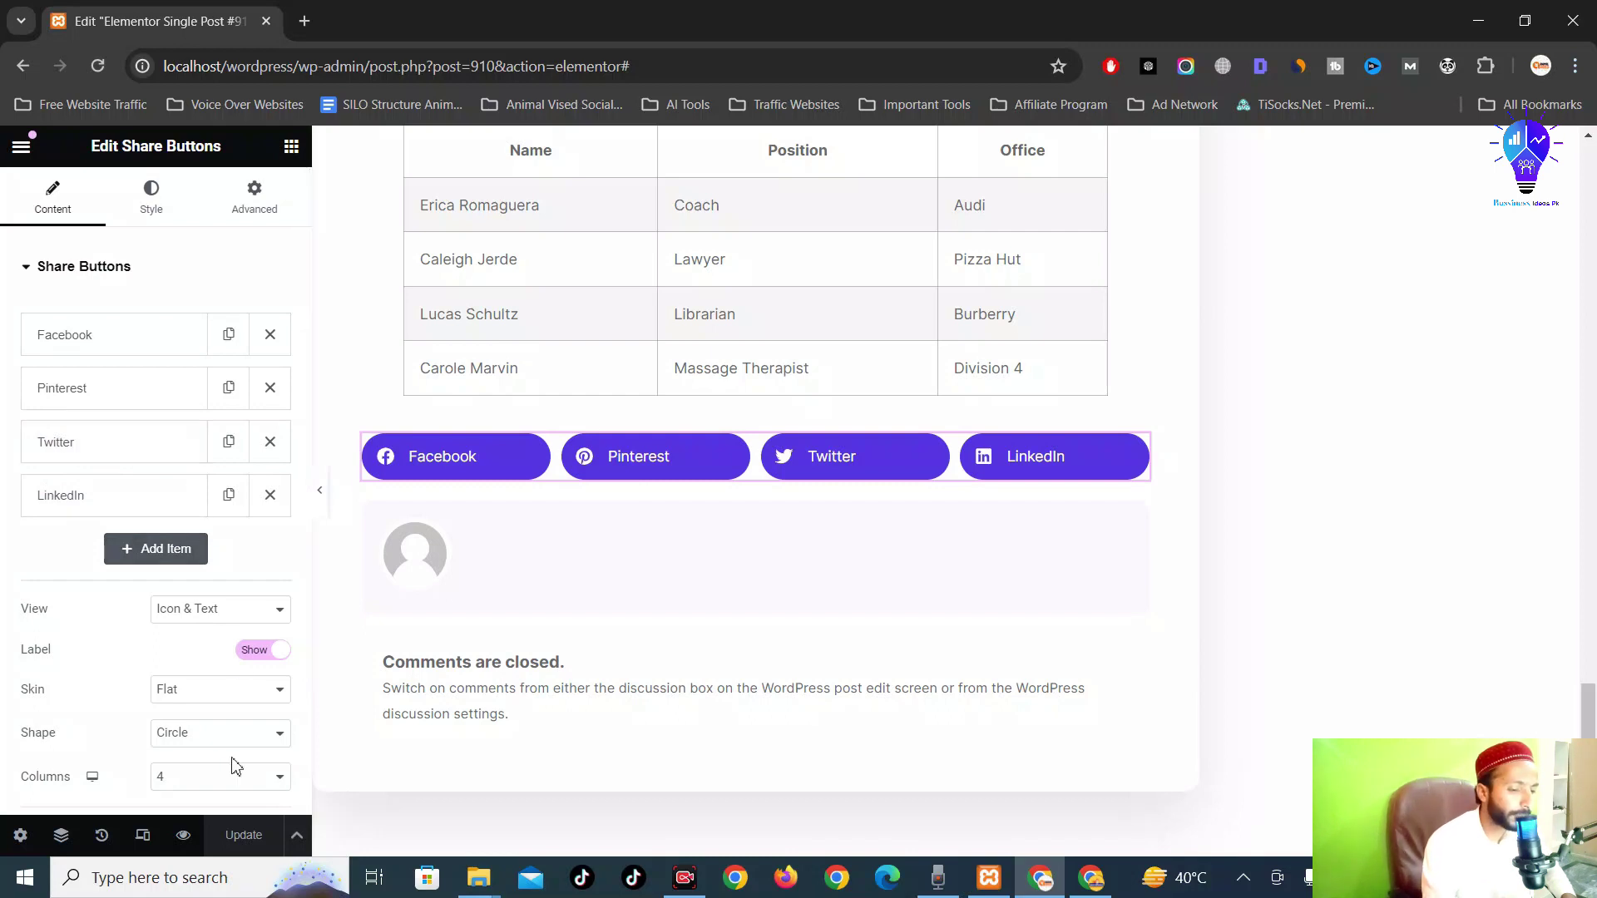
left_click(23, 67)
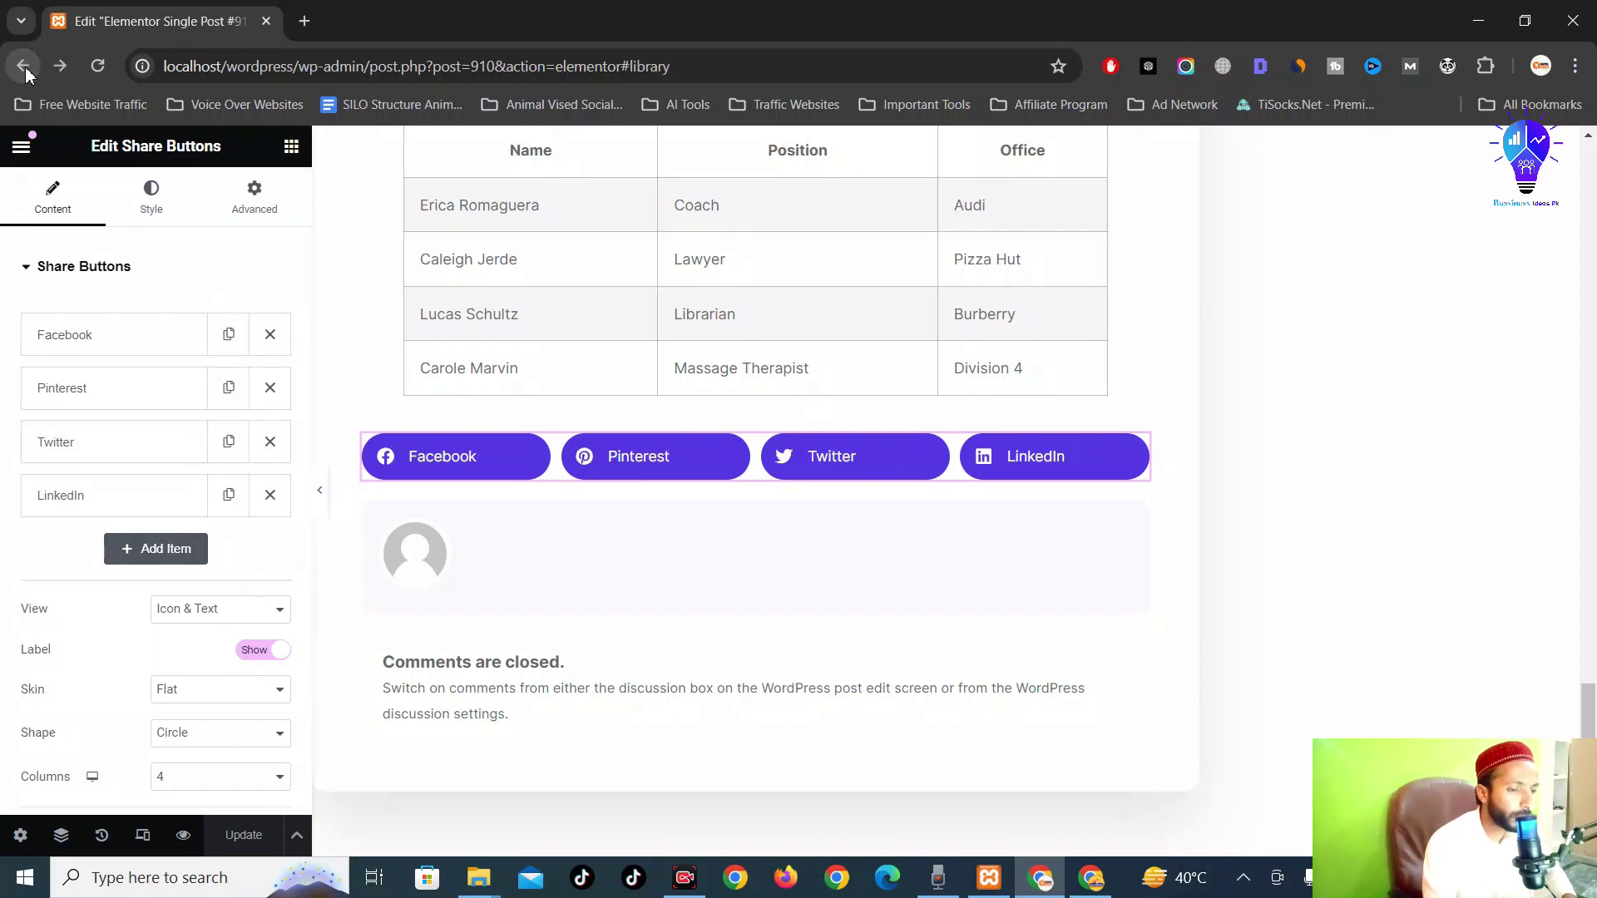
Step: Browse the Single Page, Archive, Search Results and Error 404 template categories in Theme Builder
left_click(23, 67)
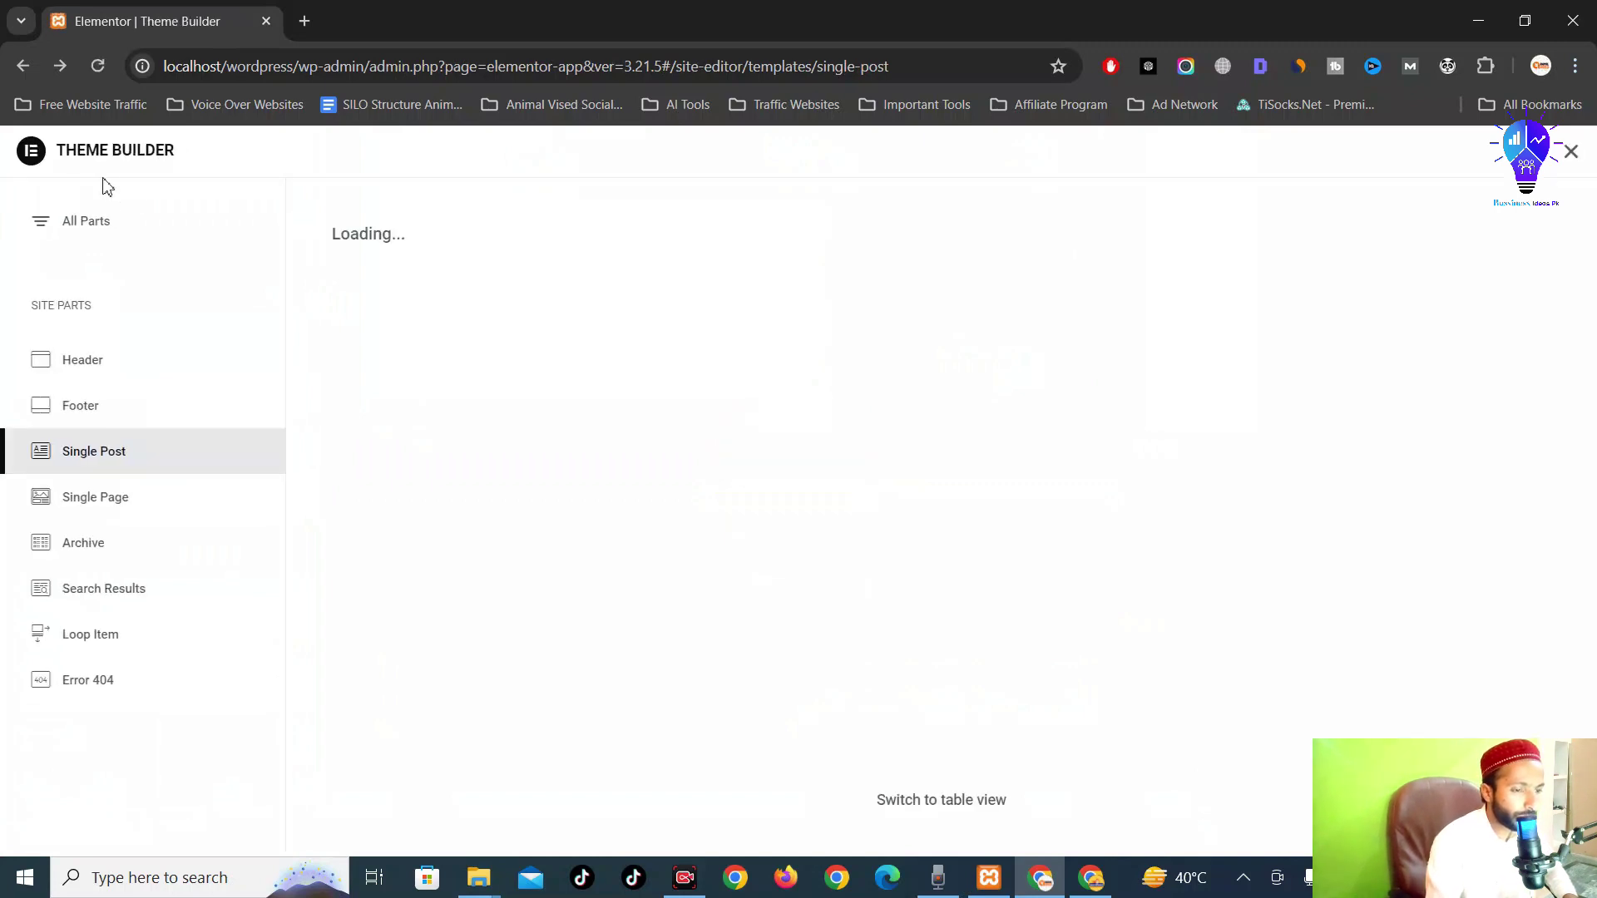
left_click(89, 499)
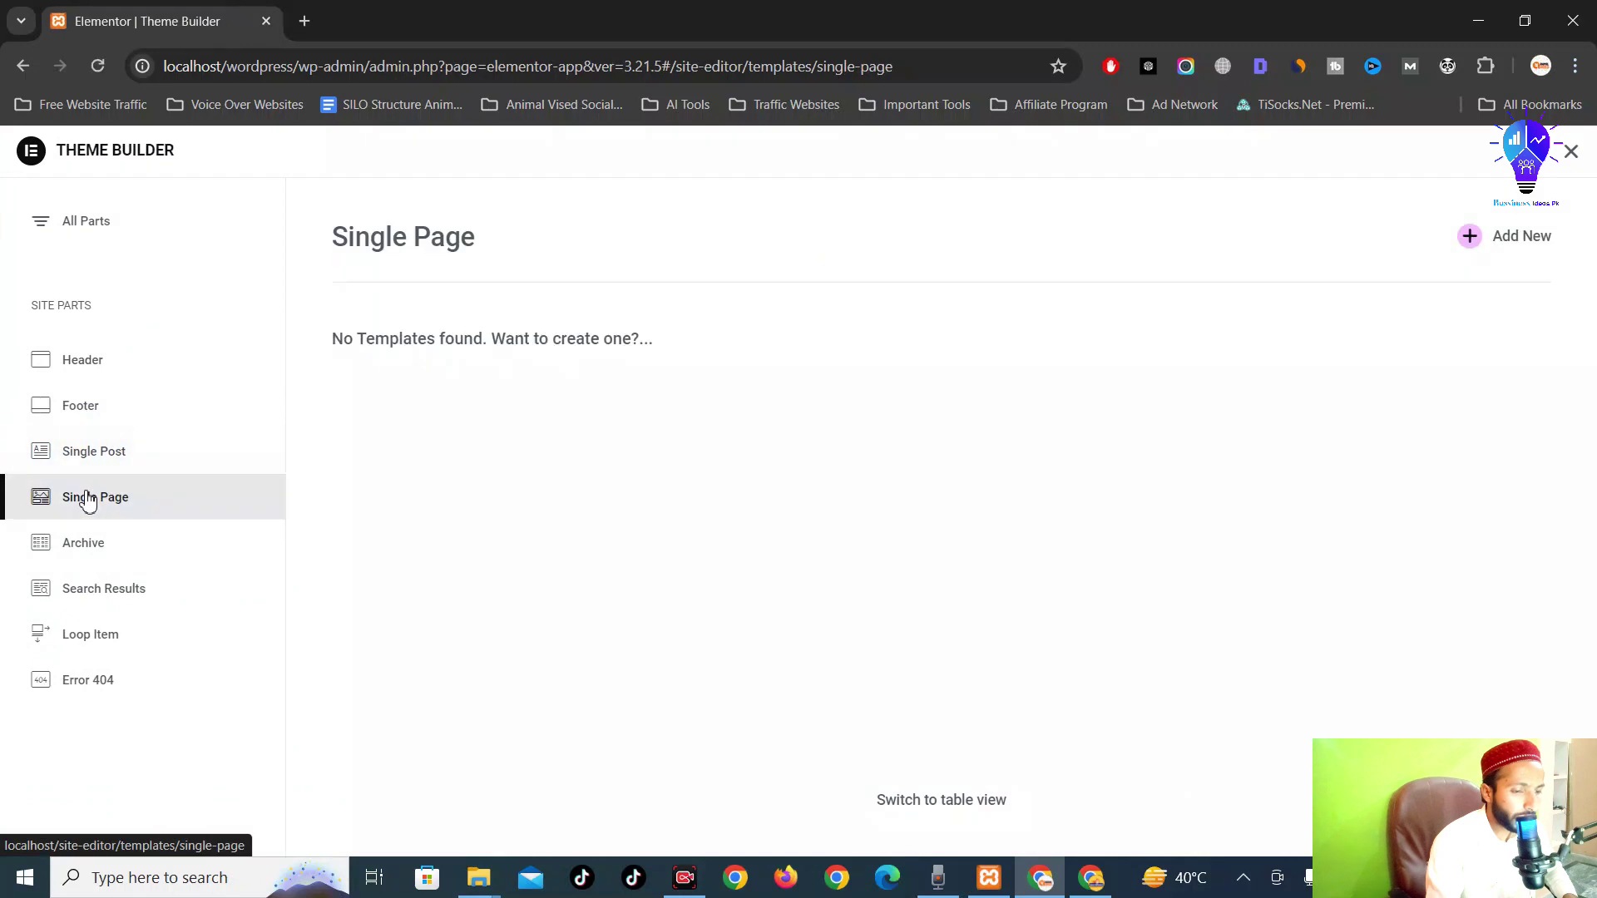
left_click(103, 552)
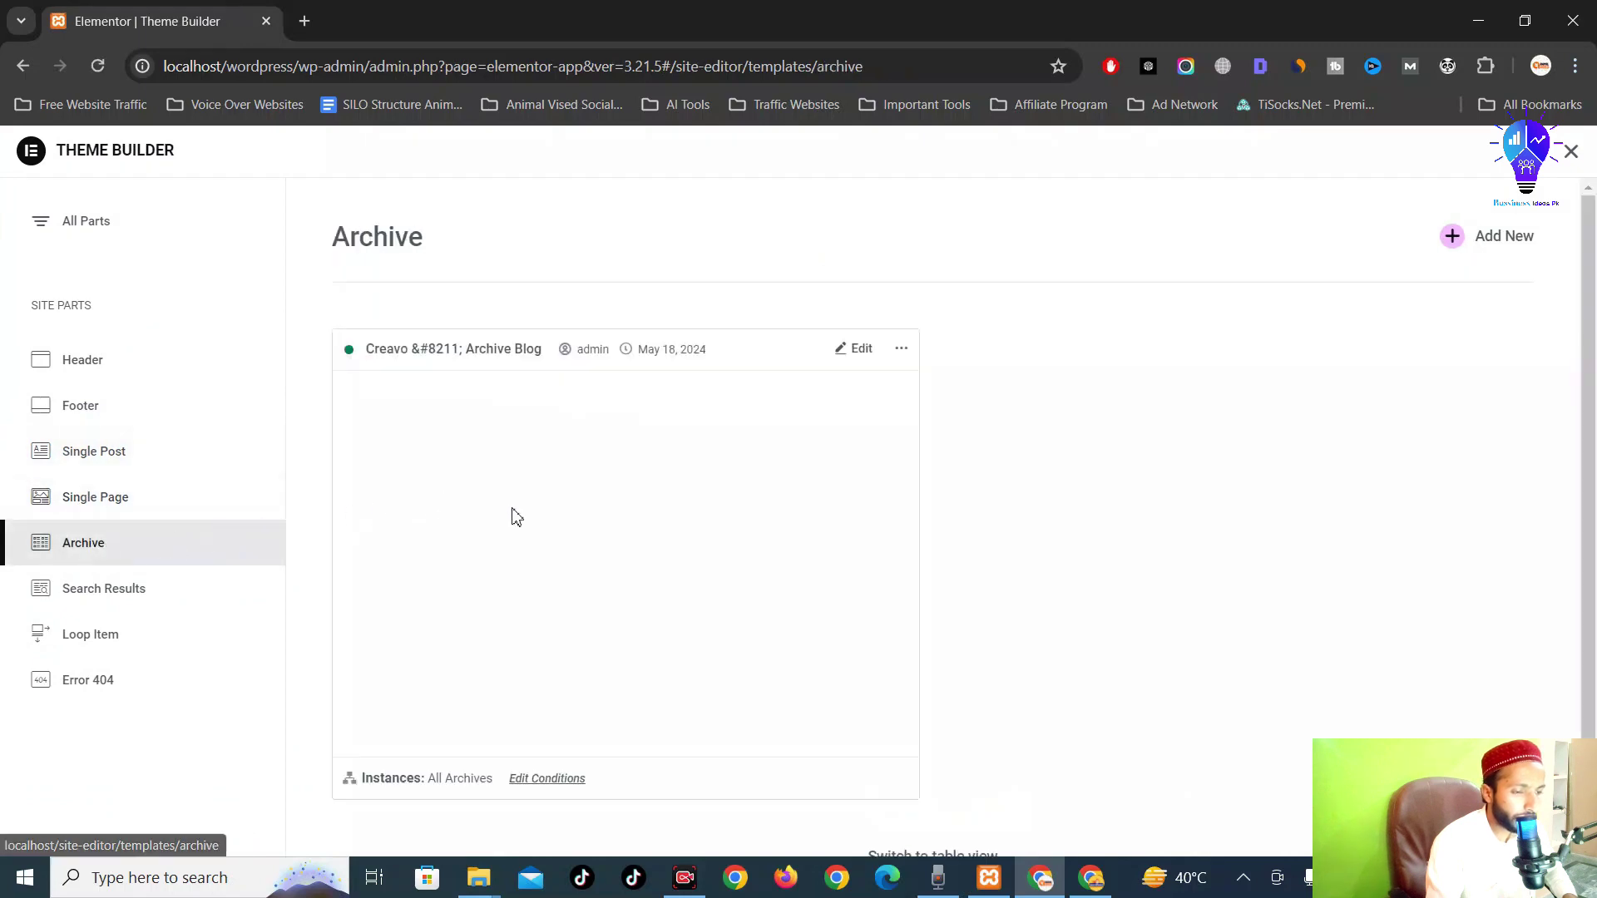
left_click(83, 594)
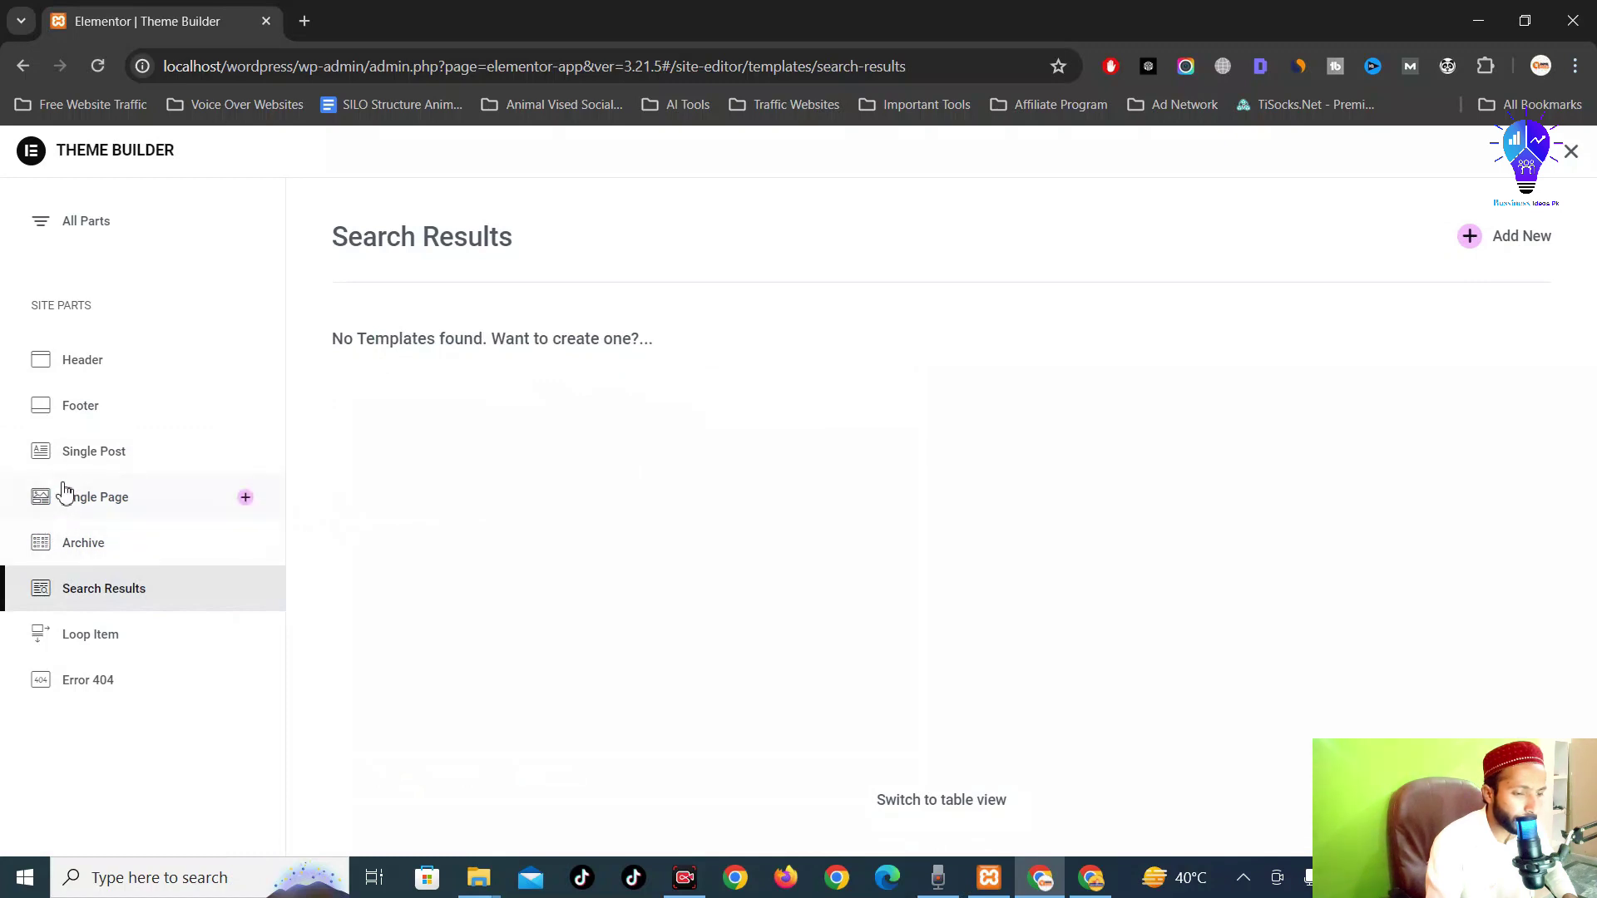
left_click(97, 683)
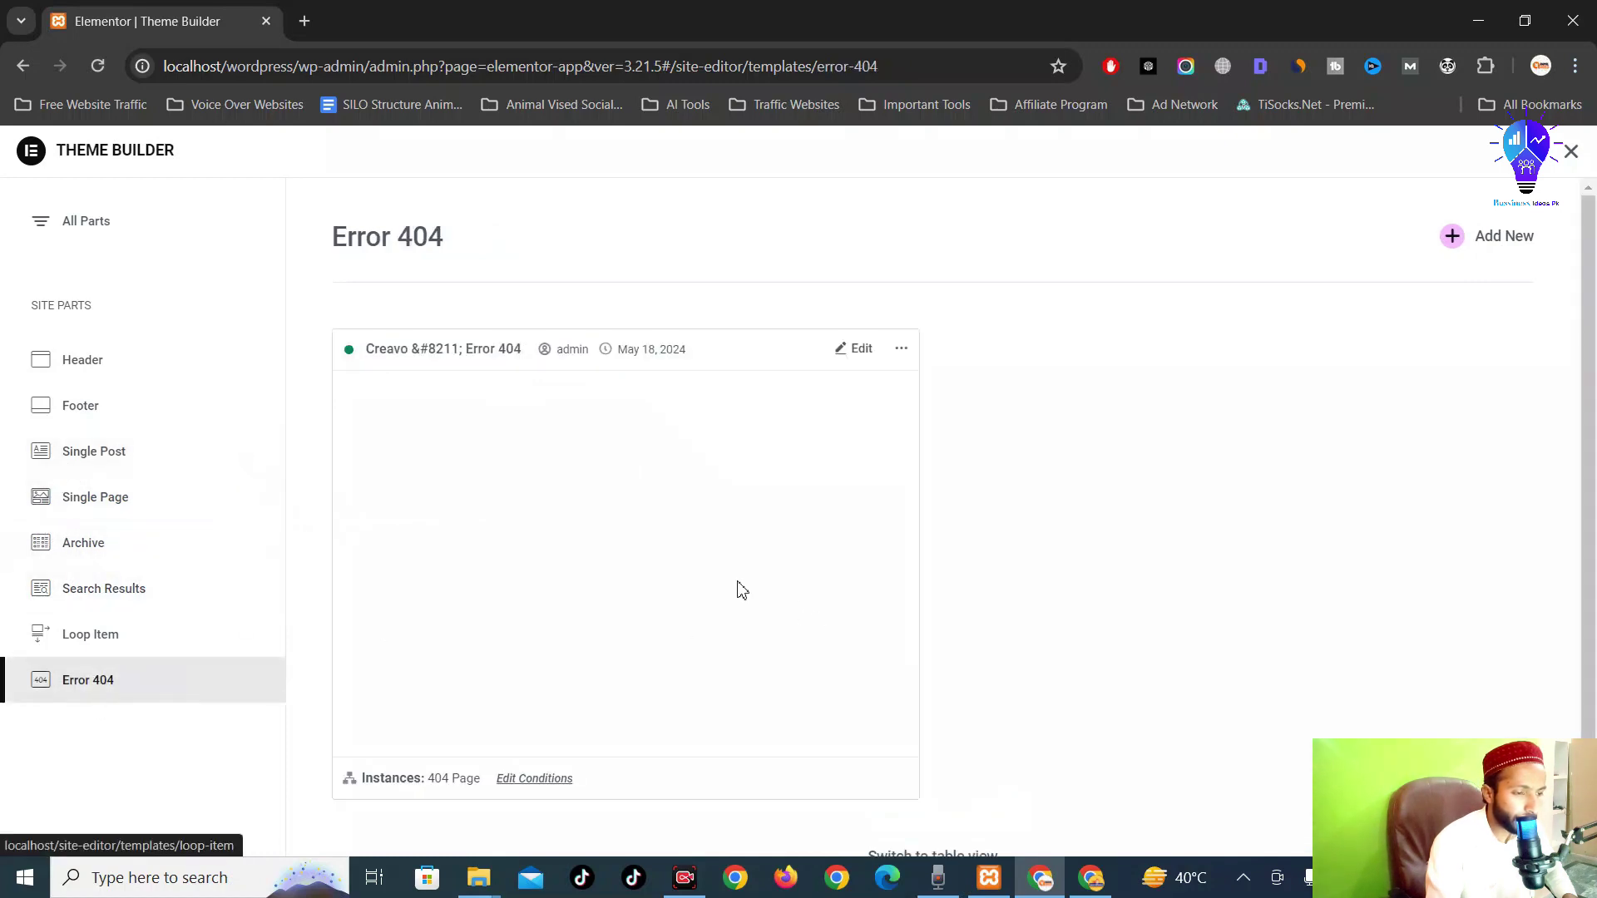
Step: Step back through browser history to the All Parts overview
left_click(25, 67)
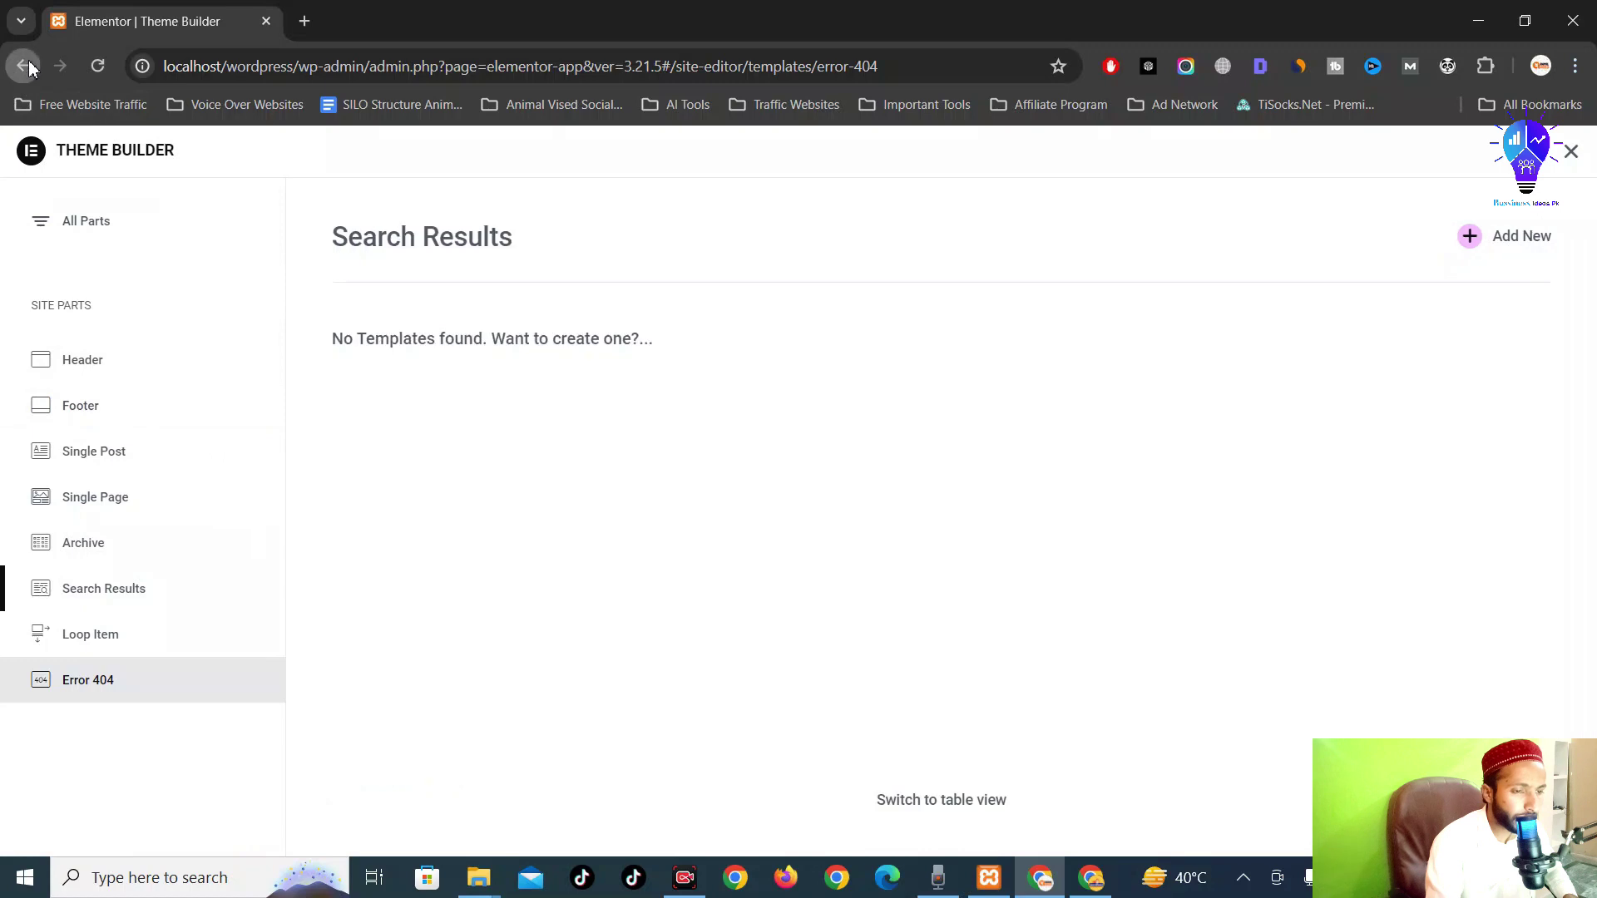
left_click(25, 66)
left_click(25, 67)
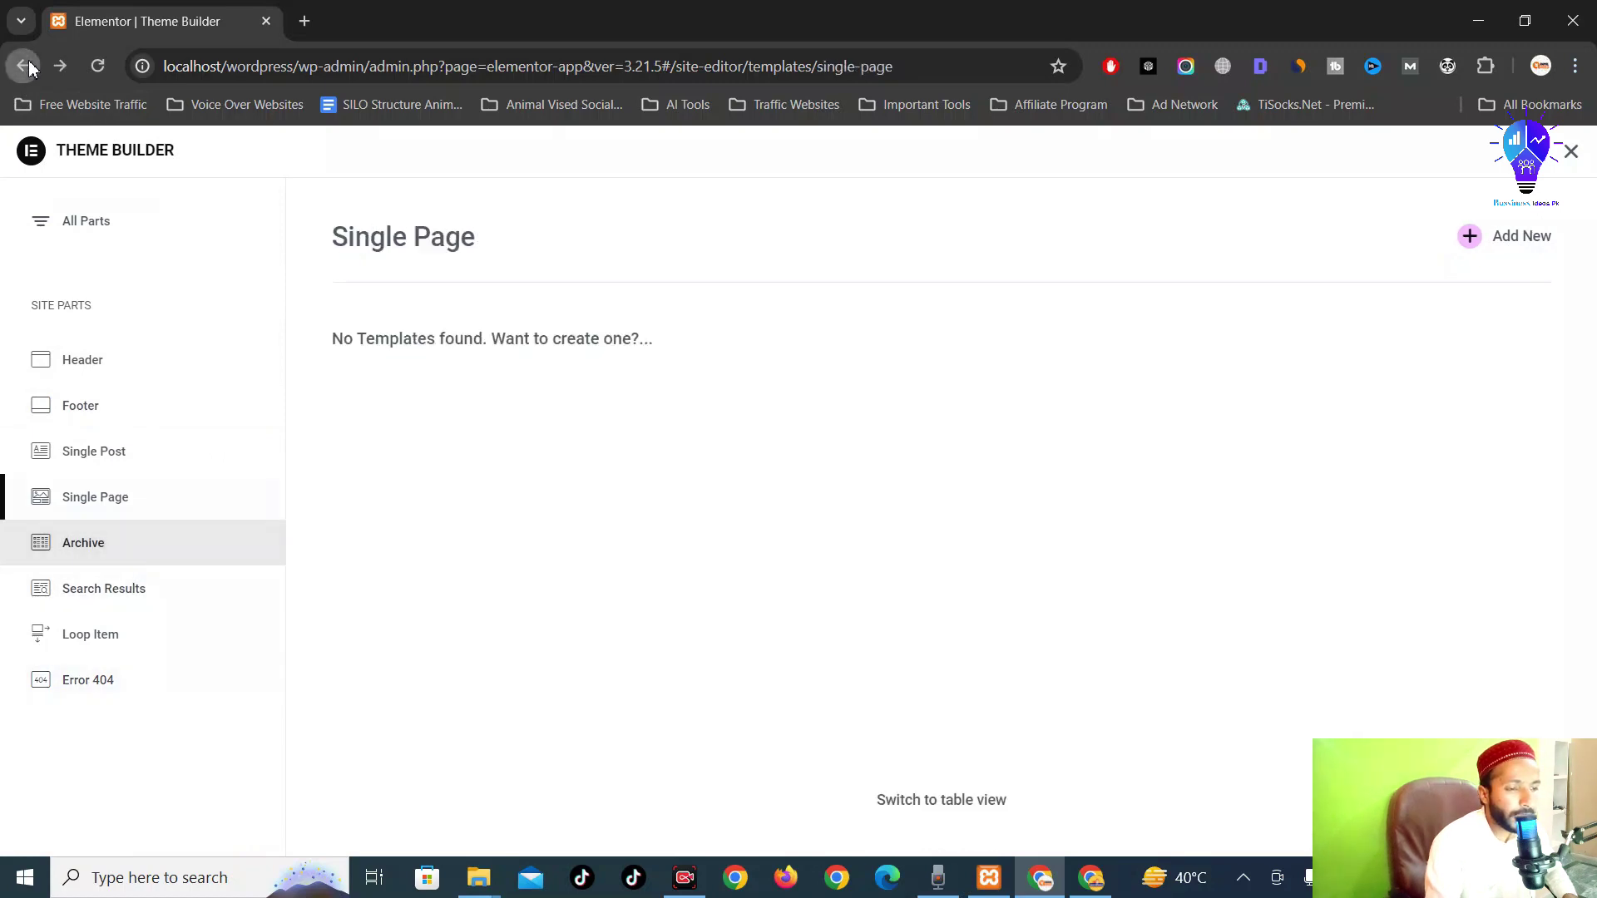
left_click(25, 66)
left_click(25, 67)
left_click(25, 66)
left_click(25, 67)
left_click(25, 66)
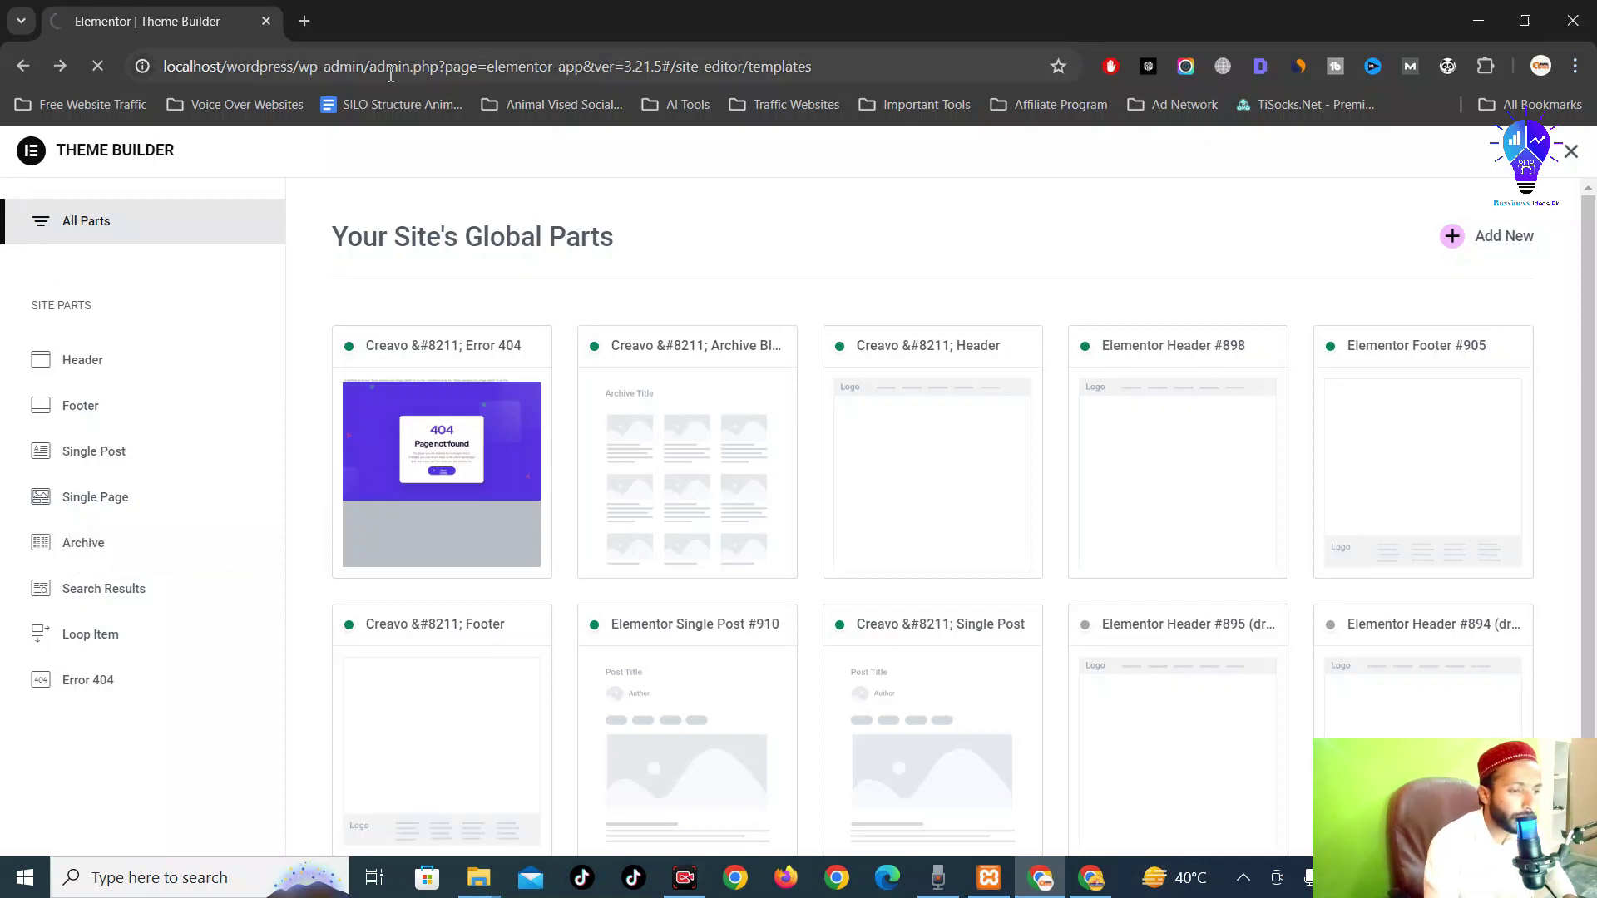
Step: Open localhost/wordpress/wp-admin/ in a new browser tab, then return to the first tab
left_click_drag(370, 66, 1051, 119)
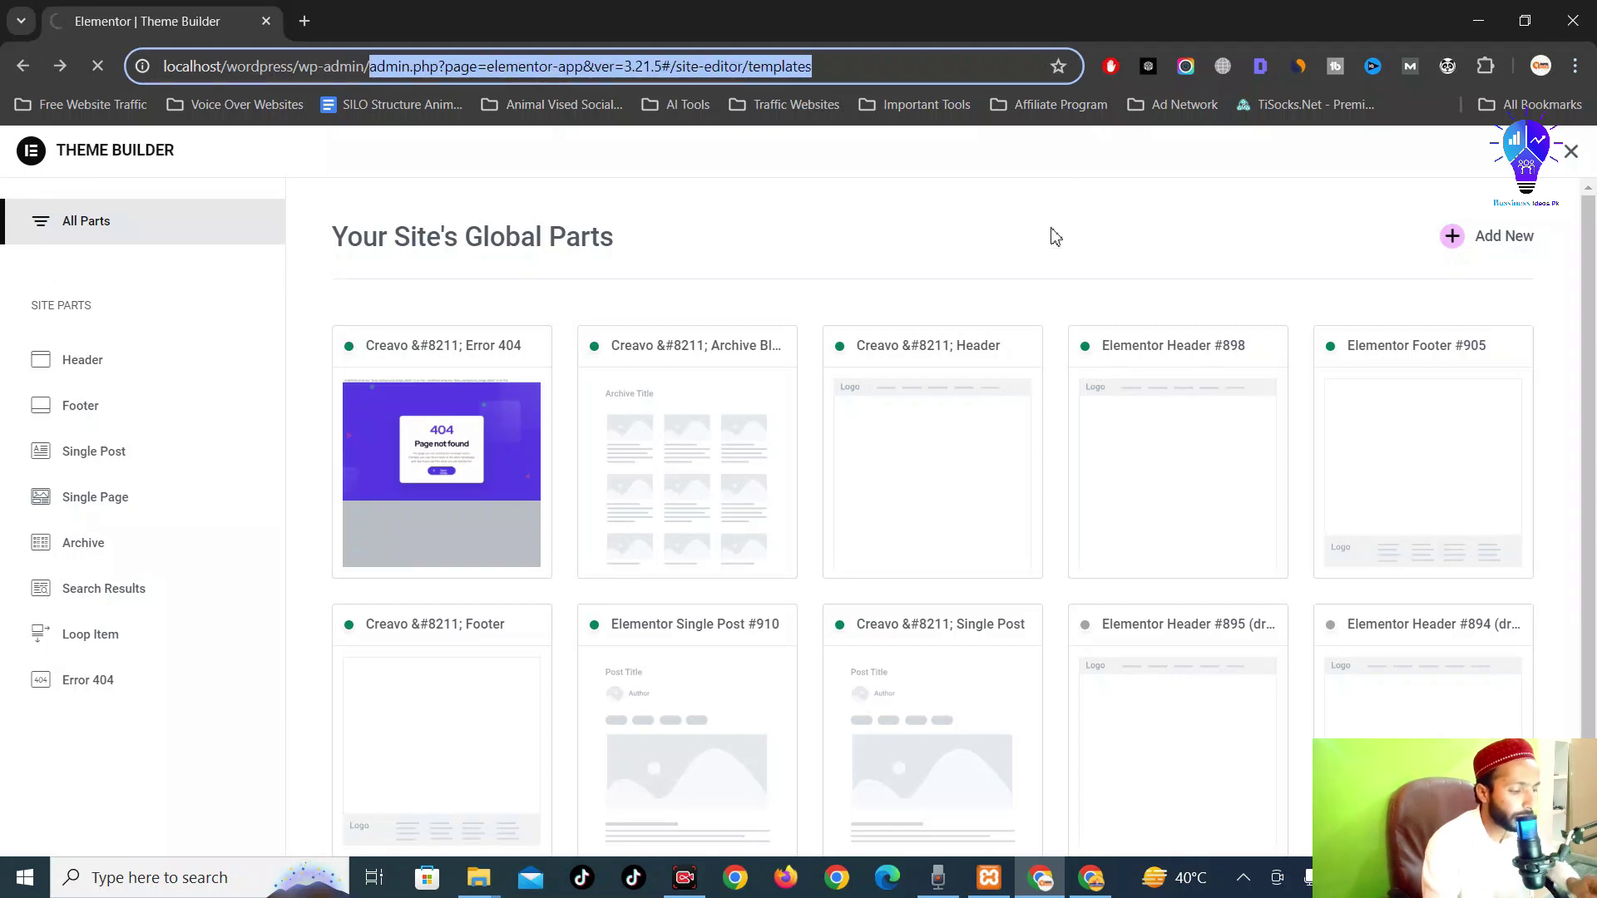
key("BackSpace")
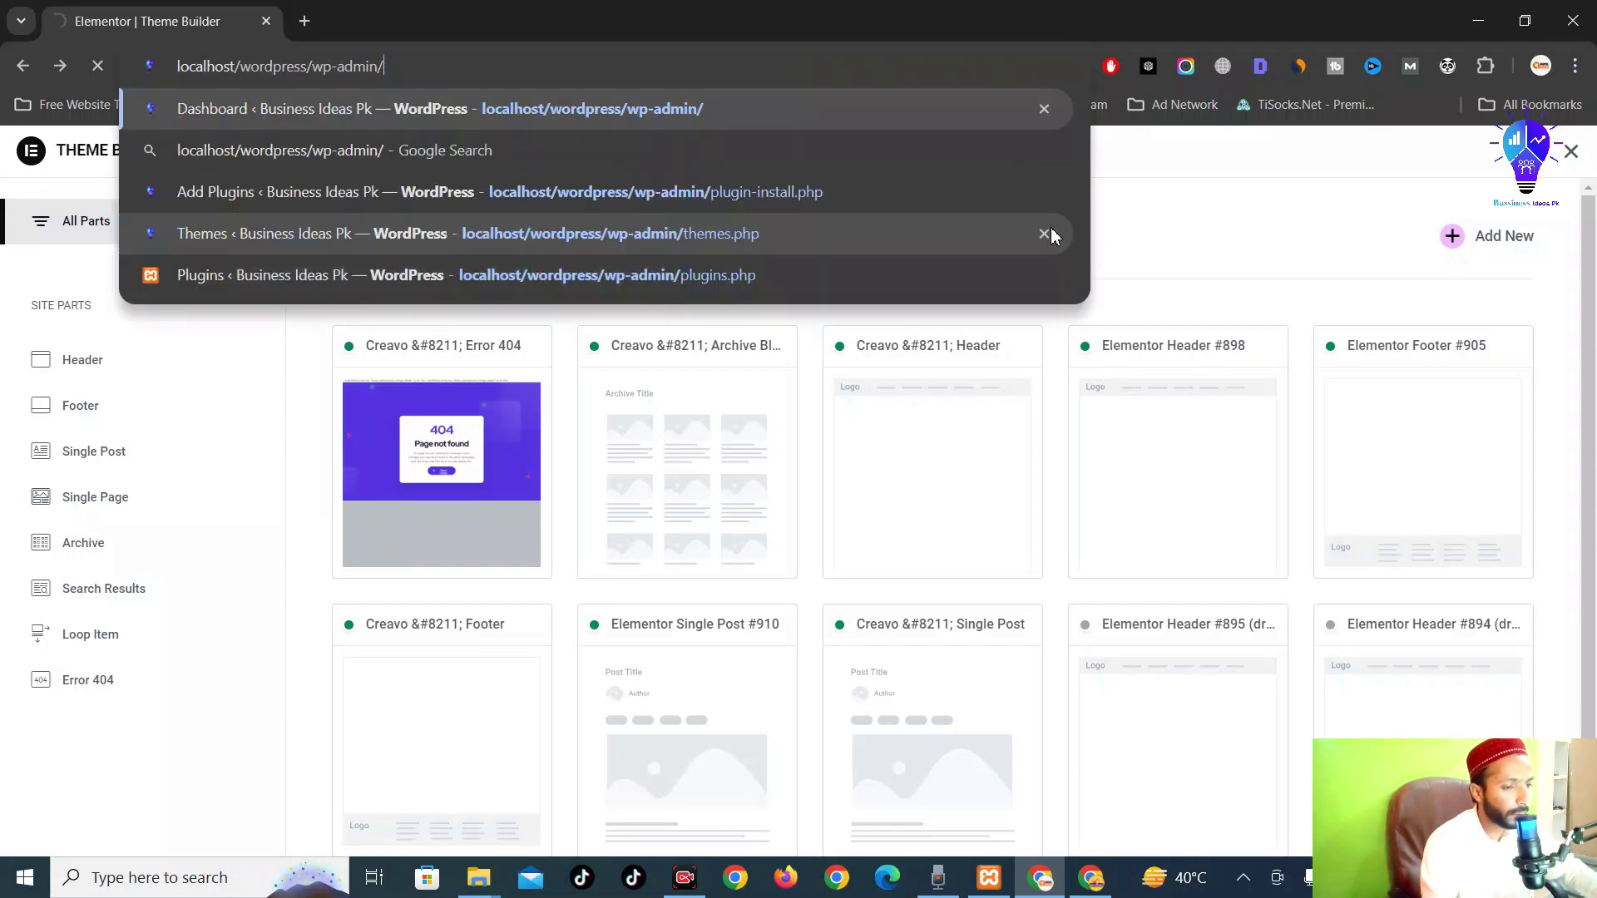
key("ctrl+x")
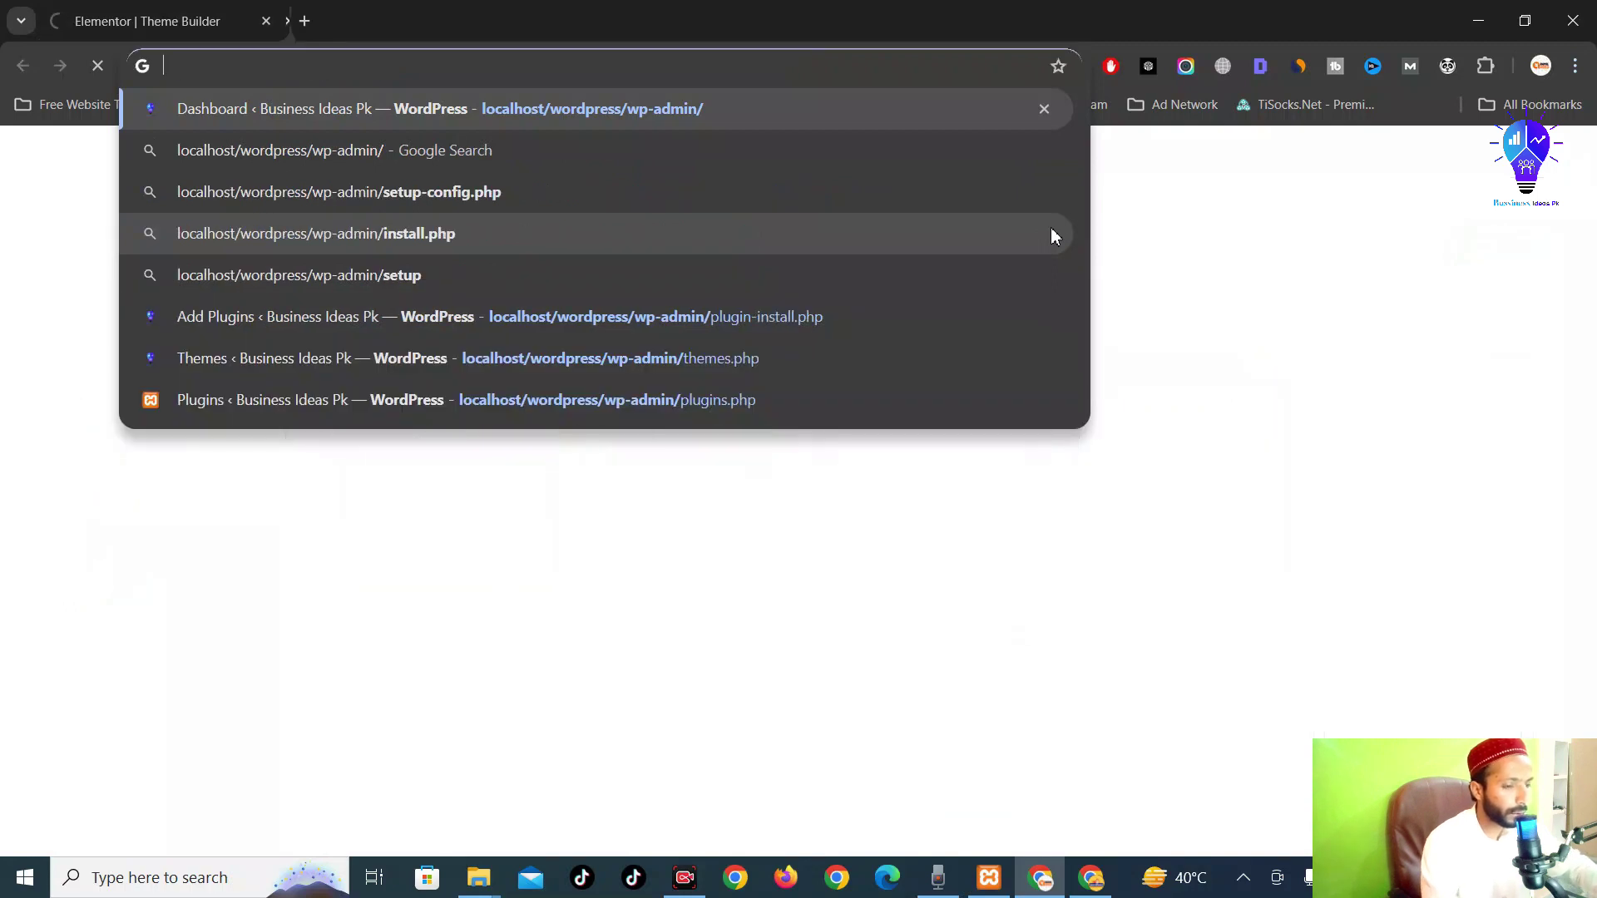
key("ctrl+t")
key("ctrl+v")
key("Return")
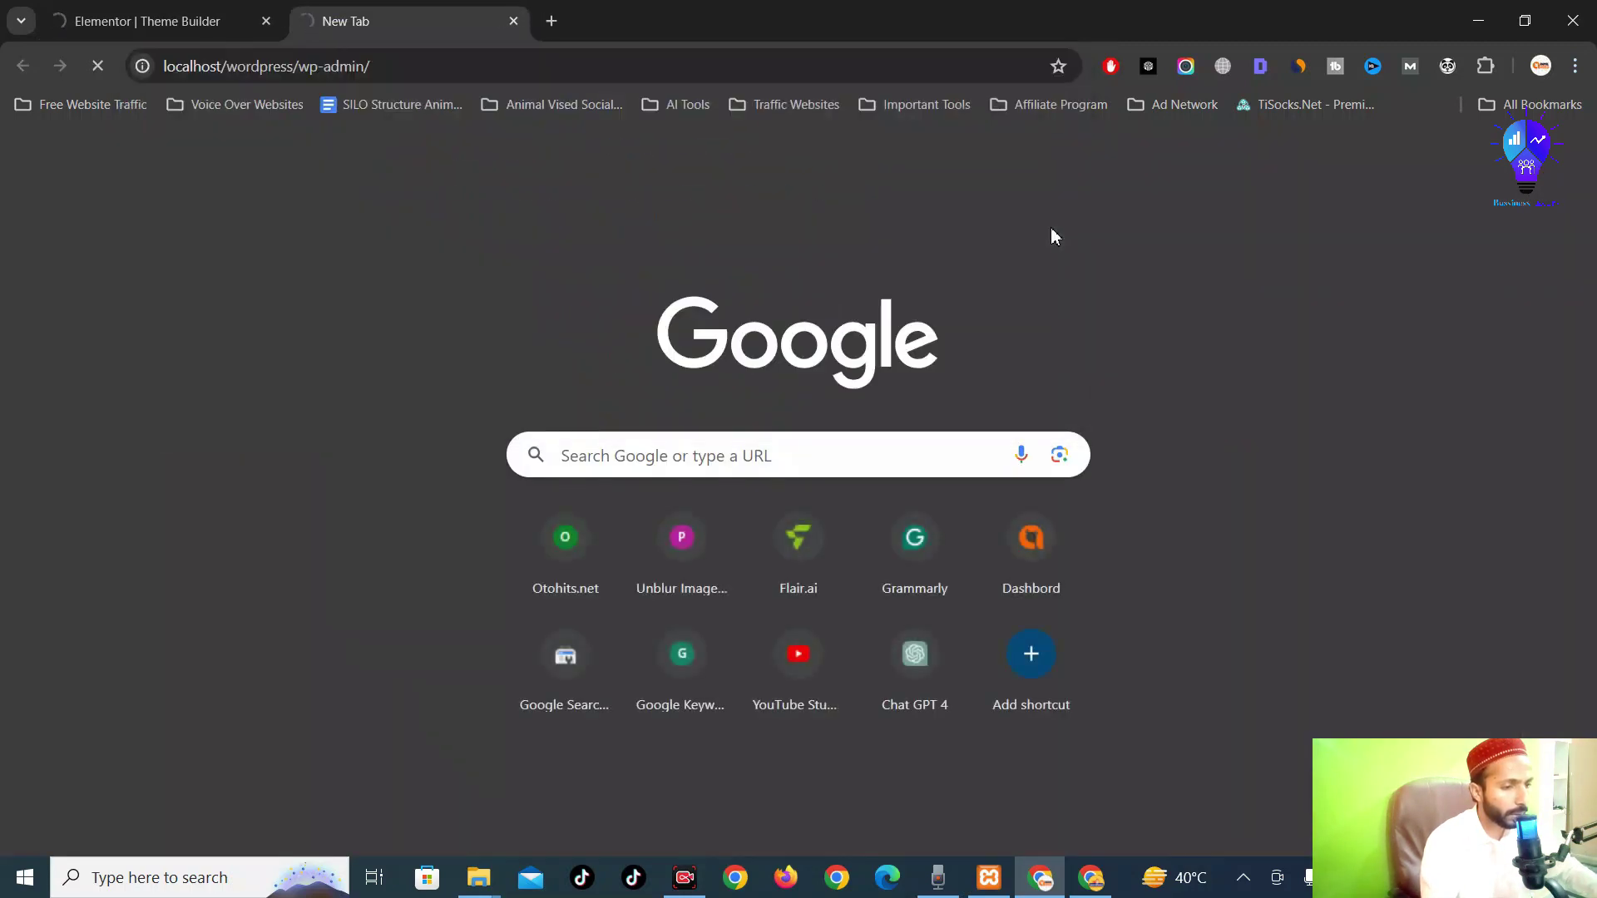
key("ctrl+shift+Tab")
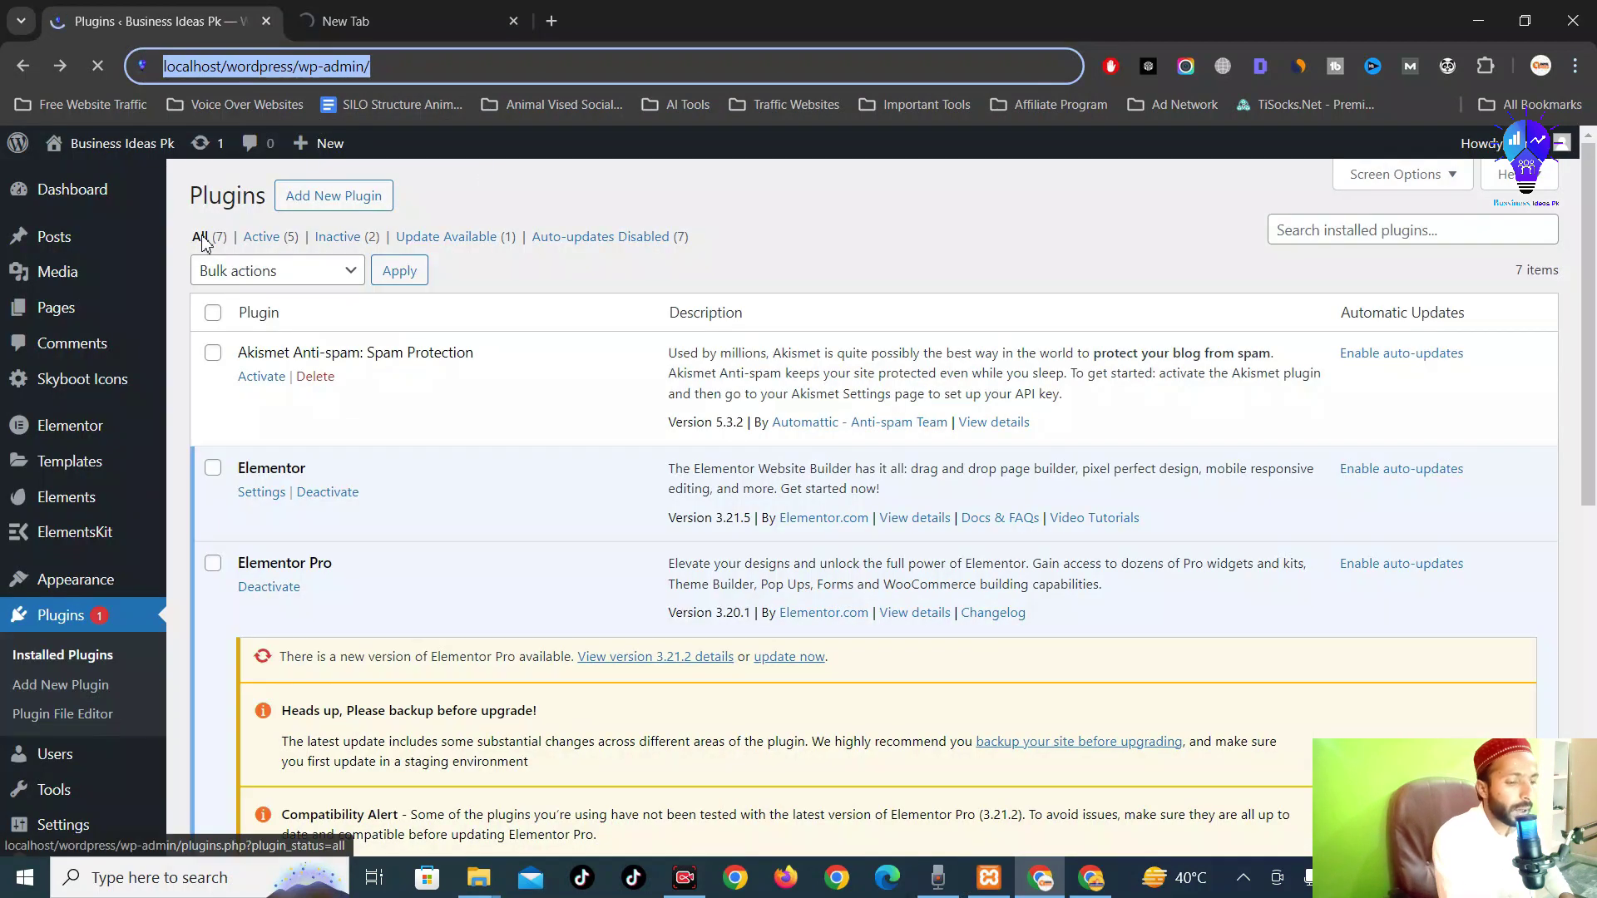
Step: Open the WordPress Pages list showing all 10 pages, including About, Best Deals and Home
mouse_move(68, 398)
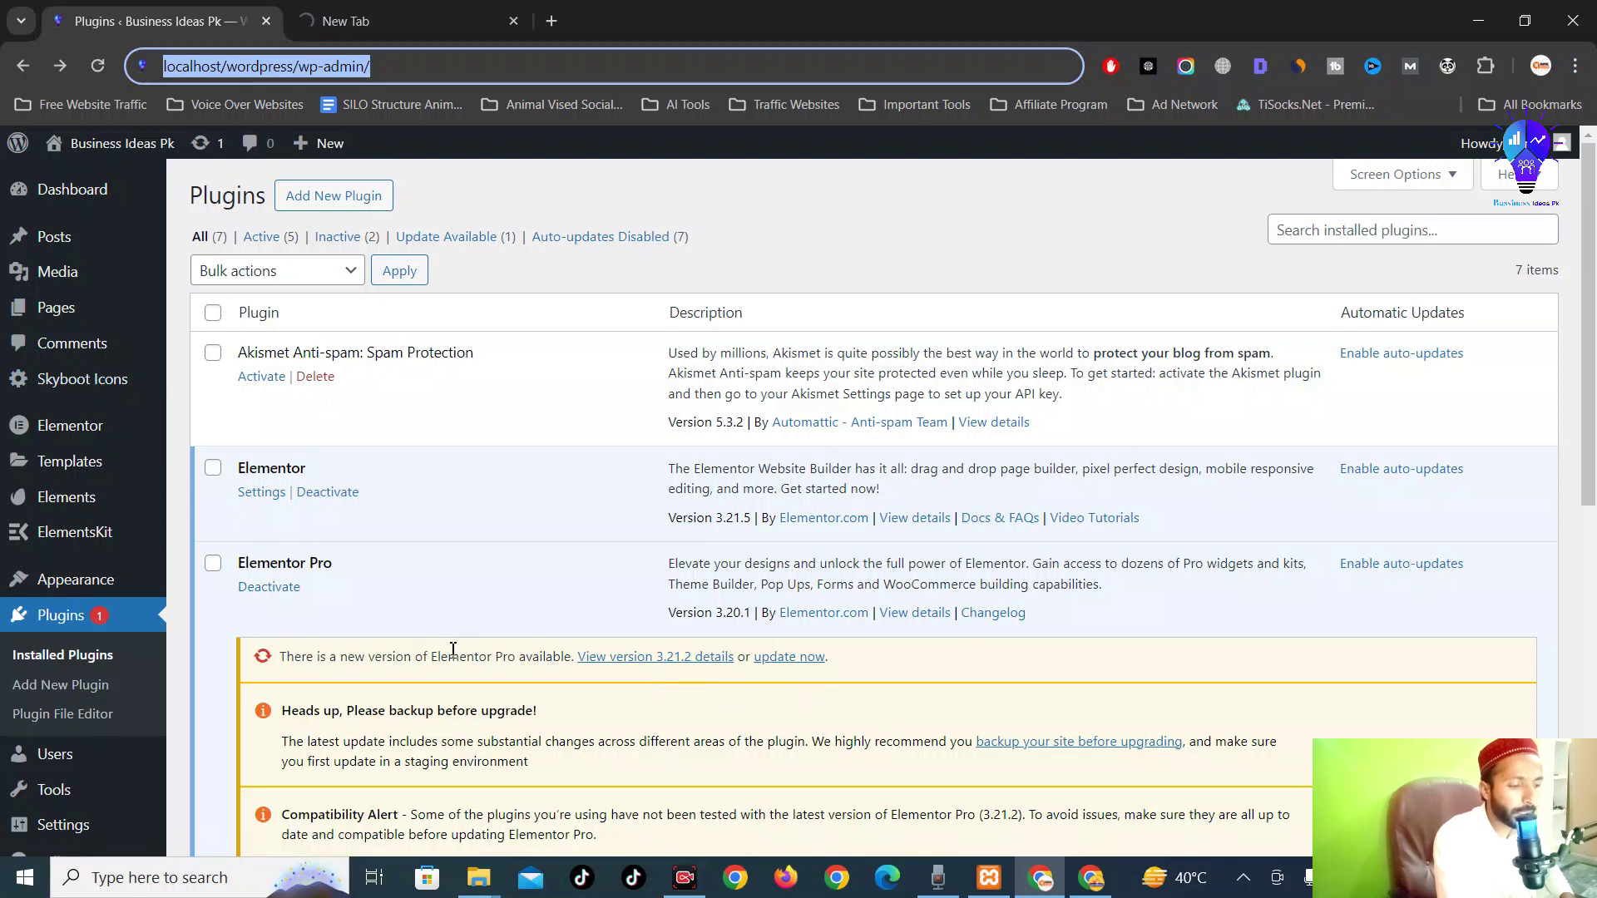
scroll(582, 665, "down", 4)
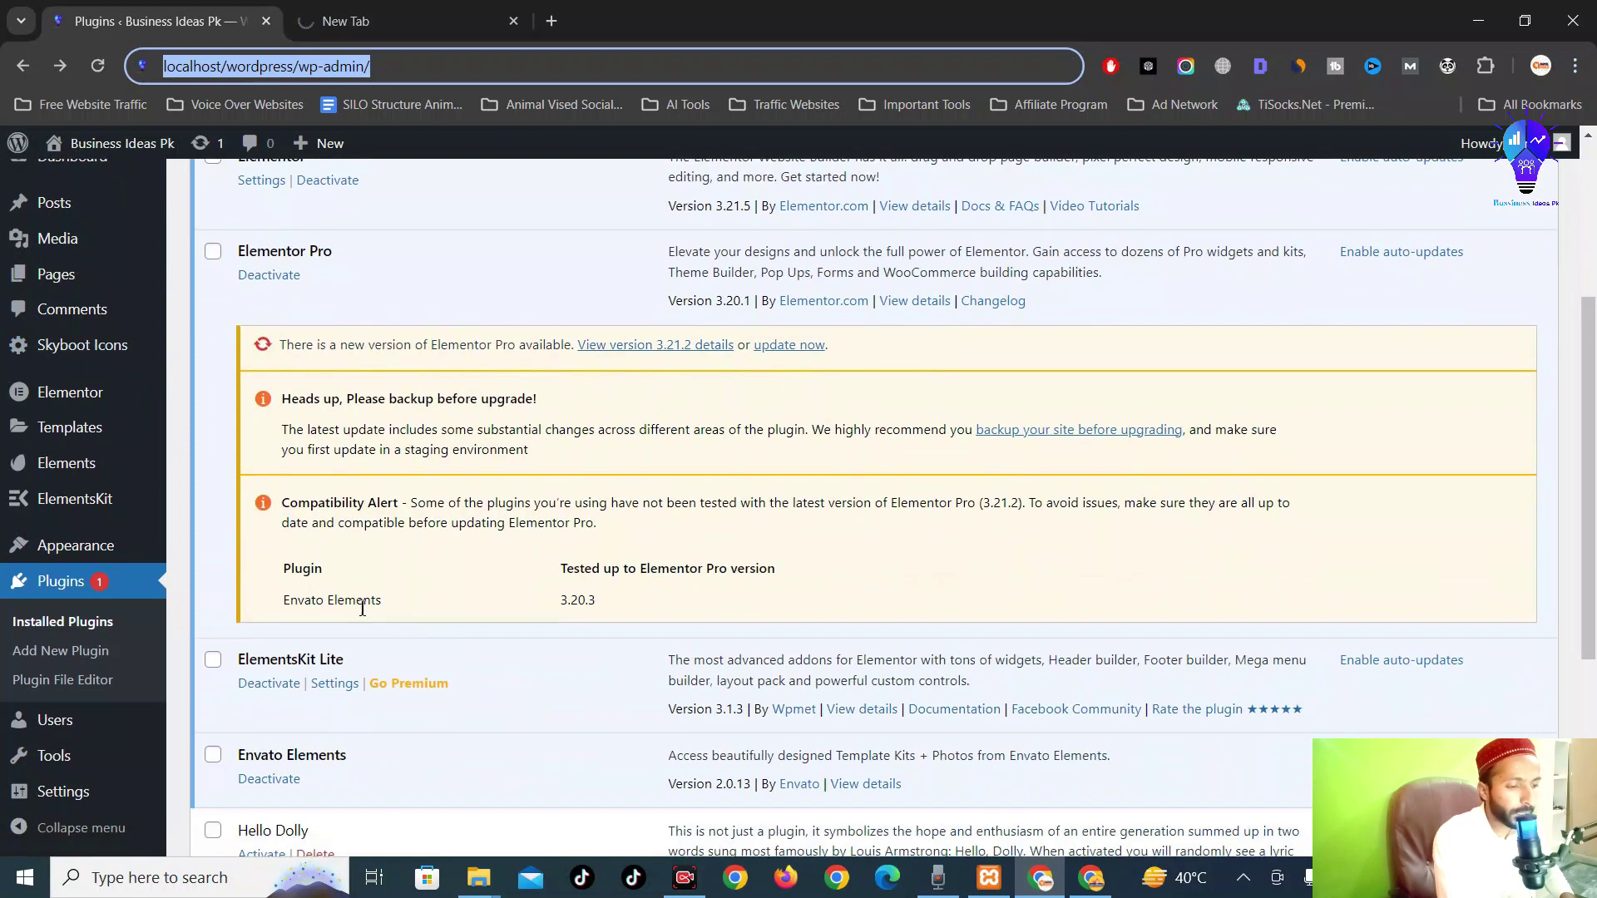
scroll(99, 557, "up", 4)
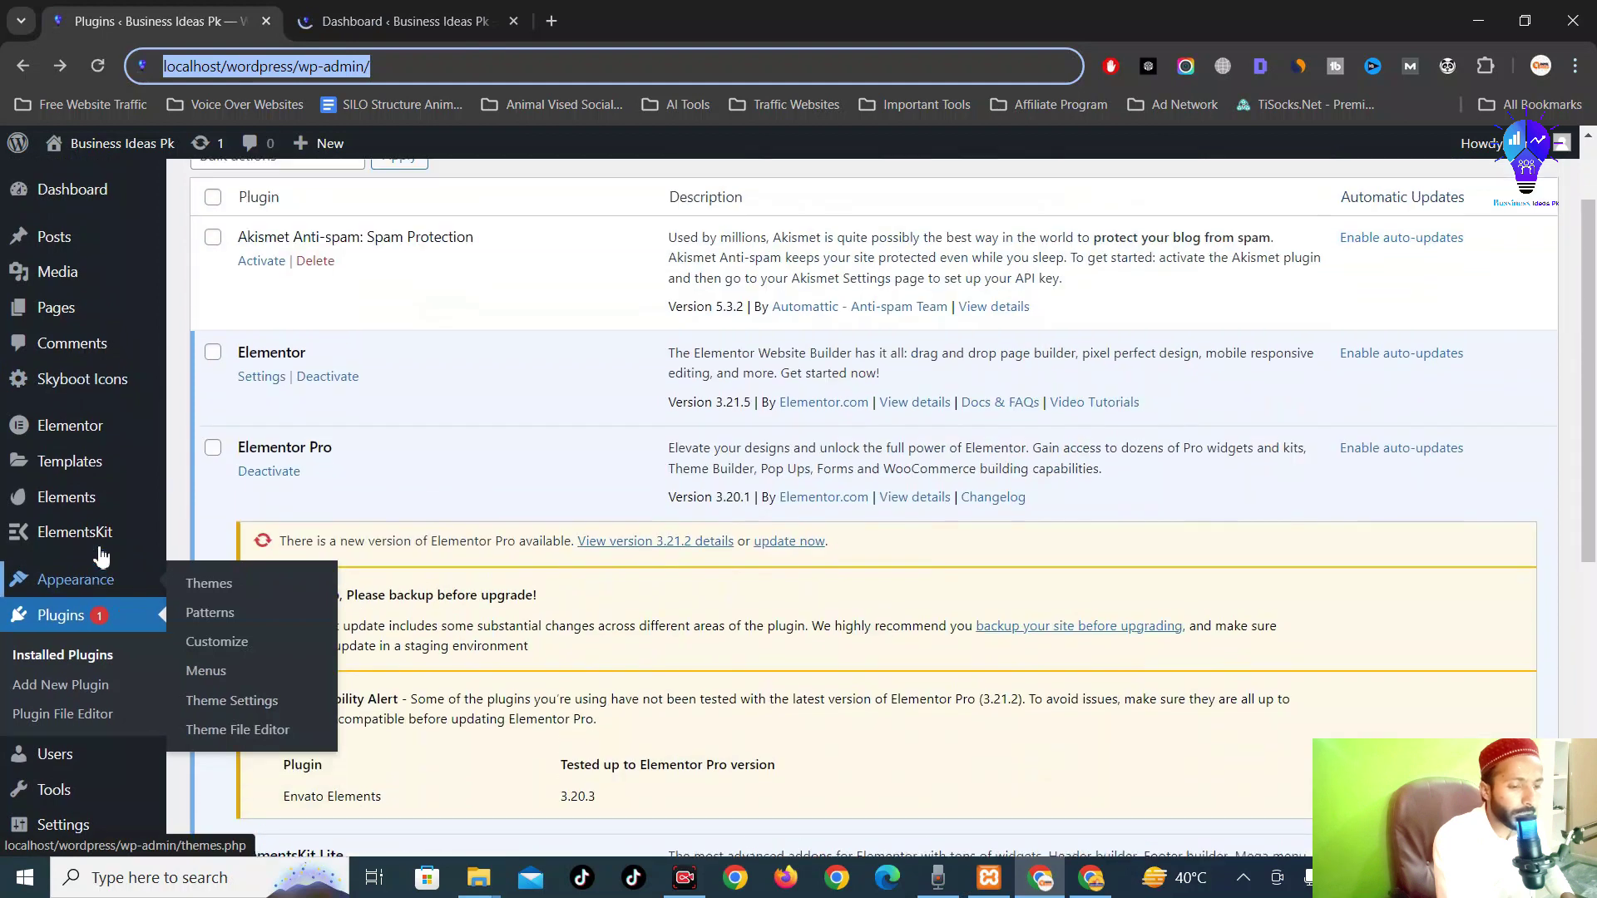
mouse_move(50, 307)
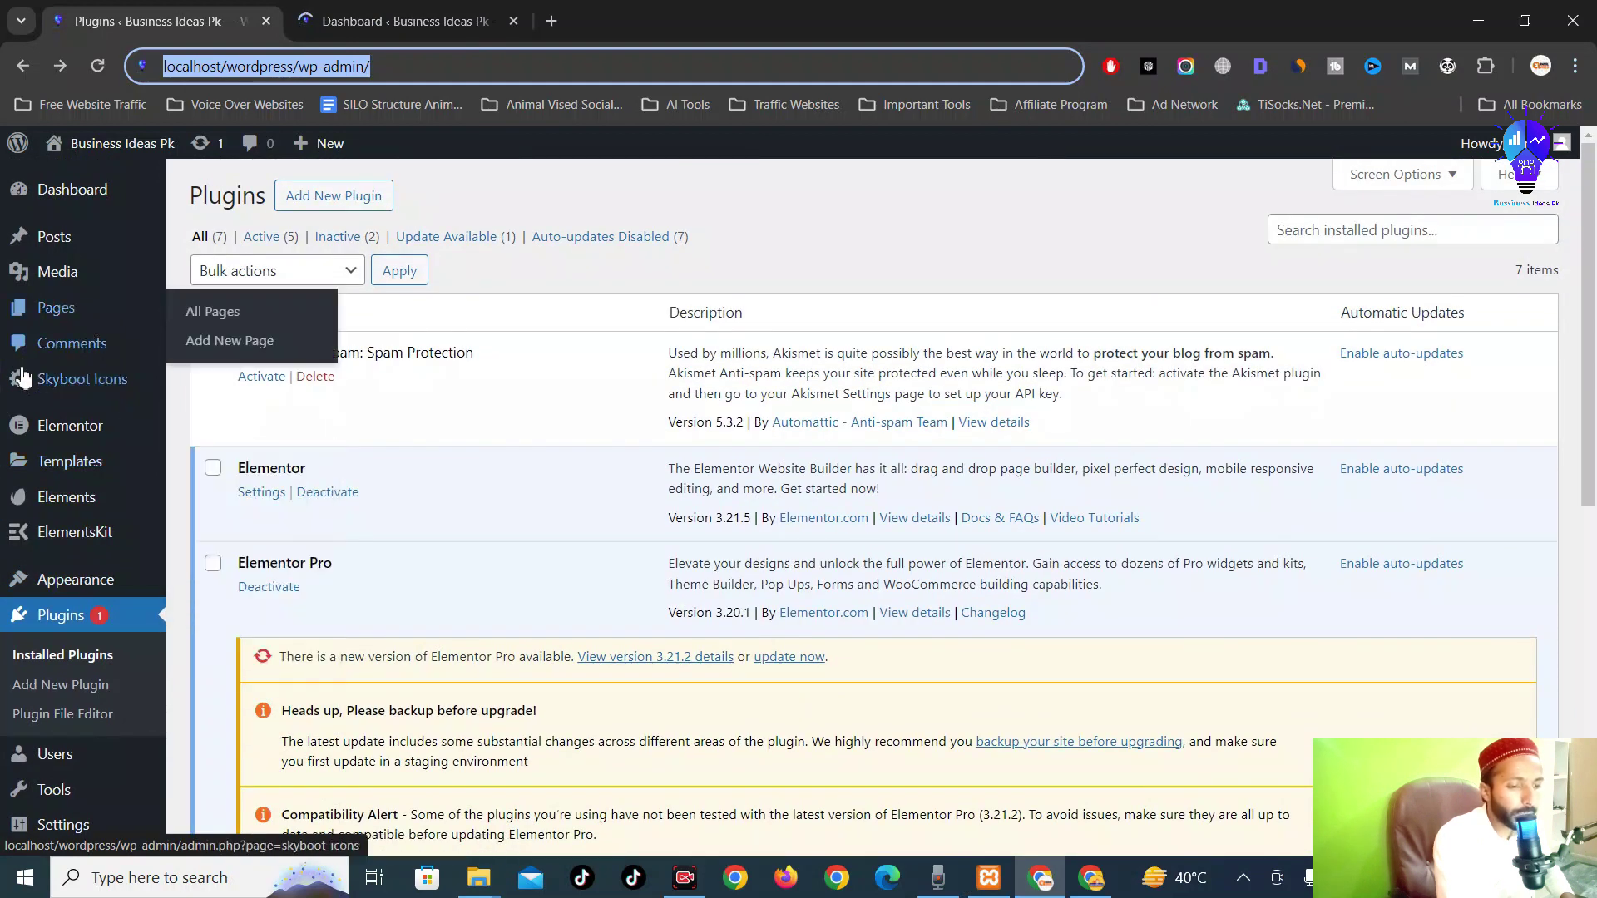
left_click(56, 319)
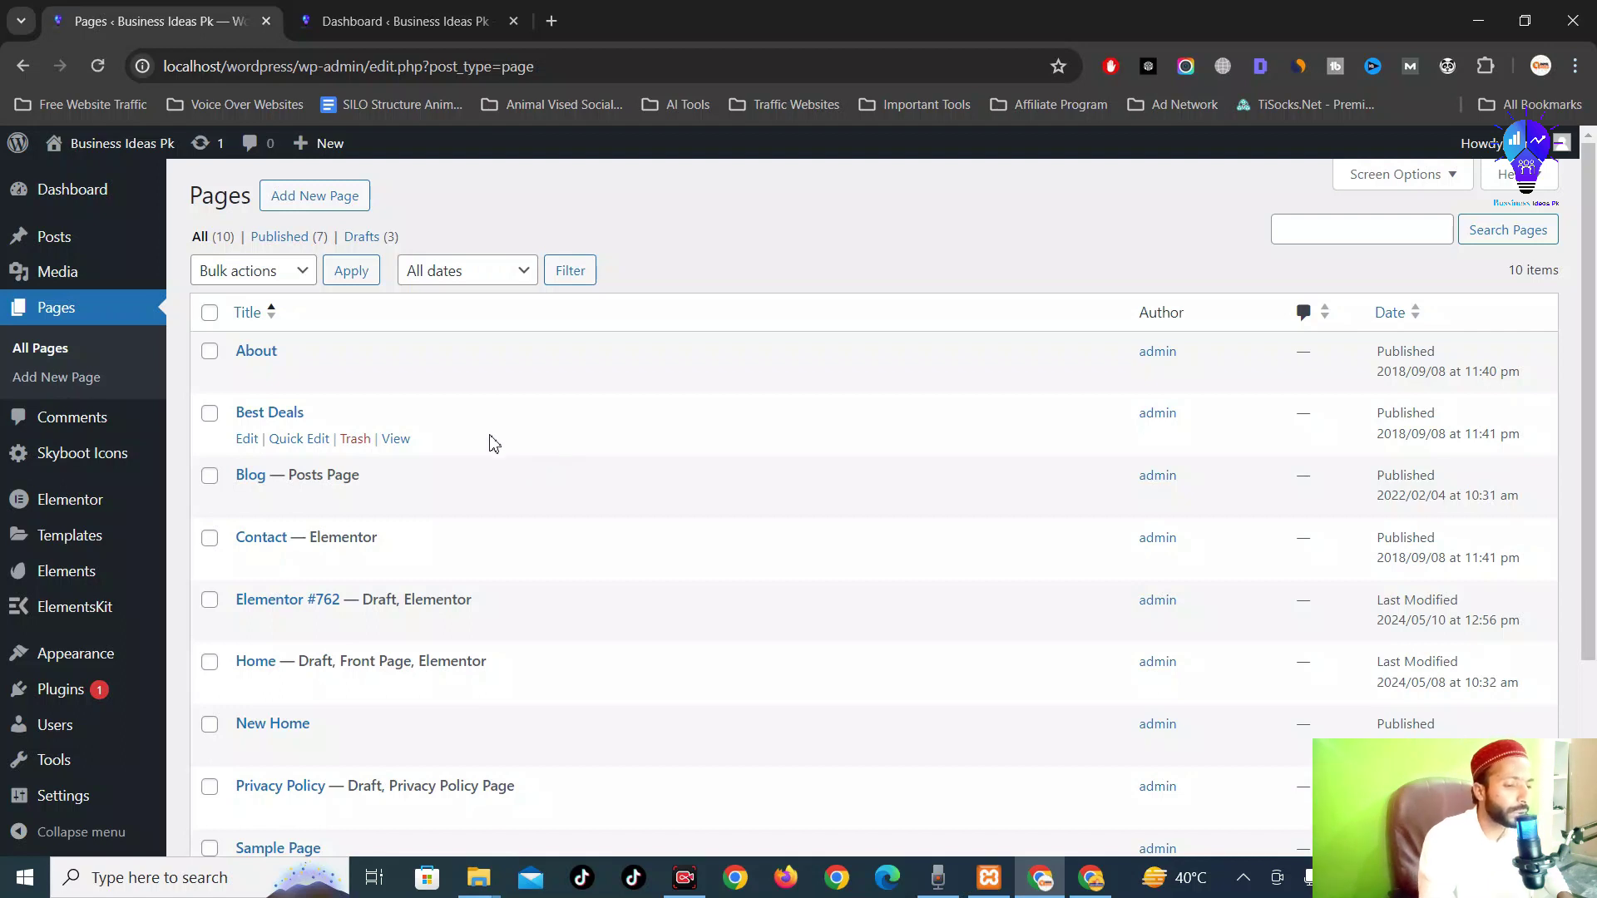
Step: Preview the draft Home page from the Pages list
scroll(490, 446, "down", 2)
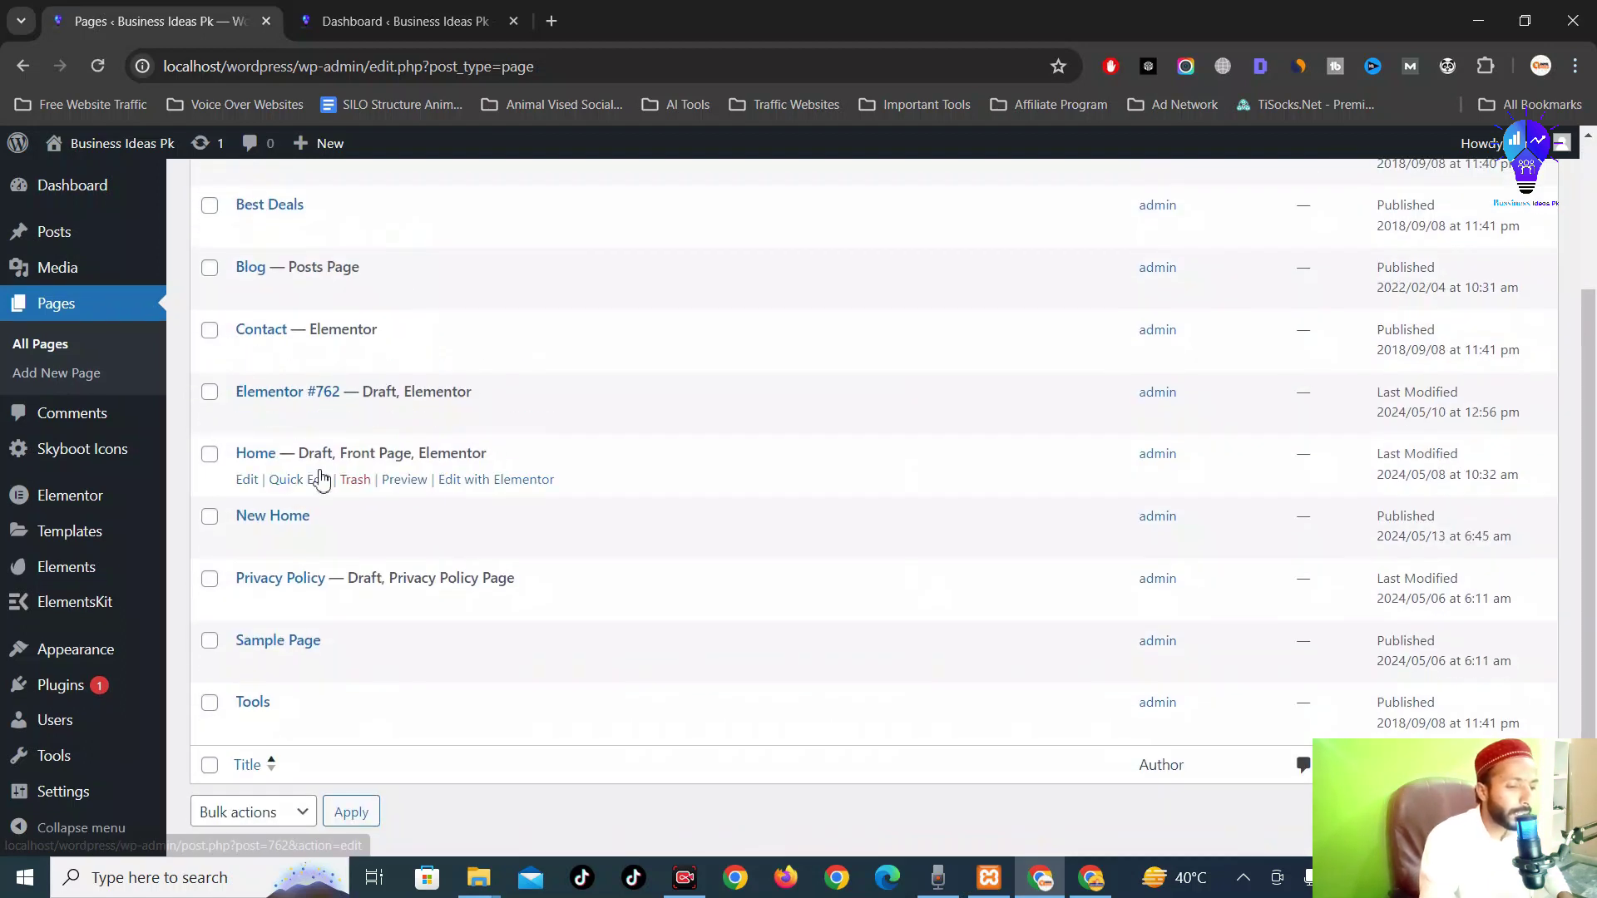
scroll(337, 462, "down", 1)
left_click(416, 438)
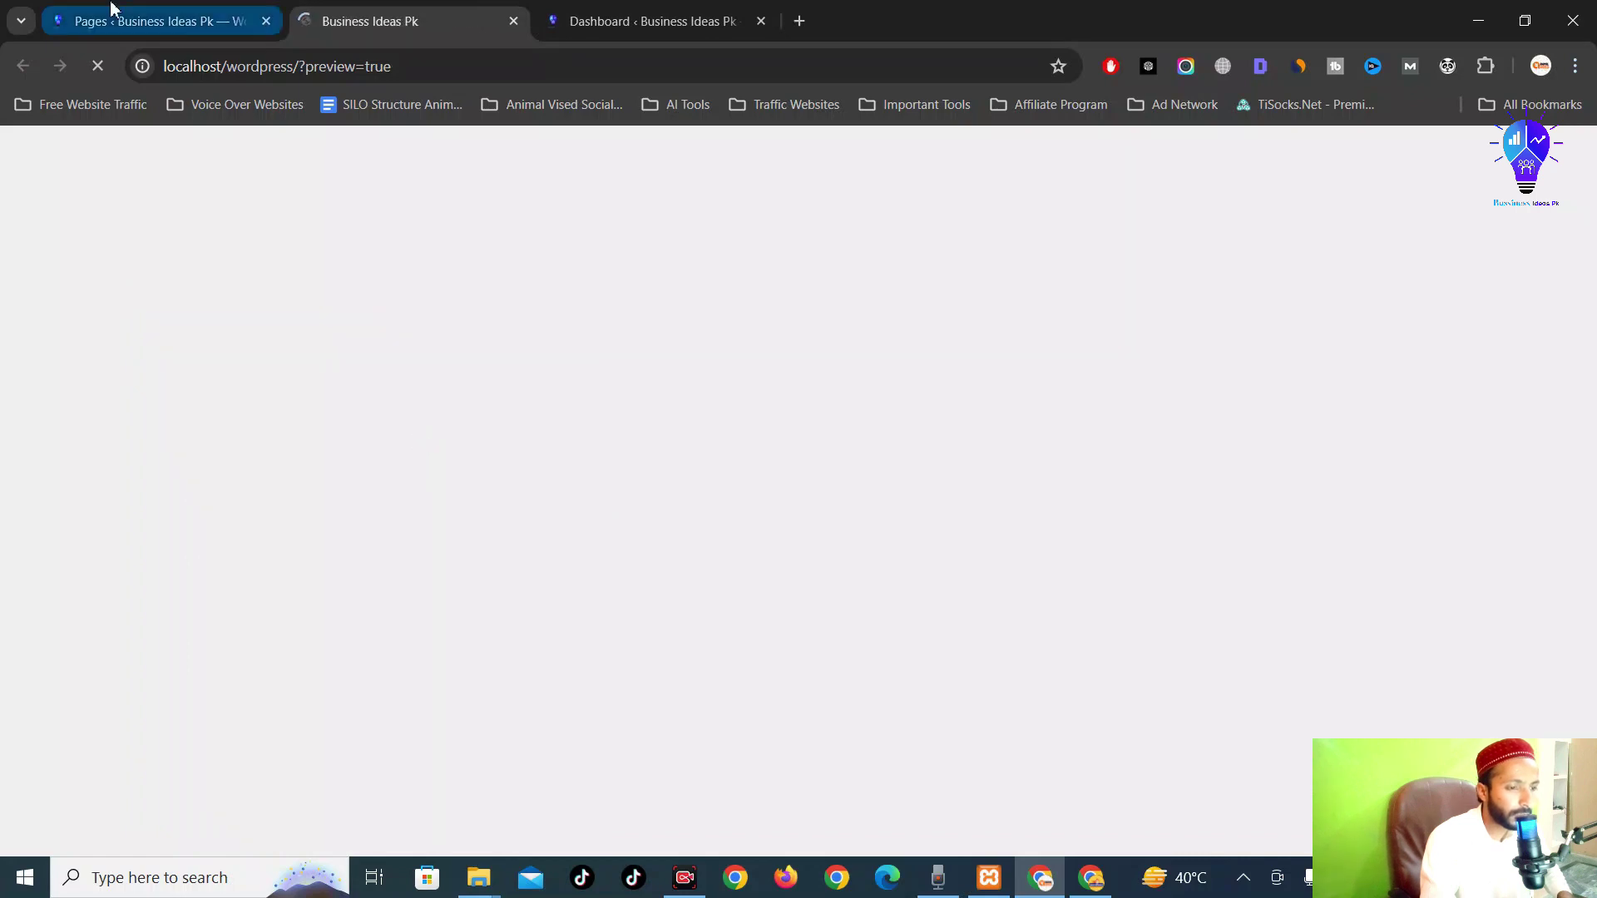
left_click(83, 8)
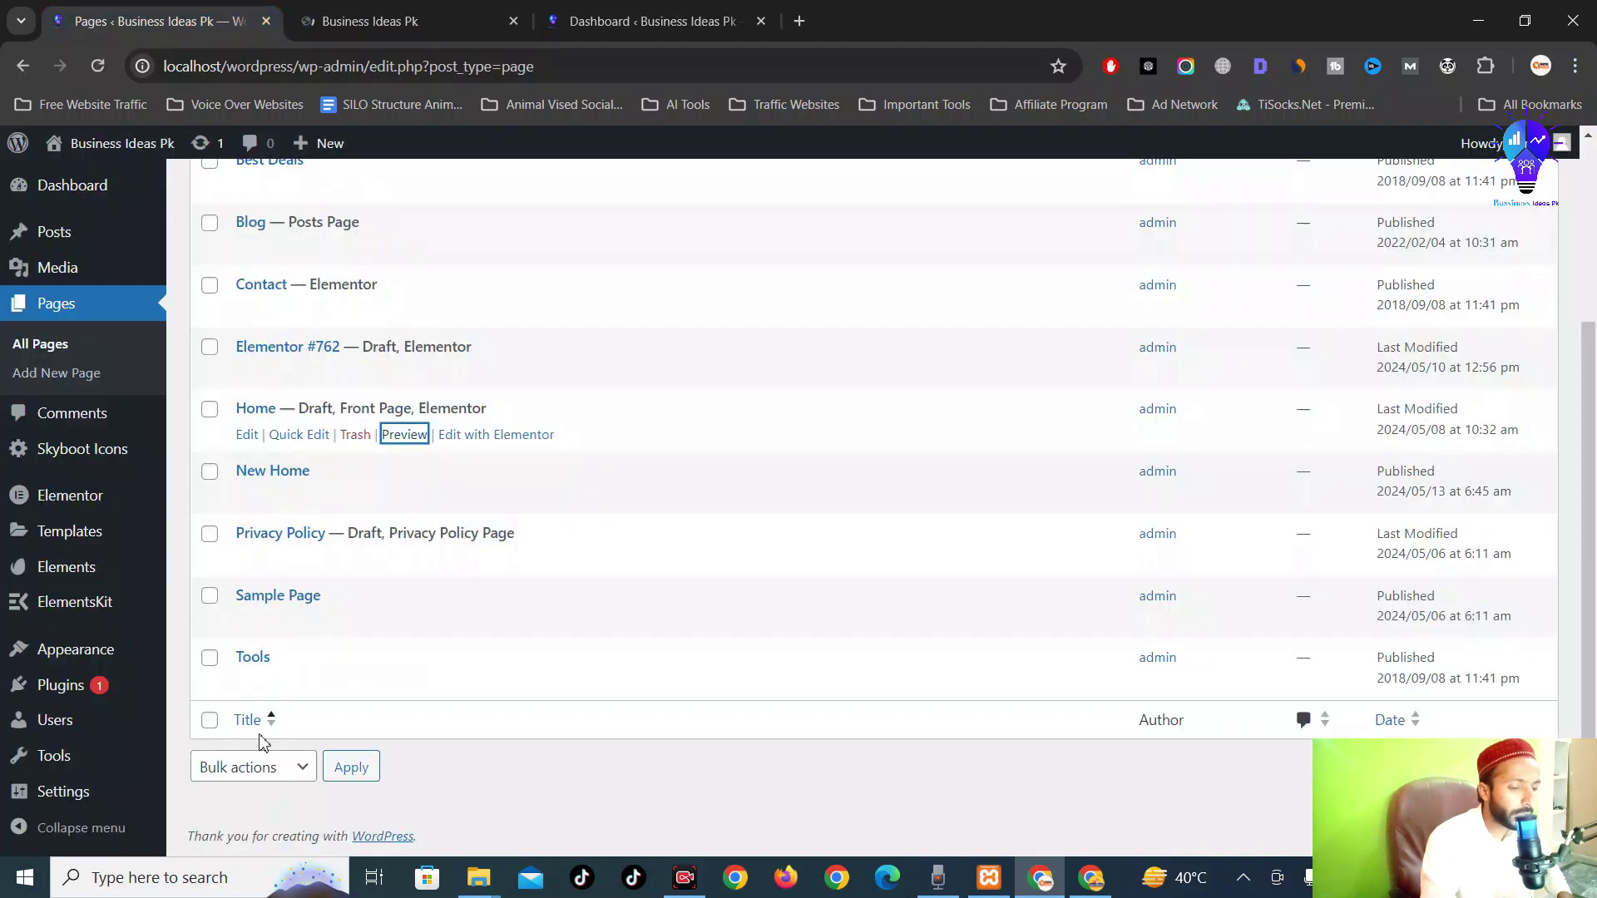
Step: Close the Home preview tab and start a new blank page
scroll(250, 690, "up", 3)
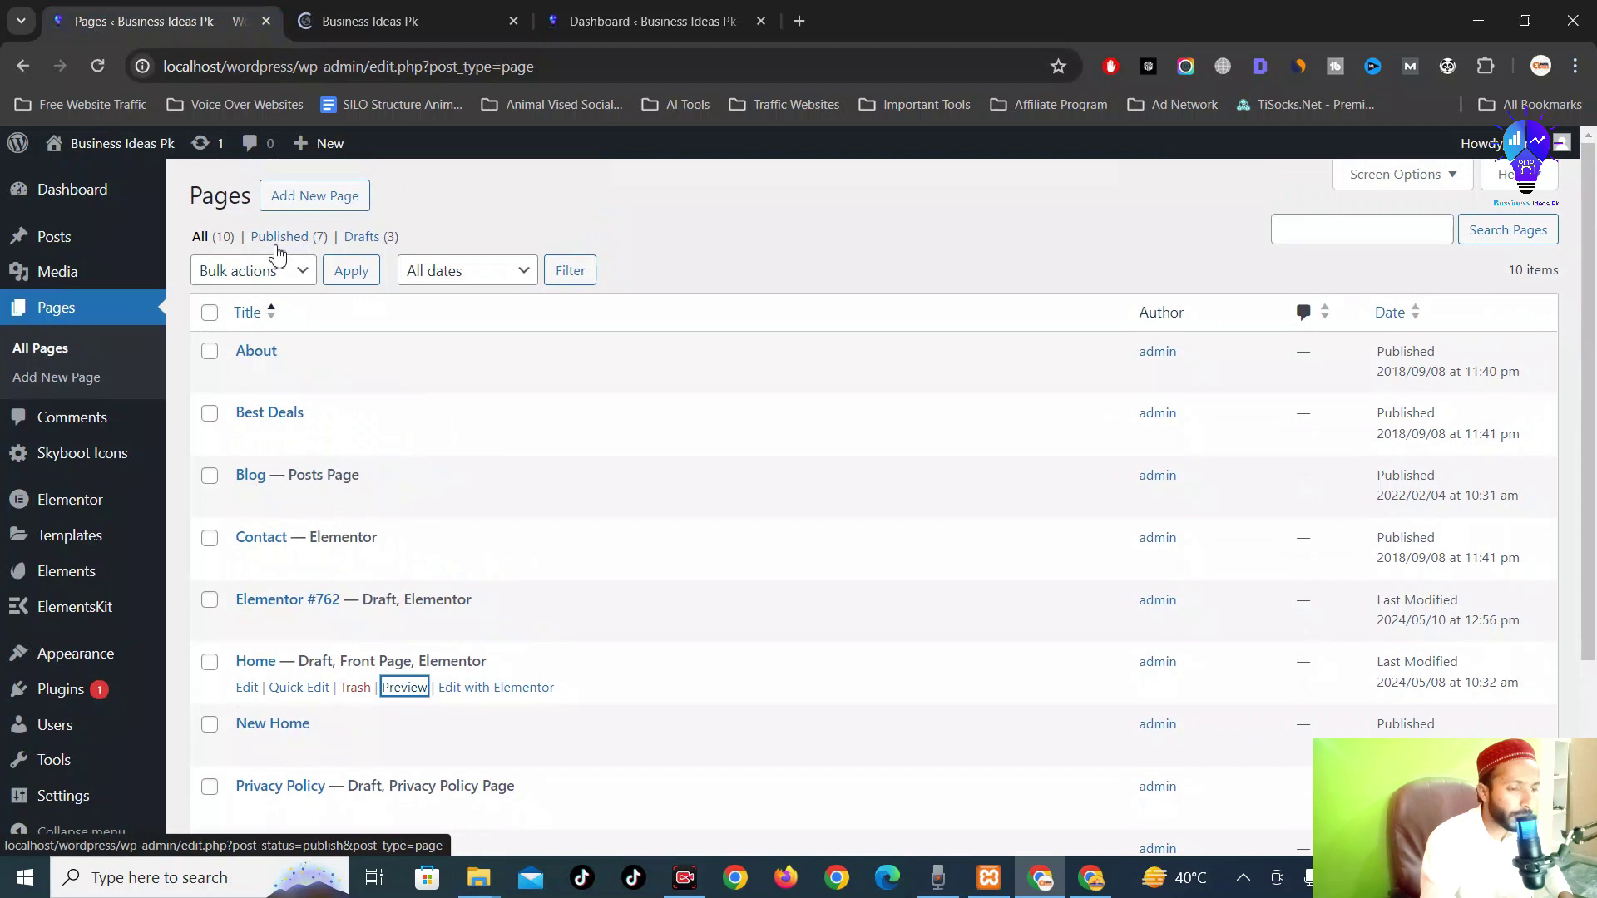
mouse_move(324, 143)
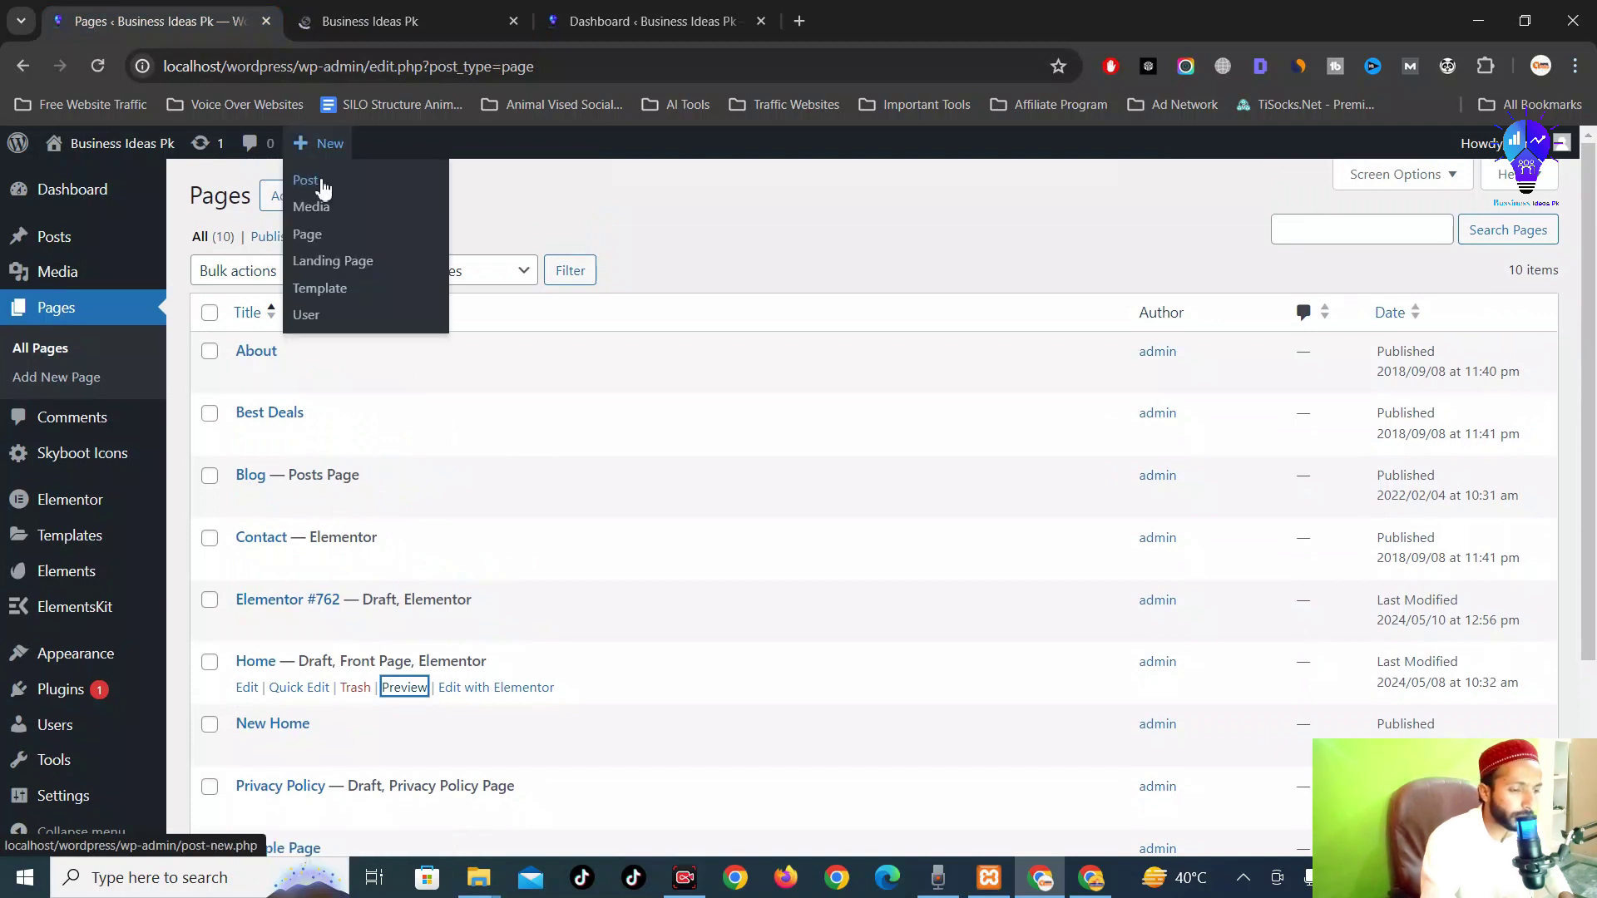
left_click(278, 205)
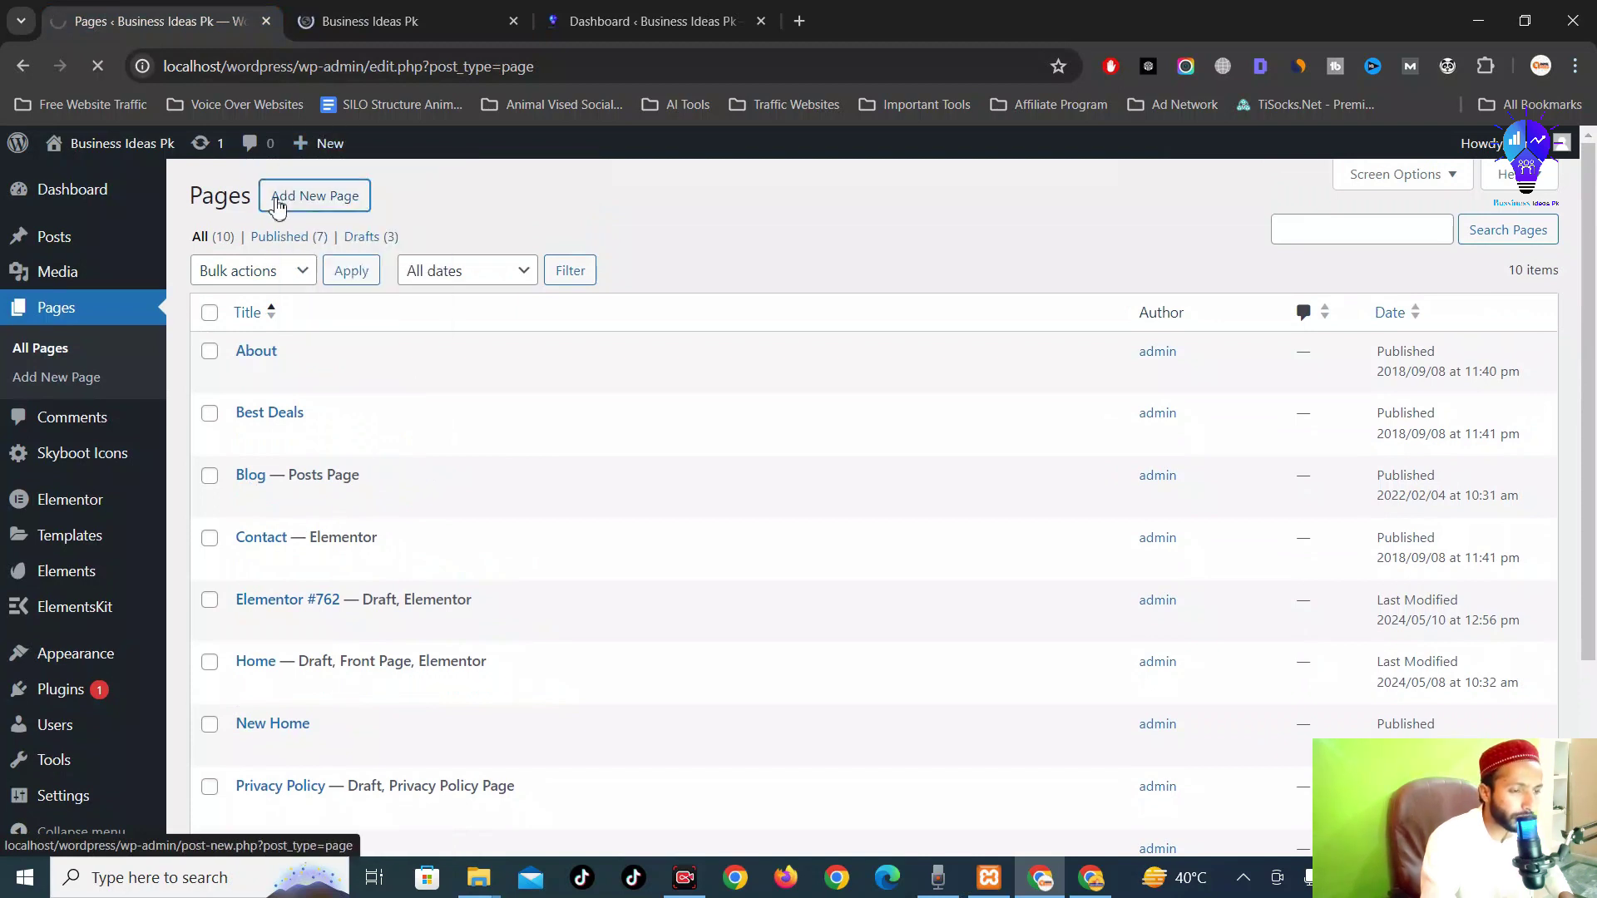
key("ctrl+Tab")
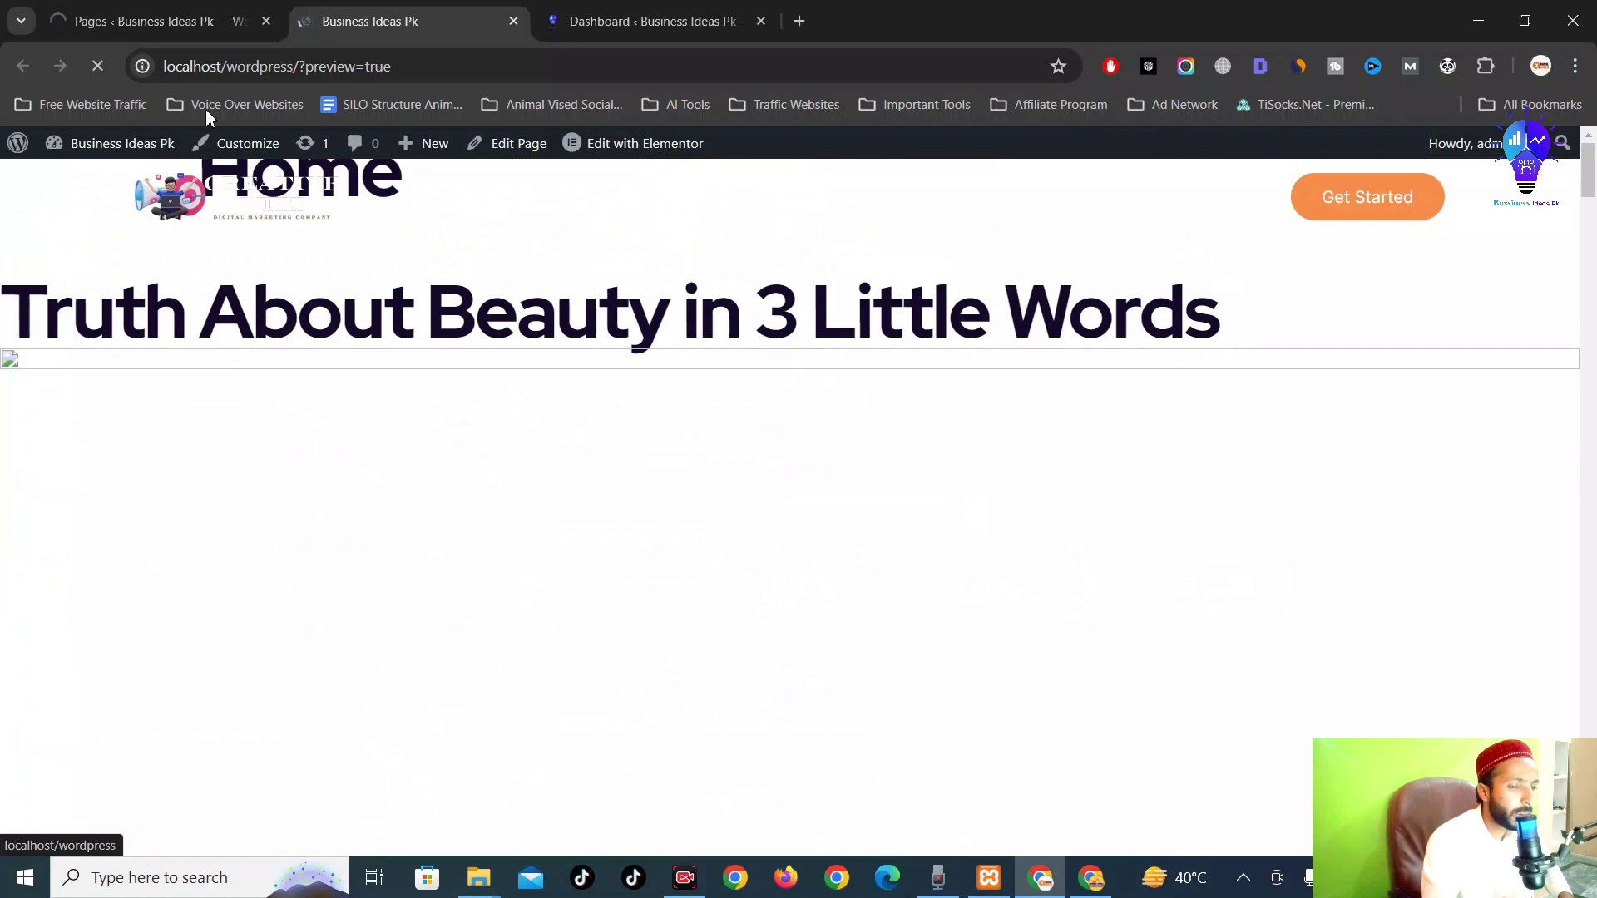
key("ctrl+w")
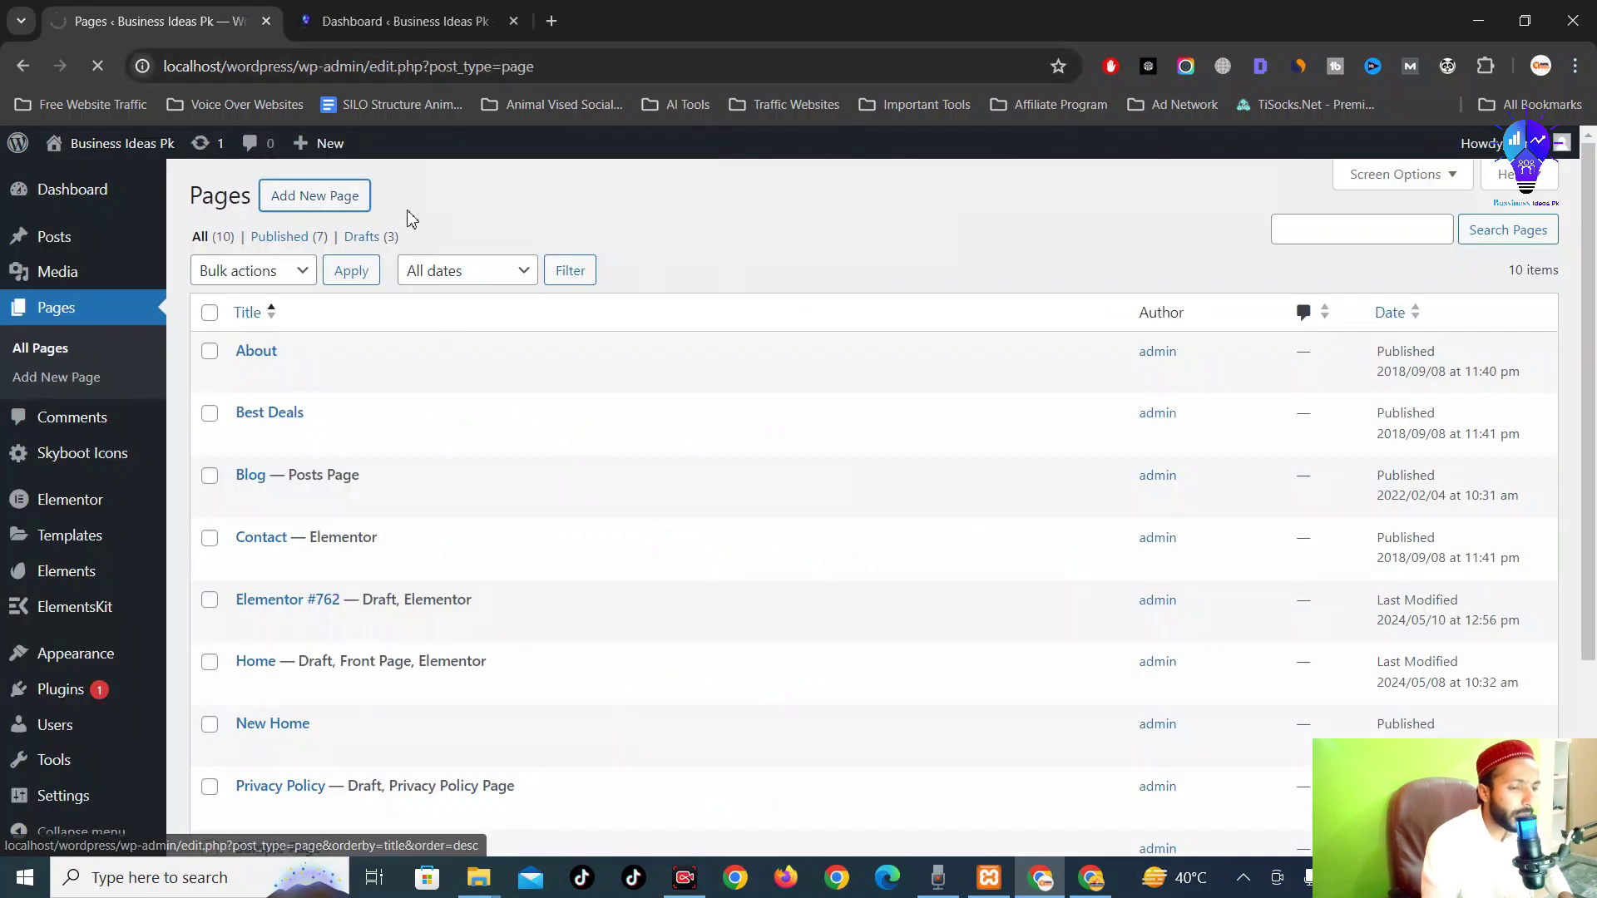
left_click(332, 199)
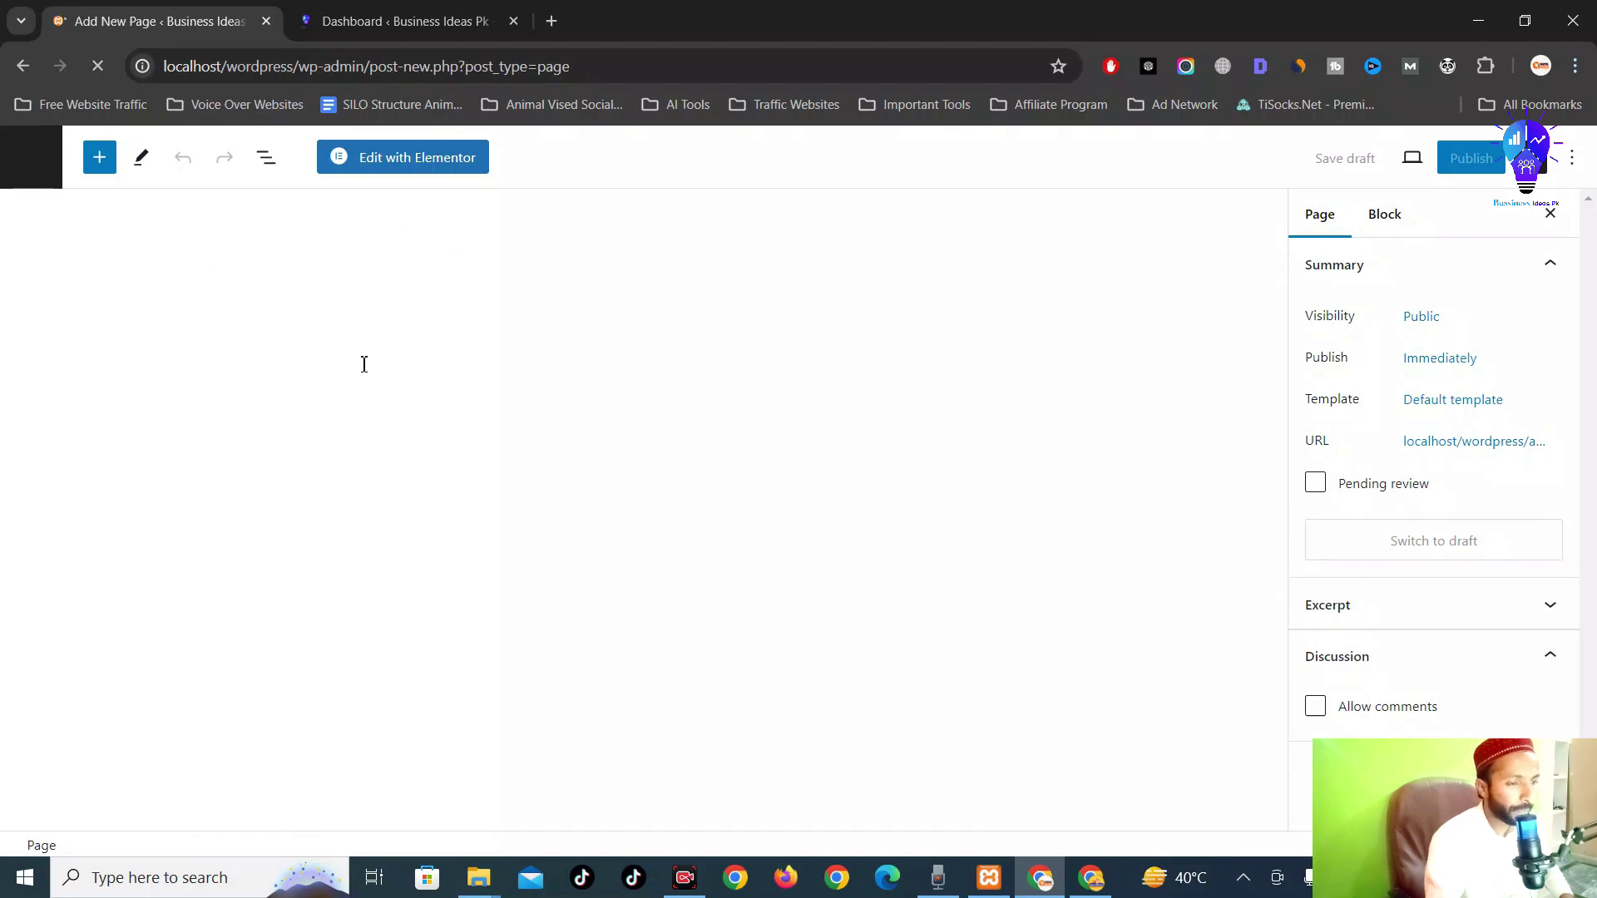
key("ctrl+Tab")
key("ctrl+minus")
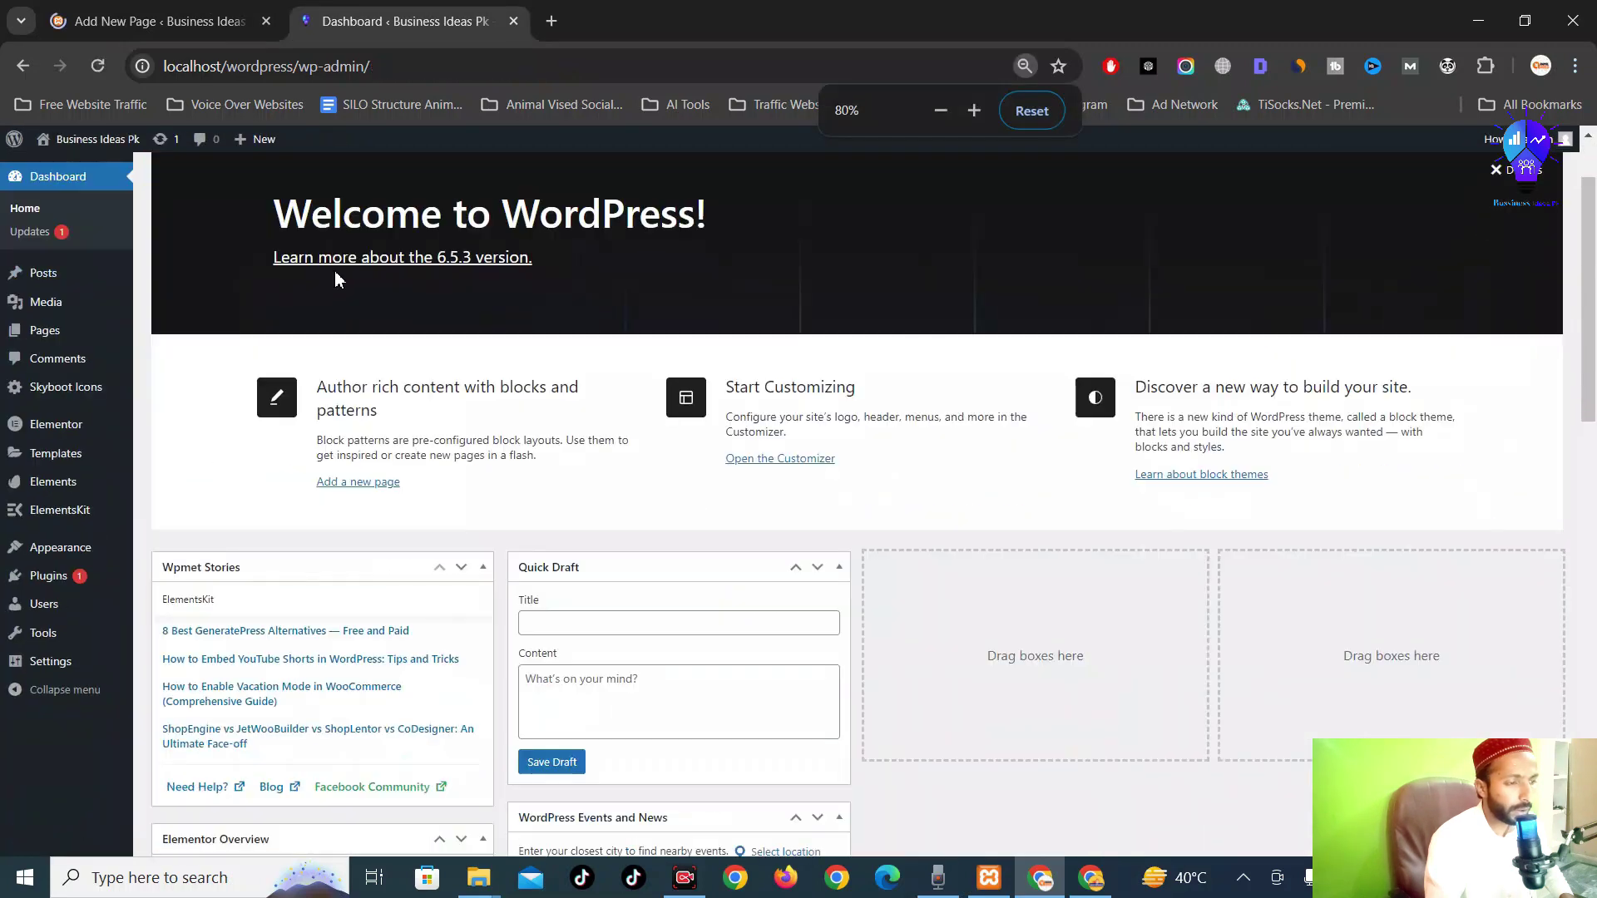
key("ctrl+plus")
key("ctrl+plus")
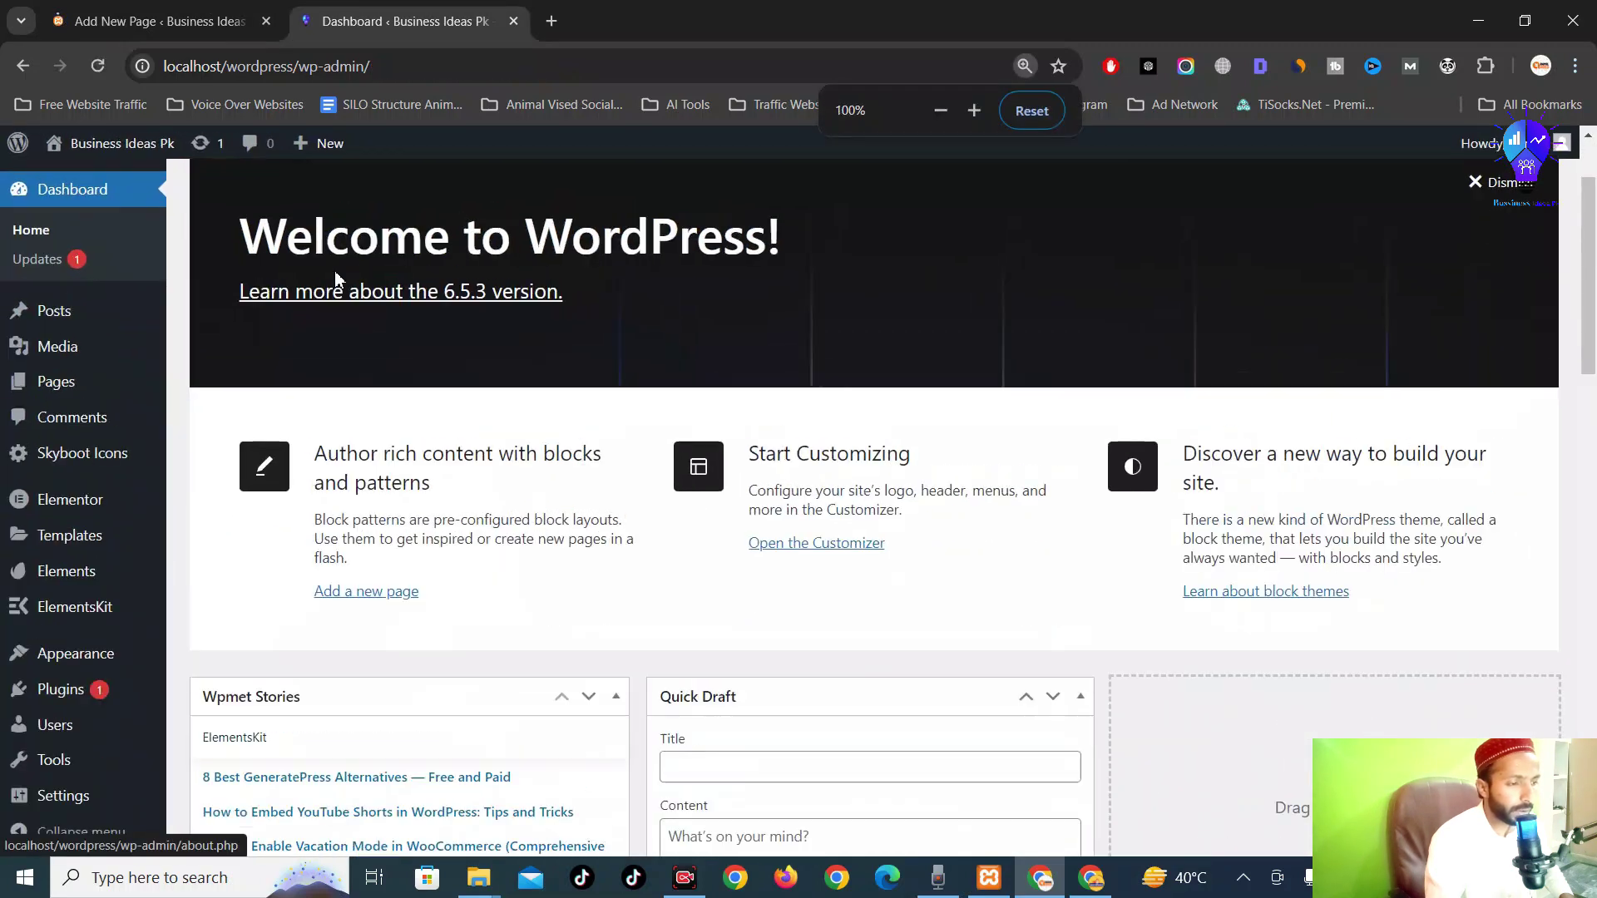
key("ctrl+Tab")
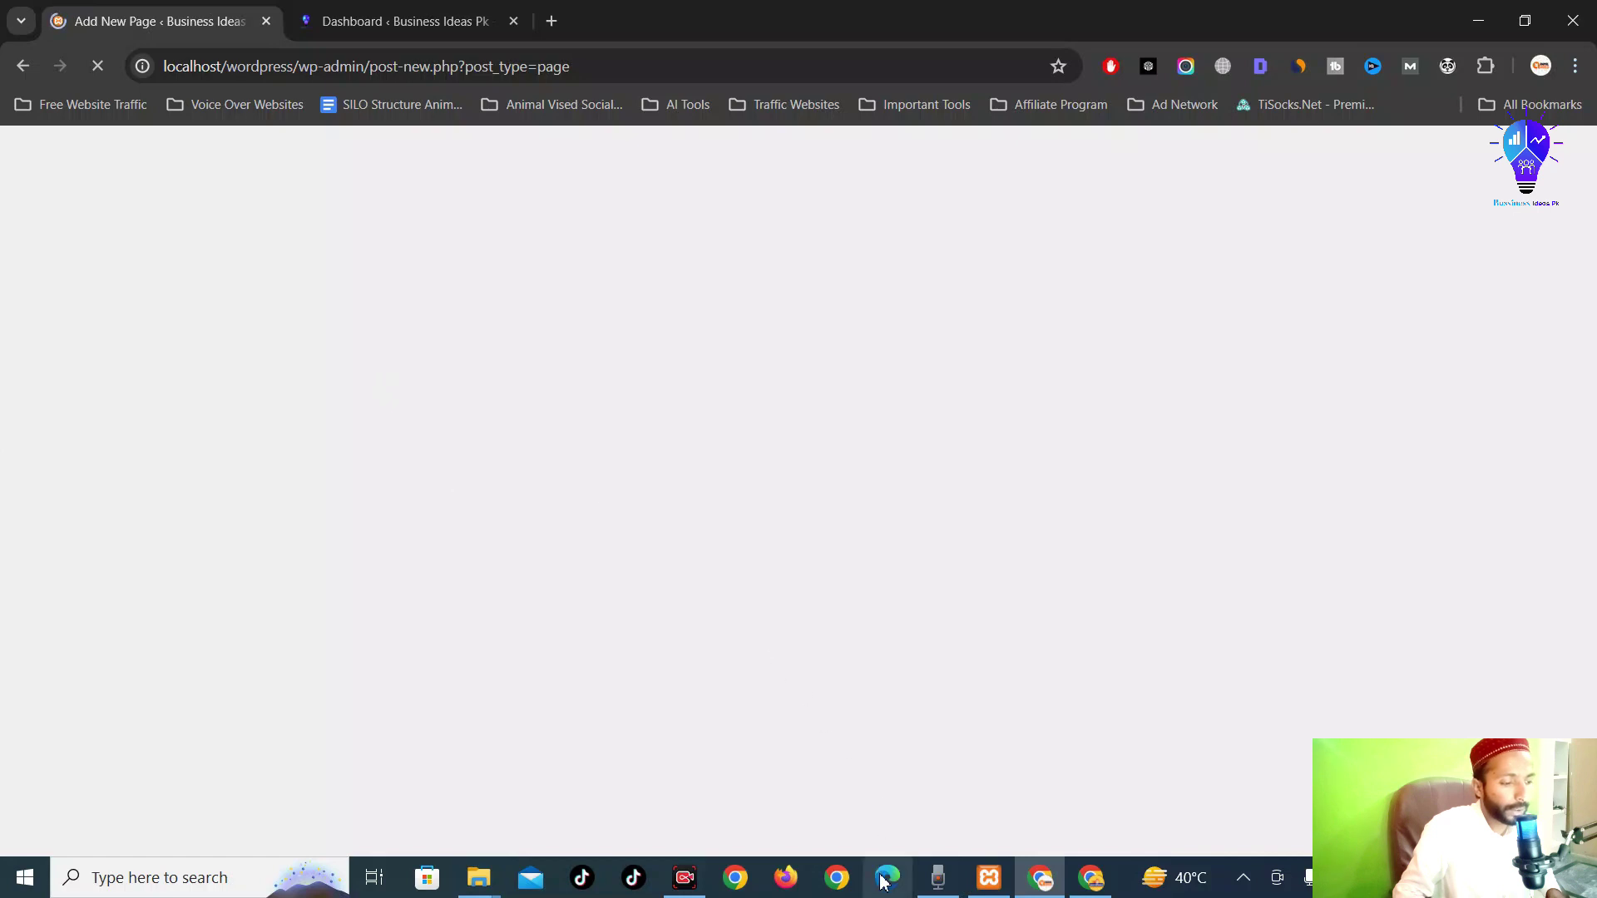
Step: Enter 'Agency Home' as the new page's title
mouse_move(953, 881)
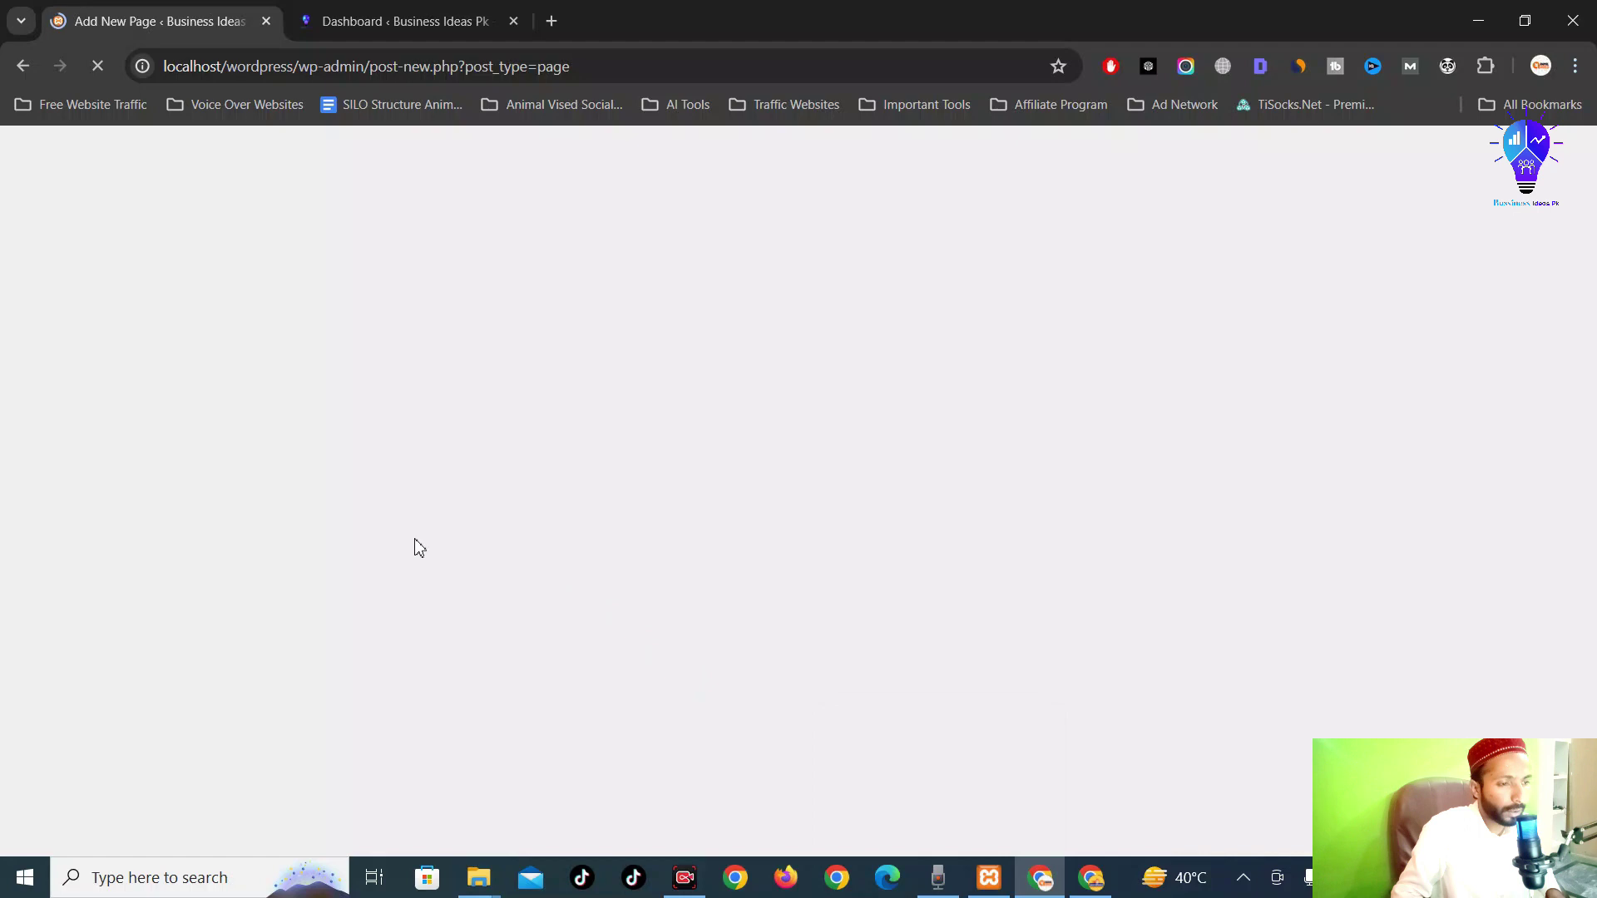
type("Ag")
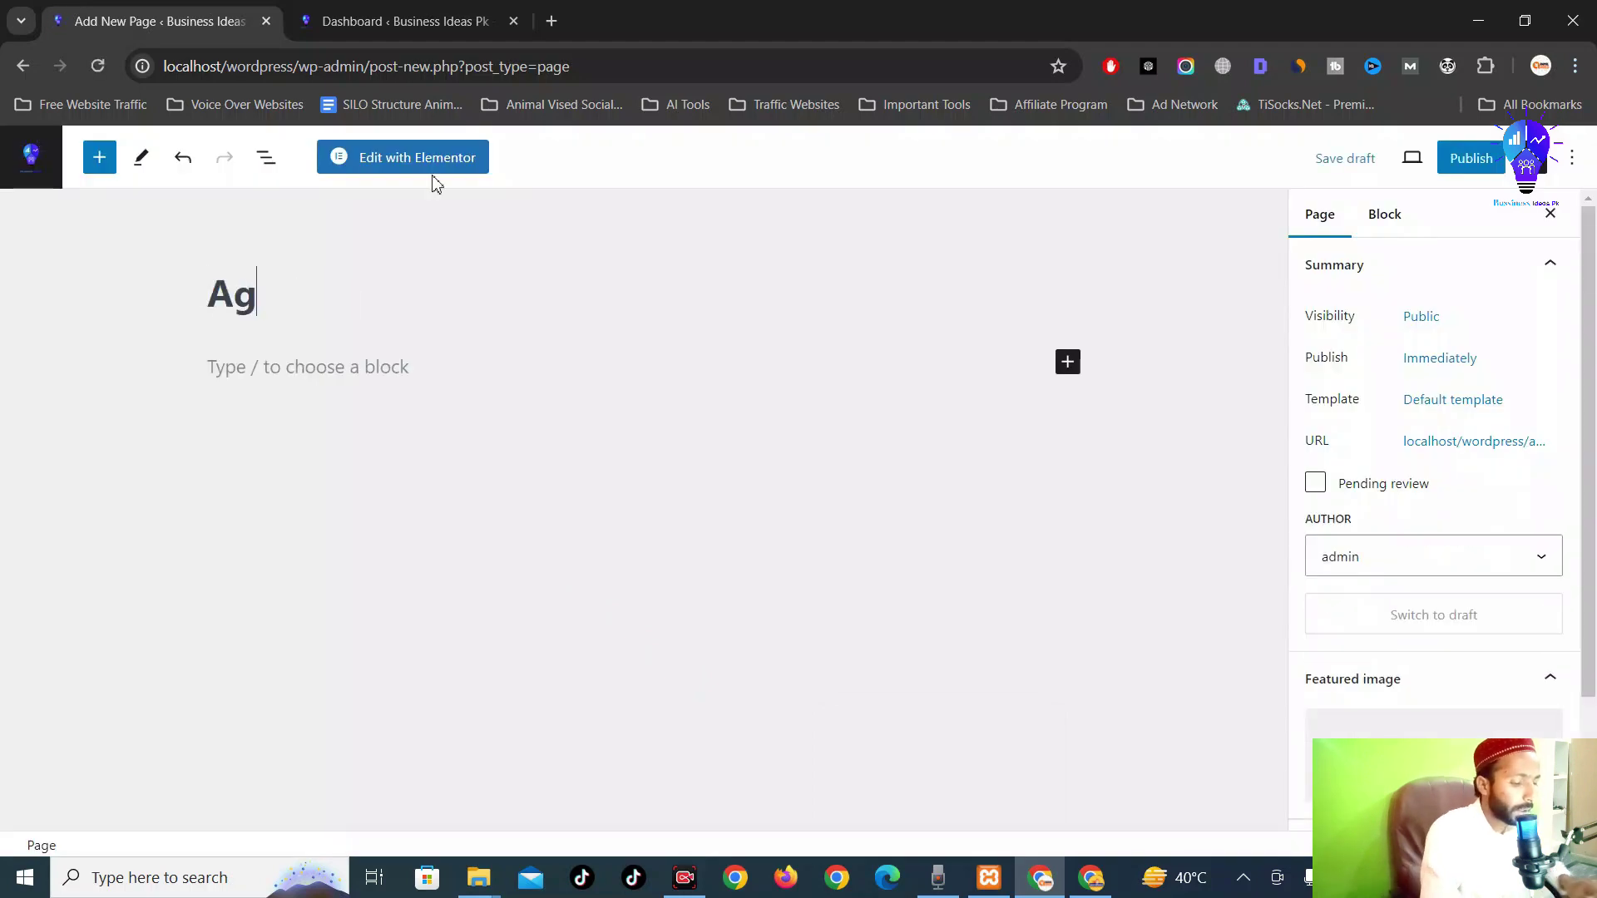
type("ency H")
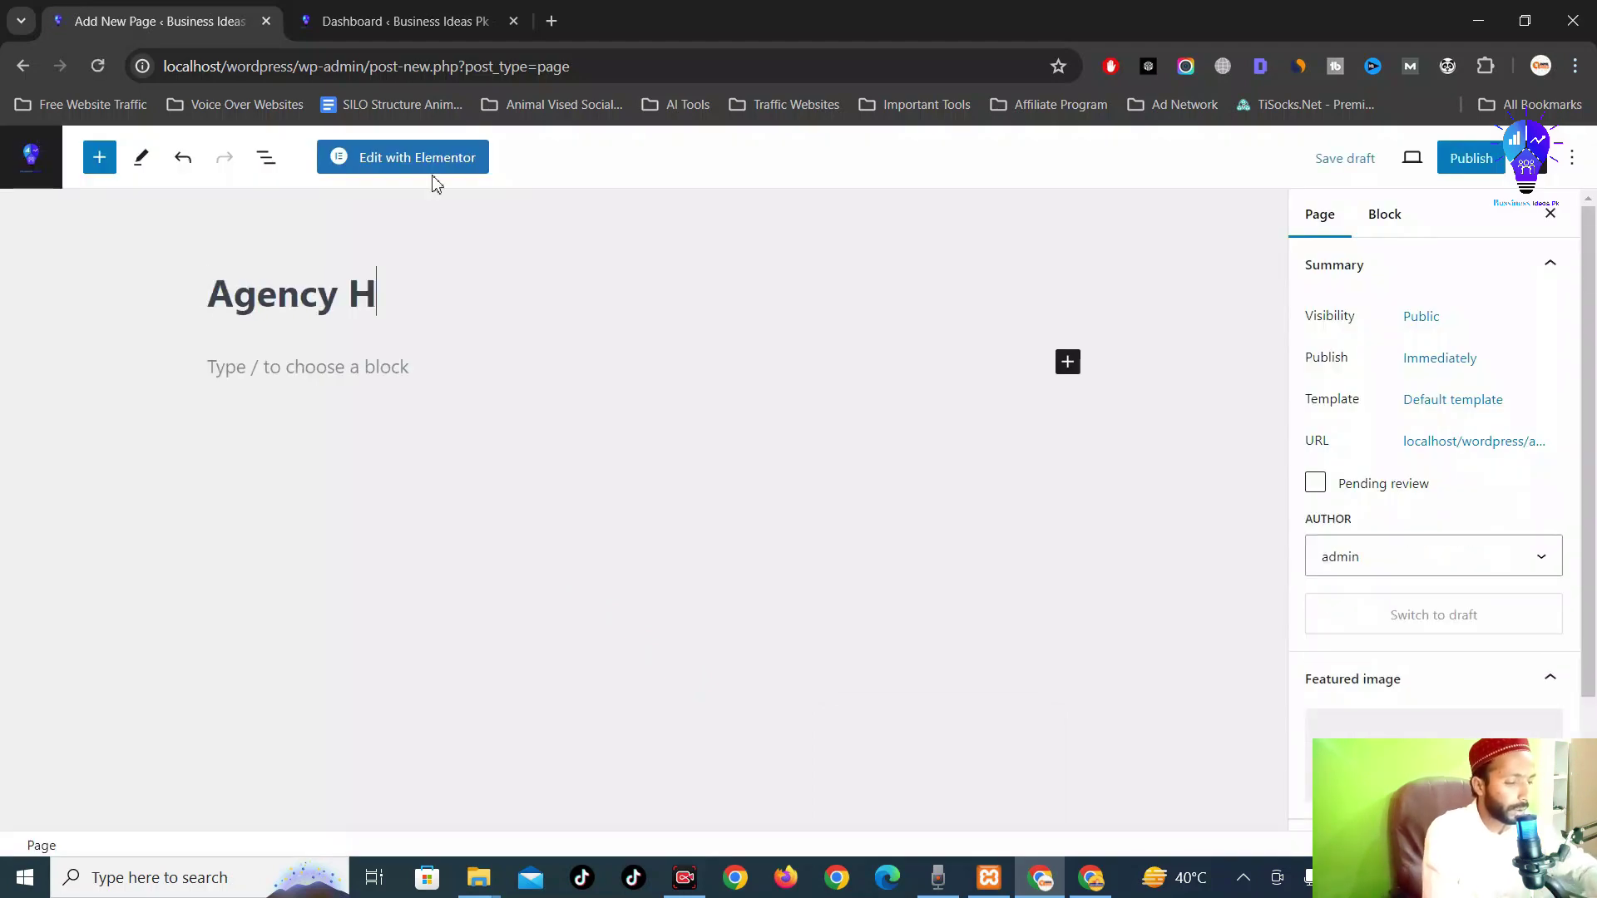
type("e")
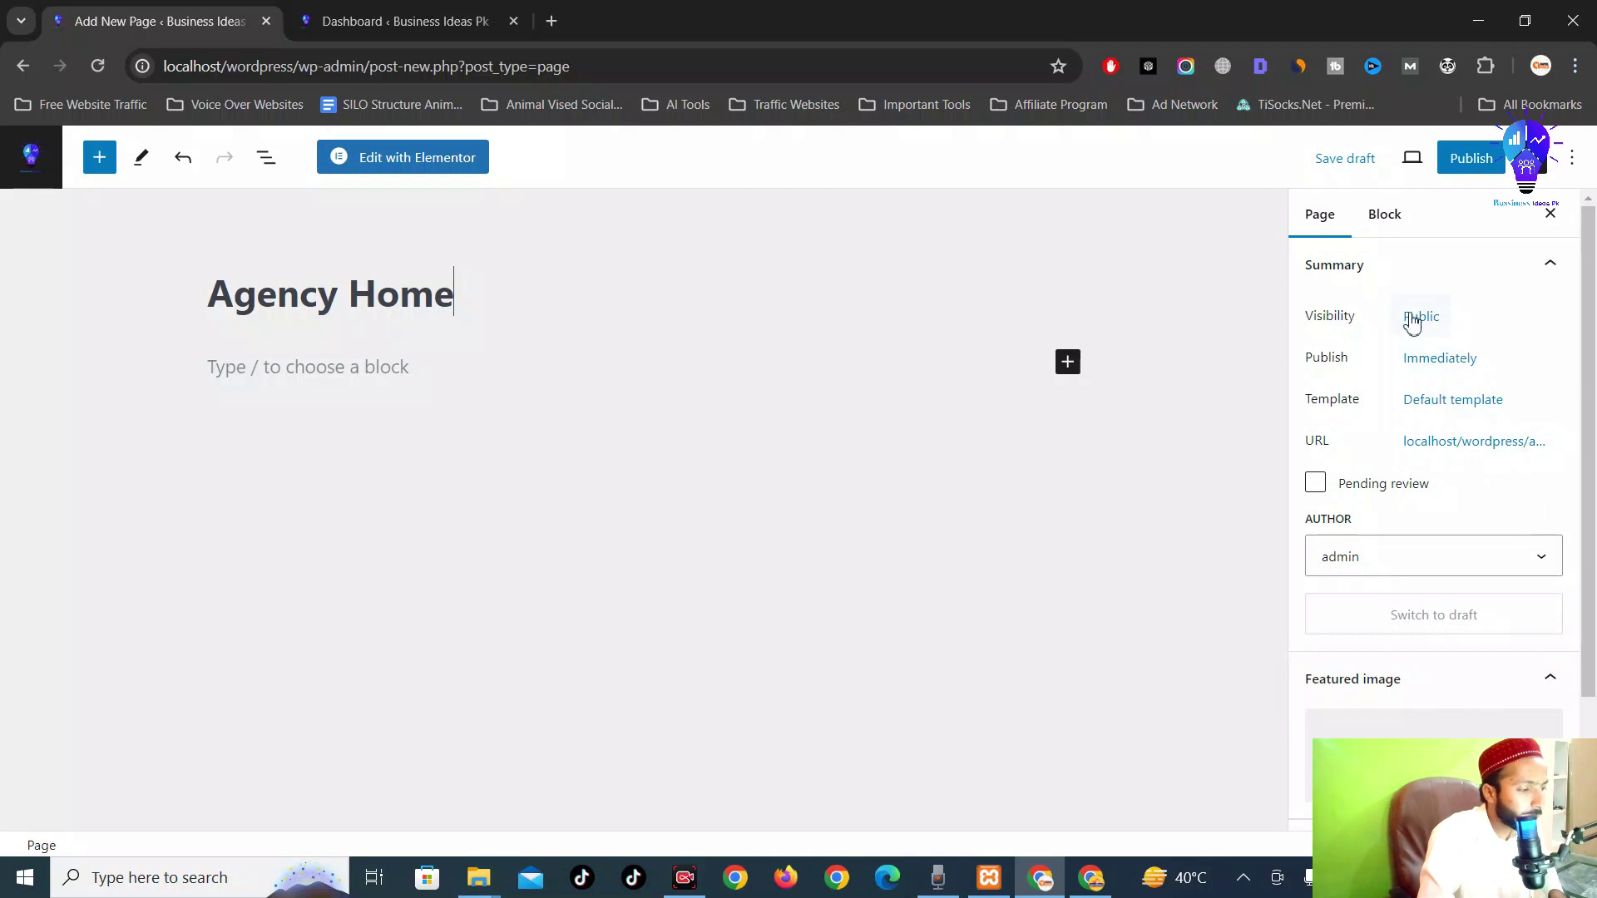
Step: Set the Agency Home page template to Elementor Full Width
left_click(1429, 403)
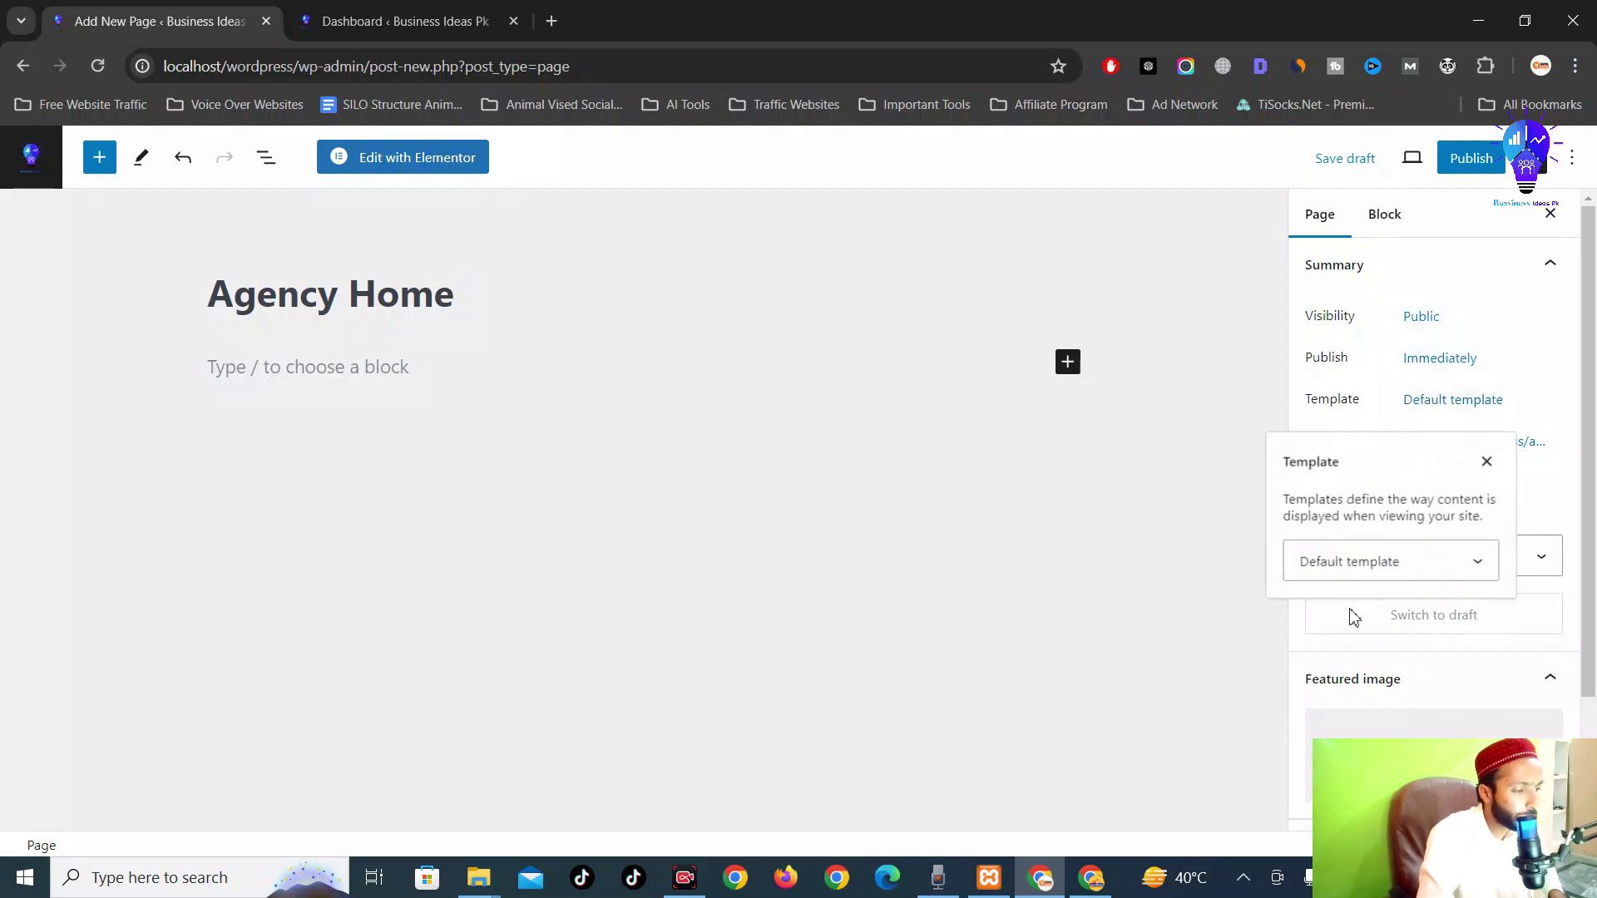
left_click(1341, 577)
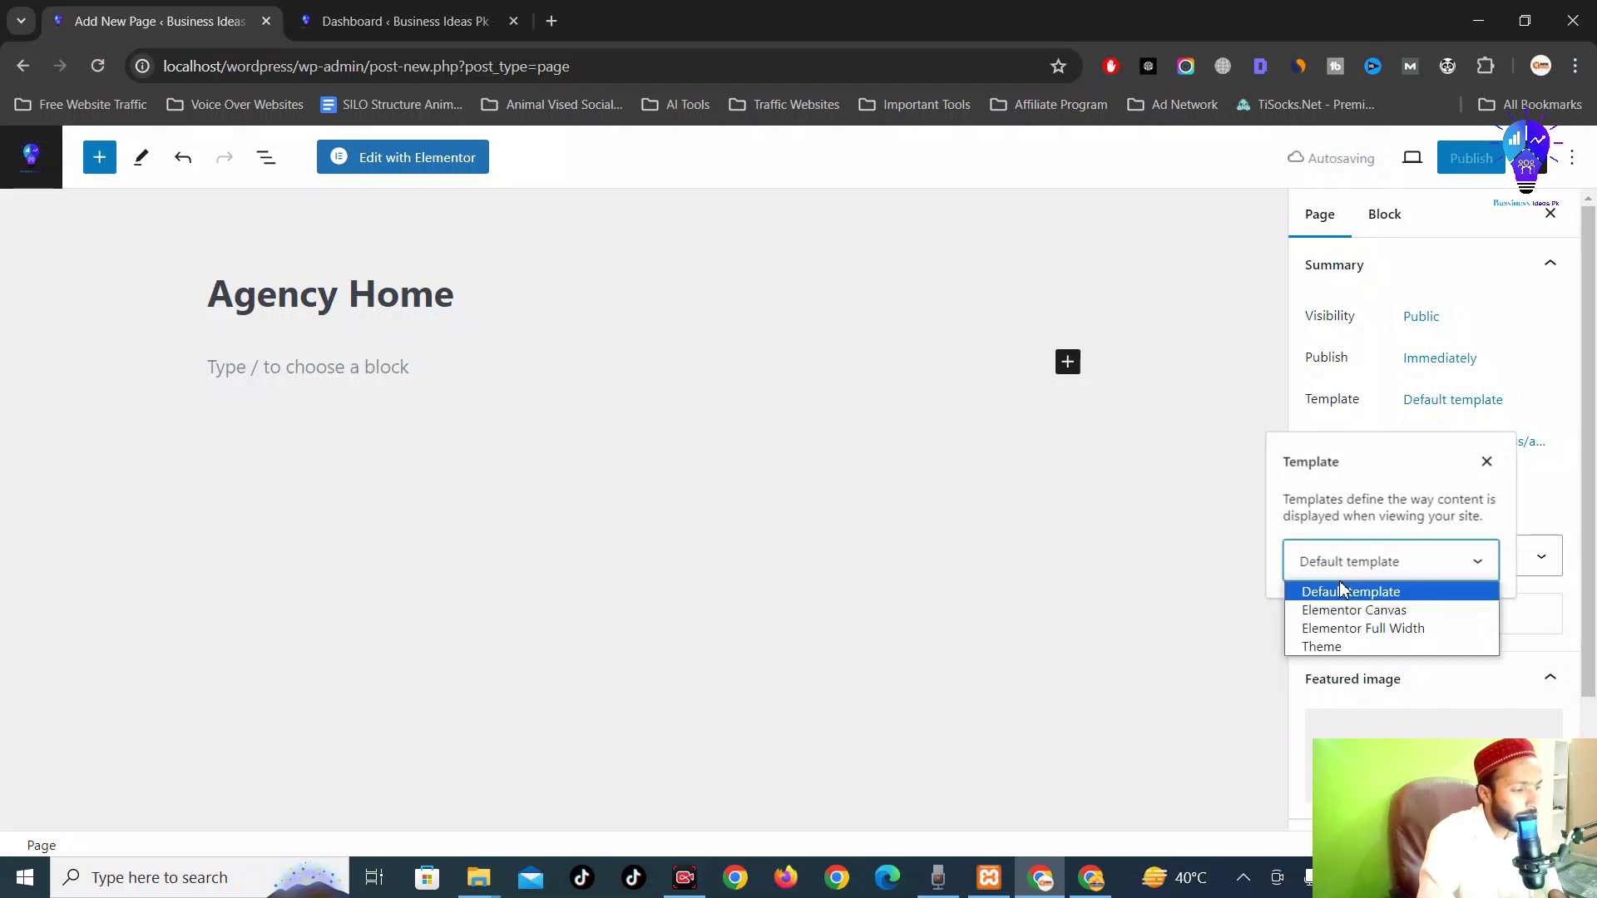
left_click(1353, 629)
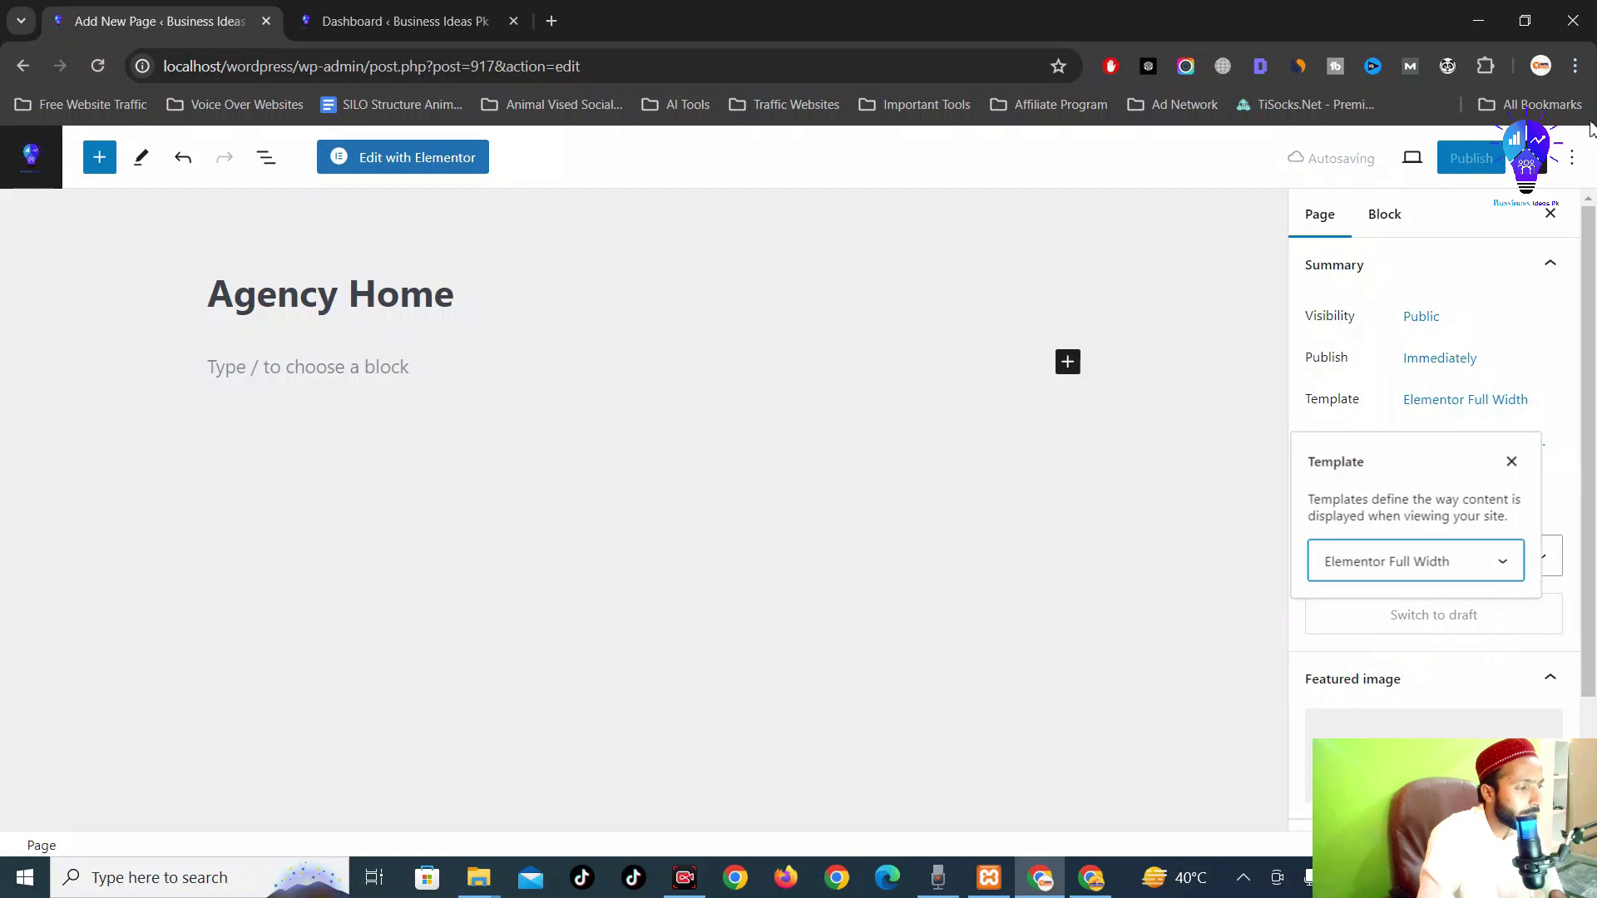
left_click(1588, 166)
left_click(1588, 167)
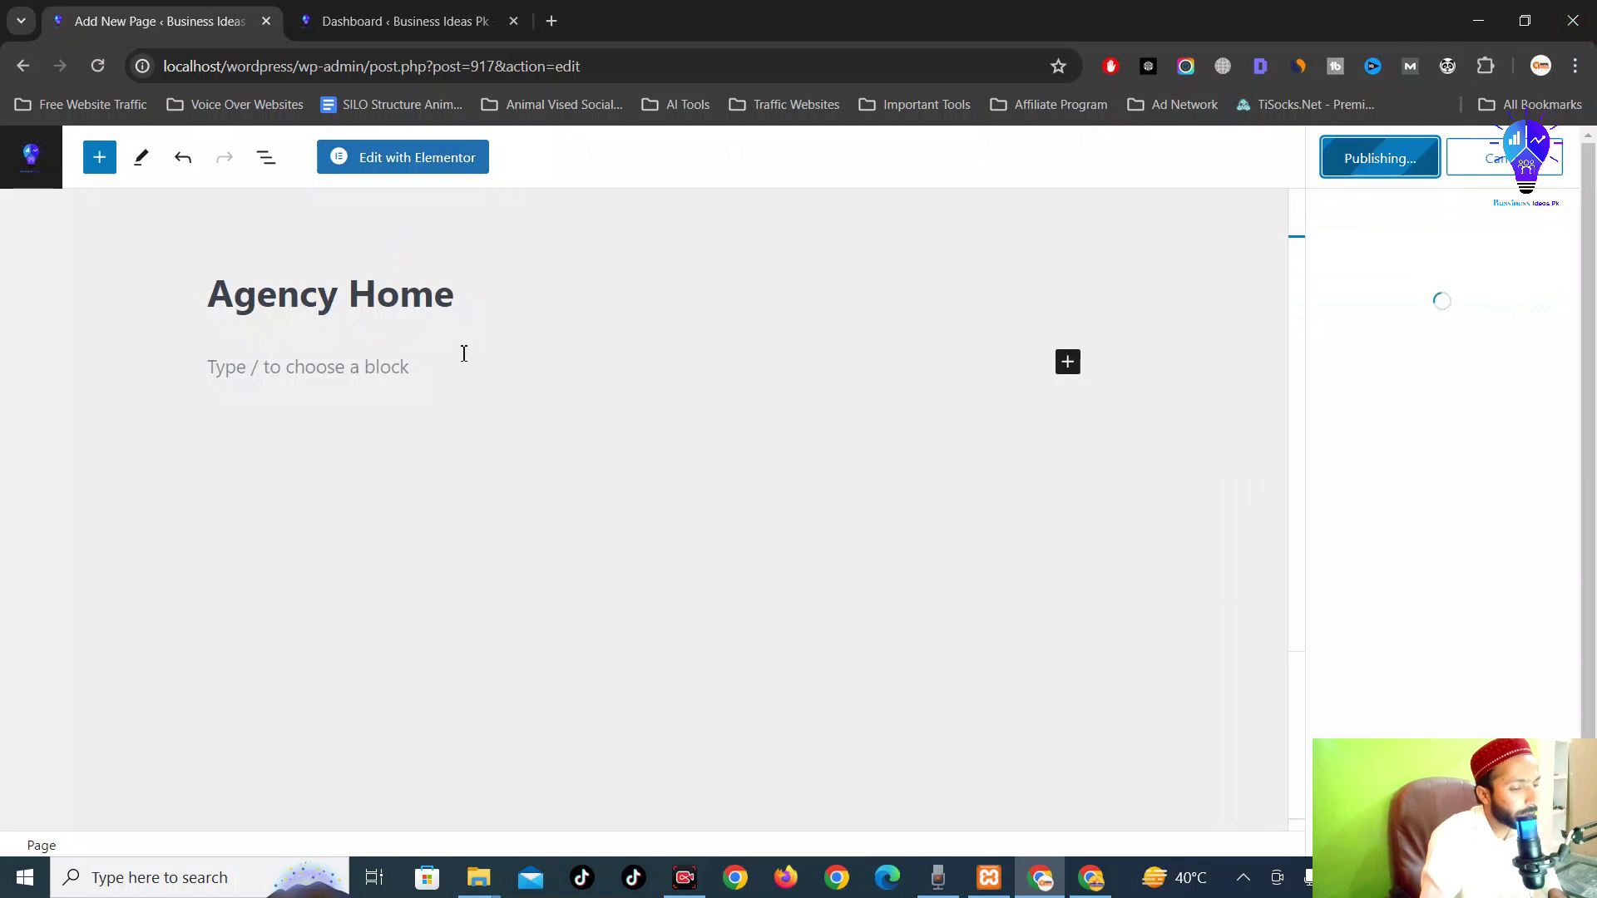
Step: Publish Agency Home and confirm leaving the block editor to edit it with Elementor
left_click(440, 367)
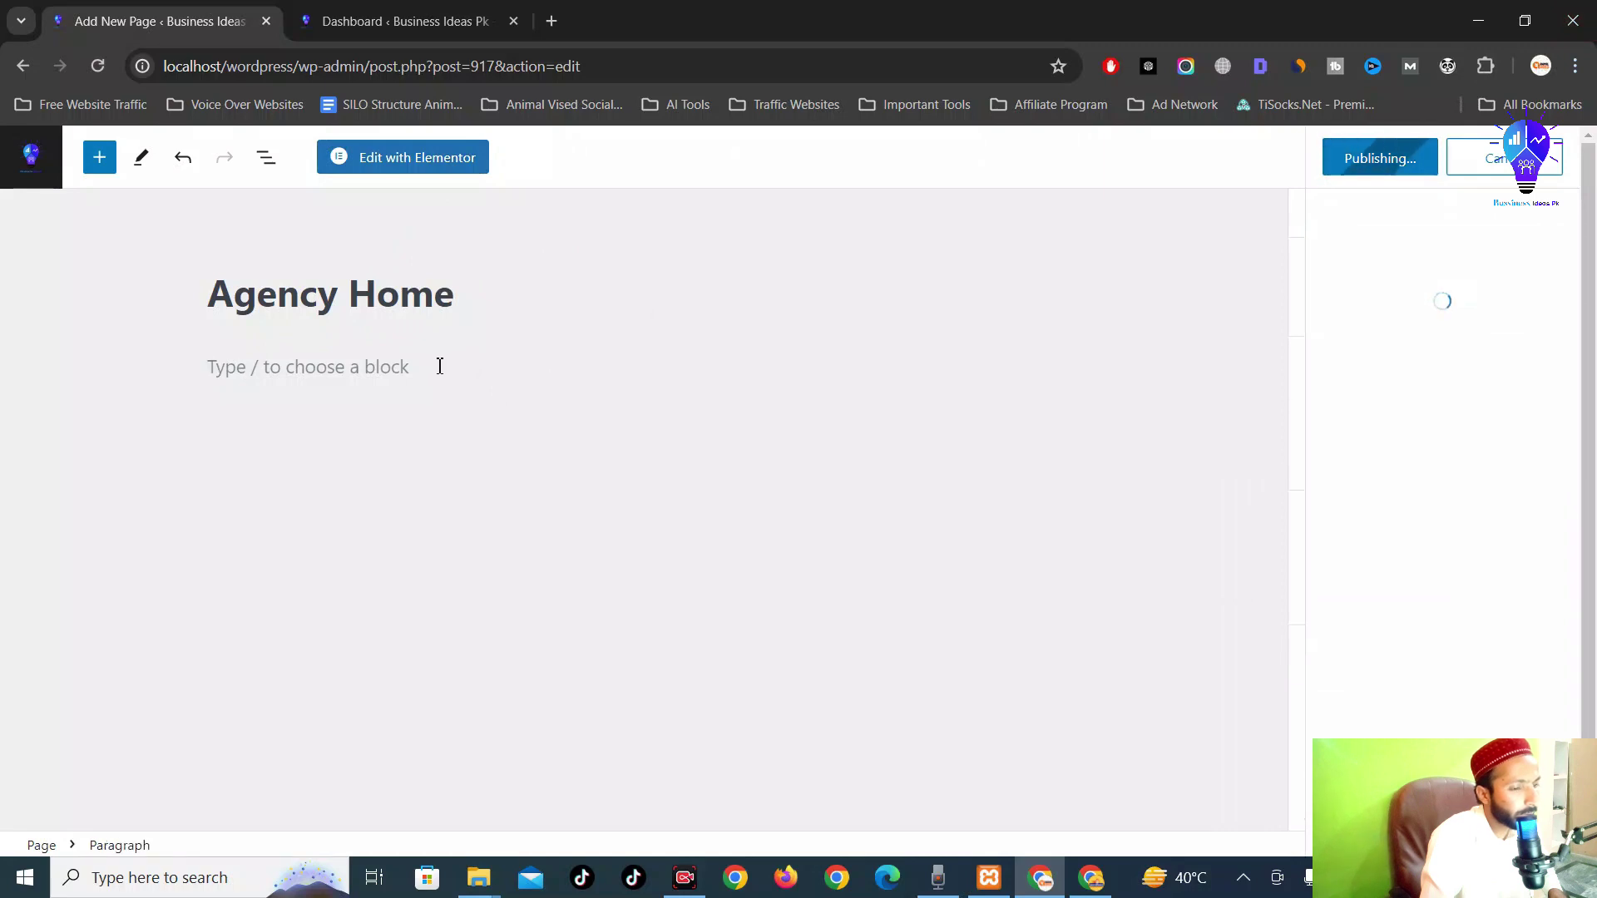
left_click(420, 168)
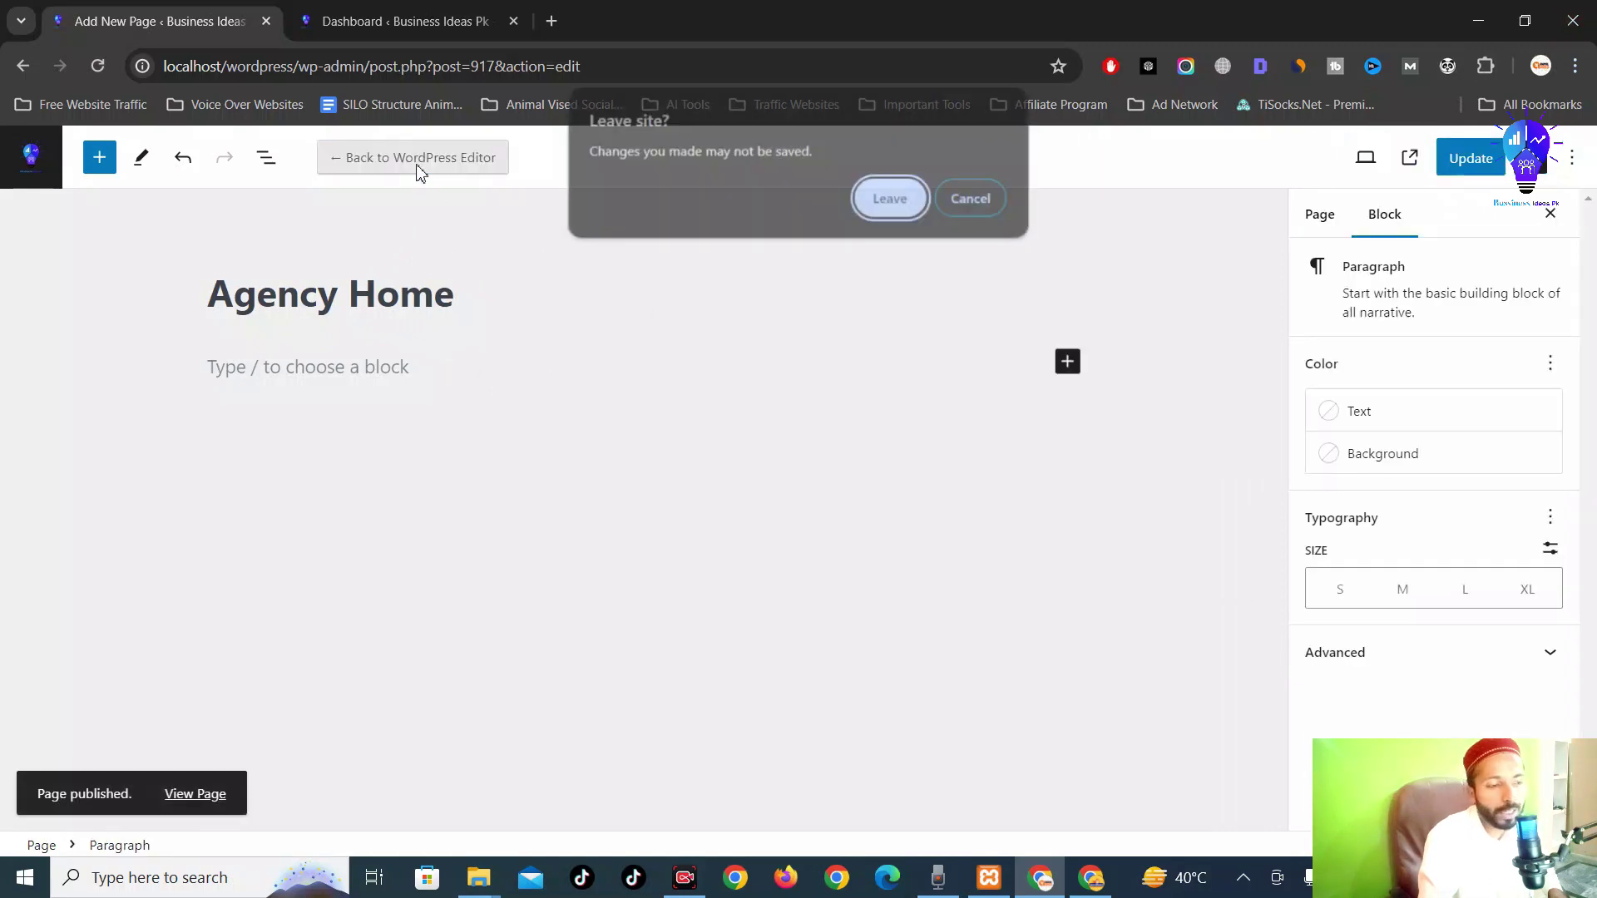
left_click(973, 200)
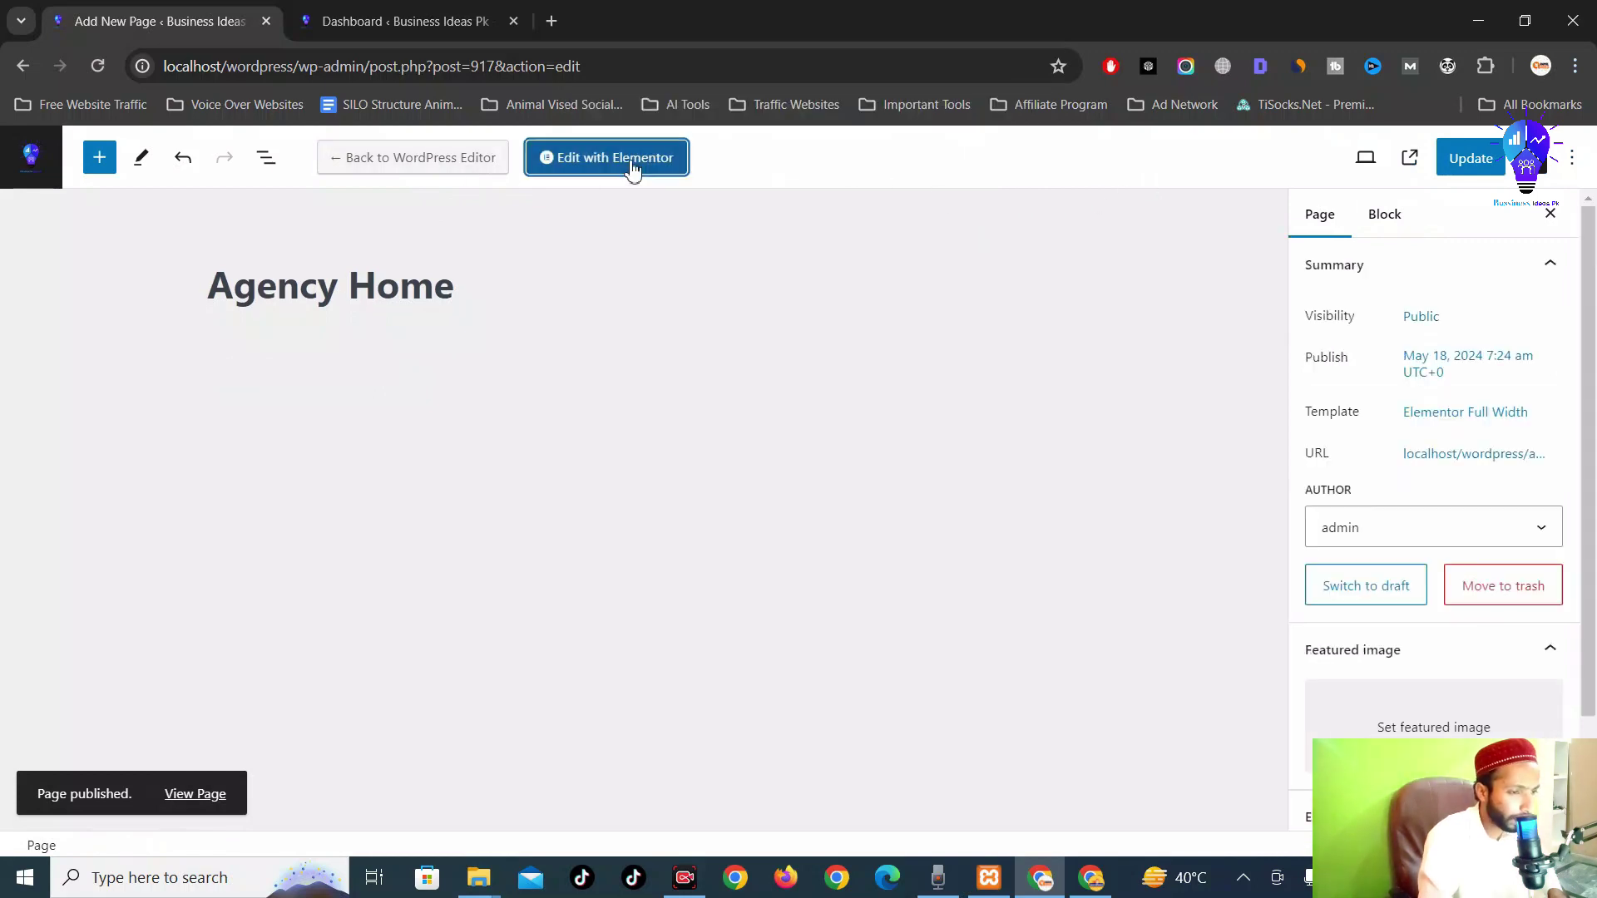
left_click(633, 166)
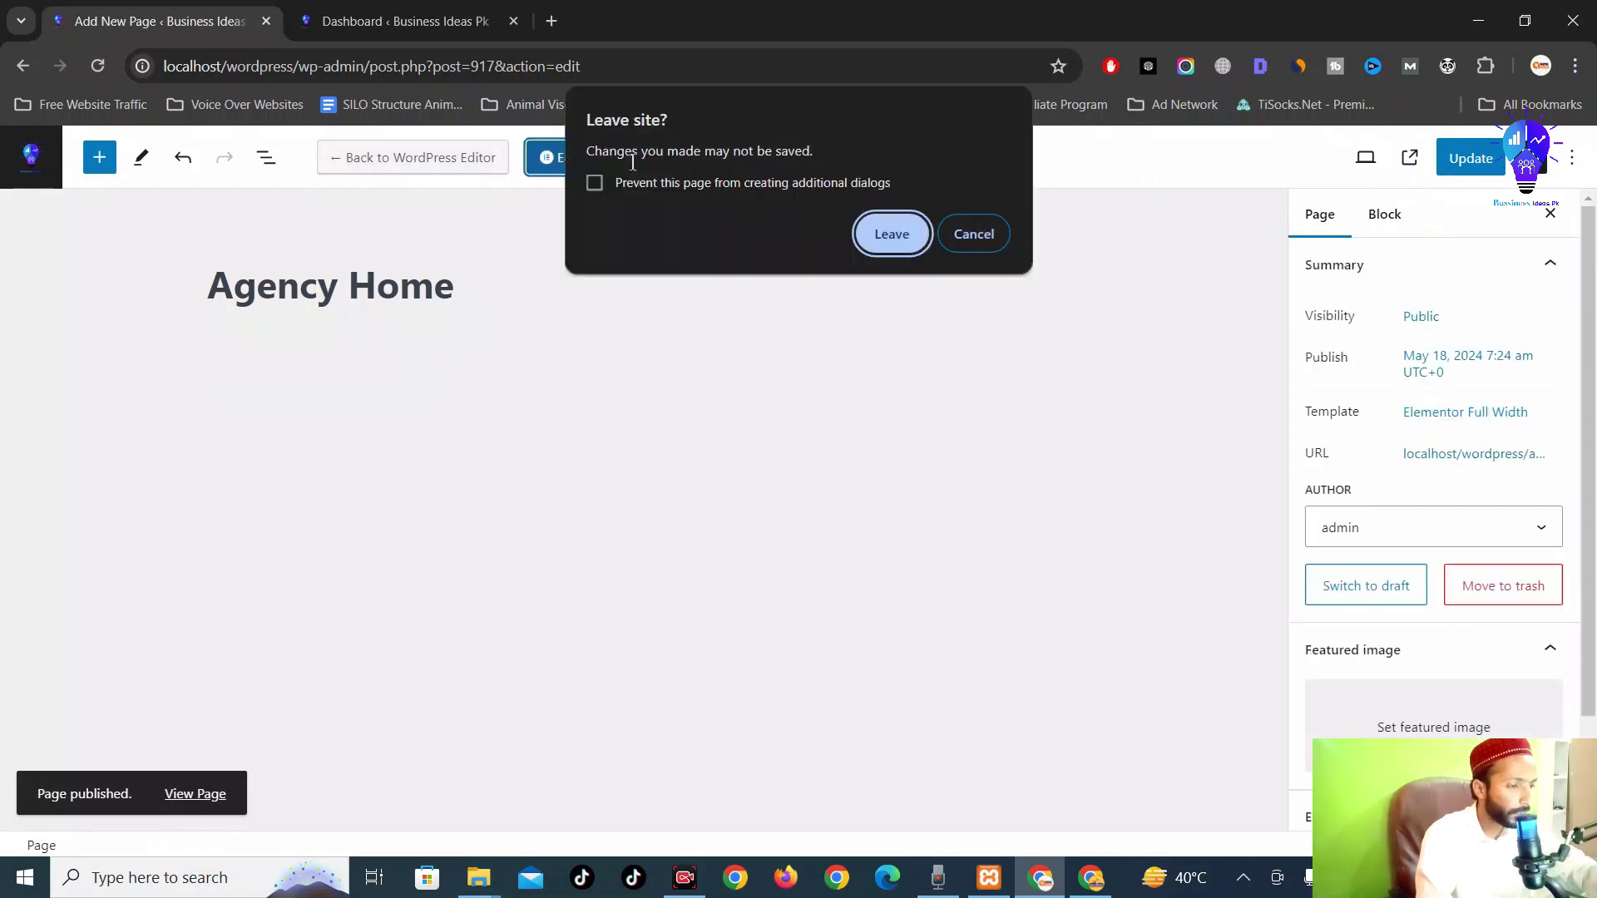
key("Return")
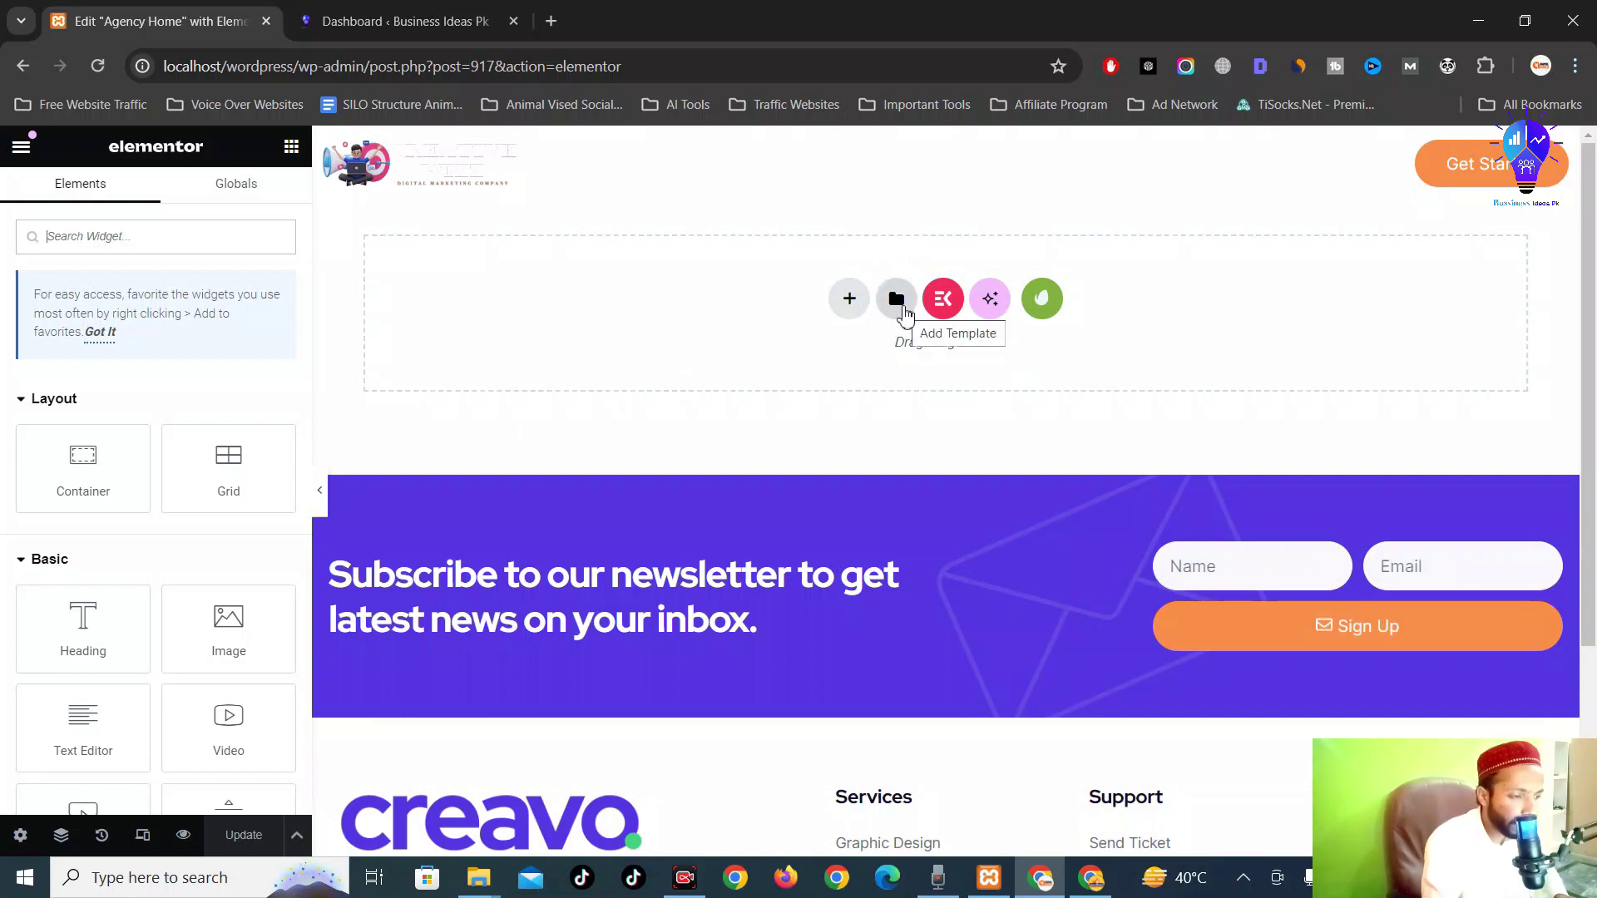
Step: Open the Elementor library's My Templates list and browse the saved templates
left_click(903, 309)
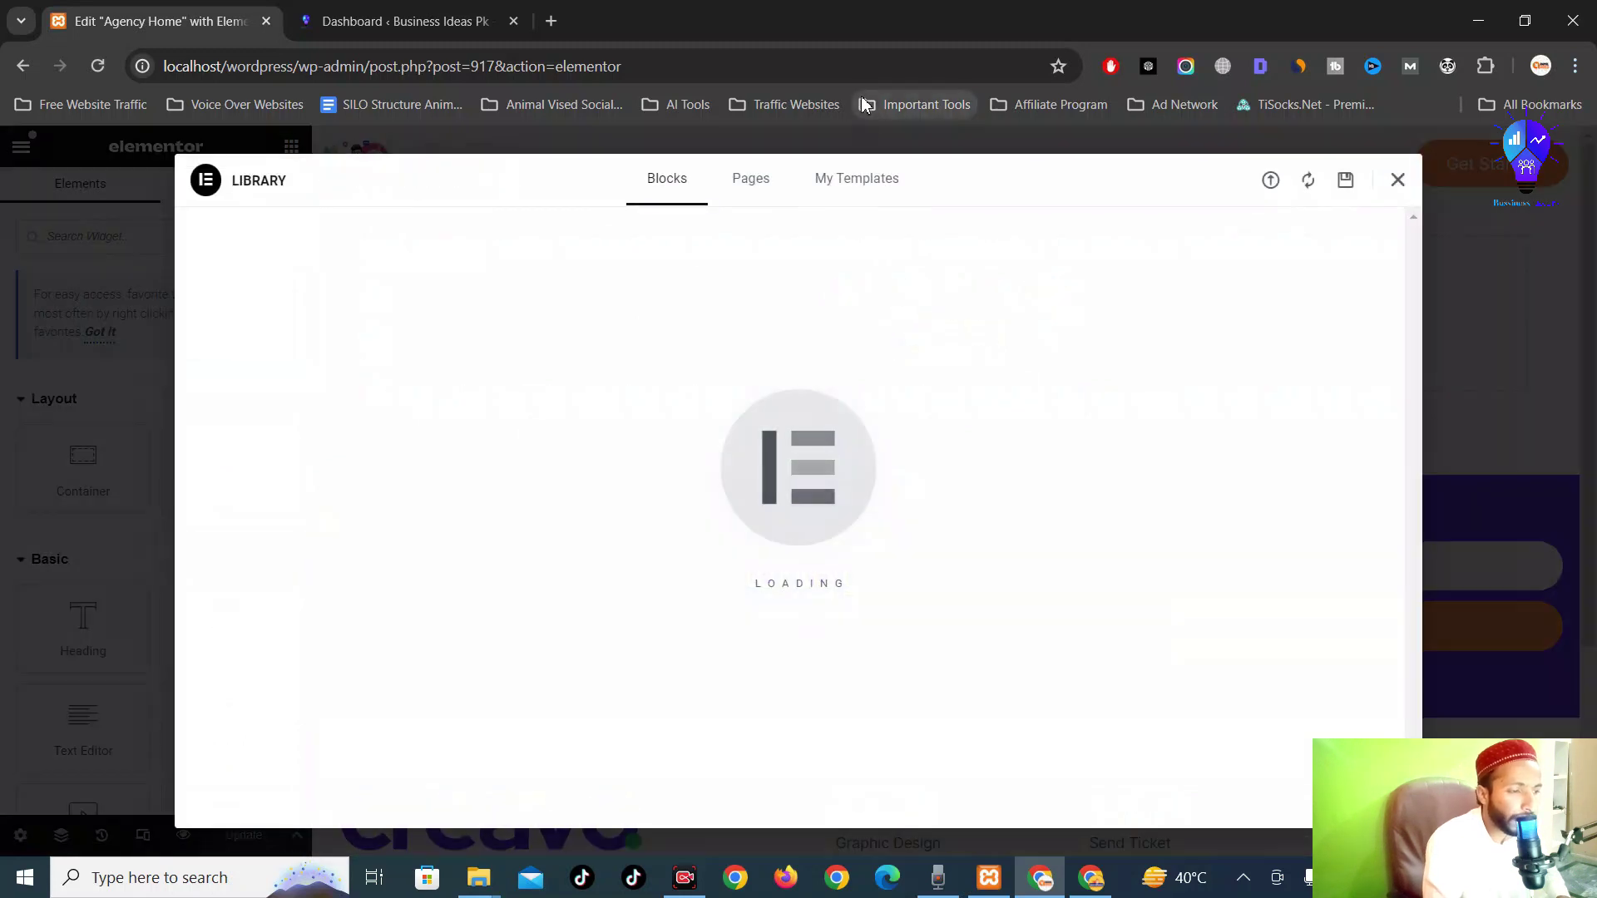
left_click(873, 187)
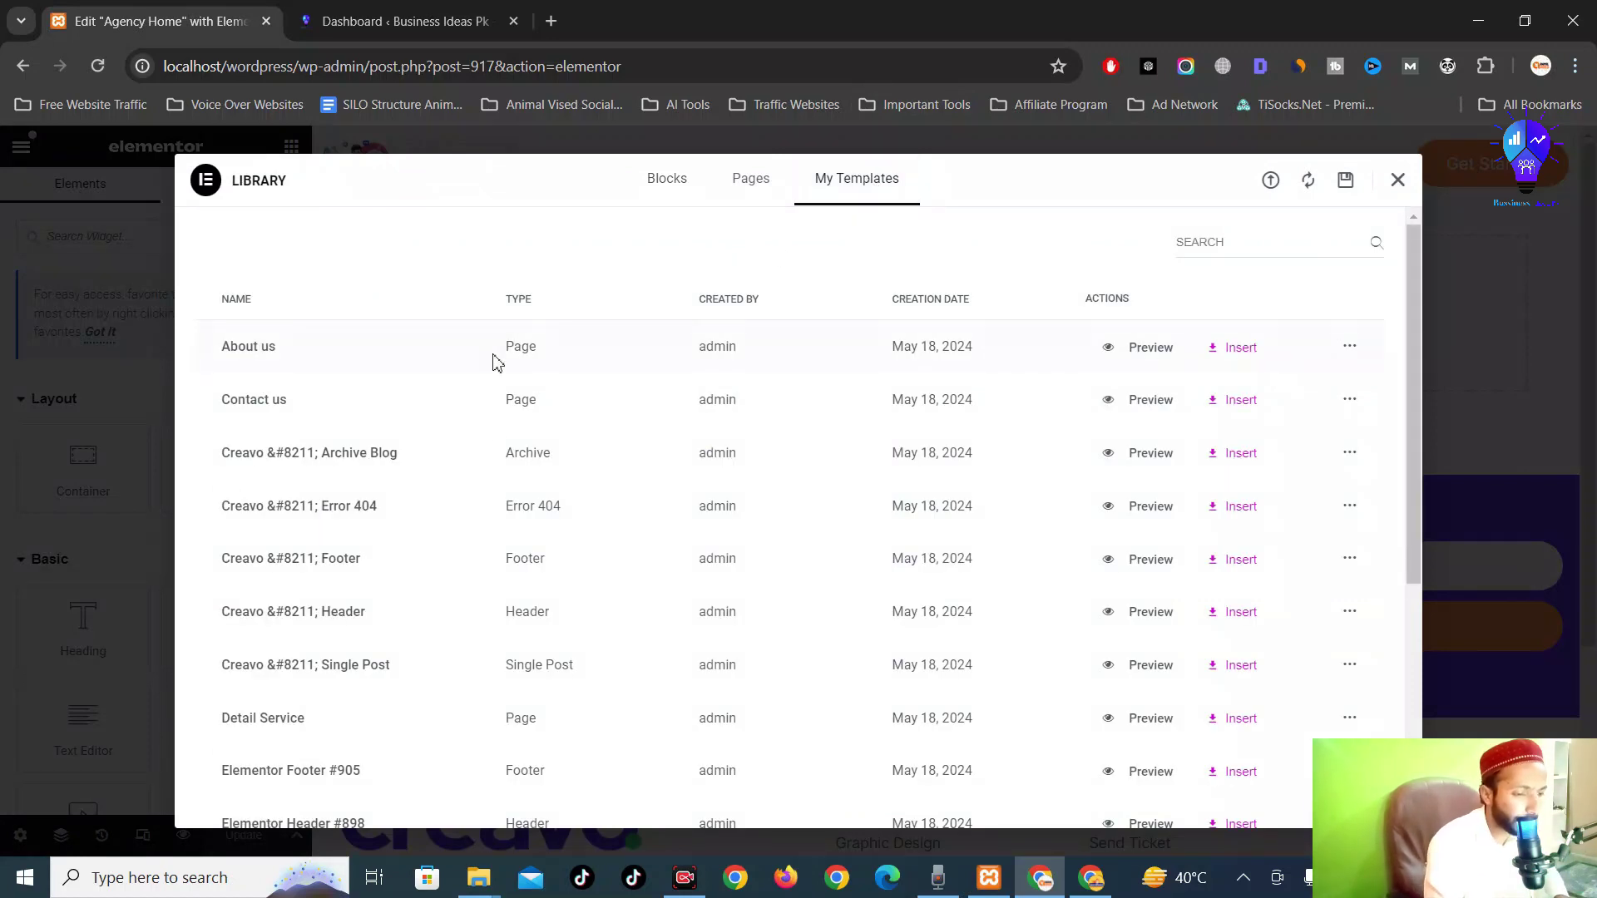
scroll(533, 583, "down", 1)
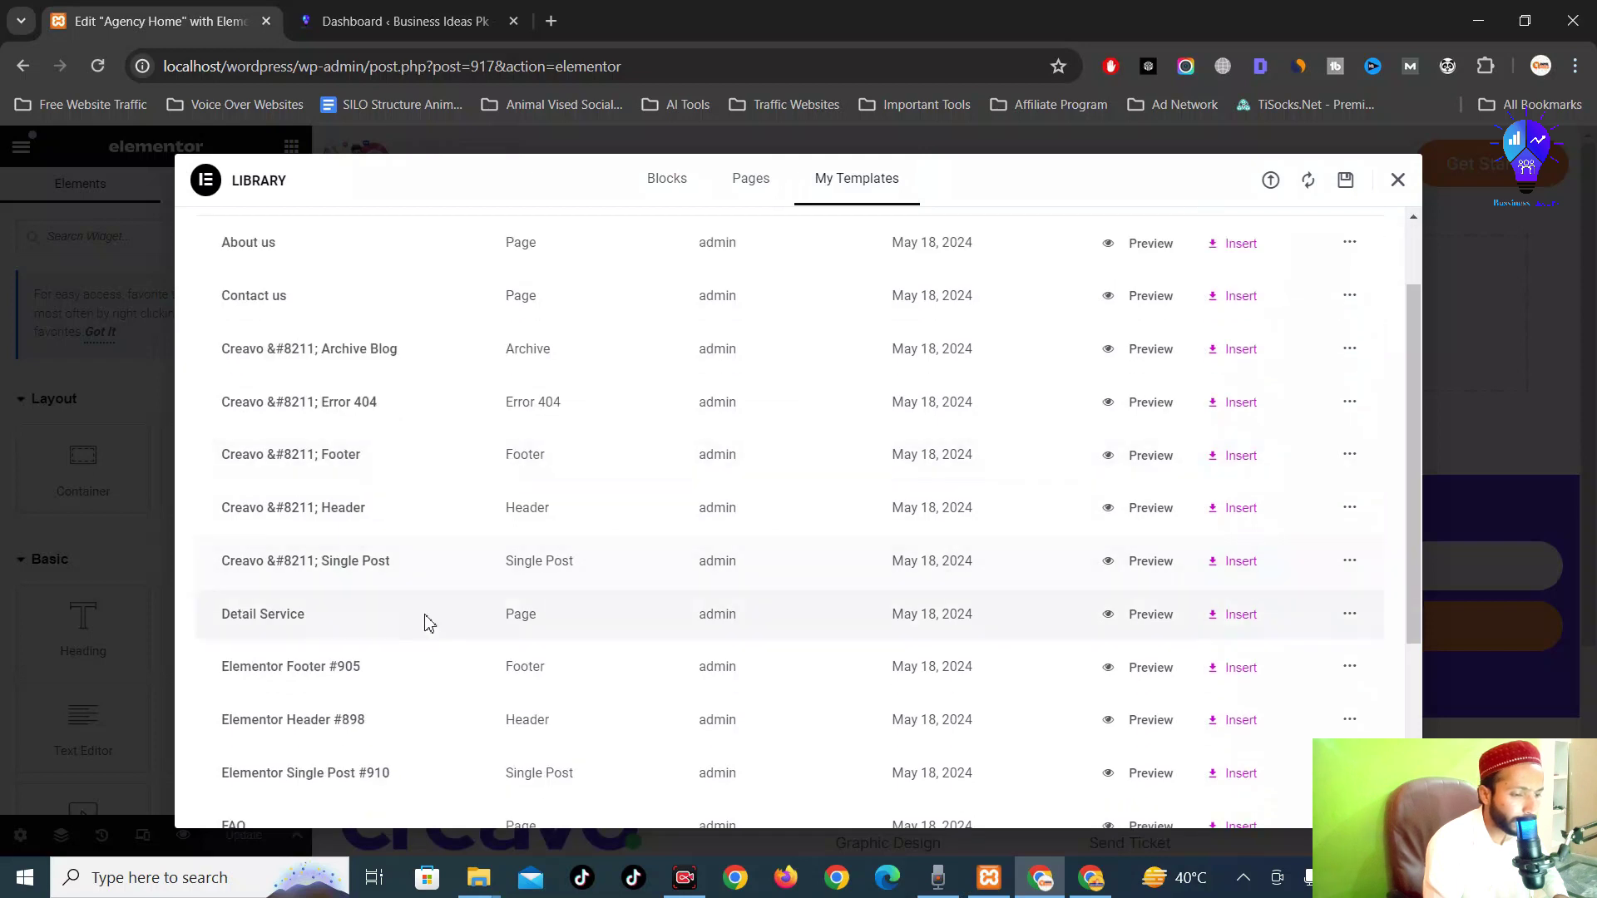
scroll(446, 691, "down", 1)
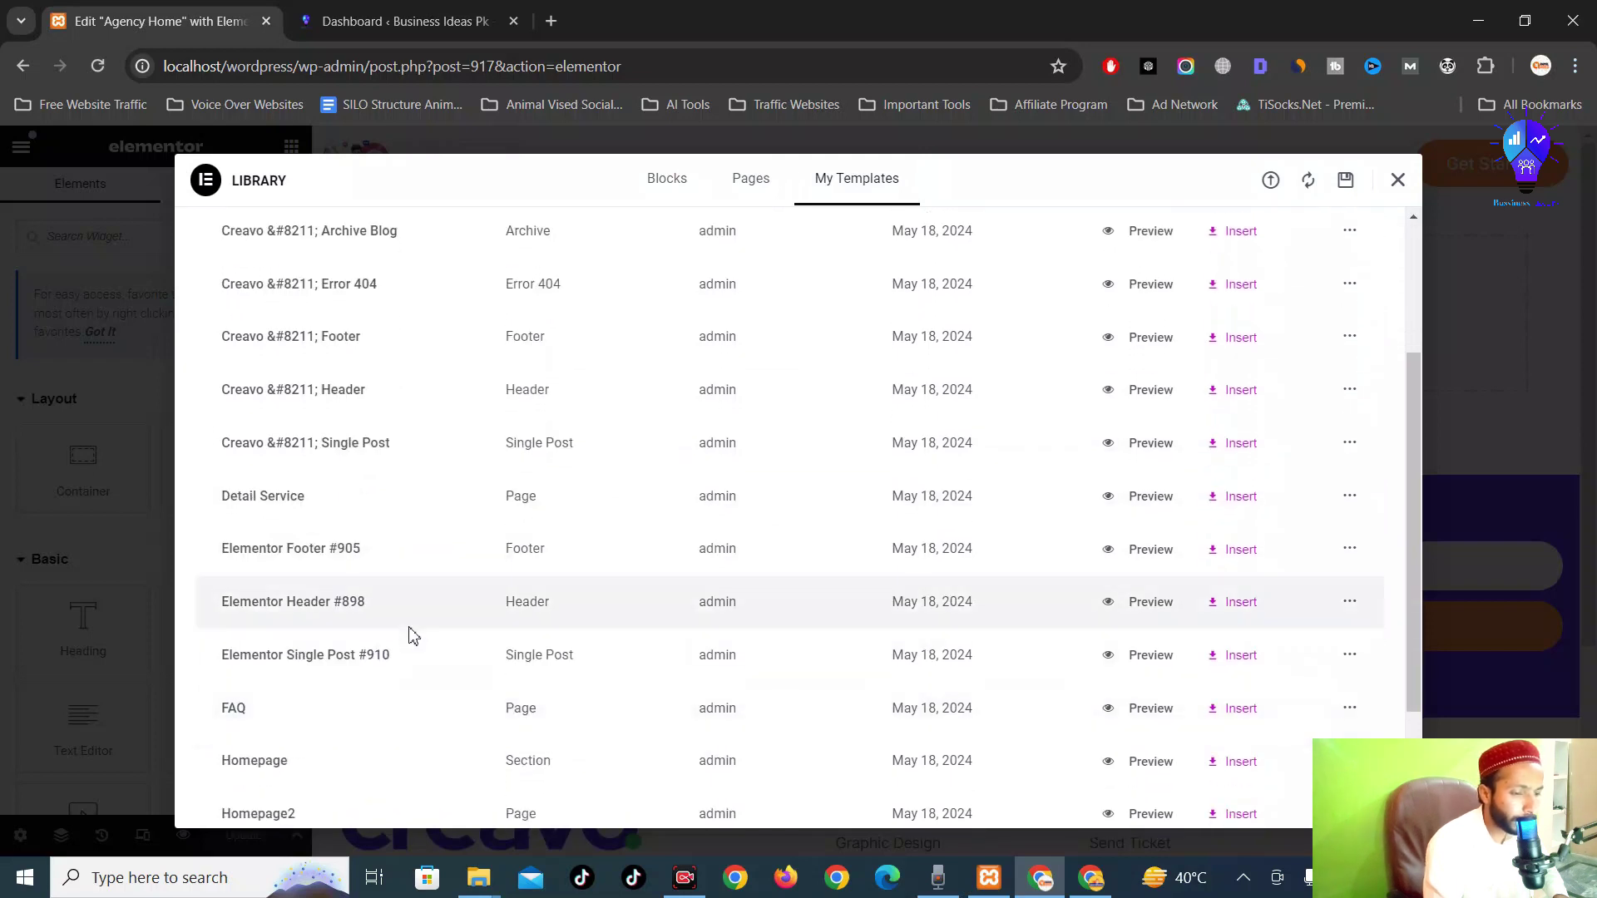
scroll(391, 632, "down", 2)
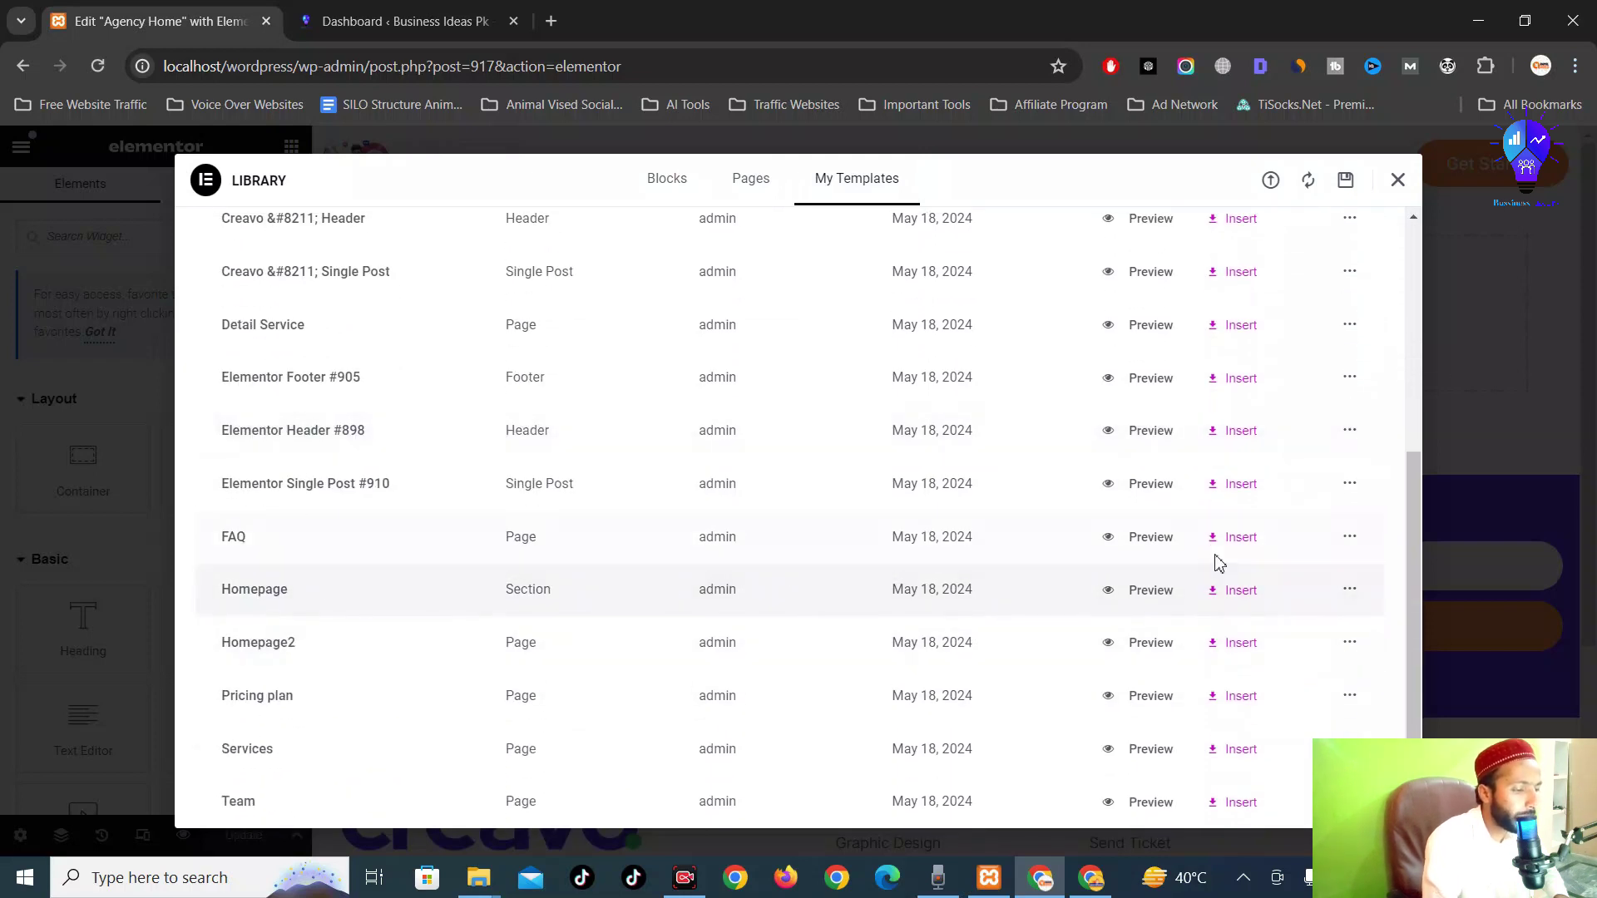
Step: Preview the Homepage template in a new tab, then return to the Agency Home editor
left_click(1156, 599)
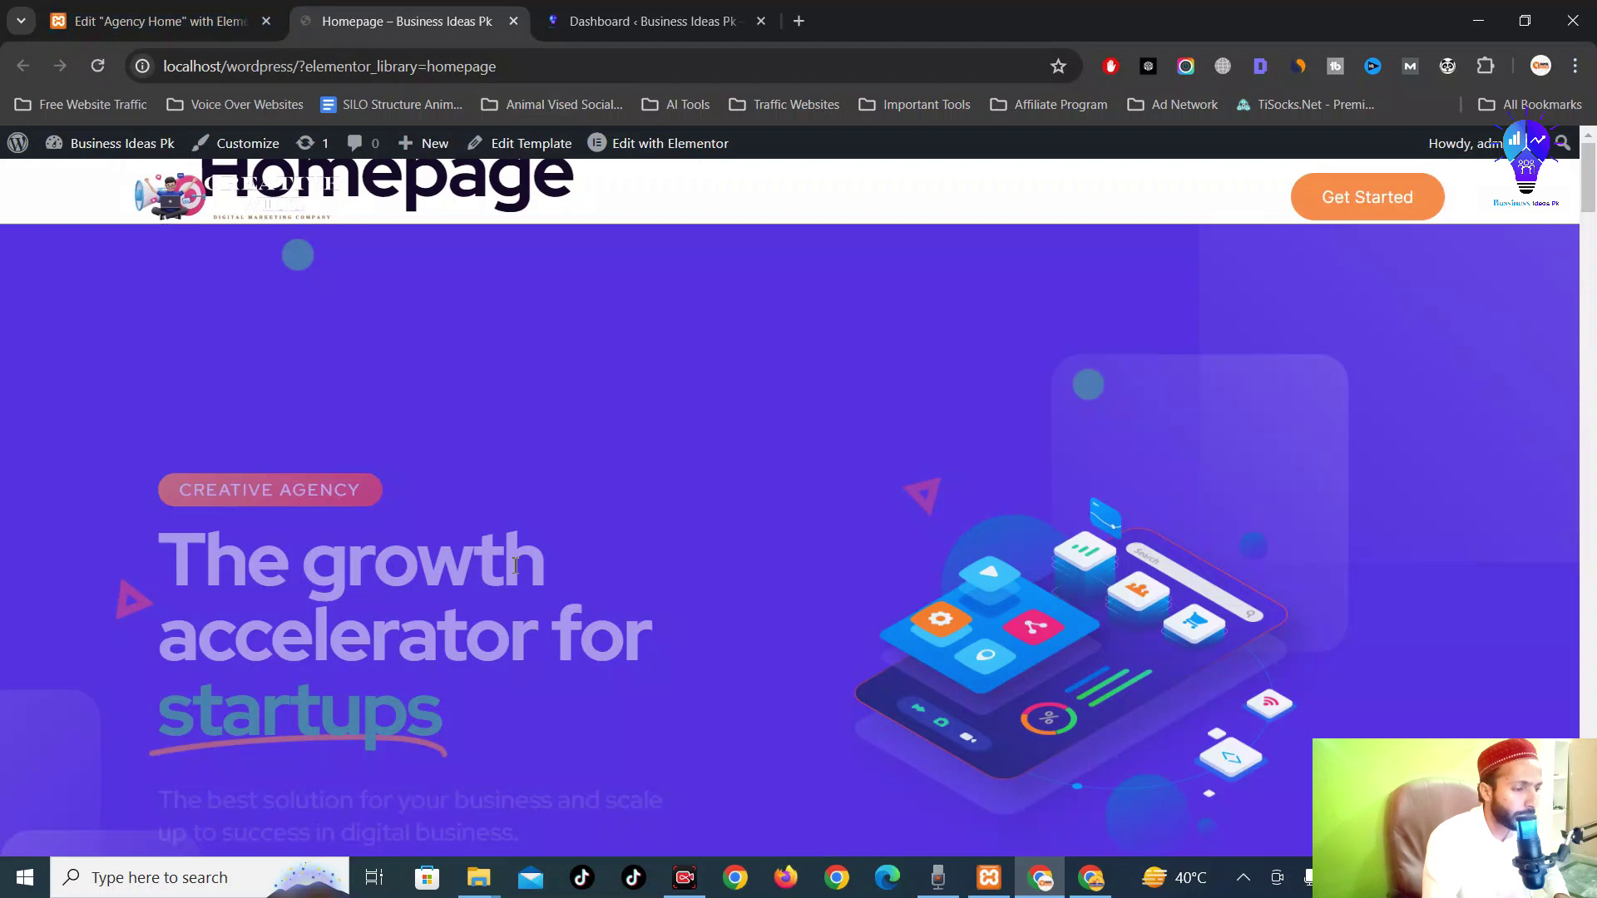
scroll(516, 567, "down", 8)
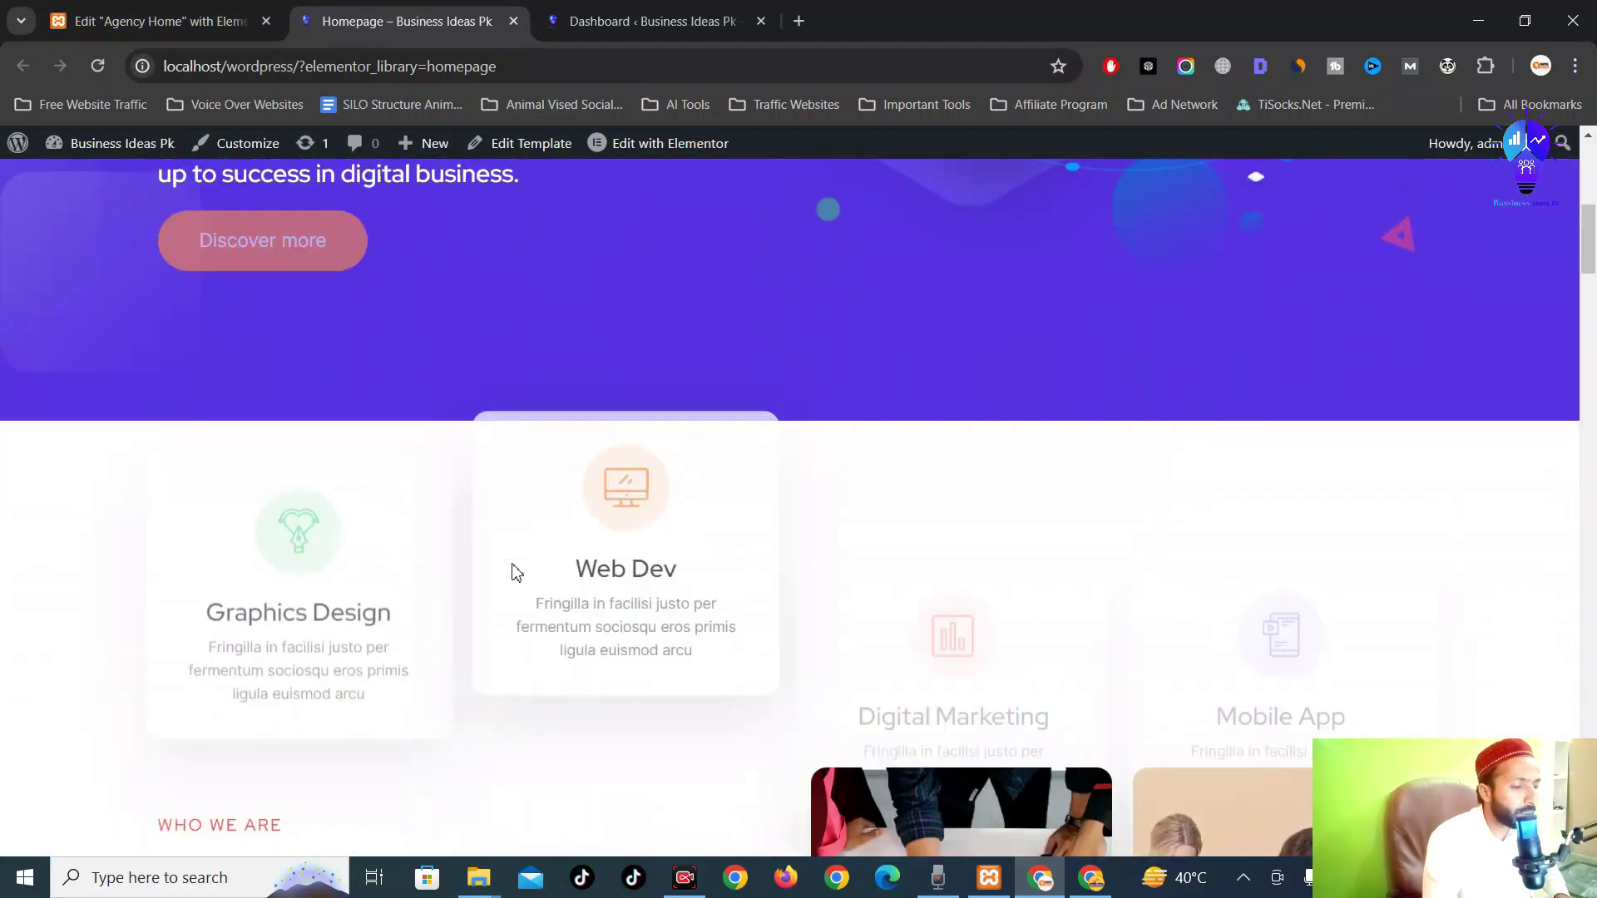
scroll(512, 571, "down", 10)
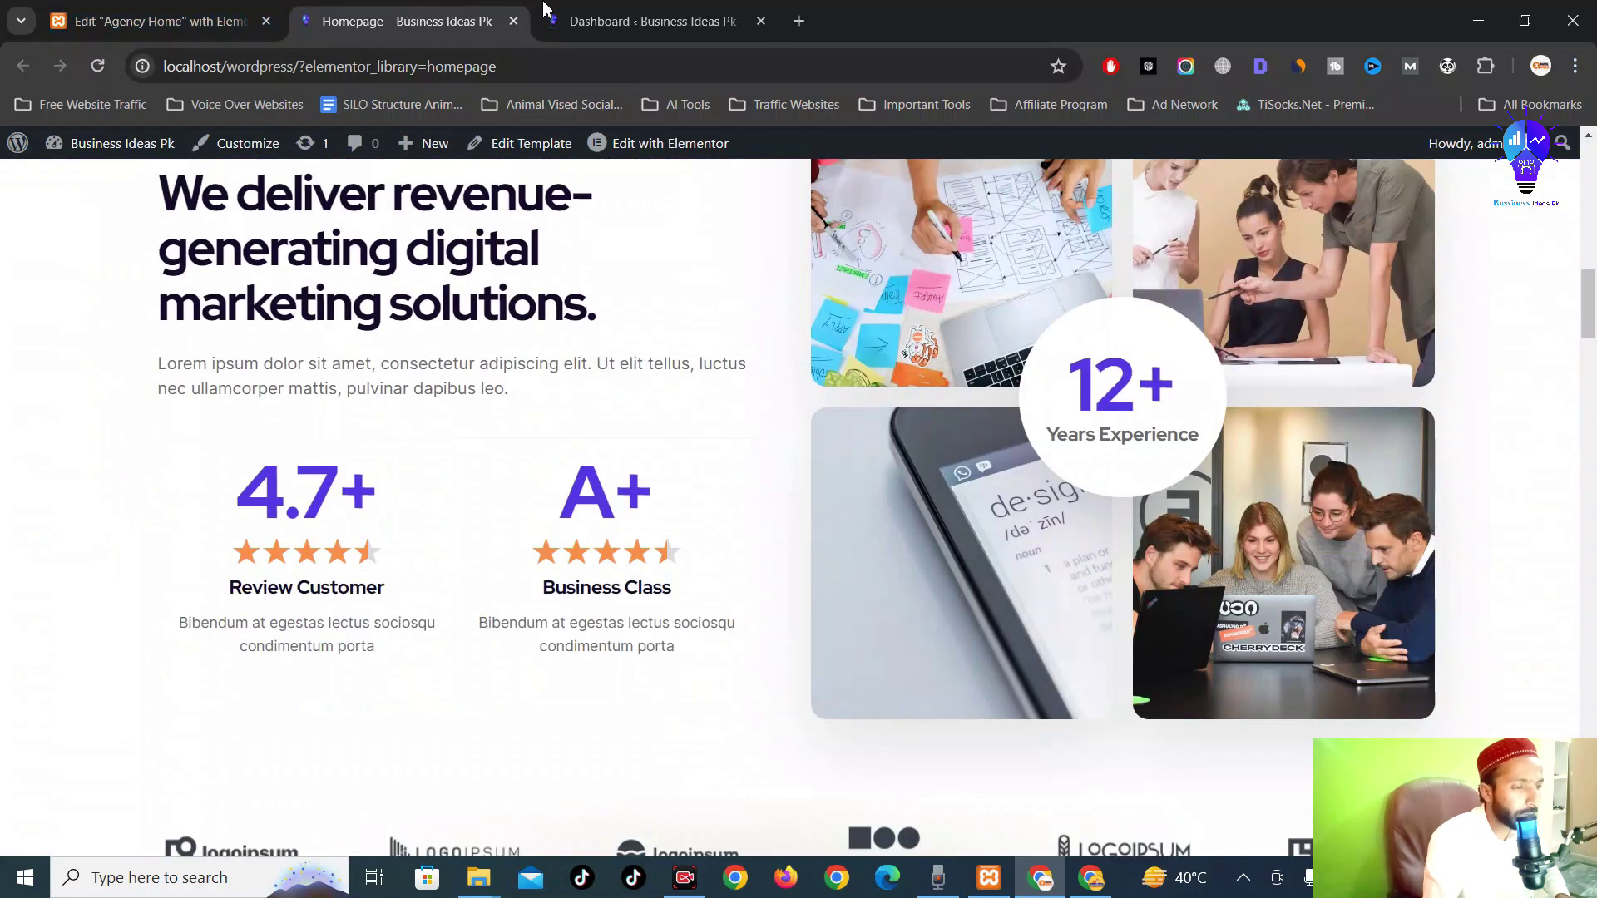
left_click(158, 21)
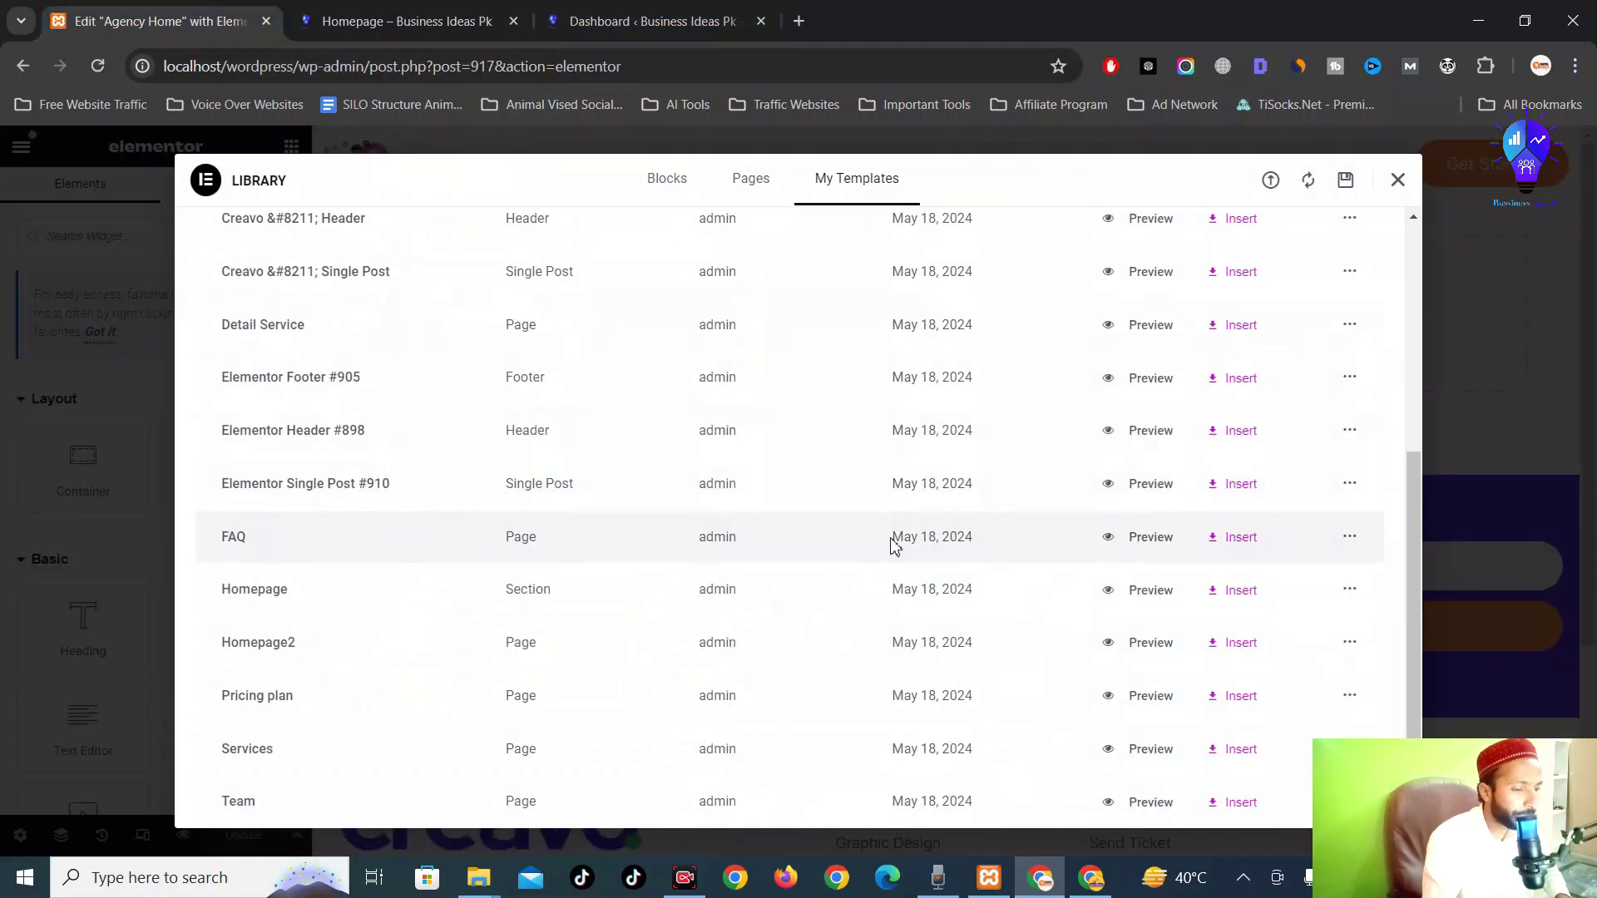
Step: Insert the Homepage template with its page settings, adding the startup hero and four service cards
left_click(1245, 592)
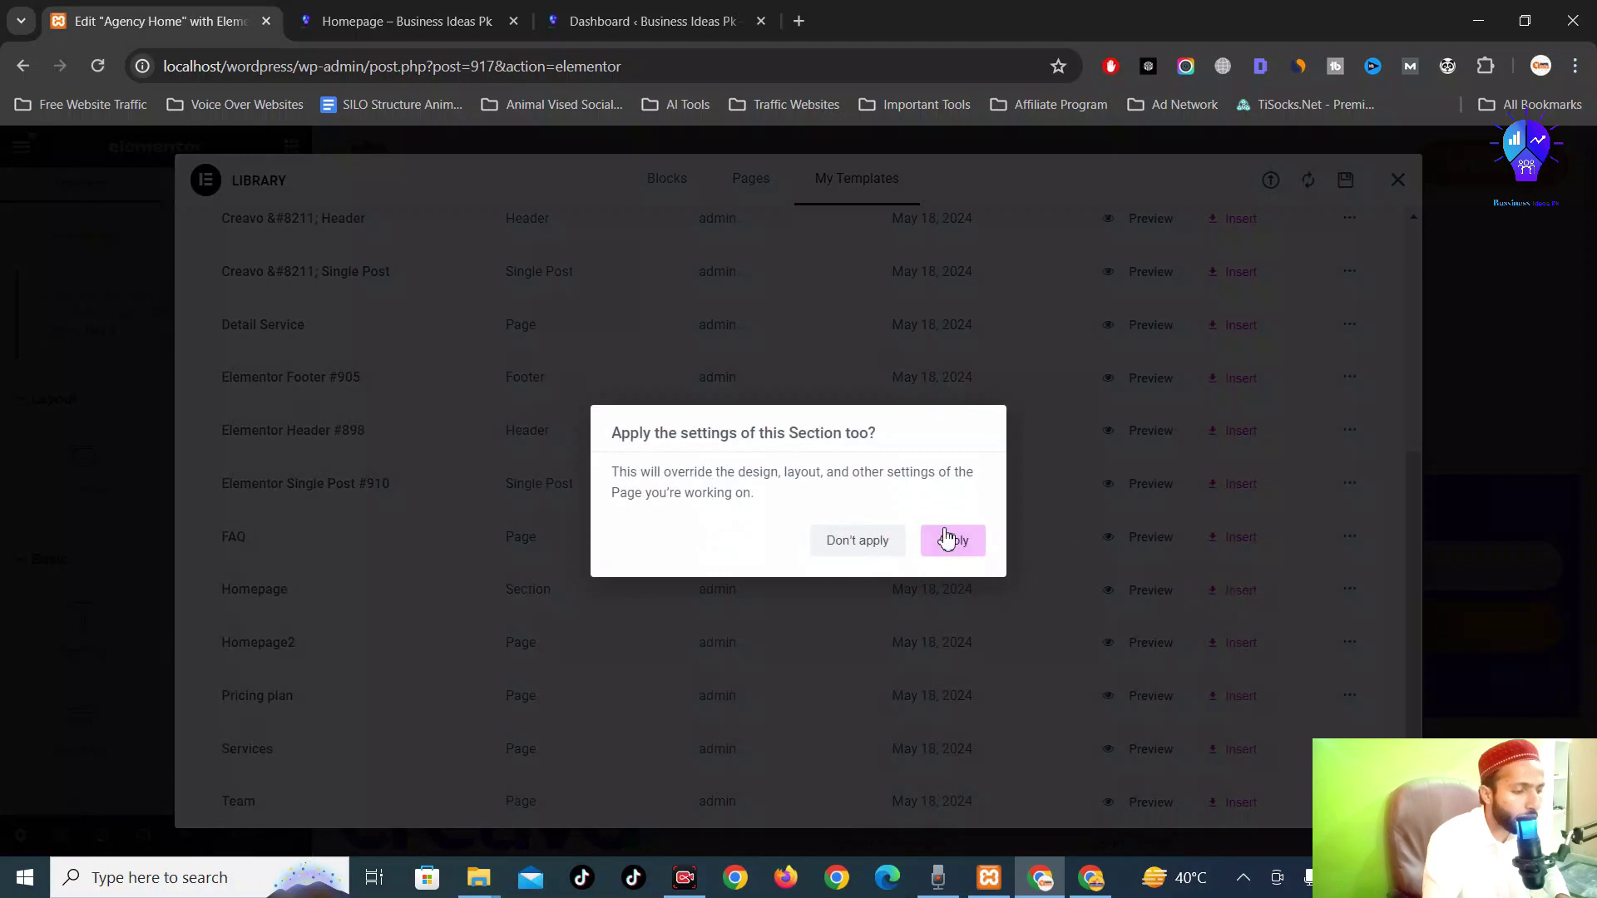
left_click(963, 549)
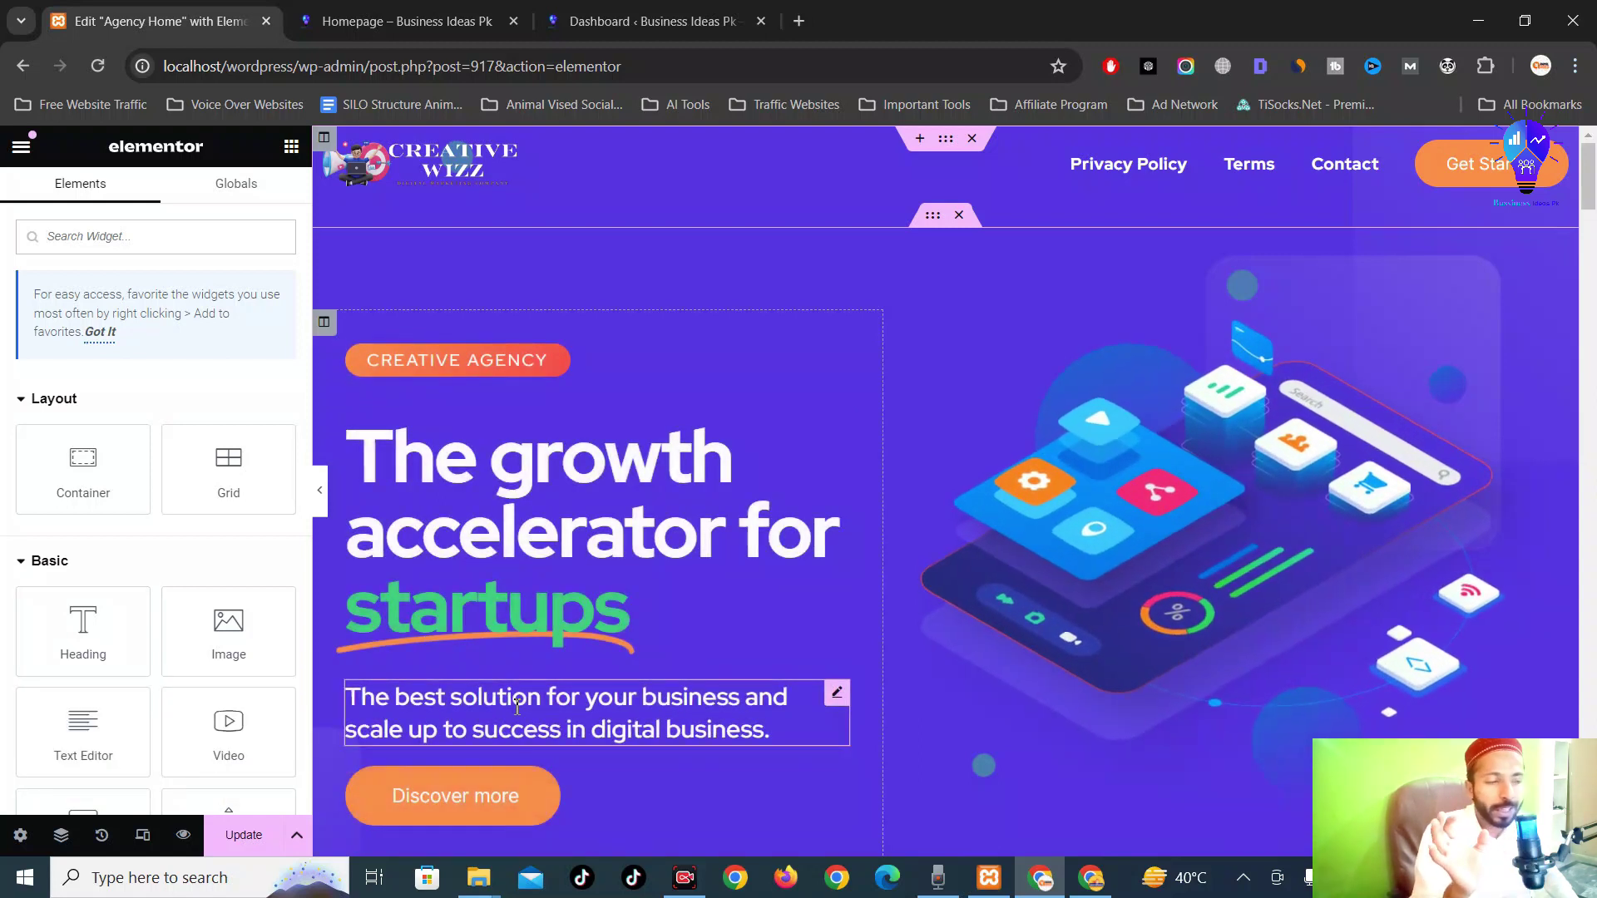
scroll(516, 699, "down", 6)
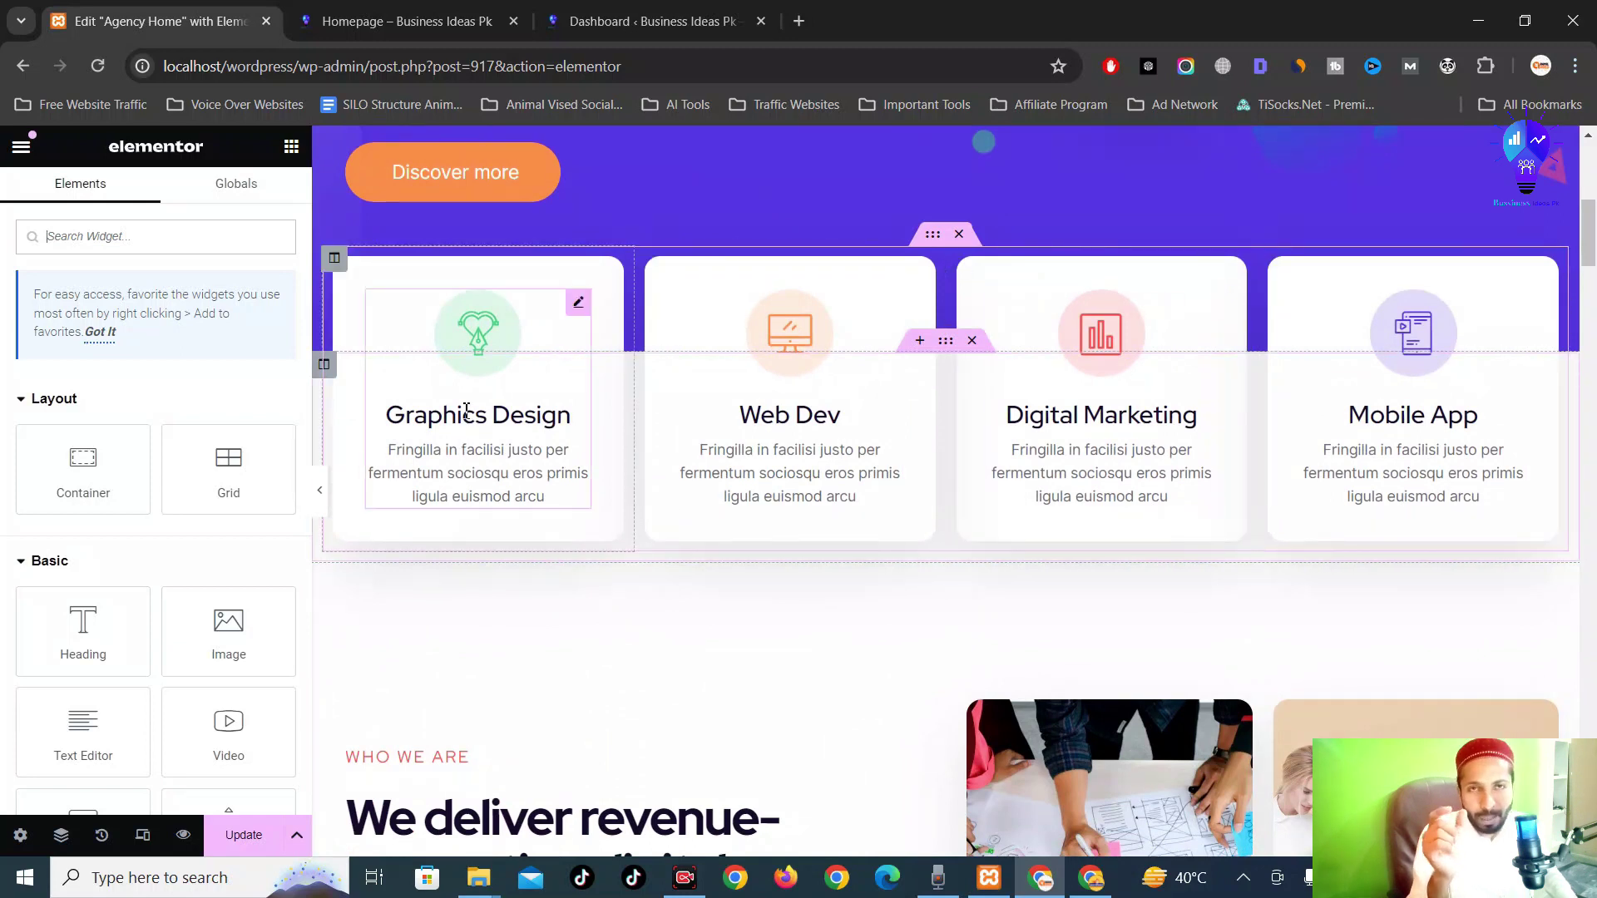
Step: Change the hero badge from CREATIVE AGENCY to CREATIVE WIZZ
left_click(516, 399)
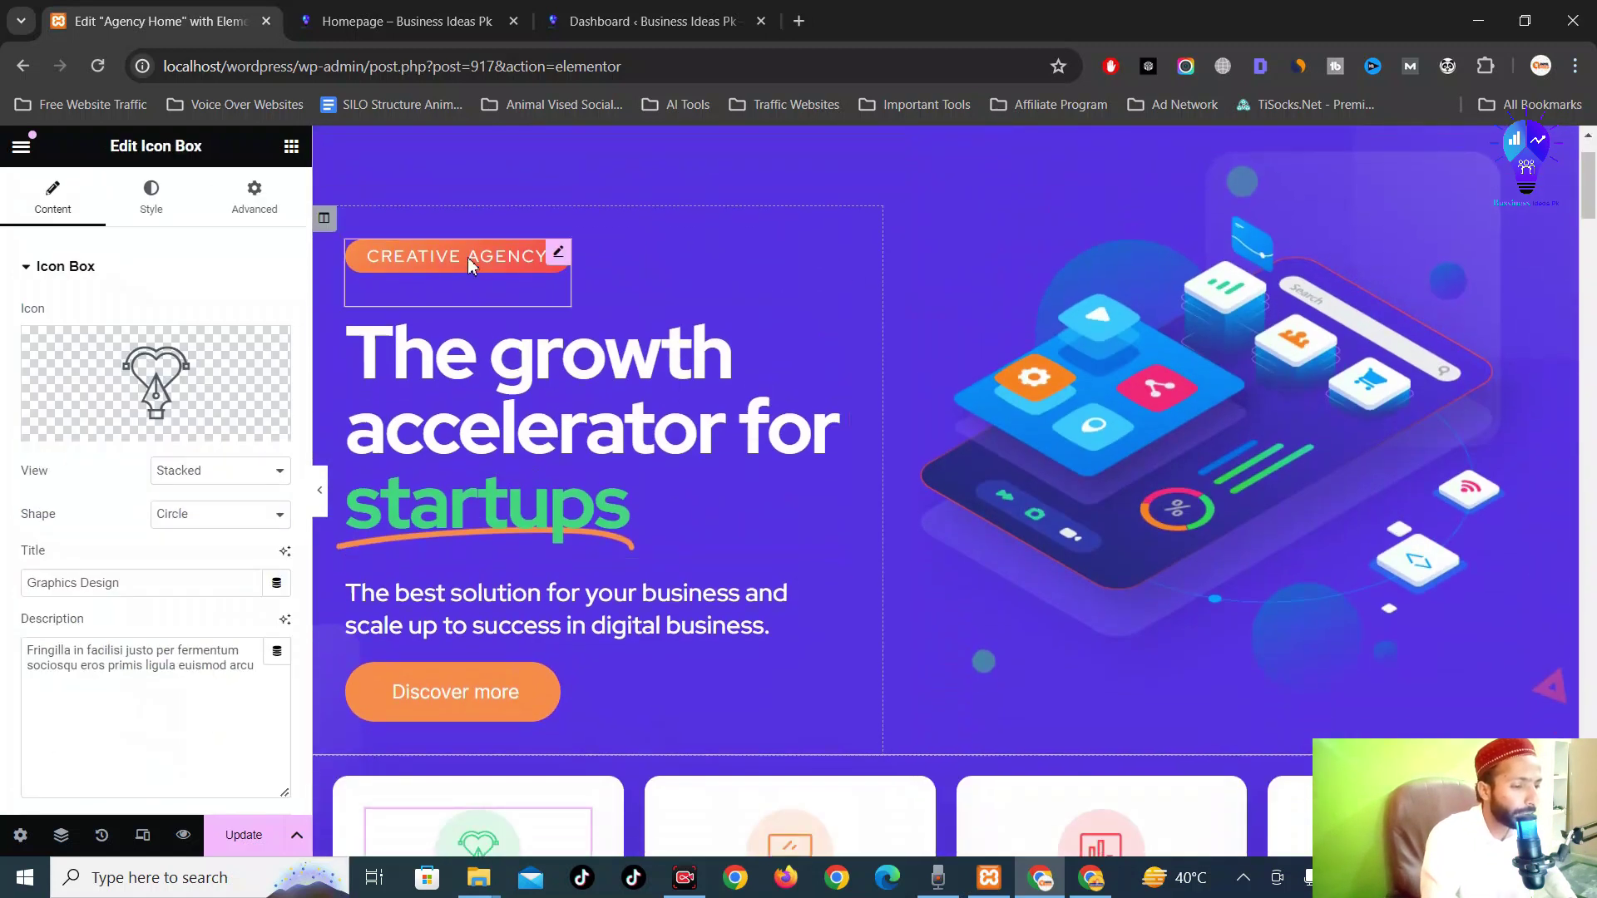
left_click(472, 249)
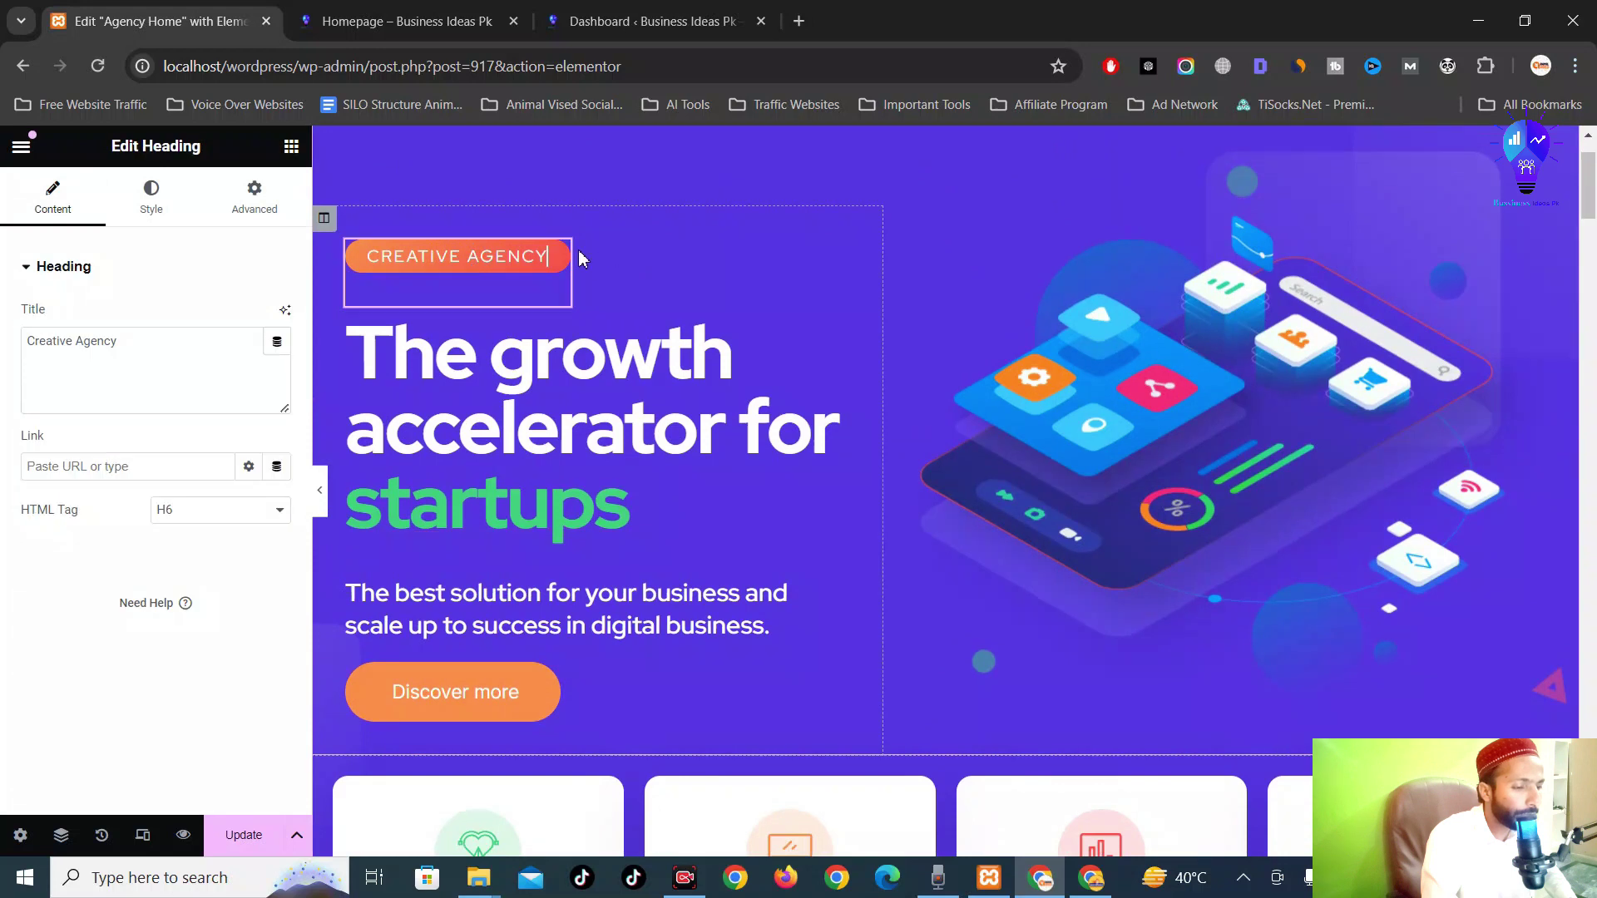
left_click_drag(147, 344, 88, 351)
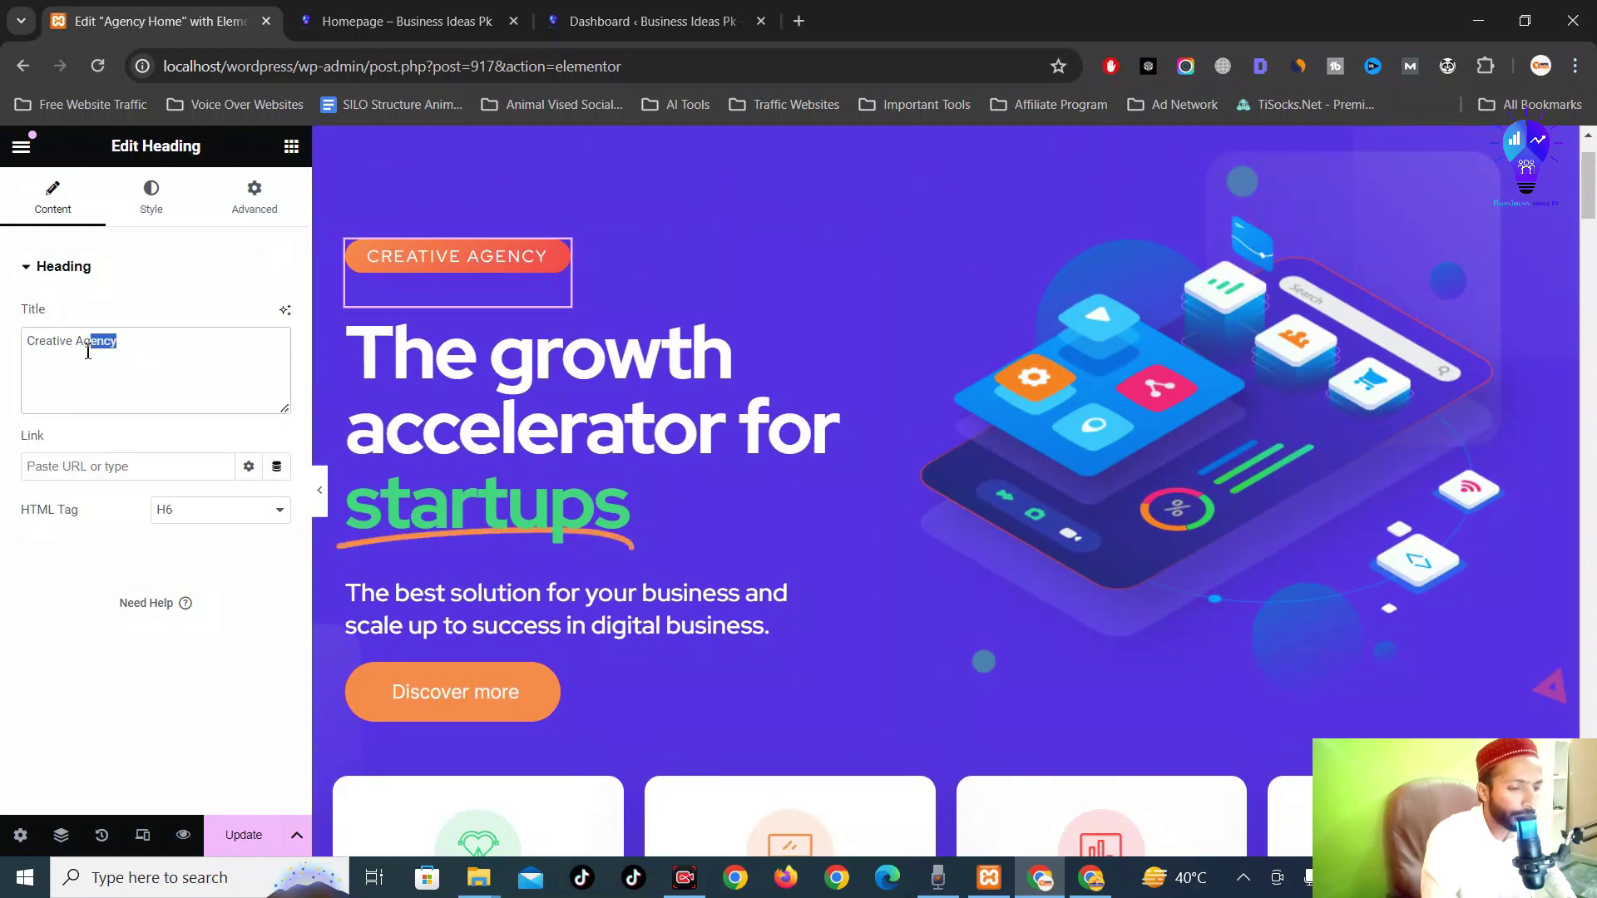
type("Wizz")
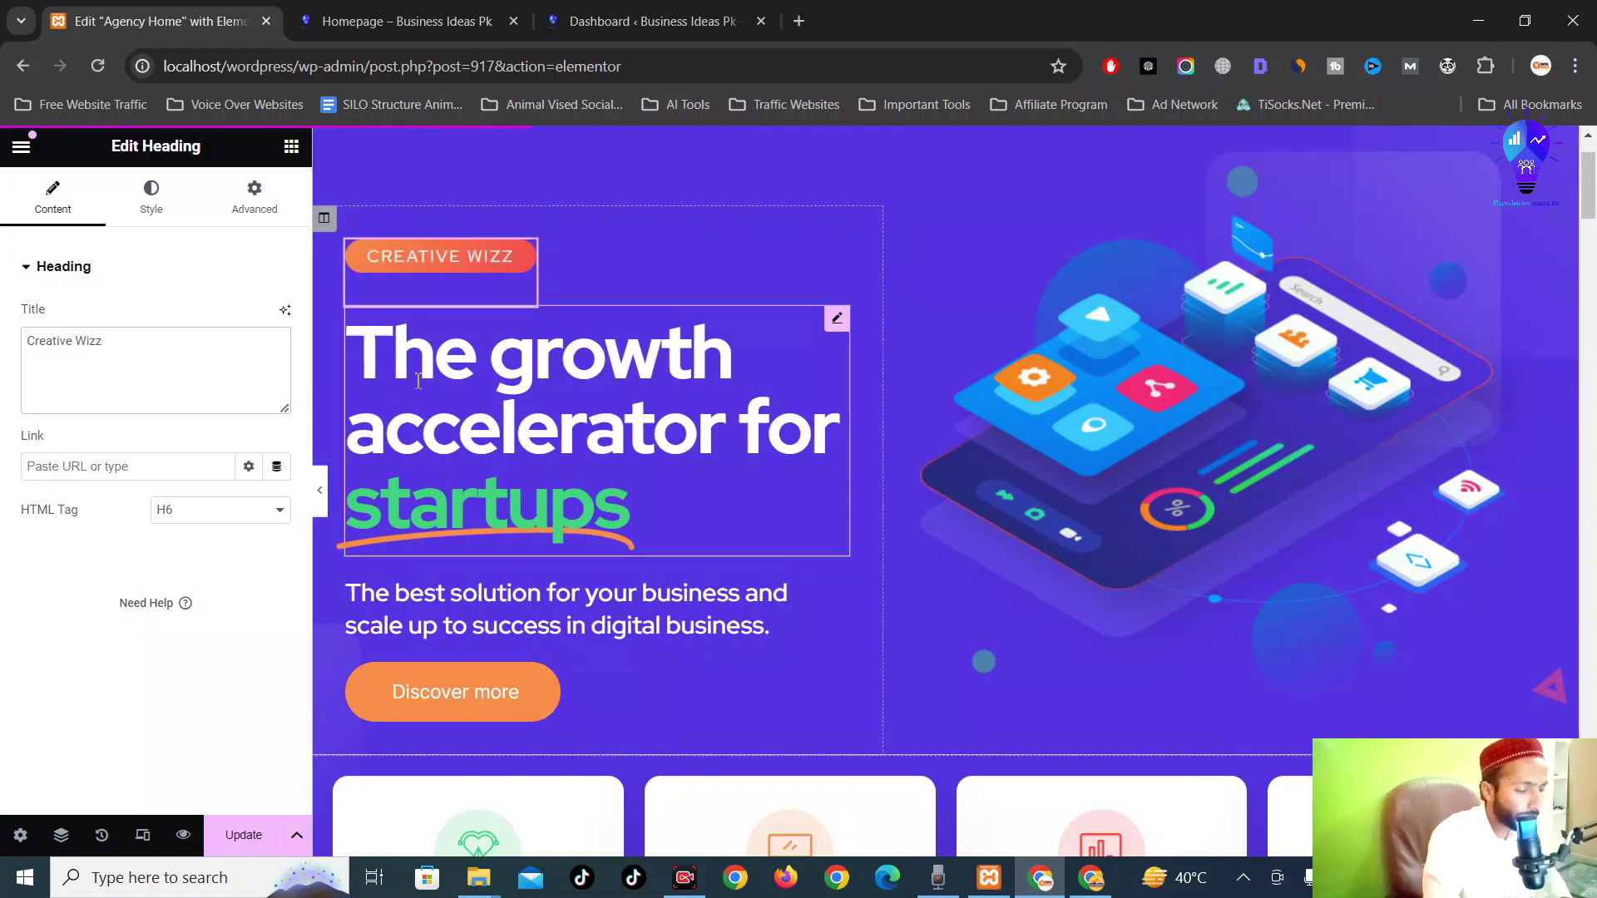
Step: Append 'using Digital Services' to the end of the hero paragraph
scroll(636, 541, "down", 1)
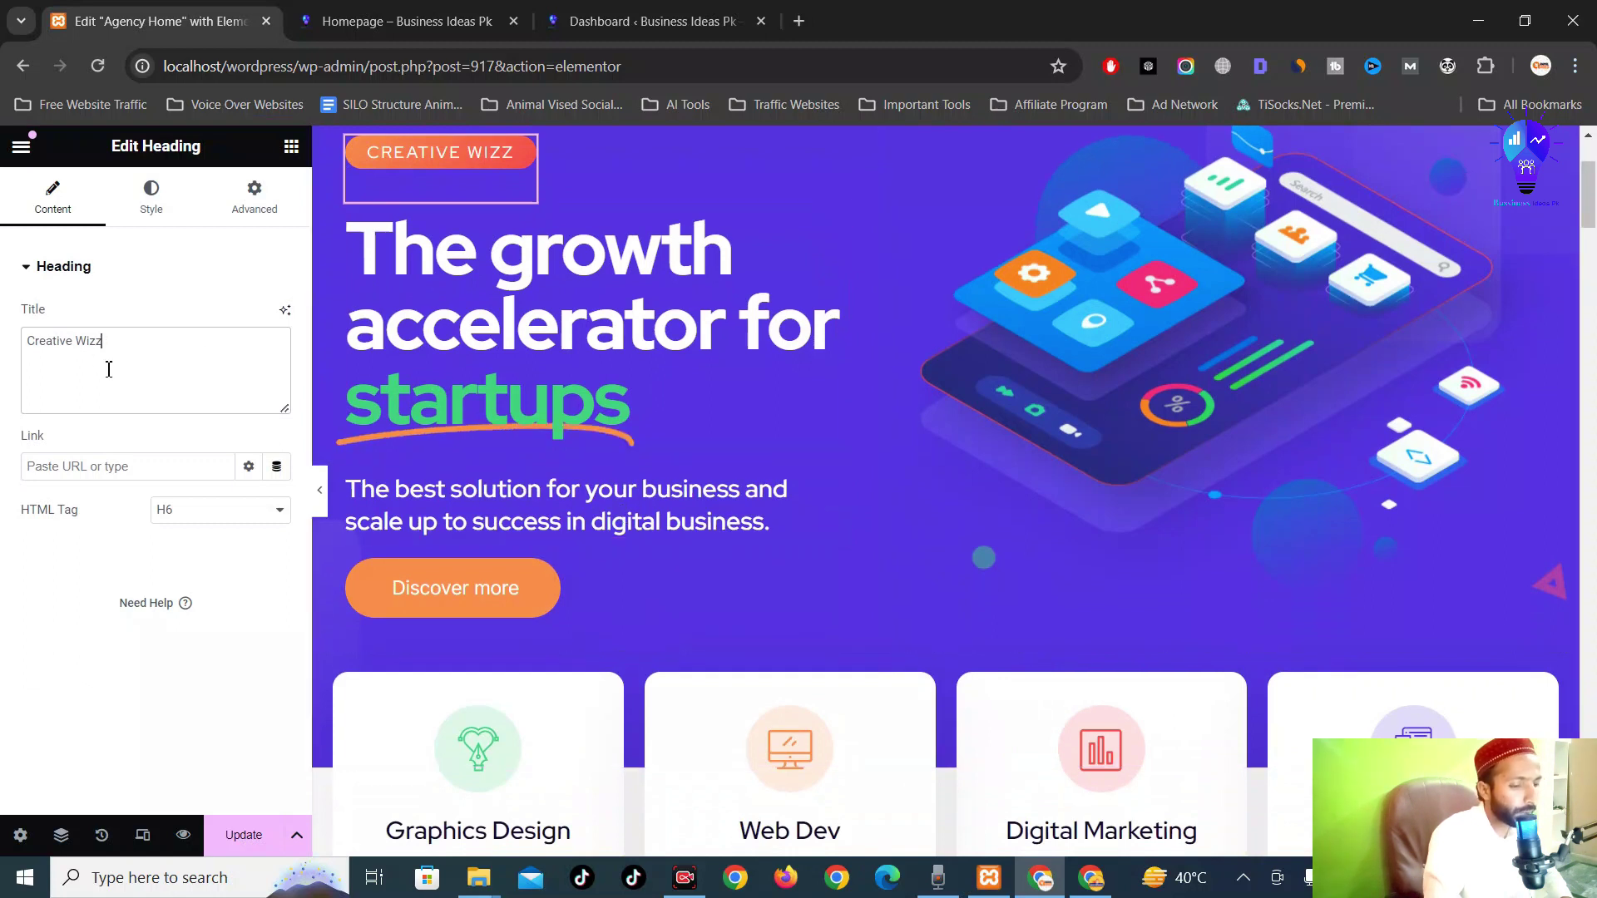
left_click(765, 522)
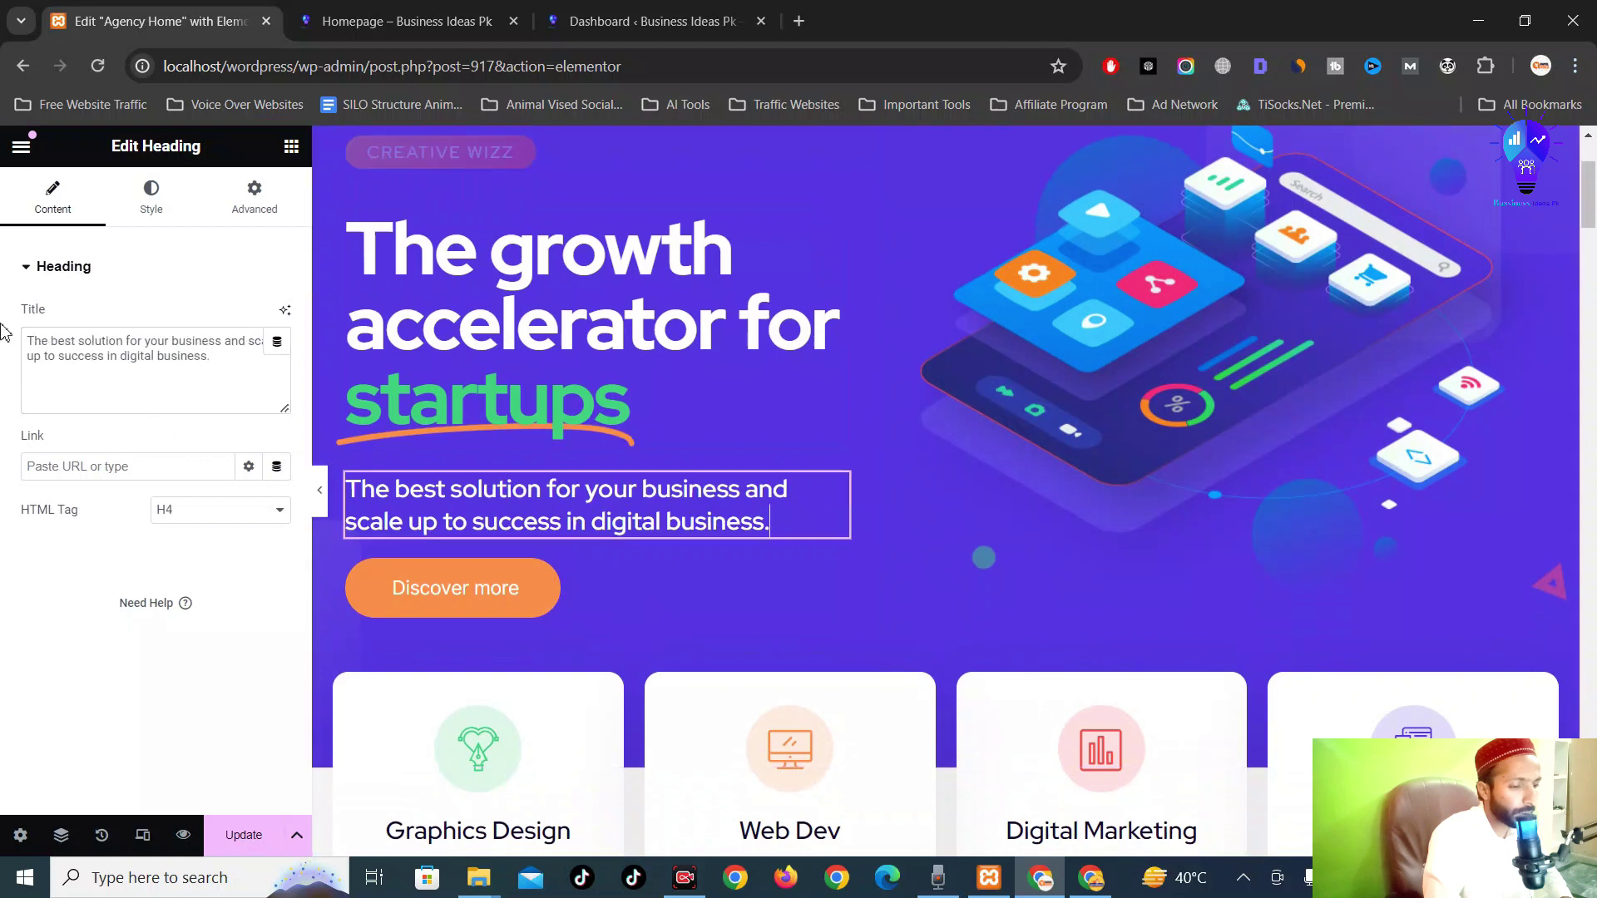
left_click(211, 364)
type("us")
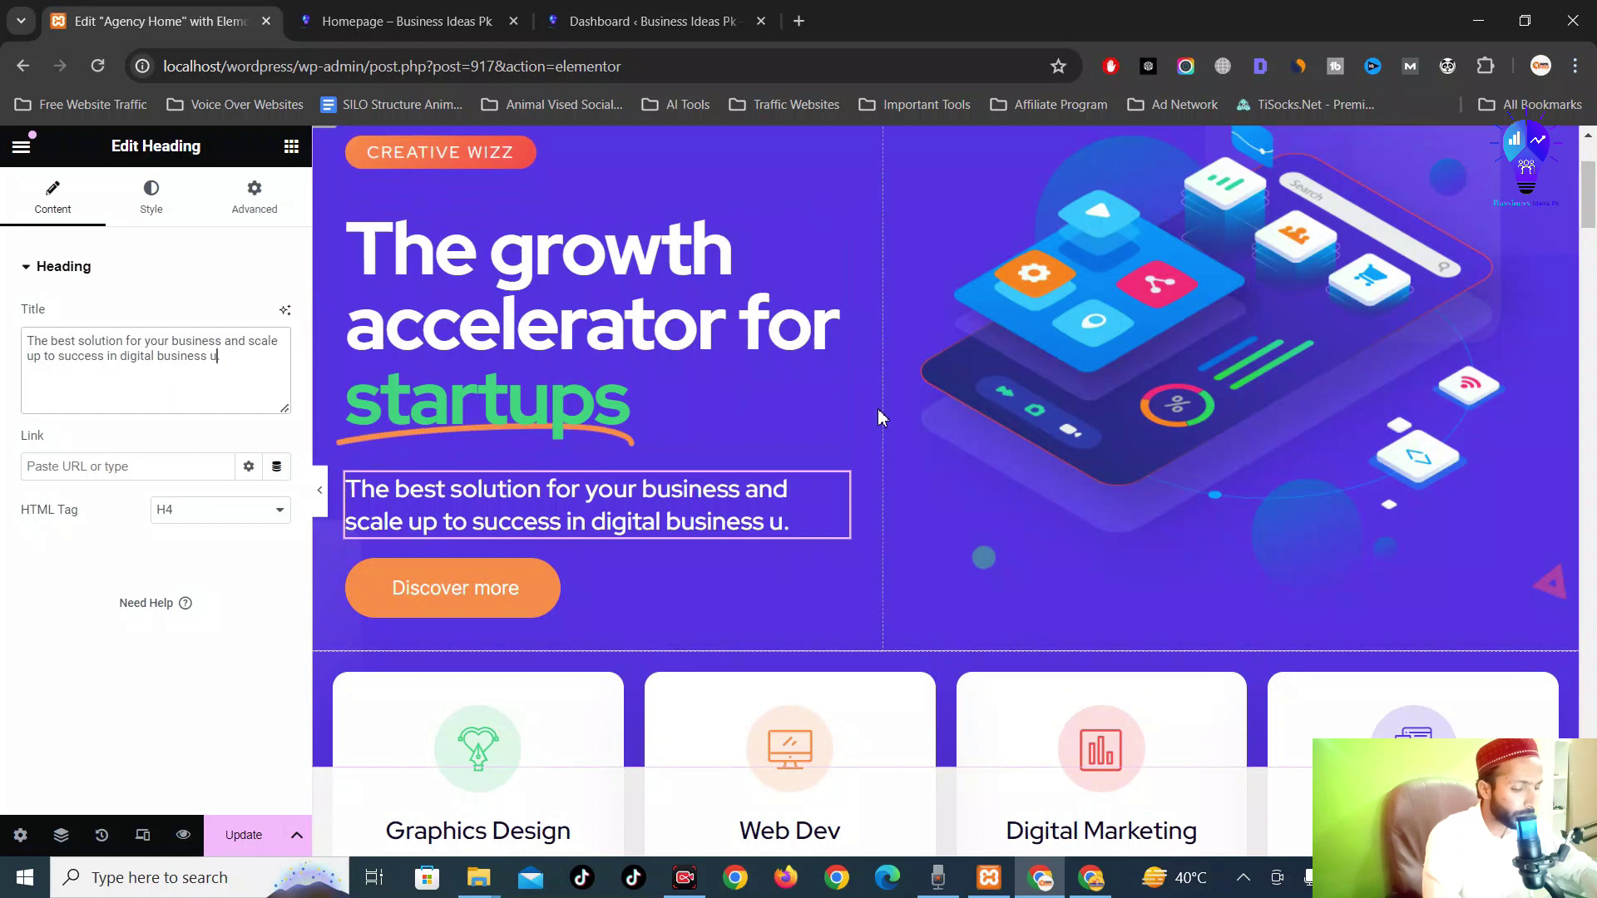
type("ing ")
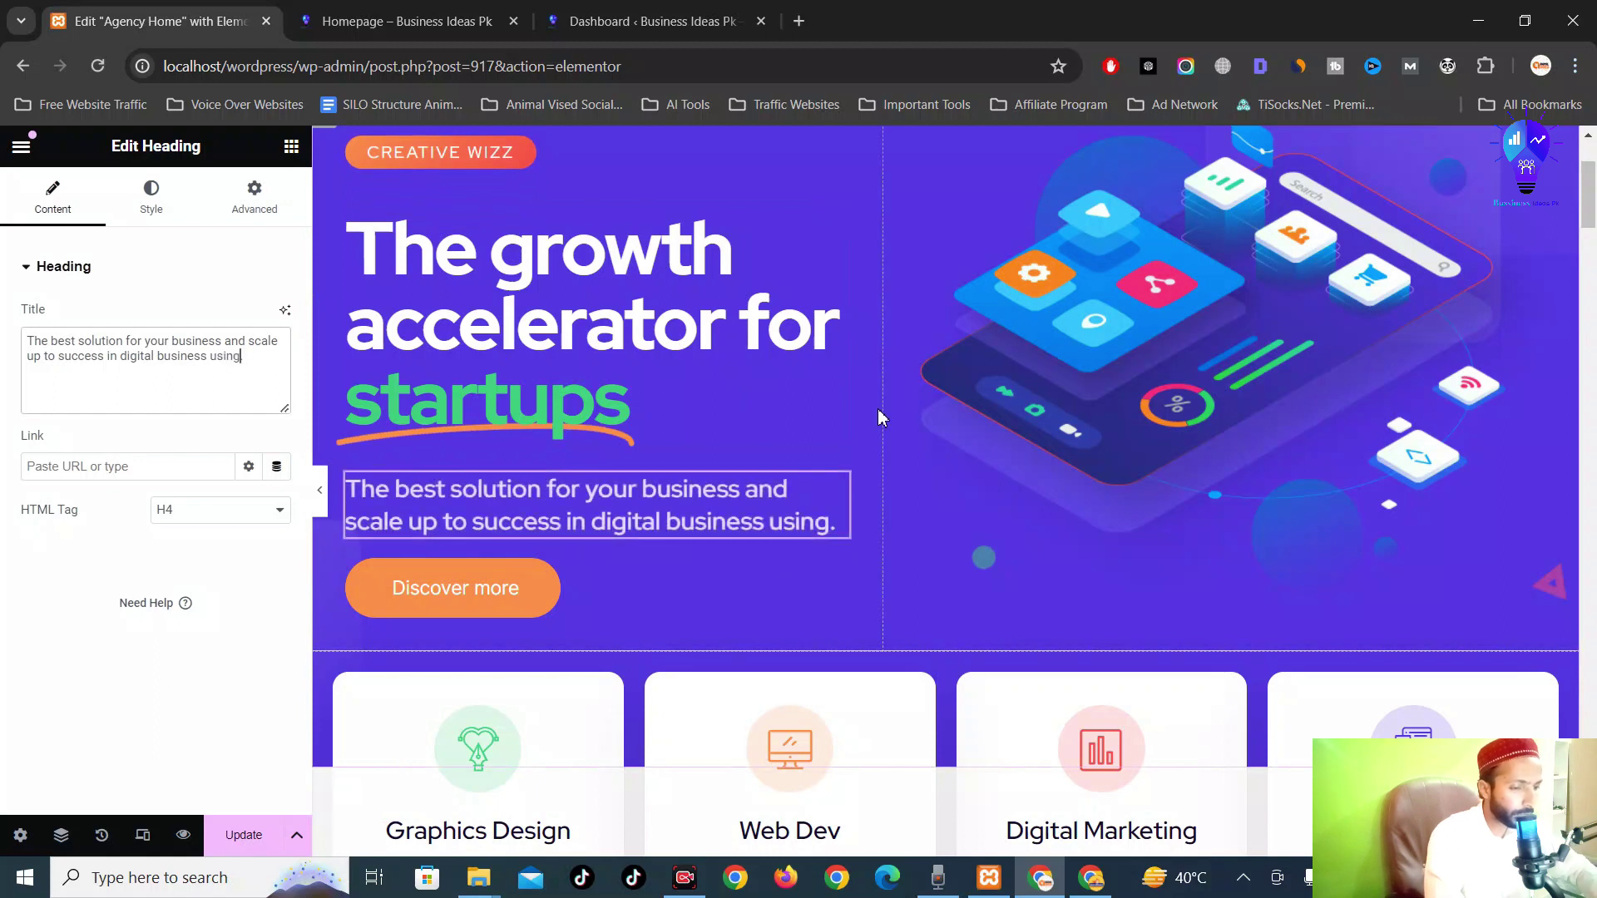
type("d")
key("BackSpace")
type("Digital ")
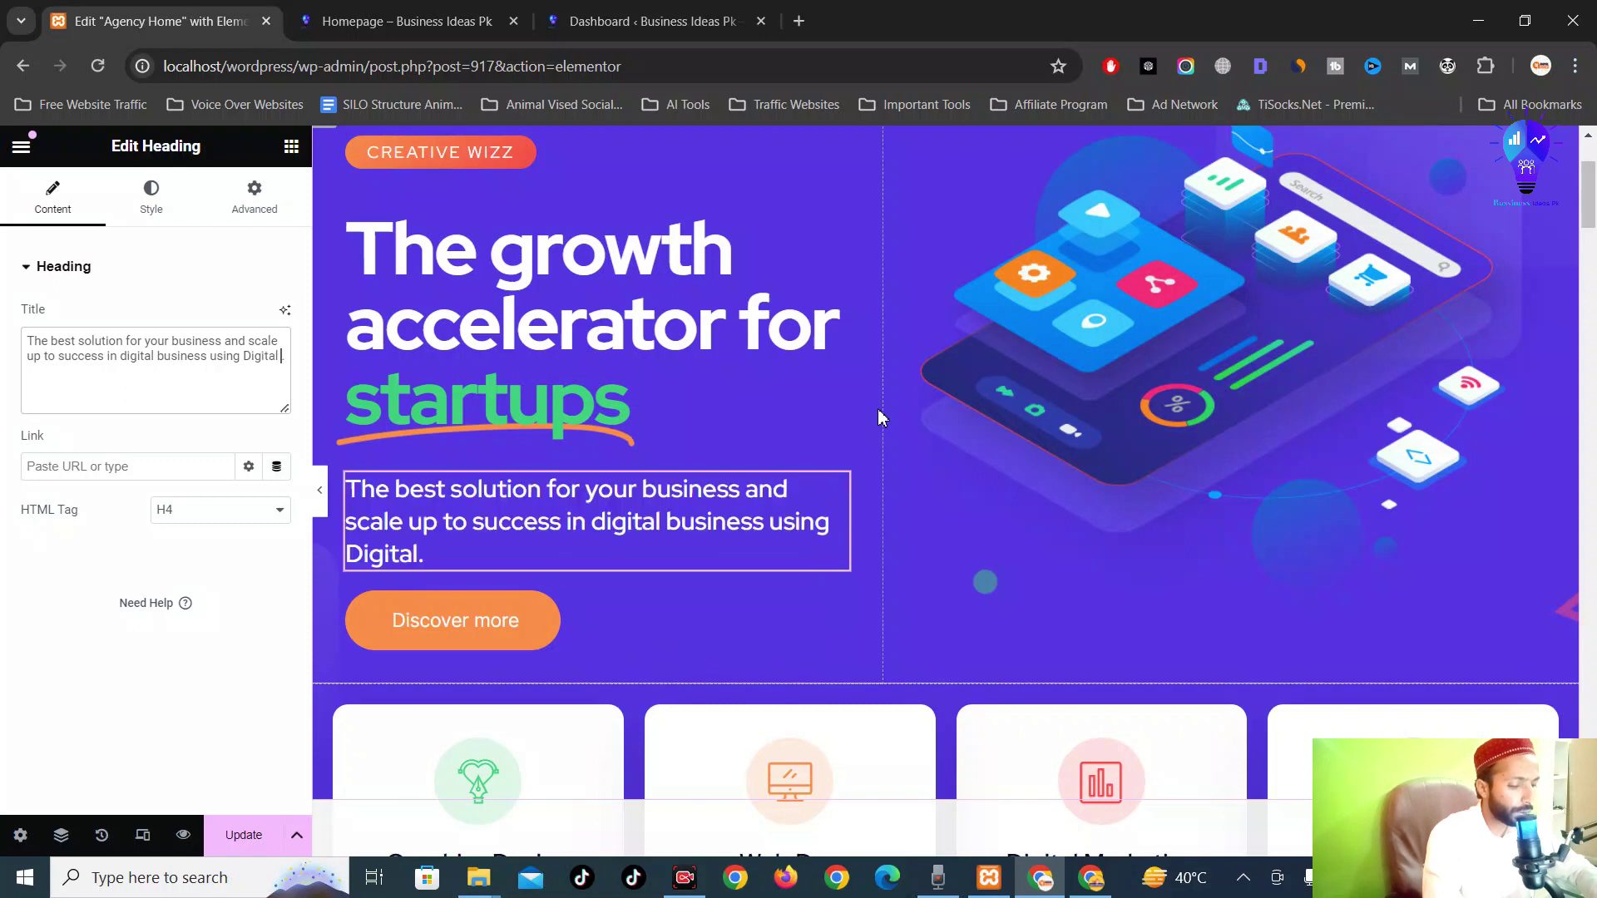
type("Services.")
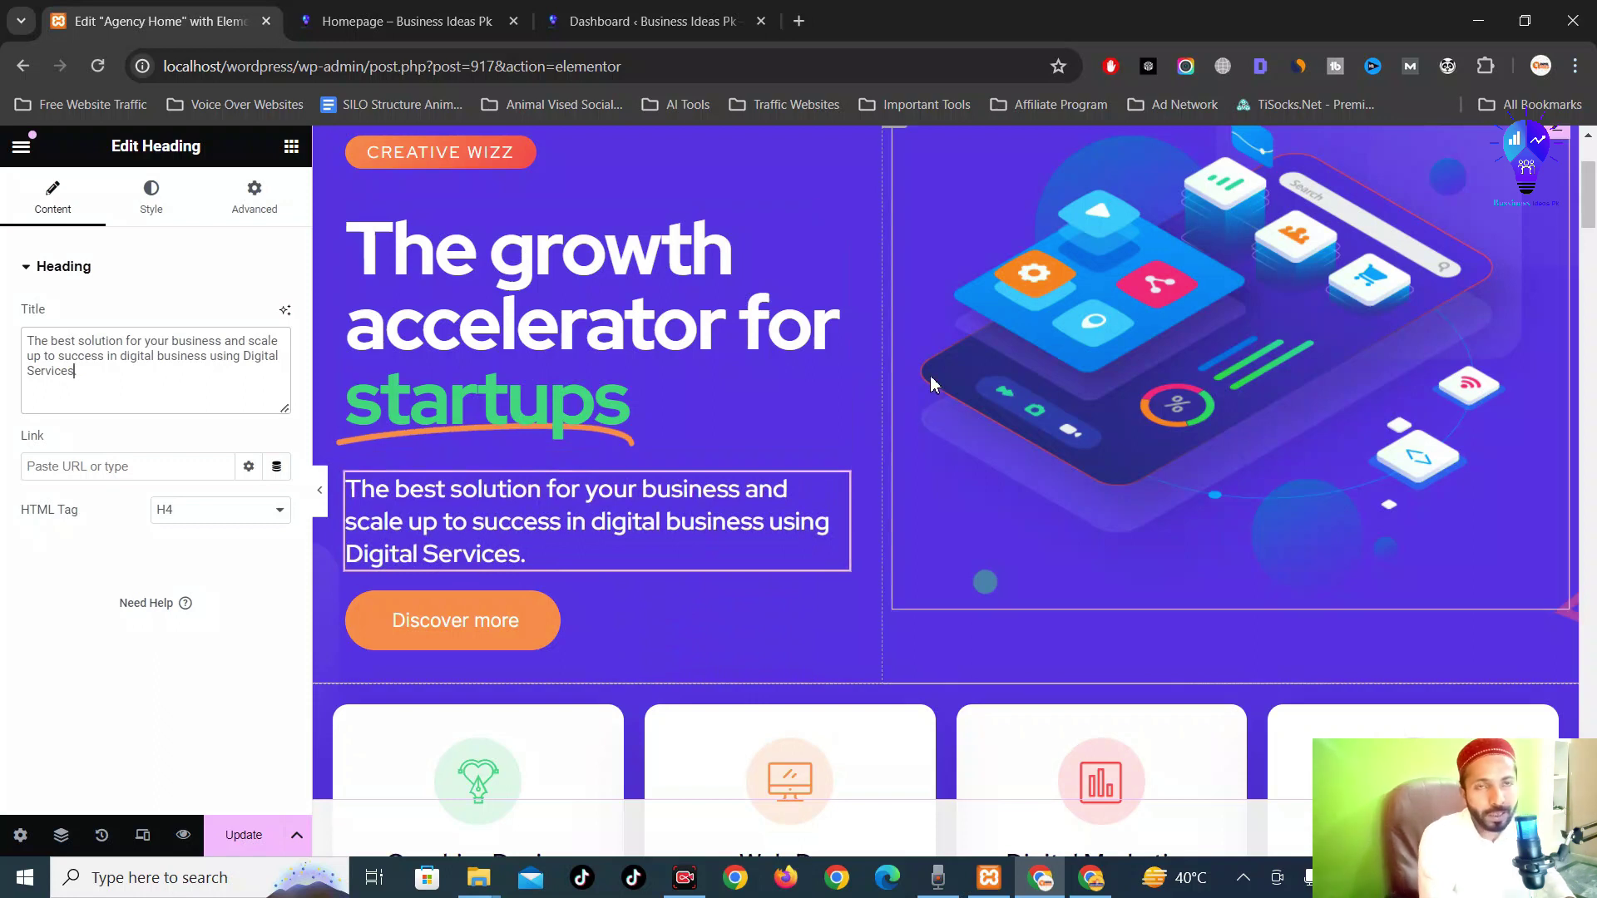
Step: Select the Graphics Design service title, then switch to the ChatGPT window
scroll(932, 382, "down", 8)
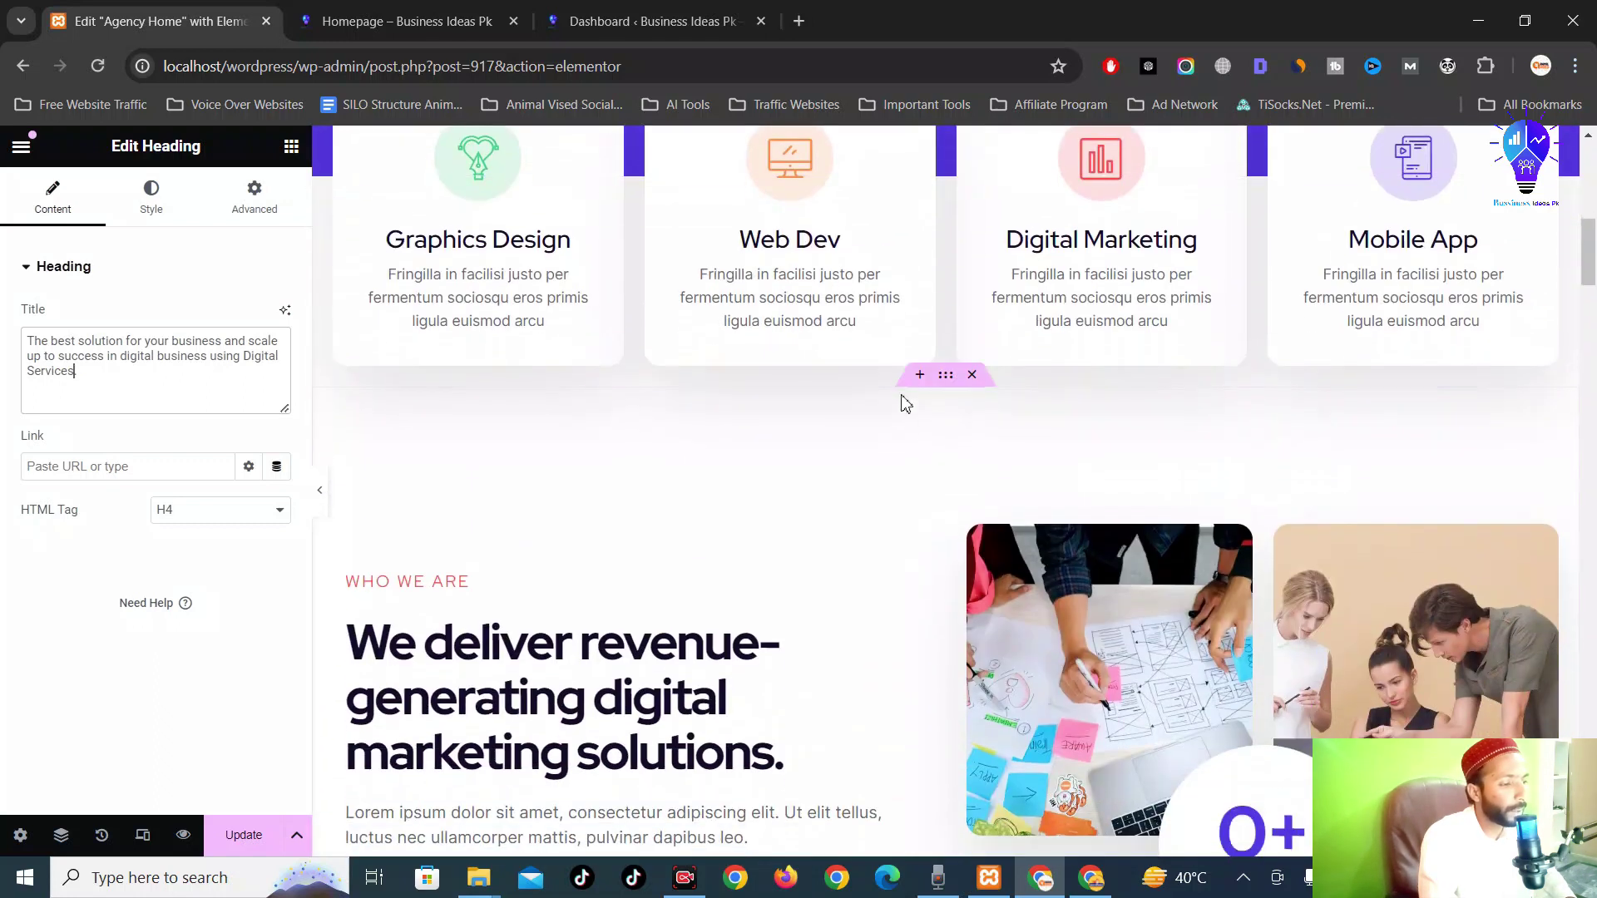
left_click(473, 239)
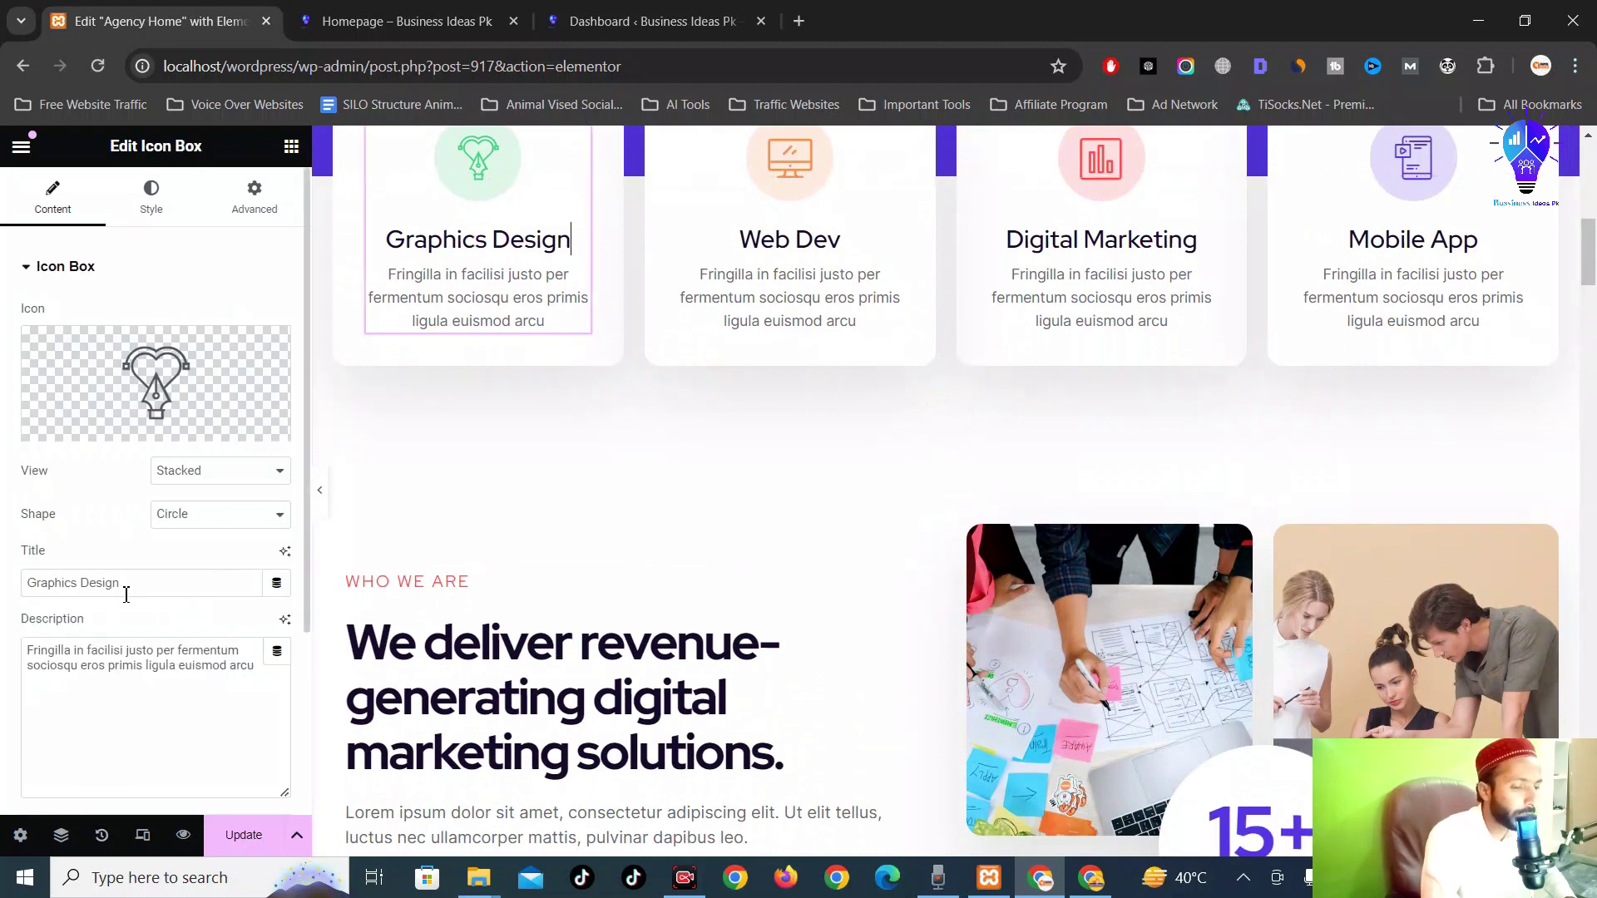
triple_click(131, 588)
key("alt+Tab")
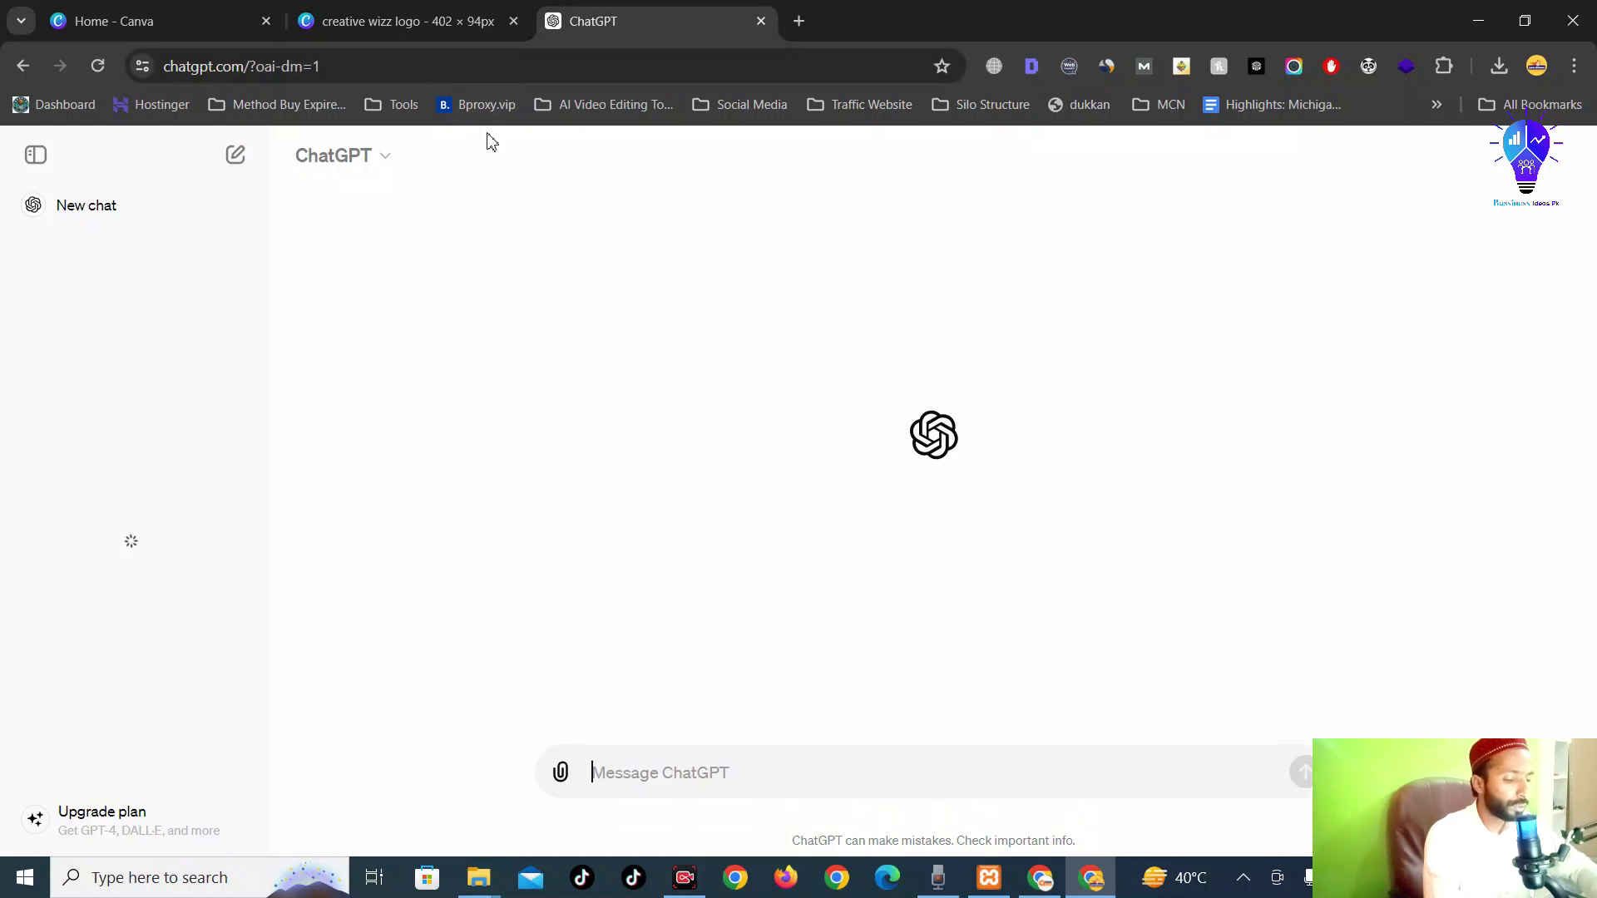
Step: Type 'my company name is "creative wizz"' and 'we offer the digital marketing services' in ChatGPT
type("my c")
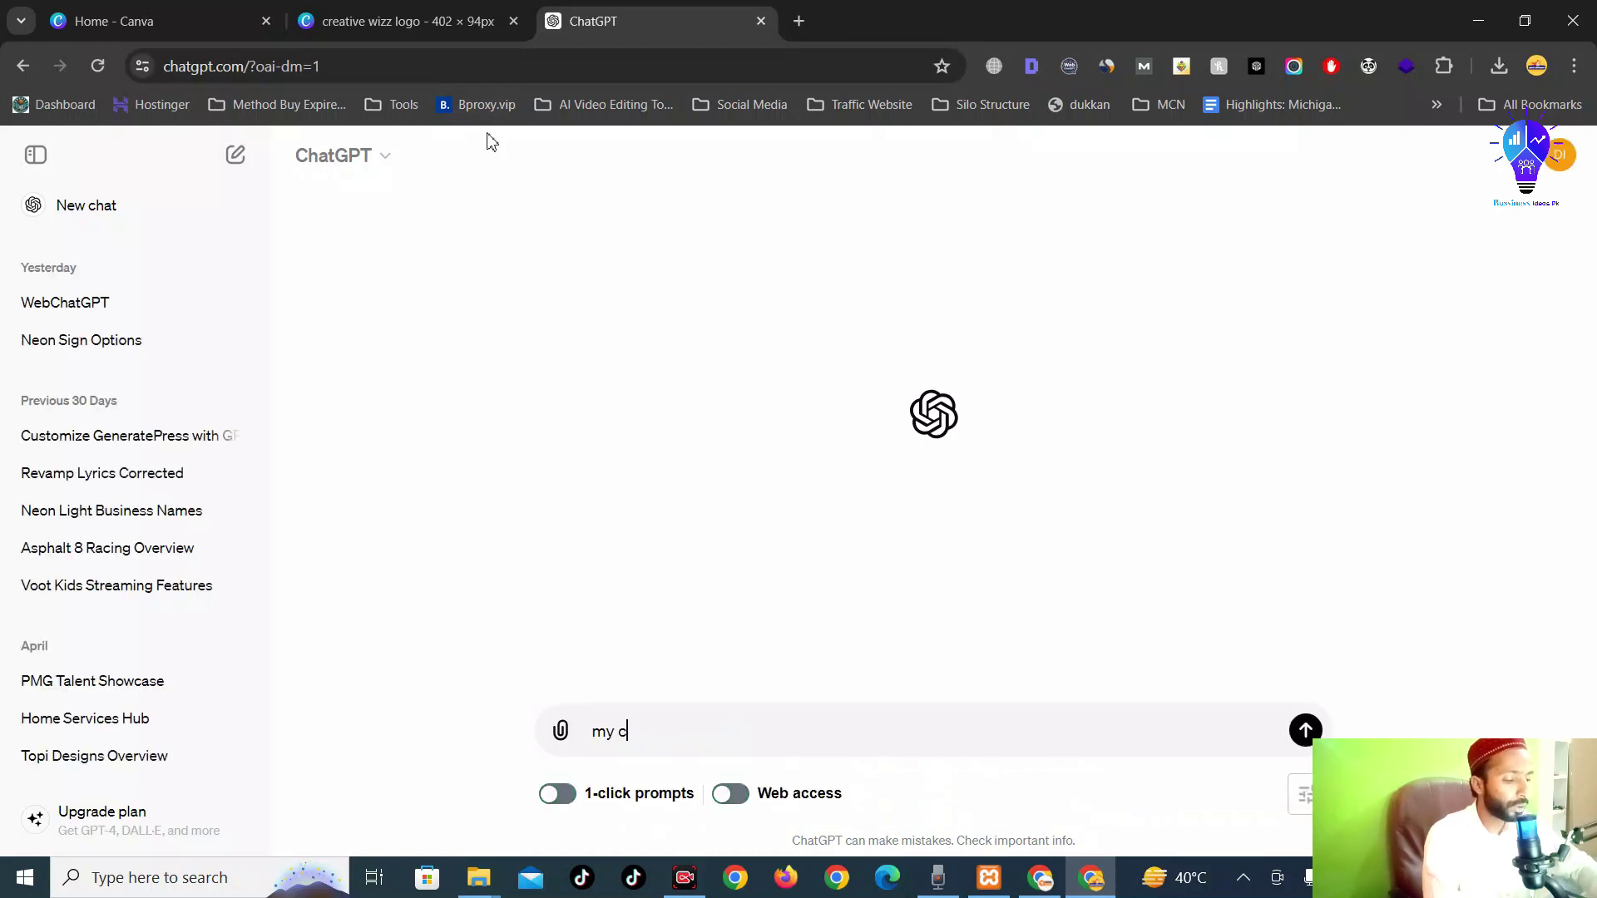
type("ompan")
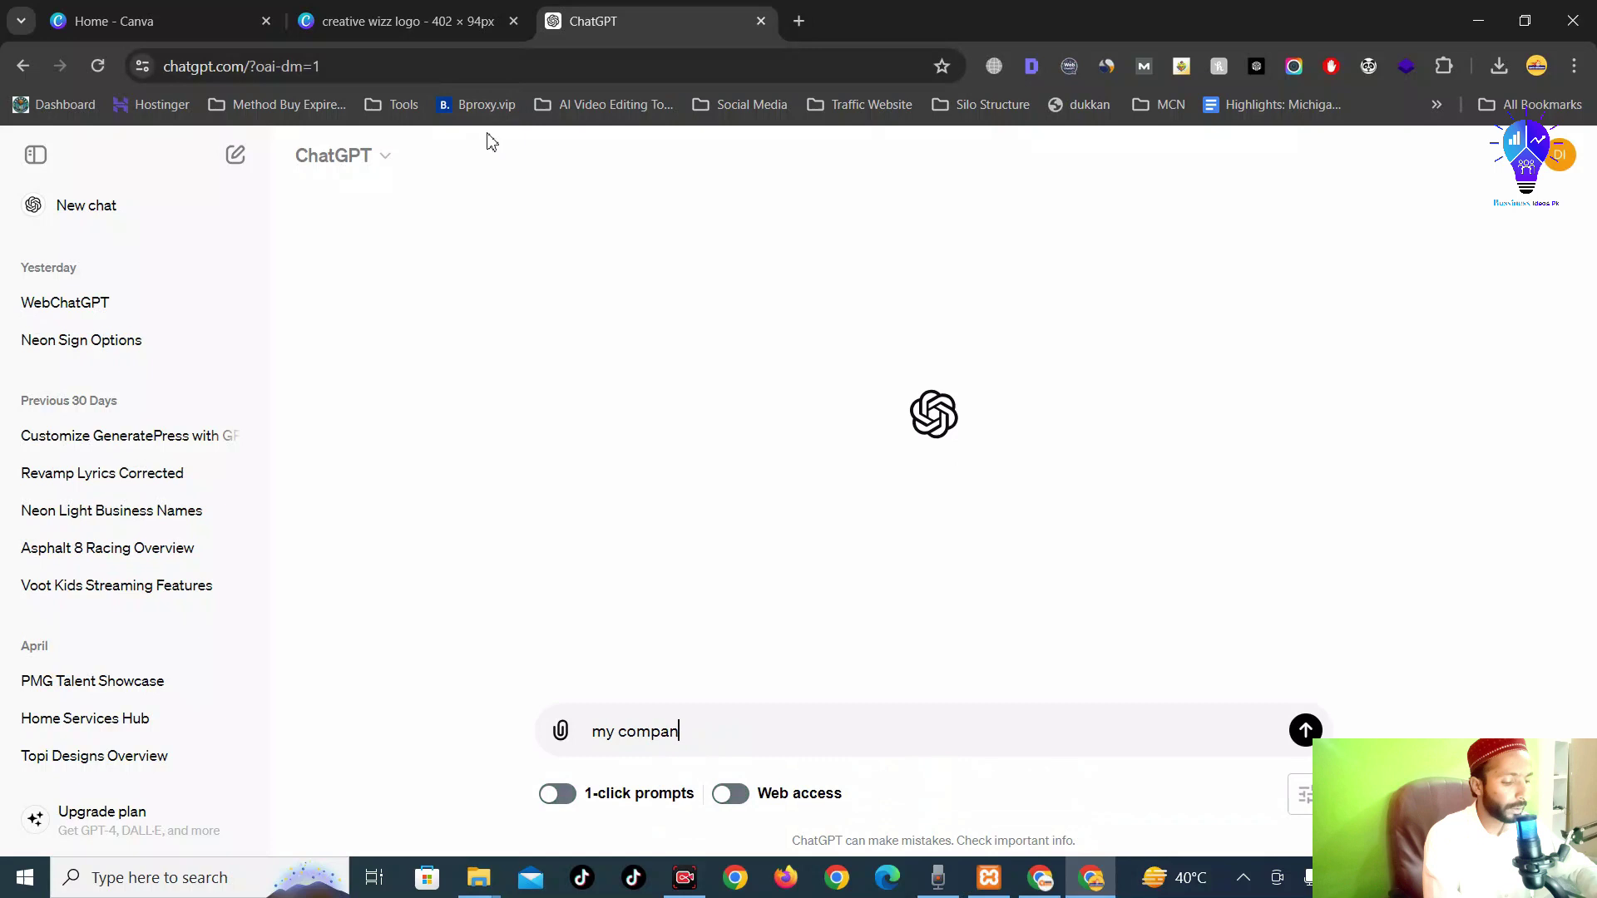
type("y name is")
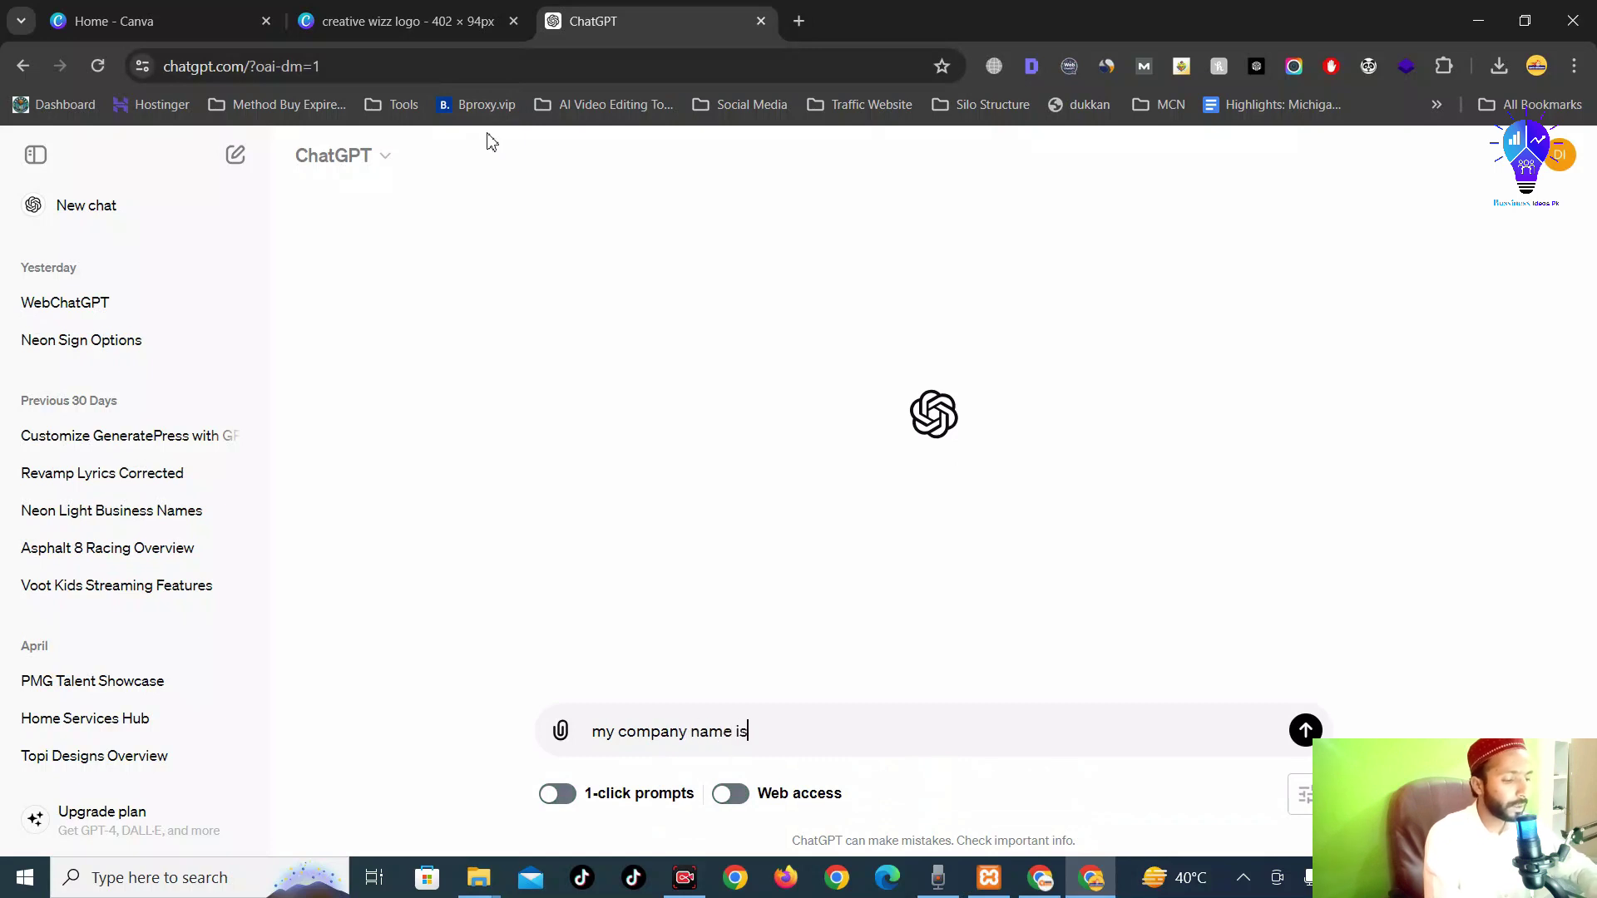
type(" creat")
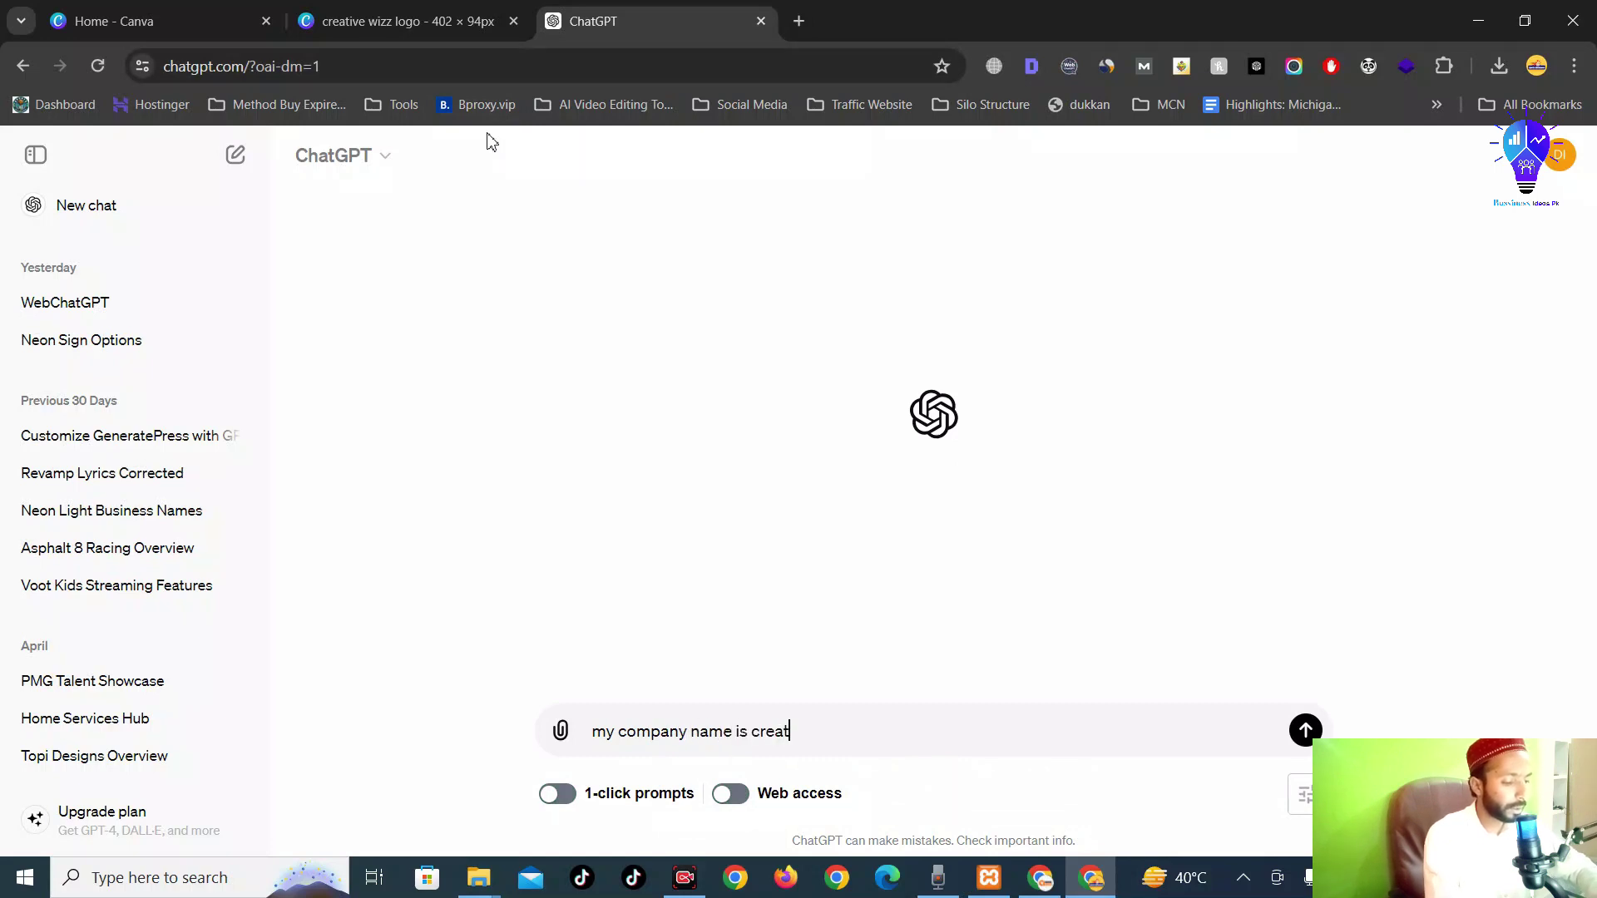
type("ive wizz")
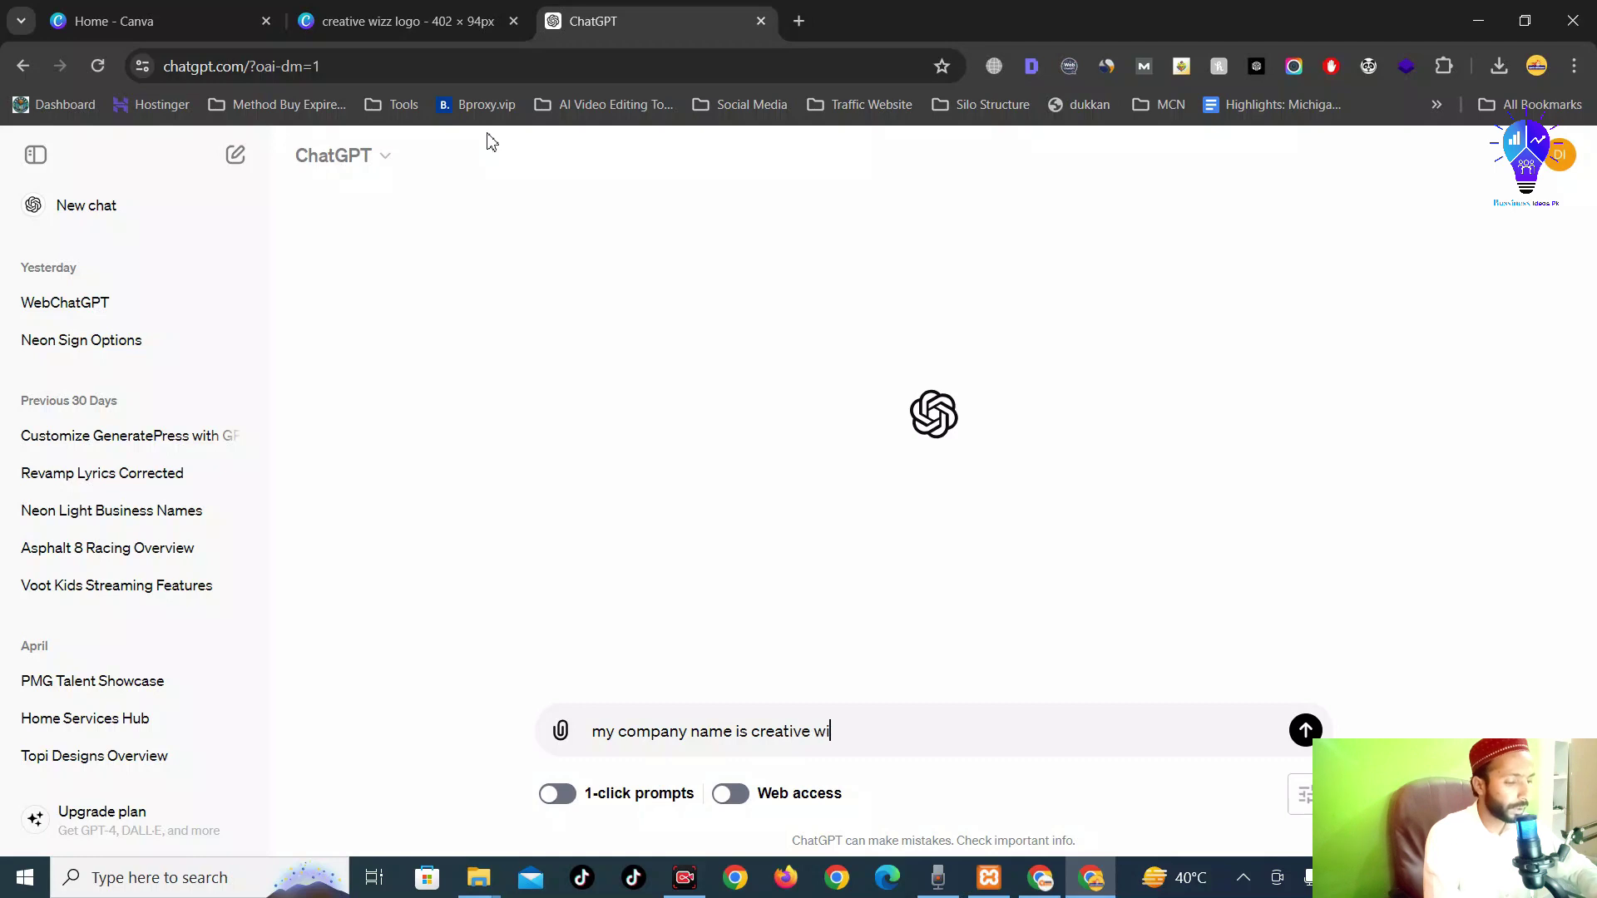
key("Left")
key("Left")
key("Left")
key("Left")
key("Left")
key("Left")
key("Left")
key("Left")
key("Left")
key("Left")
key("Left")
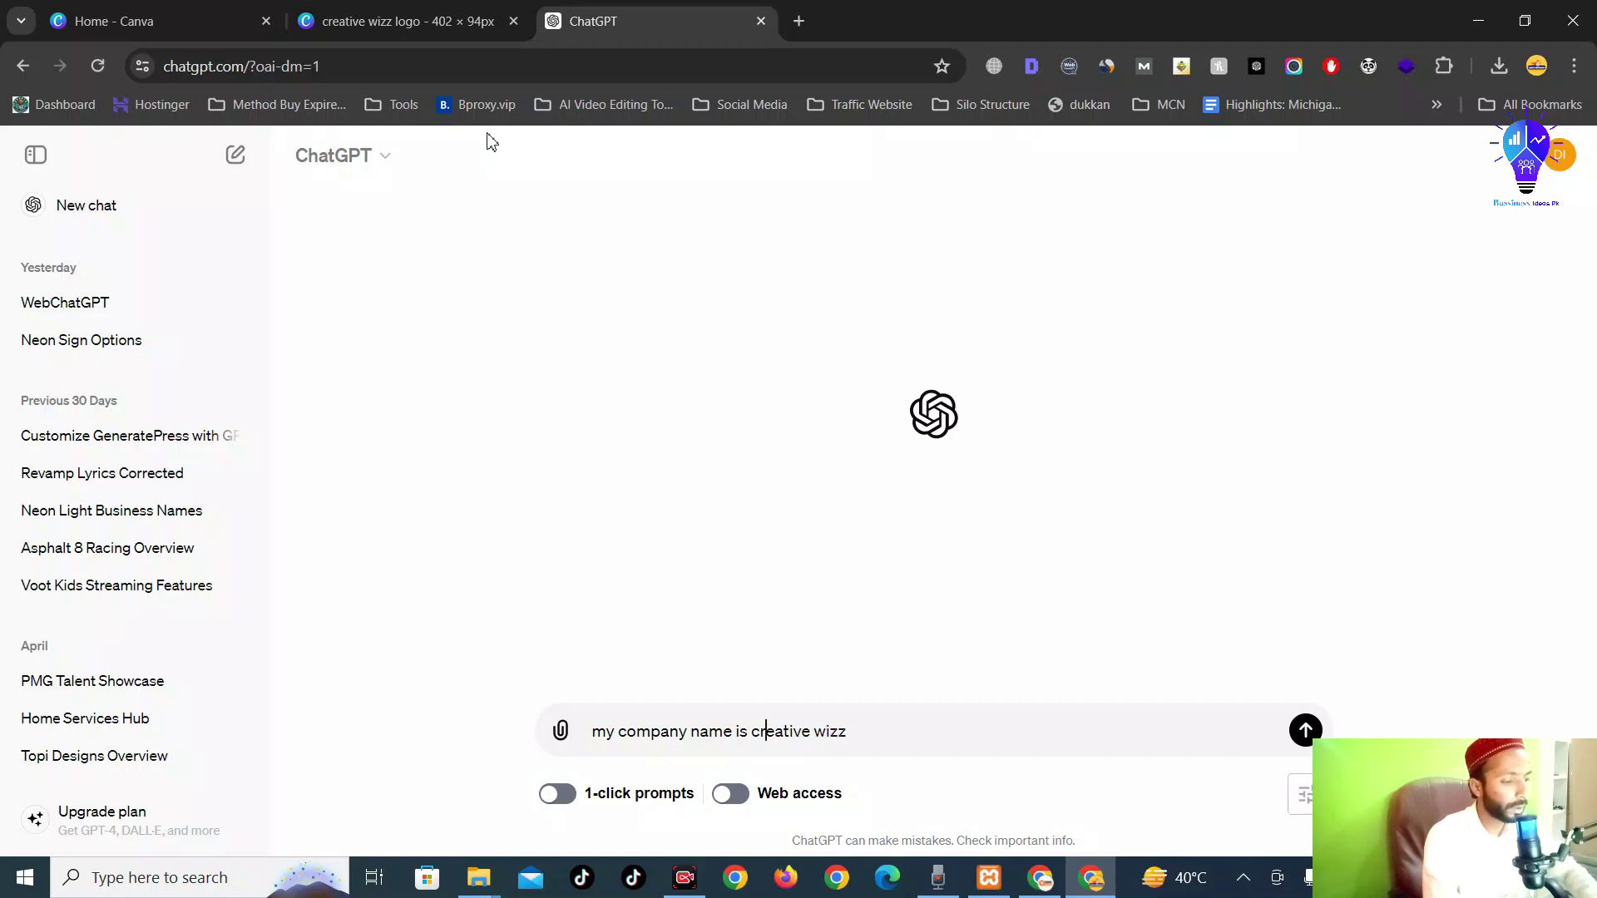
type("\"")
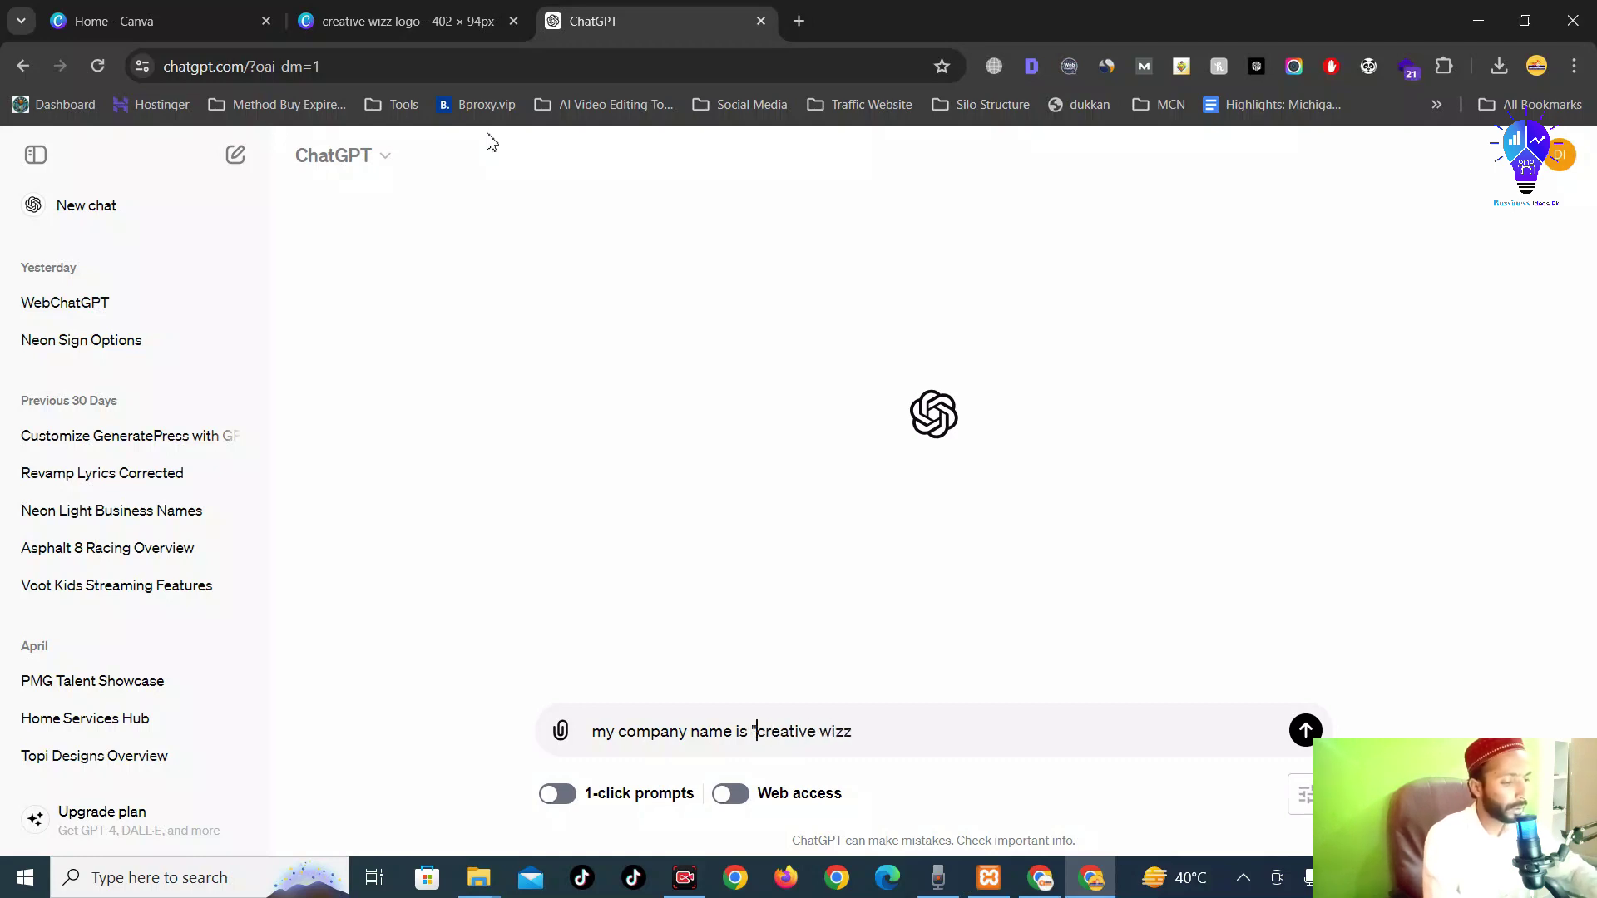
key("shift+End")
key("End")
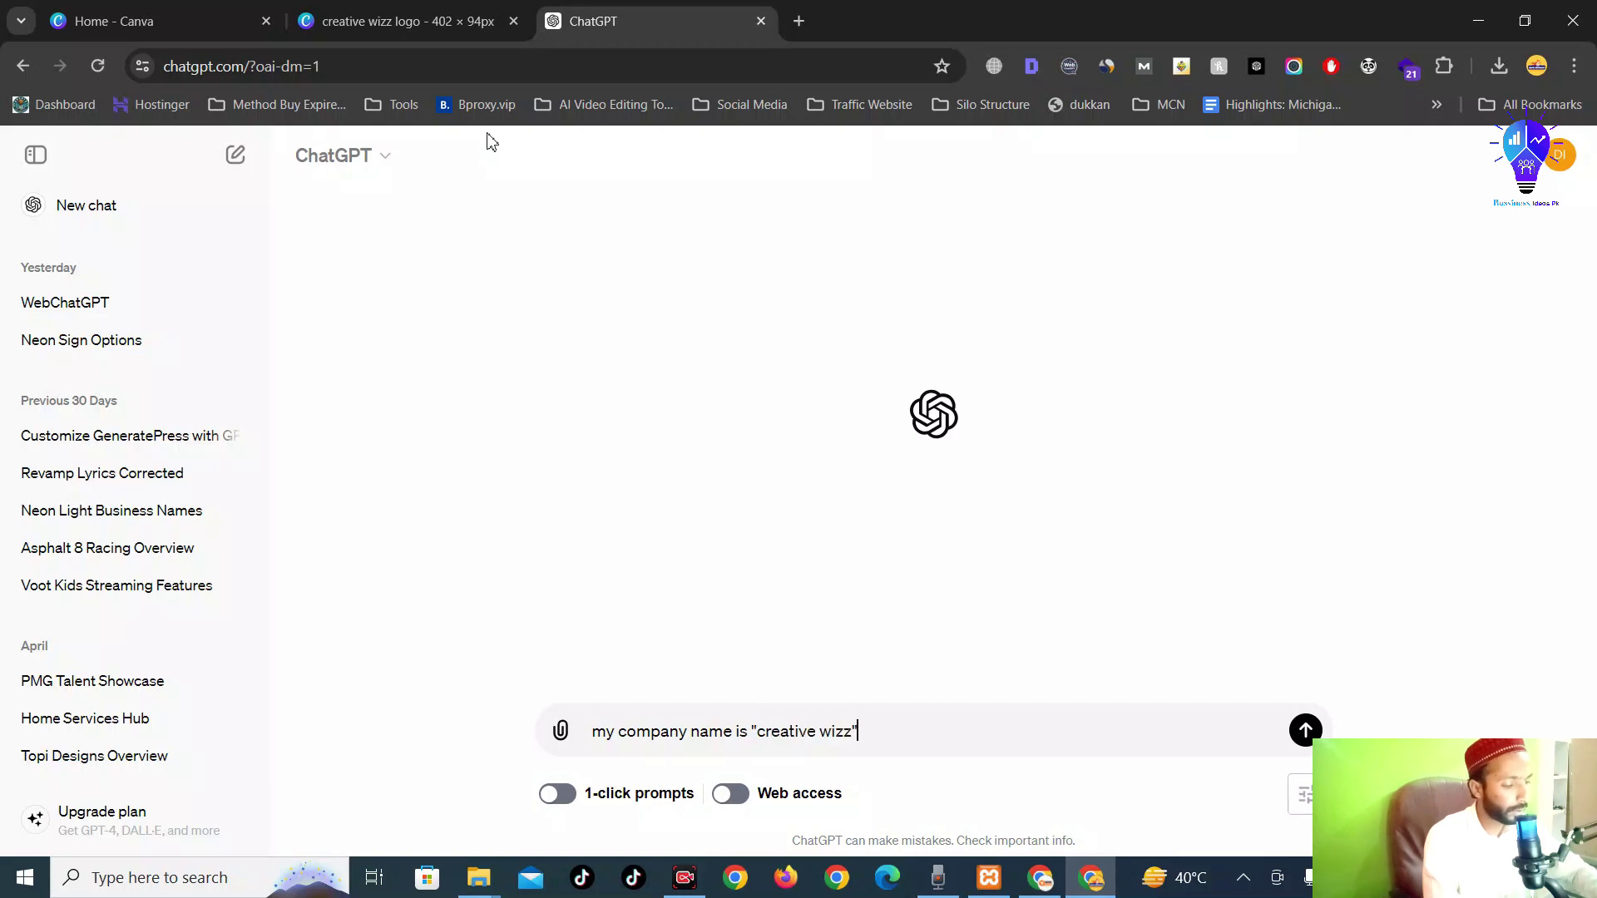
type("\"")
key("shift+Return")
type("we")
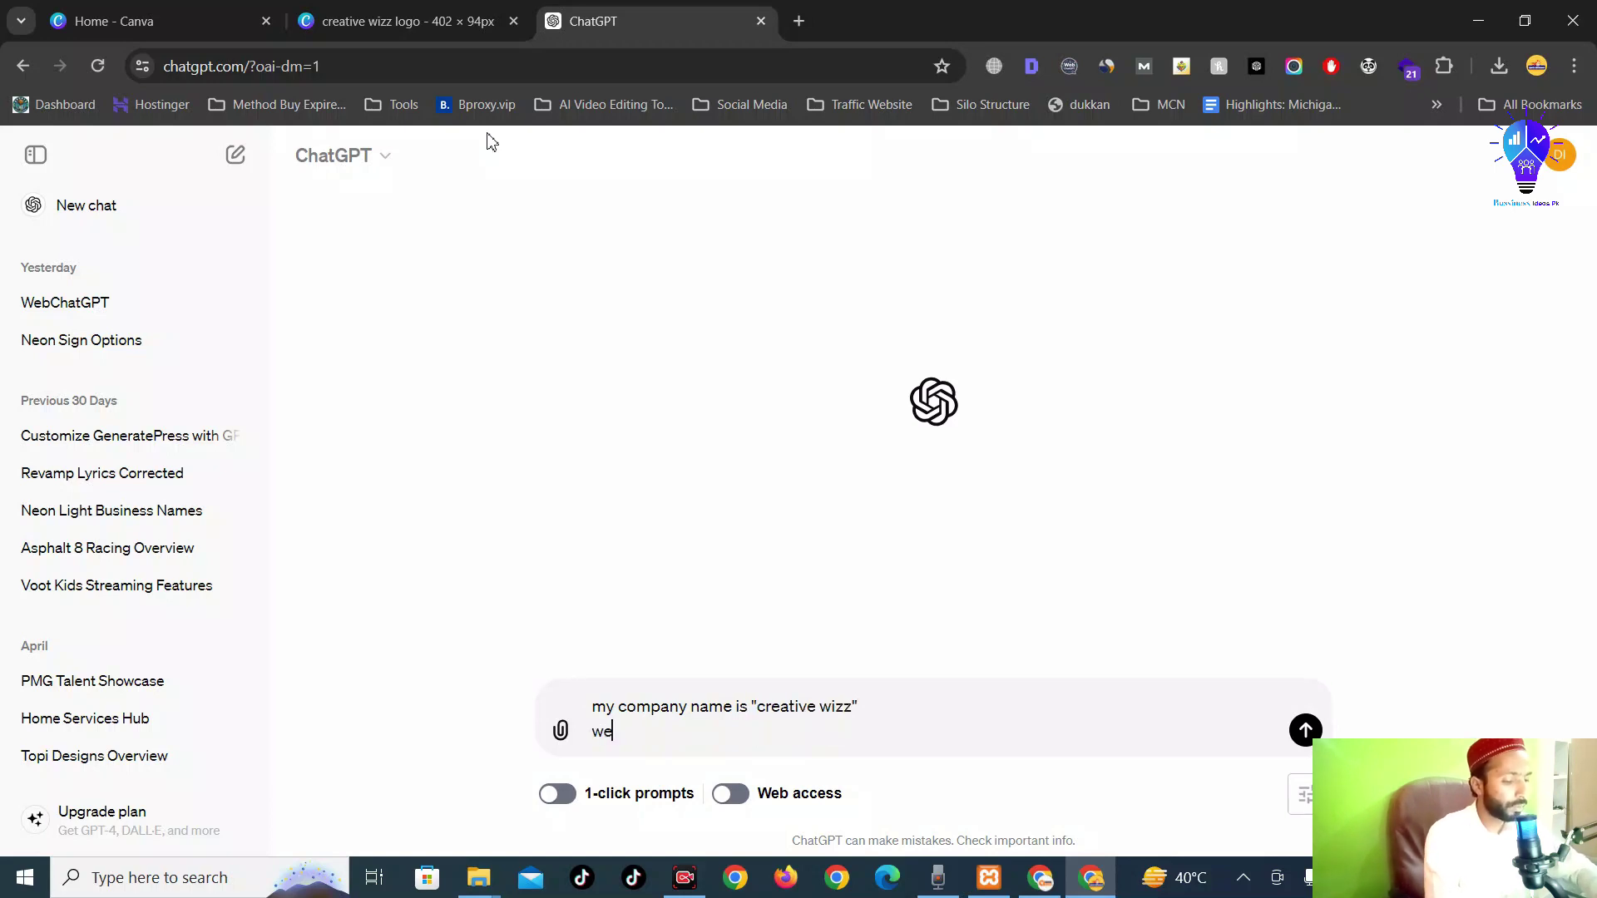
type(" offer the digi")
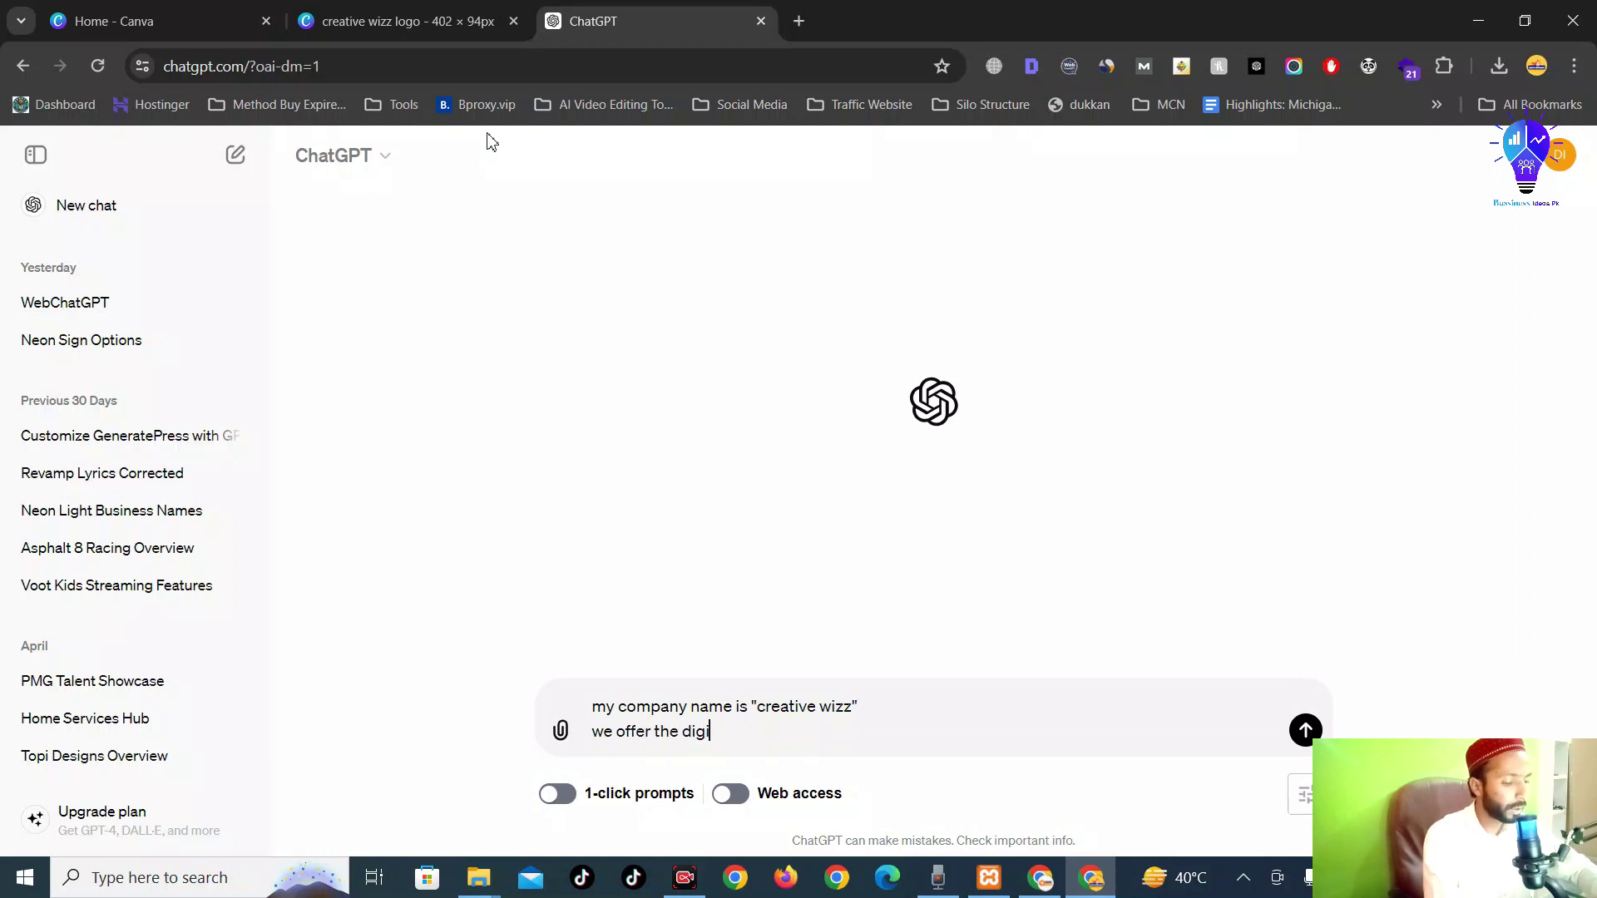
type("tal mark")
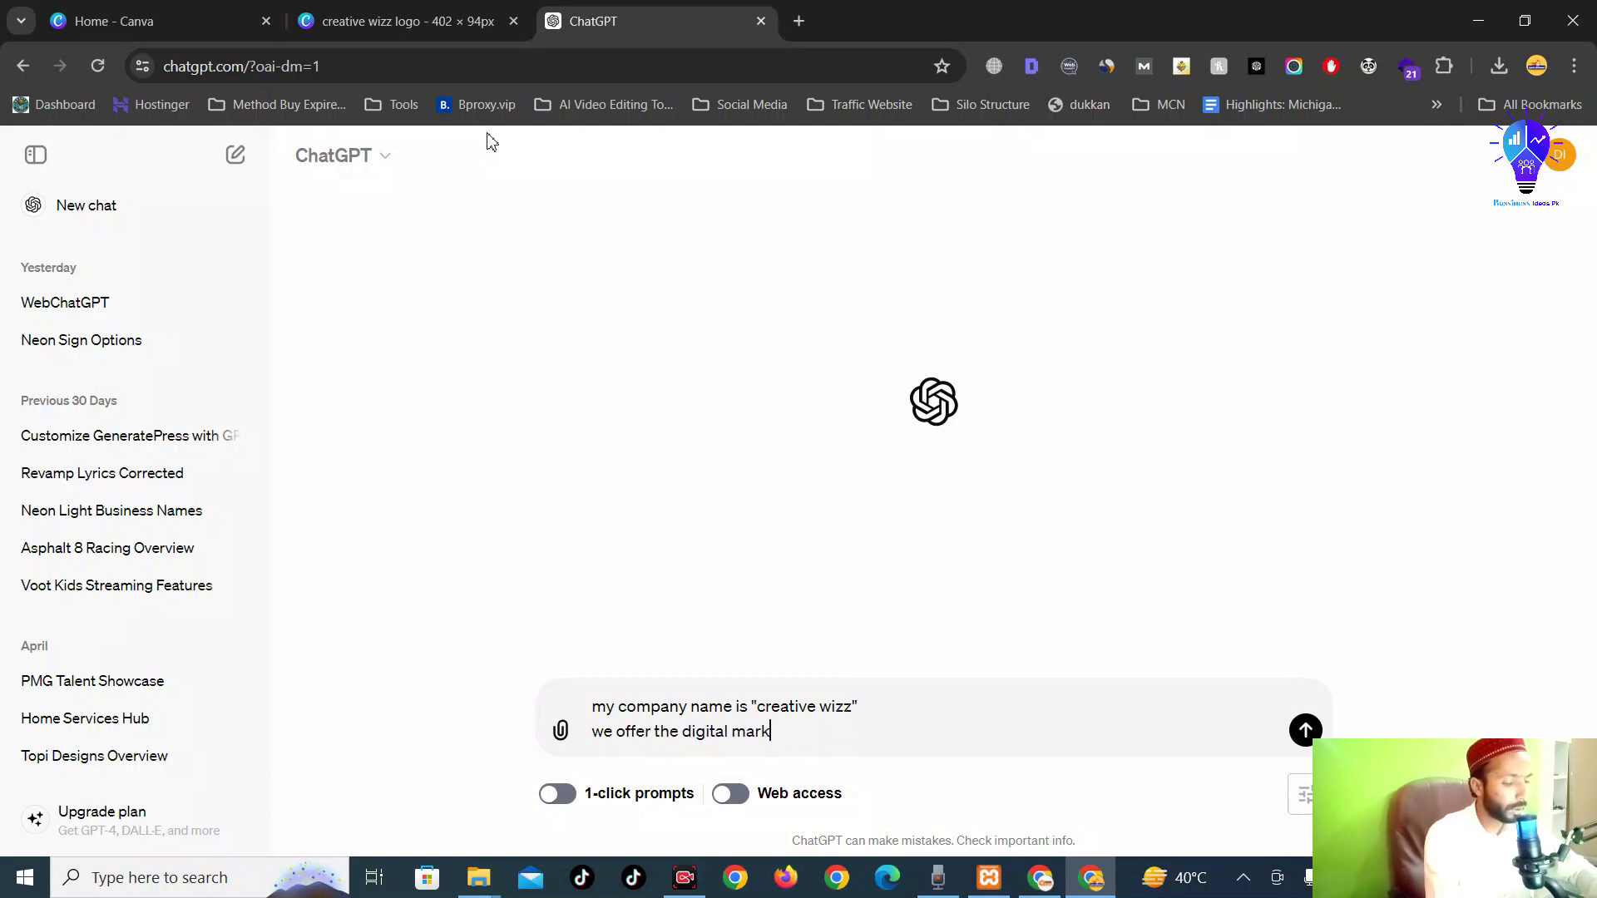
type("eting se")
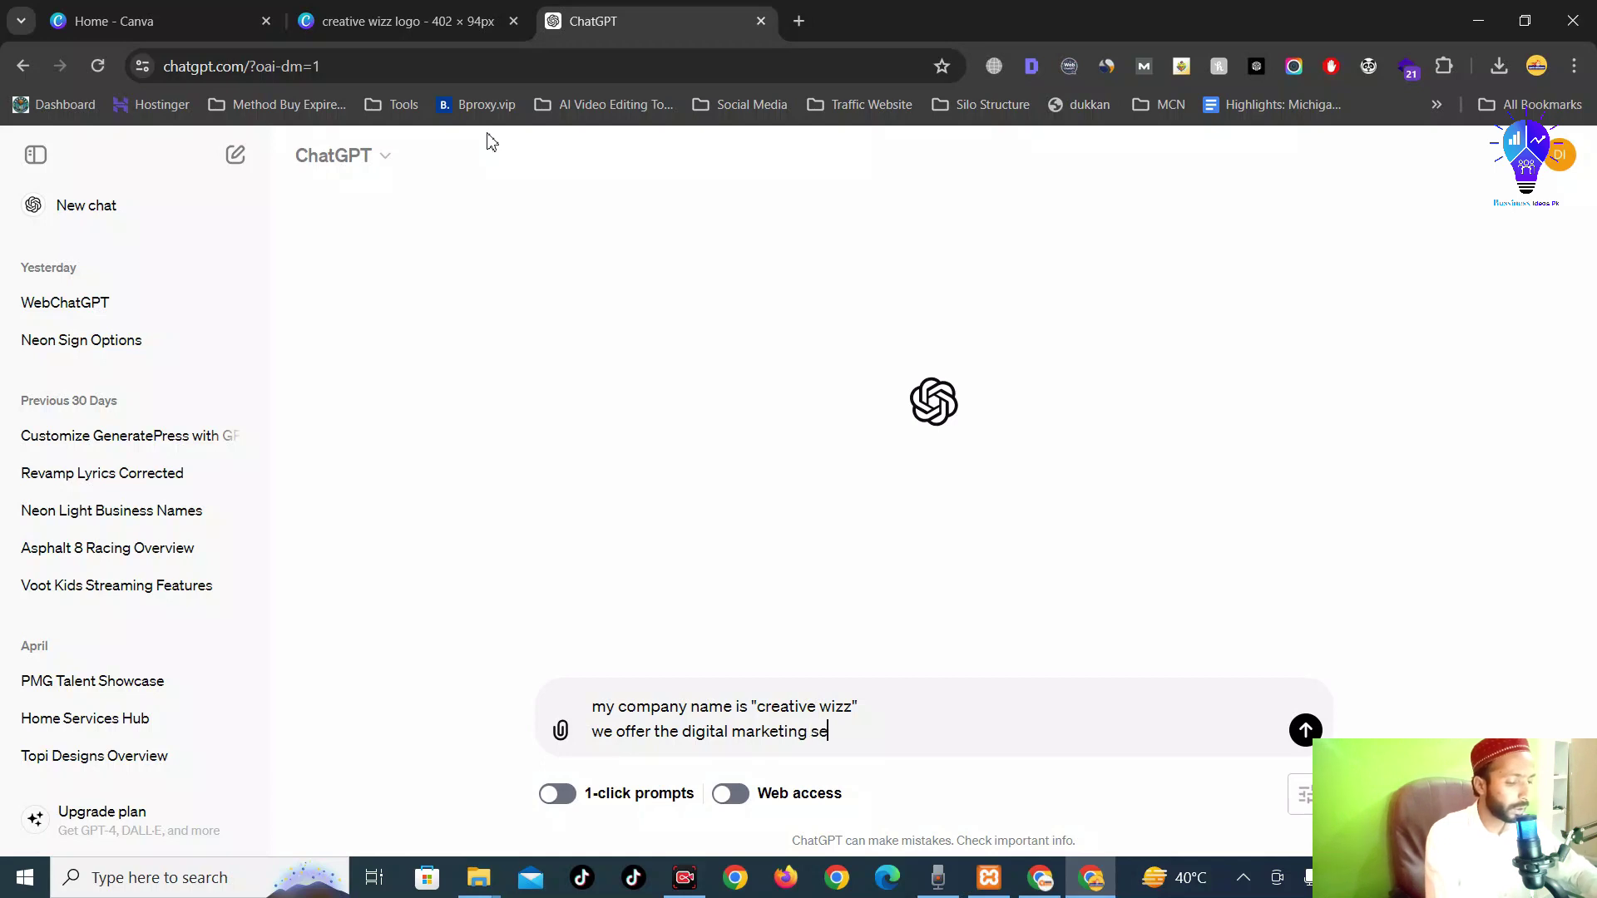
type("rvices")
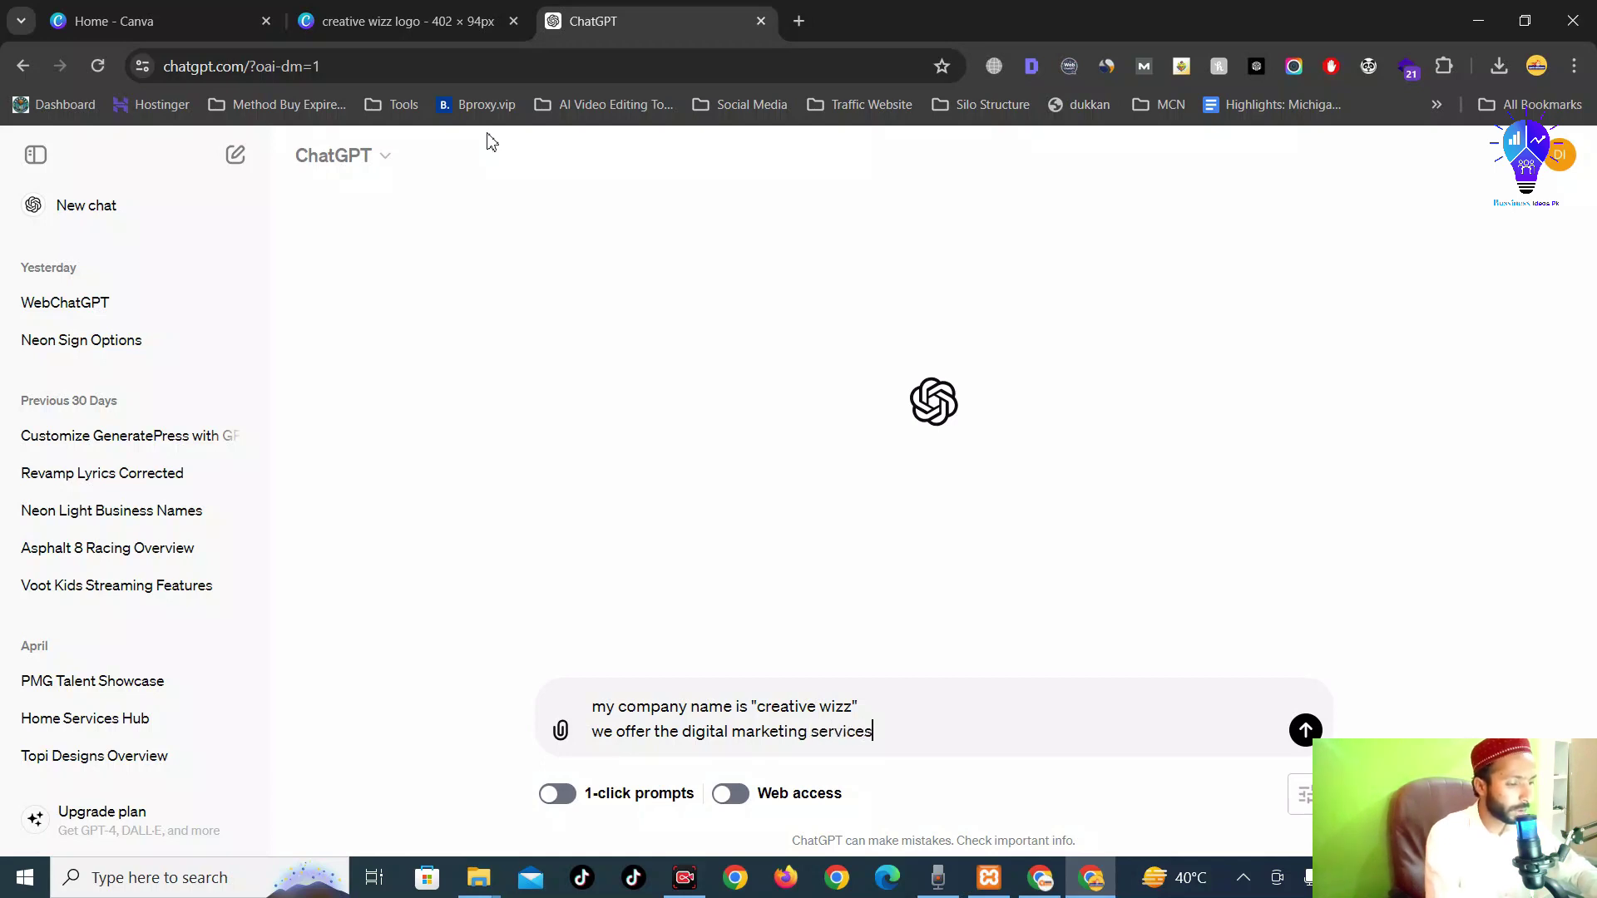
Step: Start the services list with Graphics Design and Web Development, checking titles in Elementor
key("shift+Return")
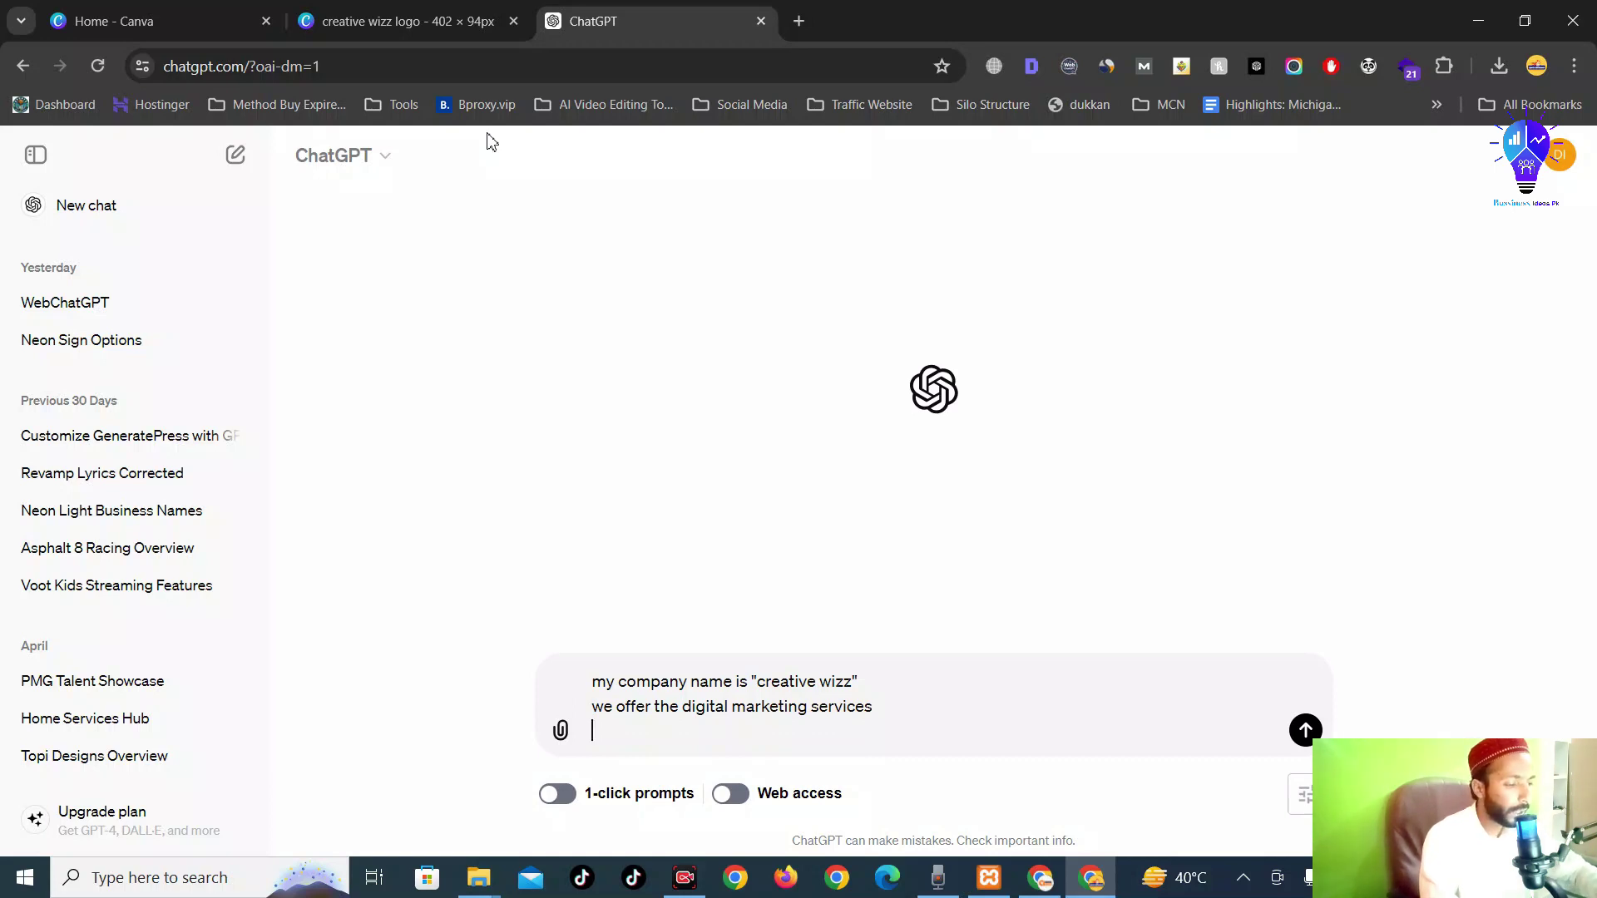
type("Gra")
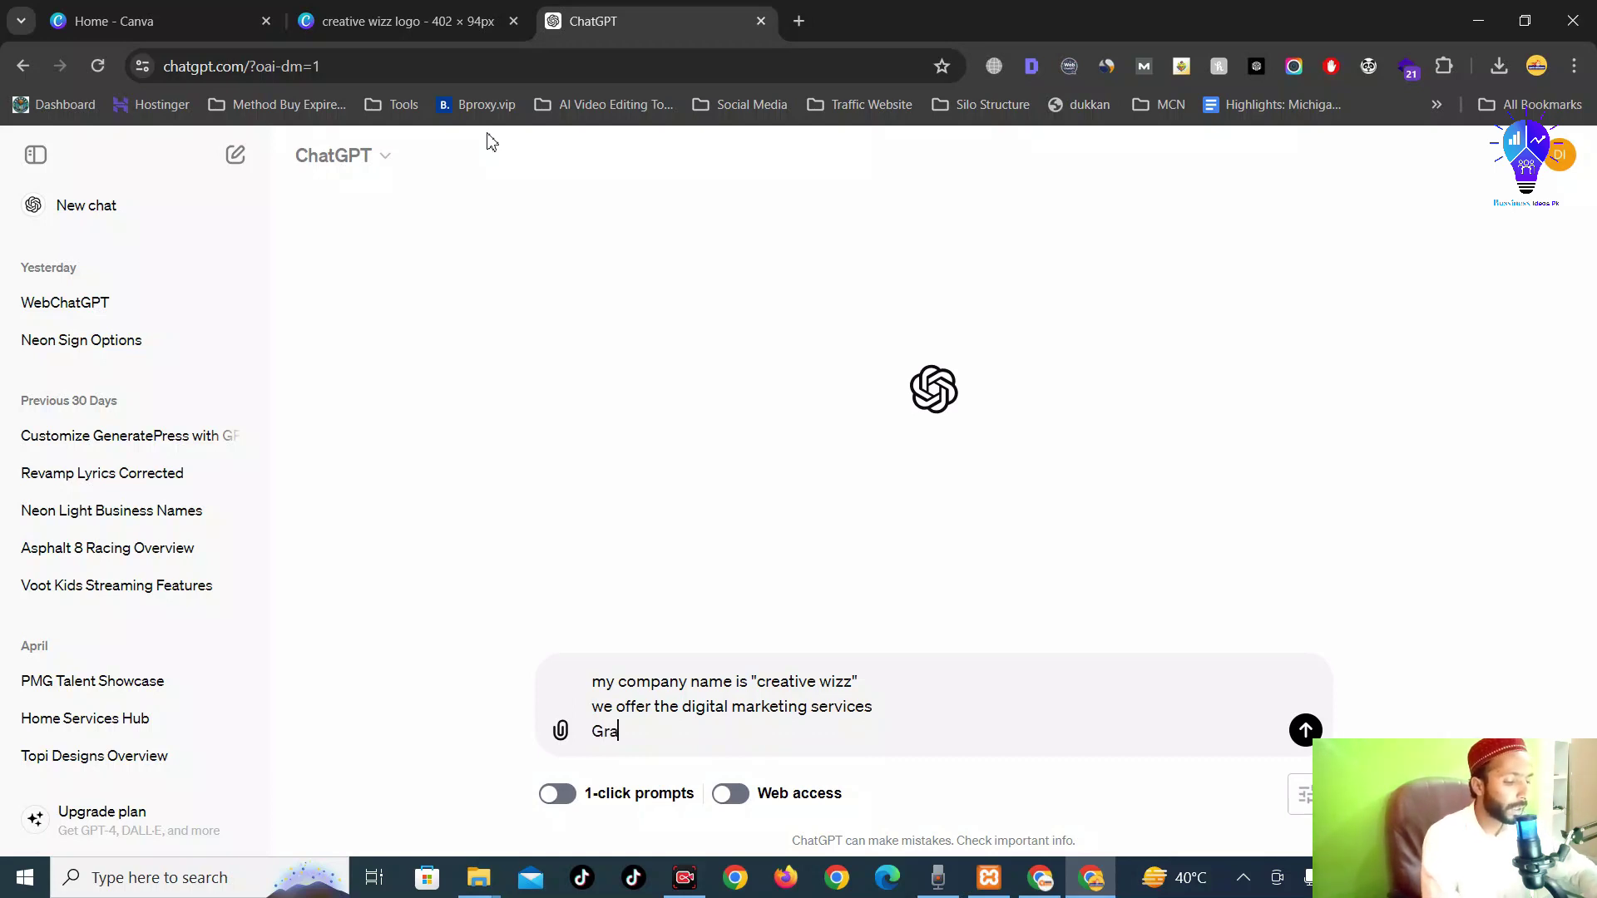
type("phics ")
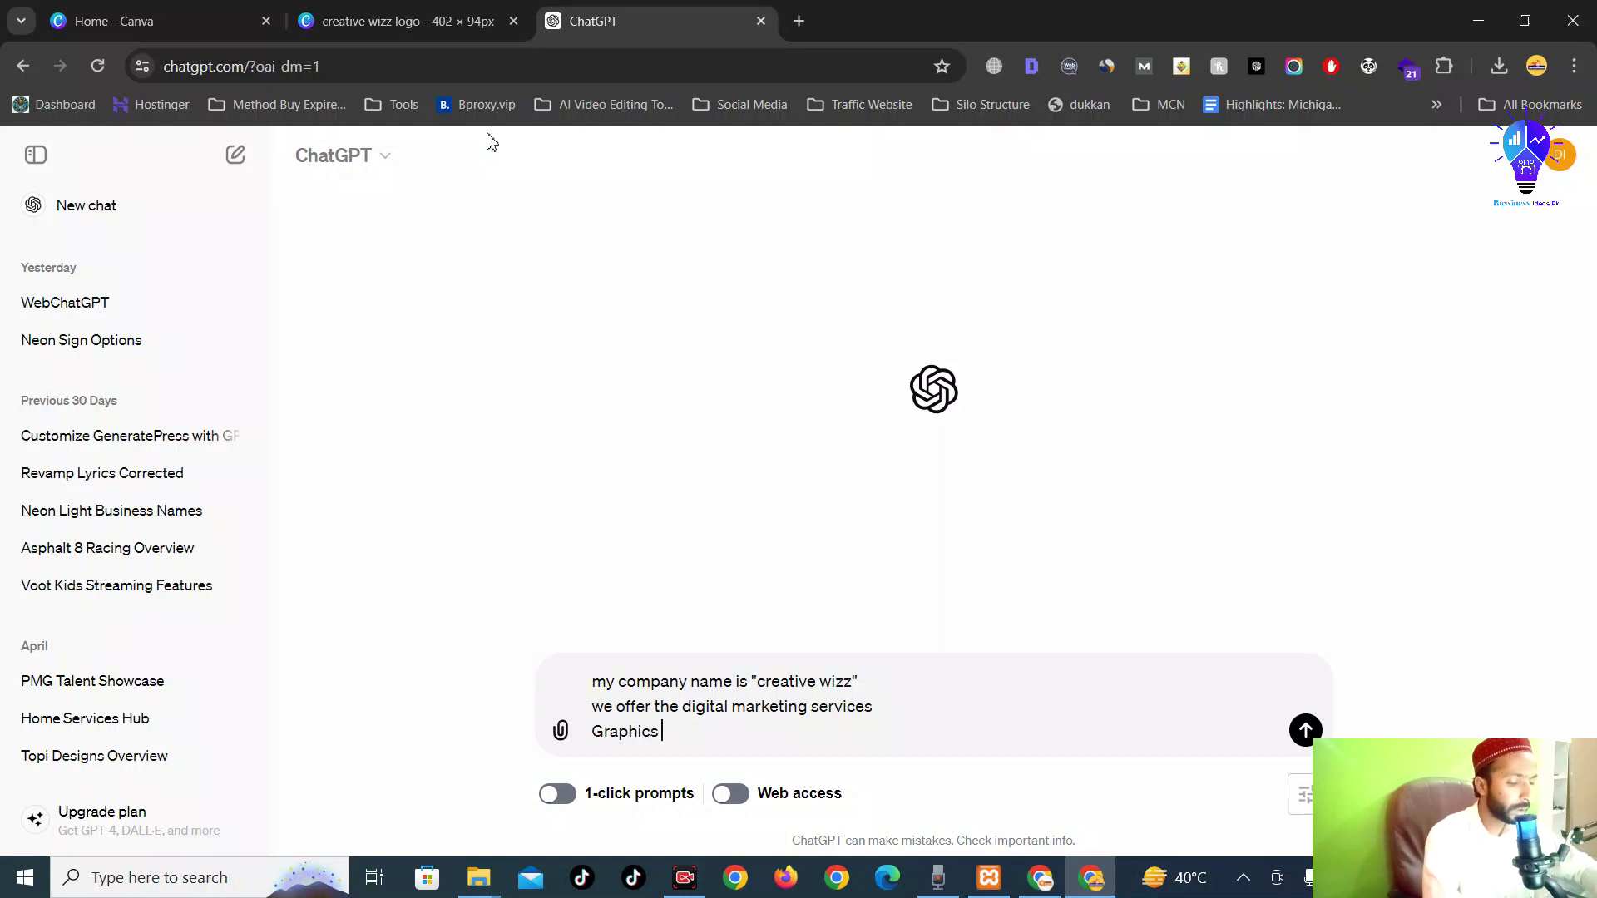
type("Design")
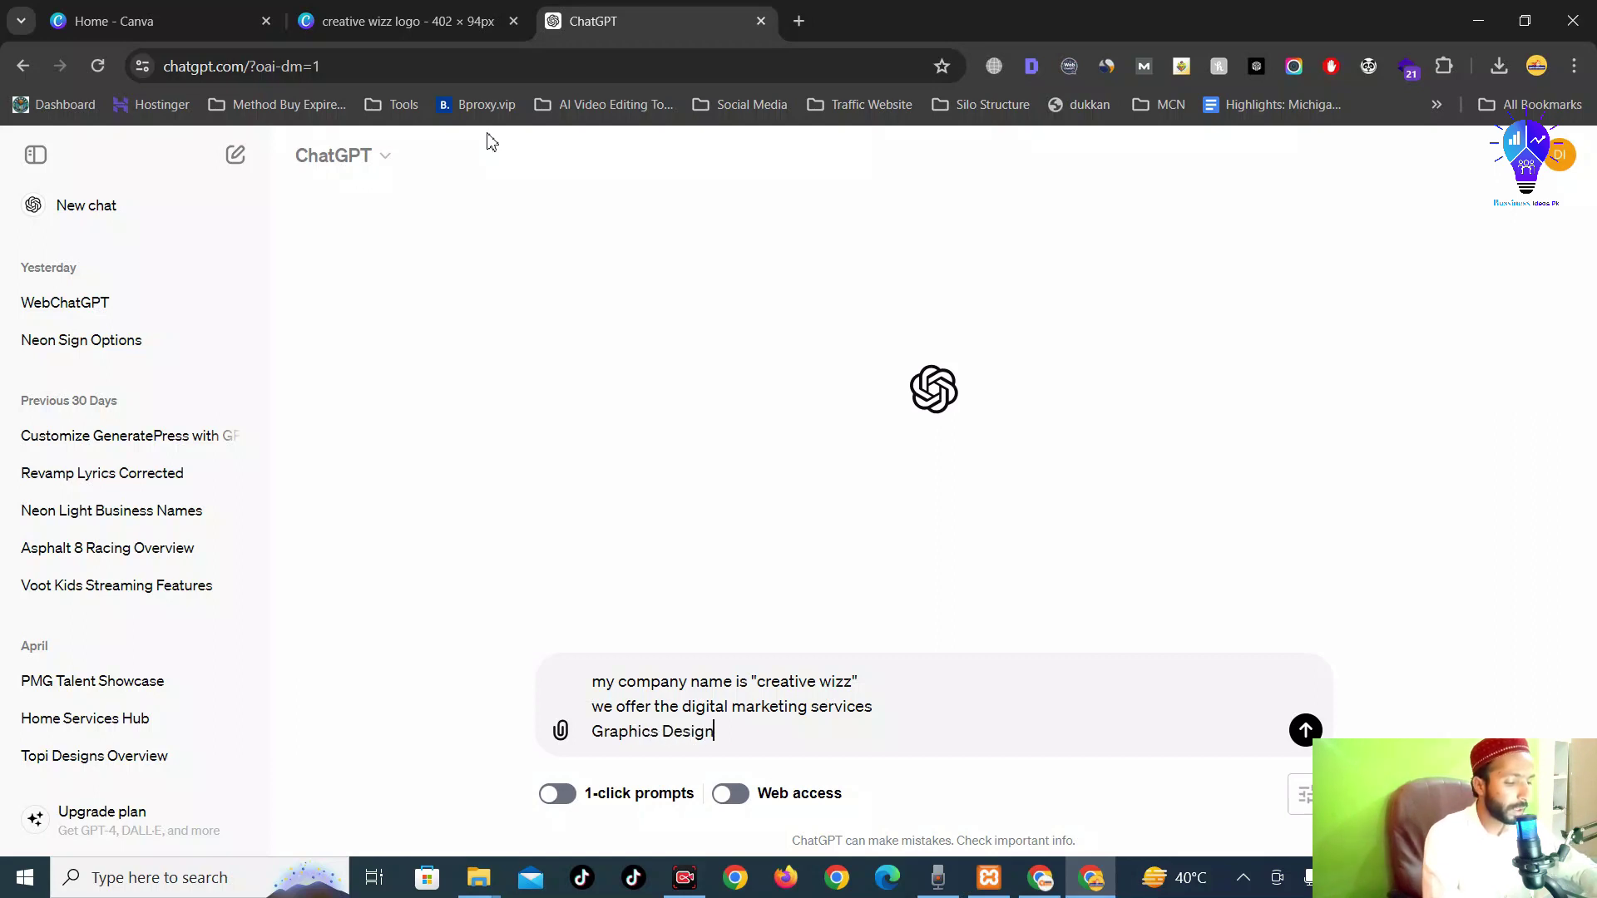
key("alt+Tab")
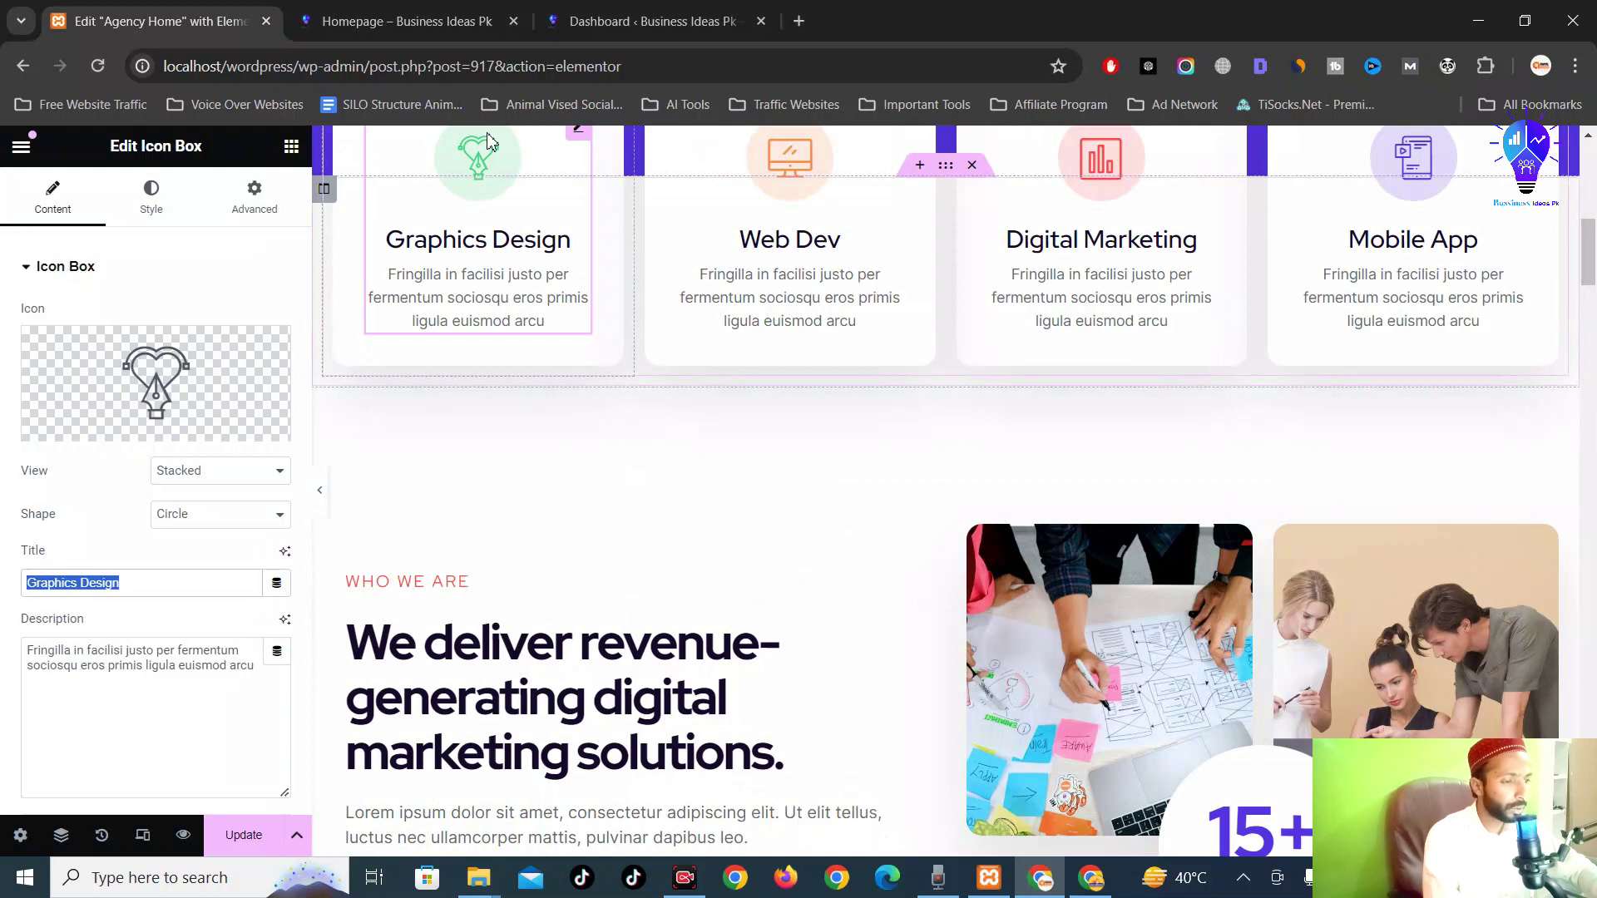
key("alt+Tab")
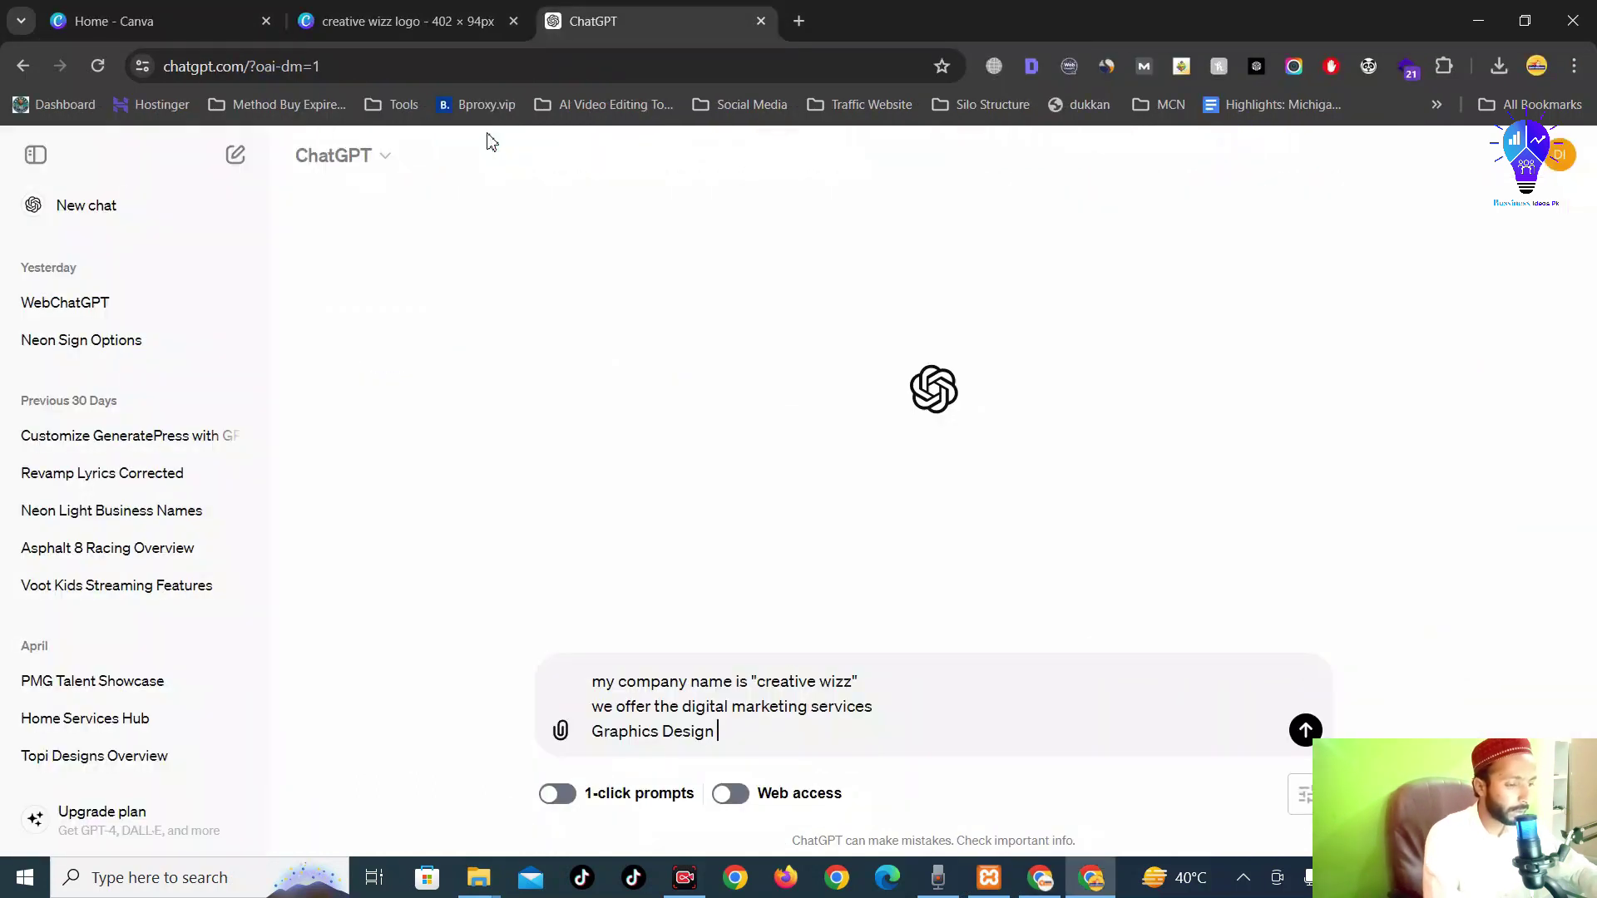
key("shift+Return")
type("Web Development")
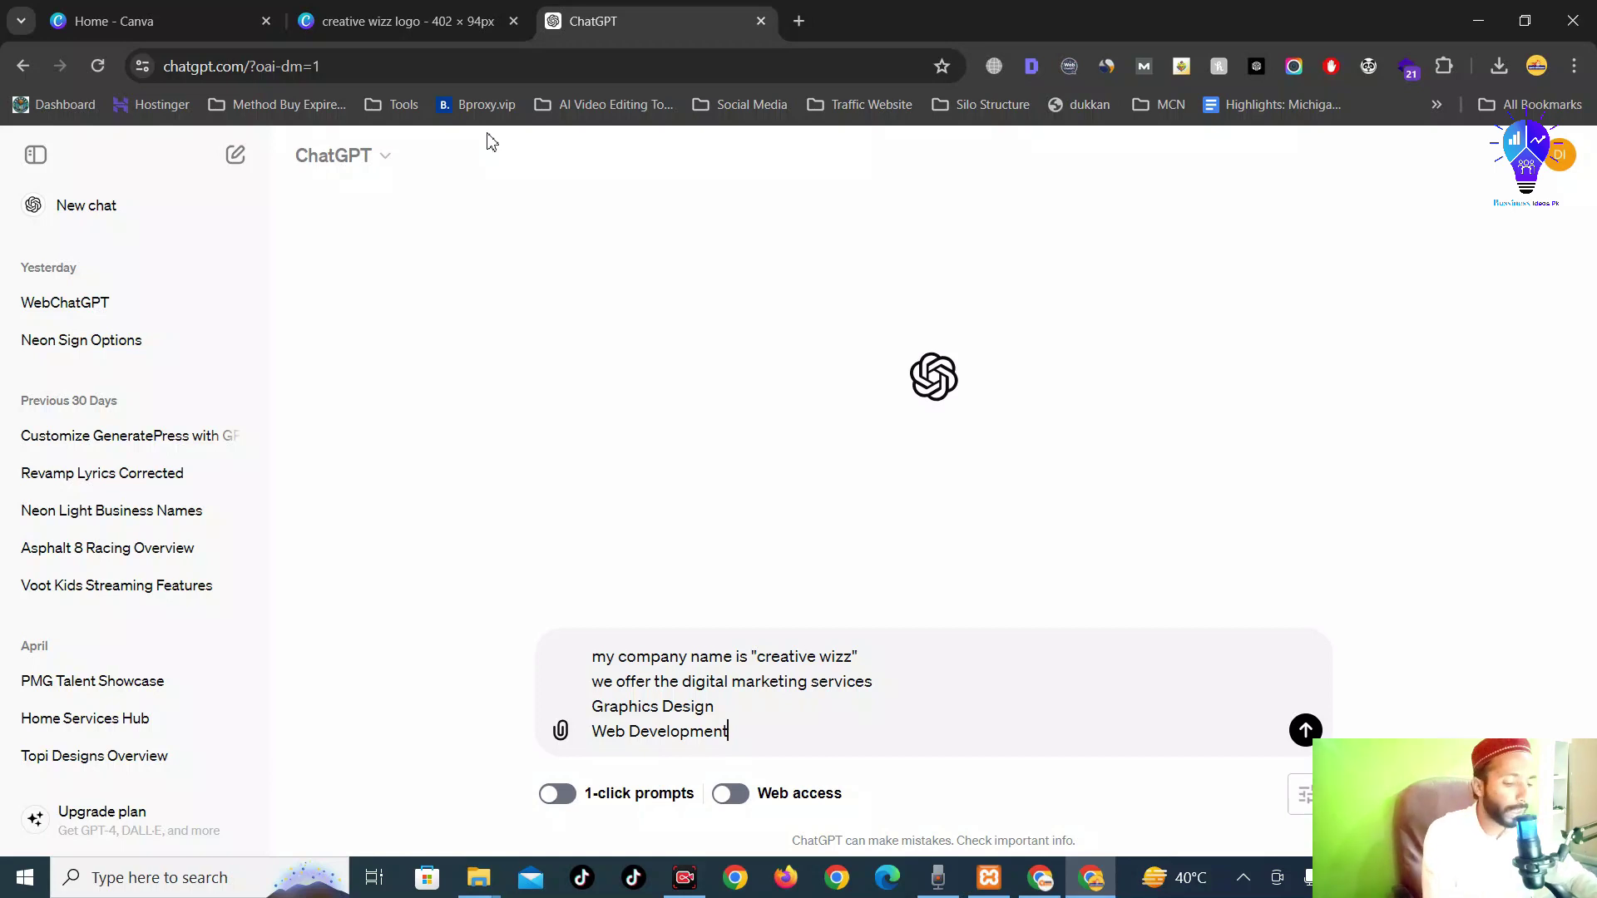
key("shift+Return")
key("alt+Tab")
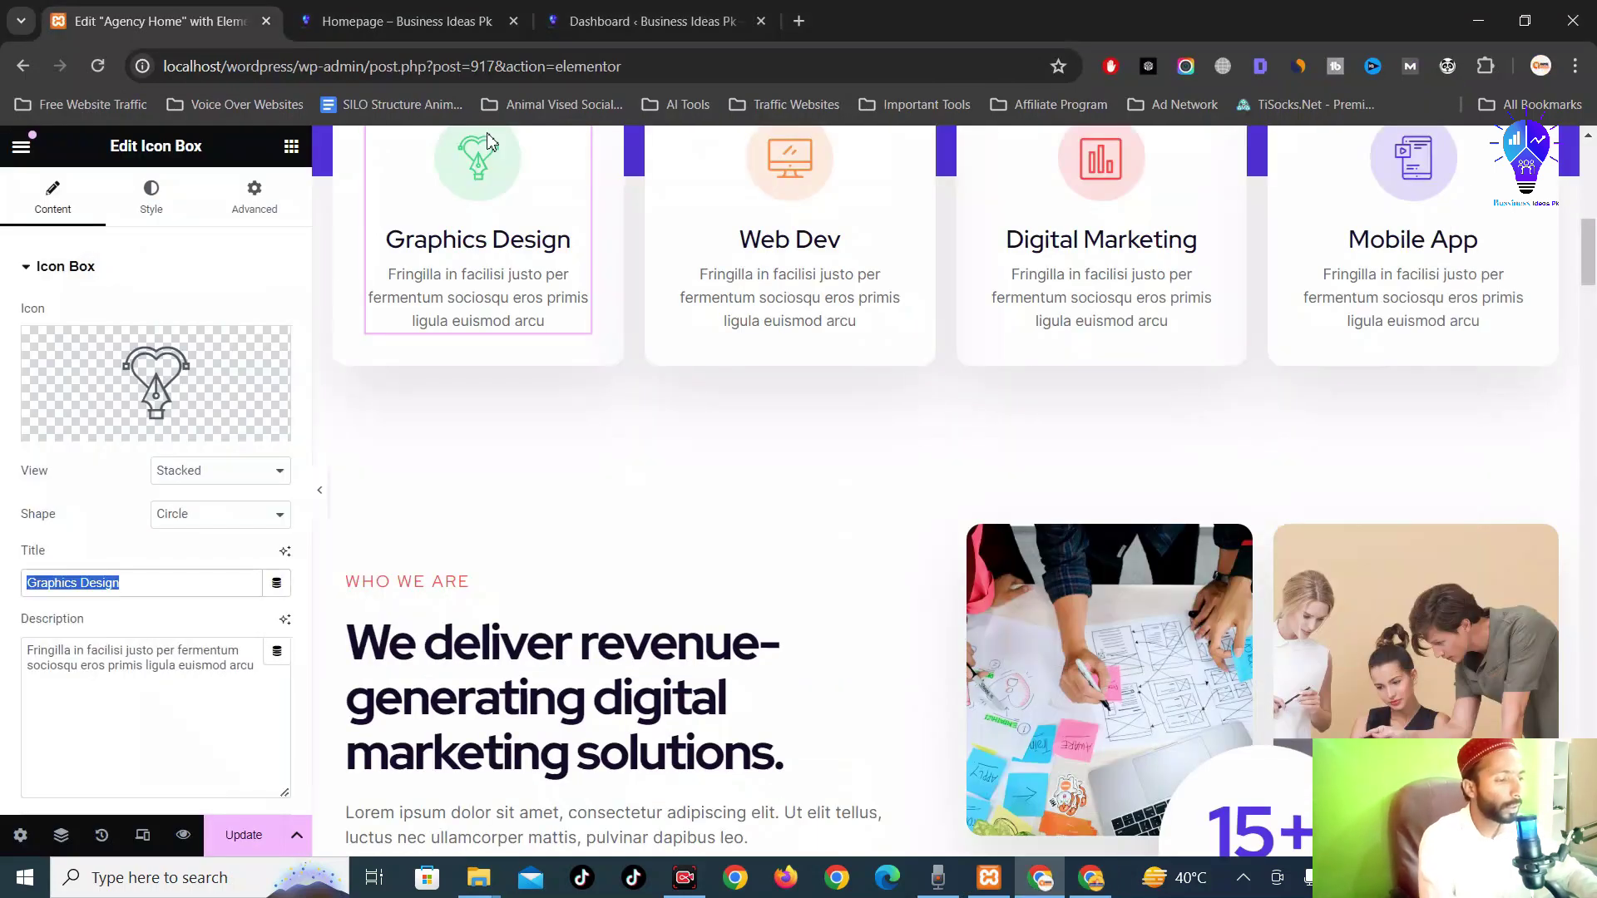
key("alt+Tab")
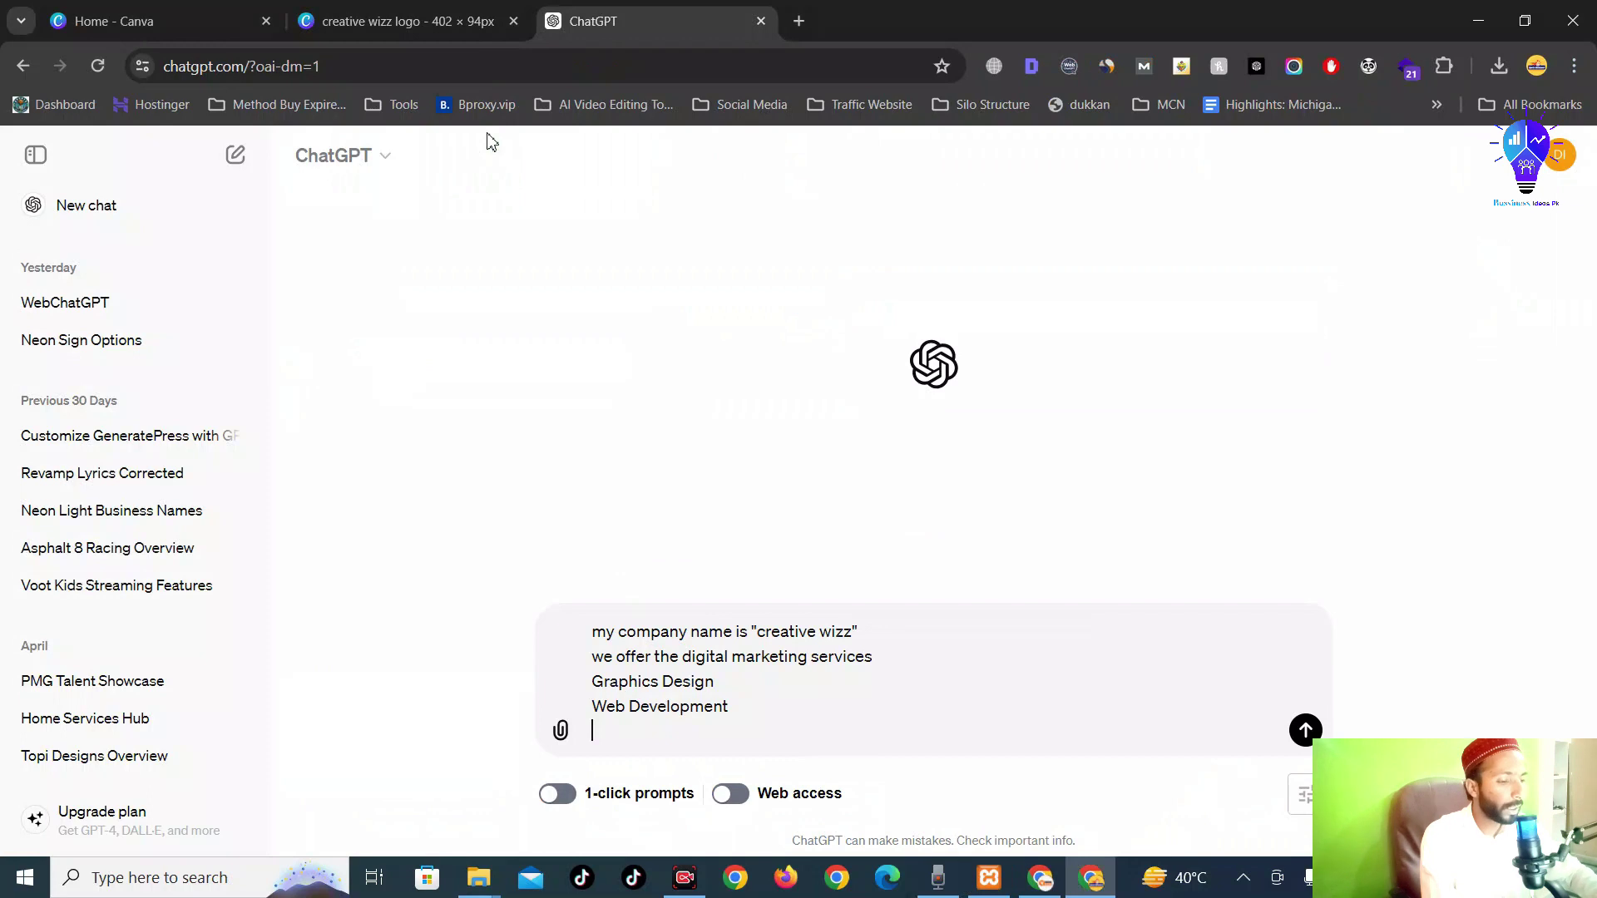
Step: Add Digital Marketing and SEO, quote the list, and ask 'write the content about these services'
type("Digital ")
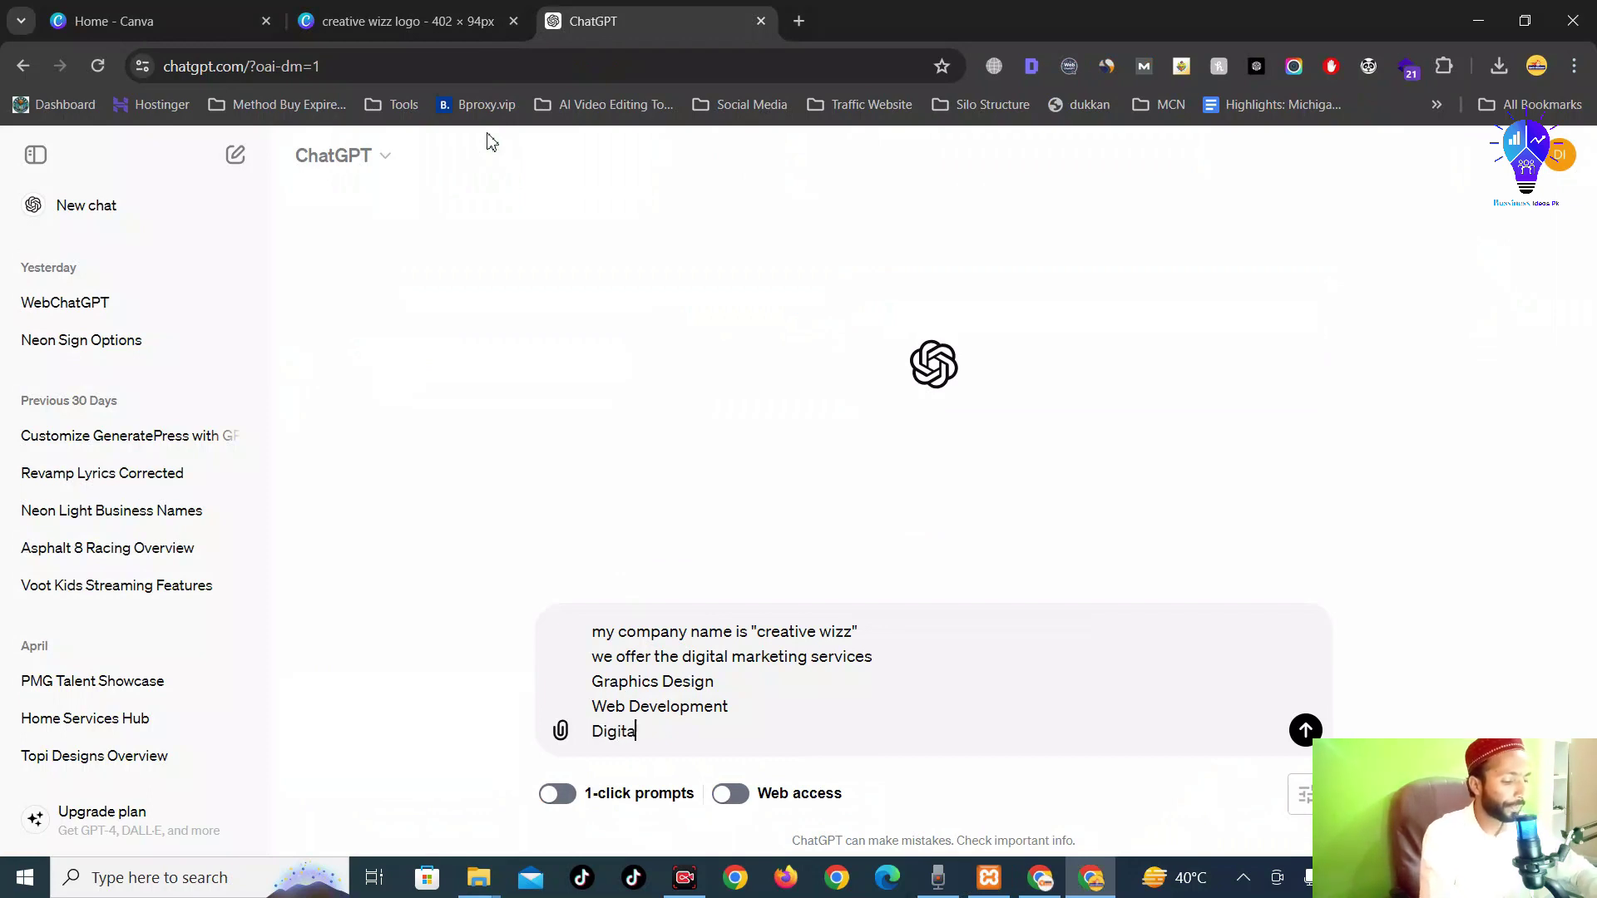
type("Me")
key("BackSpace")
type("arketing")
key("shift+Return")
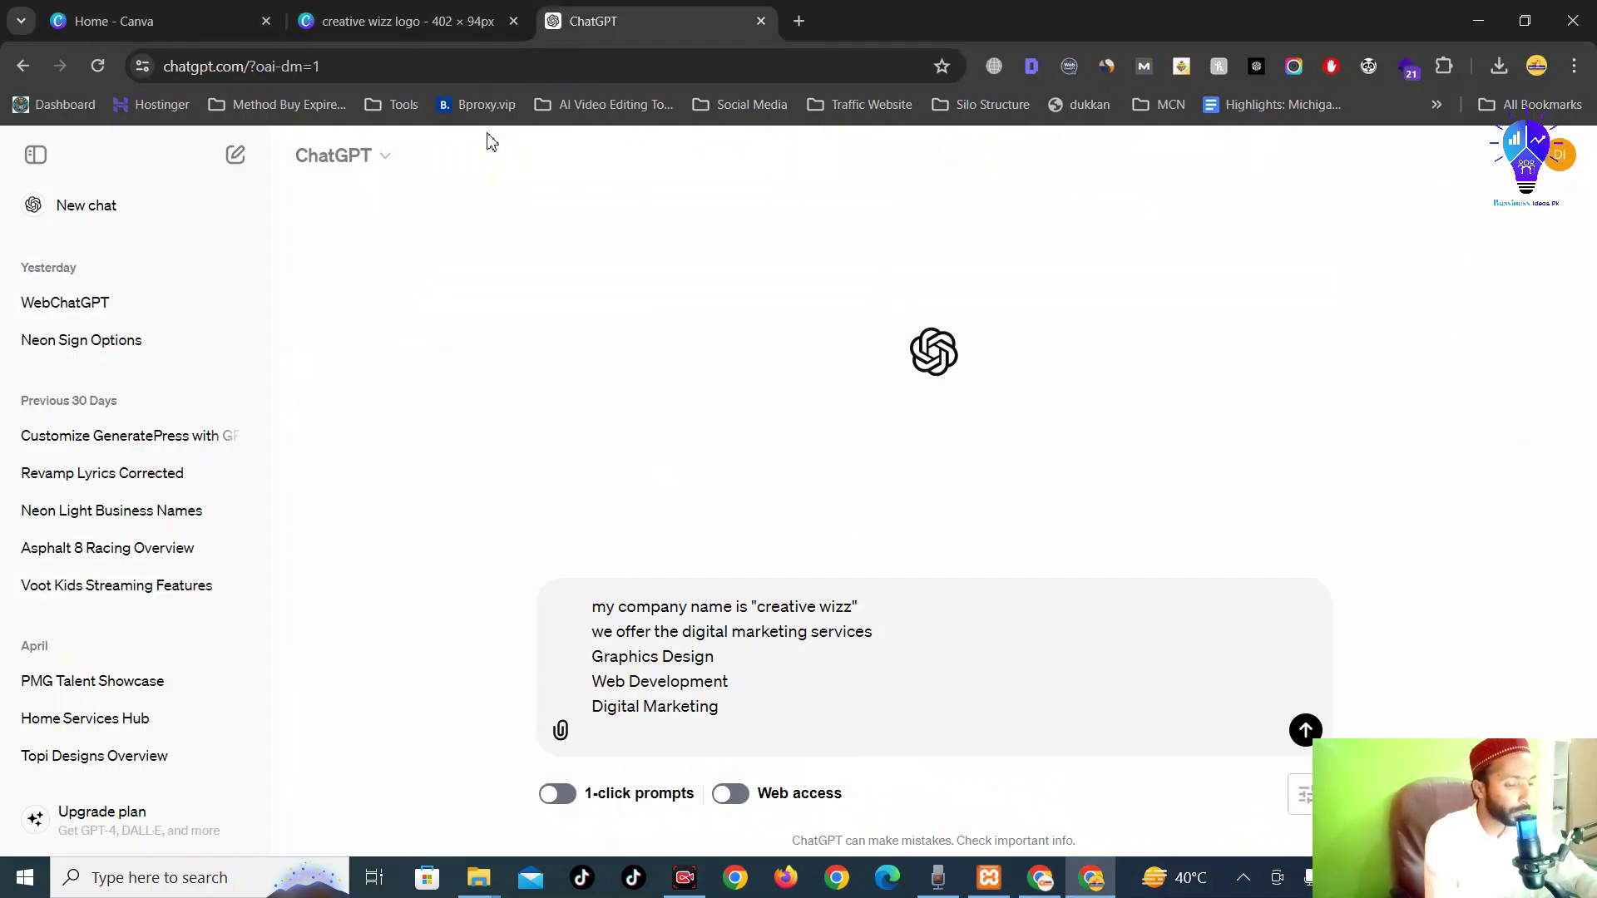
type("SEO")
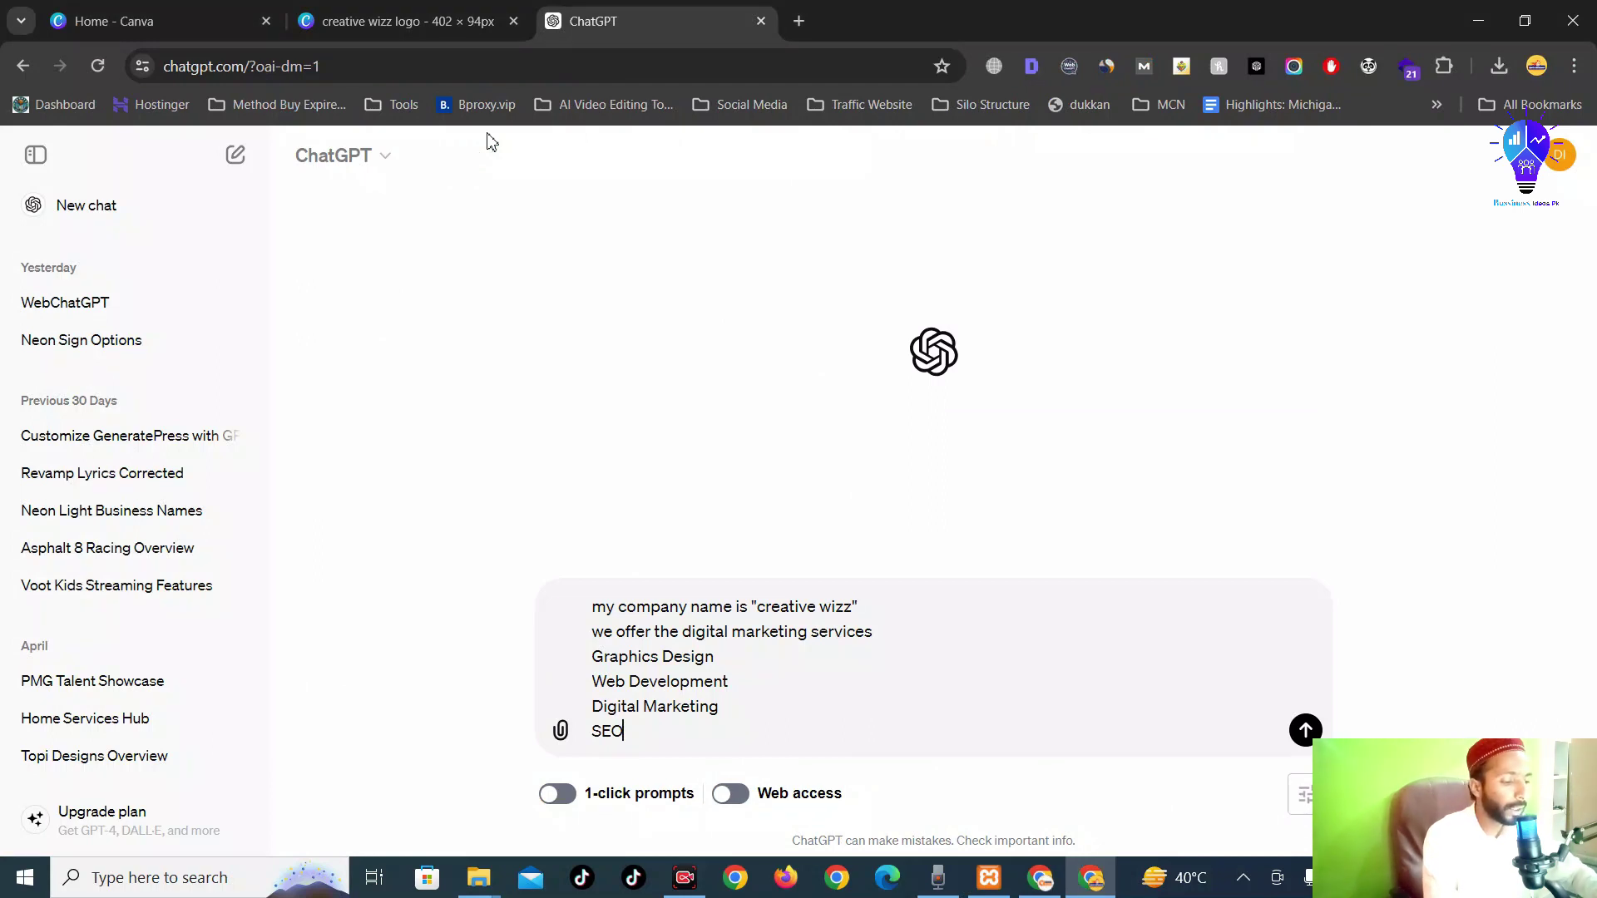
key("Left")
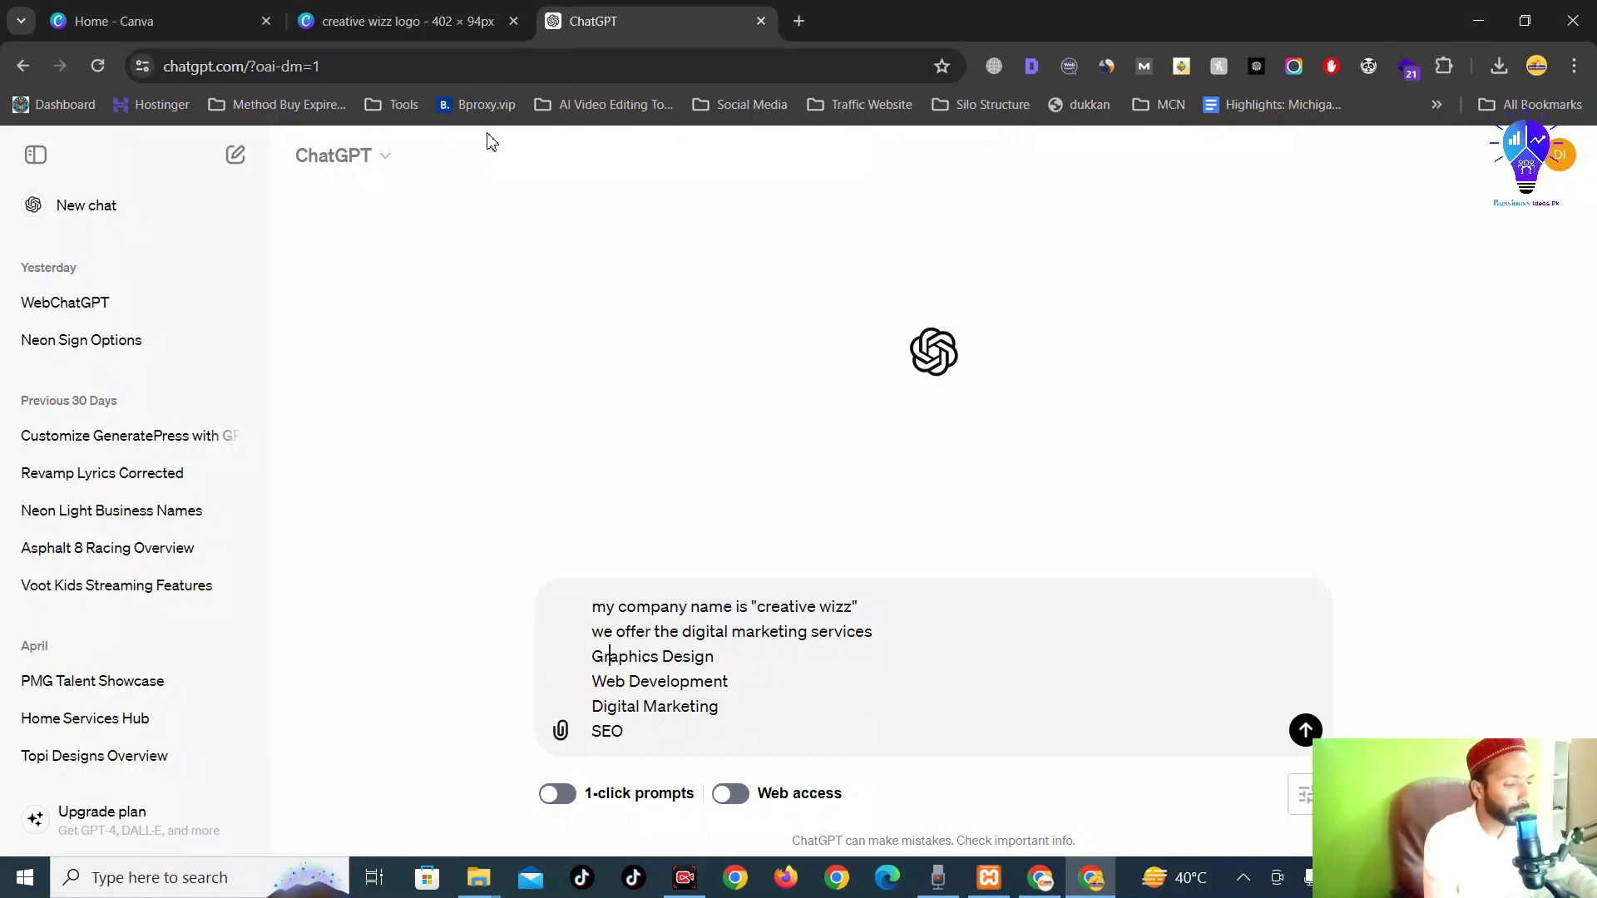
type("\"")
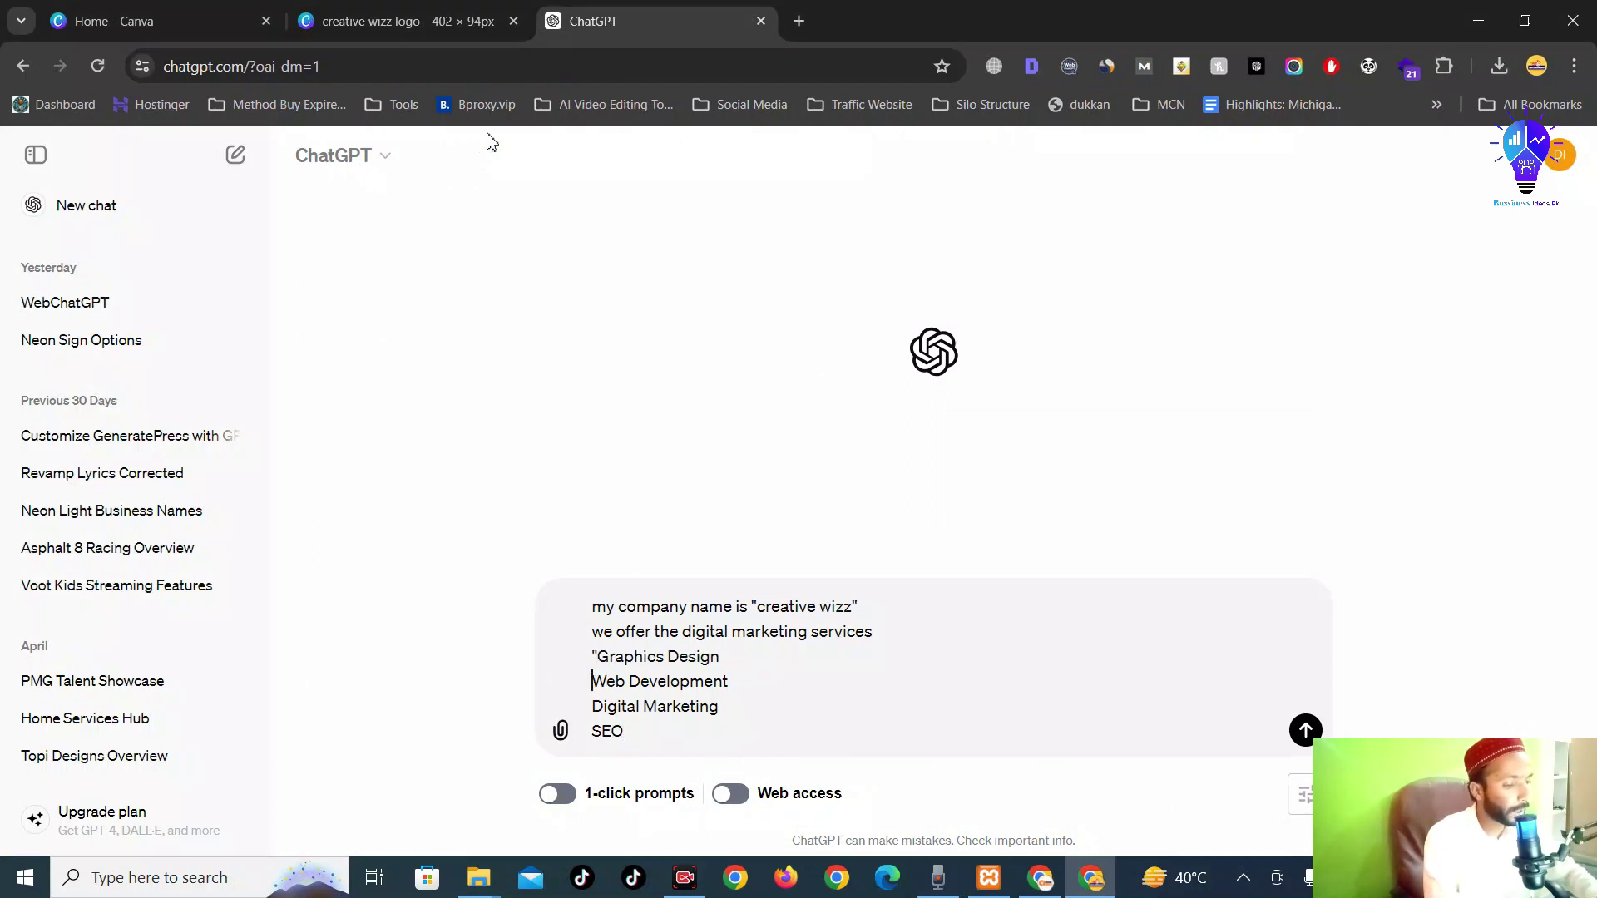
type("\"")
key("shift+Return")
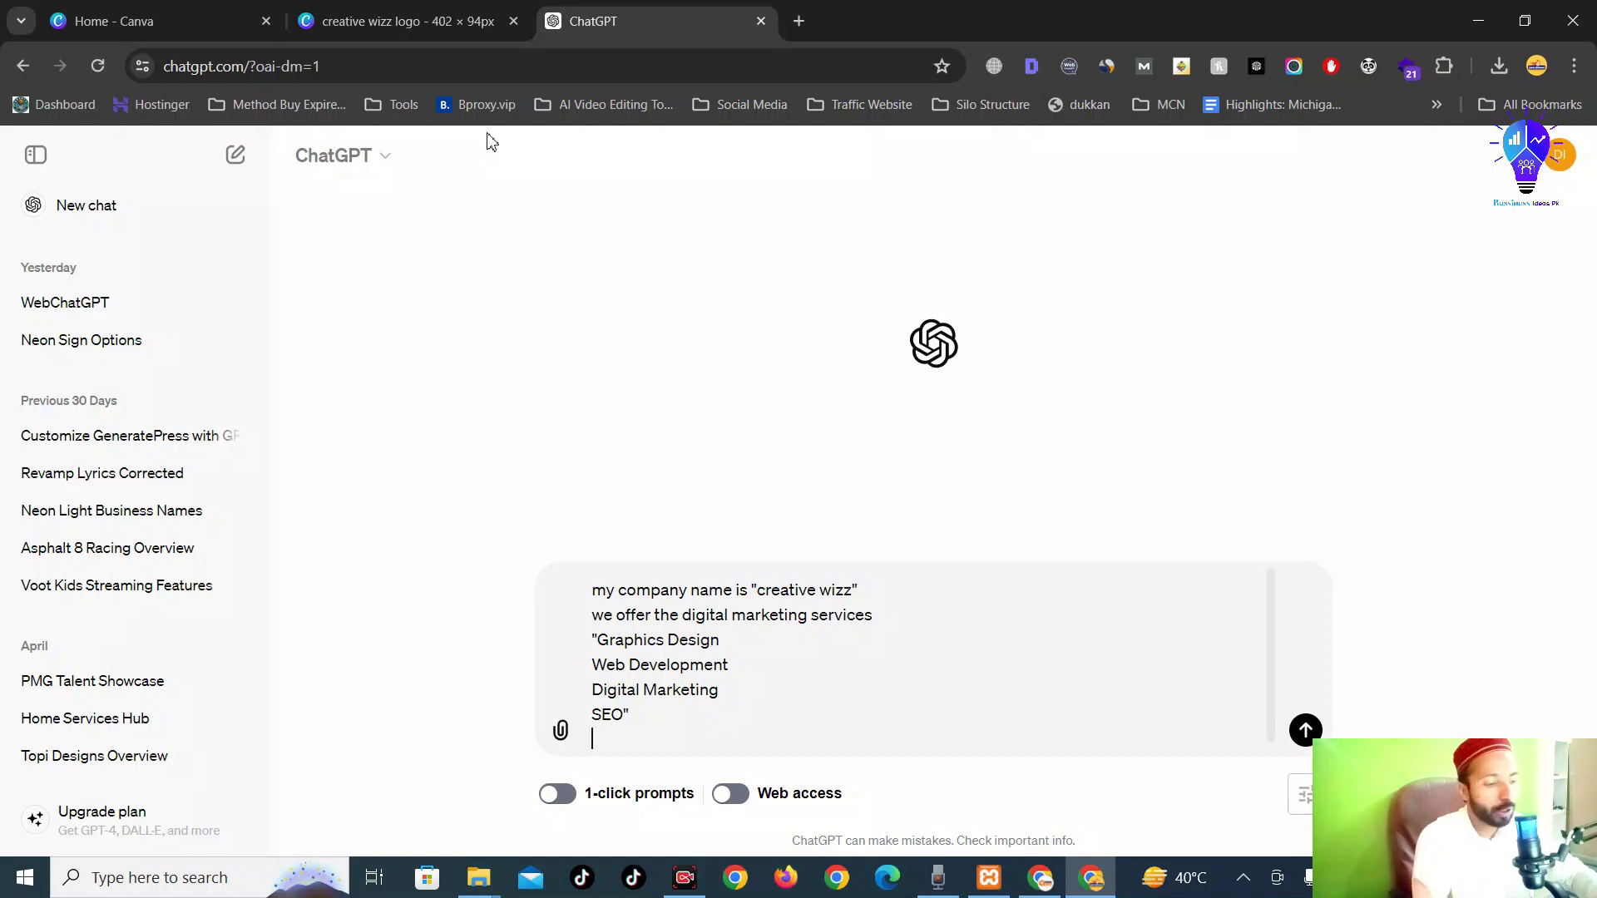
type("wri")
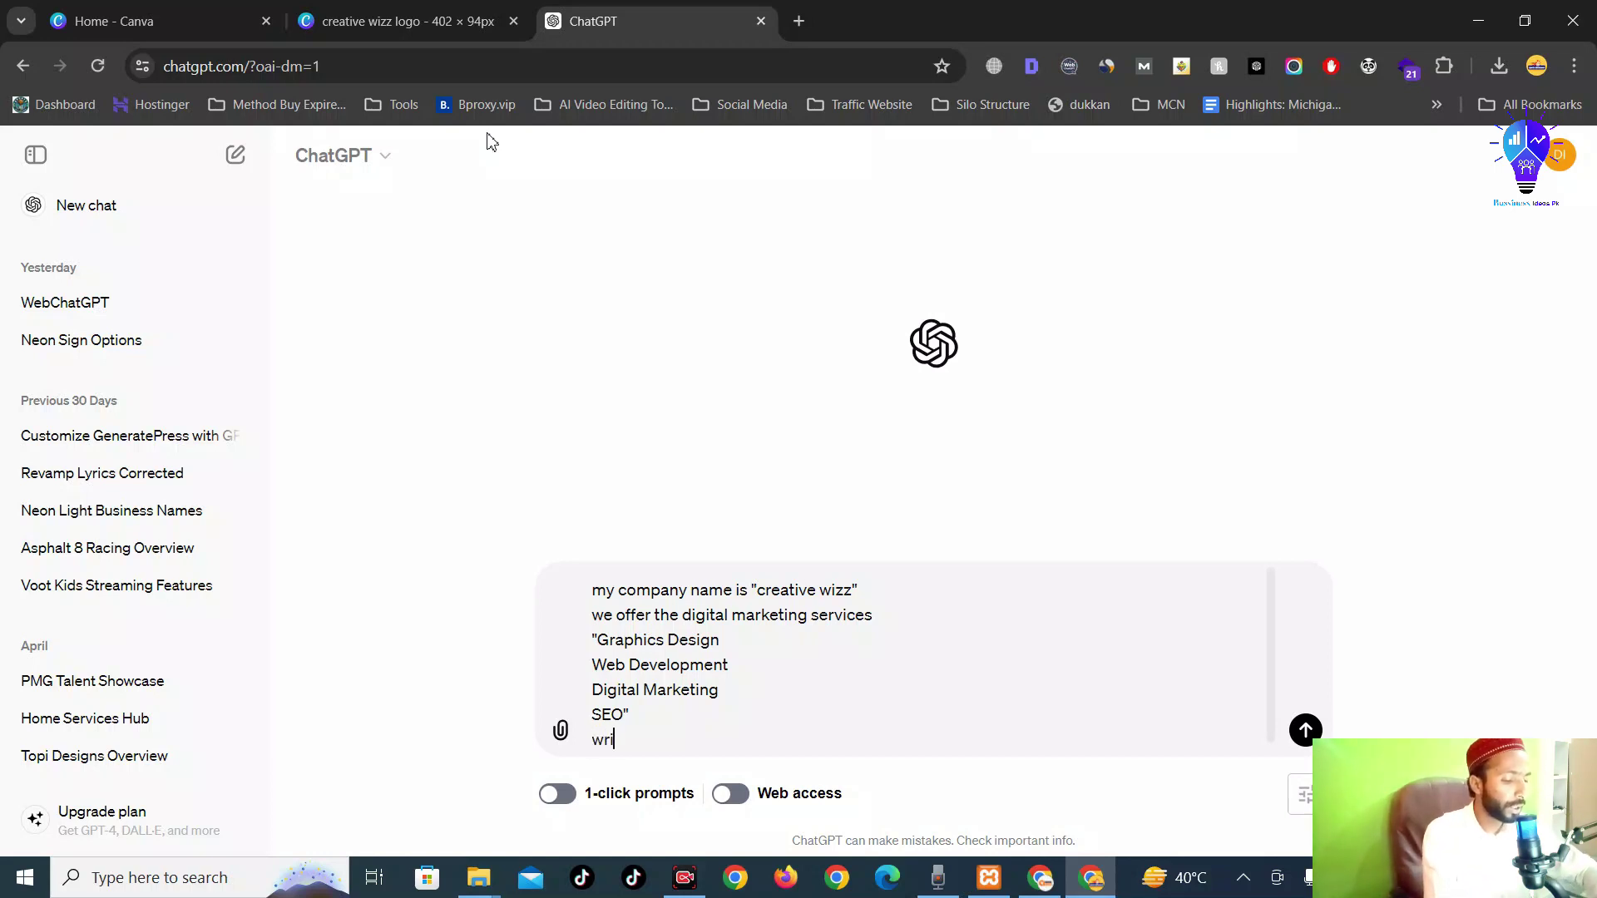
type("te the con")
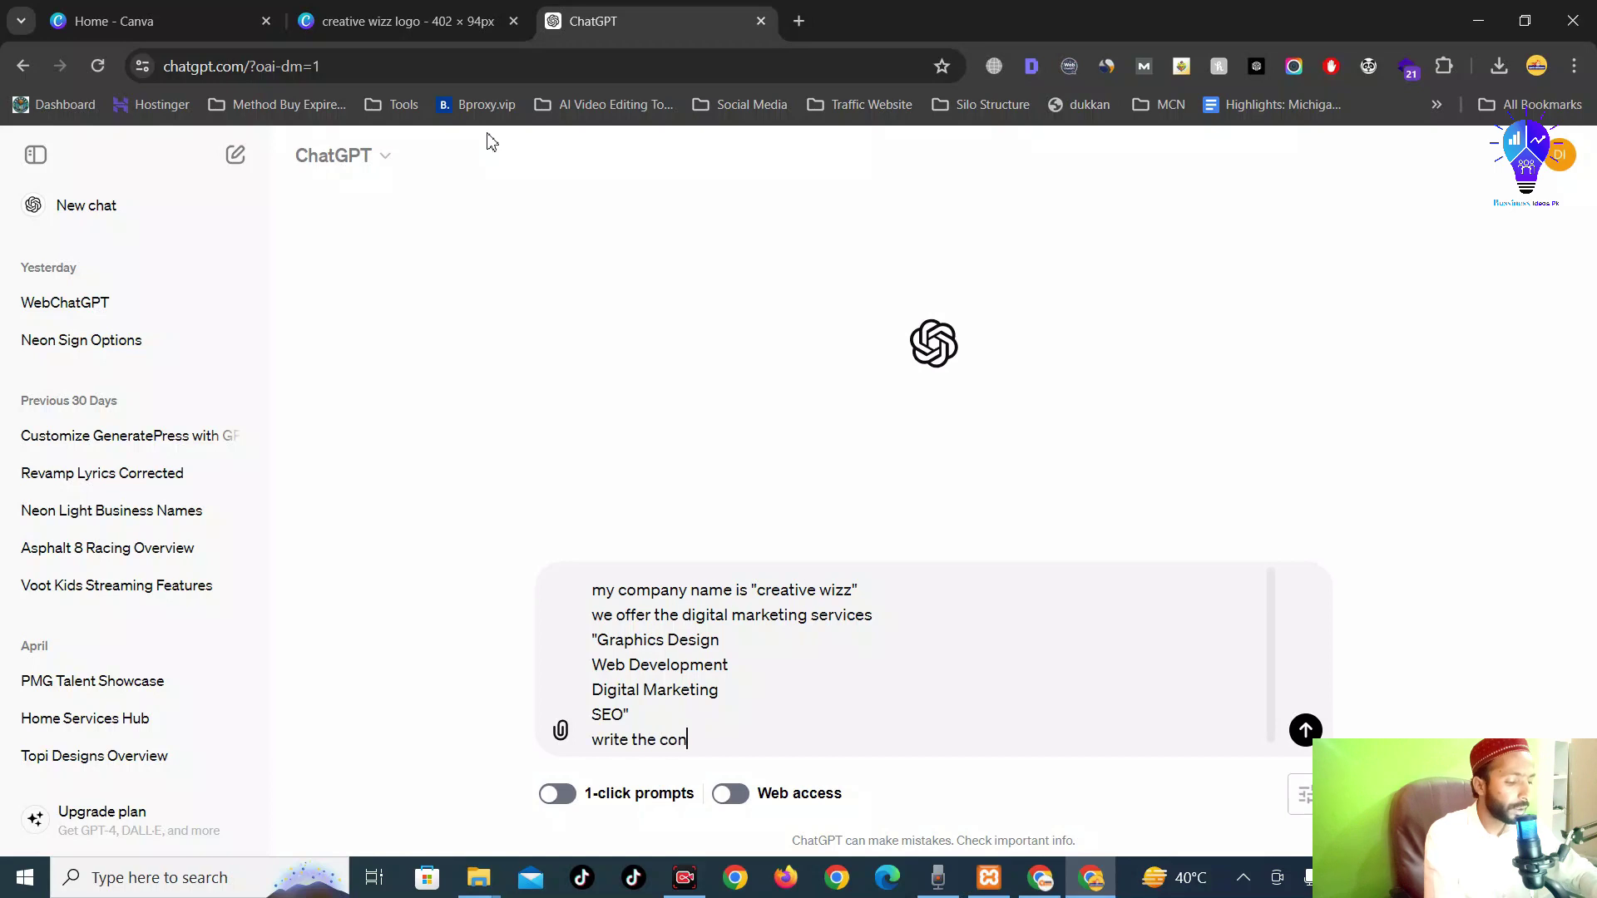
type("tent a")
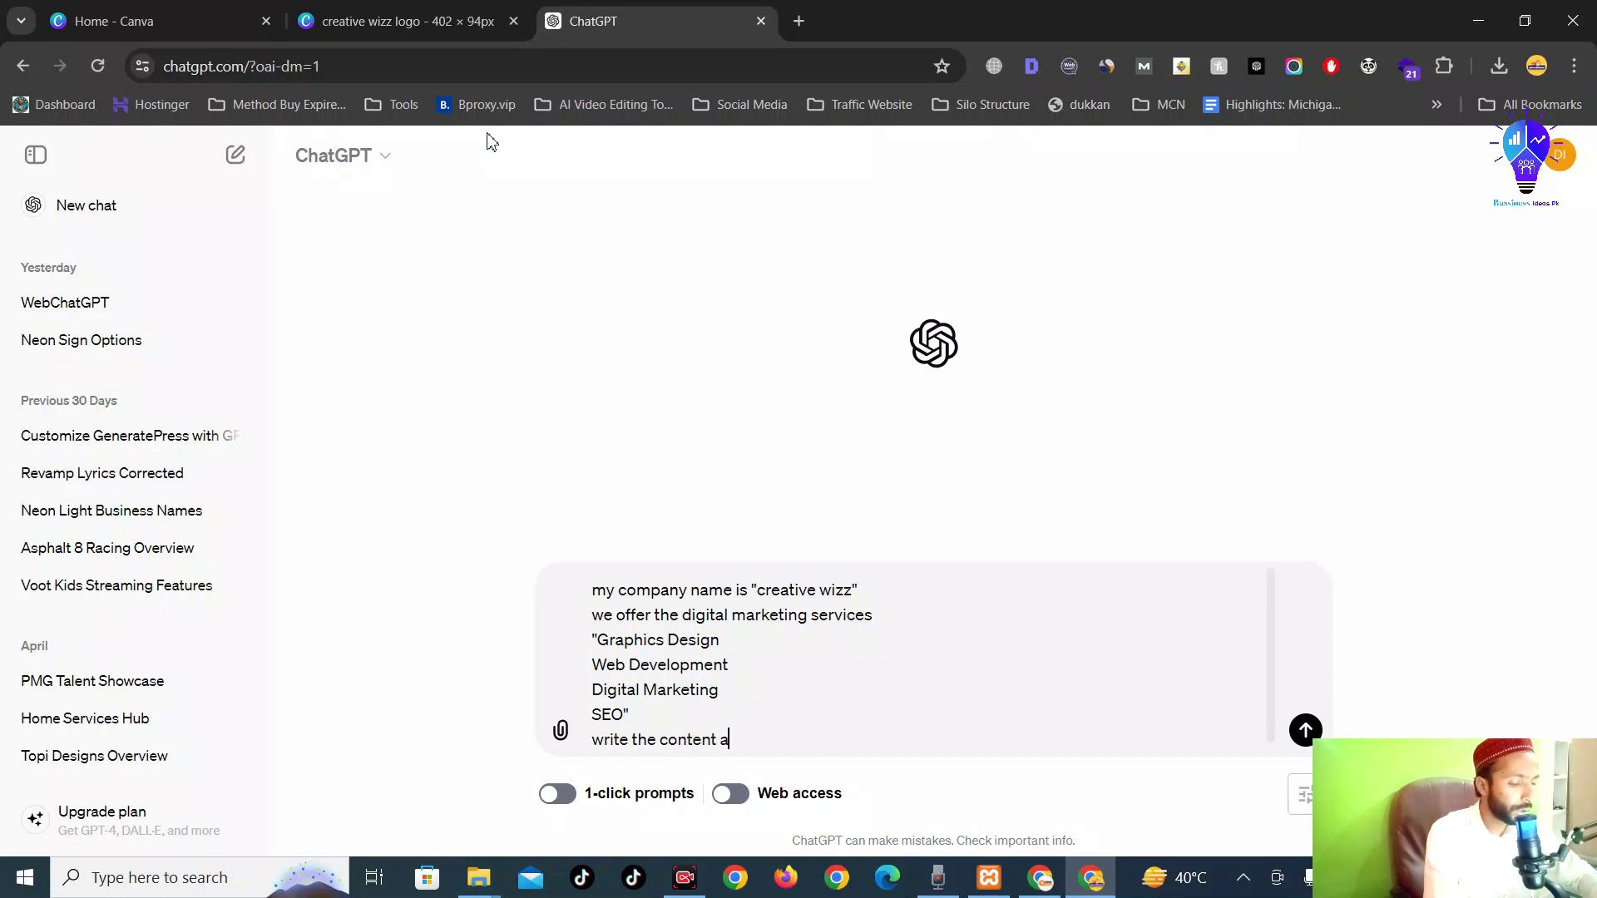
type("bout the")
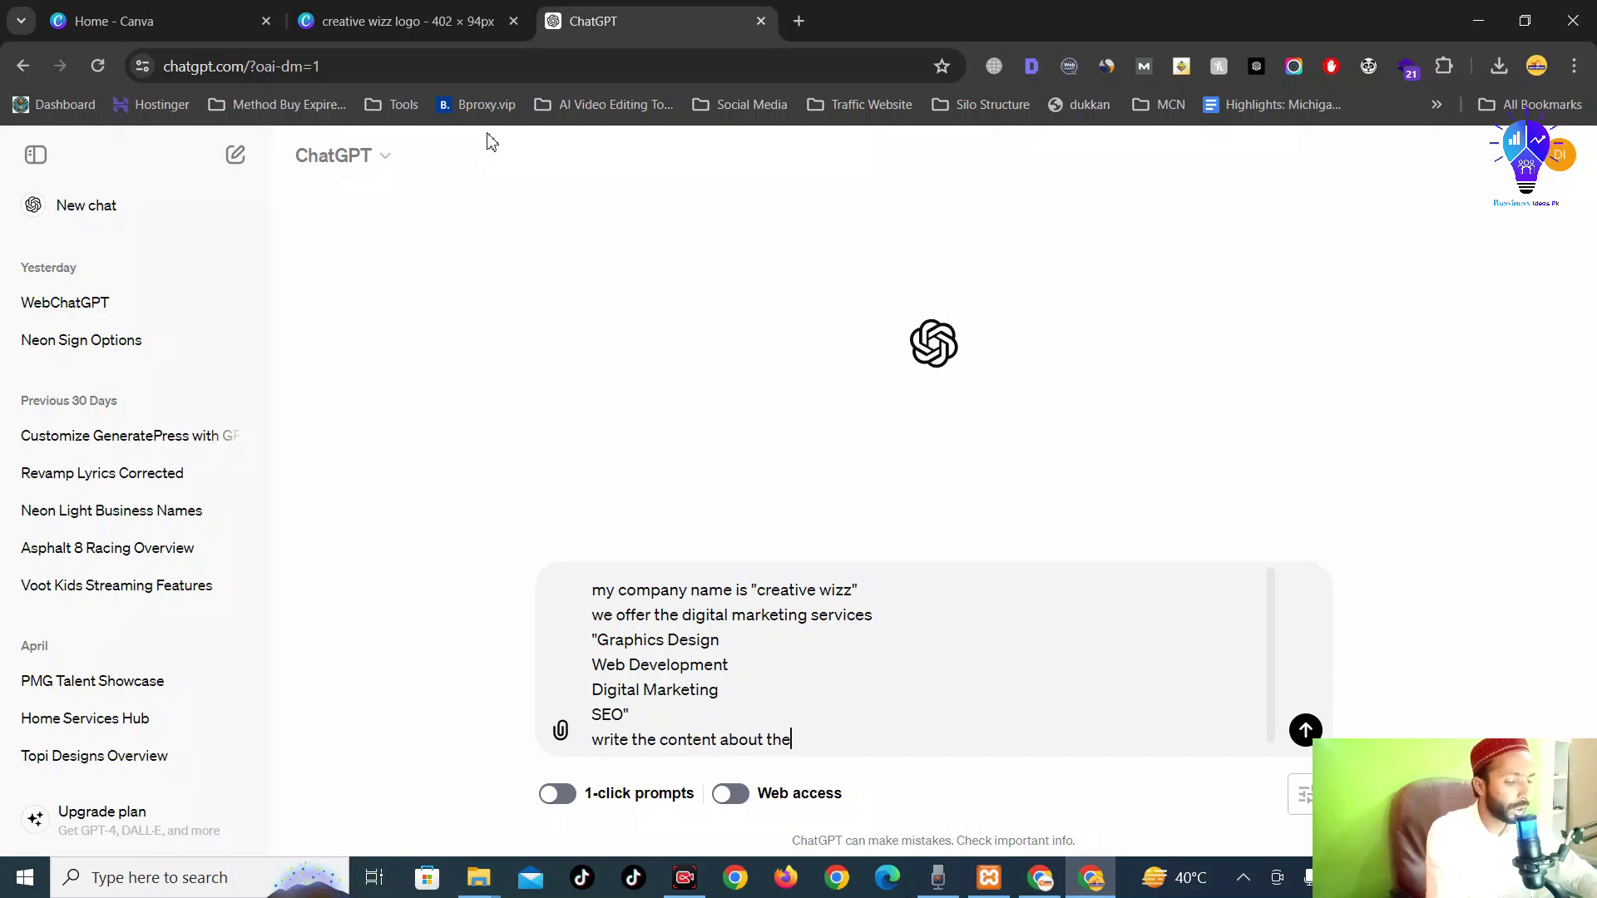
type("se ")
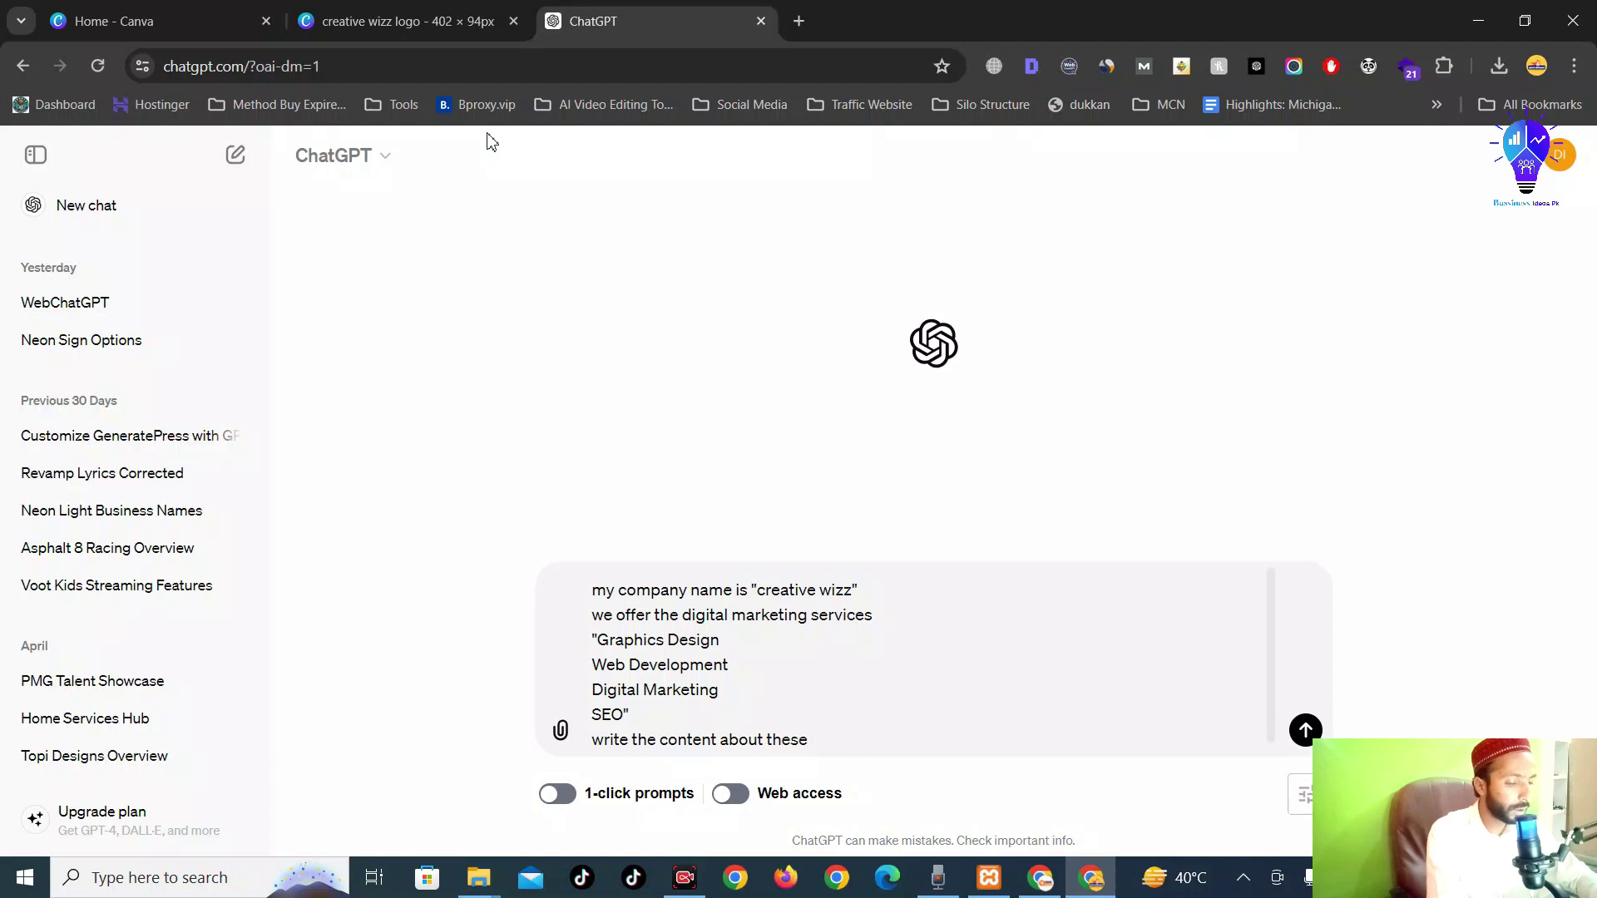
type("services")
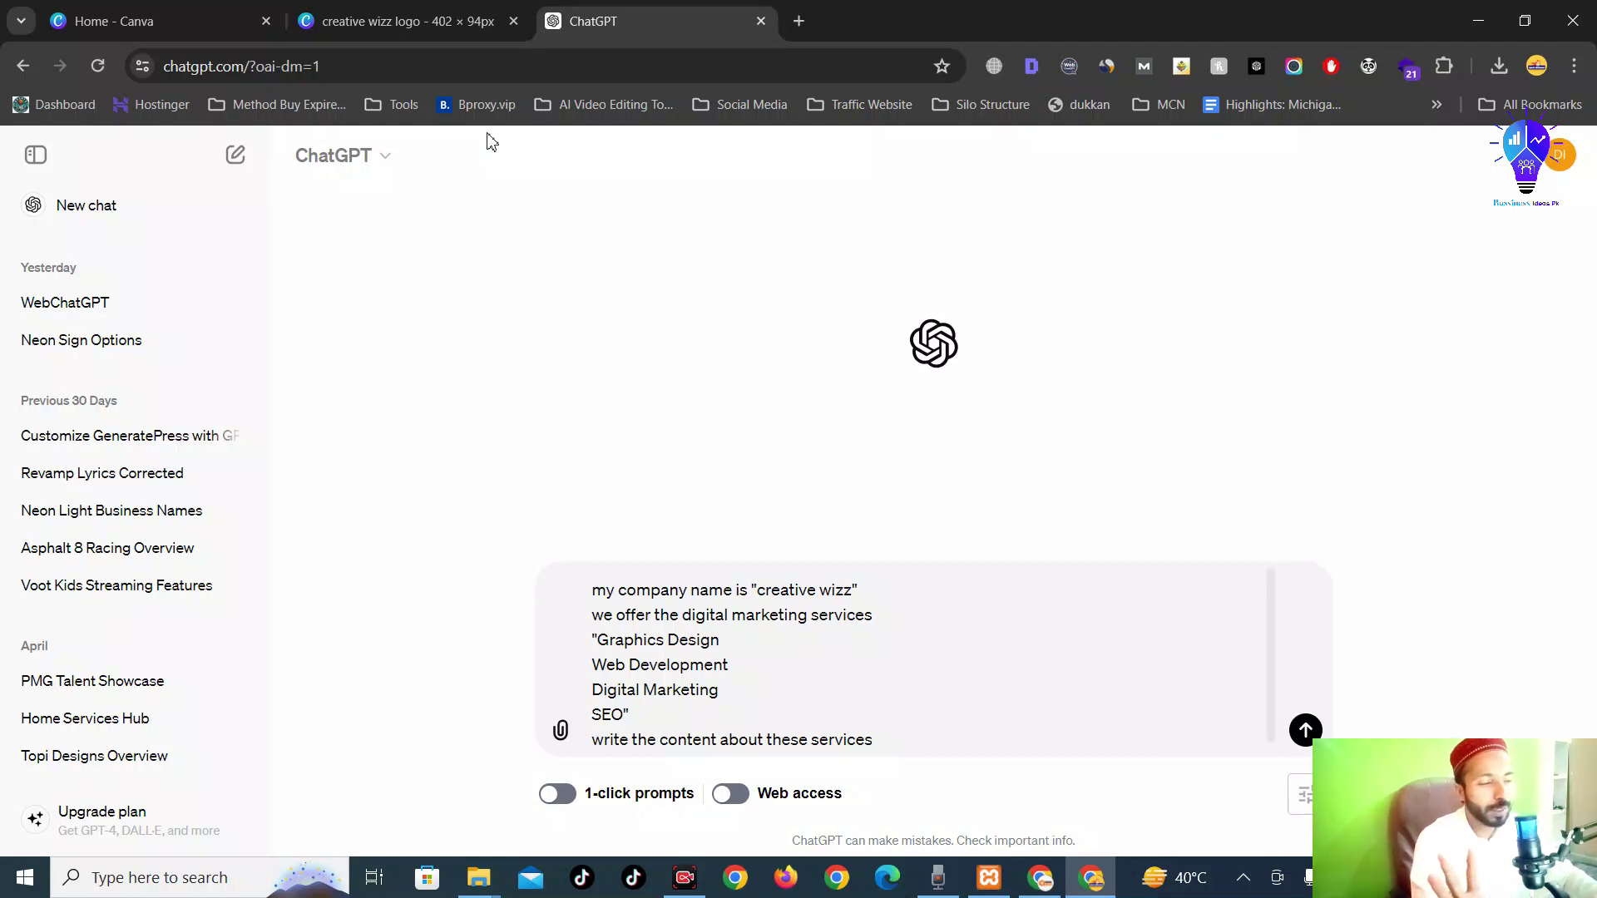
key("ctrl+a")
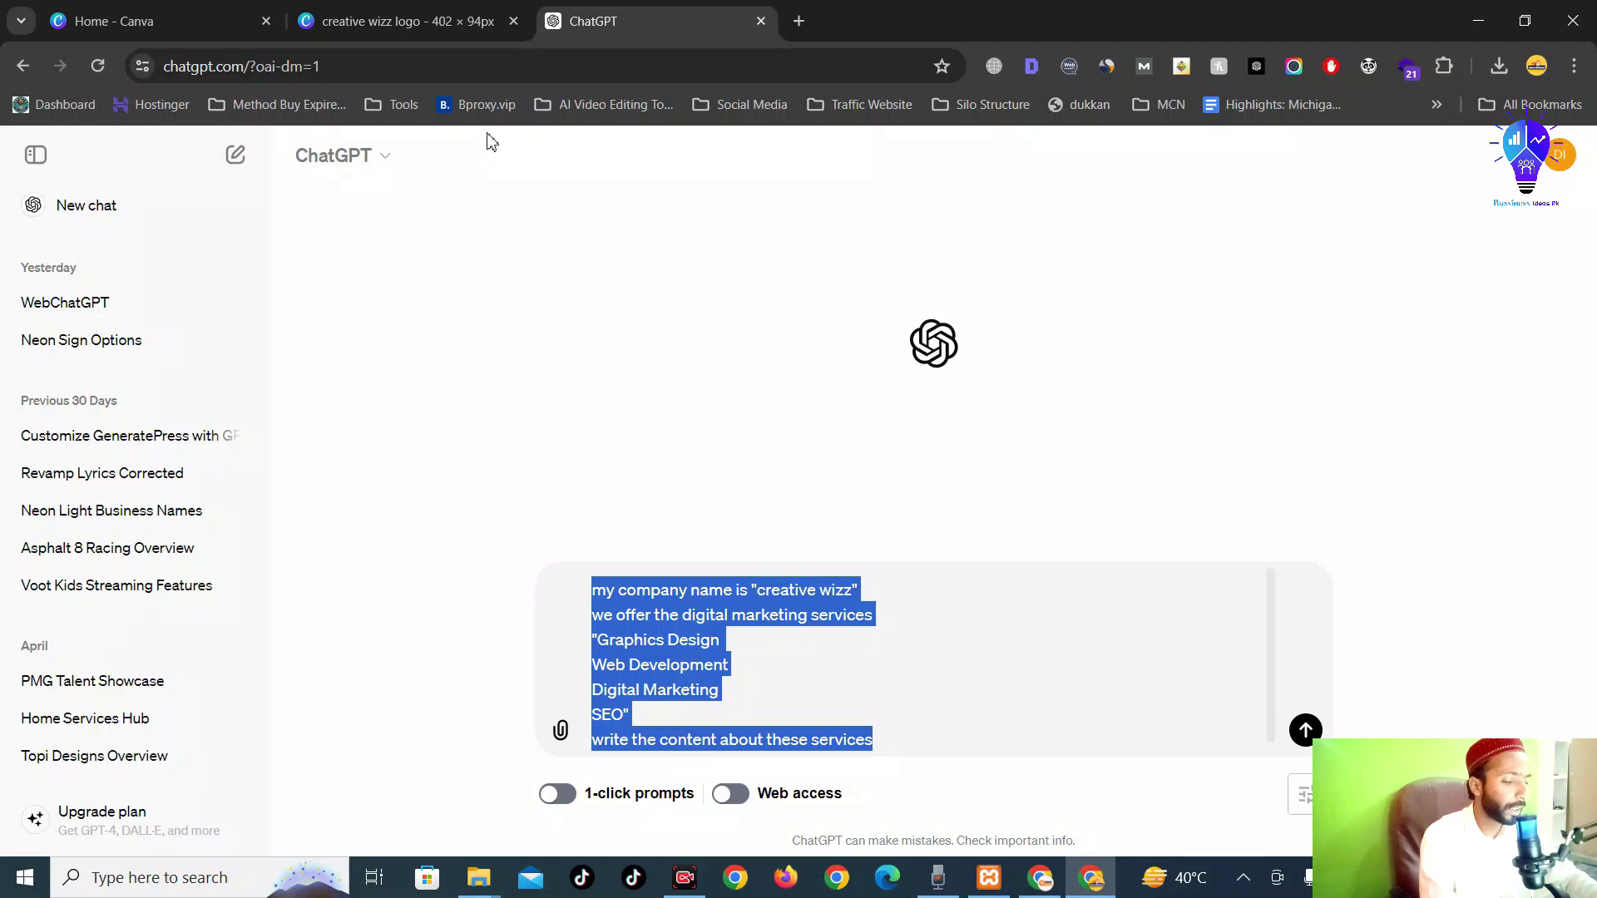
Step: Send the prompt, read ChatGPT's reply on the four services, and begin a follow-up
key("Return")
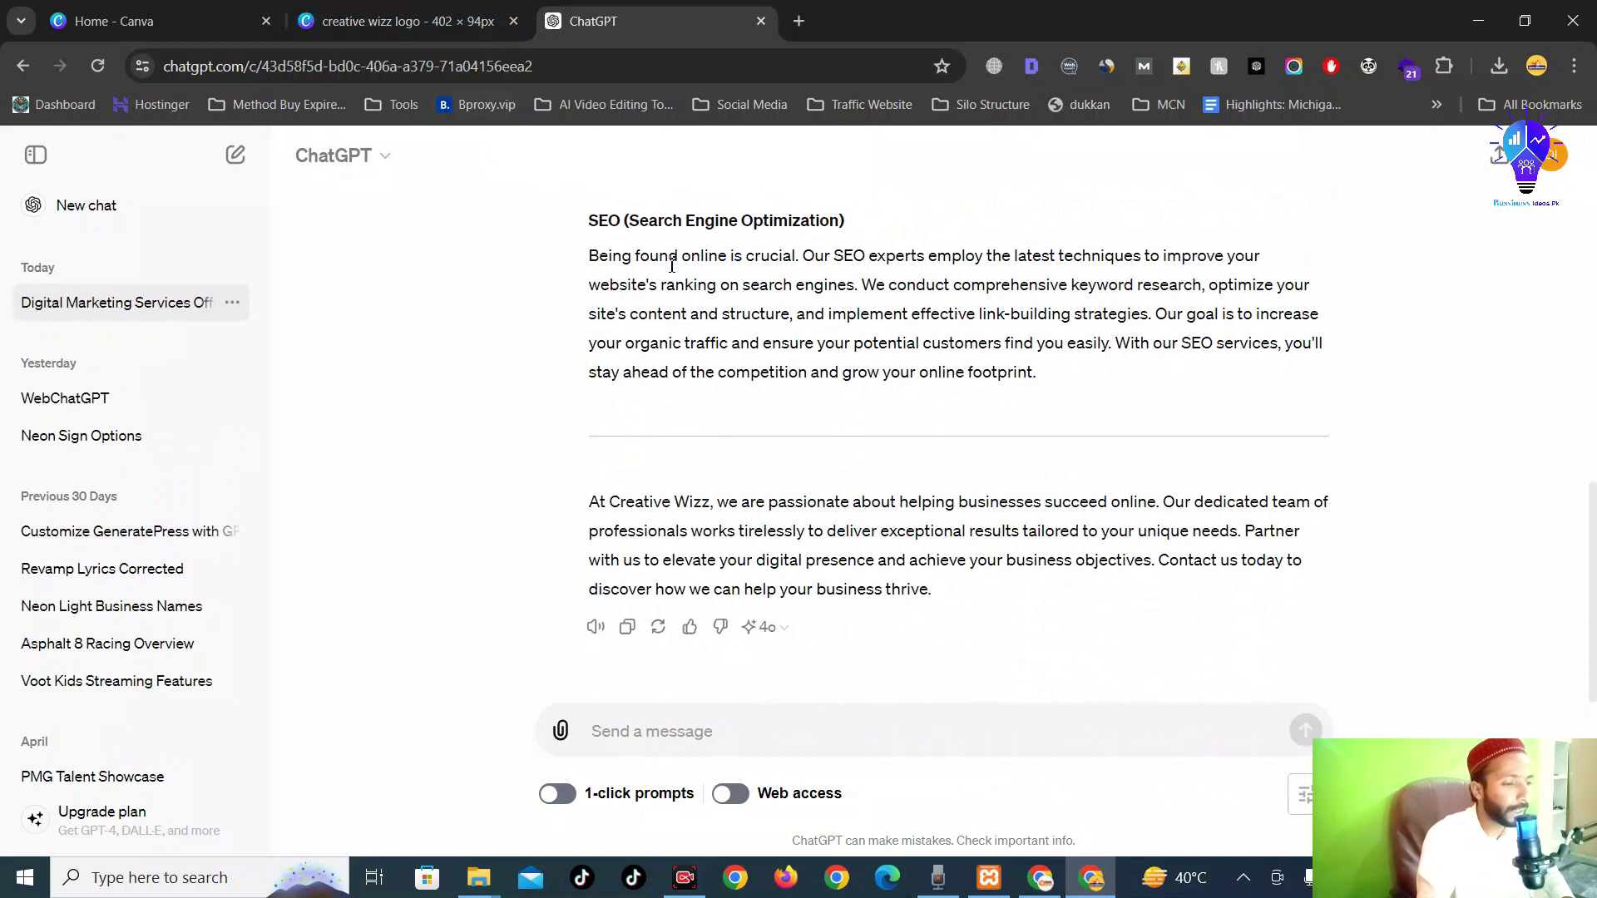
scroll(790, 382, "up", 1)
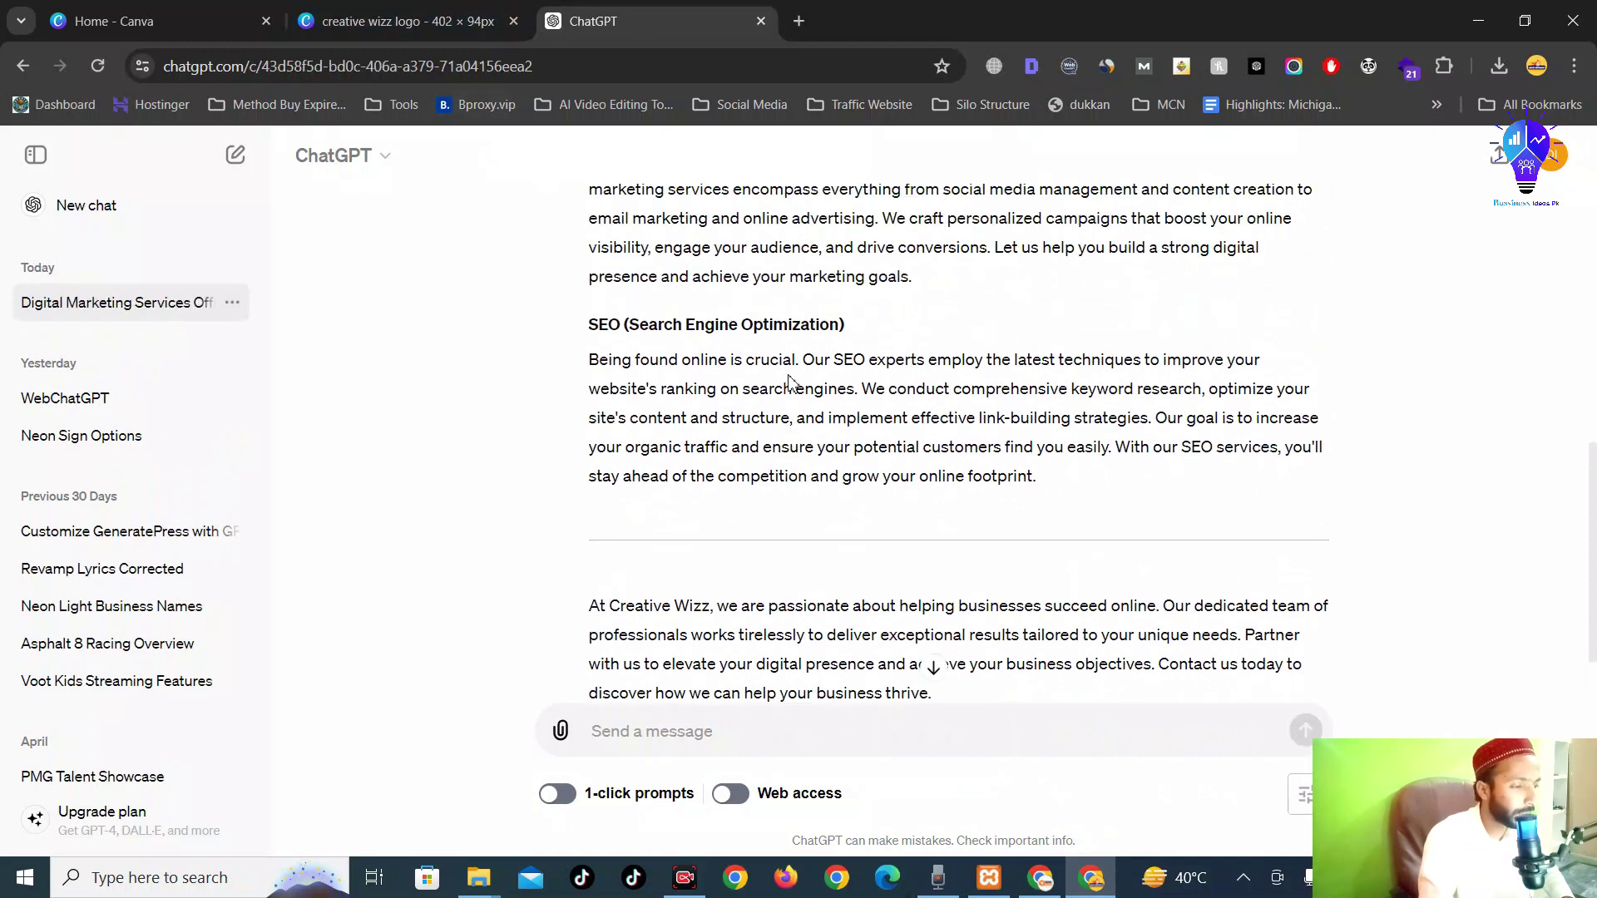
scroll(790, 383, "up", 2)
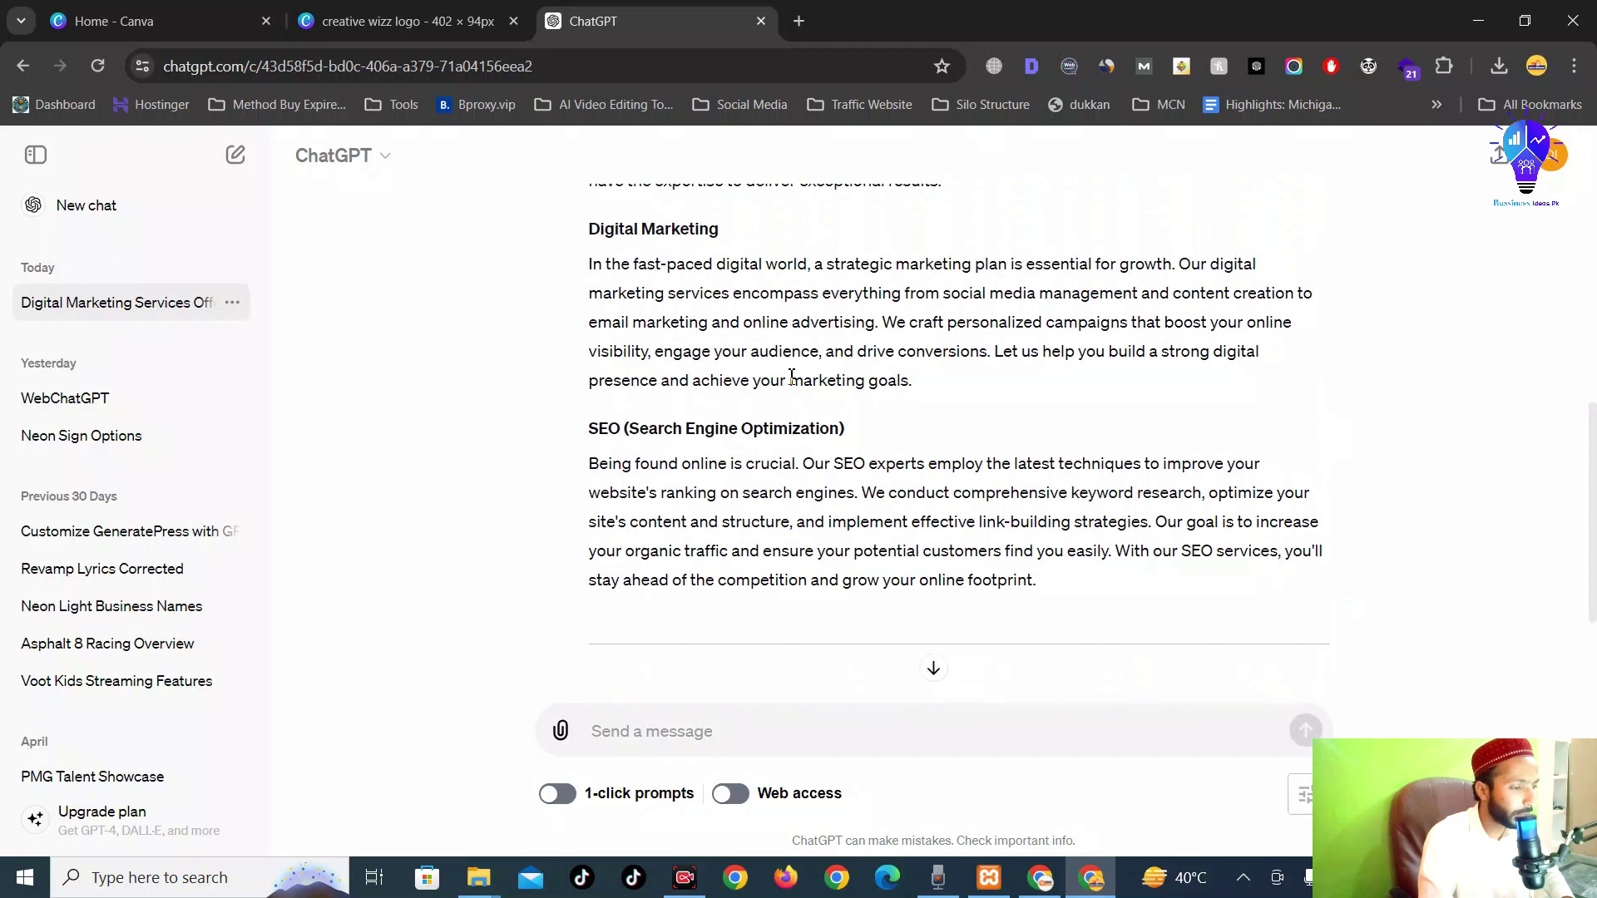
scroll(790, 382, "up", 1)
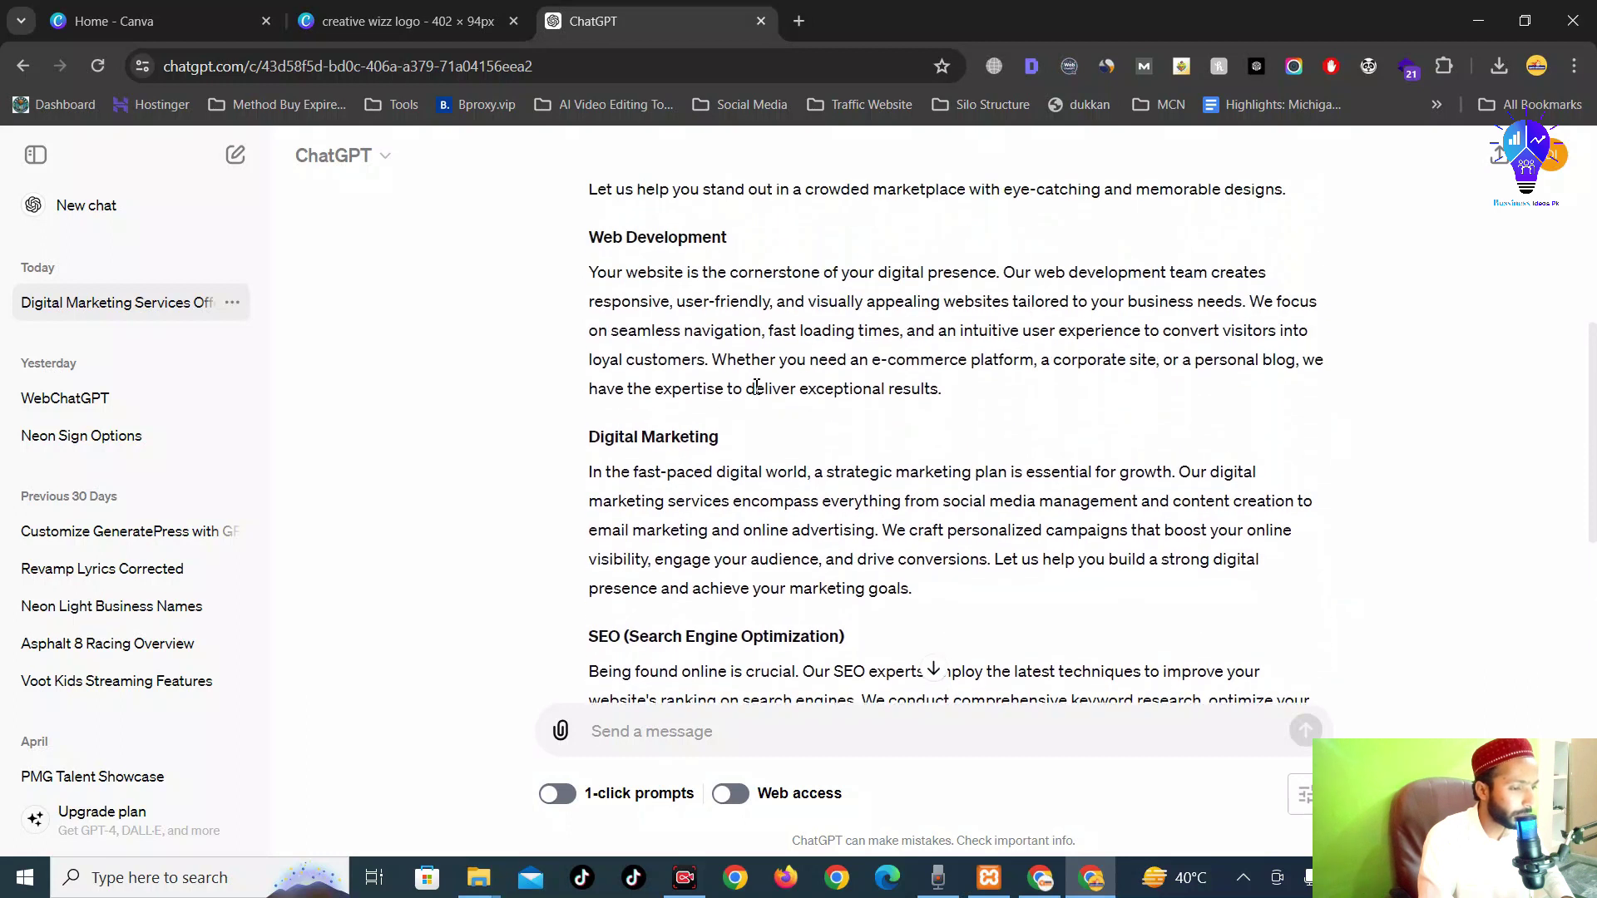
scroll(701, 385, "up", 4)
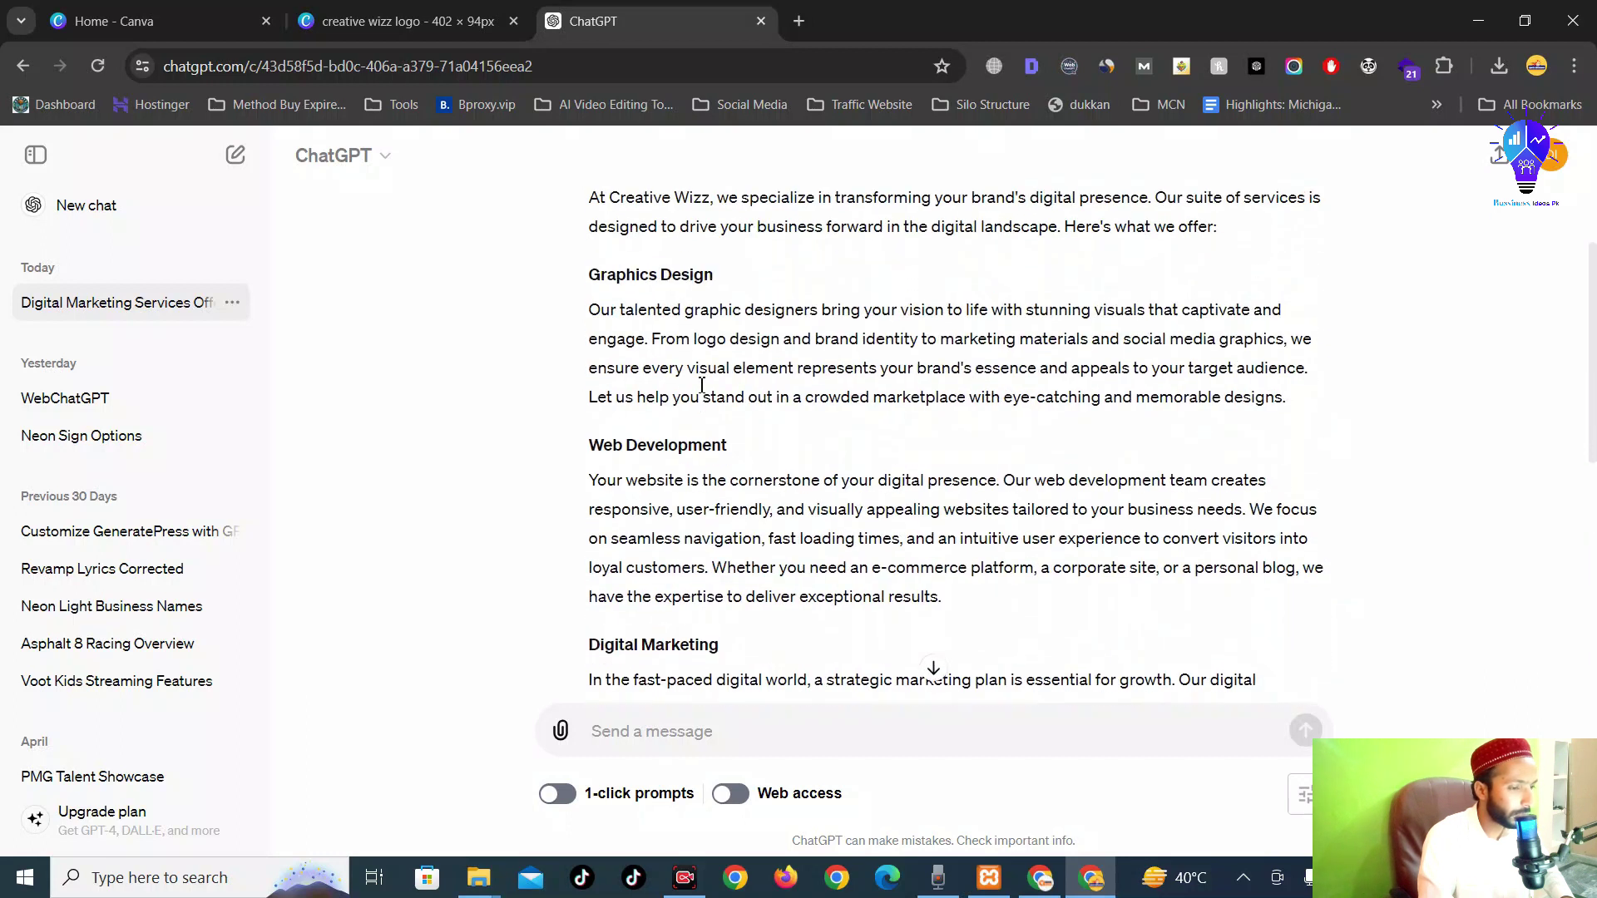
scroll(699, 389, "down", 3)
scroll(697, 390, "down", 5)
type("write again only 1 line for")
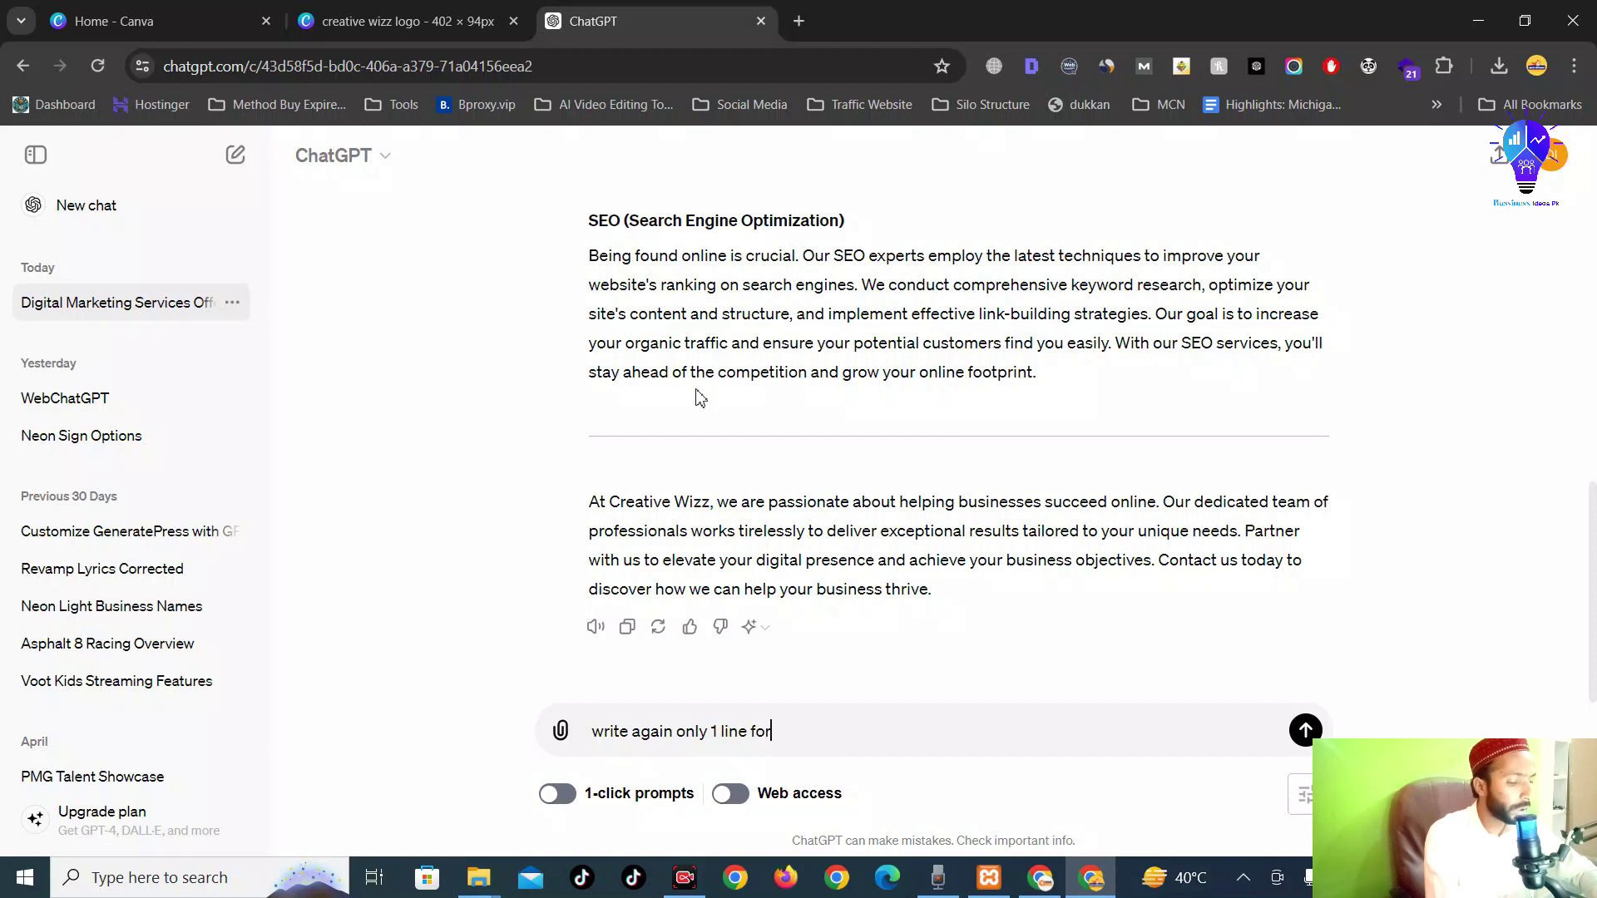
Step: Send ChatGPT the one-line-per-service request and select the Graphics Design description it returns
type("ervice")
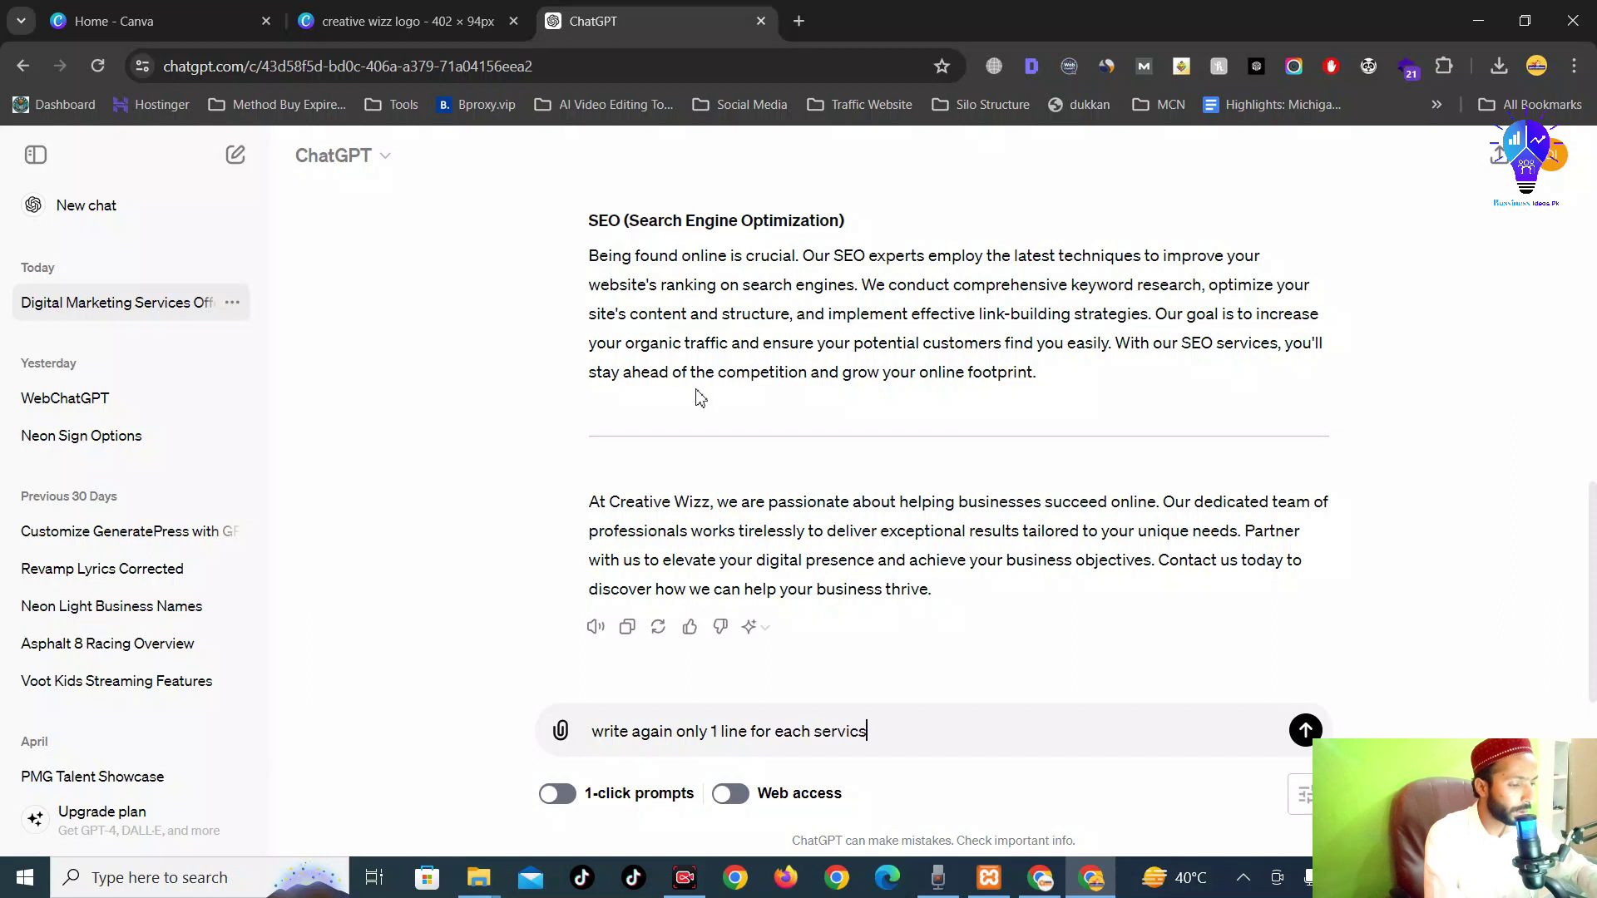
key("Return")
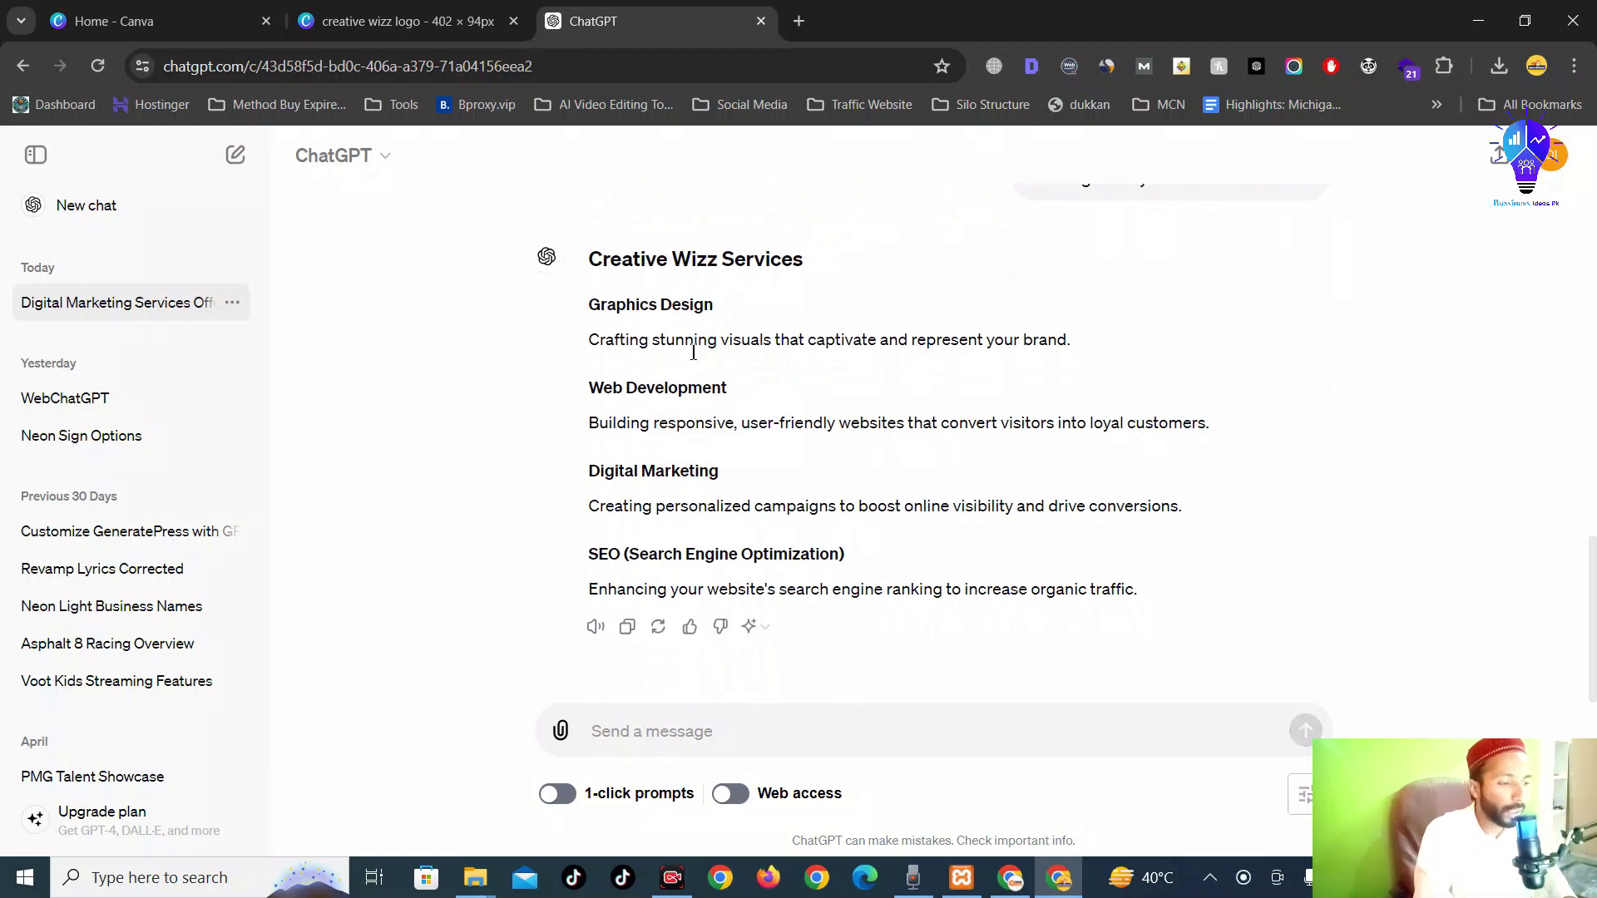
left_click_drag(592, 336, 1074, 334)
key("ctrl+c")
key("alt+Tab")
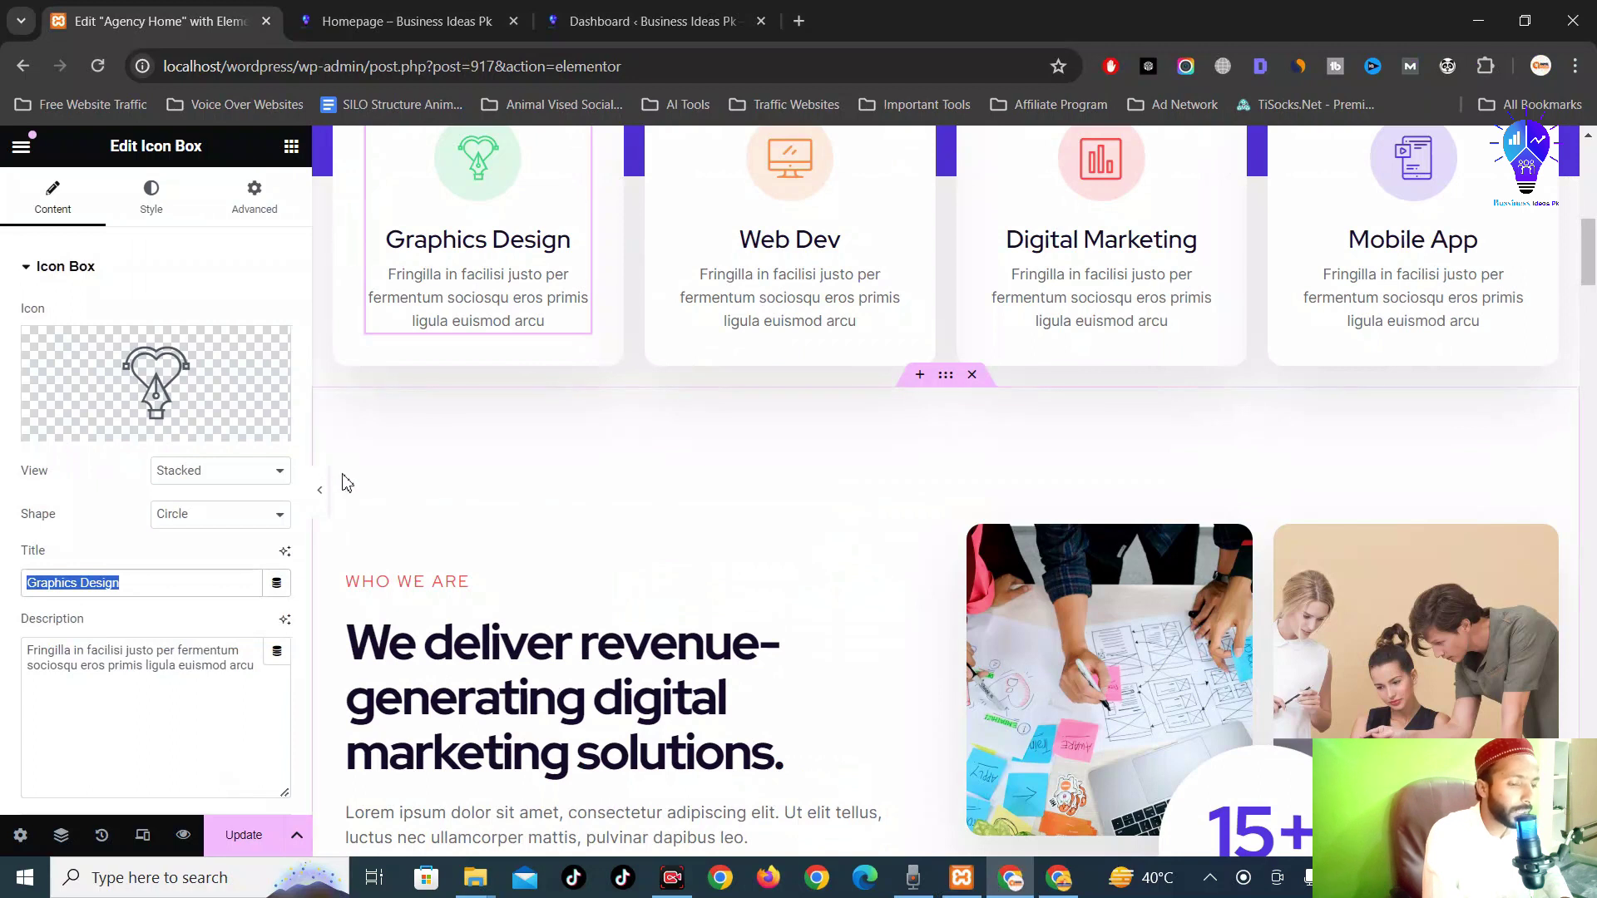
Step: Replace the Graphics Design and Web Development card descriptions with the ChatGPT sentences
left_click(108, 698)
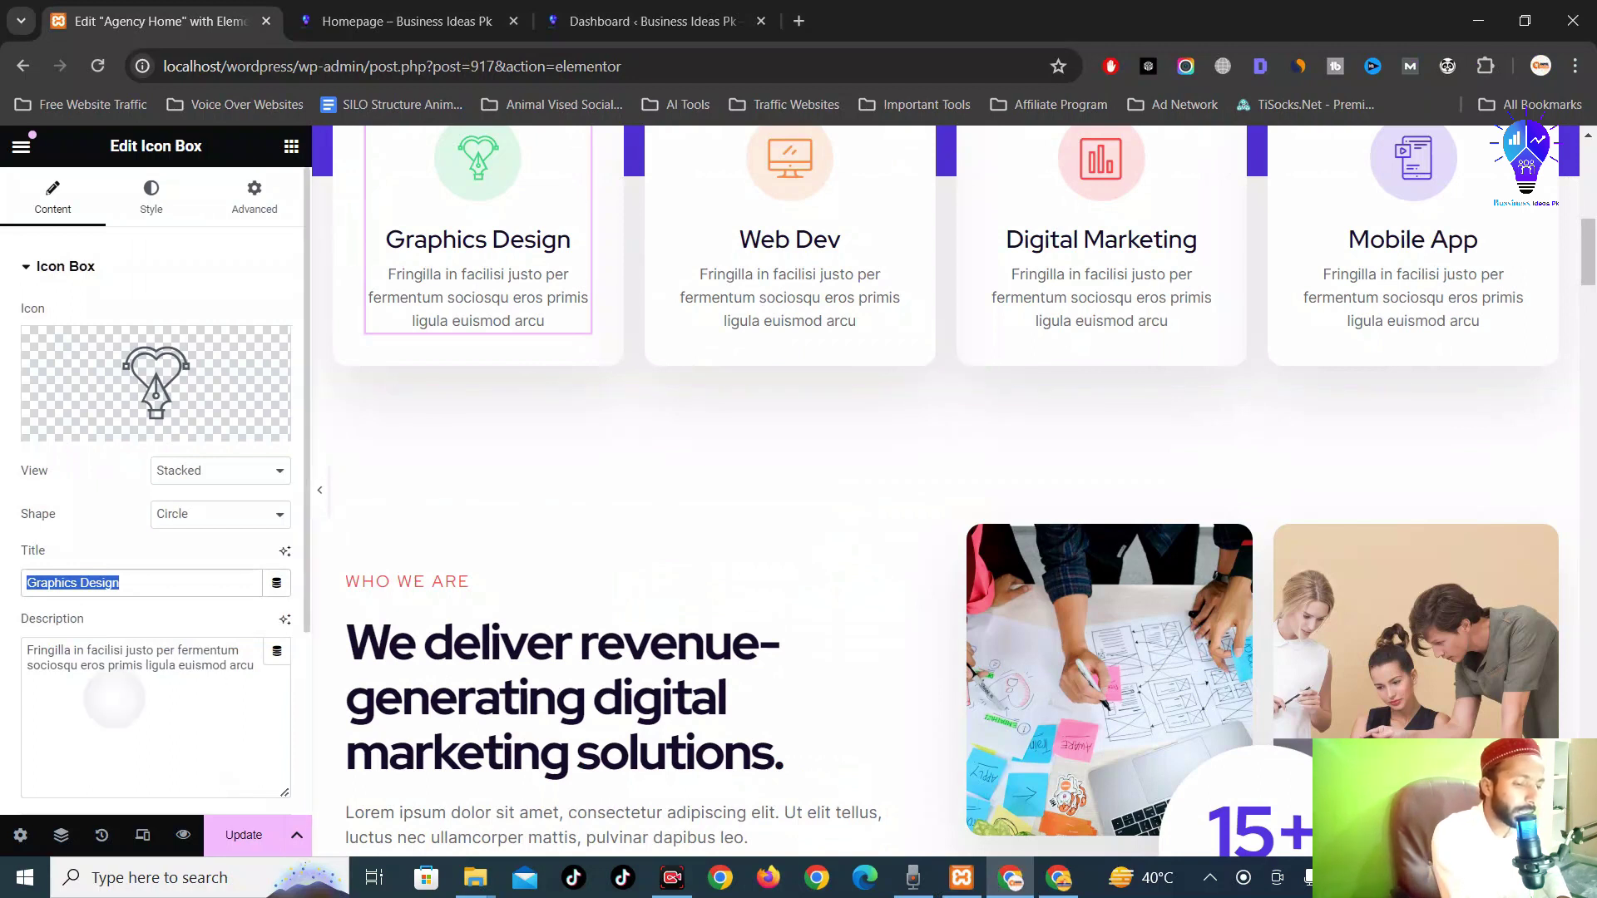
key("ctrl+a")
key("ctrl+v")
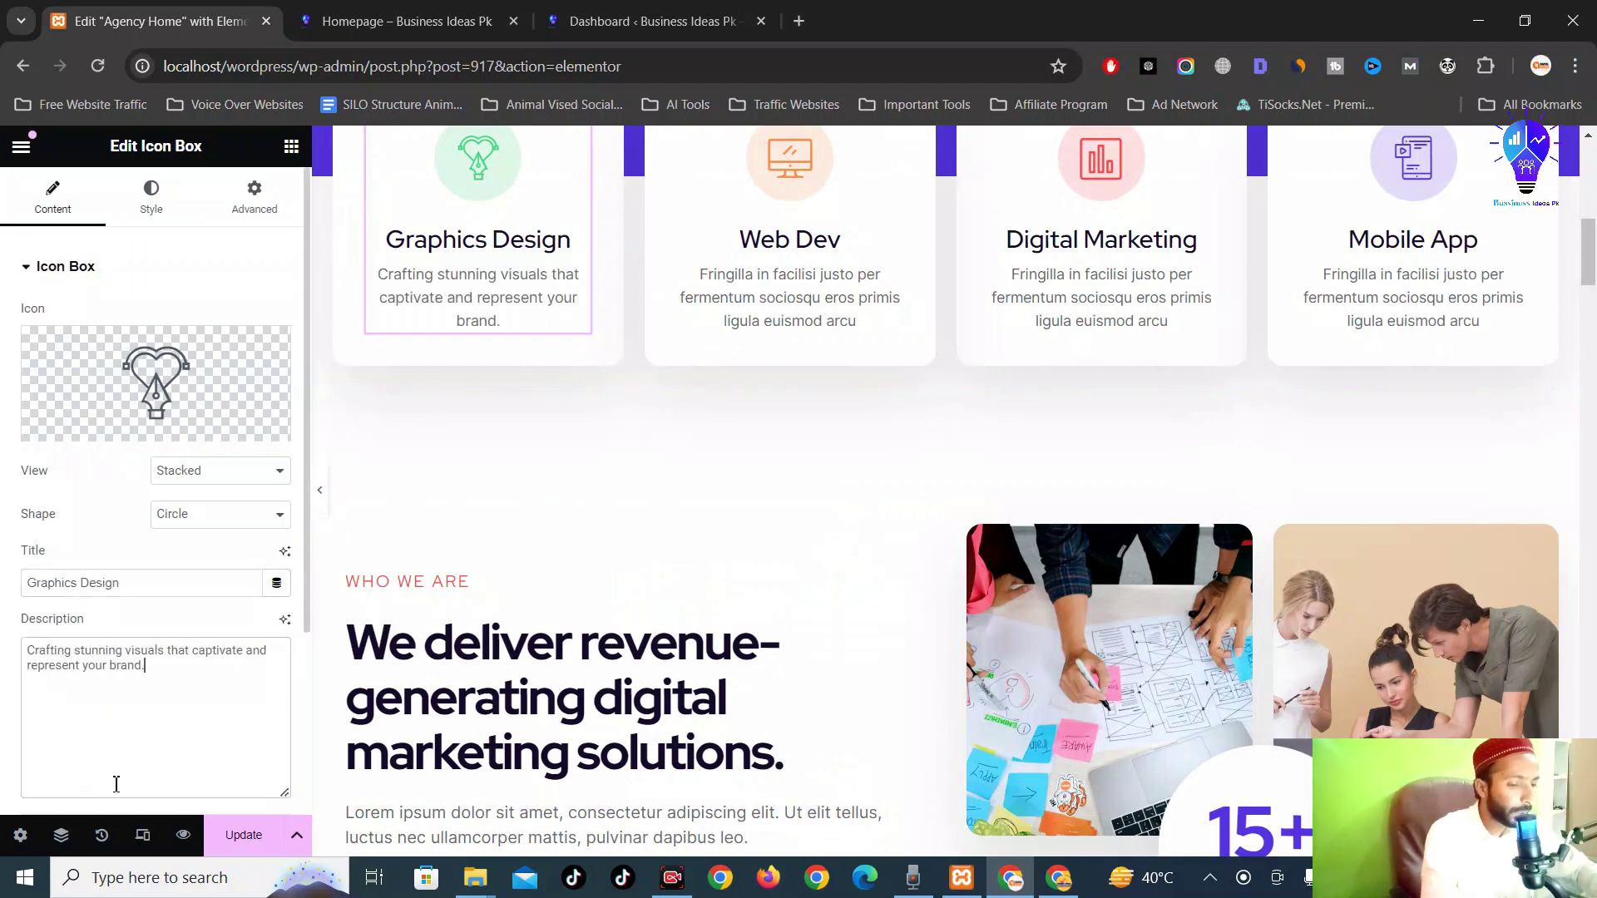
key("alt+Tab")
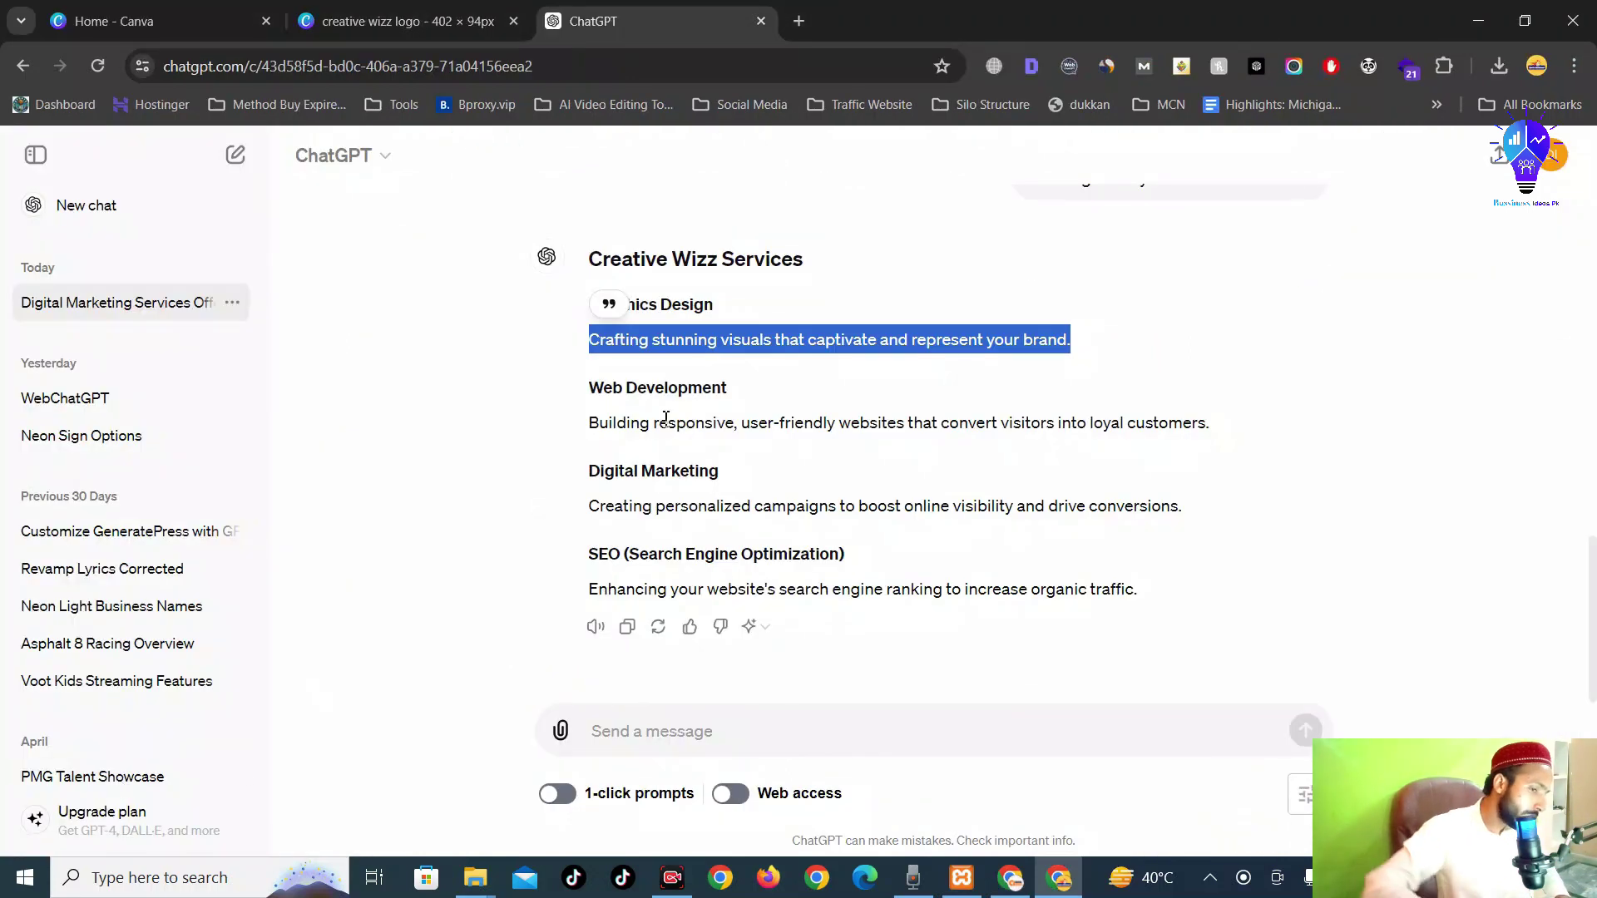
left_click_drag(596, 428, 1274, 436)
key("ctrl+c")
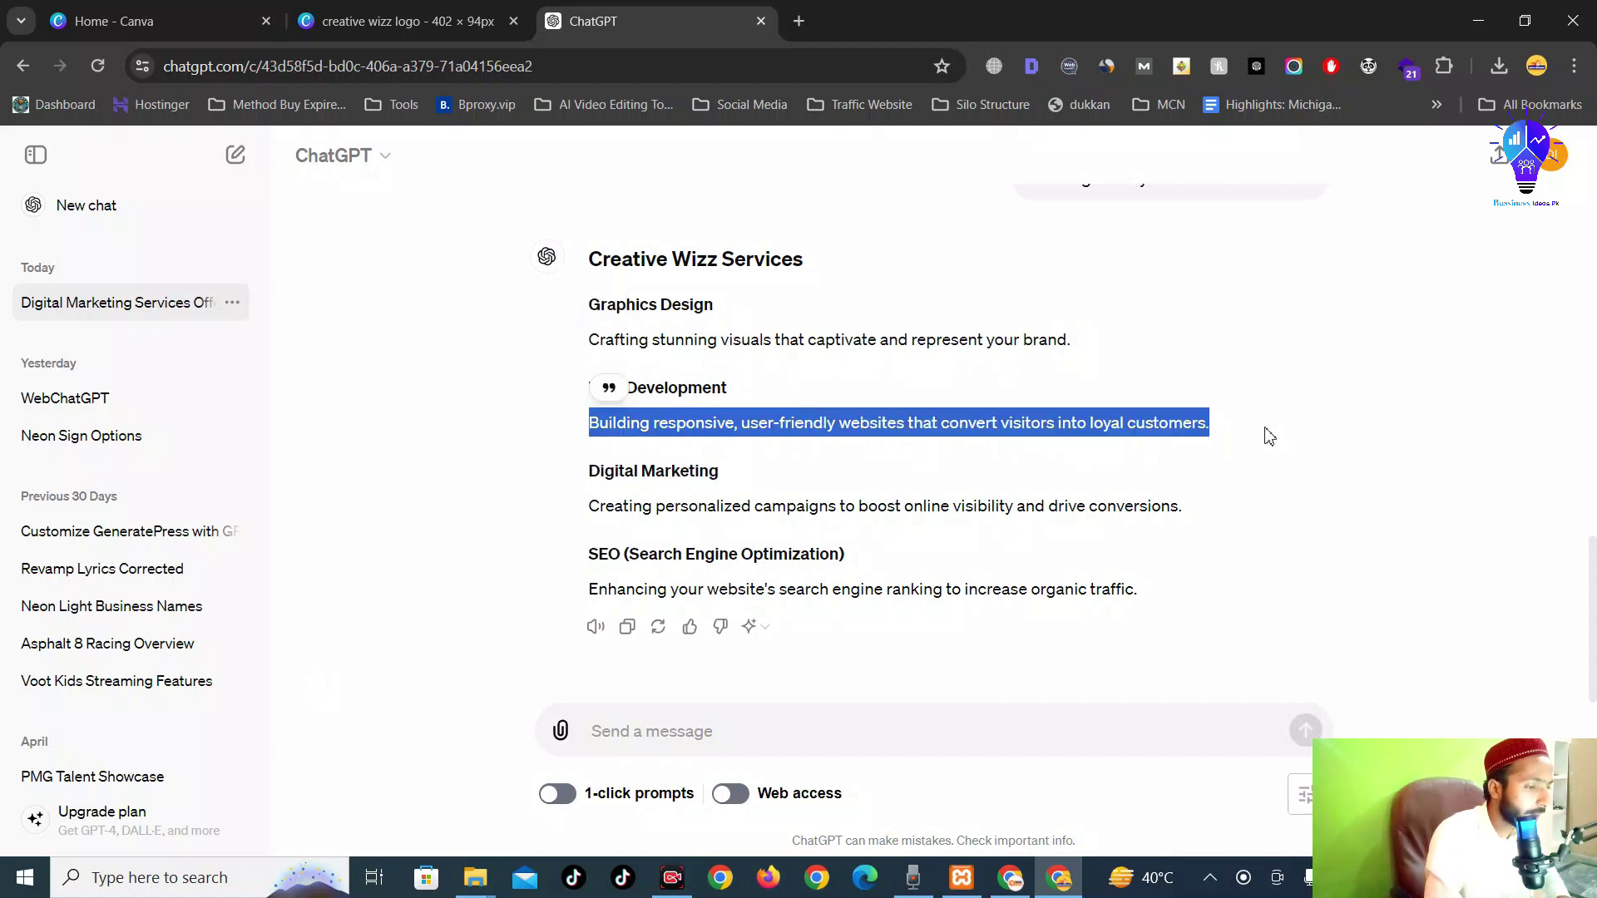
key("alt+Tab")
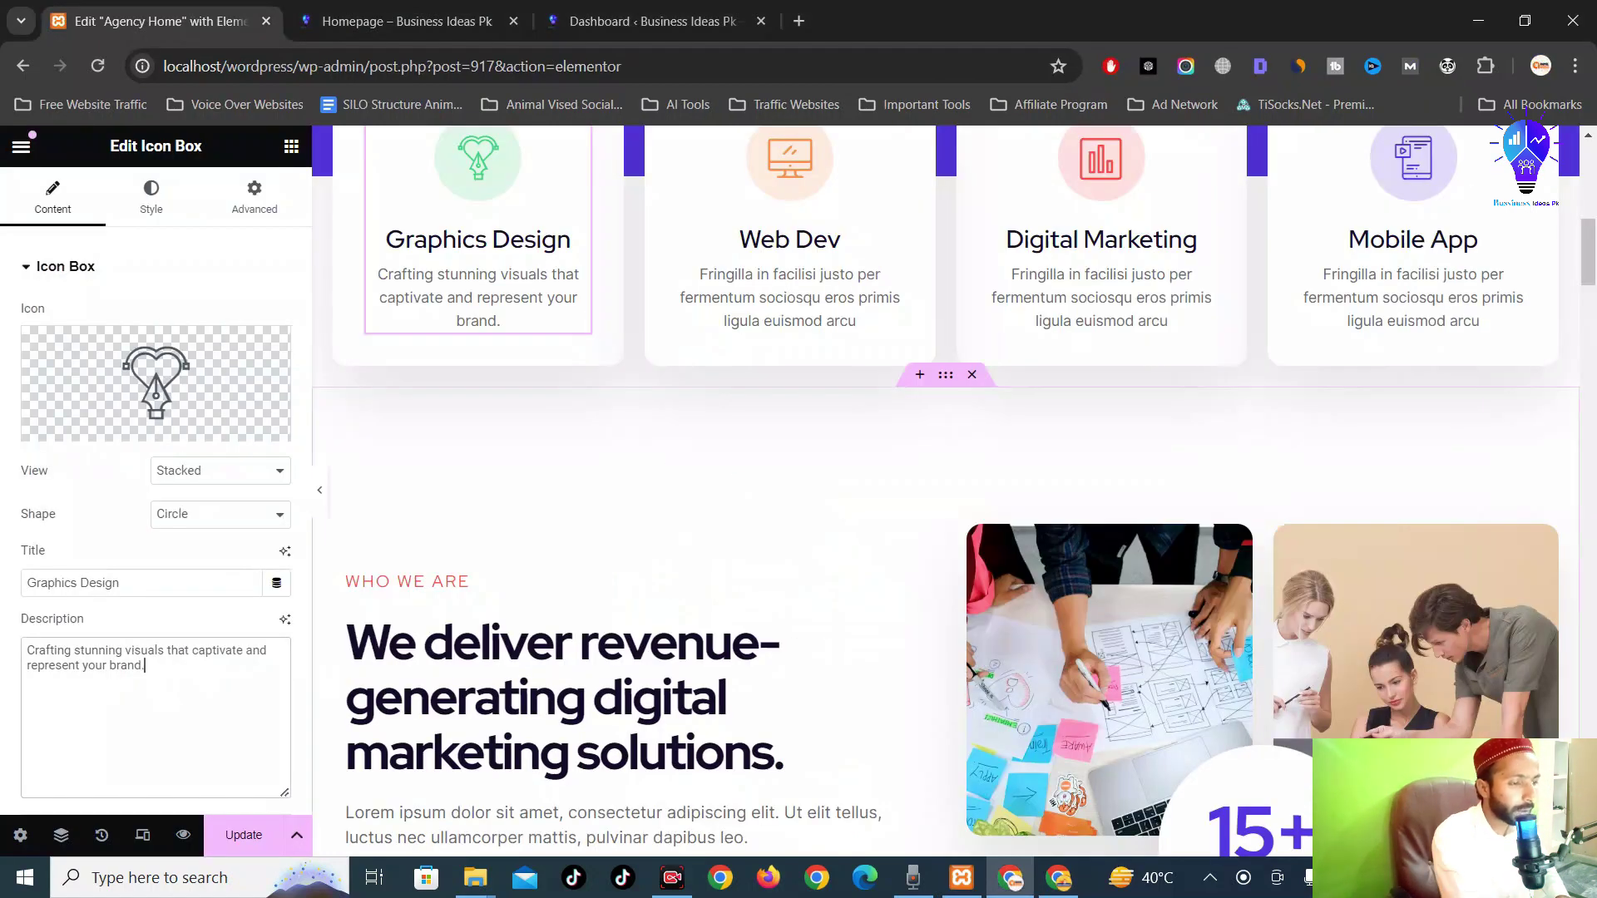
left_click(856, 321)
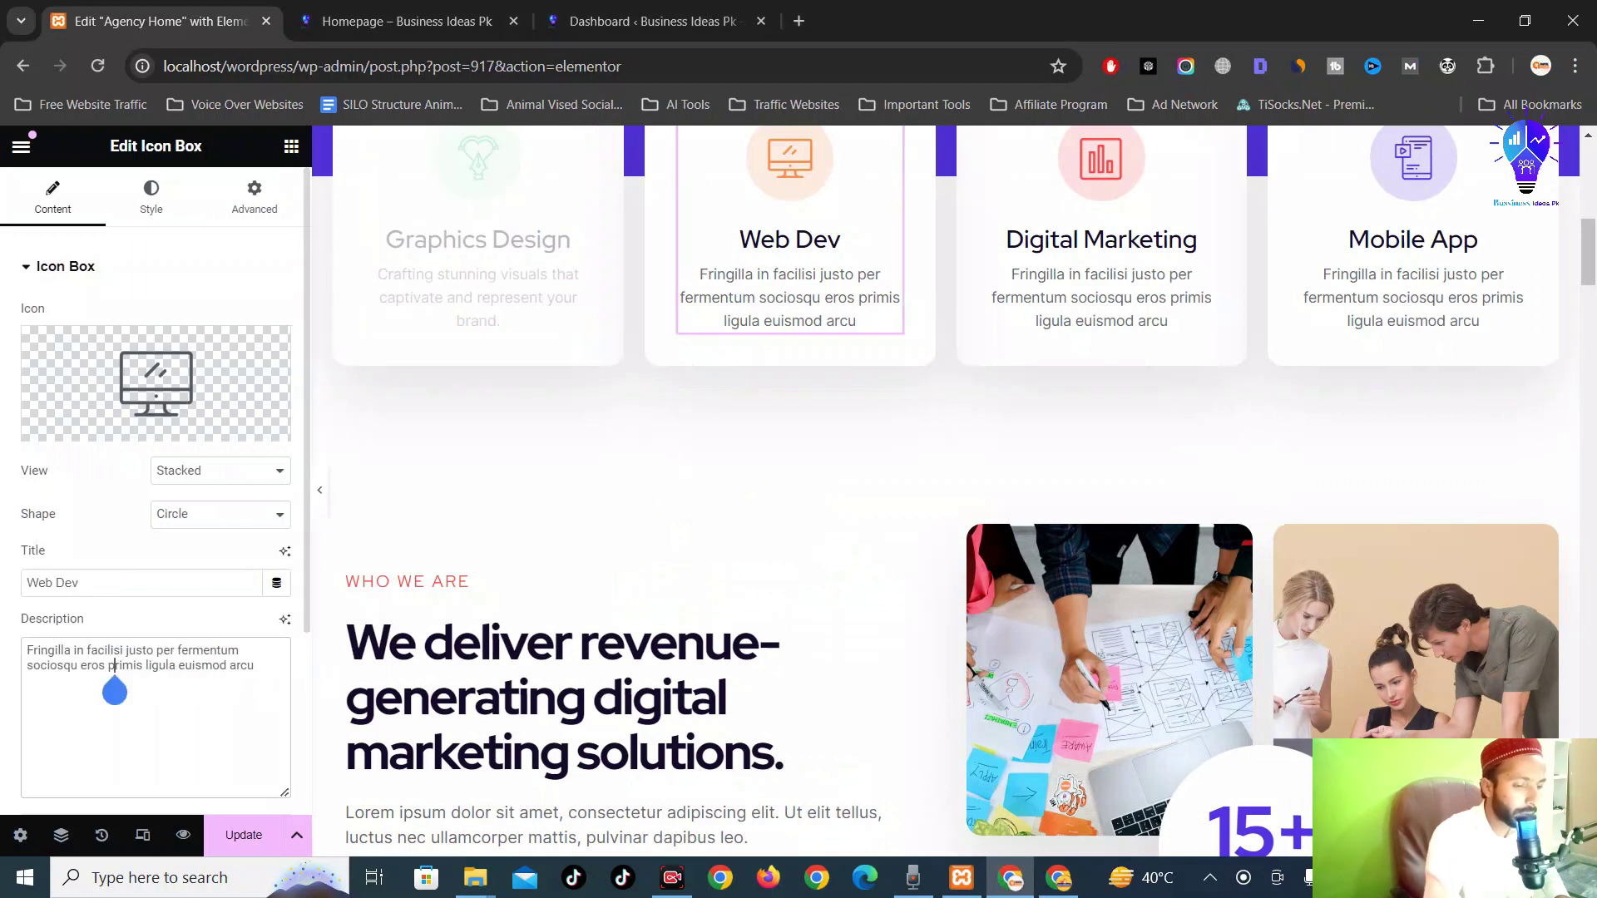
left_click(117, 685)
key("ctrl+a")
key("ctrl+v")
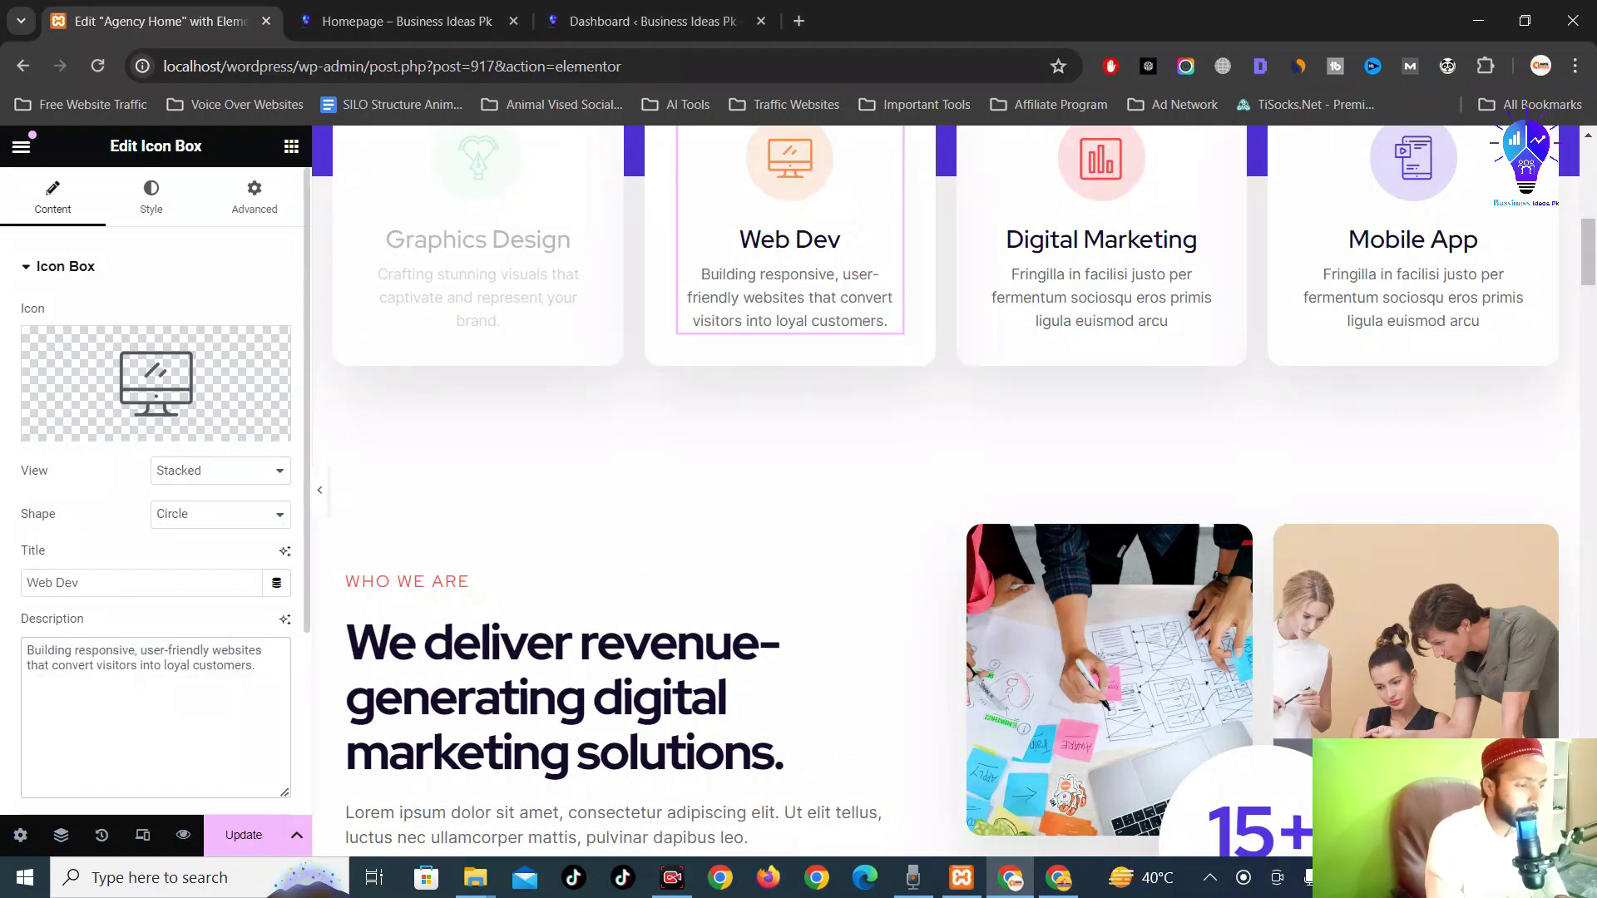
Step: Paste the ChatGPT Digital Marketing sentence into the third card's description
key("alt+Tab")
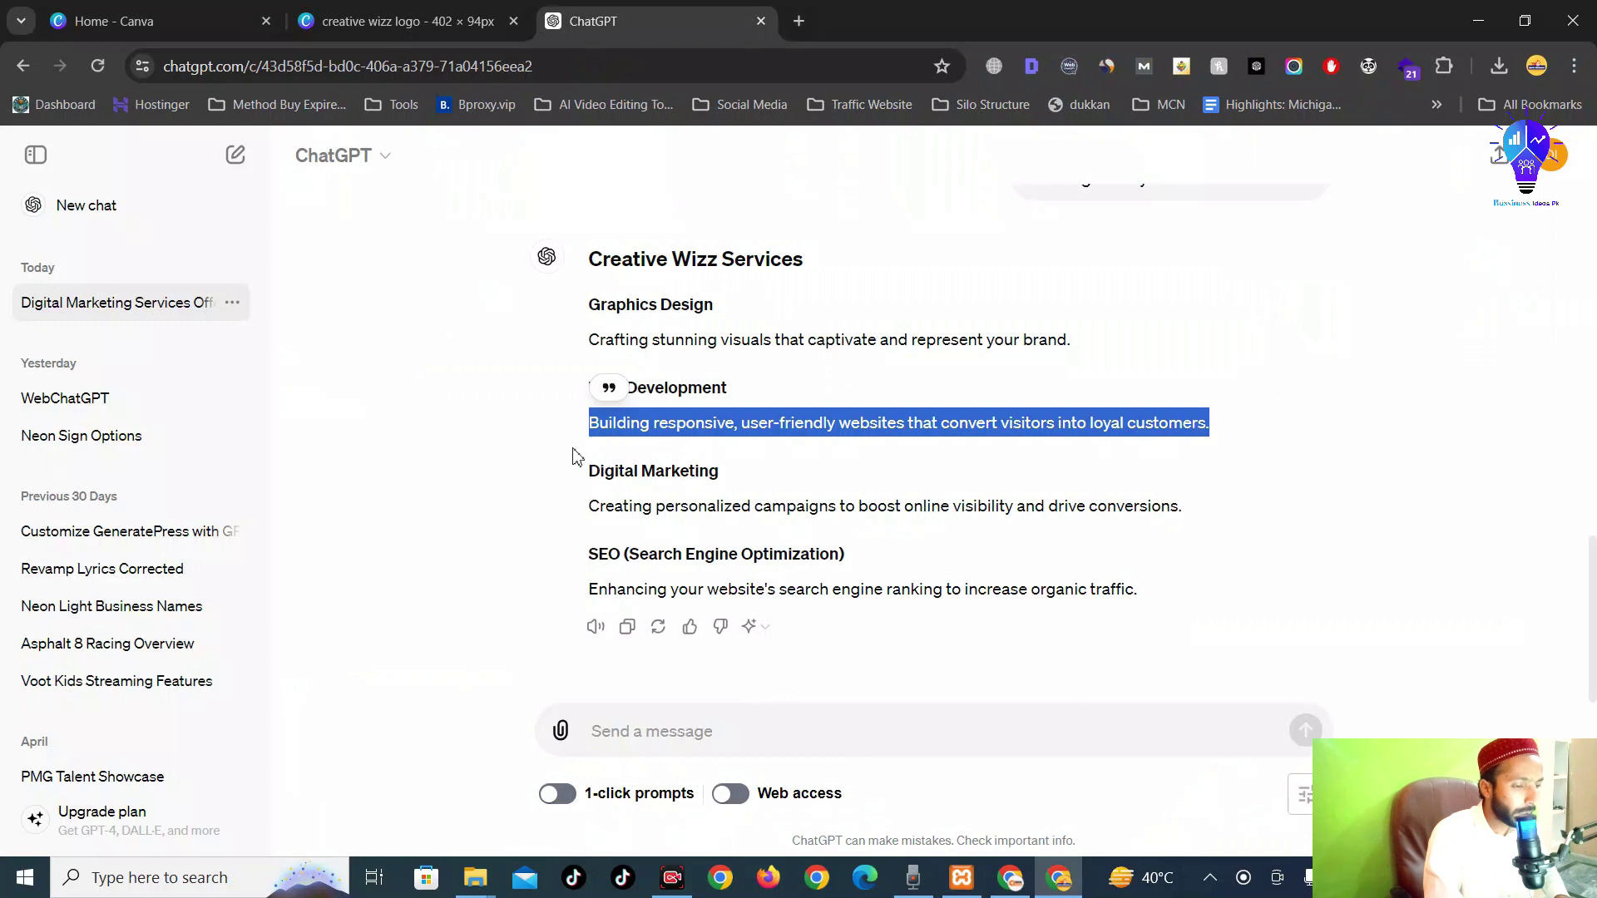
left_click(598, 507)
left_click_drag(597, 508, 1227, 528)
key("ctrl+c")
key("alt+Tab")
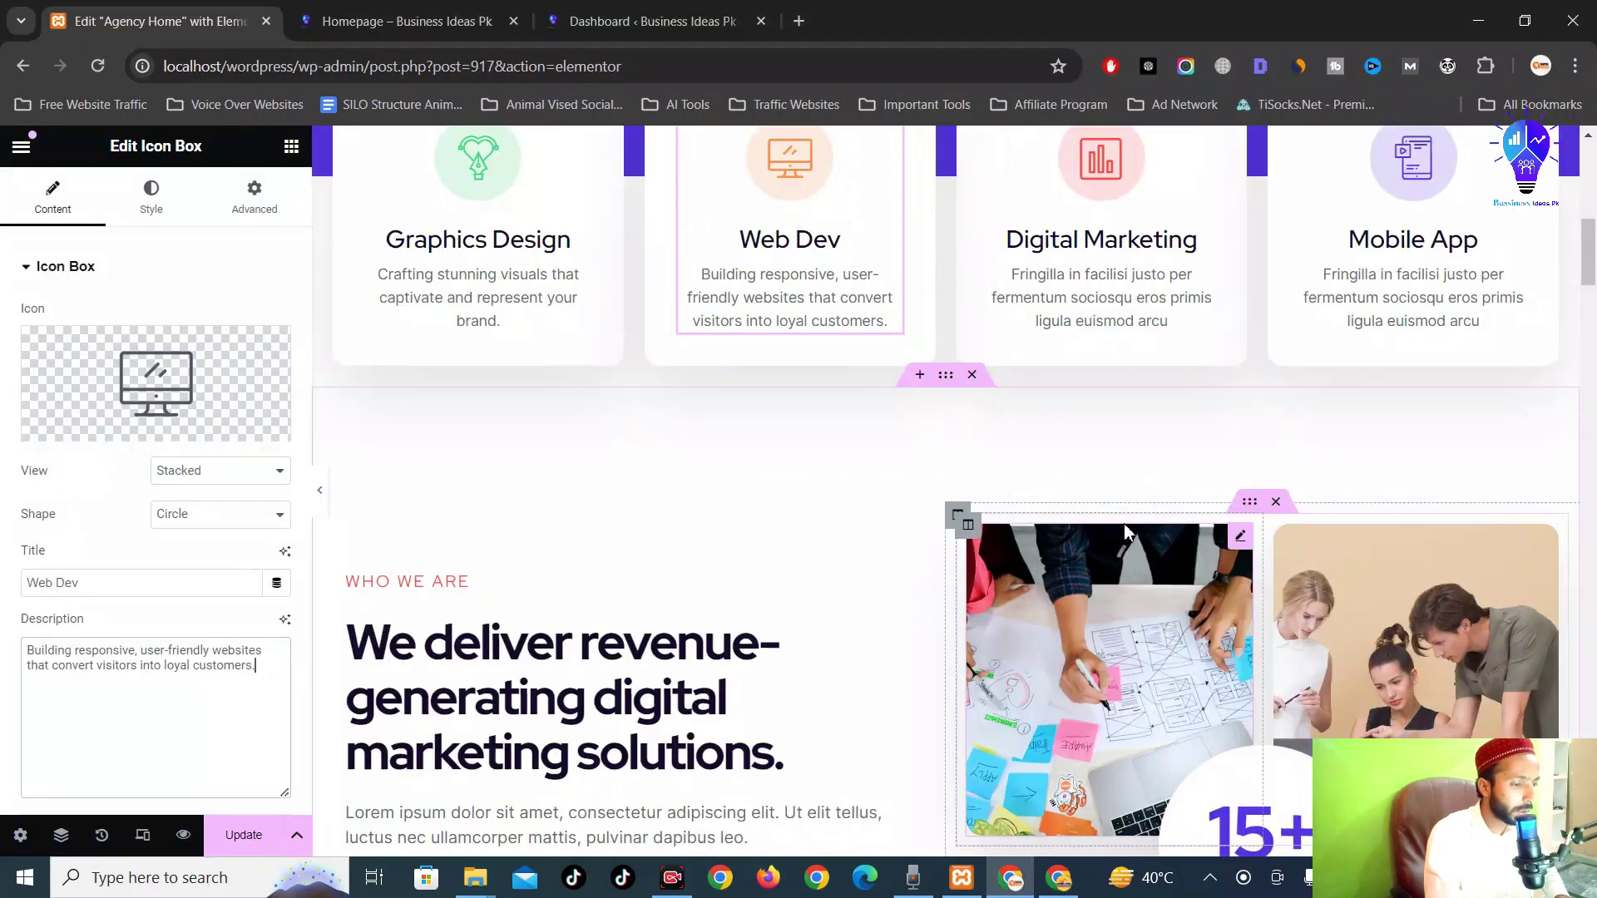
left_click(1077, 328)
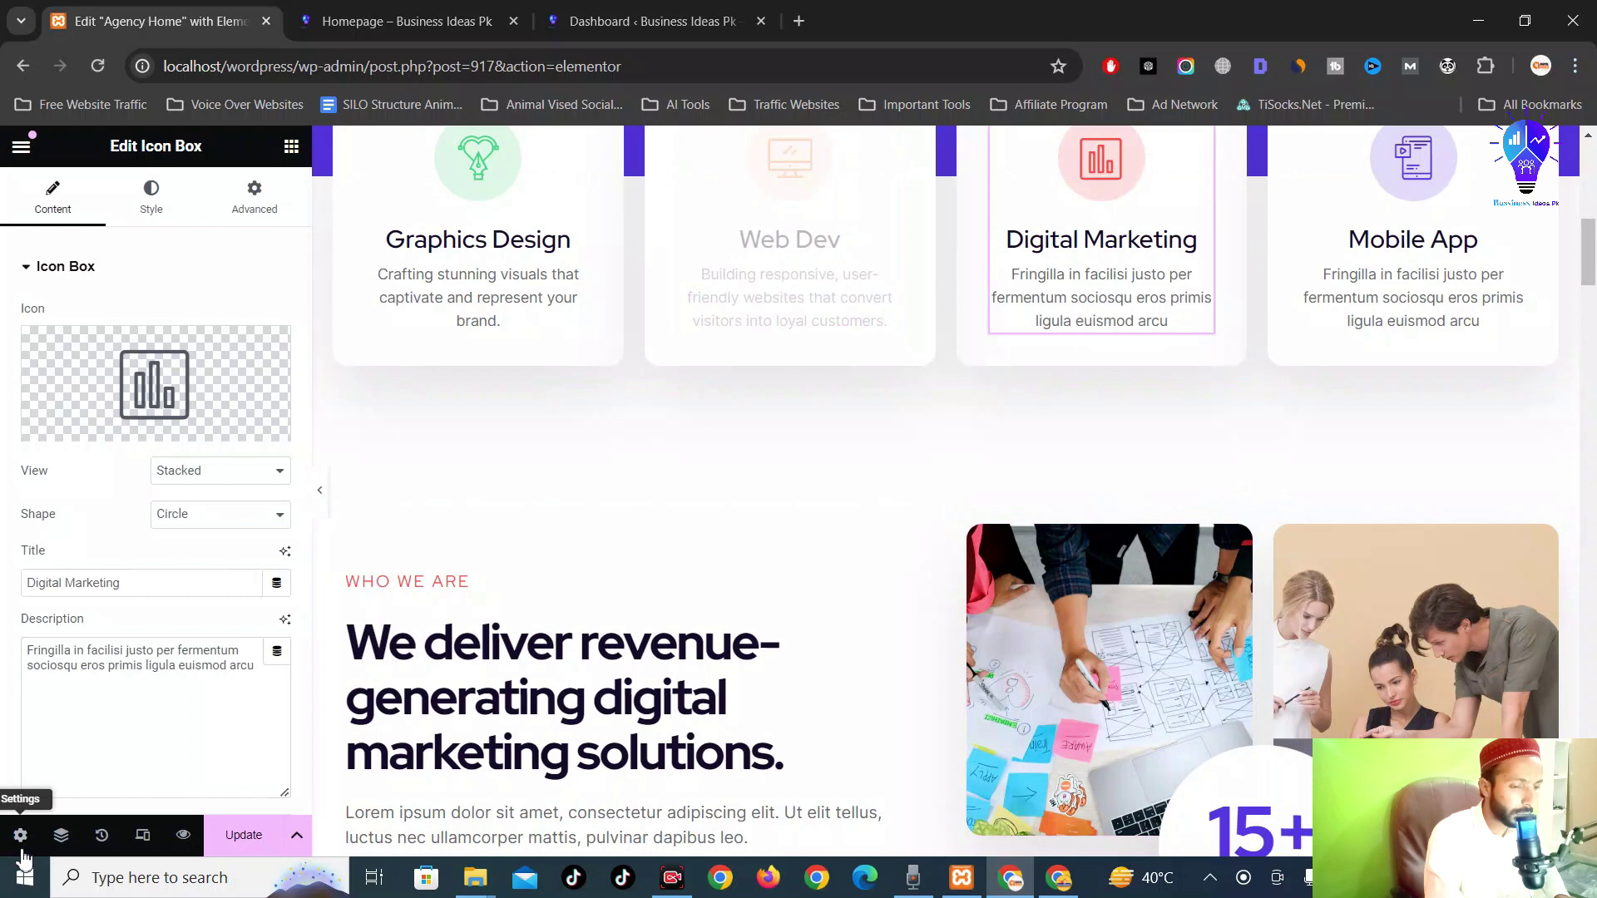
left_click(87, 717)
key("ctrl+a")
key("ctrl+v")
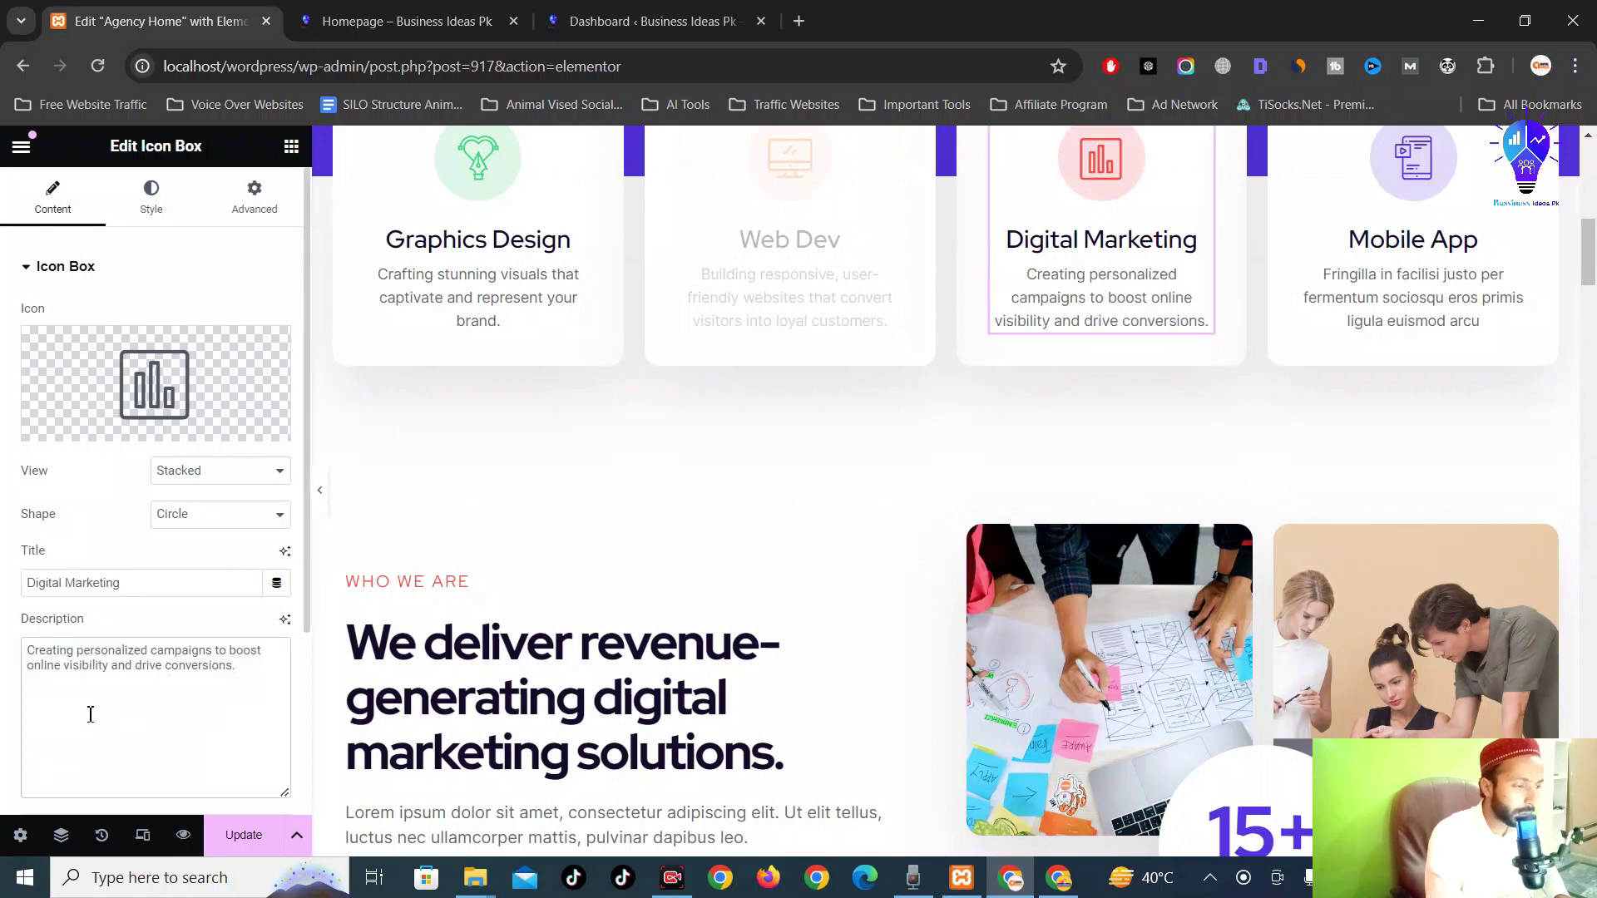
Step: Put the ChatGPT SEO sentence into the Mobile App card's description, removing the trailing empty line
key("alt+Tab")
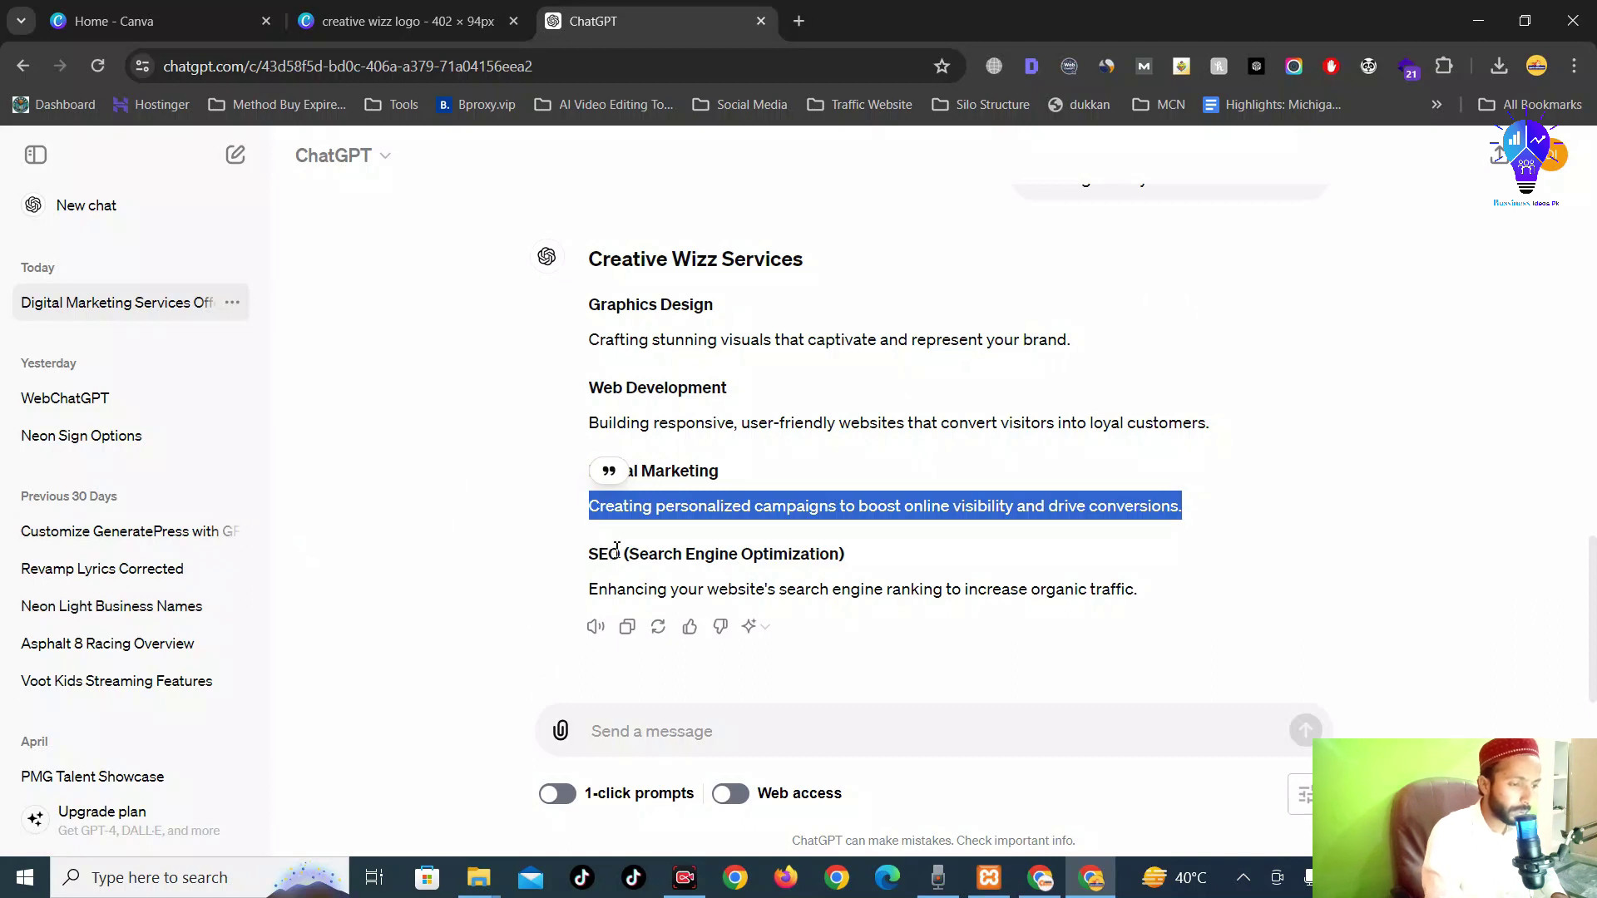
triple_click(604, 582)
key("ctrl+c")
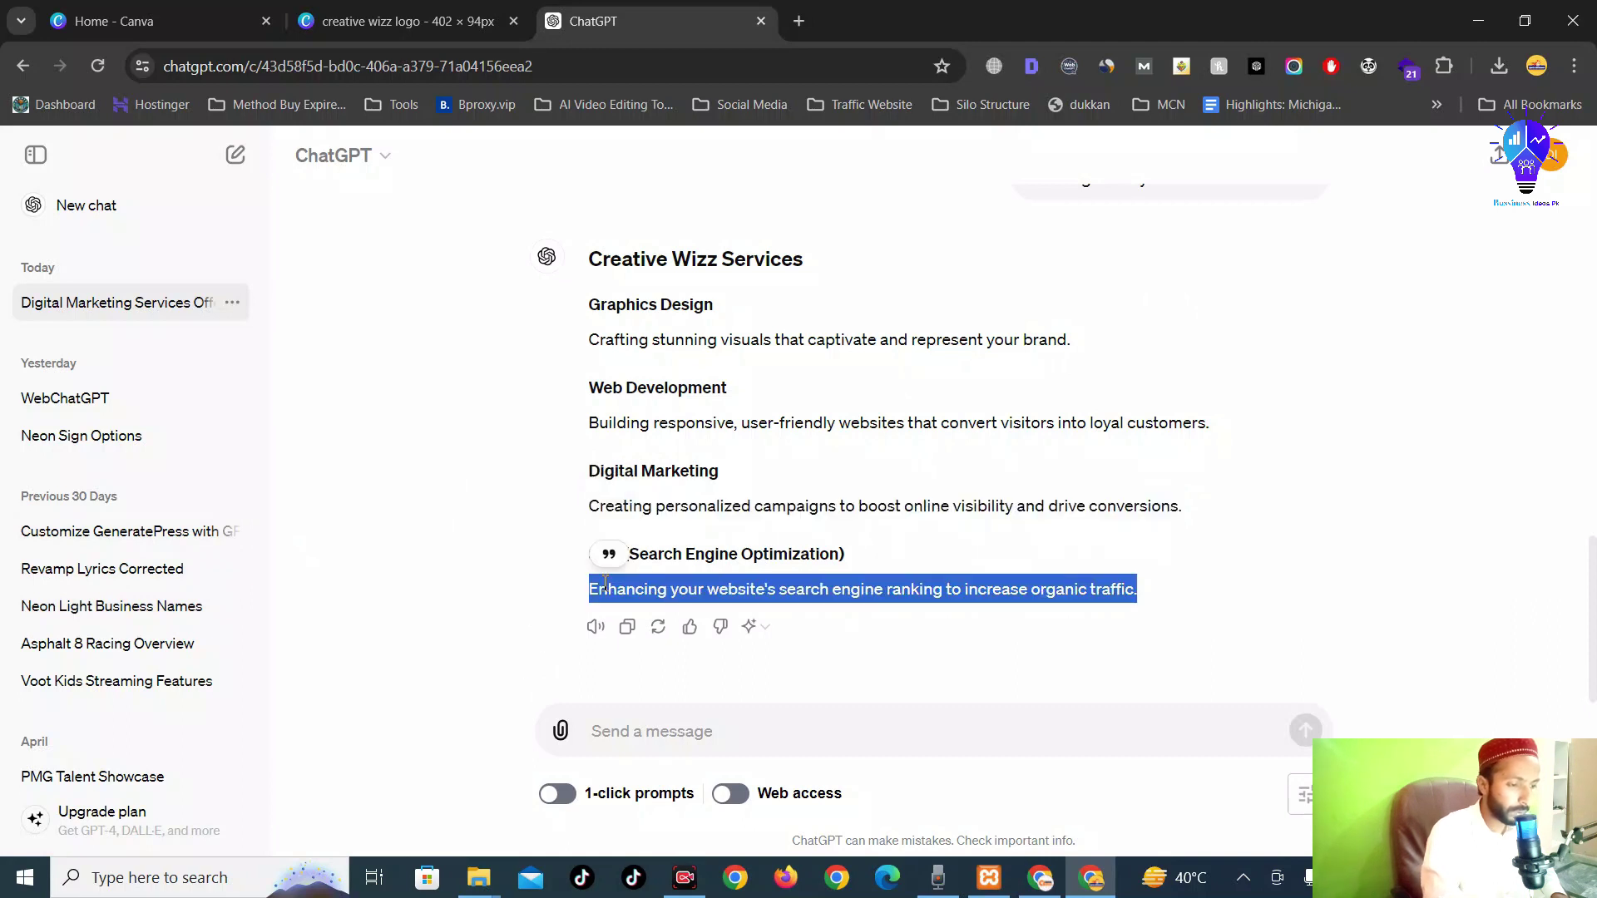
key("alt+Tab")
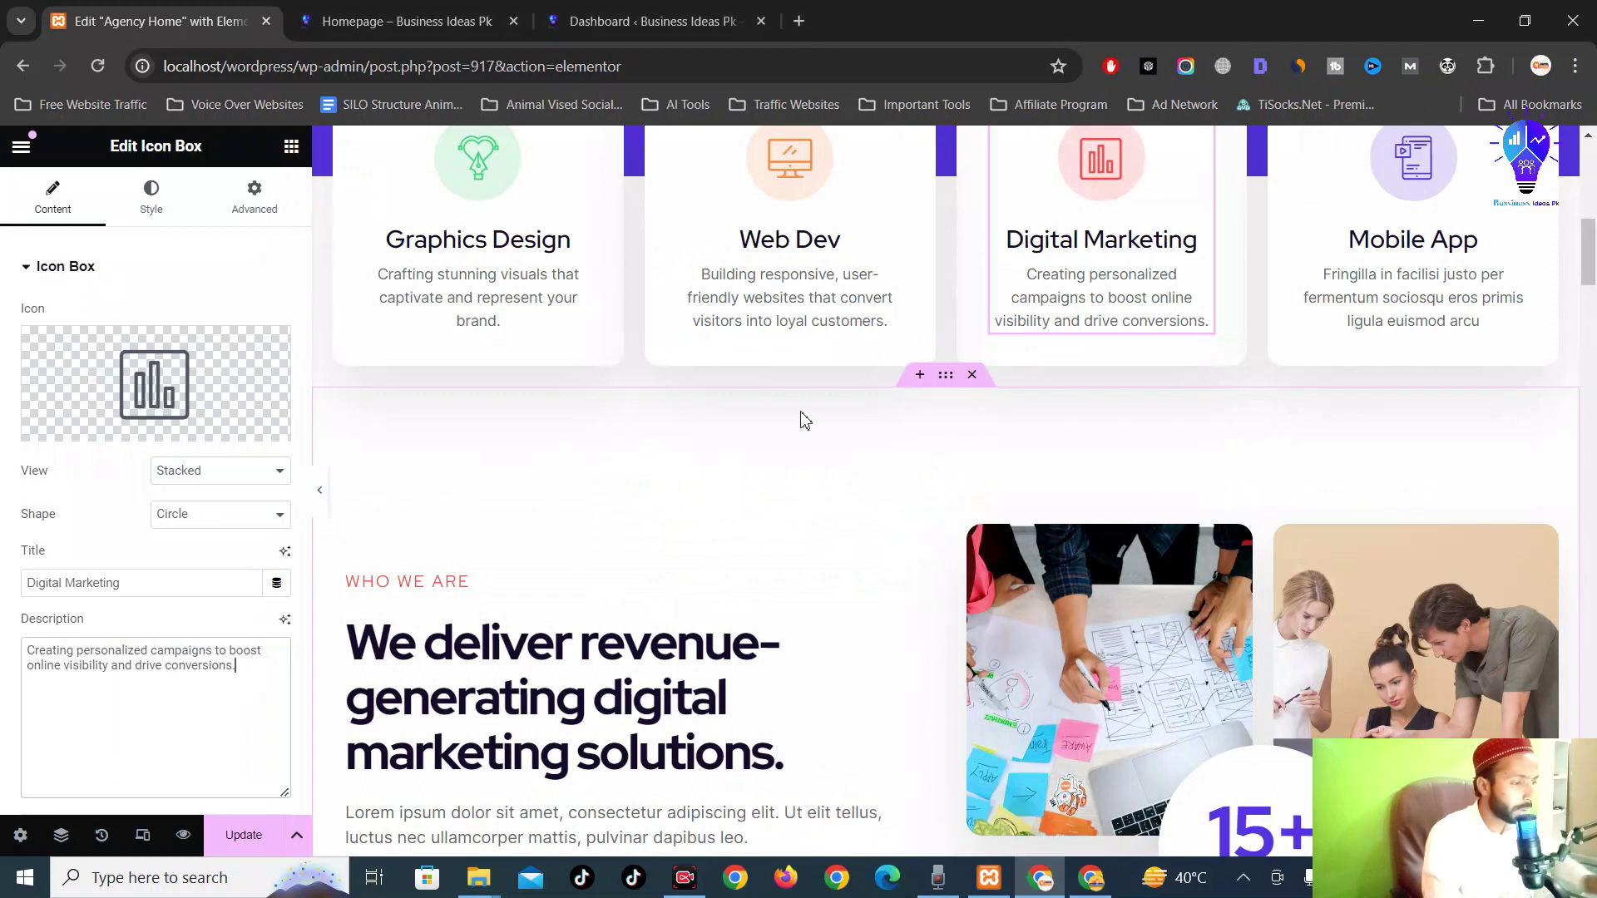
left_click(1414, 285)
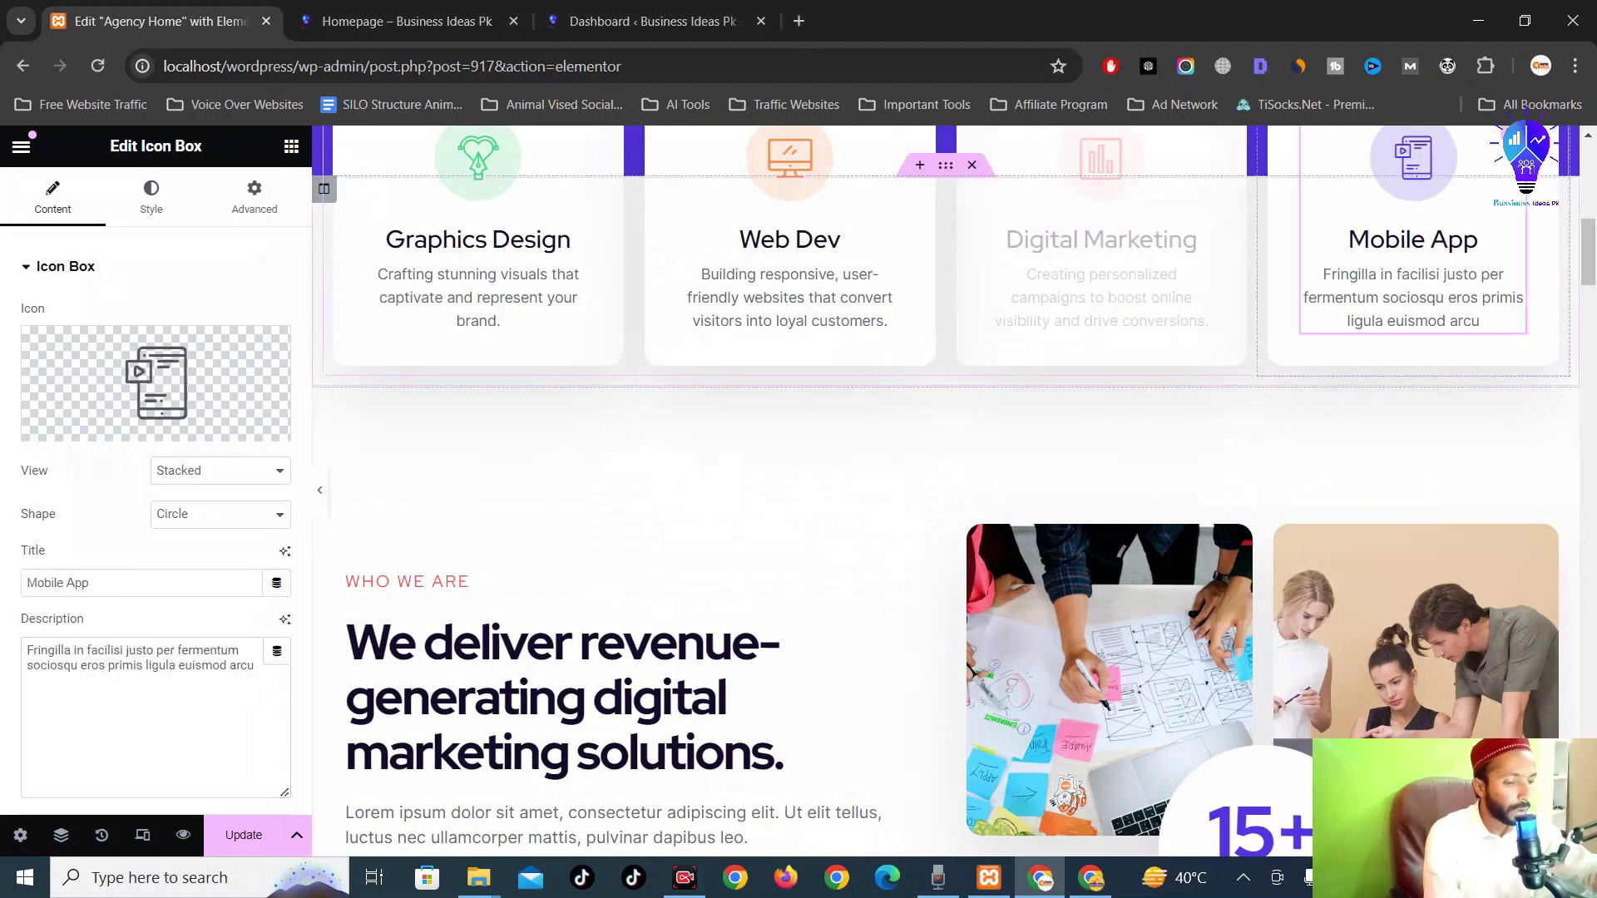
triple_click(28, 784)
key("ctrl+v")
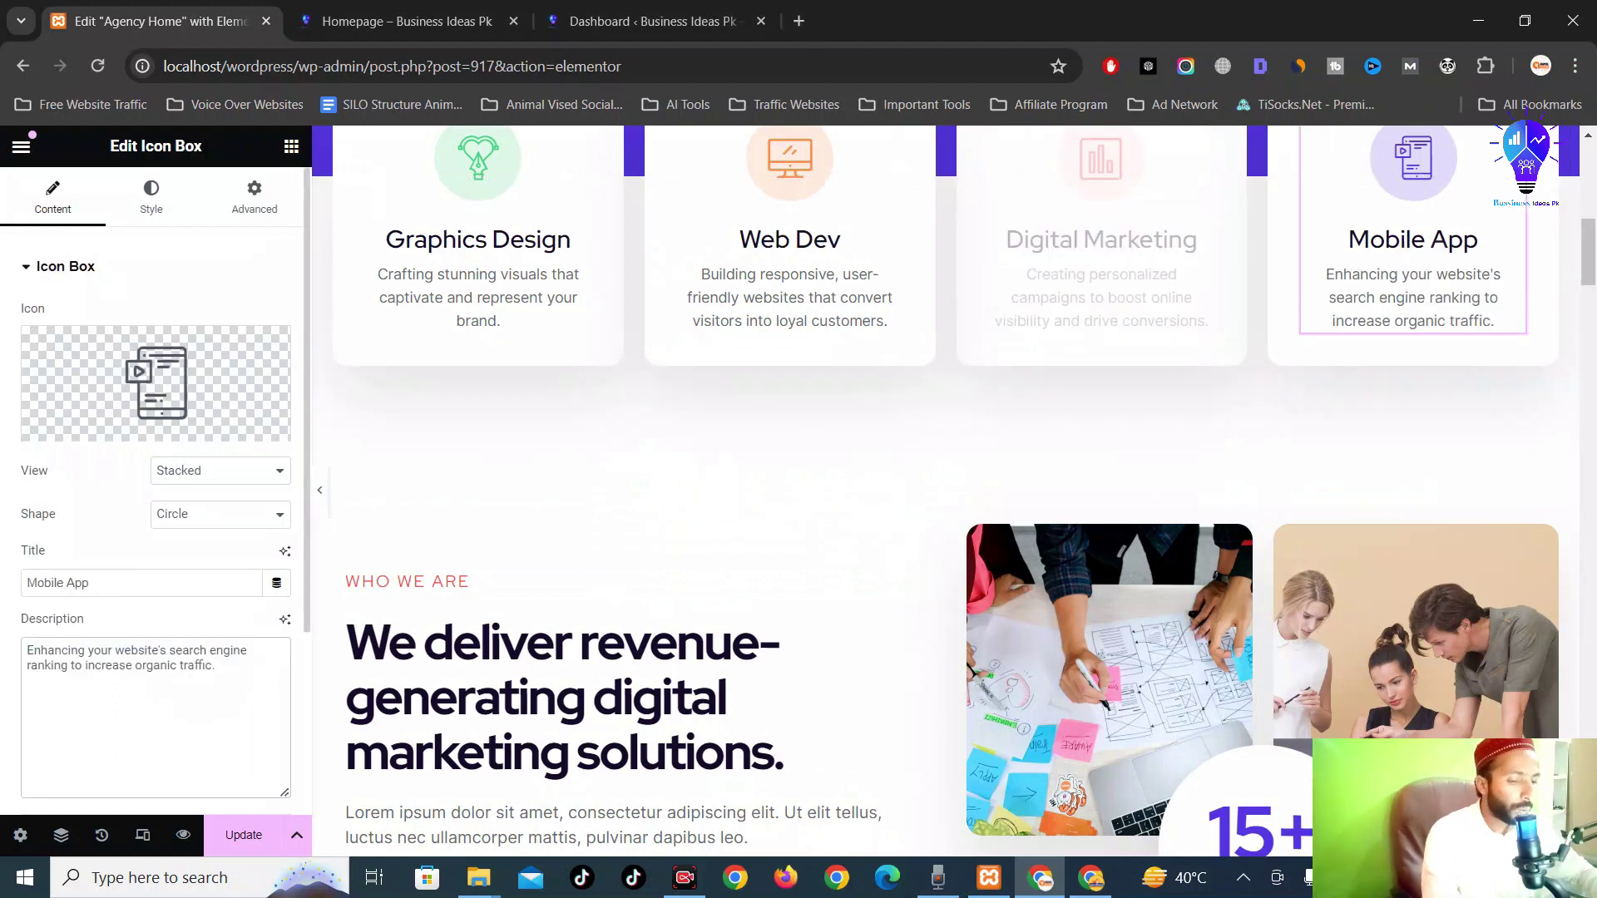
key("BackSpace")
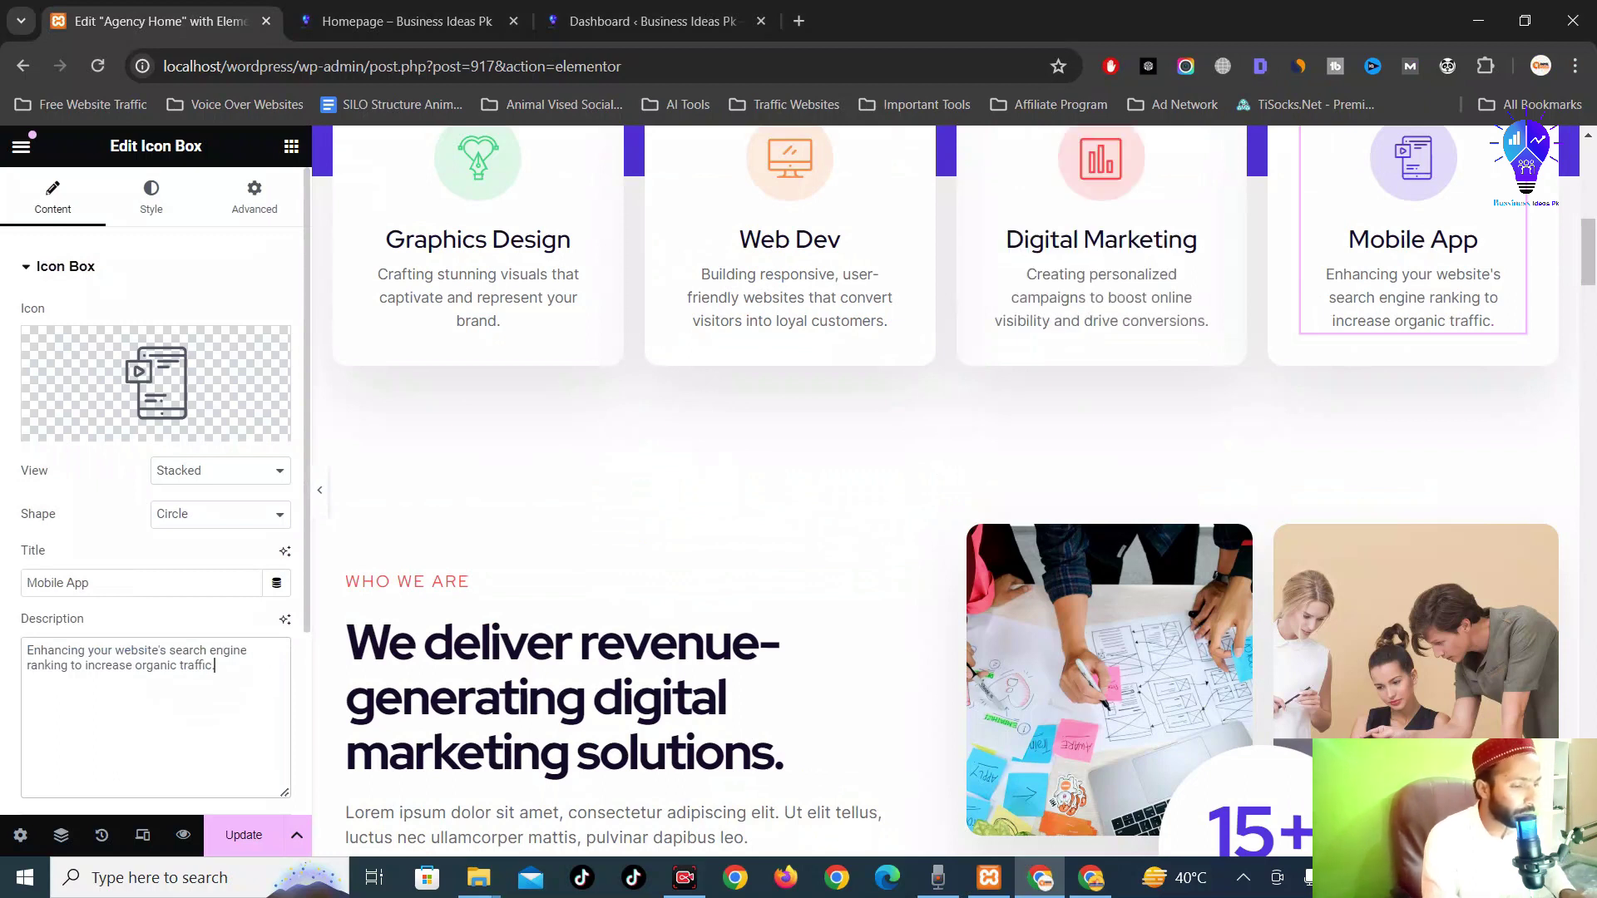
Step: Retitle the fourth card 'SEO' and give it the Growth icon from the Icon Library
triple_click(79, 583)
type("SE")
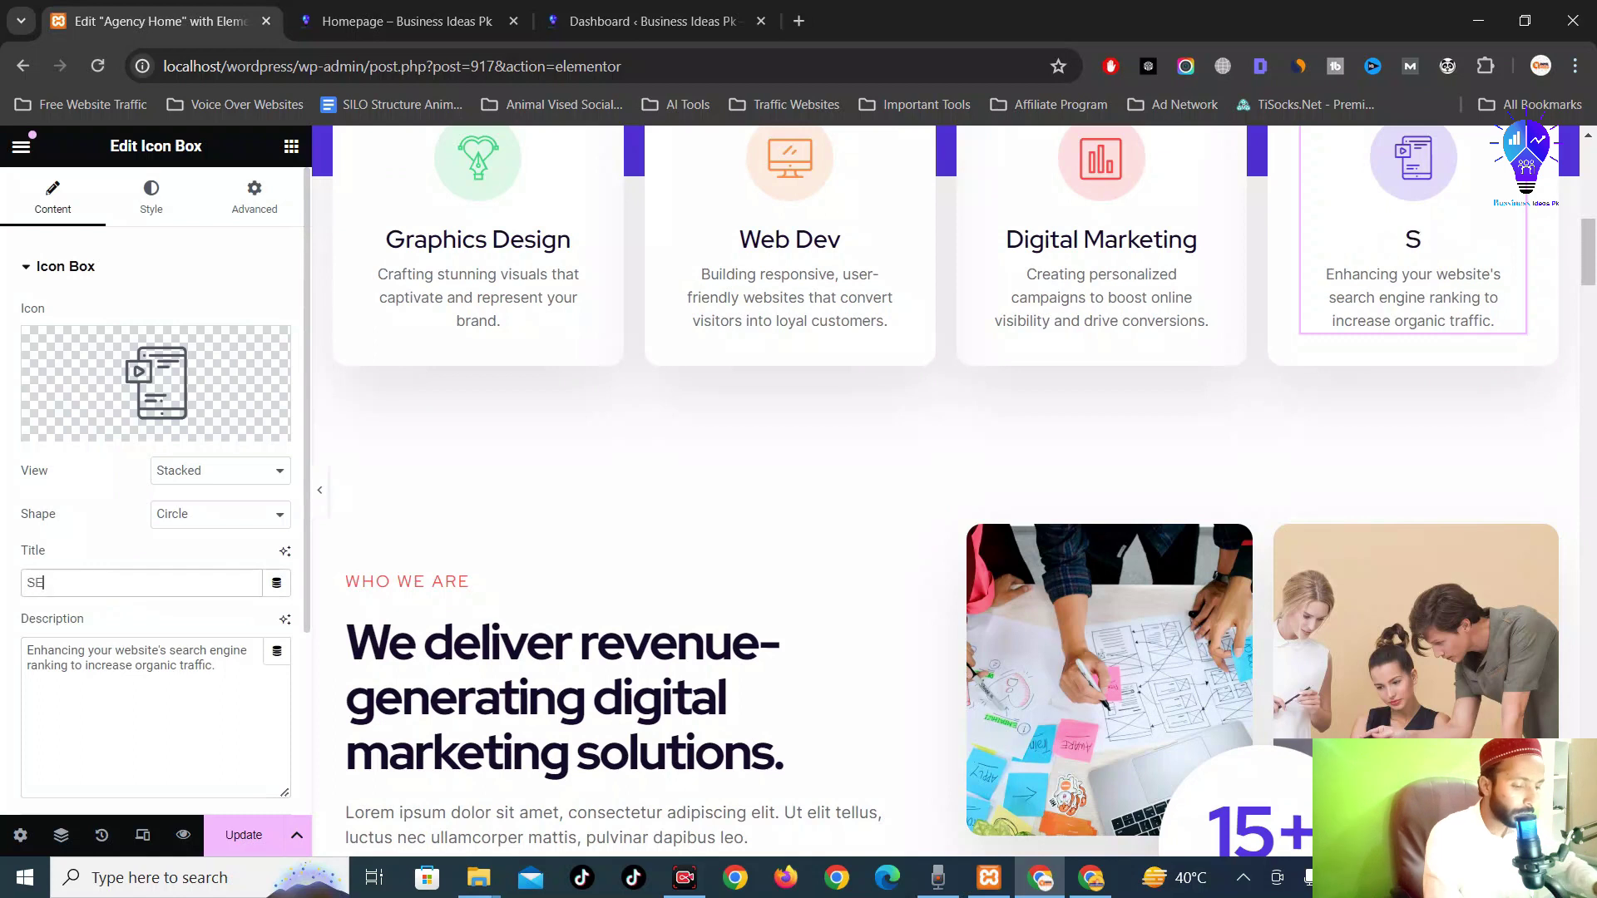
type("O")
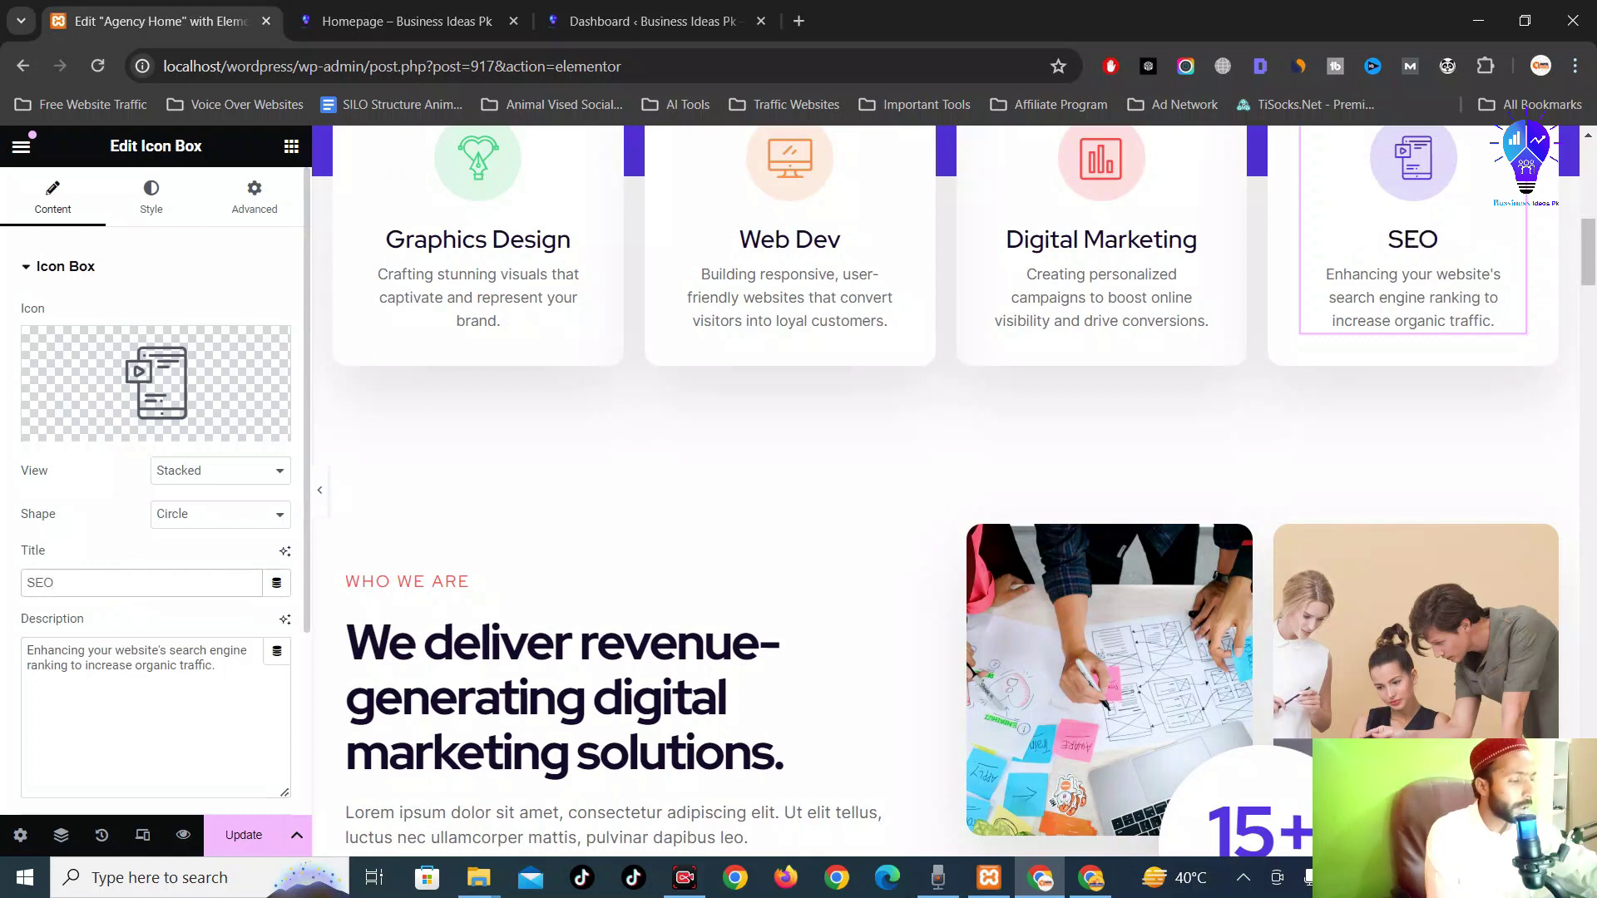
left_click(87, 426)
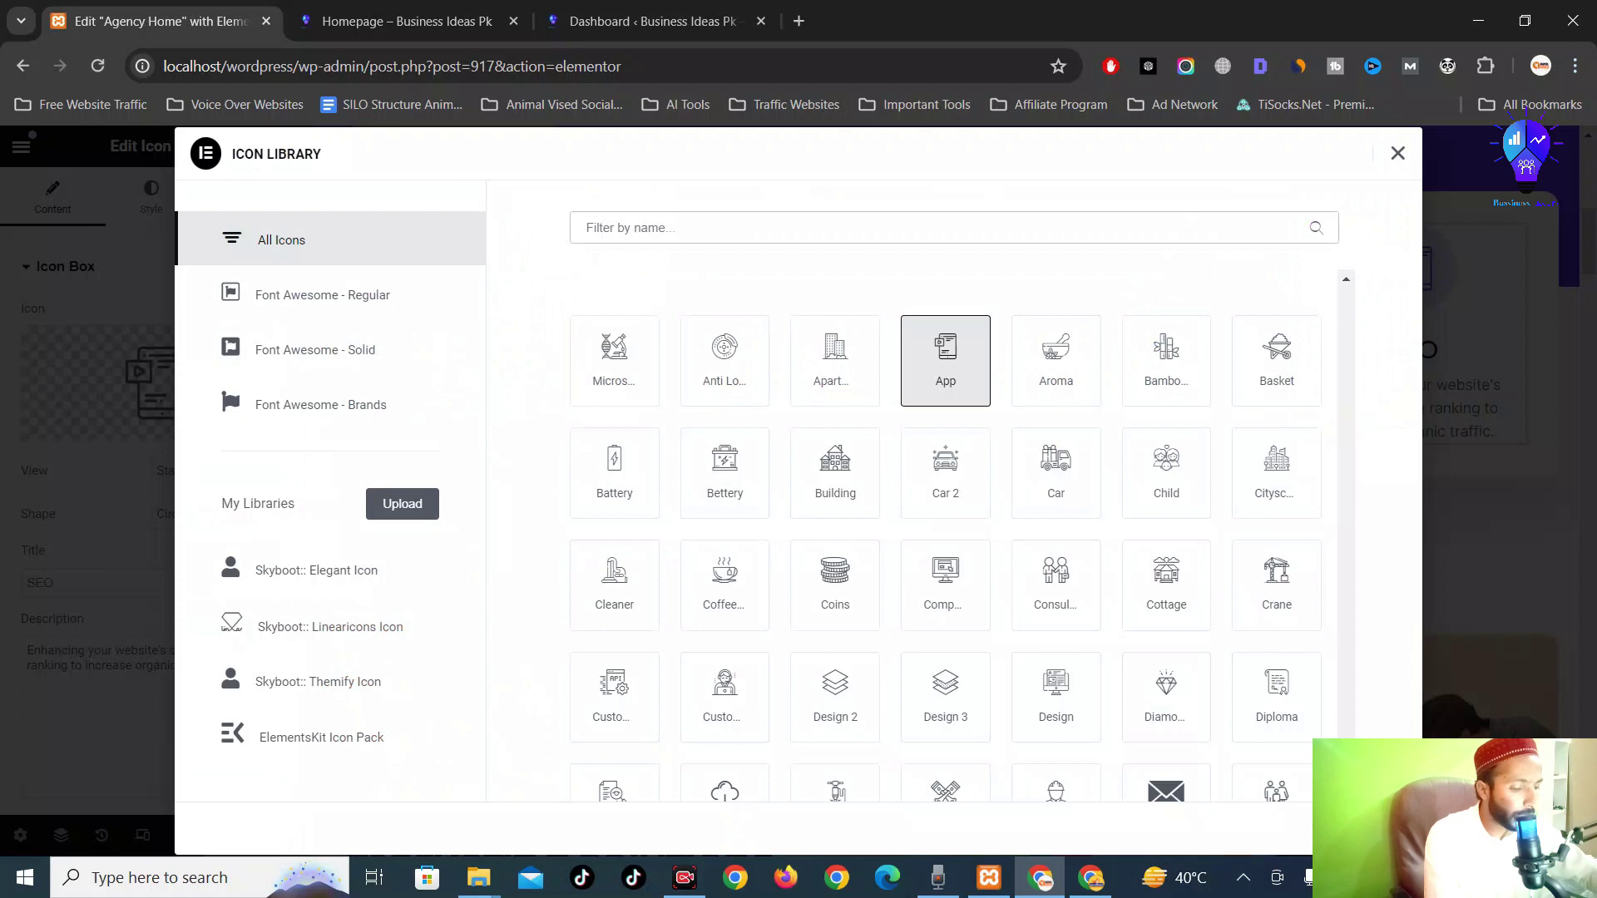
type("ran")
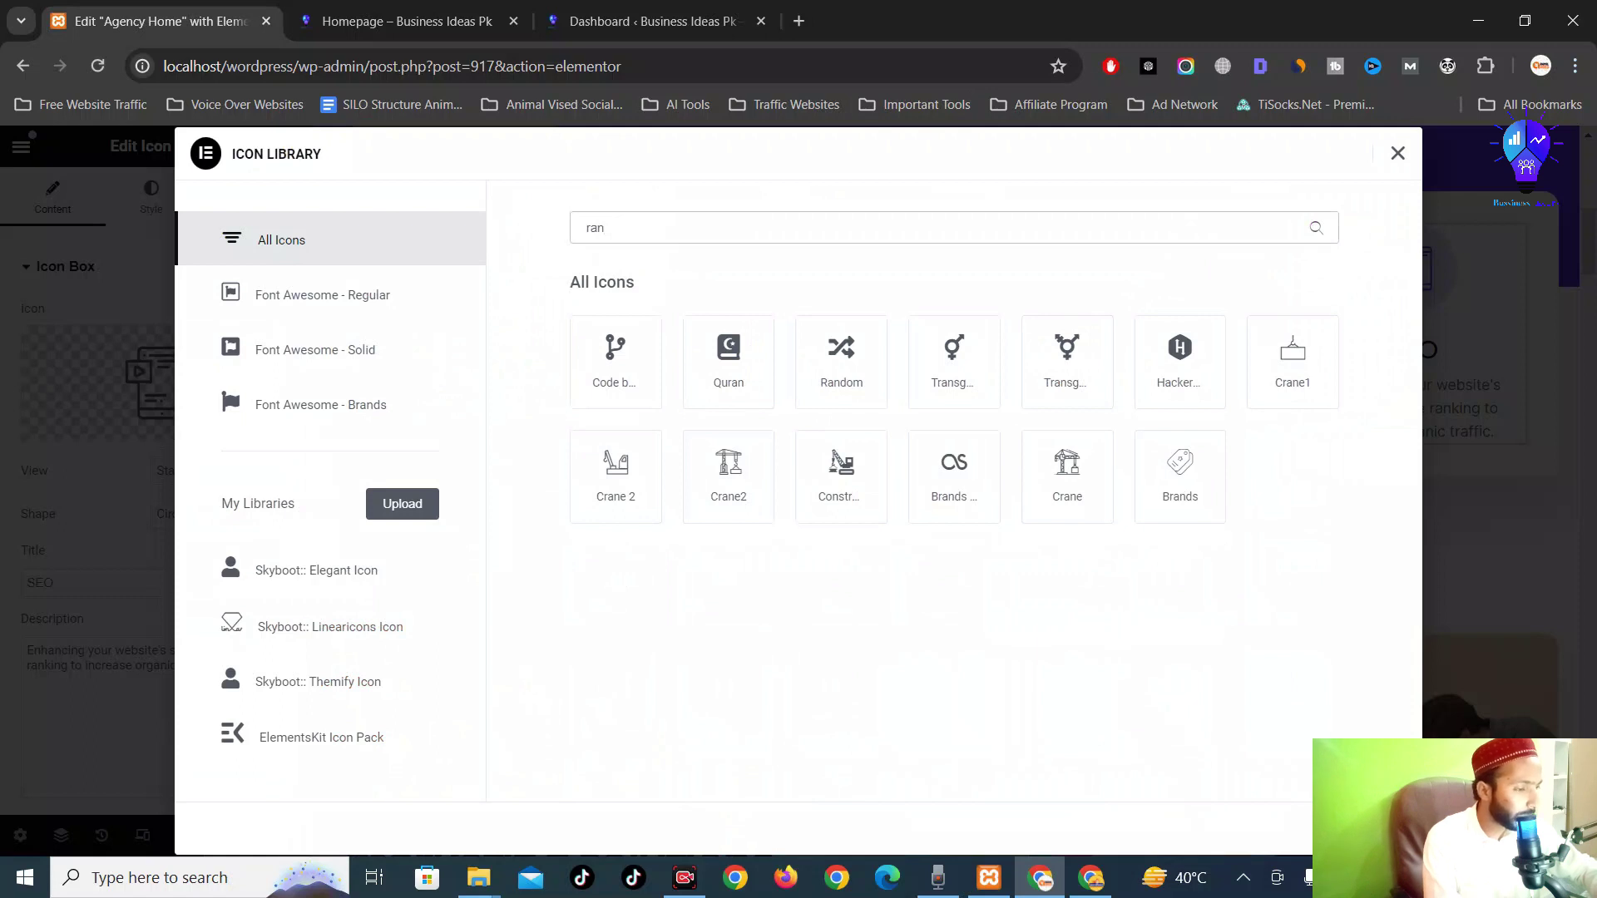
key("ctrl+a")
type("gro")
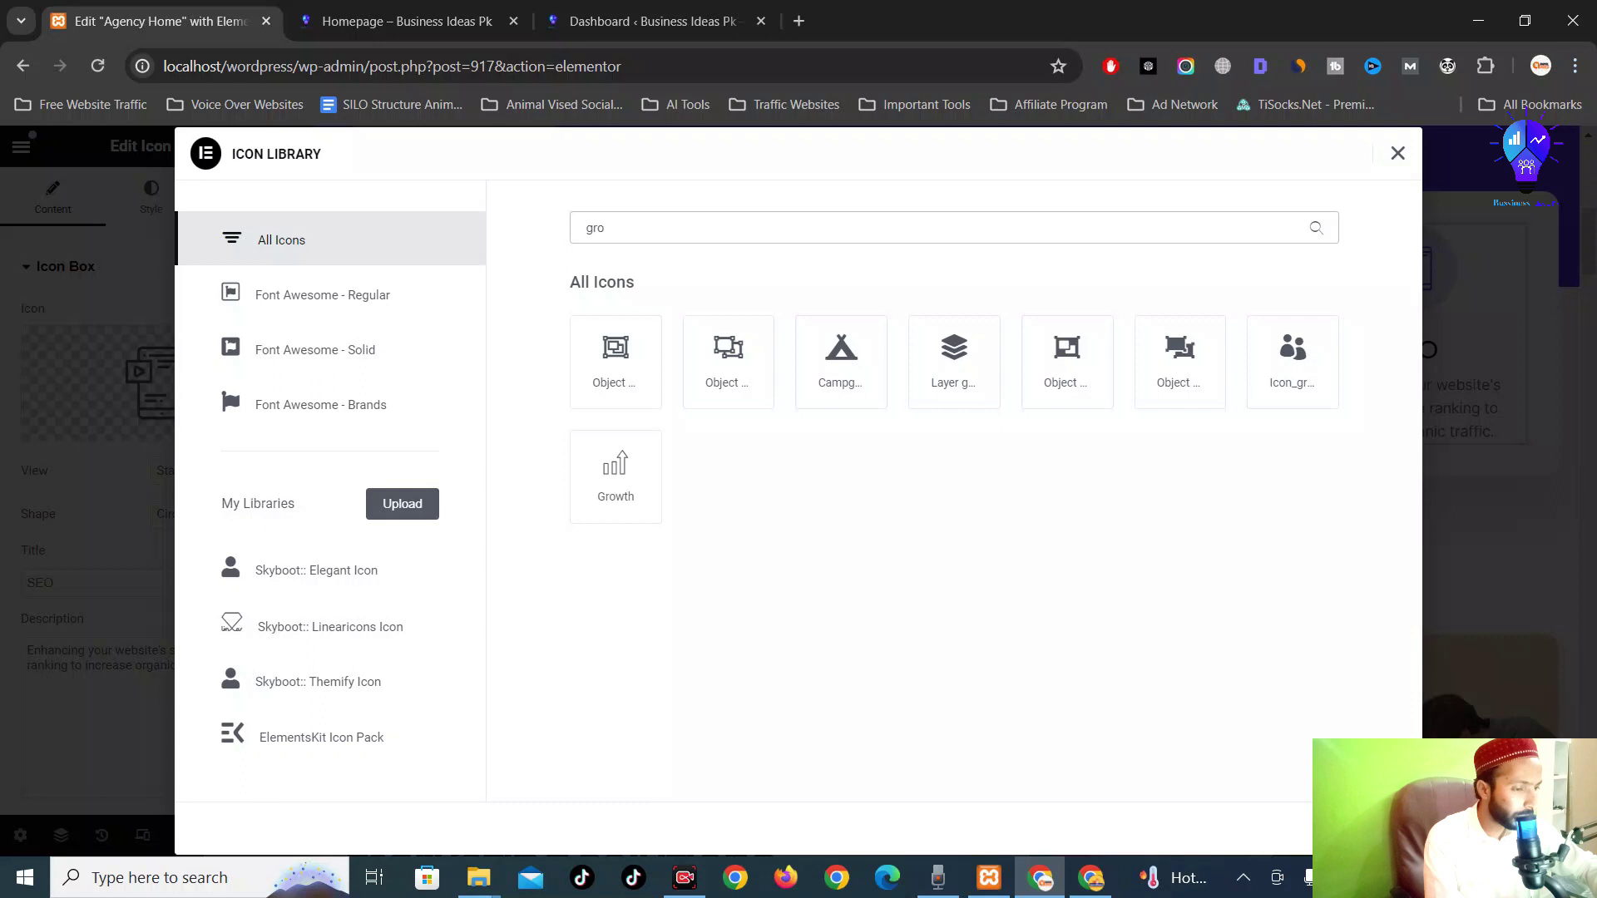
left_click(615, 476)
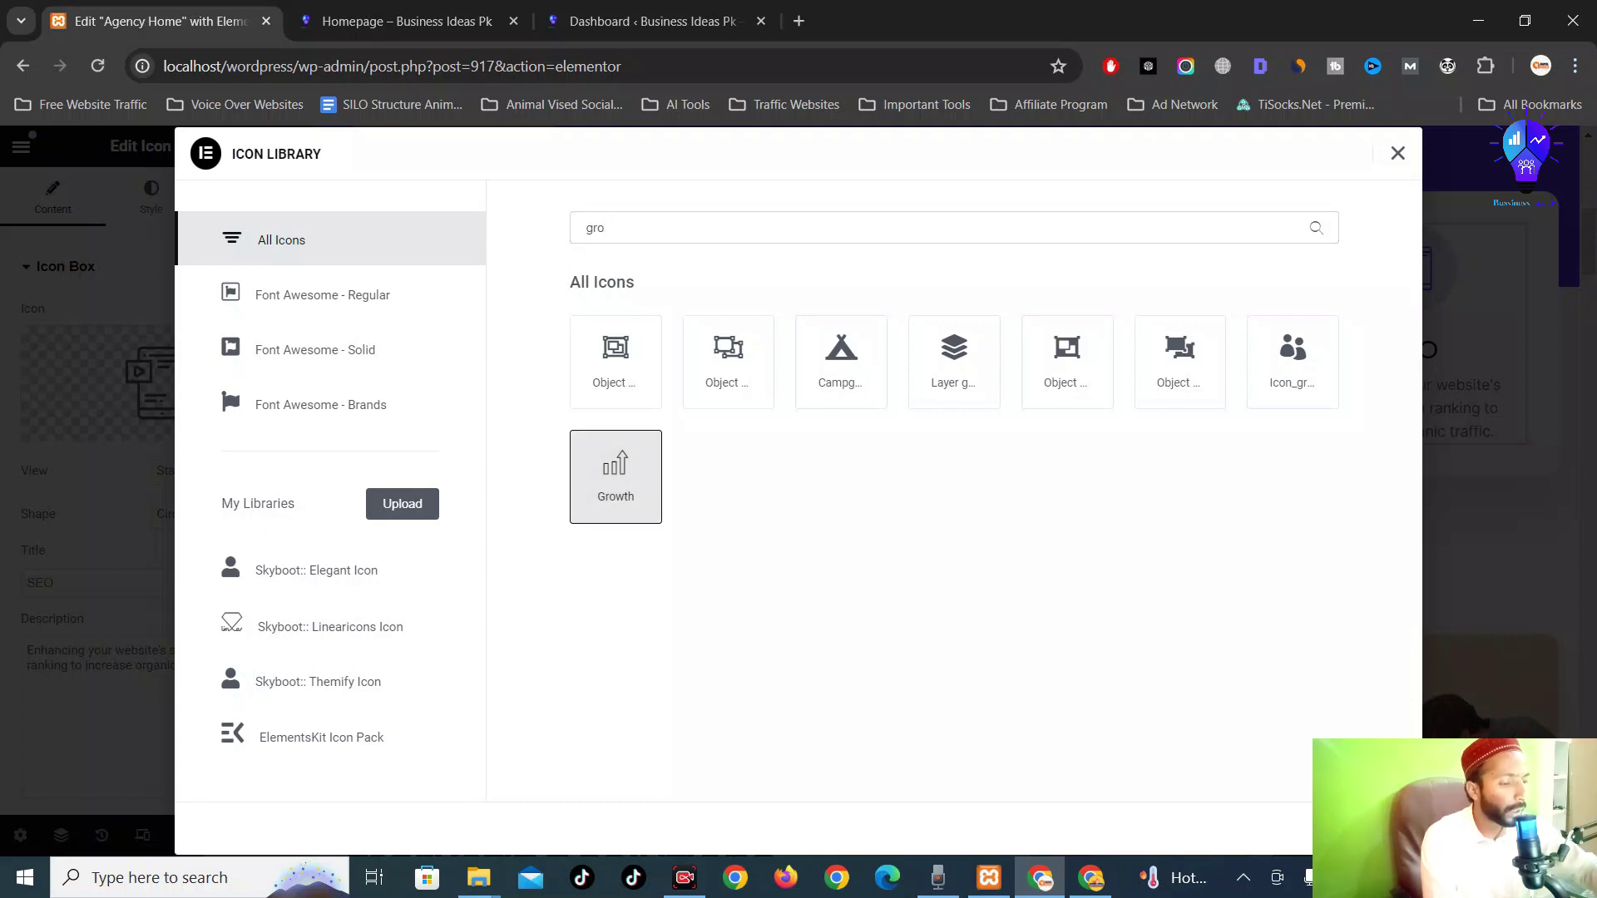
left_click(1364, 828)
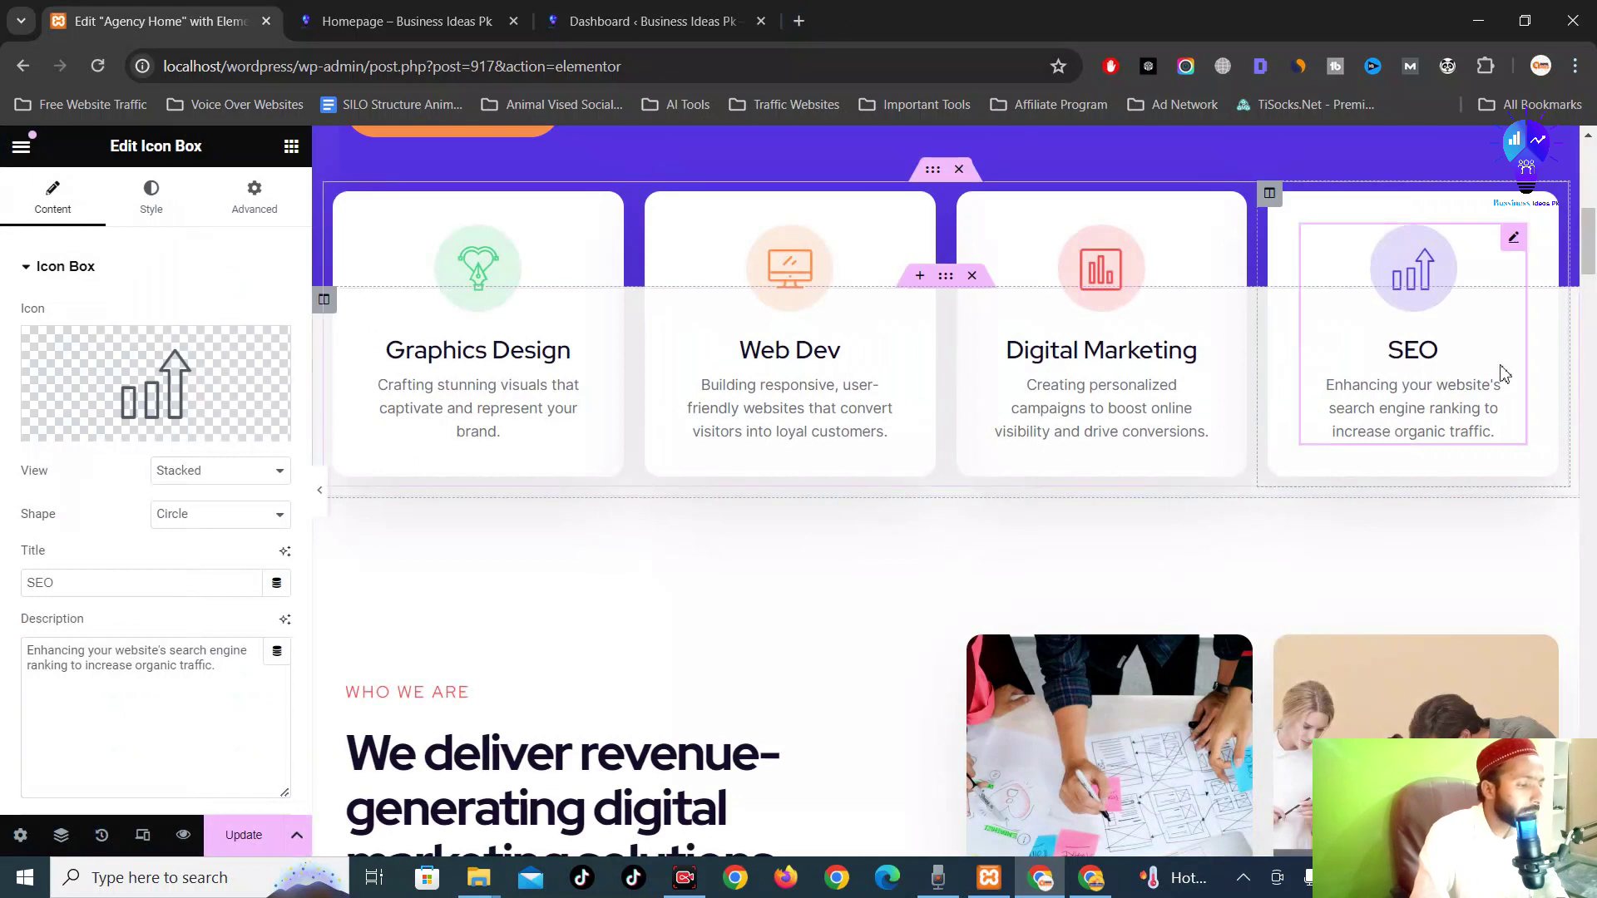
Step: Select the full text of the revenue-generating digital marketing heading
scroll(1365, 410, "down", 1)
scroll(1369, 412, "down", 5)
scroll(920, 332, "up", 3)
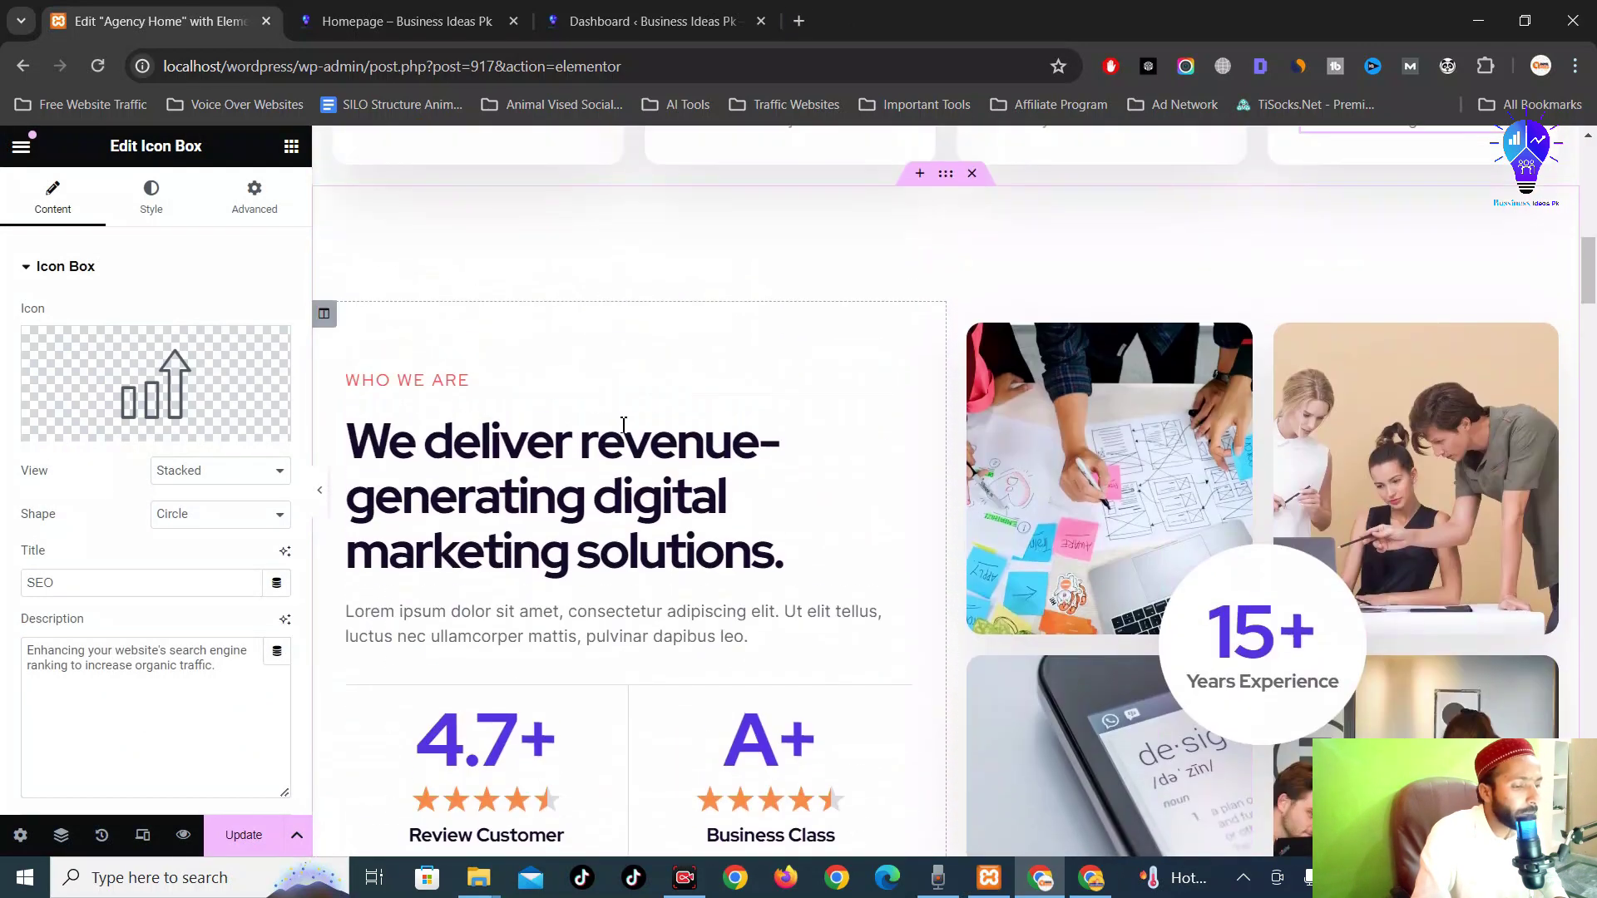
left_click(554, 494)
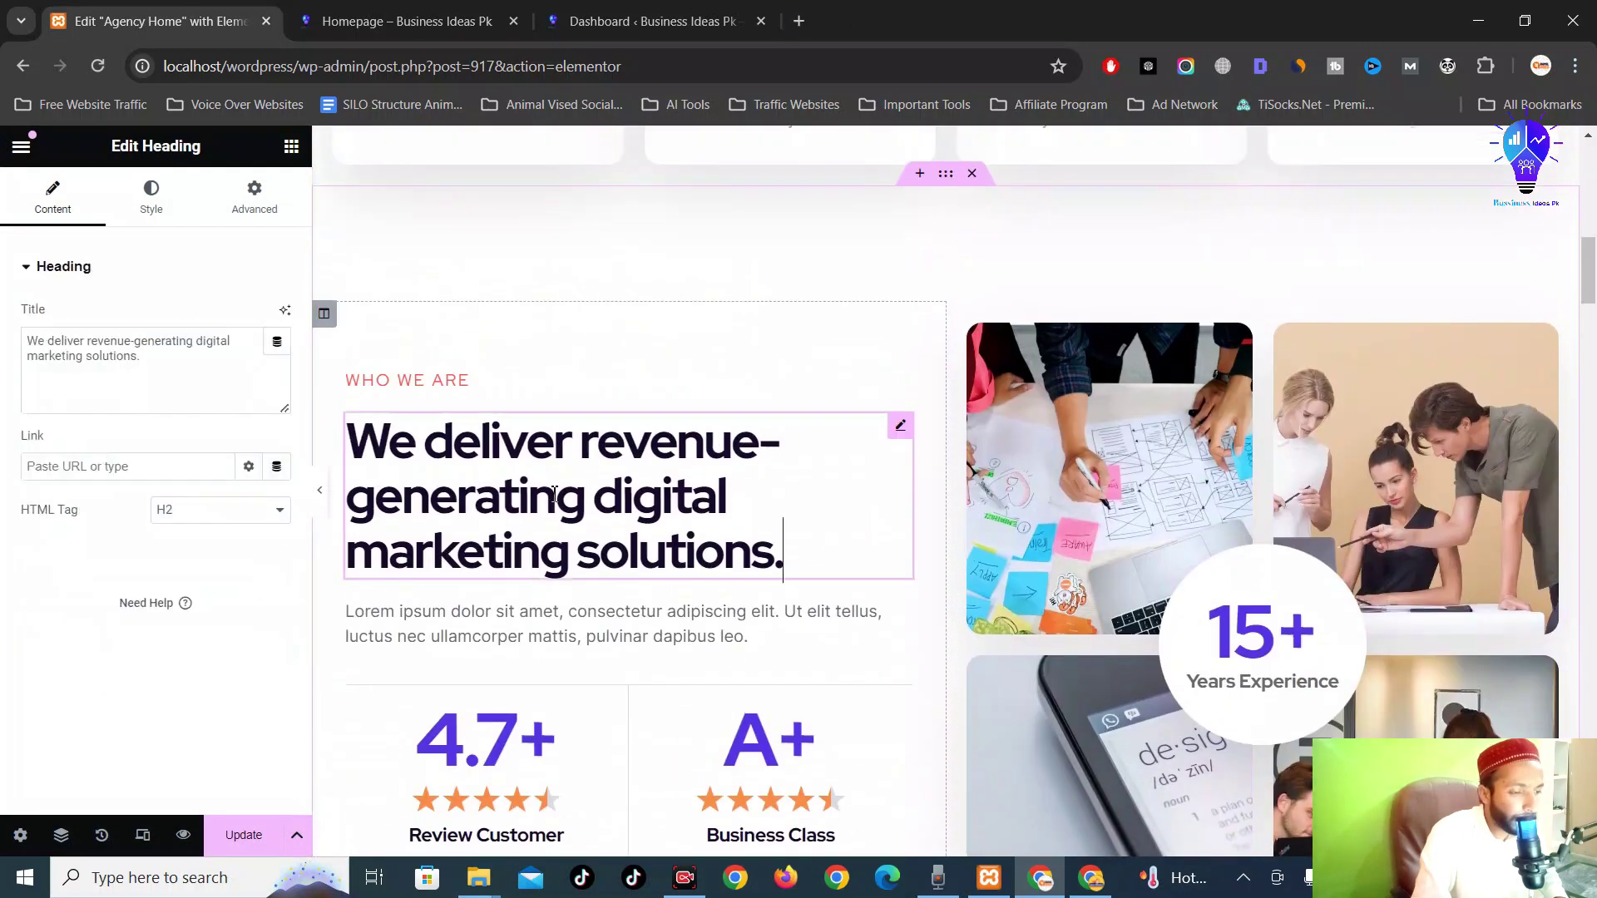
triple_click(650, 502)
key("ctrl+c")
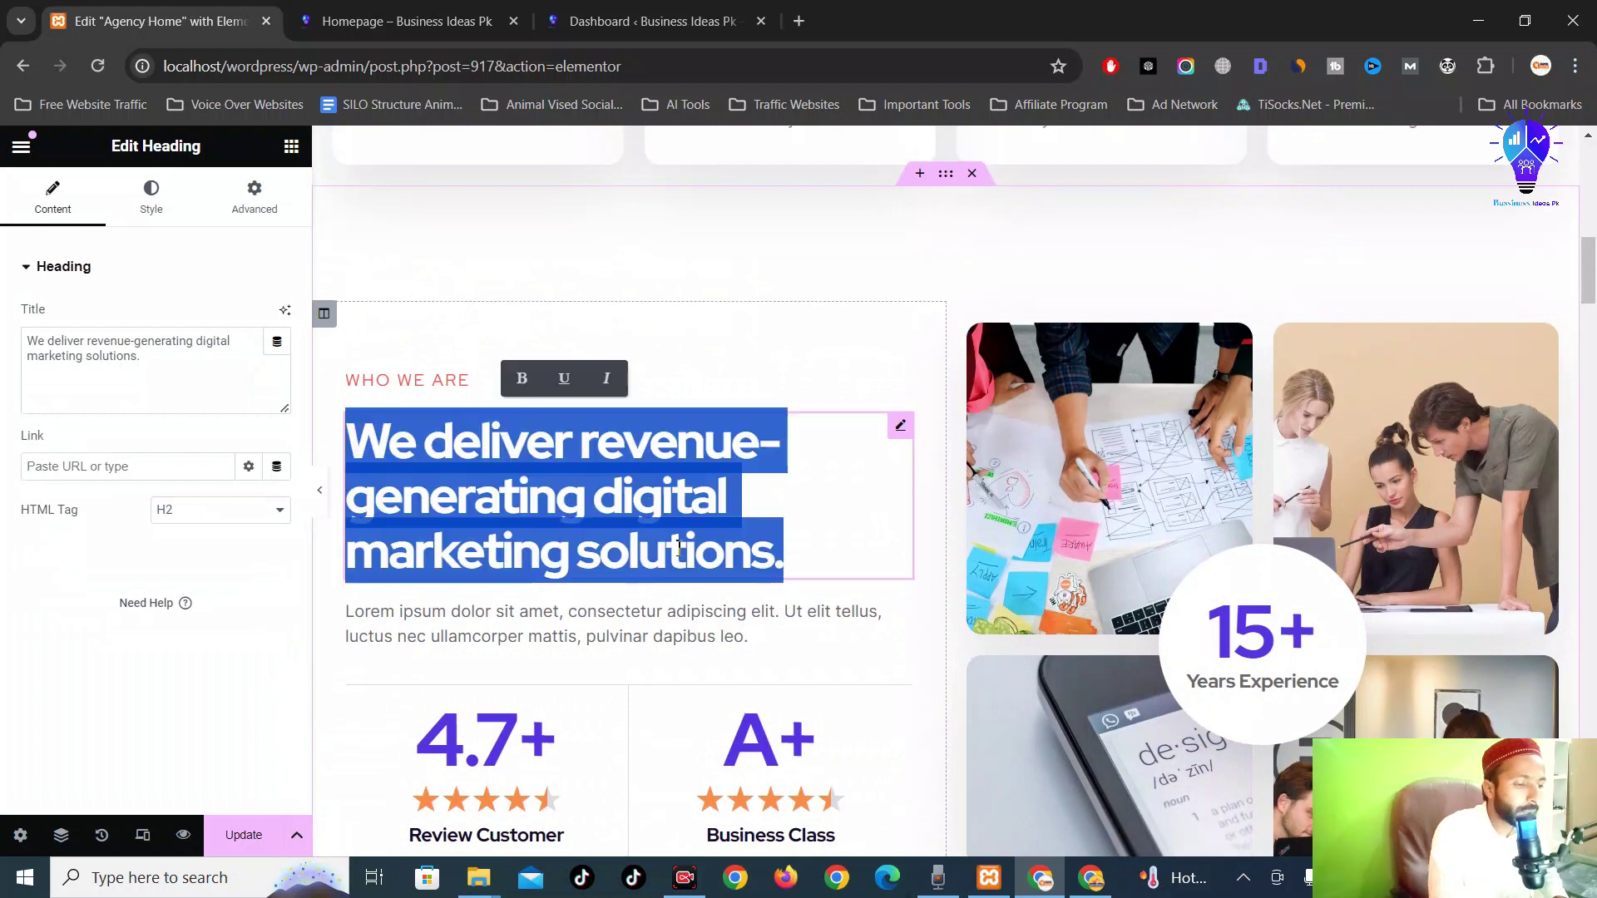
key("alt+Tab")
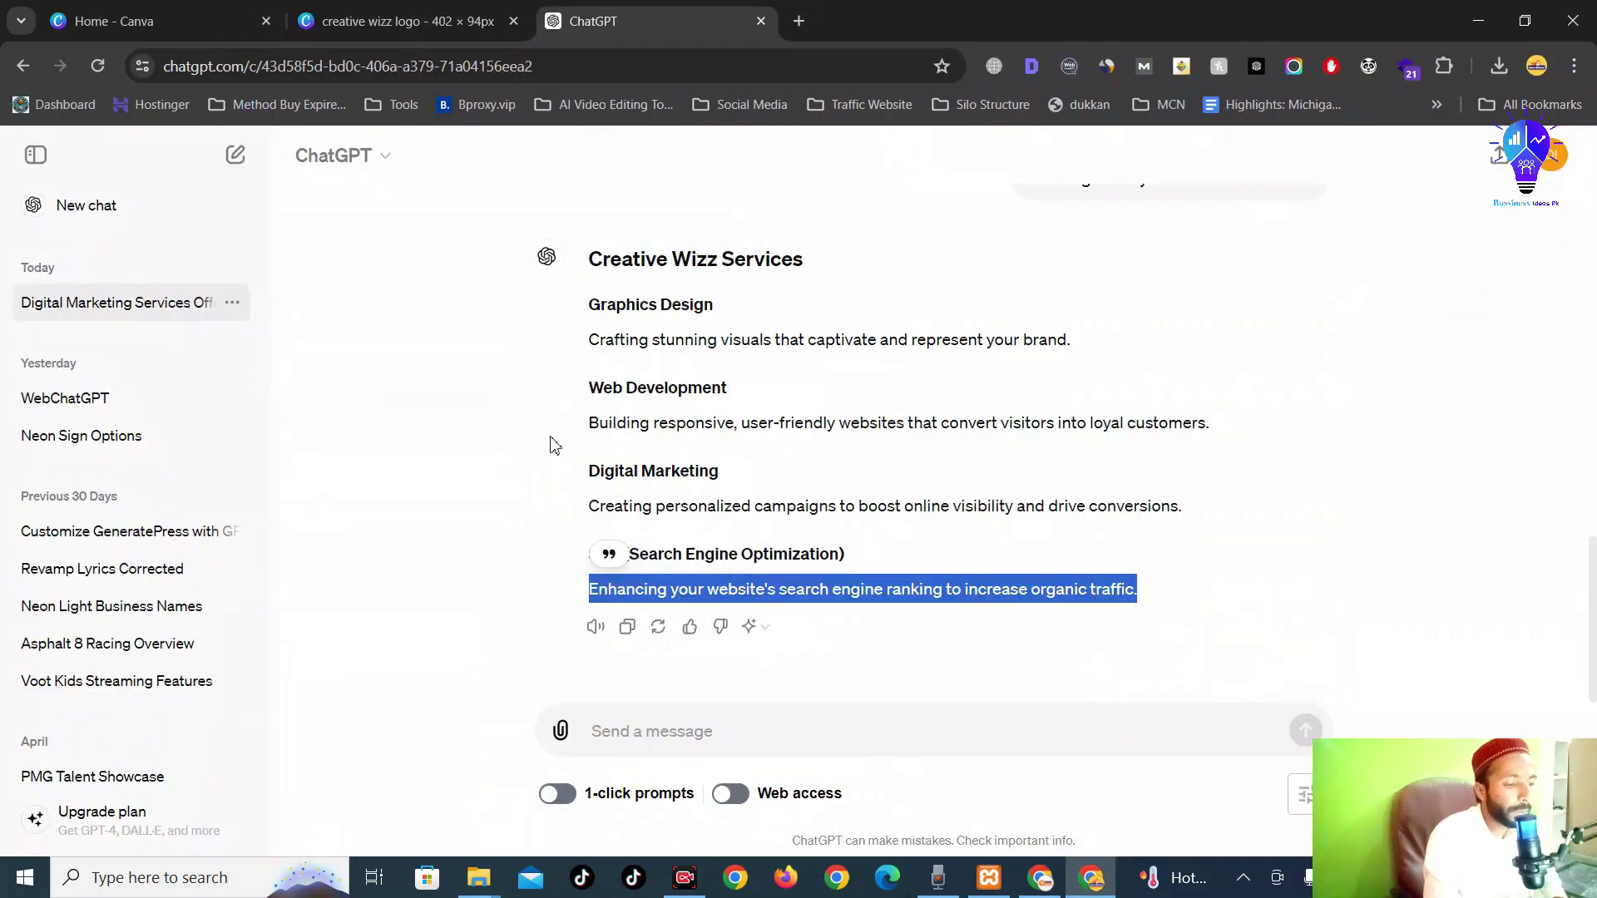
Step: Ask ChatGPT to 'write the 2 lines about this heading', with the heading pasted in
left_click(908, 729)
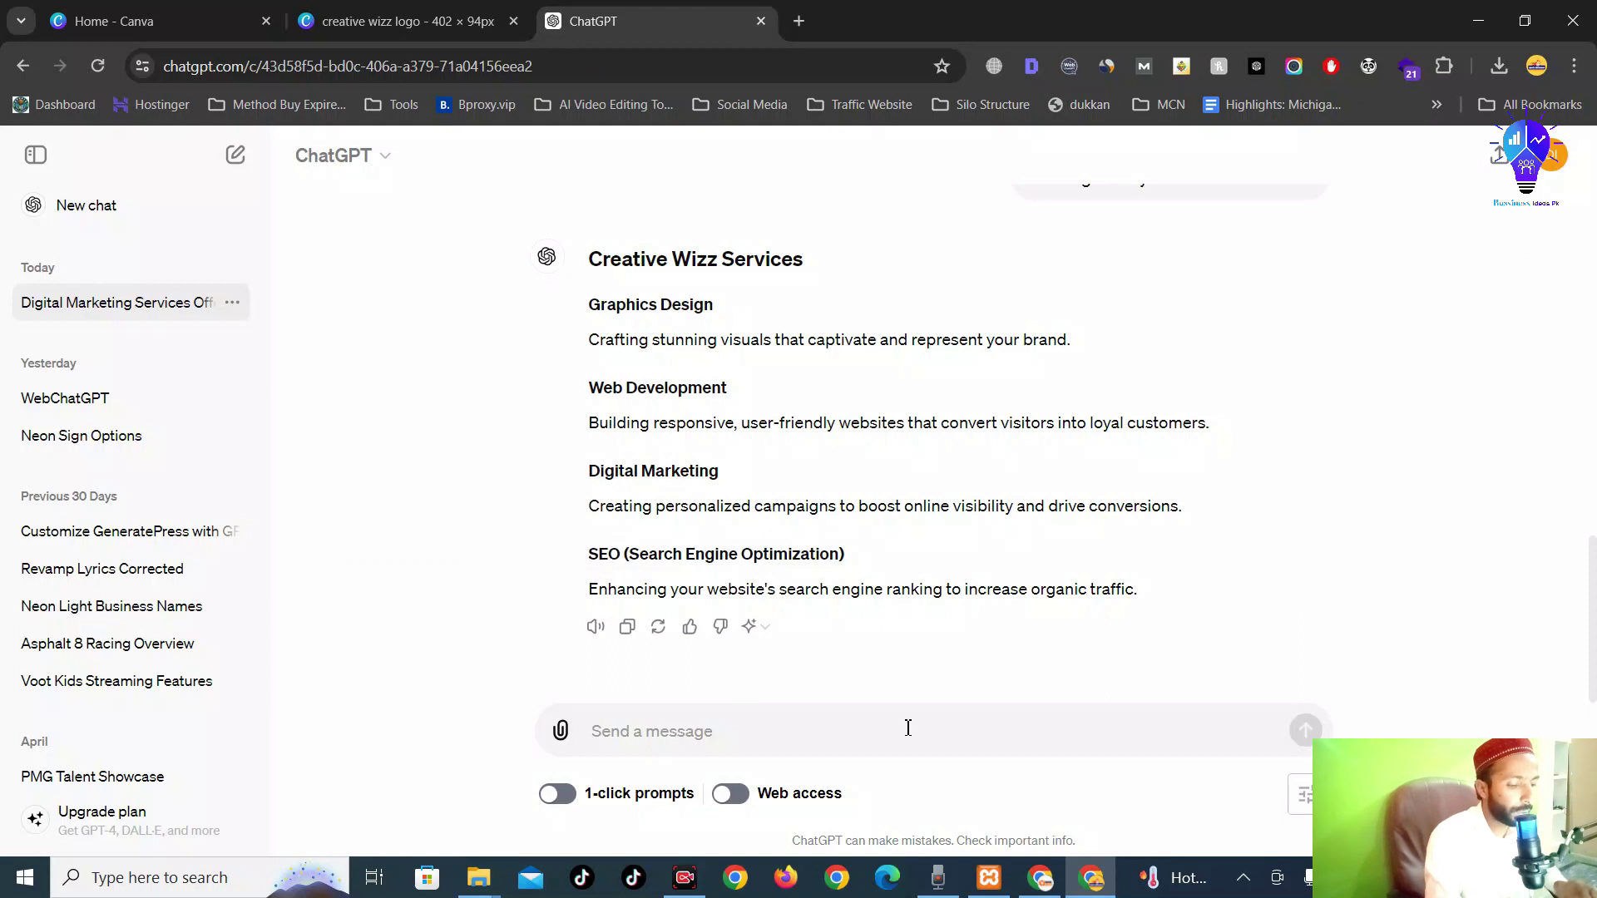
type("w")
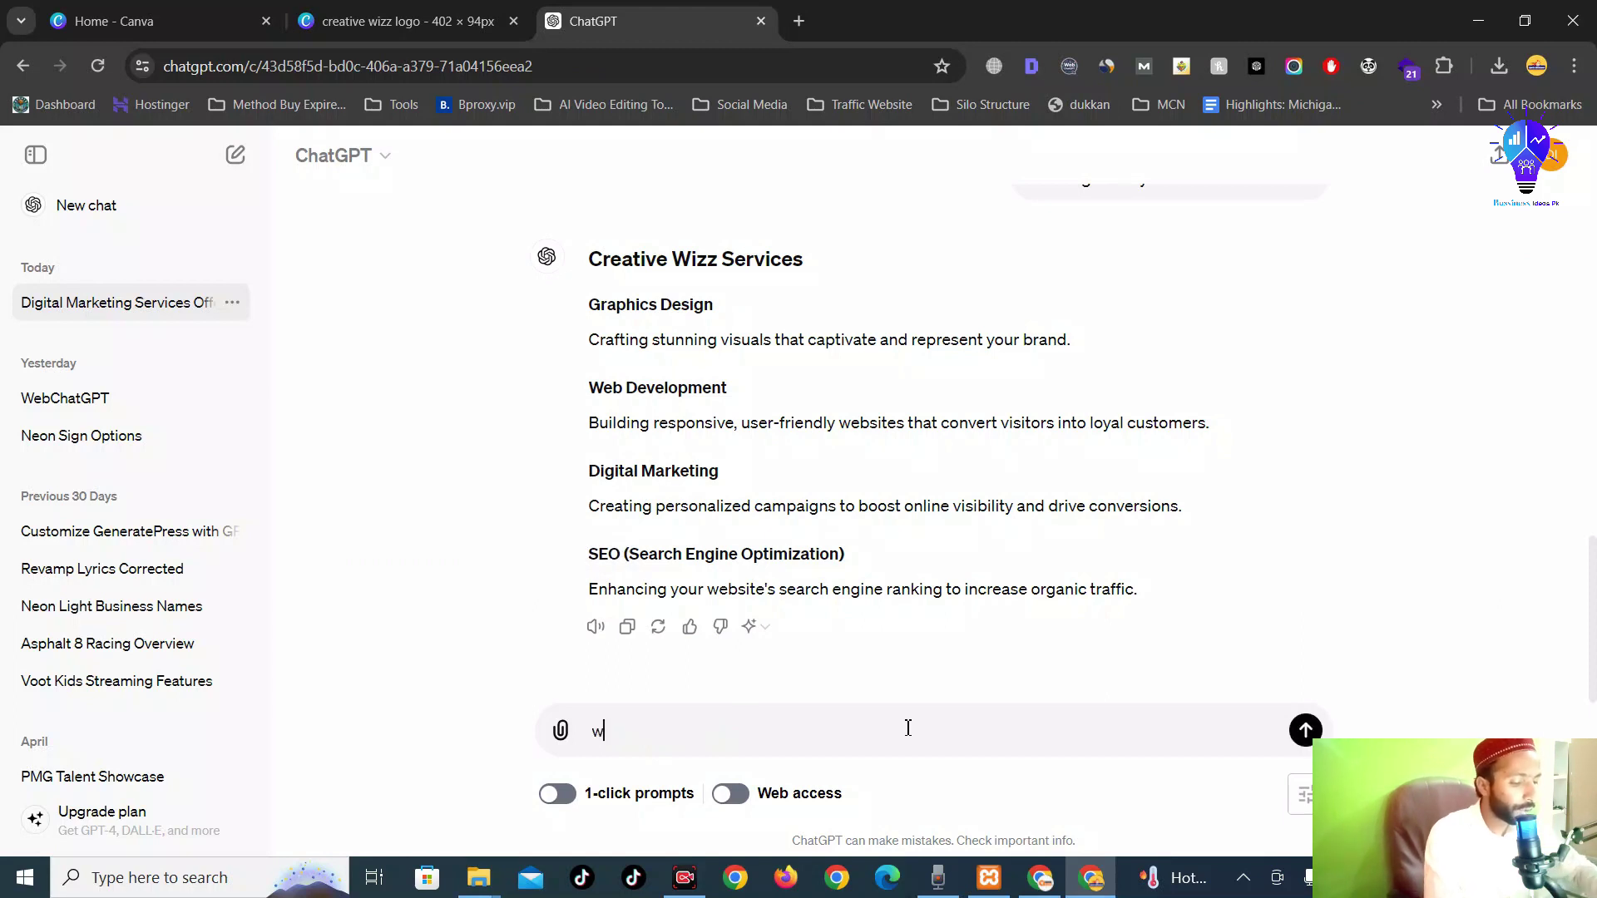
type("rite the 2")
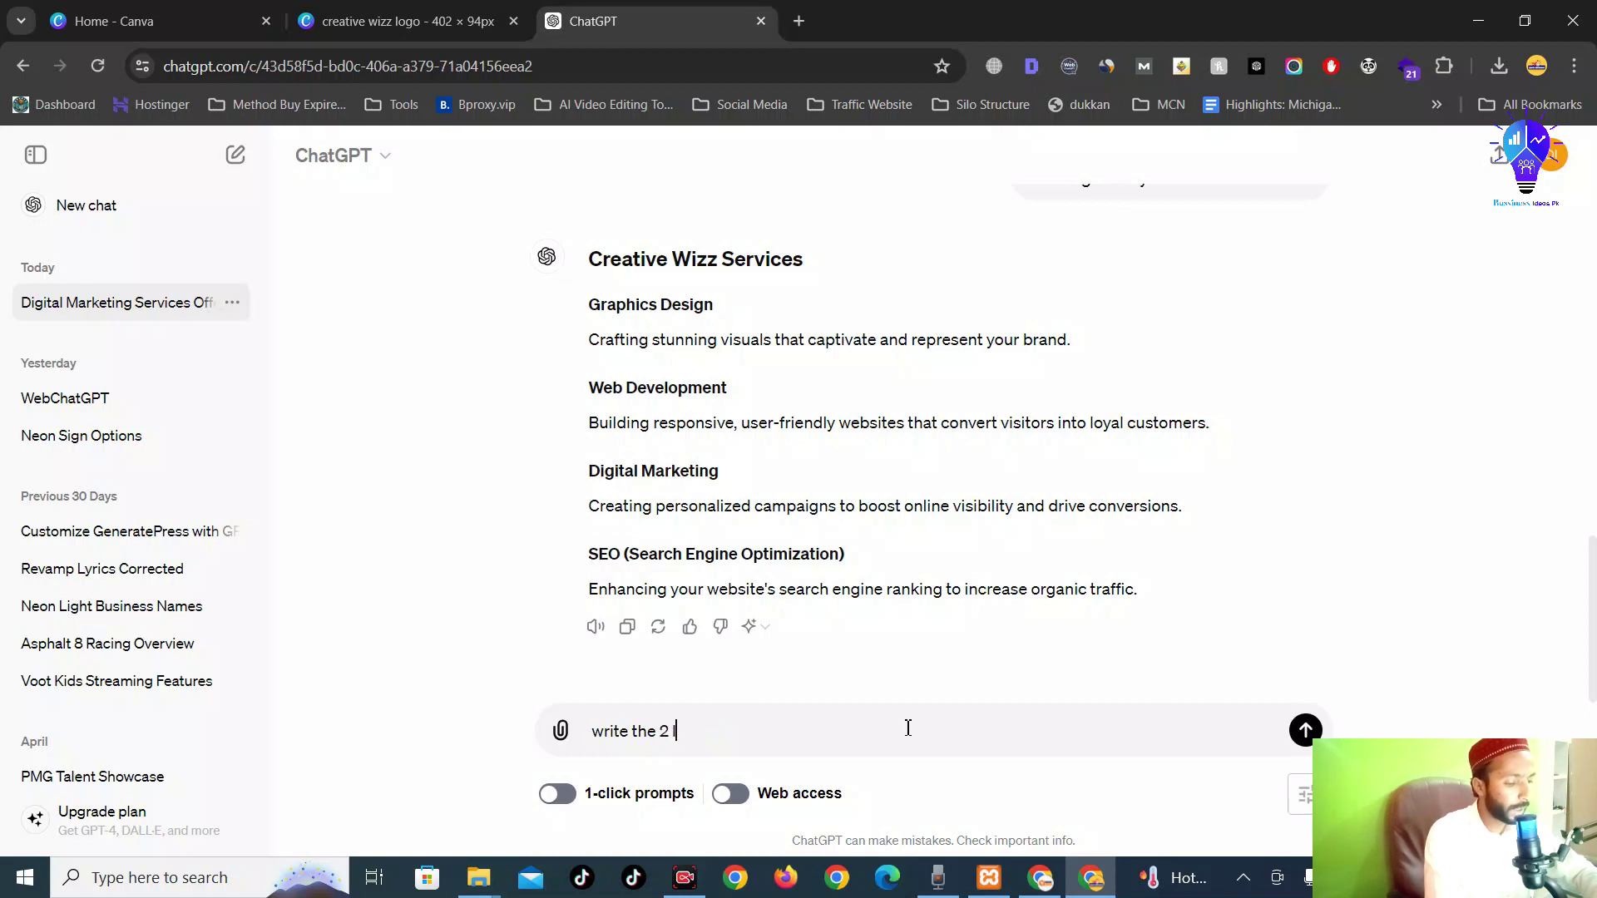
type(" lines ab")
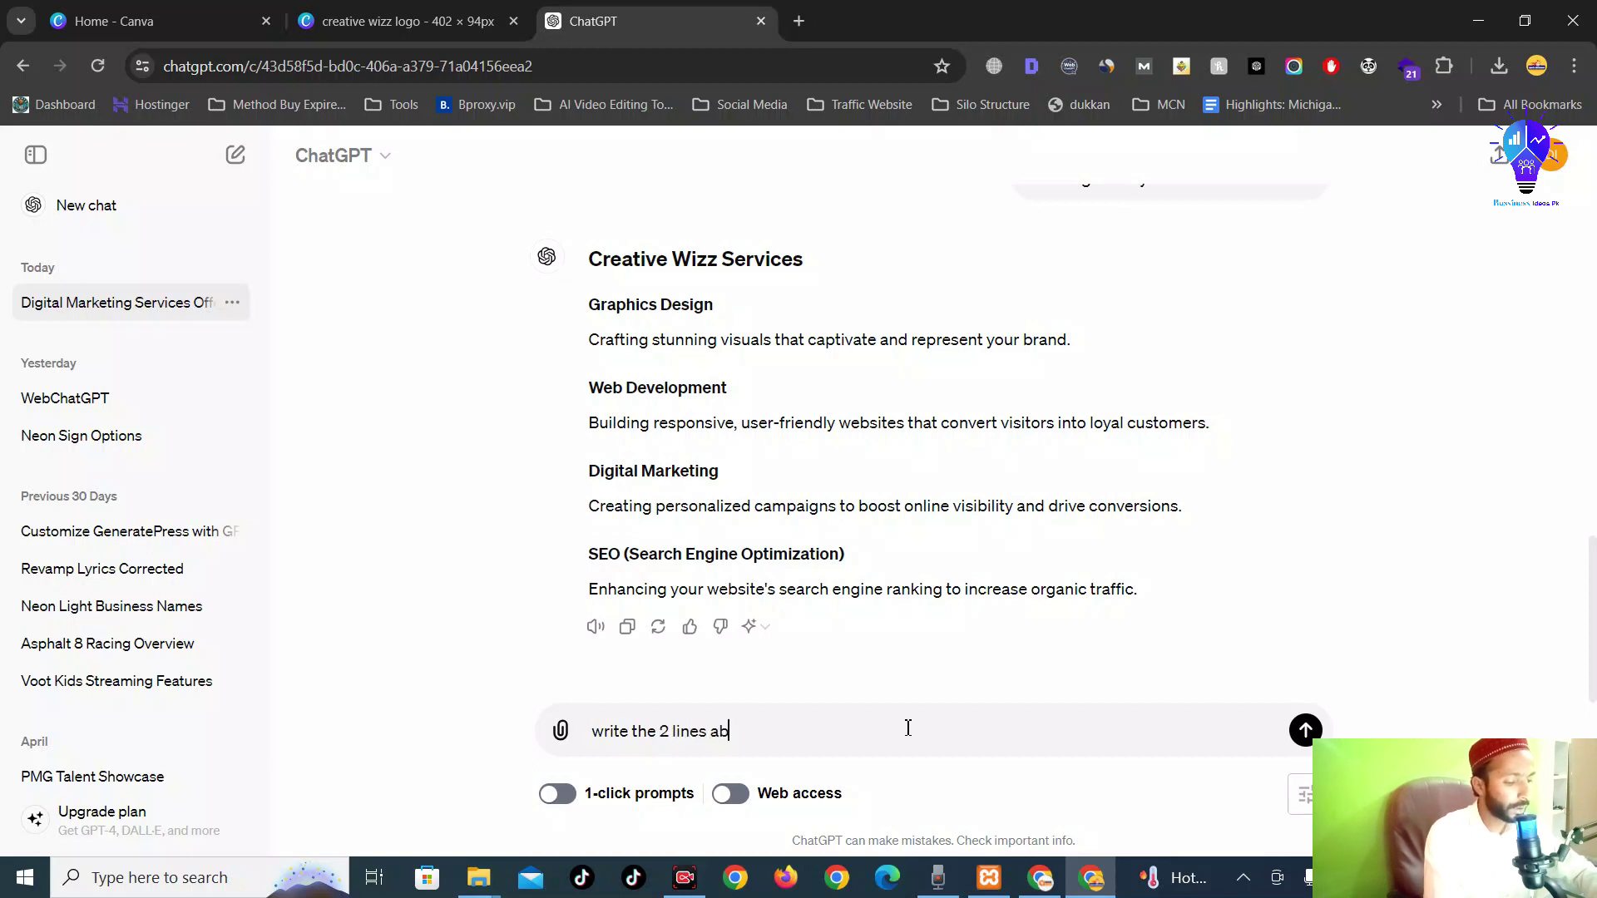
type("out this heading")
key("shift+Return")
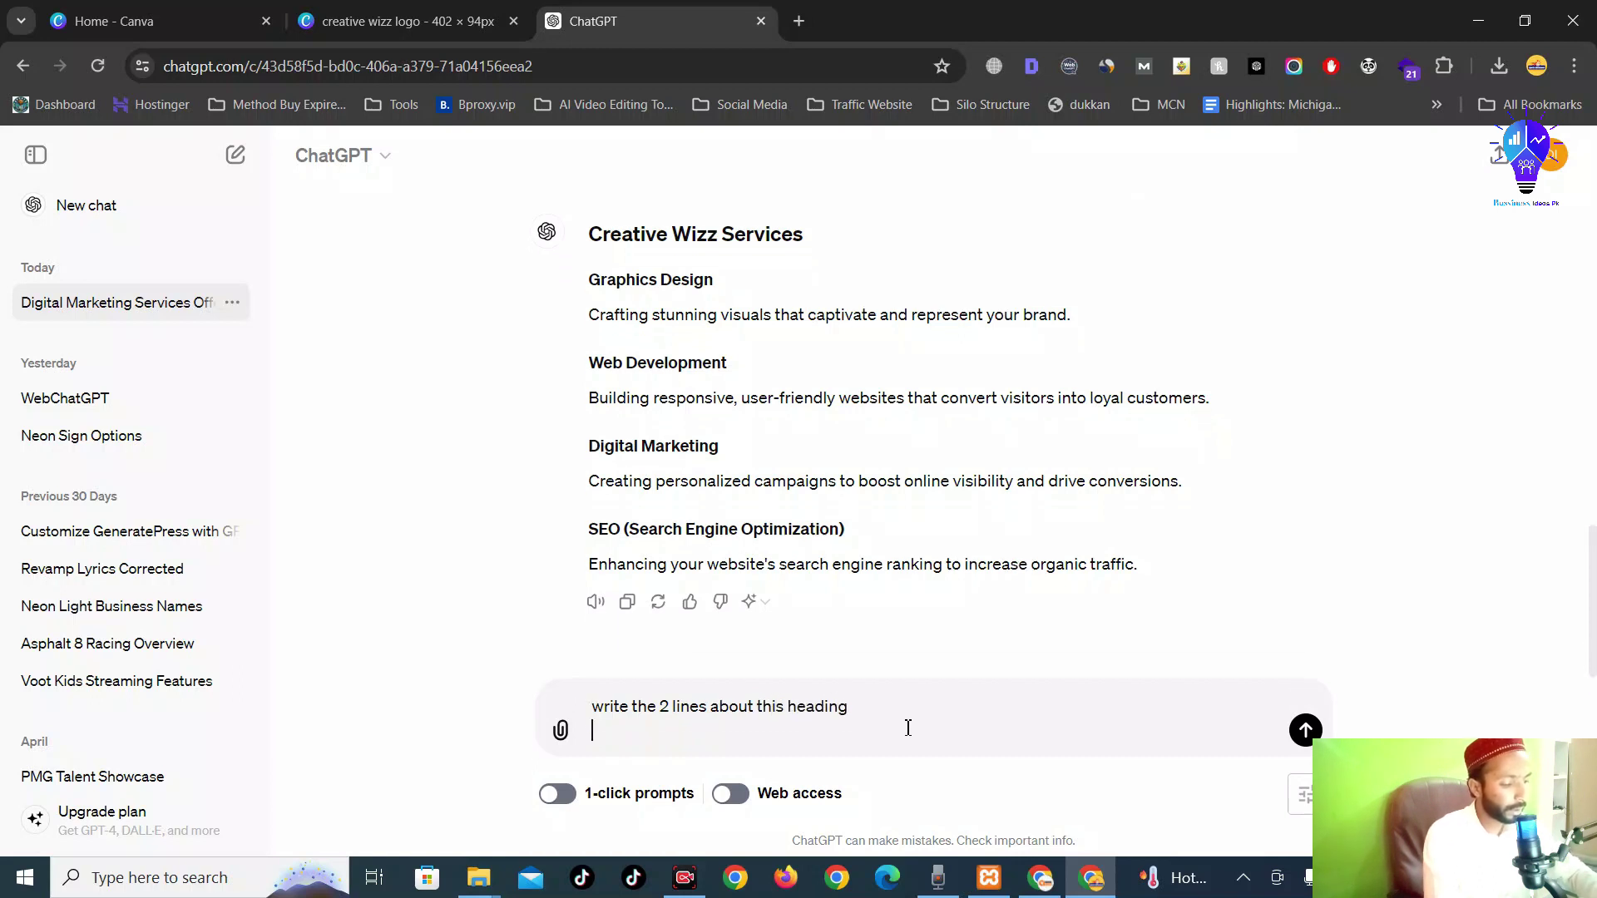
type("\"")
key("ctrl+v")
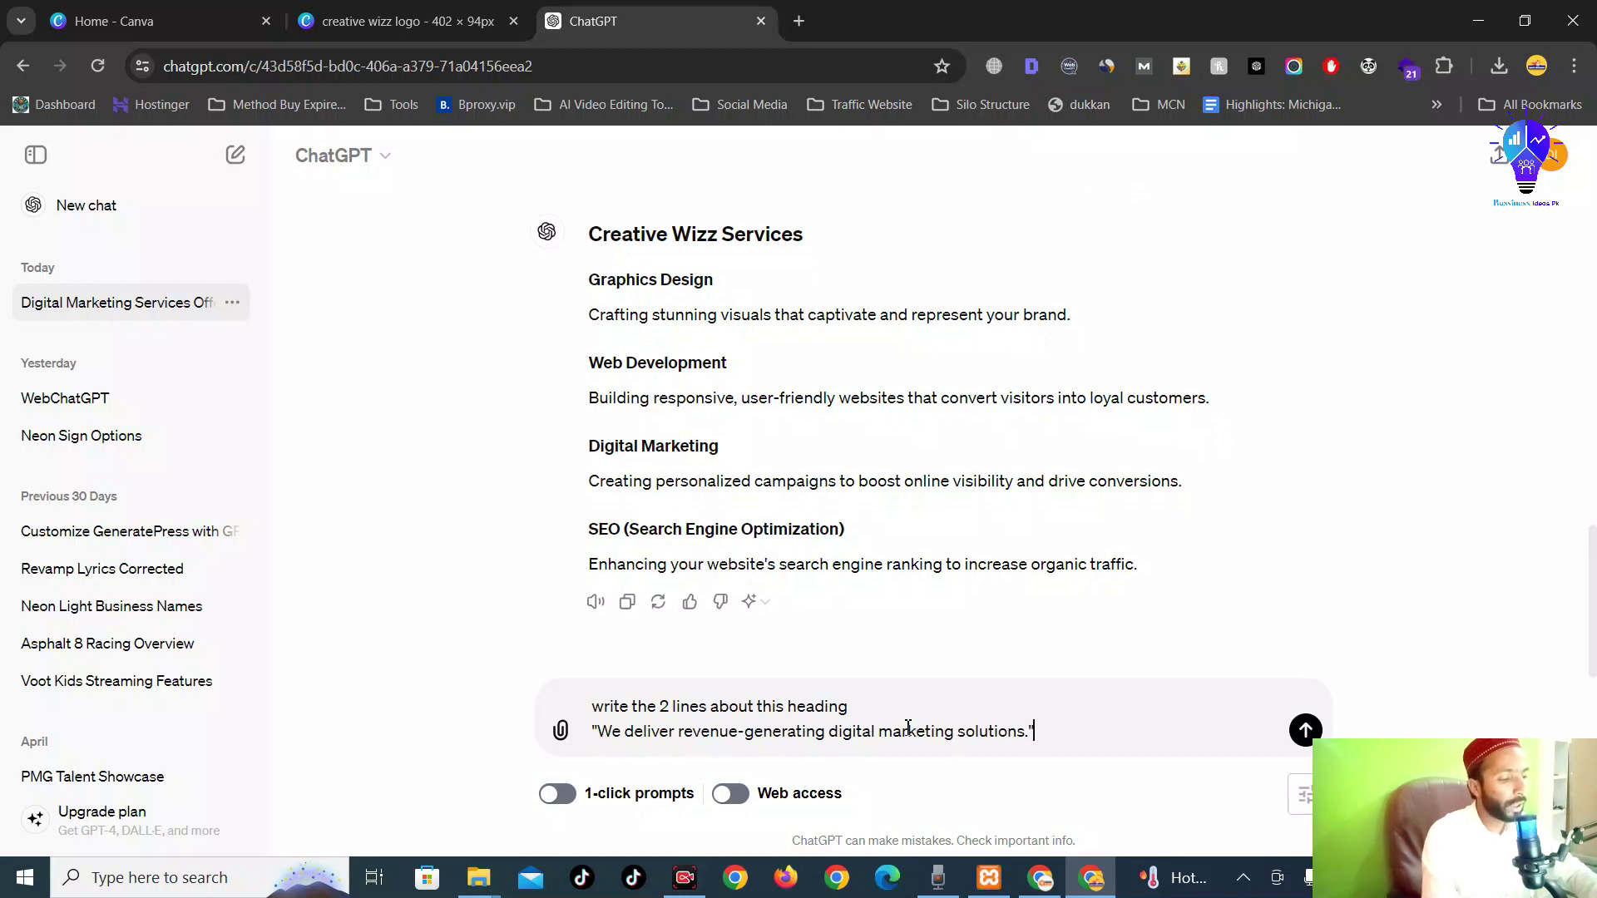
key("Return")
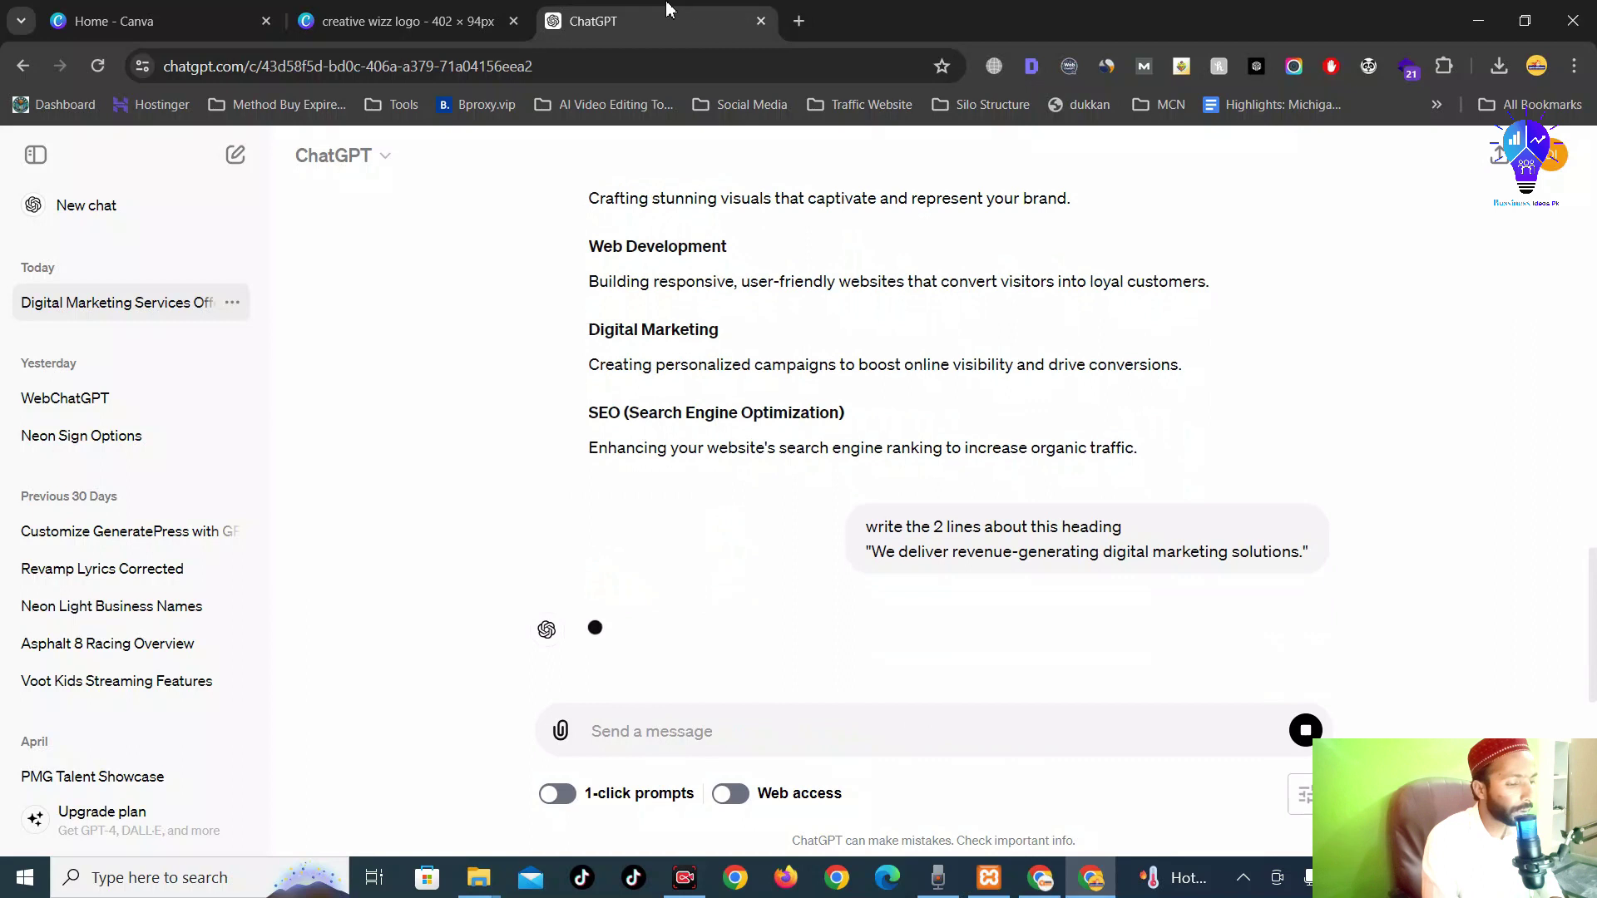
Step: Select ChatGPT's two-line Creative Wizz reply paragraph
key("alt+Tab")
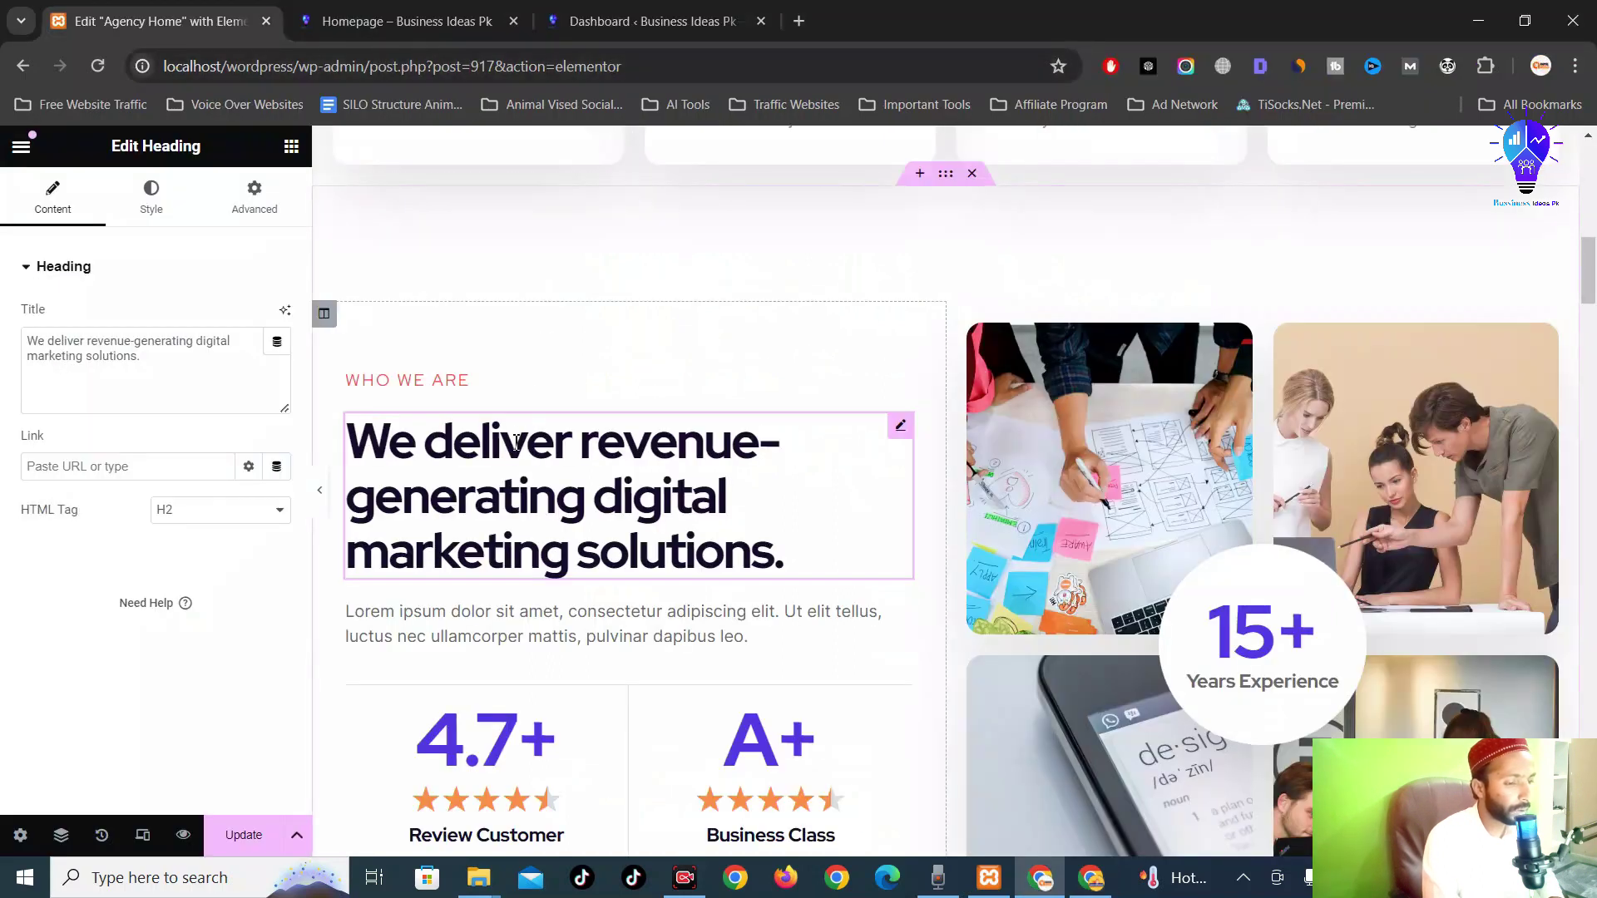
key("alt+Tab")
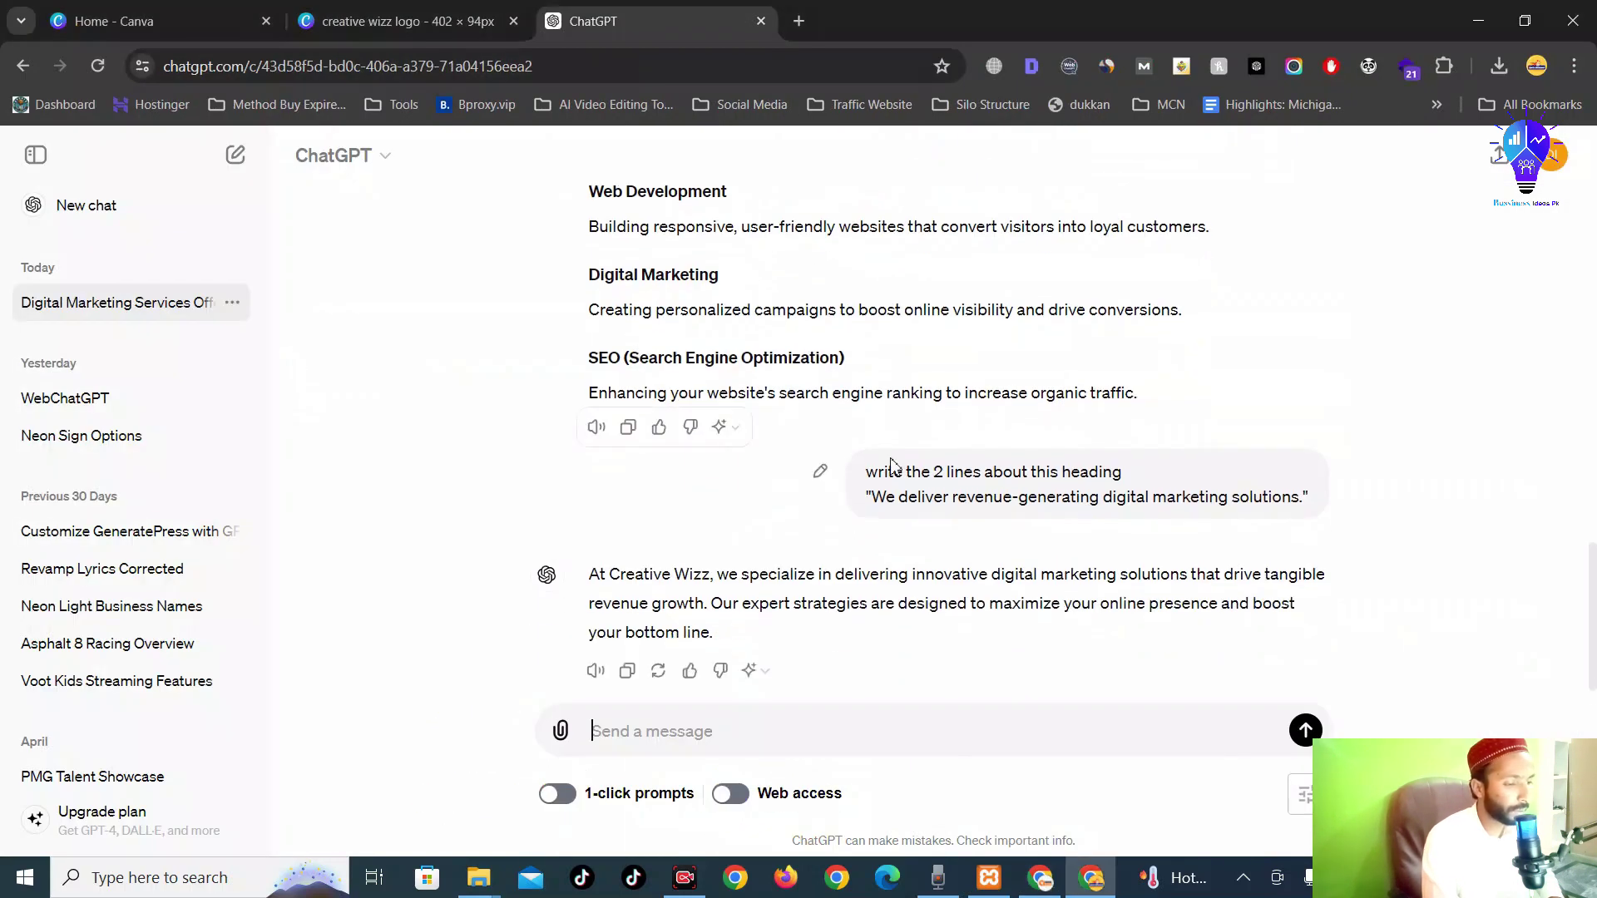
scroll(966, 585, "down", 1)
left_click_drag(593, 531, 713, 592)
key("ctrl+c")
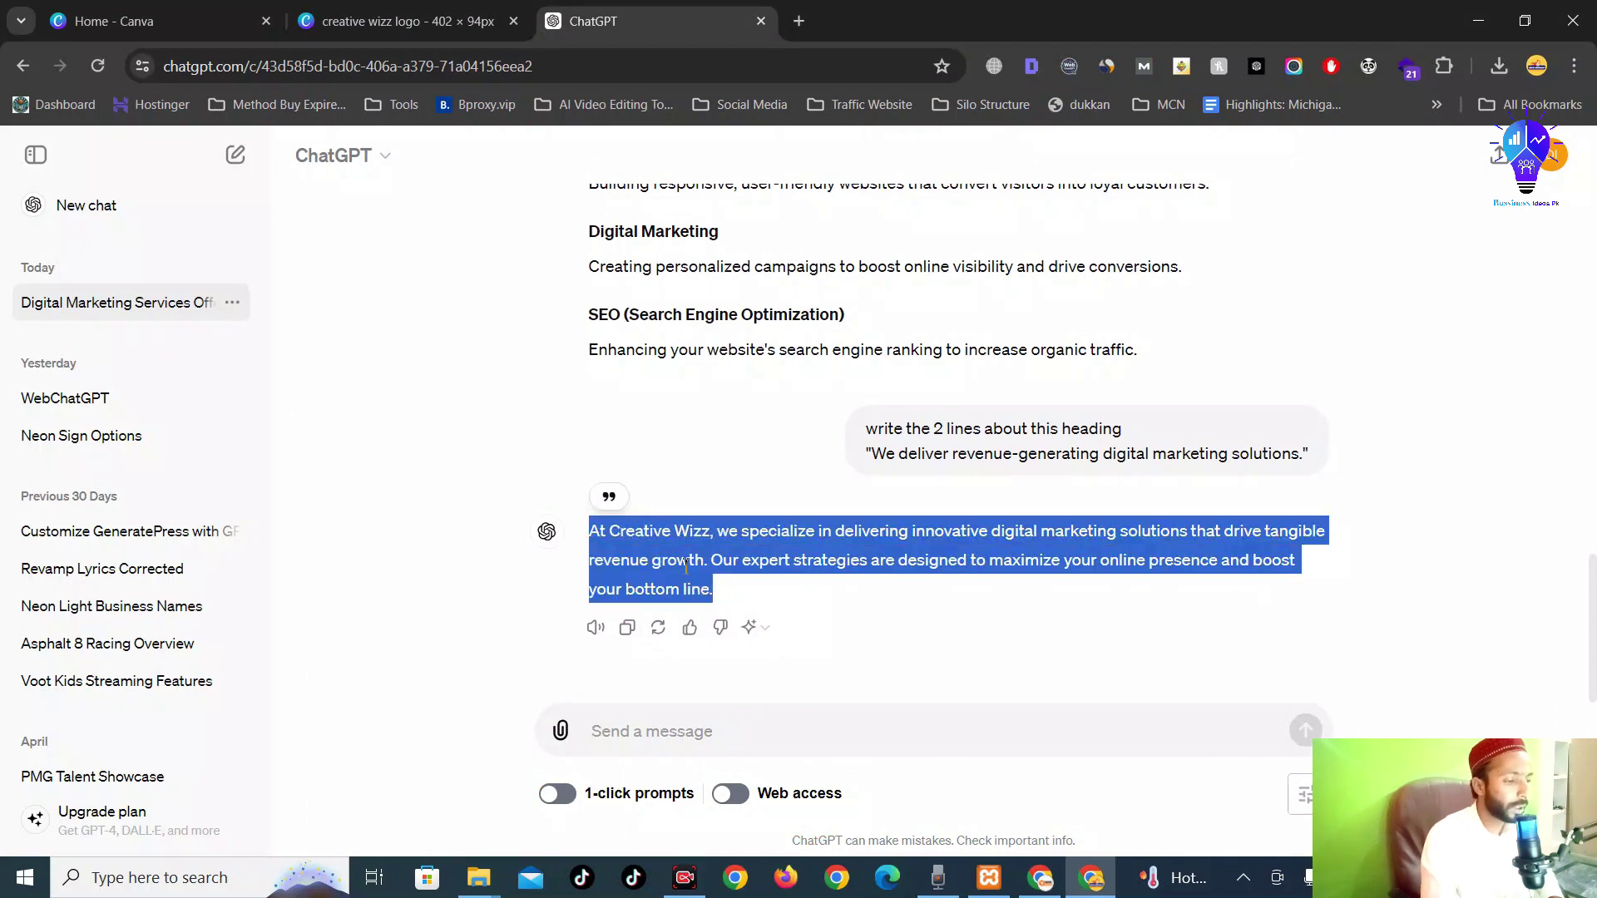
key("alt+Tab")
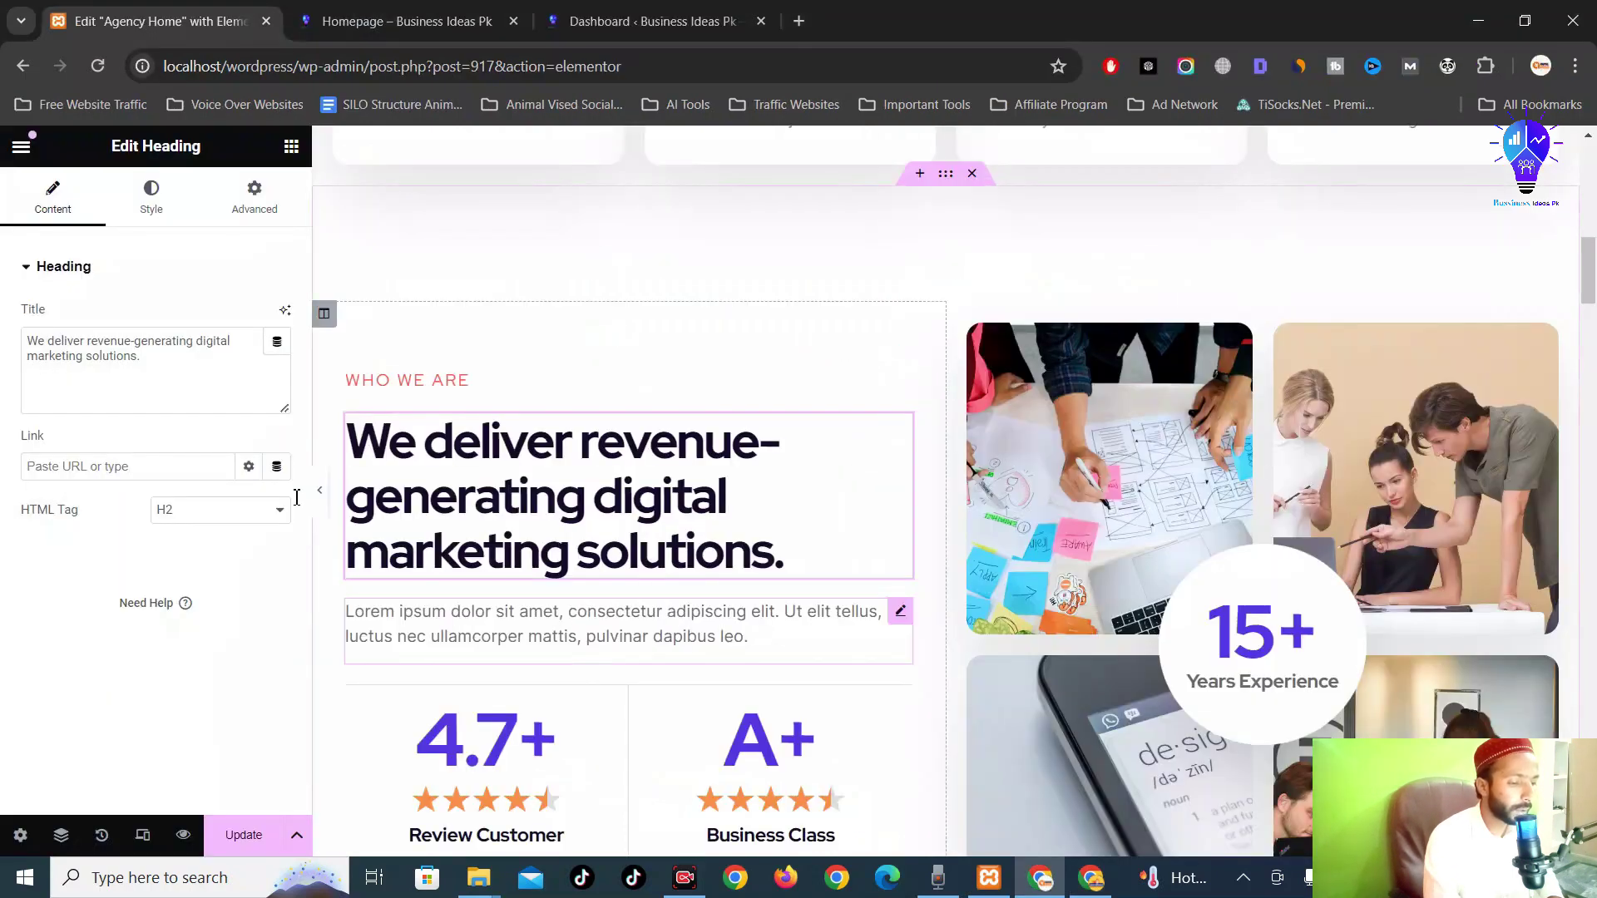
Step: Replace the Lorem ipsum paragraph under the heading with the ChatGPT Creative Wizz paragraph
left_click(349, 620)
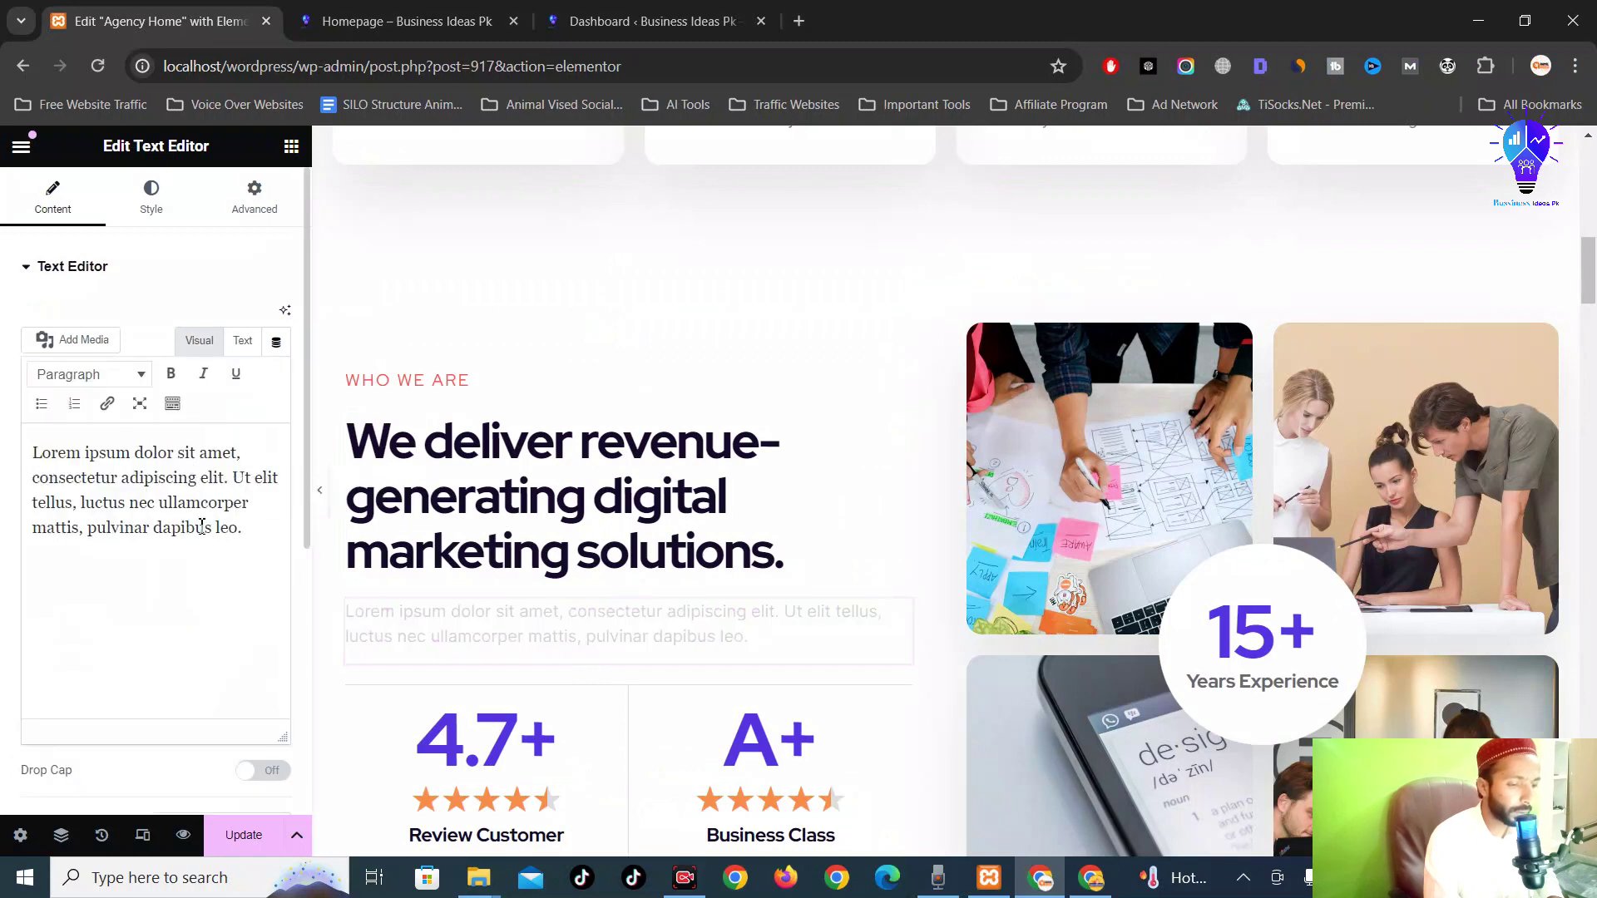
key("ctrl+a")
key("ctrl+v")
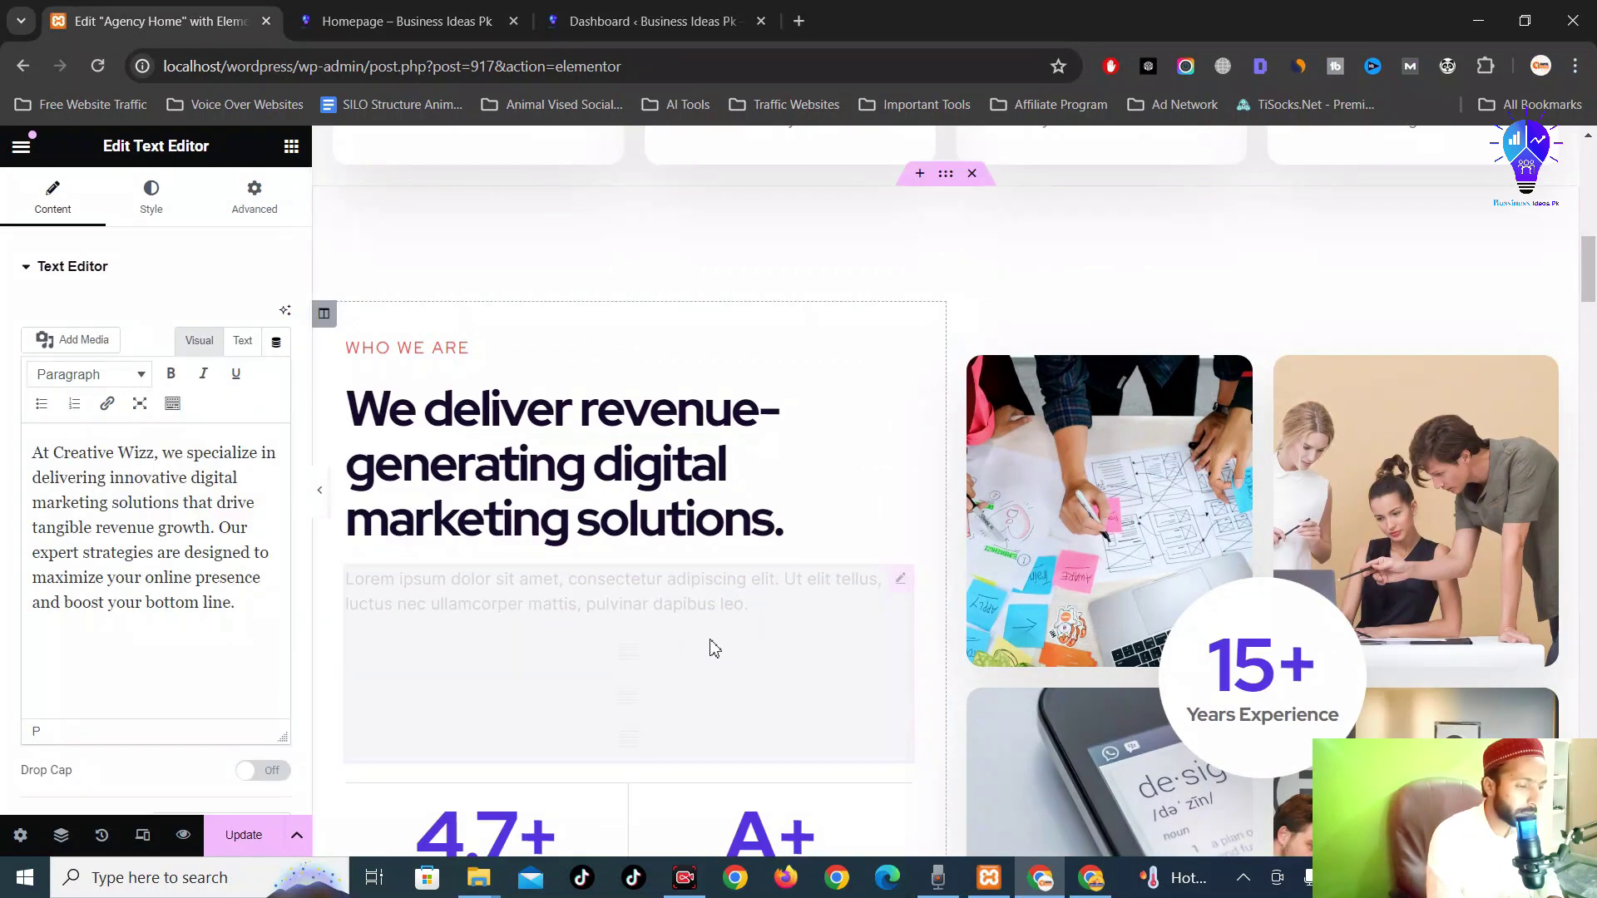
Step: Browse the heading, 4.7+ rating, partner logos and 'Recharging your brand' sections
left_click(614, 441)
scroll(476, 462, "down", 4)
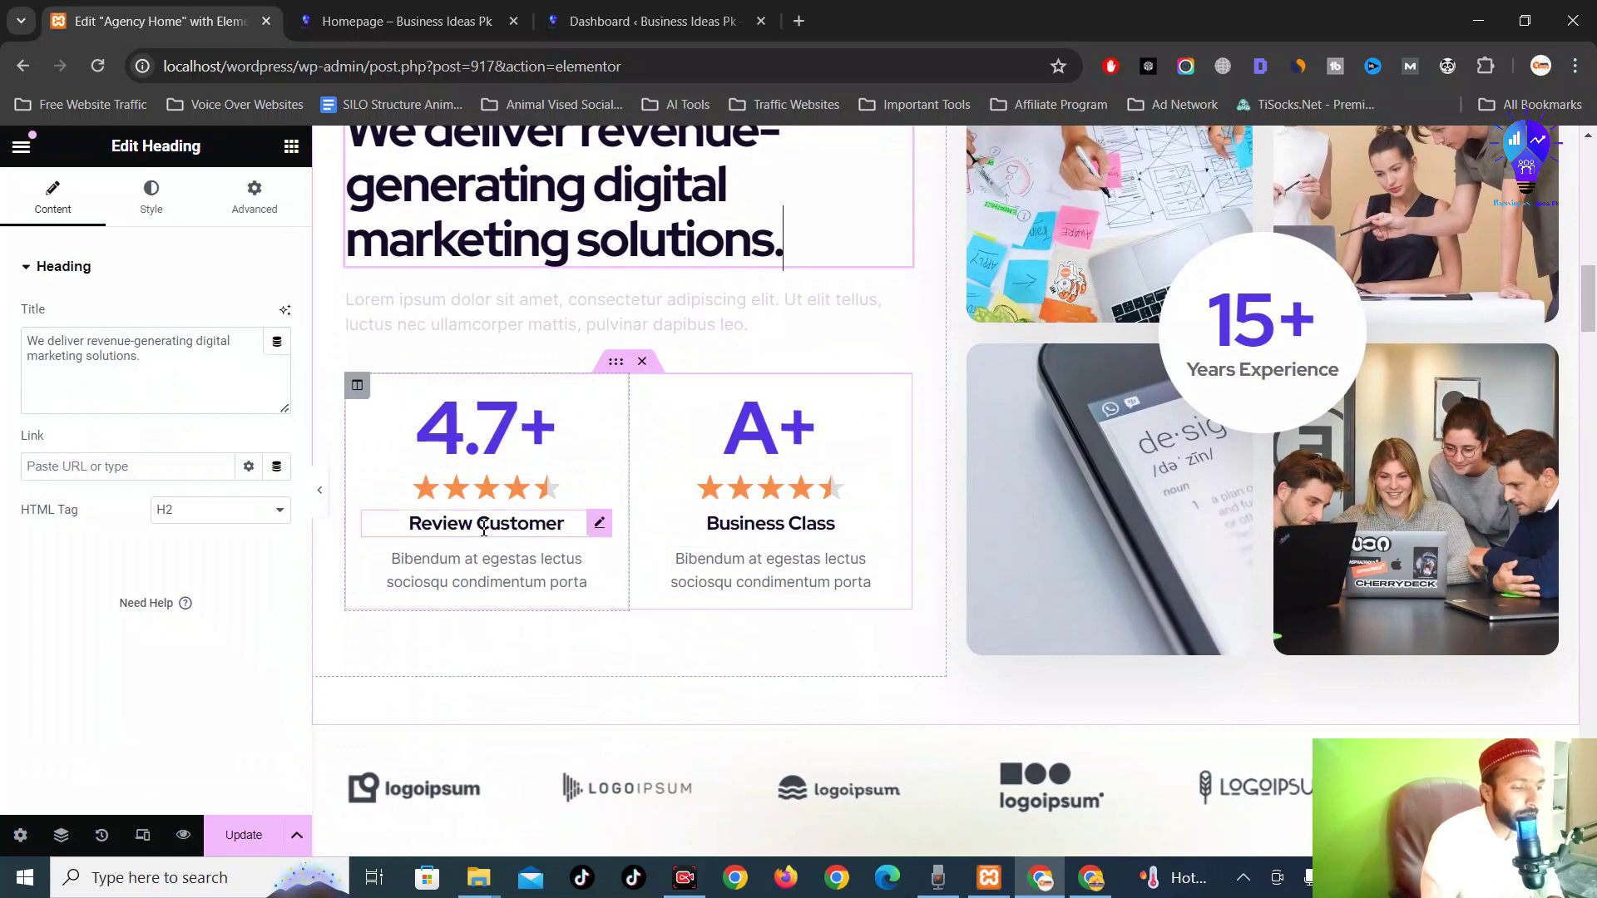
left_click(478, 491)
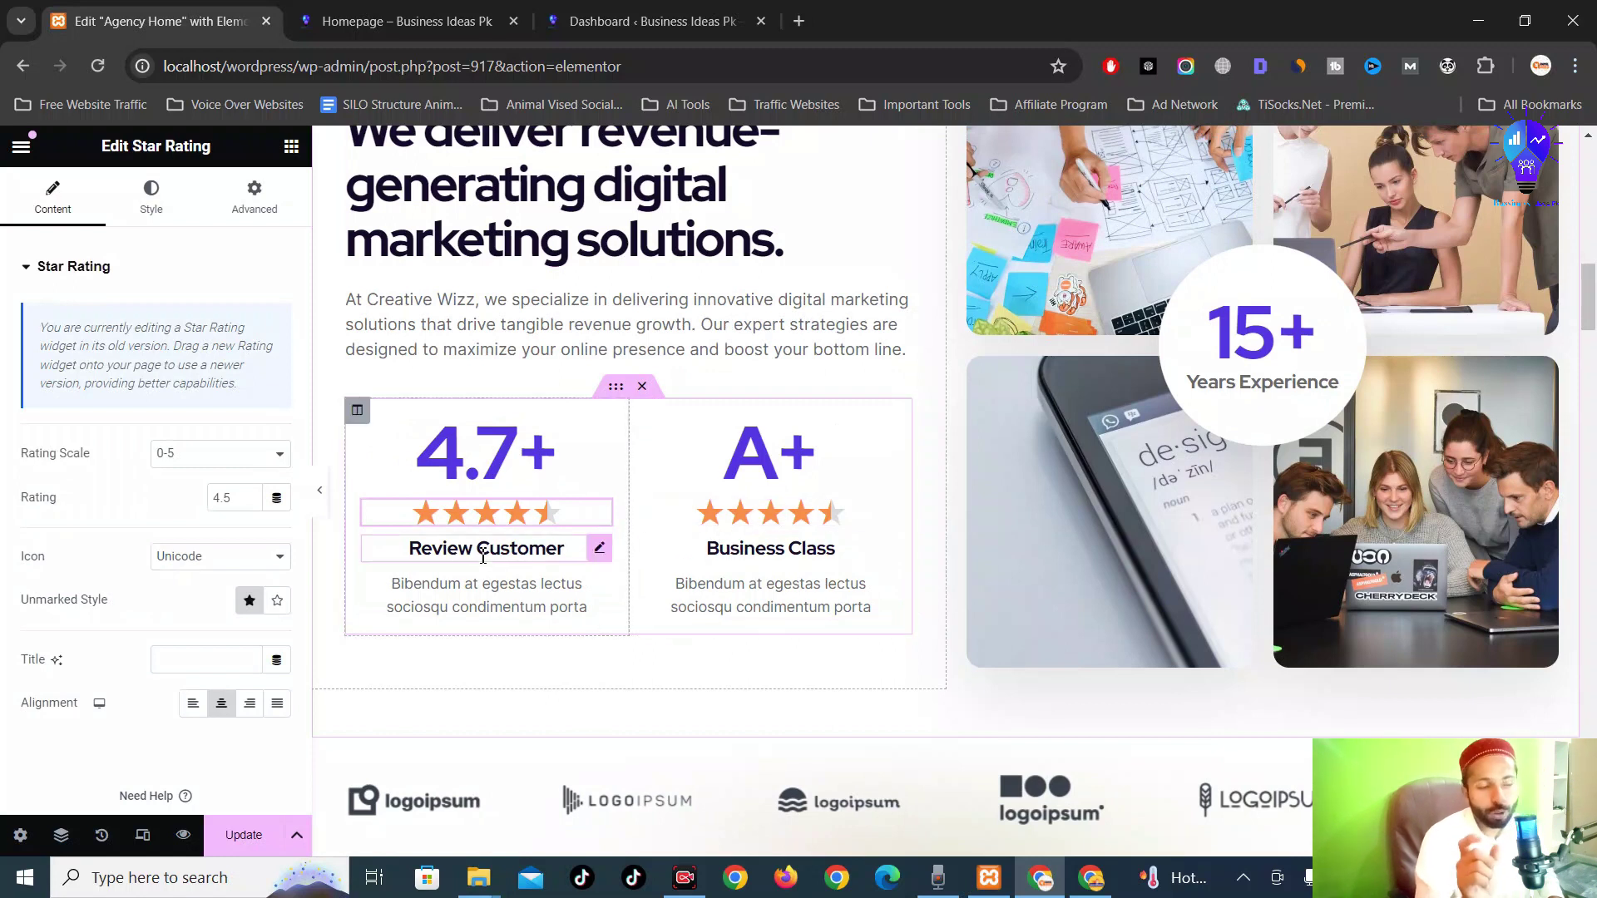
scroll(483, 556, "down", 3)
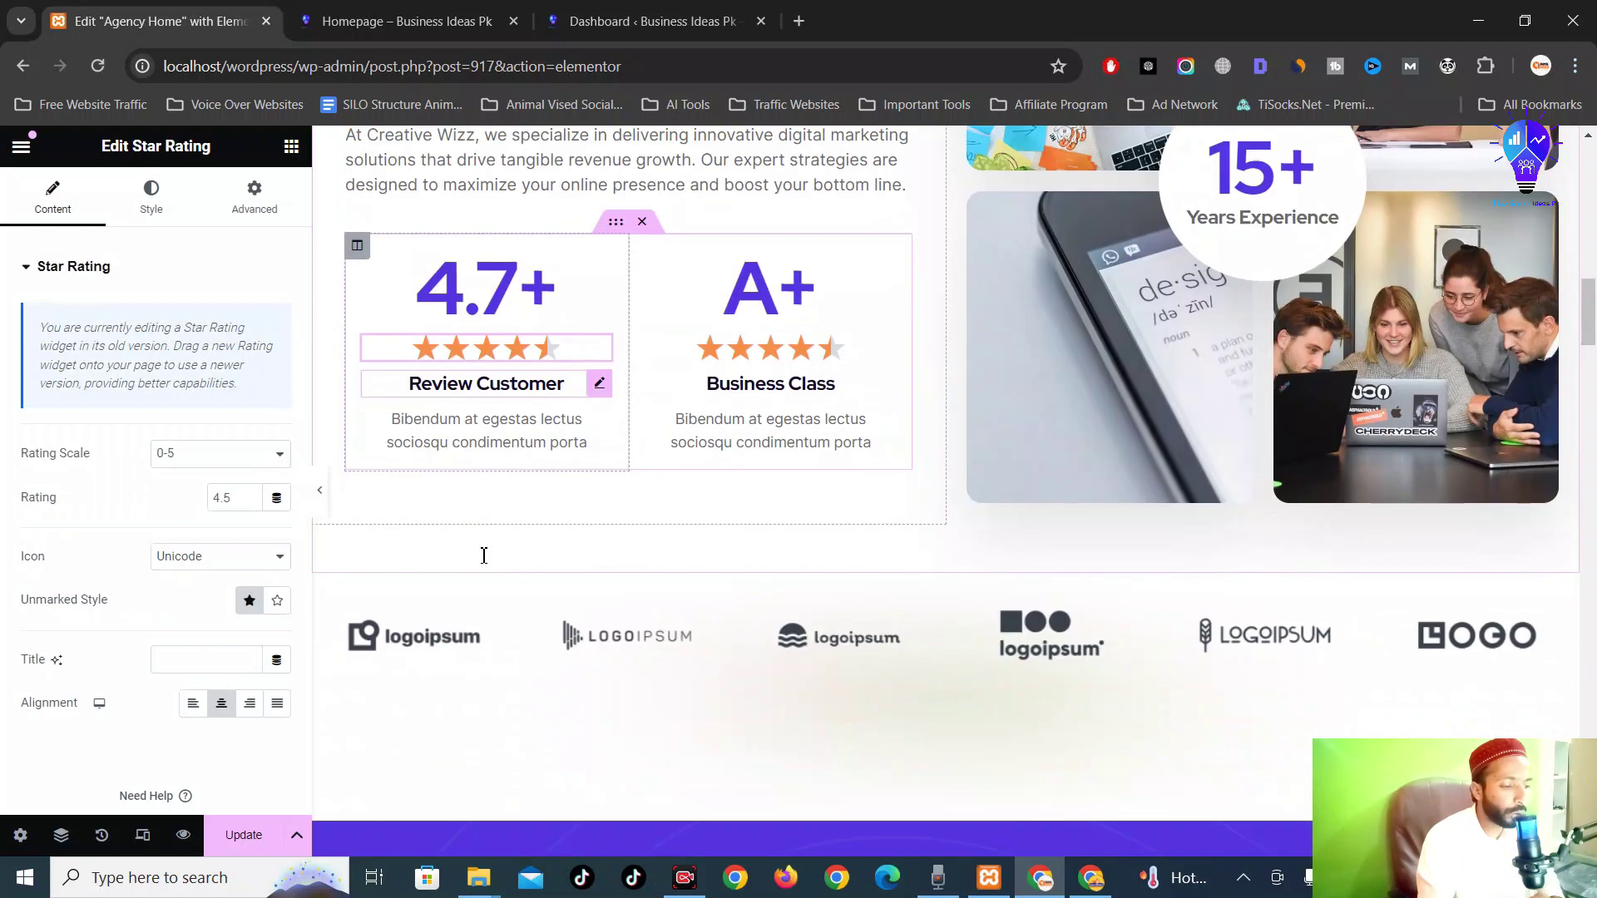
left_click(433, 609)
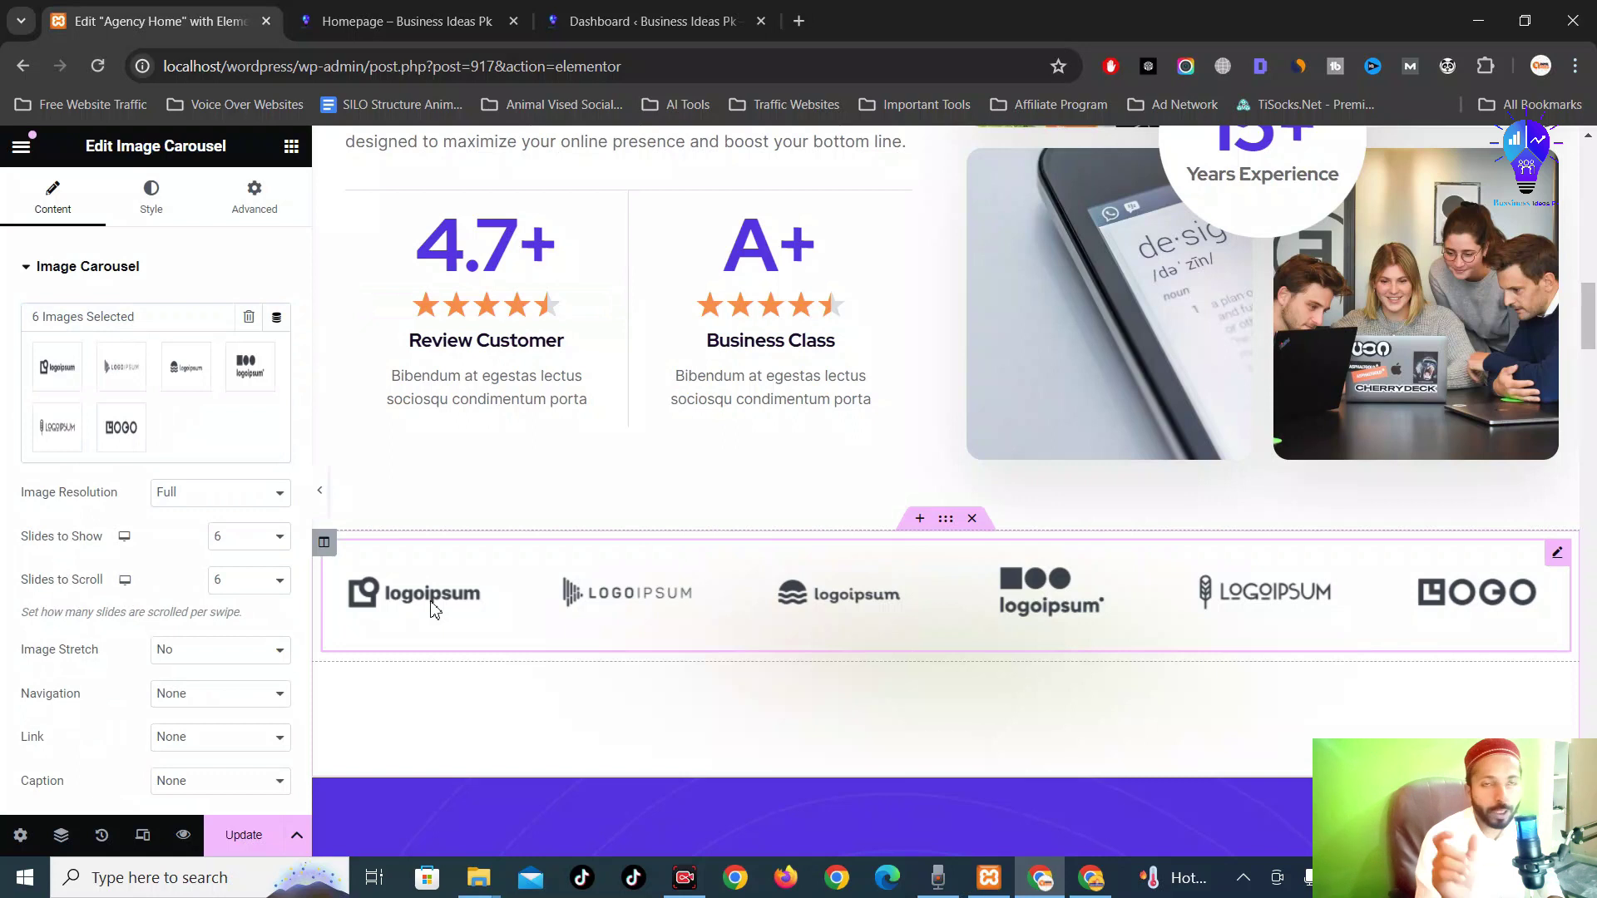
scroll(433, 610, "down", 1)
scroll(500, 583, "down", 3)
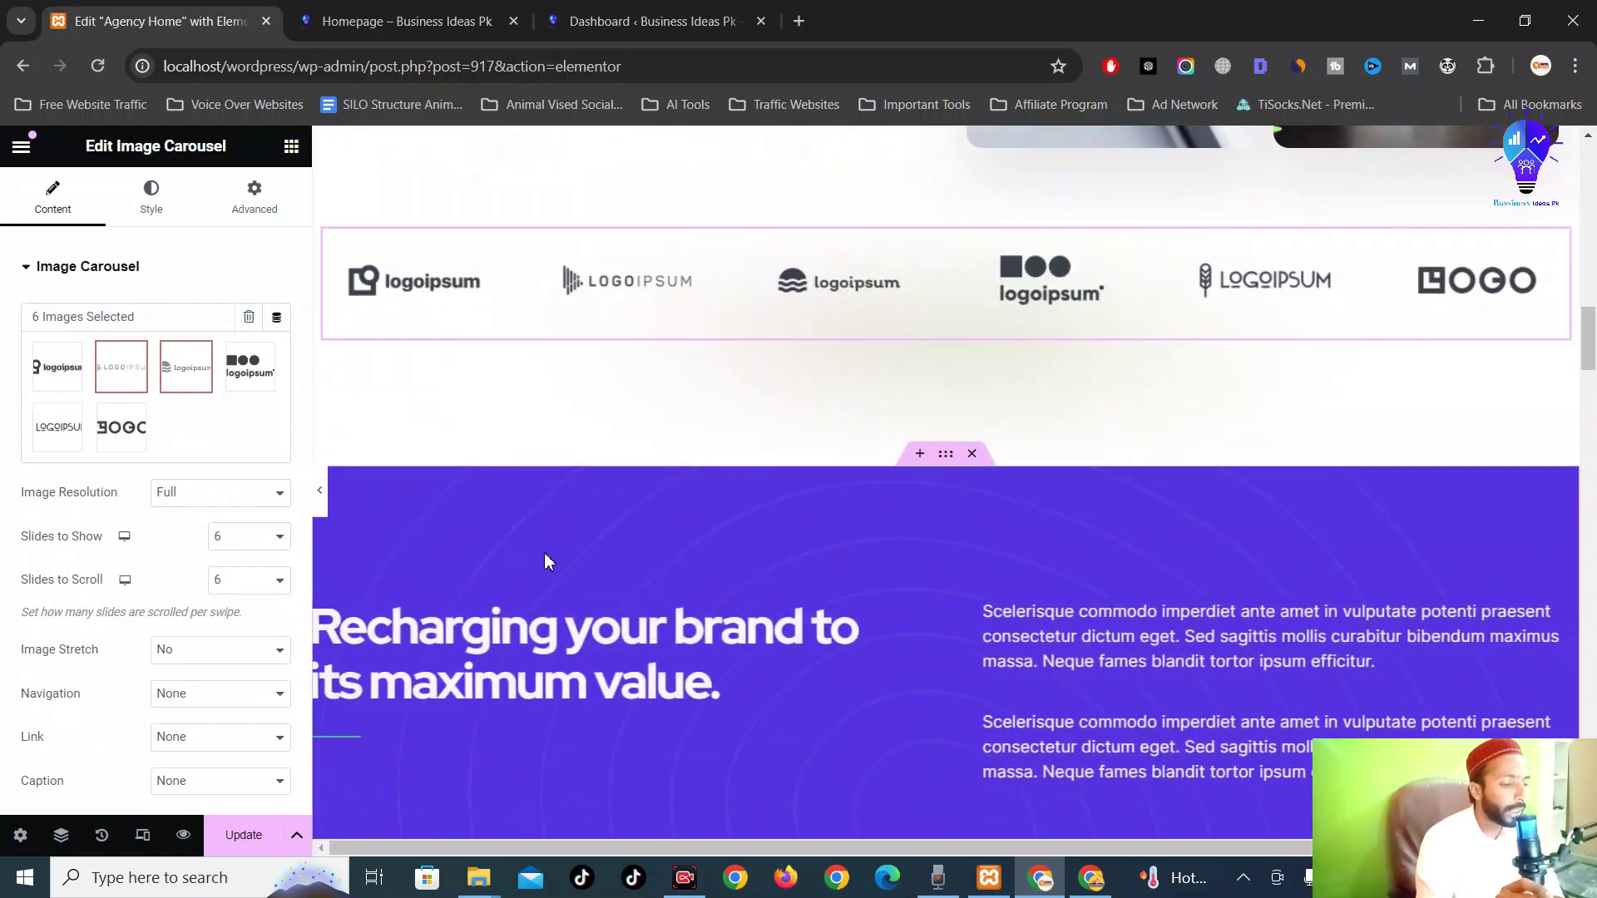
scroll(555, 559, "down", 3)
scroll(652, 594, "down", 3)
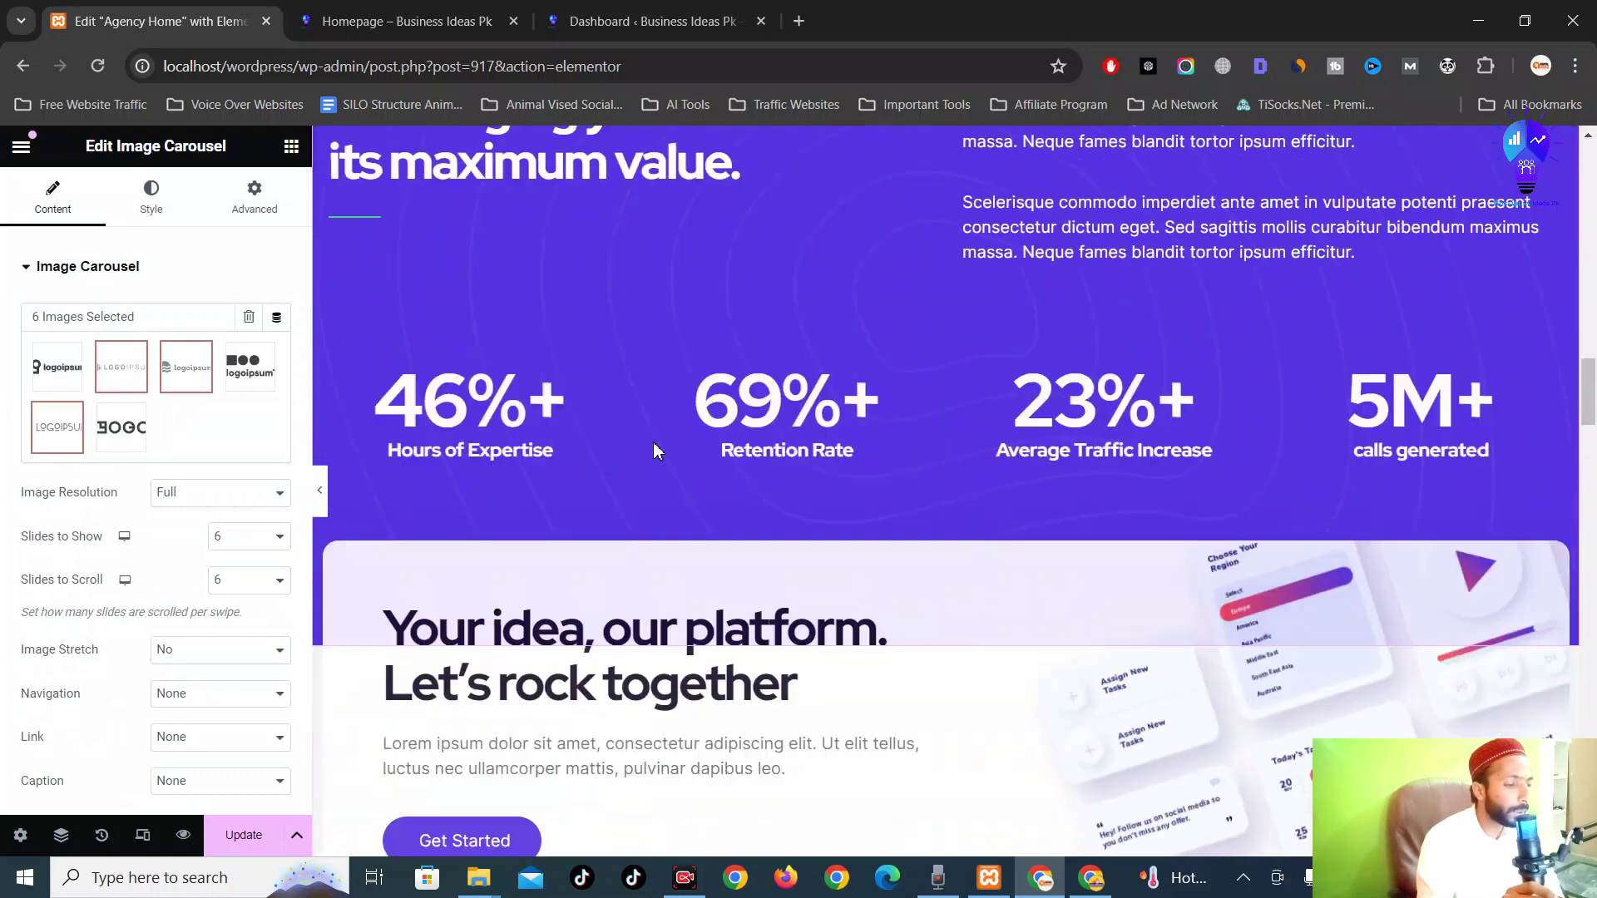
scroll(616, 400, "up", 5)
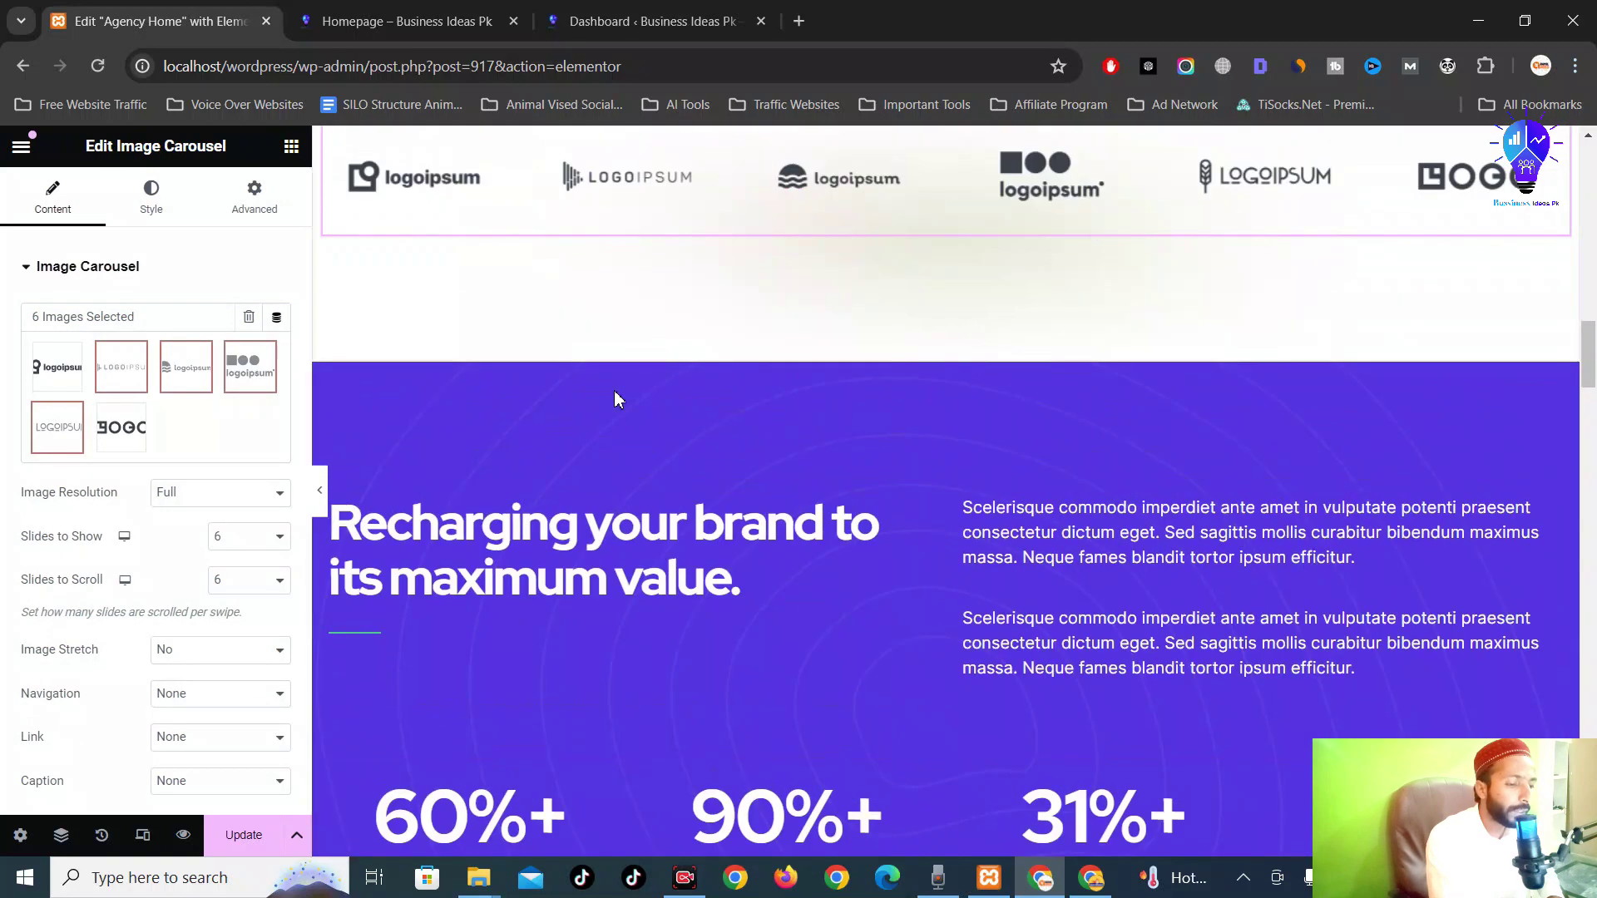
left_click(523, 568)
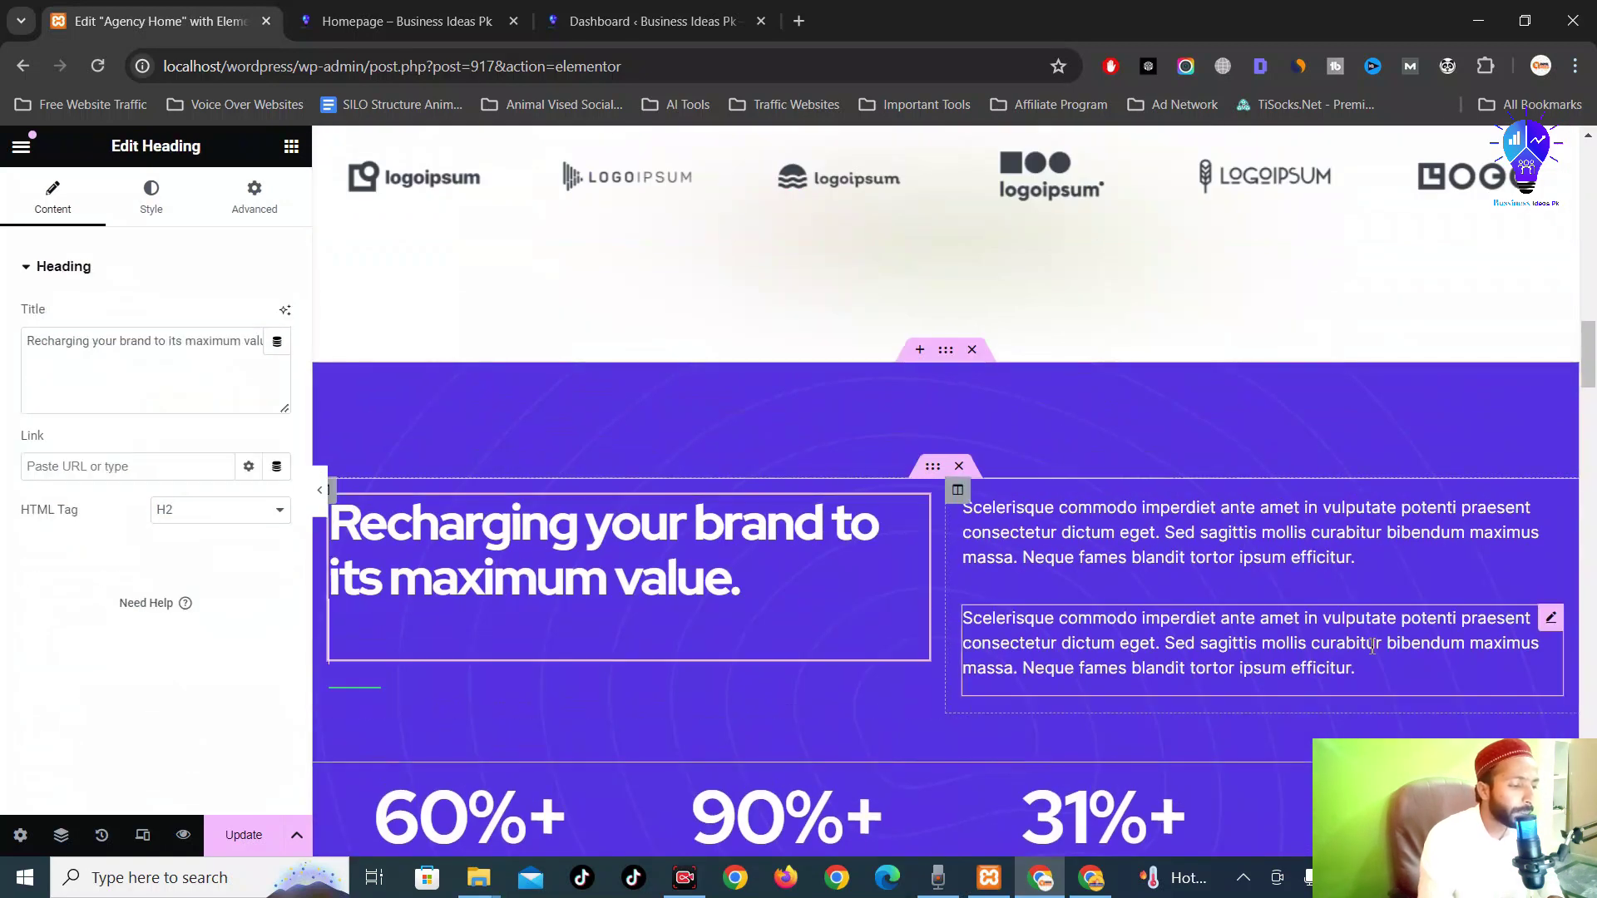
scroll(1056, 680, "down", 5)
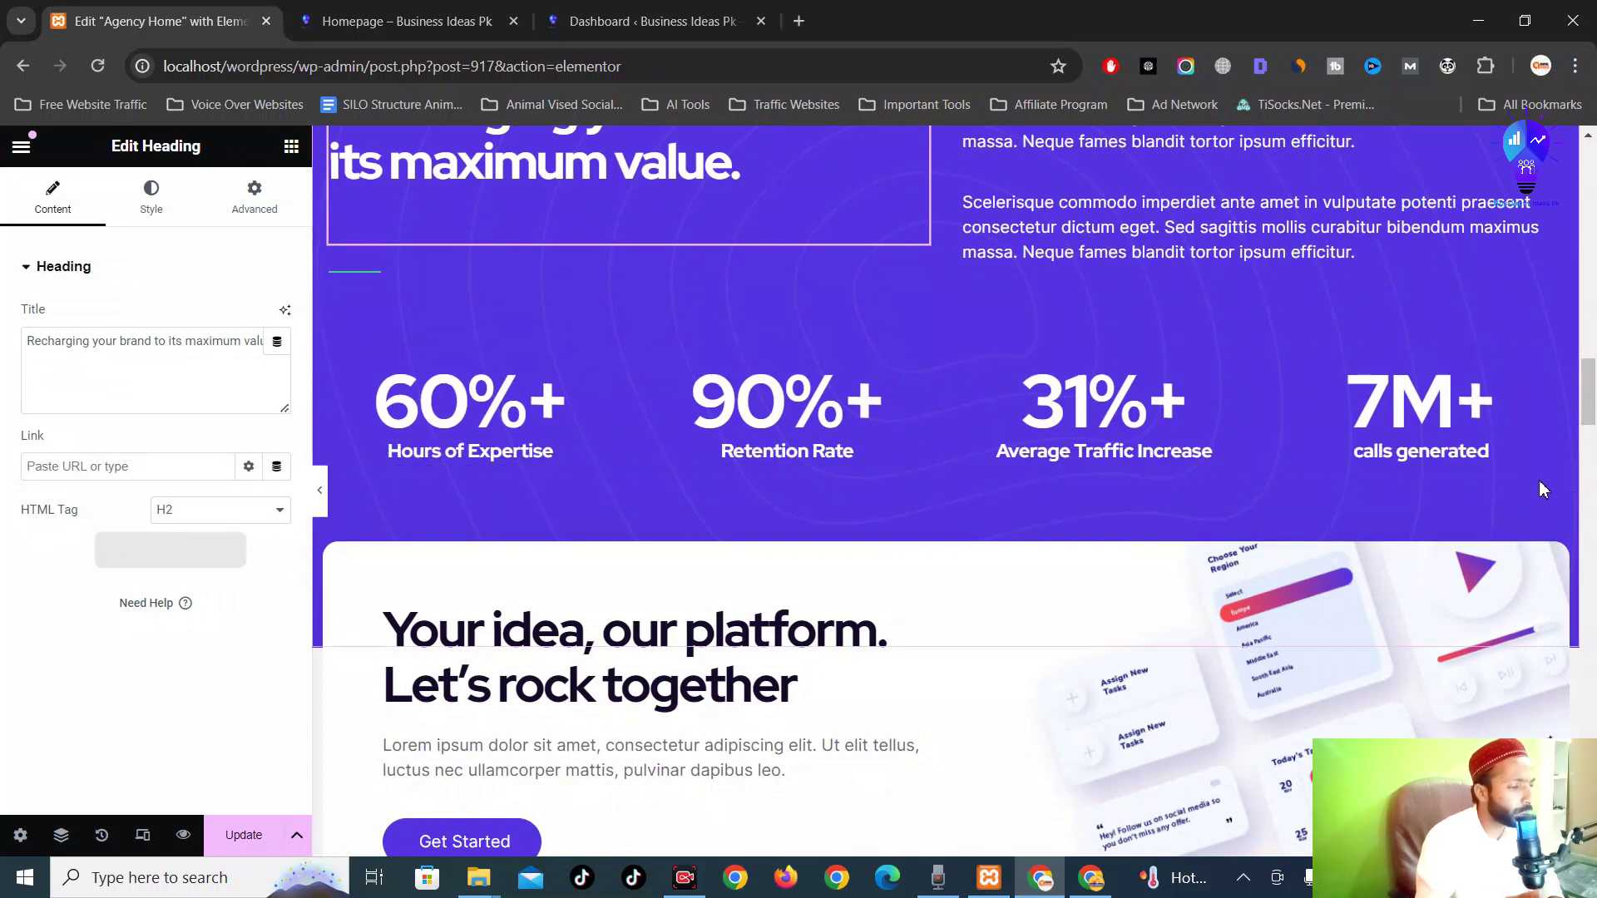
scroll(455, 376, "down", 2)
scroll(455, 376, "down", 3)
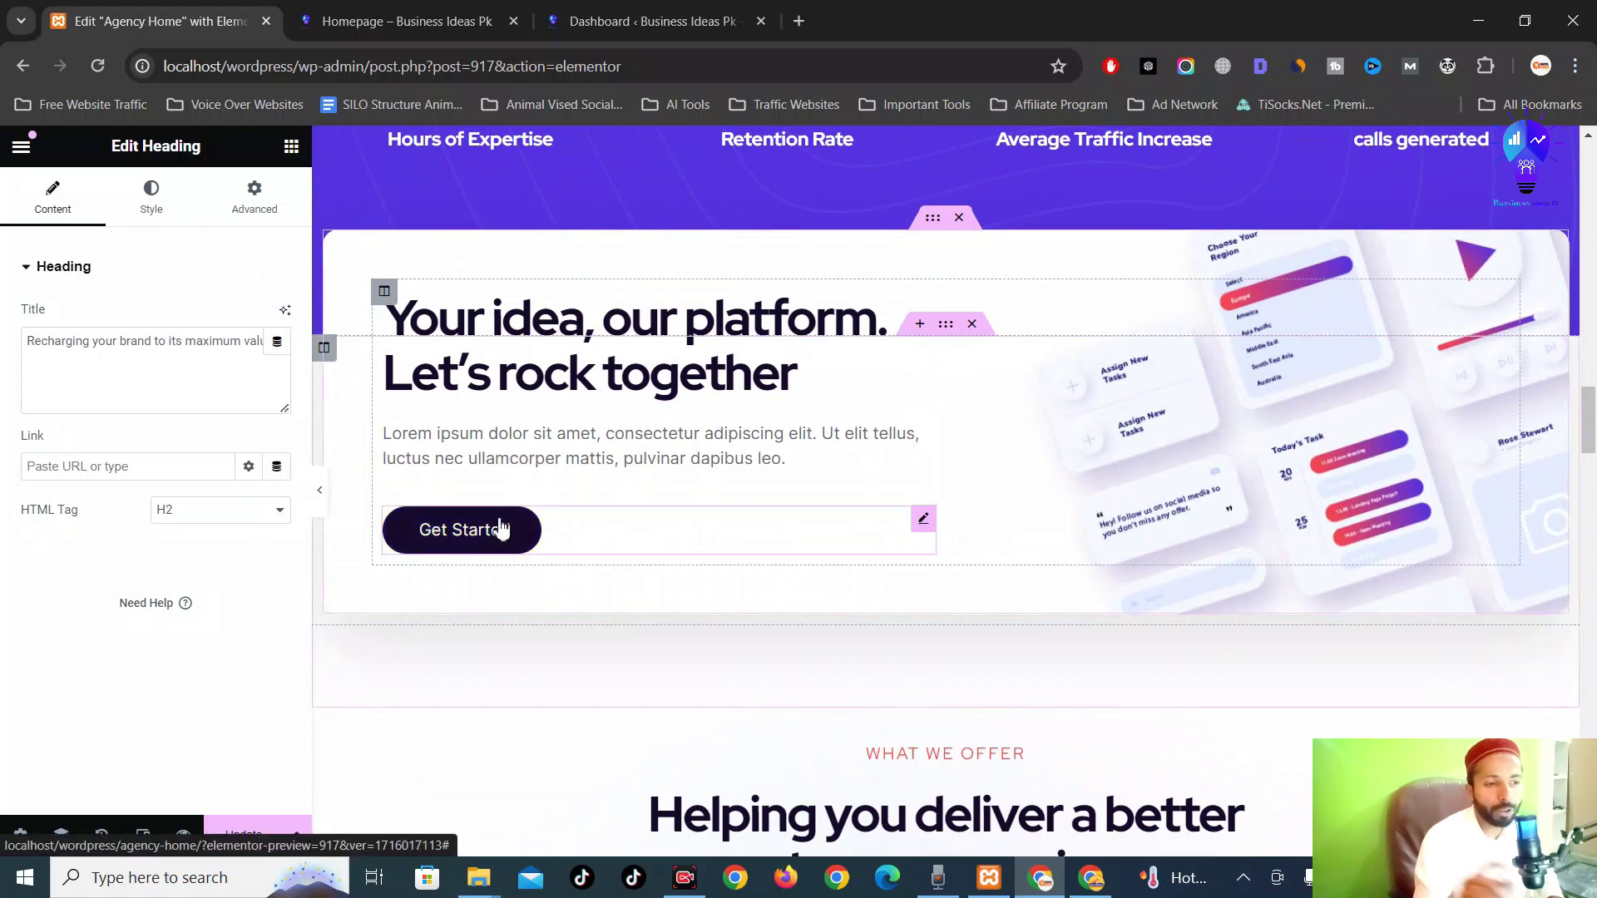
Step: Scroll past the Get Started button and open the Free Consultations card for editing
left_click(428, 536)
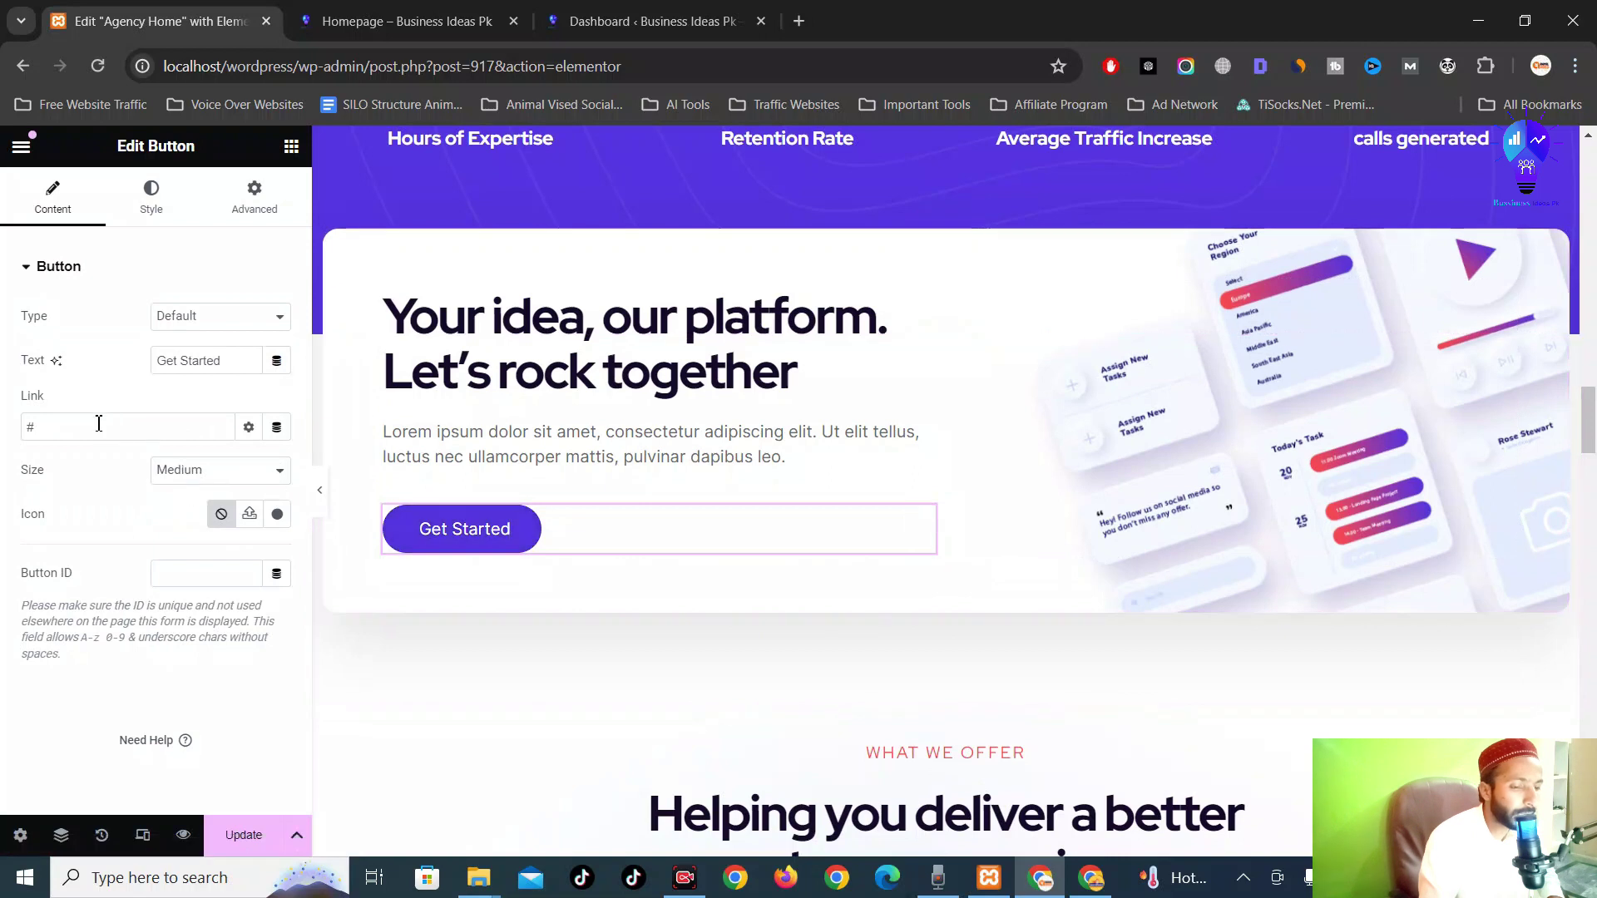
scroll(767, 635, "down", 8)
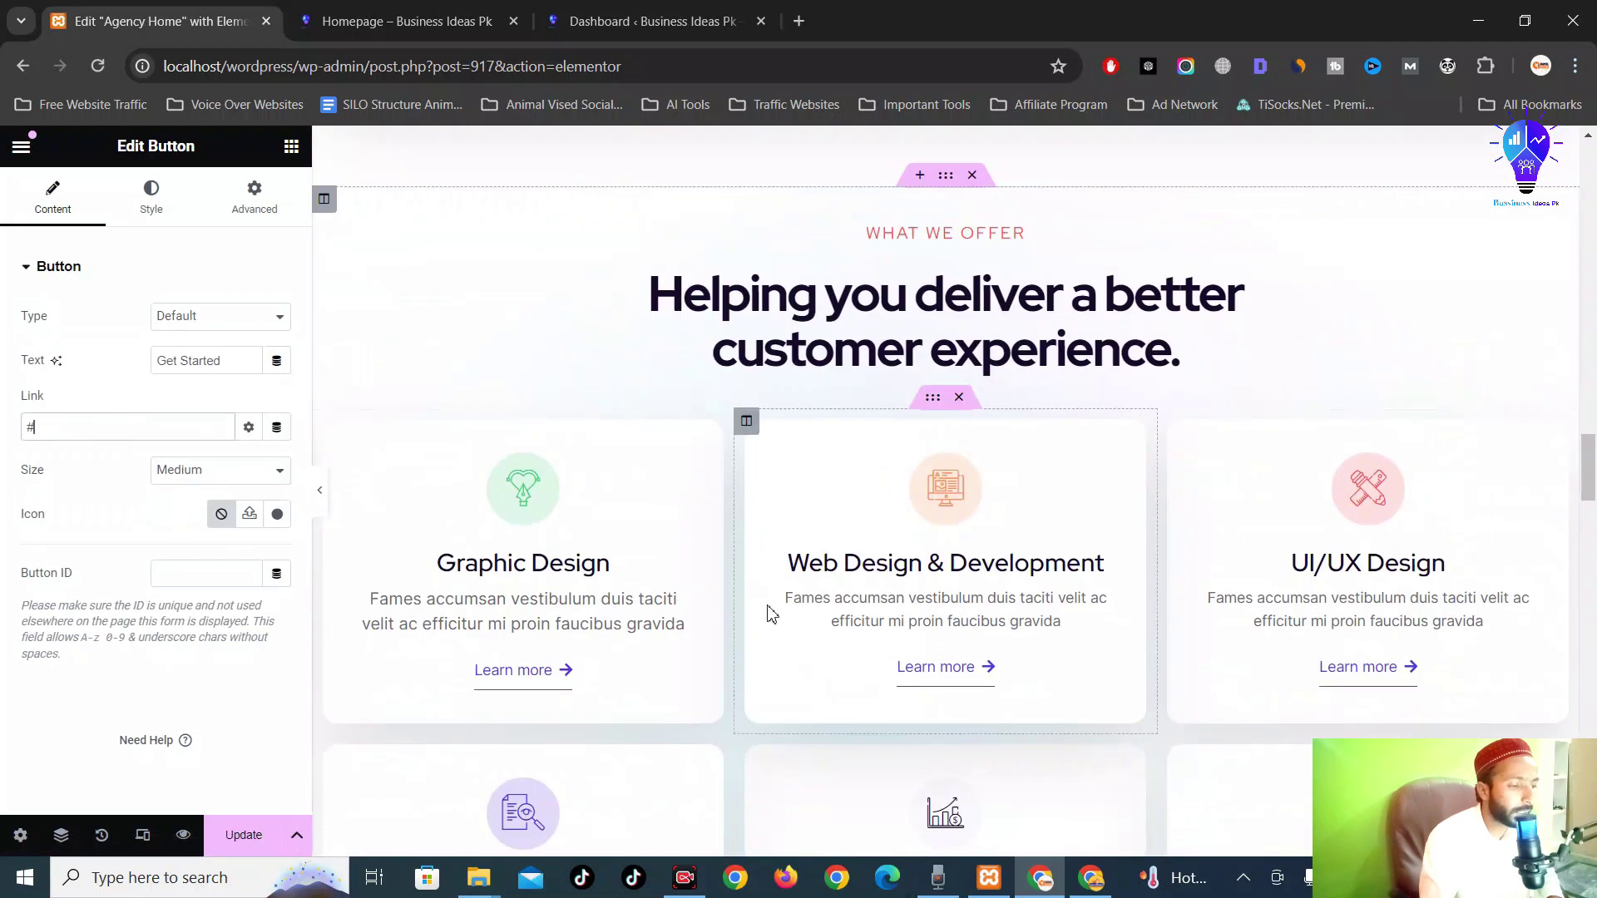
scroll(1291, 653, "down", 4)
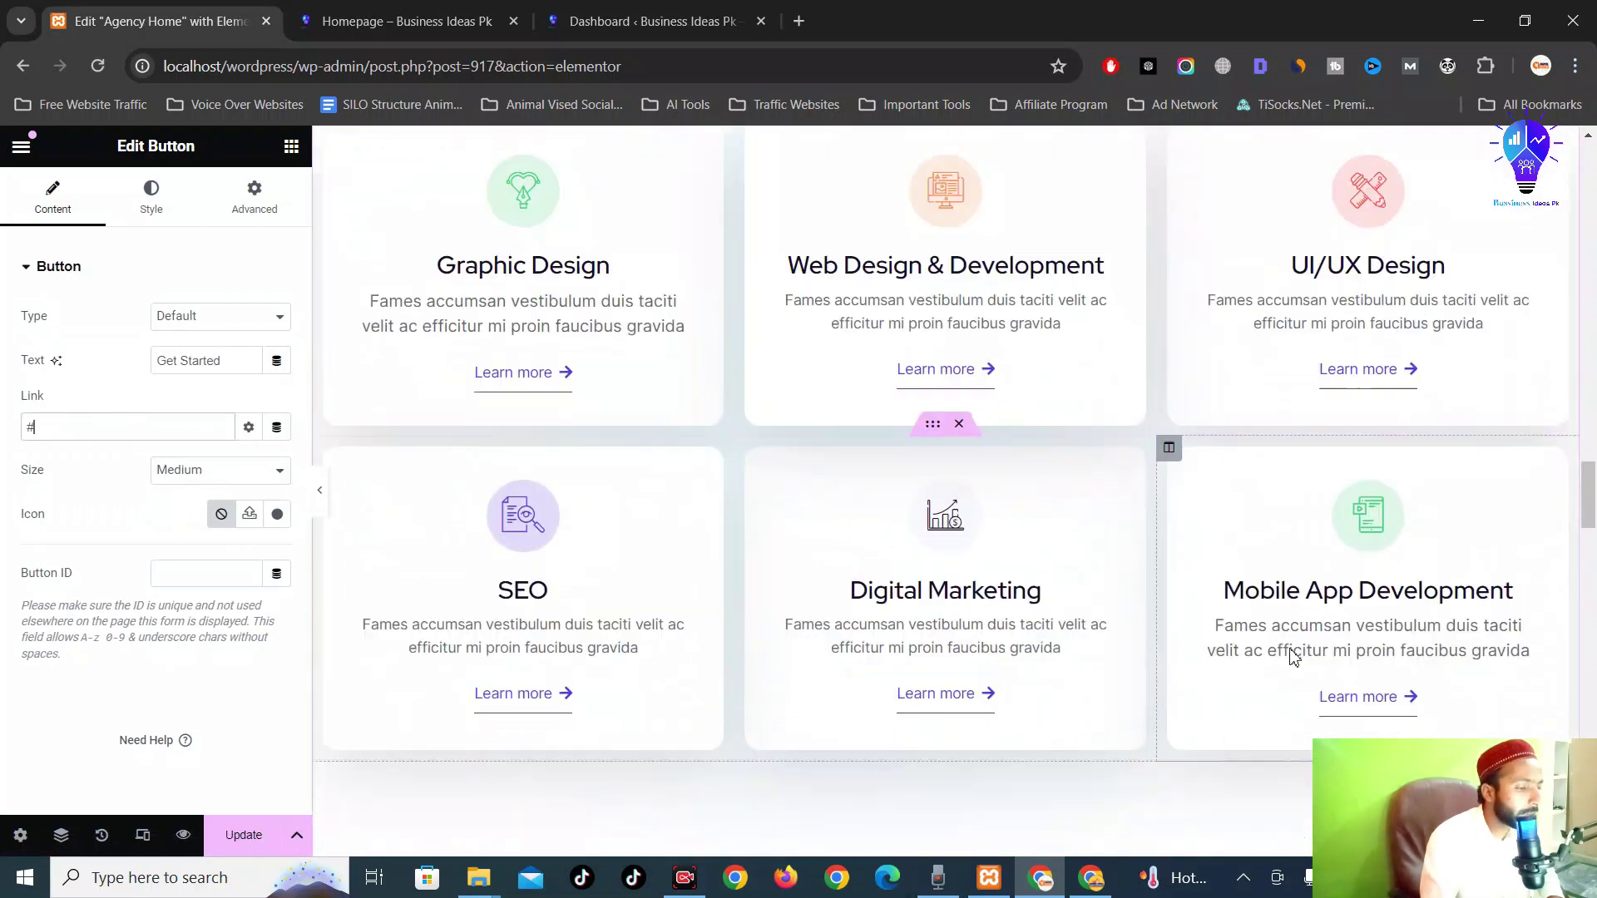
scroll(1256, 678, "down", 2)
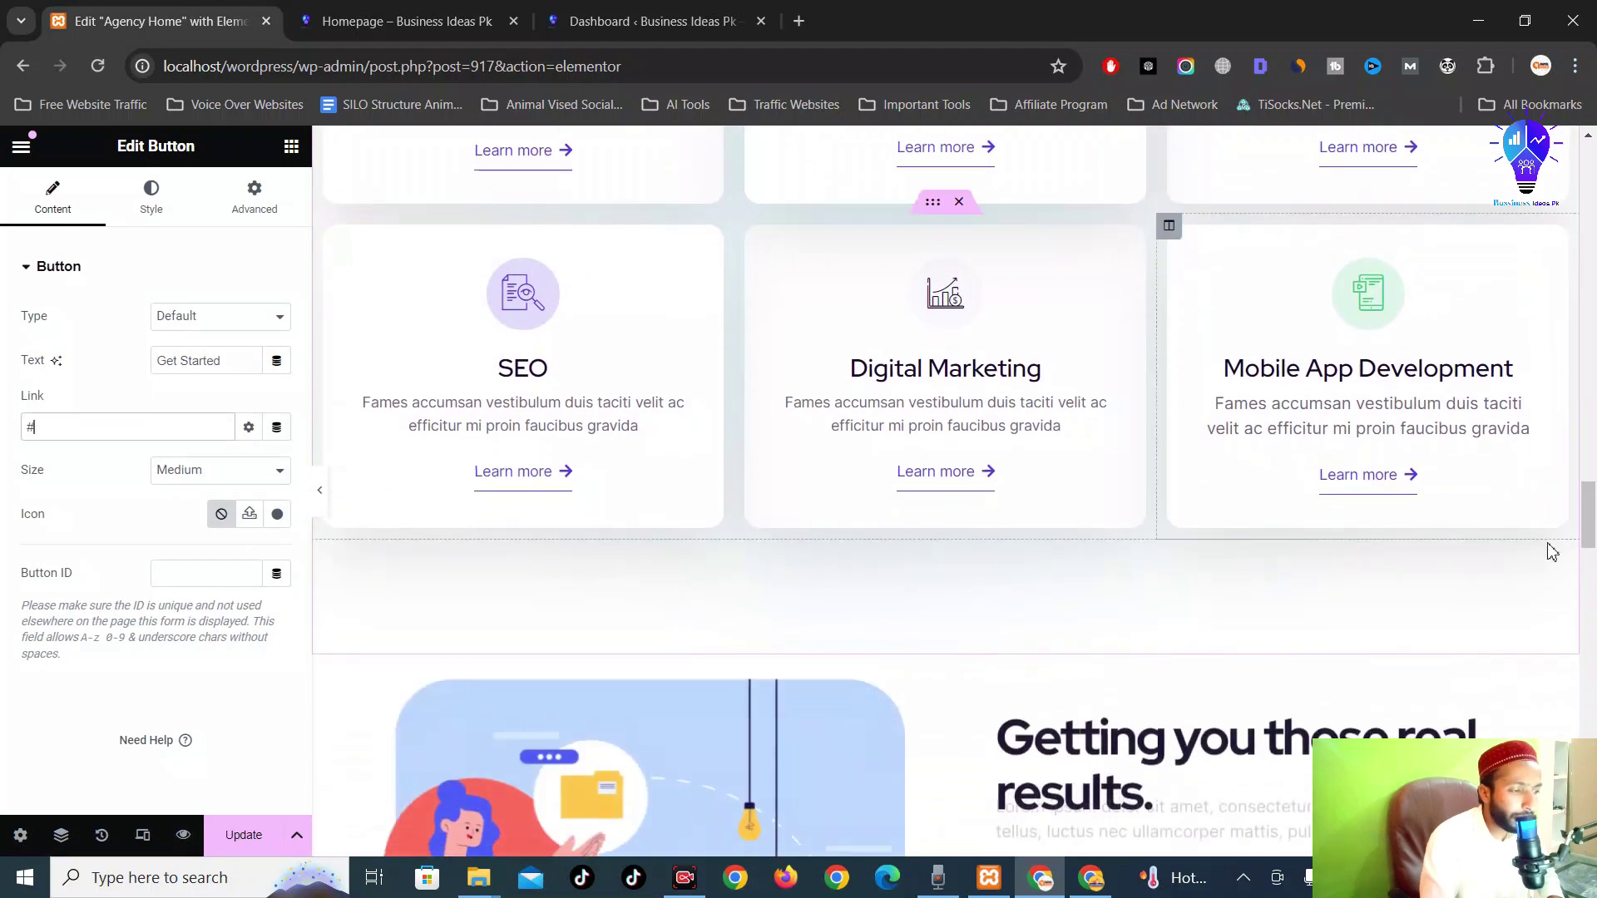
scroll(1207, 482, "up", 5)
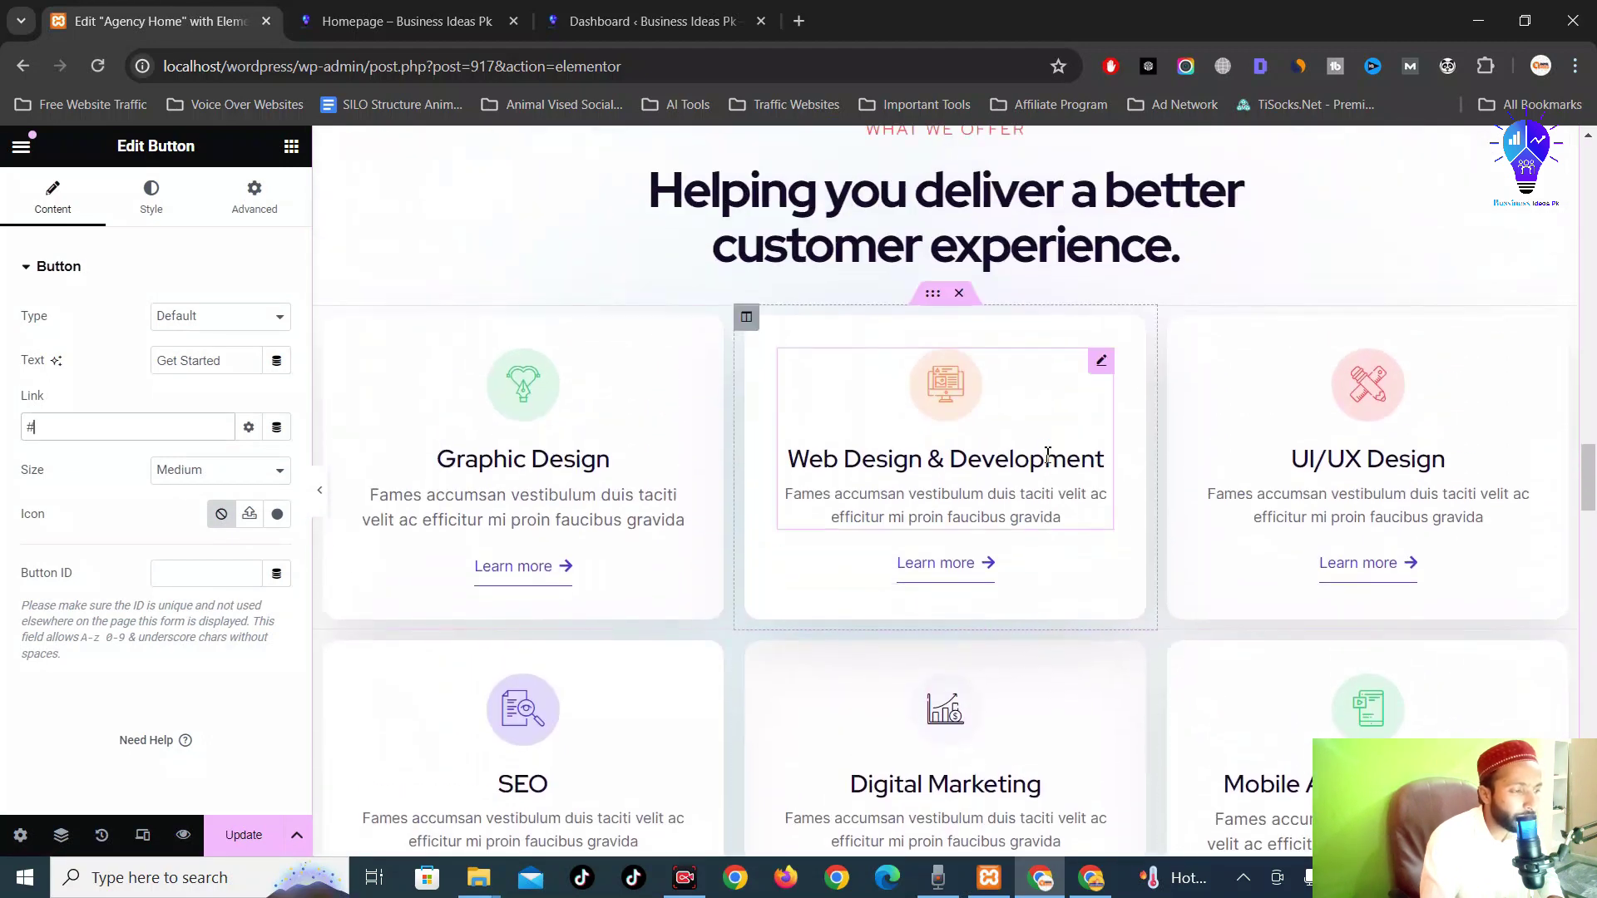
scroll(1292, 565, "down", 4)
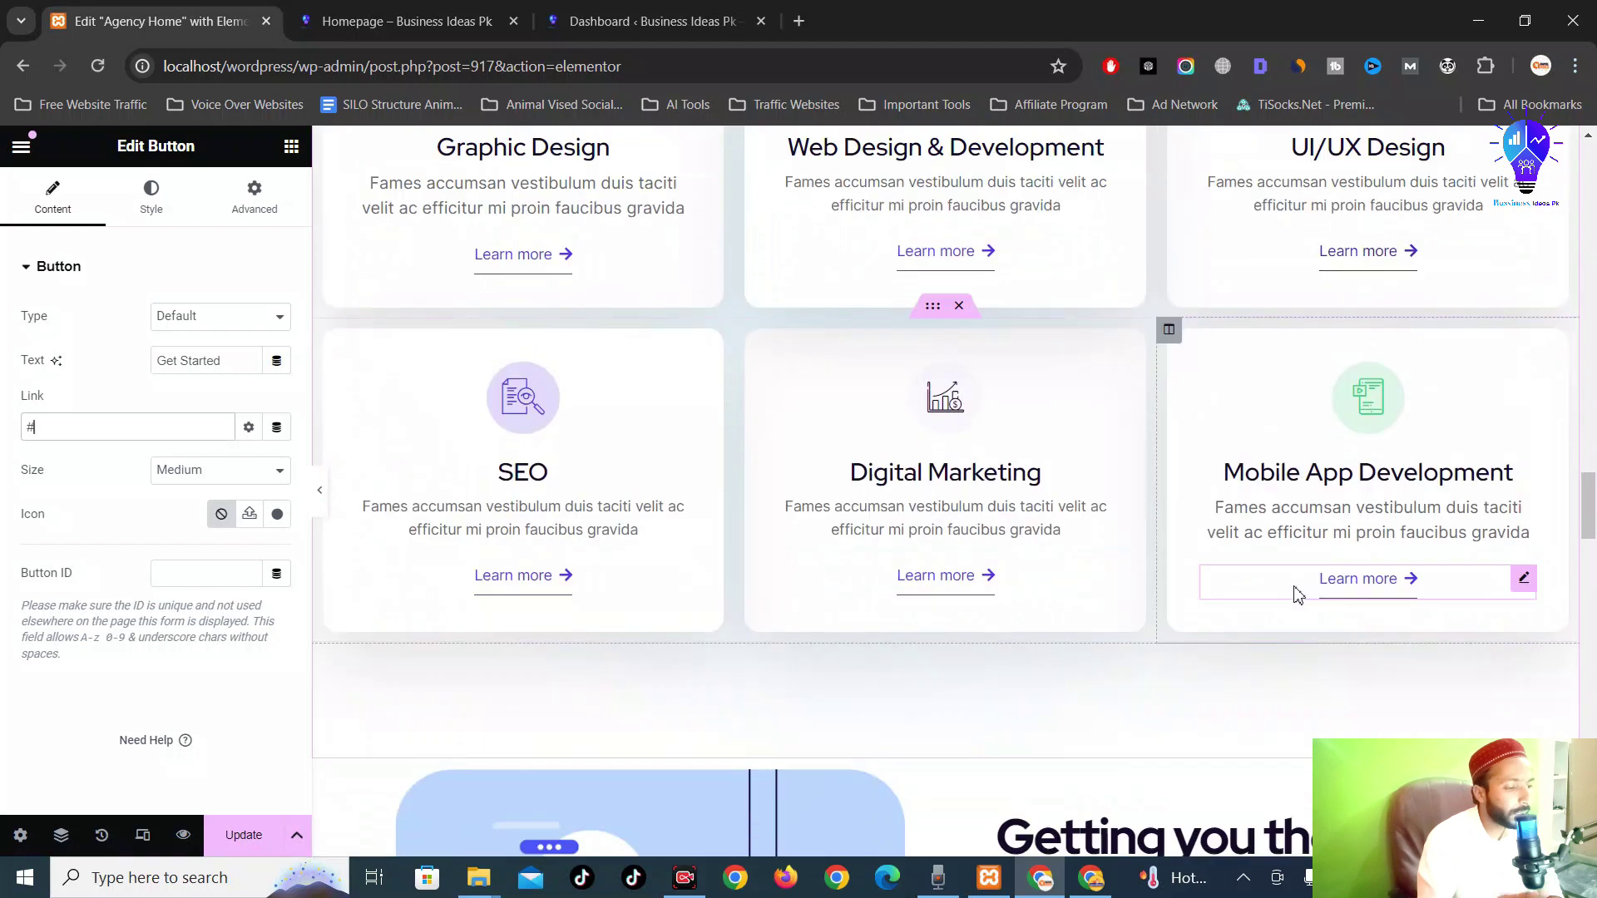
scroll(1292, 566, "down", 6)
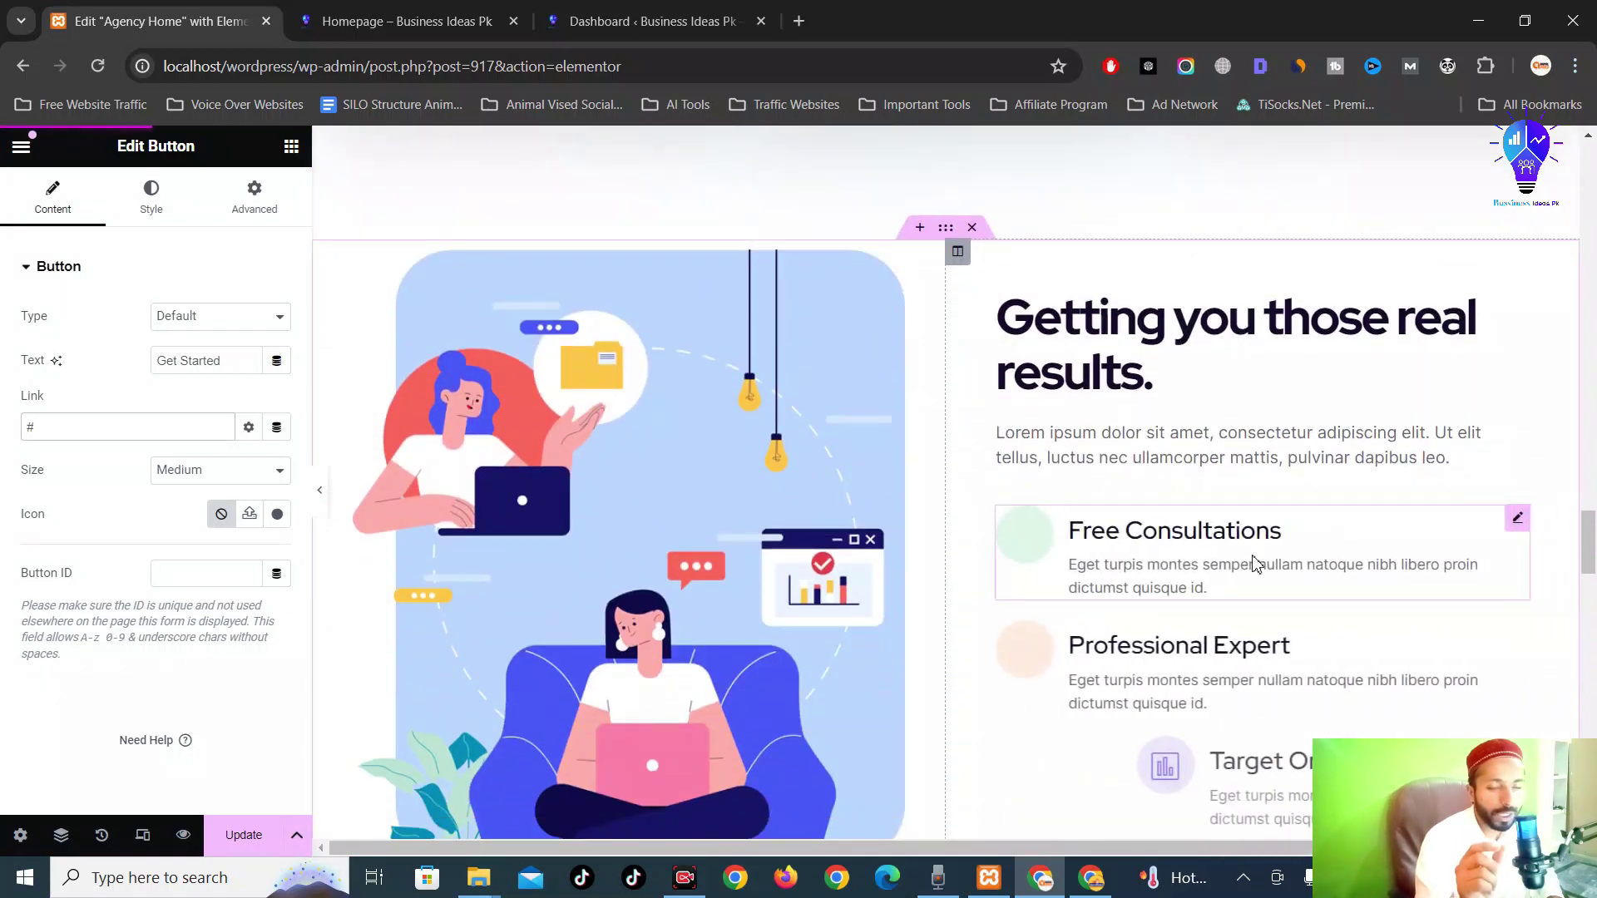
scroll(1265, 566, "down", 7)
scroll(1257, 564, "down", 8)
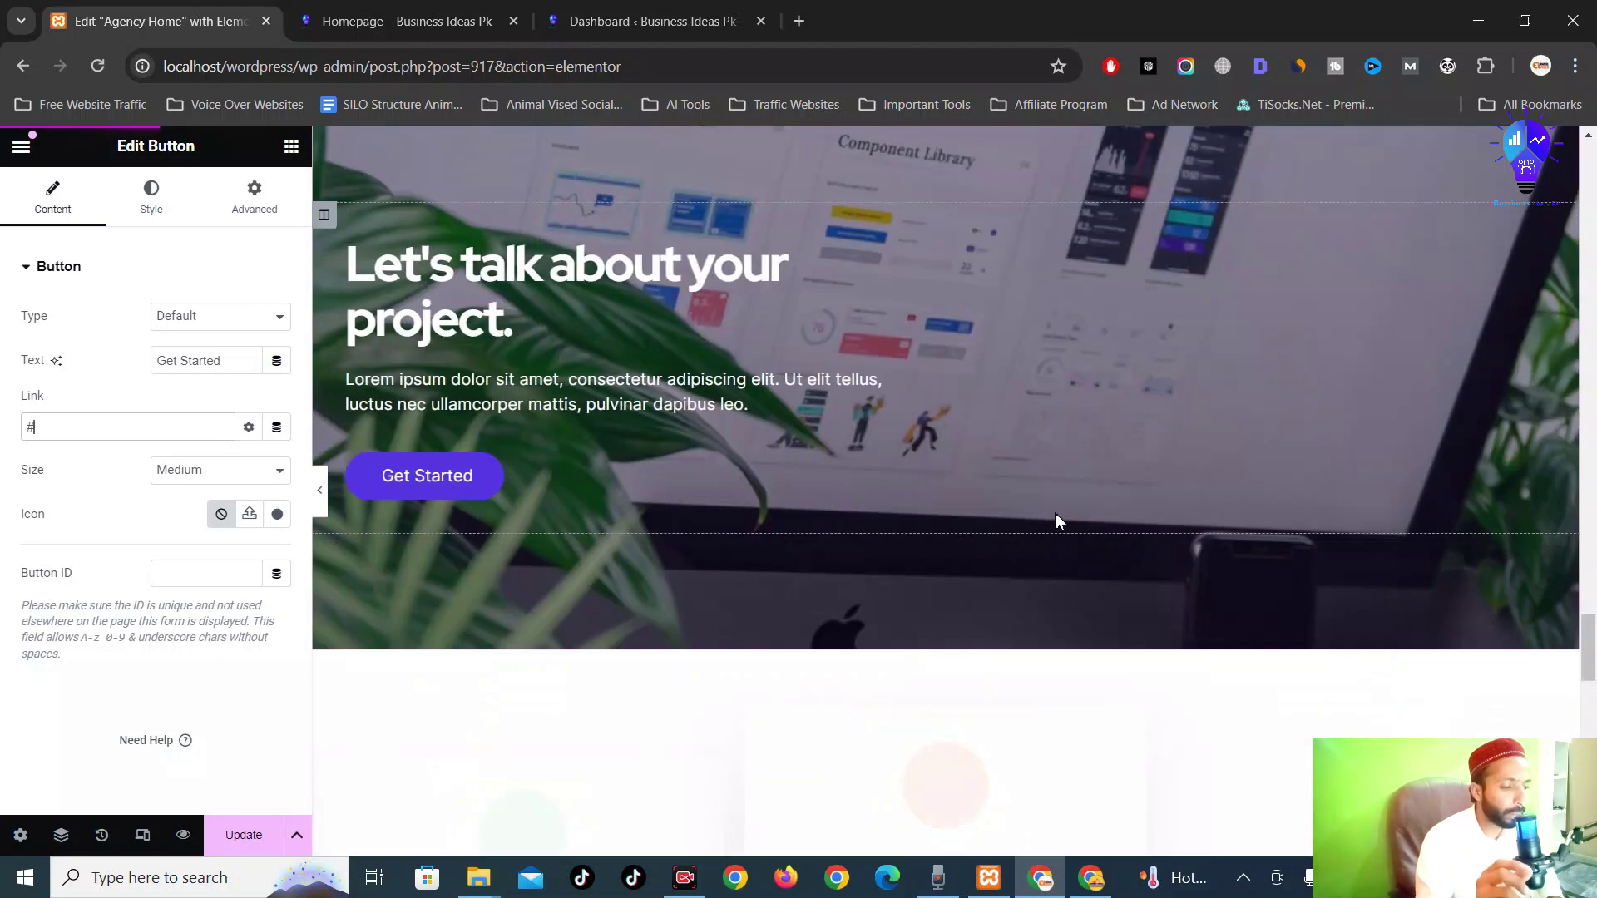
scroll(1006, 528, "down", 1)
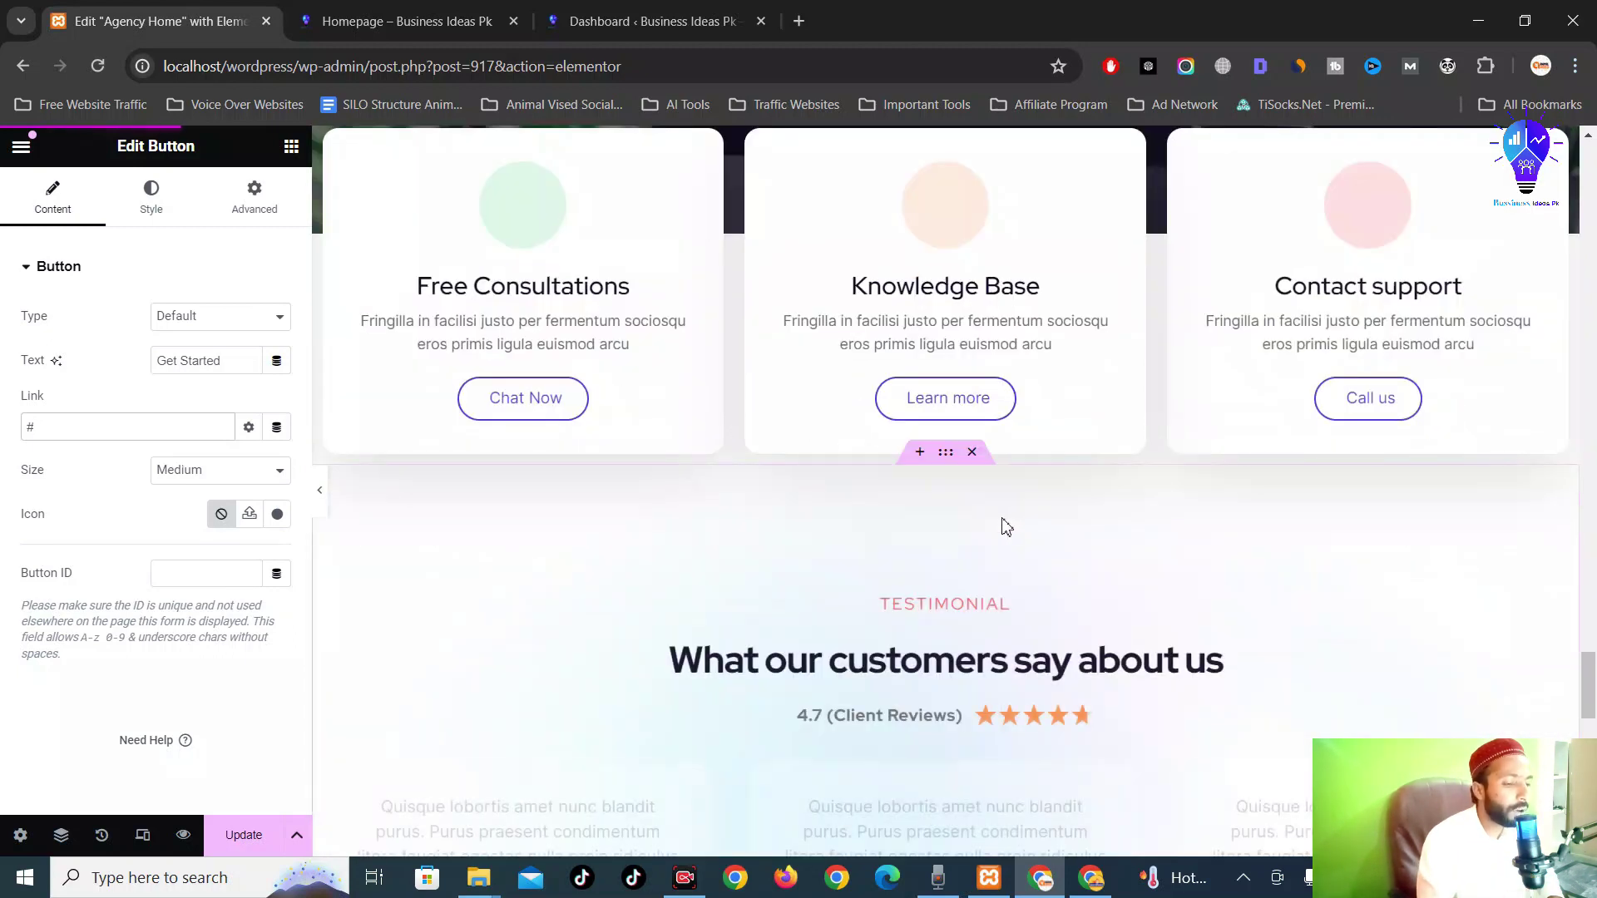
scroll(1003, 528, "down", 5)
scroll(969, 515, "down", 9)
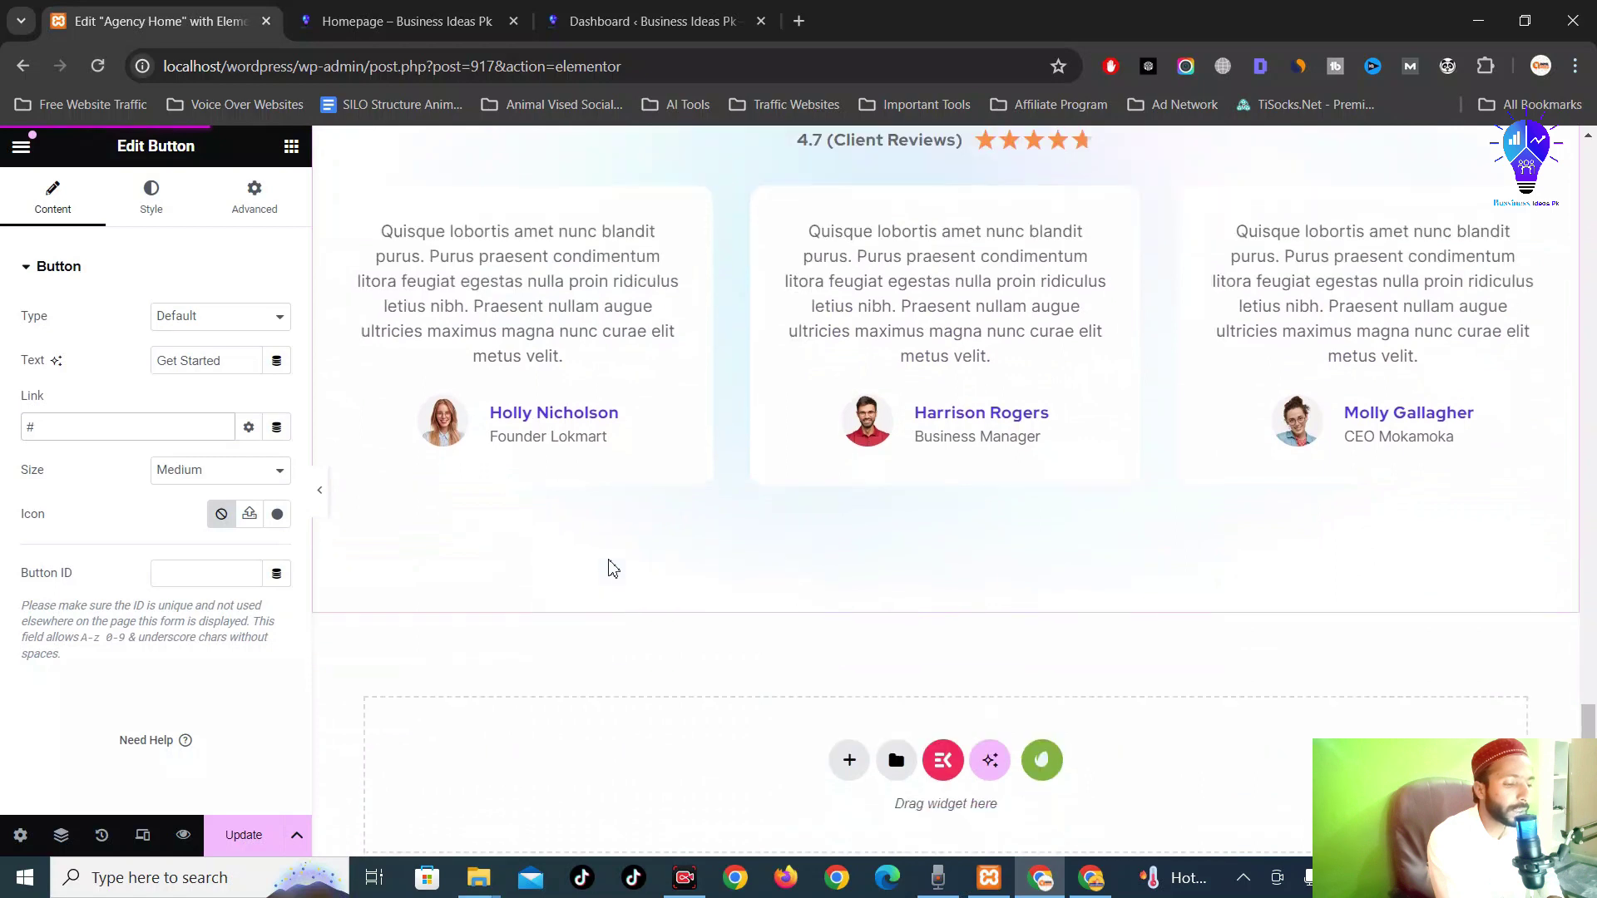
scroll(604, 571, "down", 2)
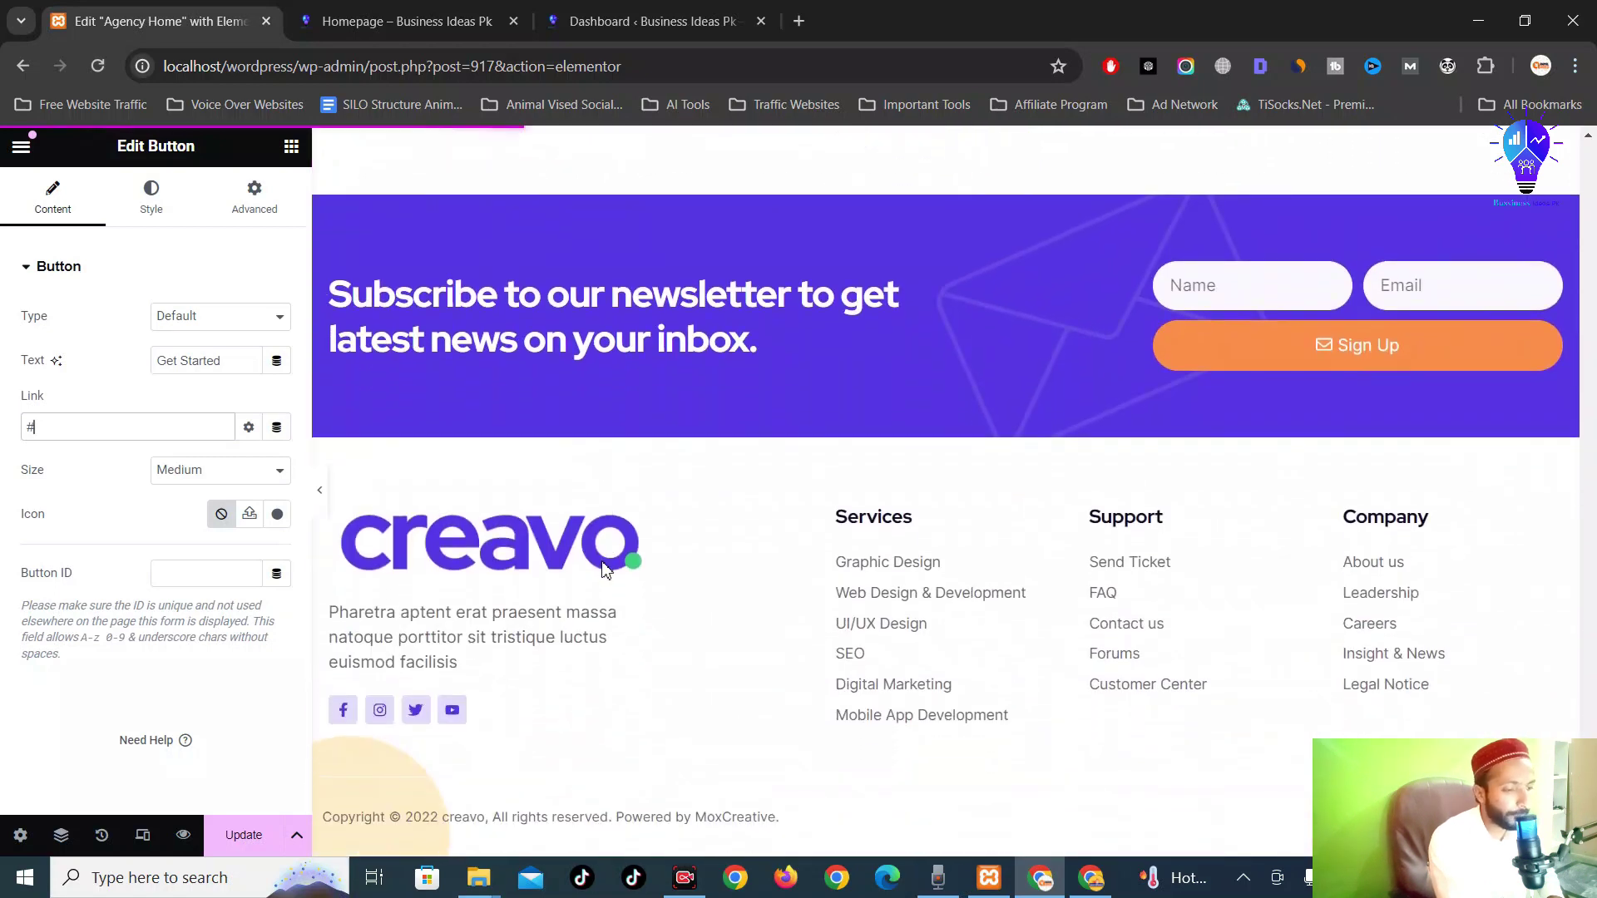
scroll(606, 566, "up", 15)
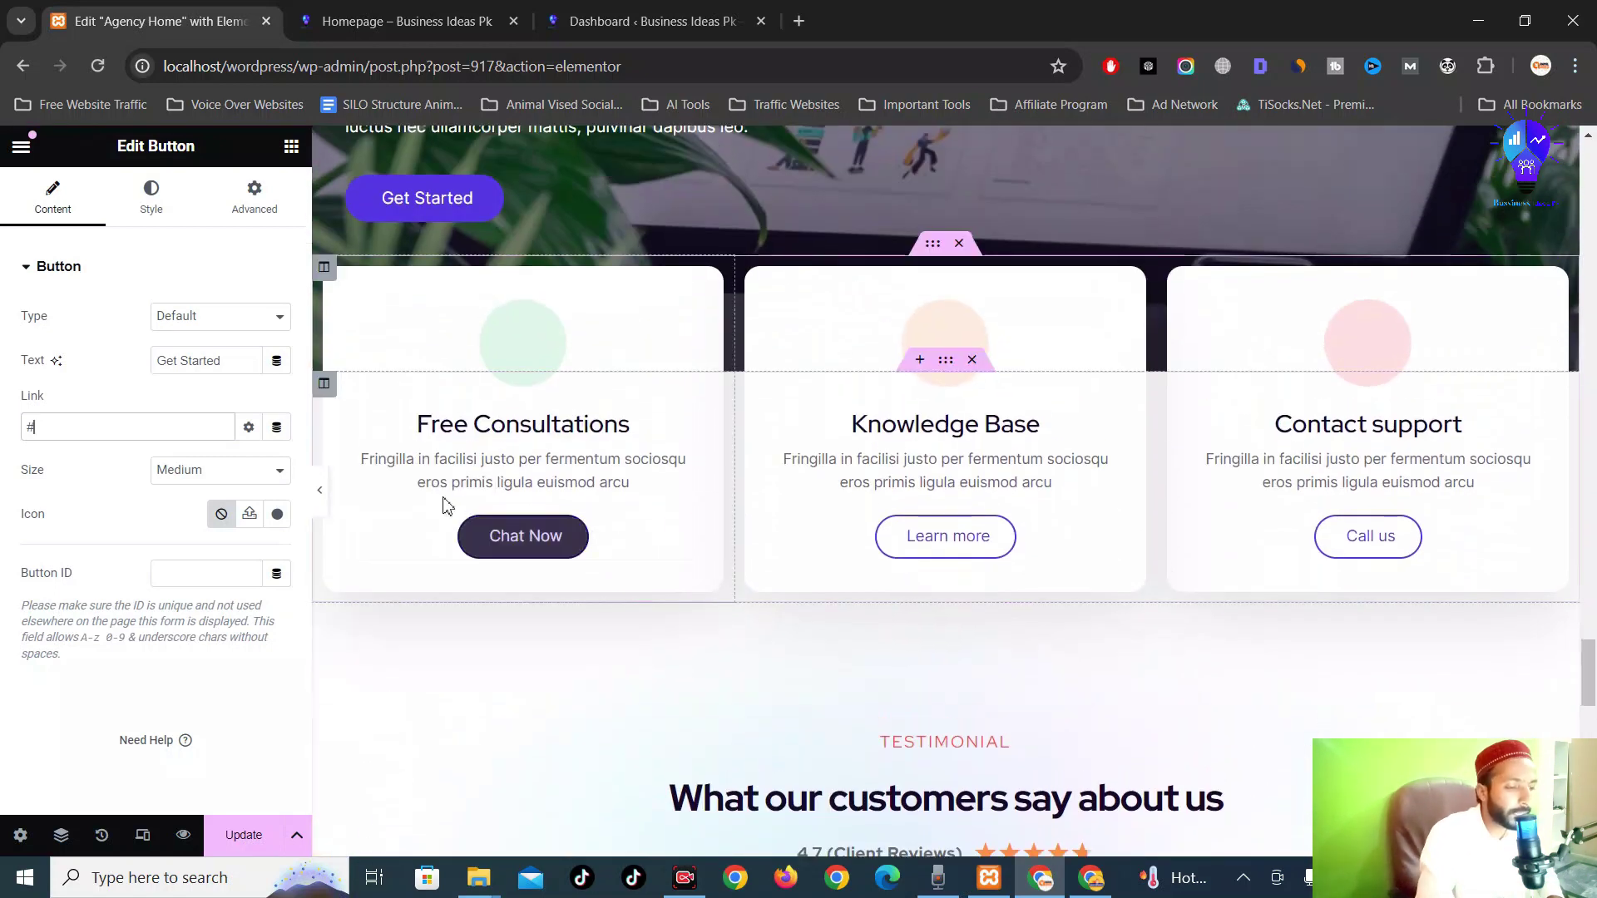
left_click(517, 463)
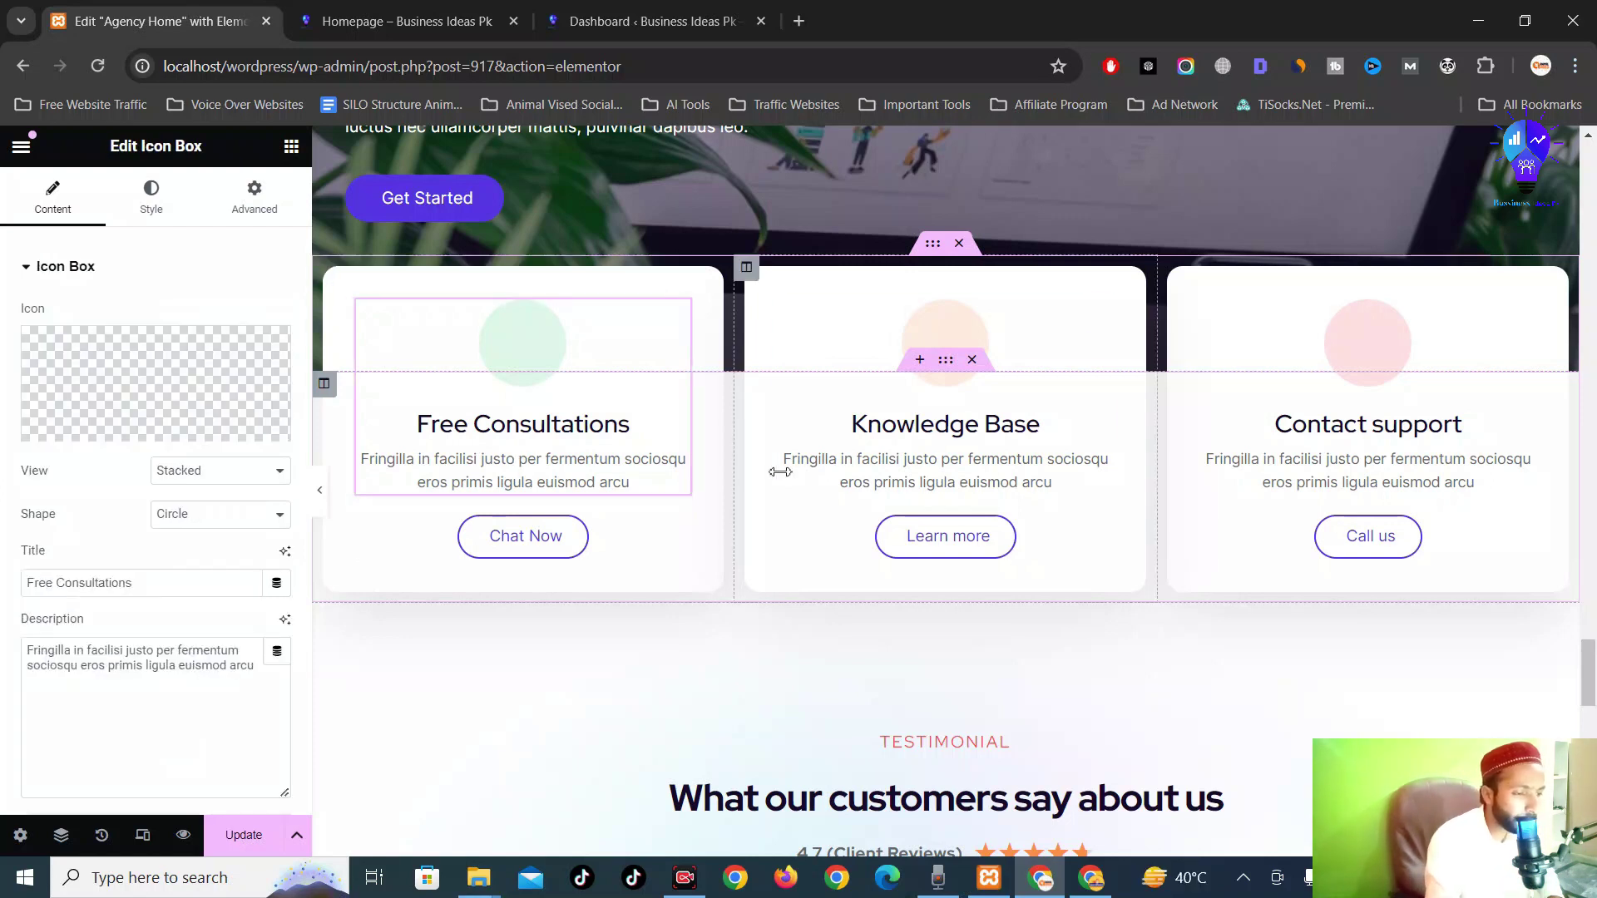
scroll(777, 463, "down", 6)
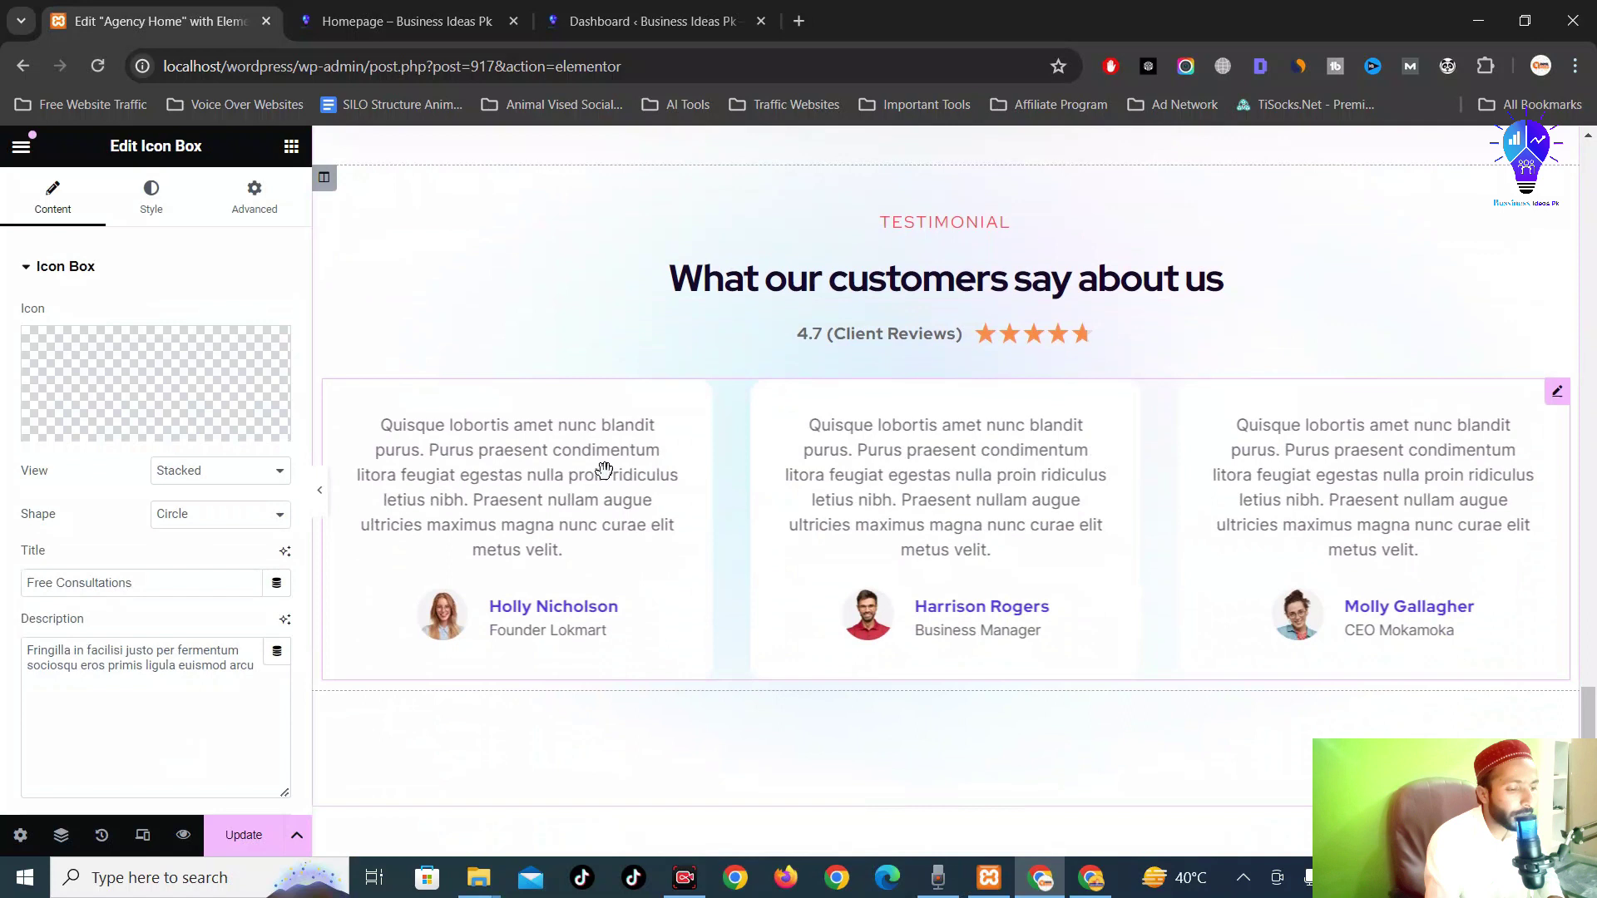
key("alt+Tab")
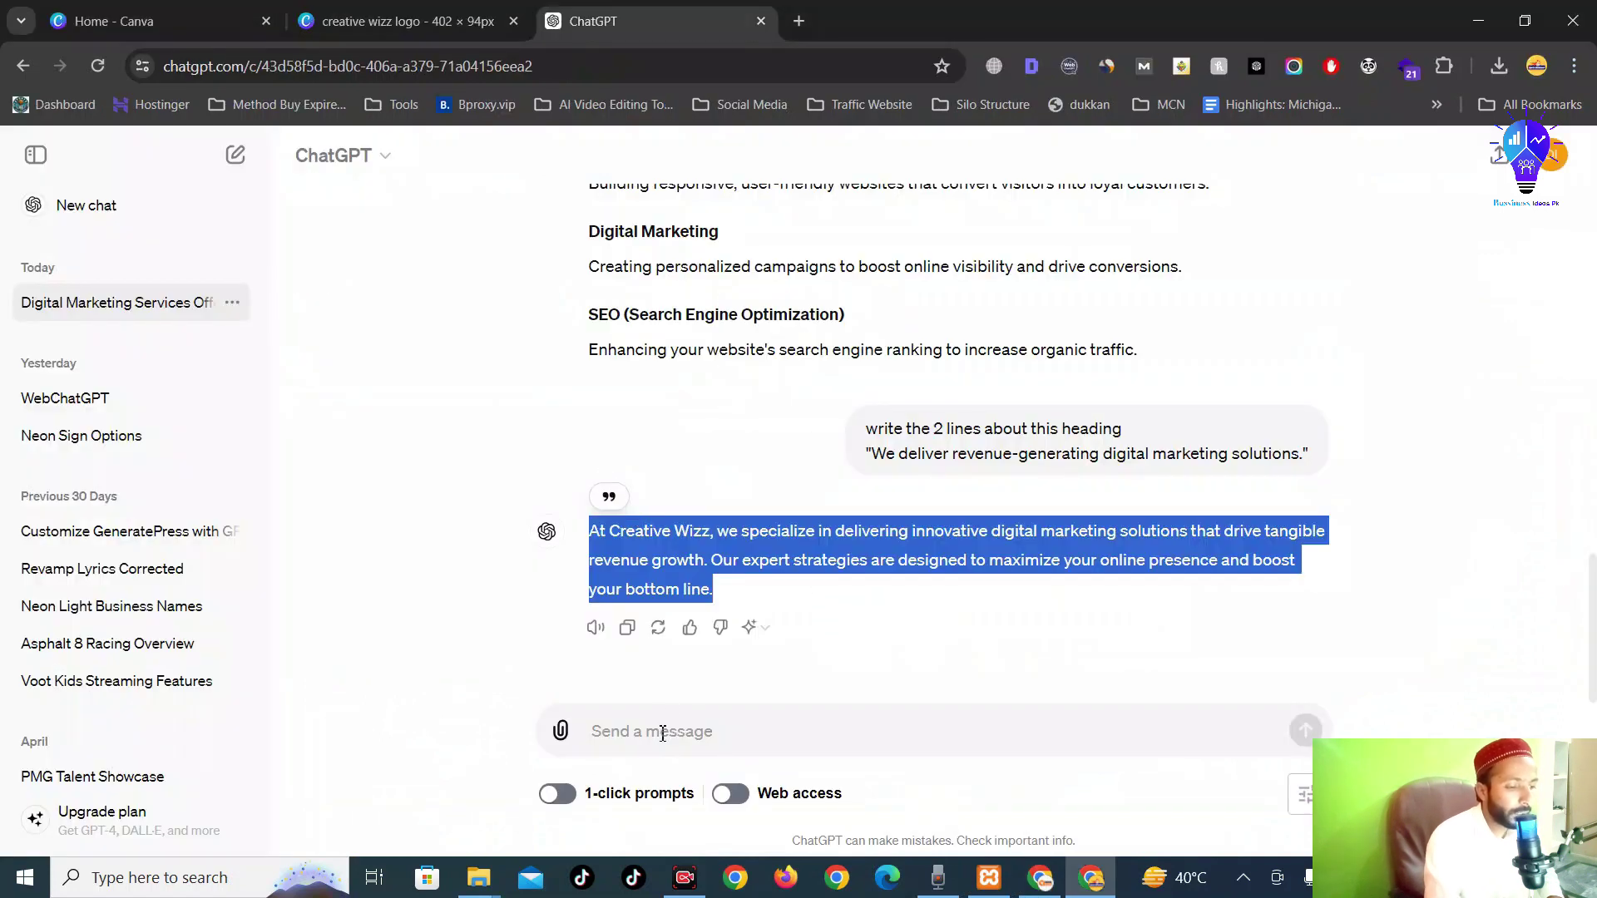
Step: Ask ChatGPT for a customer review, then for five Creative Wizz customer reviews
left_click(663, 733)
type("w")
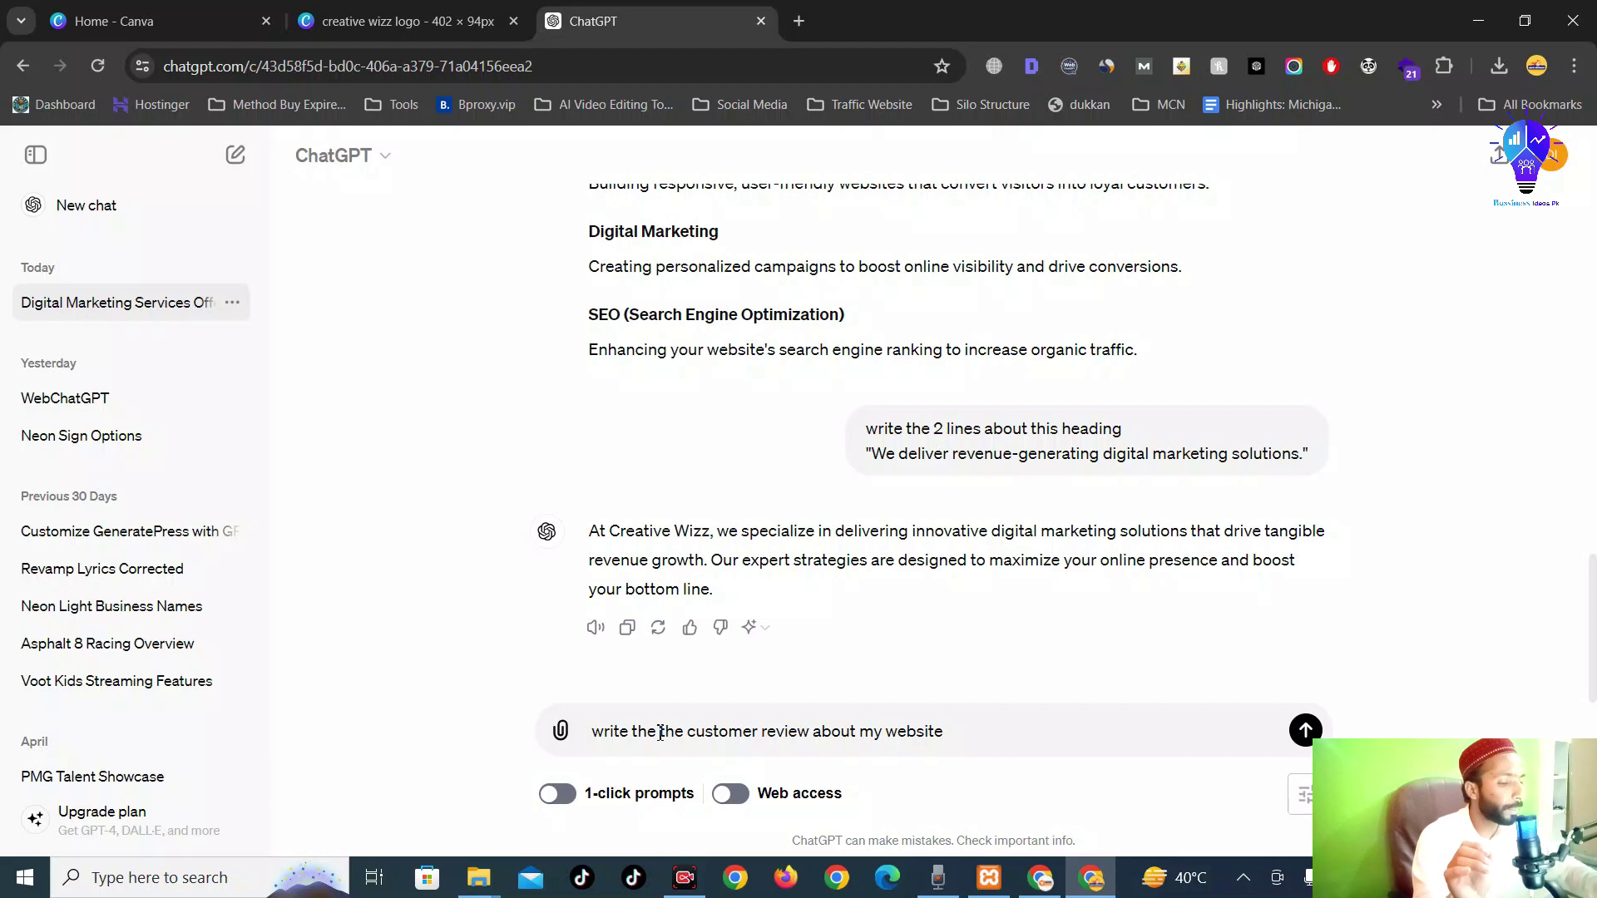
key("Return")
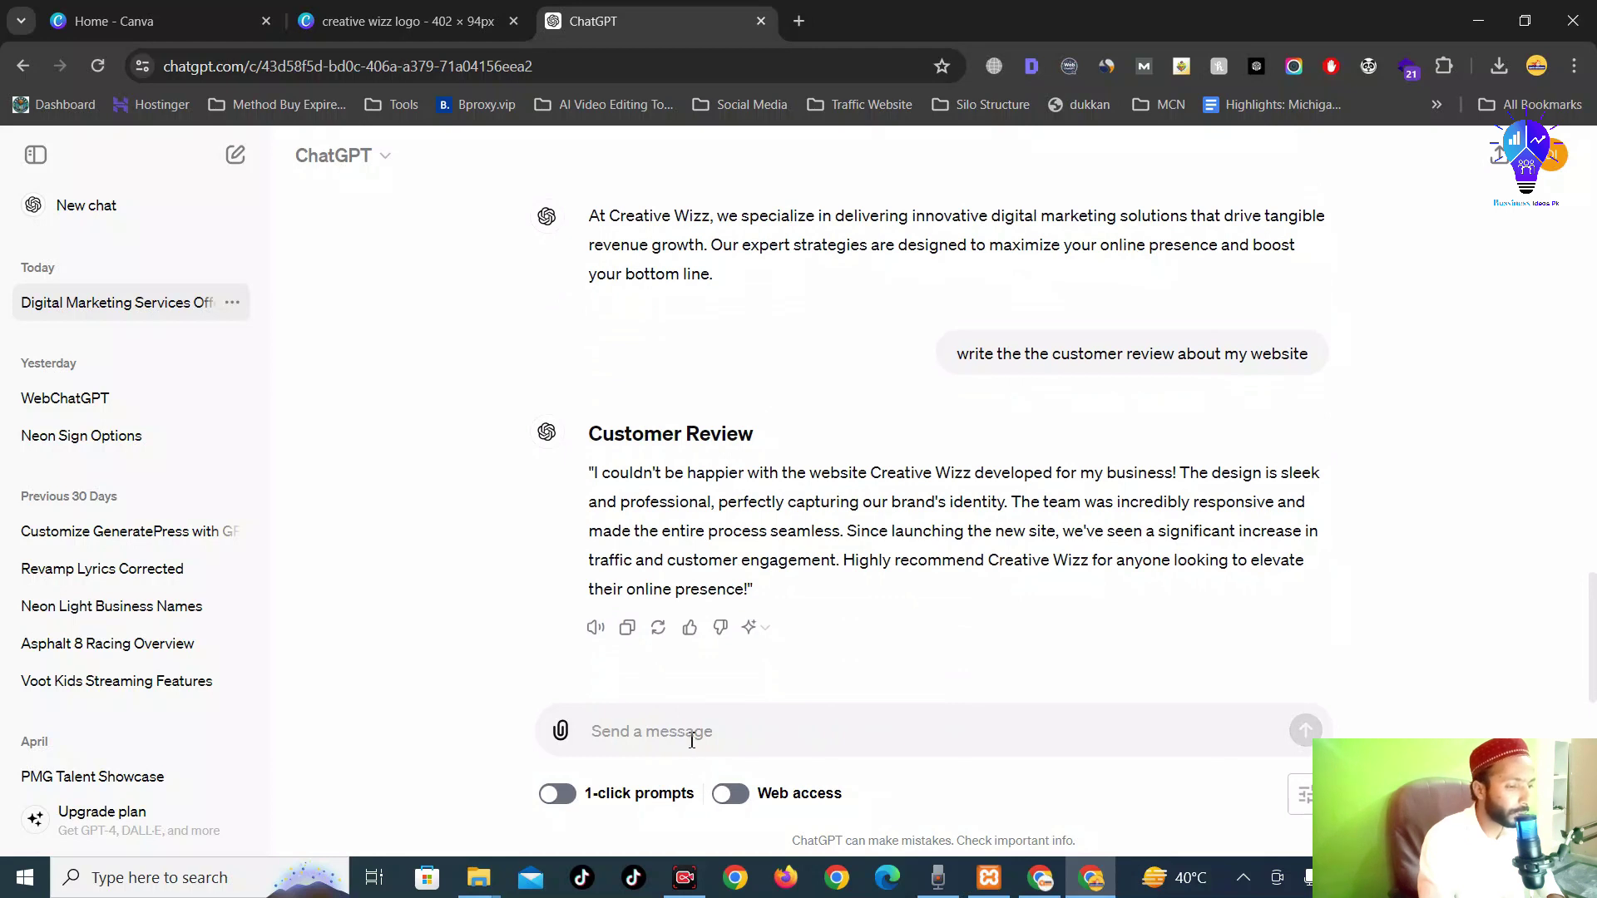
type("write again 5 customer reviews")
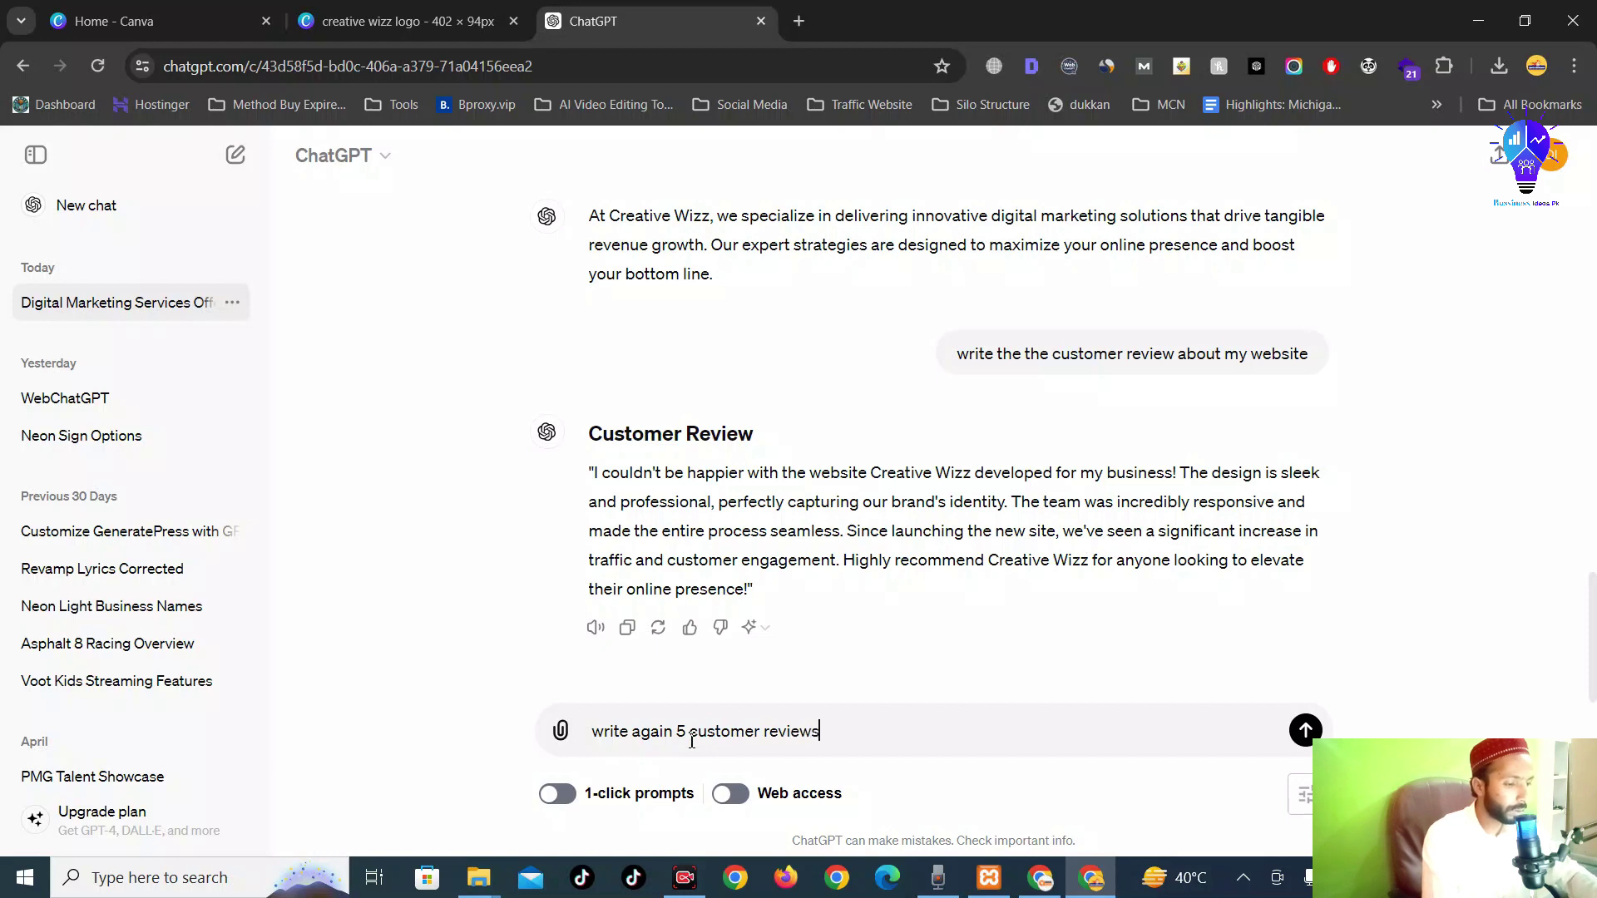
key("Return")
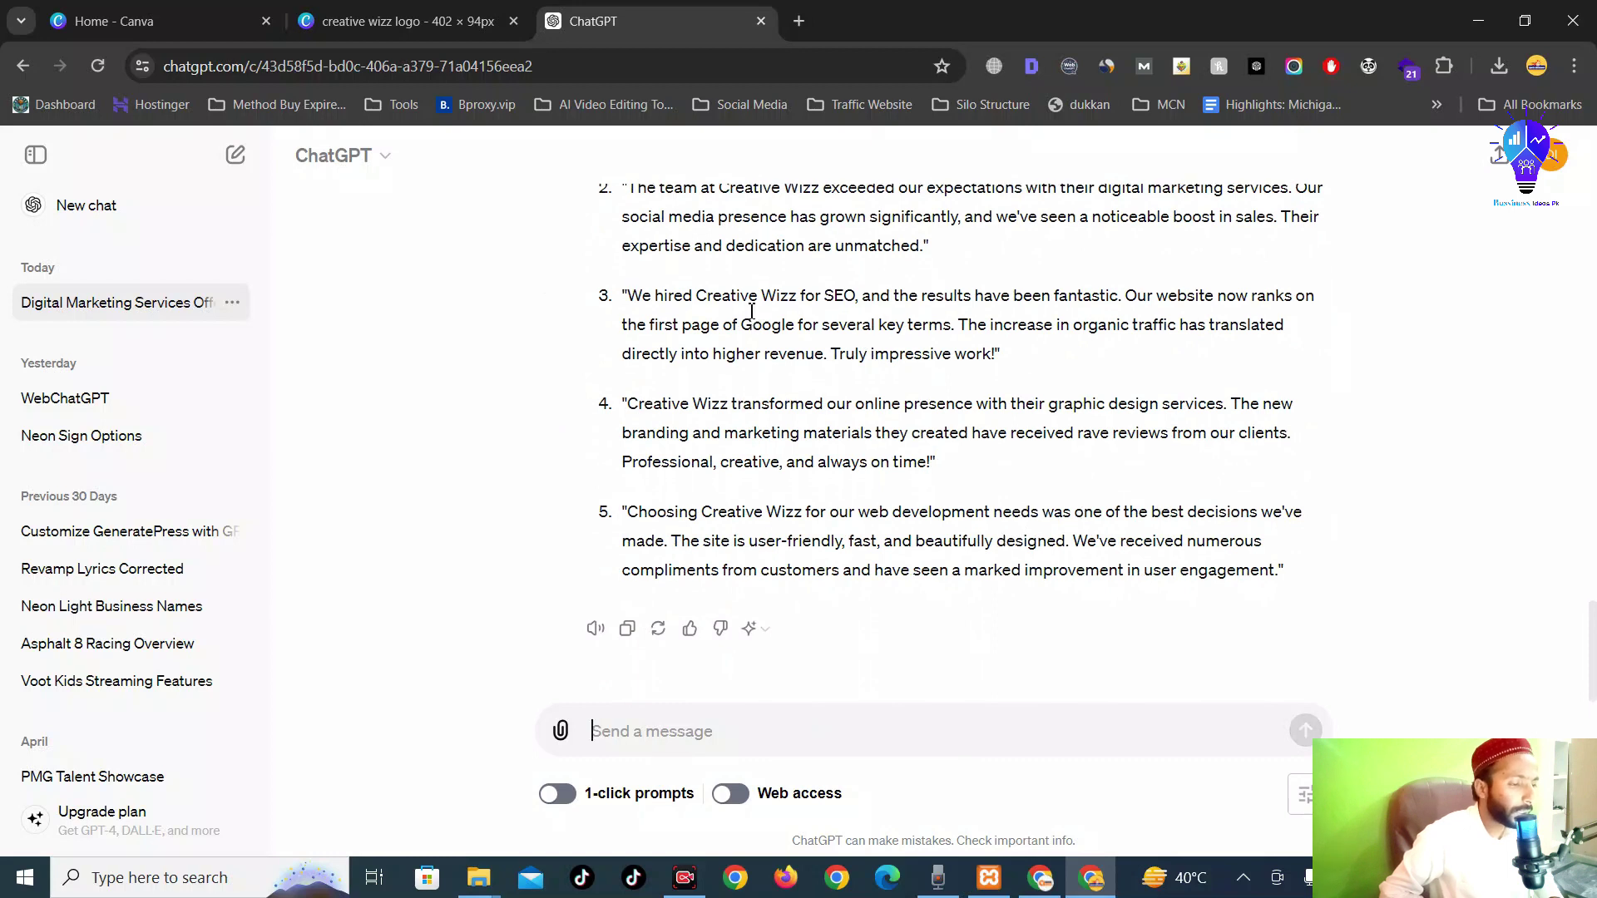
scroll(737, 311, "up", 1)
scroll(721, 310, "up", 1)
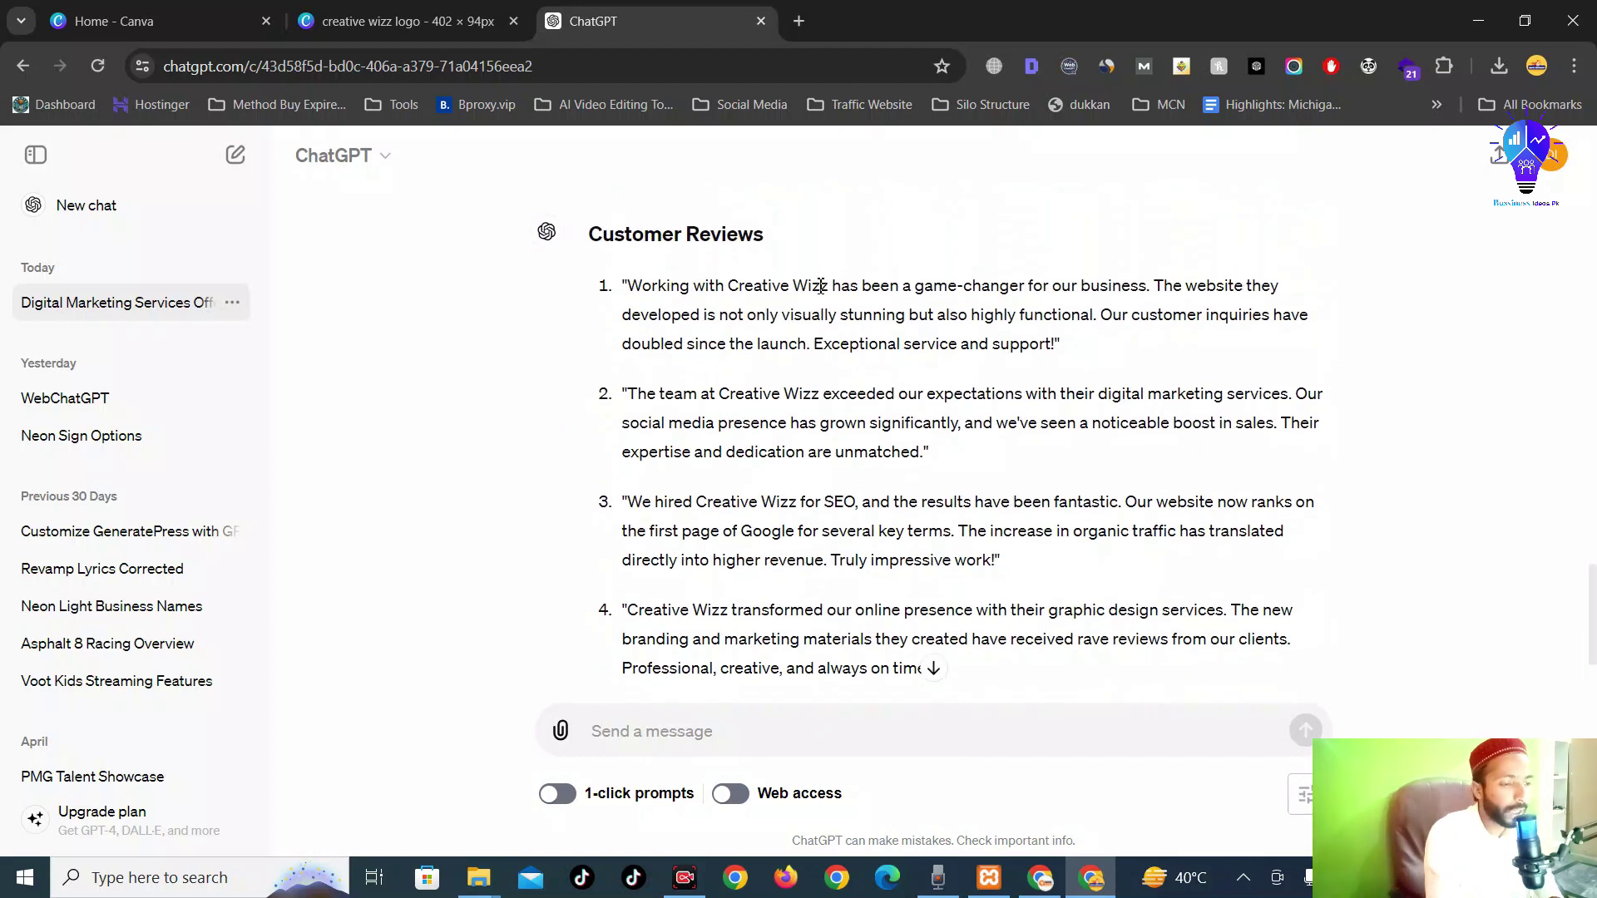
key("alt+Tab")
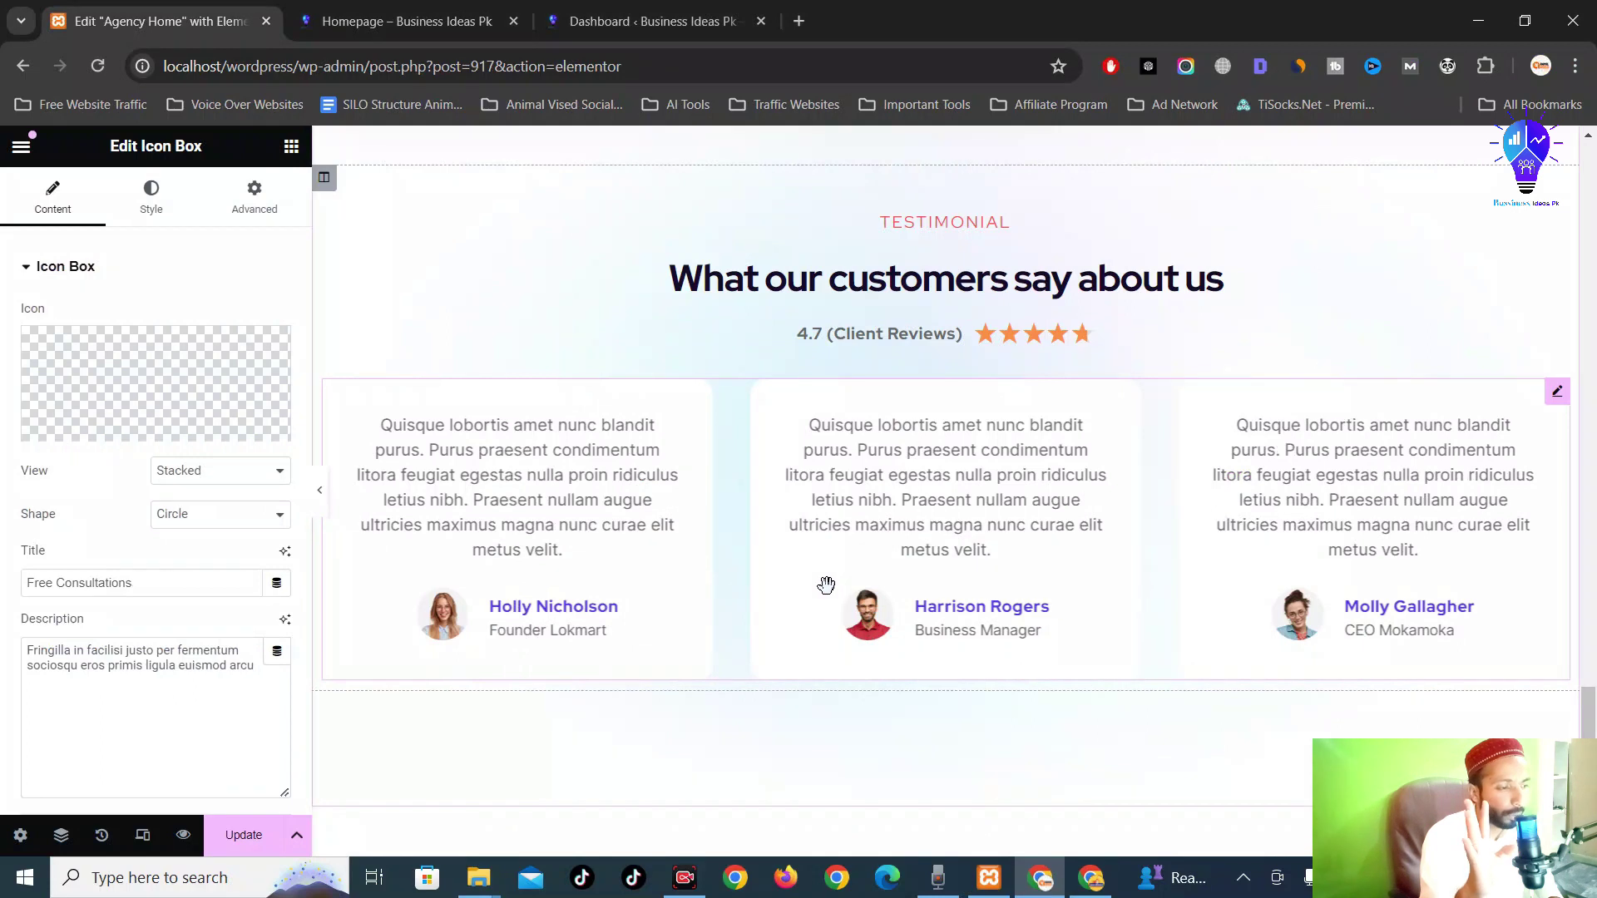
Step: Save the Agency Home page with Update and scroll to the footer
scroll(824, 580, "down", 10)
scroll(824, 581, "up", 1)
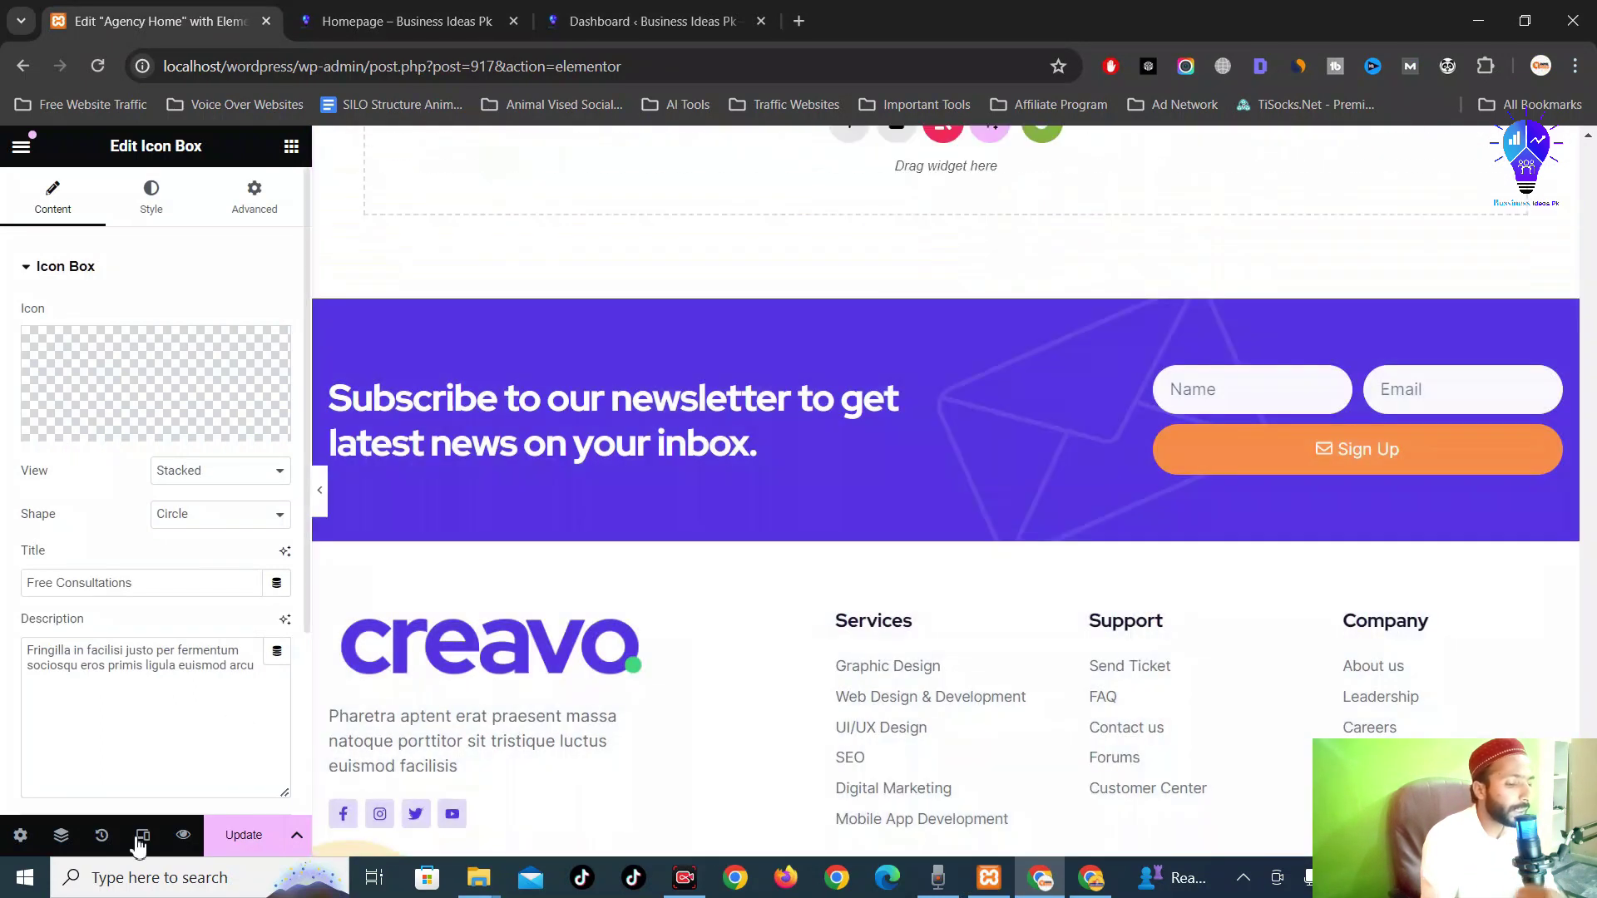
left_click(243, 836)
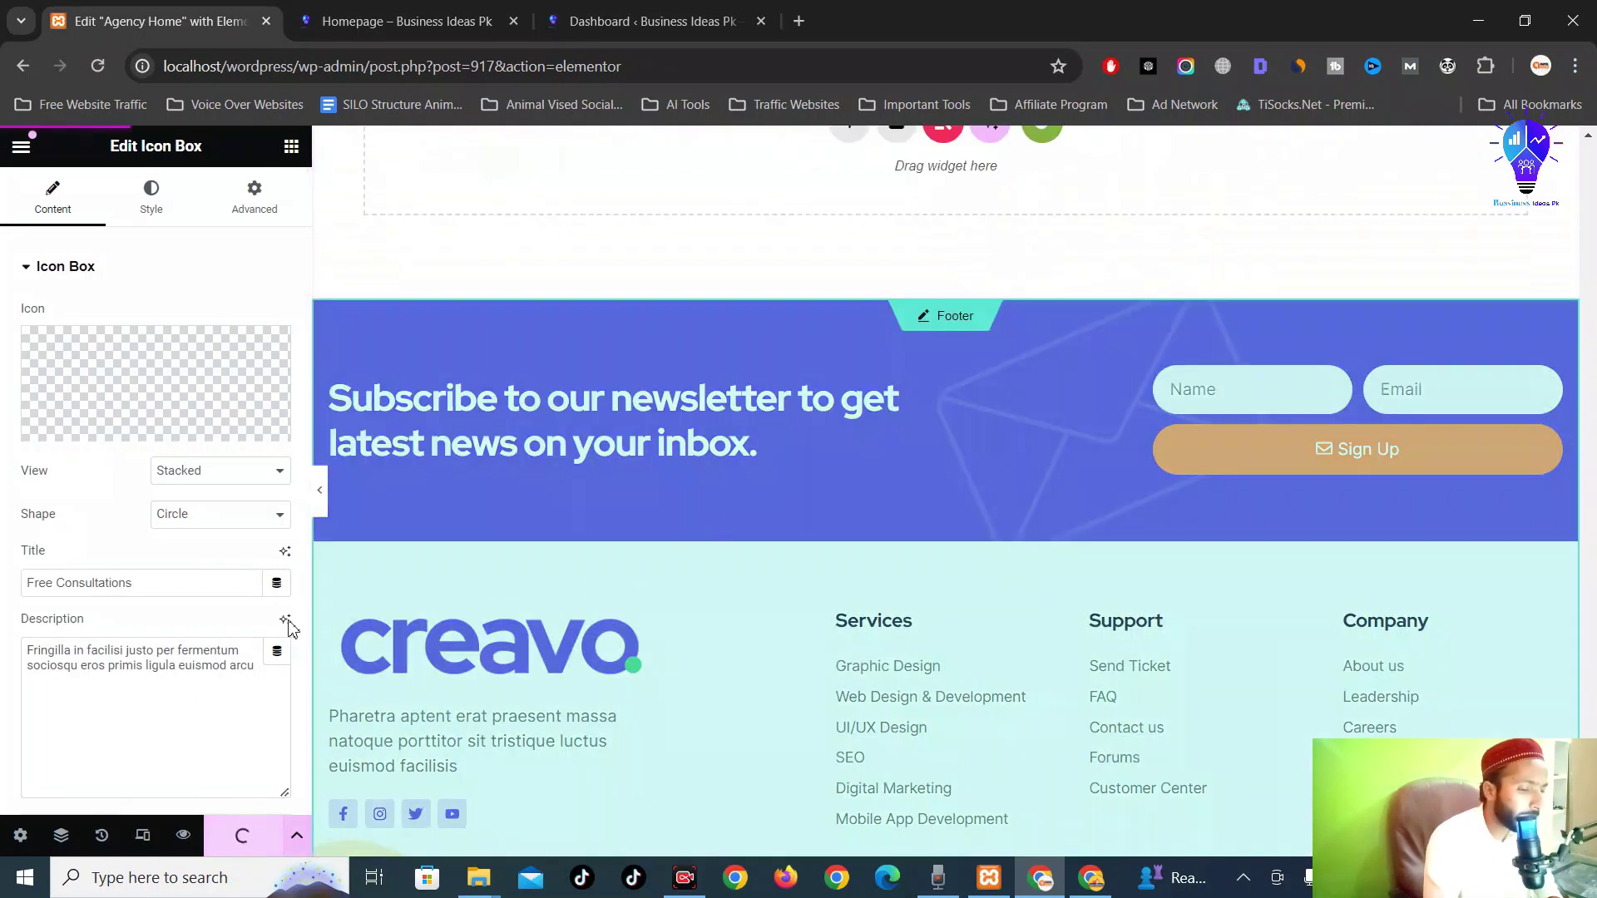
scroll(962, 653, "down", 1)
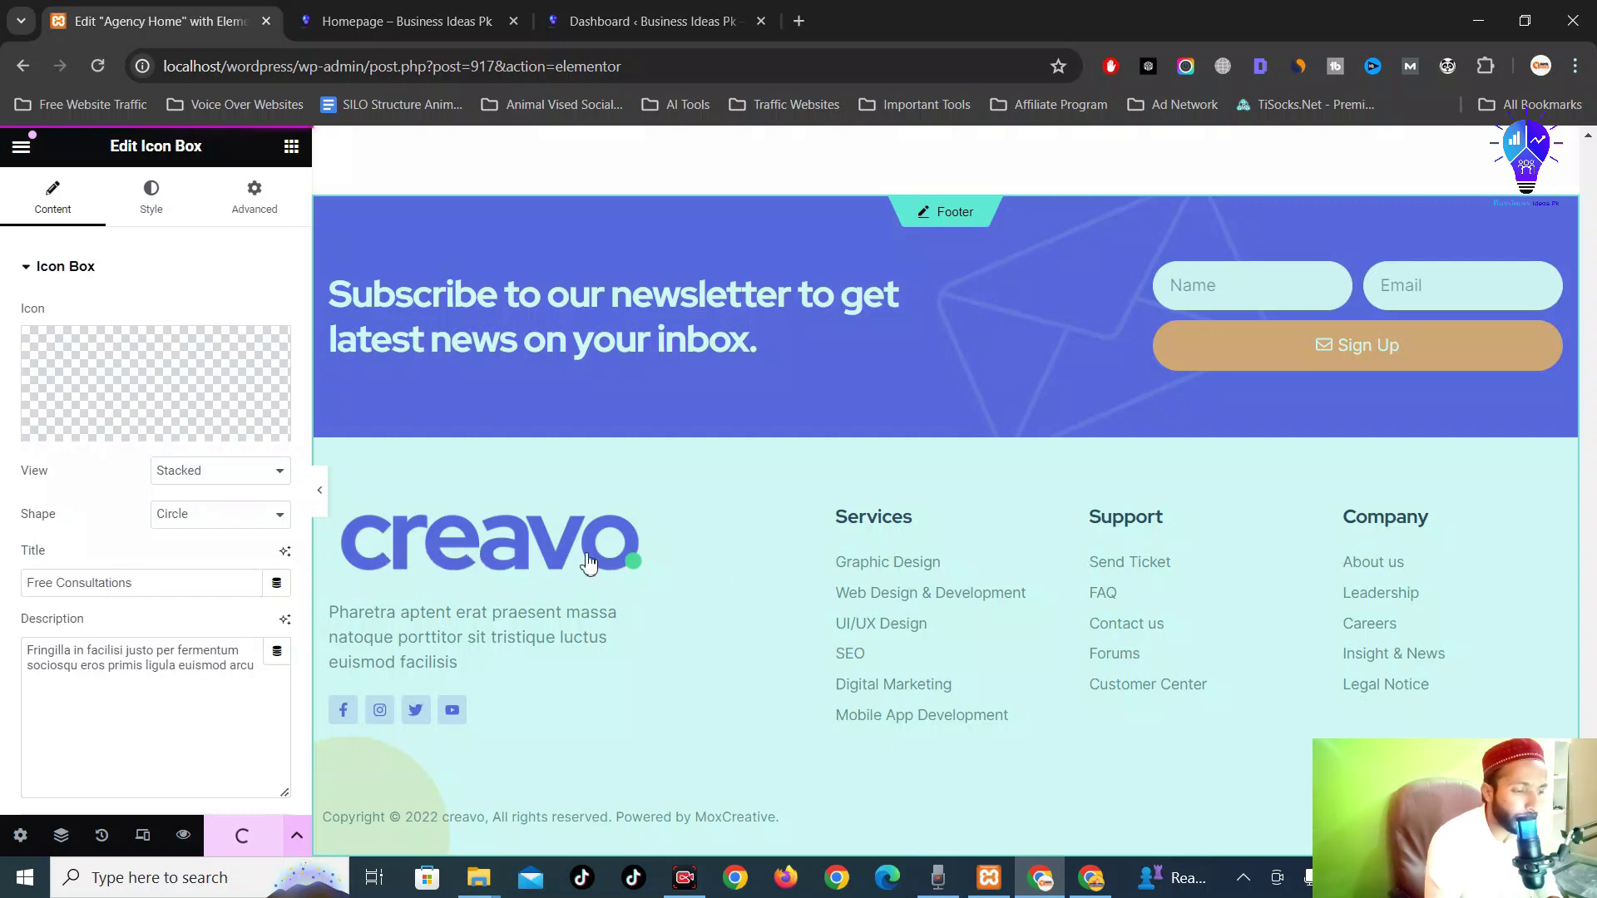
key("alt+Tab")
key("alt+Tab")
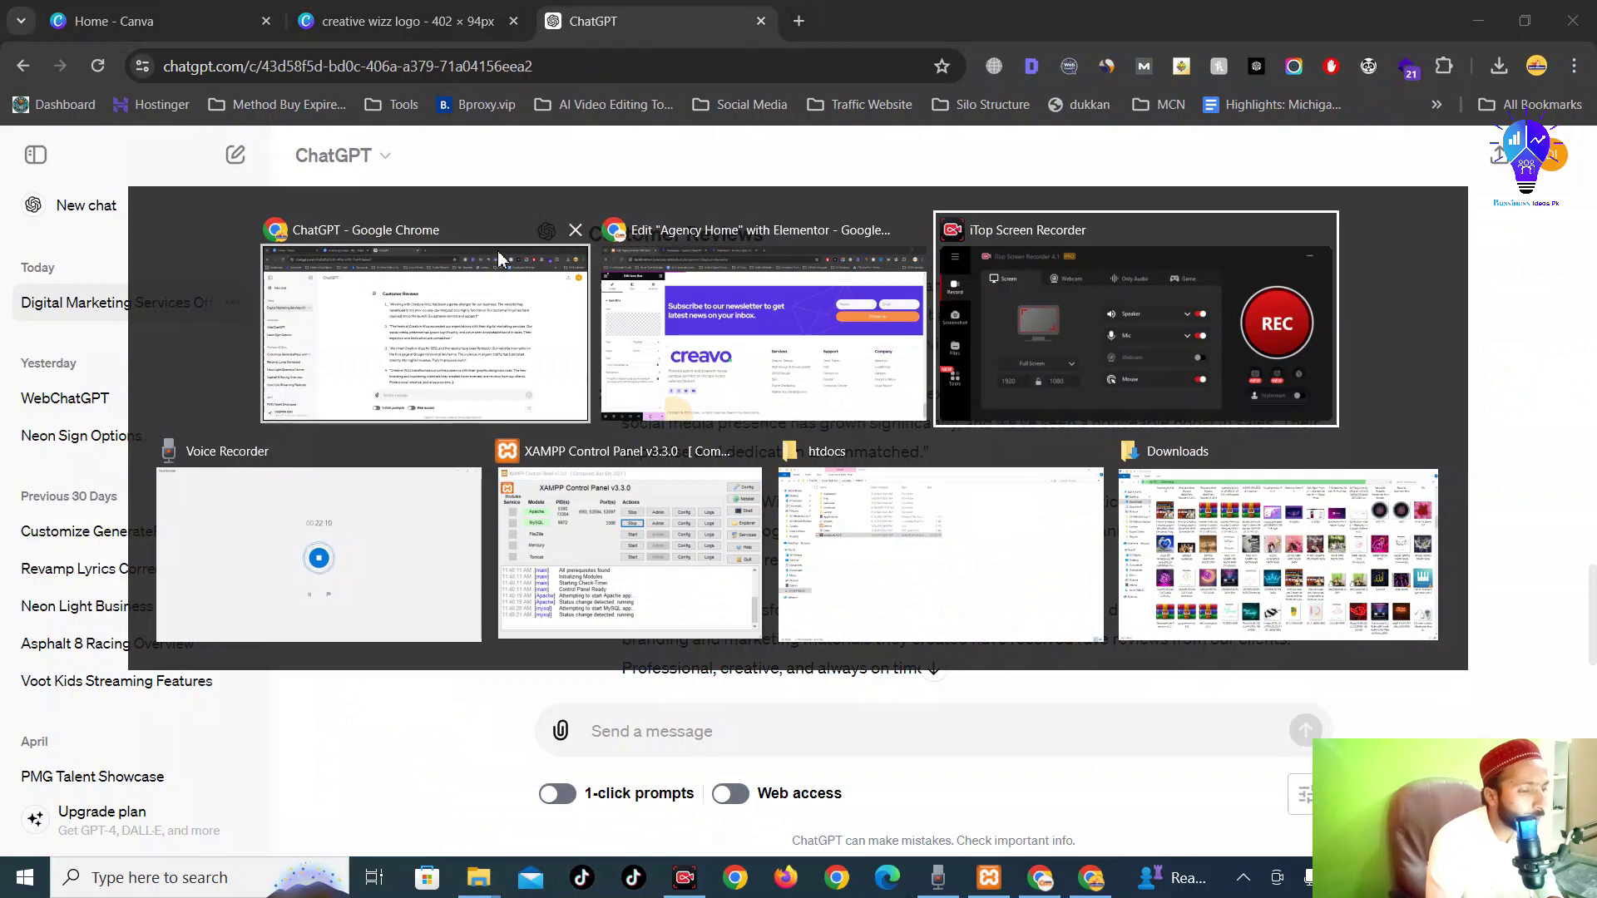
Step: Color the CREATIVE WIZZ logo text blue #0003FF in the Canva design
left_click(453, 300)
left_click(370, 18)
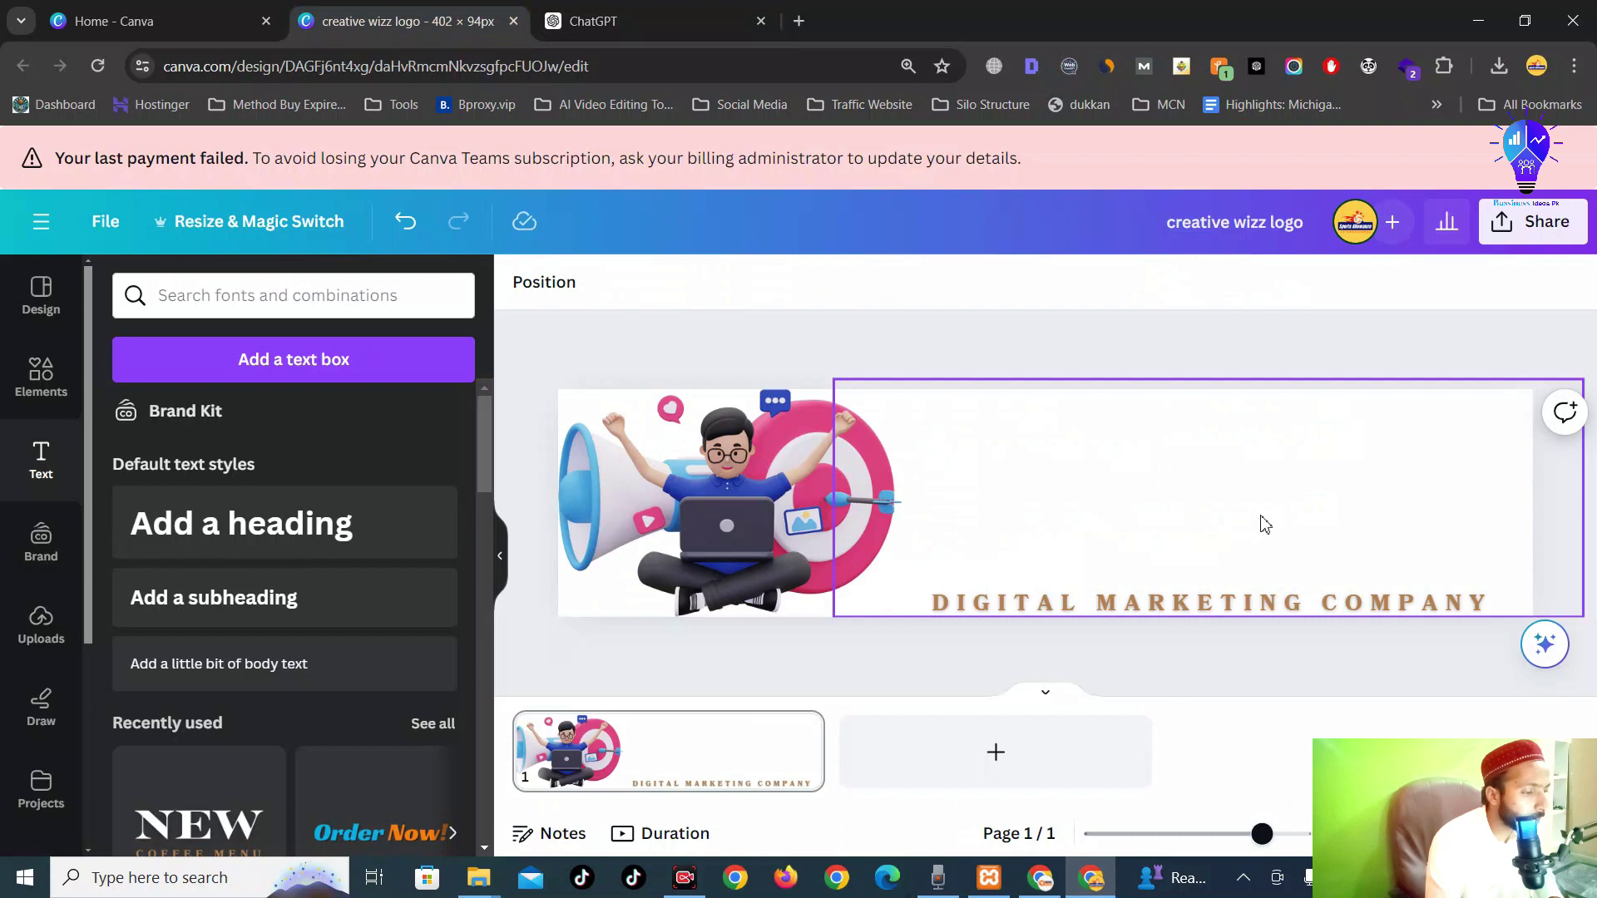
left_click(1255, 518)
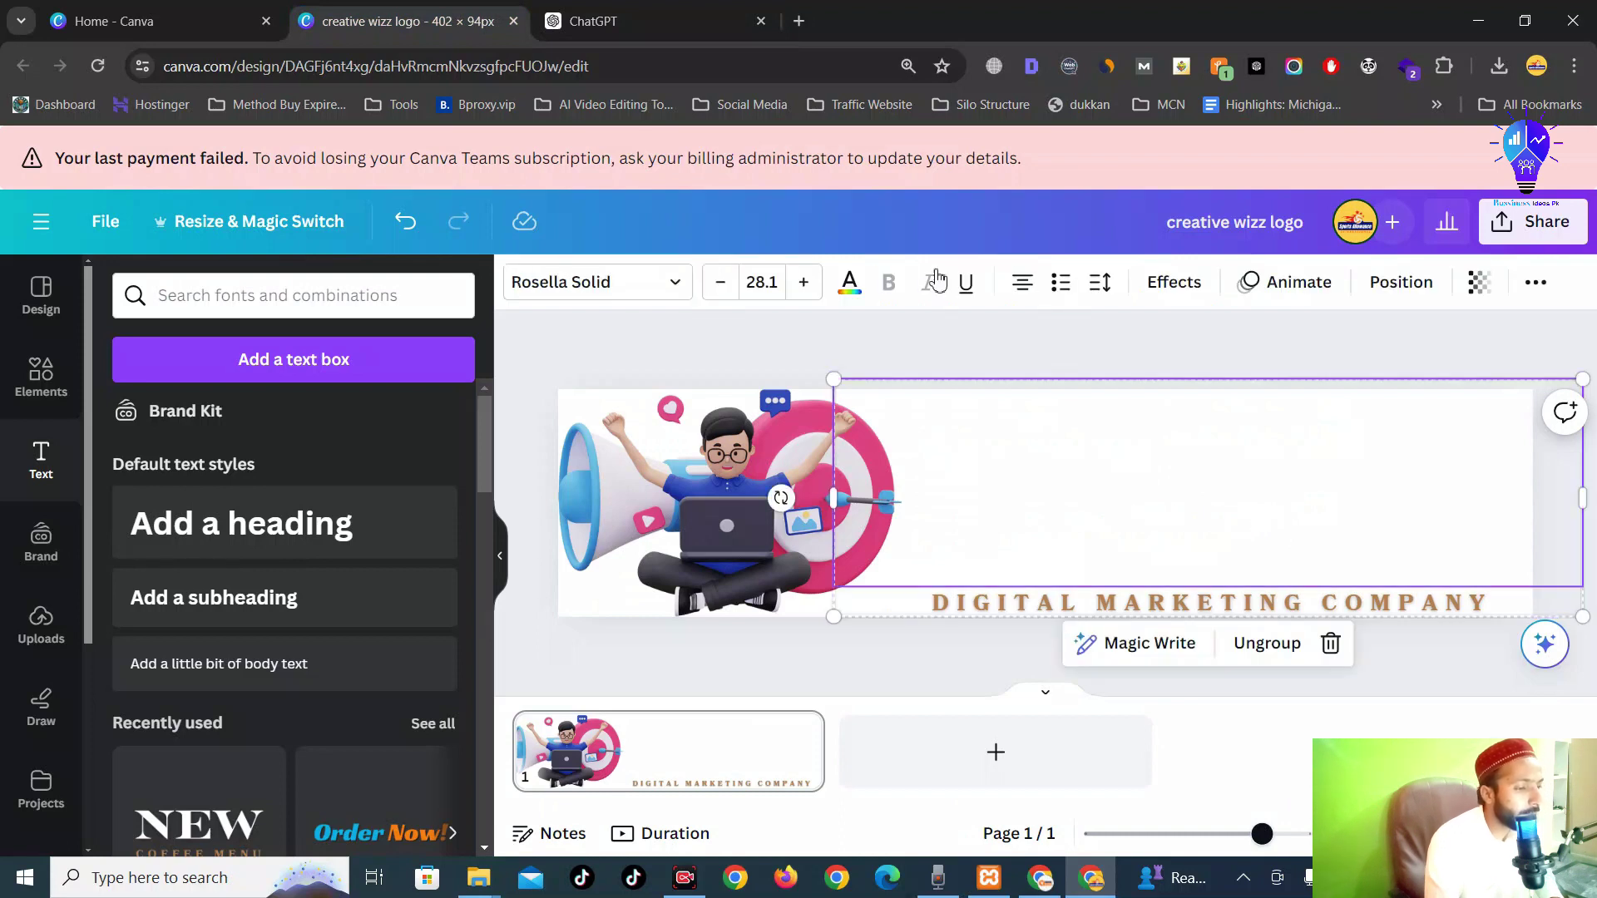
left_click(849, 306)
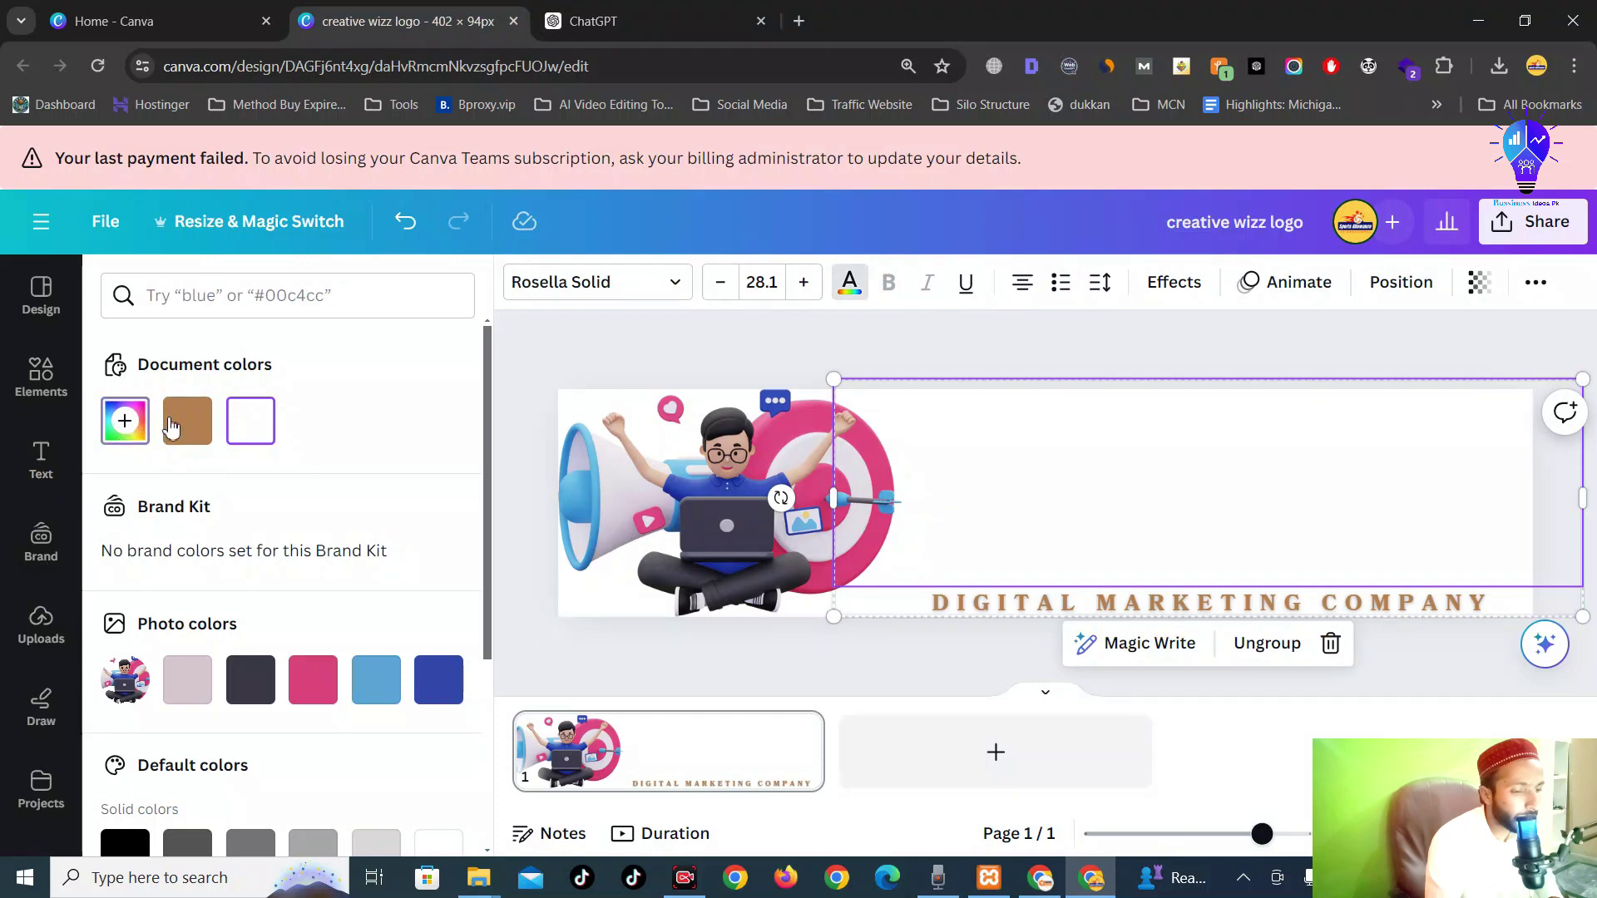
left_click(122, 430)
left_click_drag(281, 630, 330, 618)
left_click_drag(414, 520, 431, 481)
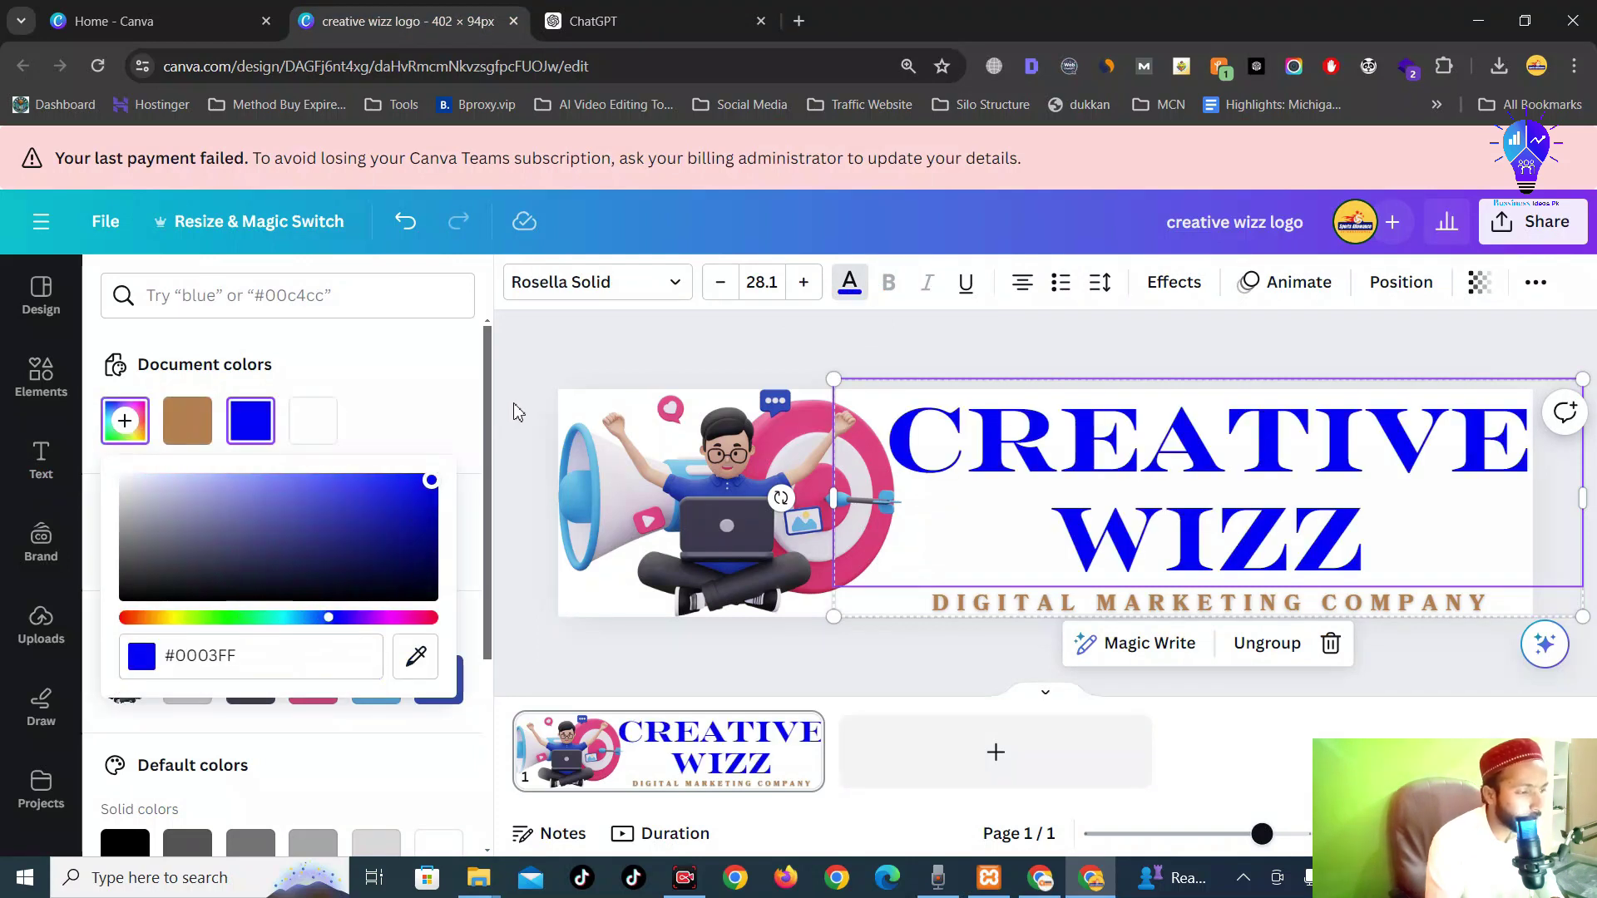
key("Escape")
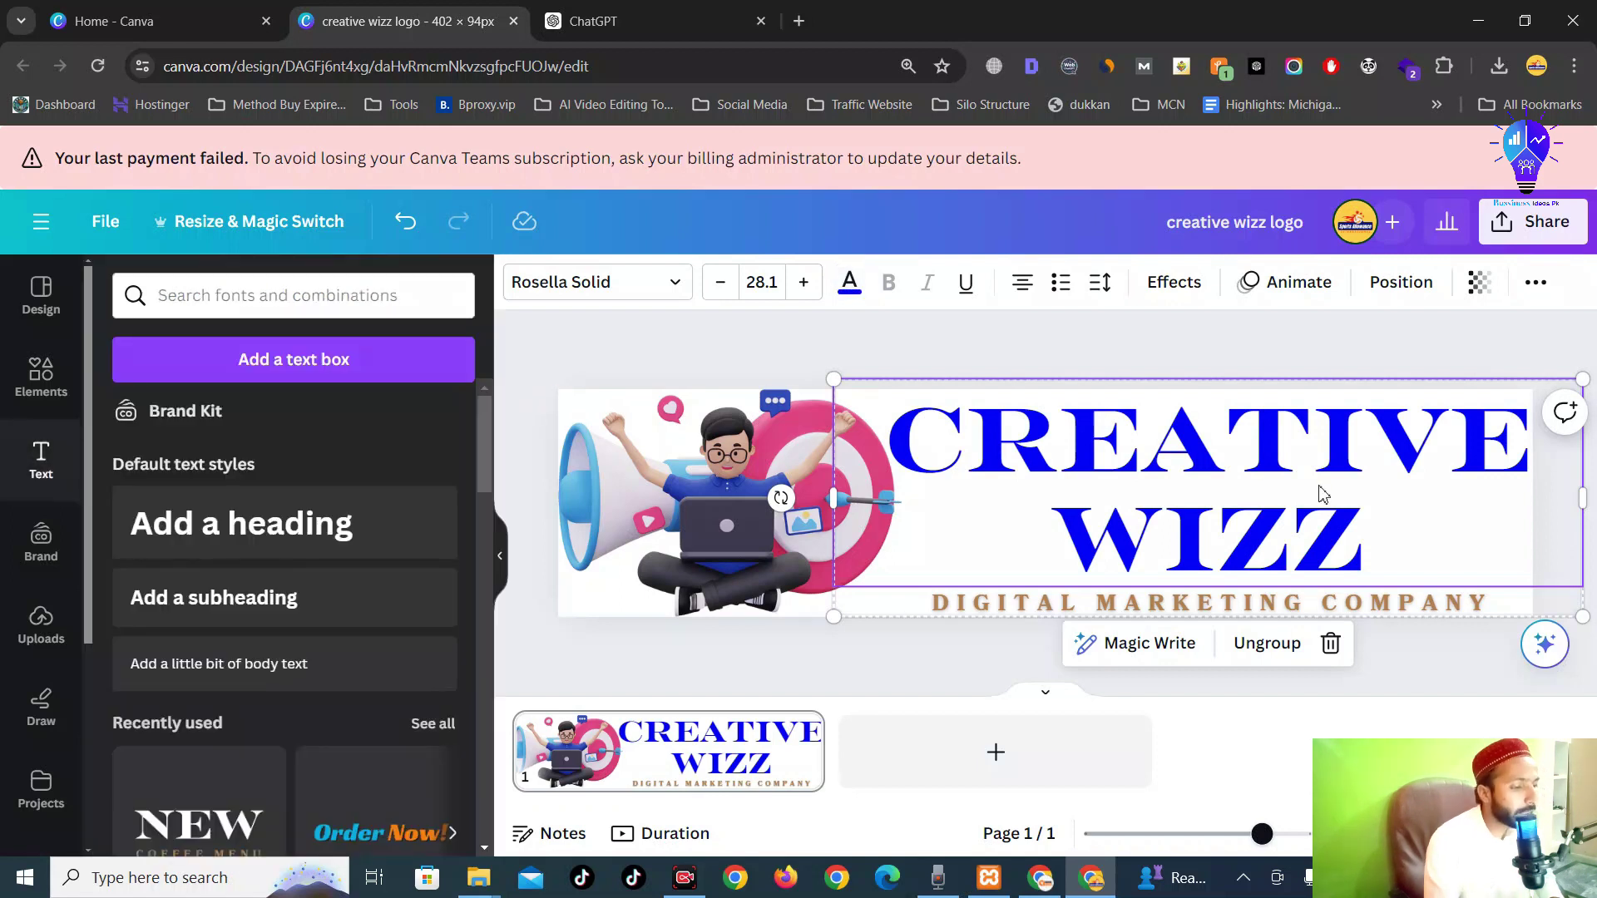
Step: Download the creative wizz logo as a PNG from Canva
left_click(1514, 223)
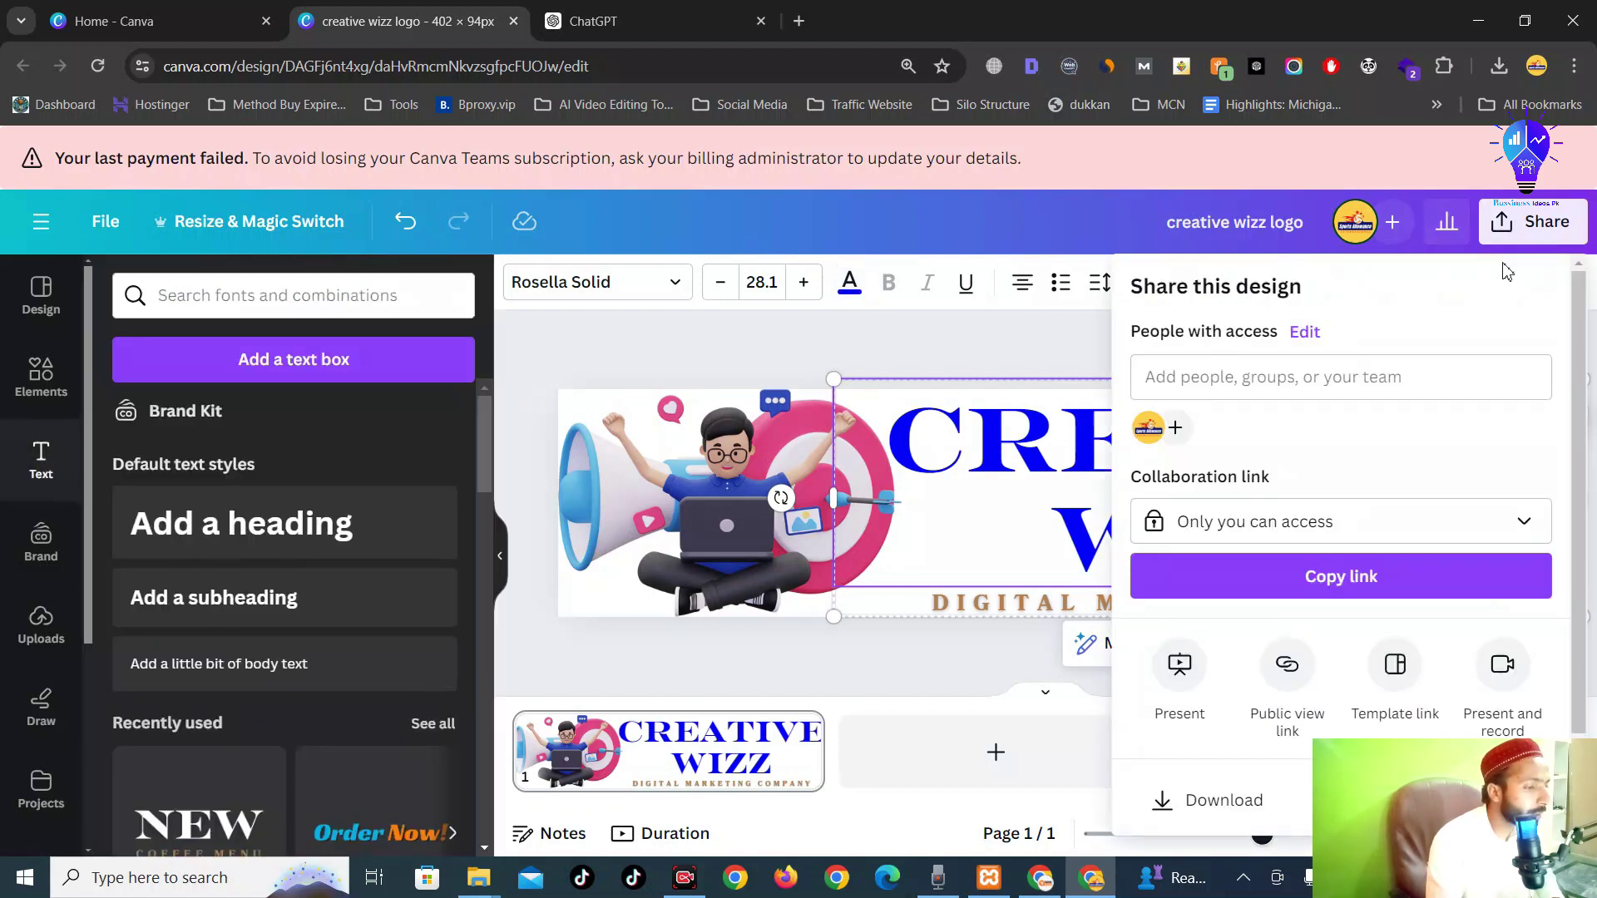
scroll(1176, 642, "down", 2)
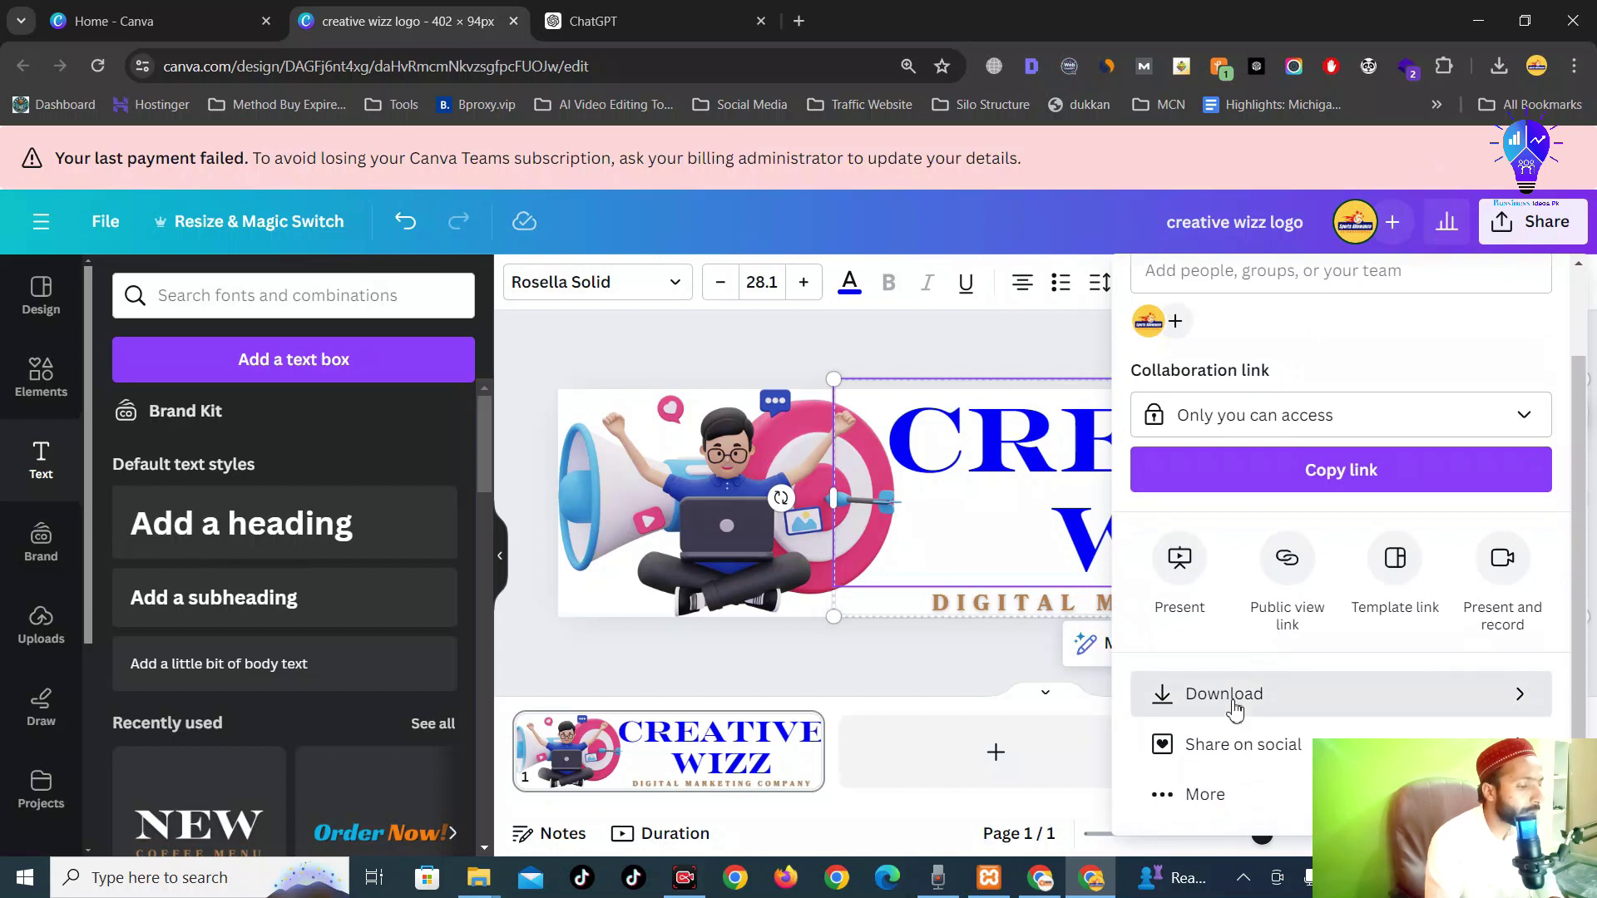
left_click(1183, 699)
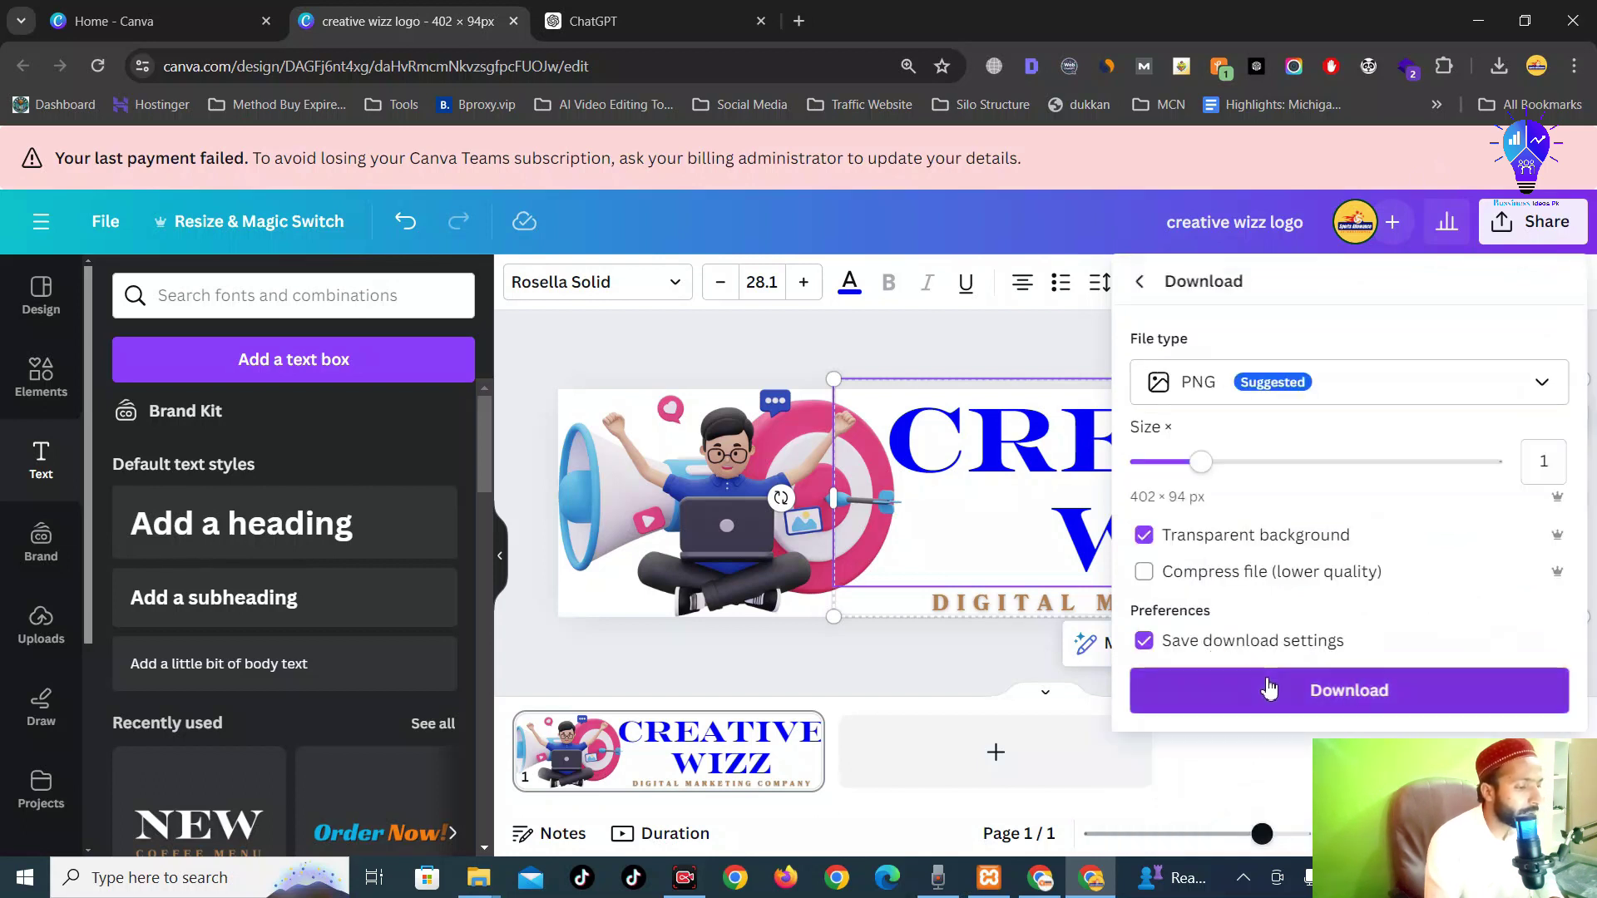
left_click(1267, 687)
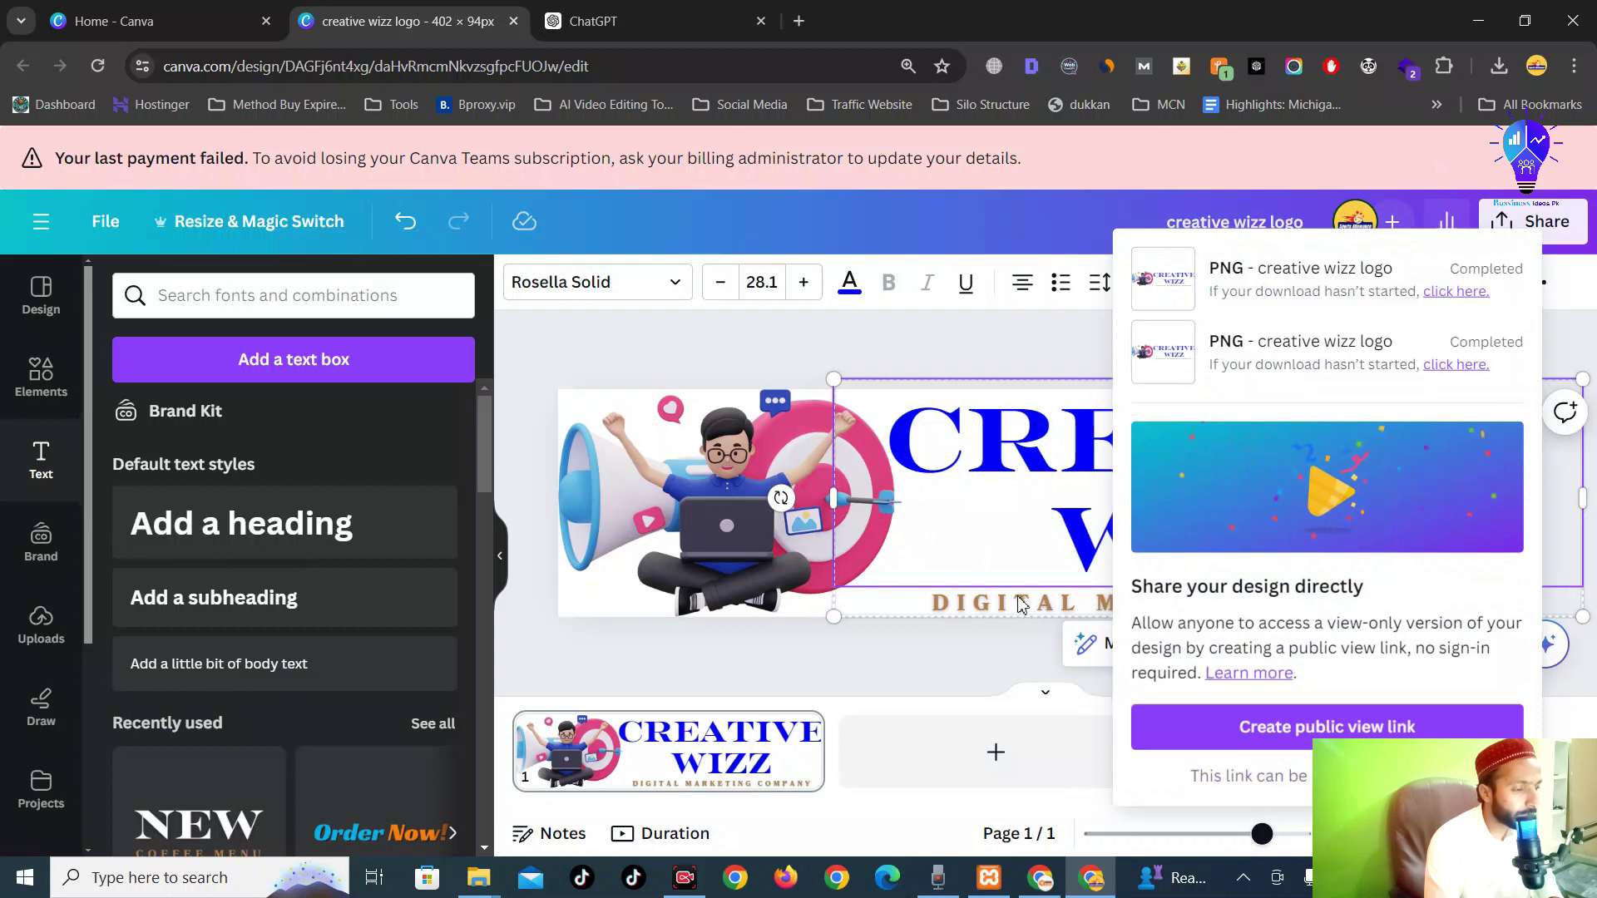
key("alt+Tab")
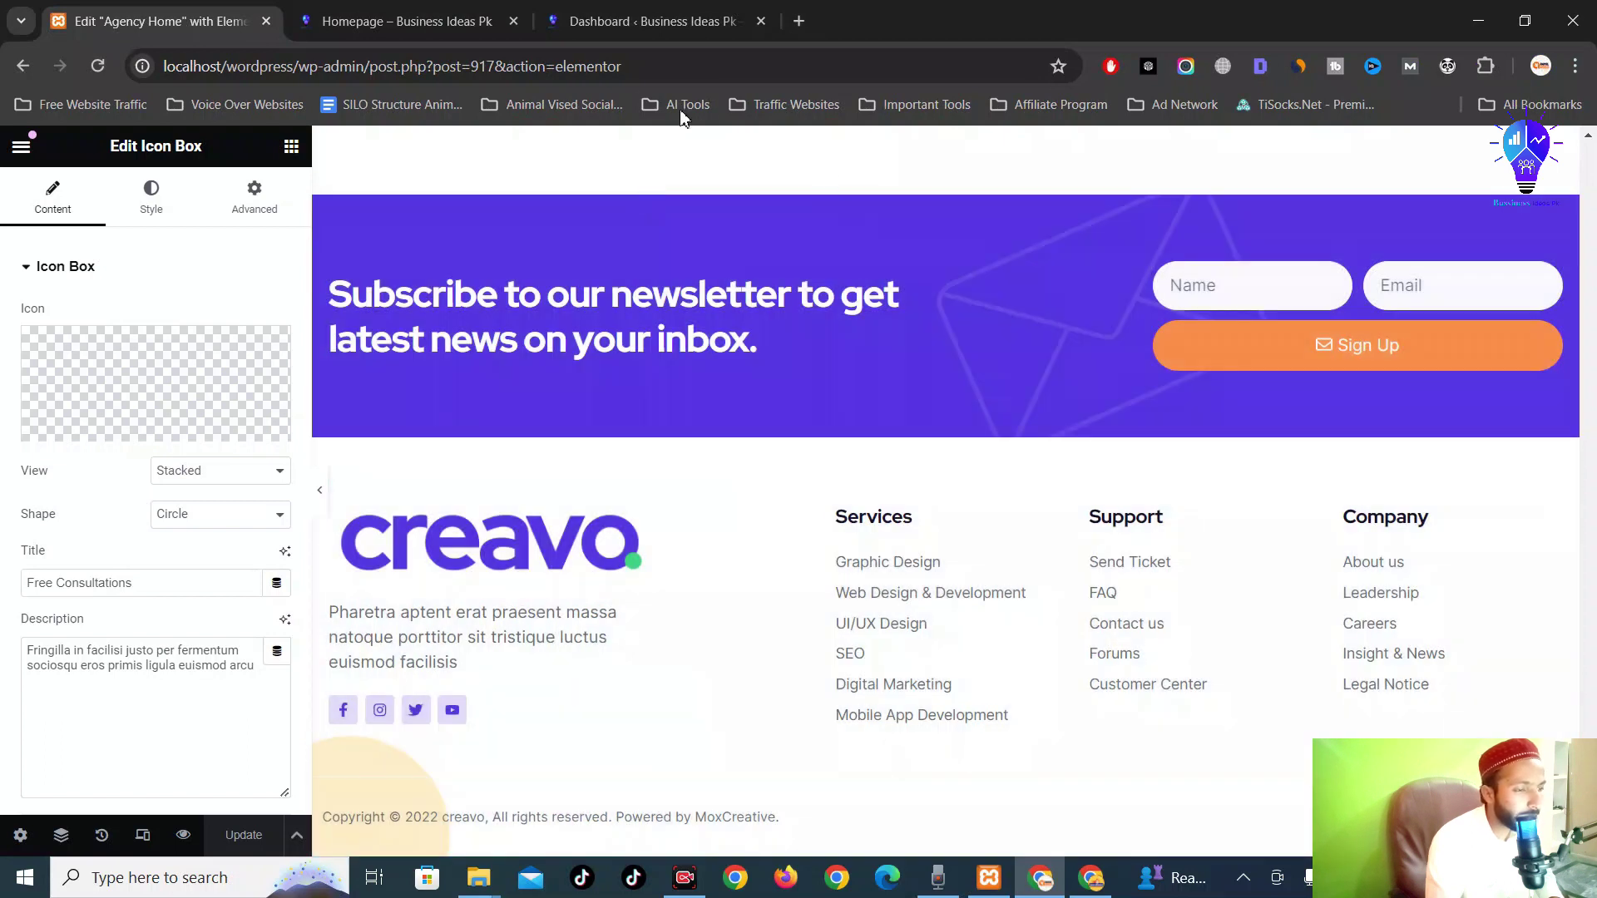
Step: Preview the edited Agency Home page via Preview Changes
left_click(354, 18)
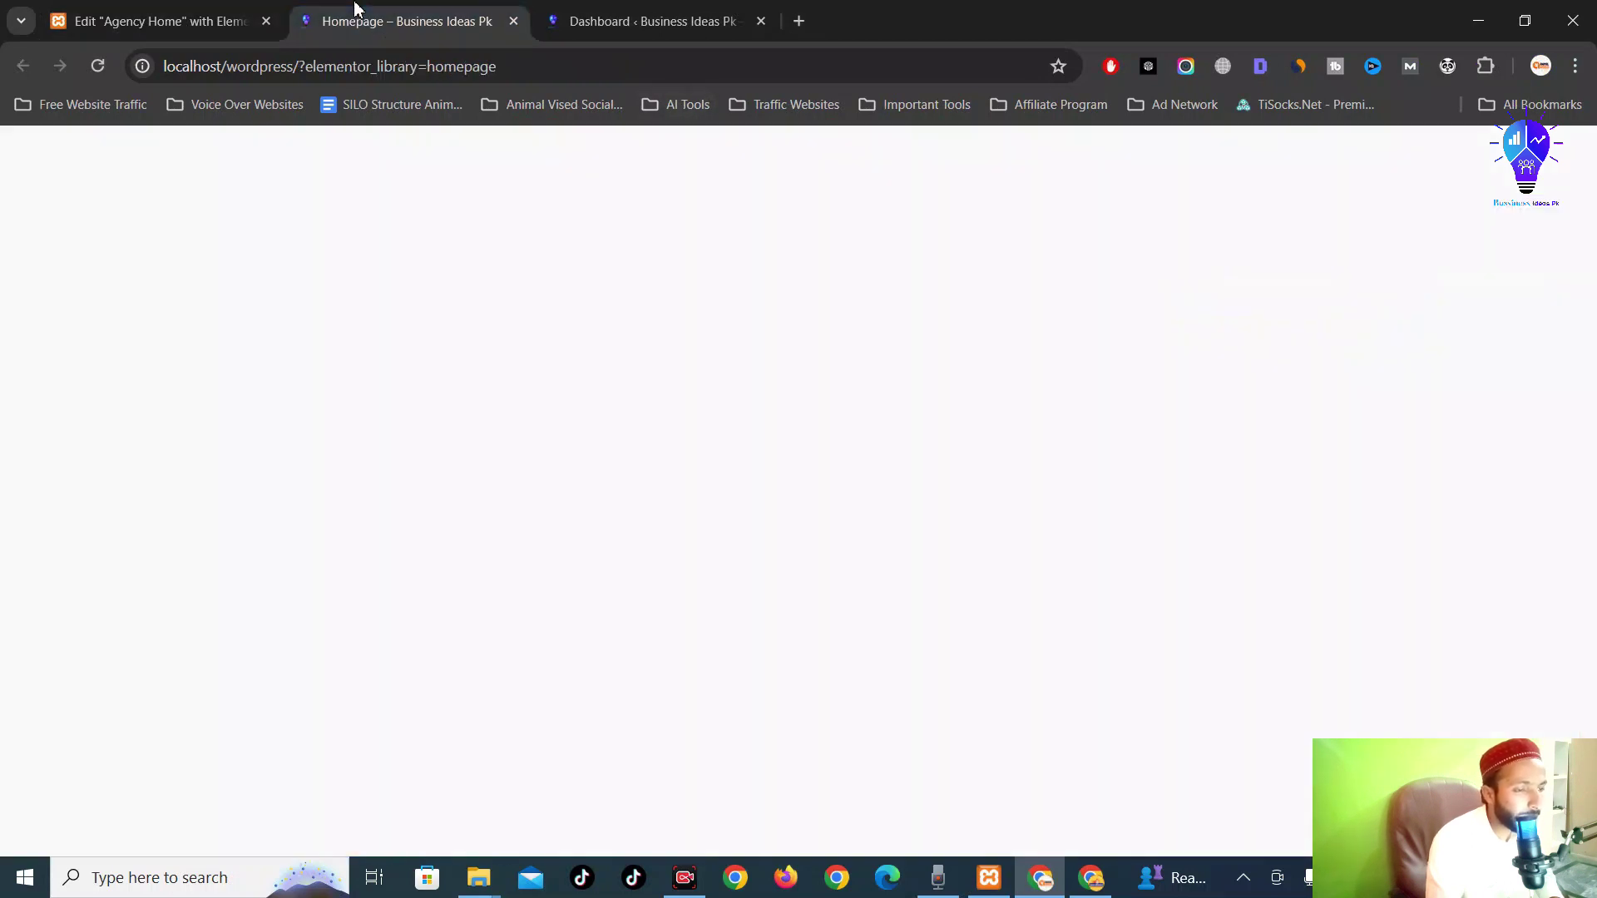
left_click(214, 21)
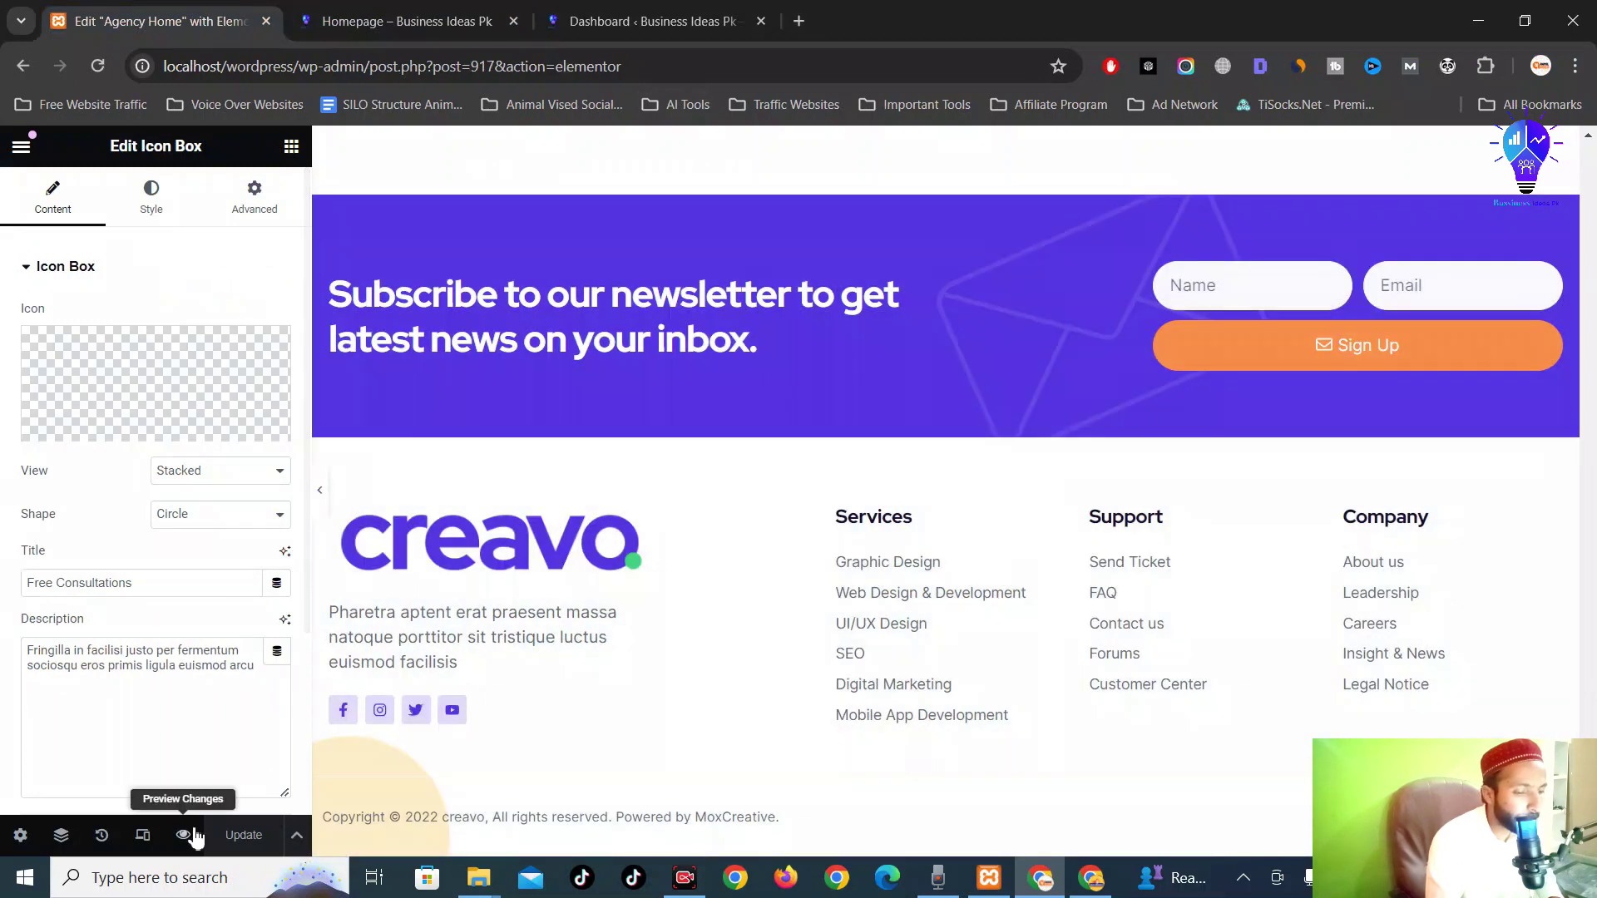
left_click(183, 834)
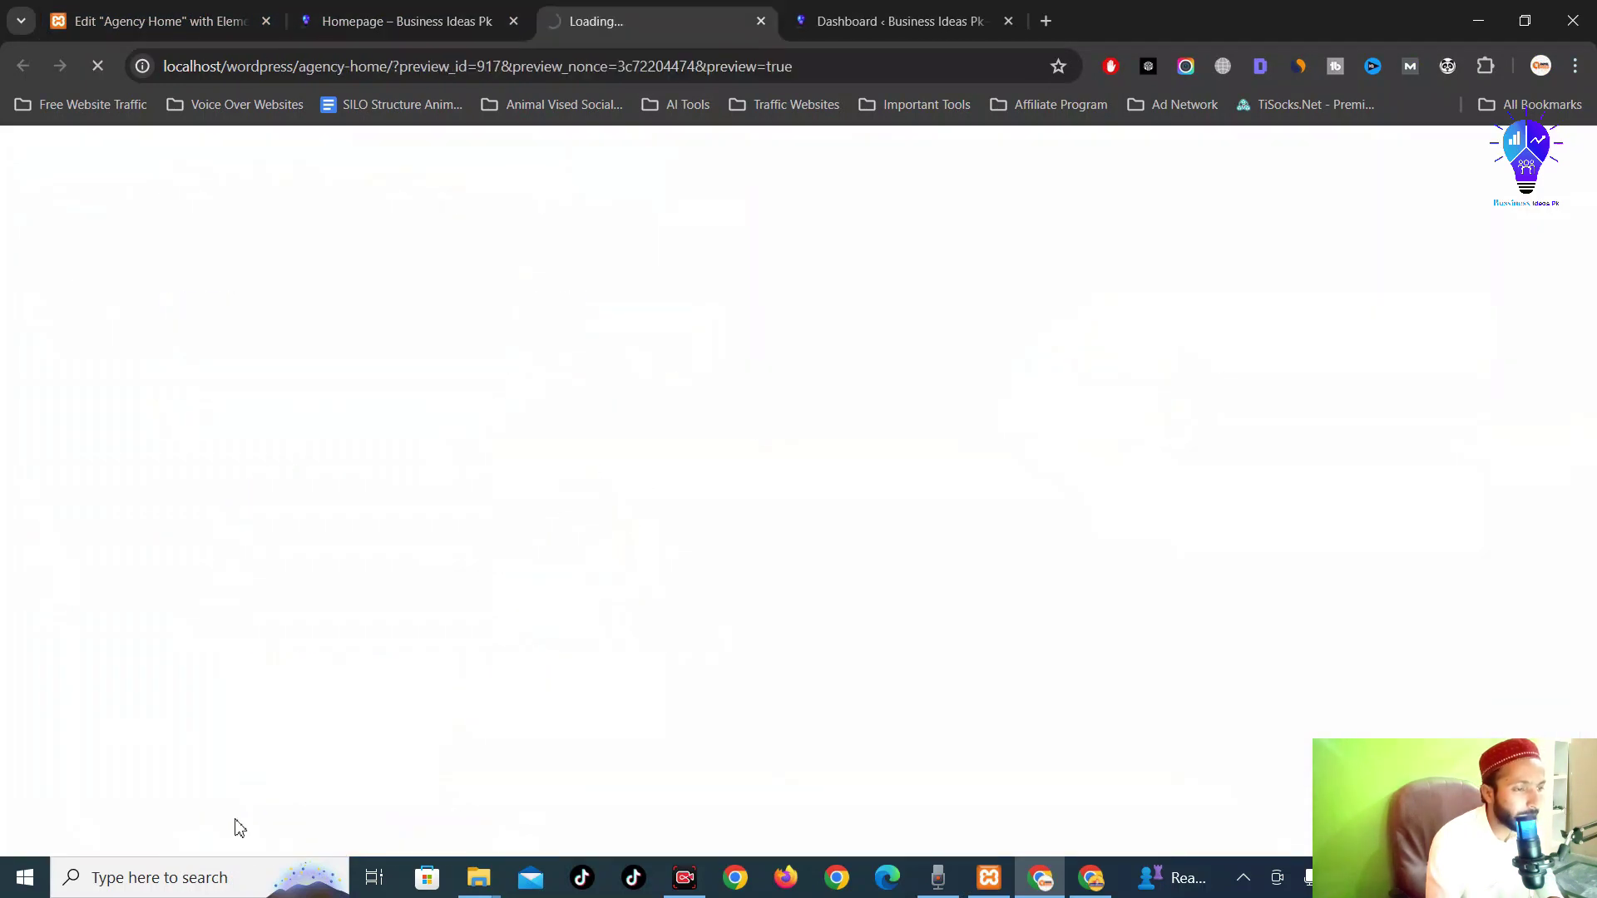
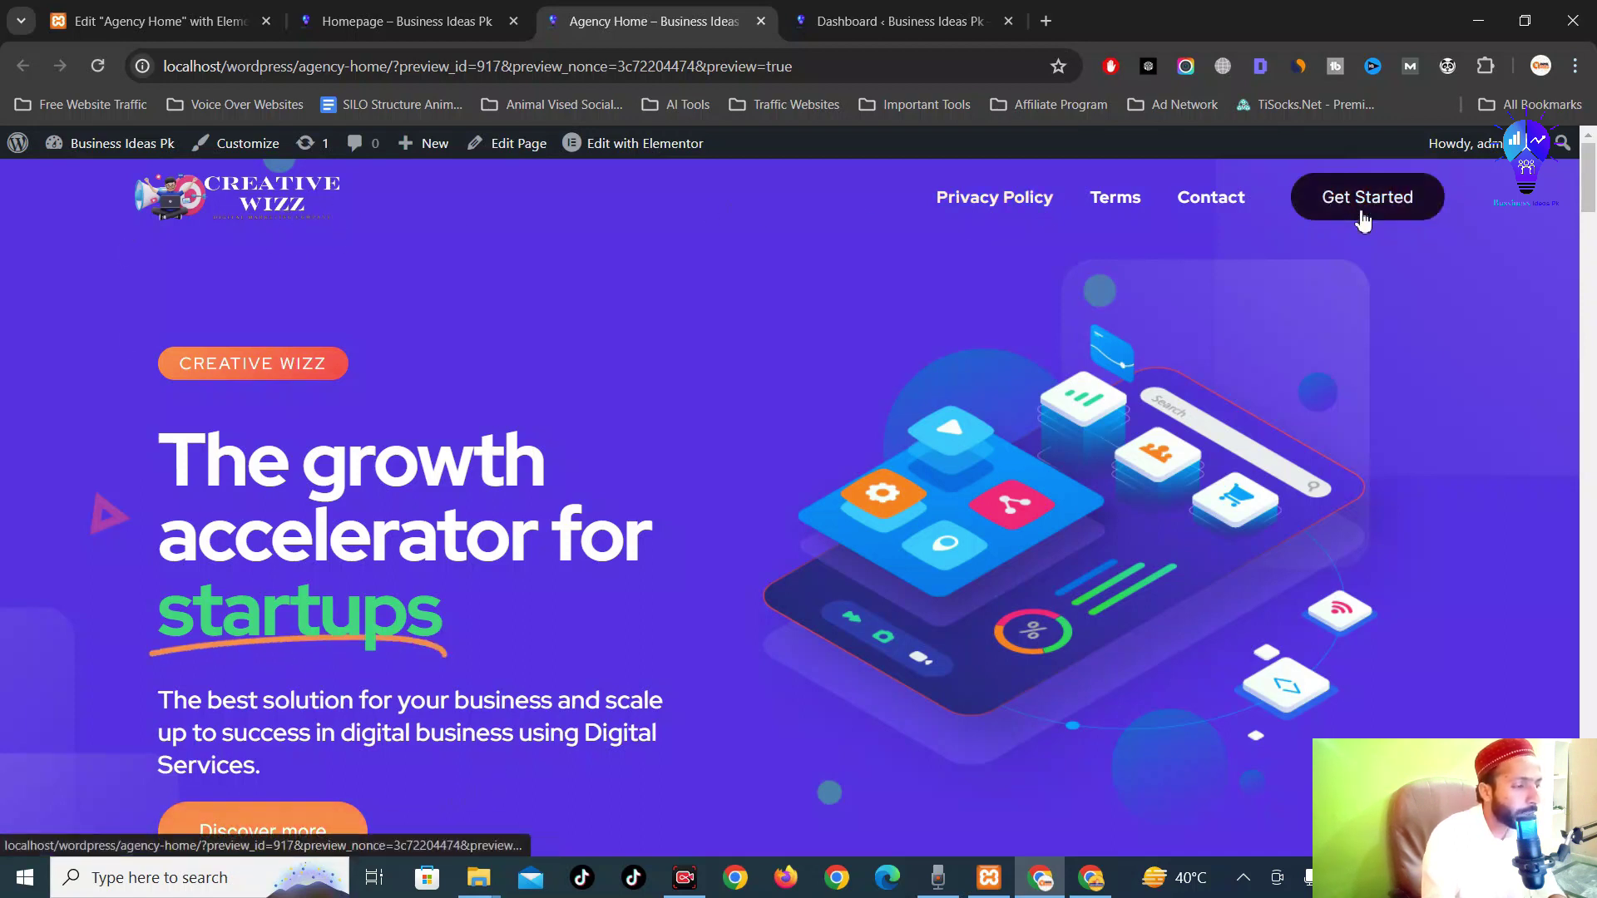
Step: Leave the Agency Home Elementor editor and return to the WordPress Pages list
scroll(1233, 266, "down", 15)
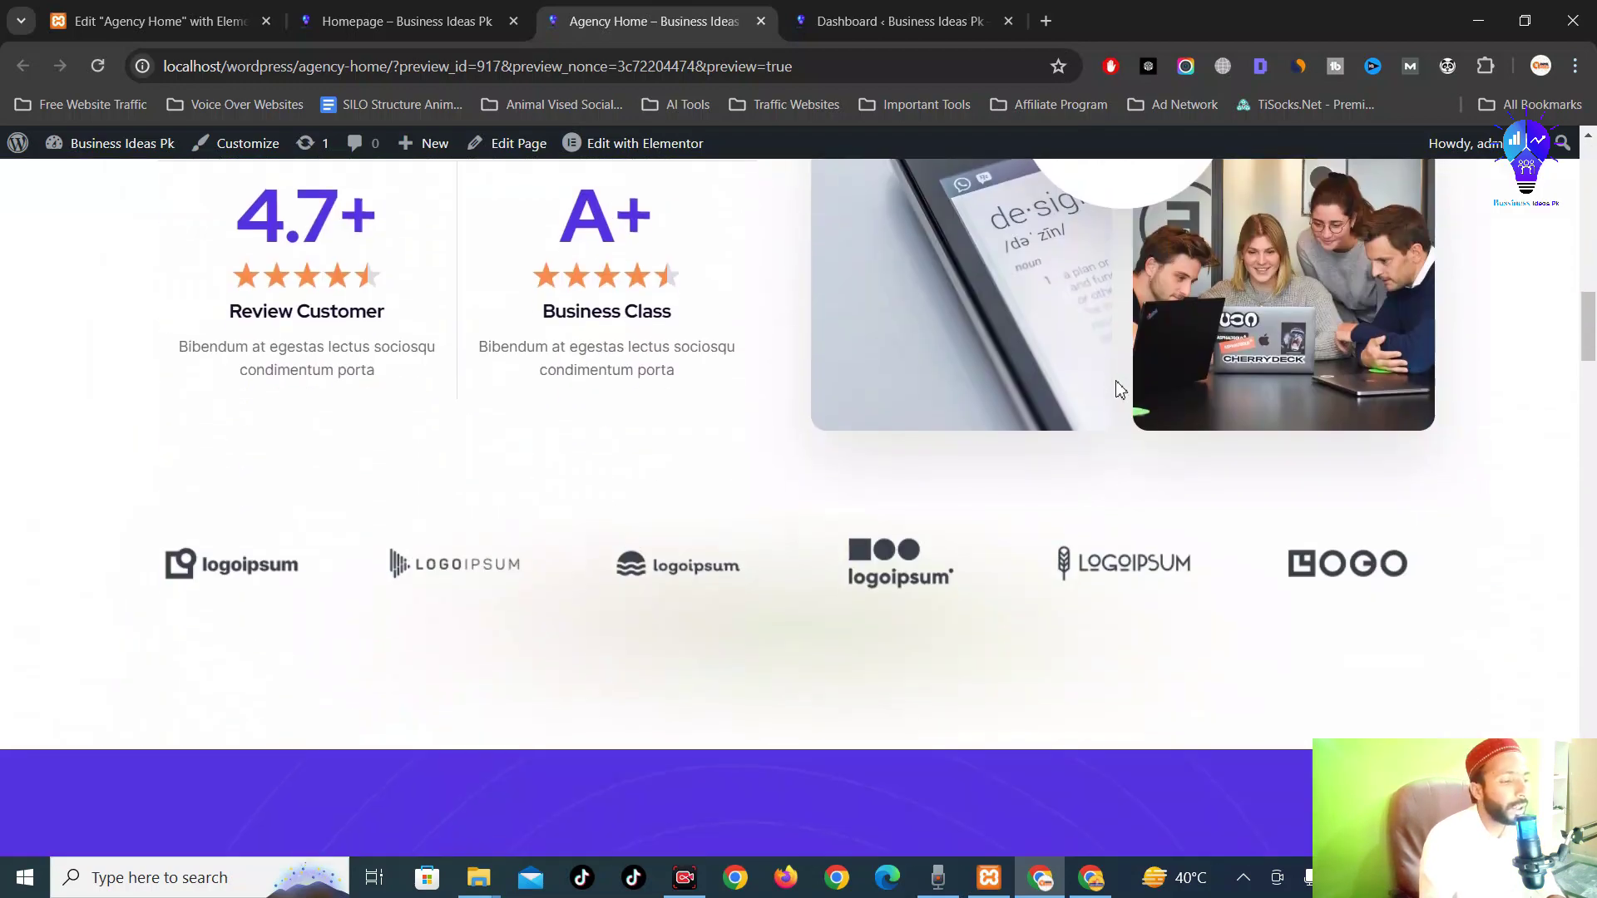
scroll(1107, 396, "down", 10)
scroll(1107, 396, "up", 8)
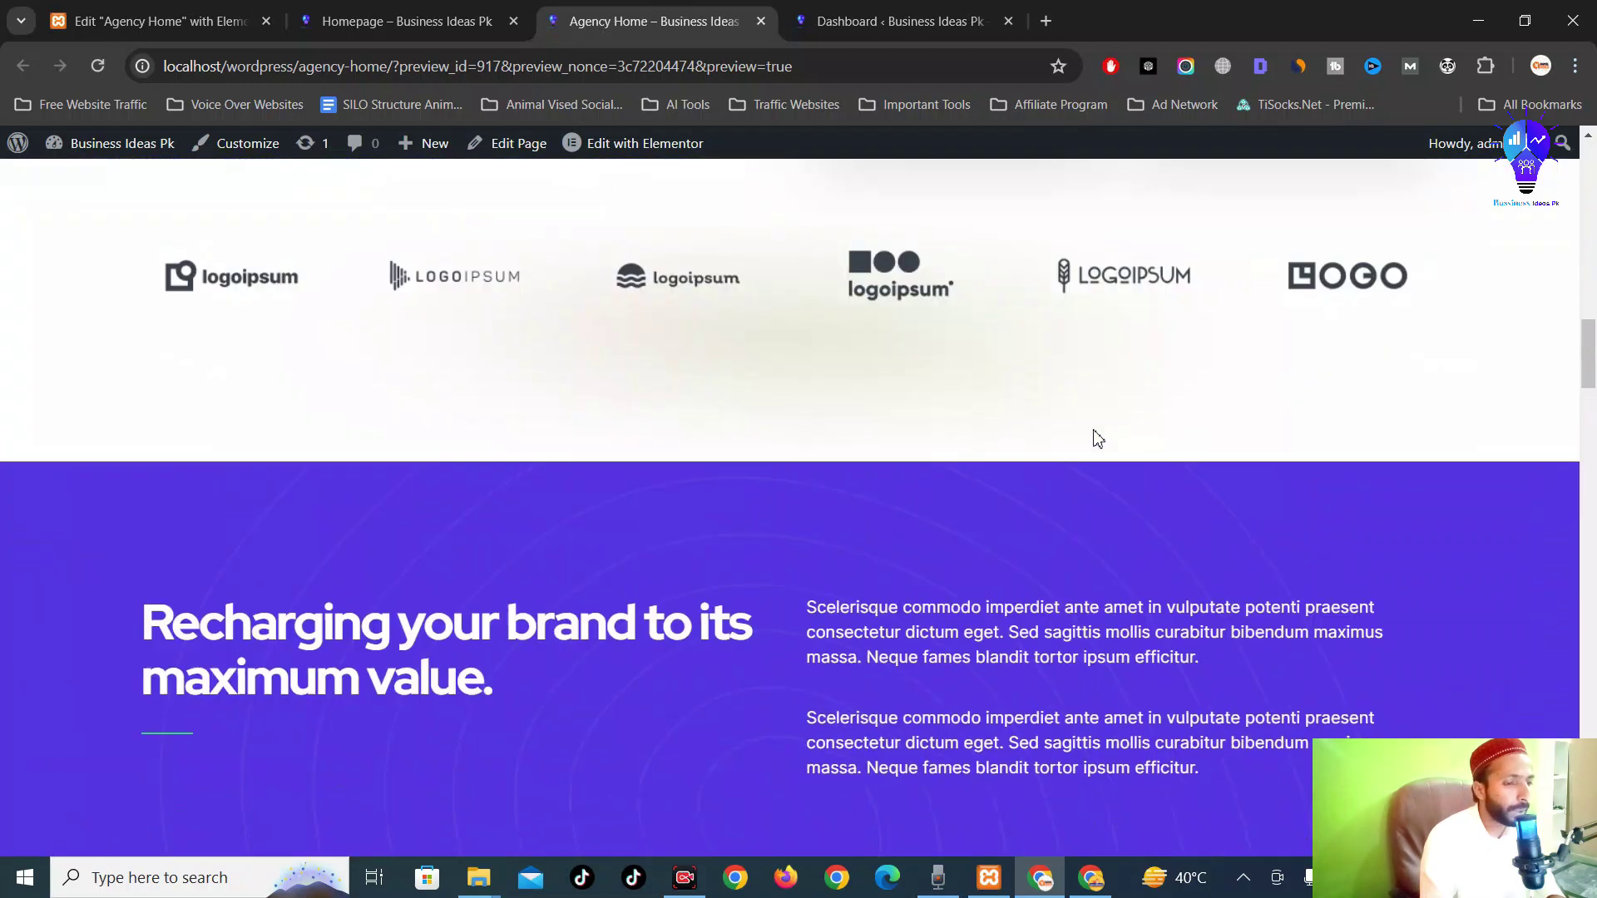
scroll(1098, 439, "down", 15)
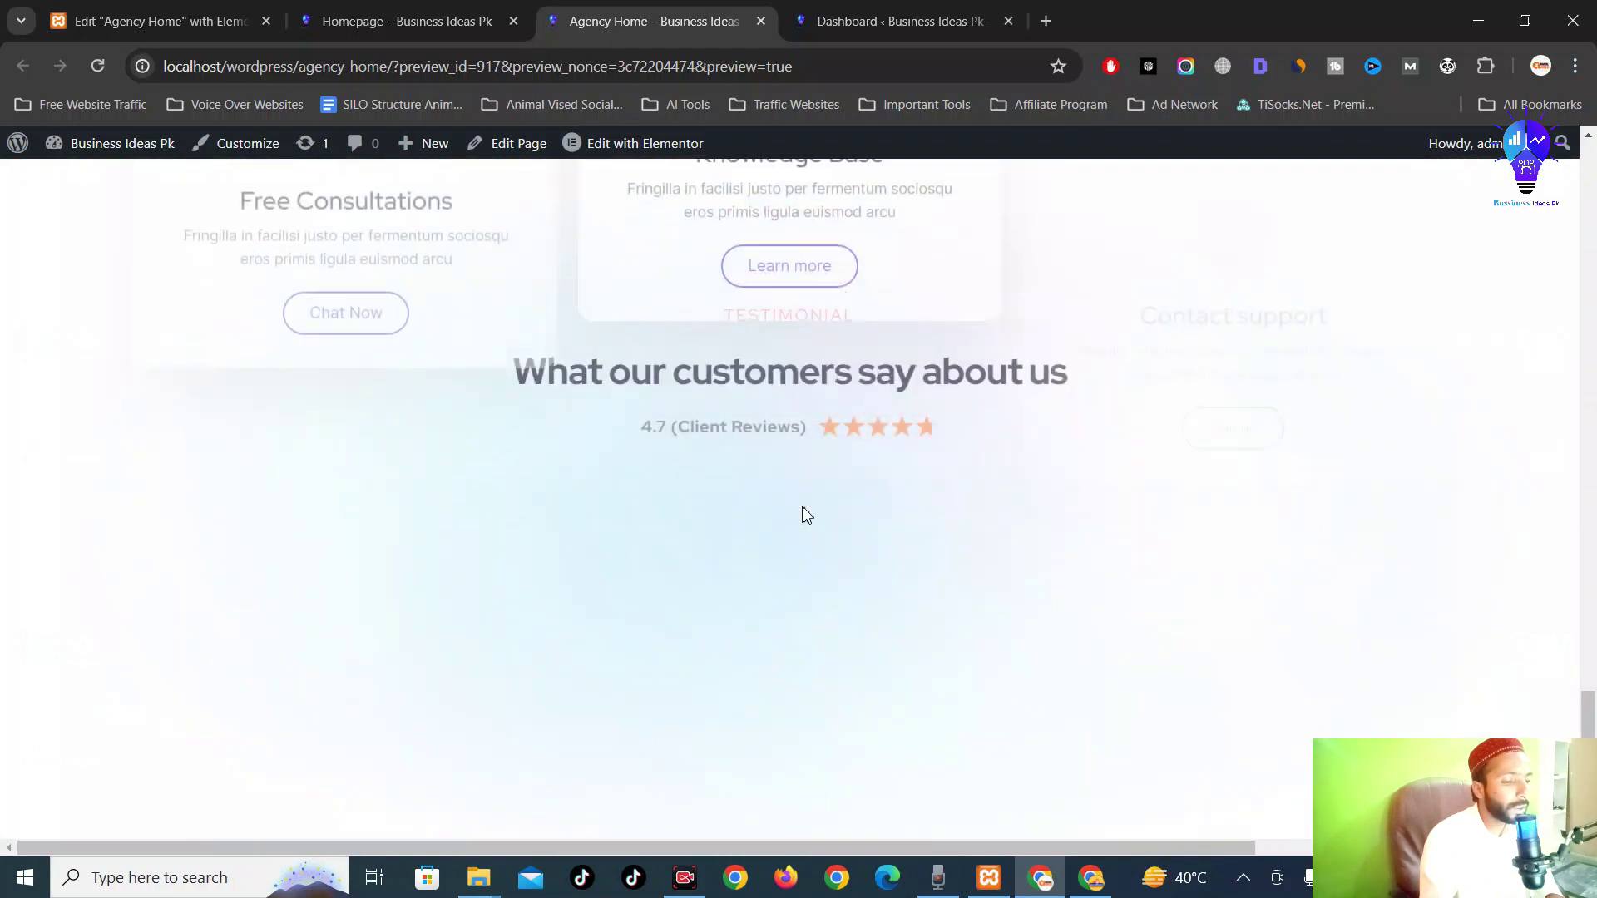
scroll(804, 513, "down", 10)
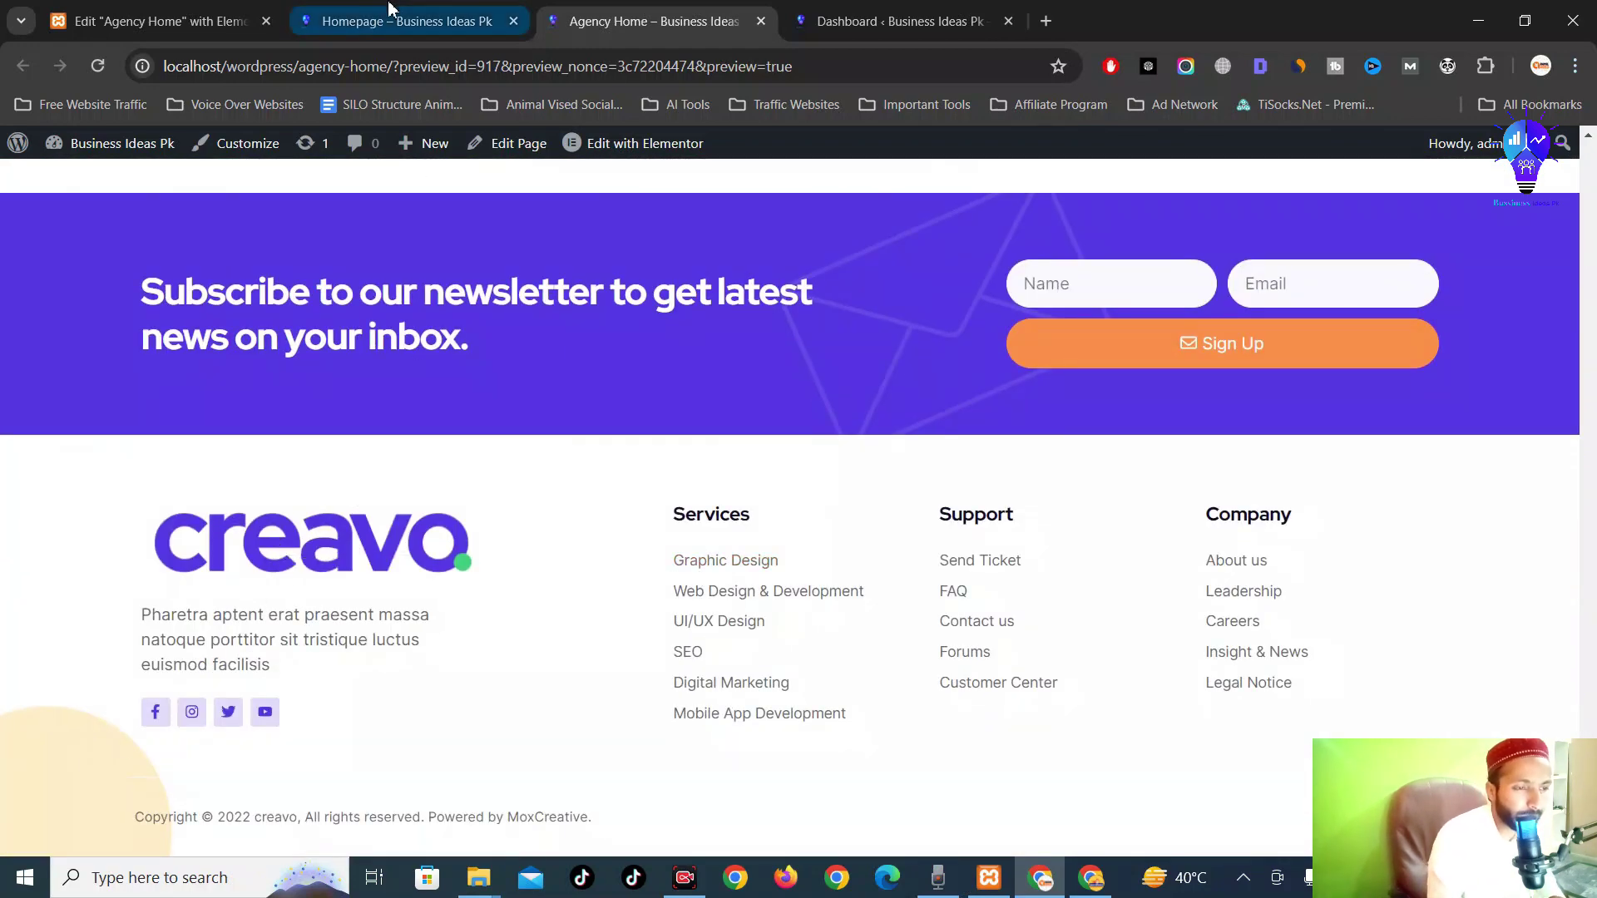
left_click(214, 16)
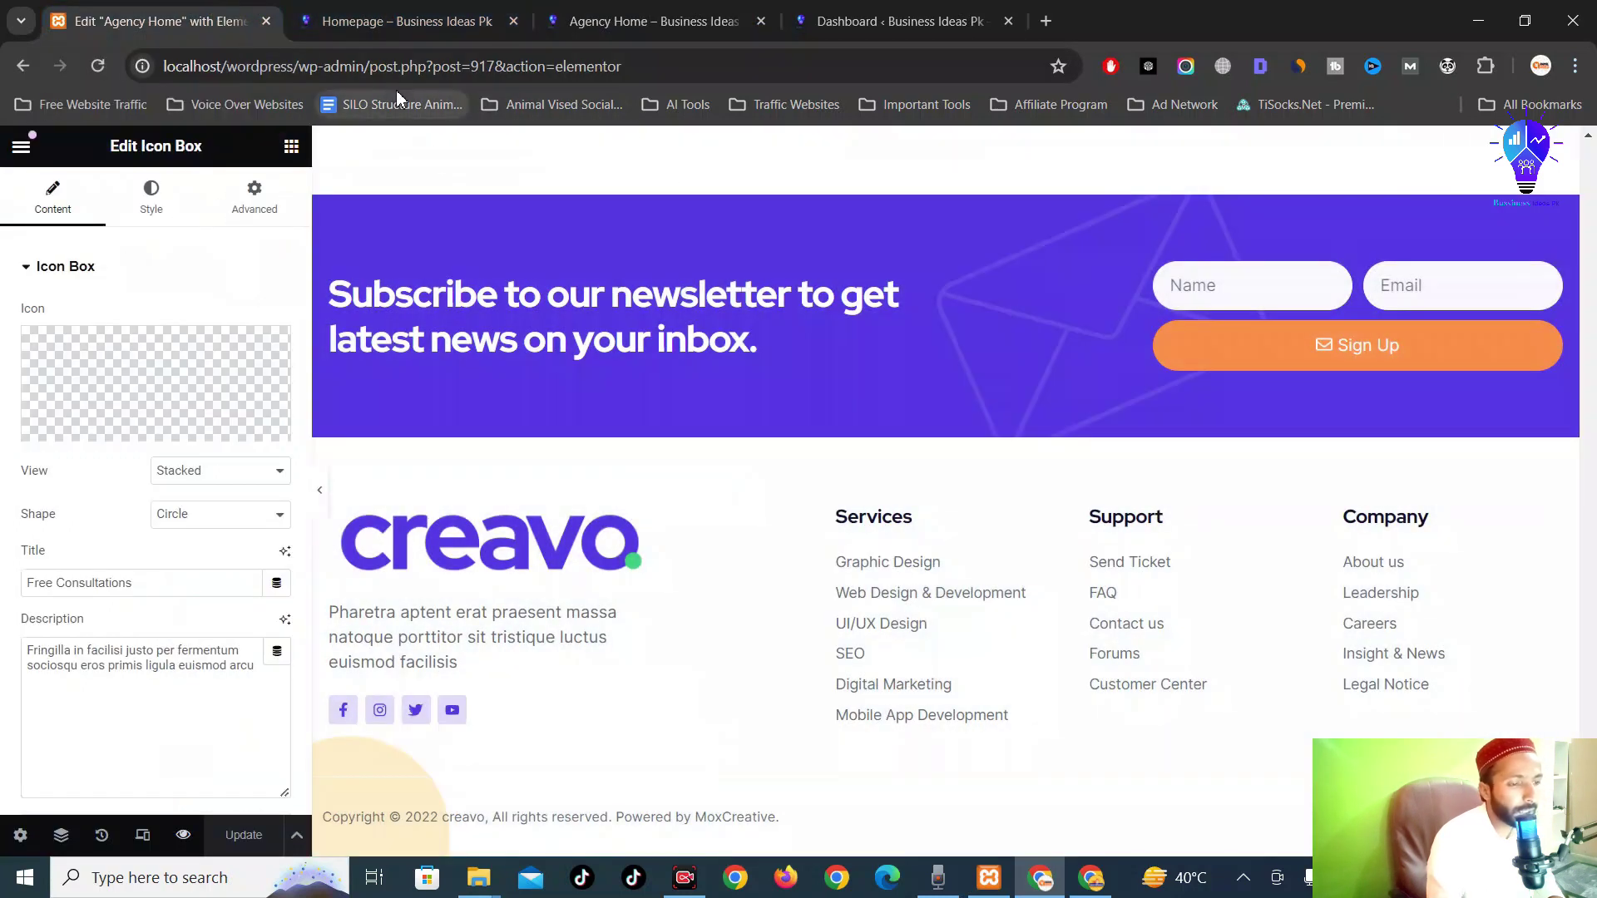
left_click(22, 66)
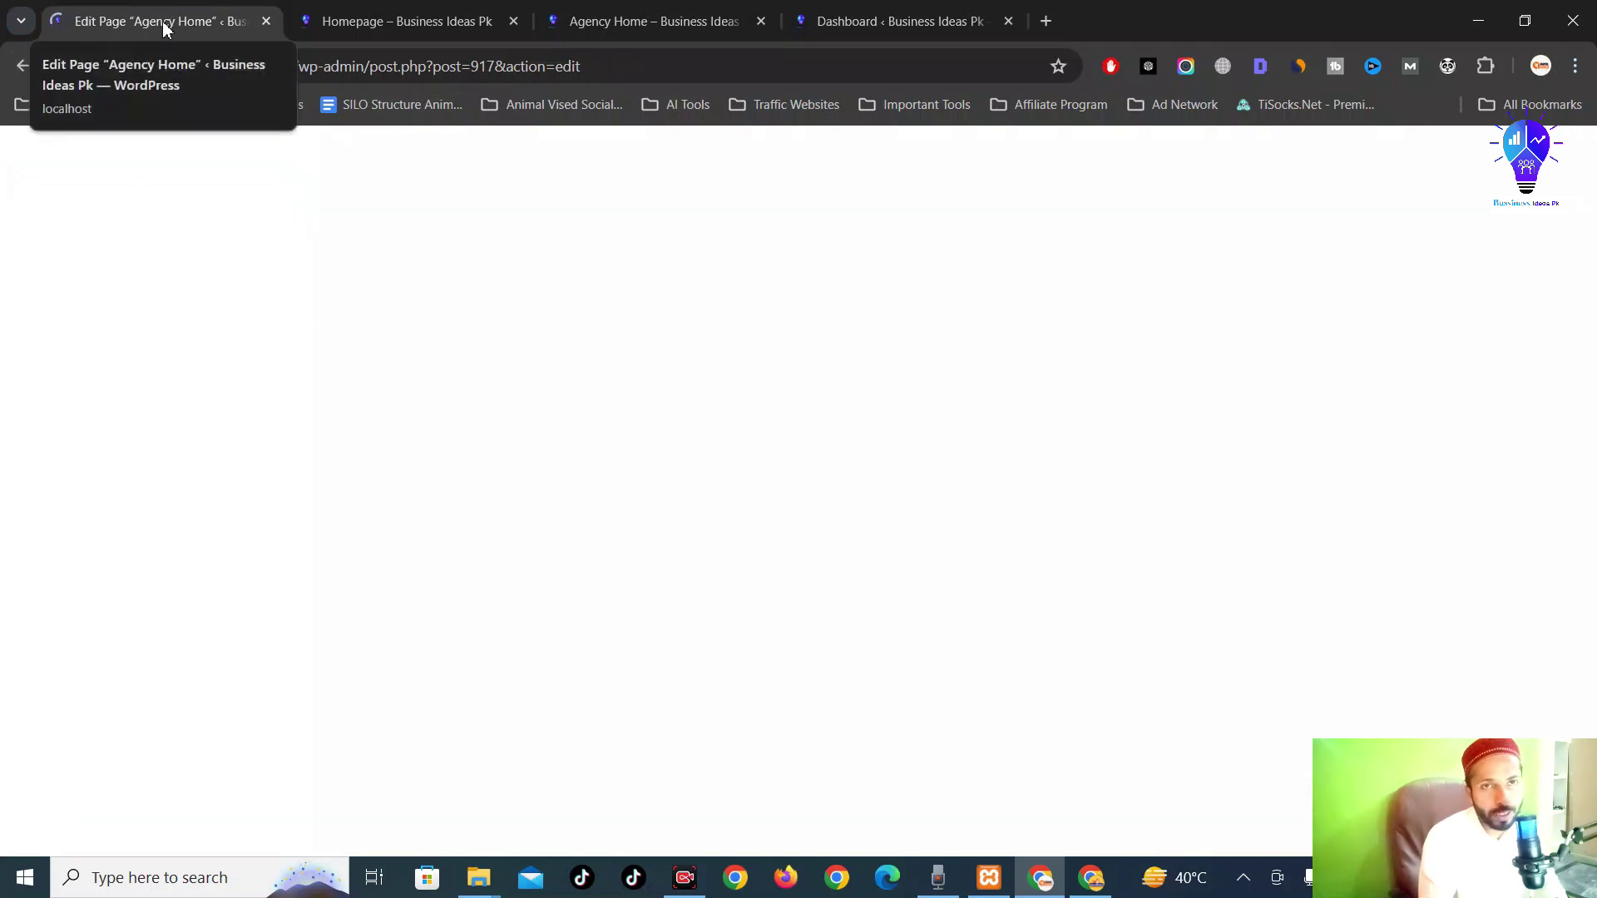
left_click(22, 66)
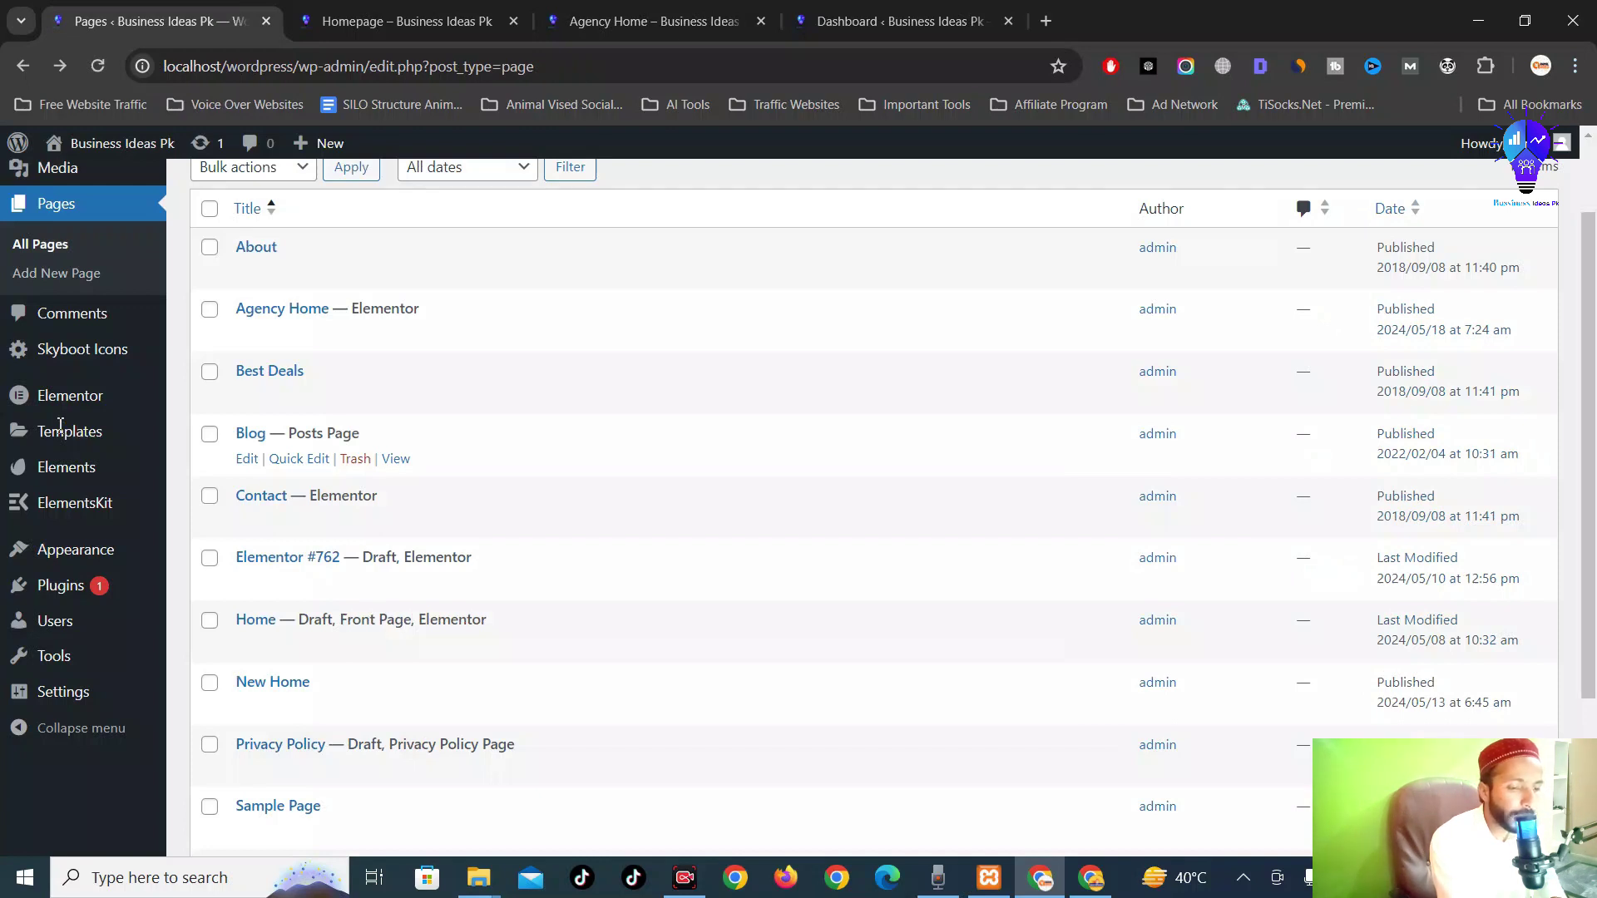
Step: Open Templates > Theme Builder from the admin sidebar
scroll(65, 415, "up", 1)
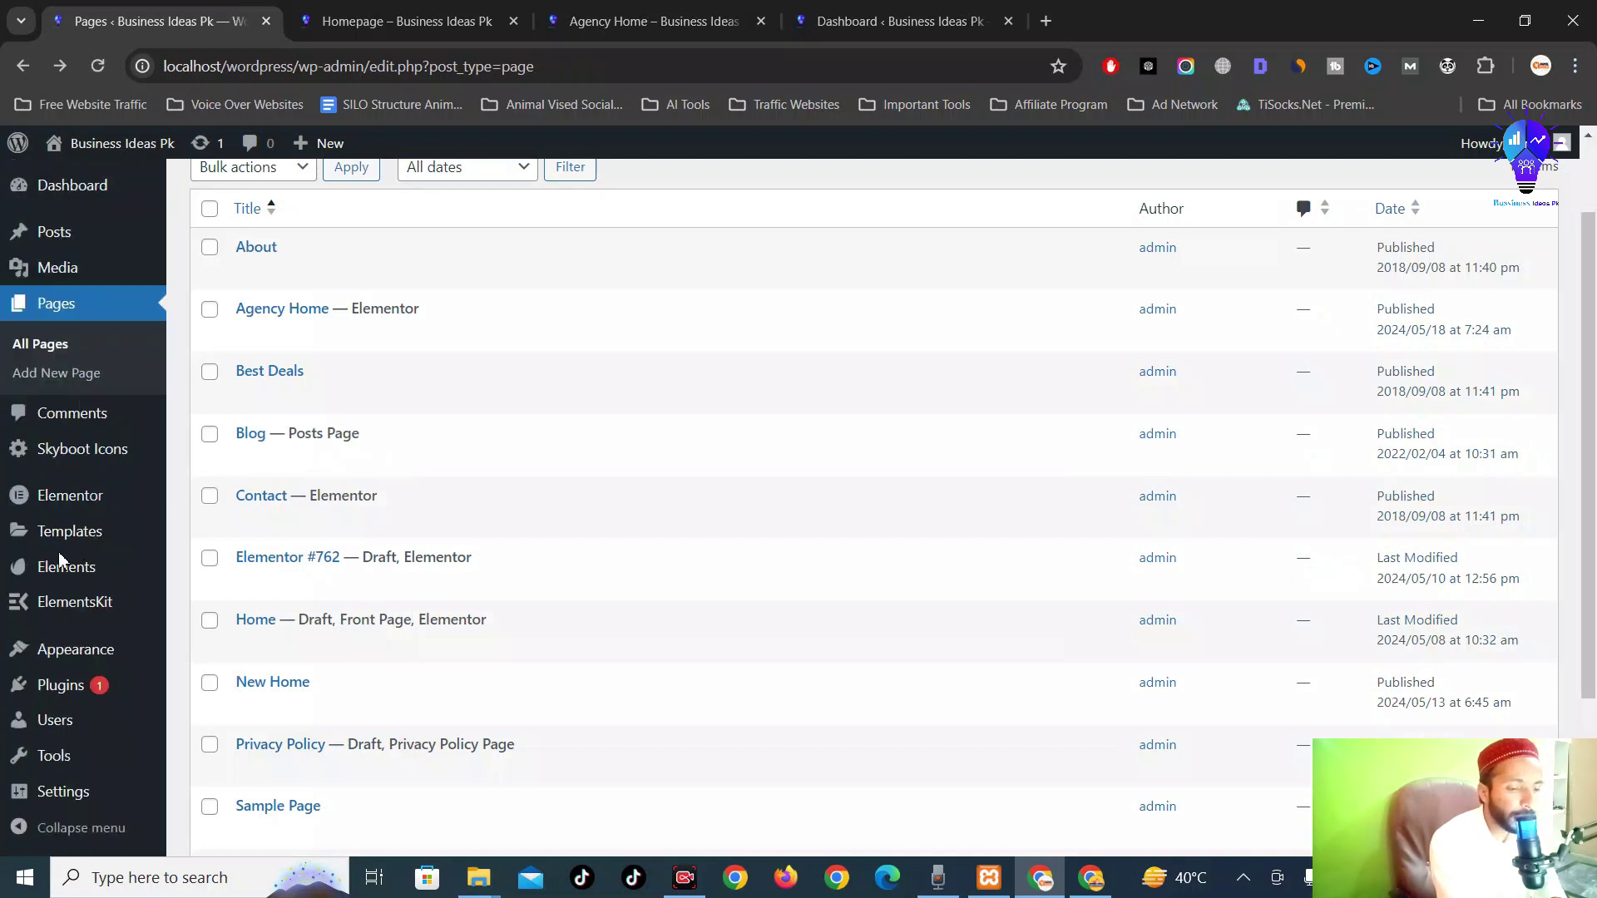
mouse_move(67, 535)
left_click(258, 606)
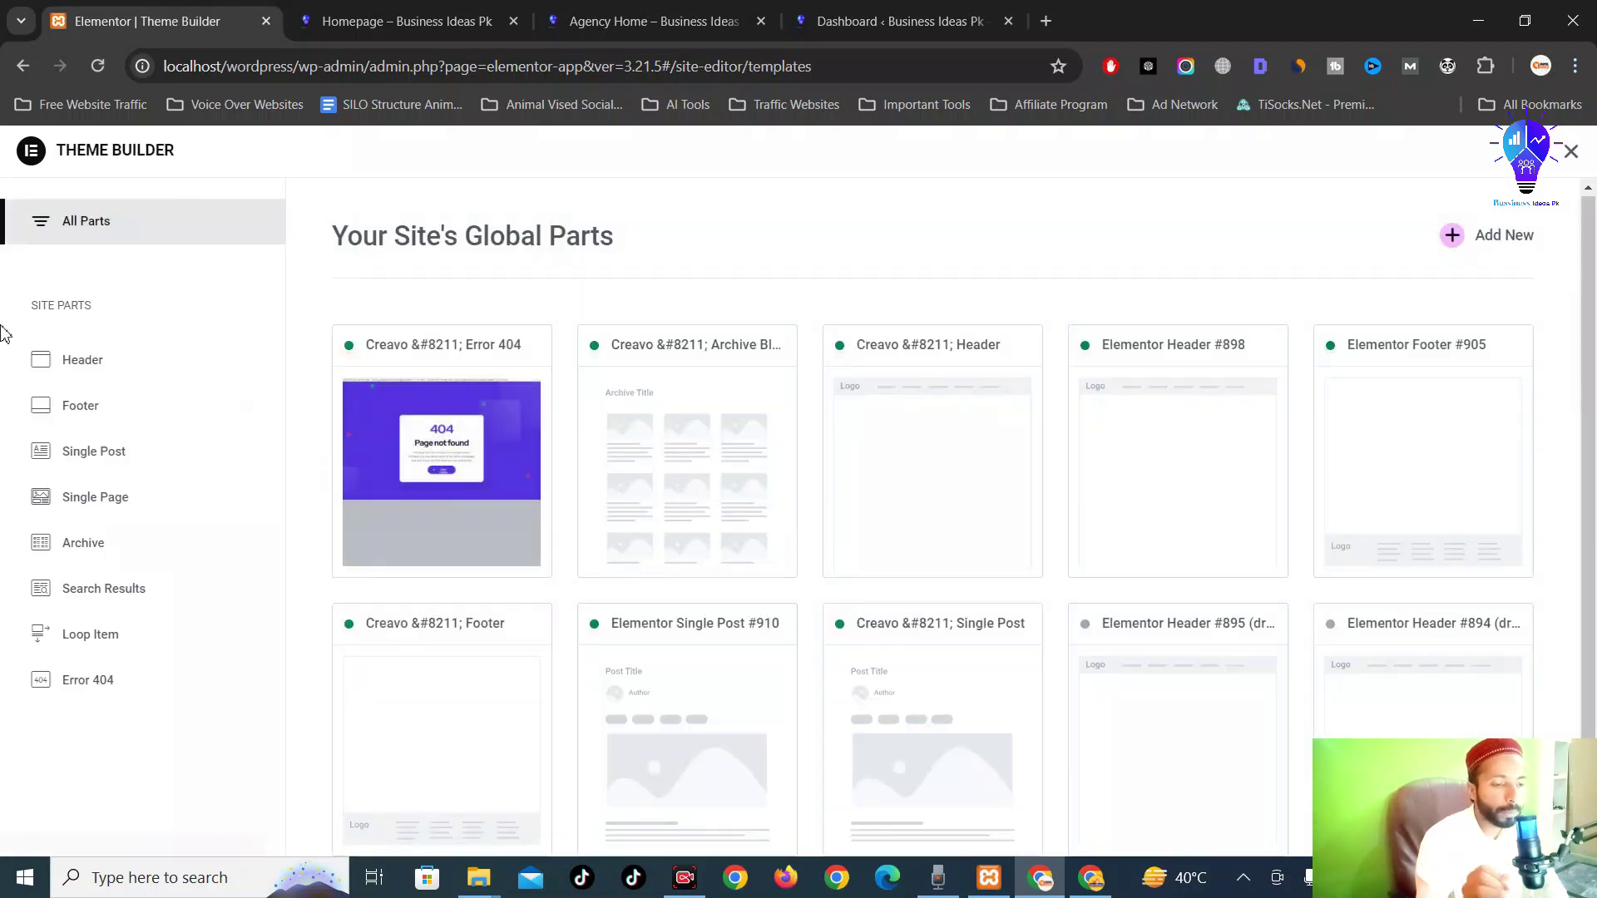
Step: Browse the Header and Footer templates and open Elementor Footer #905 for editing
left_click(98, 370)
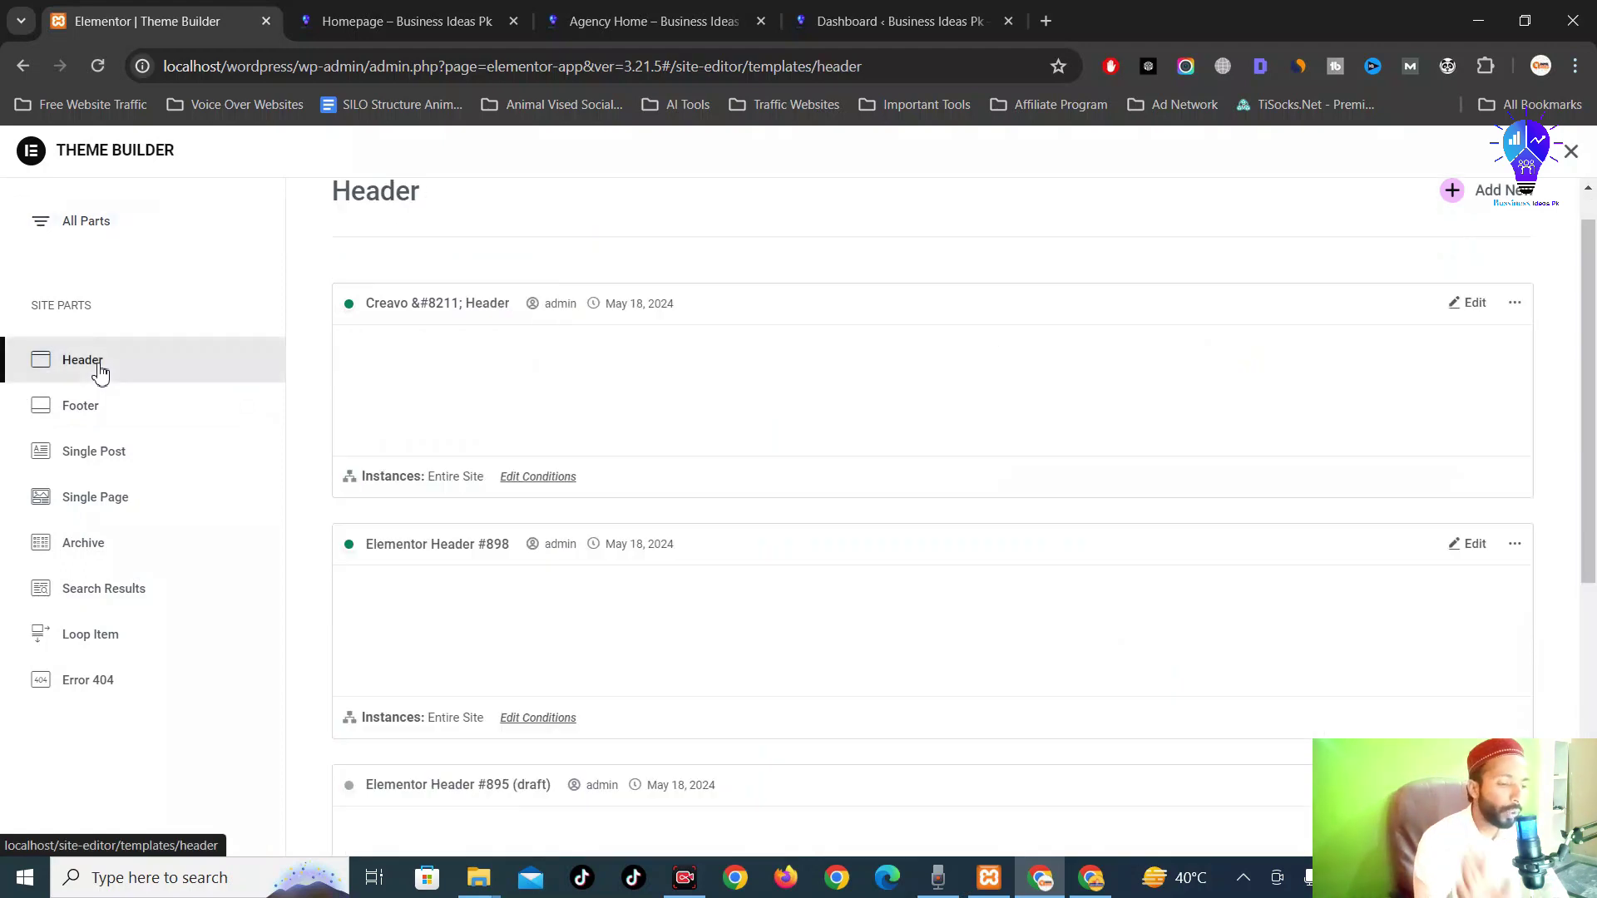
left_click(106, 419)
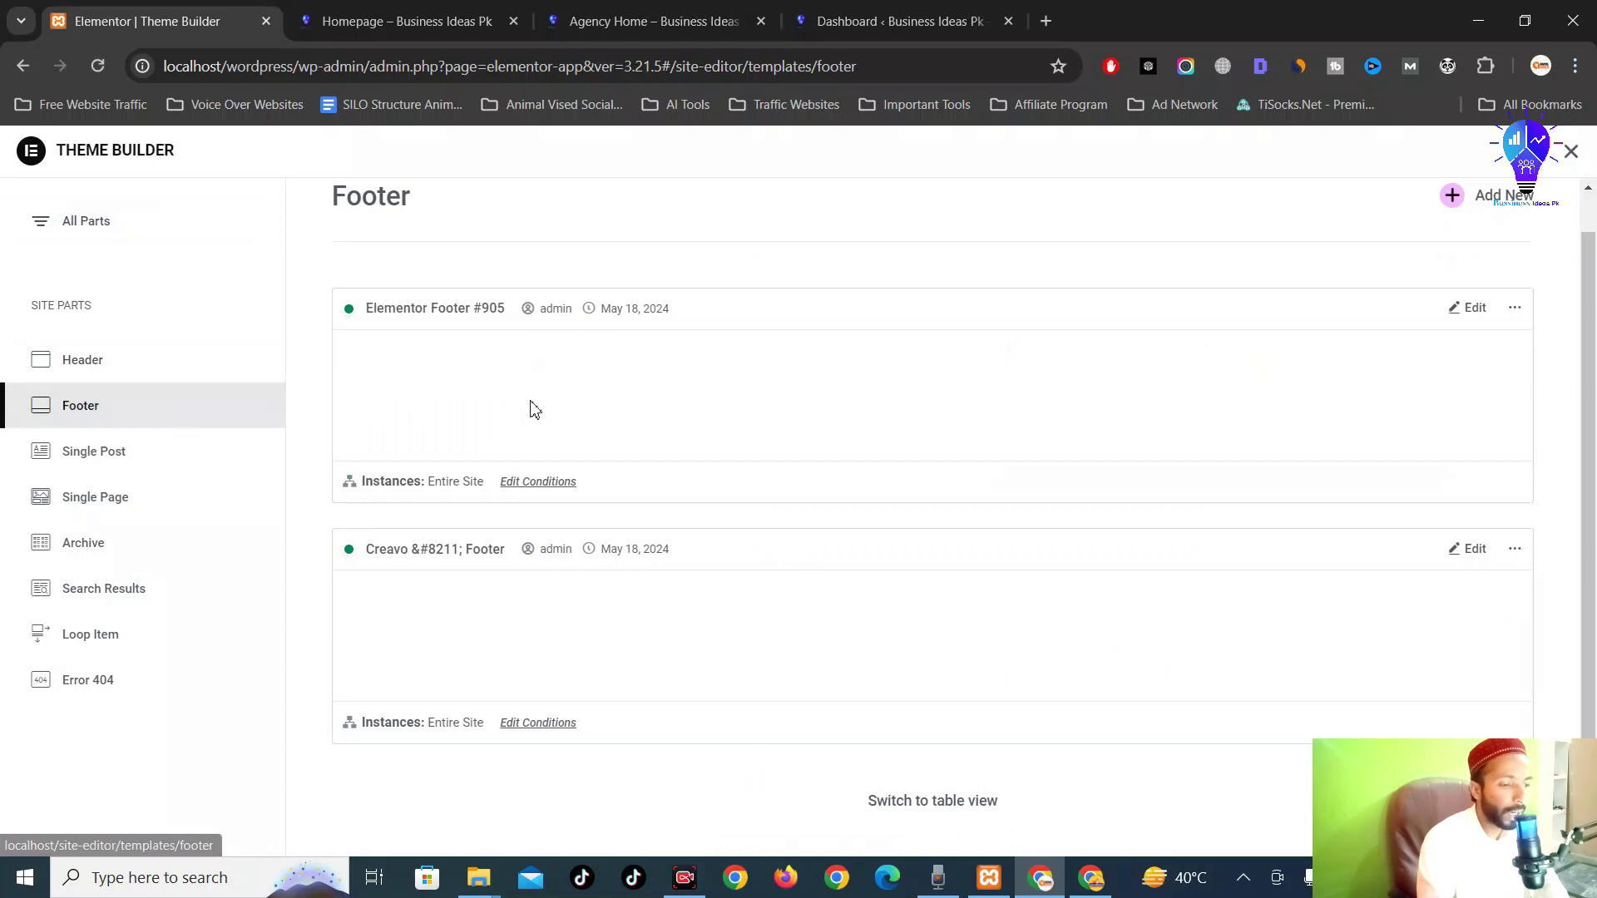
left_click(478, 470)
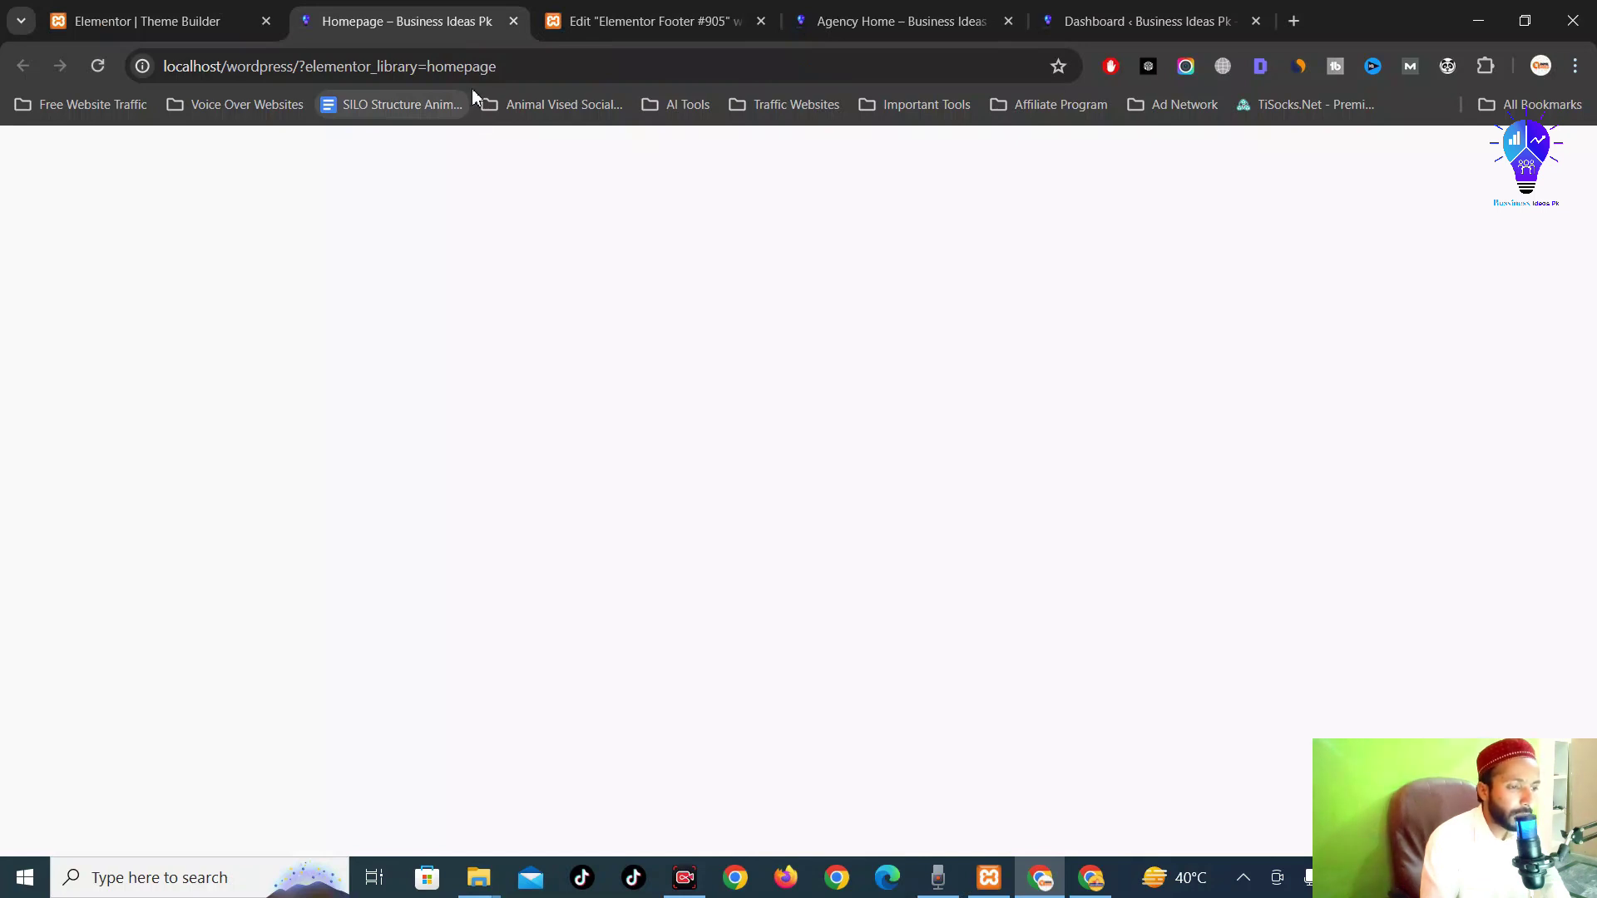
Step: Open the footer's Social Icons widget and review the Facebook, Instagram, Twitter and YouTube items
left_click(584, 25)
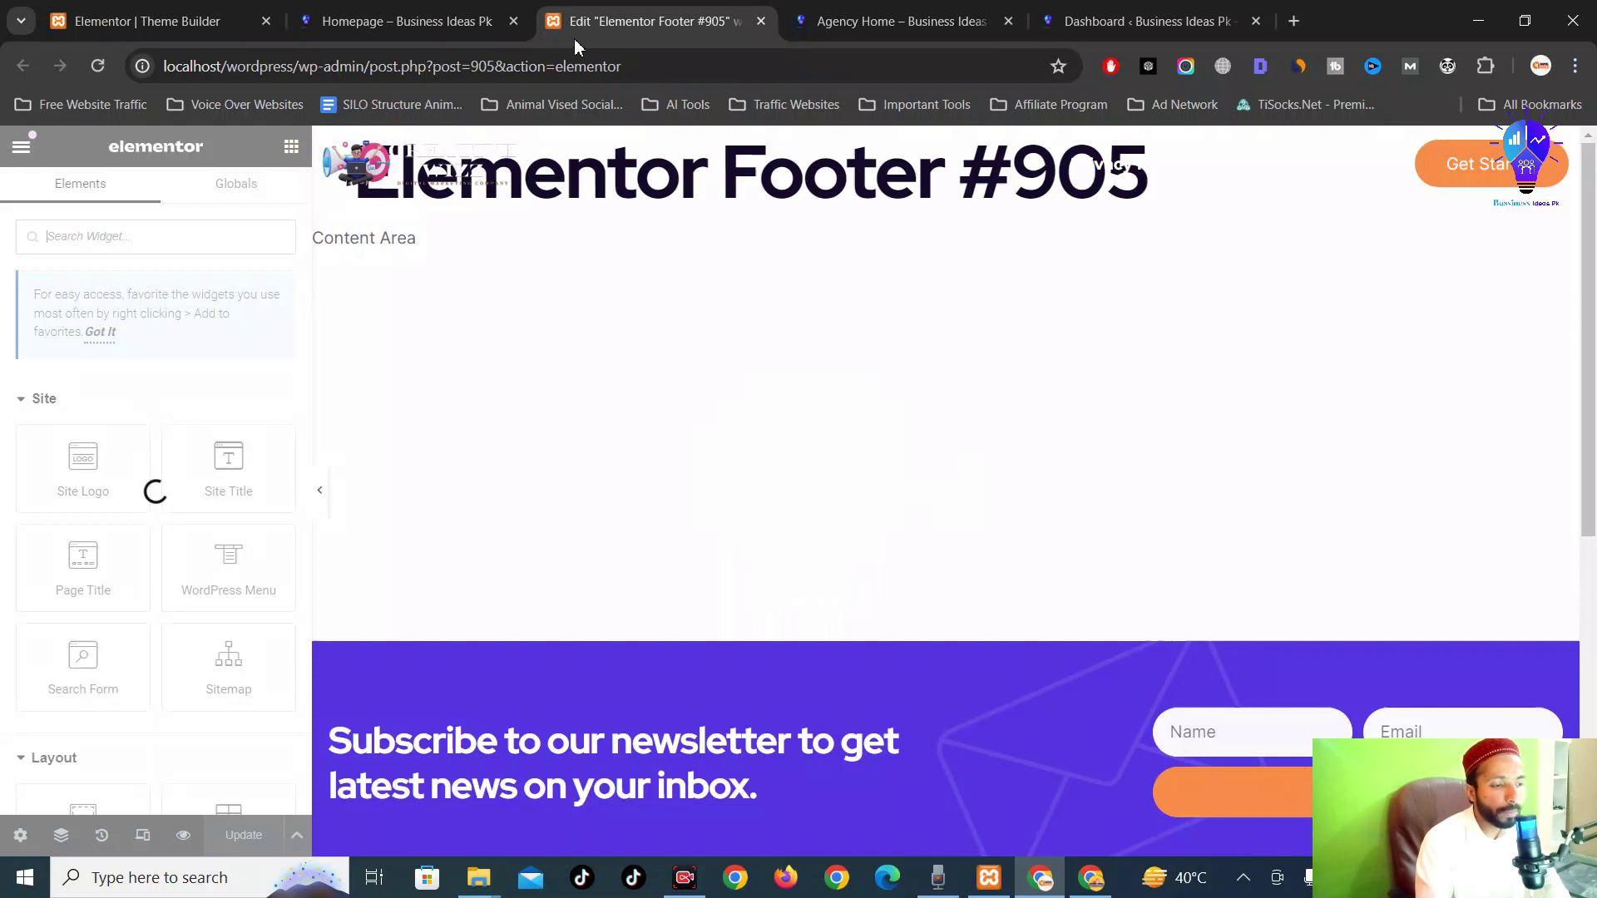
scroll(653, 373, "down", 1)
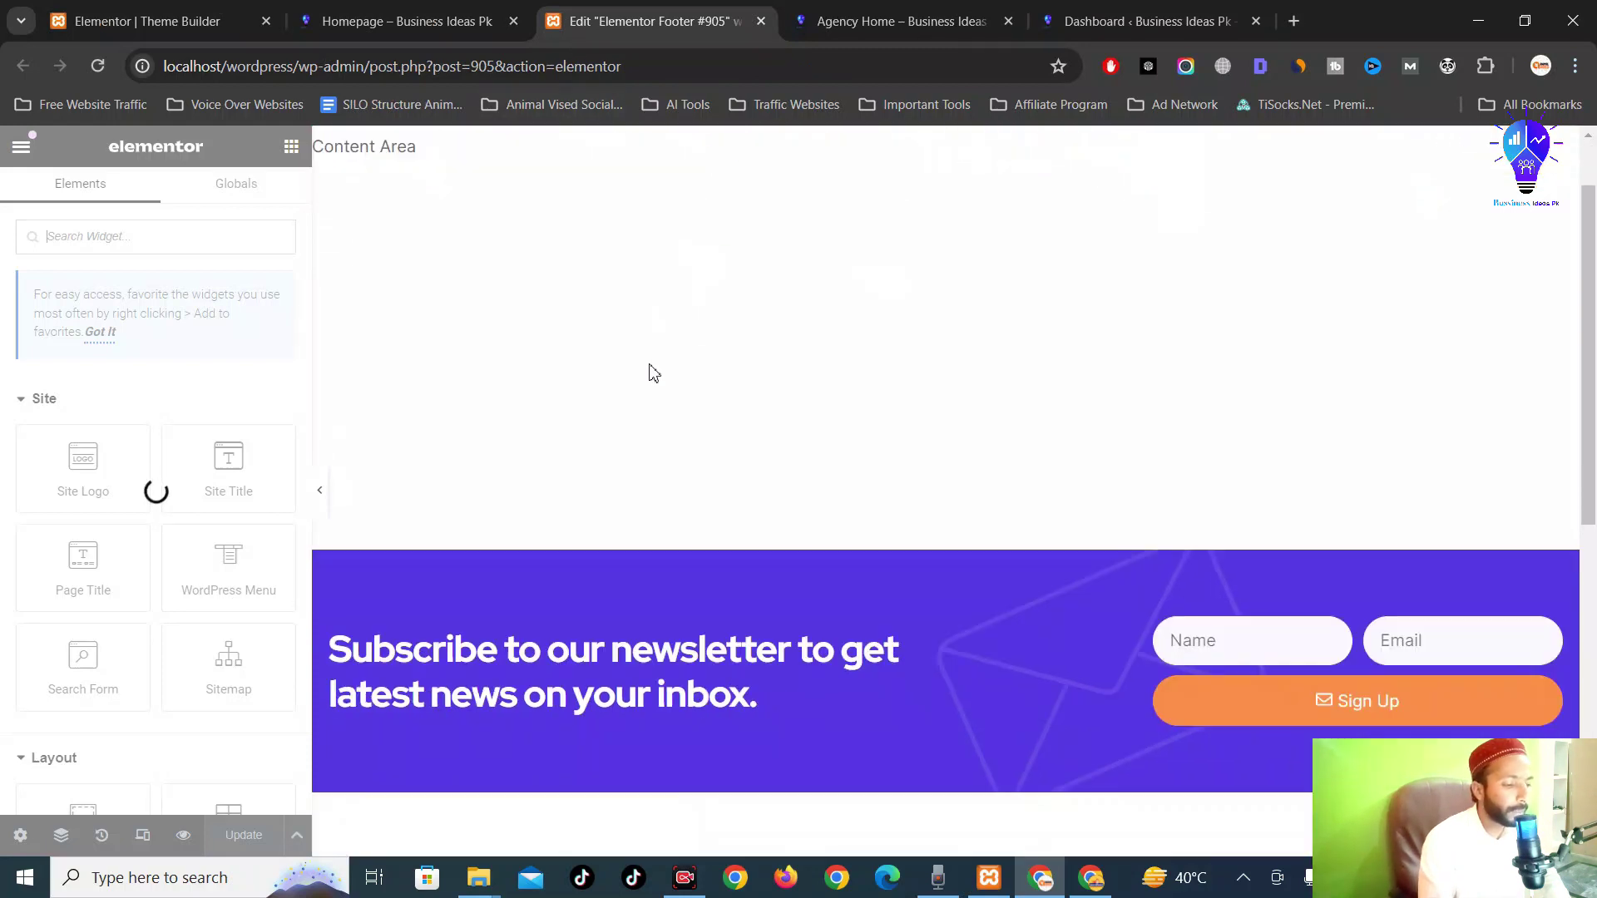
scroll(653, 373, "down", 5)
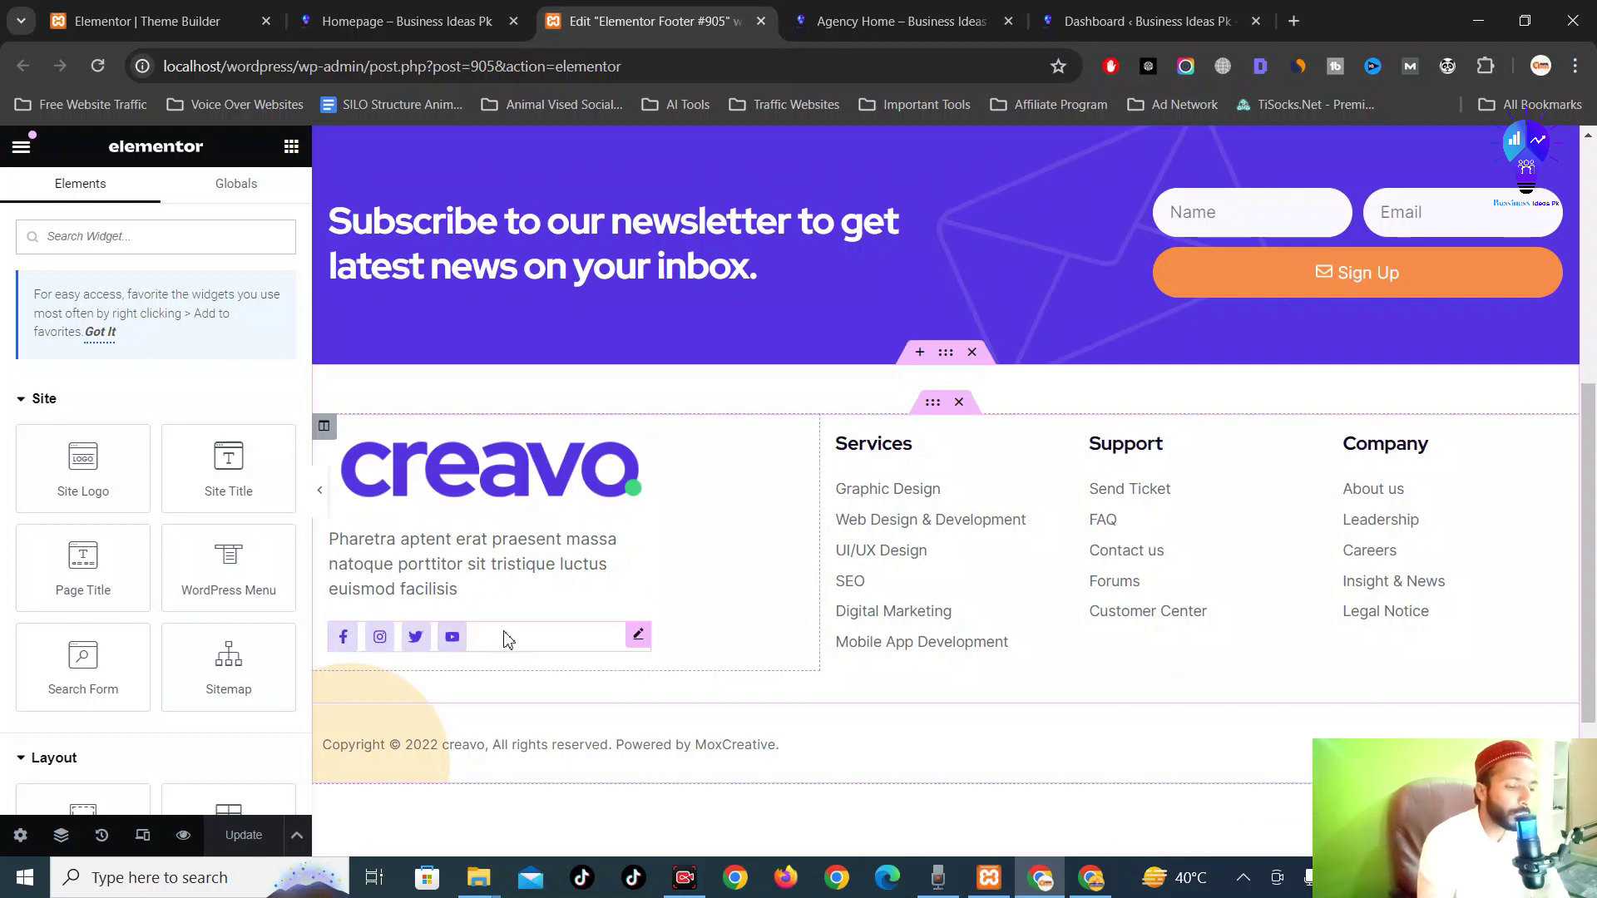
left_click(643, 637)
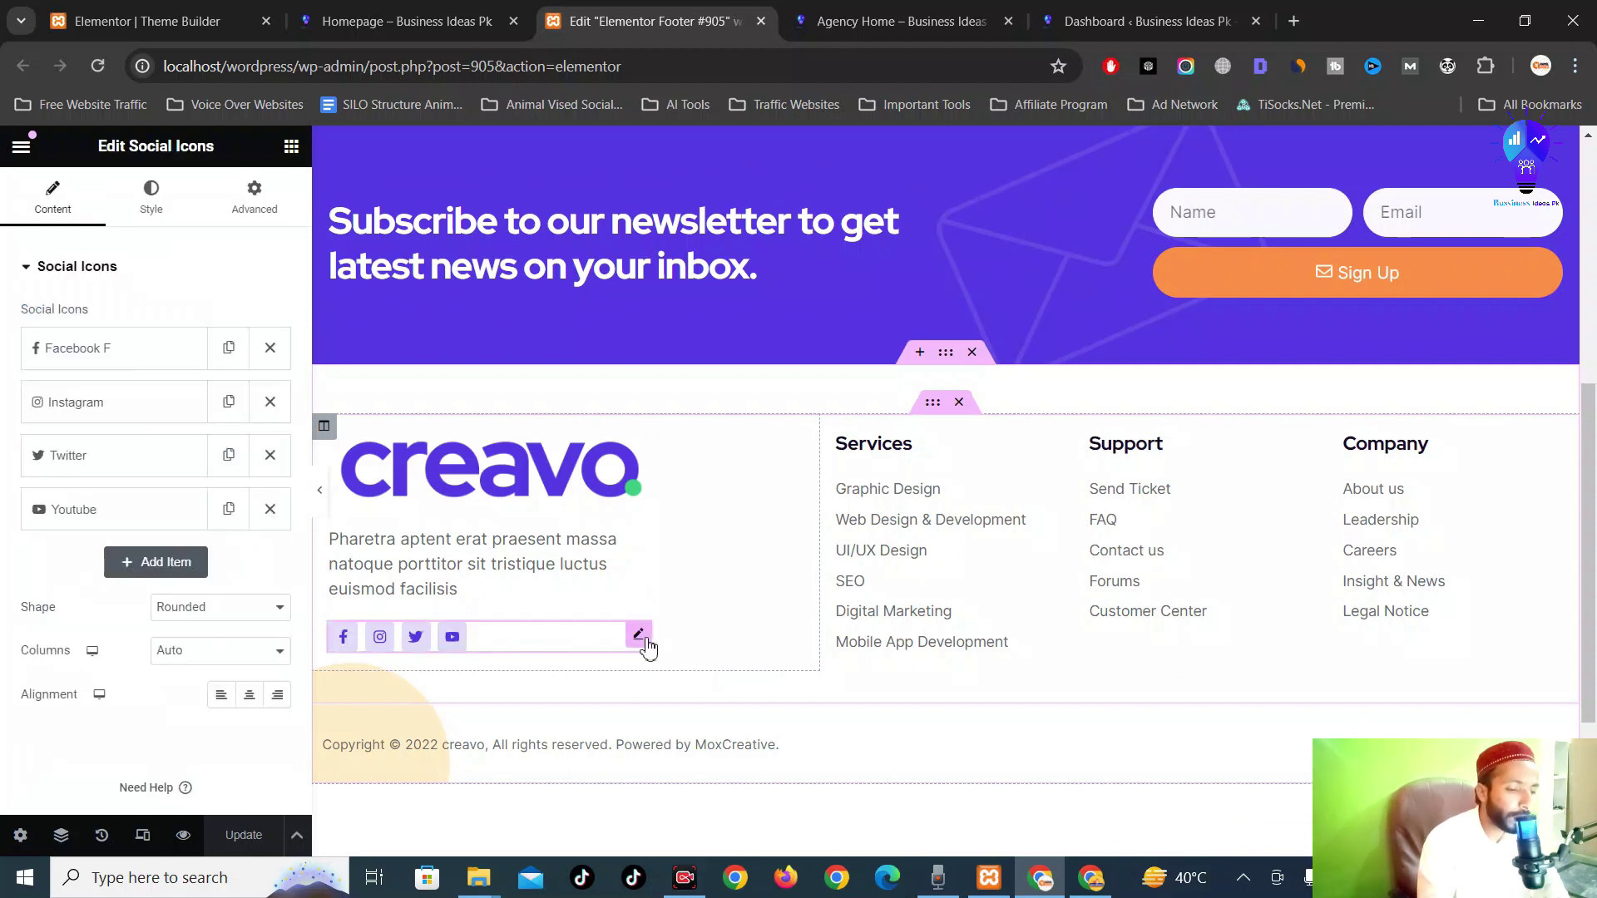
left_click(83, 350)
left_click(130, 560)
scroll(130, 560, "down", 1)
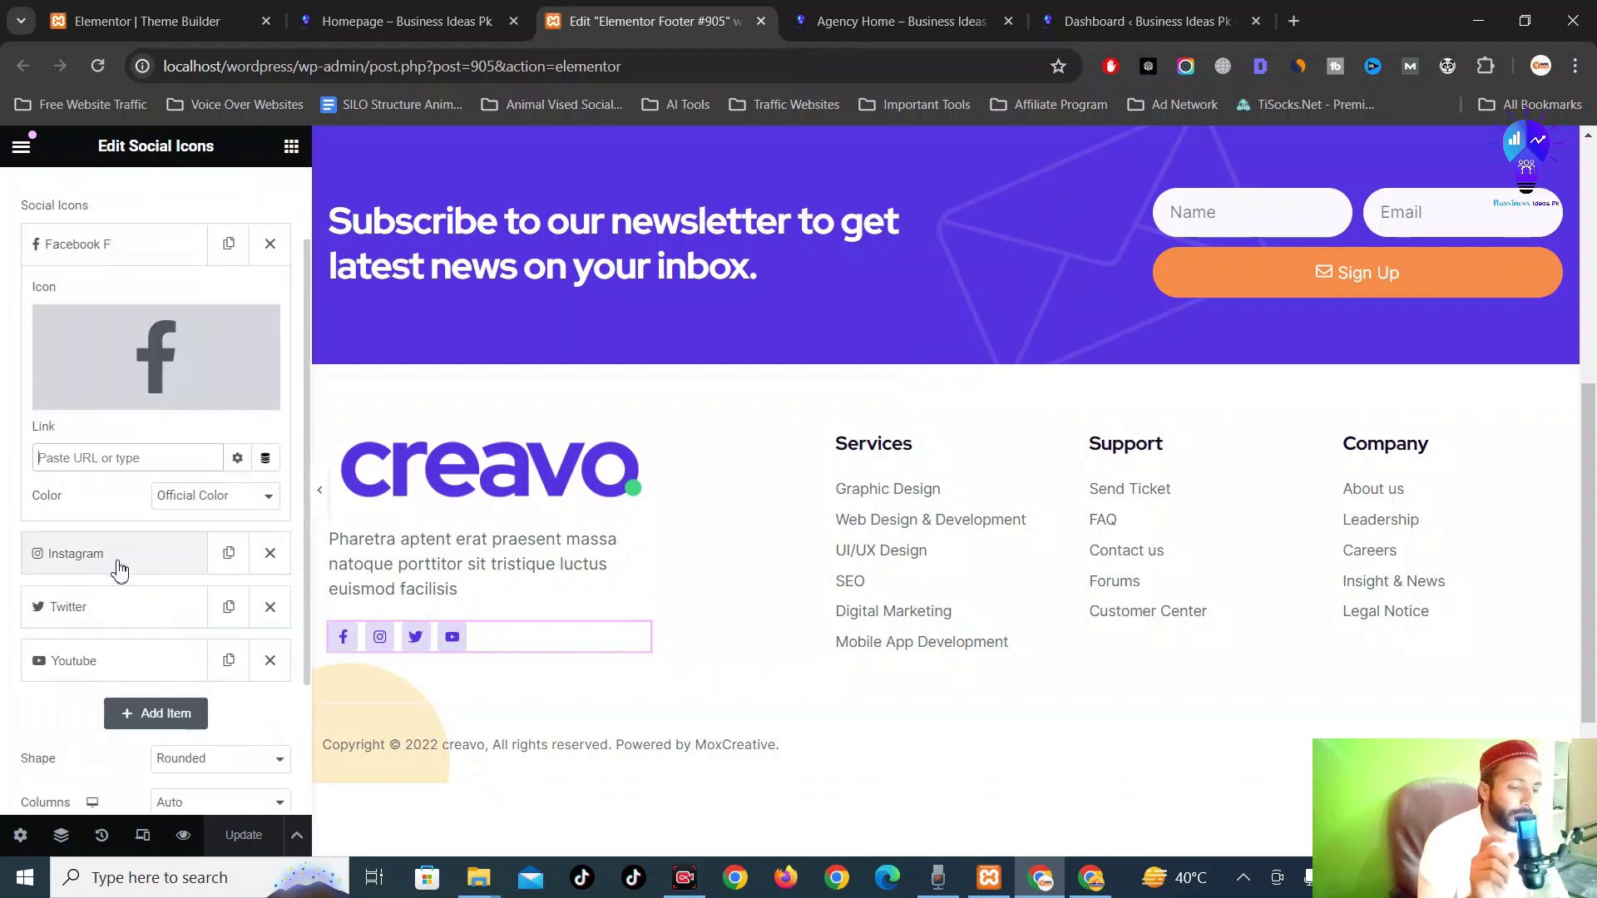
left_click(114, 568)
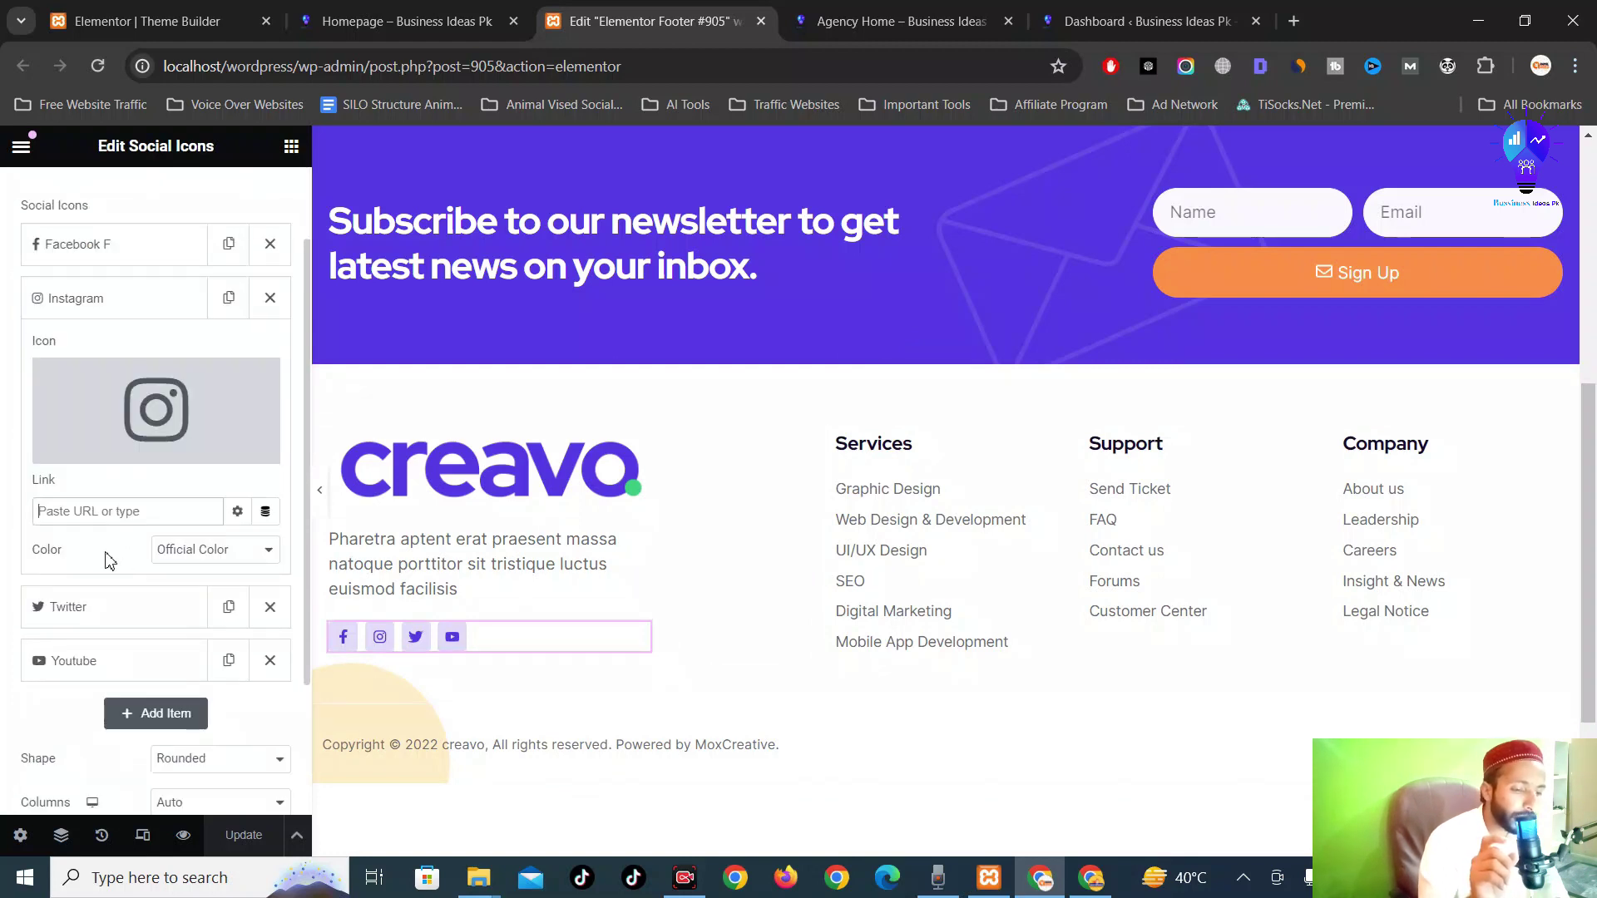
left_click(84, 612)
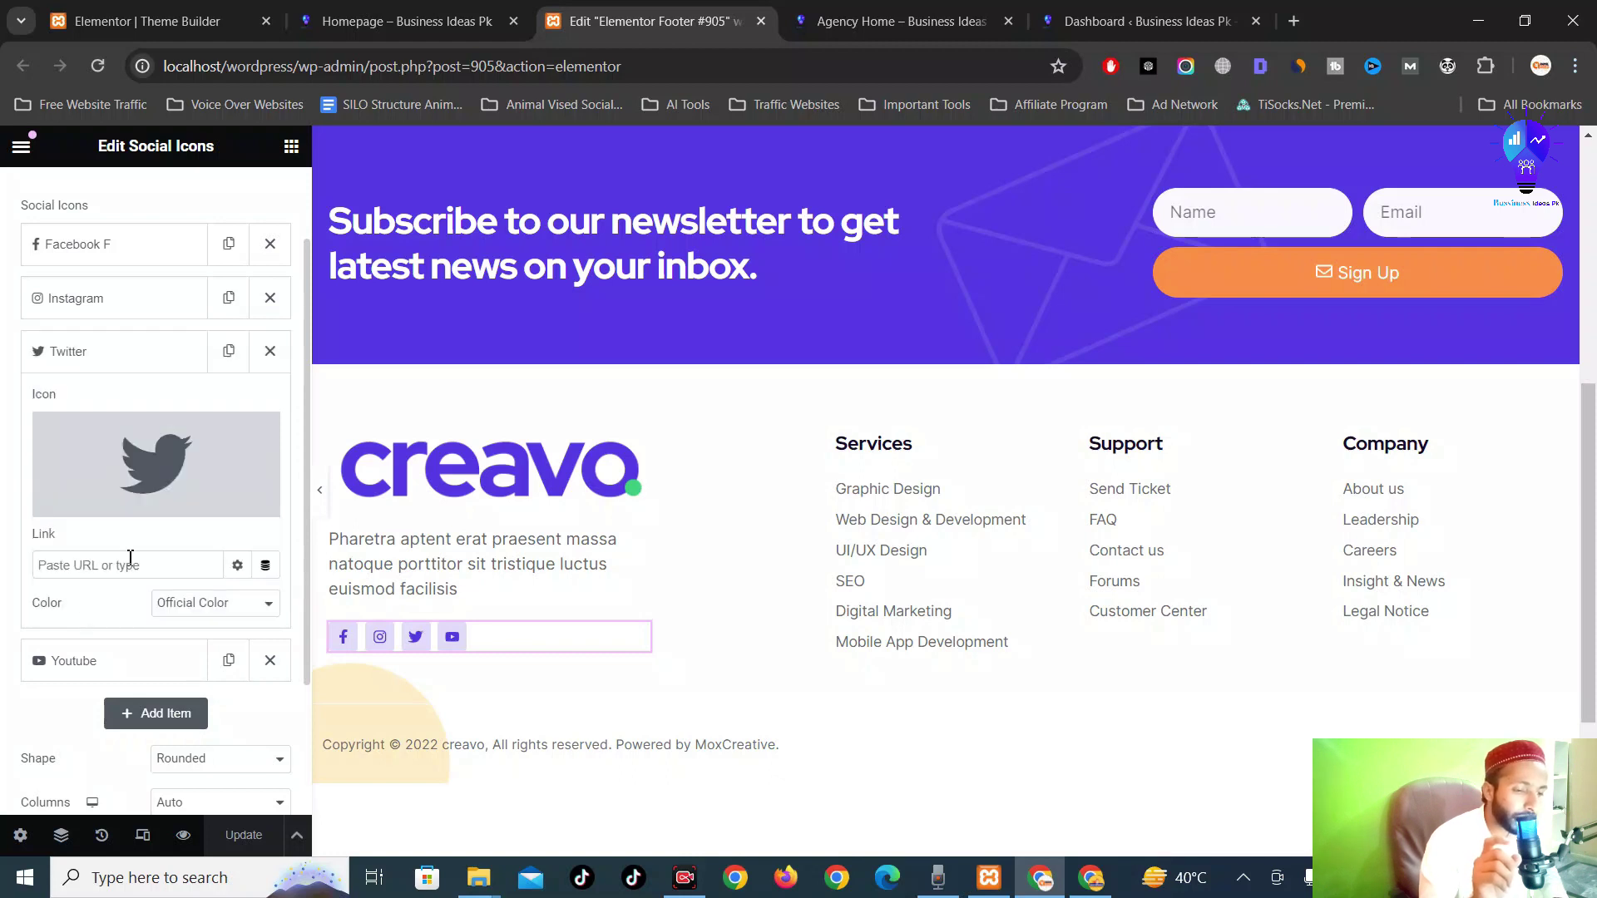
scroll(138, 678, "down", 1)
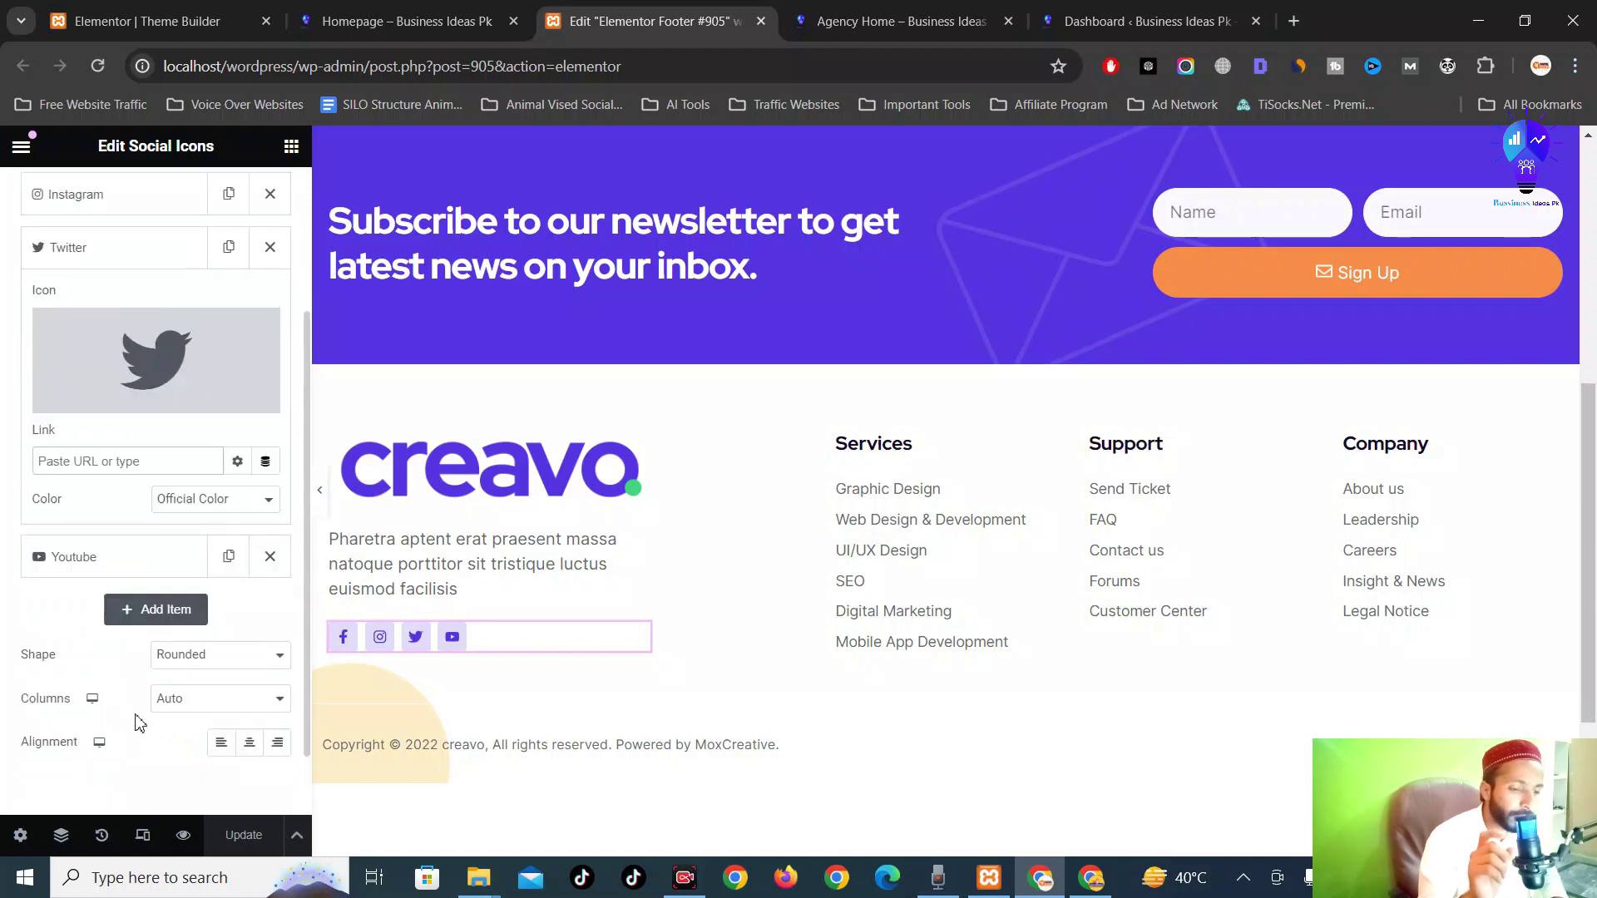
left_click(108, 559)
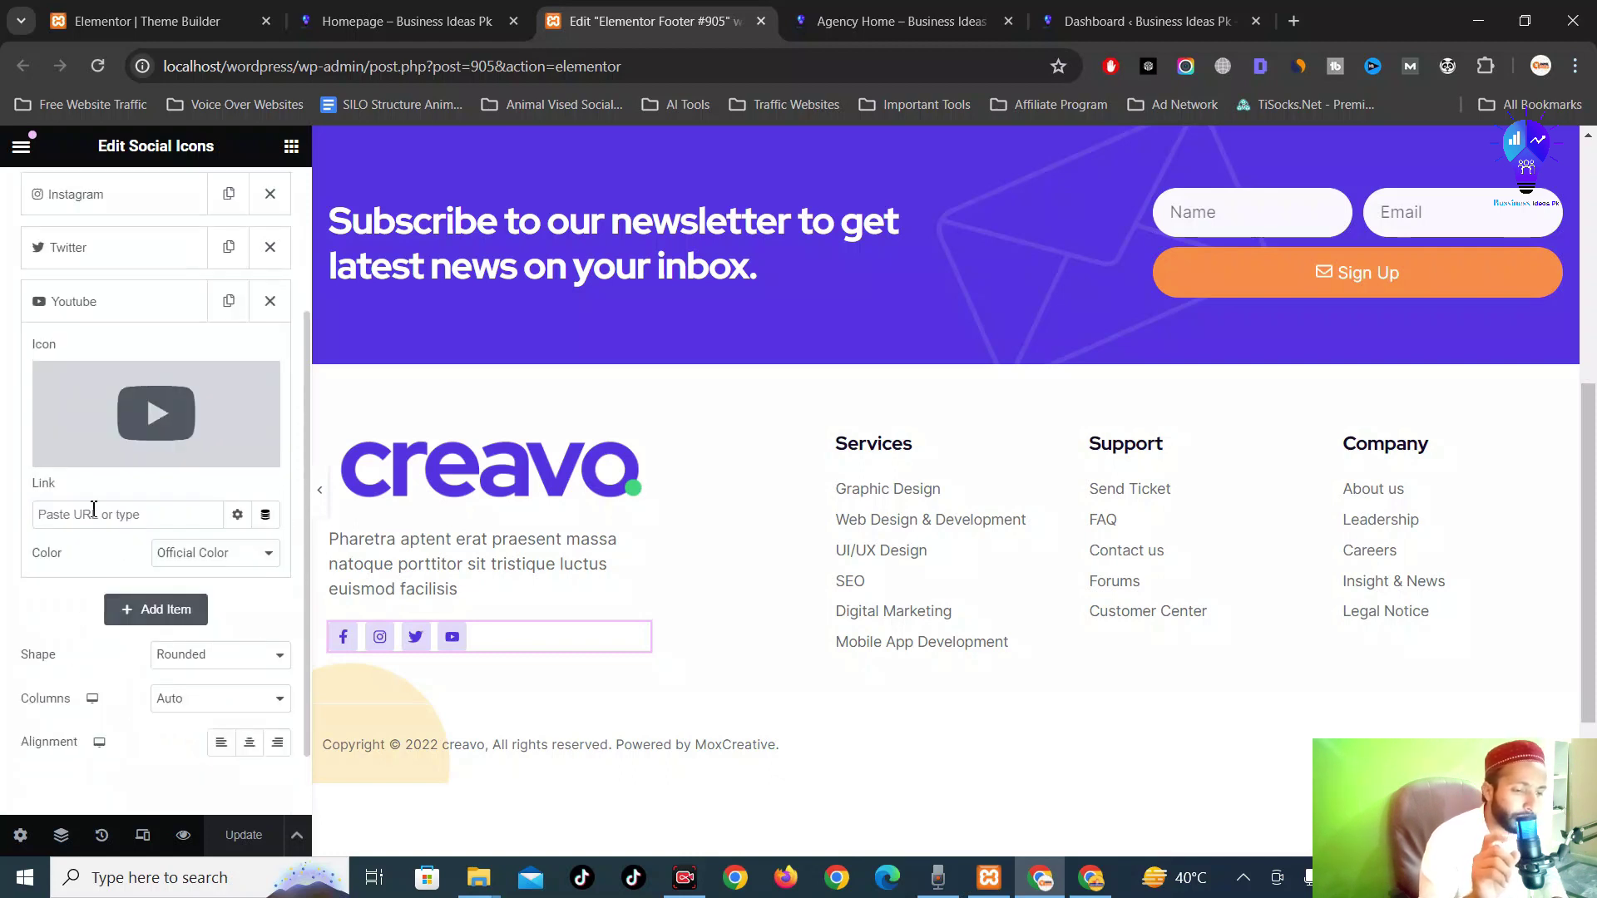
Step: Add a Pinterest icon from the Icon Library to the social icons row
left_click(137, 606)
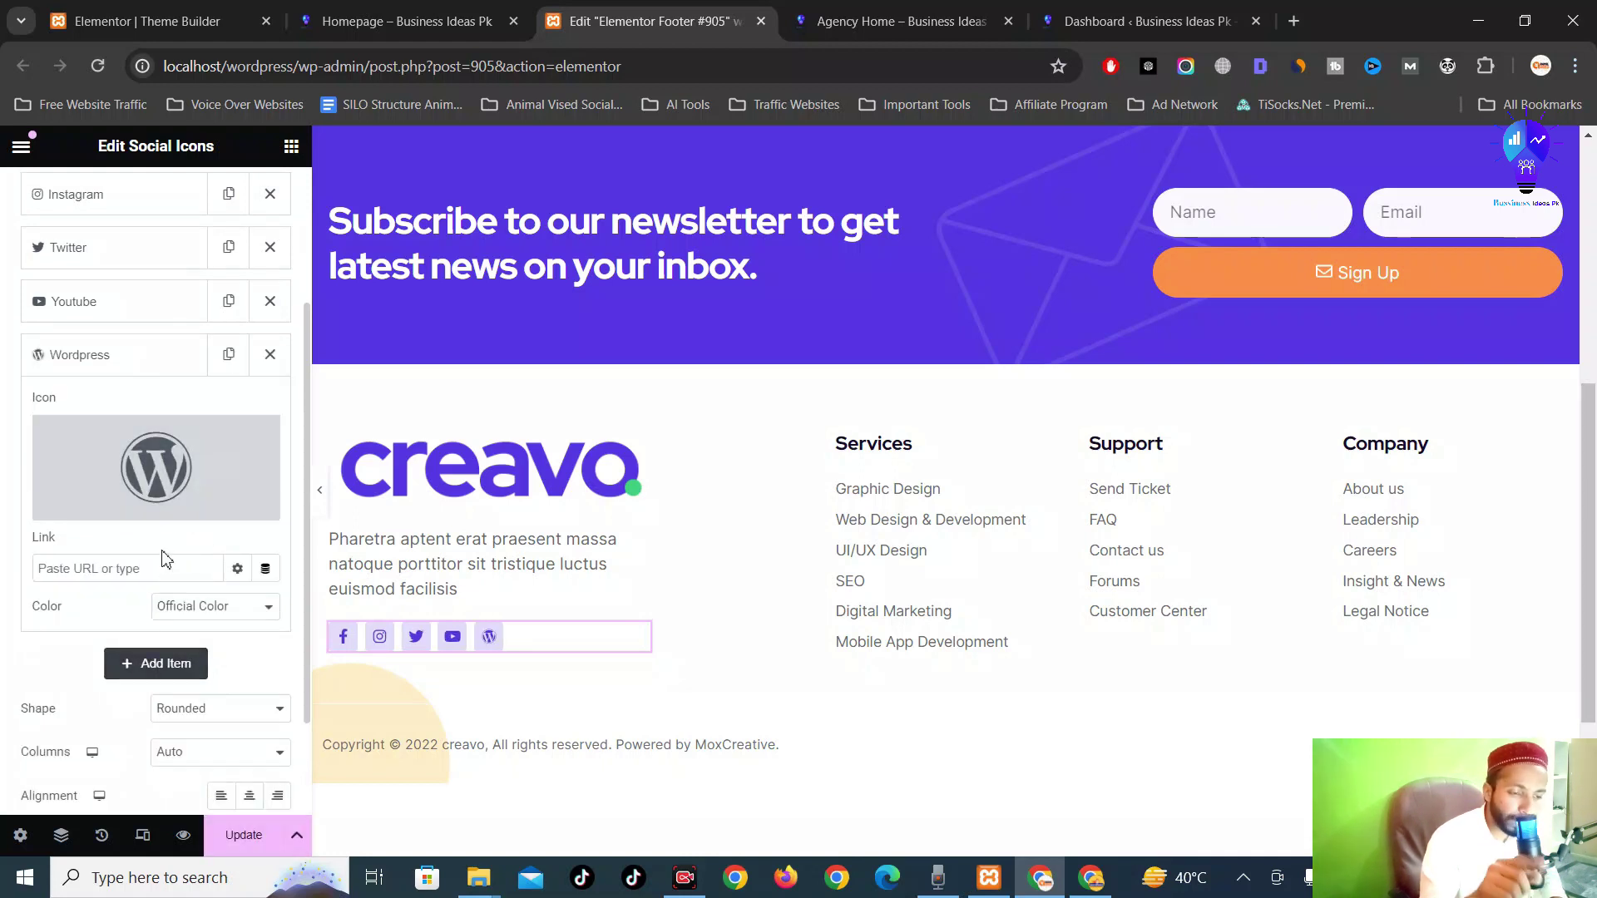
mouse_move(116, 483)
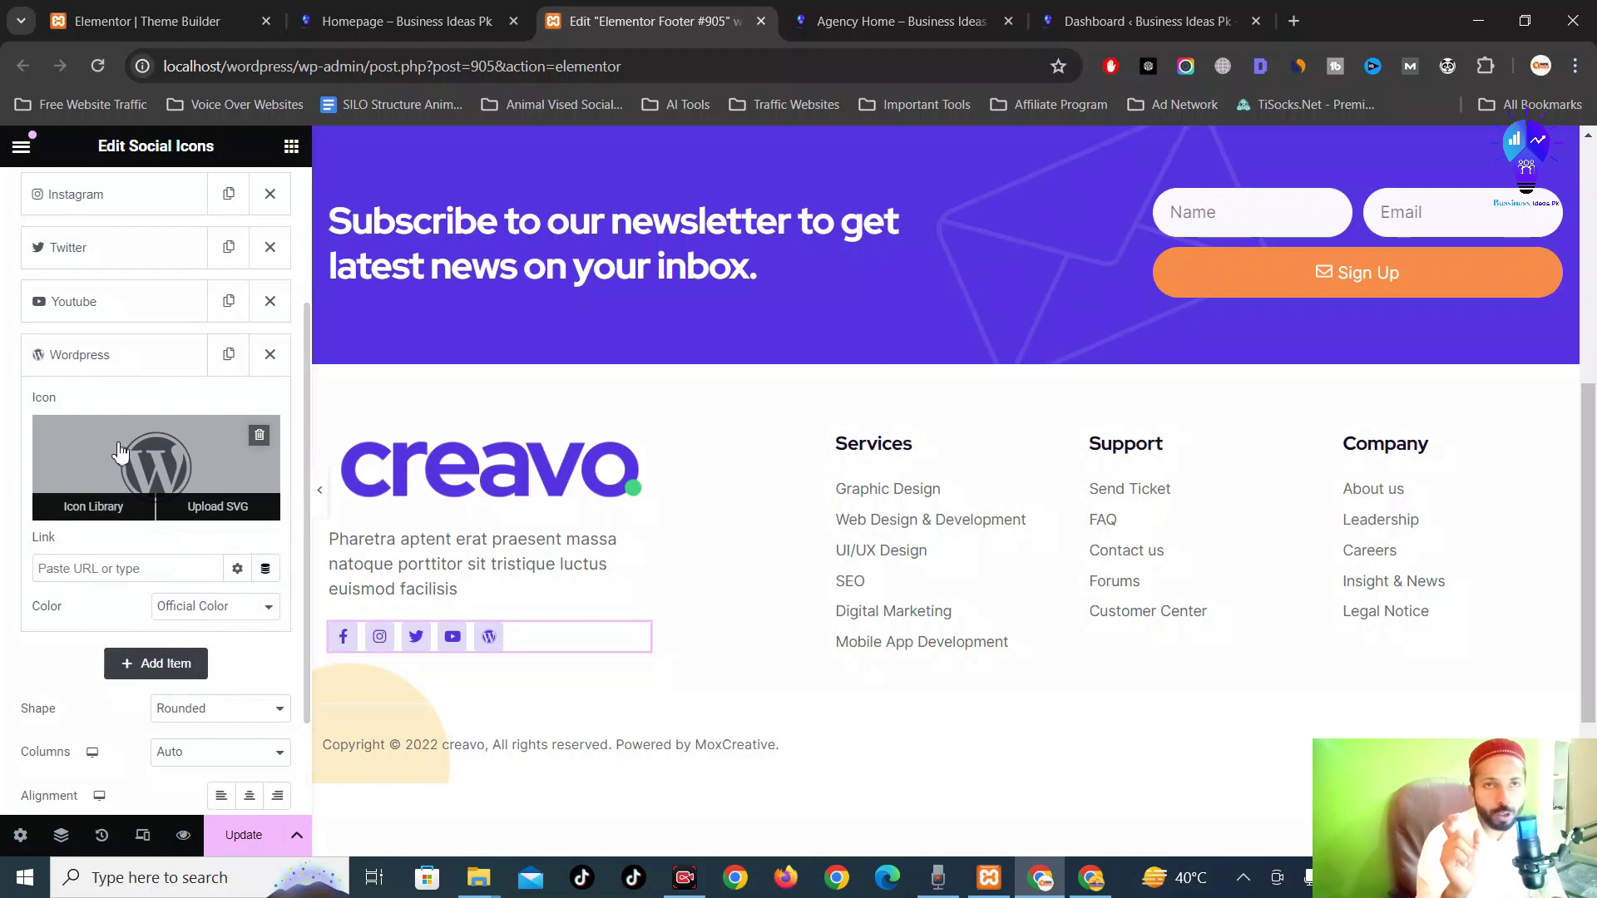
left_click(121, 452)
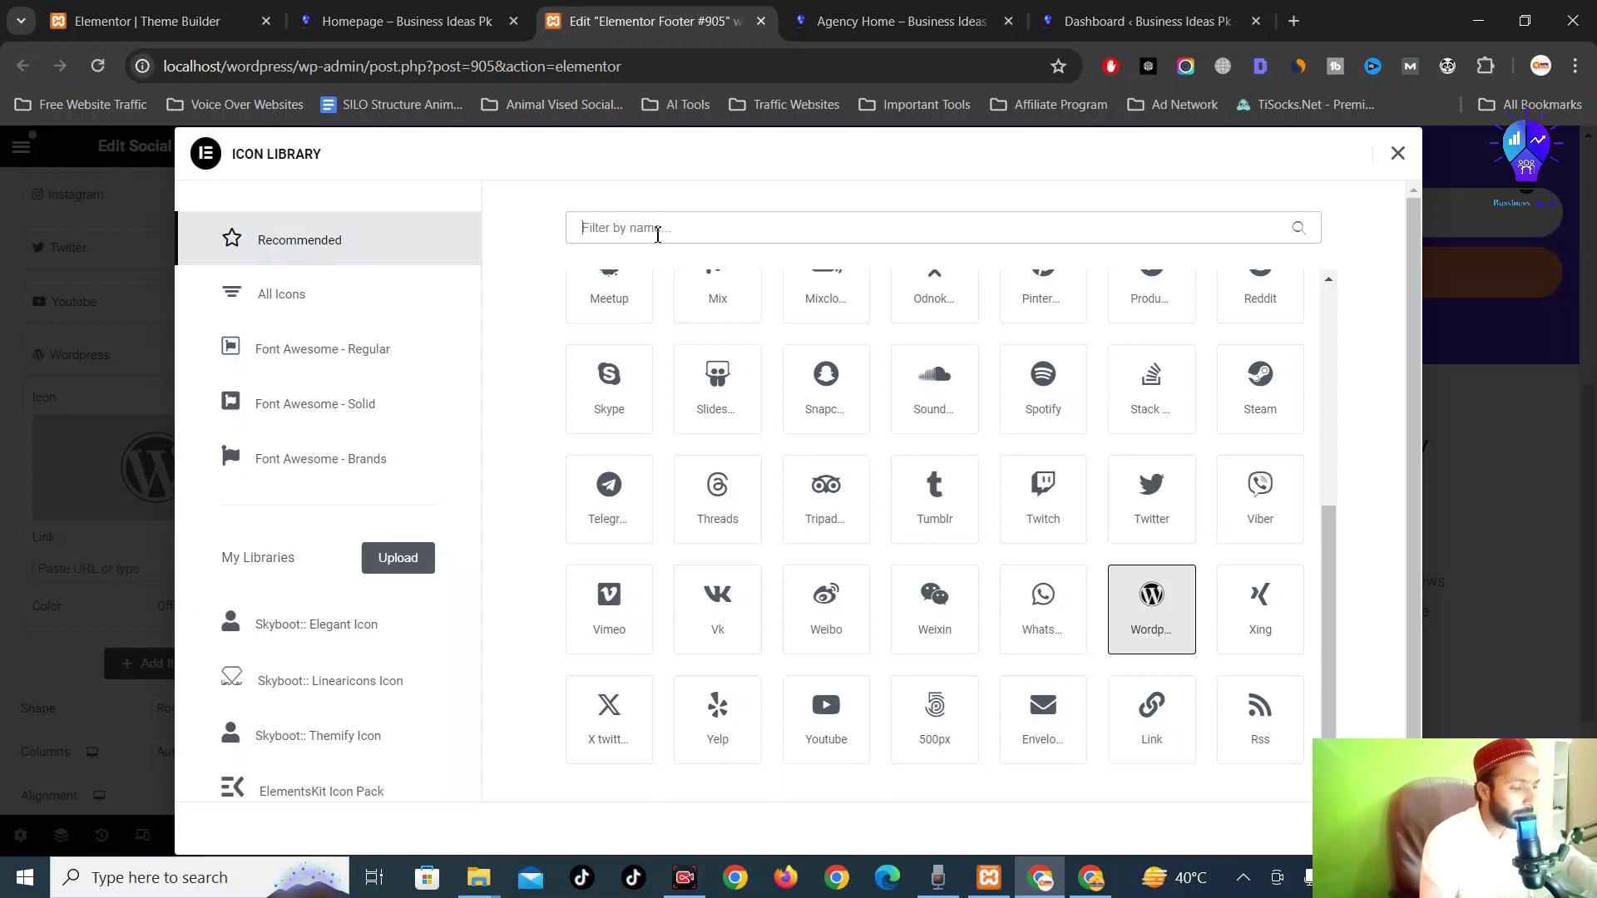
type("pin")
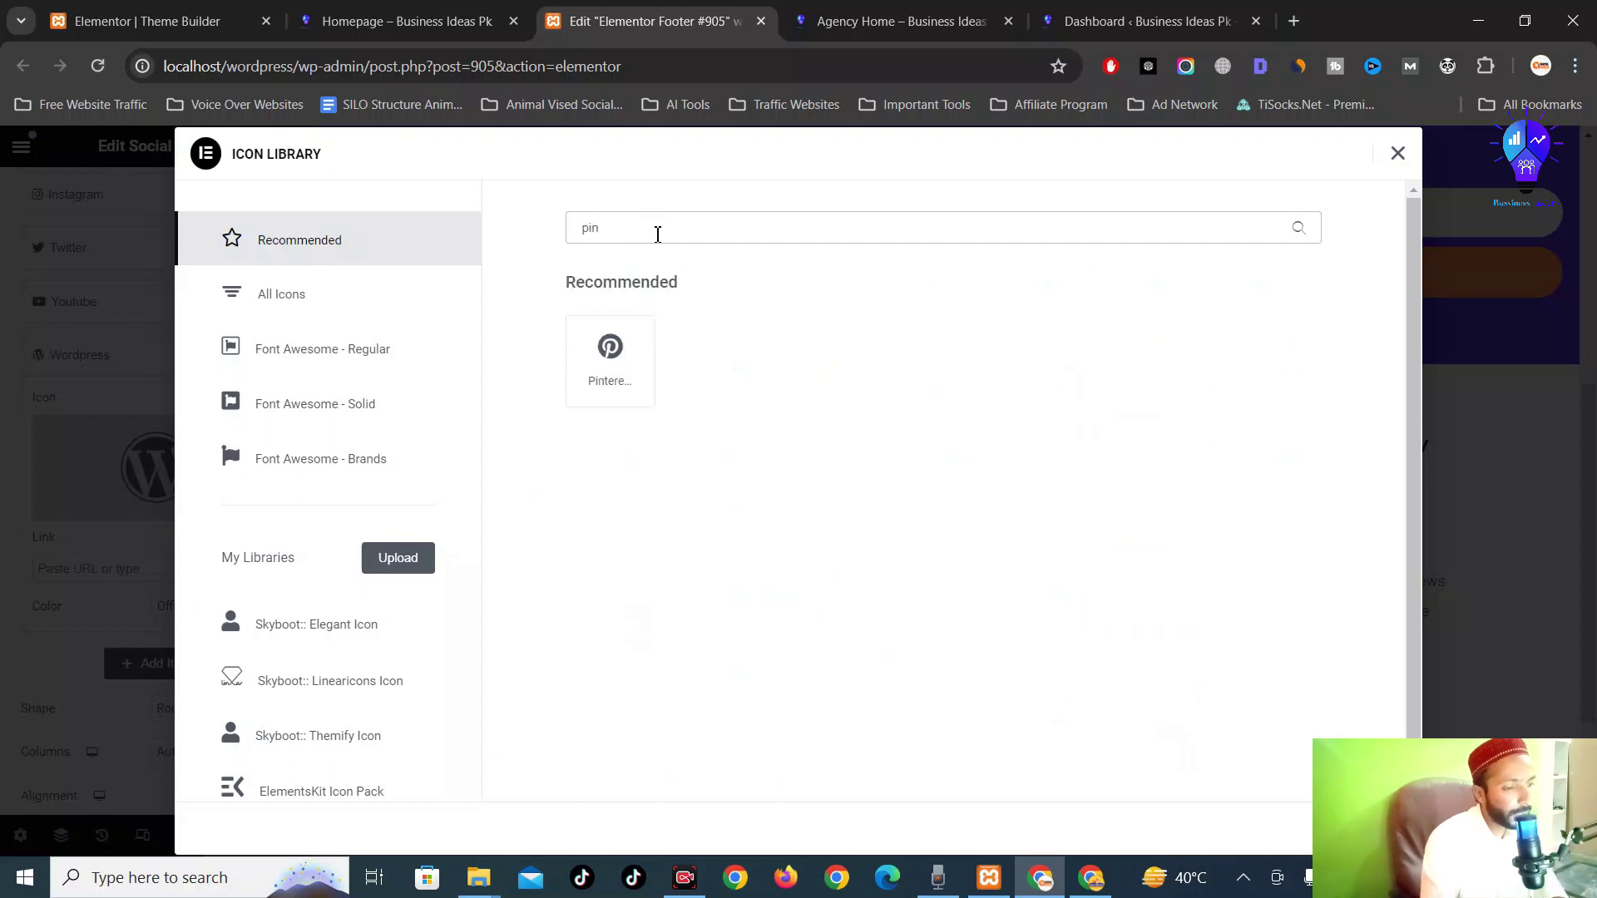
left_click(606, 349)
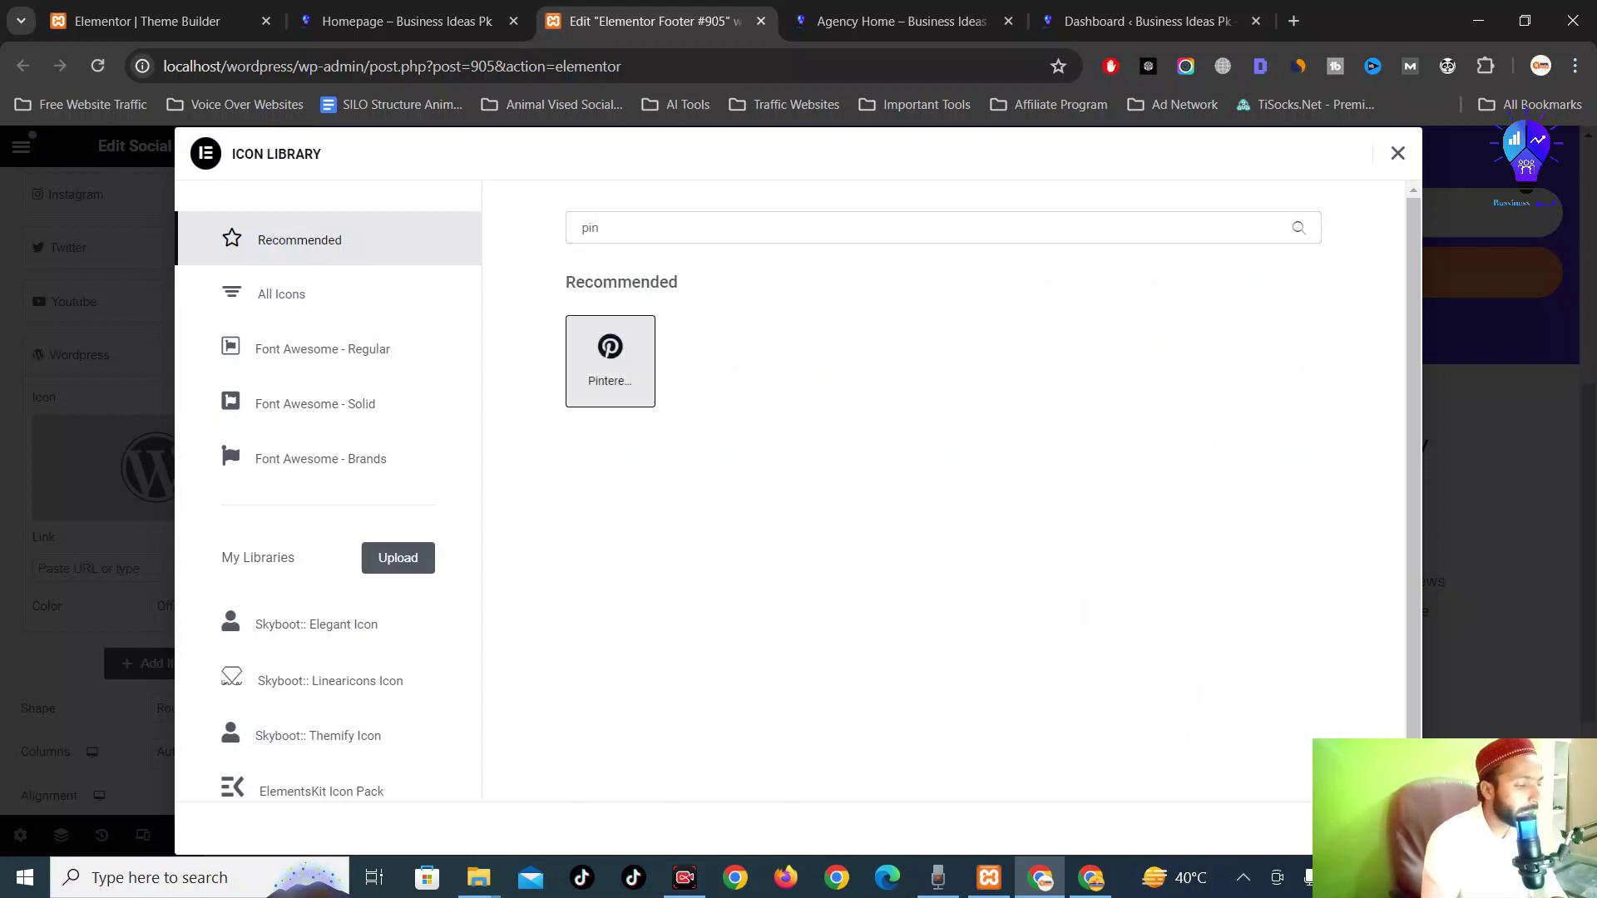
left_click(1365, 829)
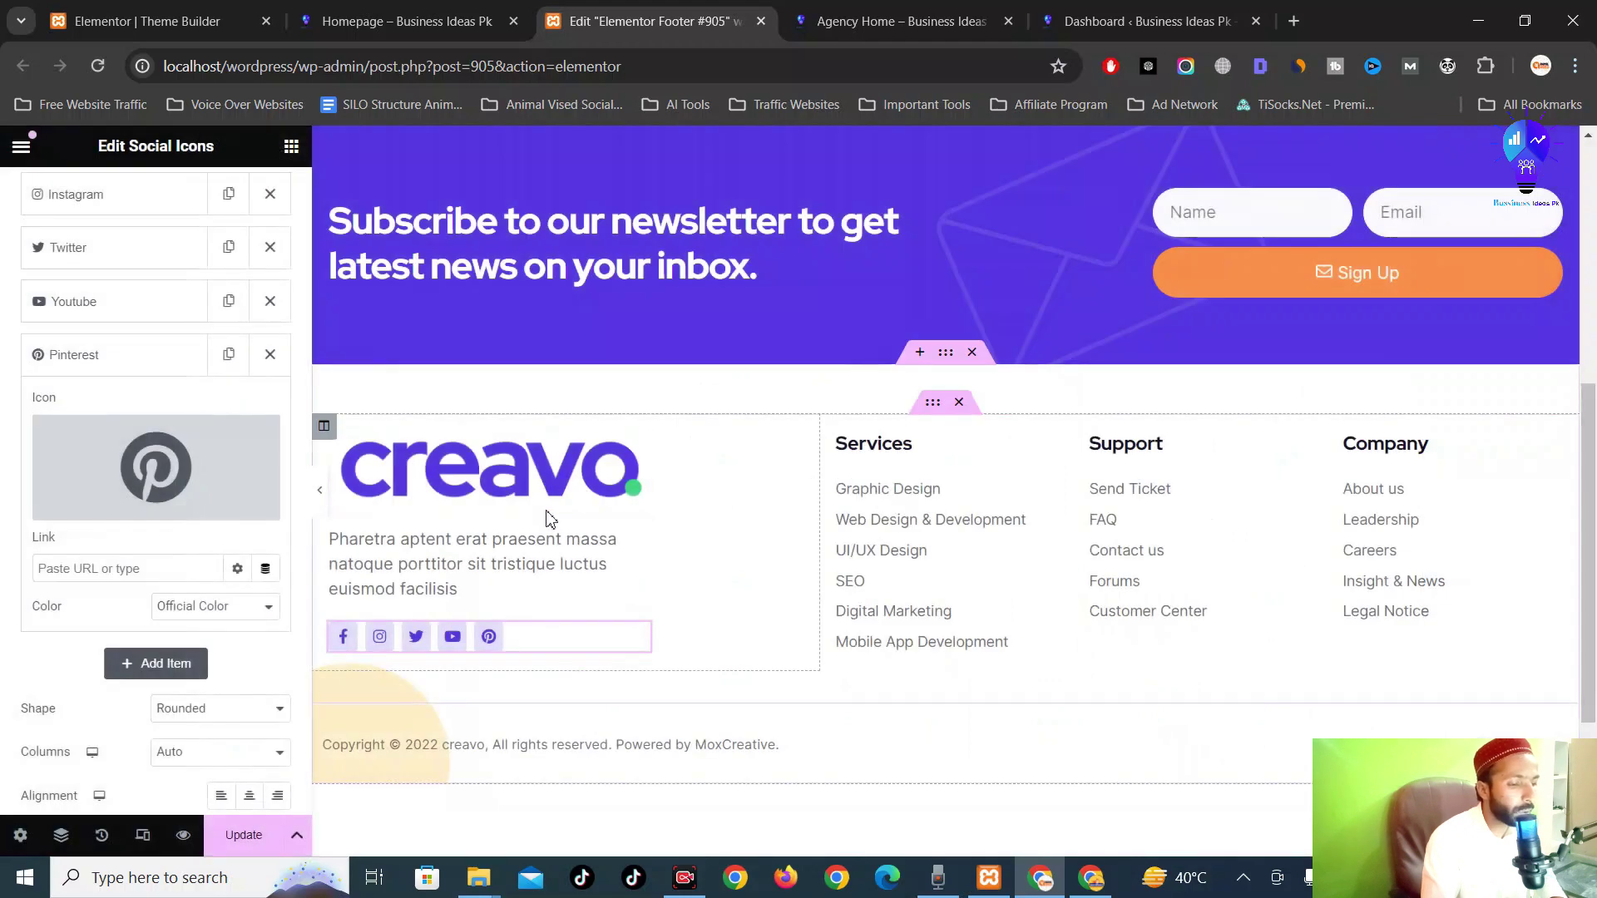
Step: Add another social icon after Pinterest, choosing the Telegram brand icon
mouse_move(165, 476)
left_click(155, 663)
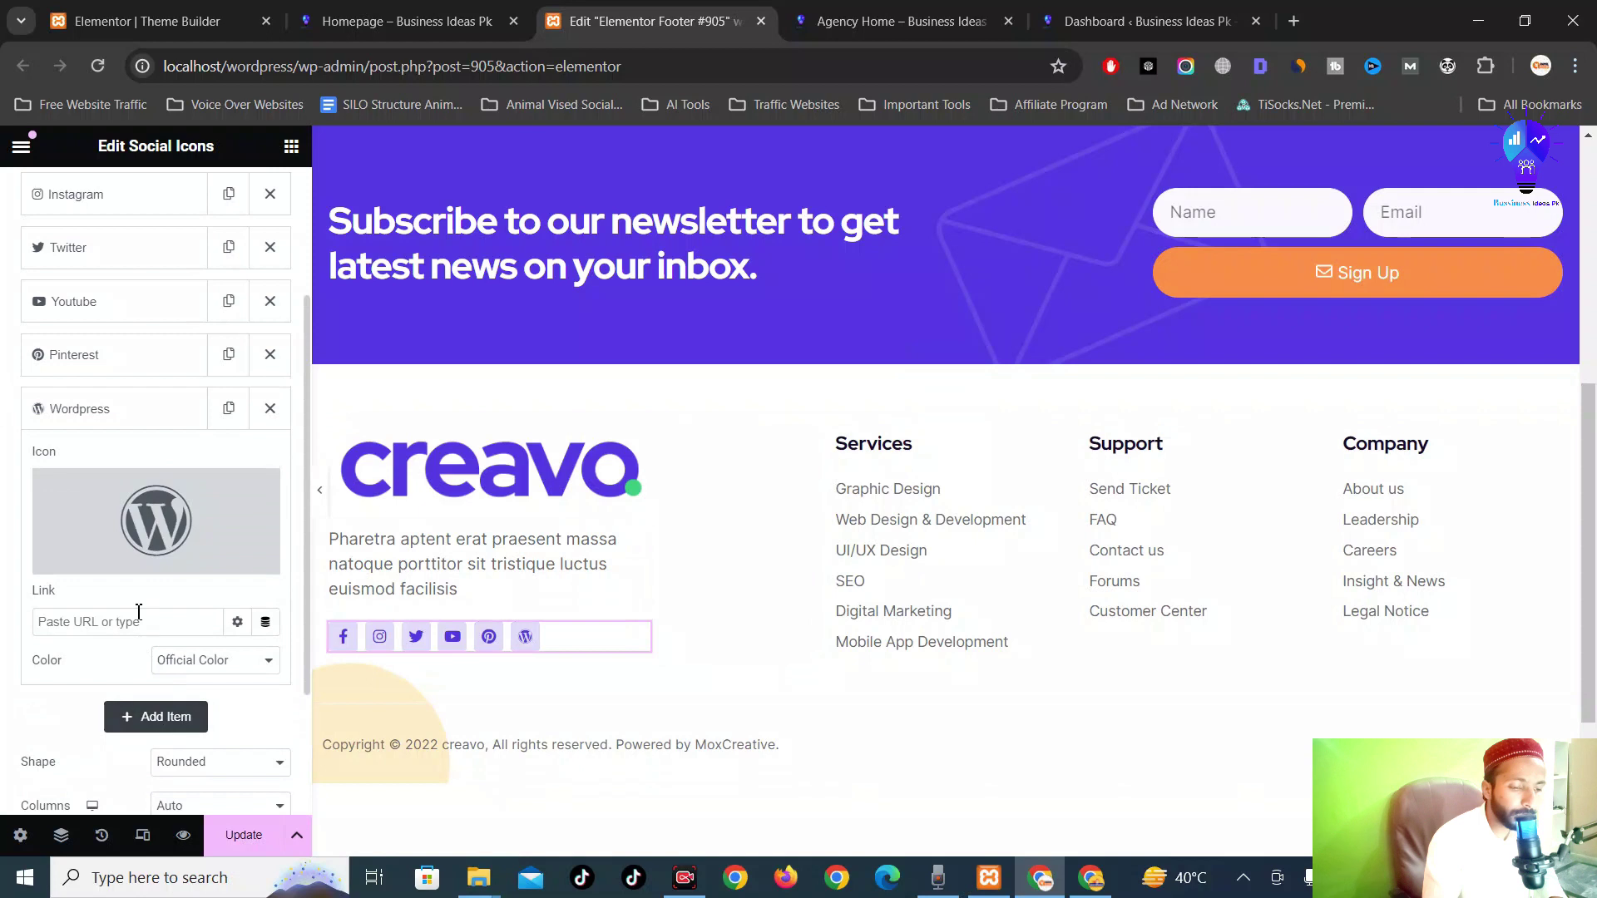
left_click(93, 560)
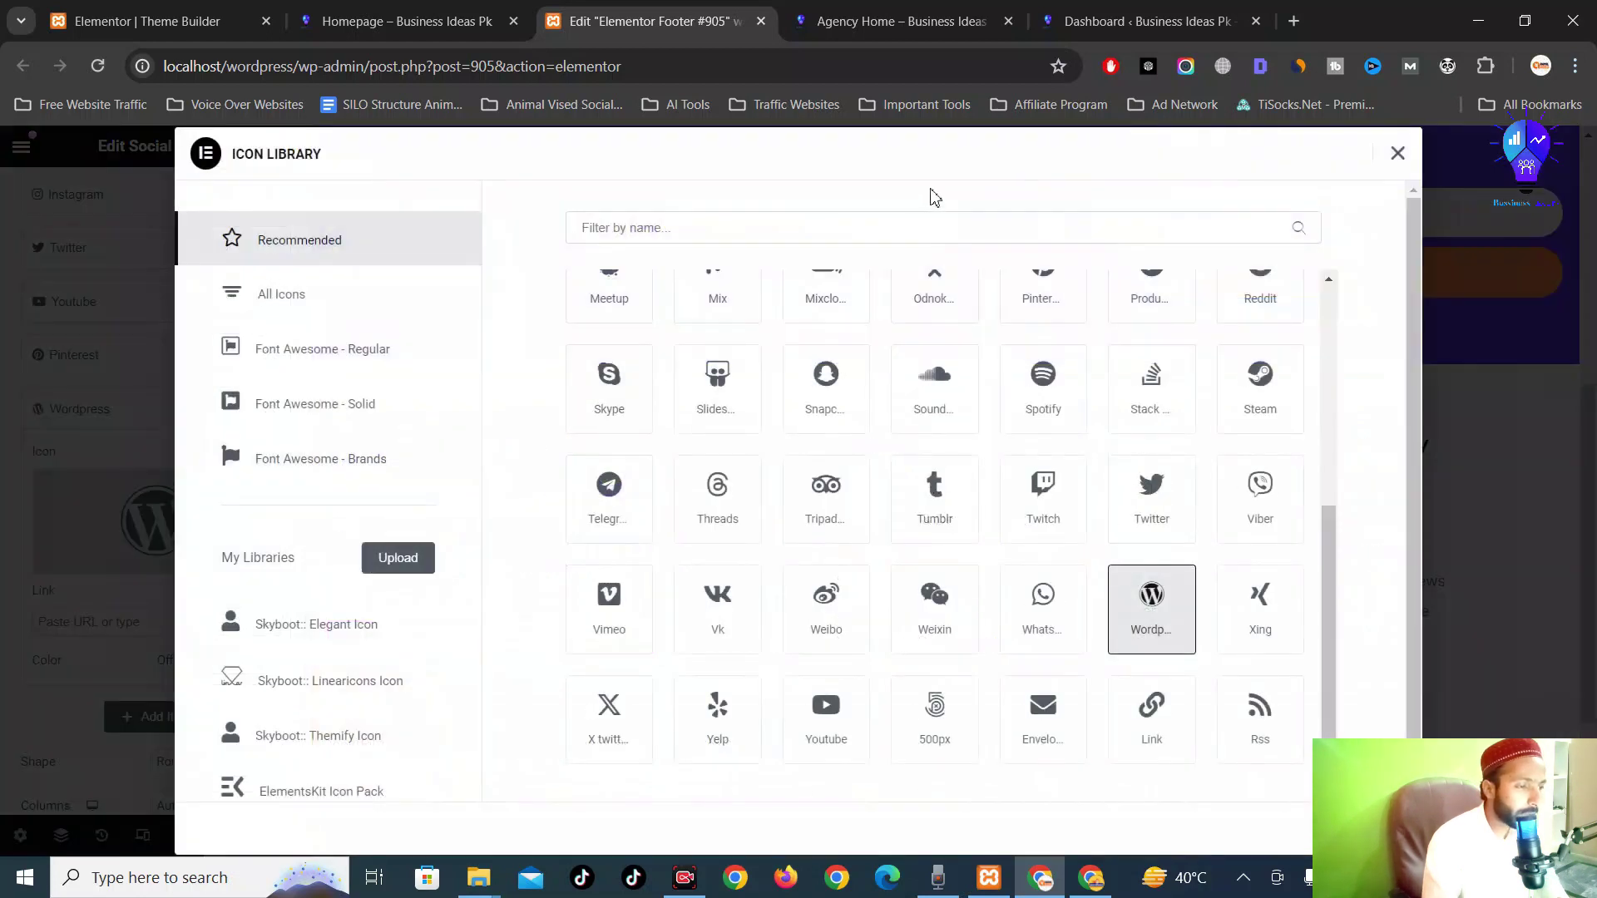
type("tik")
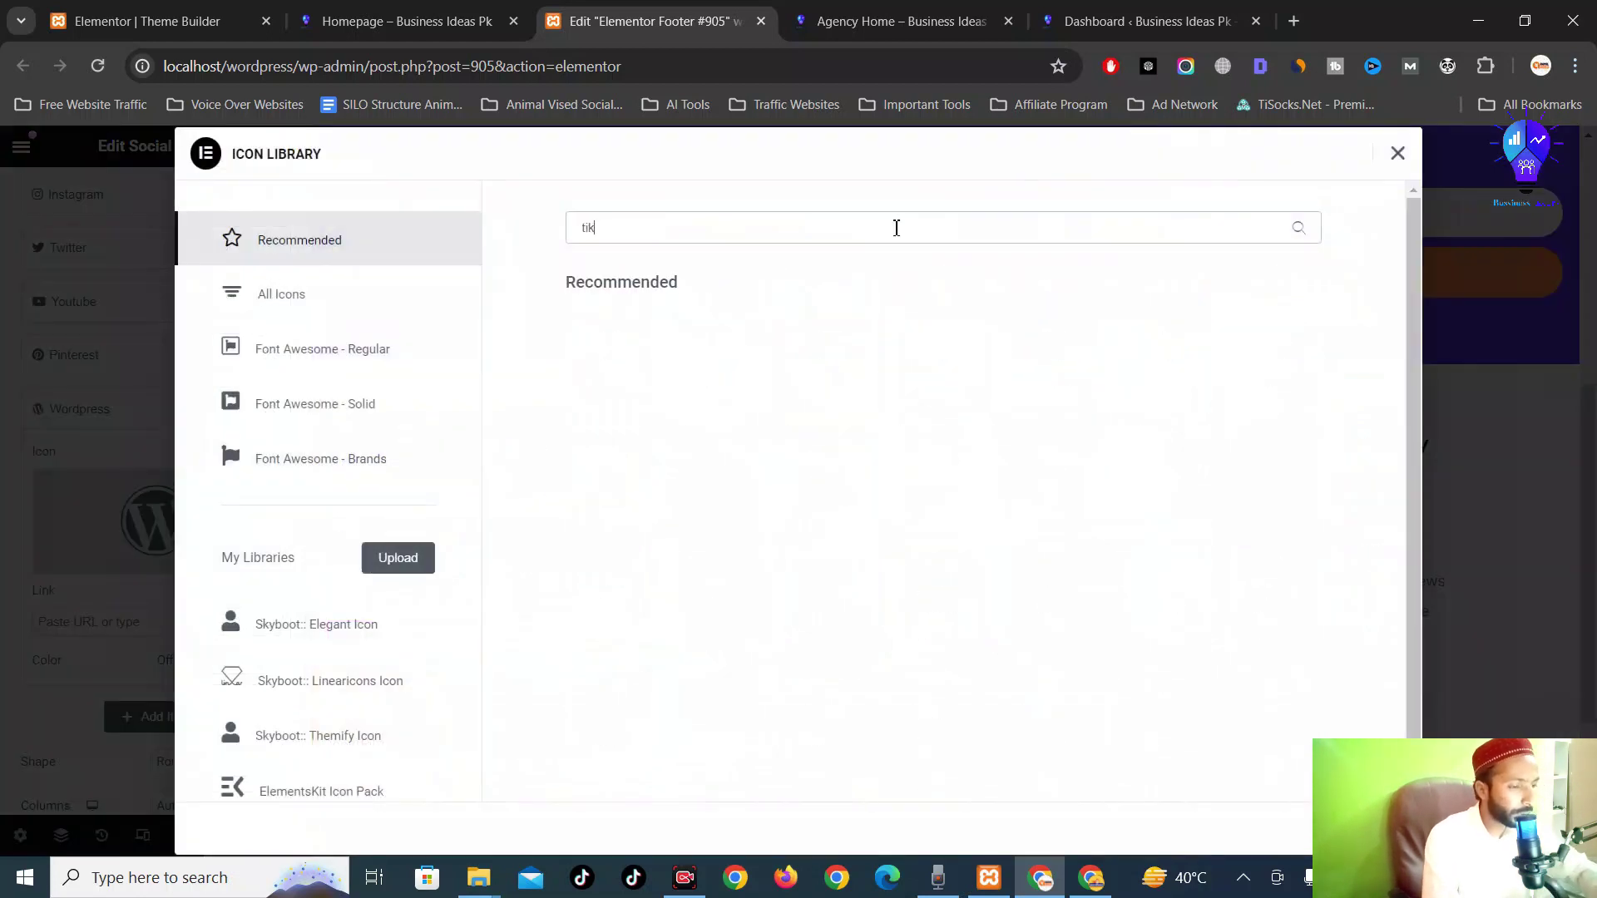
key("BackSpace")
key("BackSpace")
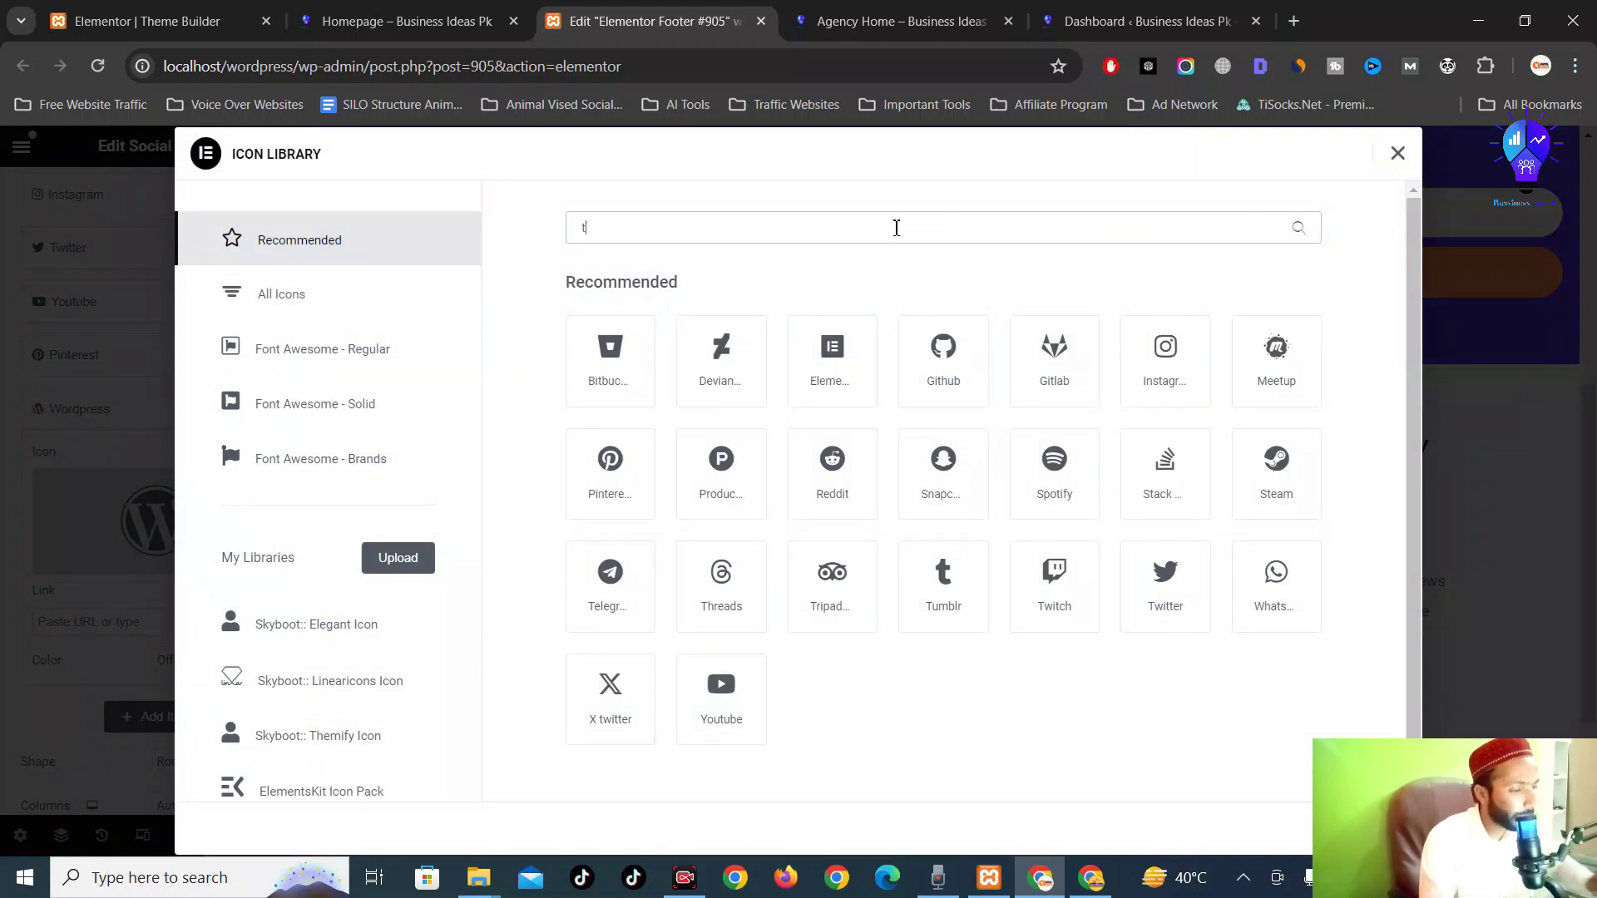
left_click(1278, 608)
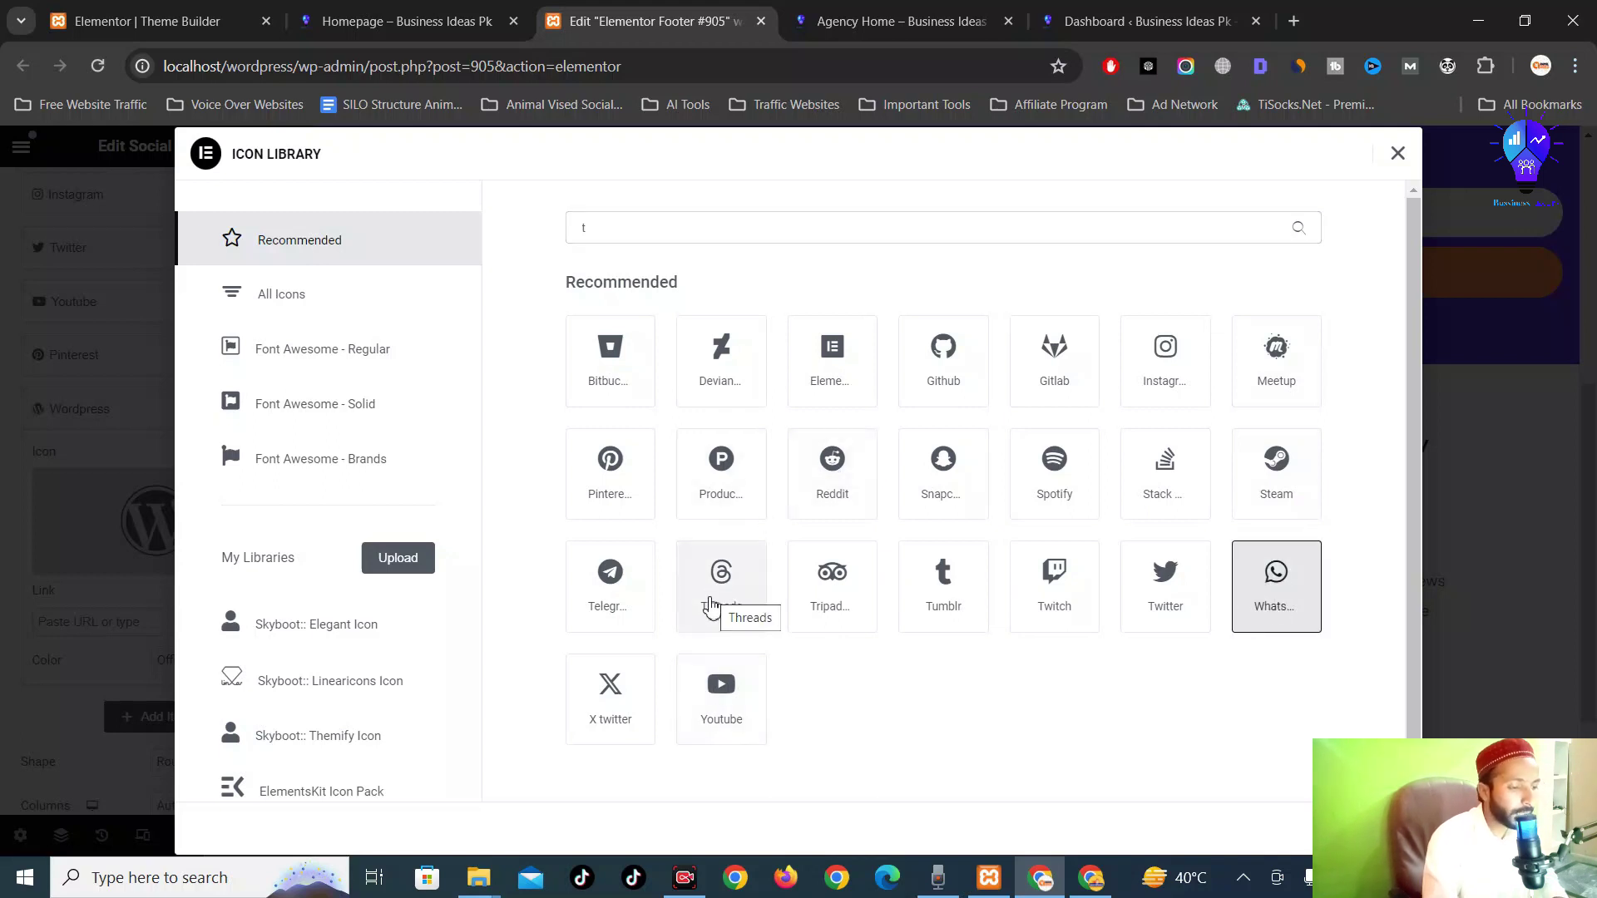
left_click(607, 593)
left_click(1365, 828)
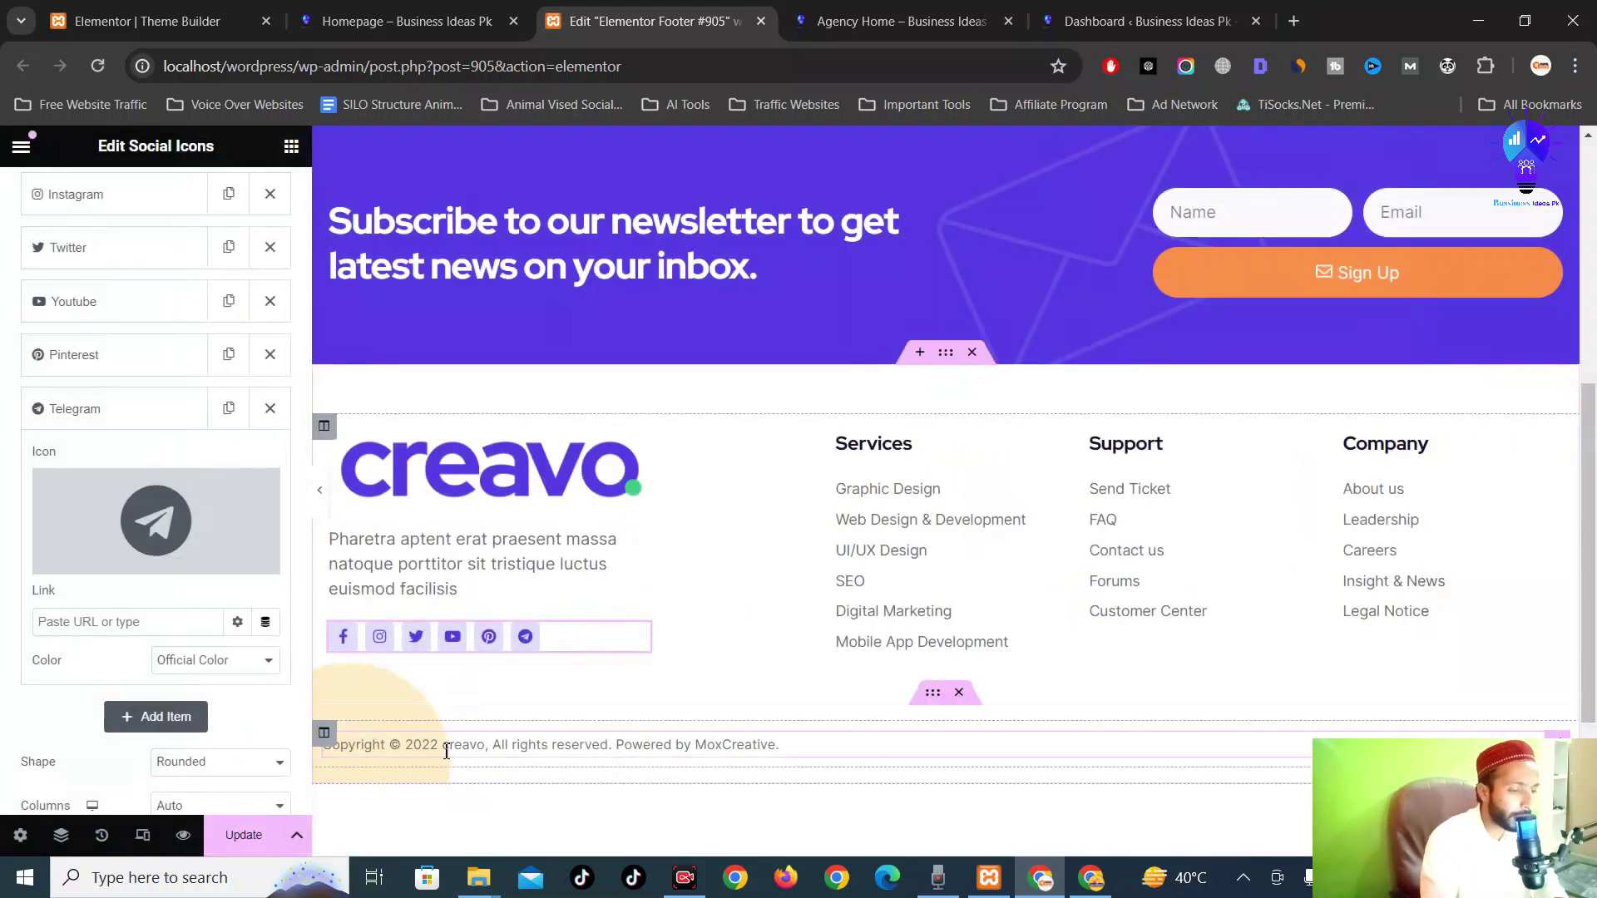
Step: Change the copyright year to 2024 and the company name to Creative Wizz
left_click(406, 743)
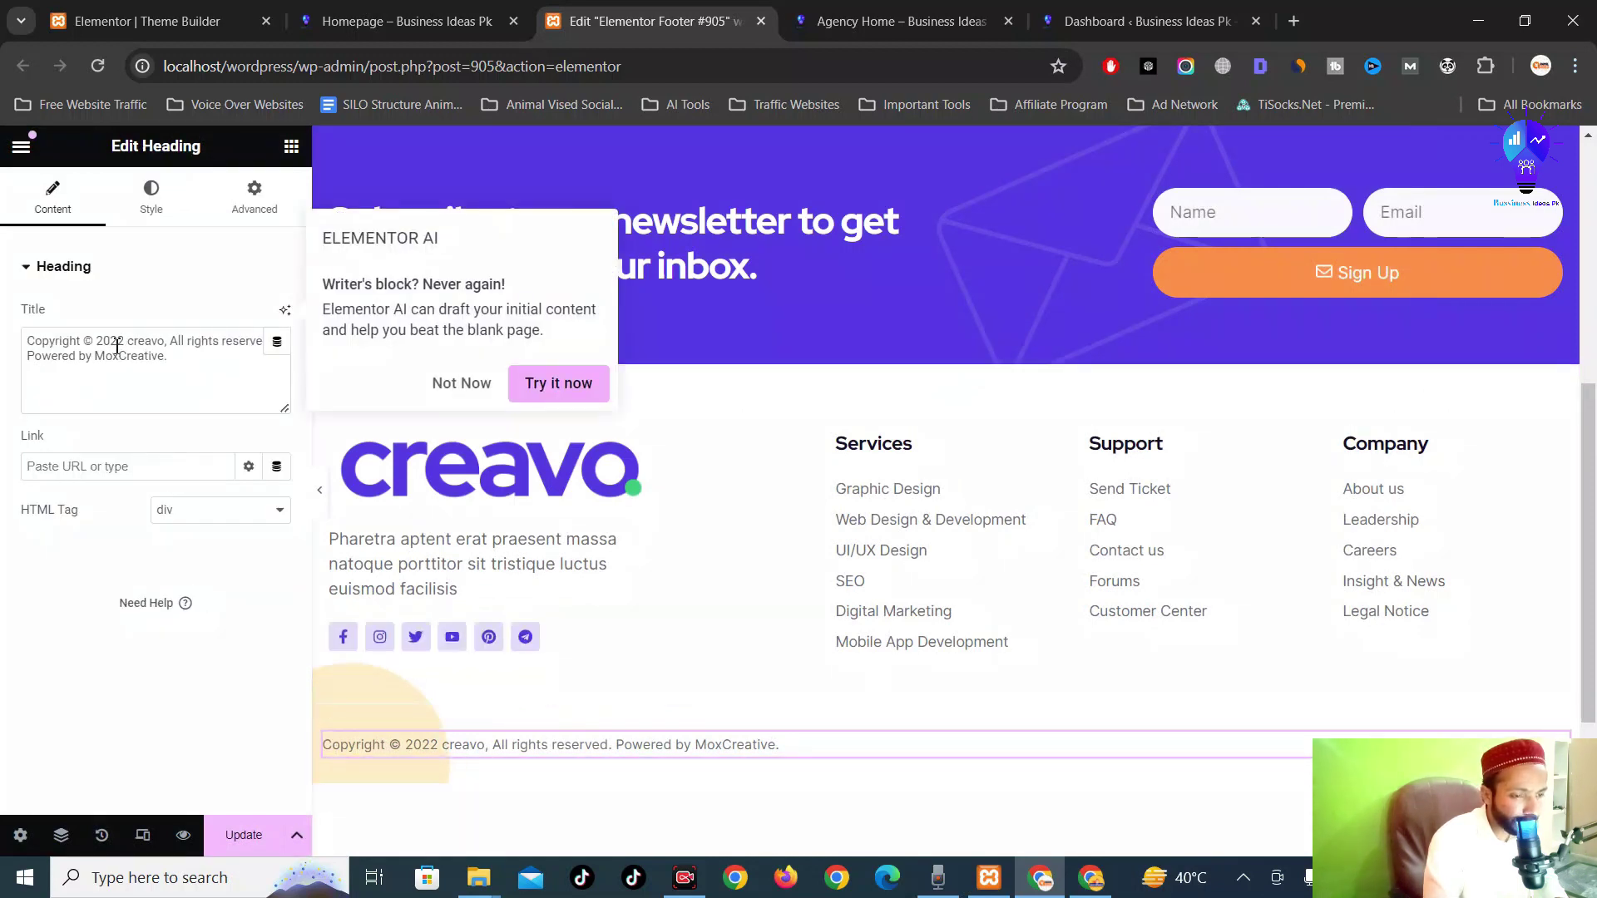
left_click_drag(111, 342, 129, 356)
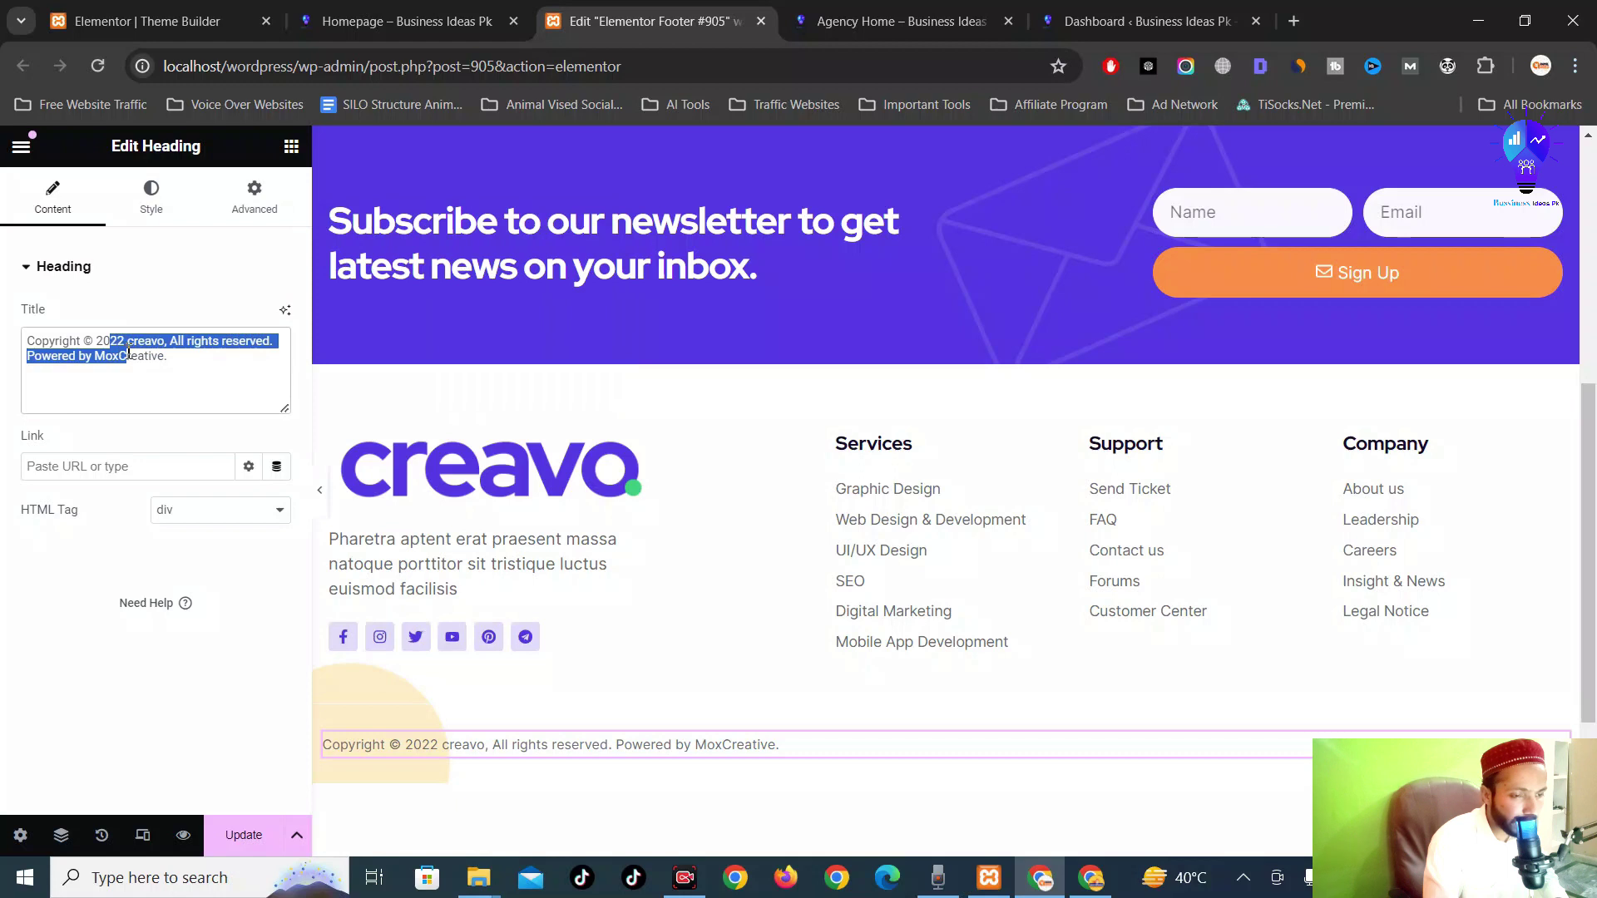
left_click(124, 341)
key("BackSpace")
key("BackSpace")
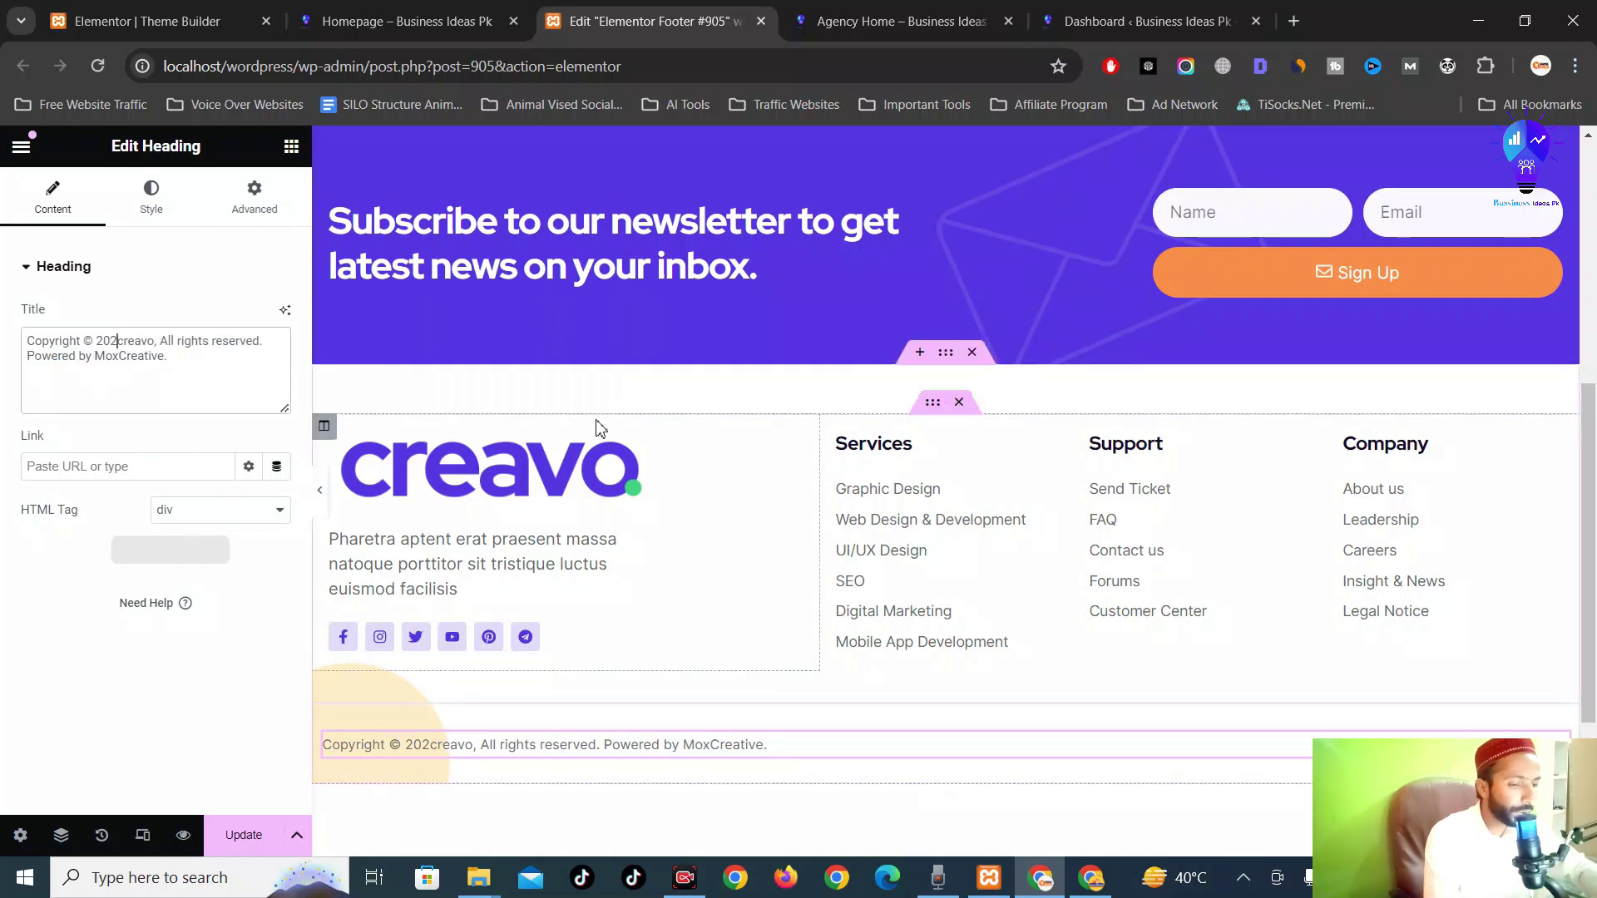
type("4")
key("shift+Right")
key("shift+Right")
key("shift+Right")
key("shift+Right")
key("shift+Right")
type("Creative Wizz")
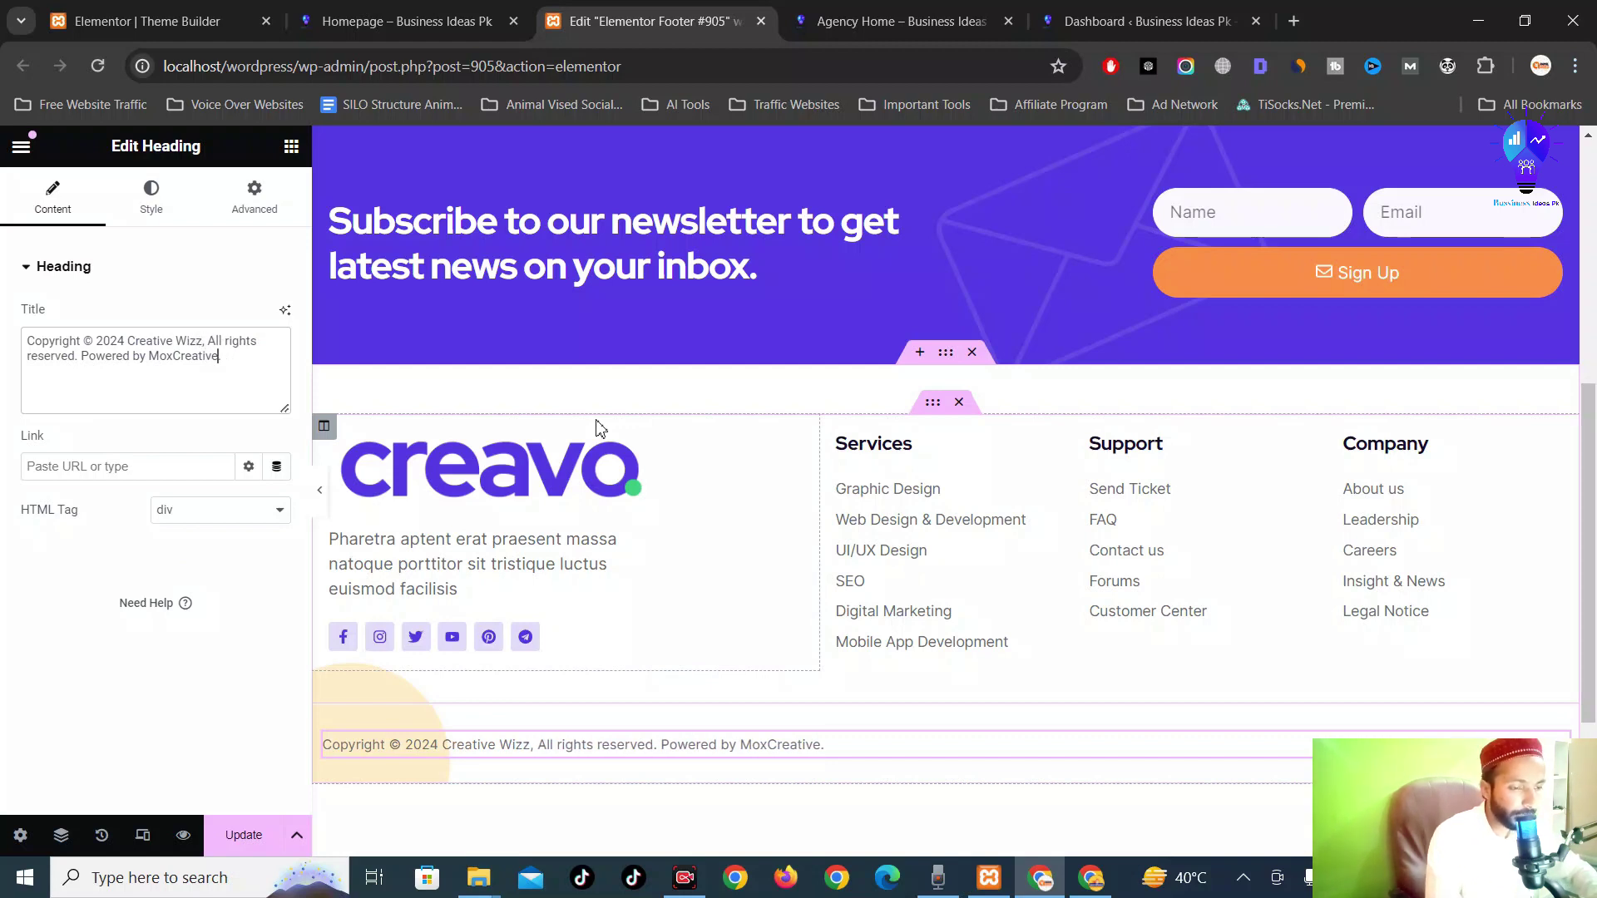
Step: Remove the 'Powered by MoxCreative' credit and extra period, then select the Services Icon List
key("shift+Left")
key("shift+Left")
key("shift+Left")
key("shift+Left")
key("shift+Left")
key("shift+Left")
key("shift+Left")
key("shift+Left")
key("shift+Left")
key("shift+Left")
key("shift+Left")
key("shift+Left")
key("shift+Left")
key("shift+Left")
key("shift+Left")
key("shift+Left")
key("shift+Left")
key("shift+Left")
key("shift+Left")
key("shift+Left")
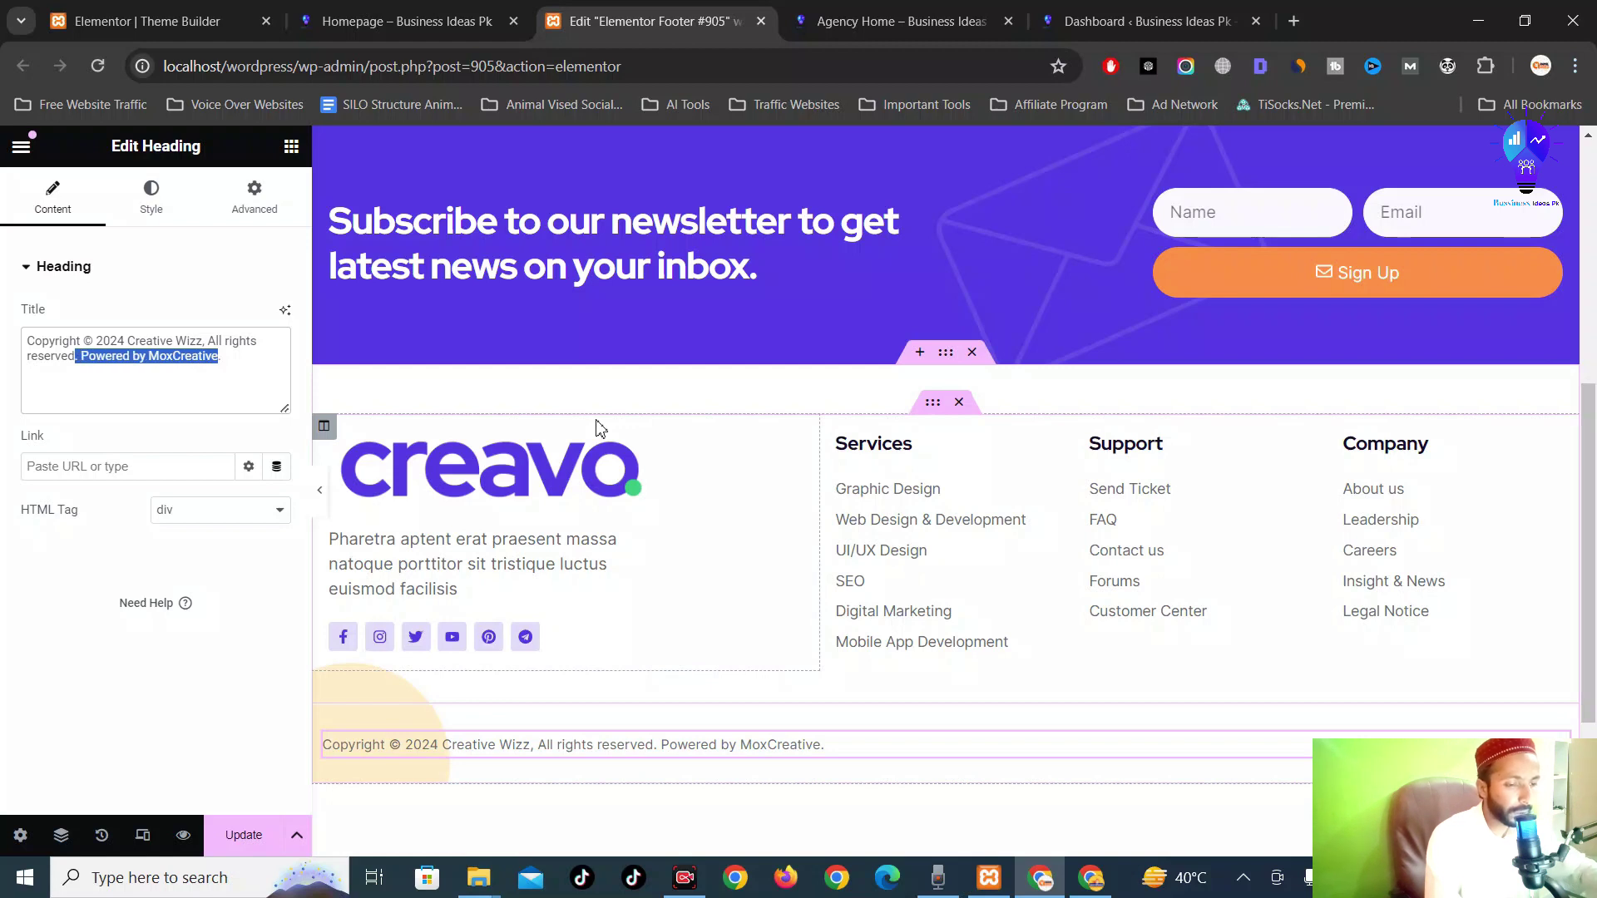
key("BackSpace")
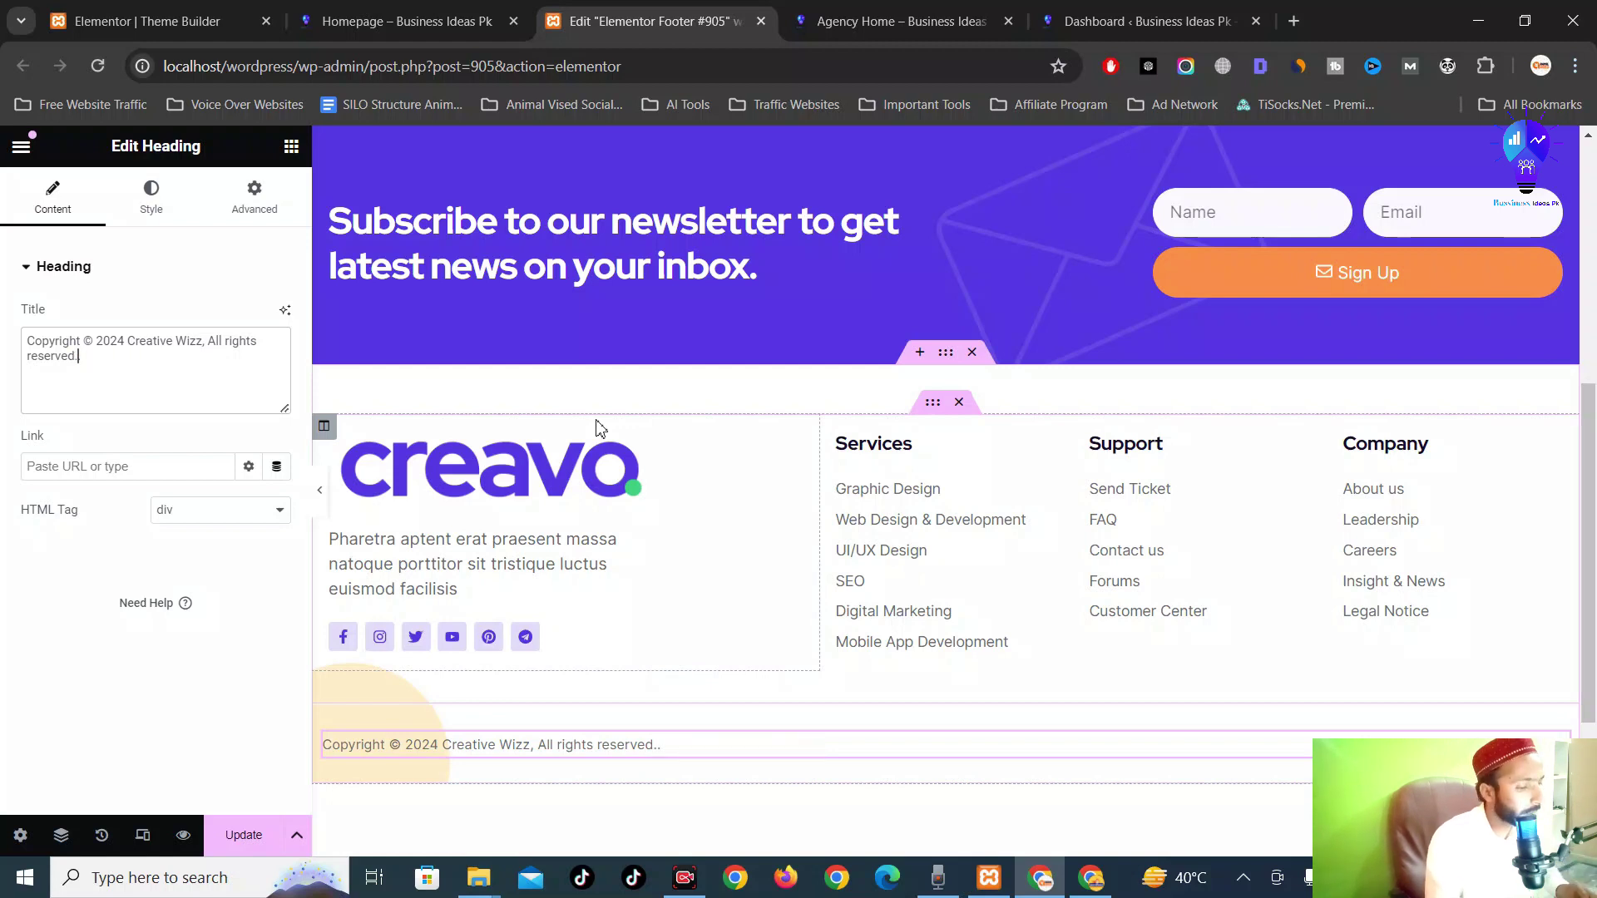
key("BackSpace")
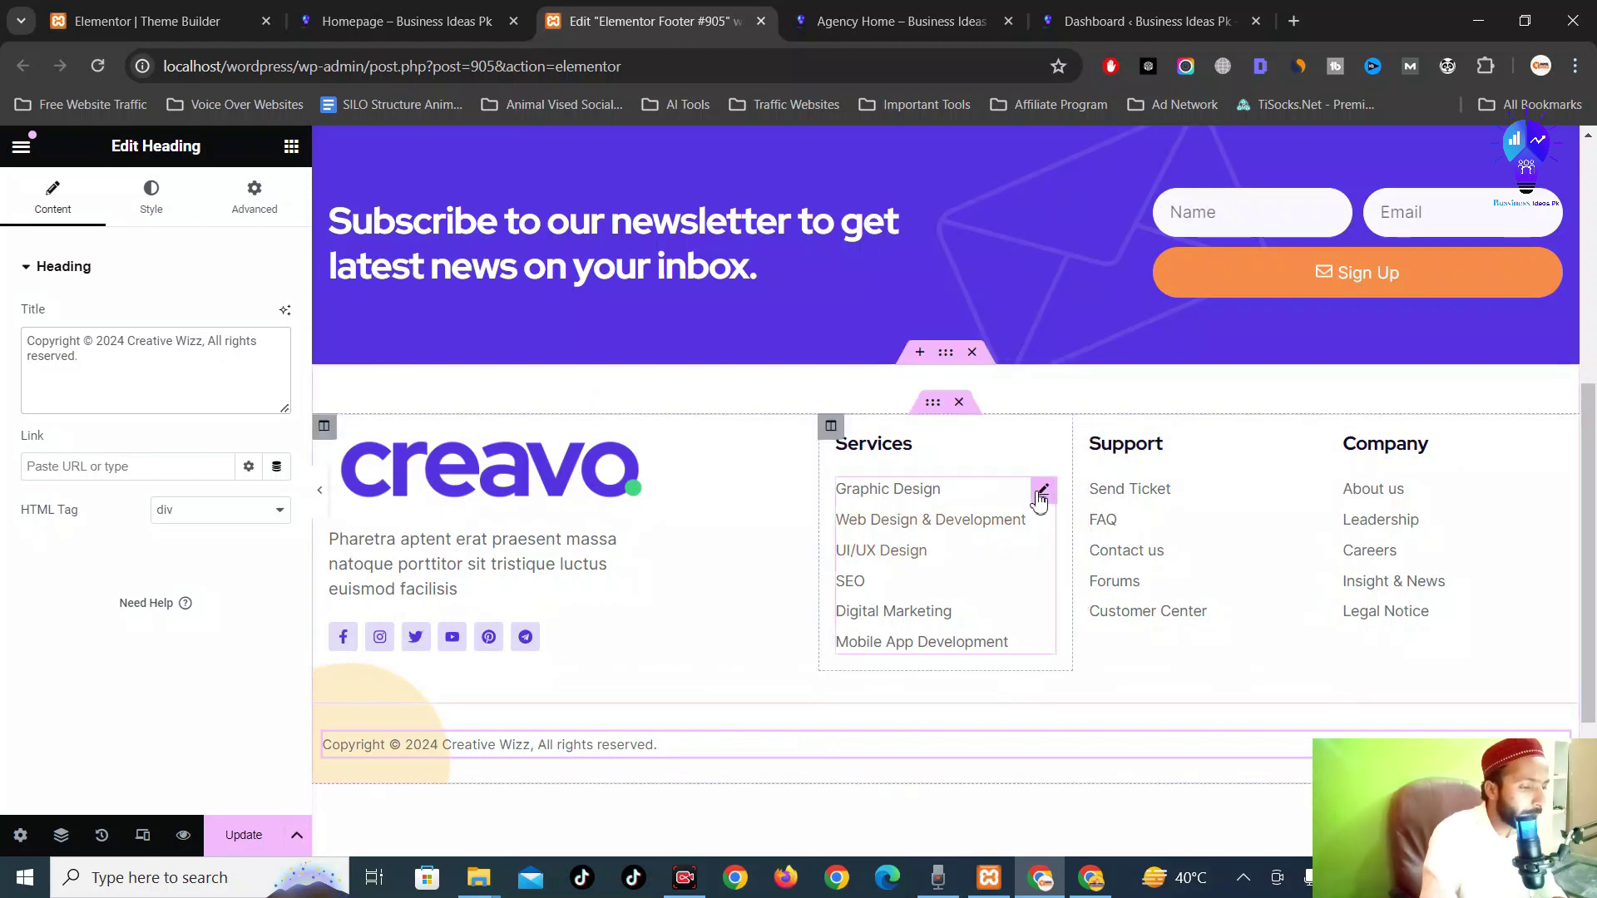
left_click(1041, 492)
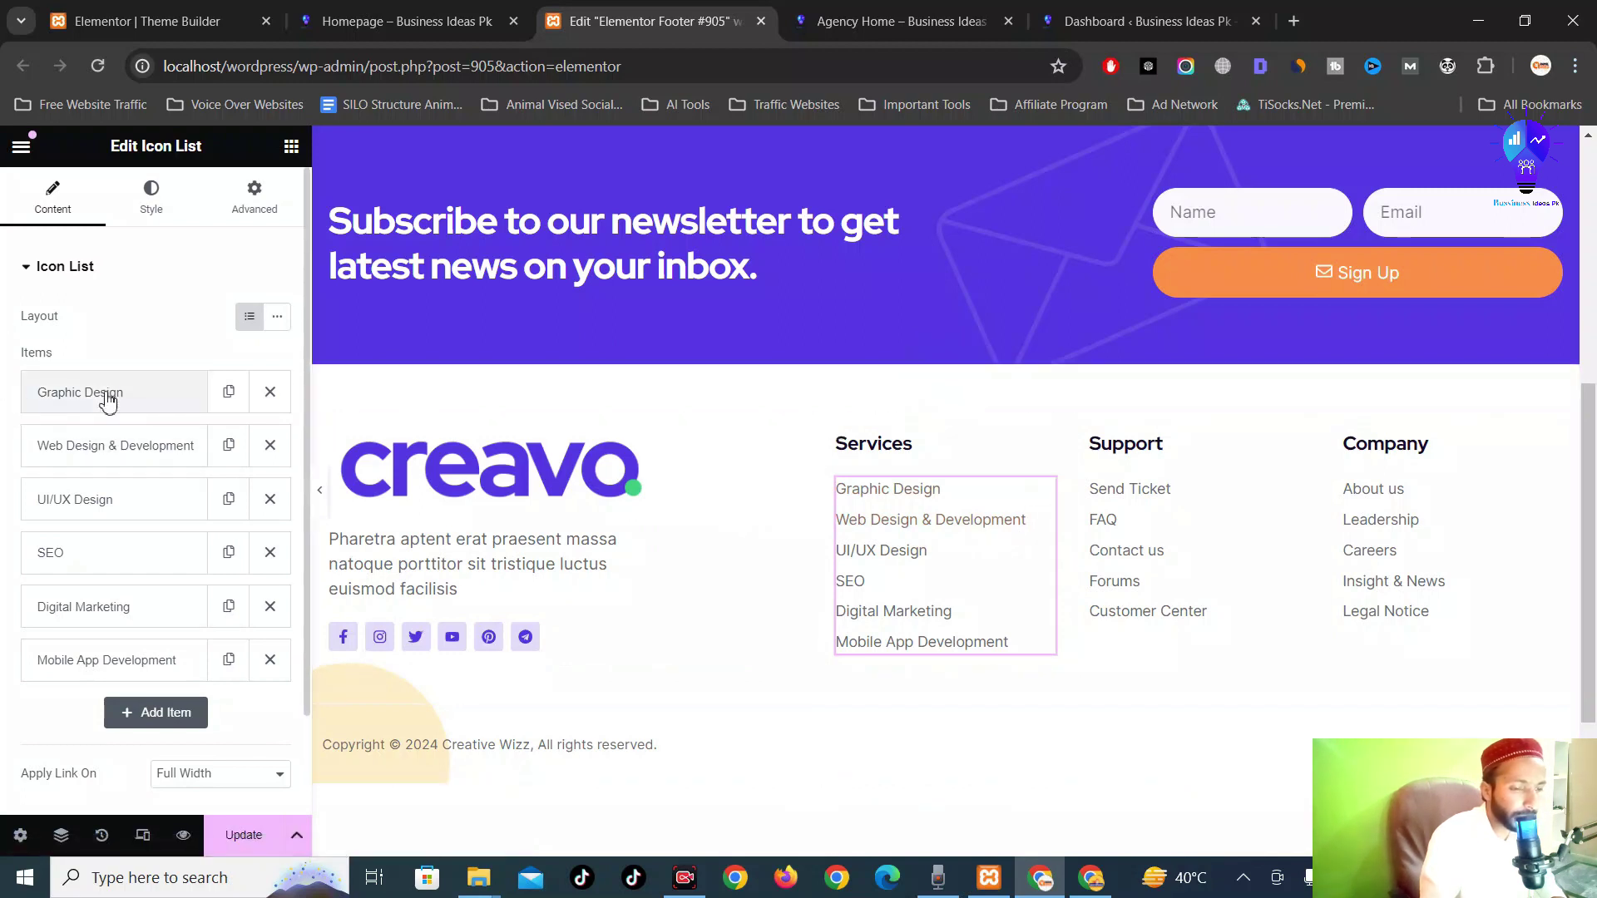
Step: Check the Graphic Design item's text and link, then save the footer with Update
left_click(108, 396)
scroll(104, 533, "down", 1)
left_click(193, 369)
left_click(56, 567)
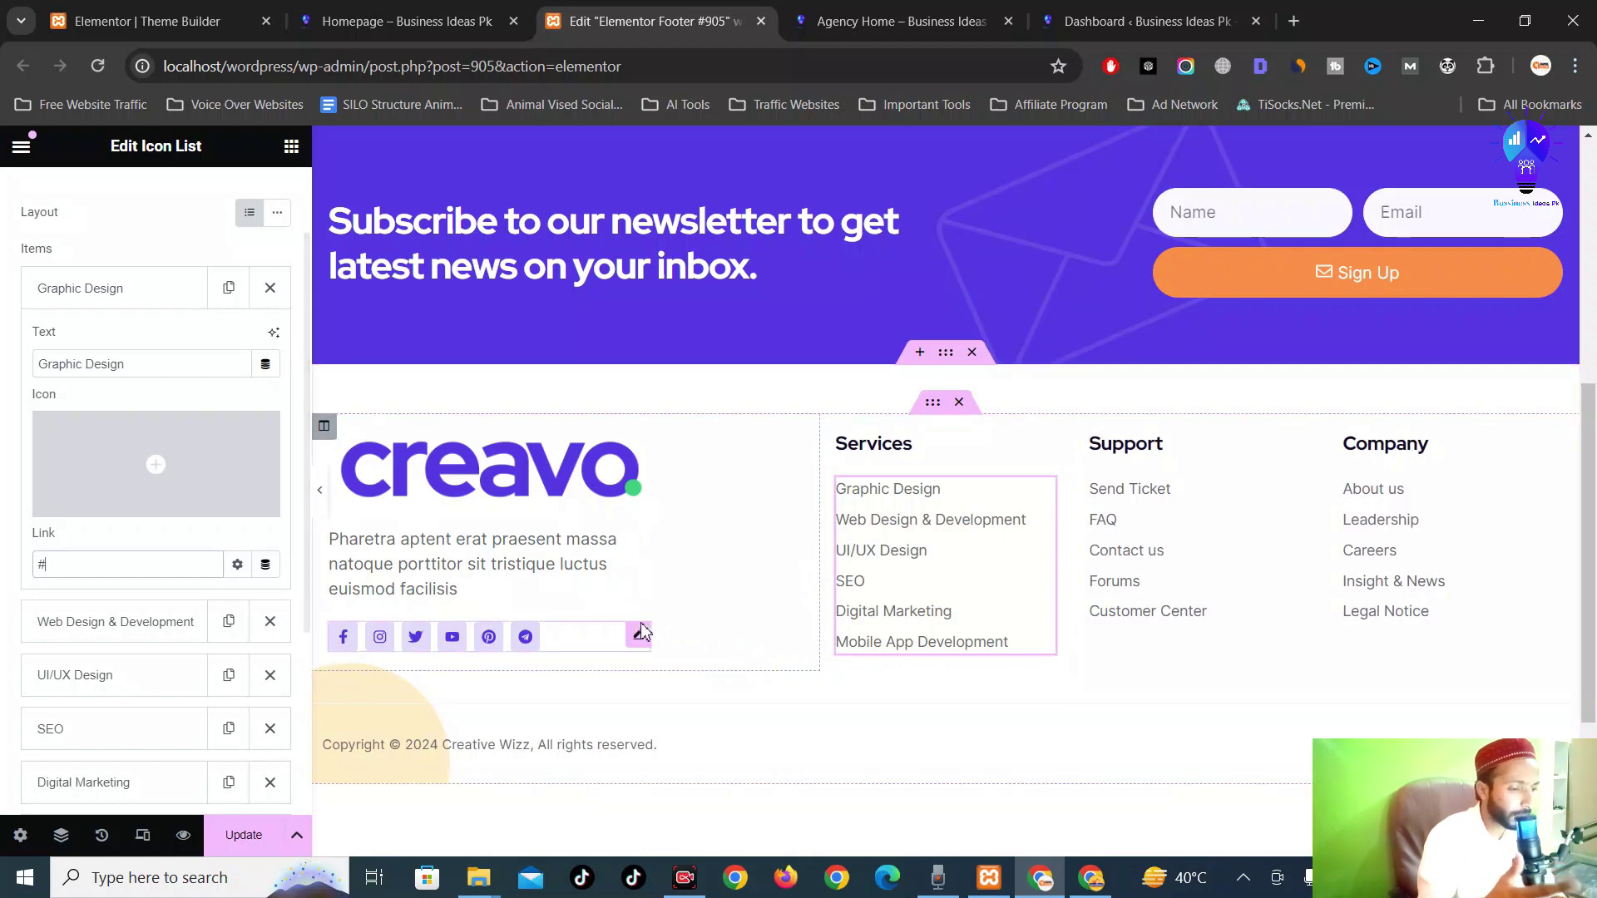
scroll(641, 632, "down", 2)
left_click(249, 836)
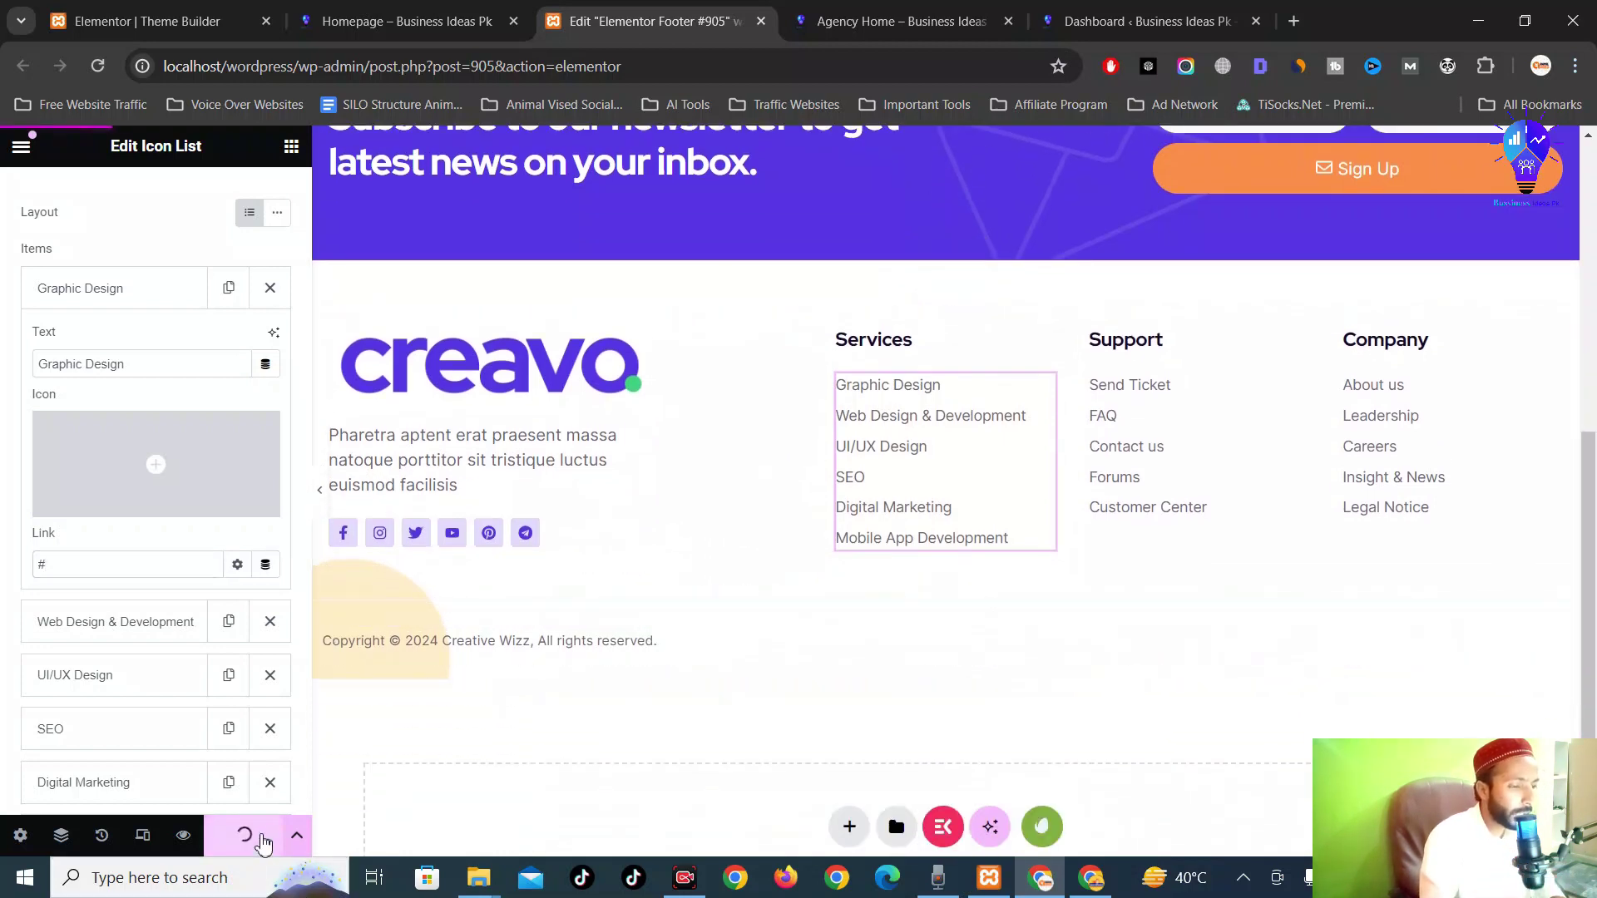
scroll(1032, 556, "up", 4)
scroll(749, 549, "down", 2)
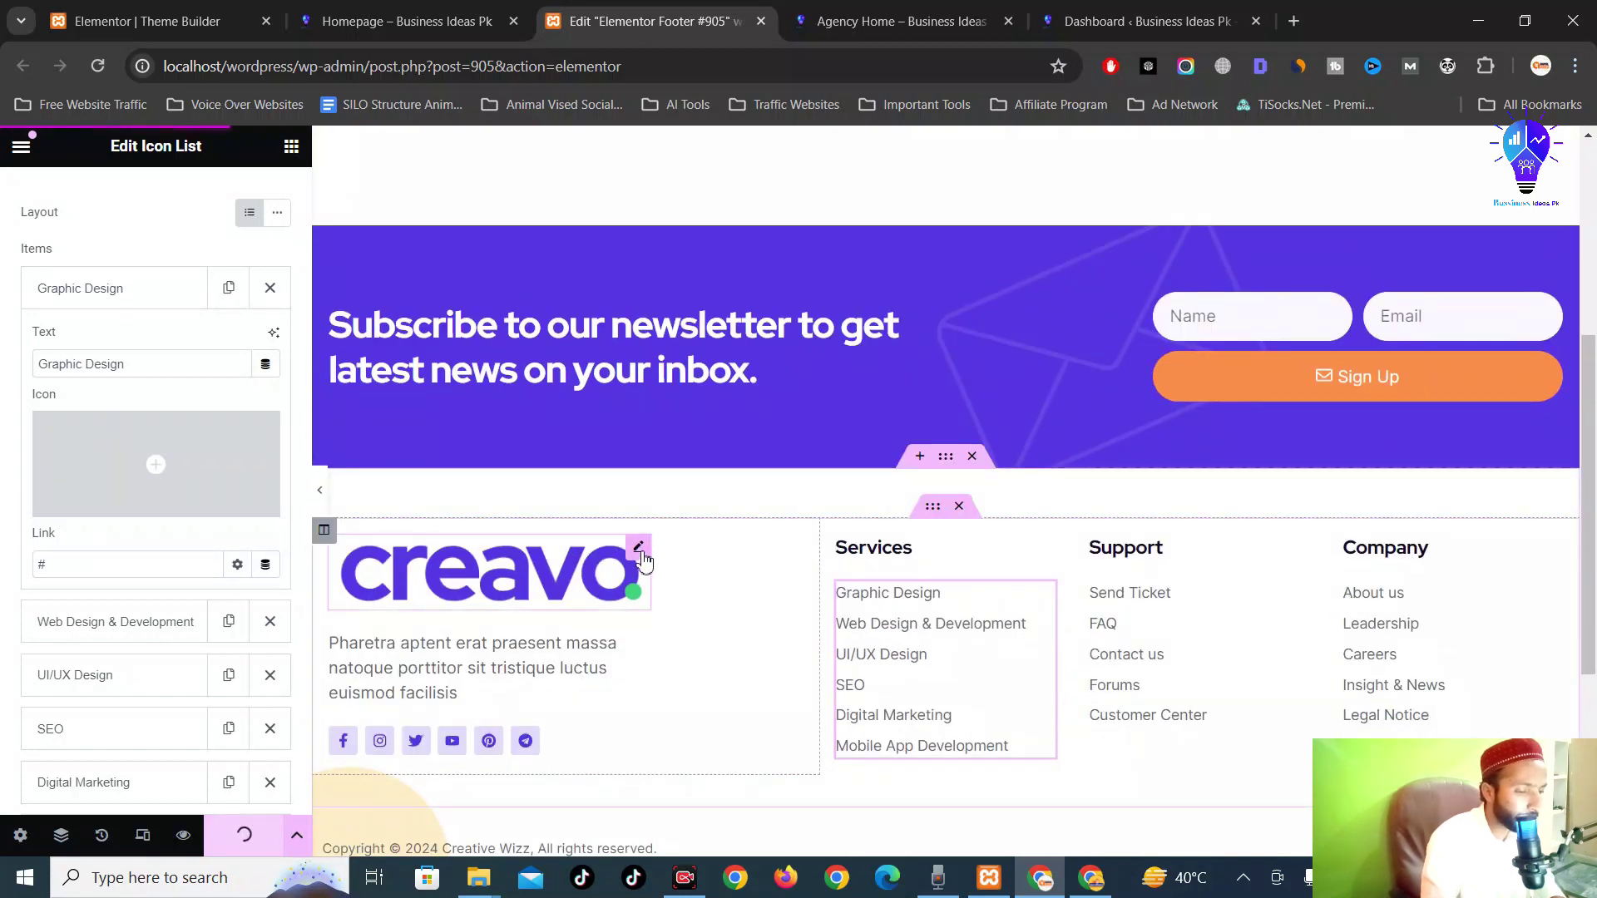
Step: Replace the footer logo image with the uploaded 'creative wizz logo (3)' file
left_click(641, 555)
left_click(212, 391)
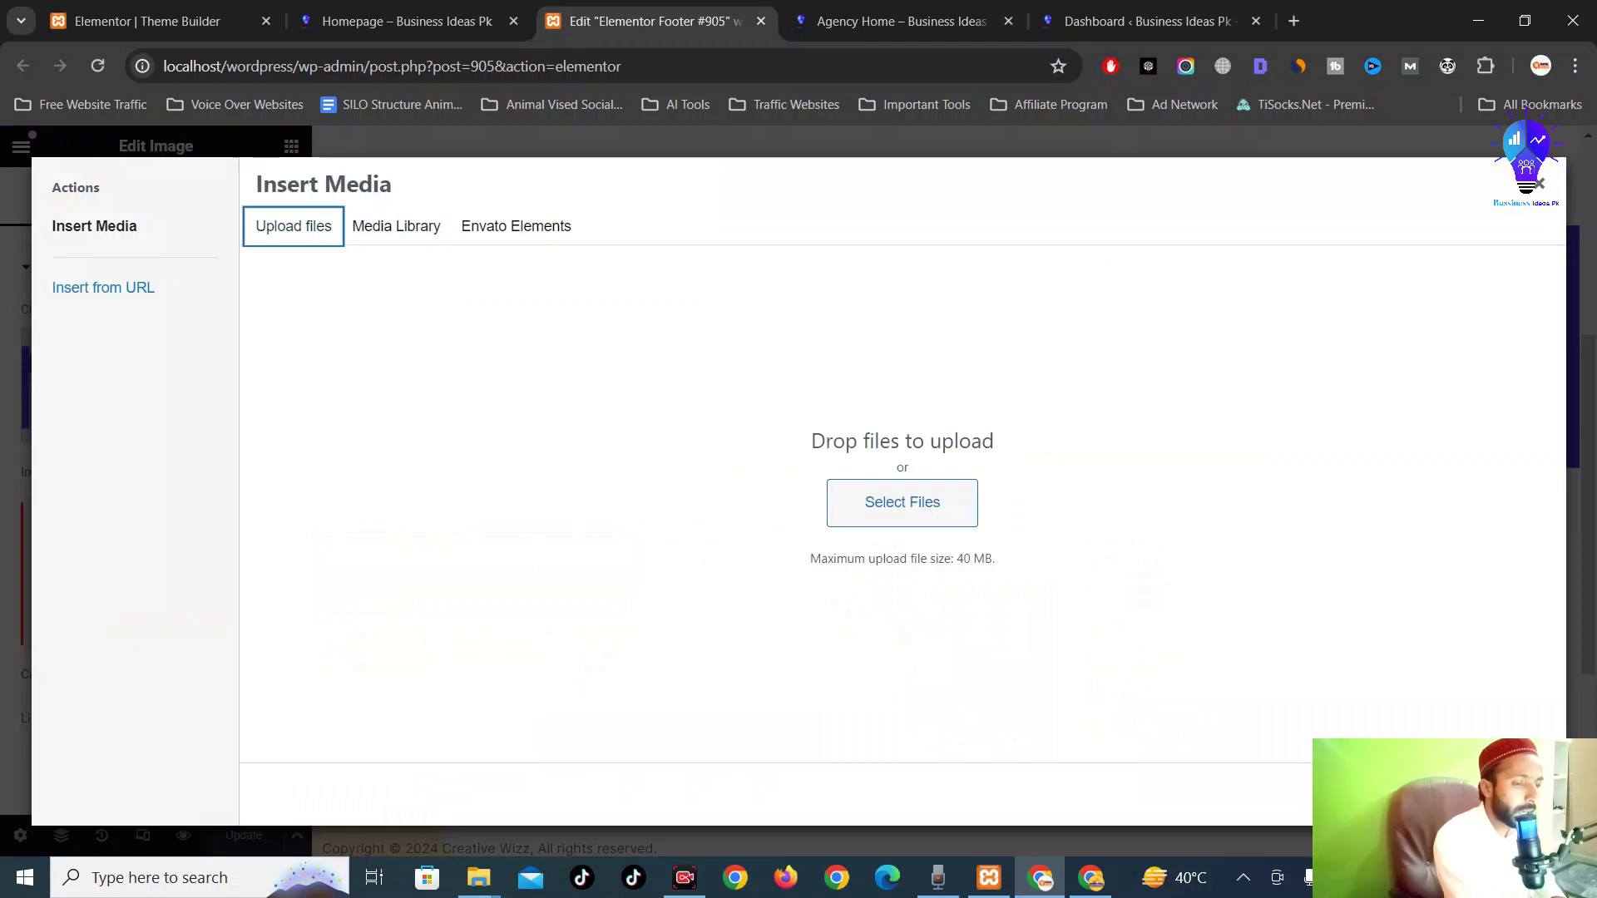
left_click(901, 495)
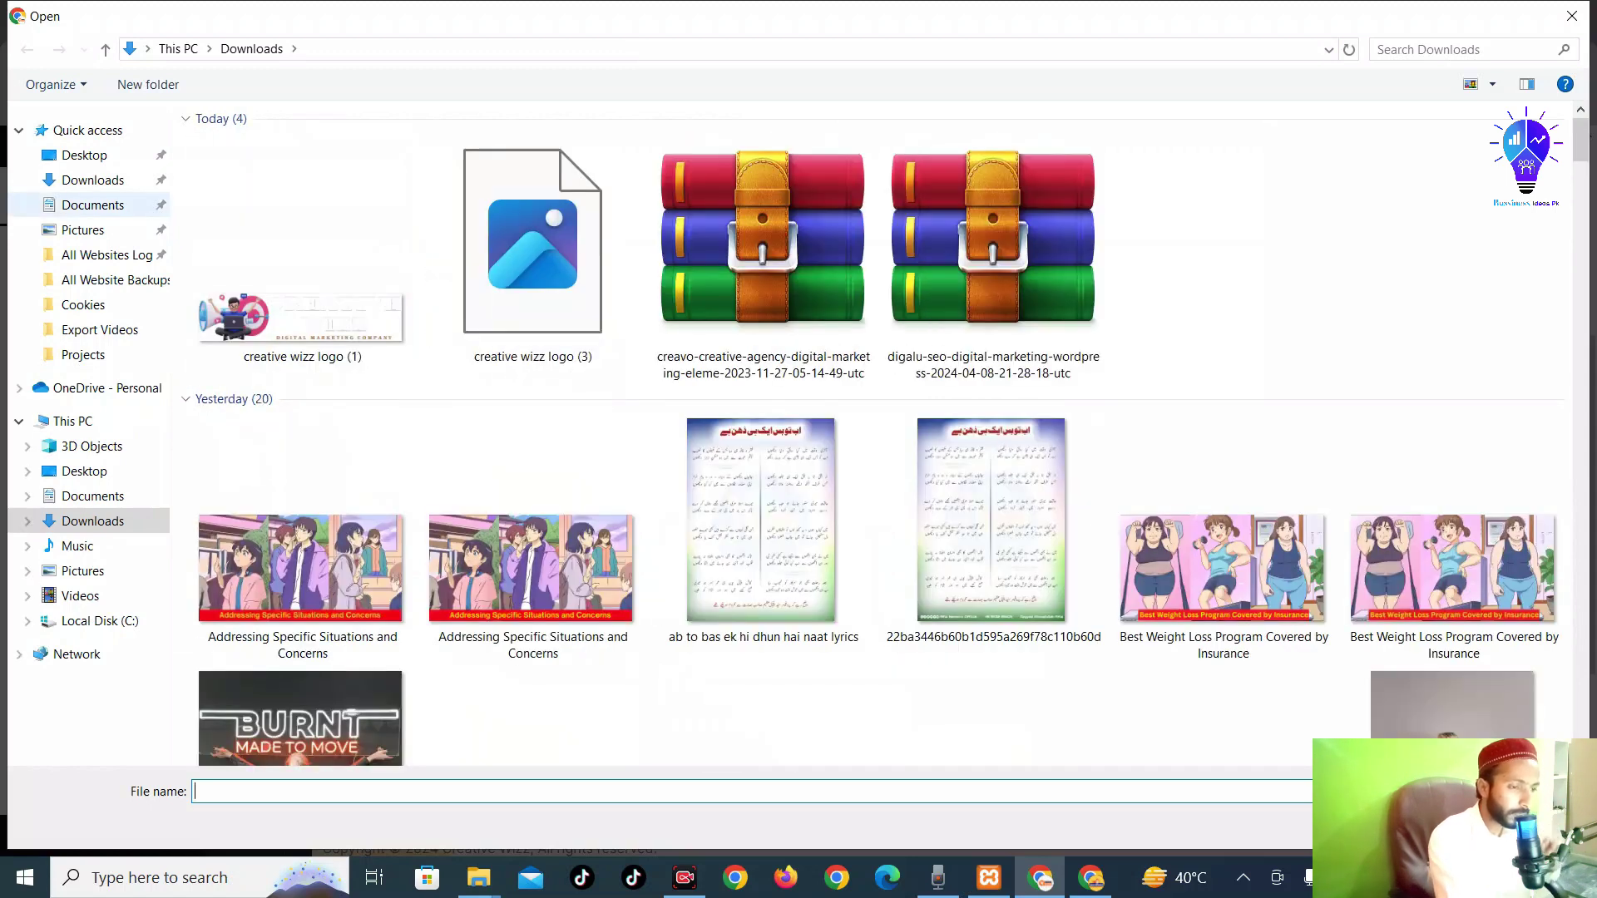
left_click(301, 320)
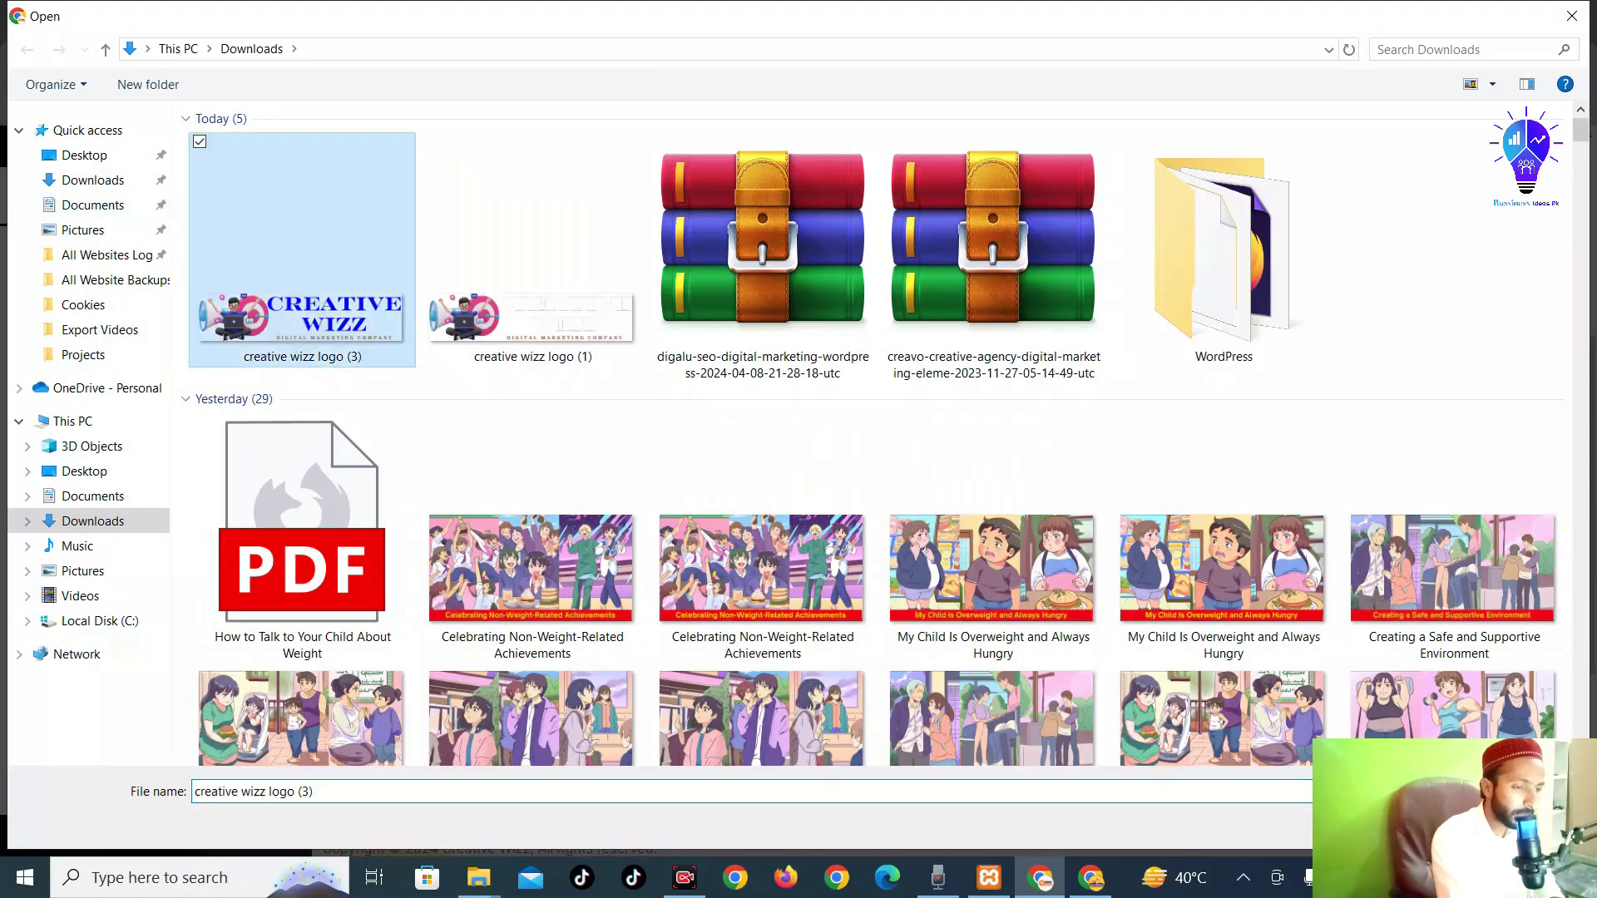
double_click(302, 320)
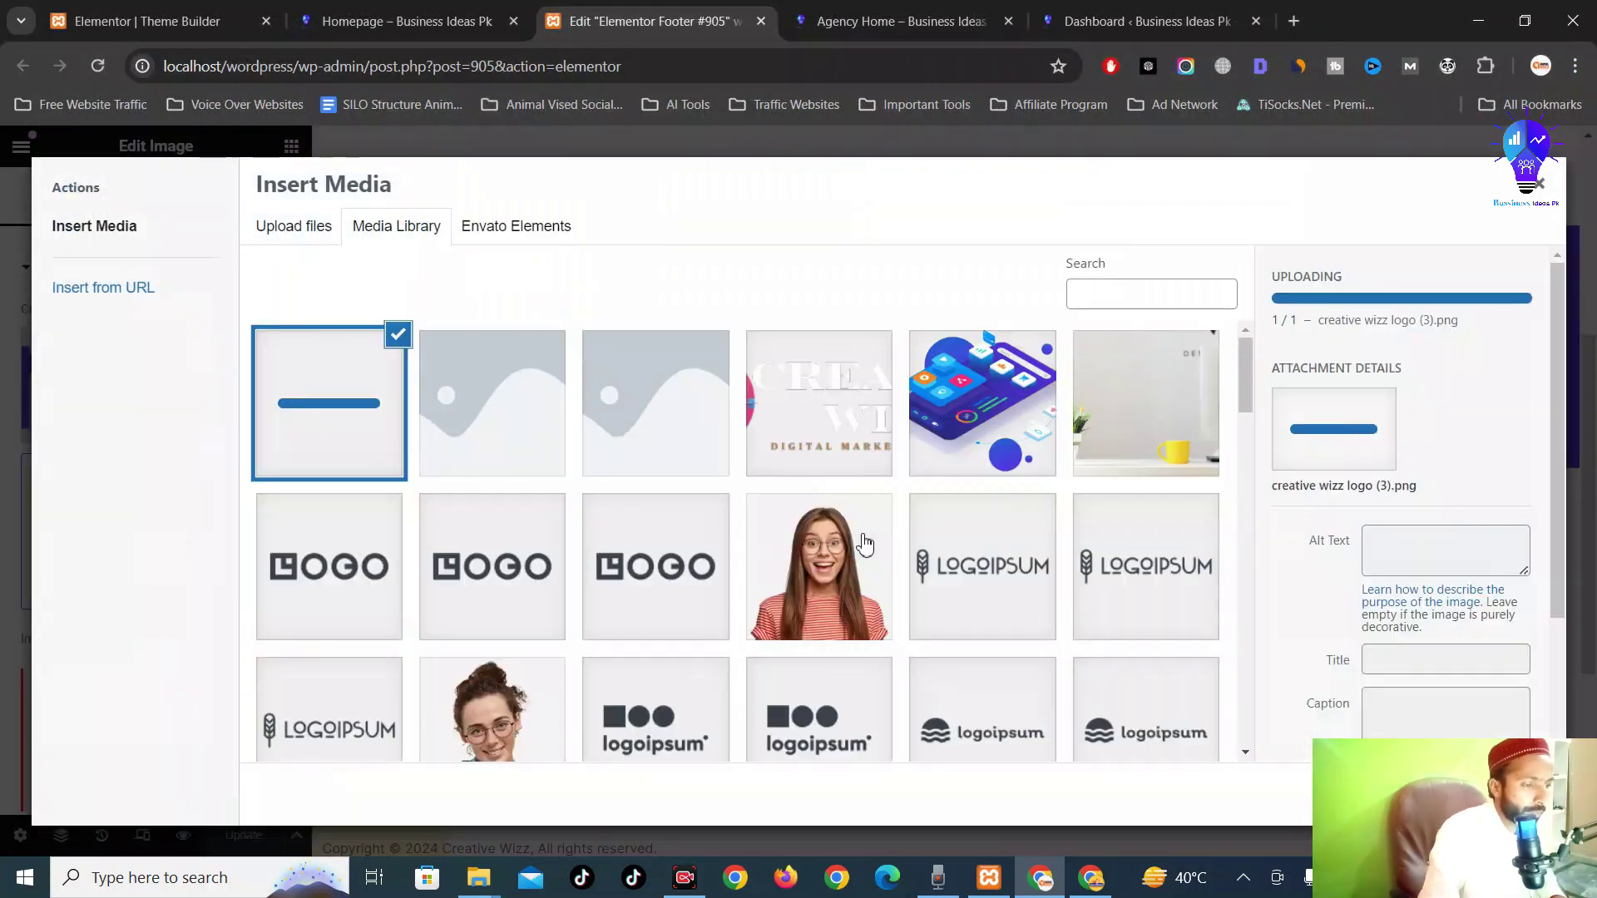
key("Return")
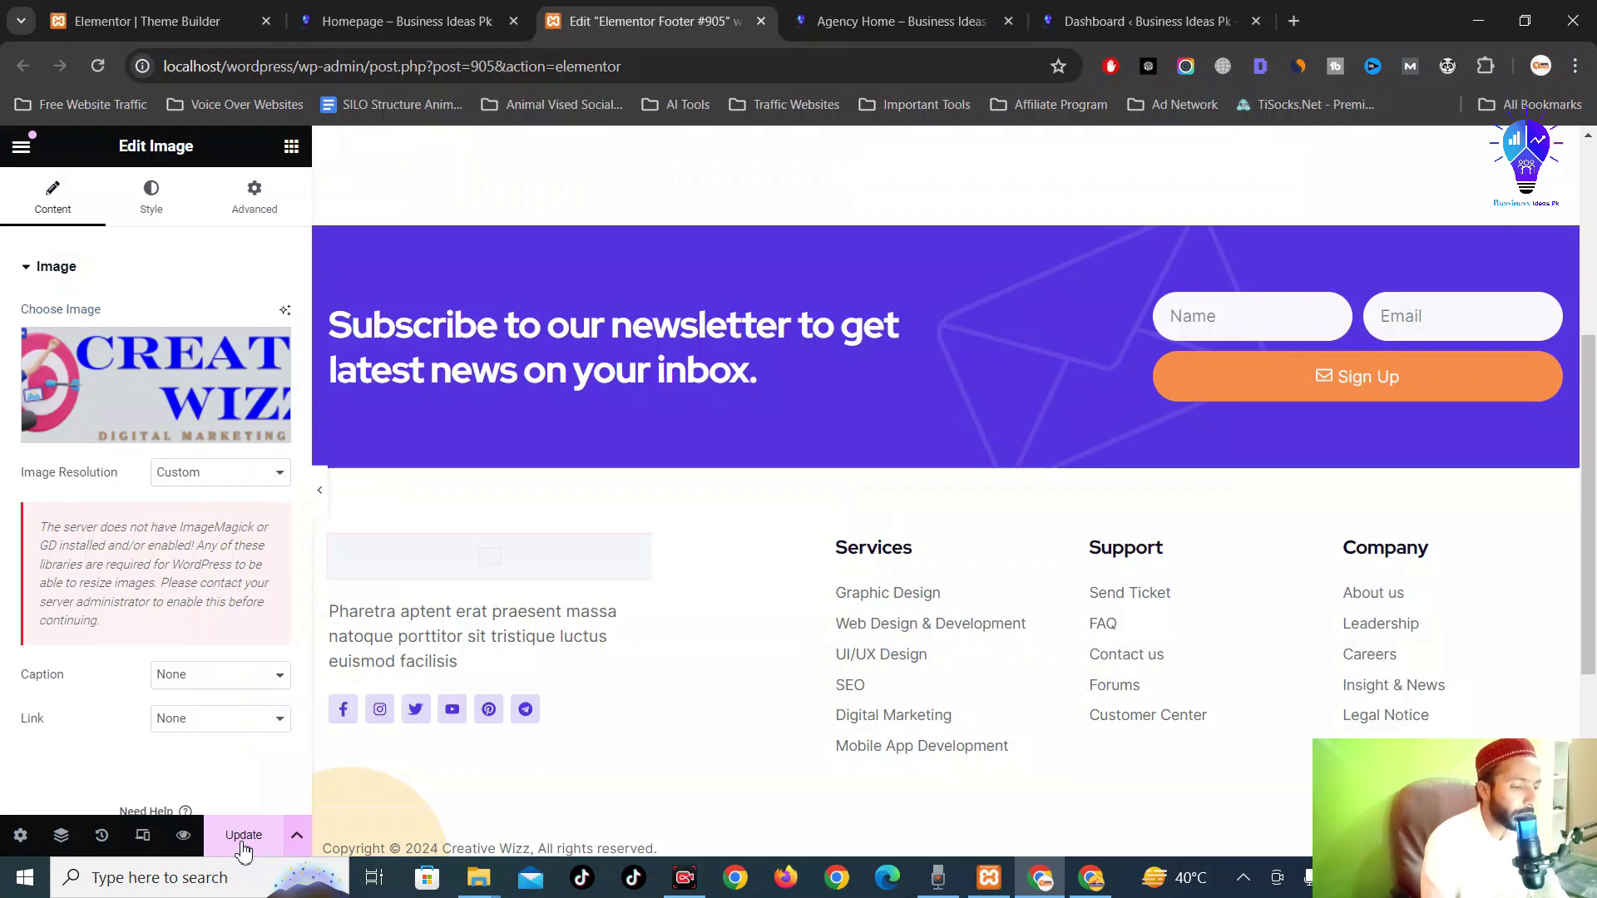
Step: Save the footer with its new logo and switch to the Agency Home preview
left_click(243, 840)
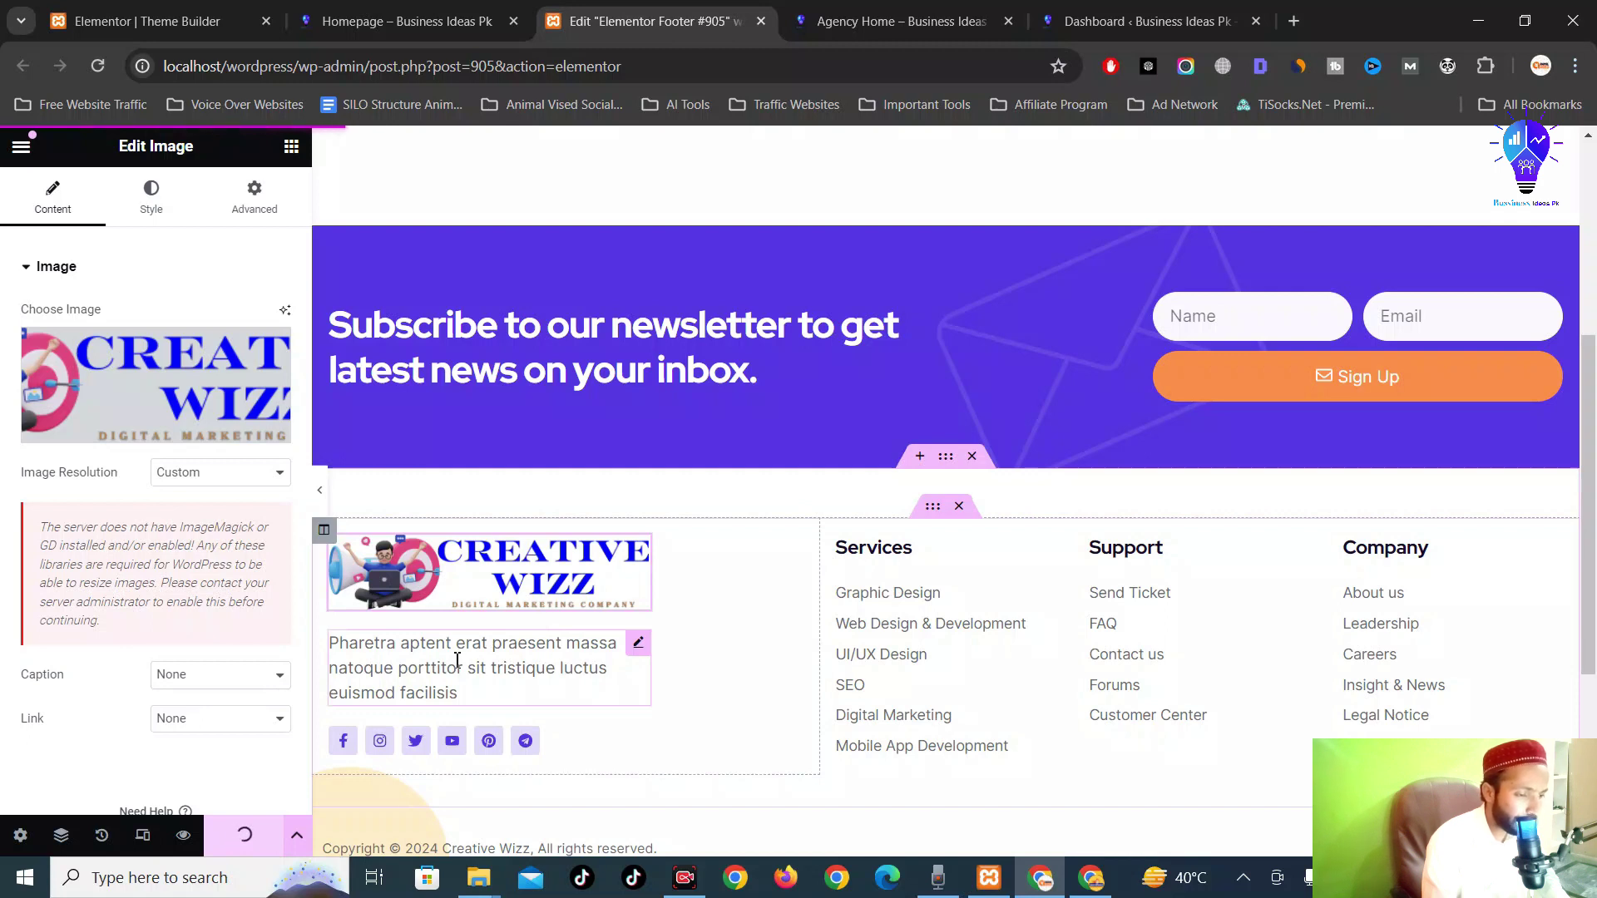
left_click(458, 659)
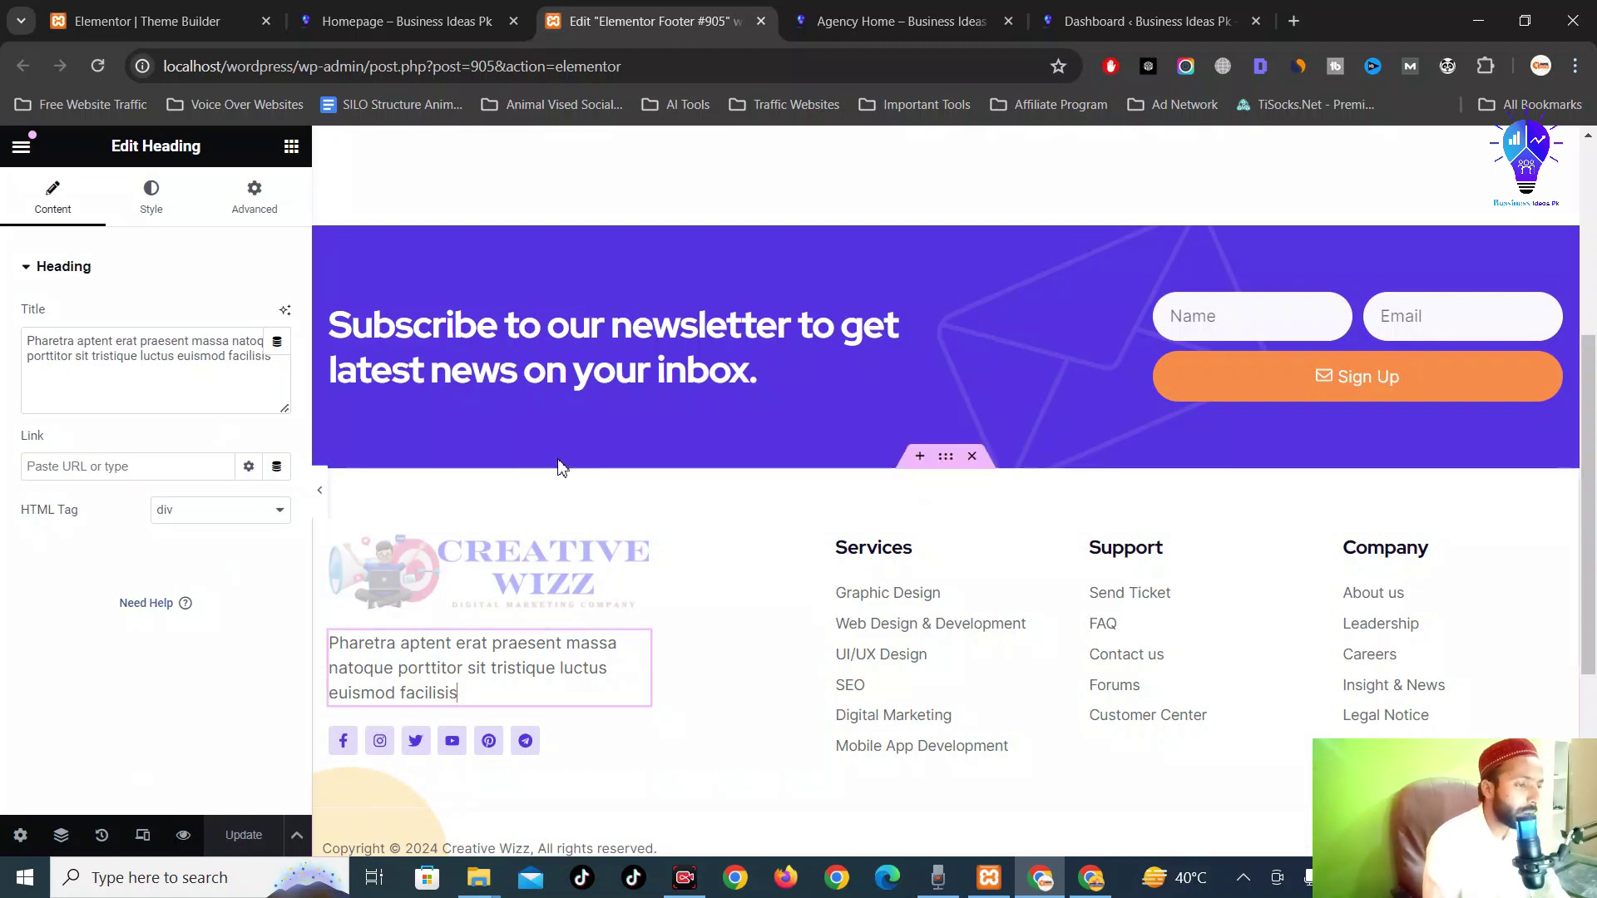
key("ctrl+Tab")
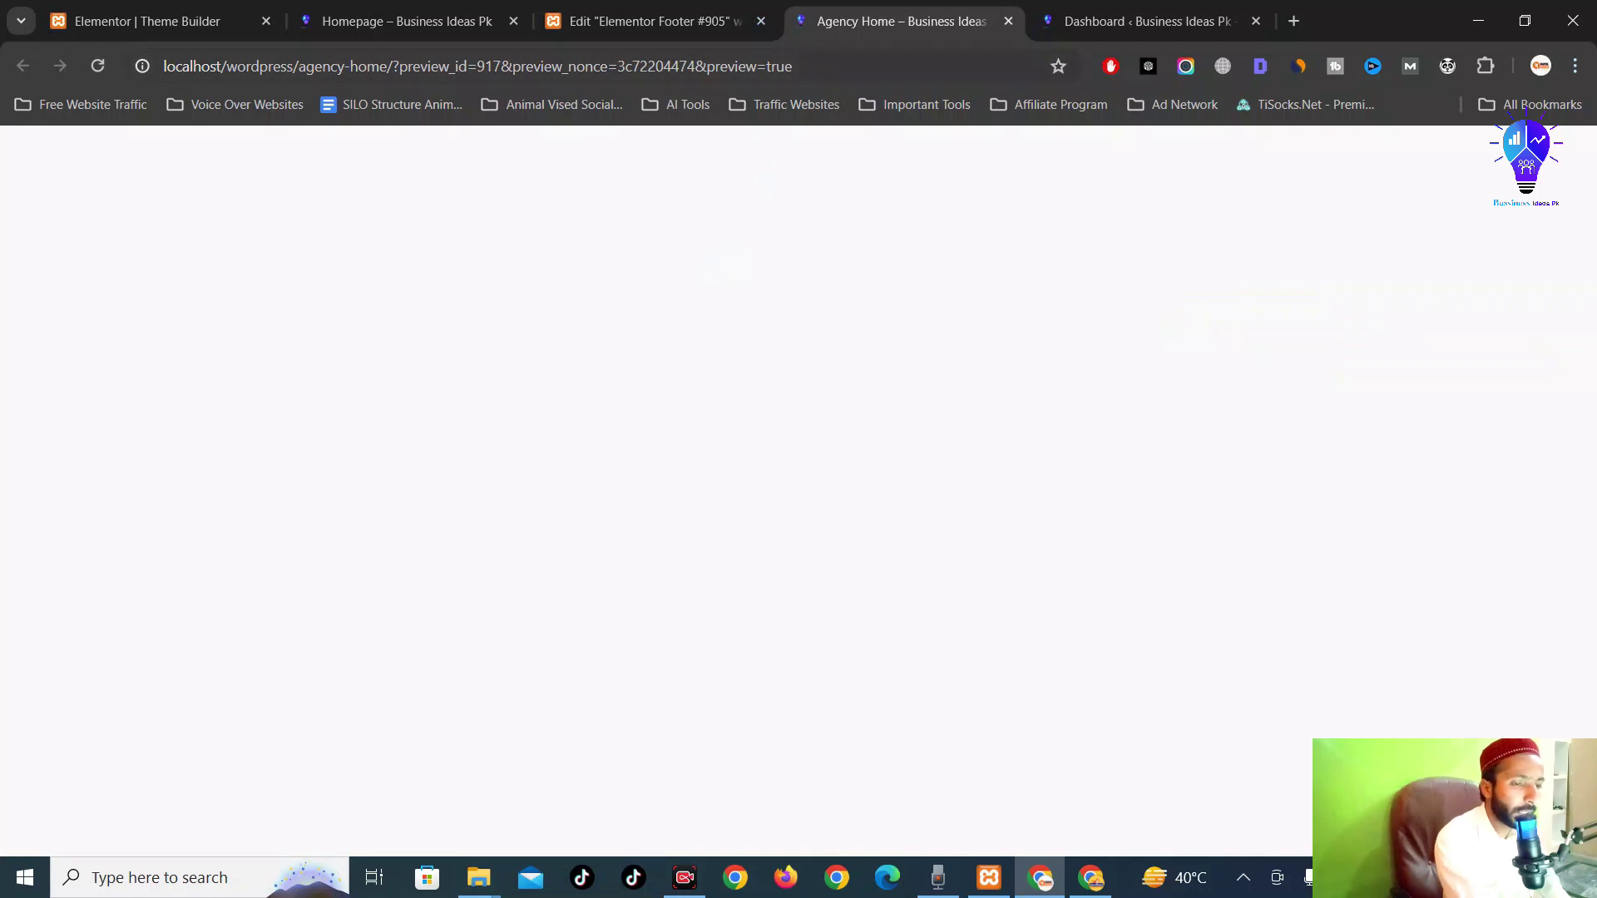
Step: Reload the Agency Home preview and load the site's front page in the Homepage tab
key("F5")
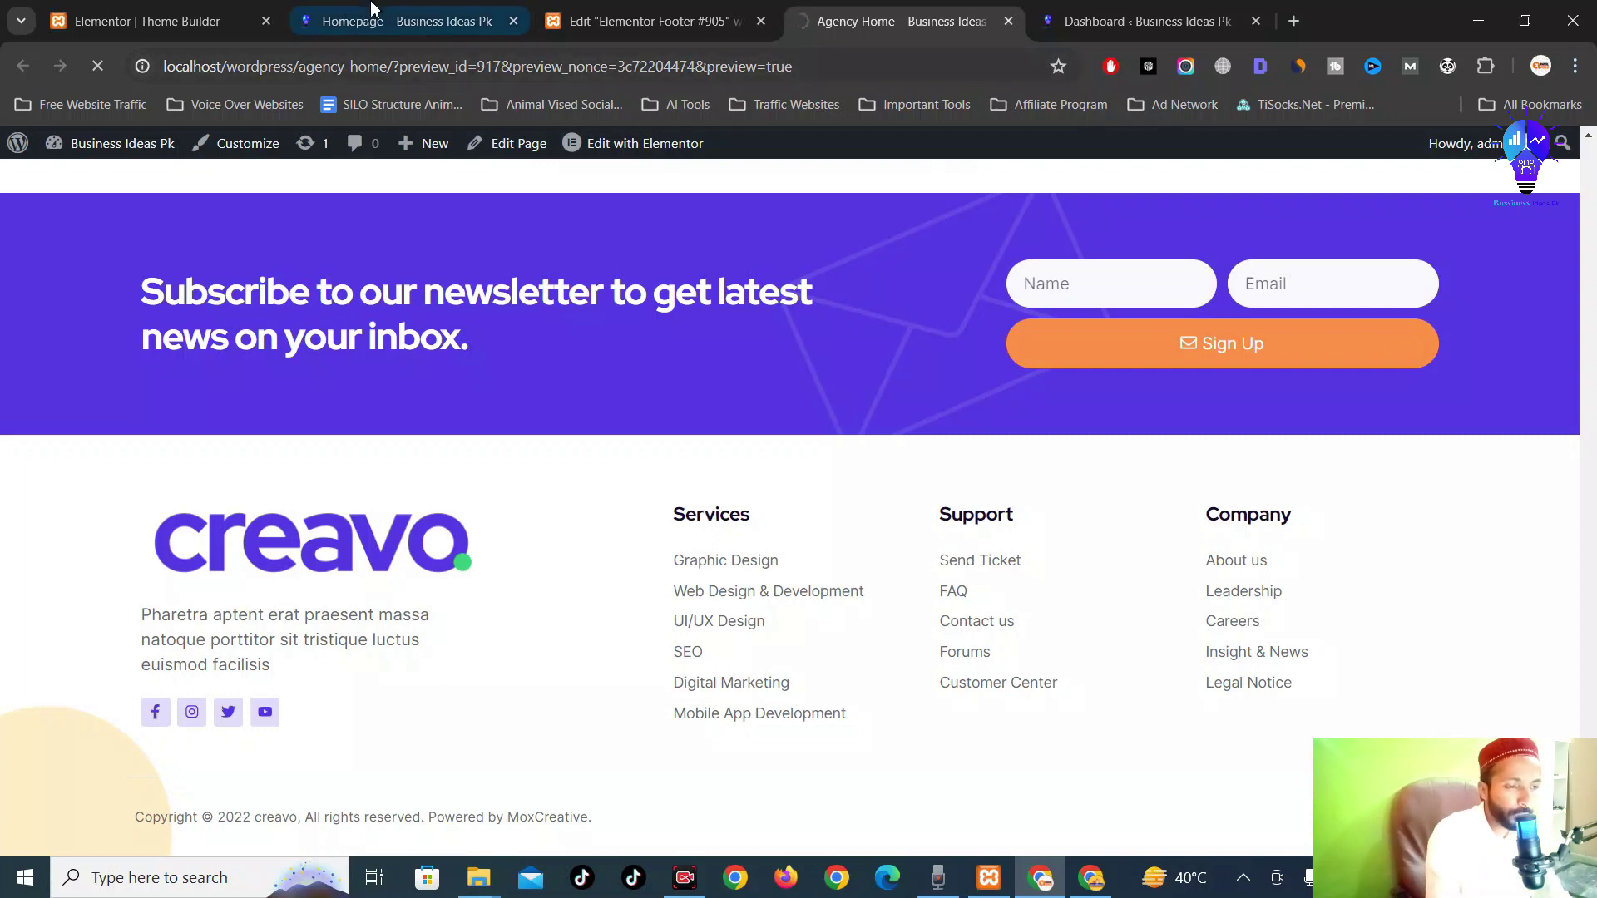
left_click(337, 10)
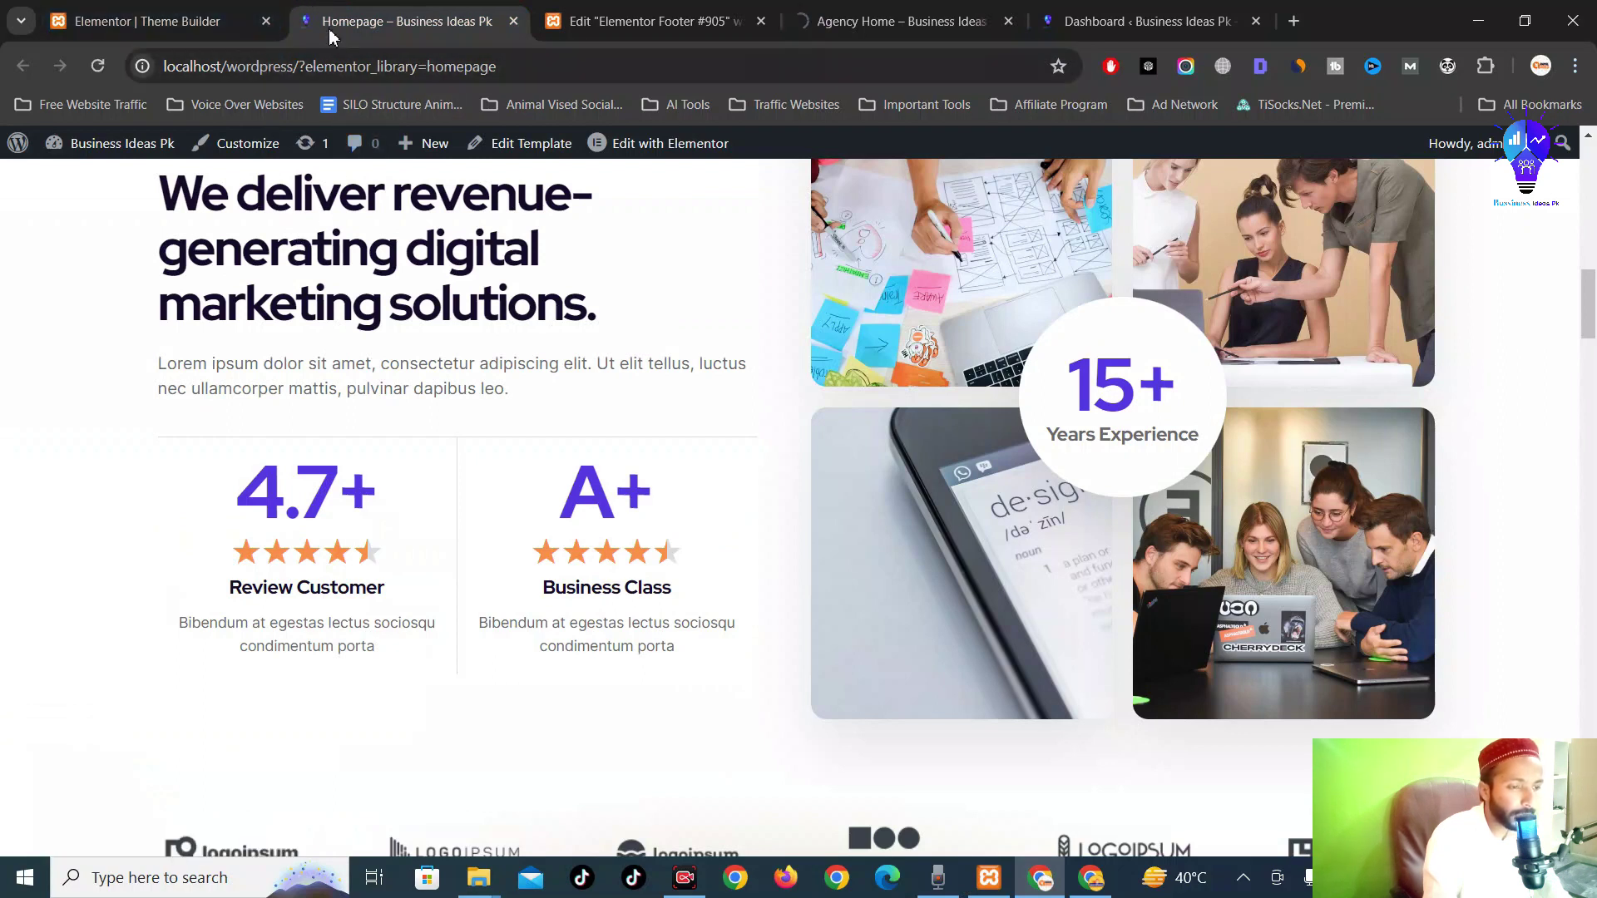
left_click_drag(316, 66, 746, 90)
key("BackSpace")
key("BackSpace")
key("BackSpace")
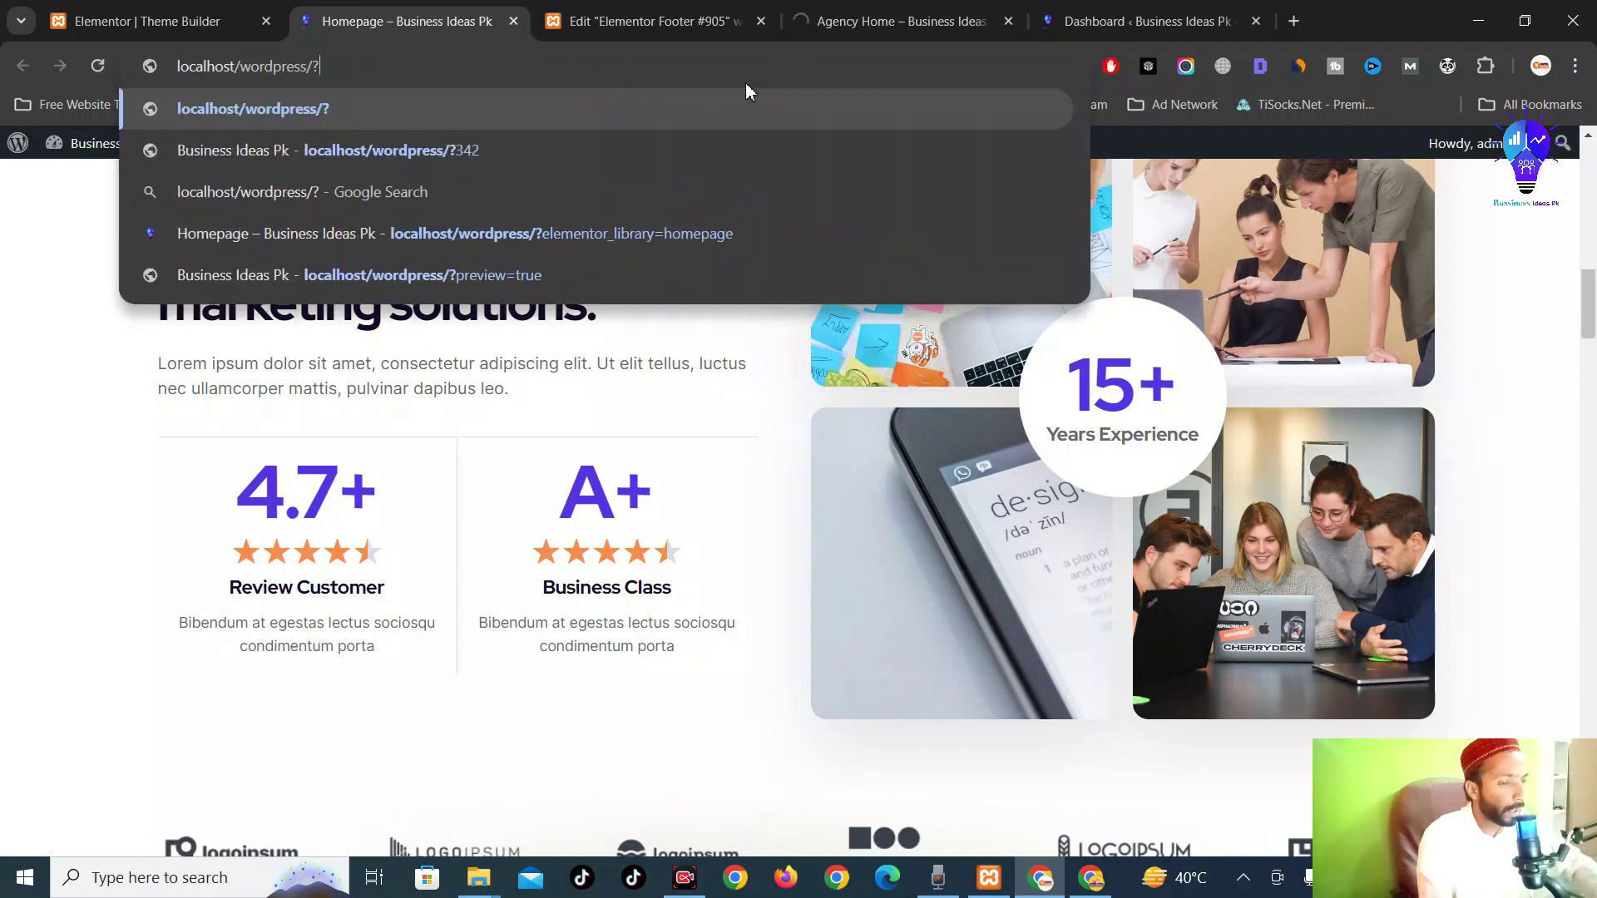
key("Return")
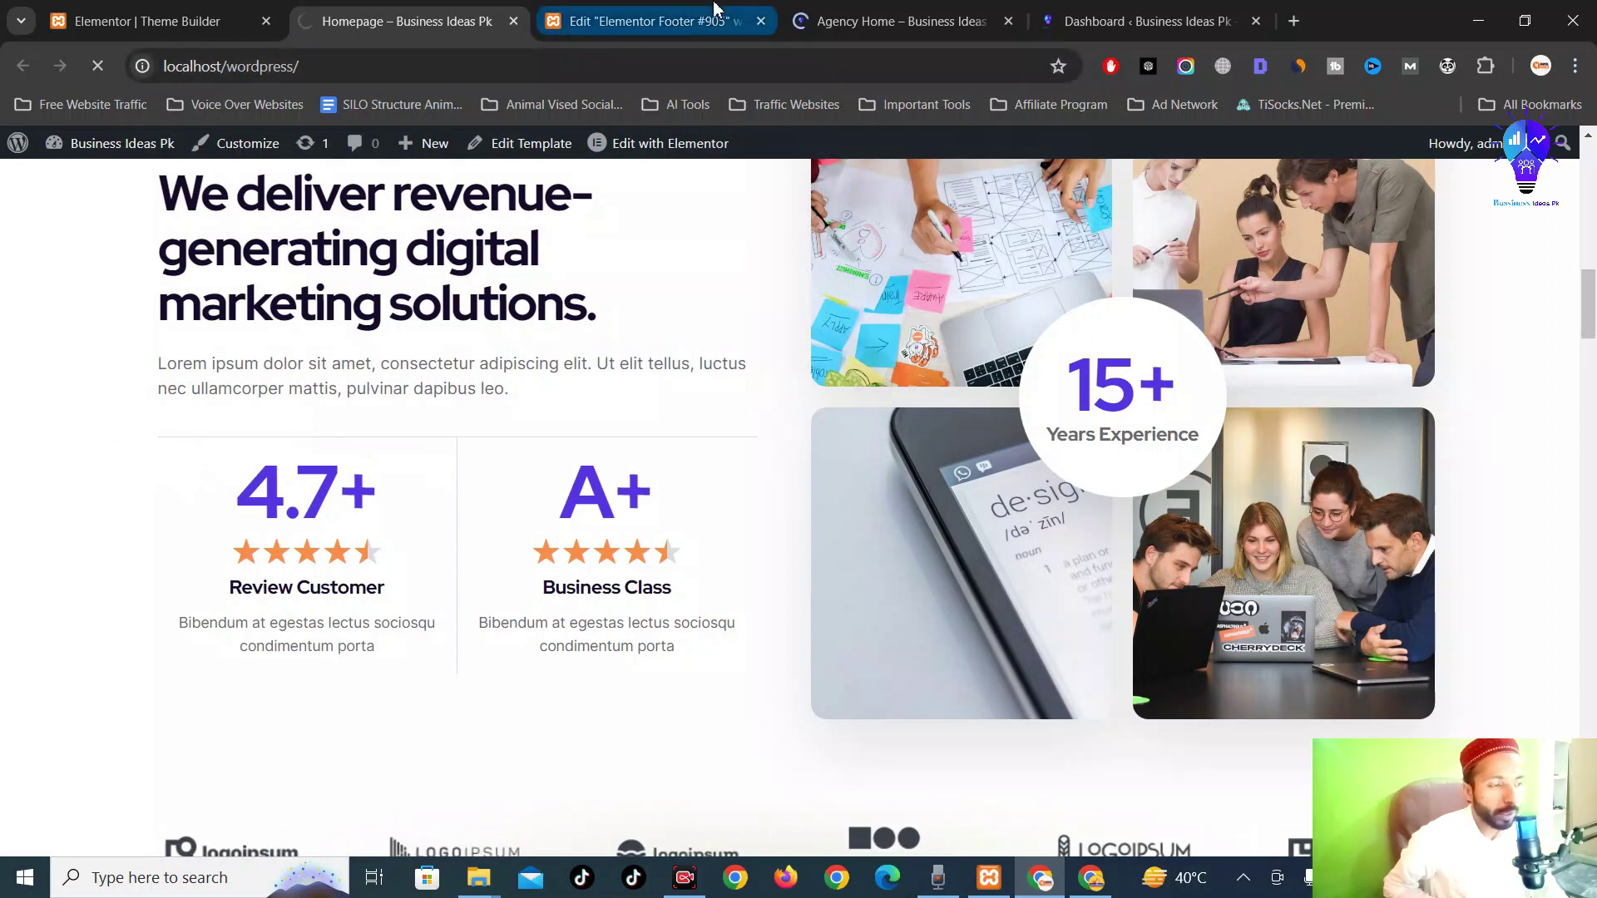
Step: Scroll the Agency Home preview to check the footer, then go to the footer templates list
left_click(806, 12)
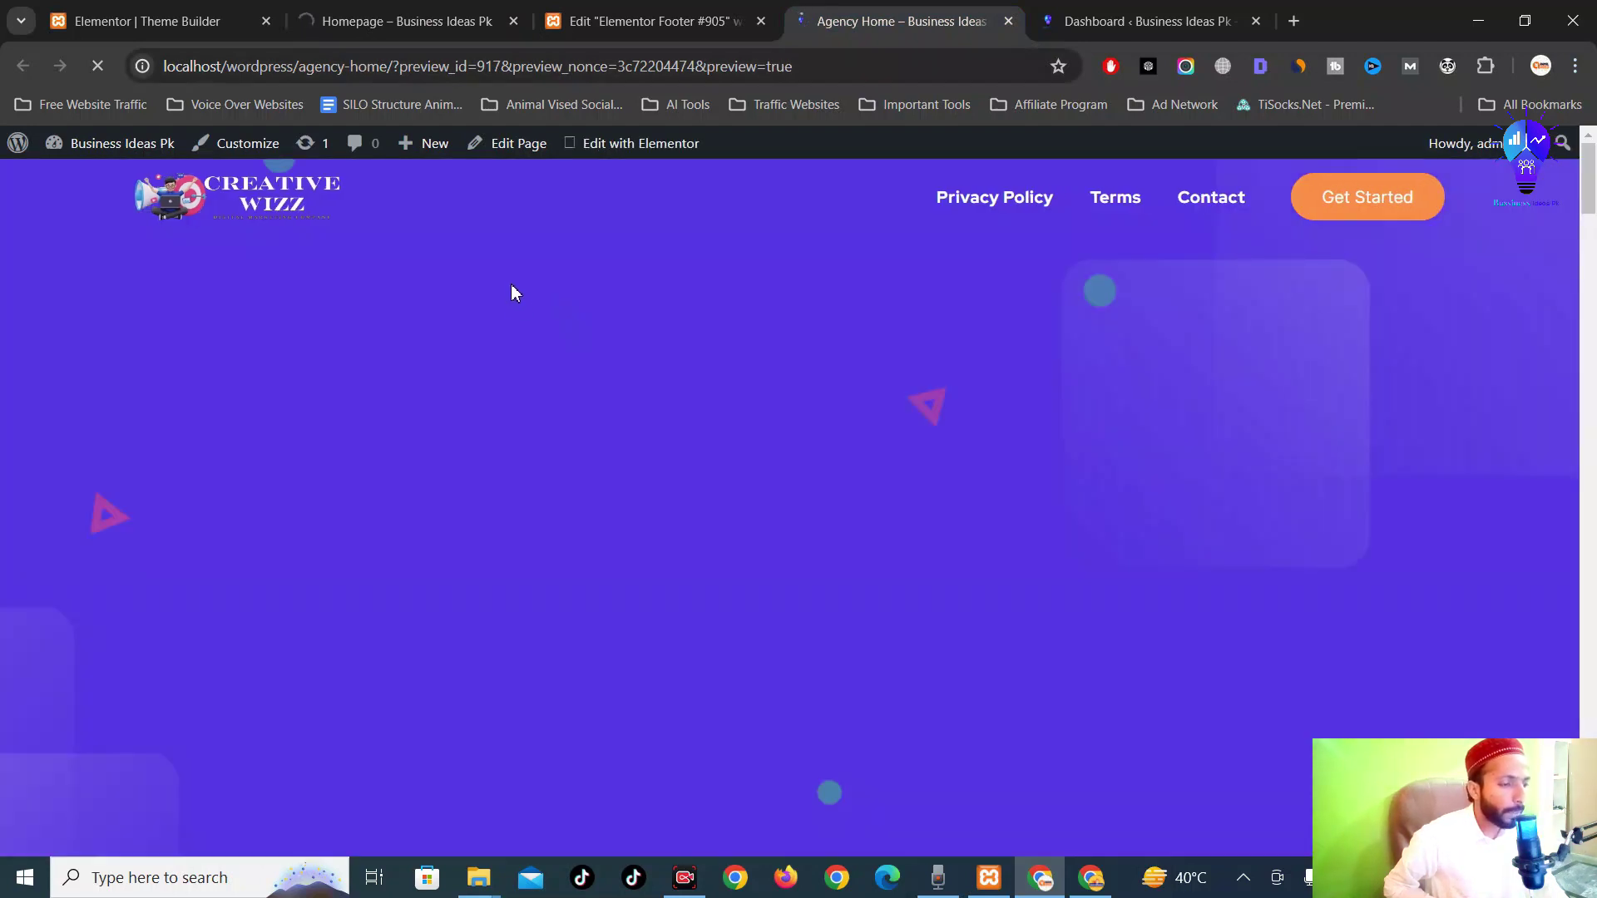
scroll(512, 291, "down", 10)
scroll(512, 292, "down", 10)
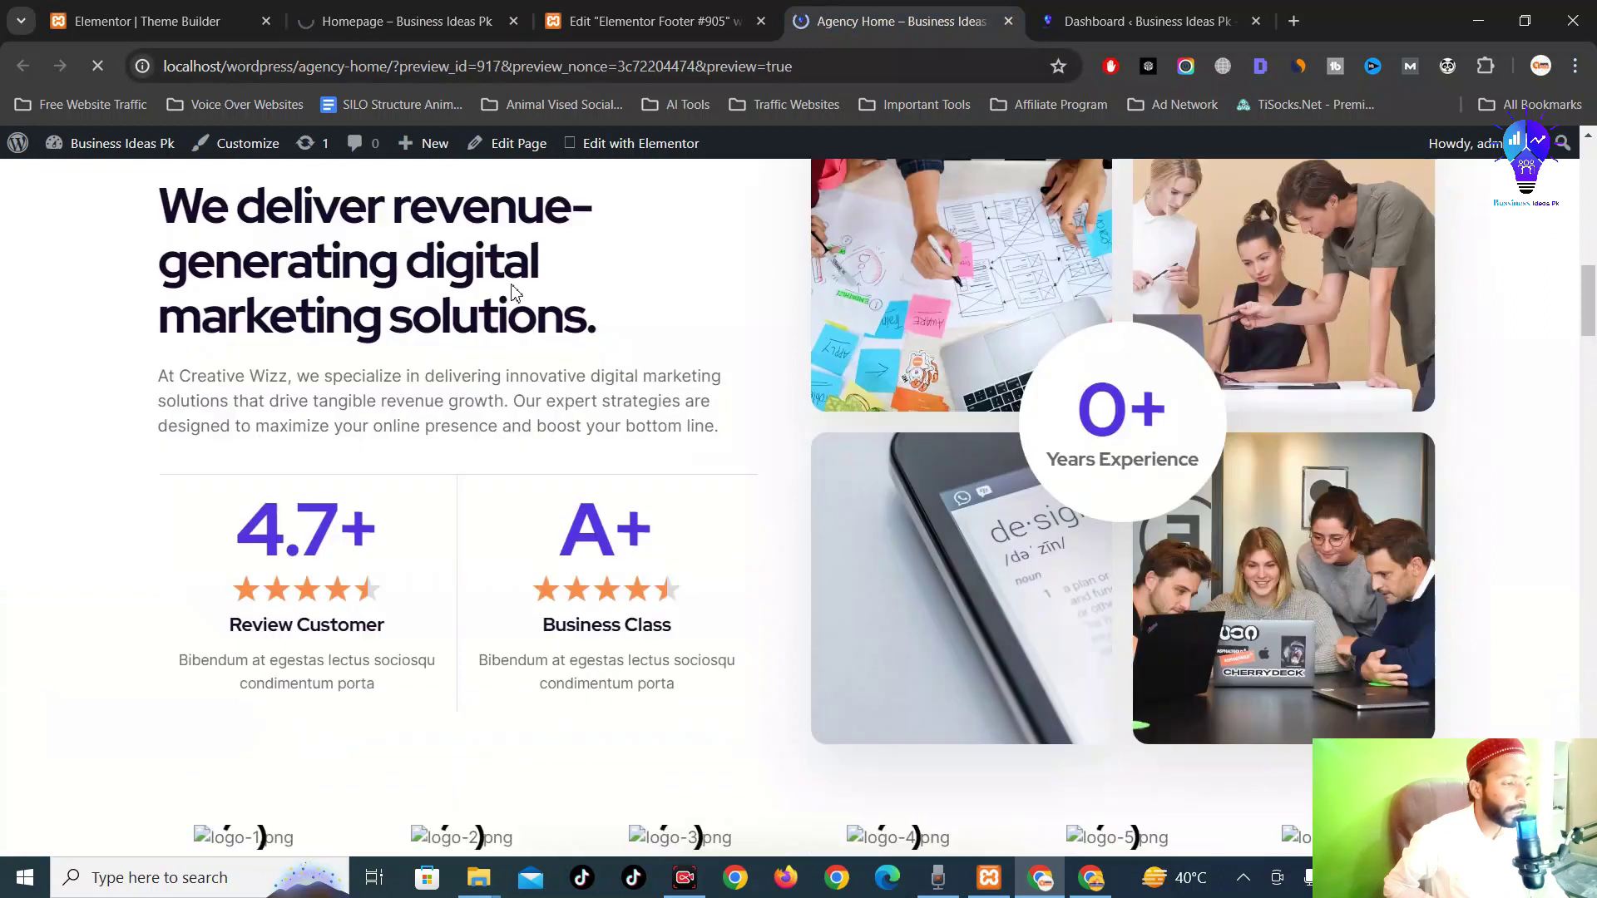
scroll(513, 293, "down", 10)
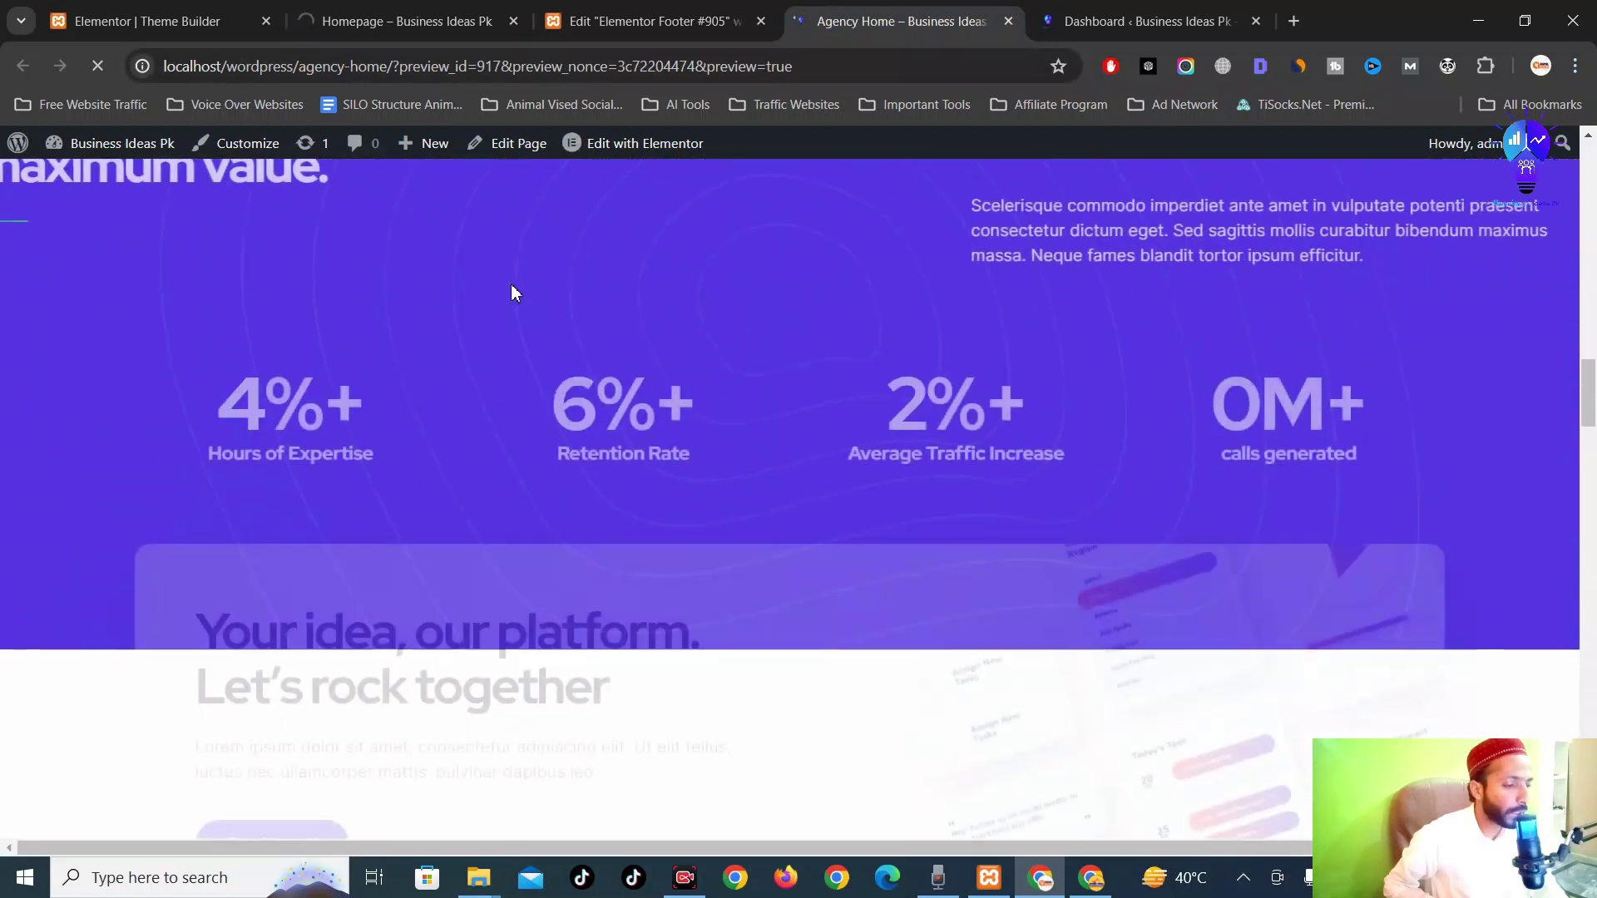
scroll(516, 293, "down", 10)
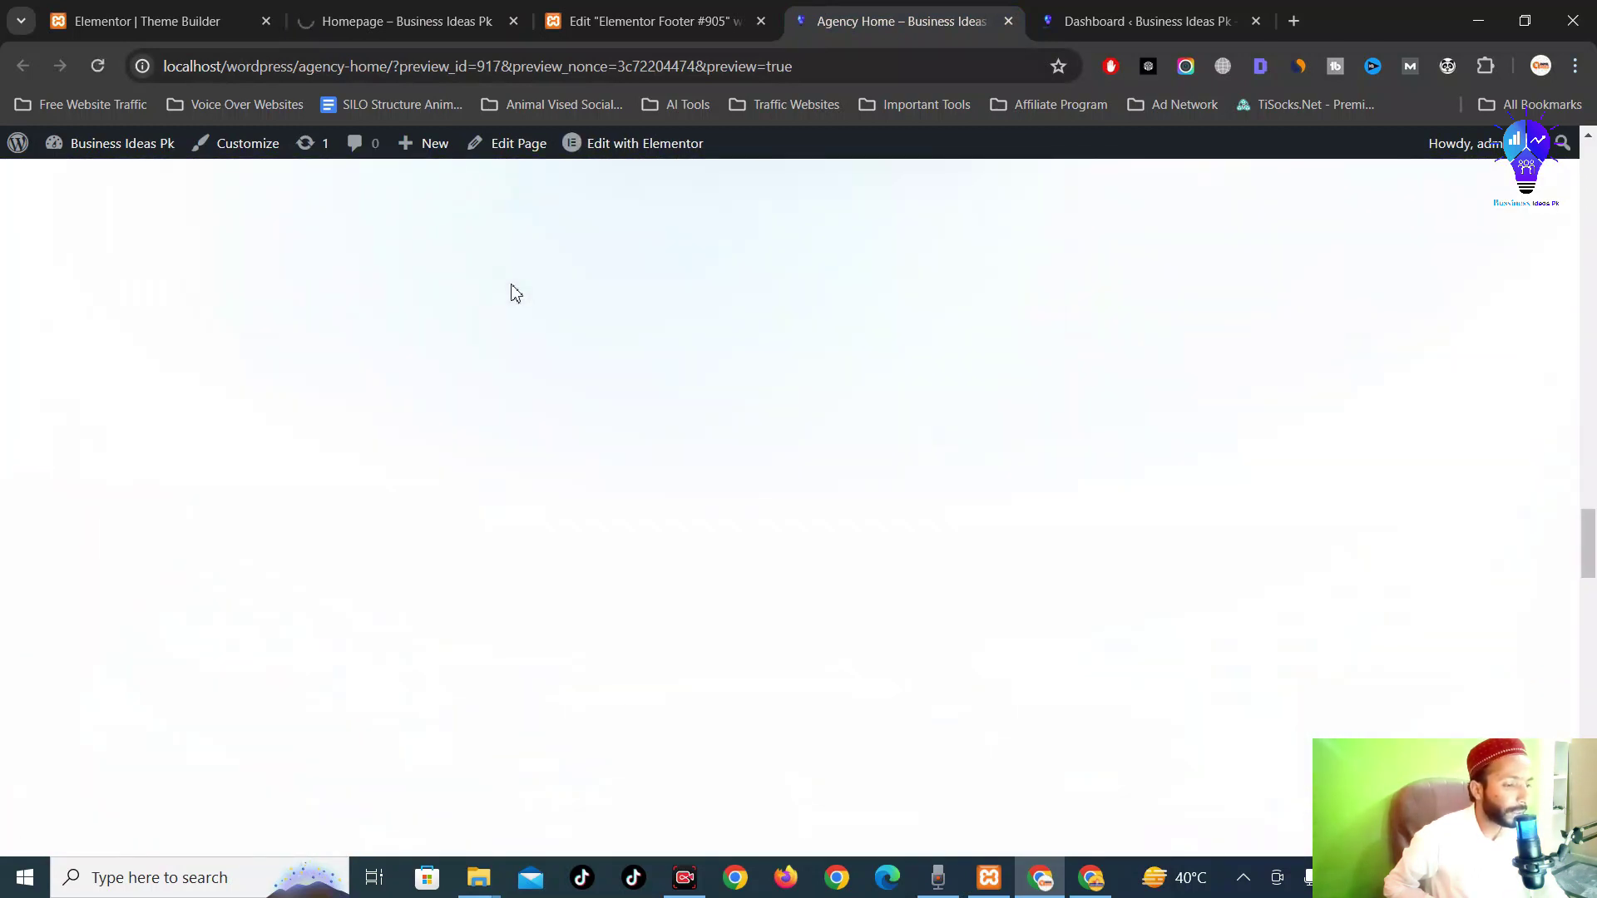
scroll(511, 287, "down", 10)
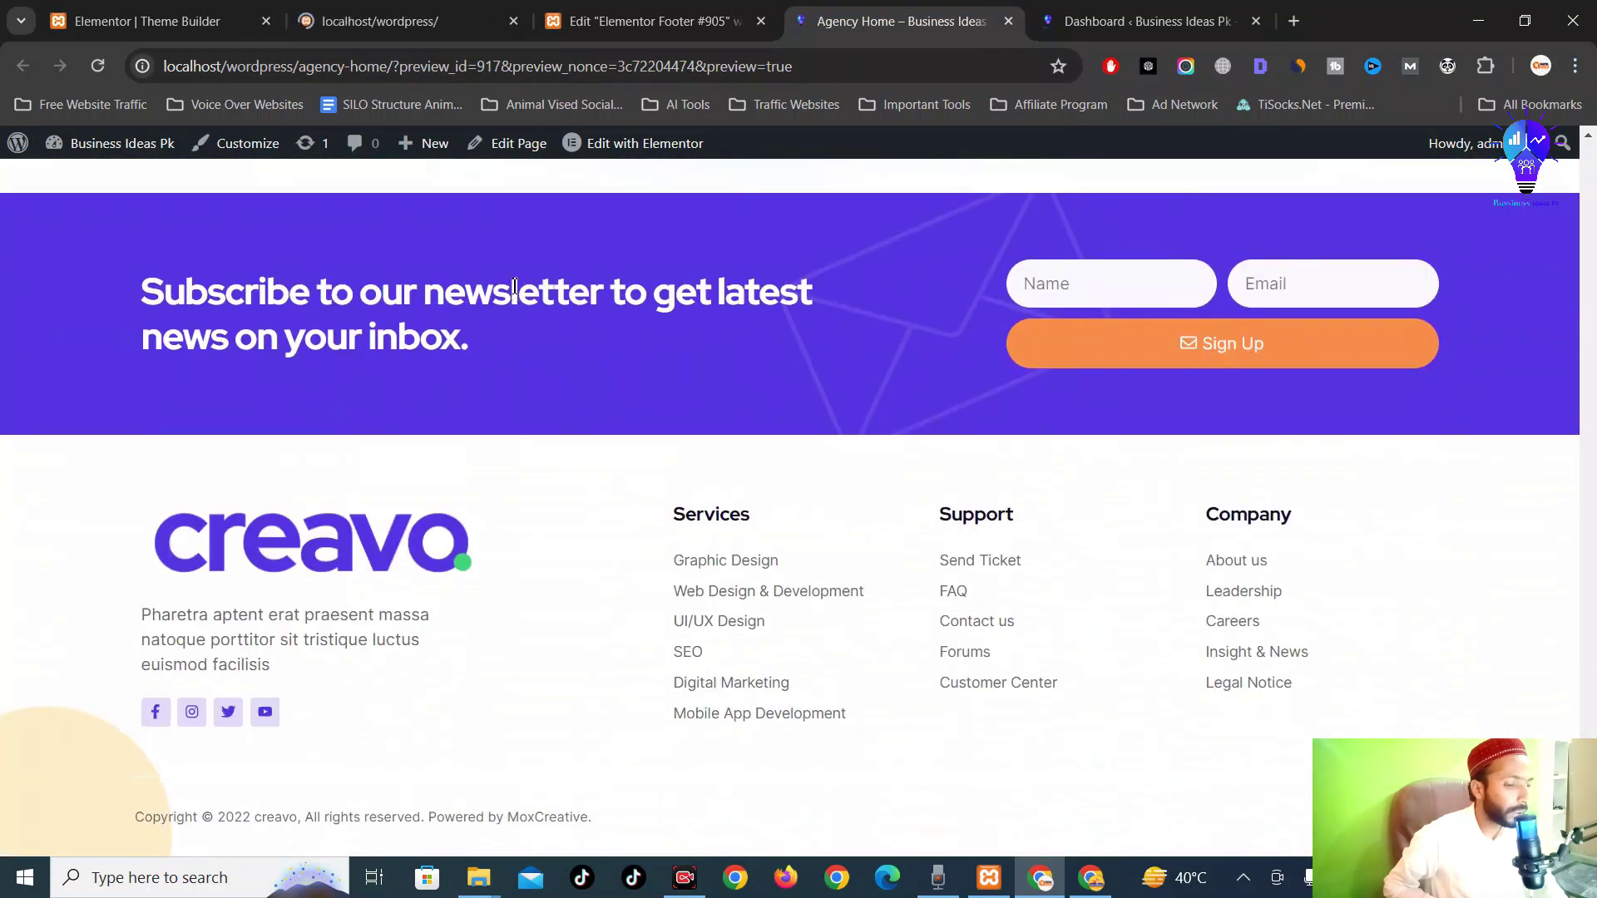
left_click(559, 10)
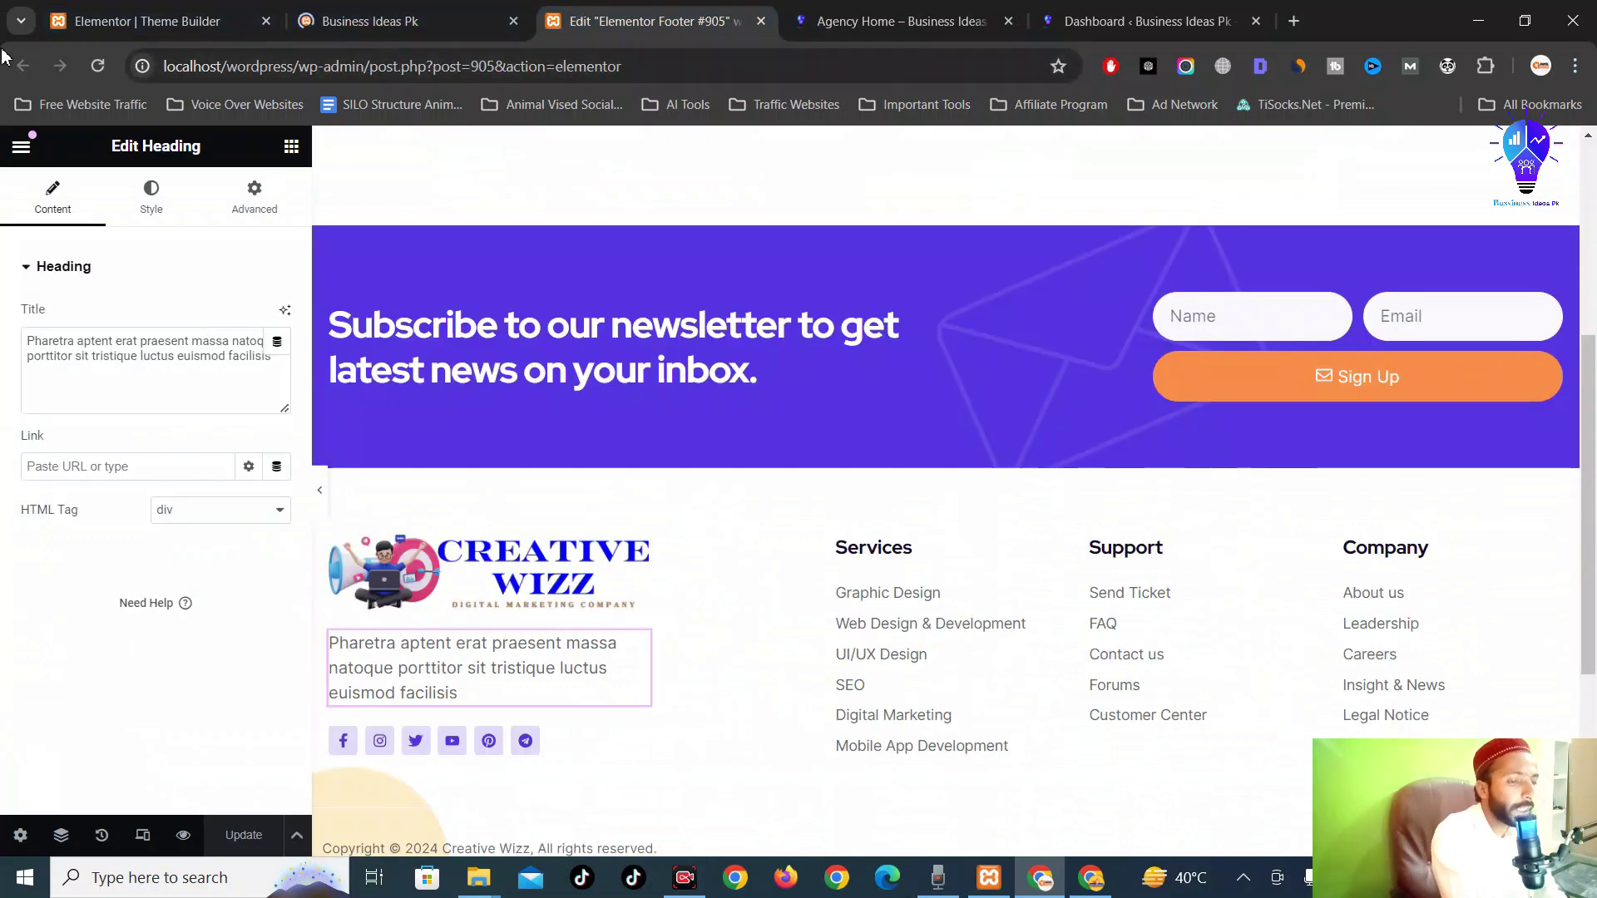
left_click(406, 11)
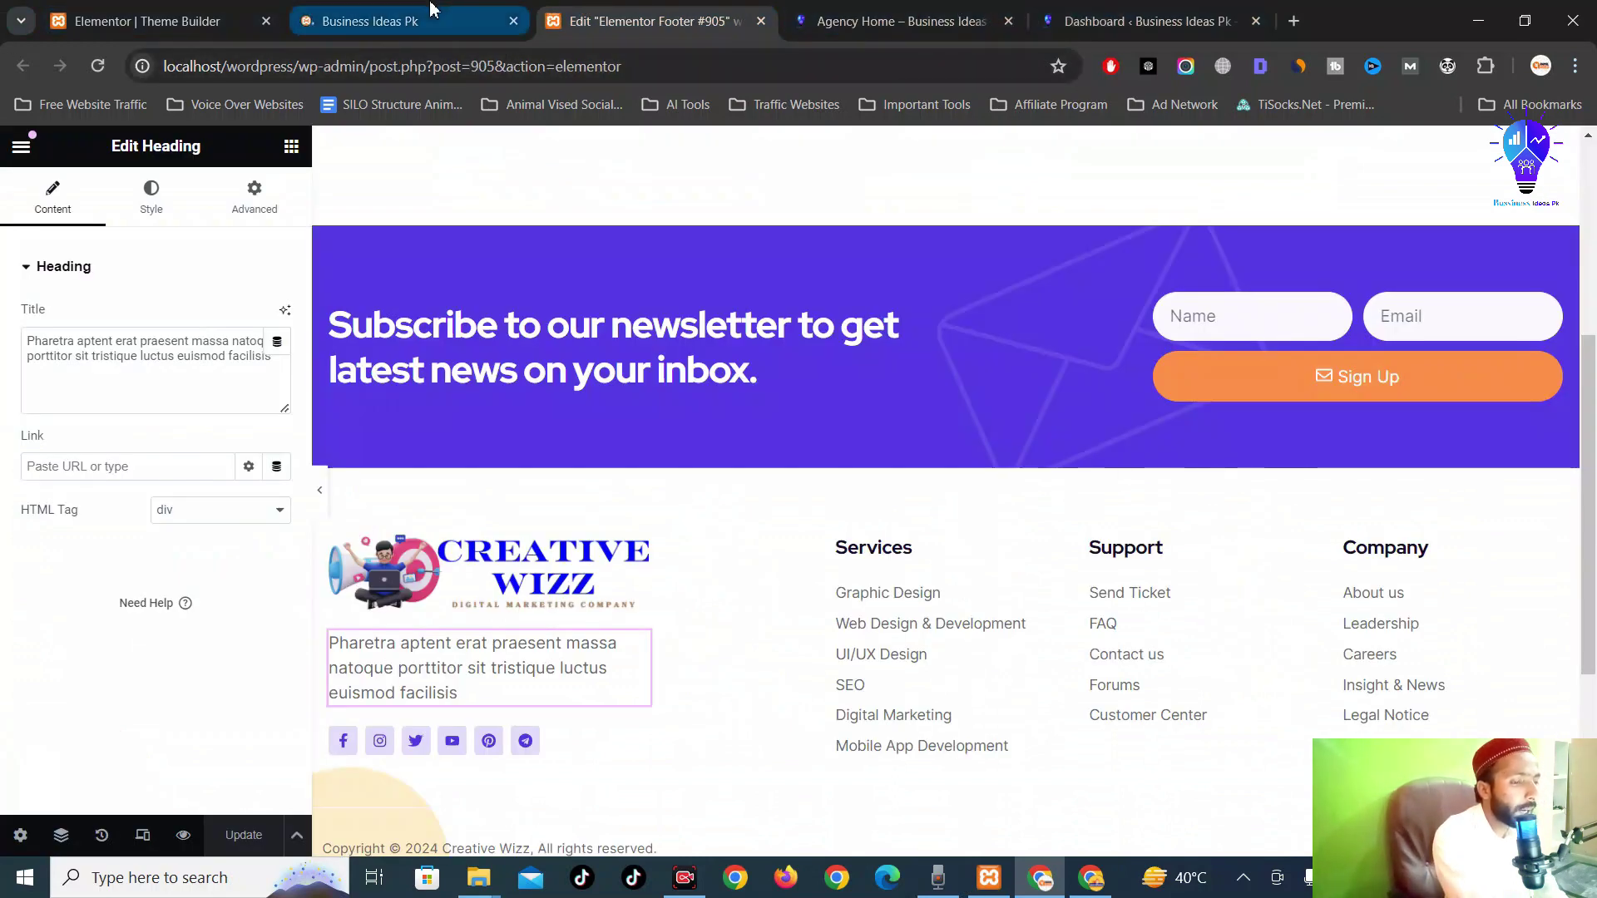
left_click(150, 21)
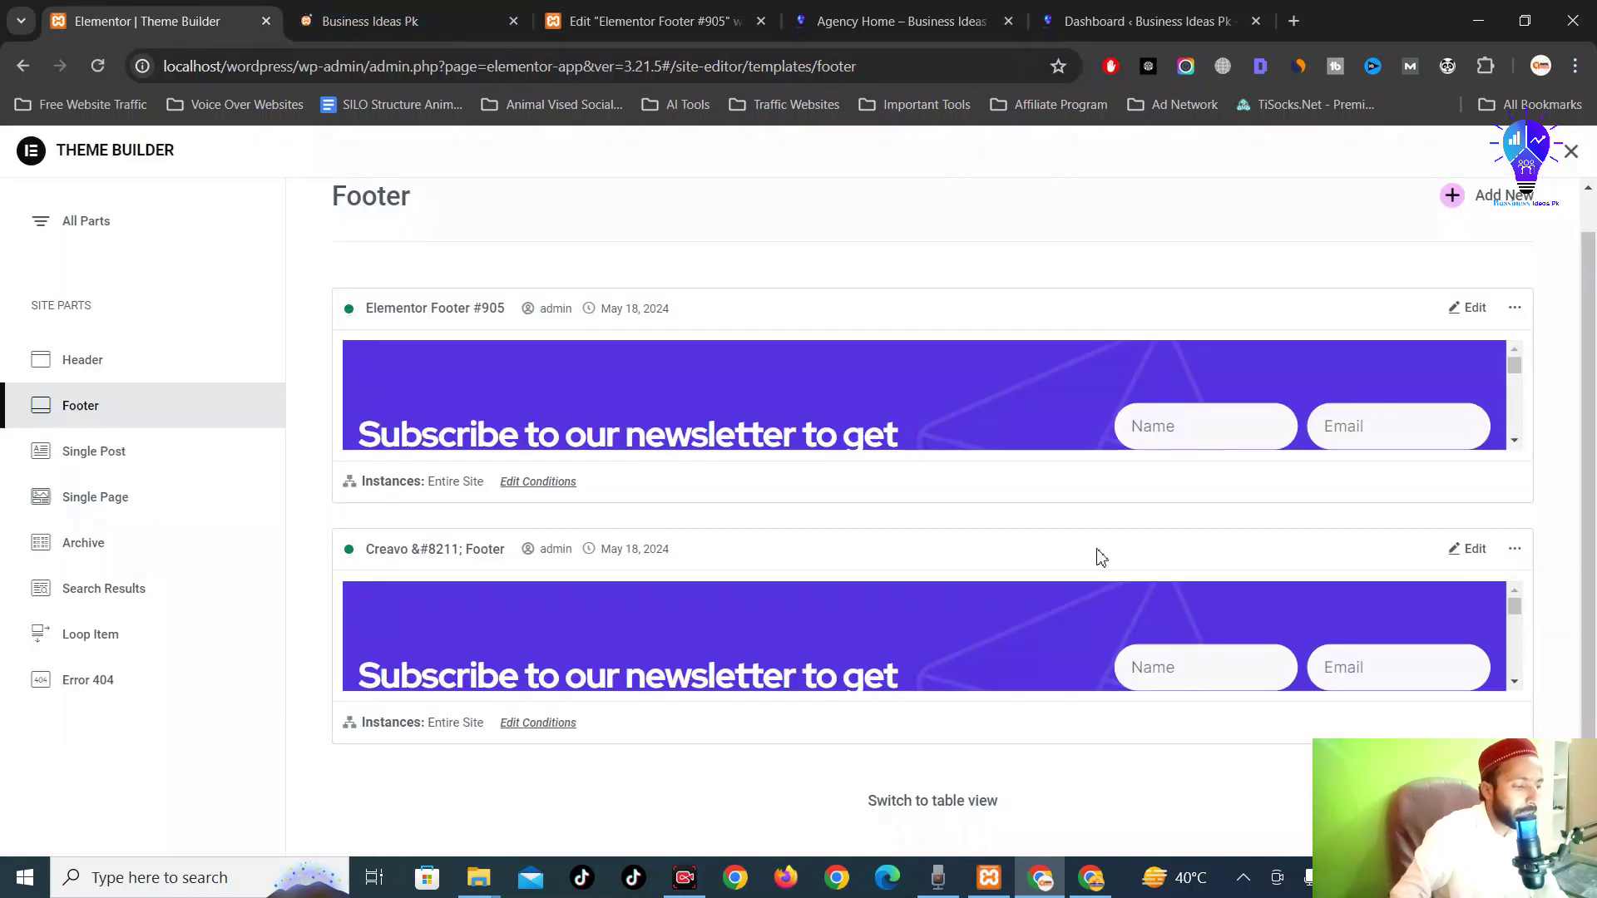
Step: Open the Creavo Footer template for editing and switch to its new editor tab
left_click(1469, 550)
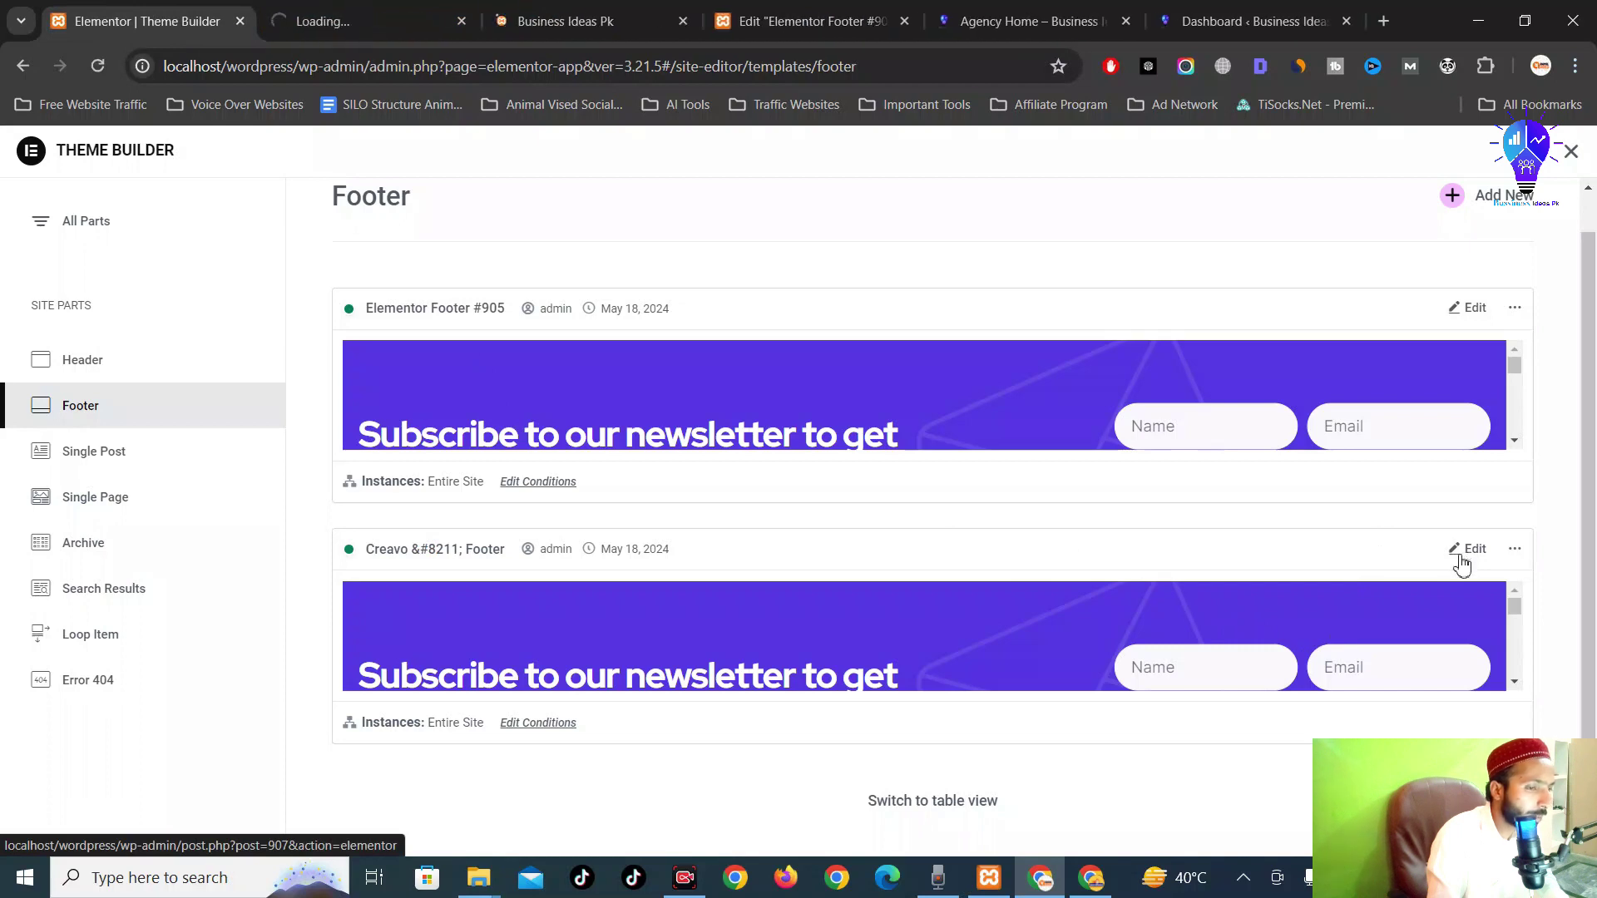
key("ctrl+Tab")
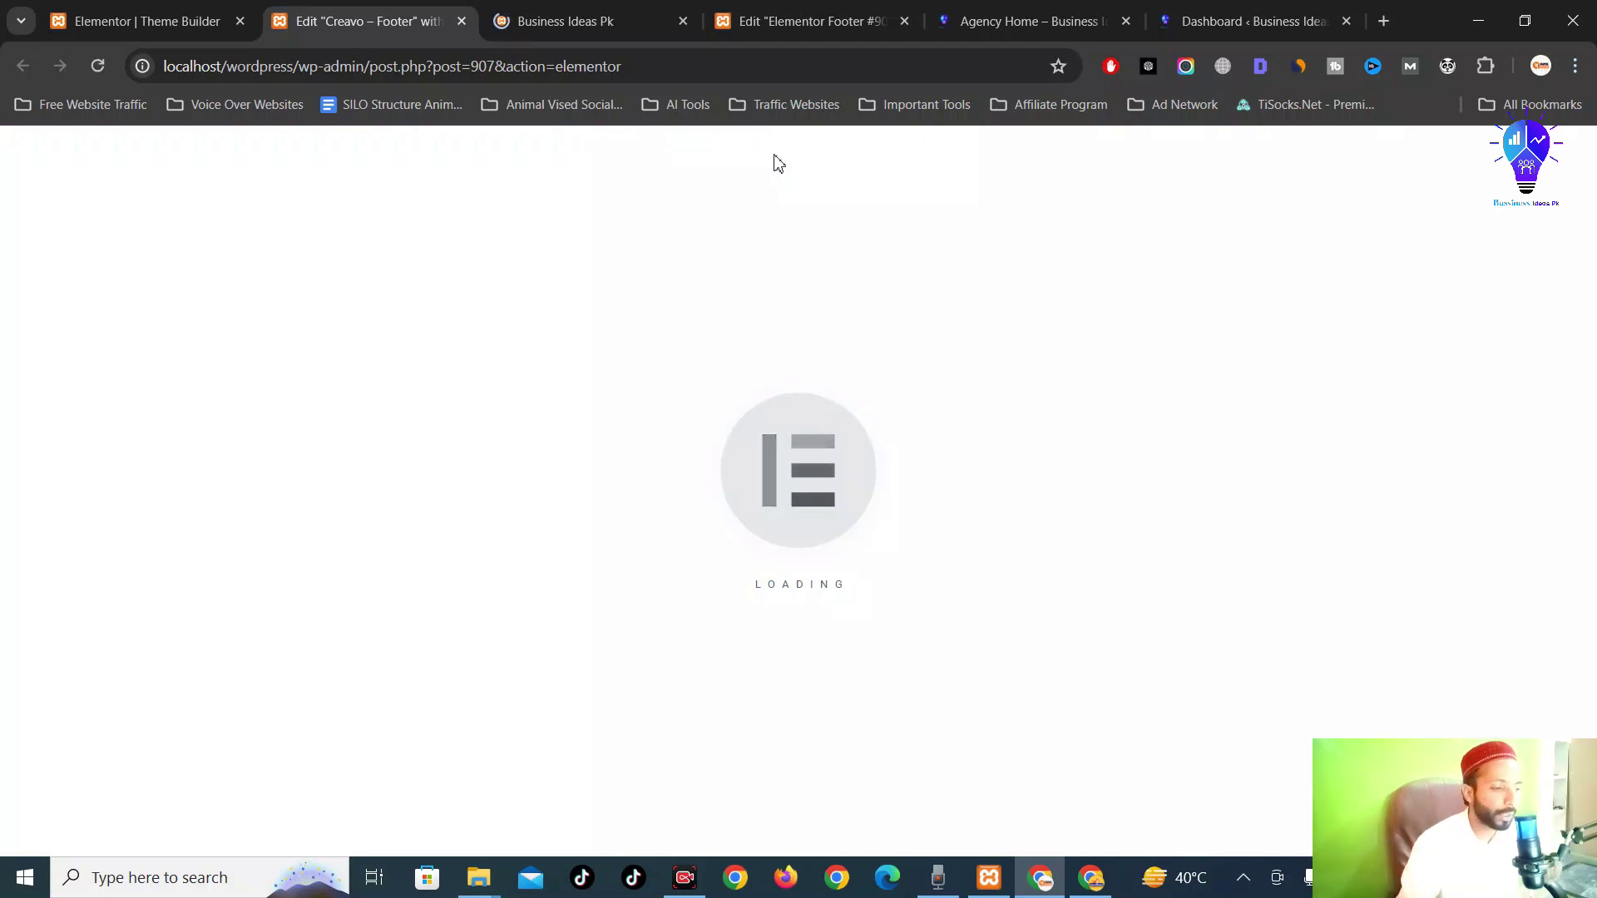
Step: Compare the homepage with the Creavo footer editor, then move the Footer #905 editor tab beside it
left_click(605, 11)
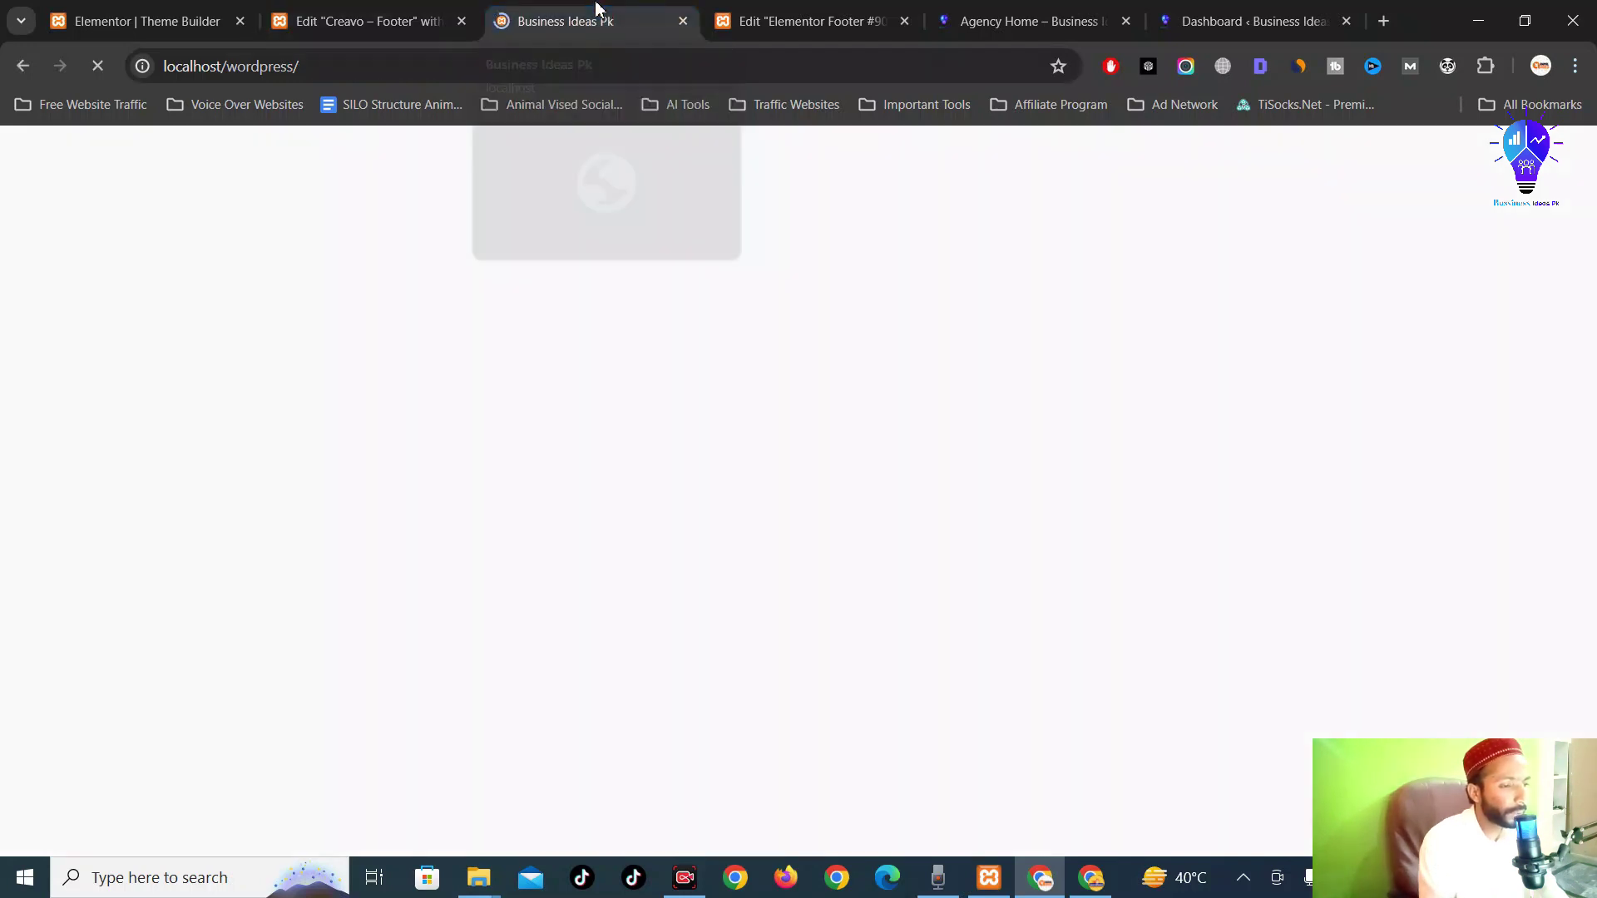
scroll(688, 432, "down", 5)
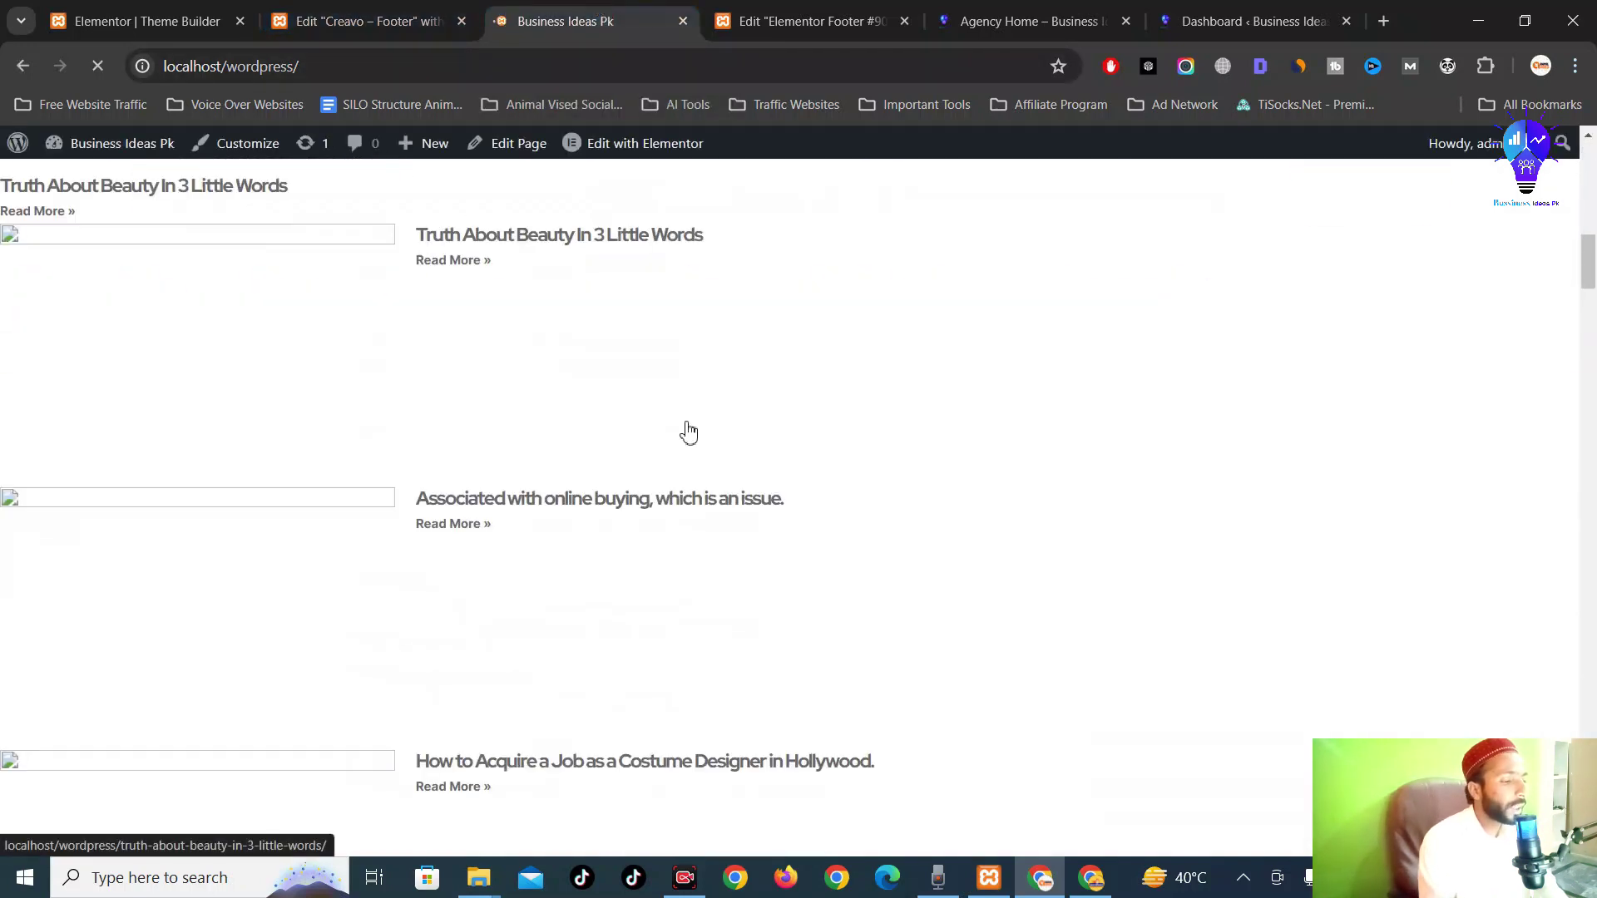
scroll(689, 428, "up", 5)
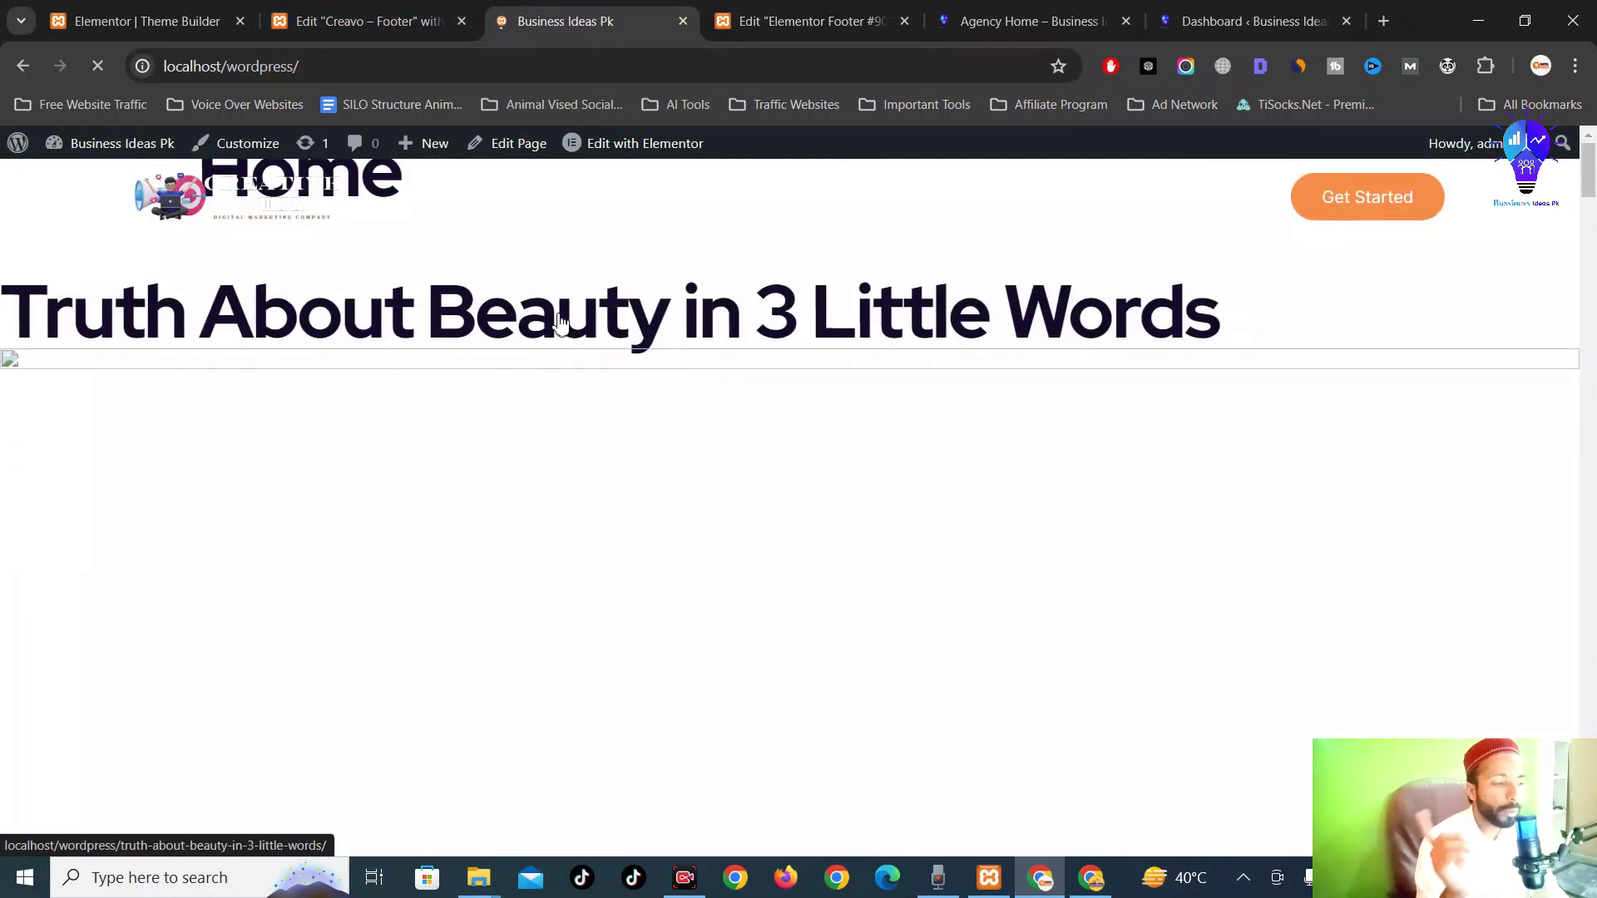
left_click(360, 15)
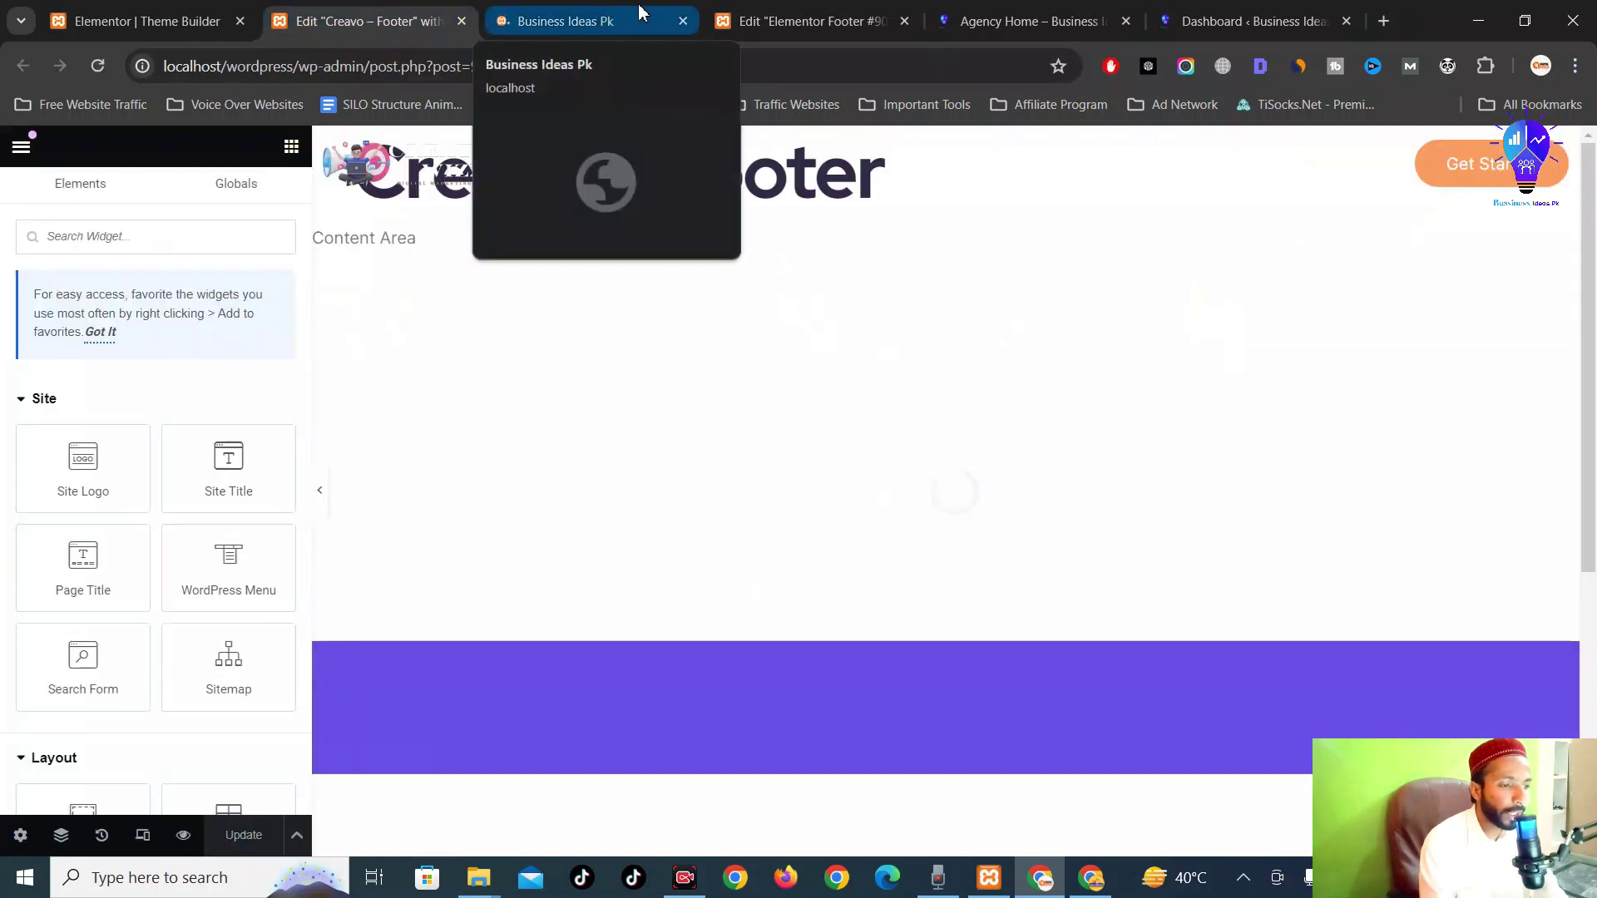
left_click(635, 11)
left_click(349, 17)
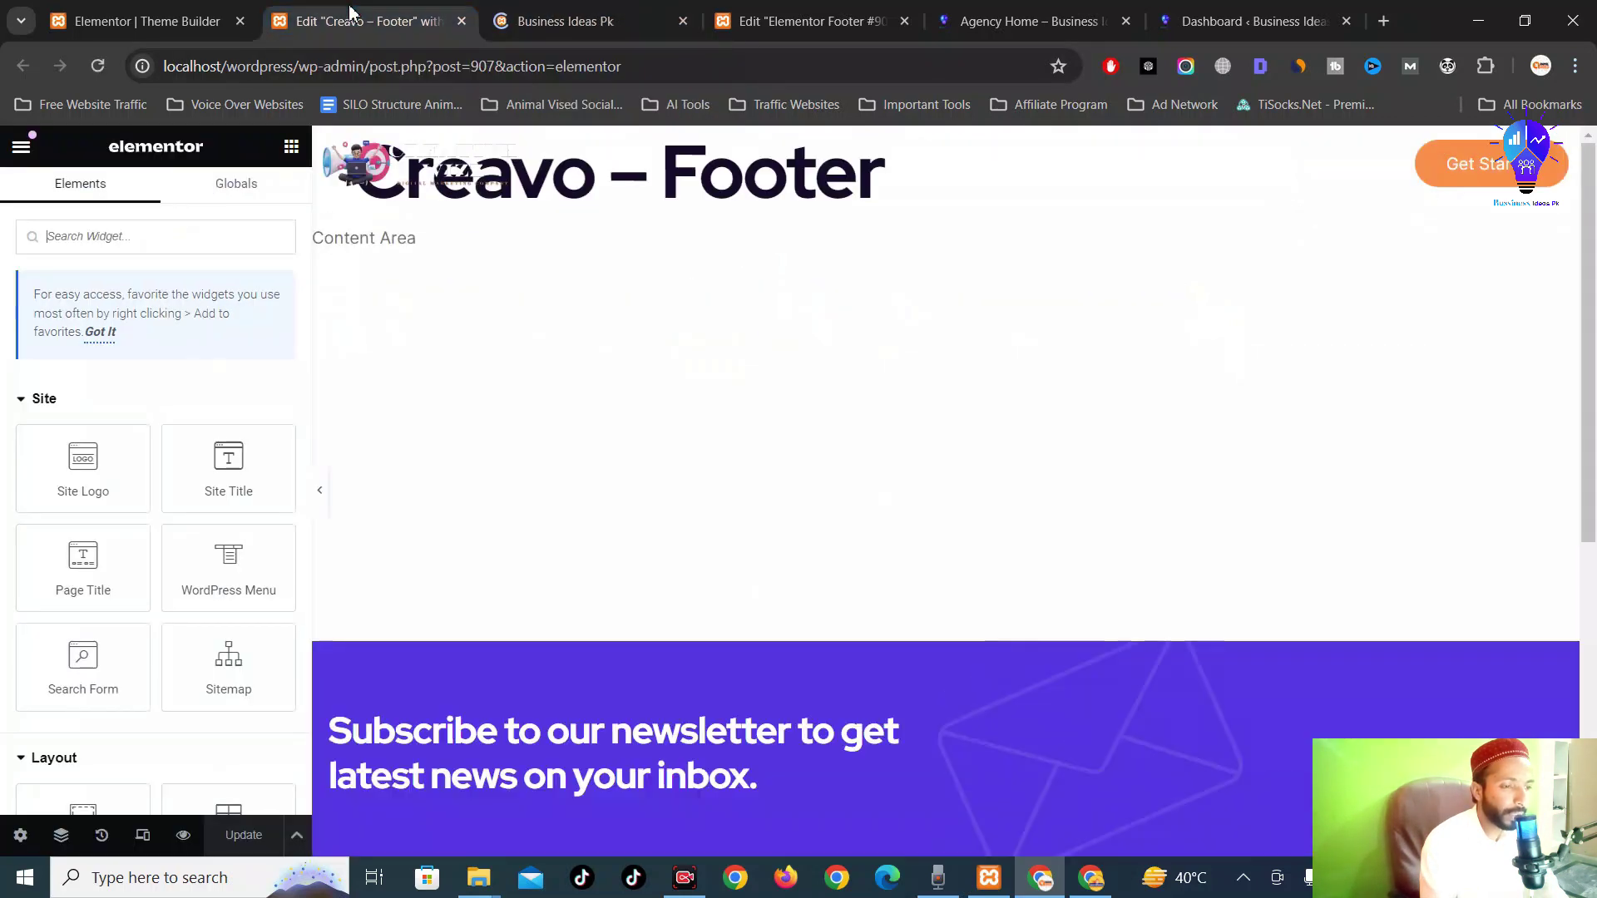
scroll(677, 704, "down", 9)
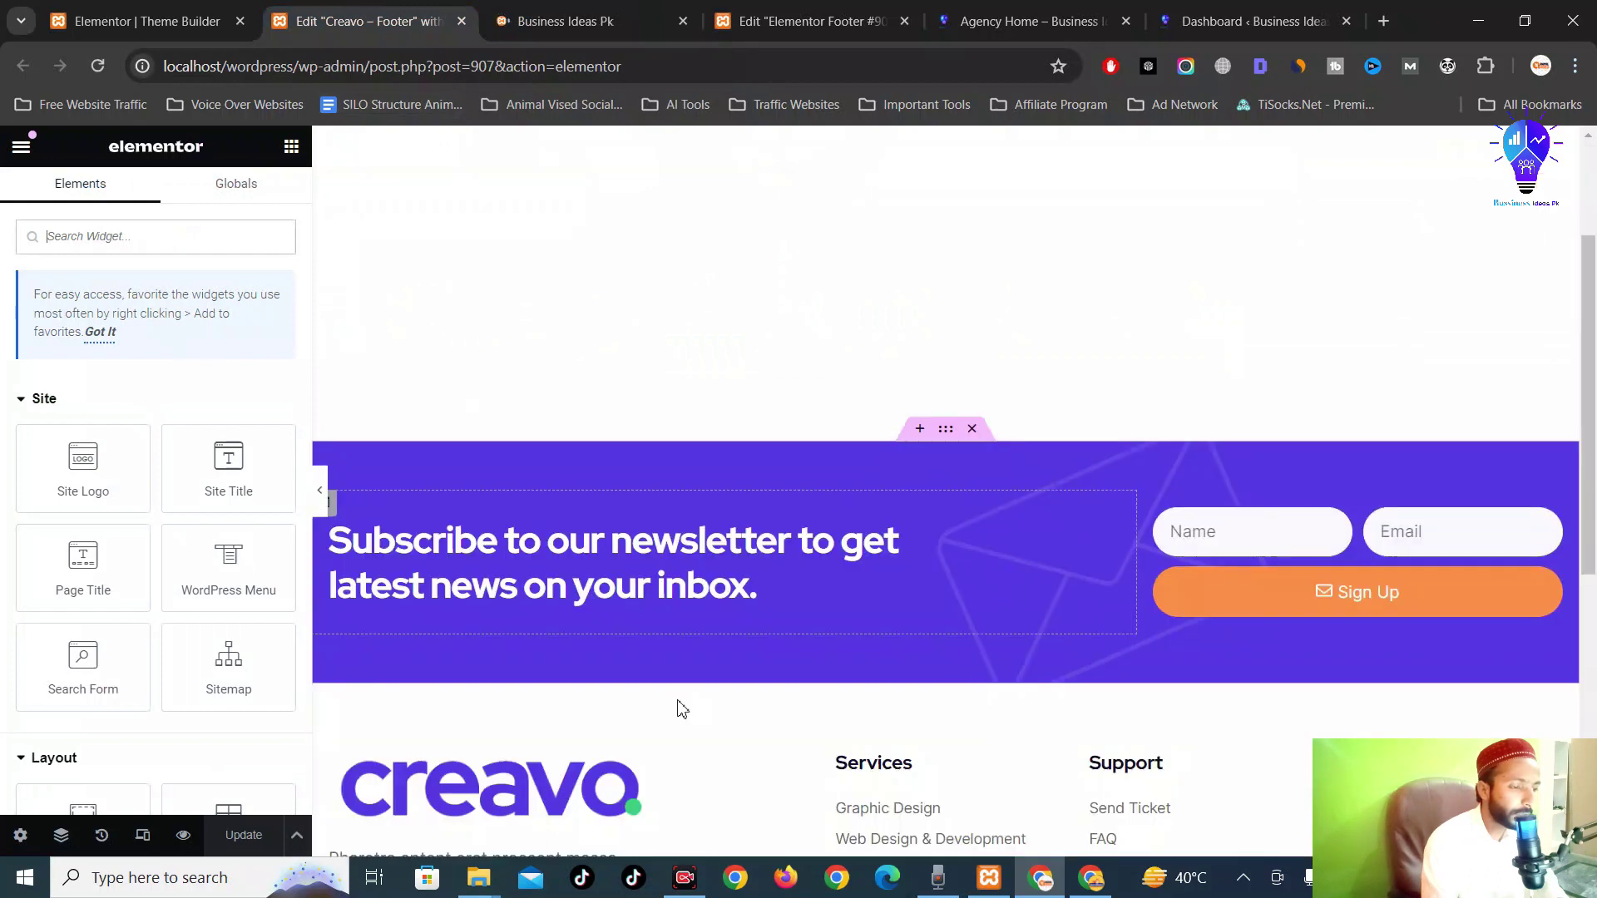
scroll(677, 704, "down", 1)
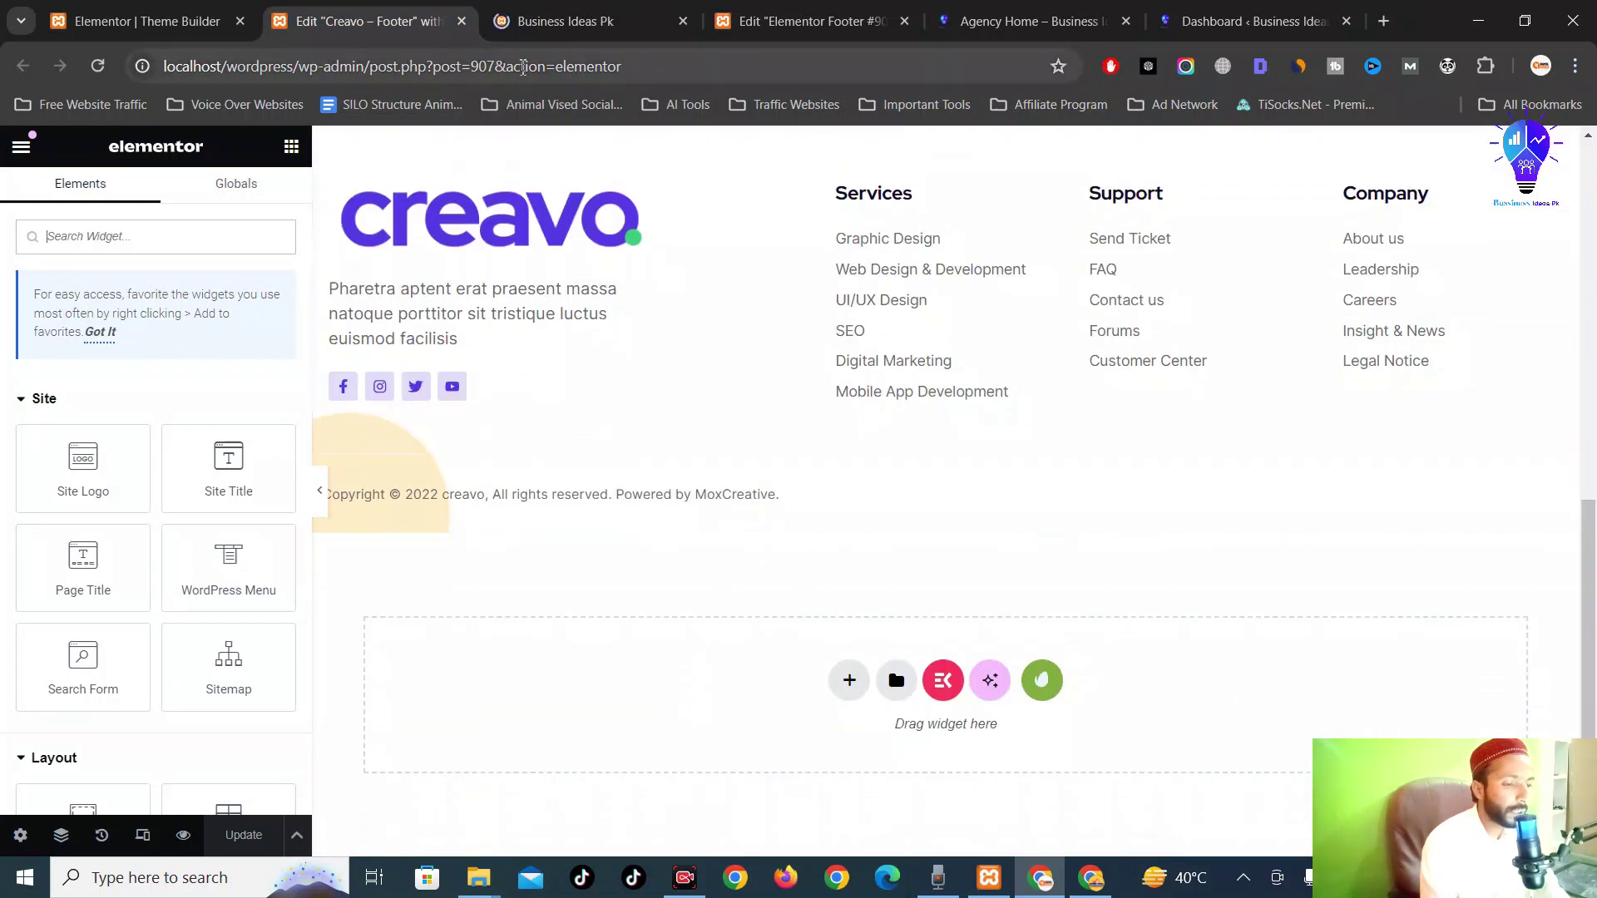
left_click(762, 17)
left_click_drag(761, 17, 488, 29)
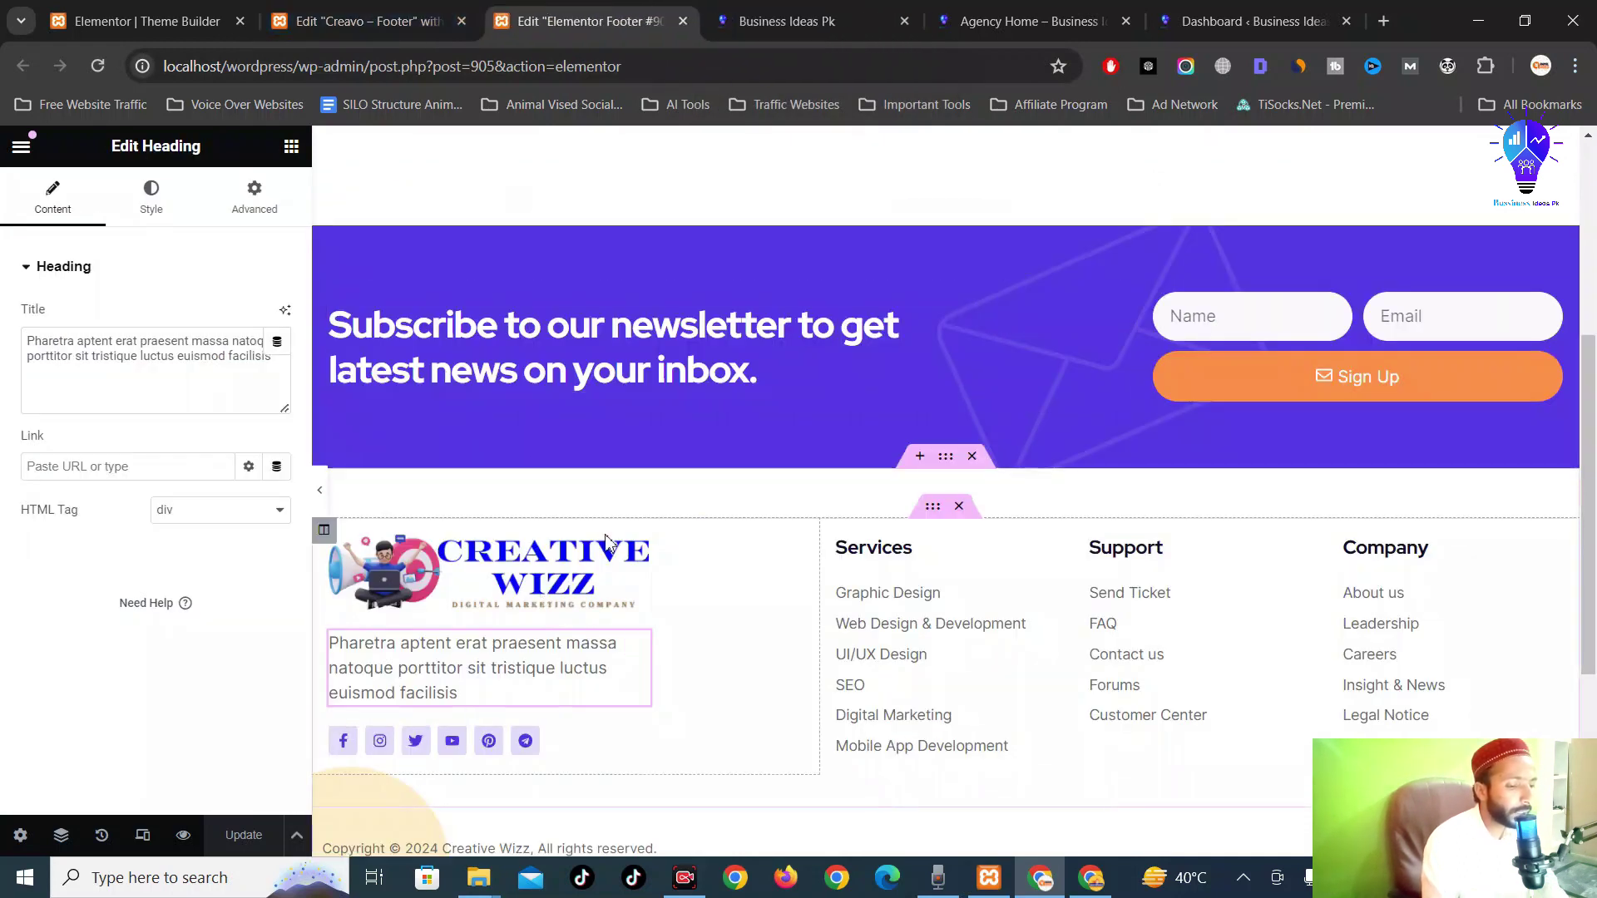
Step: Copy Footer #905's copyright line 'Copyright © 2024 Creative Wizz, All rights reserved.' into the Creavo footer heading
scroll(616, 658, "down", 3)
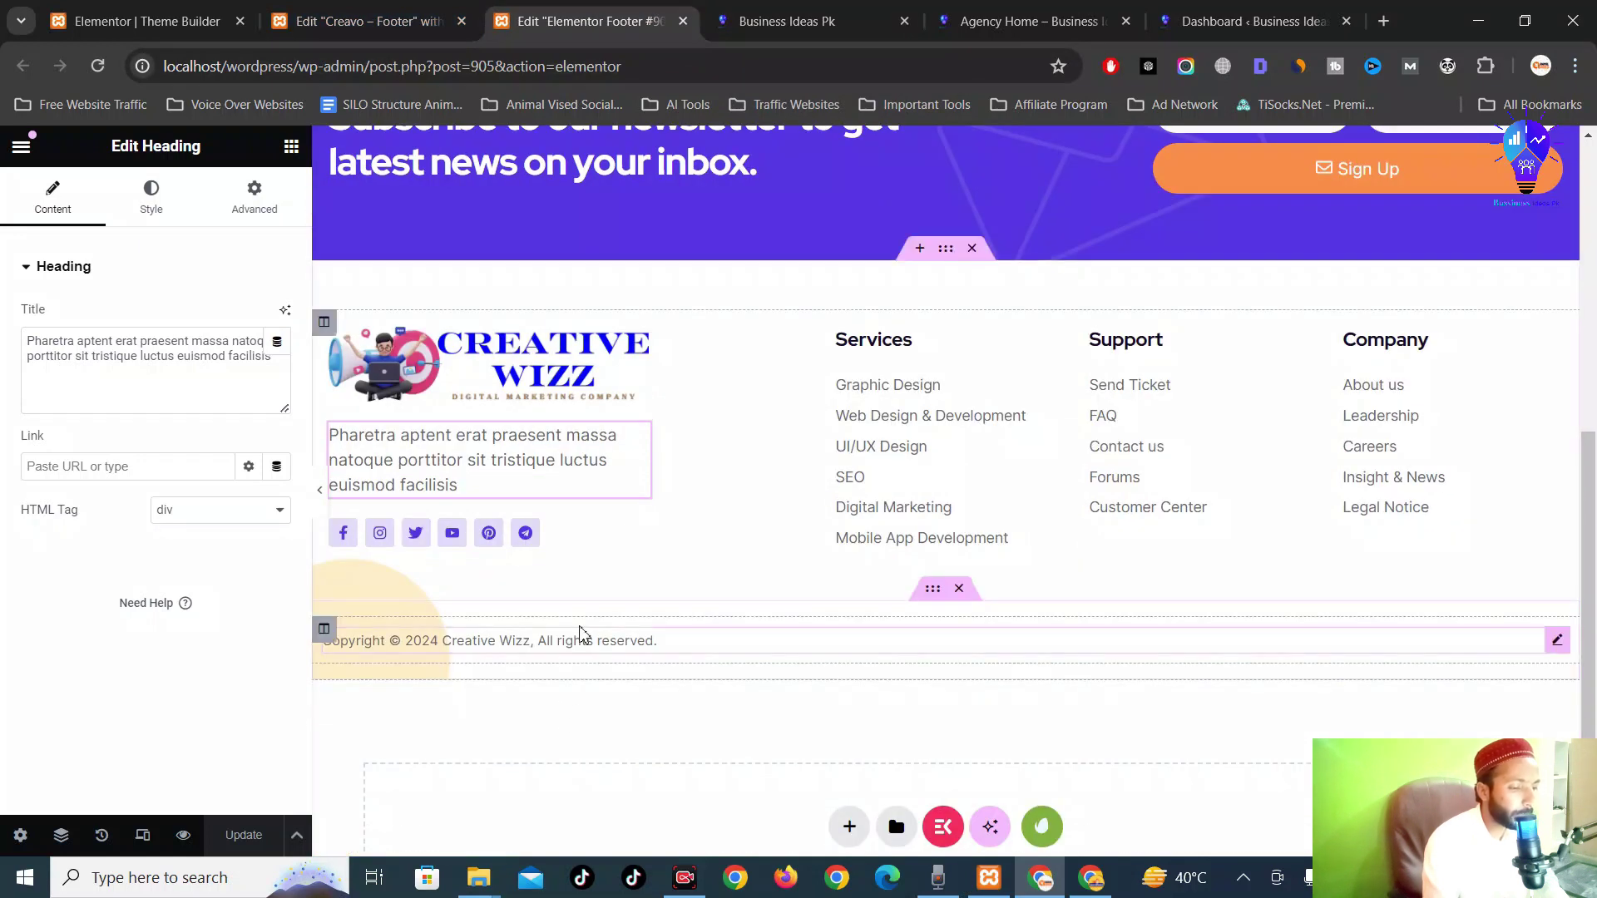
left_click(582, 642)
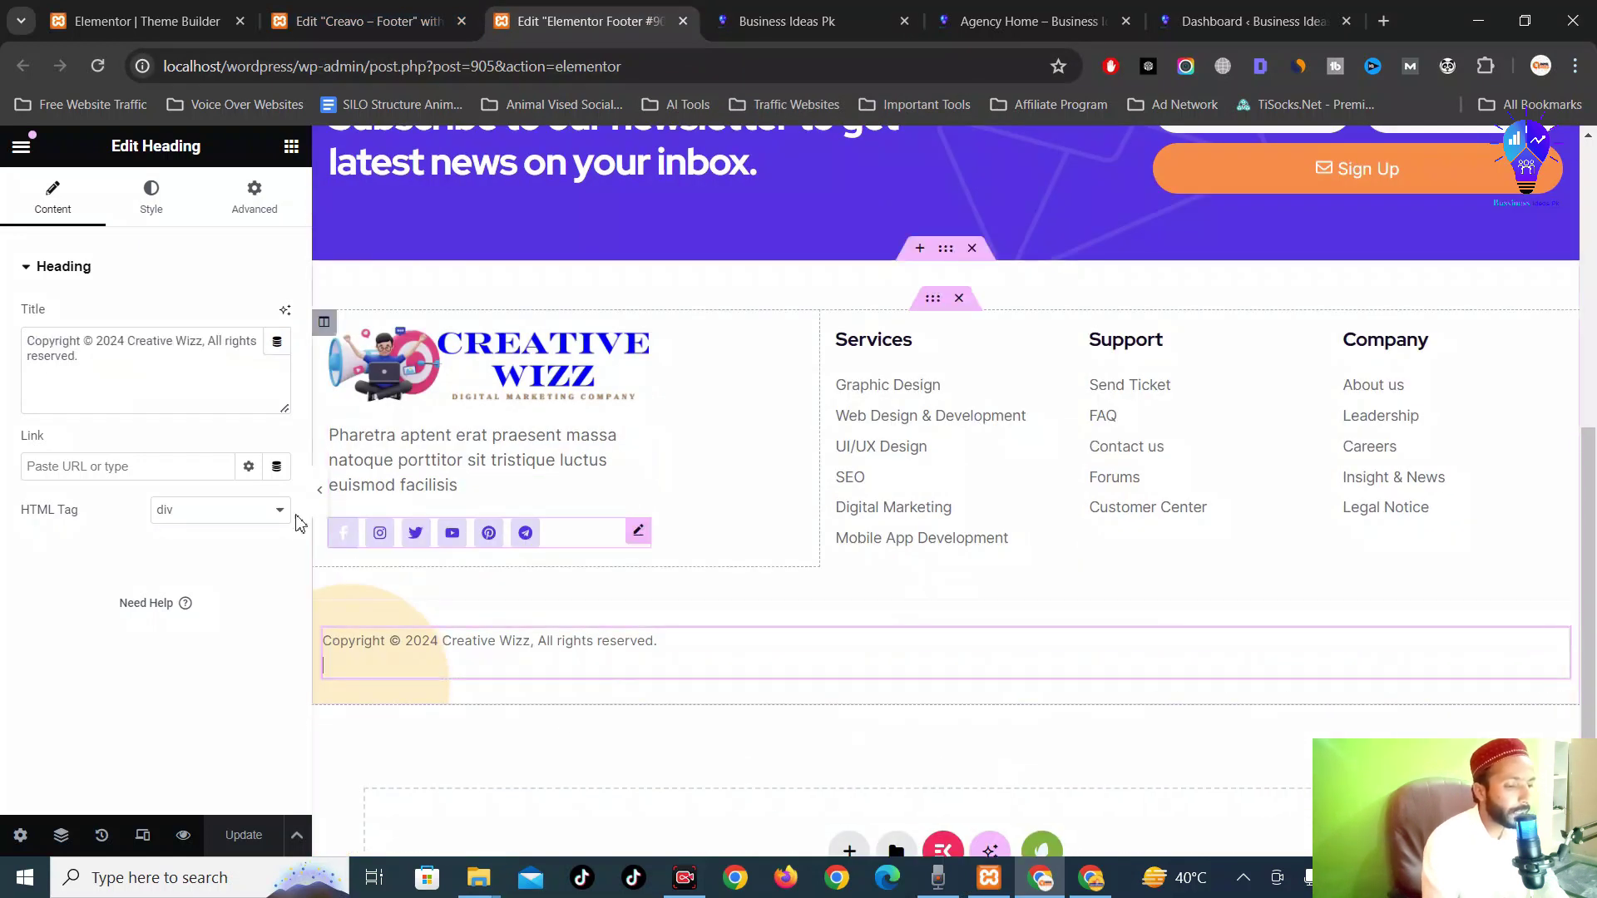
triple_click(178, 349)
key("ctrl+c")
left_click(366, 20)
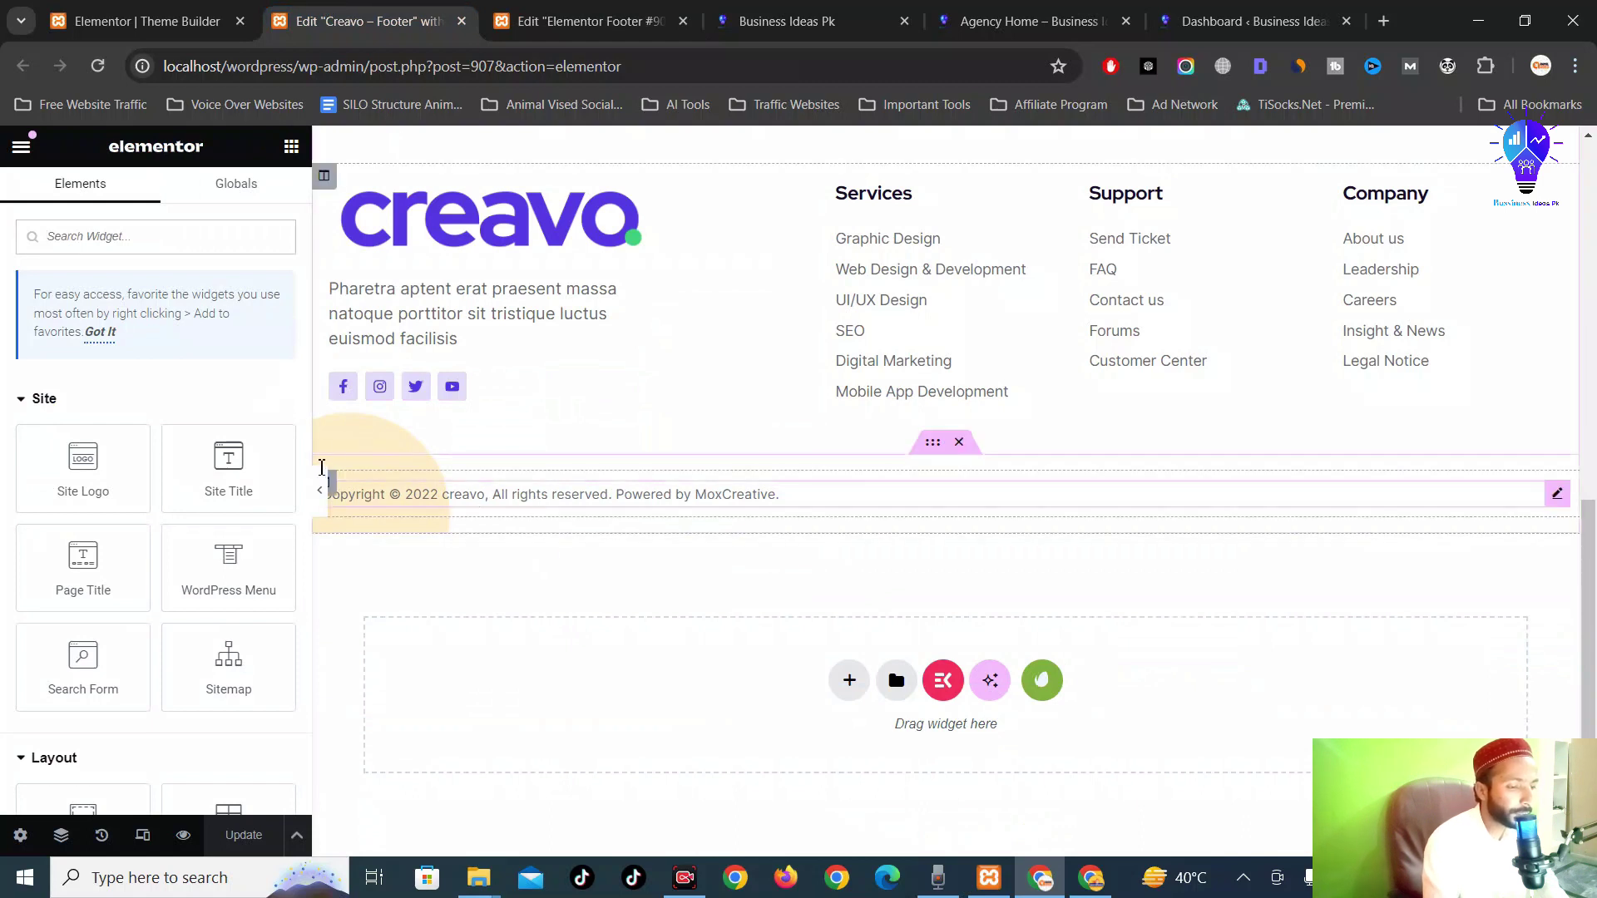
left_click(197, 384)
key("ctrl+a")
key("ctrl+v")
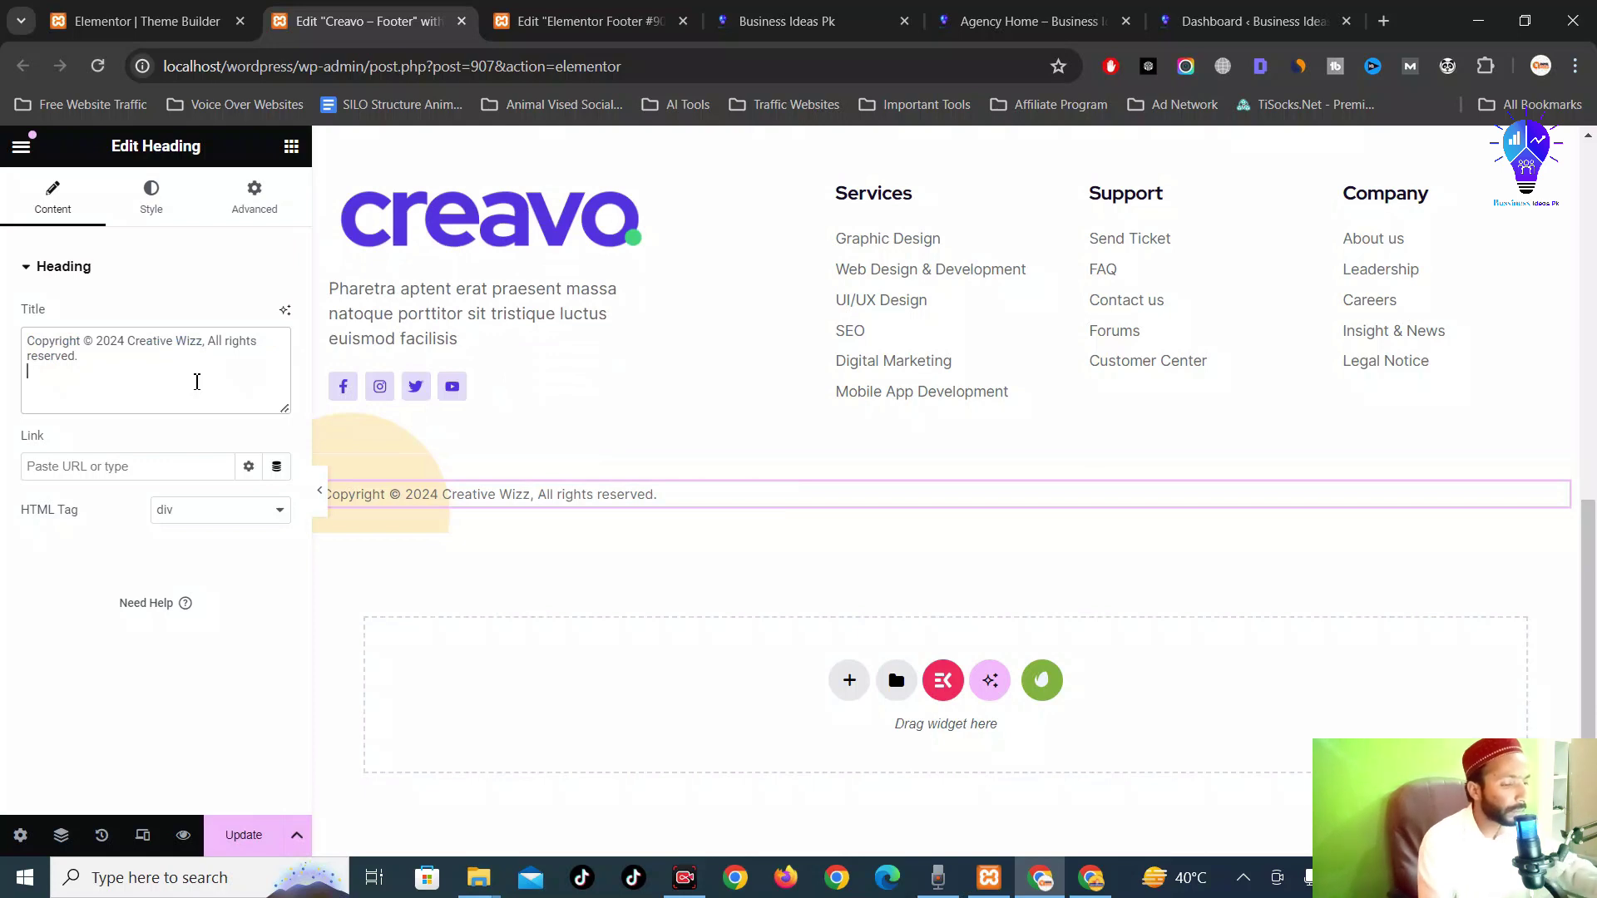
Step: Select the creavo footer logo, open the Media Library, then return to the Agency Home preview
left_click(450, 248)
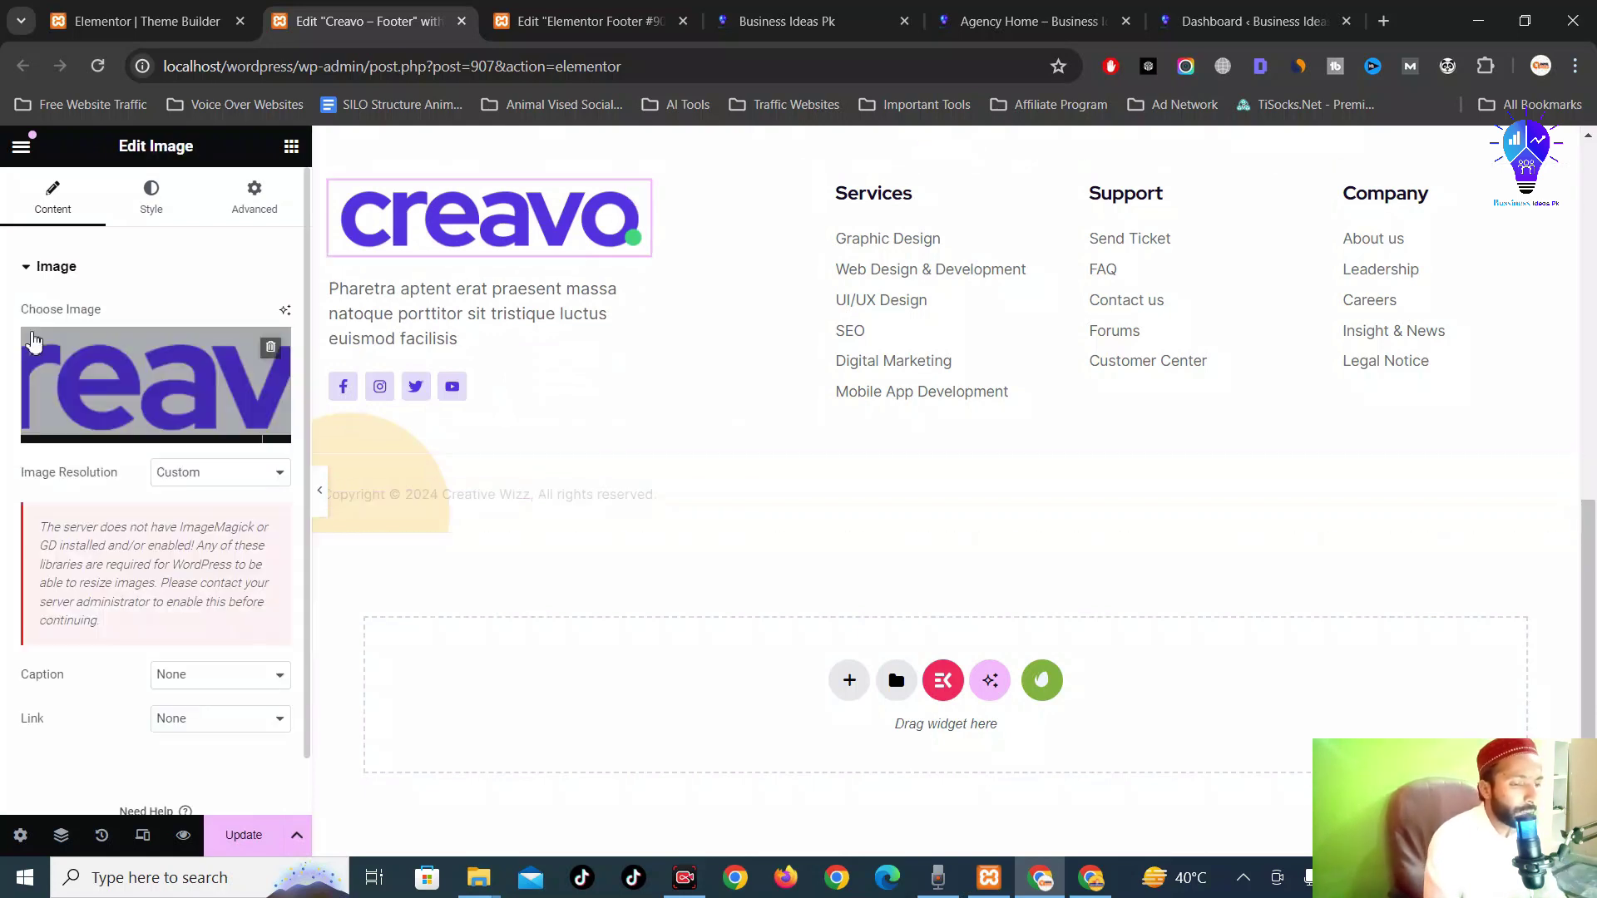
left_click(152, 393)
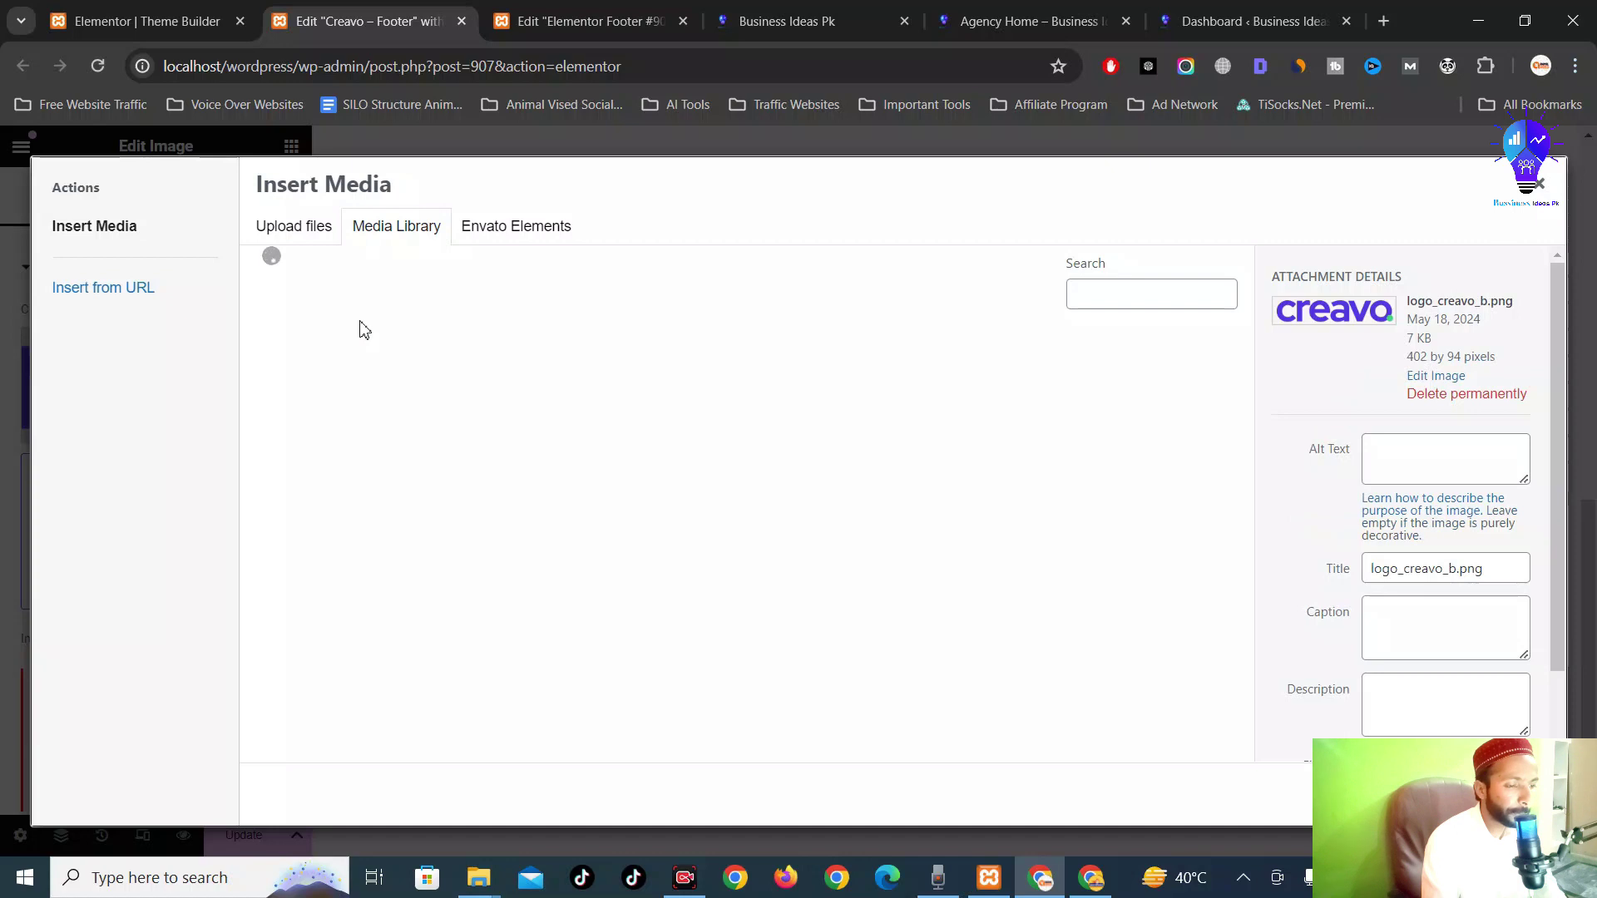
key("ctrl+5")
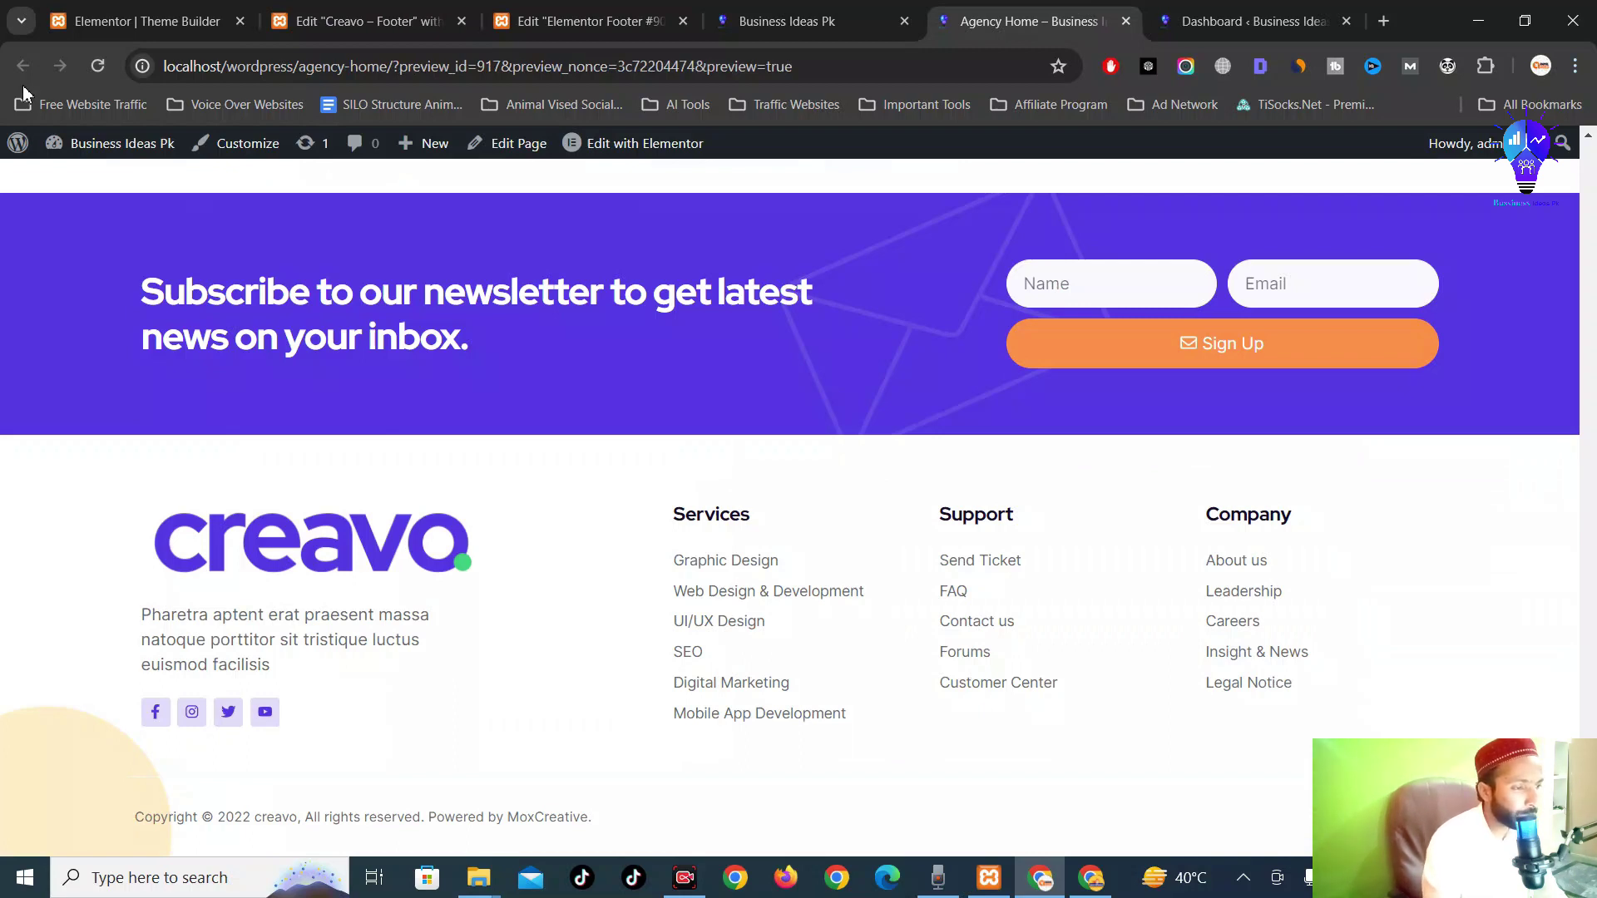
Step: Reload Agency Home to confirm the Creative Wizz logo and 2024 footer copyright, then close the homepage tab
key("F5")
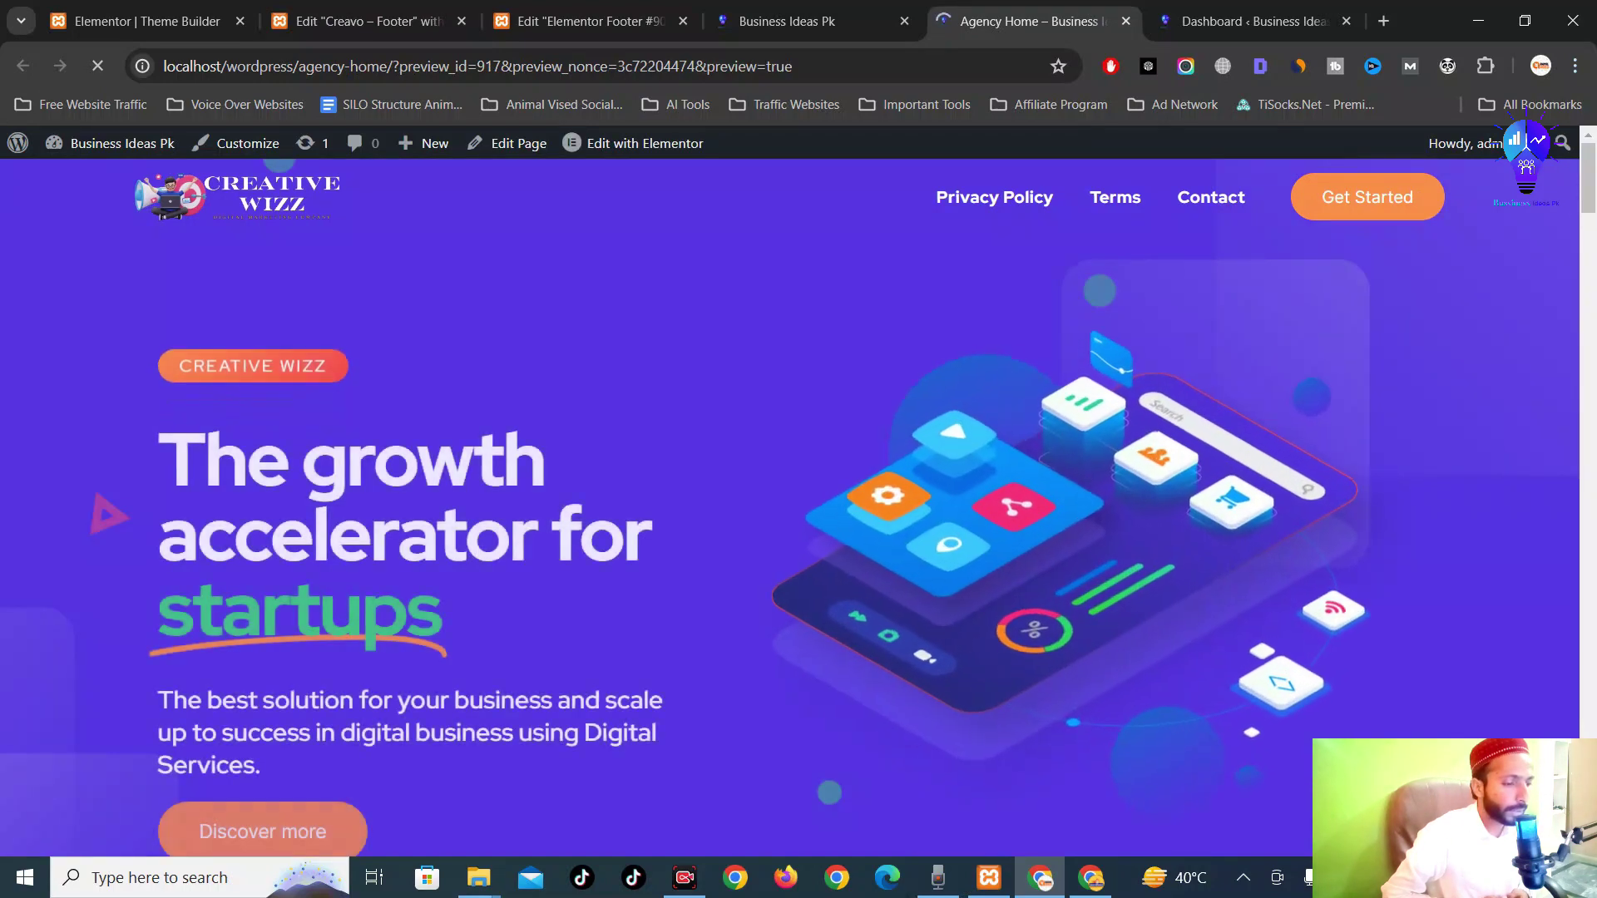
key("End")
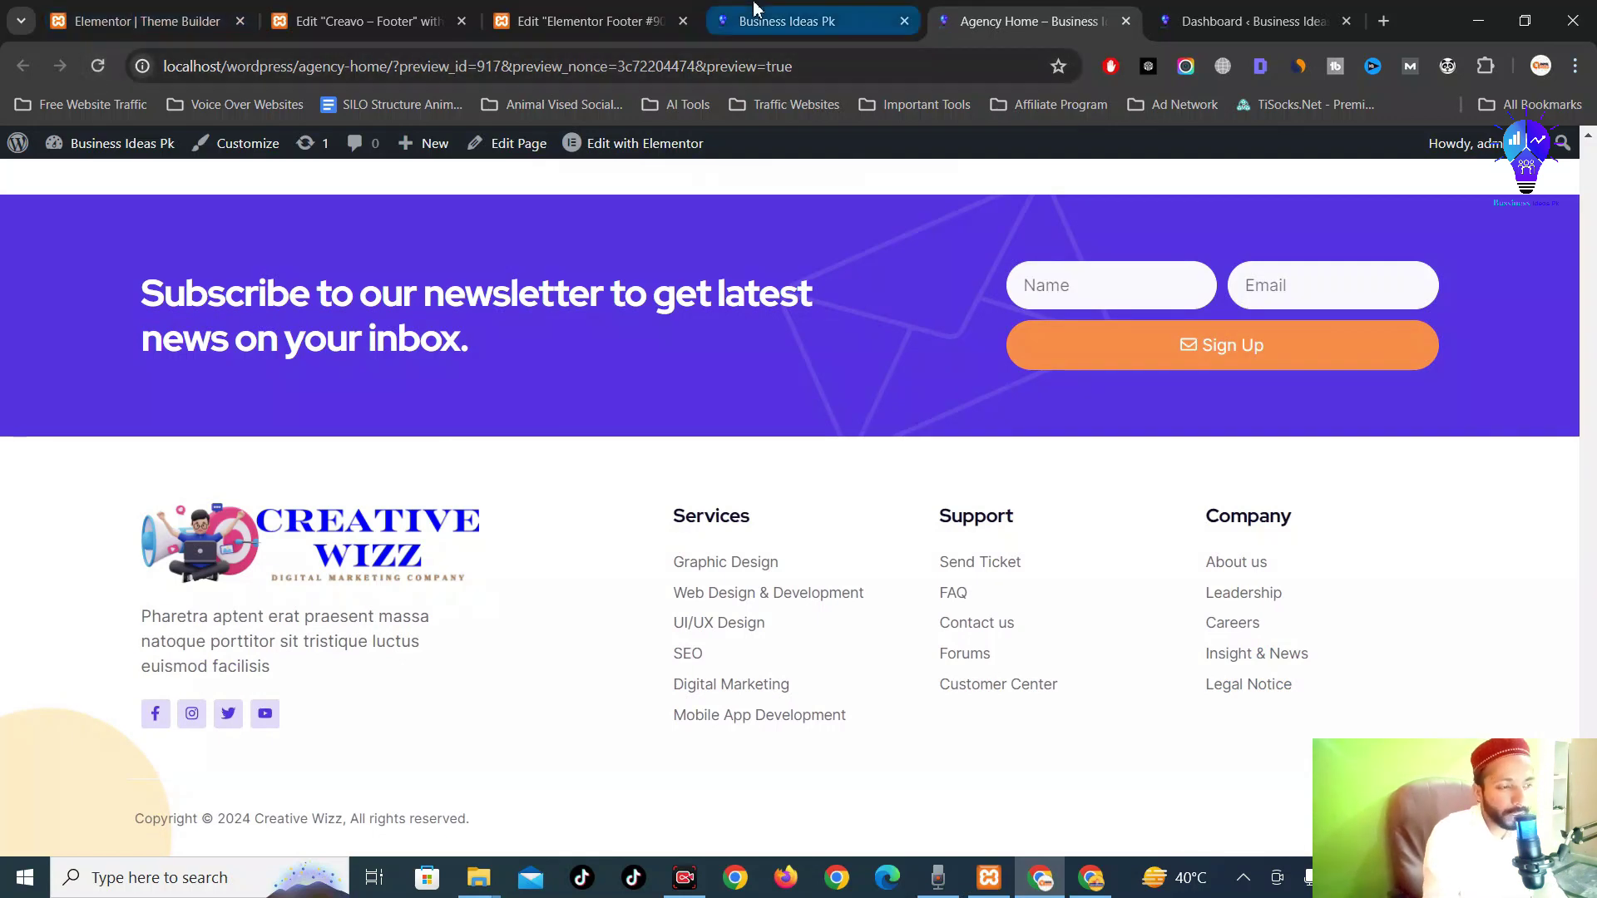
left_click(798, 18)
mouse_move(610, 156)
key("ctrl+w")
Step: Close the Footer #905 and Creavo footer editors and back out of Theme Builder to All Pages
left_click(707, 24)
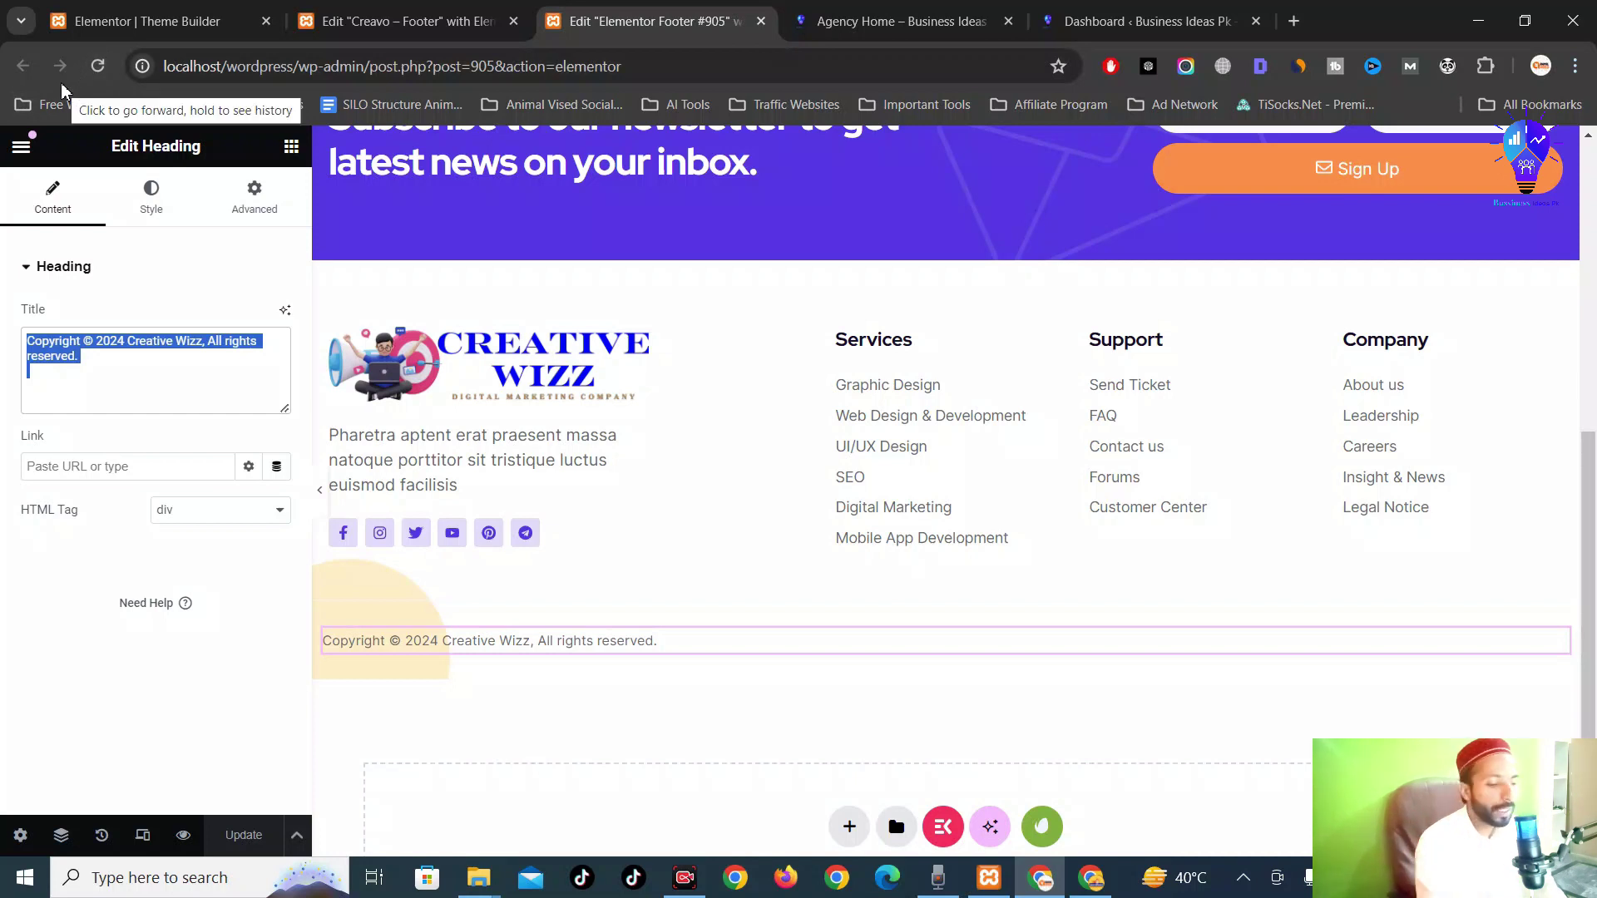
key("ctrl+w")
left_click(325, 12)
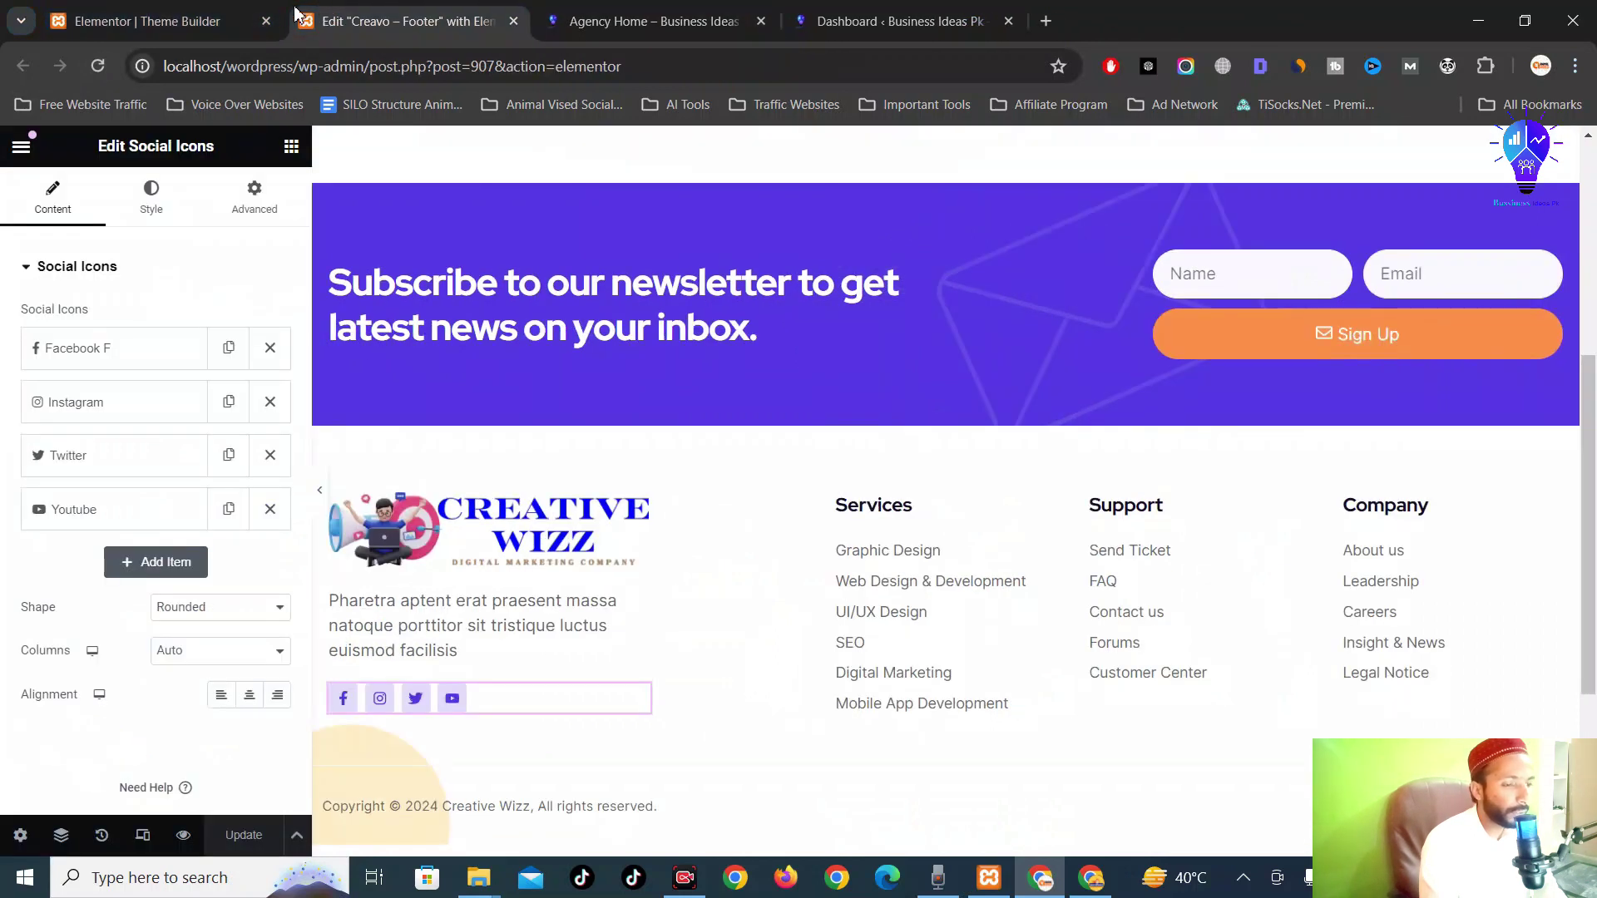
key("ctrl+w")
left_click(242, 18)
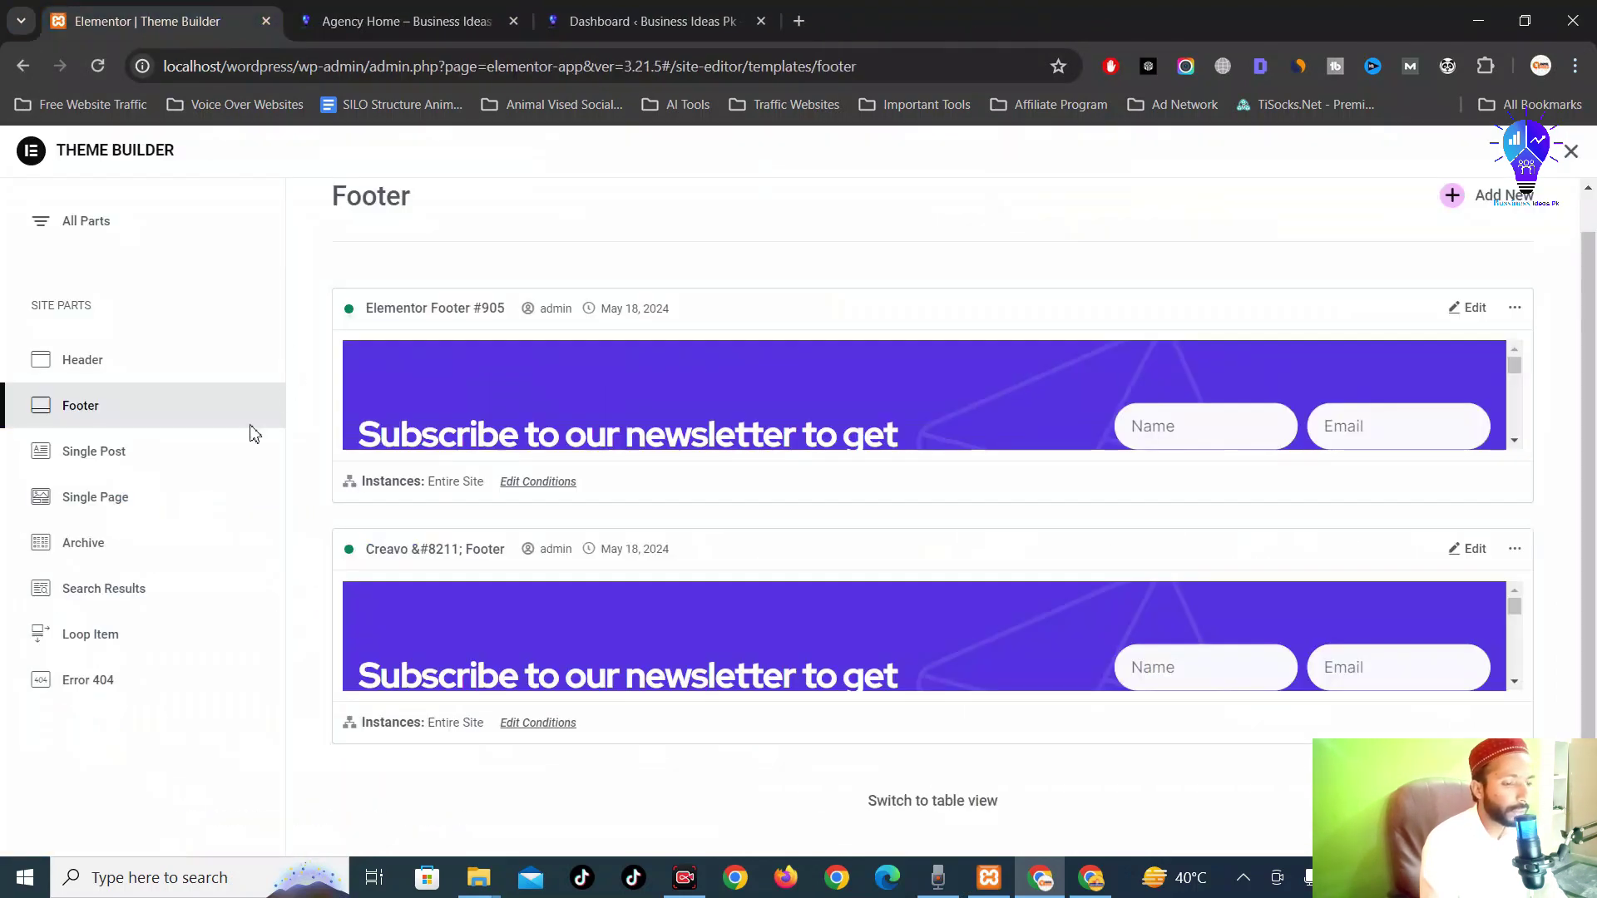
left_click(20, 68)
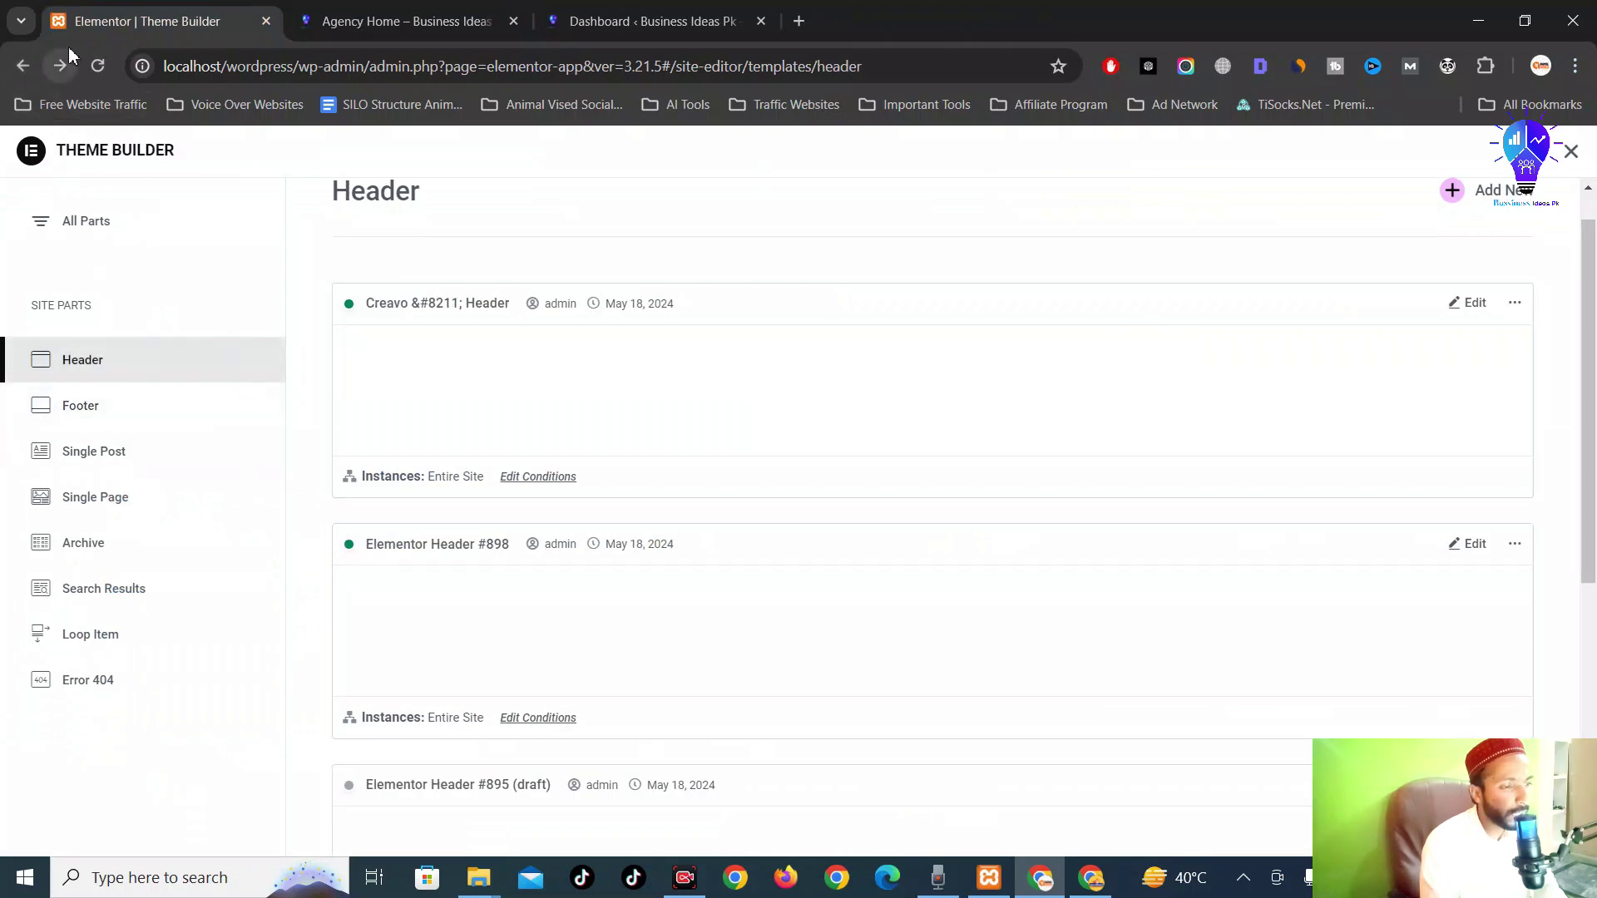
left_click(25, 66)
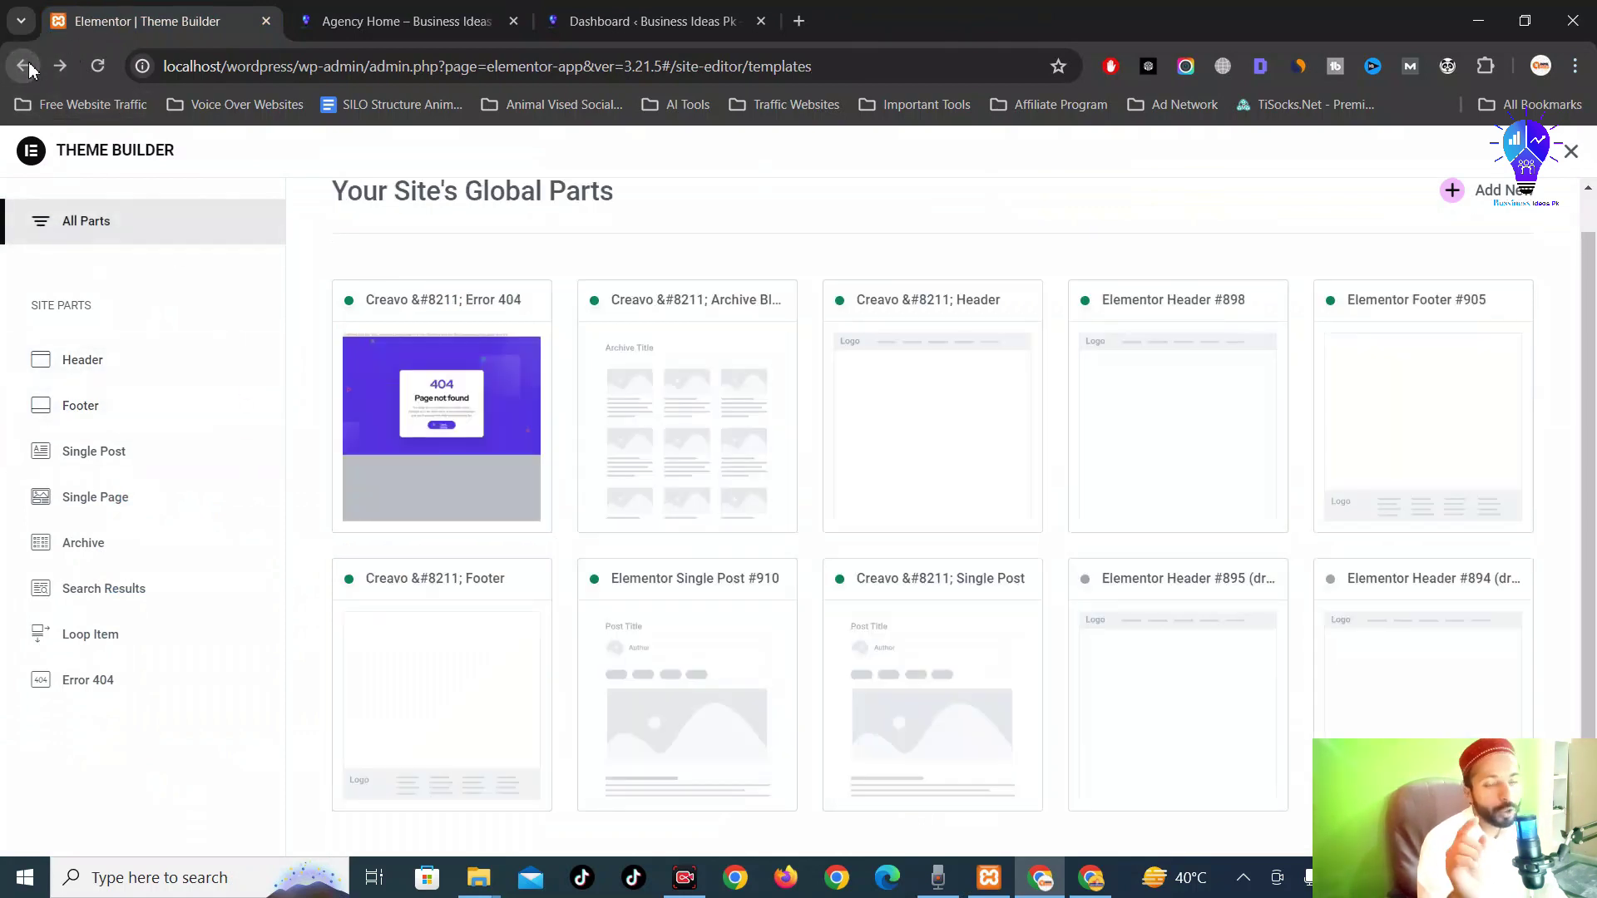
left_click(25, 66)
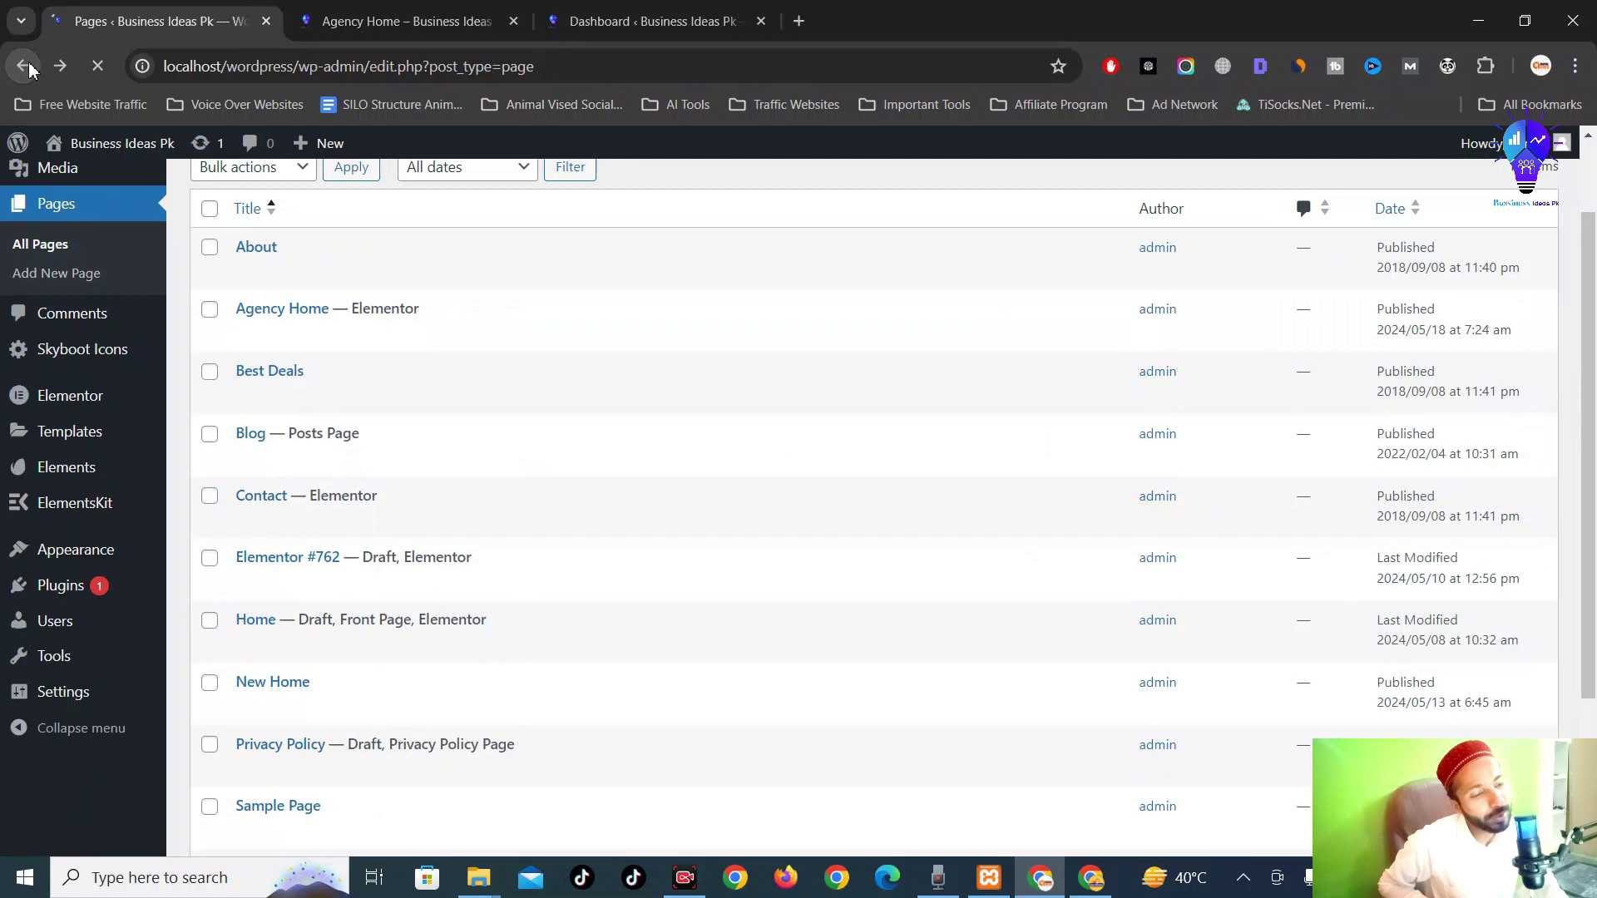
Step: In Settings > Reading, set the static homepage to Agency Home and save the changes
scroll(50, 583, "down", 3)
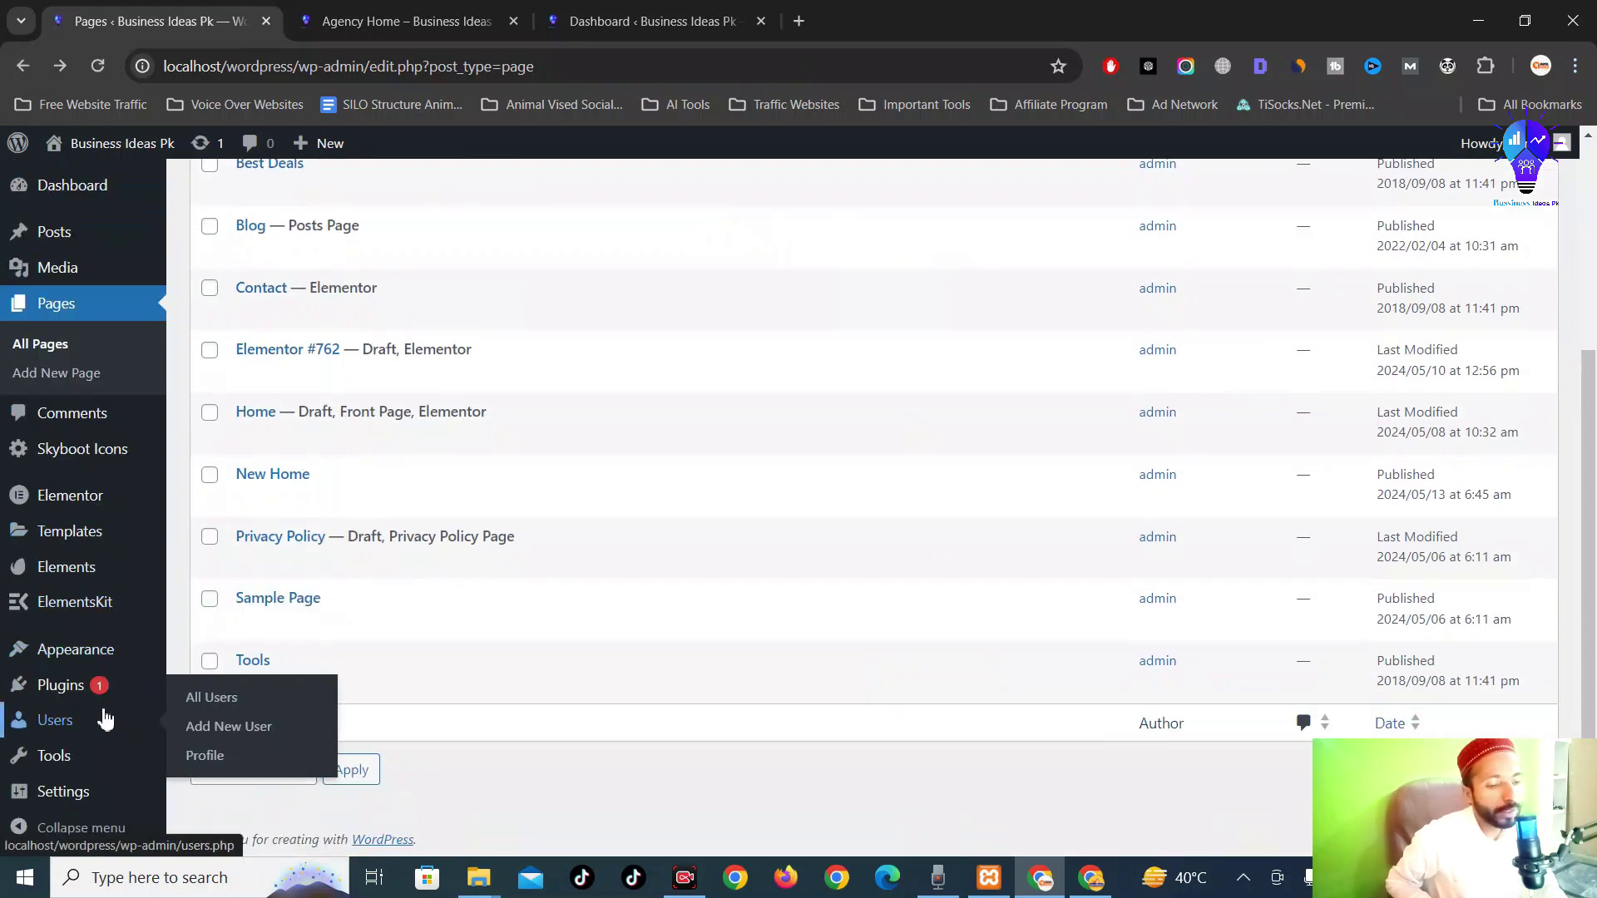
mouse_move(67, 754)
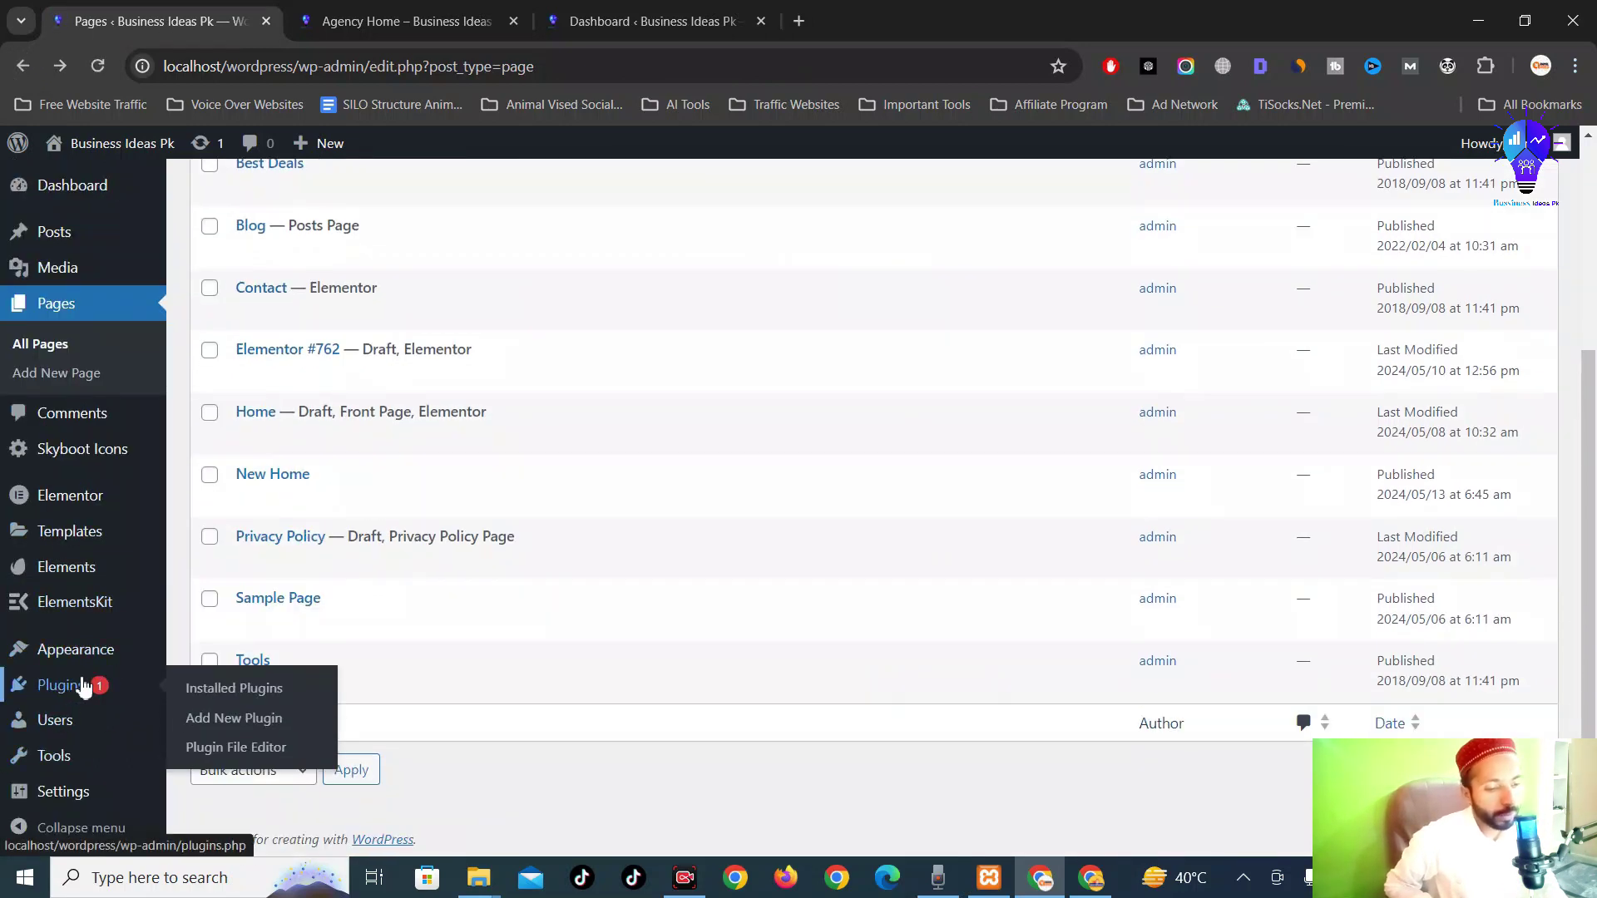
mouse_move(60, 803)
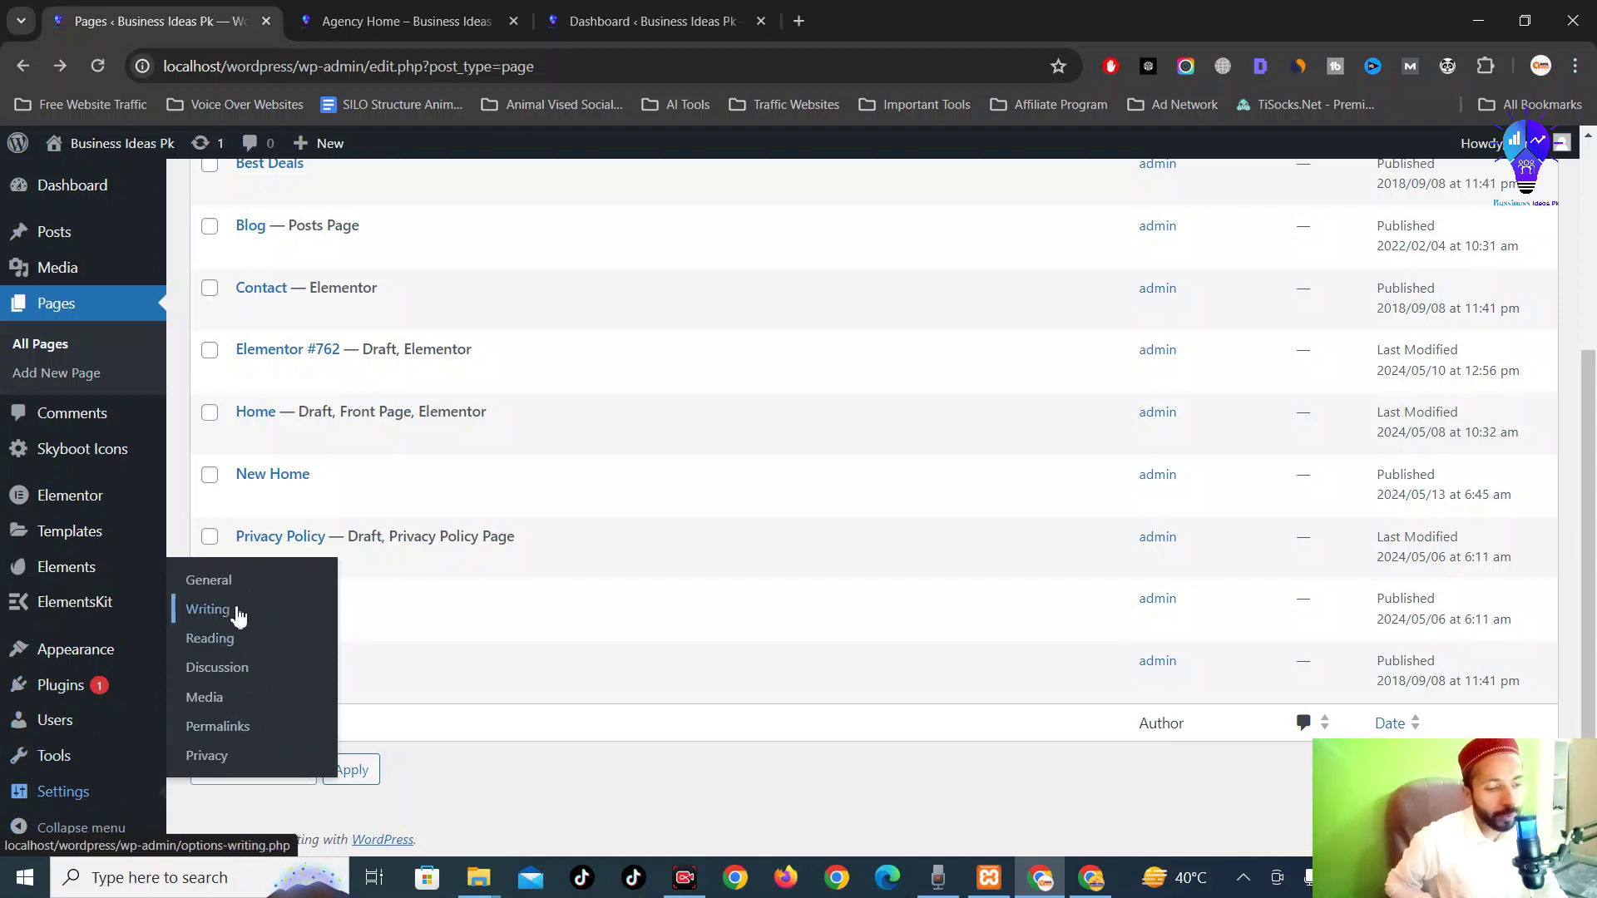
left_click(210, 648)
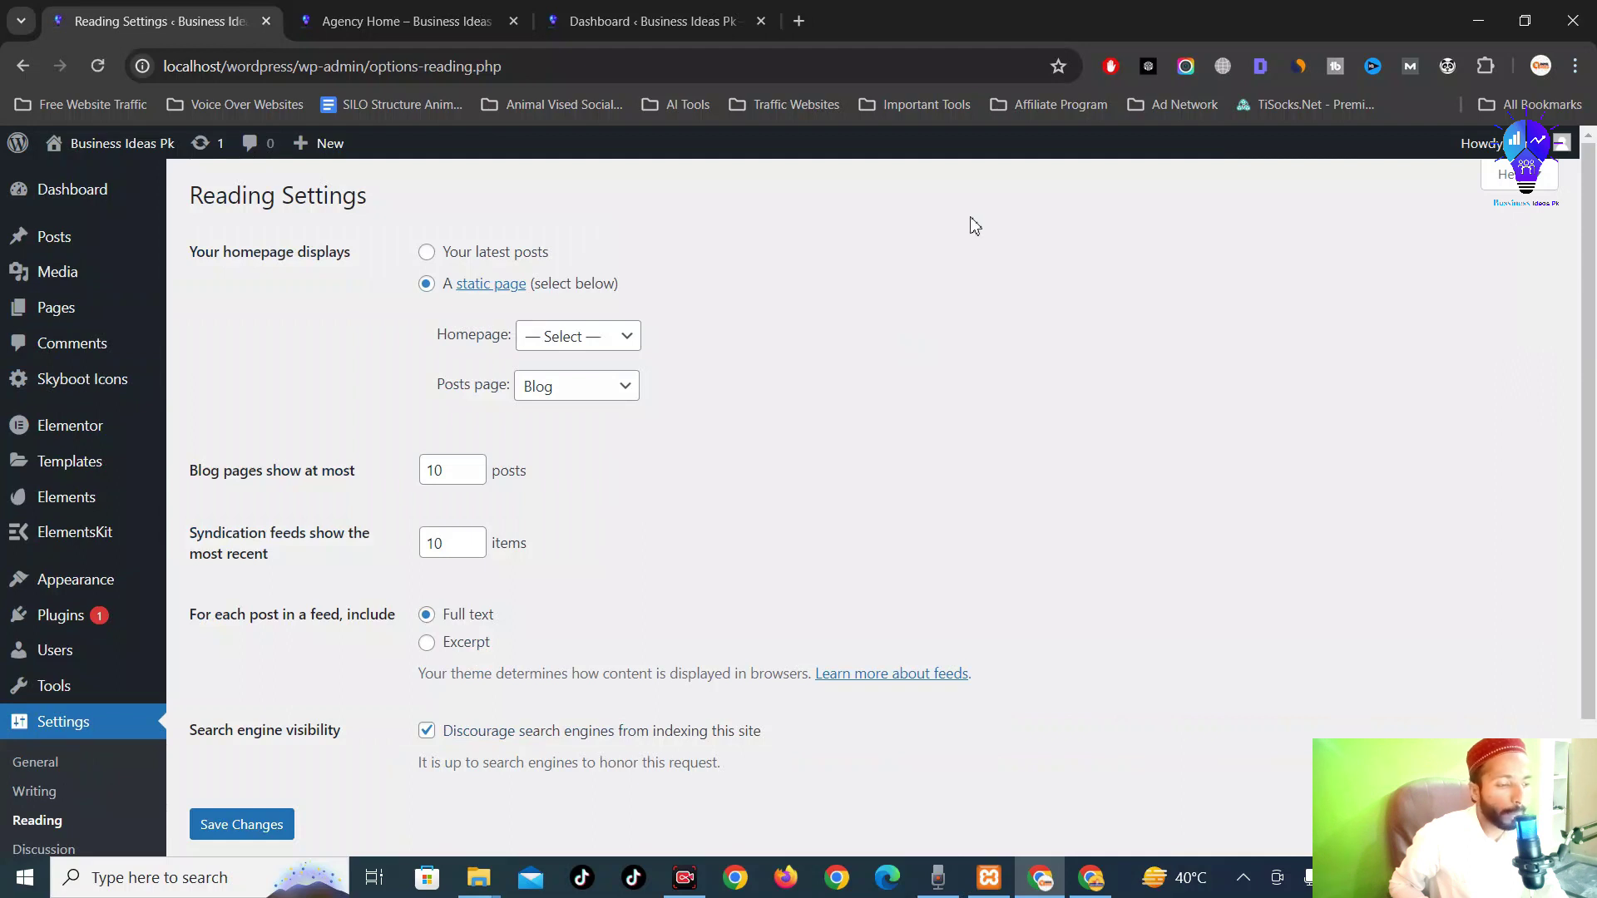
left_click(567, 338)
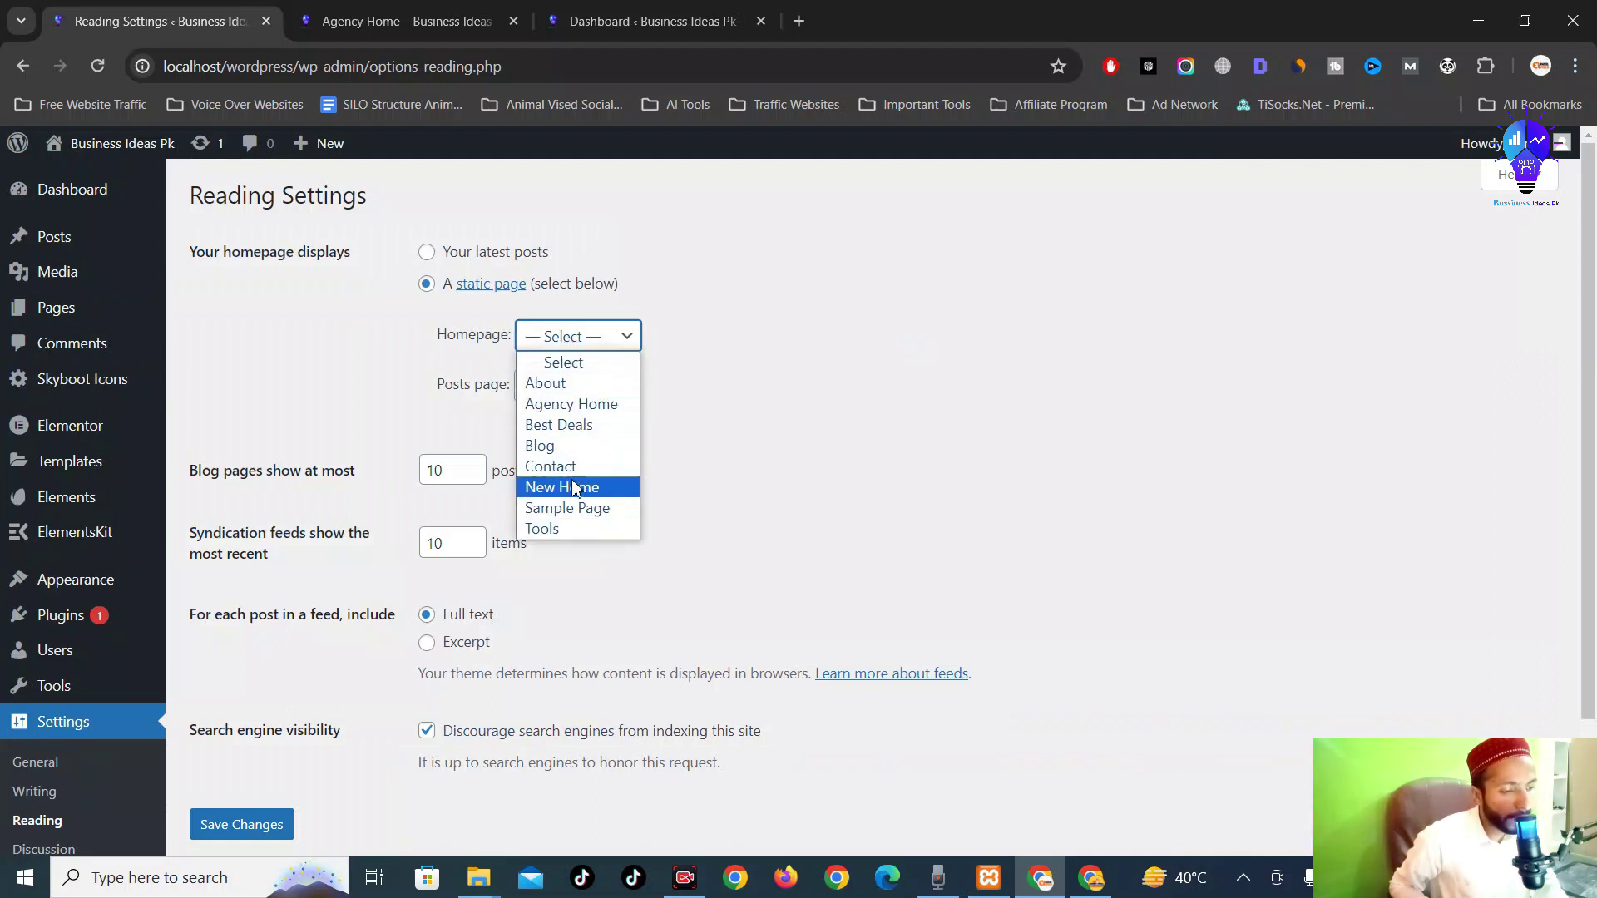
left_click(581, 407)
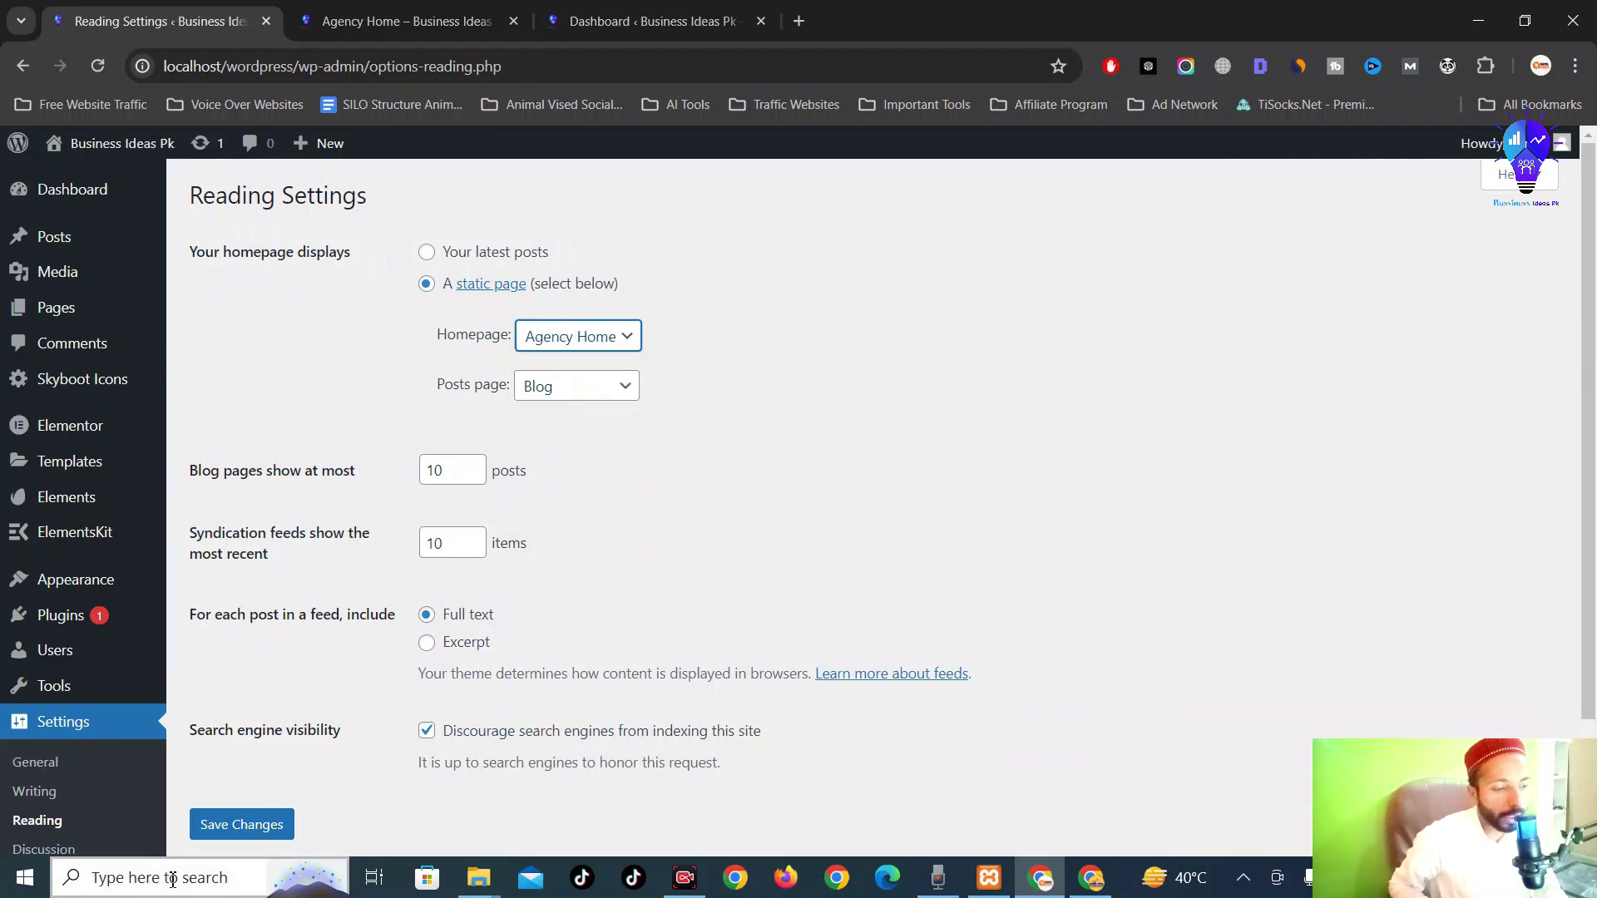
left_click(283, 833)
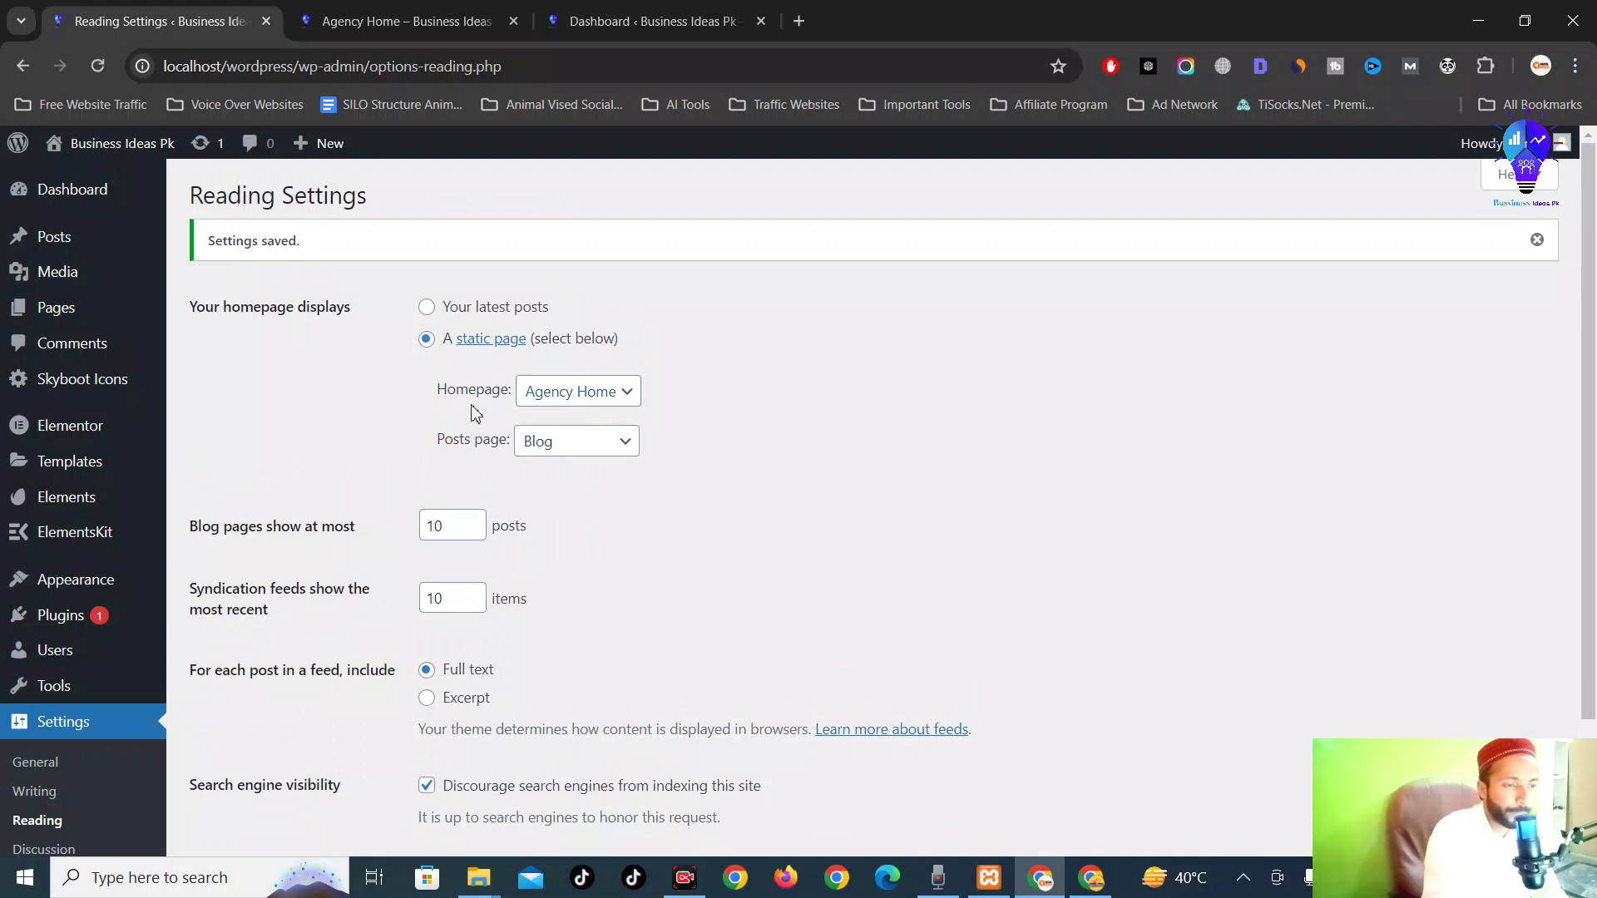
key("ctrl+Tab")
Step: Reload the Agency Home preview and go to the site's home address via the logo
scroll(470, 414, "up", 2)
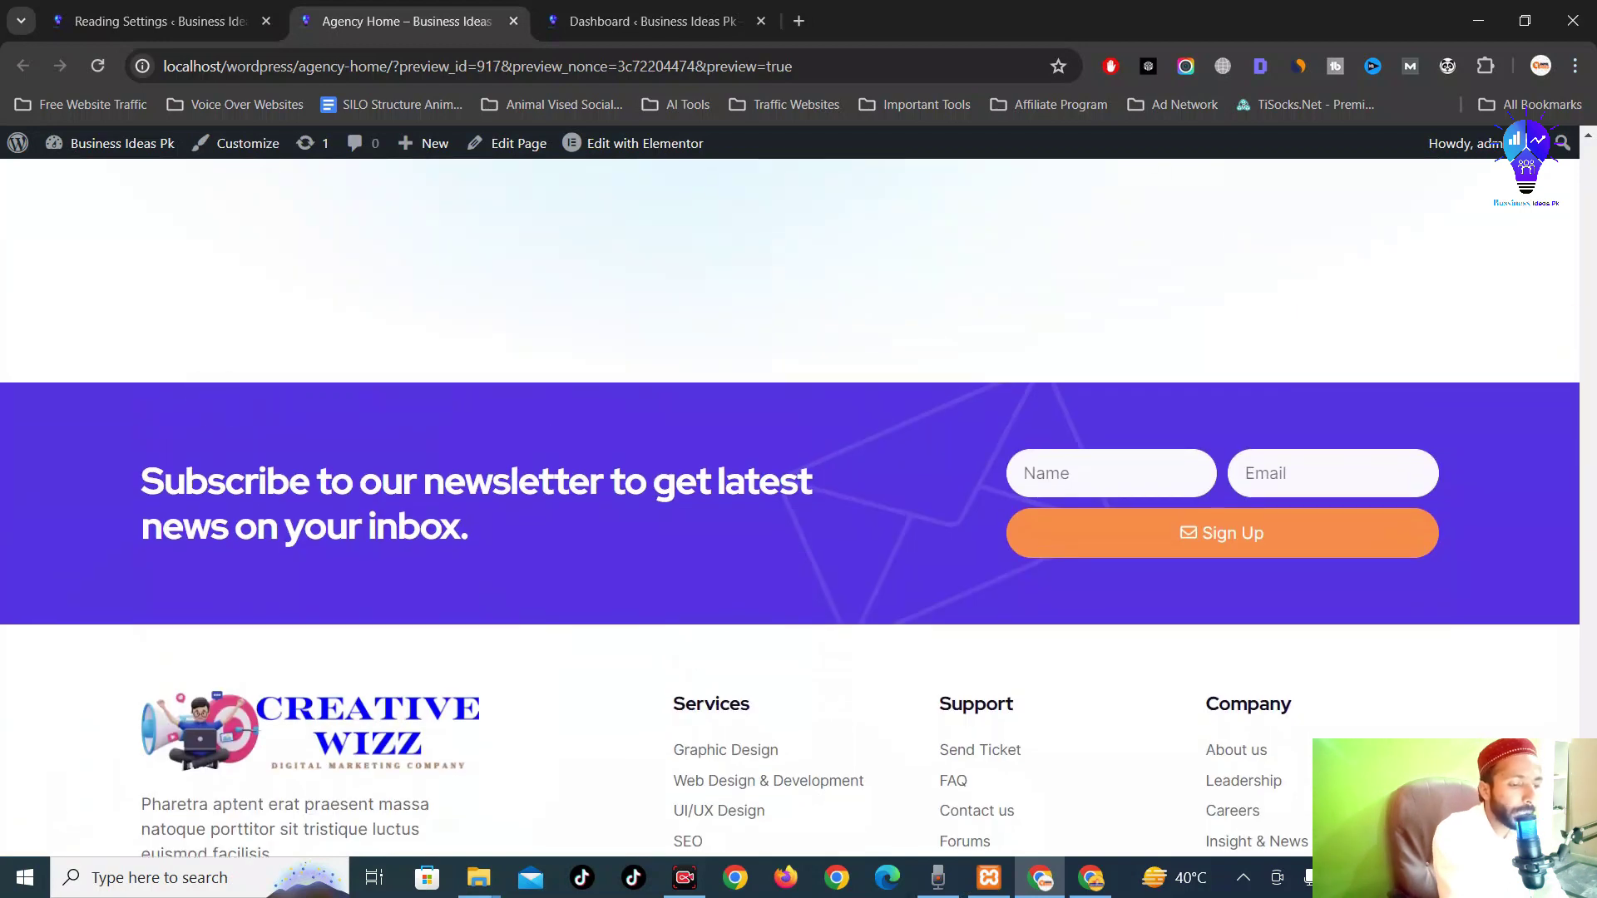
scroll(471, 413, "up", 15)
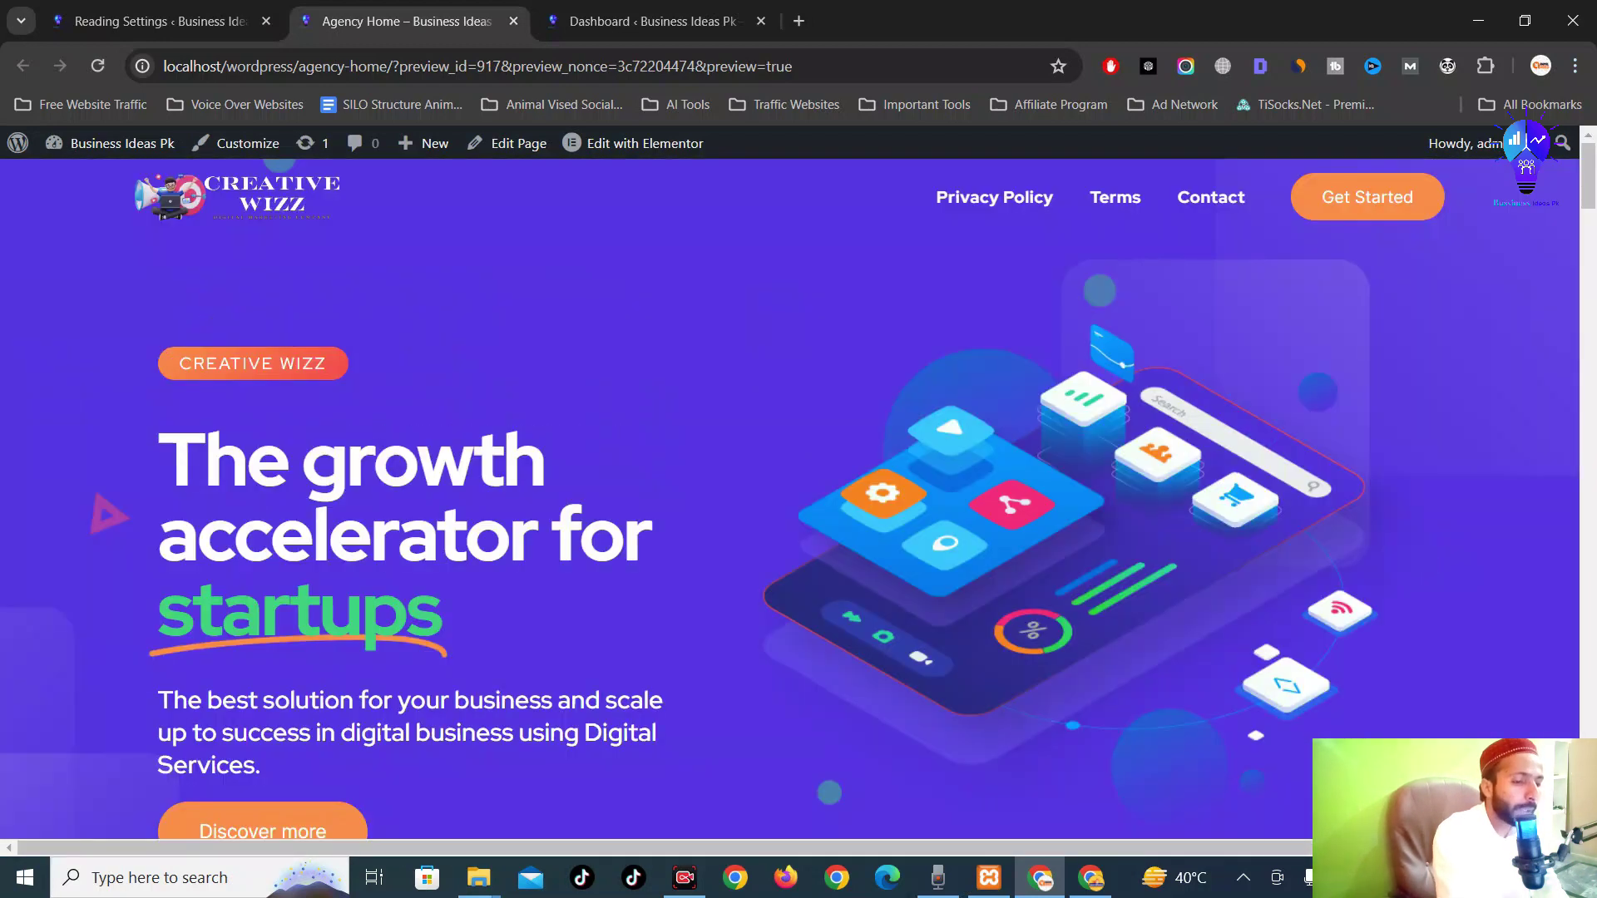
key("F5")
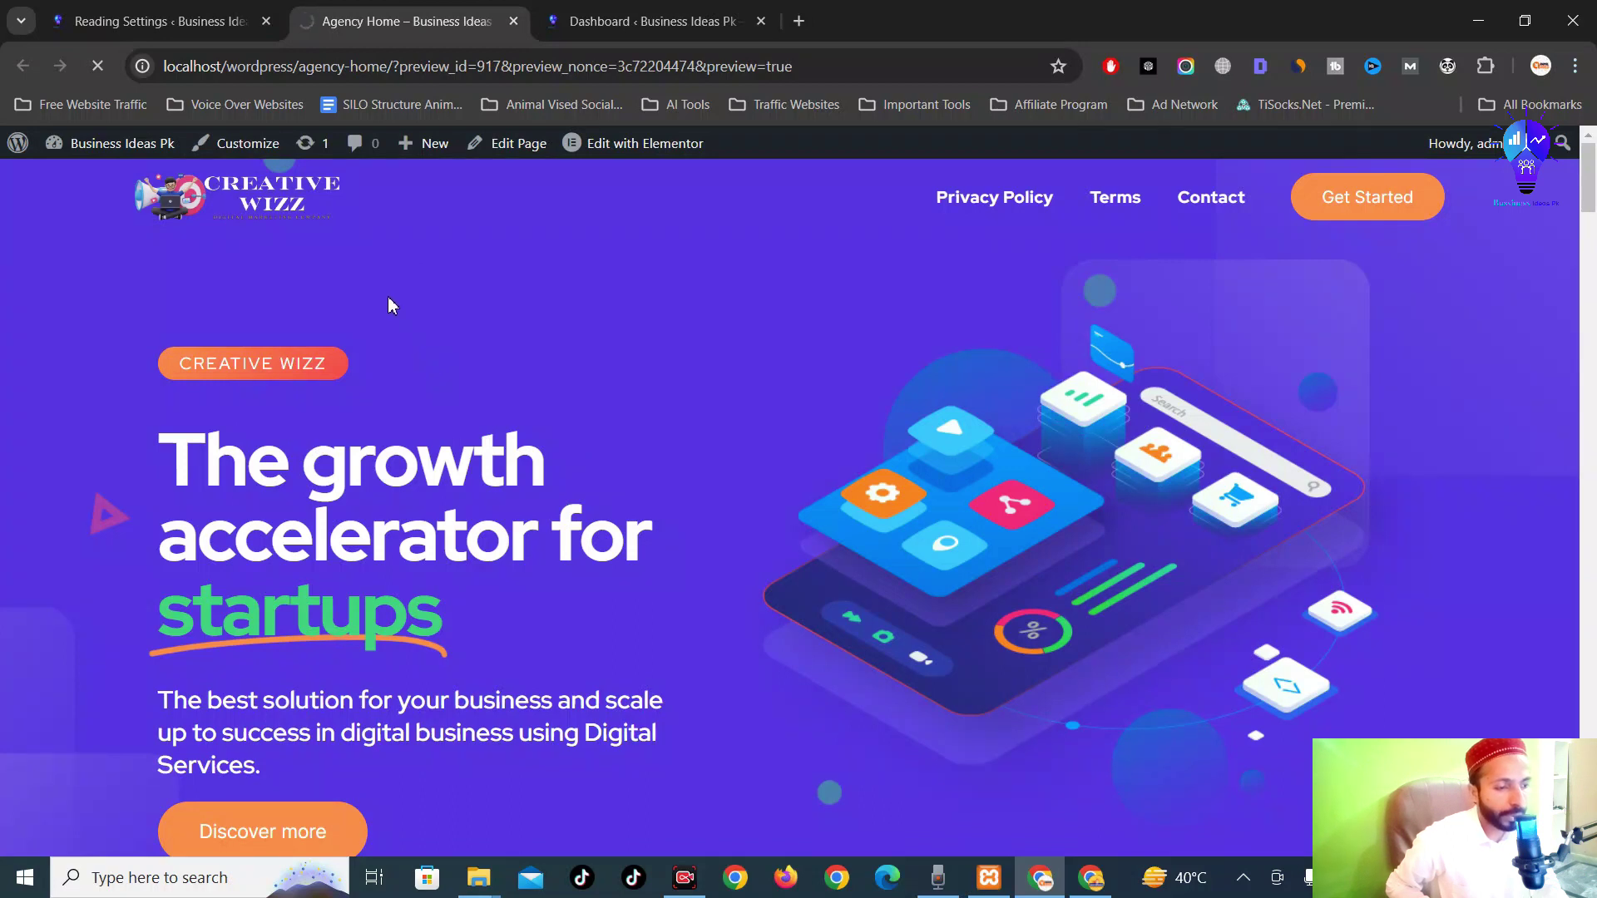
left_click(298, 213)
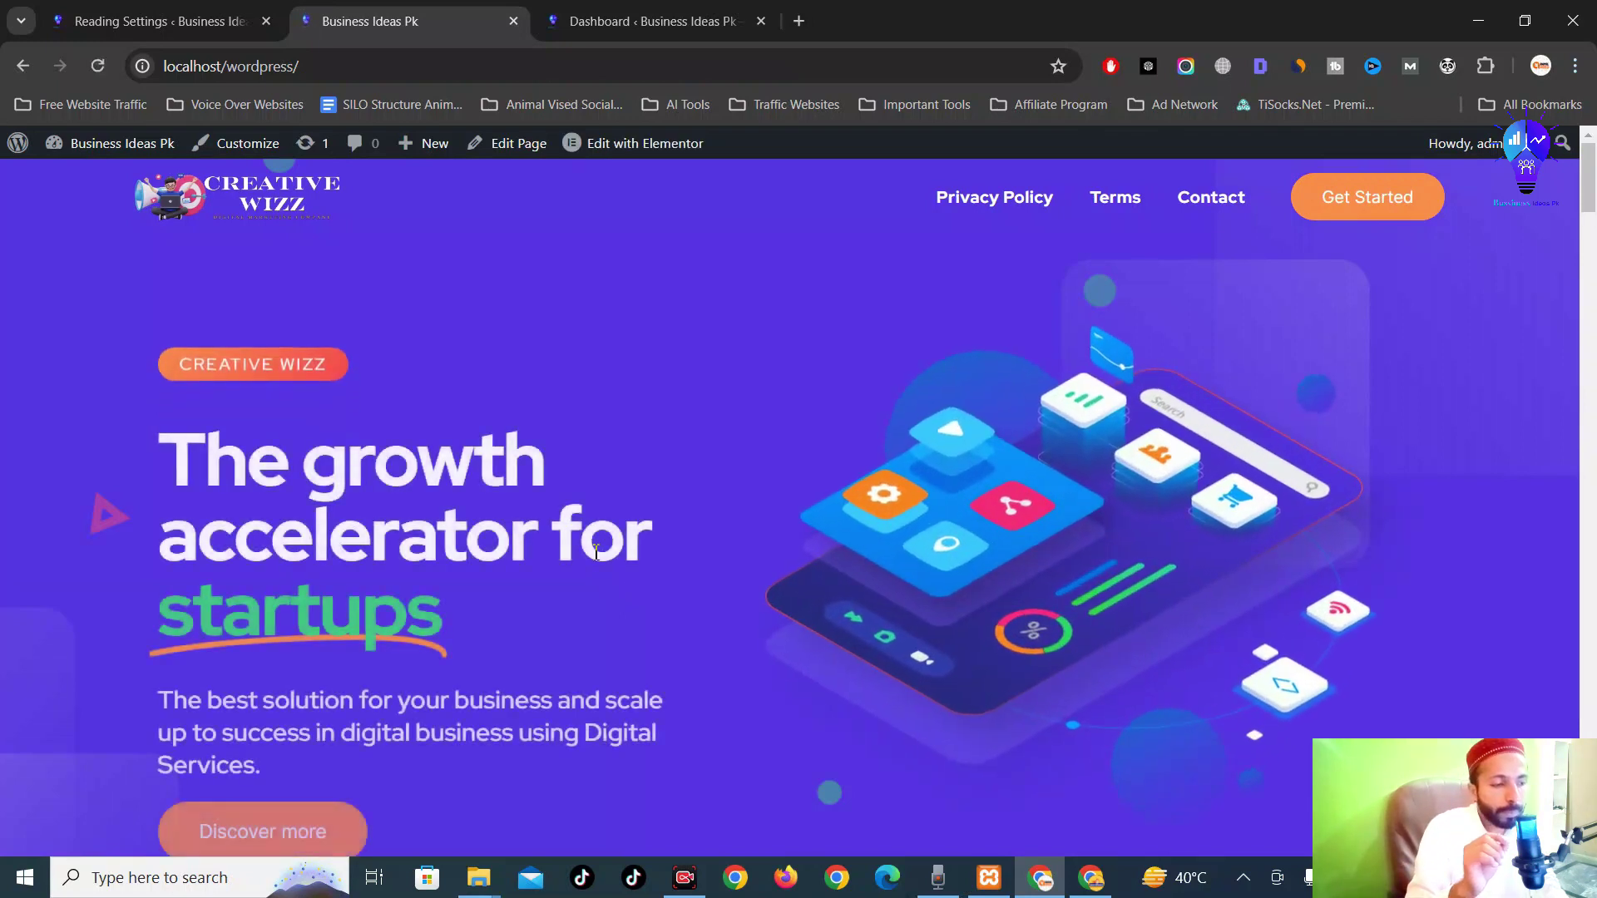
Step: Scroll through the homepage to confirm it shows the Agency Home design, then return to the Dashboard
scroll(596, 551, "down", 7)
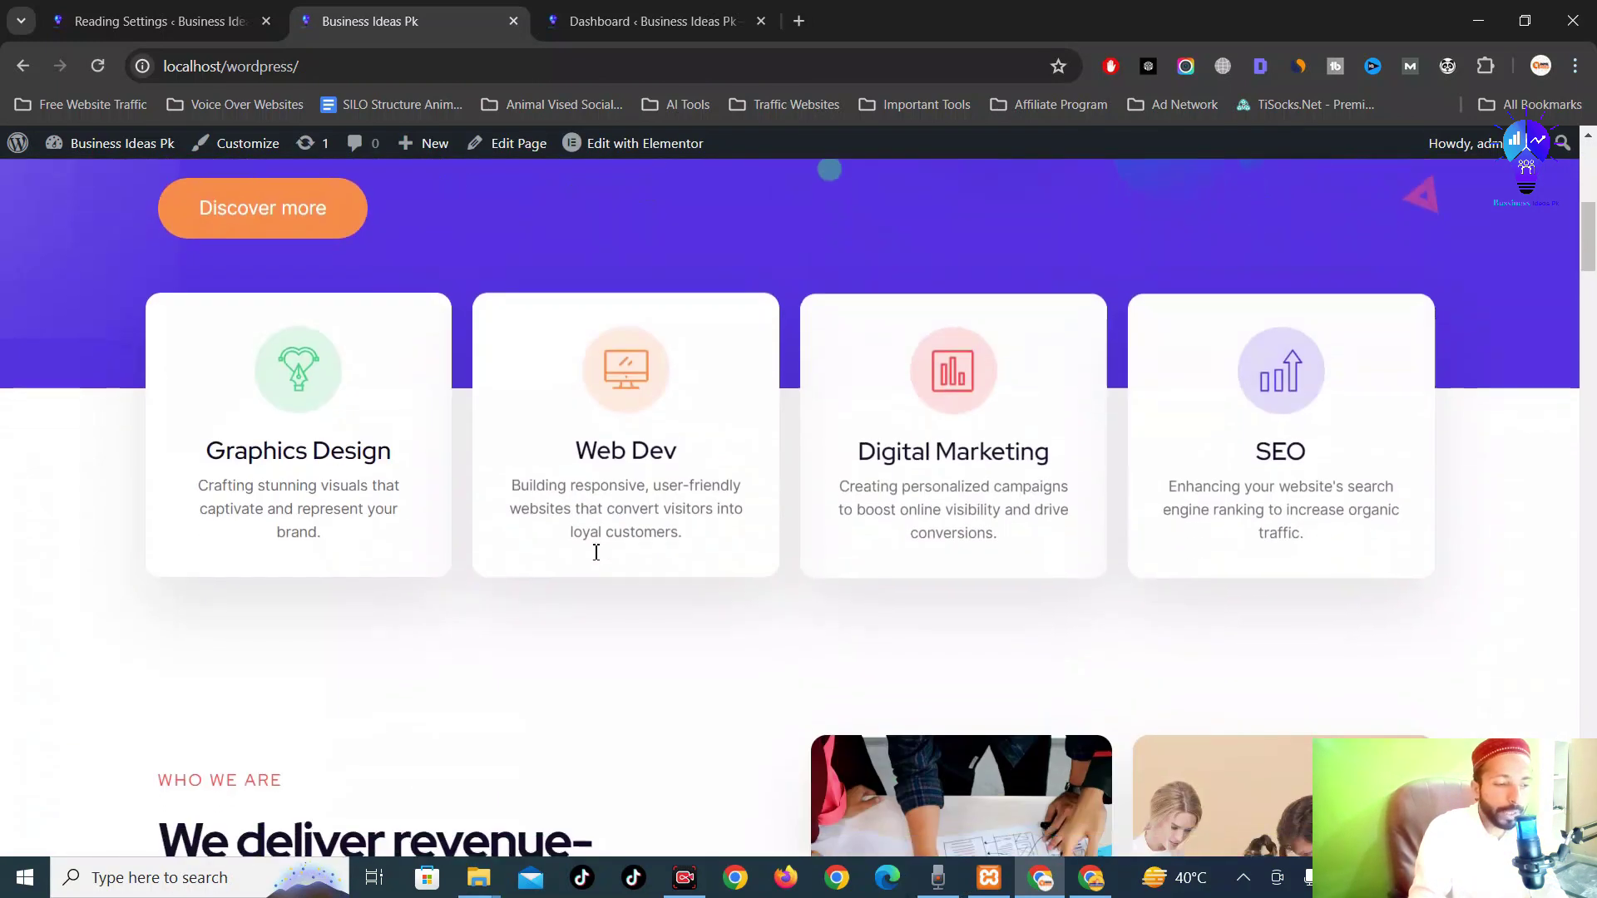
scroll(595, 552, "down", 4)
scroll(596, 551, "up", 5)
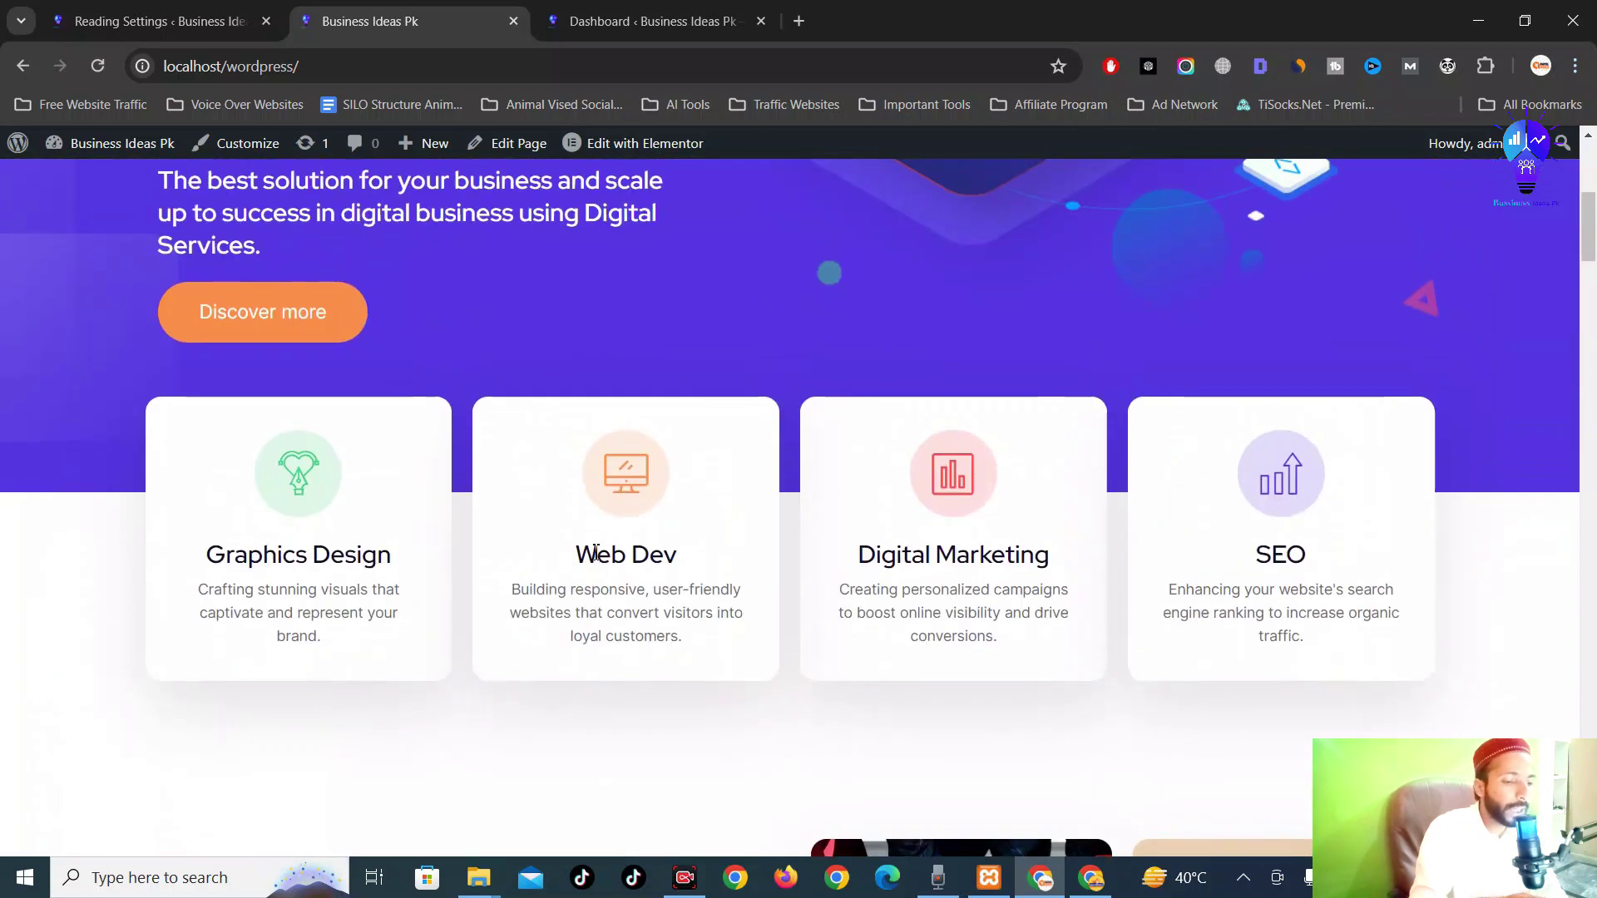
scroll(595, 551, "down", 10)
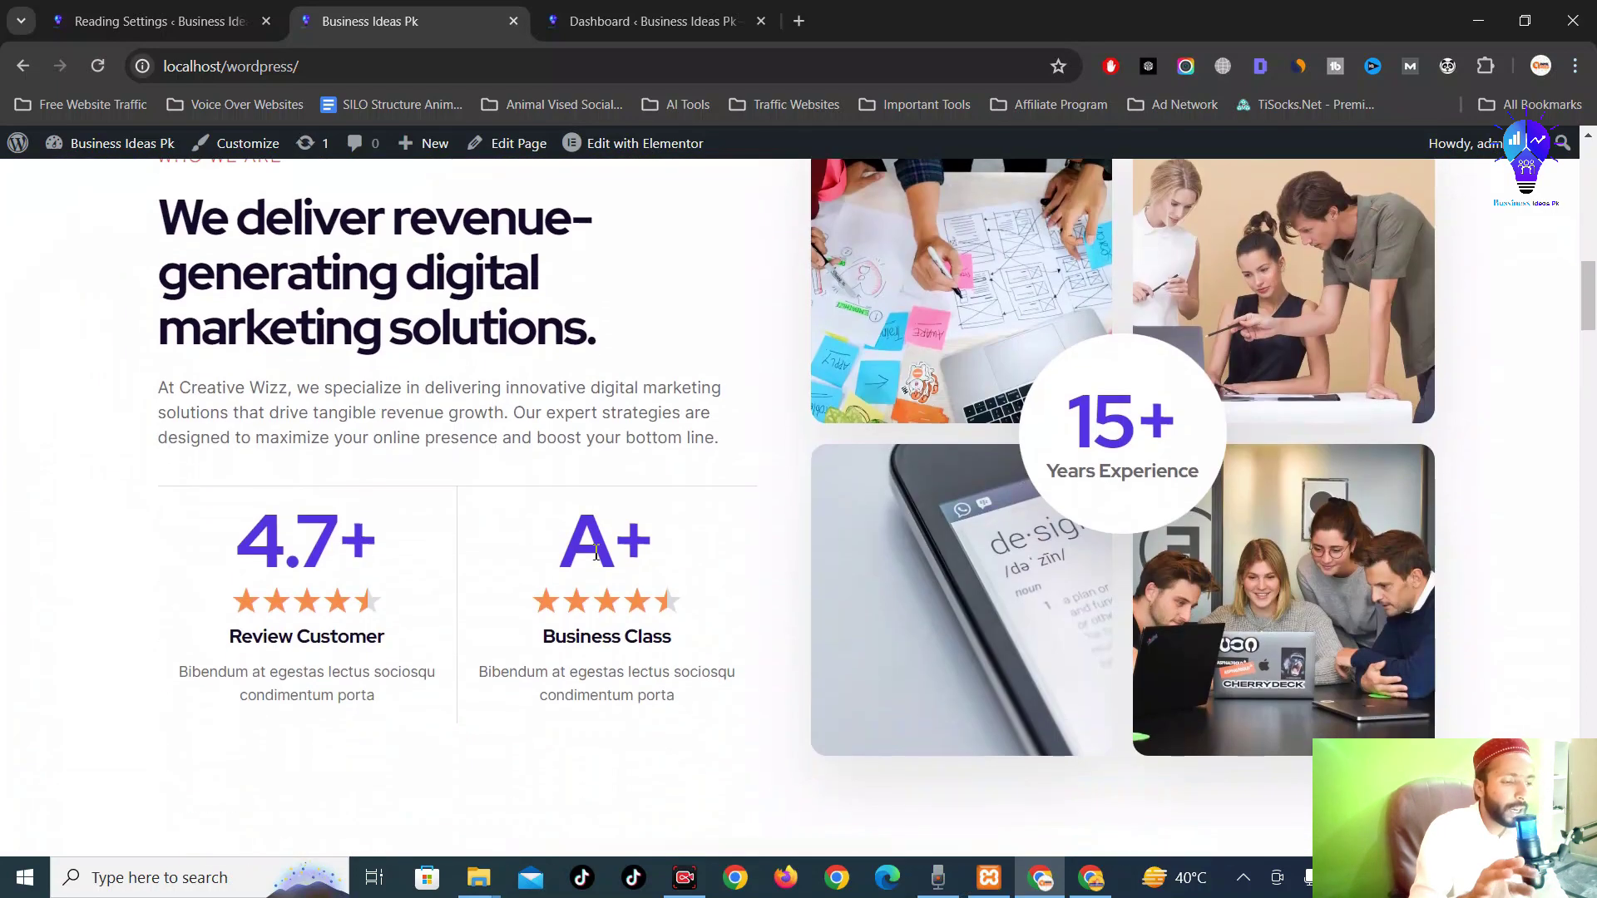
scroll(595, 551, "down", 8)
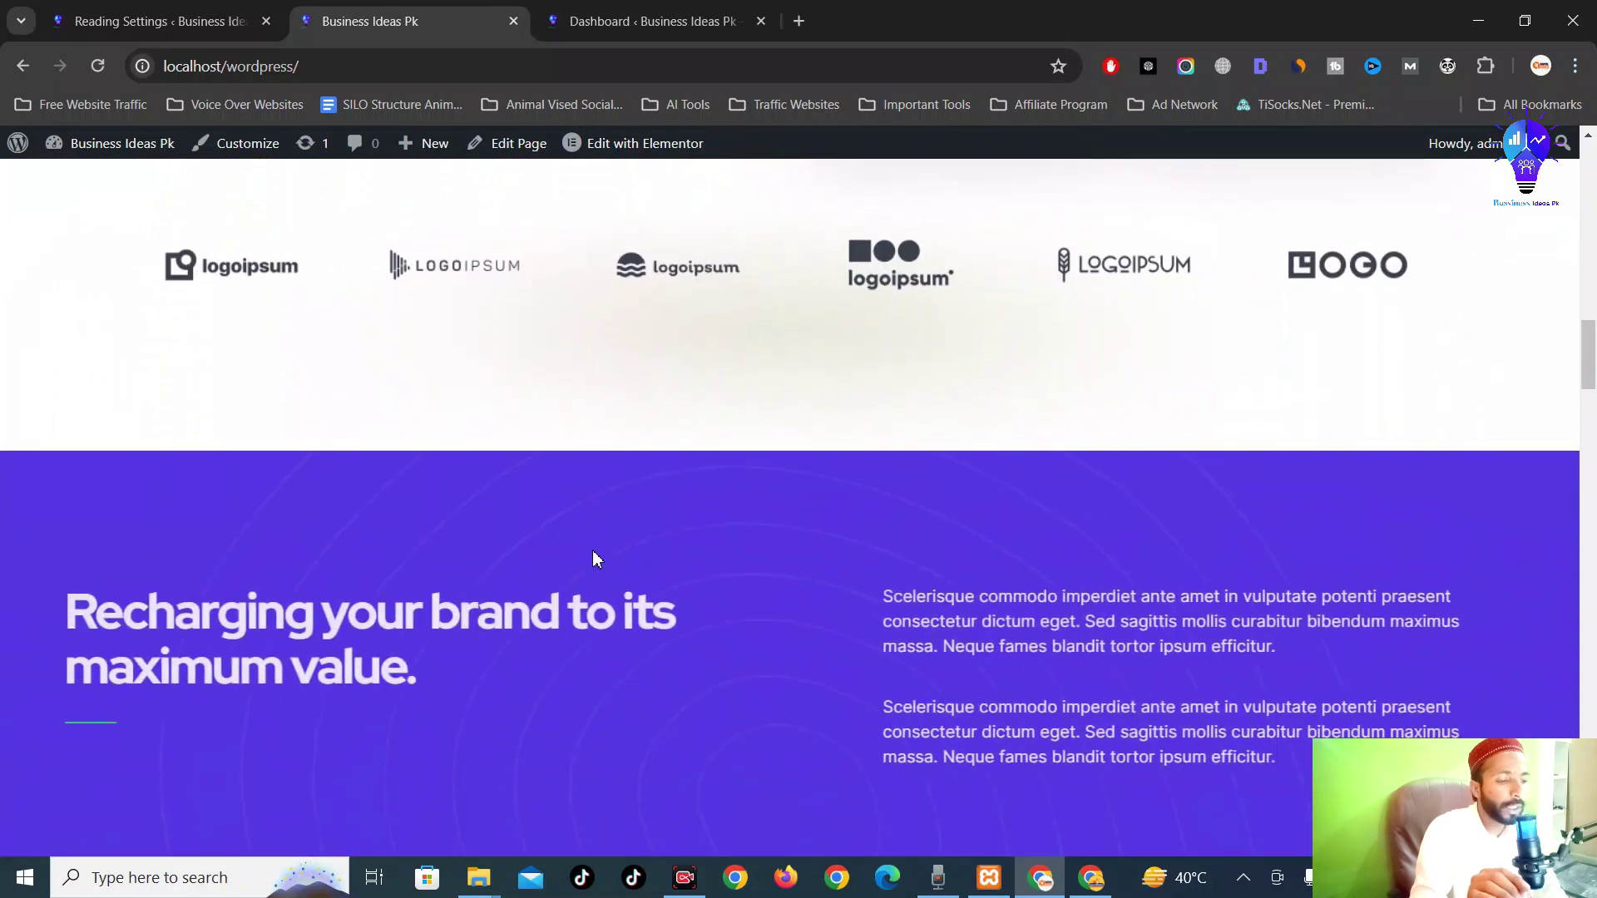
scroll(592, 553, "down", 7)
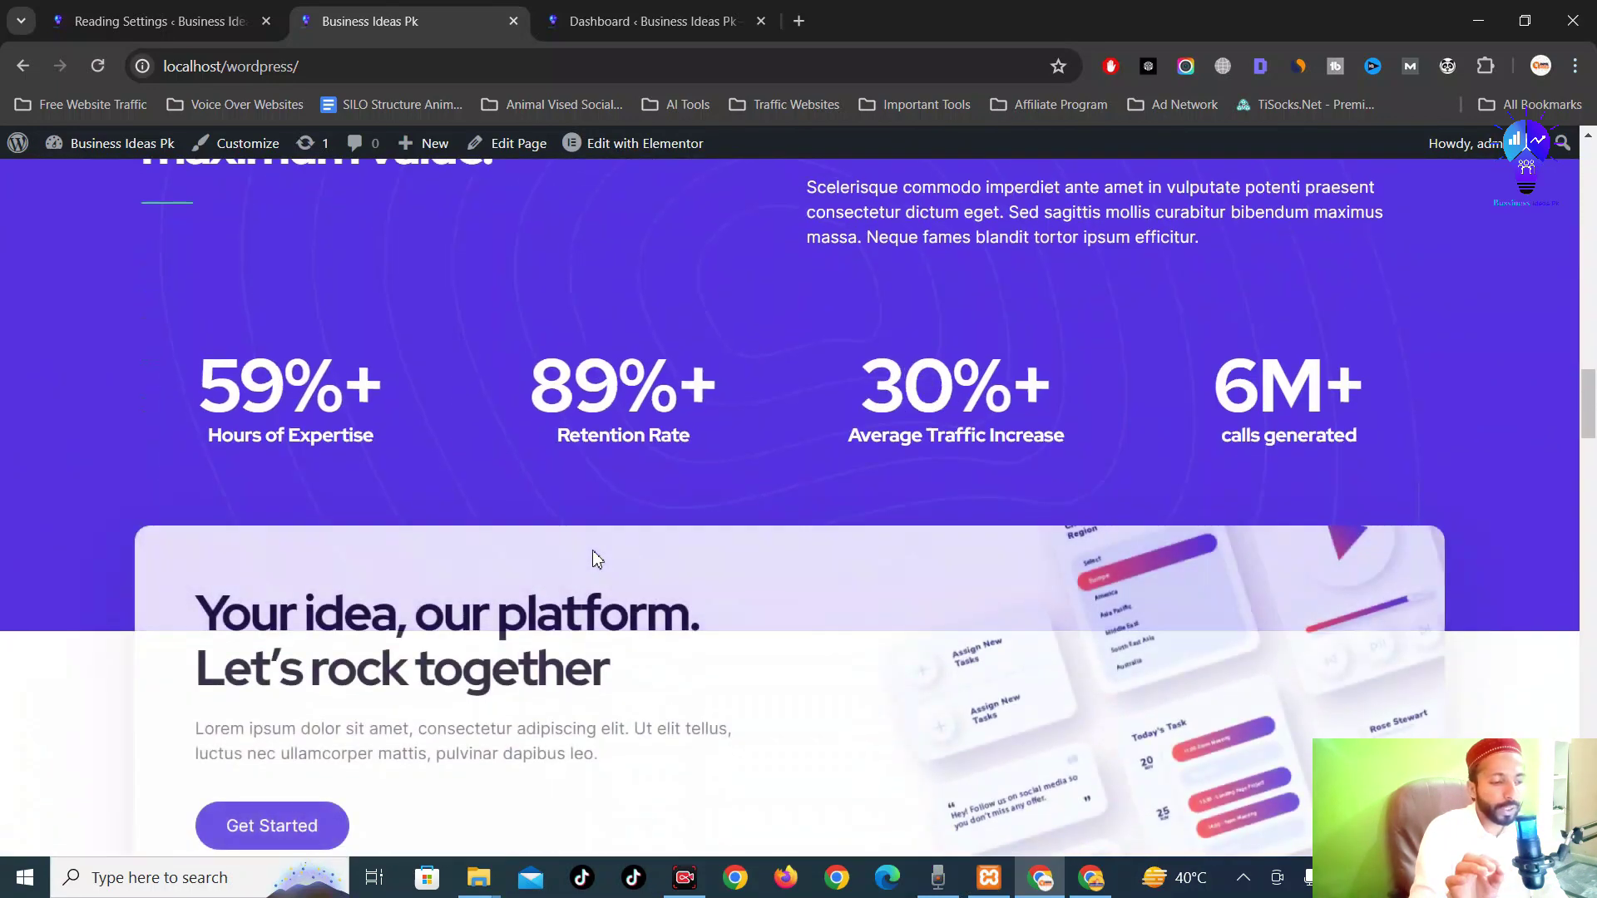
scroll(596, 551, "down", 10)
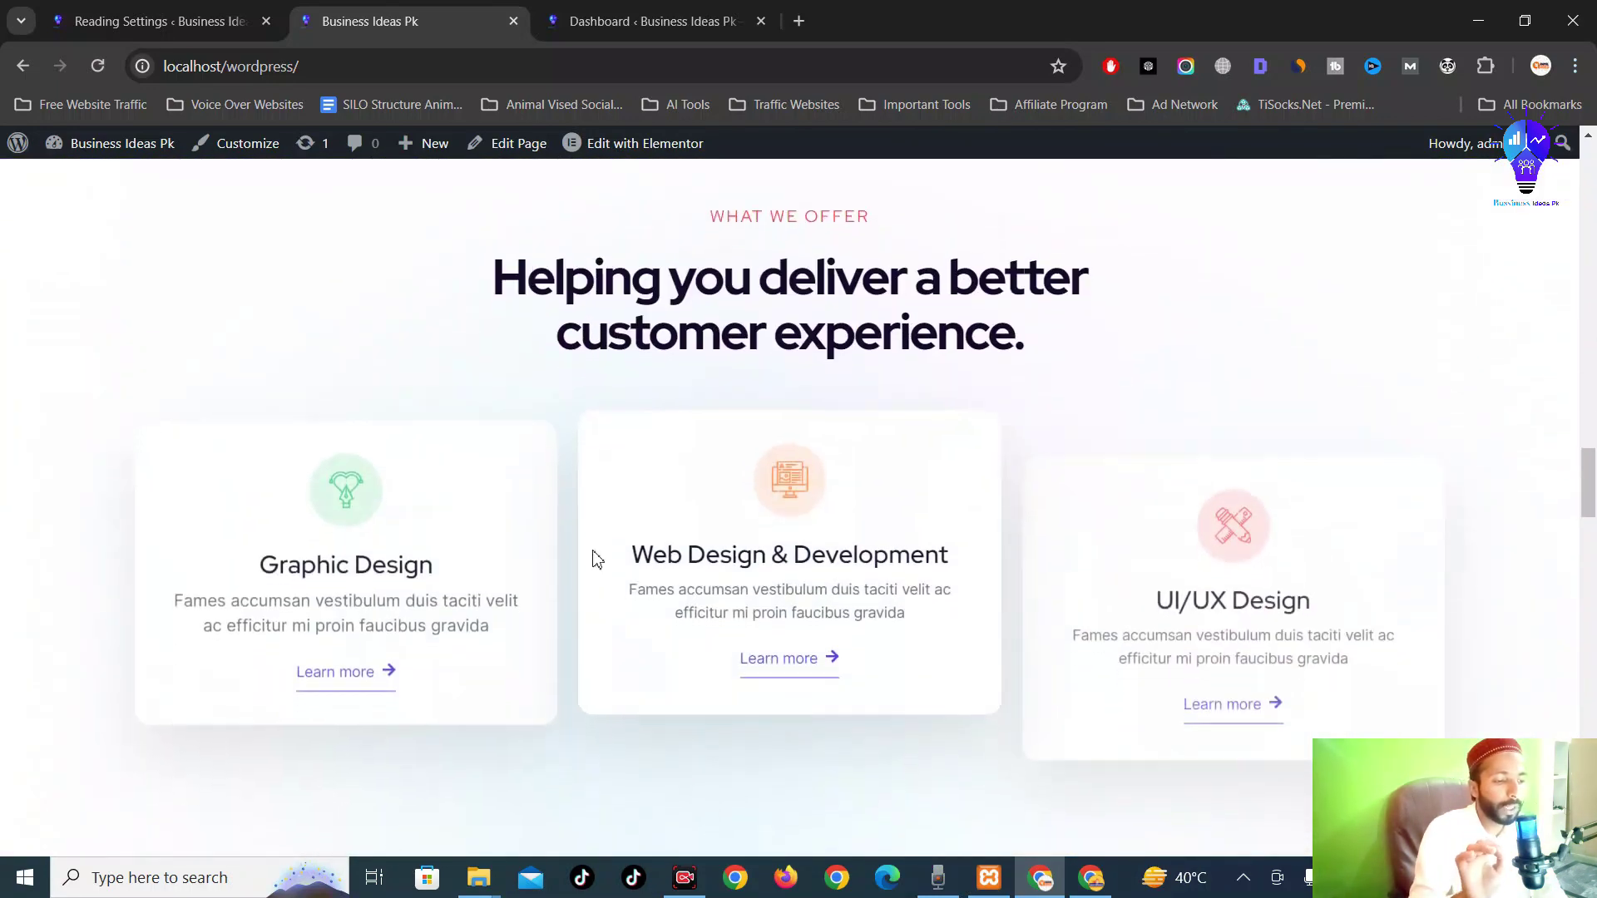
scroll(593, 551, "down", 9)
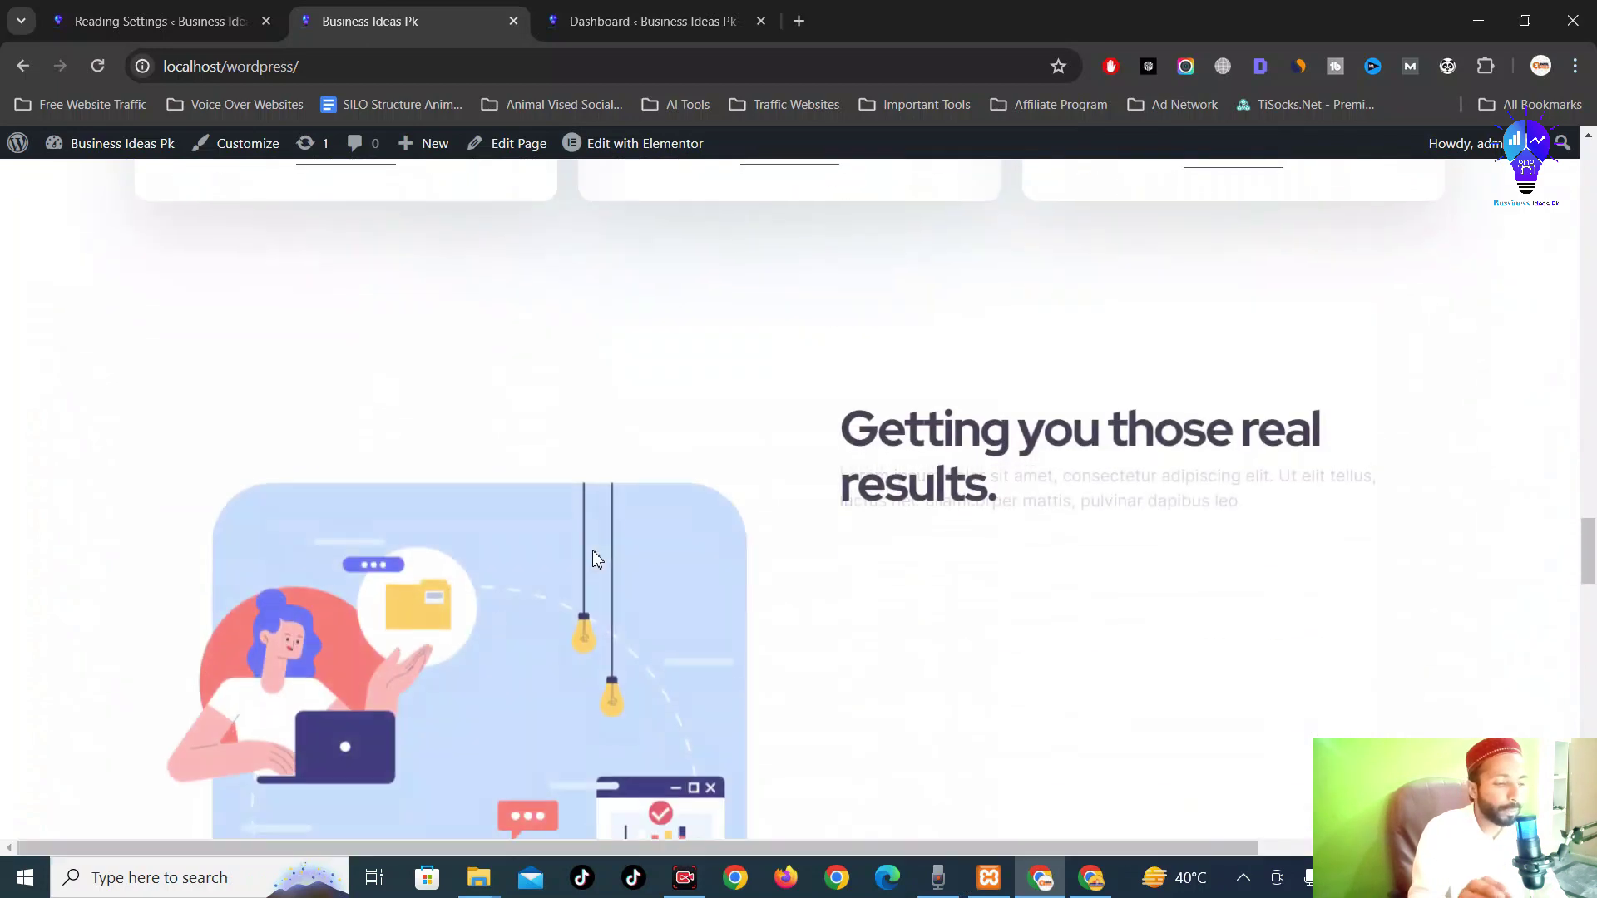
scroll(592, 551, "down", 8)
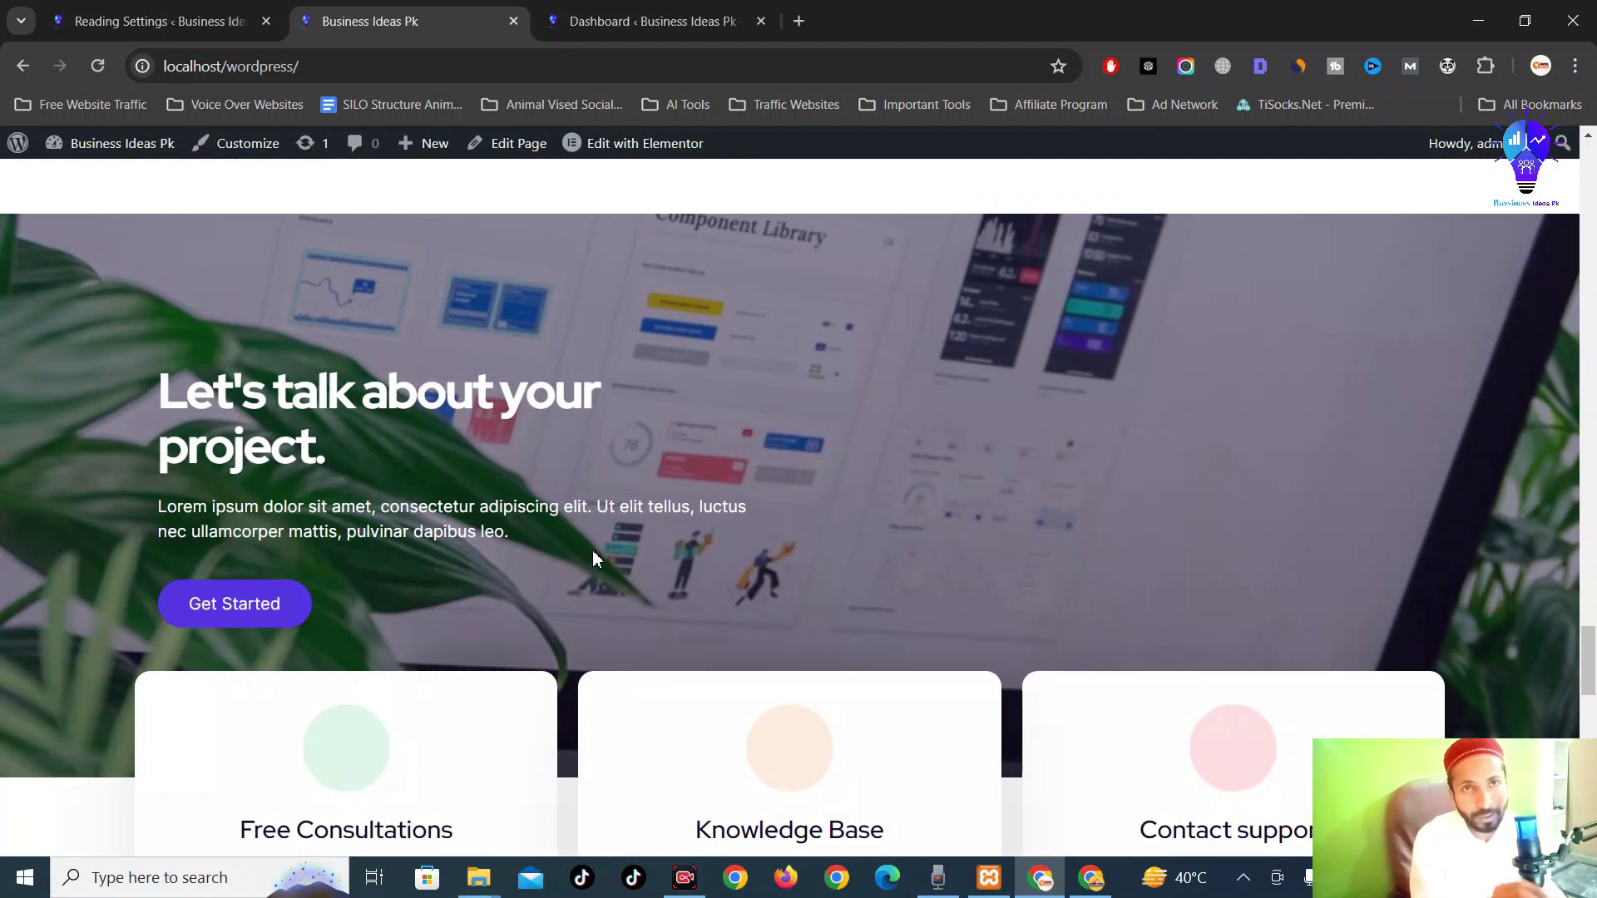
scroll(591, 559, "down", 3)
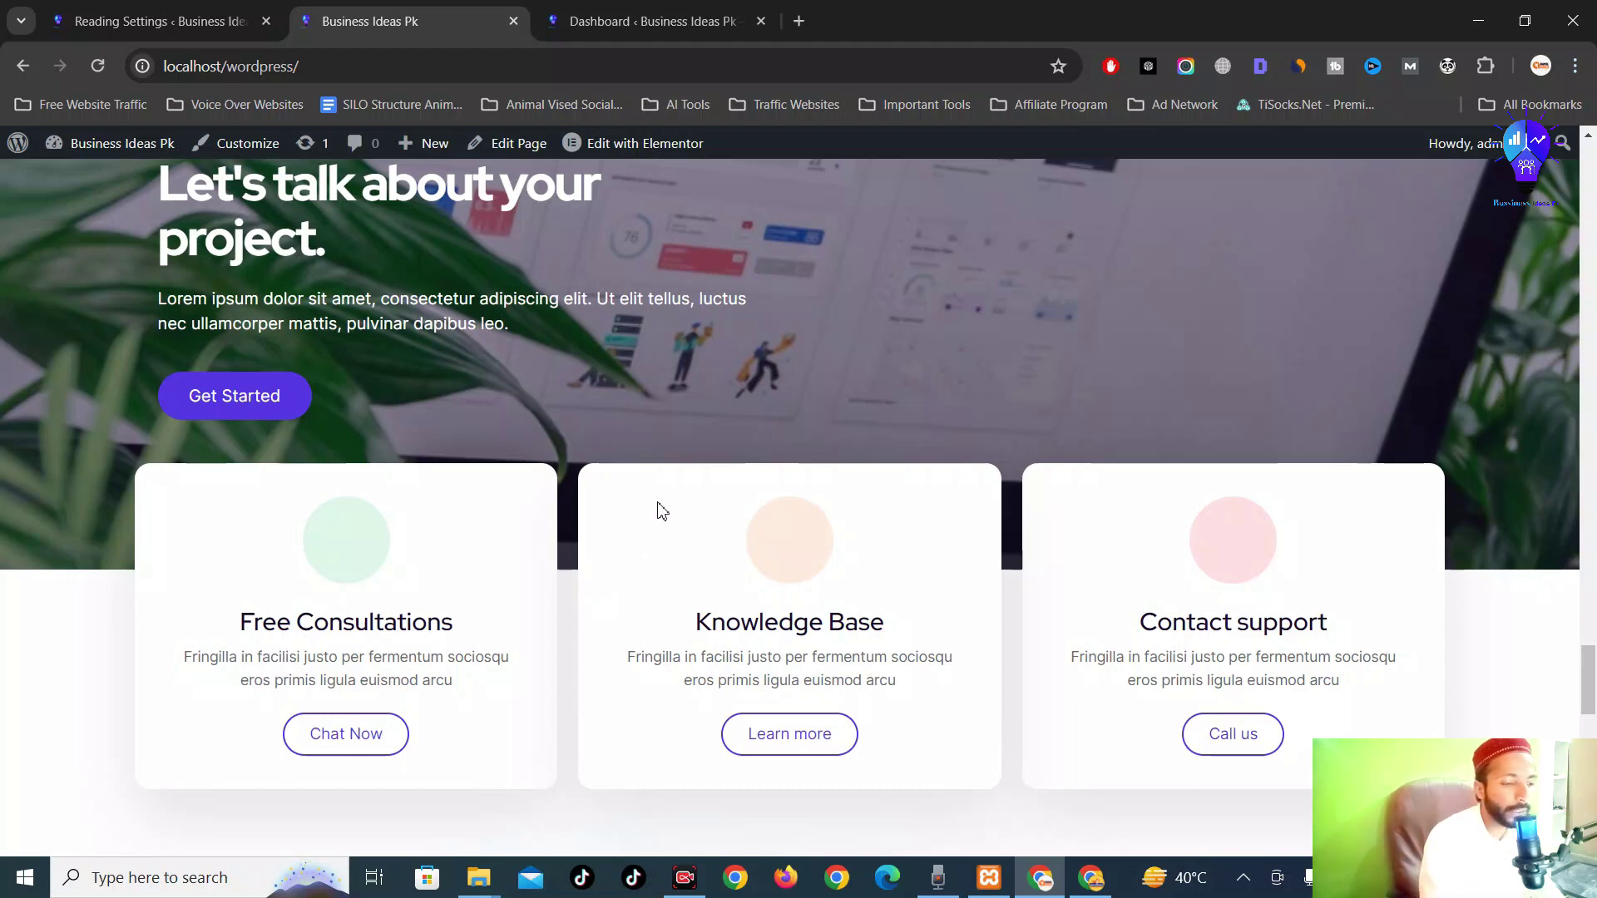
key("ctrl+Tab")
scroll(714, 575, "down", 14)
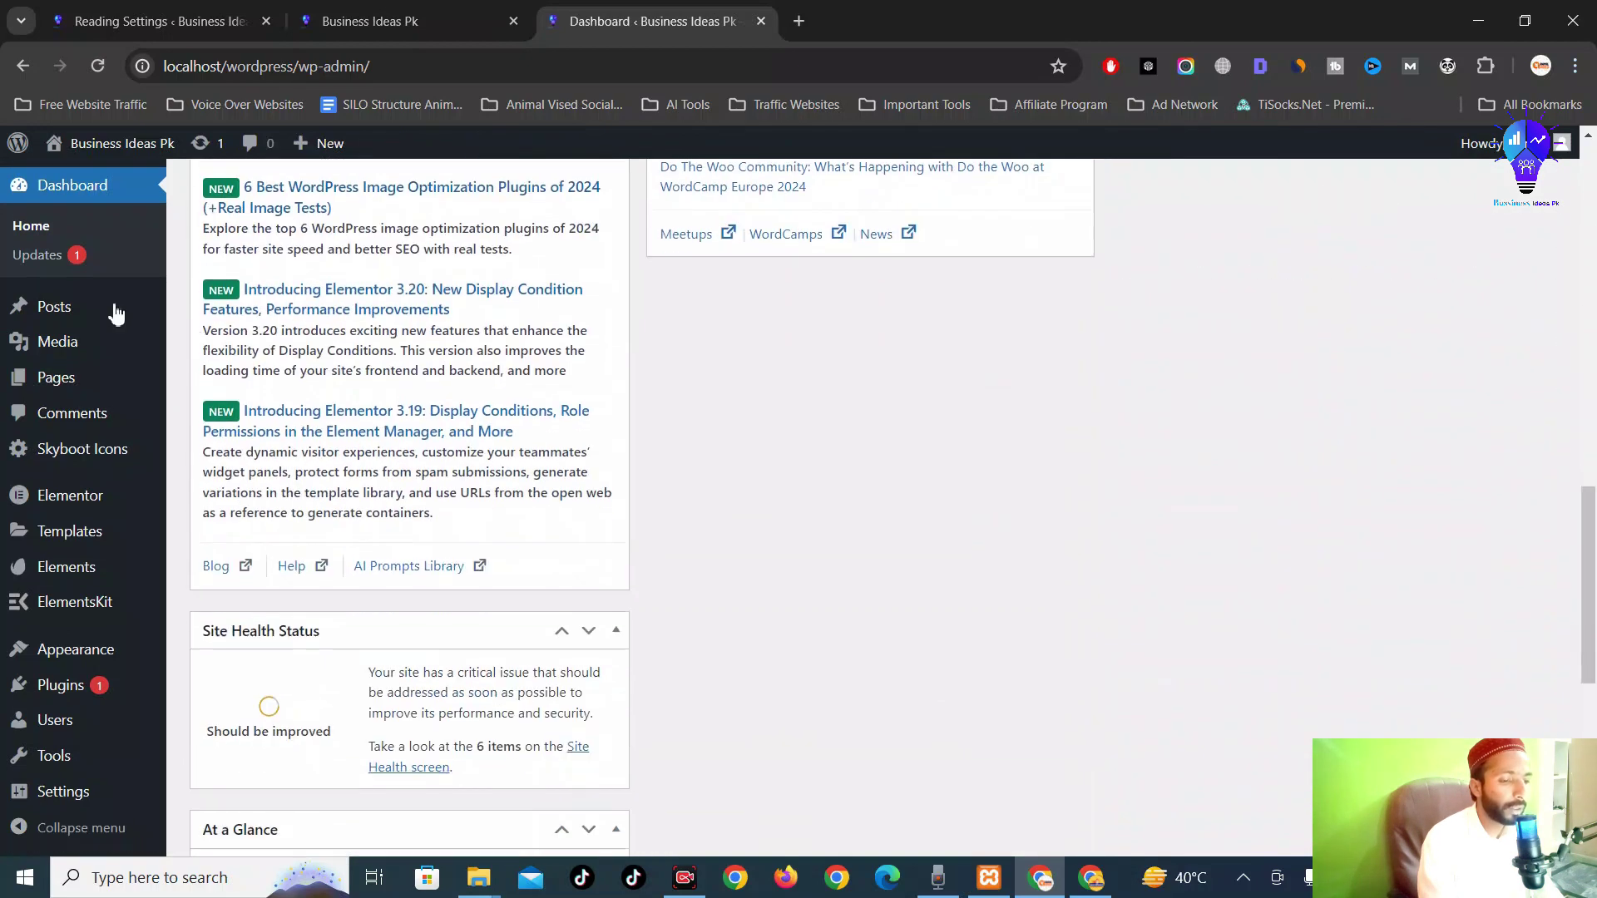
Step: Review the existing published Contact page from All Pages, then close its tab
left_click(46, 377)
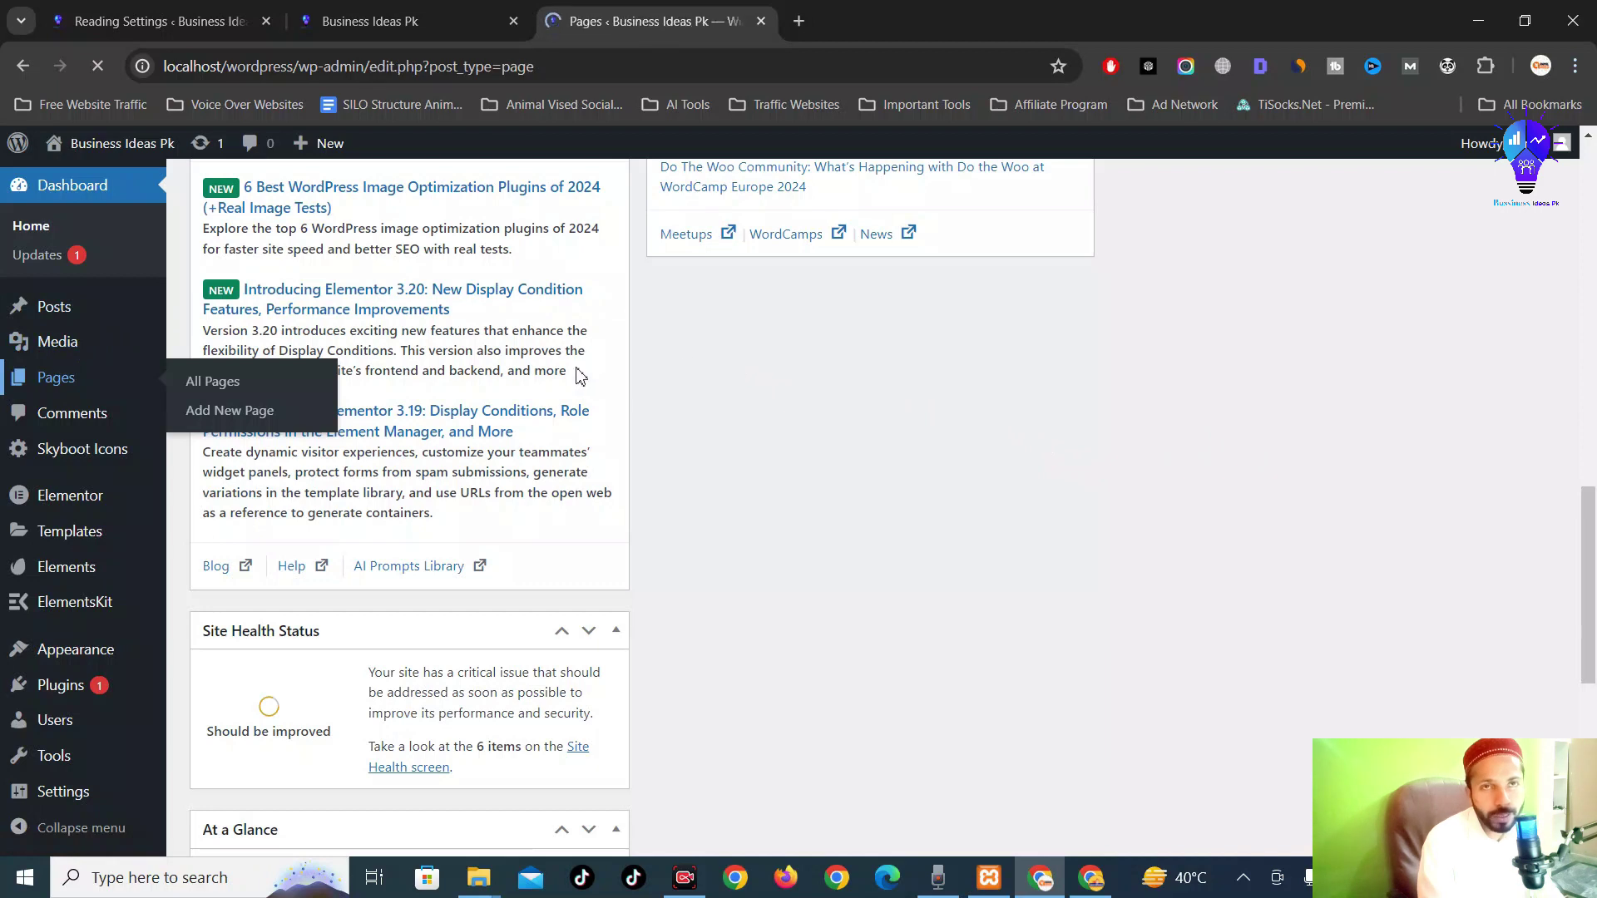
scroll(499, 439, "down", 1)
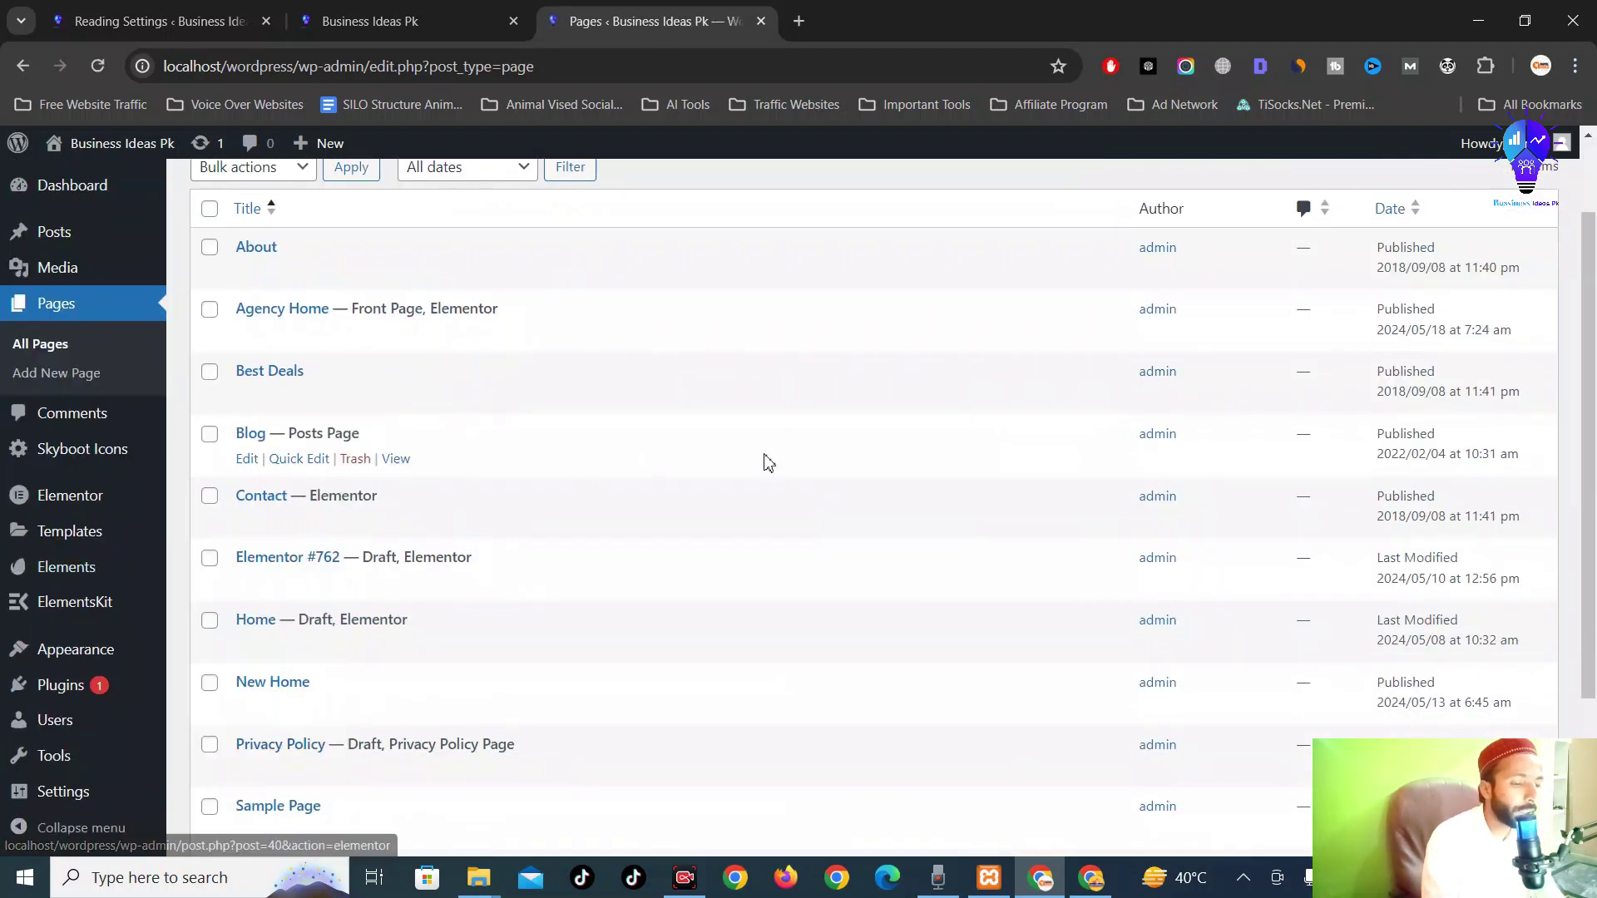
left_click(396, 521, "ctrl")
key("ctrl+Tab")
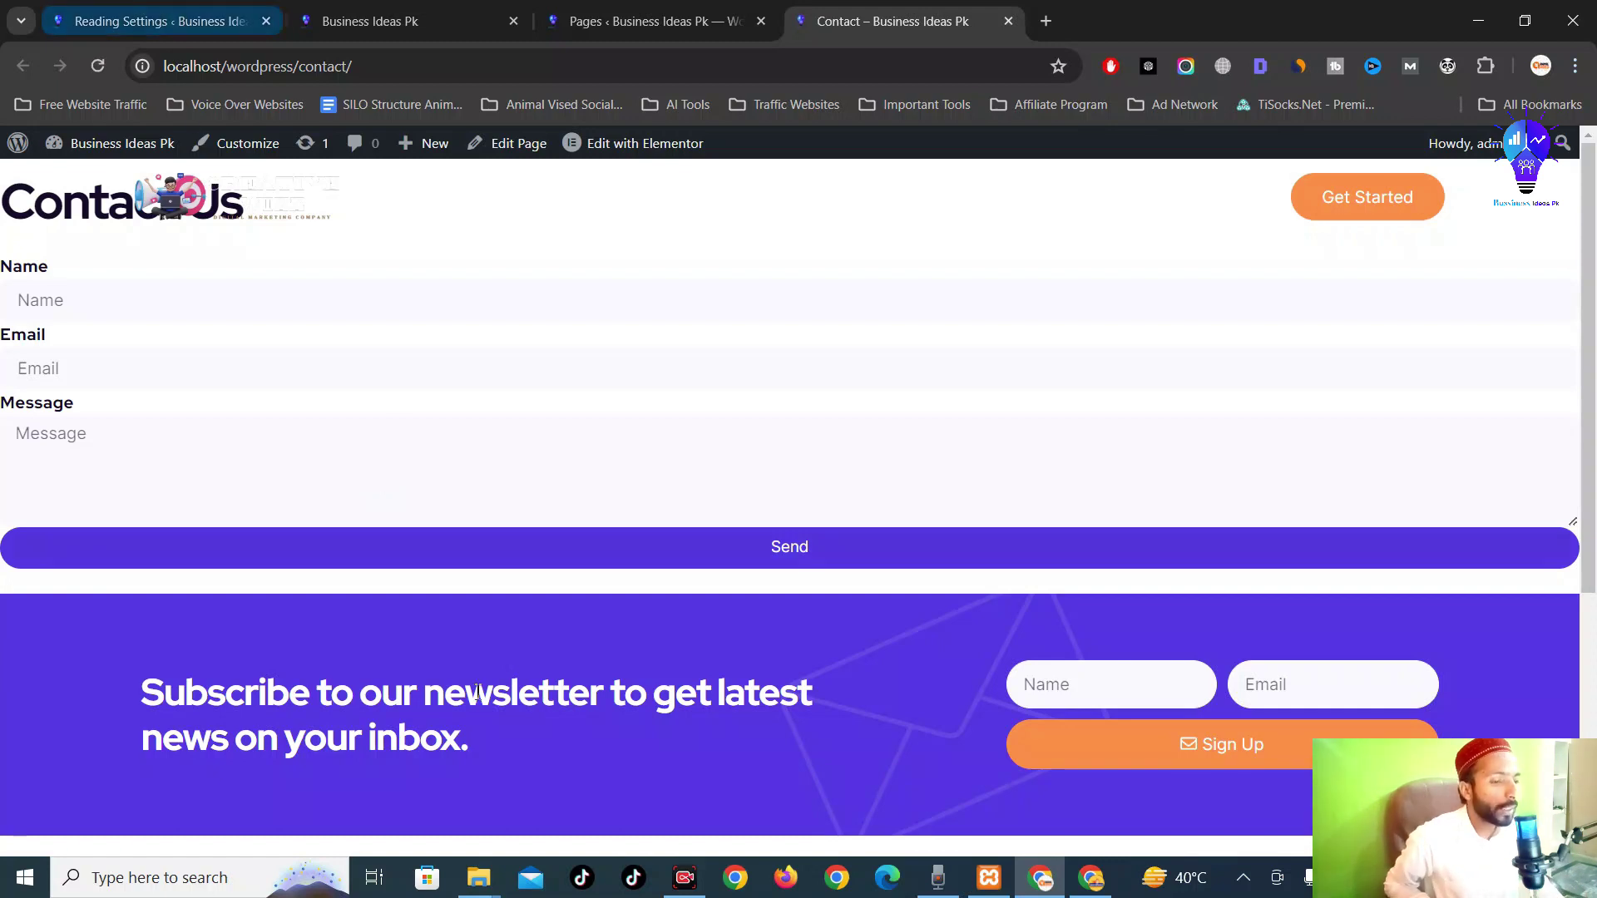
scroll(777, 533, "down", 5)
scroll(751, 522, "up", 5)
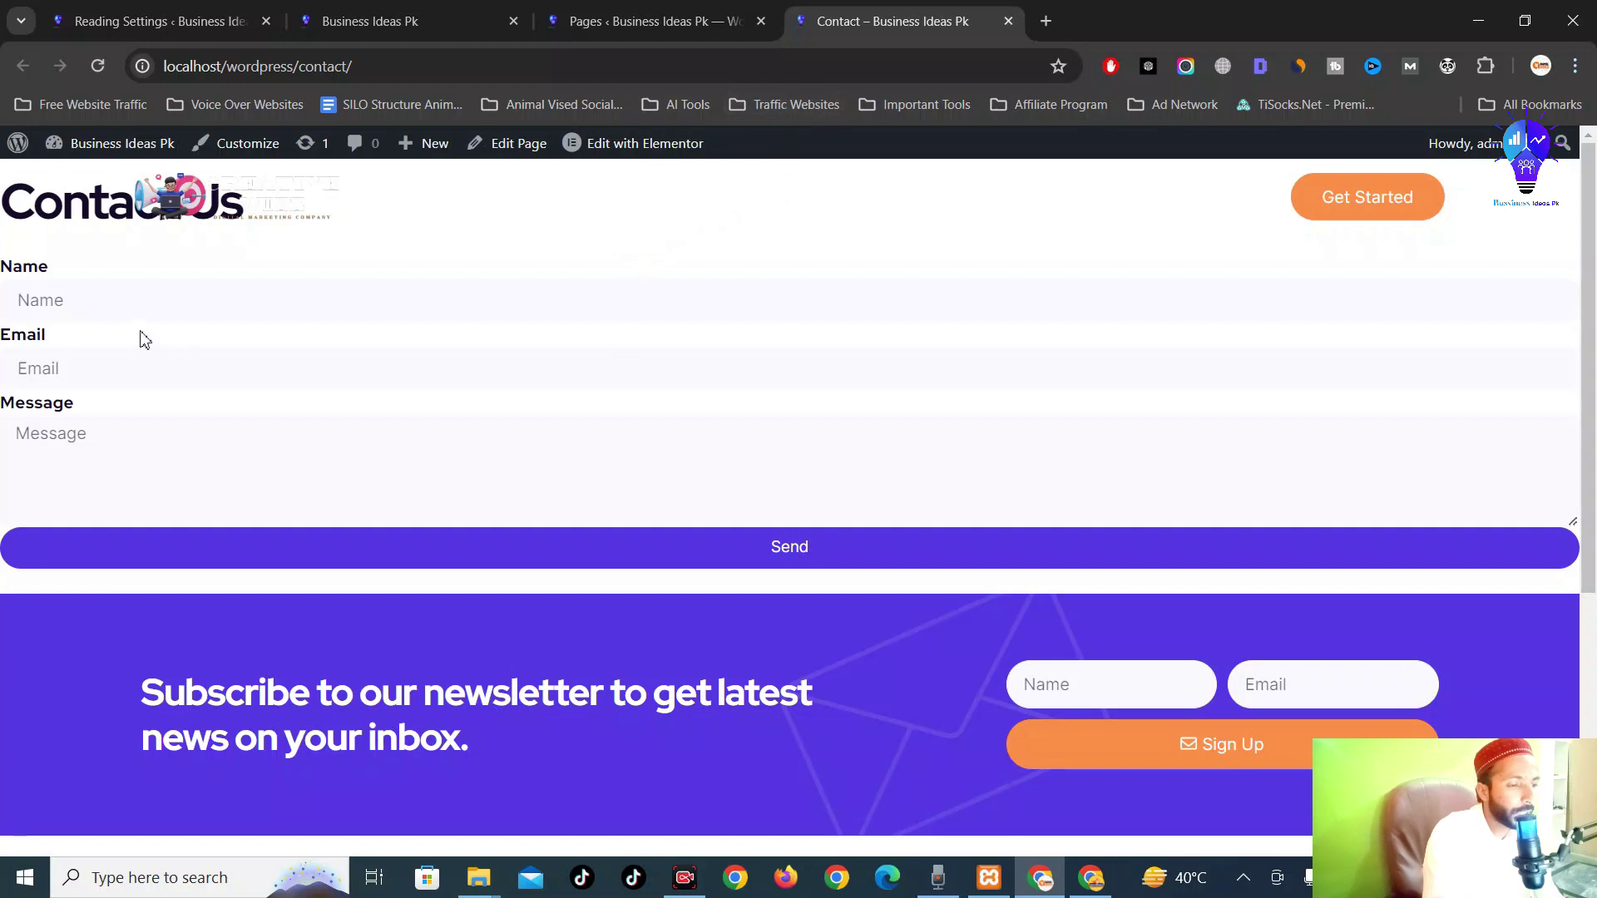
left_click(1009, 21)
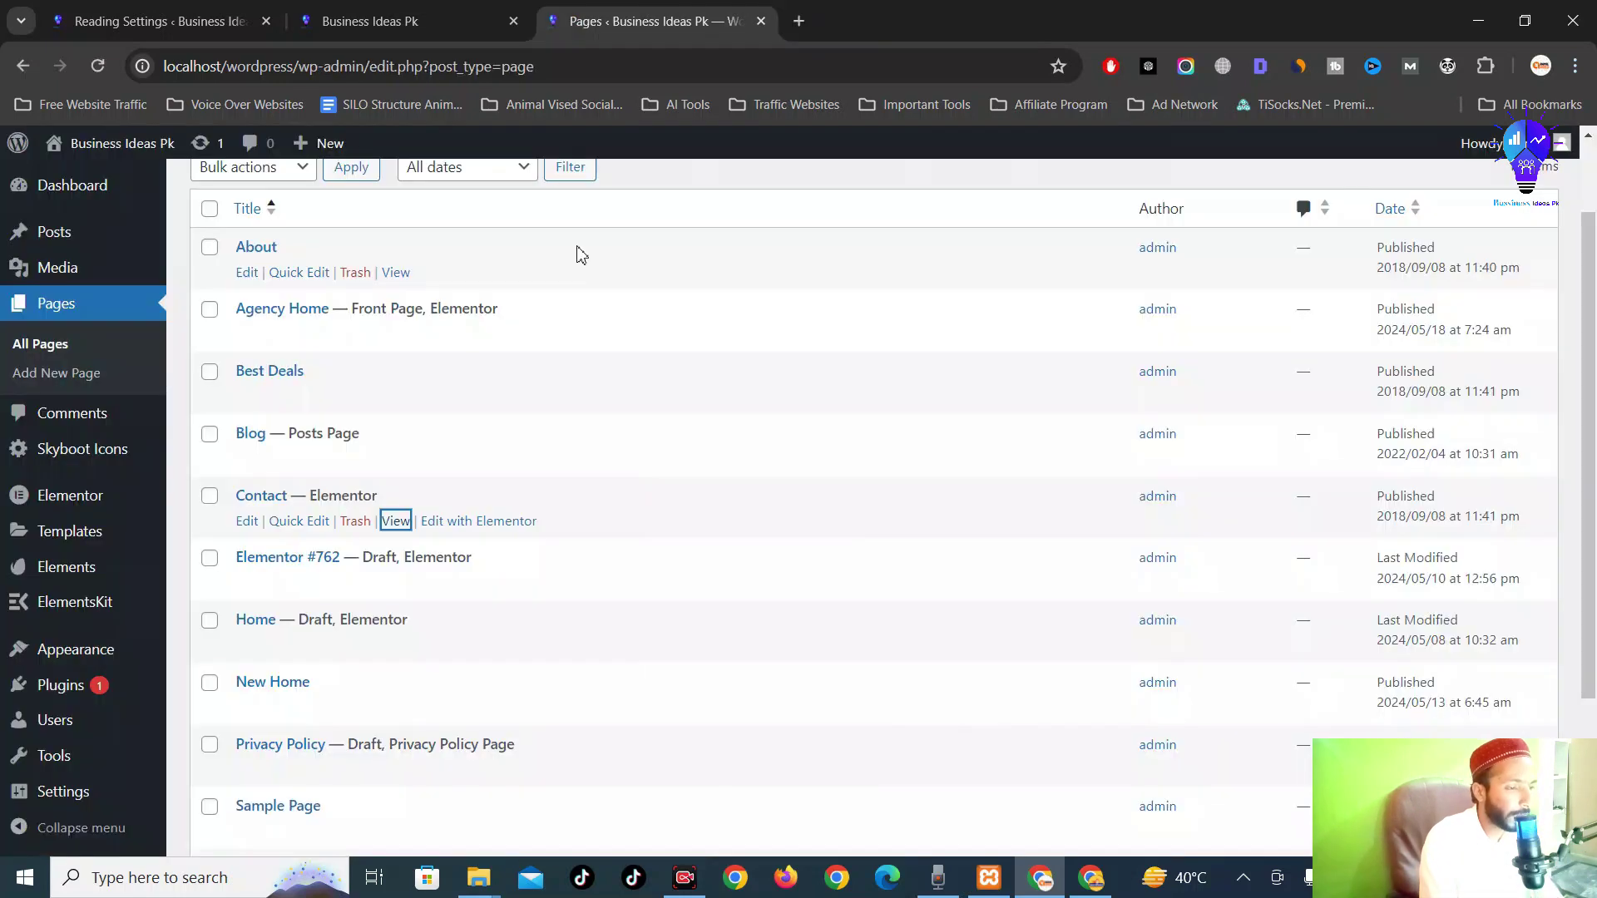
Step: Start a new blank page in a new tab with Add New Page
scroll(485, 391, "down", 2)
scroll(250, 583, "up", 4)
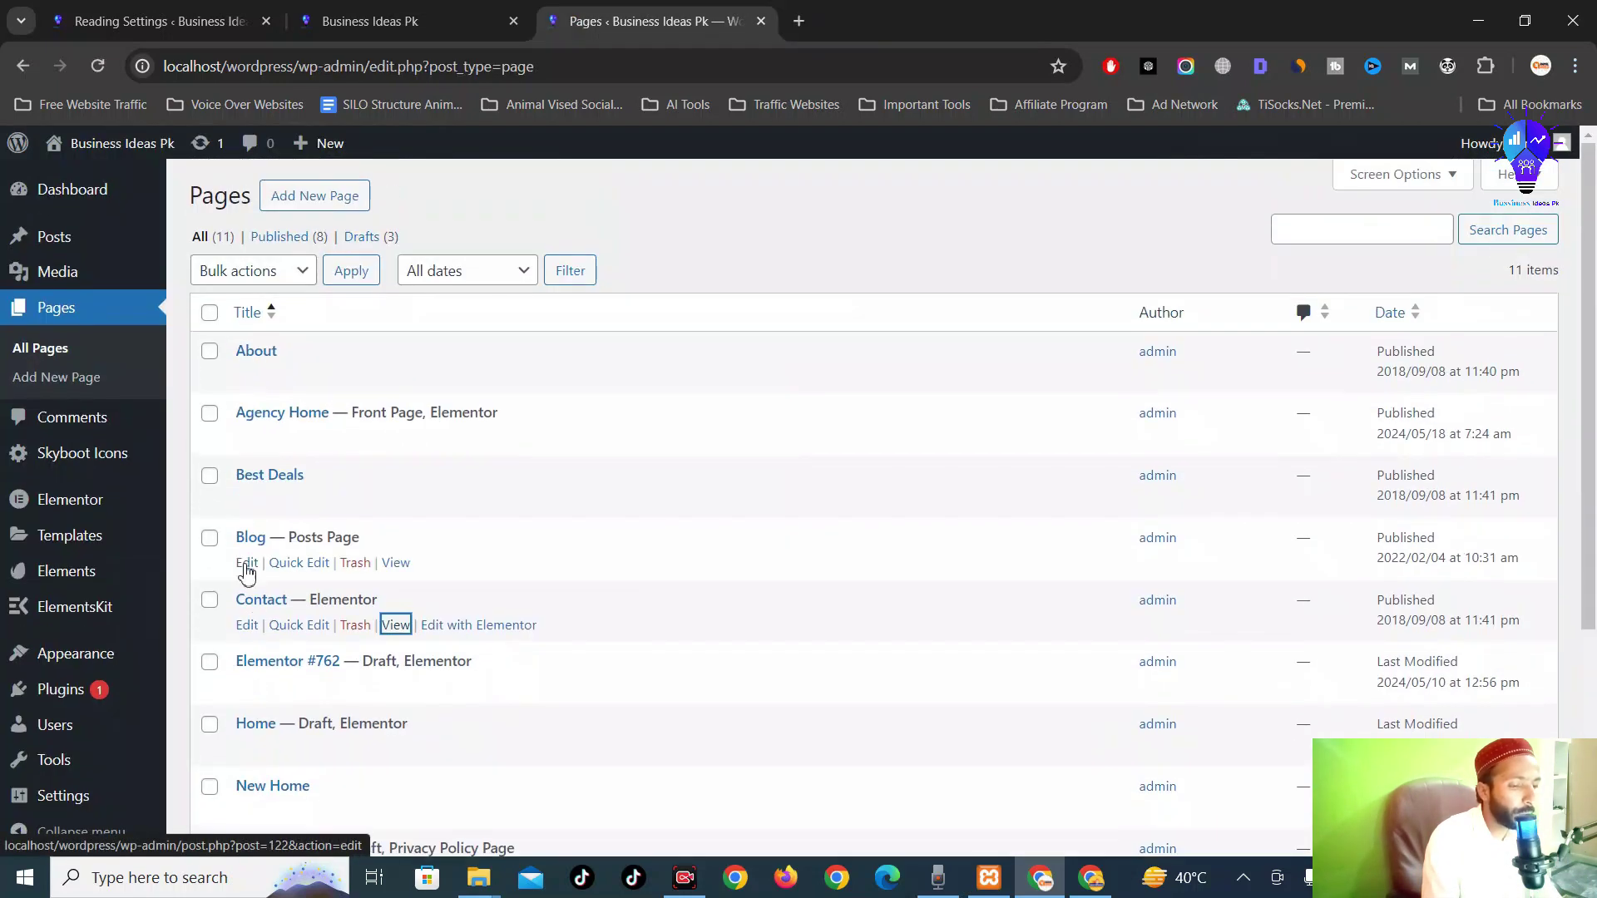
middle_click(328, 196)
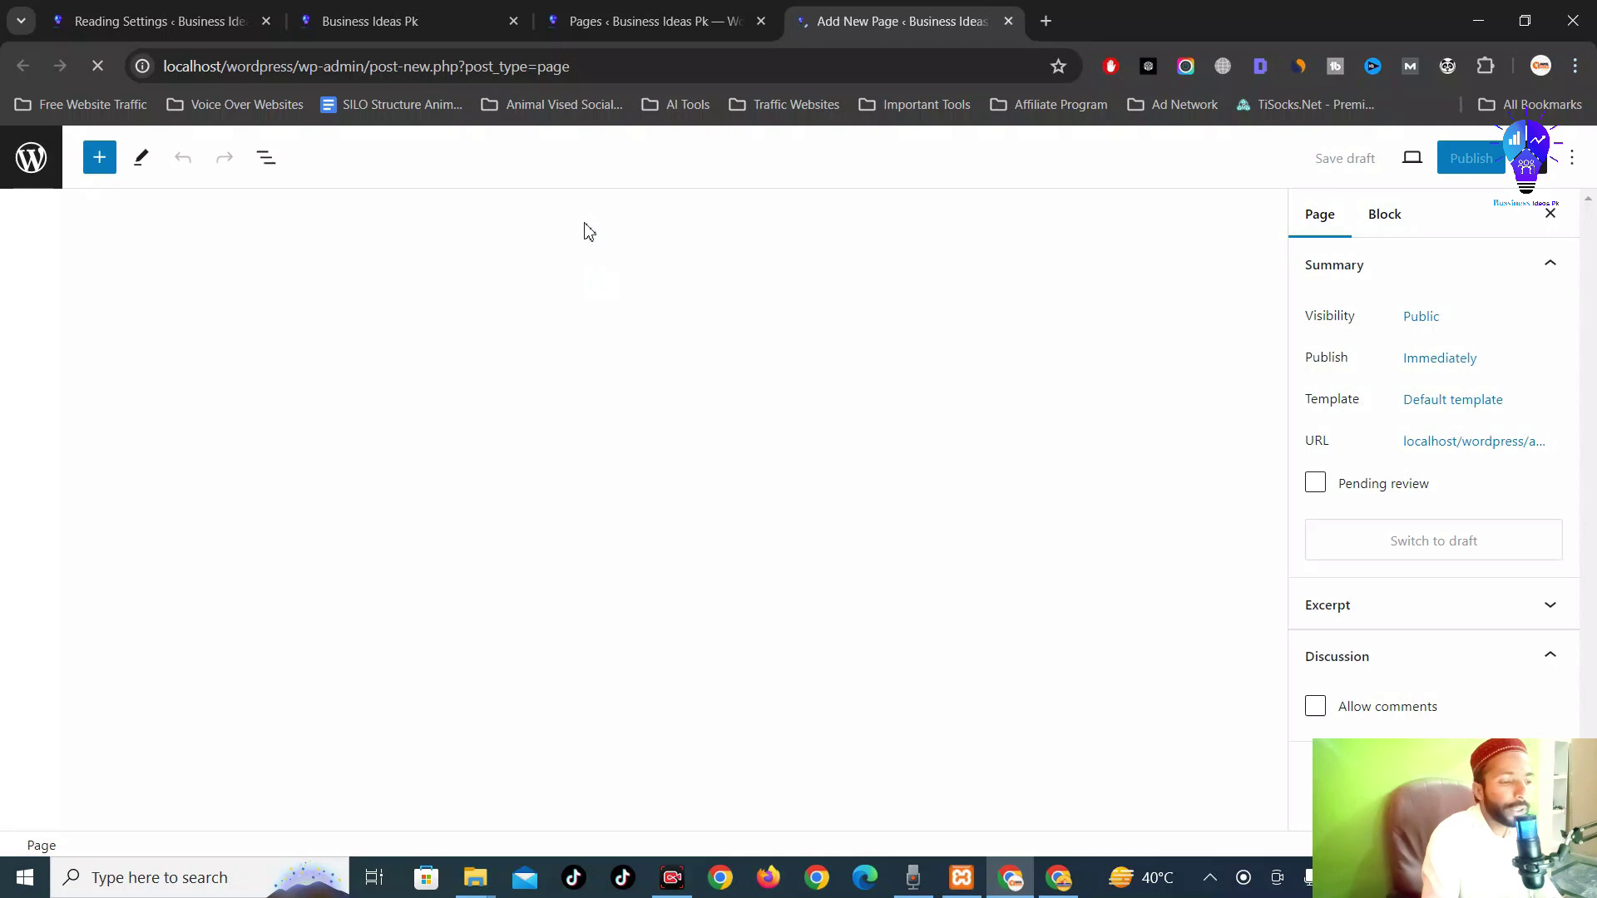
Step: Title the new page 'Contact Us' and set its template to Elementor Full Width
type("Contact Us")
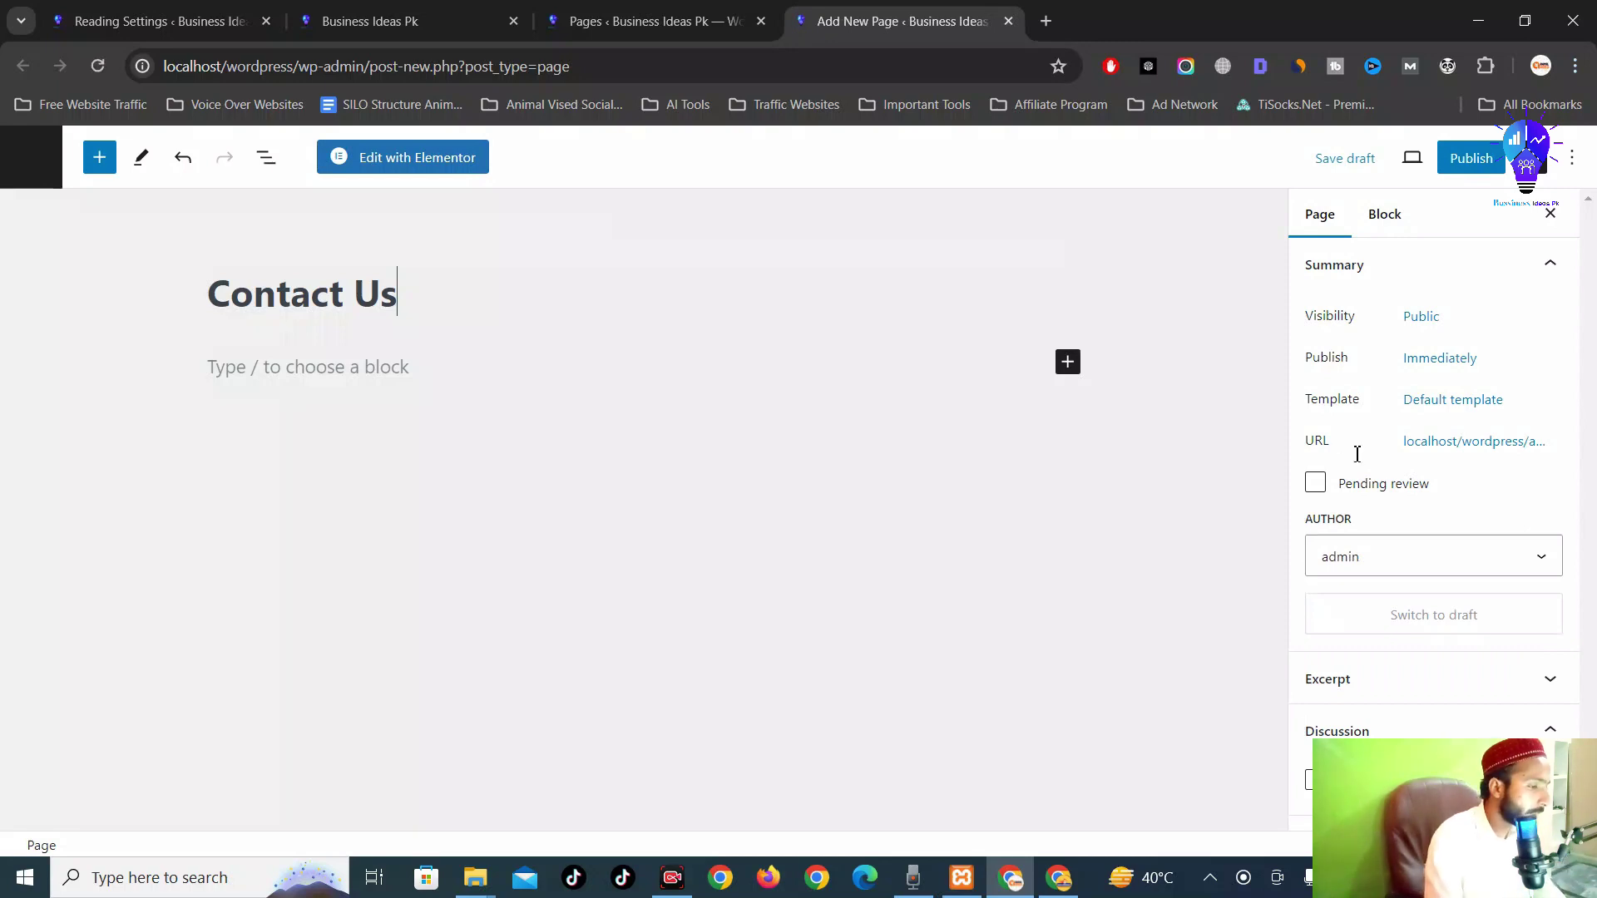
left_click(1443, 409)
left_click(1383, 562)
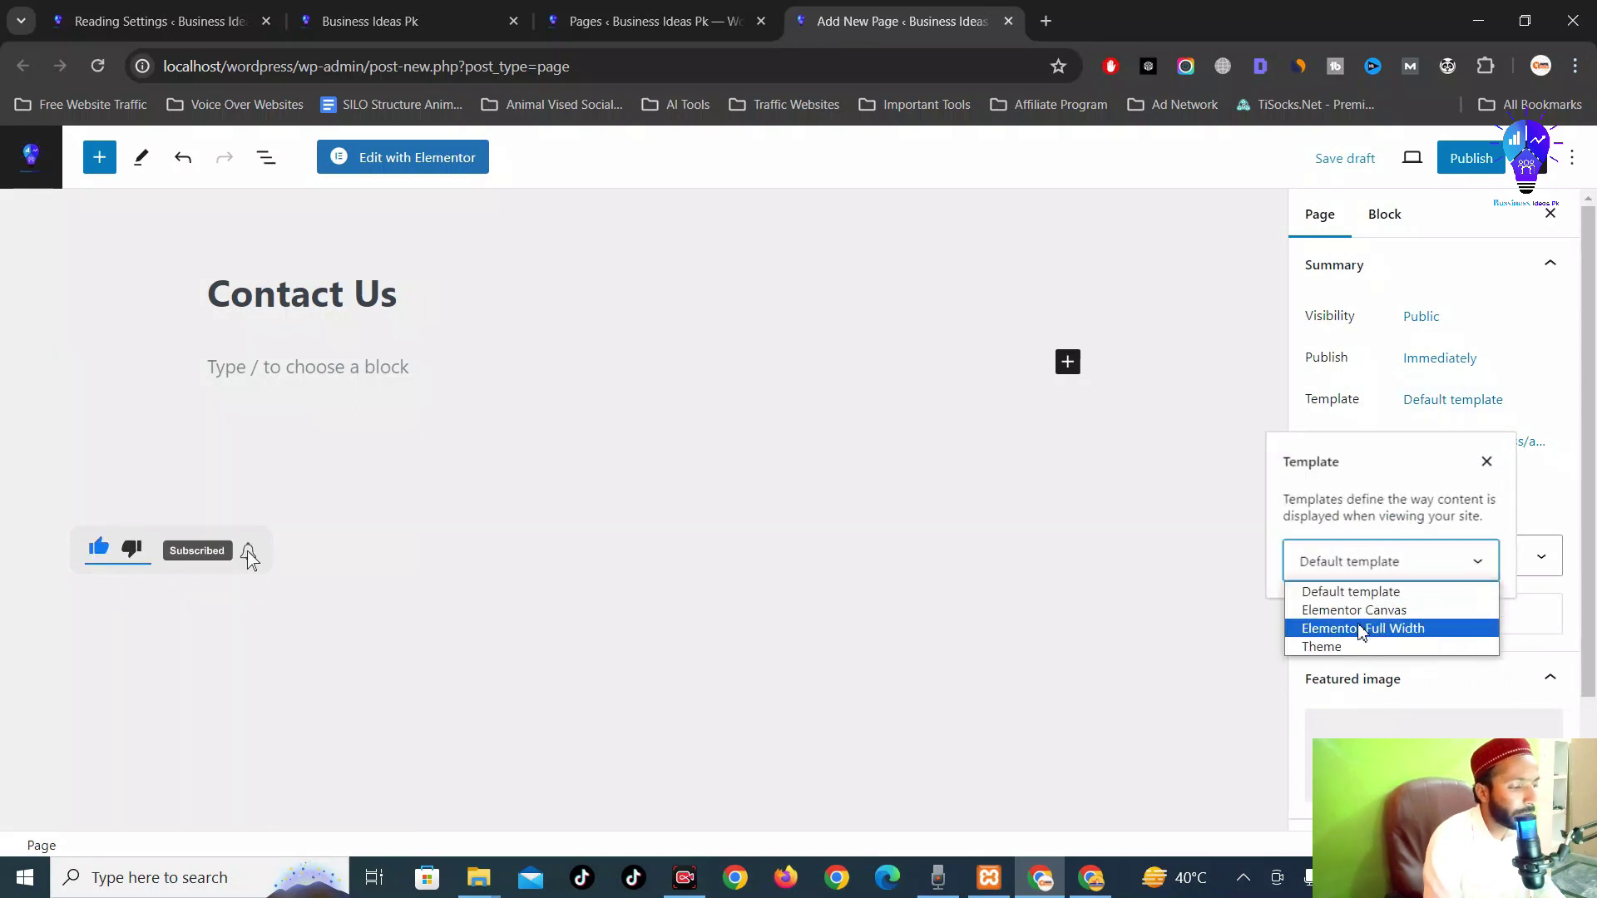
left_click(1384, 627)
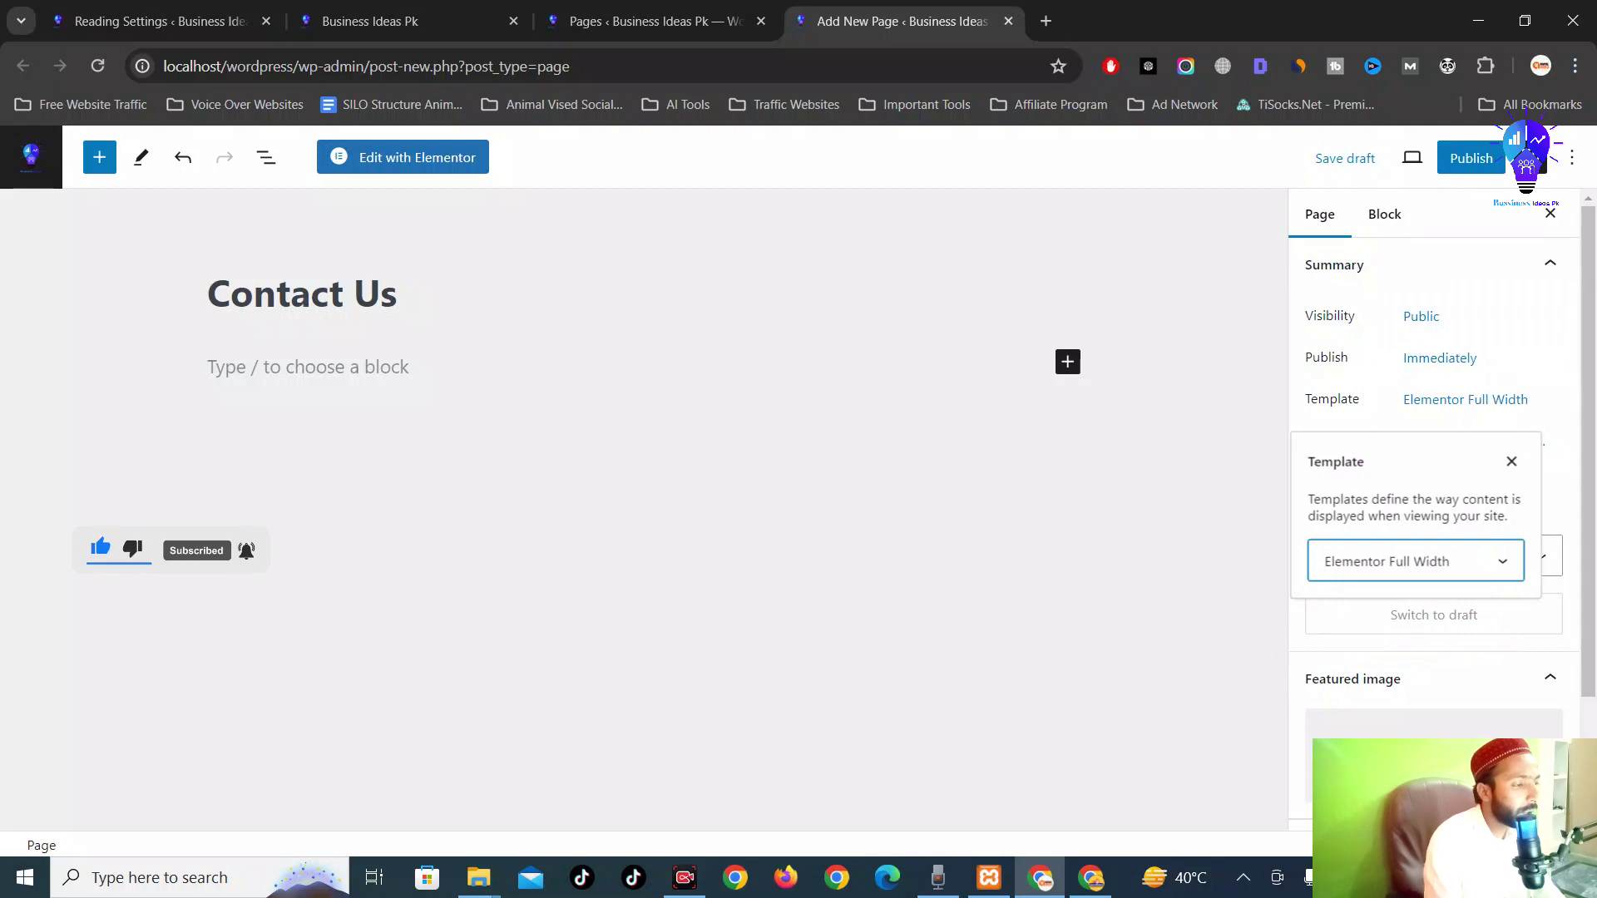
Step: Switch the Contact Us page over to Elementor editing
left_click(1568, 165)
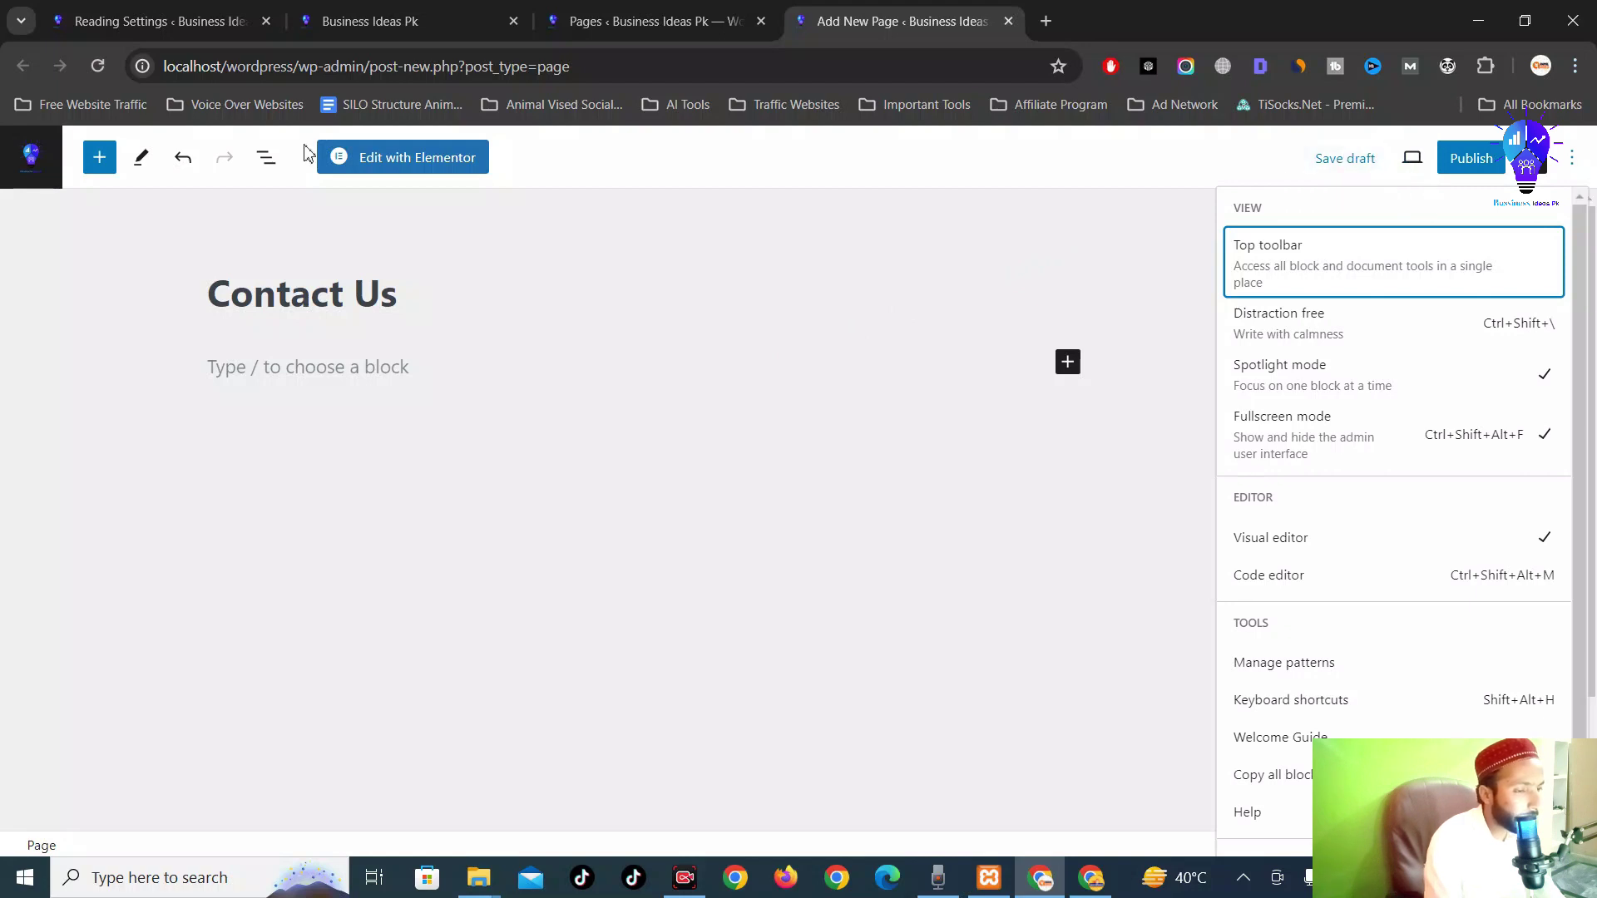
left_click(439, 165)
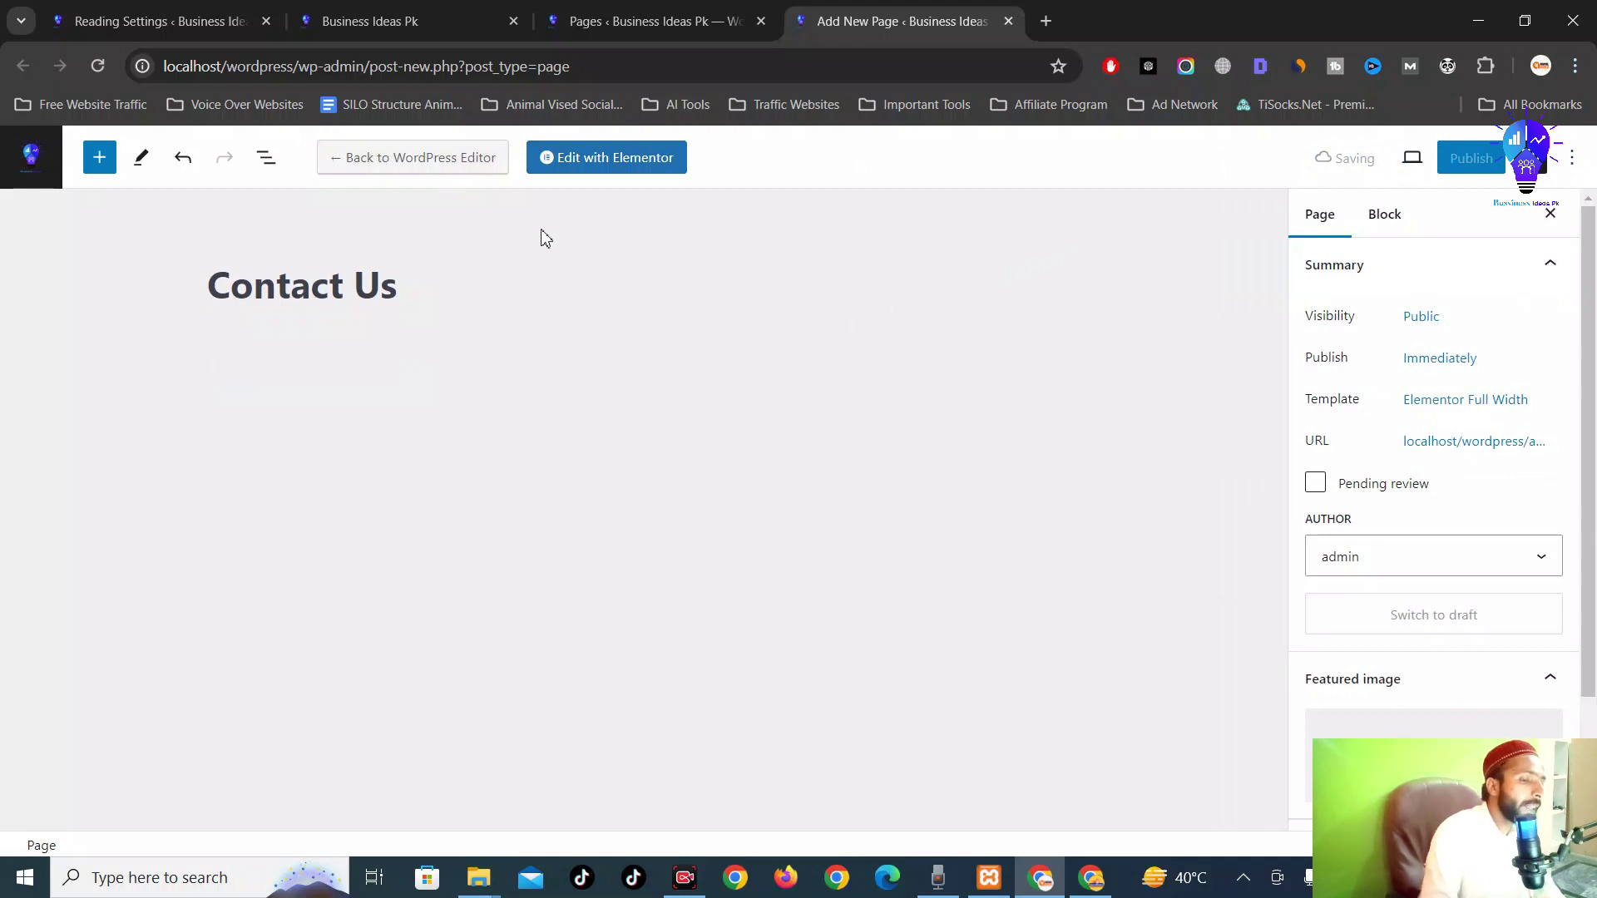
left_click(627, 161)
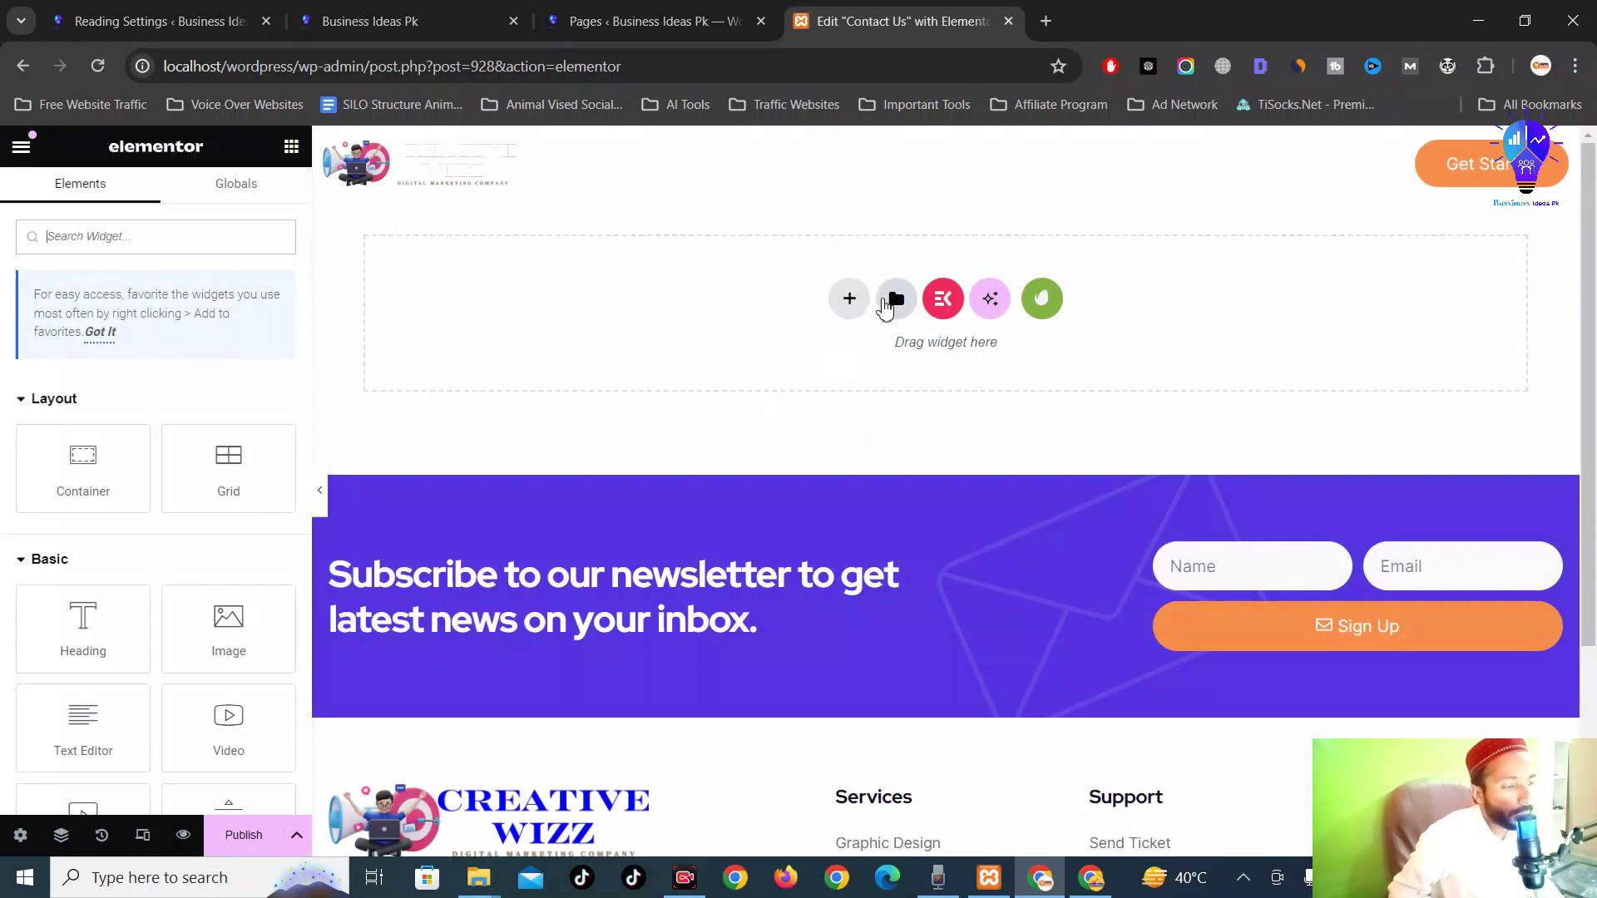
Step: Open Elementor's template library and browse Pages, then My Templates, to find the saved Contact us template
left_click(894, 299)
left_click(871, 182)
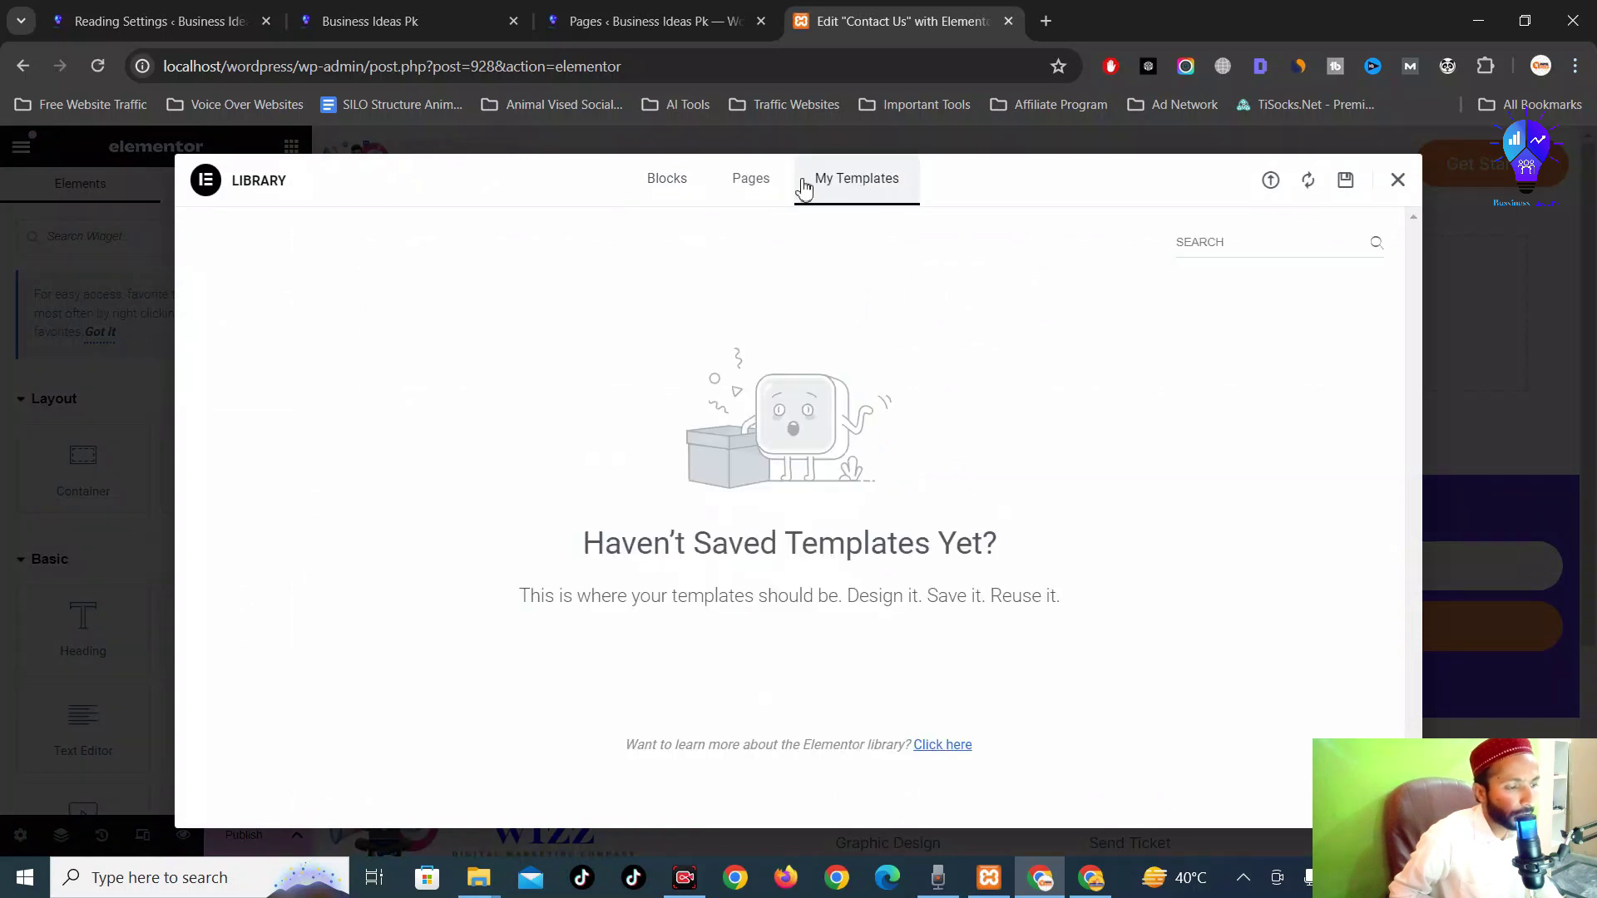
left_click(753, 176)
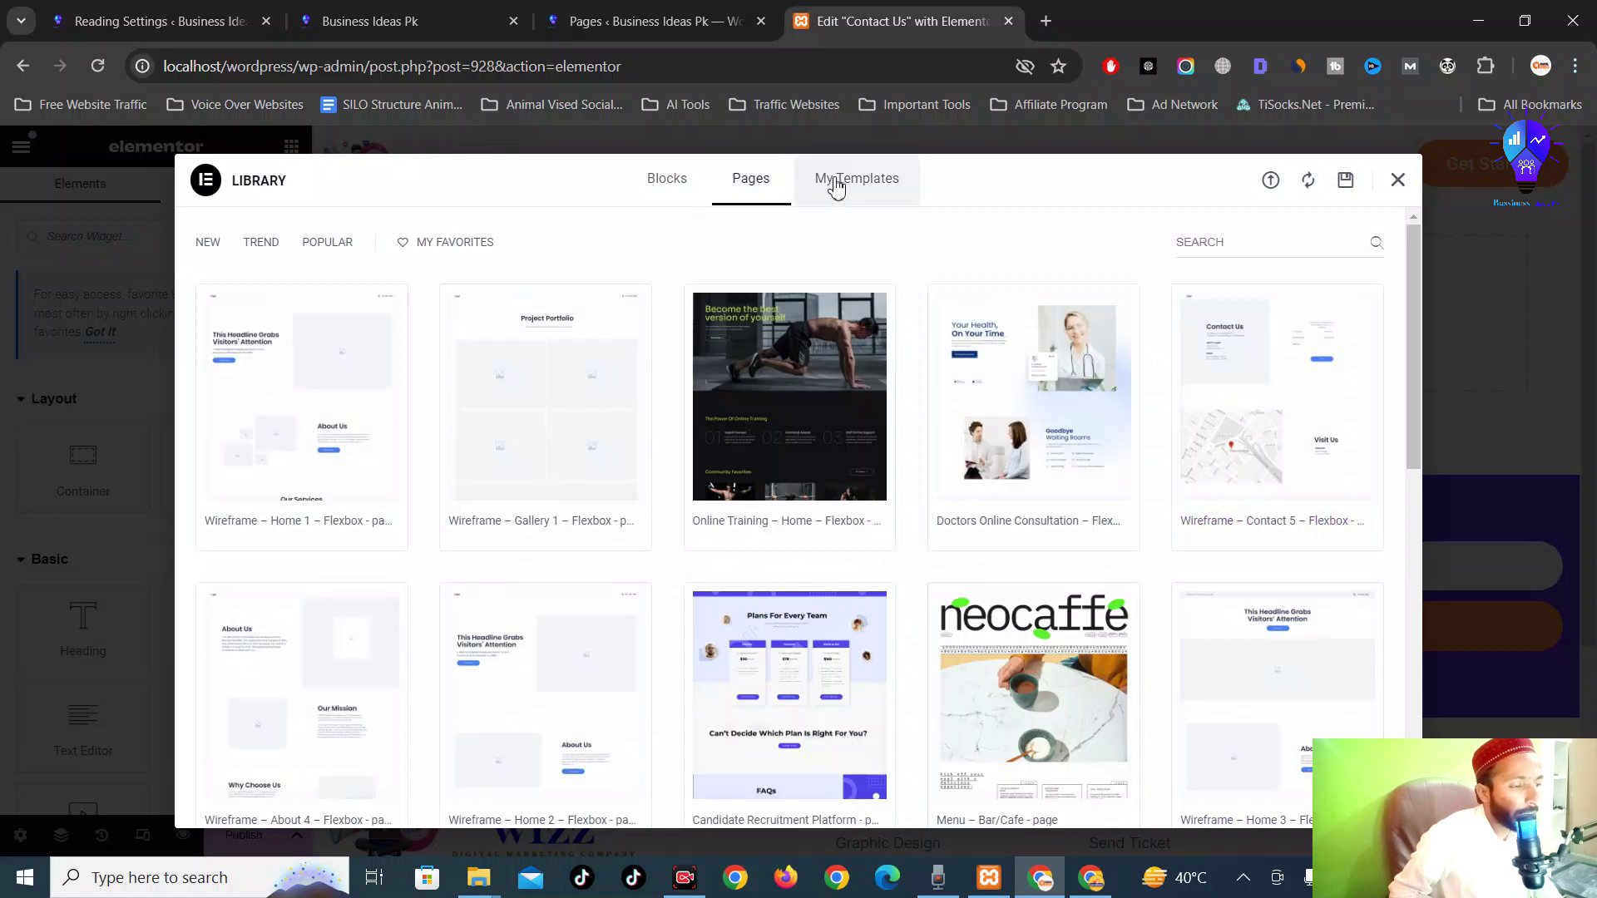
left_click(857, 180)
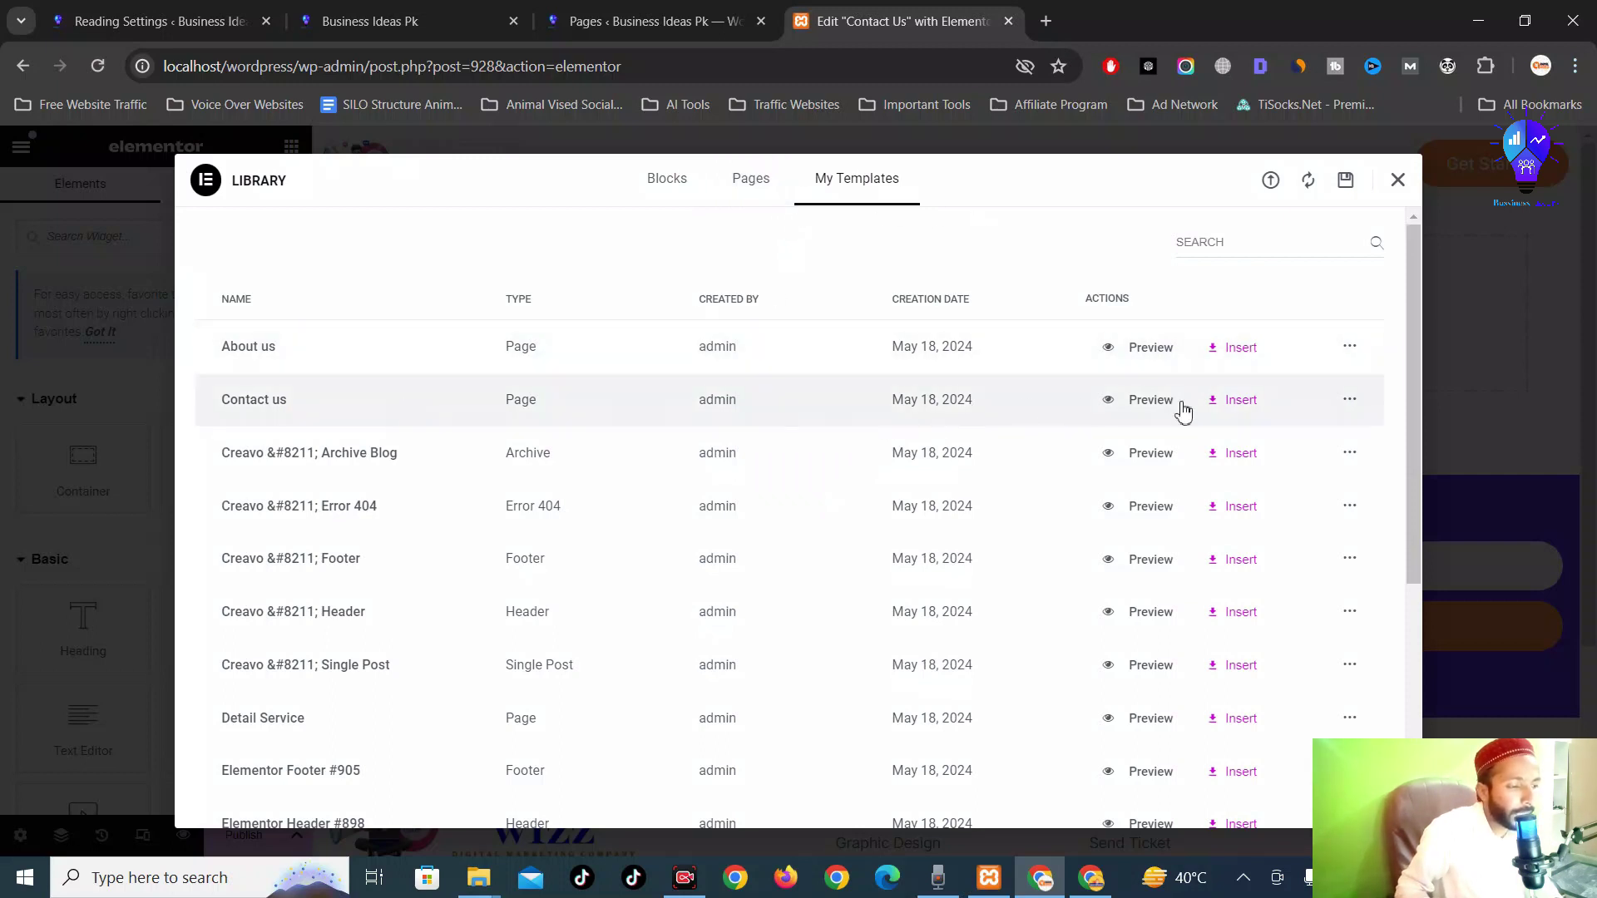
left_click(1149, 402)
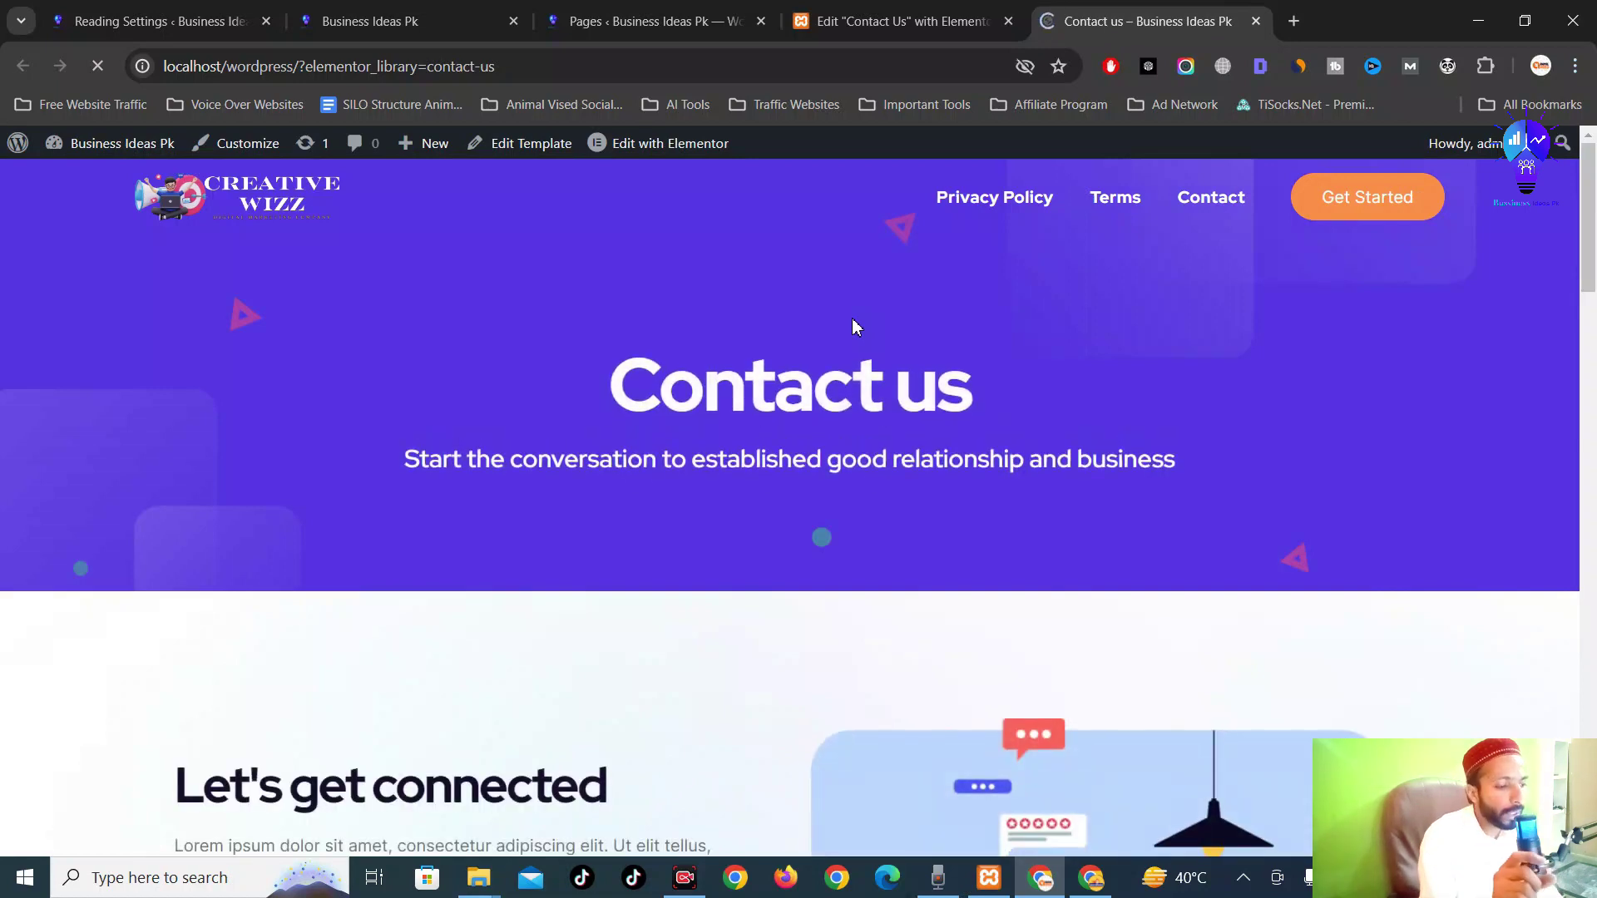
scroll(857, 327, "down", 8)
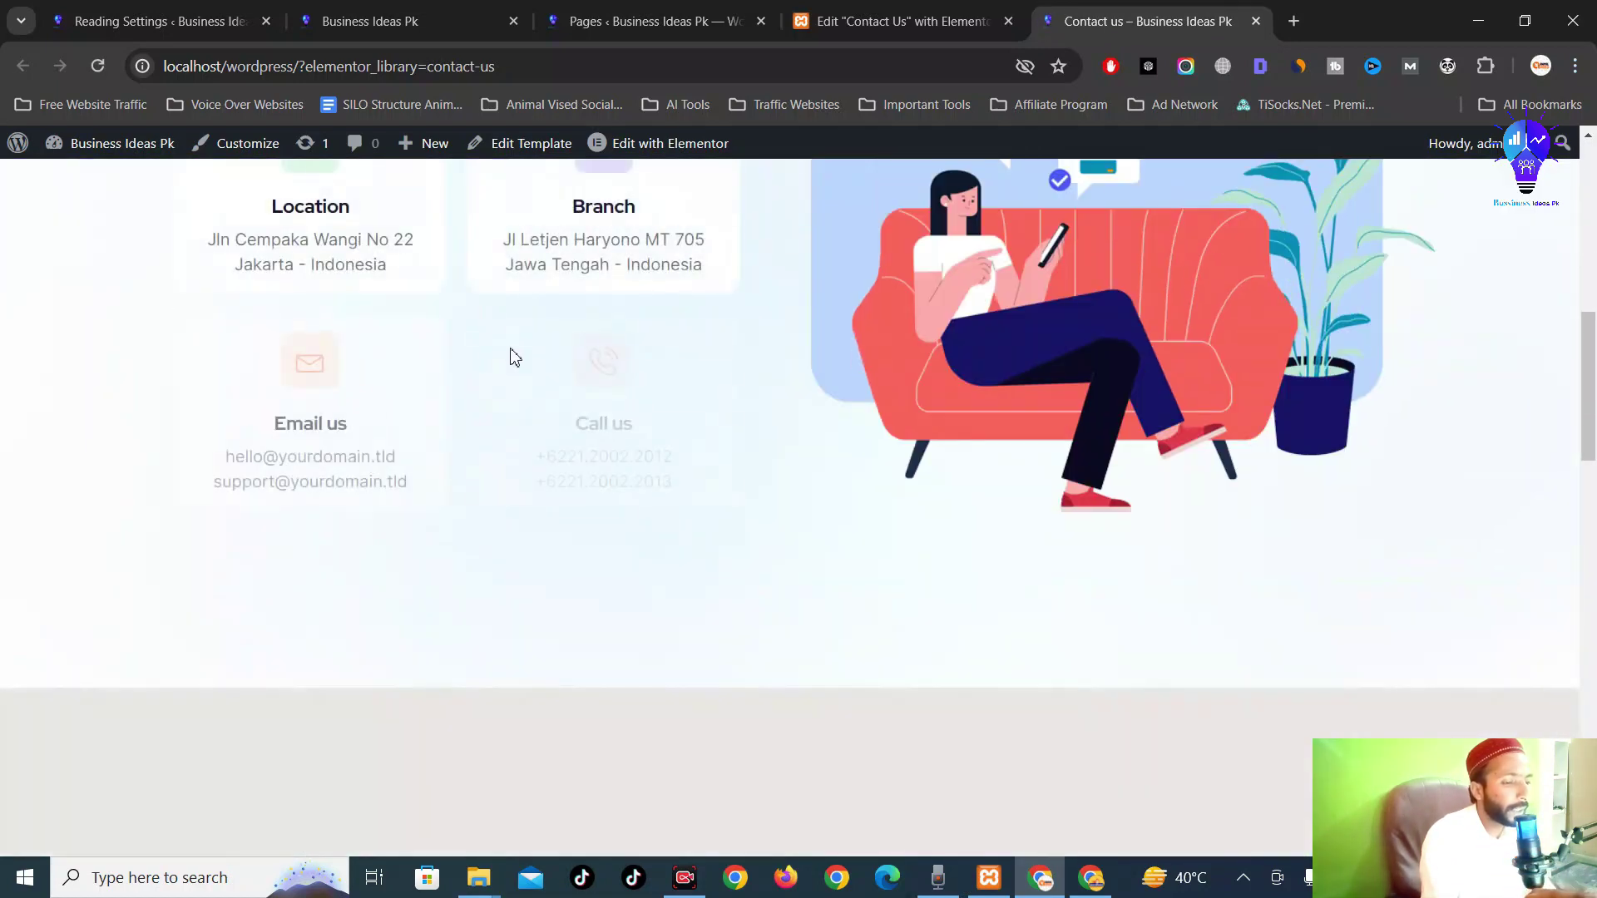
scroll(759, 407, "up", 5)
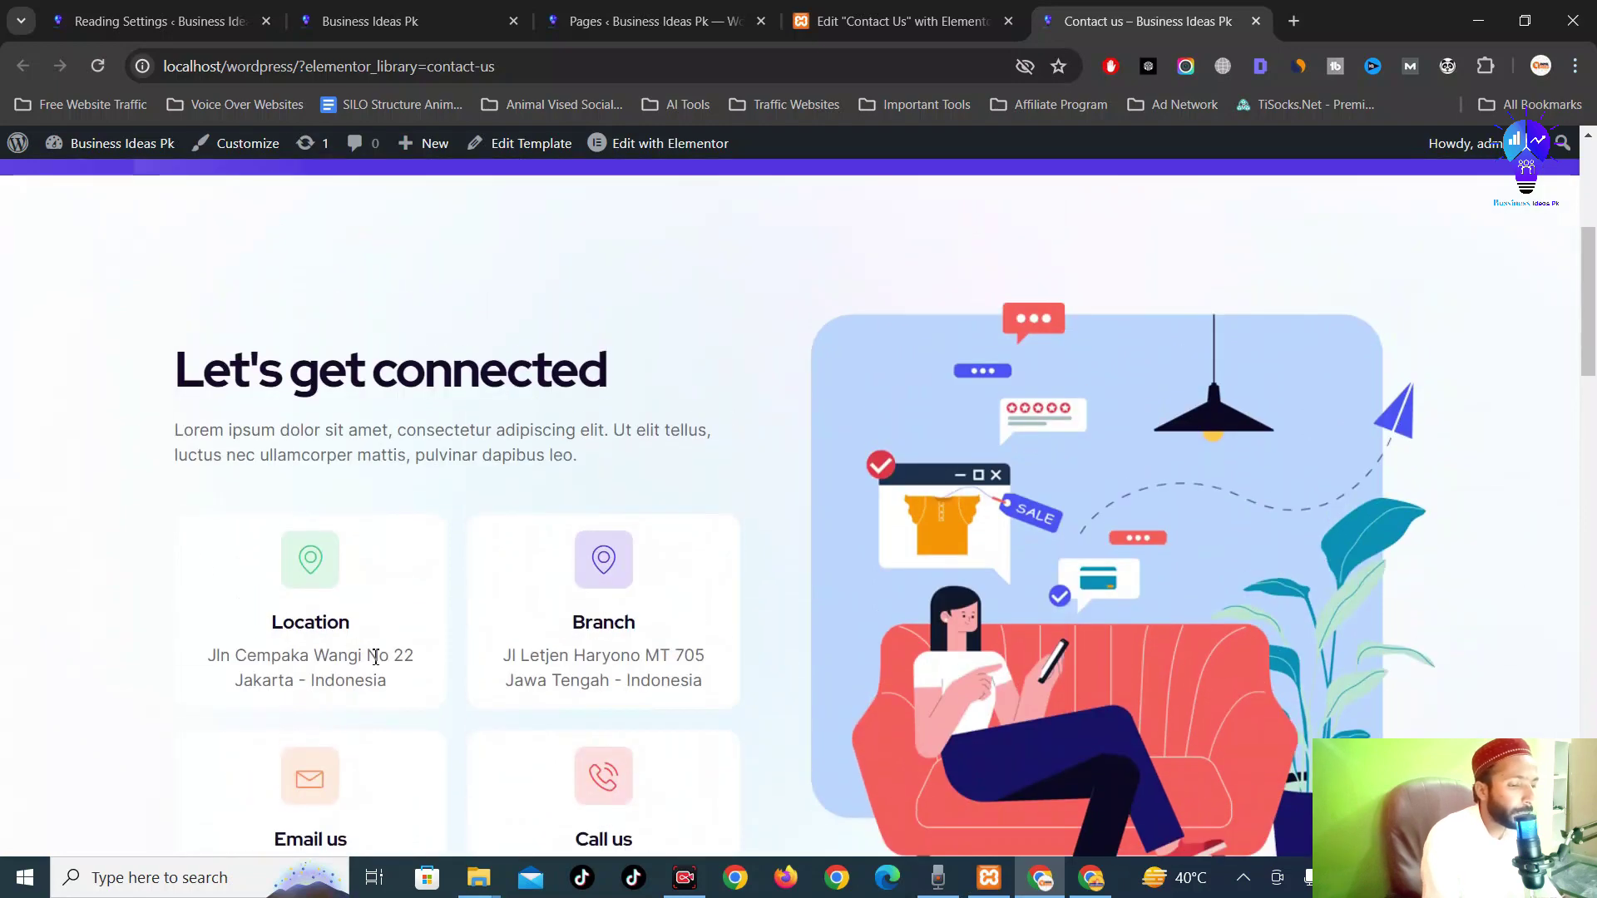
scroll(635, 653, "down", 5)
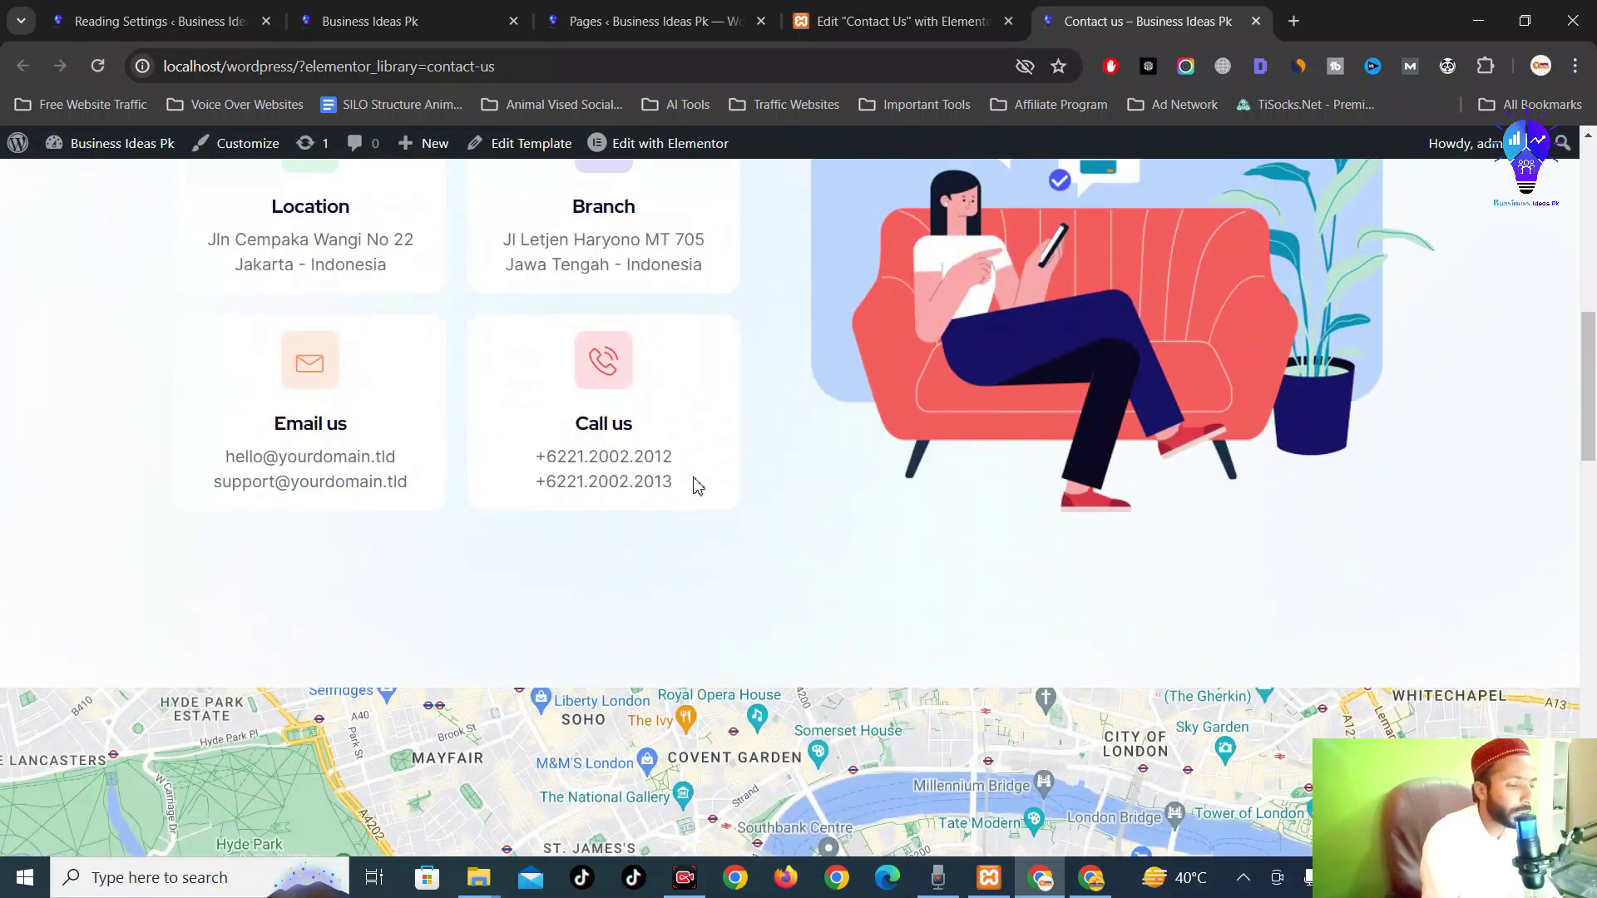
scroll(696, 485, "down", 6)
scroll(706, 489, "down", 6)
scroll(712, 551, "down", 1)
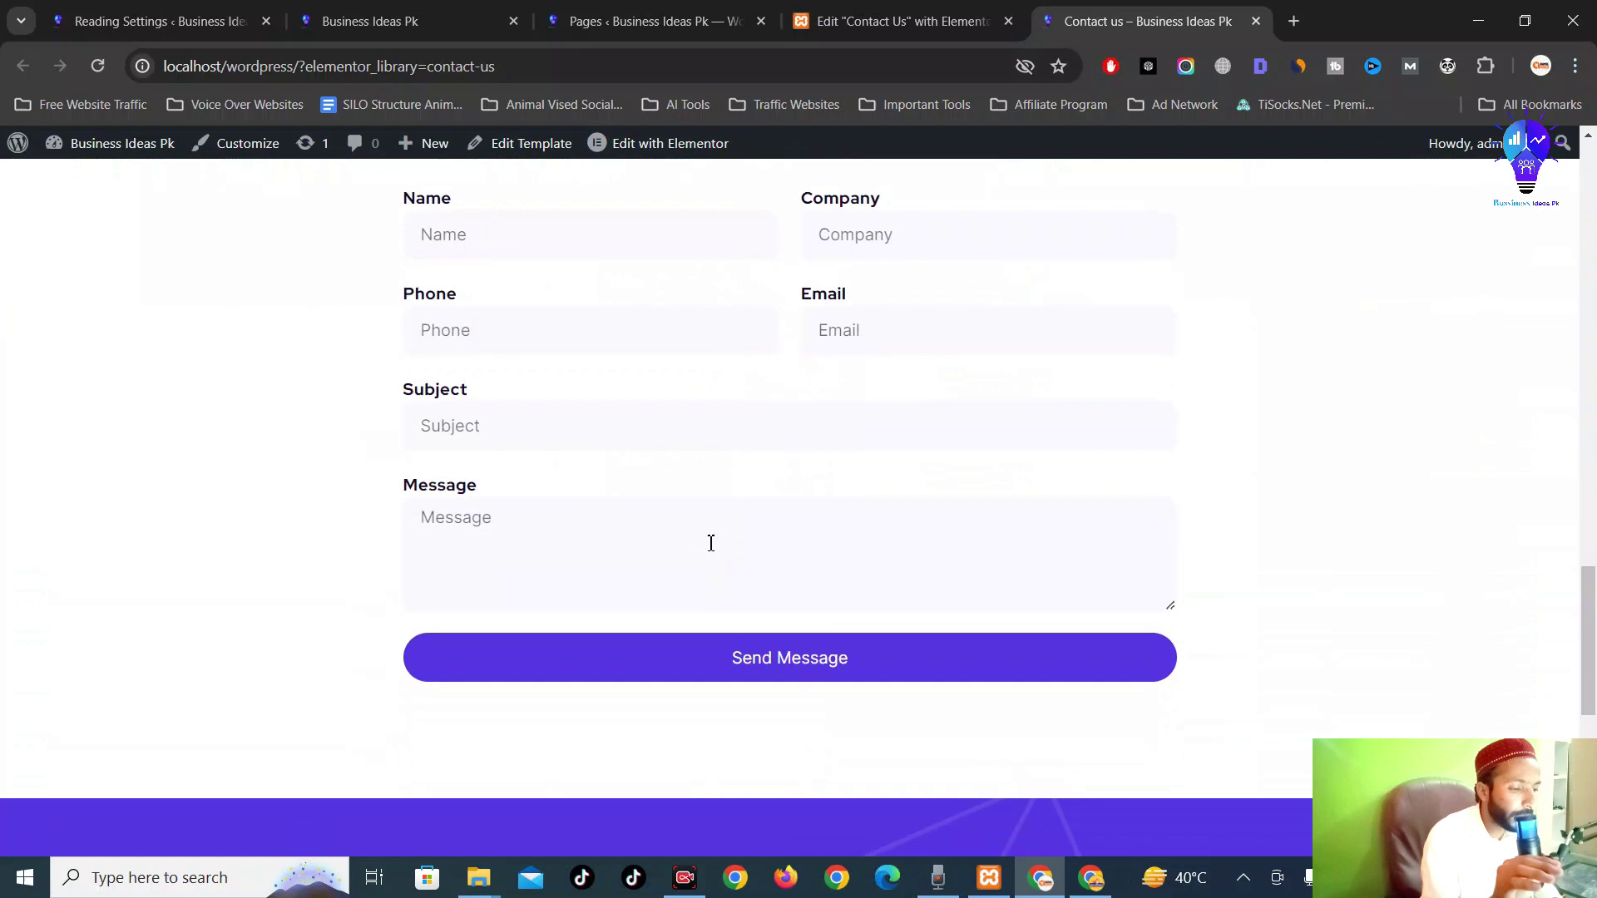
scroll(711, 543, "down", 6)
scroll(711, 541, "up", 10)
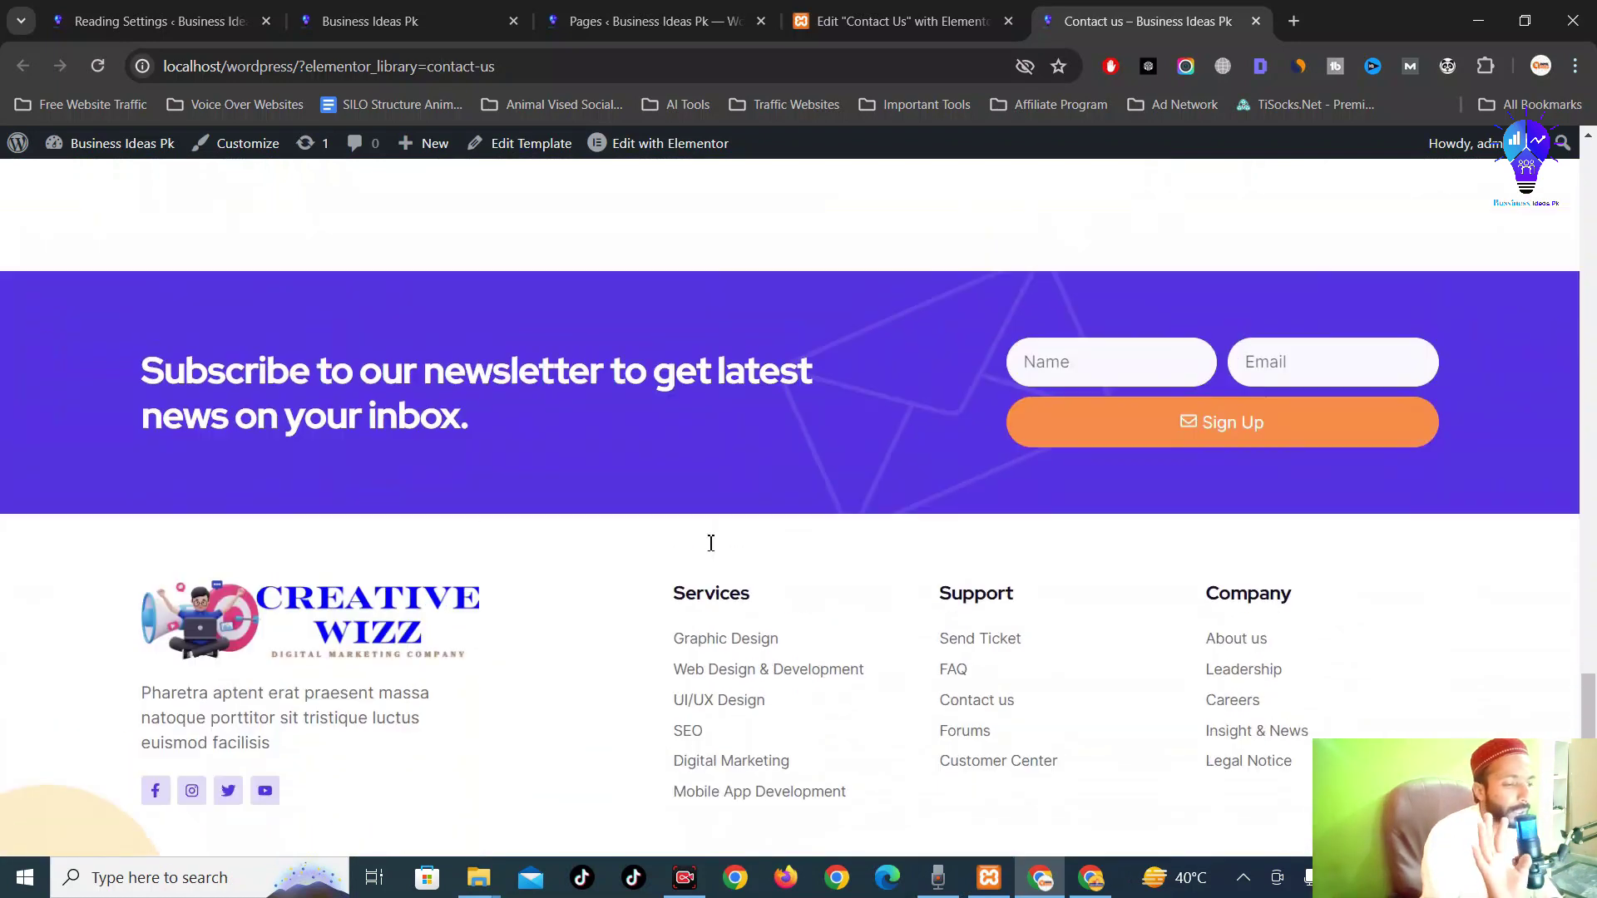
scroll(711, 543, "up", 11)
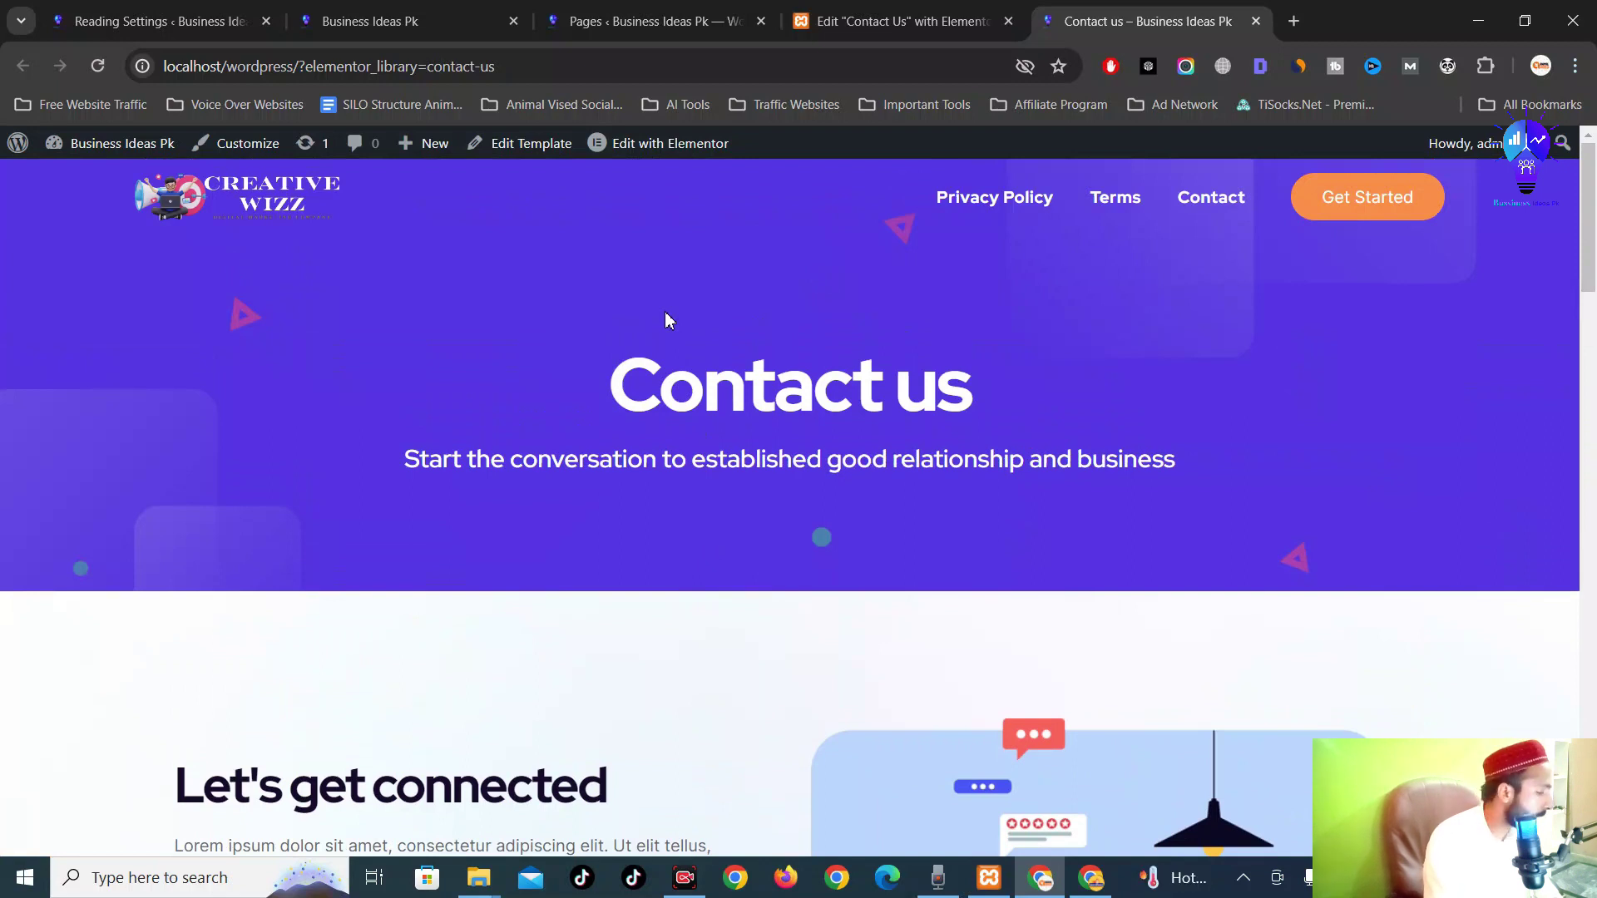
key("ctrl+w")
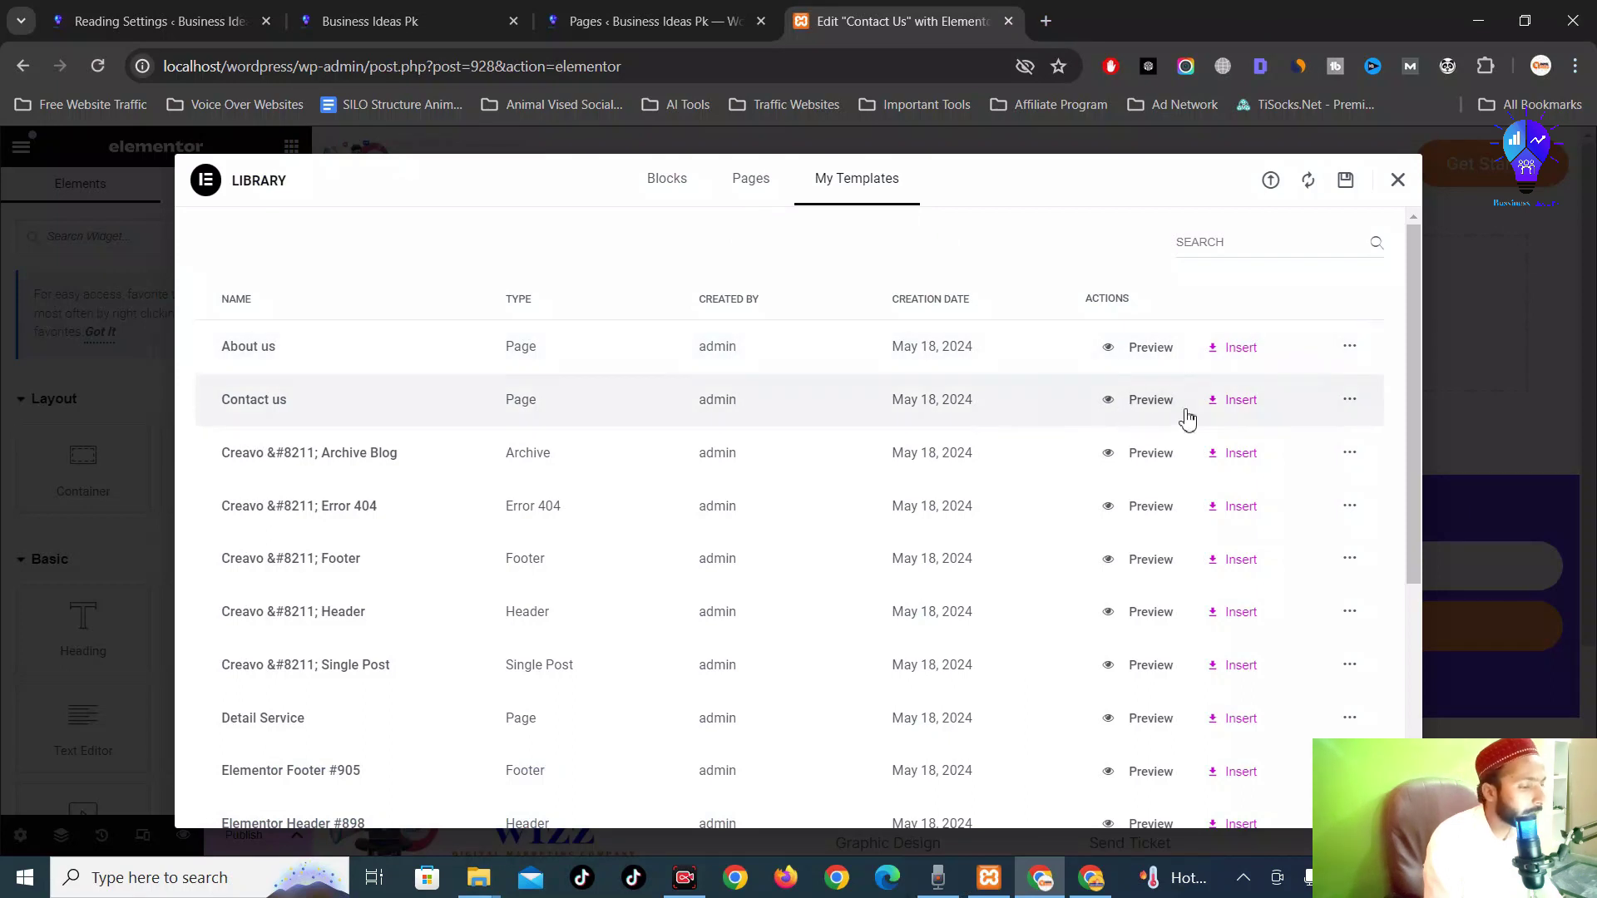
Step: Insert the saved Contact us template with its page settings and dismiss the Elementor AI prompt
left_click(1235, 401)
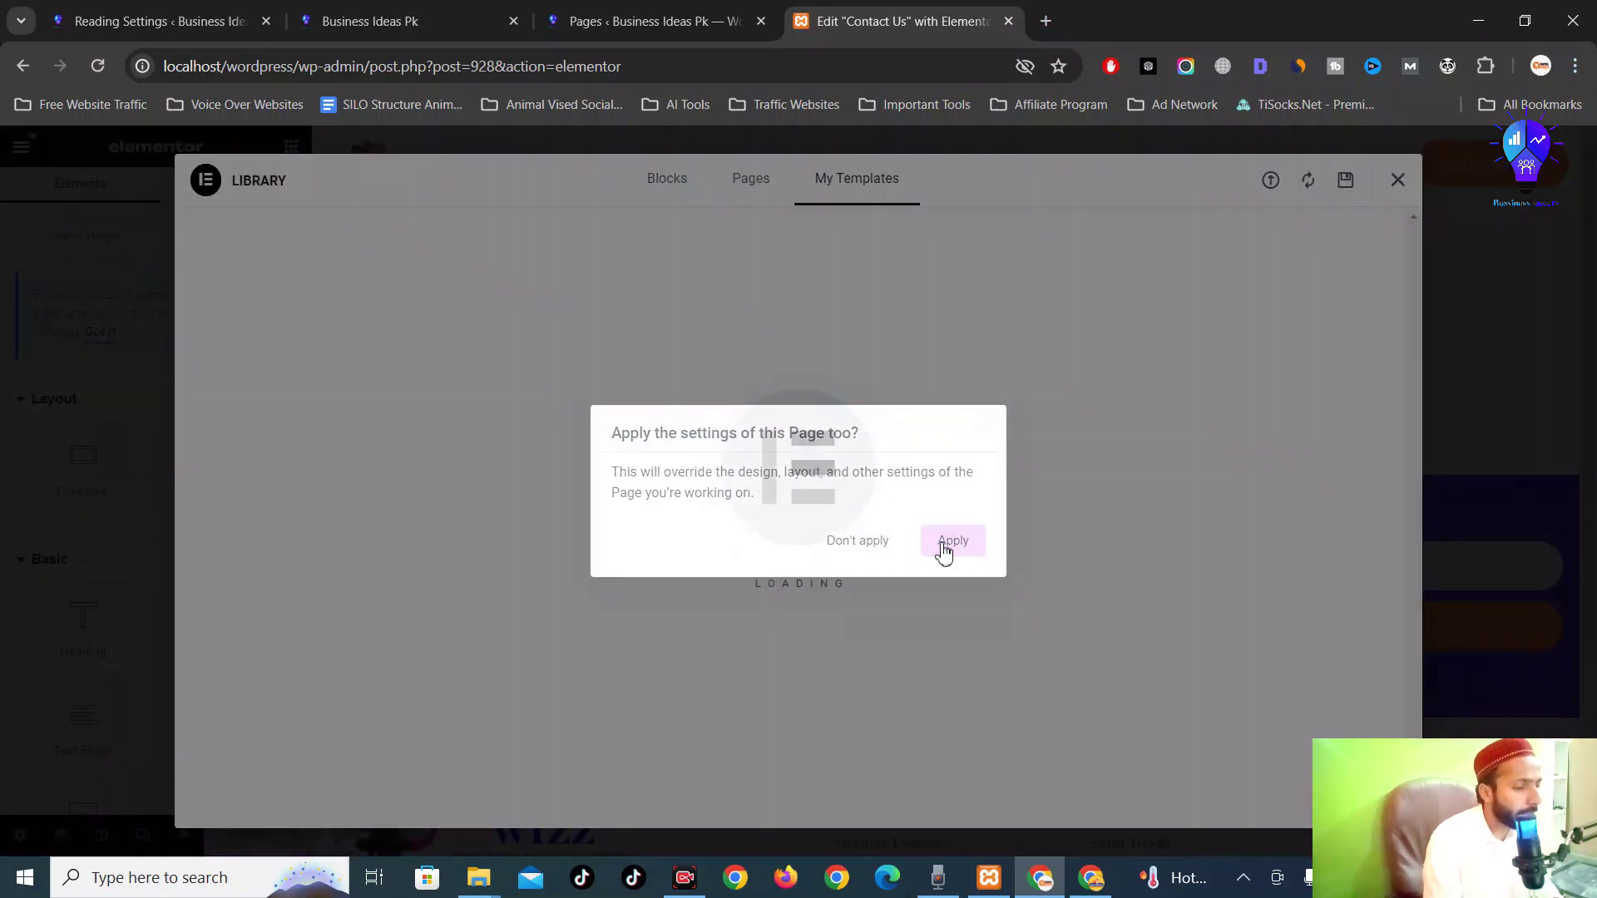
left_click(951, 541)
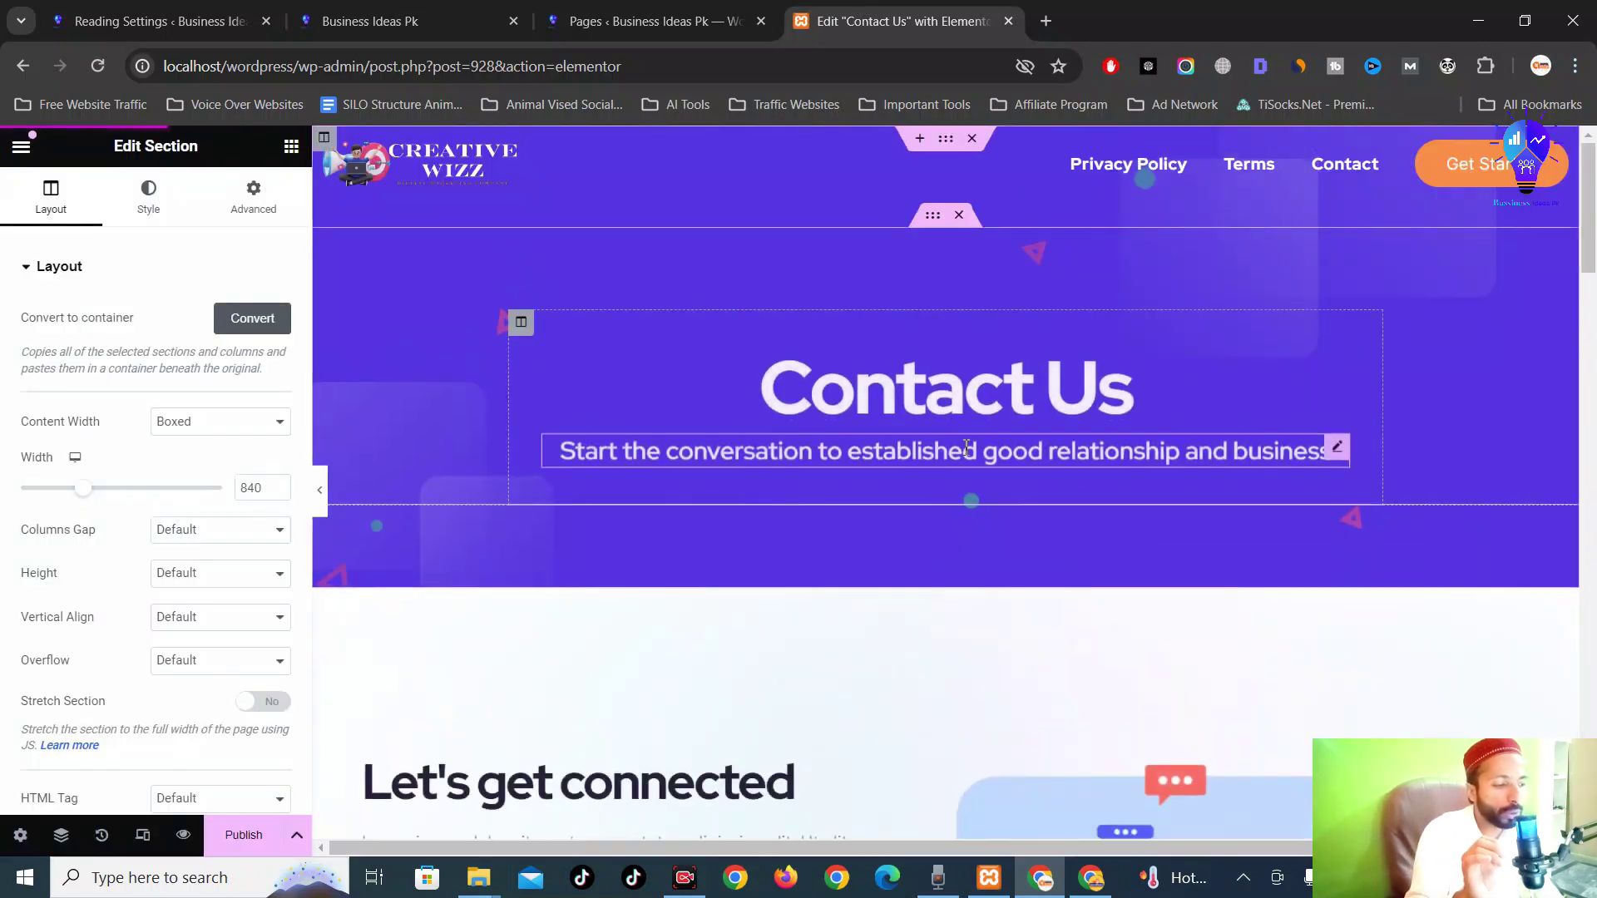
left_click(961, 450)
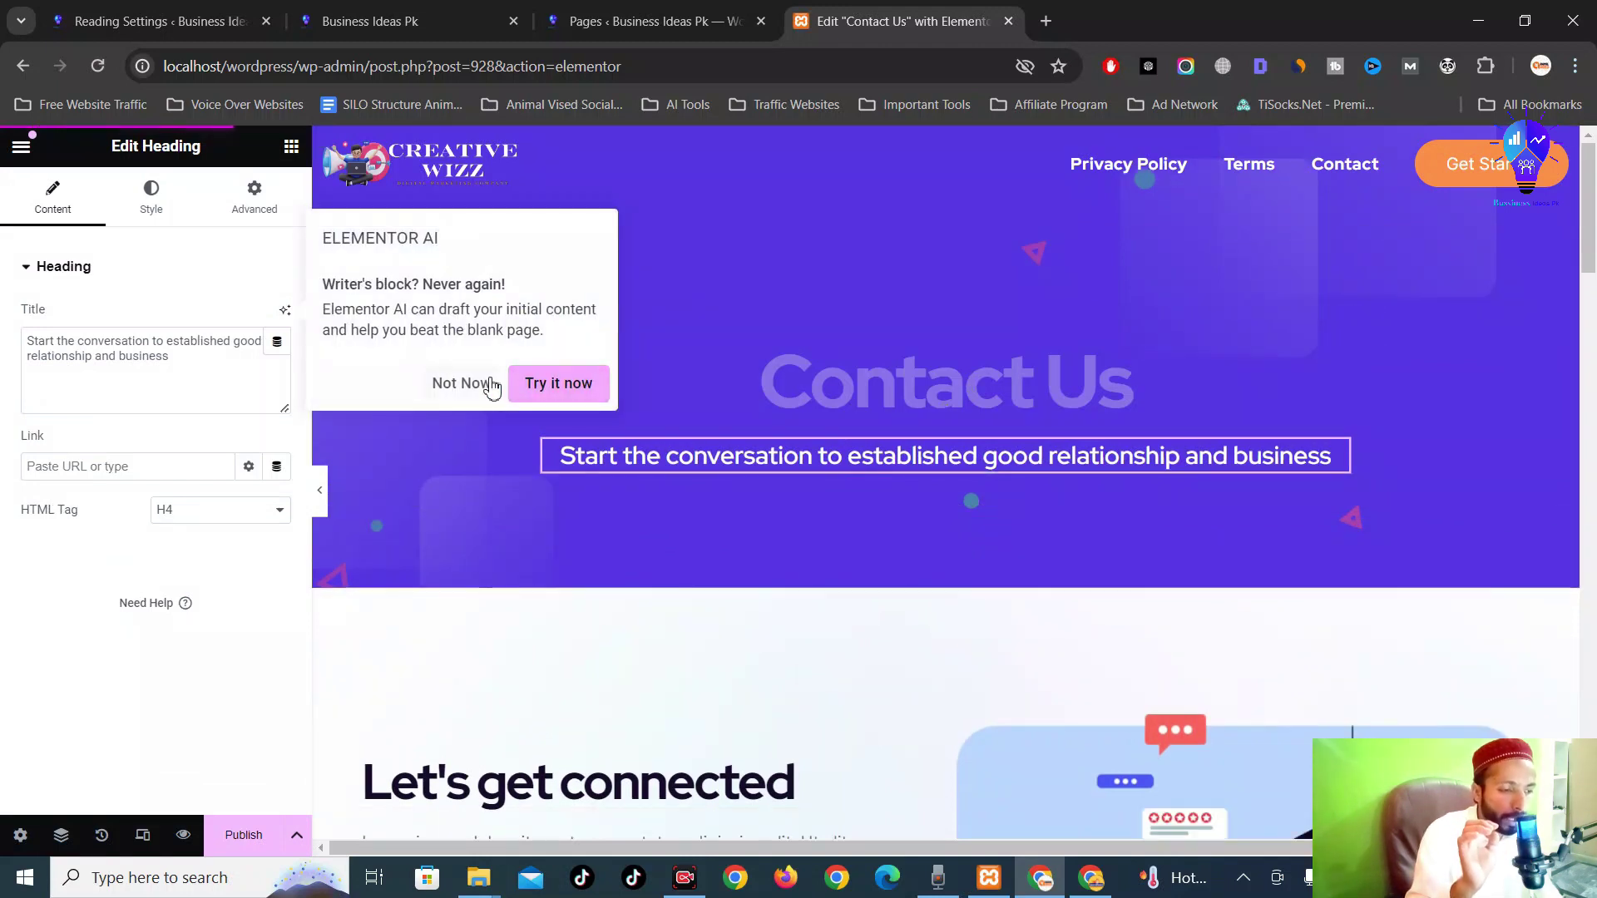
left_click(462, 383)
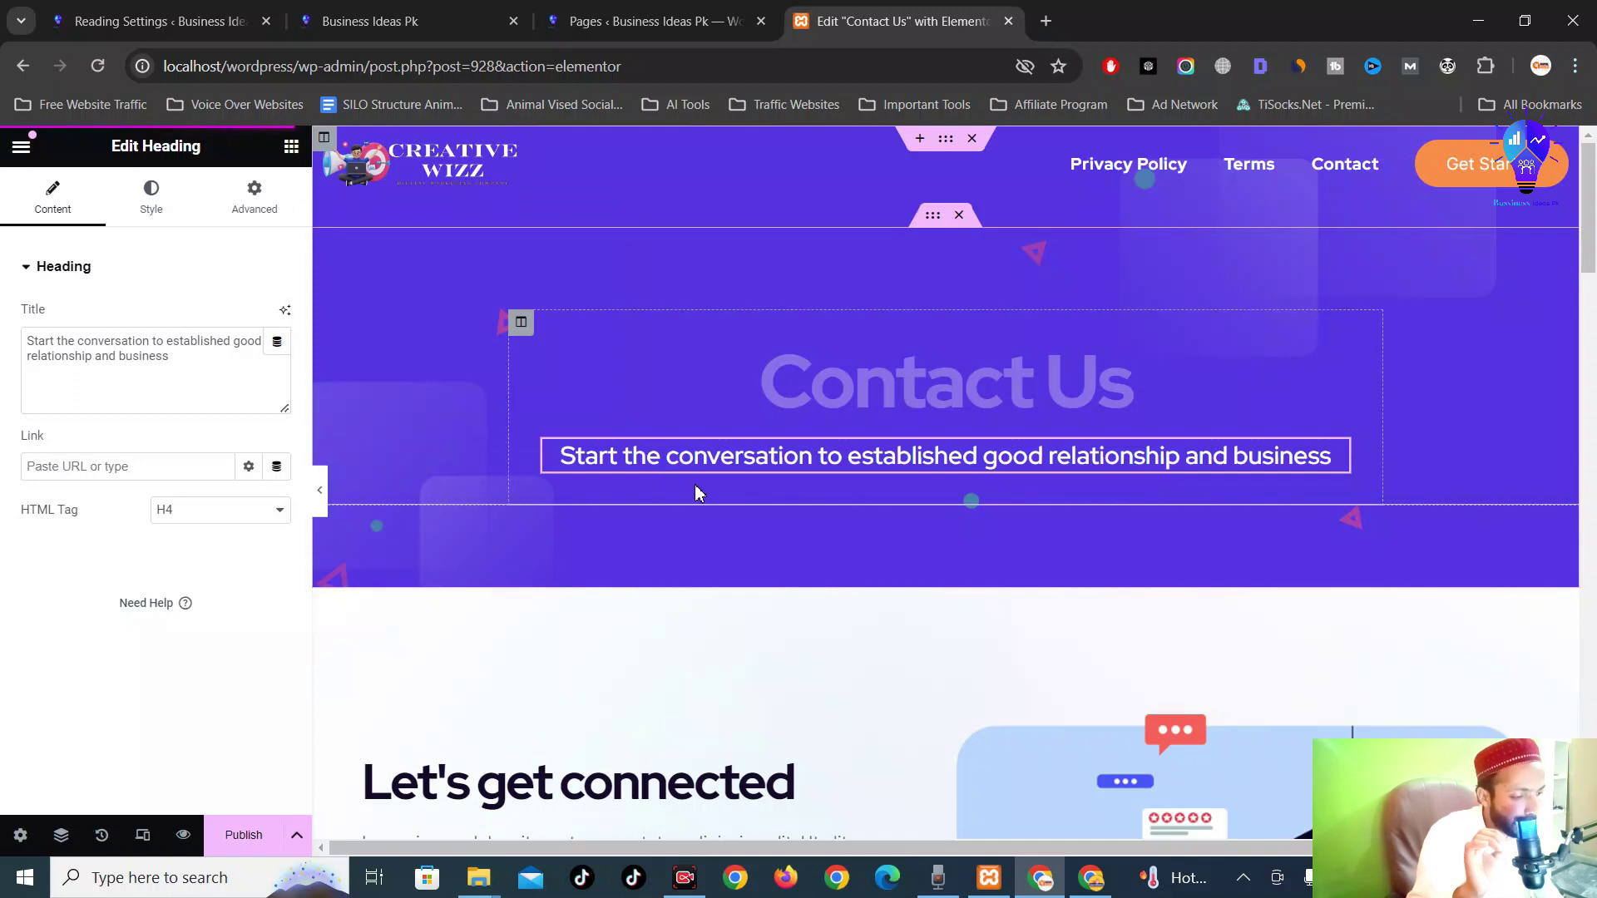
scroll(697, 493, "down", 9)
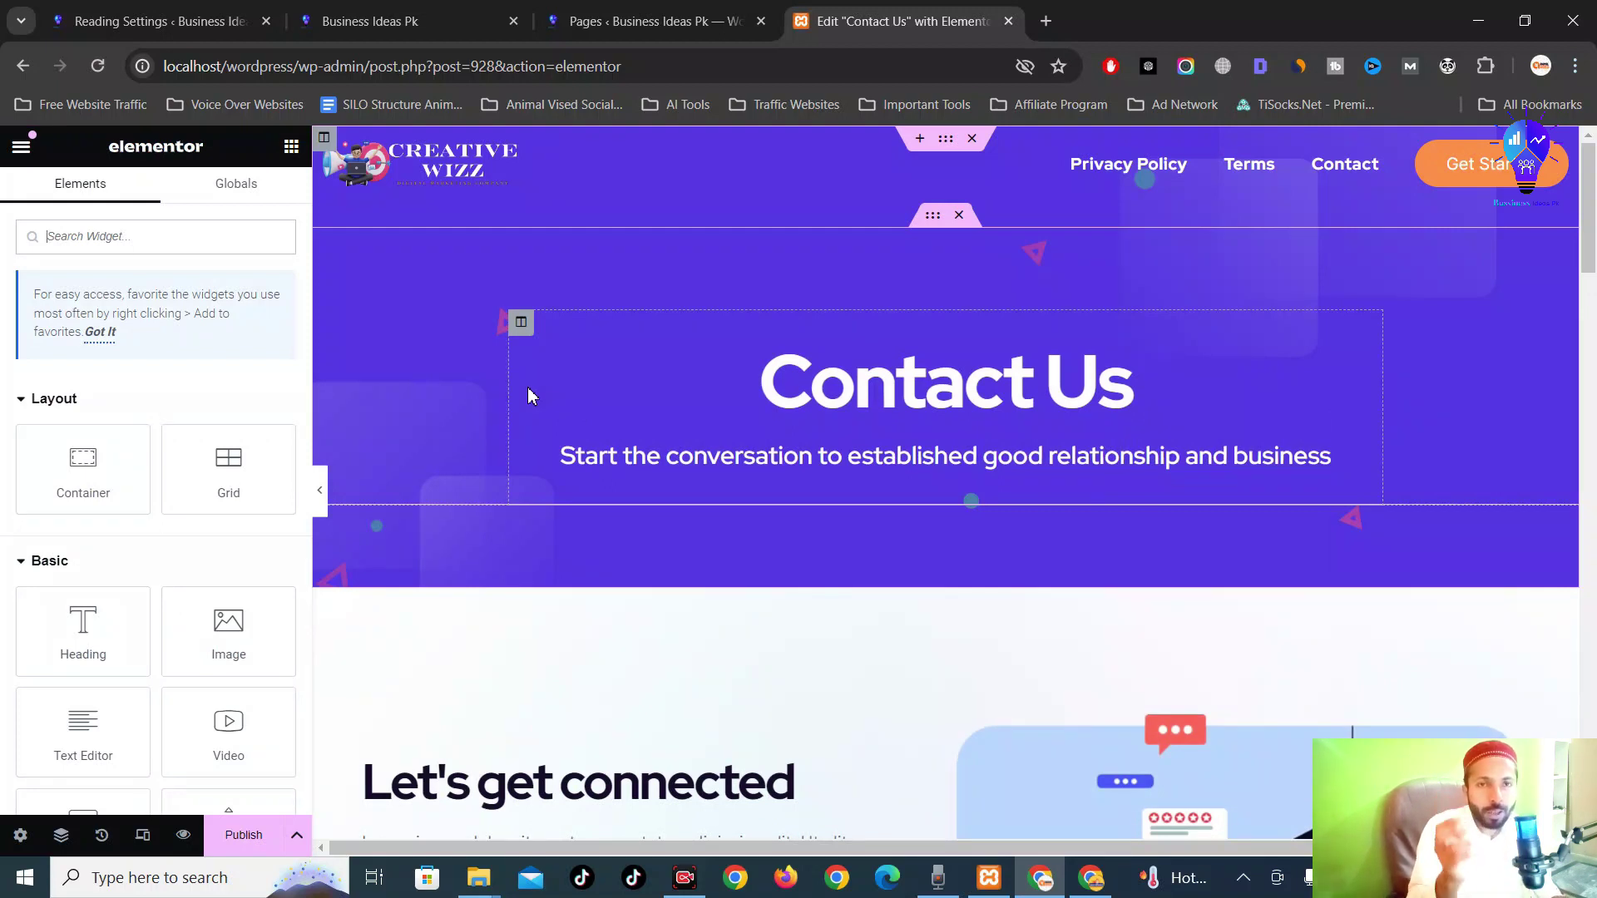
Step: Change the Google map location from the London Eye to Multan Pakistan and refresh the map preview
scroll(532, 396, "down", 5)
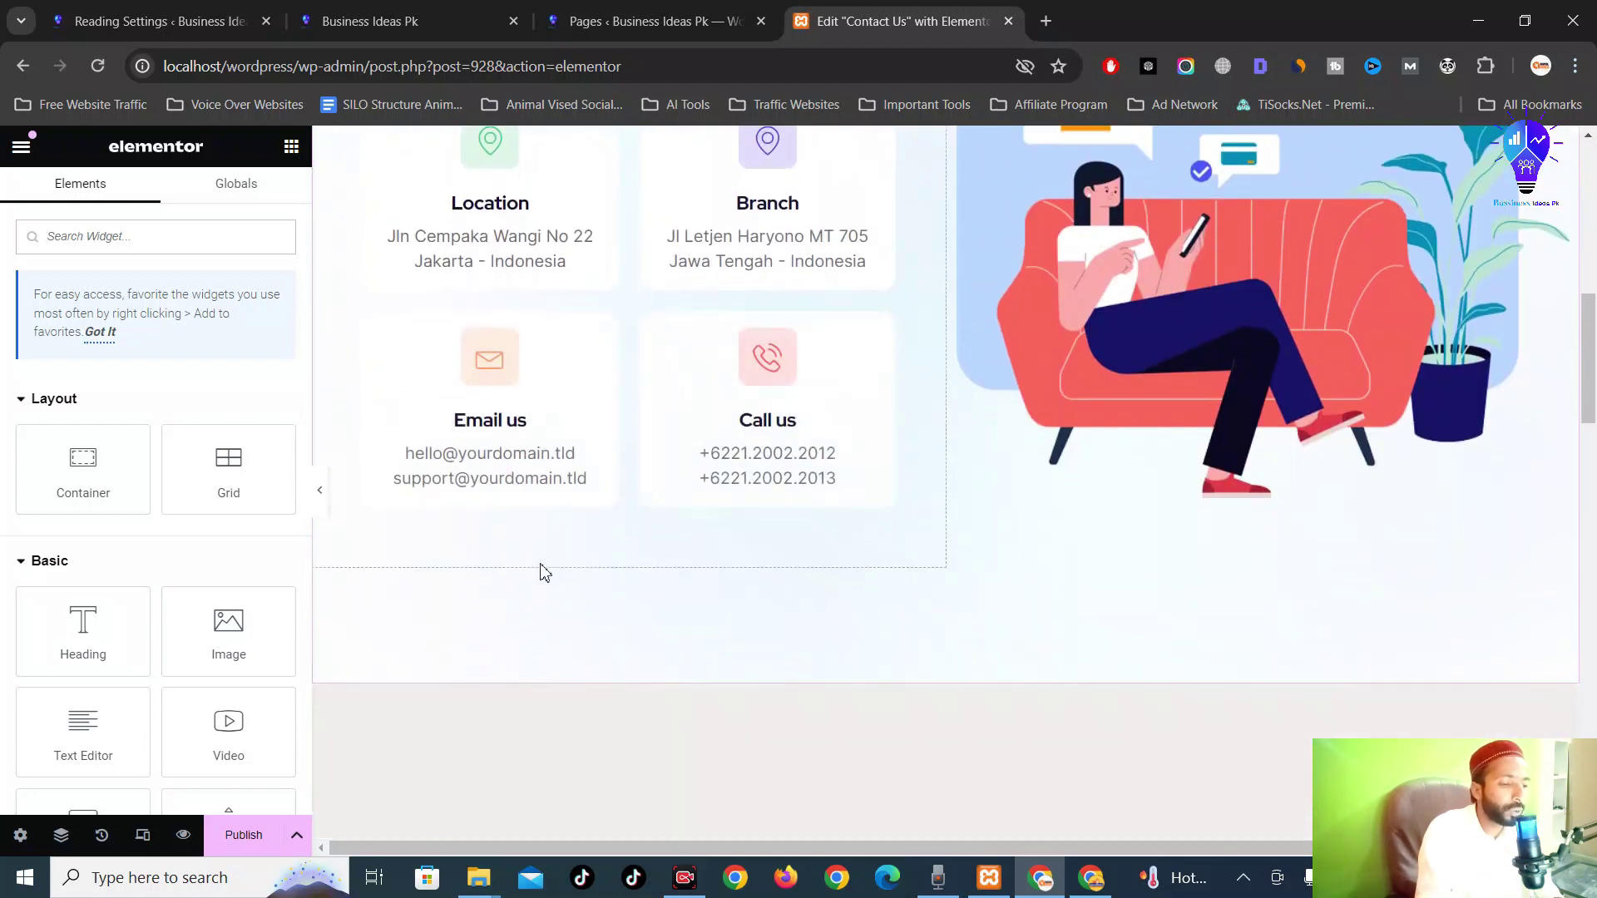
scroll(541, 571, "down", 4)
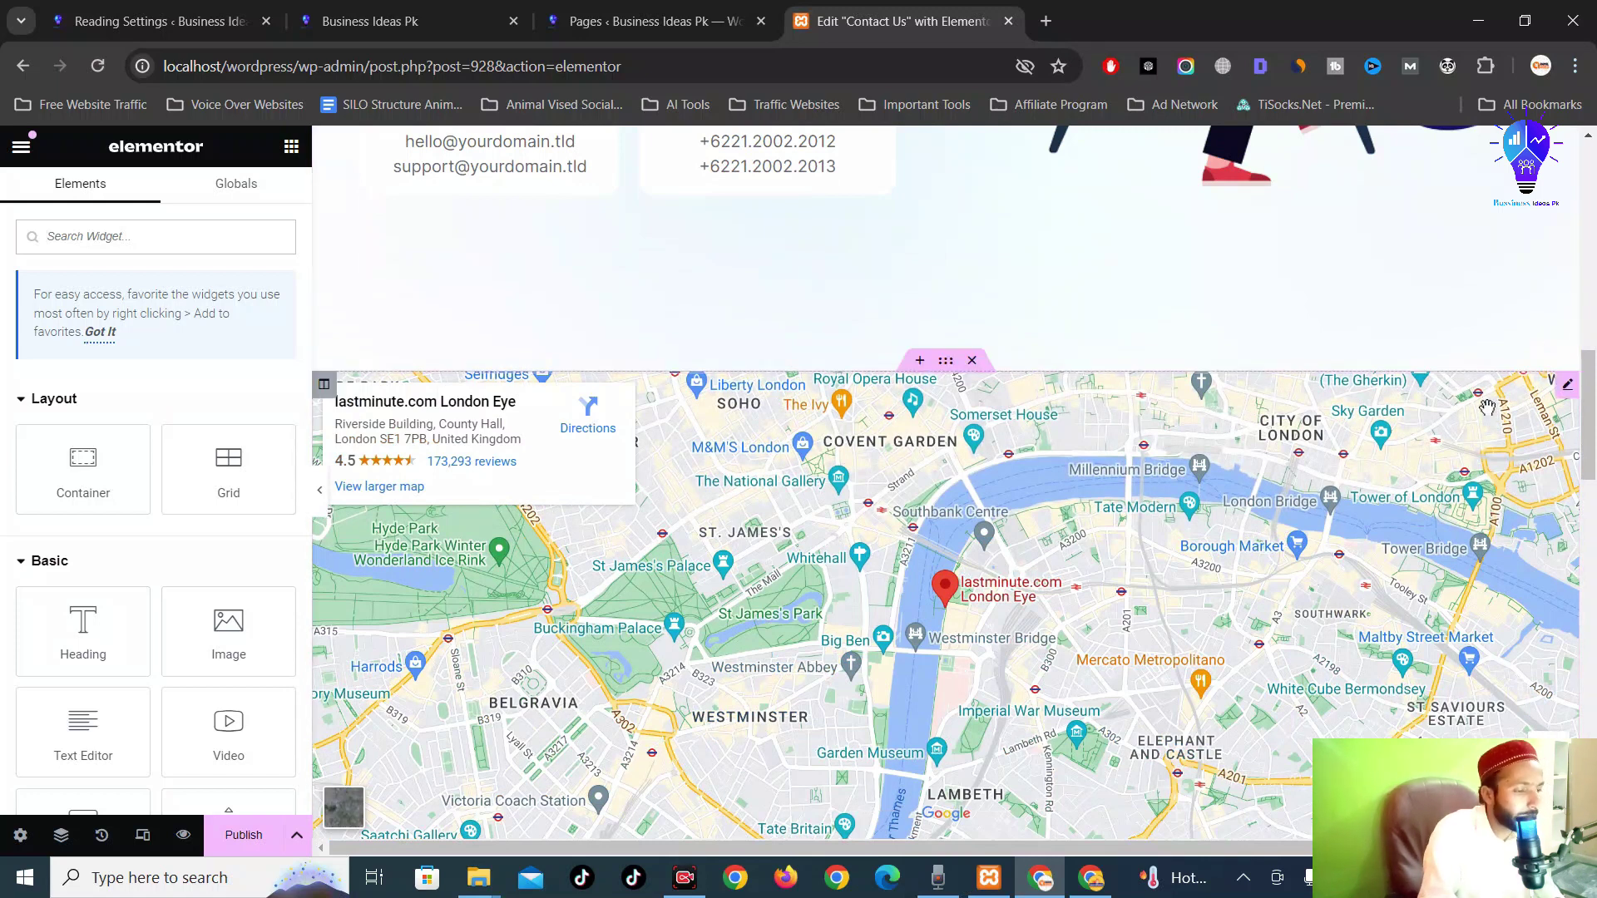
left_click(1567, 398)
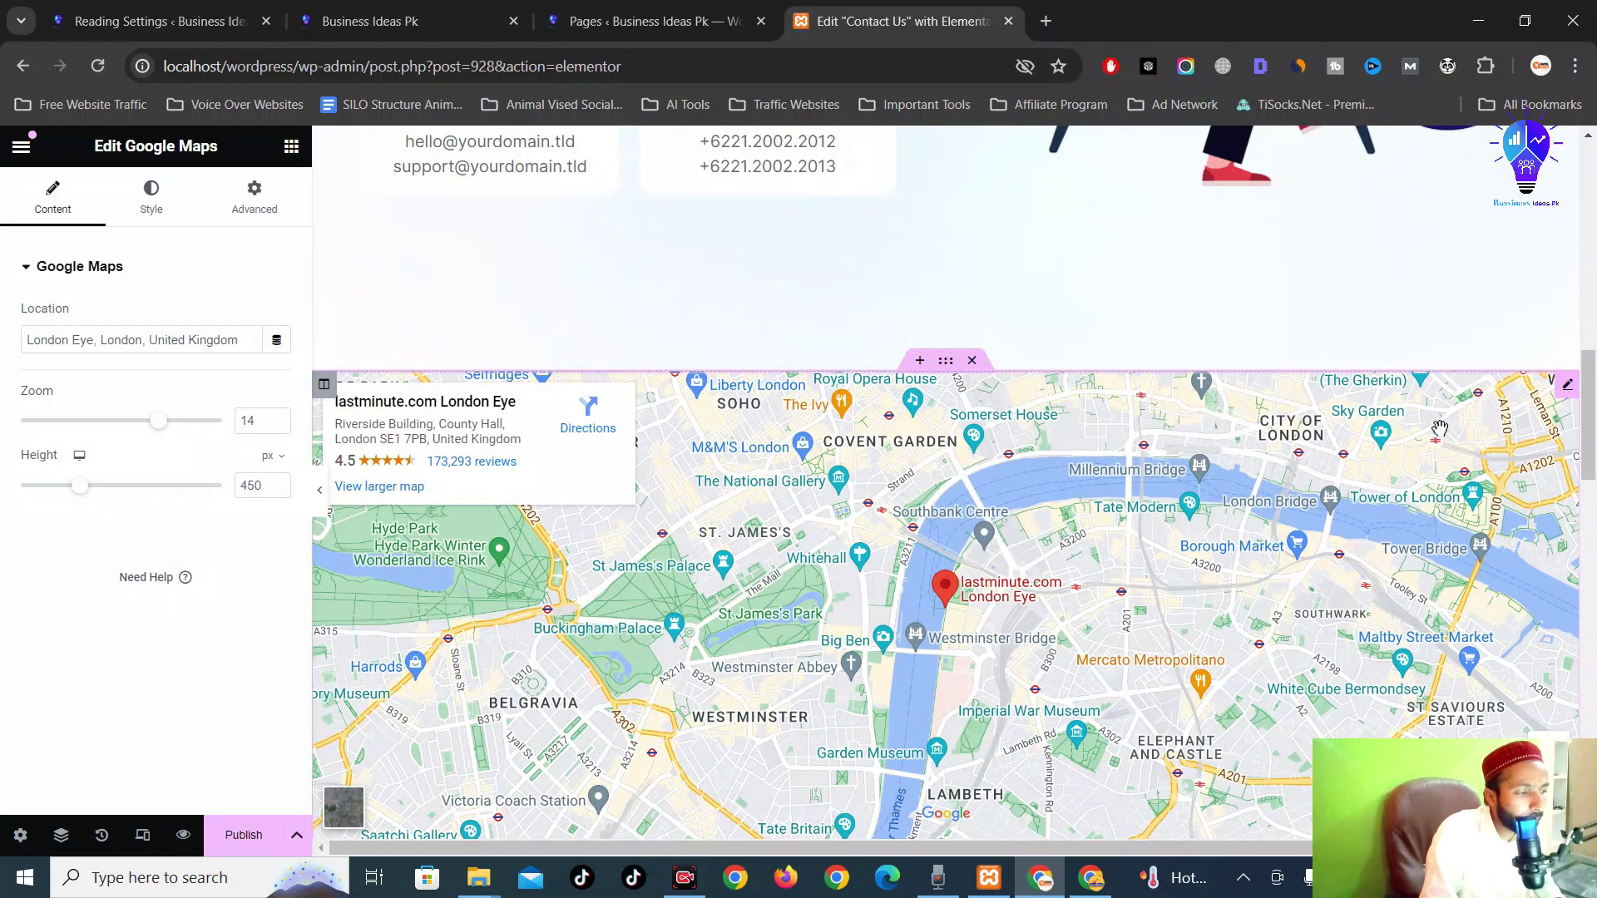
left_click(103, 337)
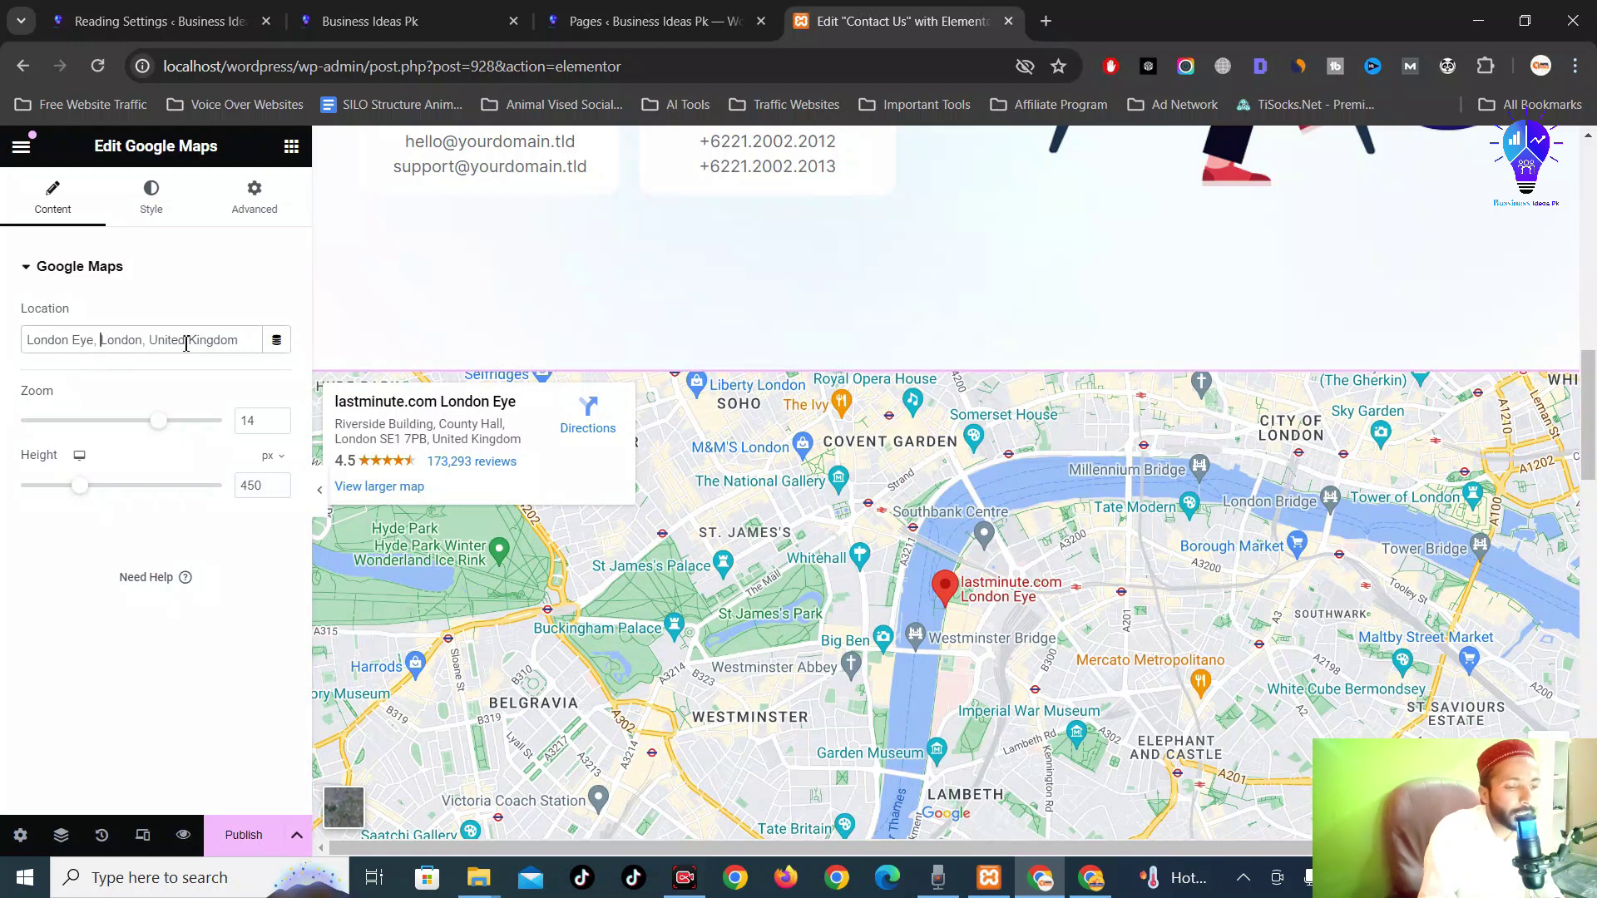
key("ctrl+a")
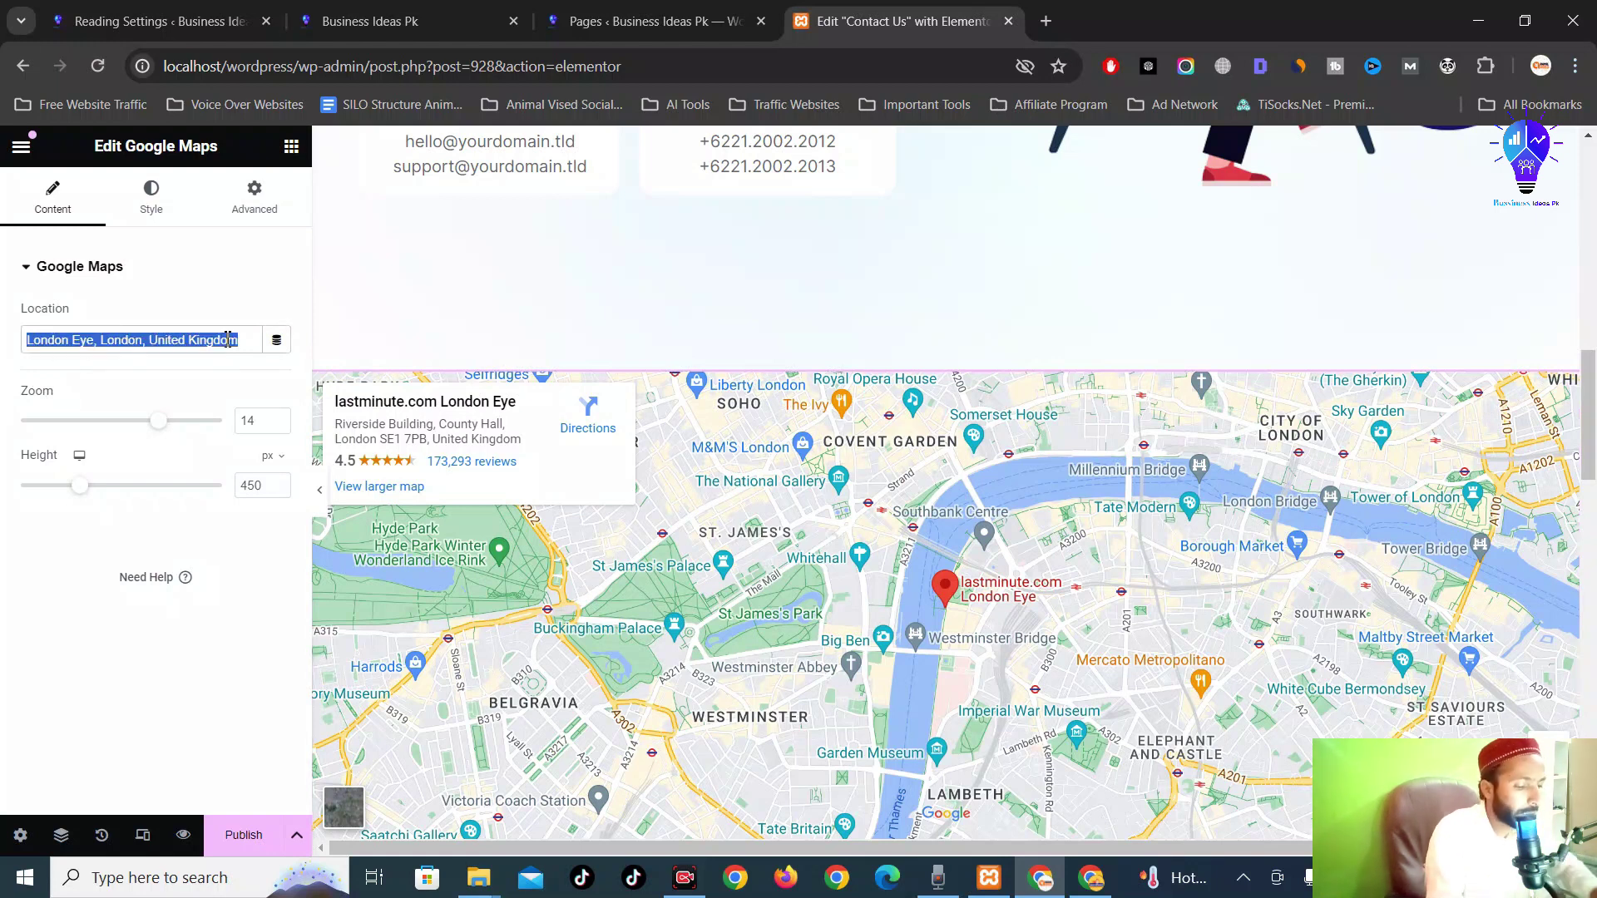
type("Multan Pakistan")
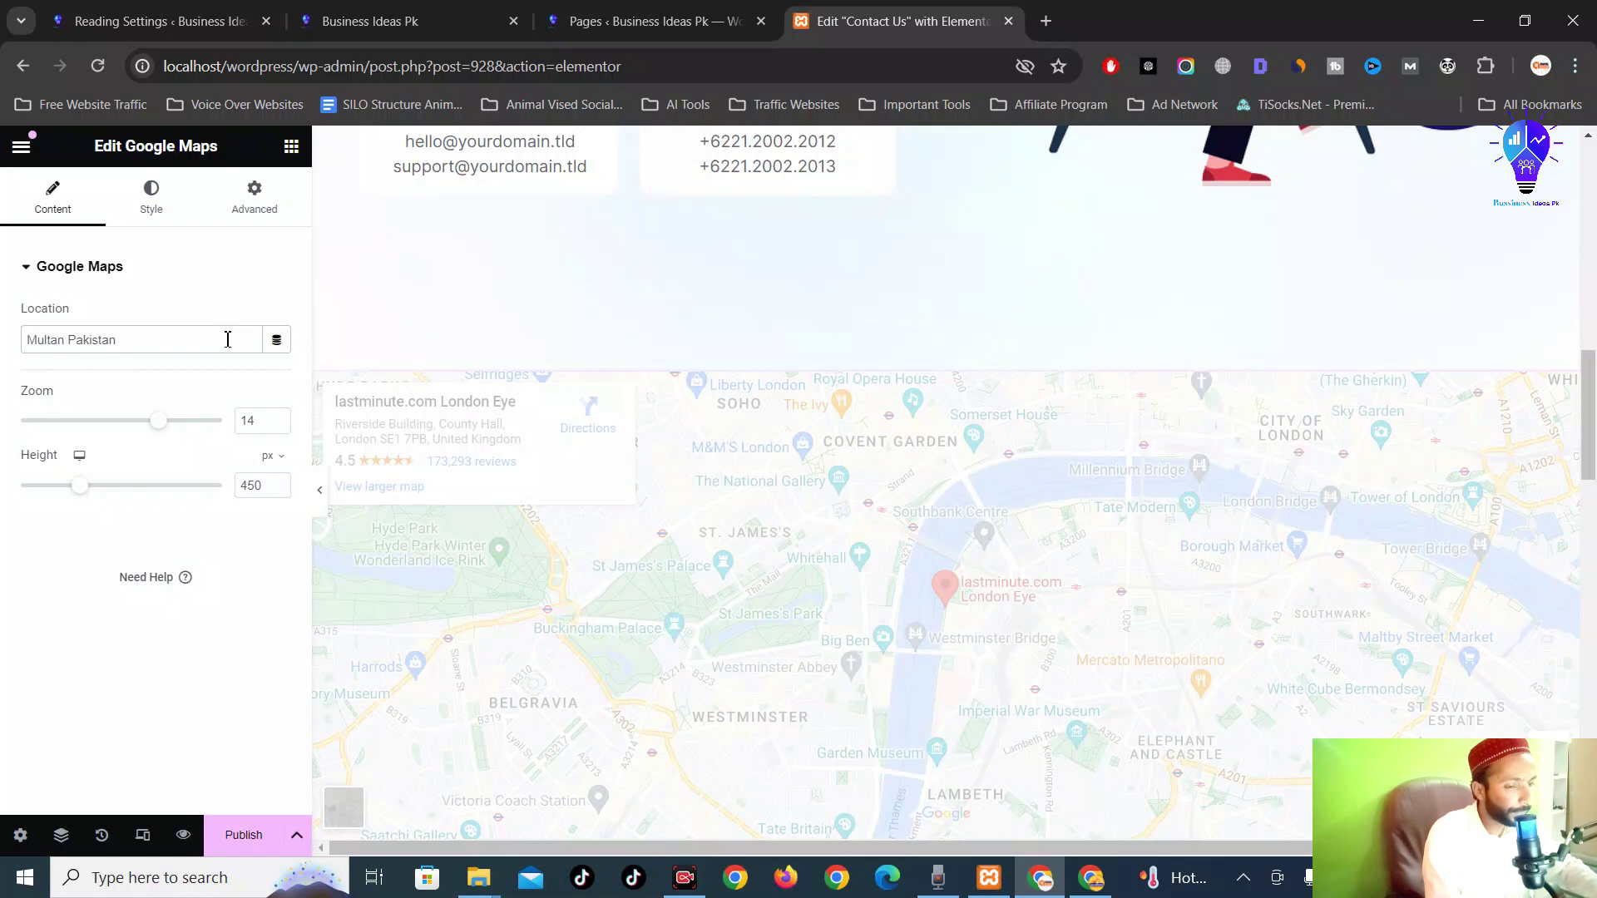
left_click(256, 296)
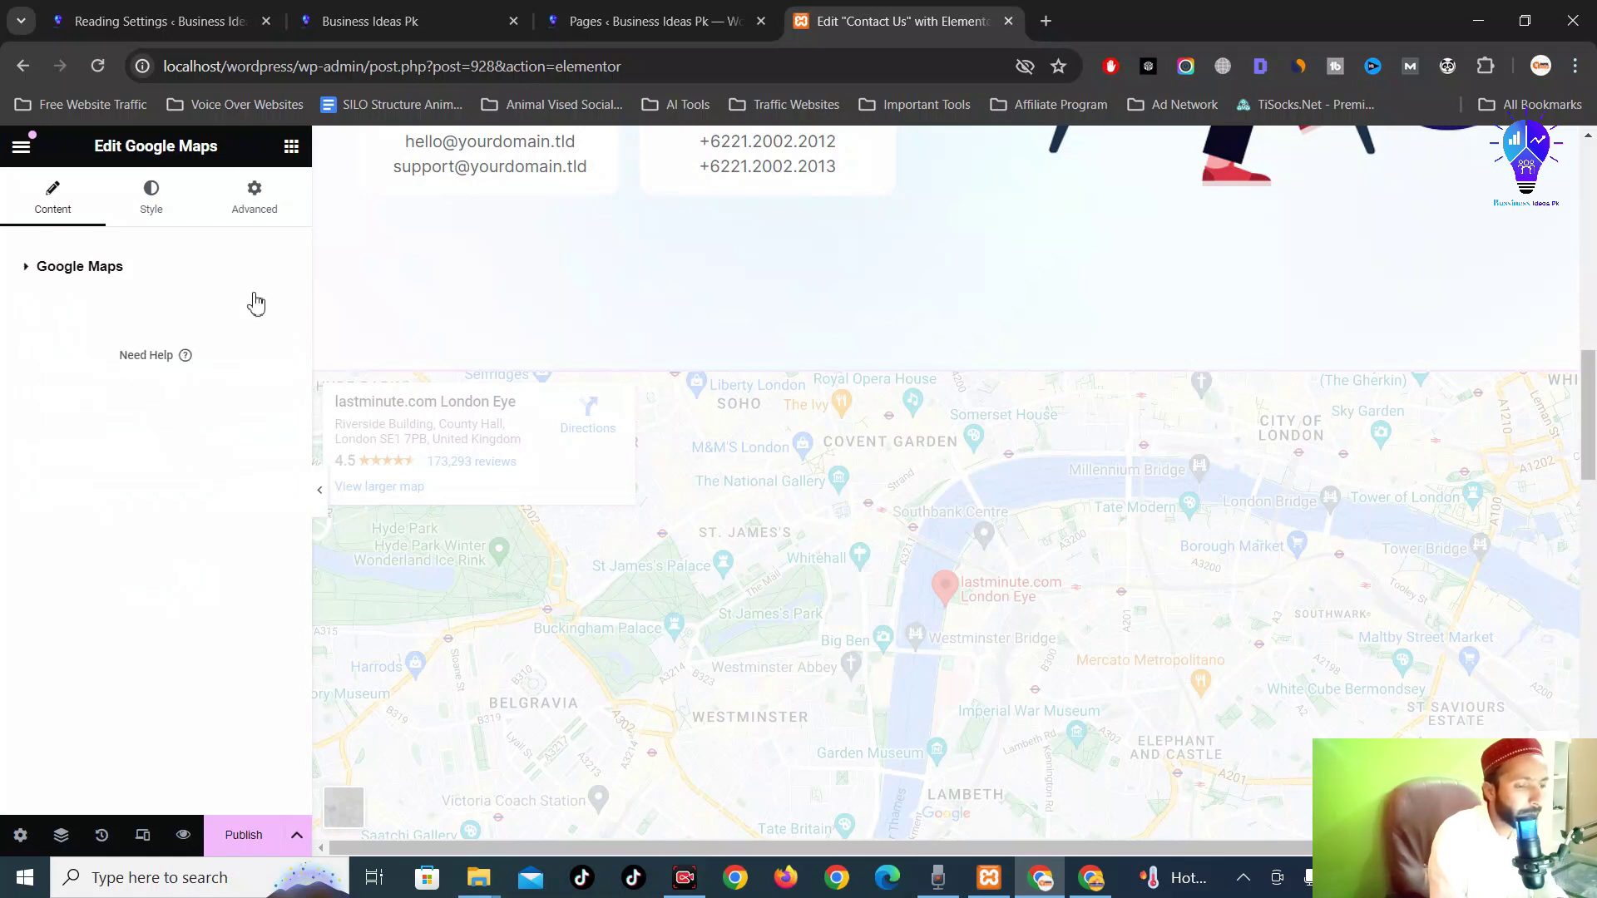
left_click(91, 273)
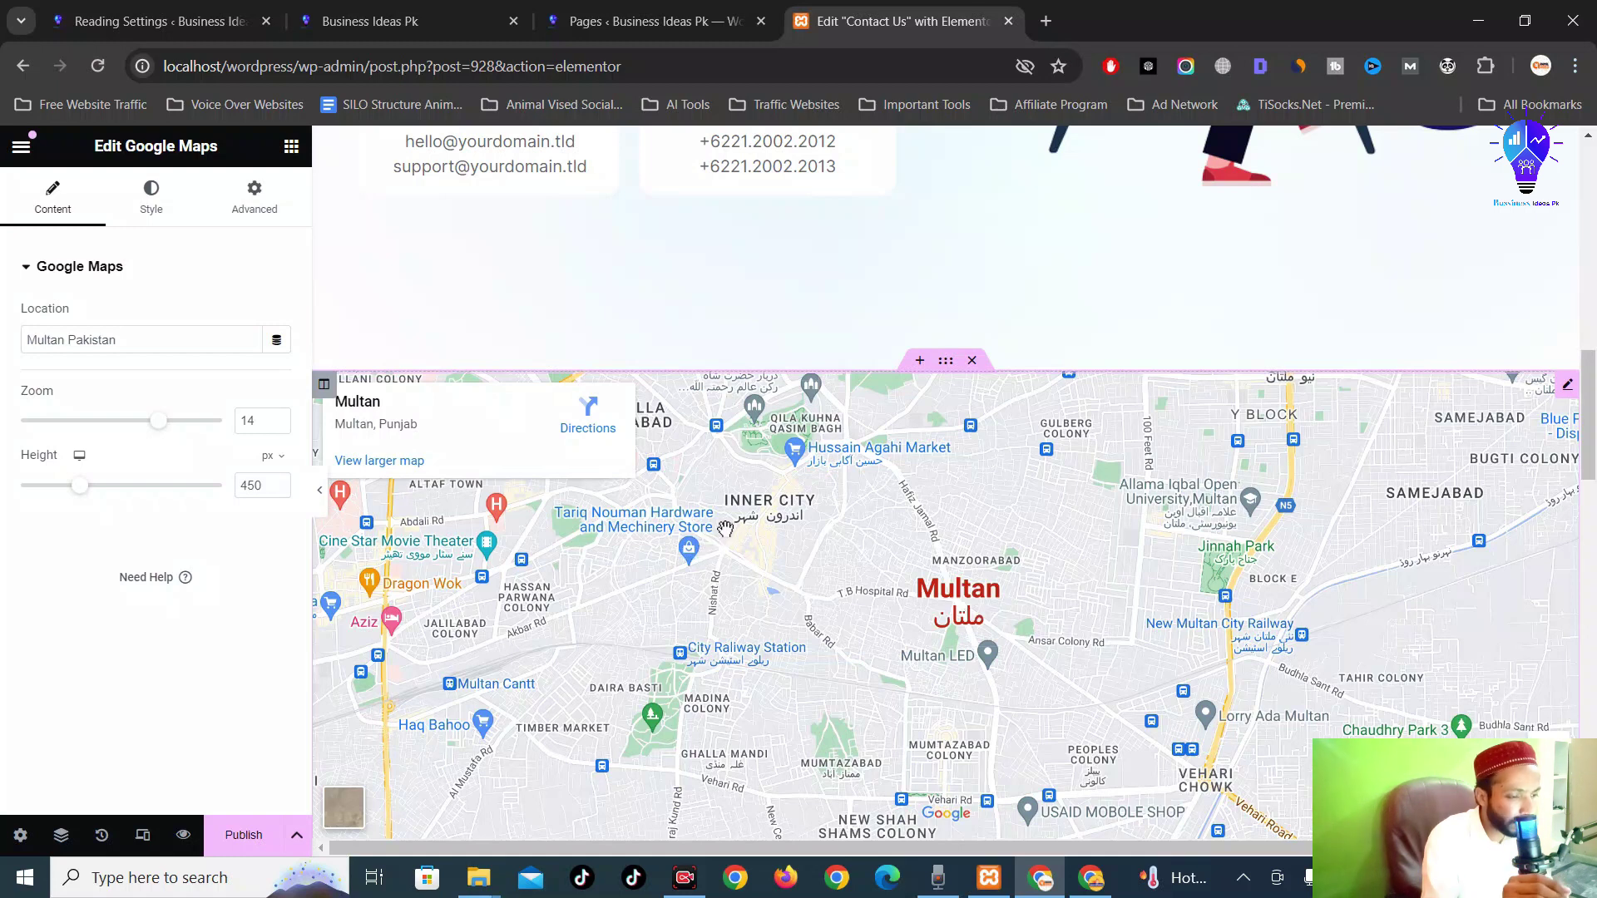
scroll(1271, 760, "down", 1)
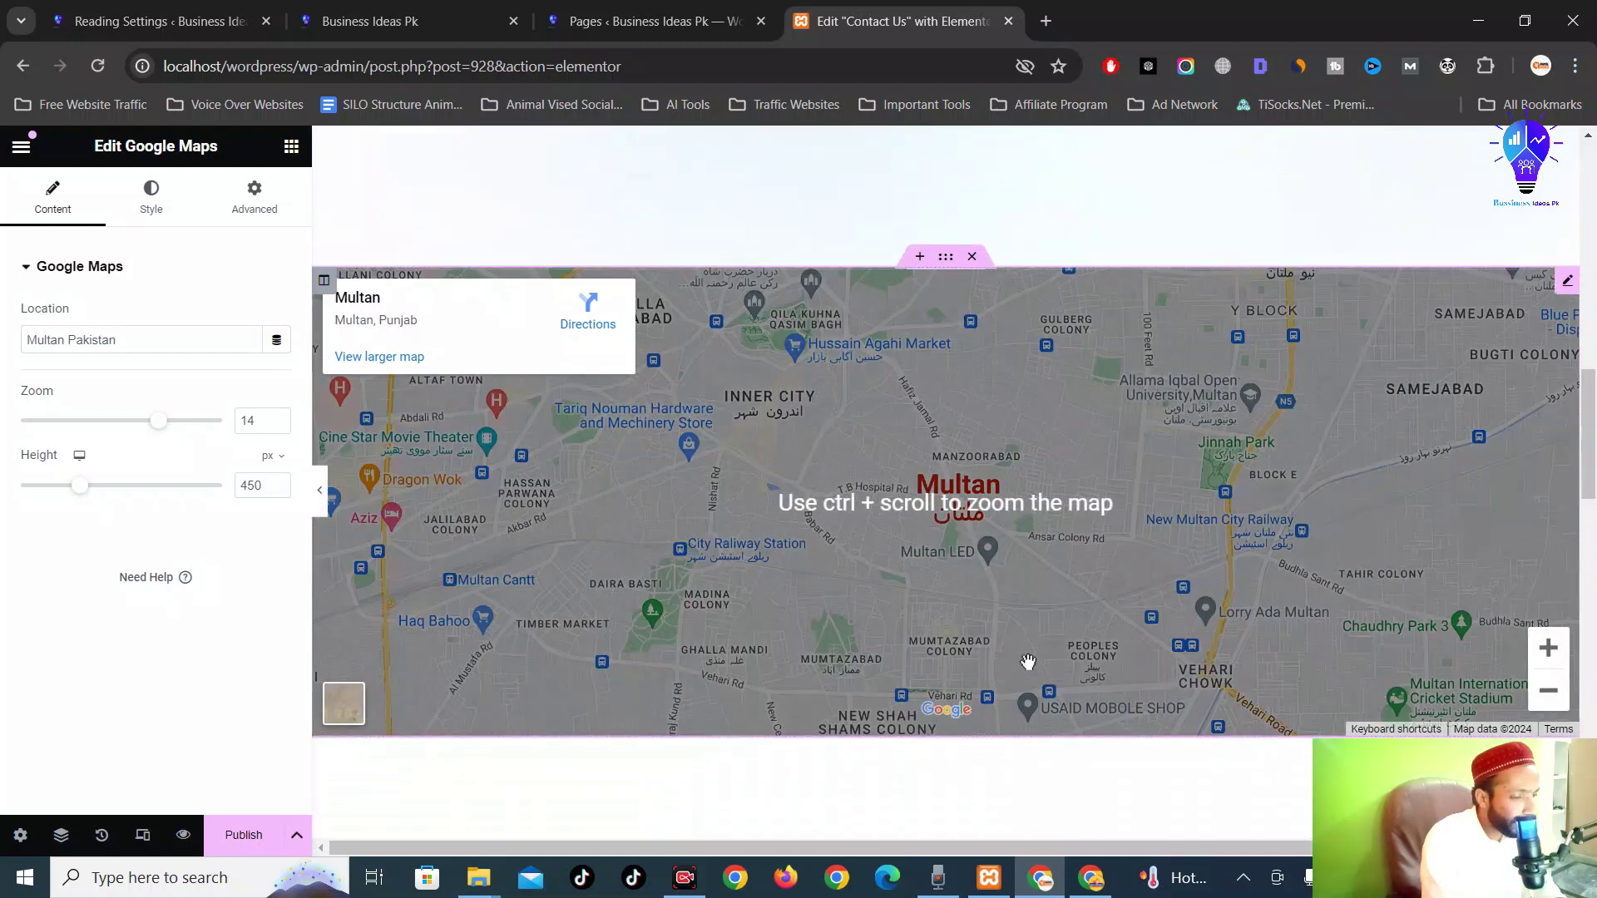
scroll(730, 516, "down", 6)
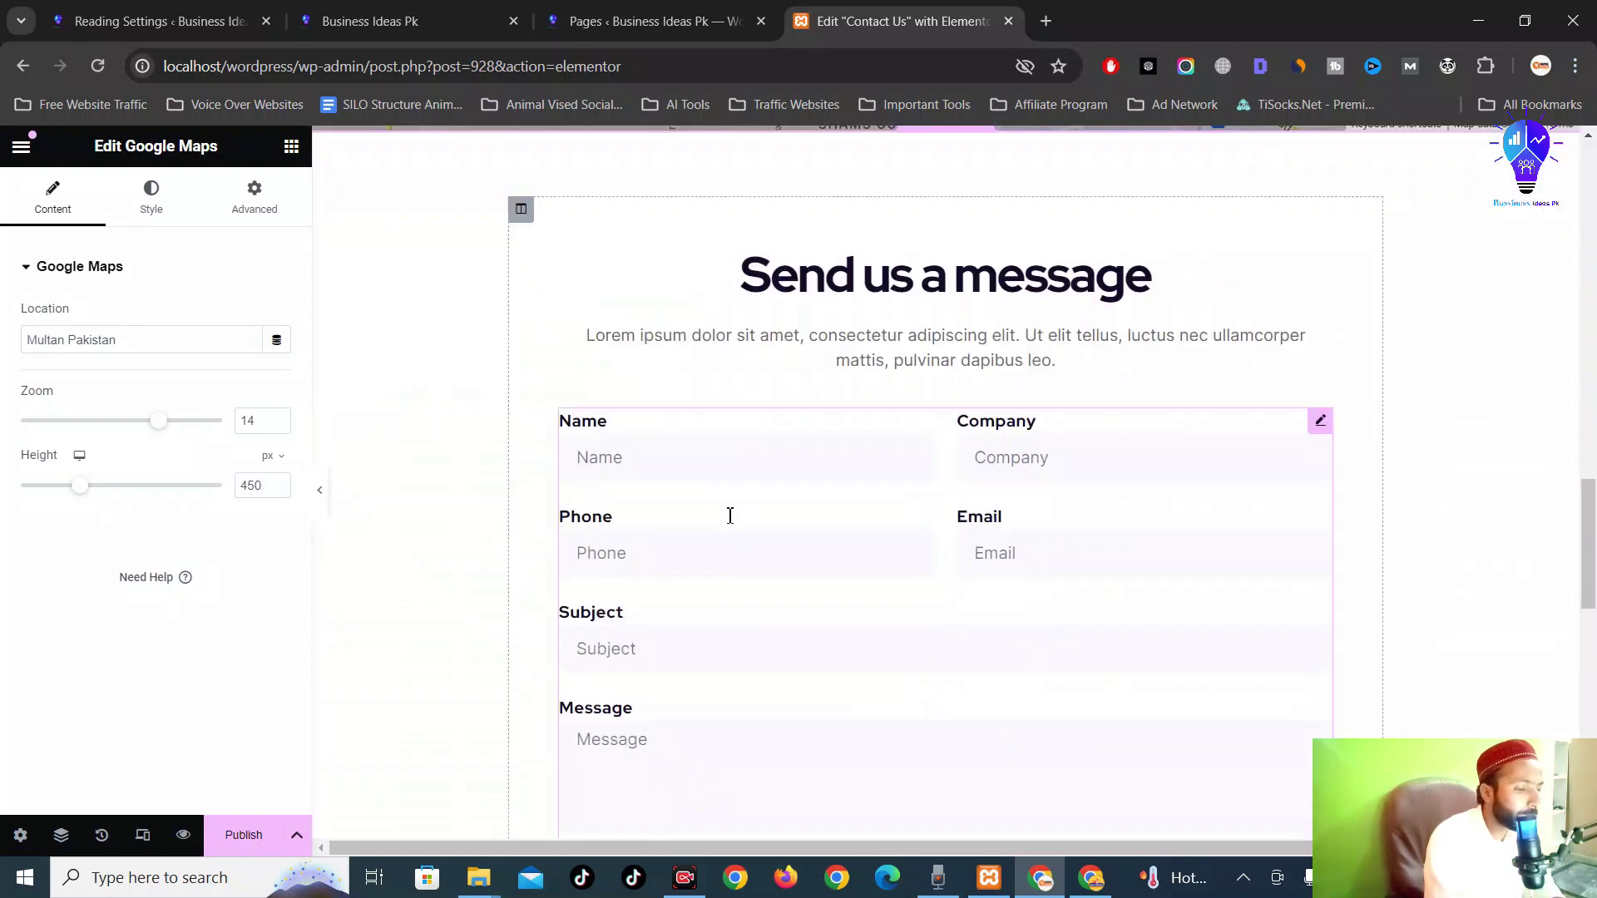
Step: Review the contact form's submit button, Actions After Submit and Collect Submissions settings
scroll(731, 516, "down", 1)
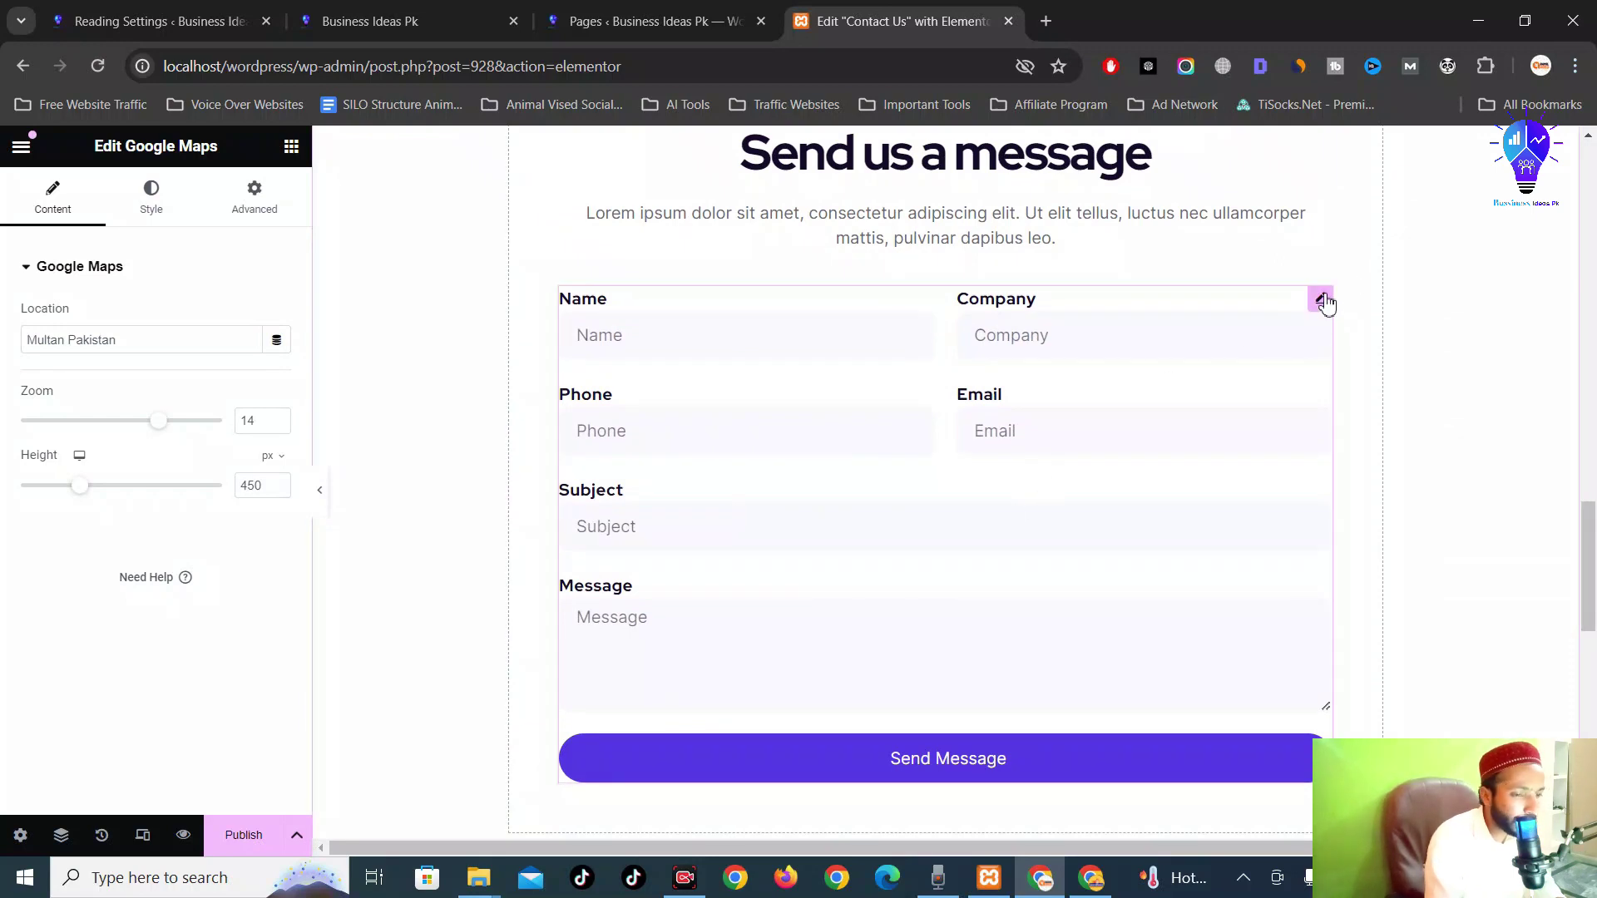
left_click(1173, 322)
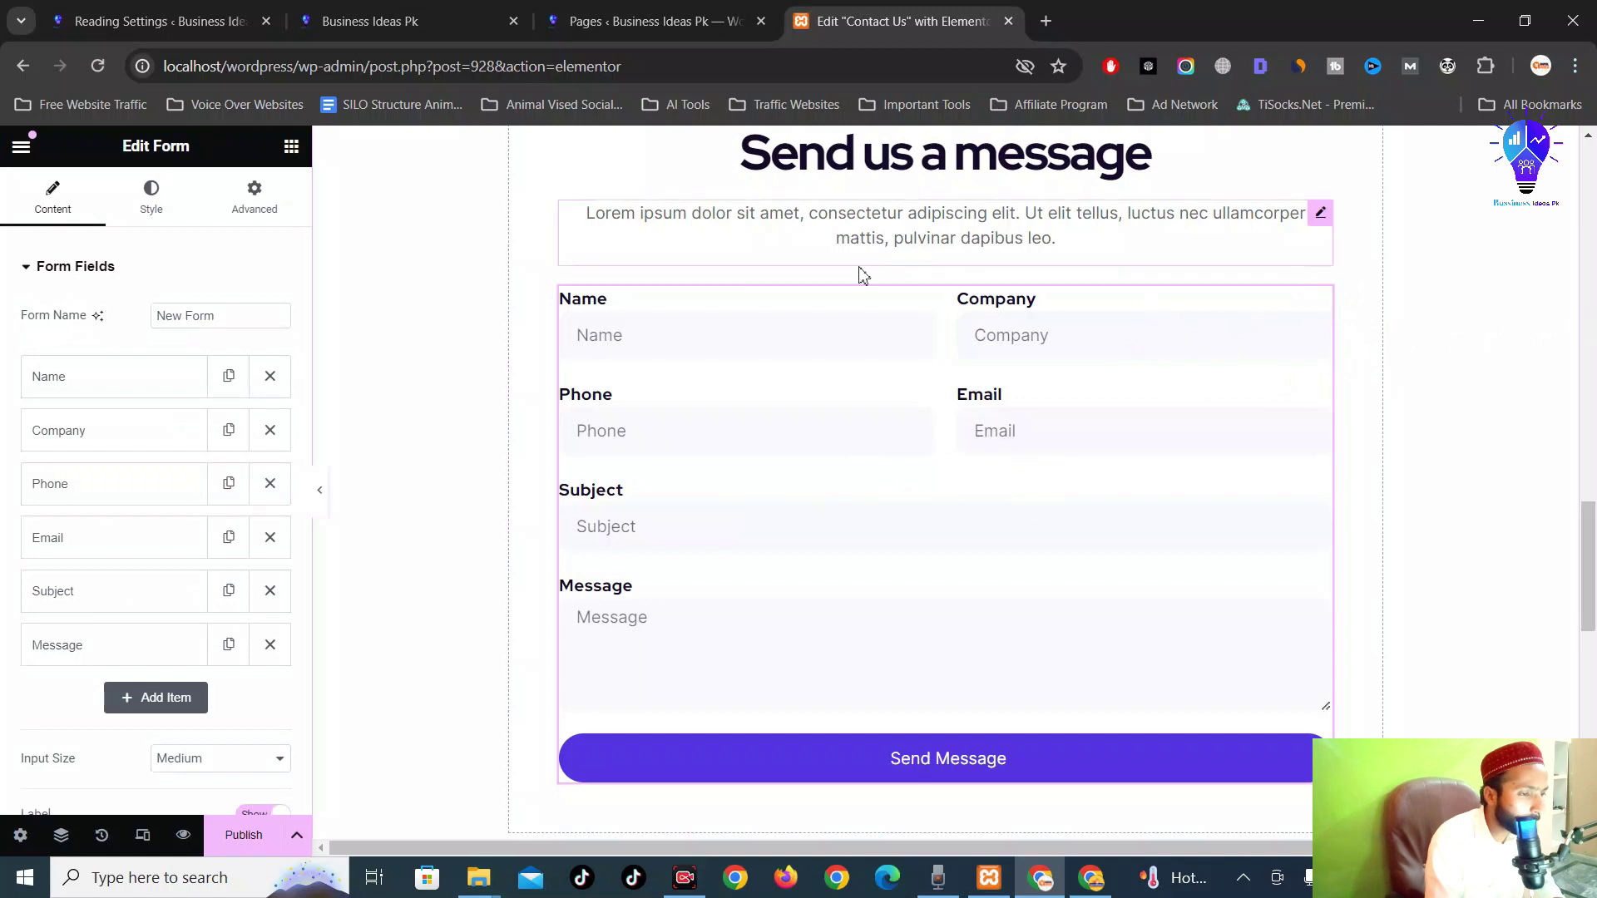
scroll(162, 553, "down", 4)
scroll(163, 553, "down", 3)
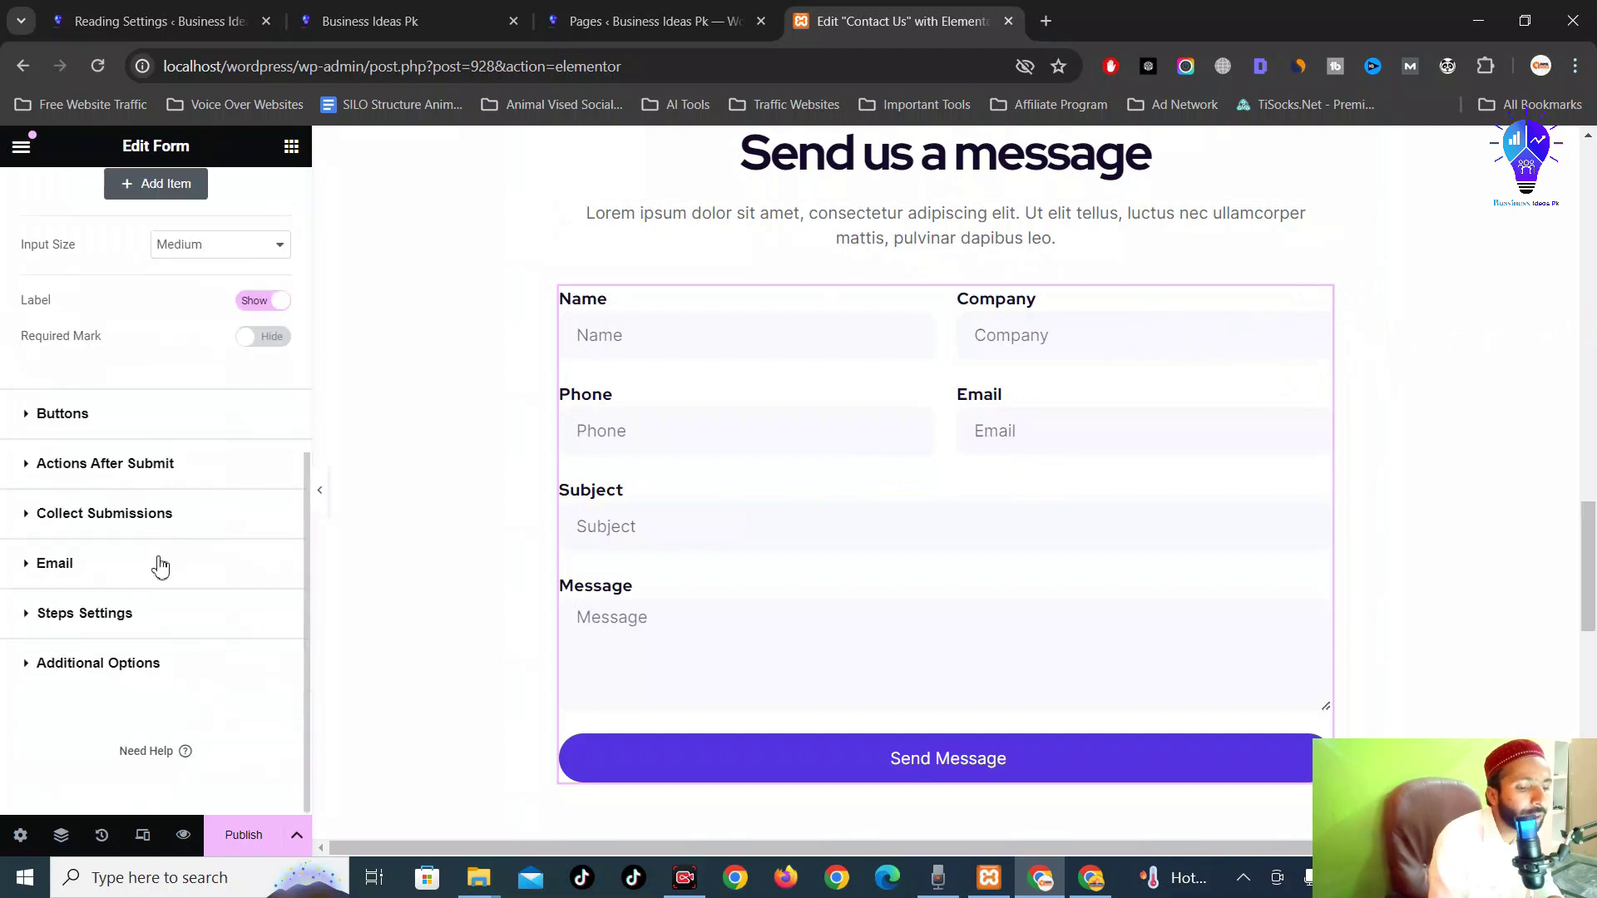
left_click(63, 413)
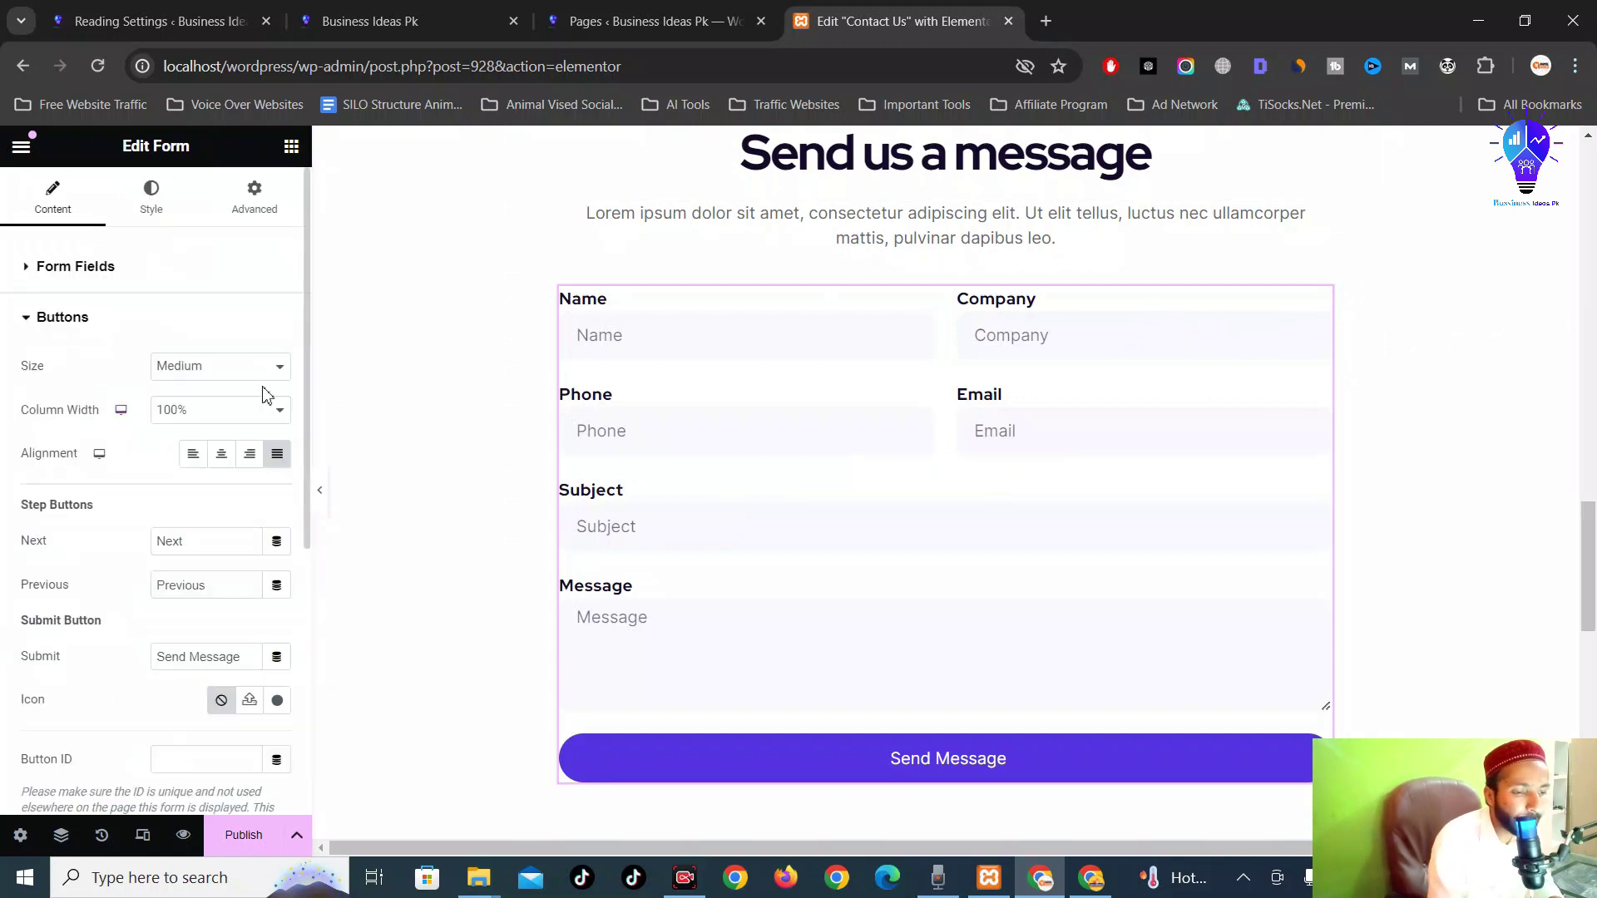
scroll(219, 442, "down", 3)
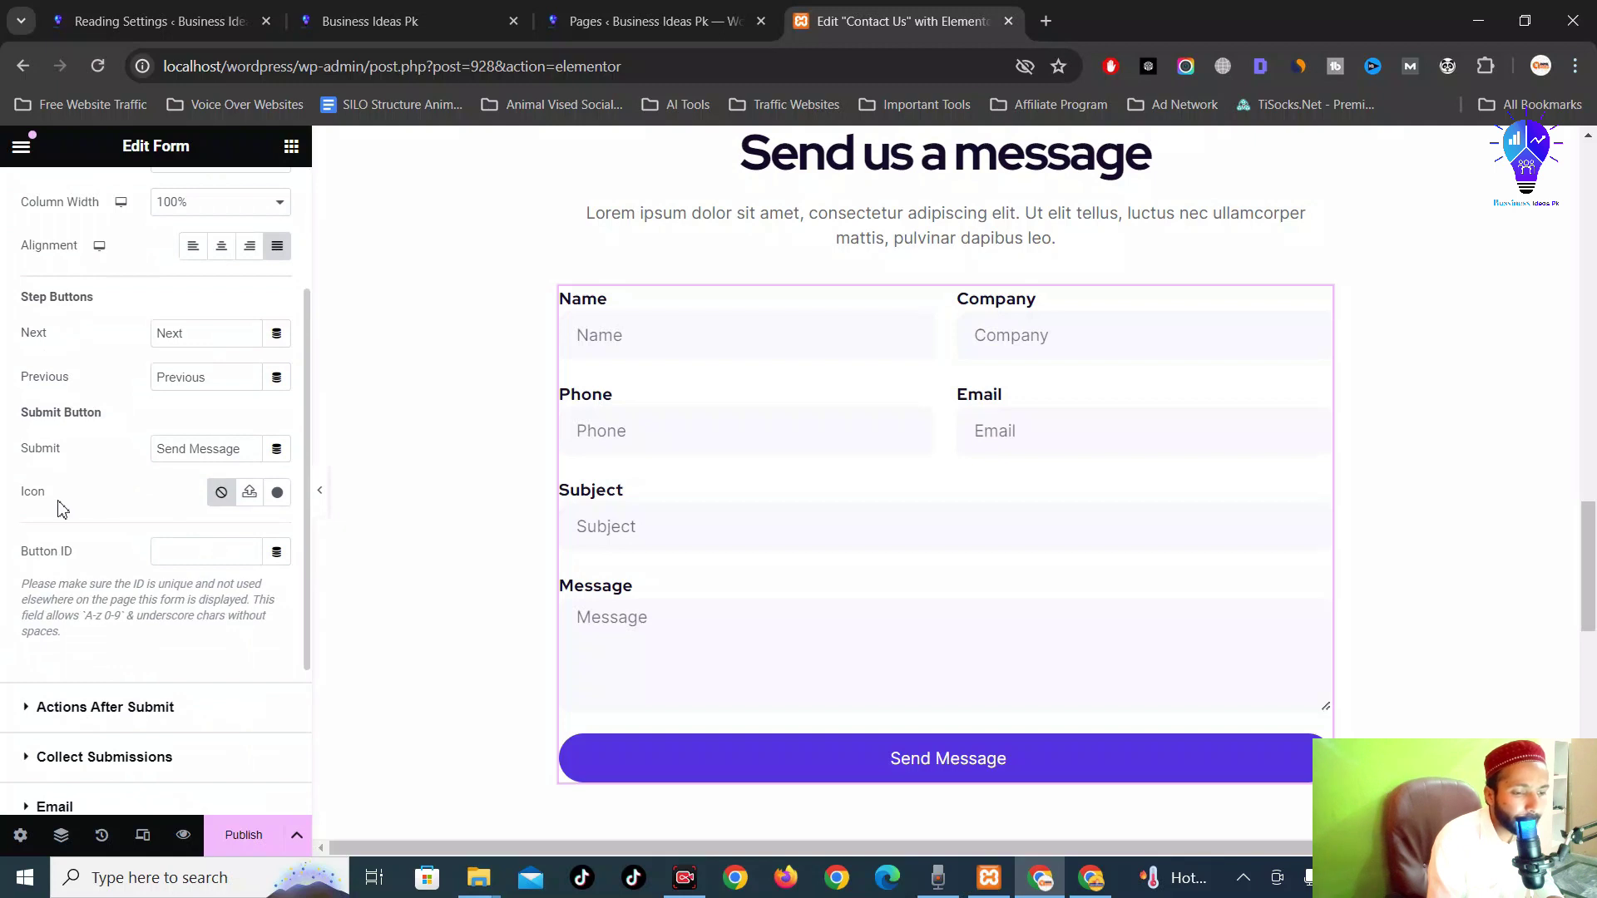
scroll(150, 566, "down", 1)
left_click(150, 602)
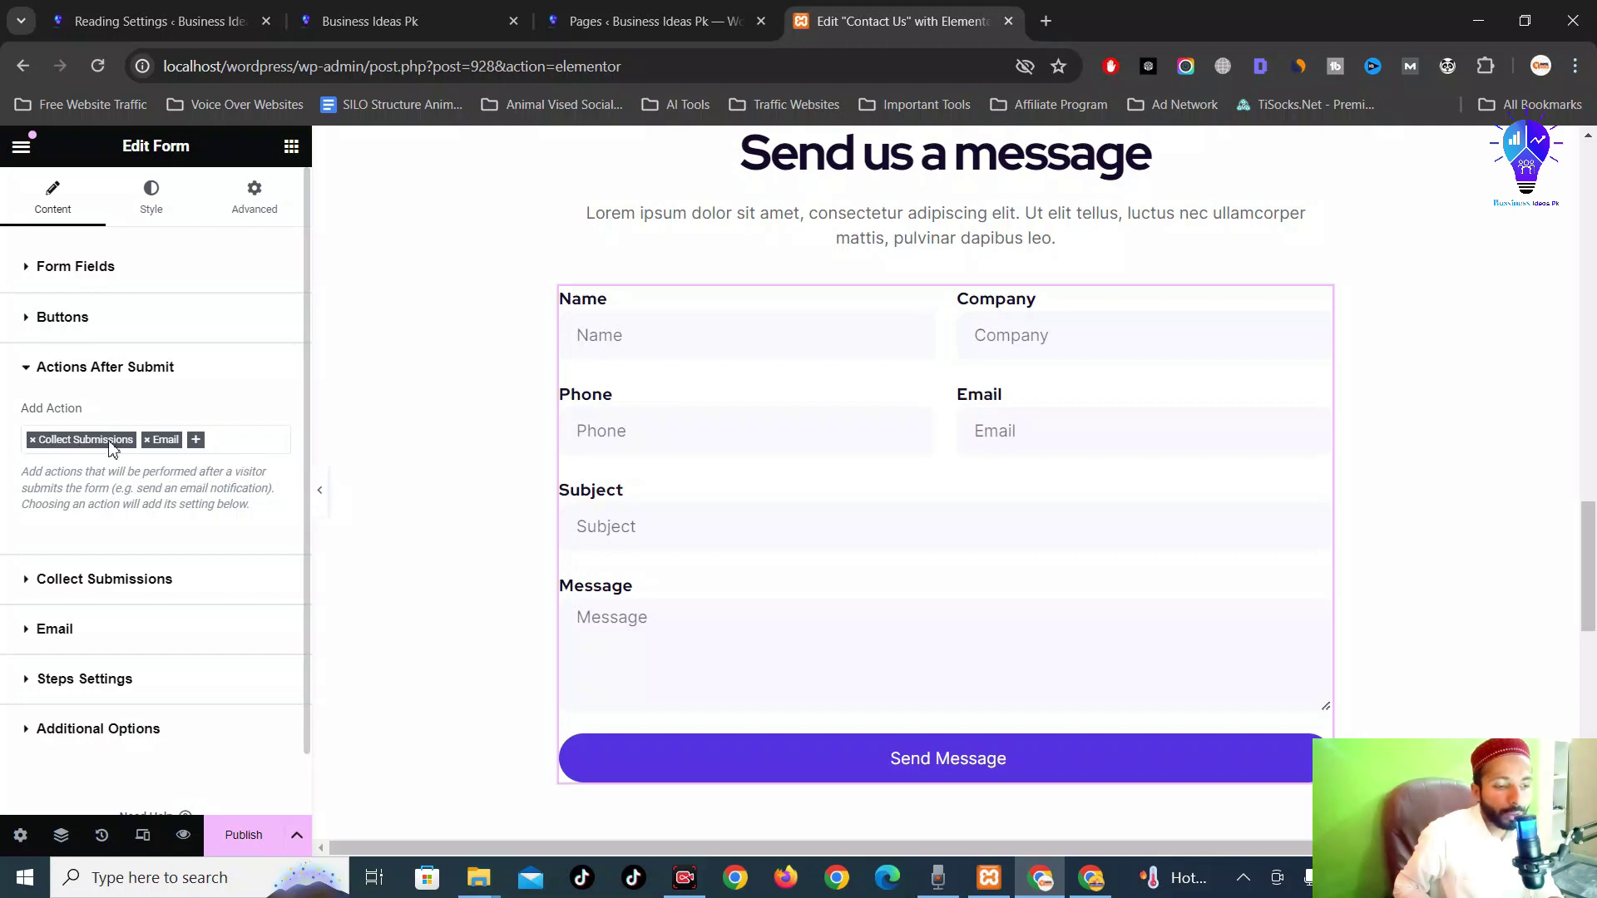
scroll(137, 538, "down", 1)
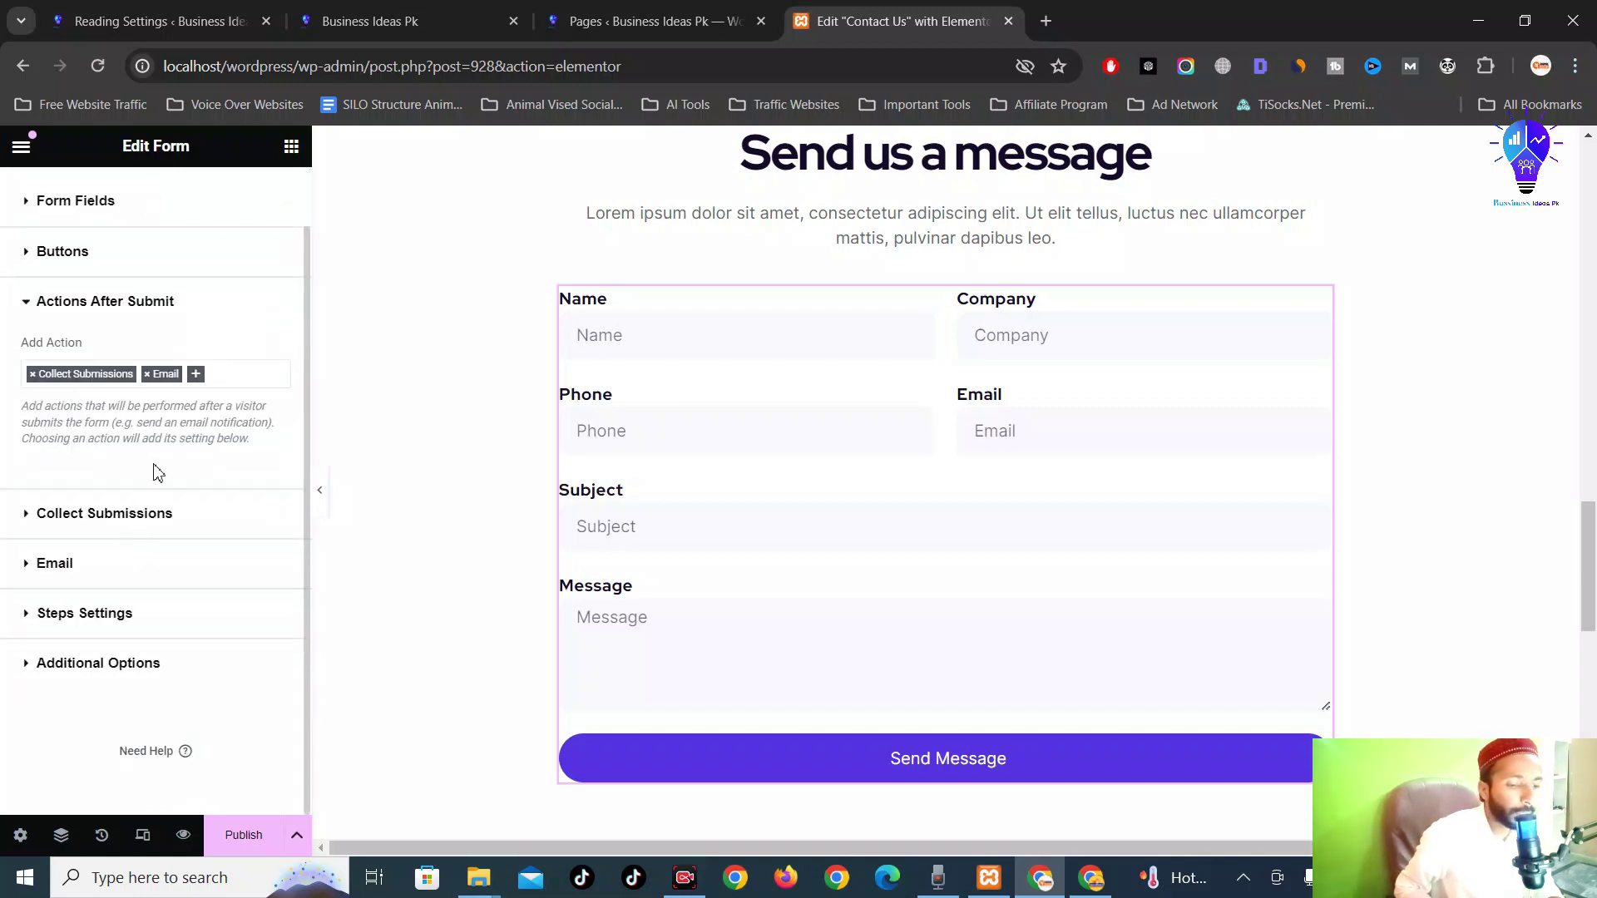
left_click(146, 501)
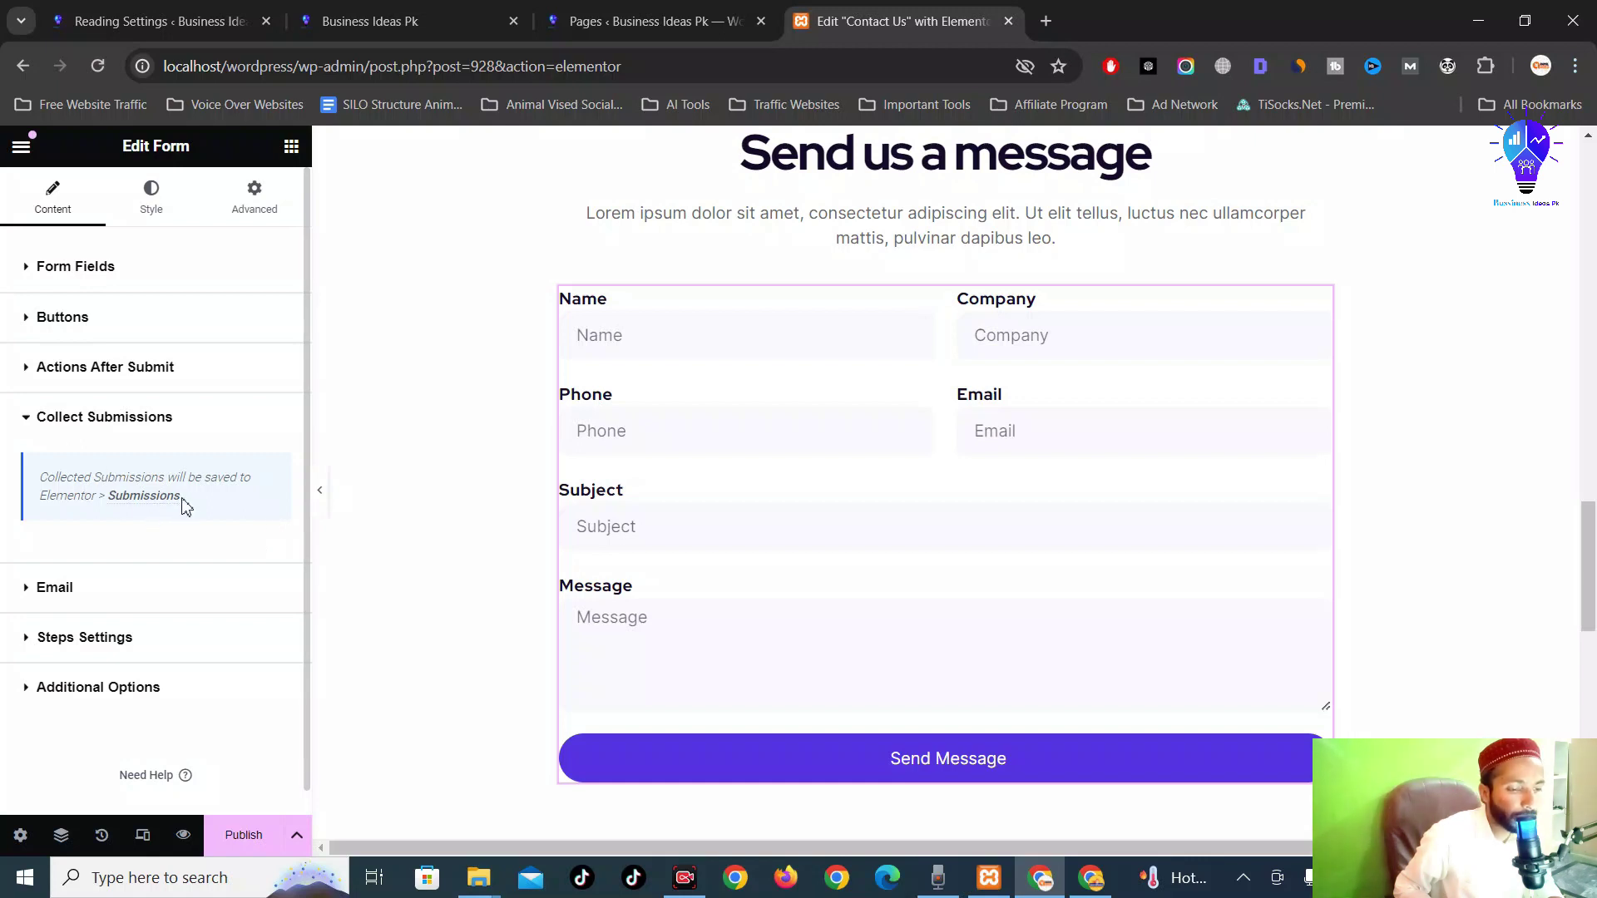
Step: Review the form's Email notification settings, including the recipient address and sender name
left_click(126, 592)
scroll(186, 509, "down", 1)
left_click_drag(199, 432, 6, 434)
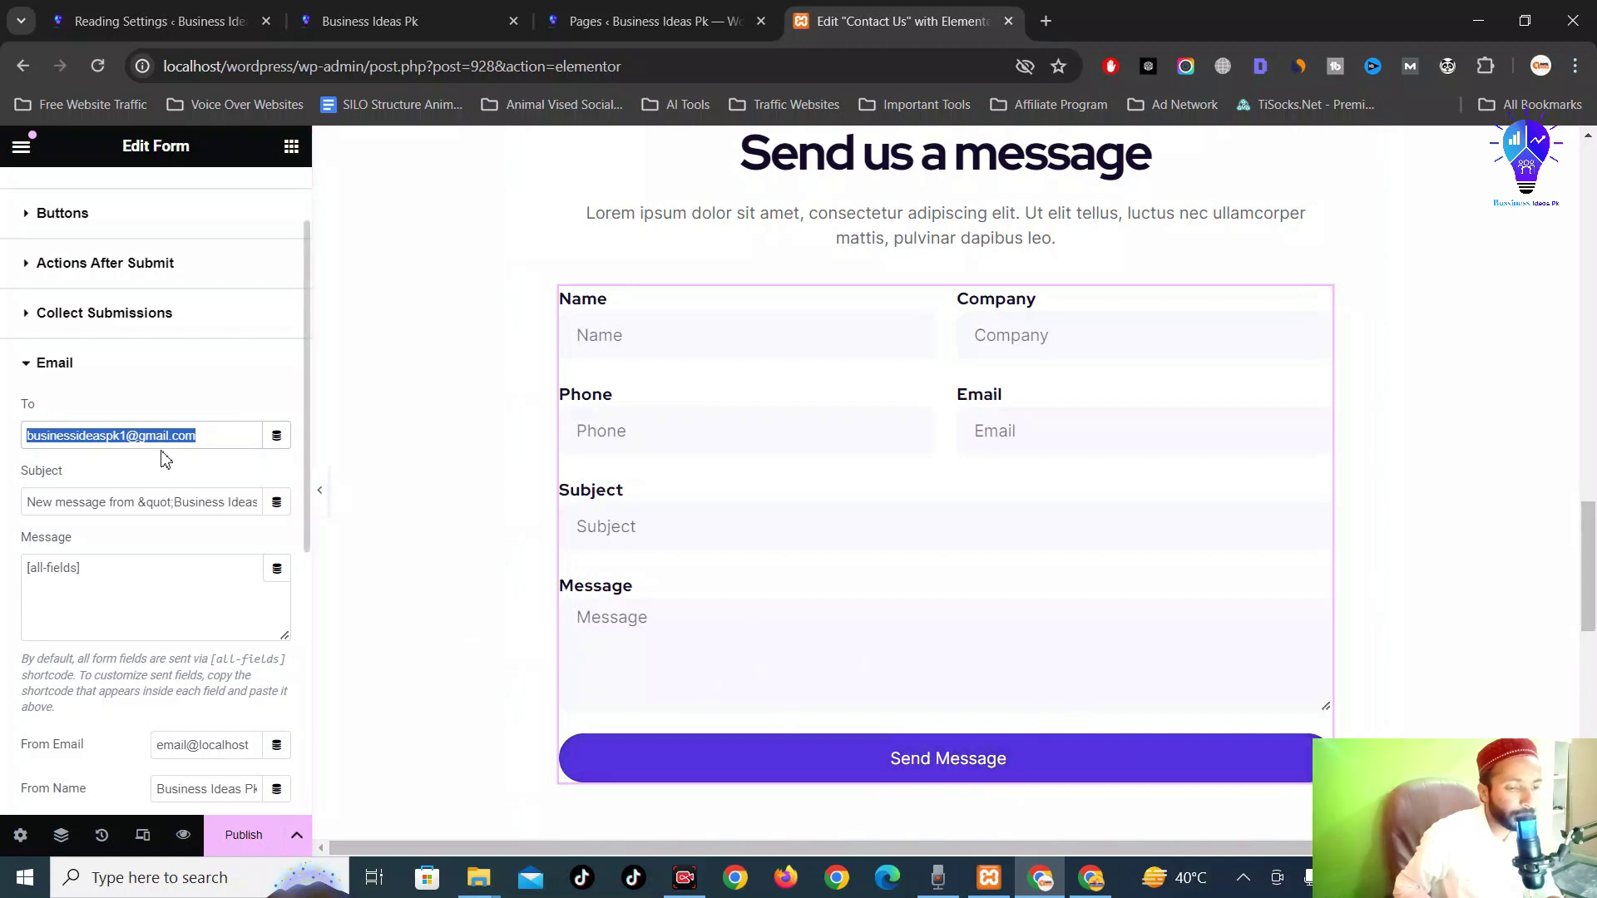
scroll(162, 462, "down", 4)
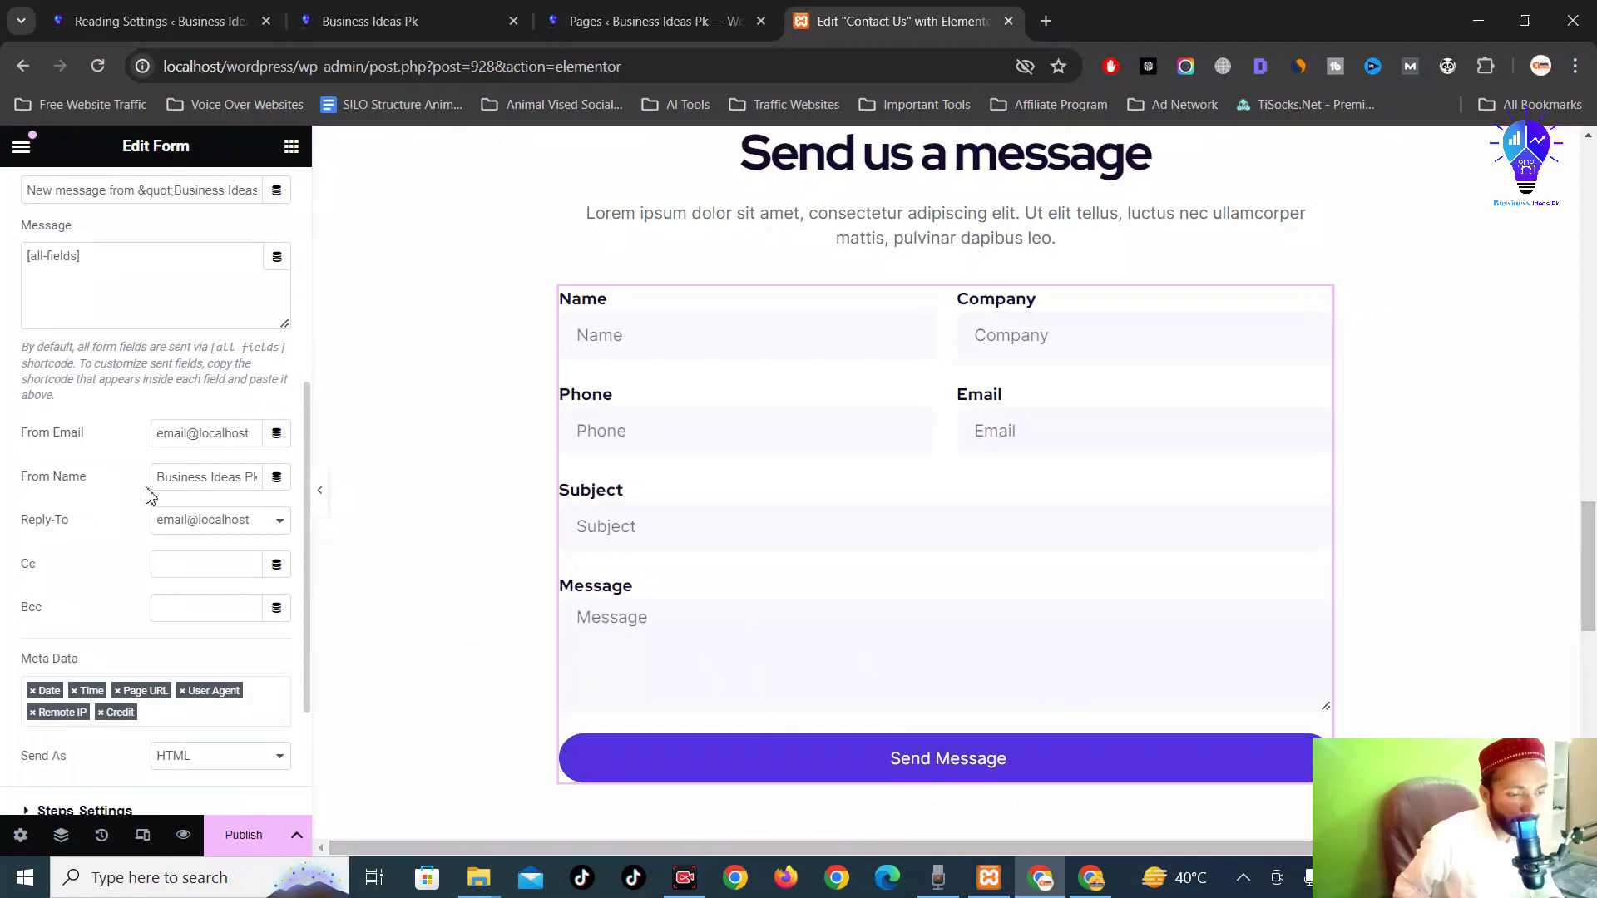
left_click_drag(312, 490, 286, 491)
left_click(191, 476)
scroll(160, 596, "down", 3)
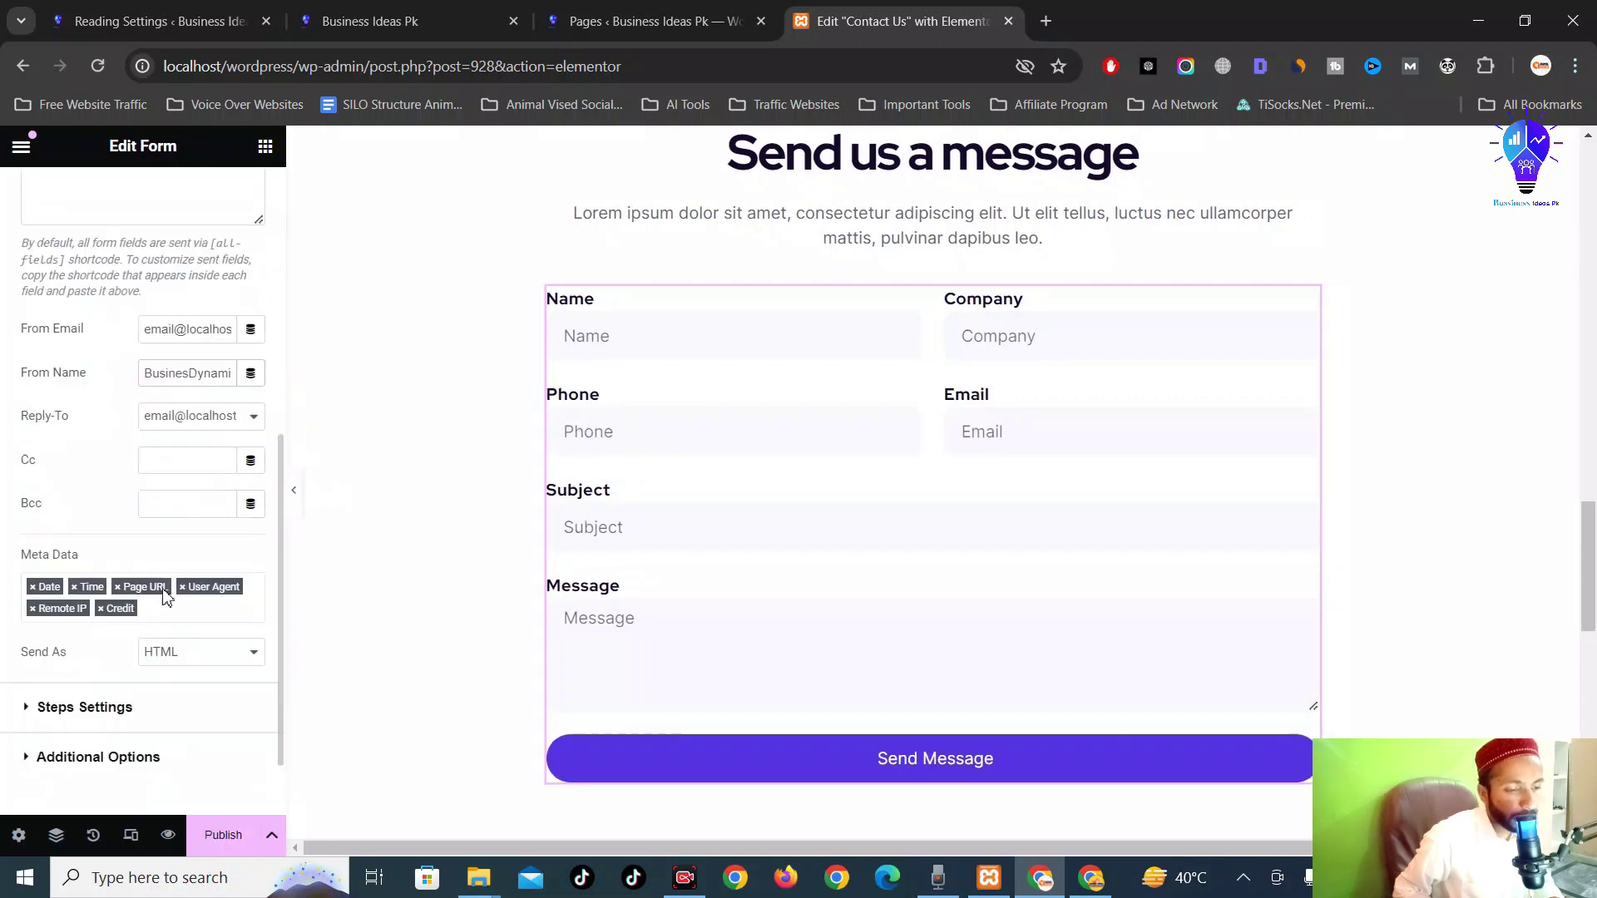
Step: Check the form's Steps and Additional Options, then publish the Contact Us page
left_click(127, 616)
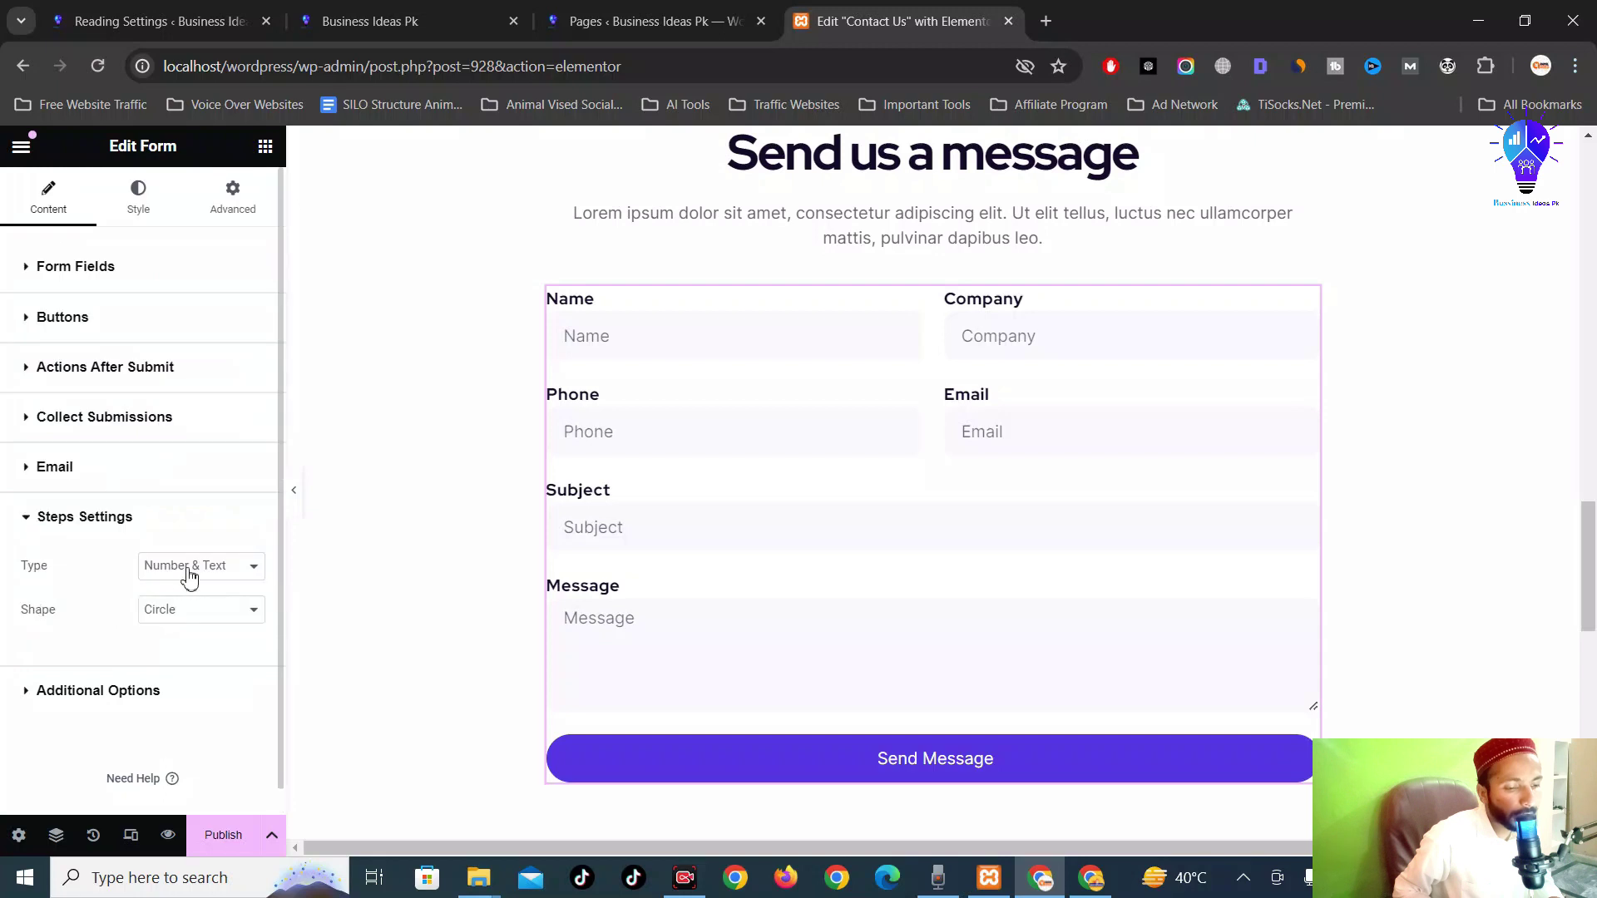
left_click(133, 665)
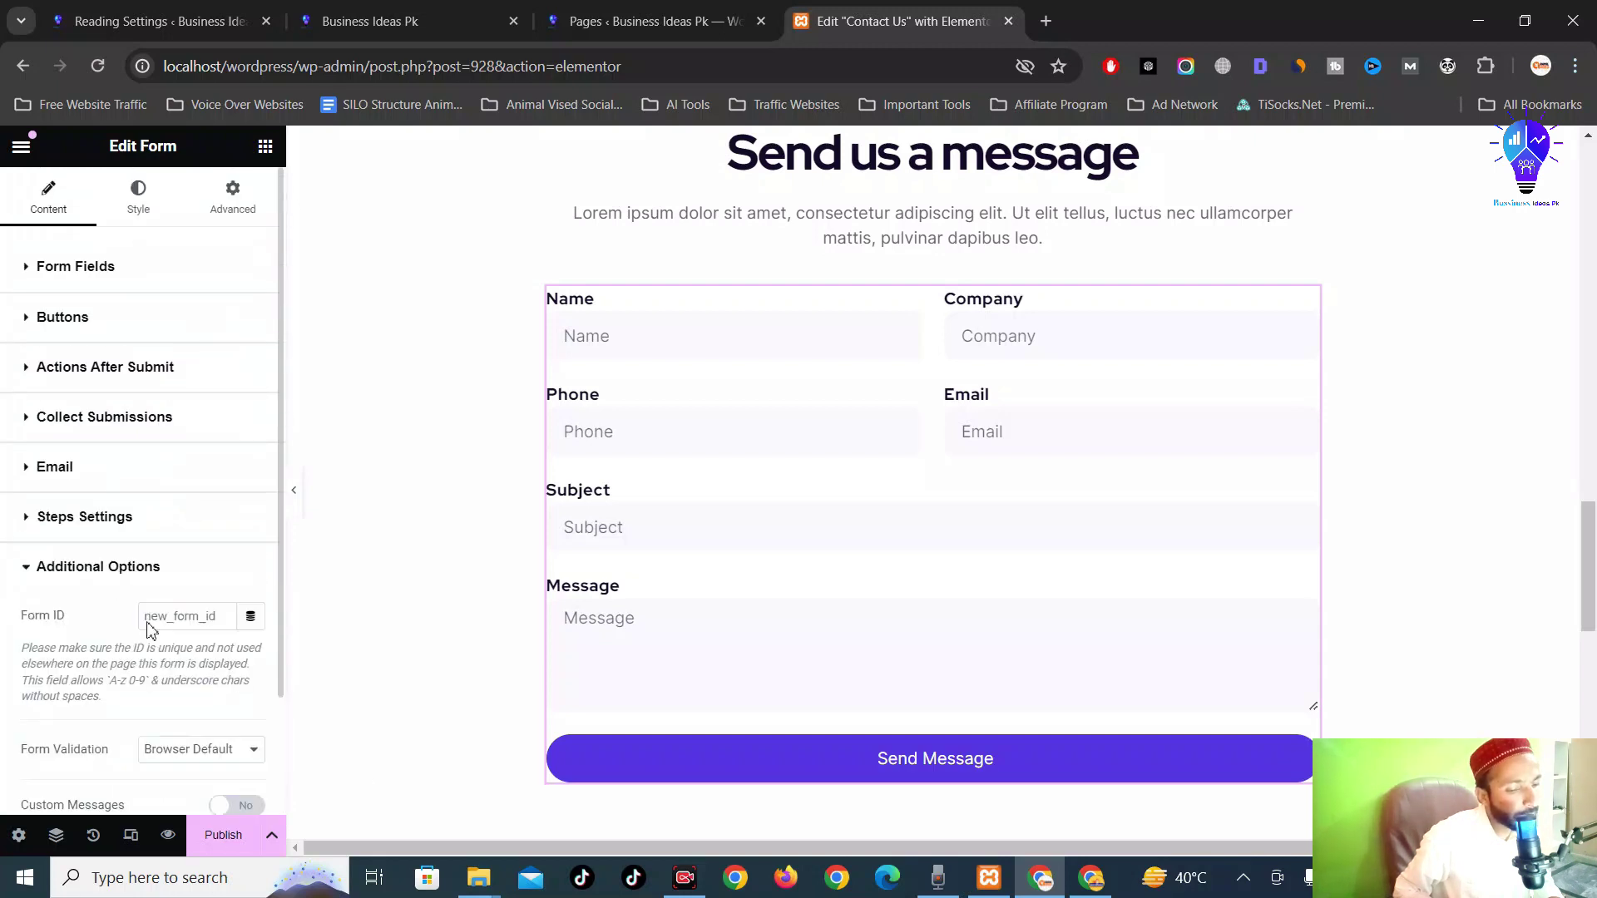
left_click(231, 852)
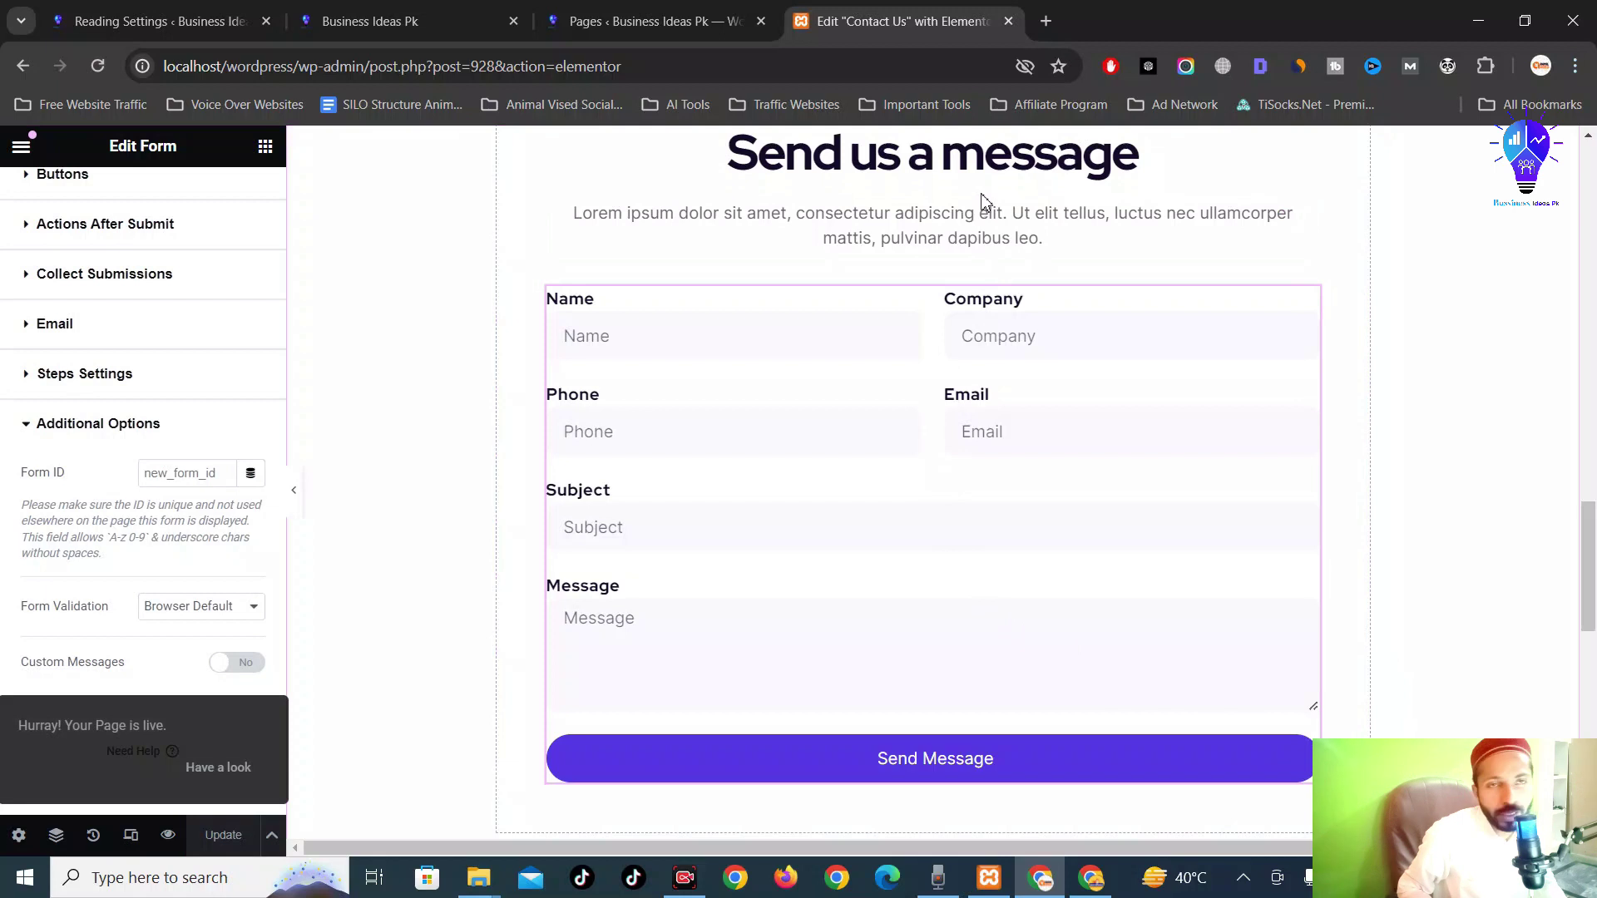
scroll(957, 273, "up", 7)
scroll(961, 287, "down", 10)
scroll(957, 301, "down", 5)
scroll(969, 297, "up", 10)
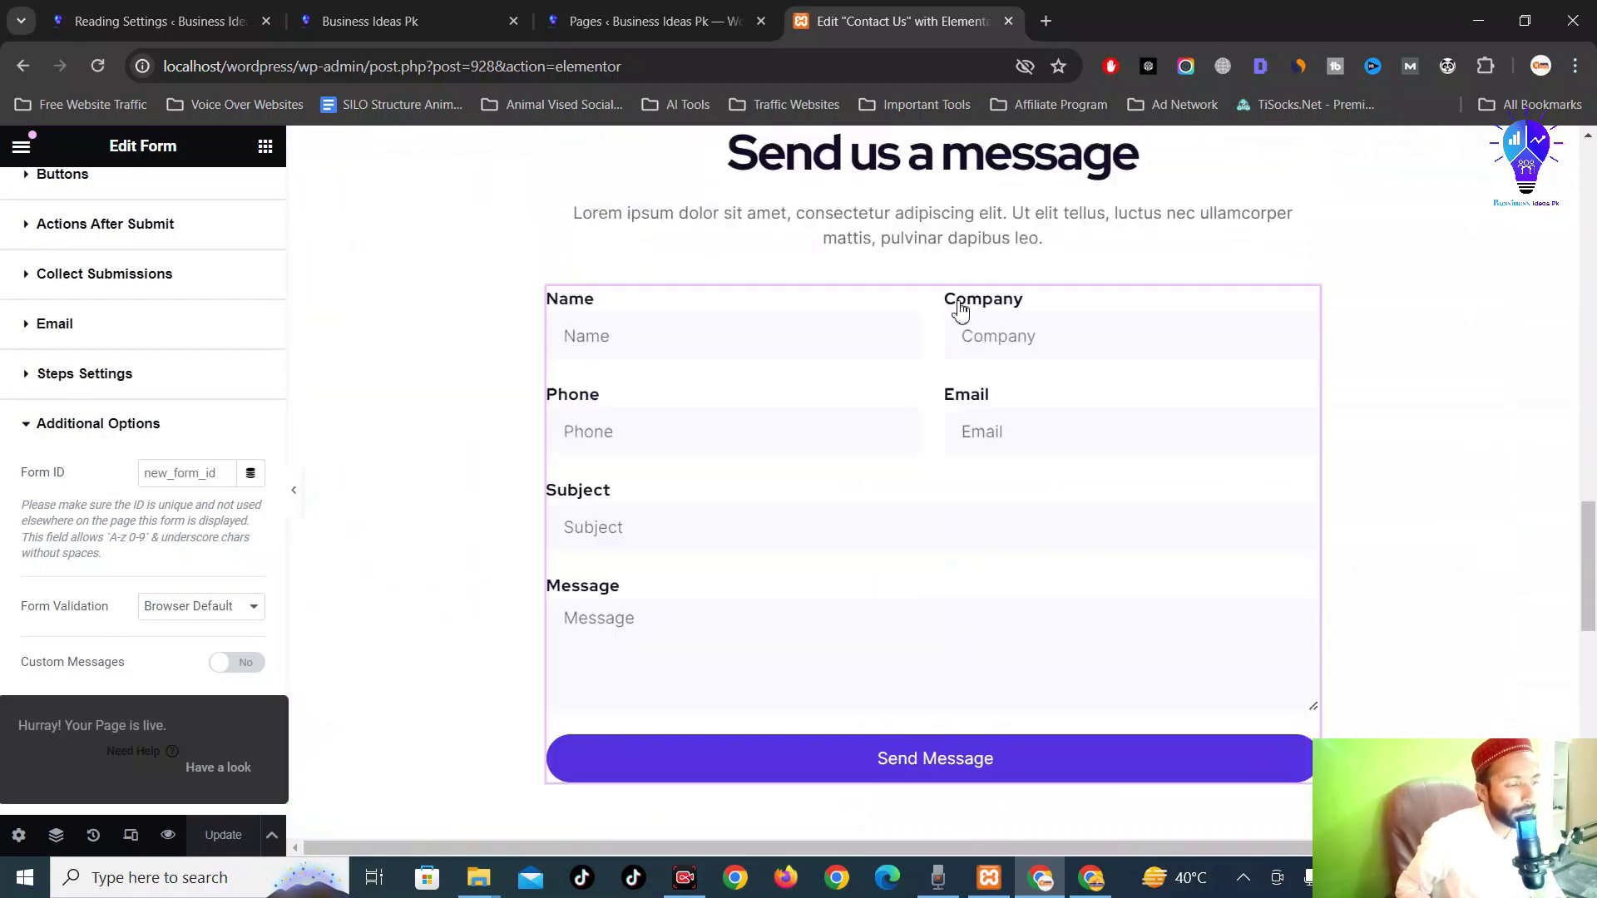
scroll(980, 294, "up", 8)
scroll(973, 300, "down", 7)
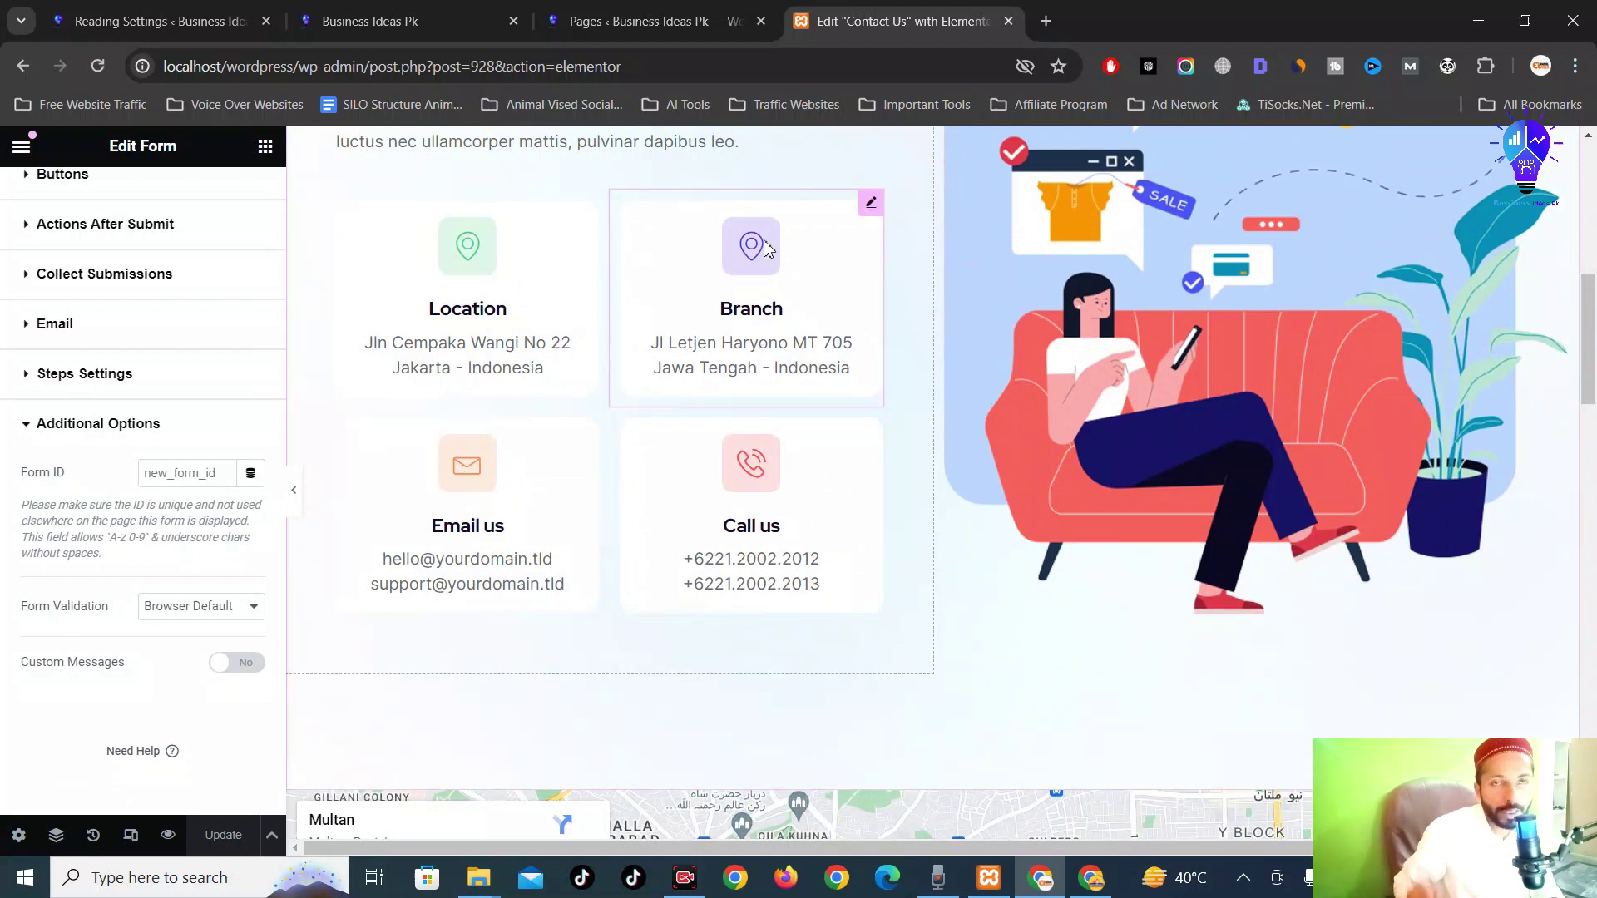
scroll(1510, 328, "up", 8)
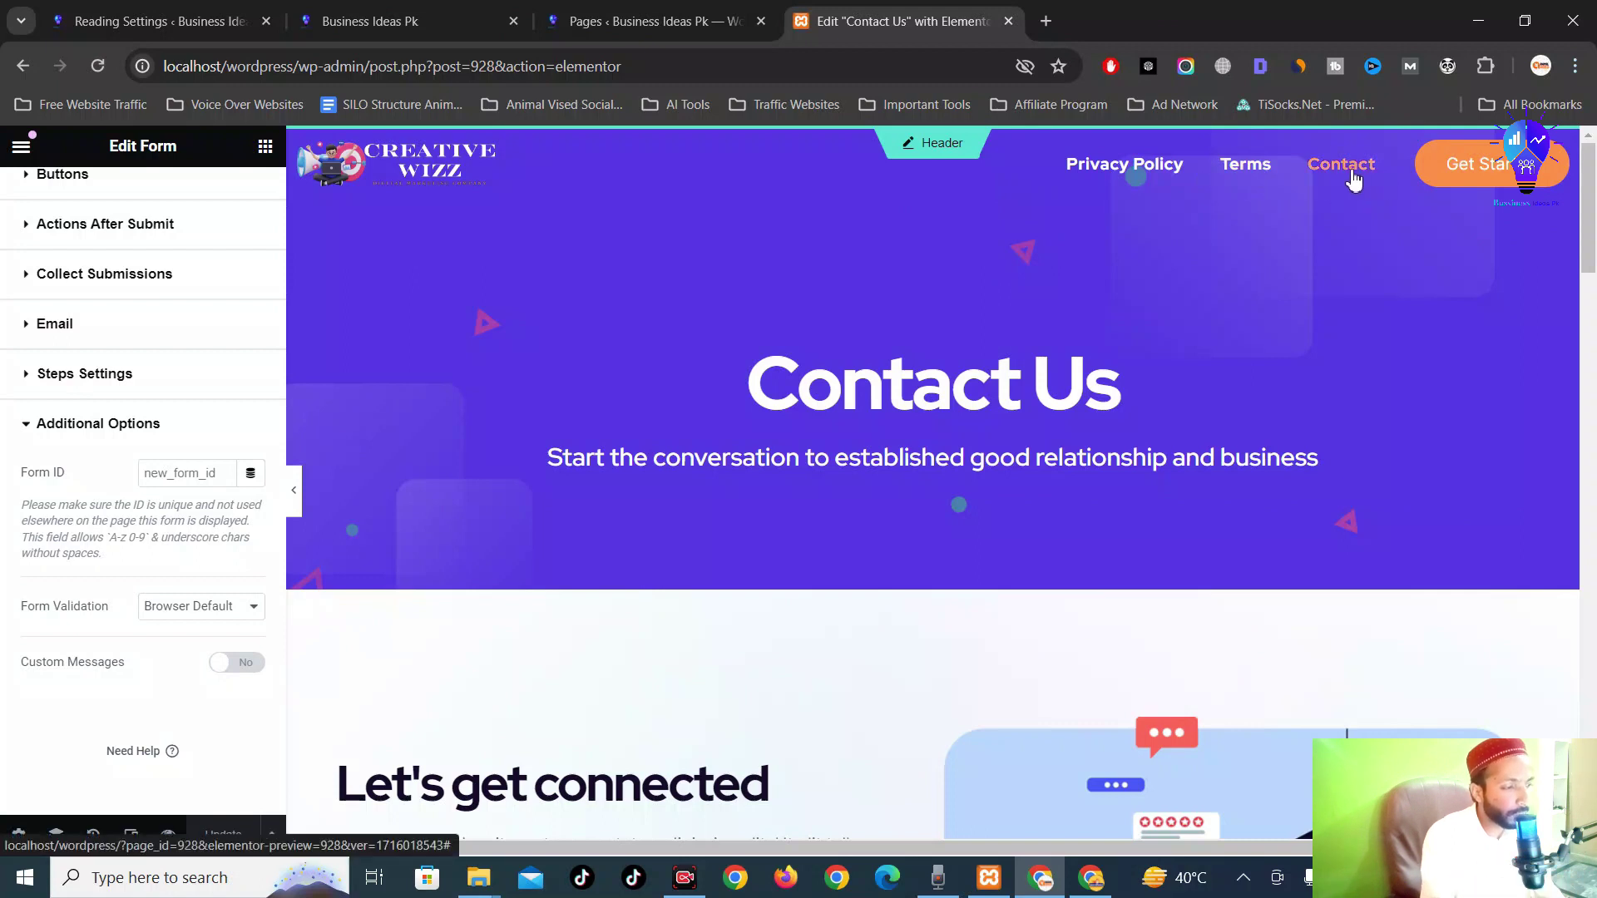
Step: View the live Creative Wizz homepage, then return to the admin toward Appearance > Menus
left_click(564, 7)
left_click(470, 17)
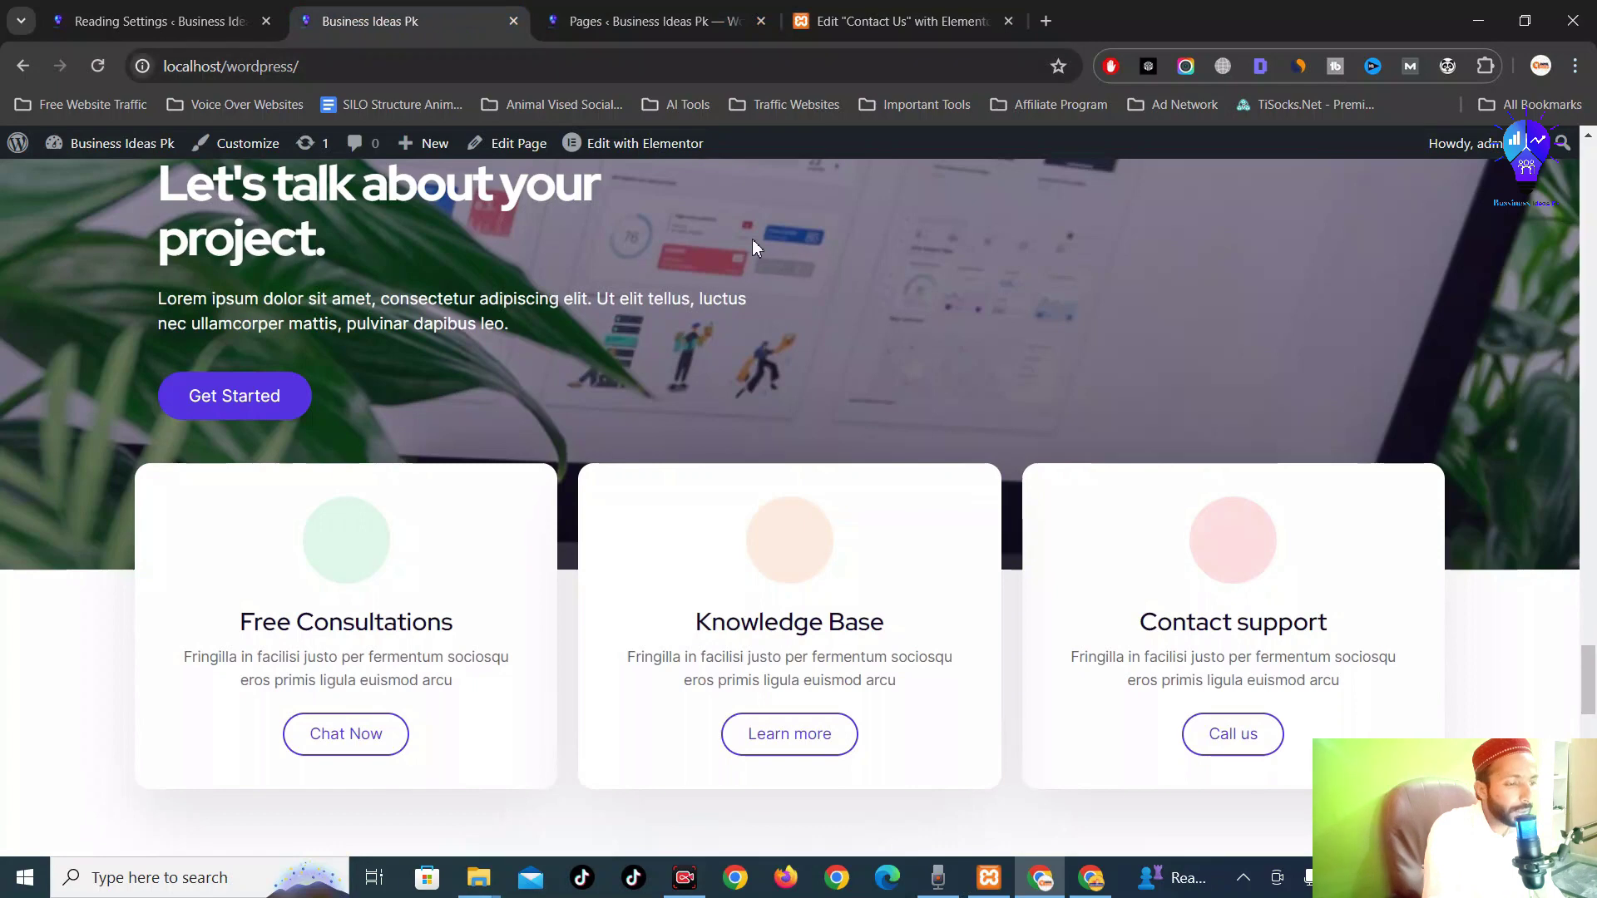
scroll(890, 295, "up", 6)
scroll(894, 300, "up", 15)
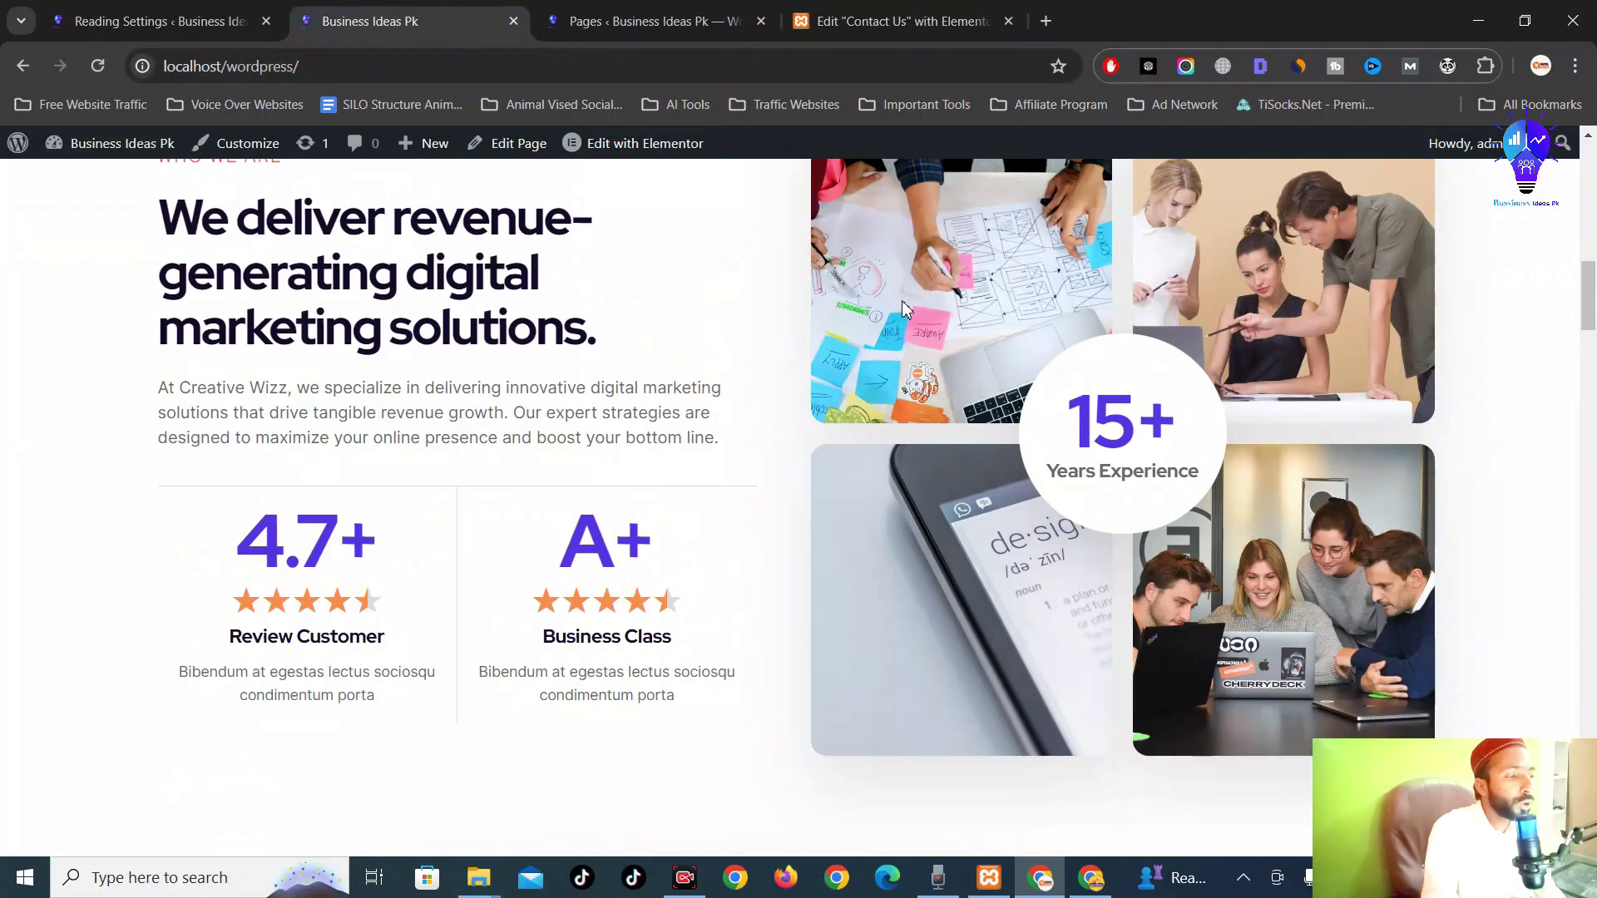
scroll(910, 303, "up", 4)
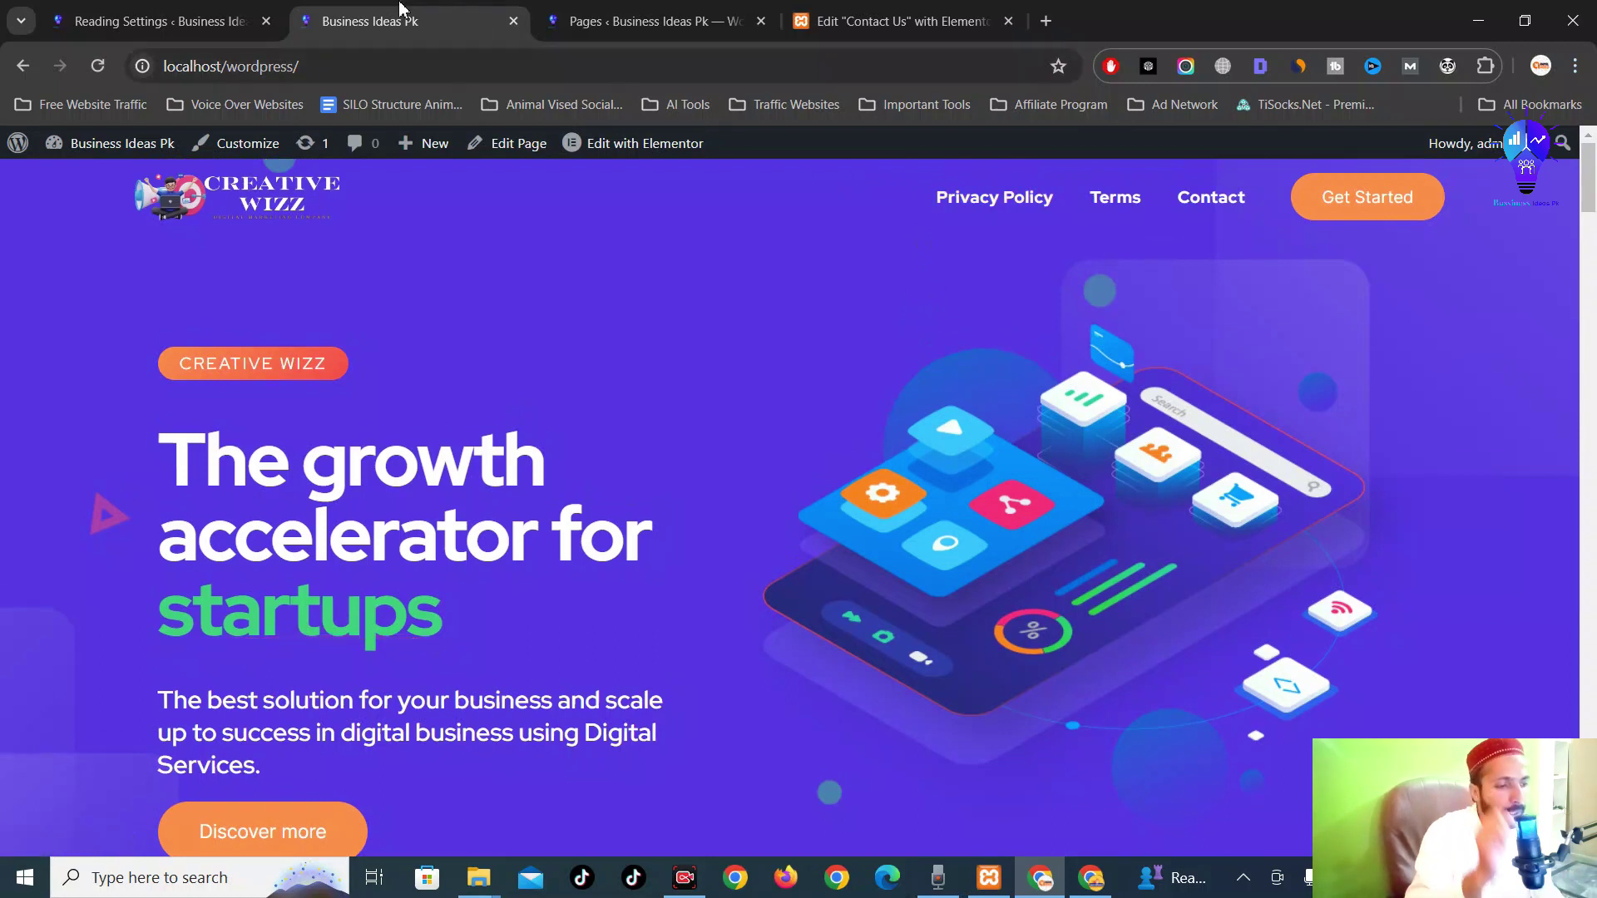
left_click(158, 21)
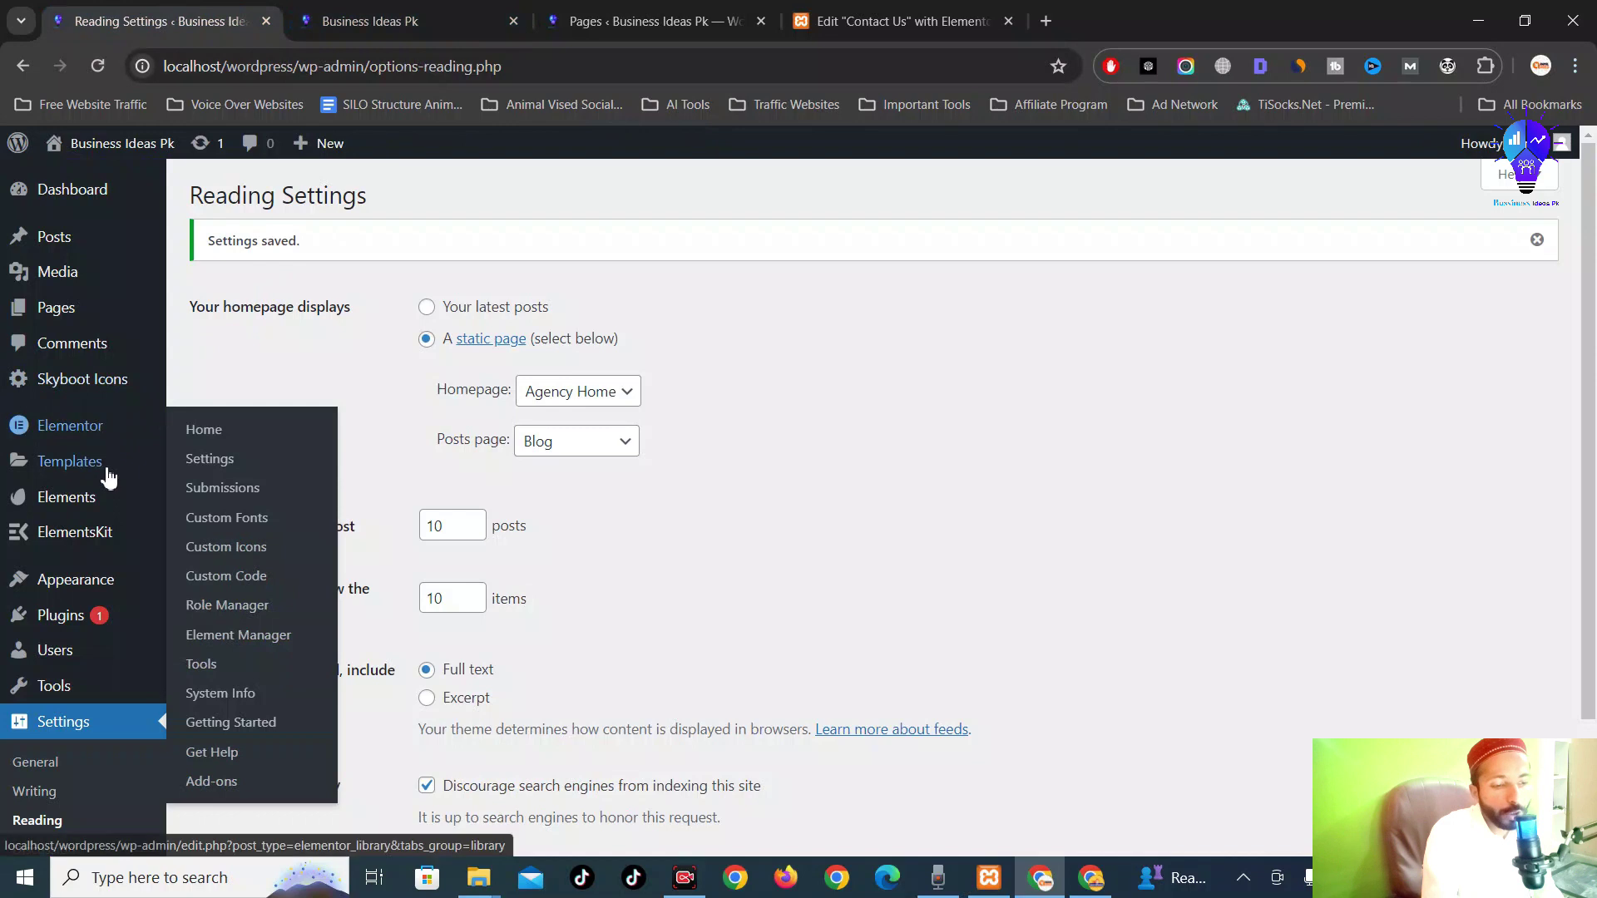
mouse_move(83, 453)
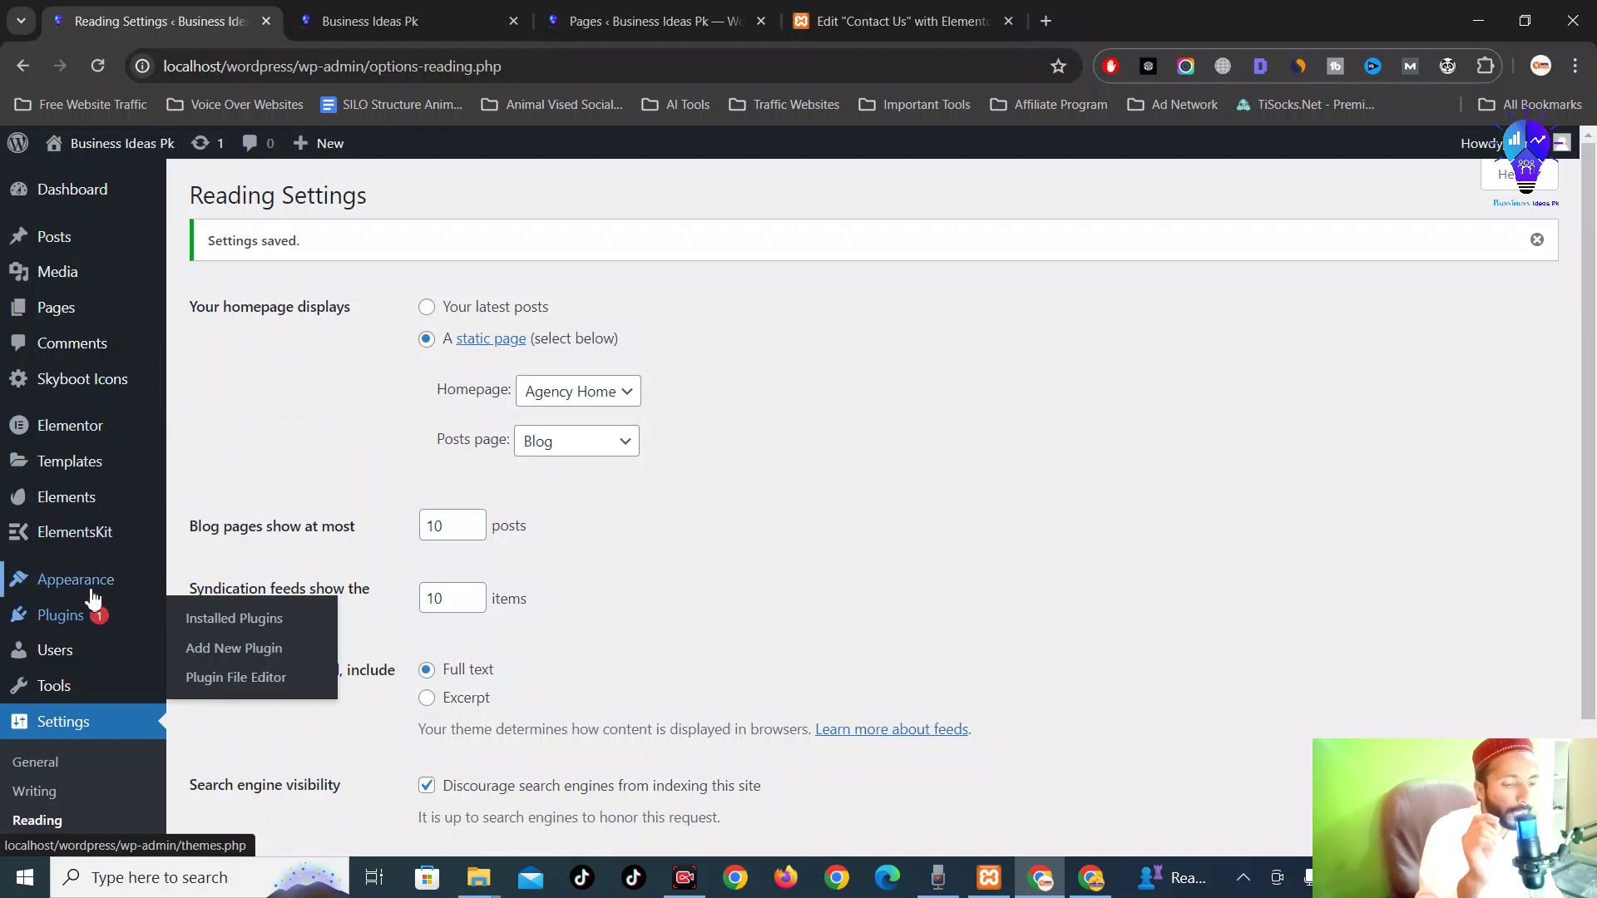
mouse_move(94, 596)
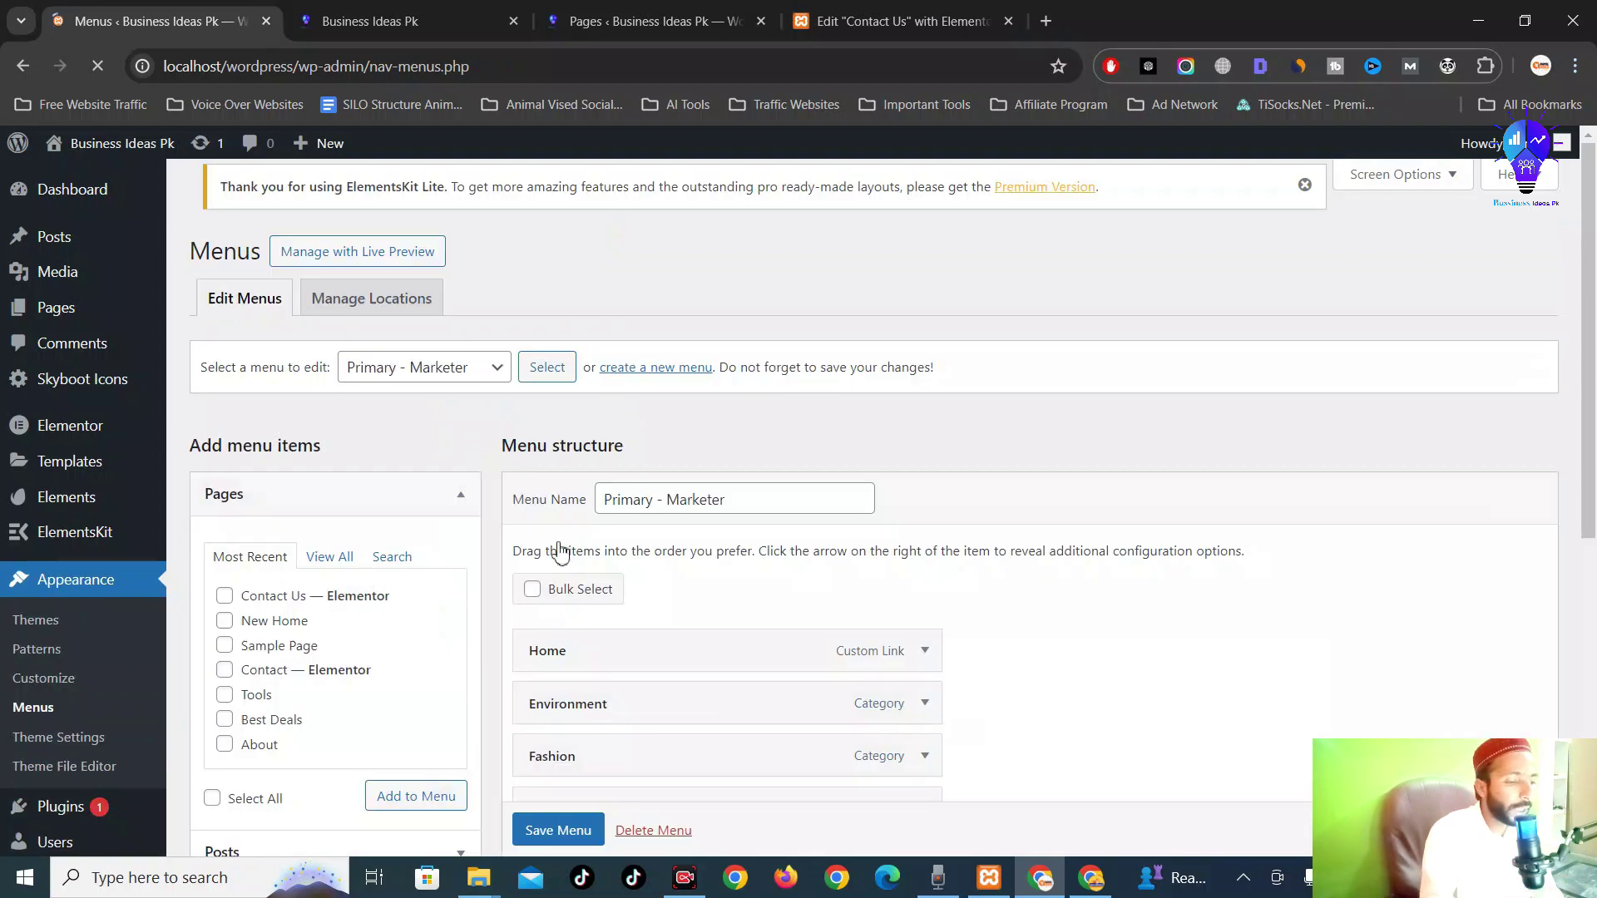
Step: Load Menu 1 into the menu editor and scroll through its structure
left_click(416, 381)
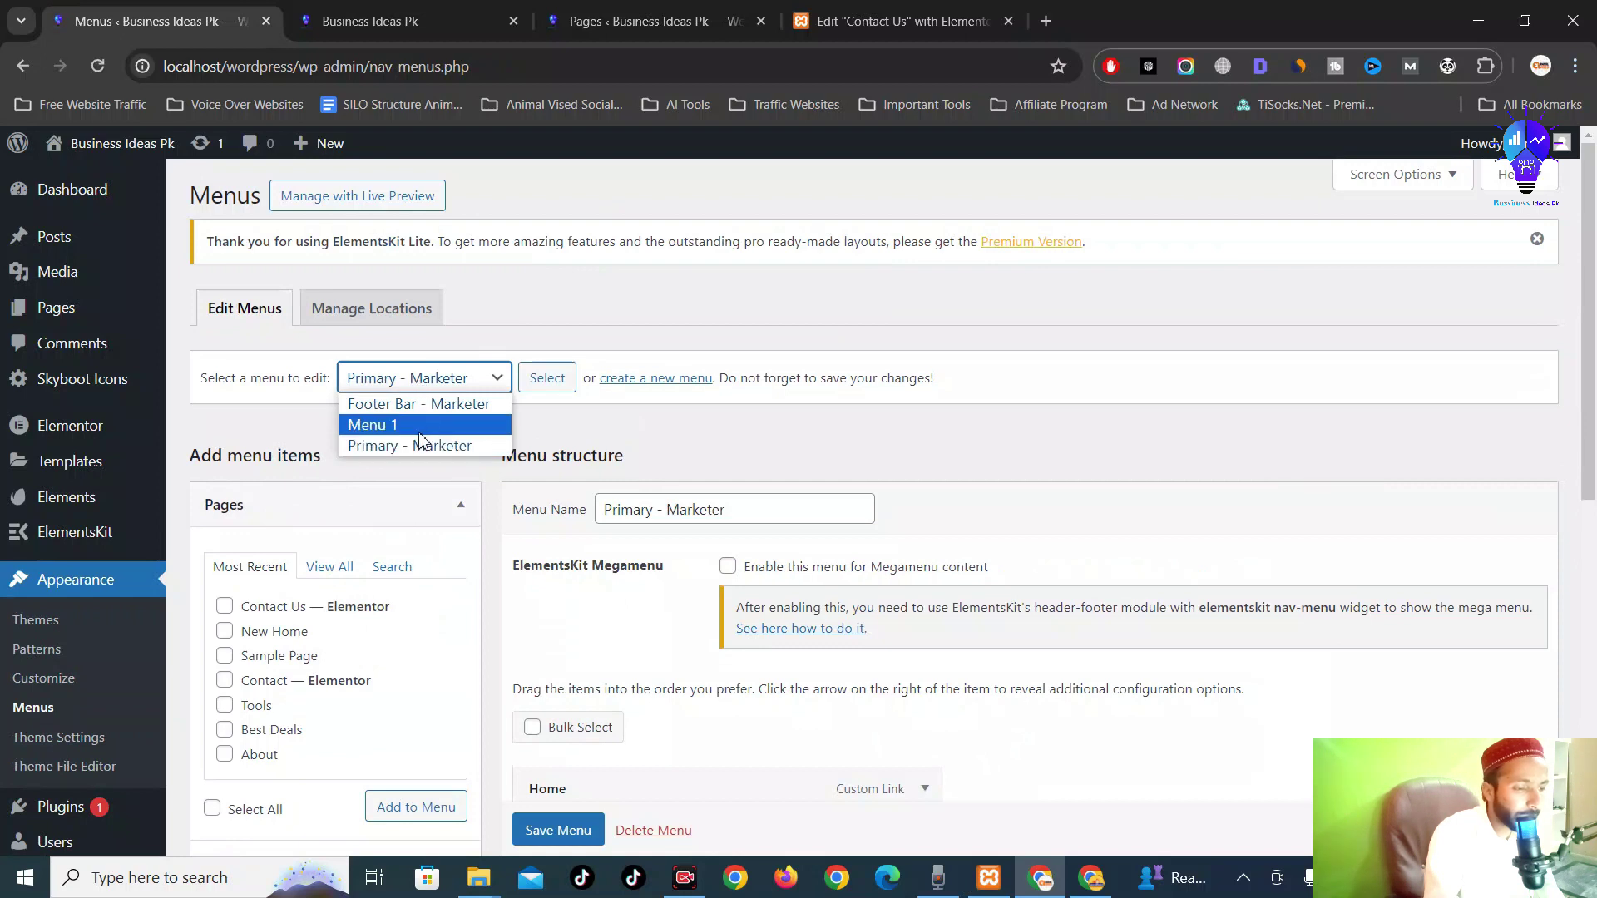
left_click(407, 425)
scroll(793, 640, "down", 5)
scroll(792, 640, "down", 3)
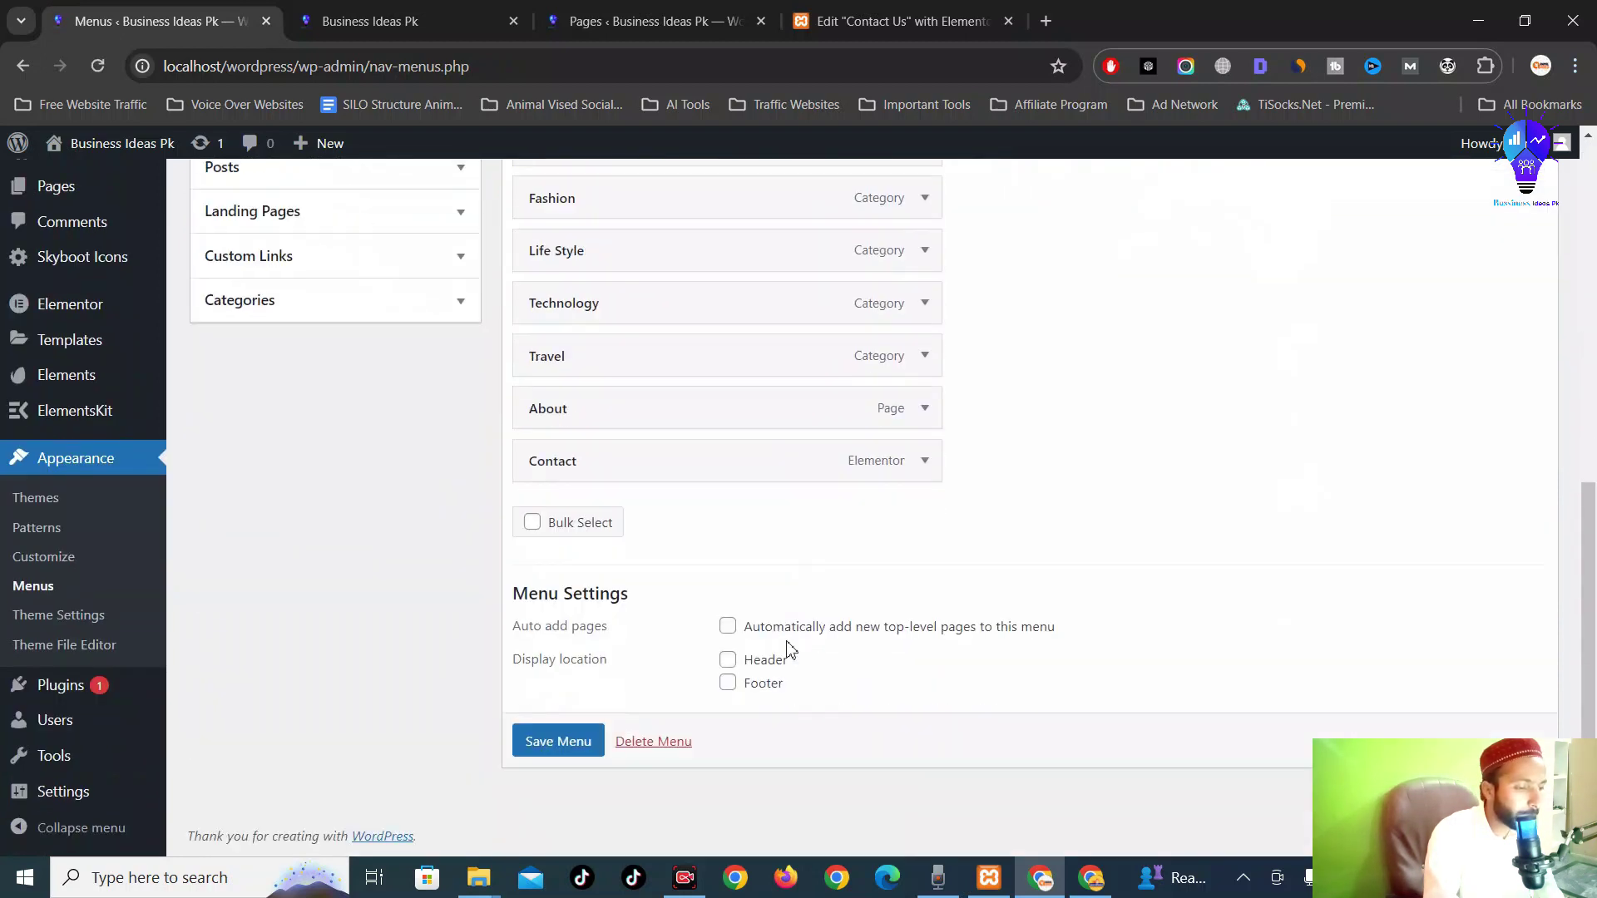
scroll(818, 630, "up", 7)
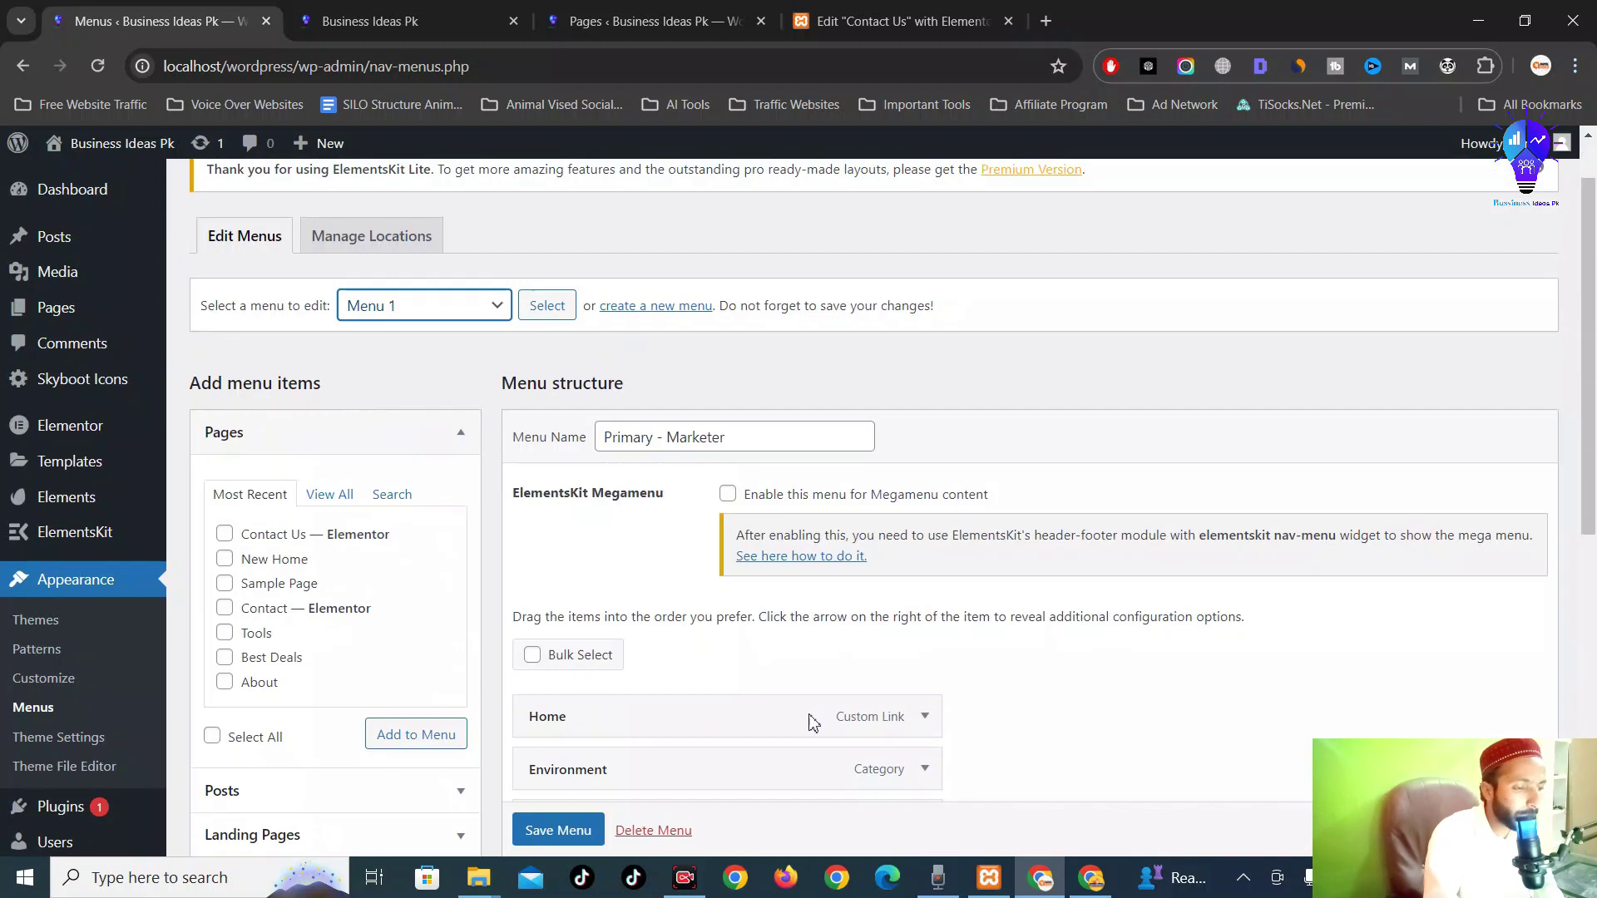
left_click(547, 316)
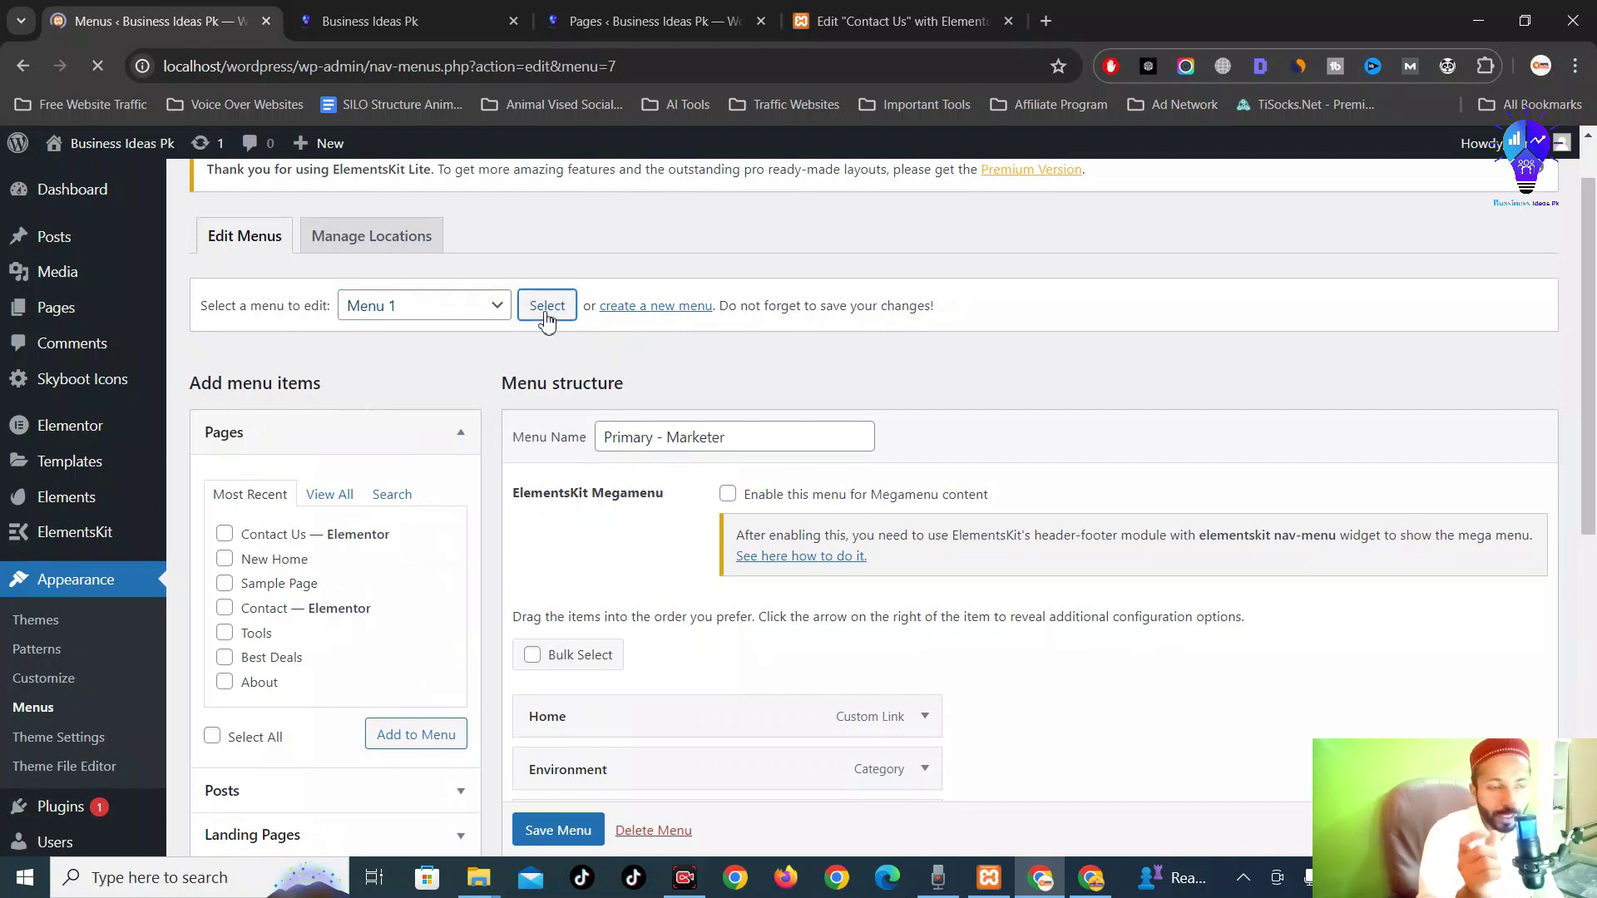
scroll(541, 341, "down", 4)
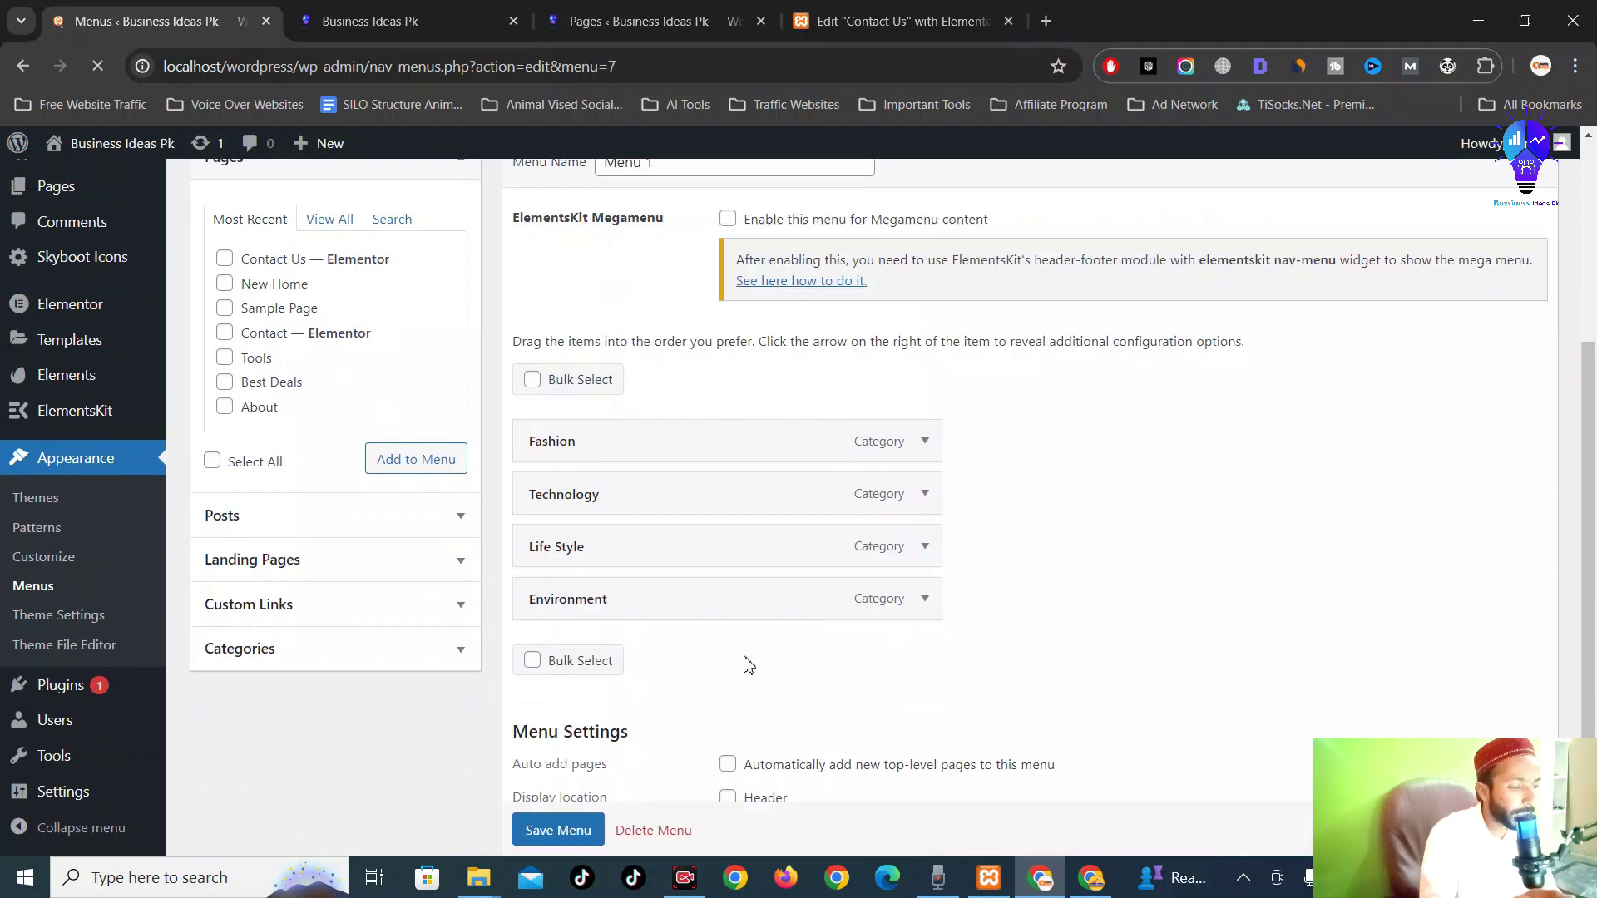
scroll(665, 441, "up", 4)
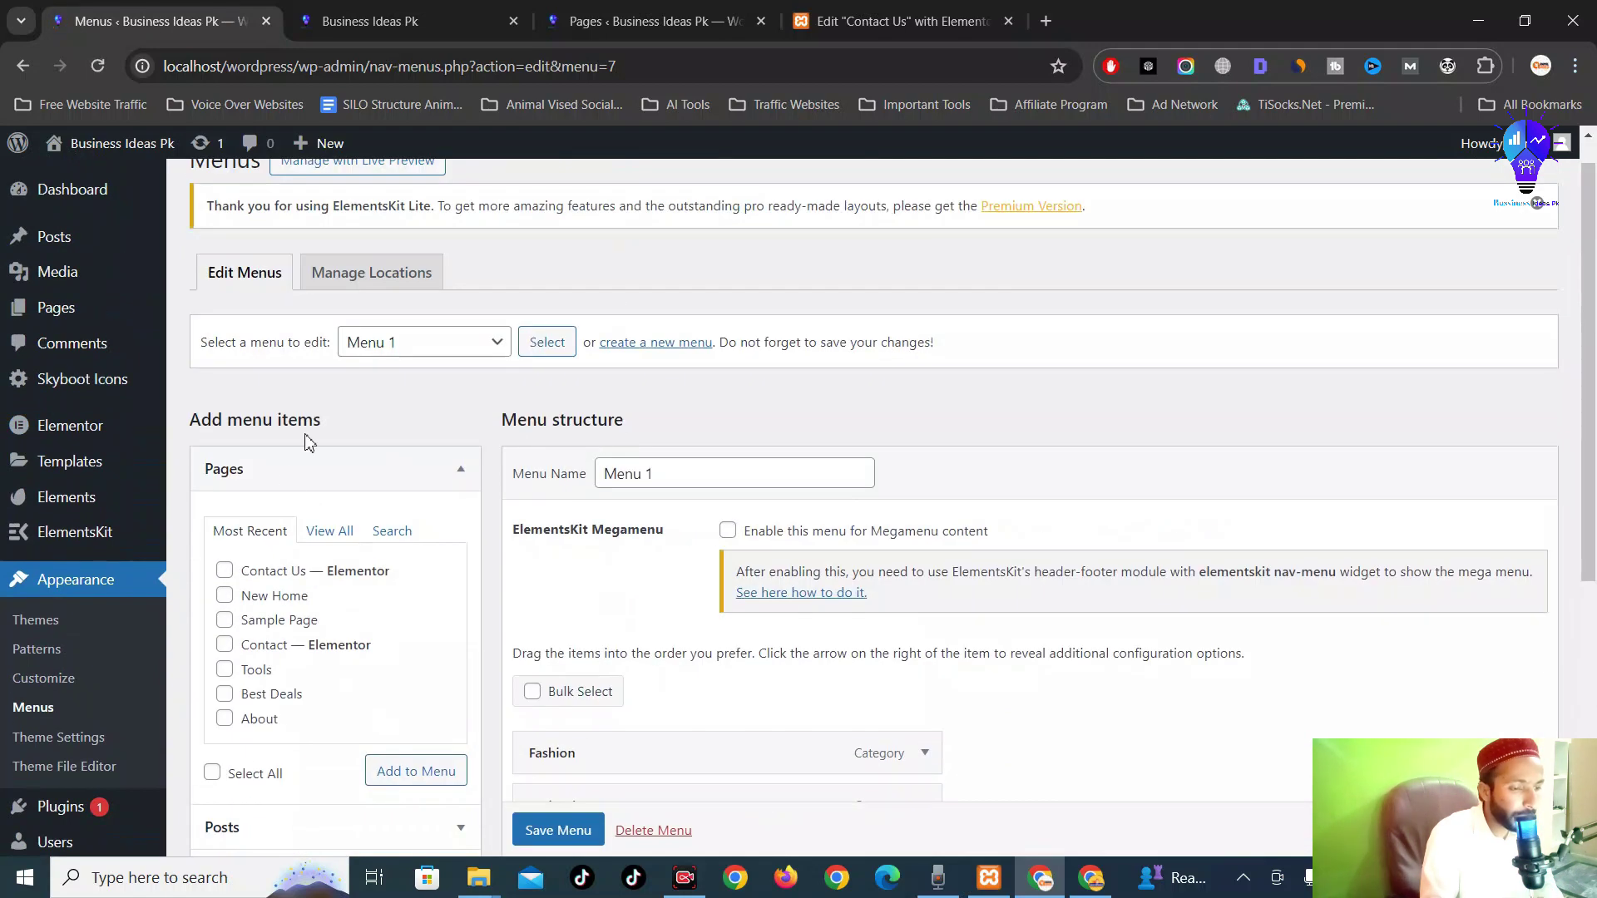
Step: Switch the editor to the Primary - Marketer menu and review its items
left_click(391, 345)
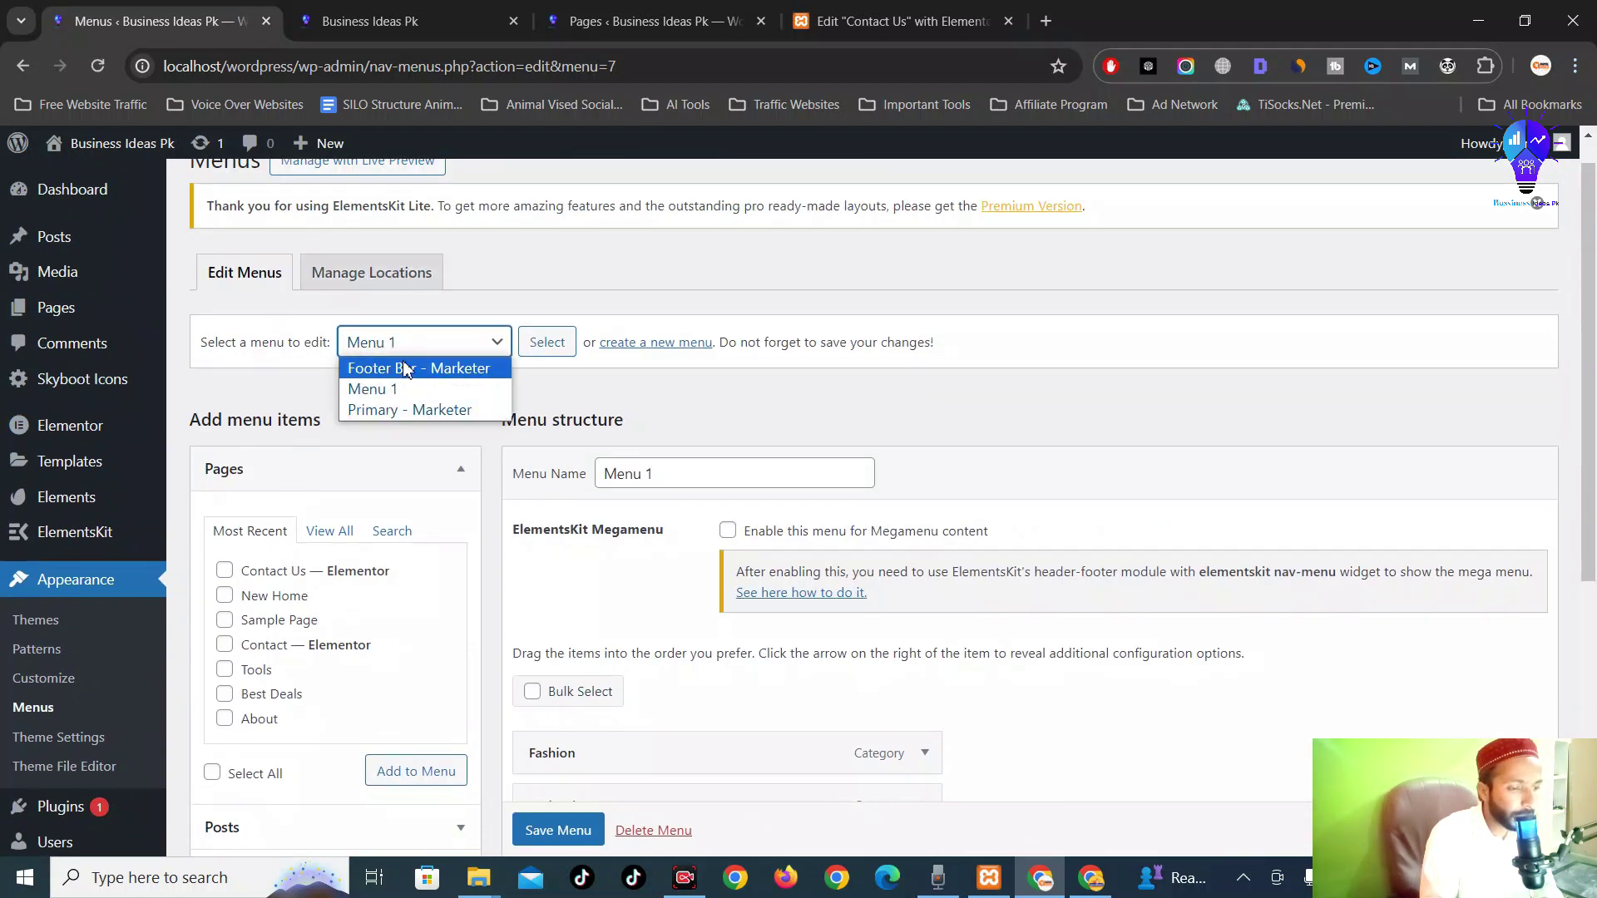
left_click(407, 411)
left_click(564, 342)
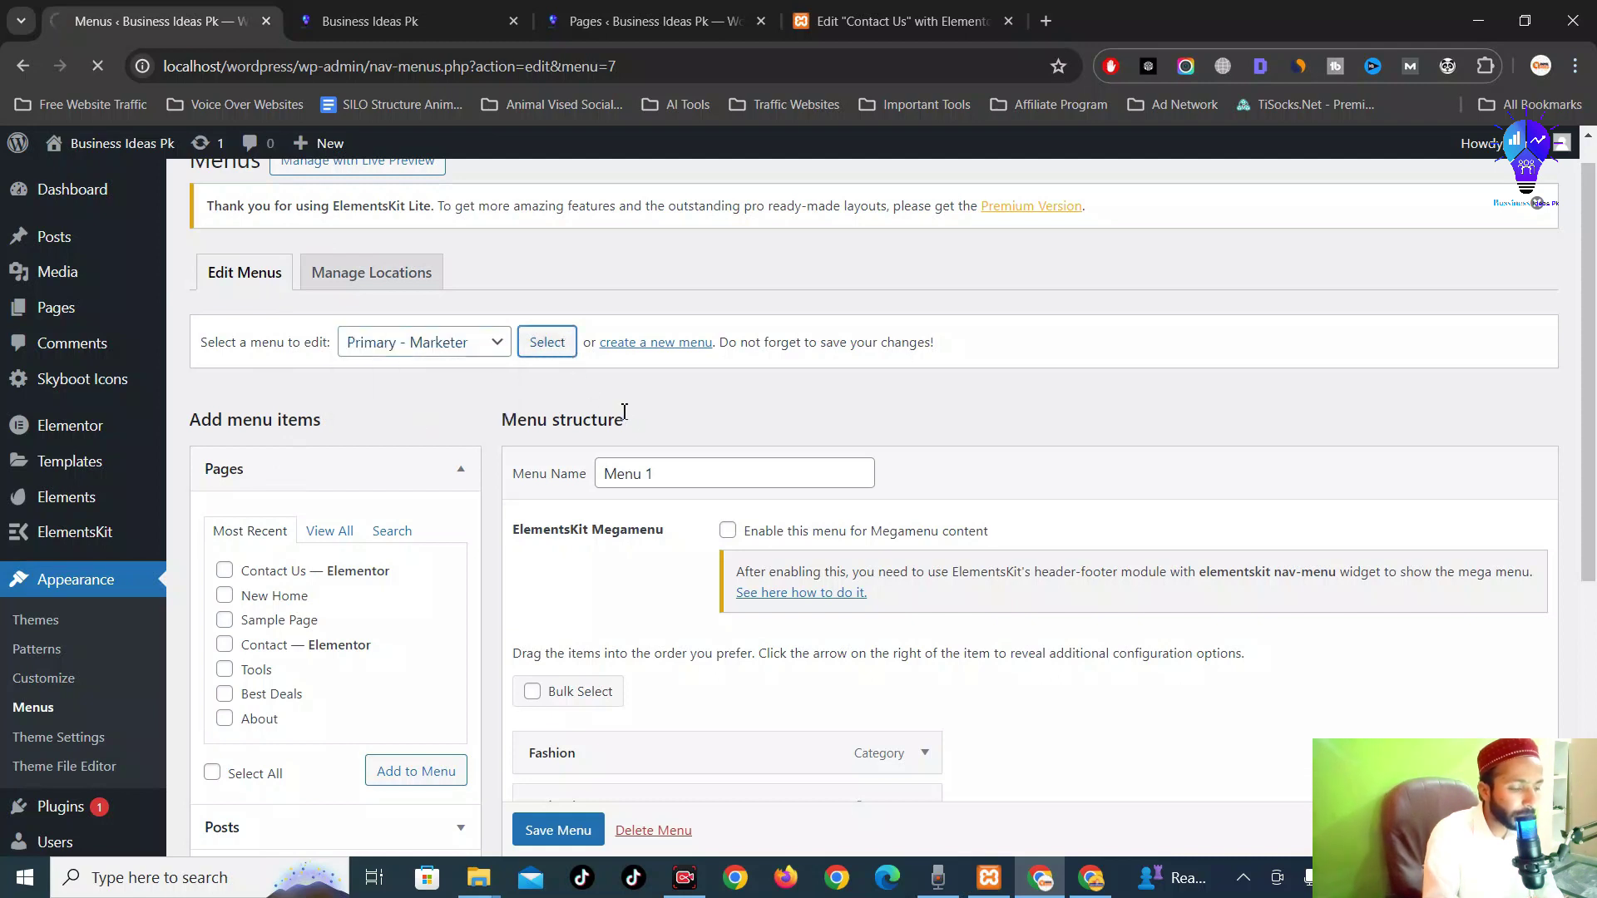
scroll(675, 445, "down", 3)
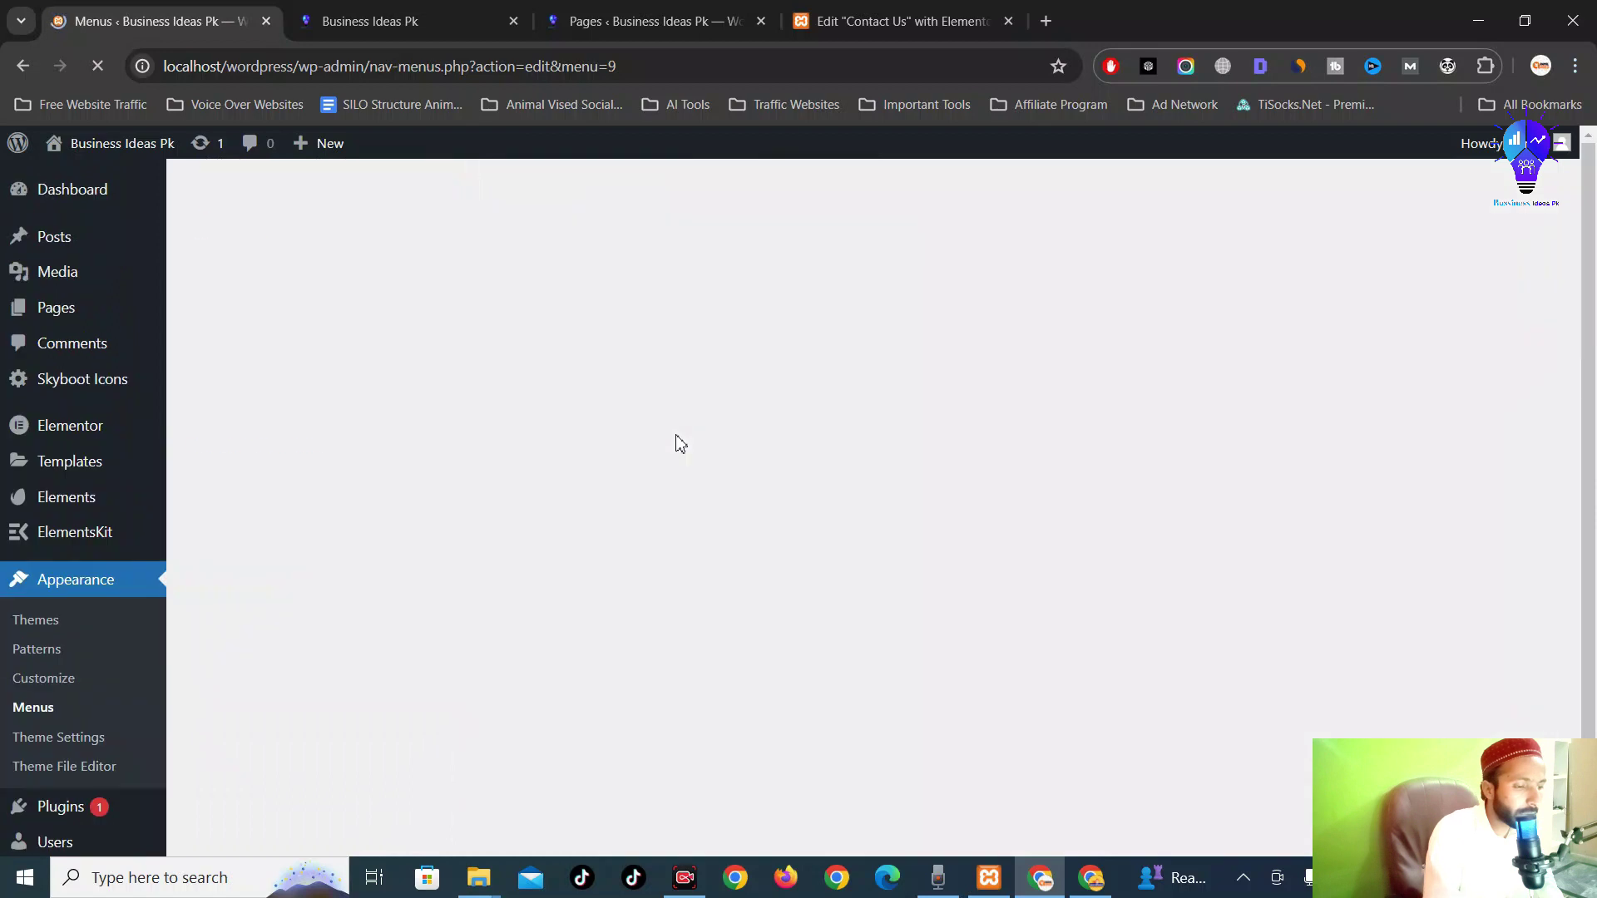
scroll(680, 444, "down", 2)
scroll(679, 441, "down", 5)
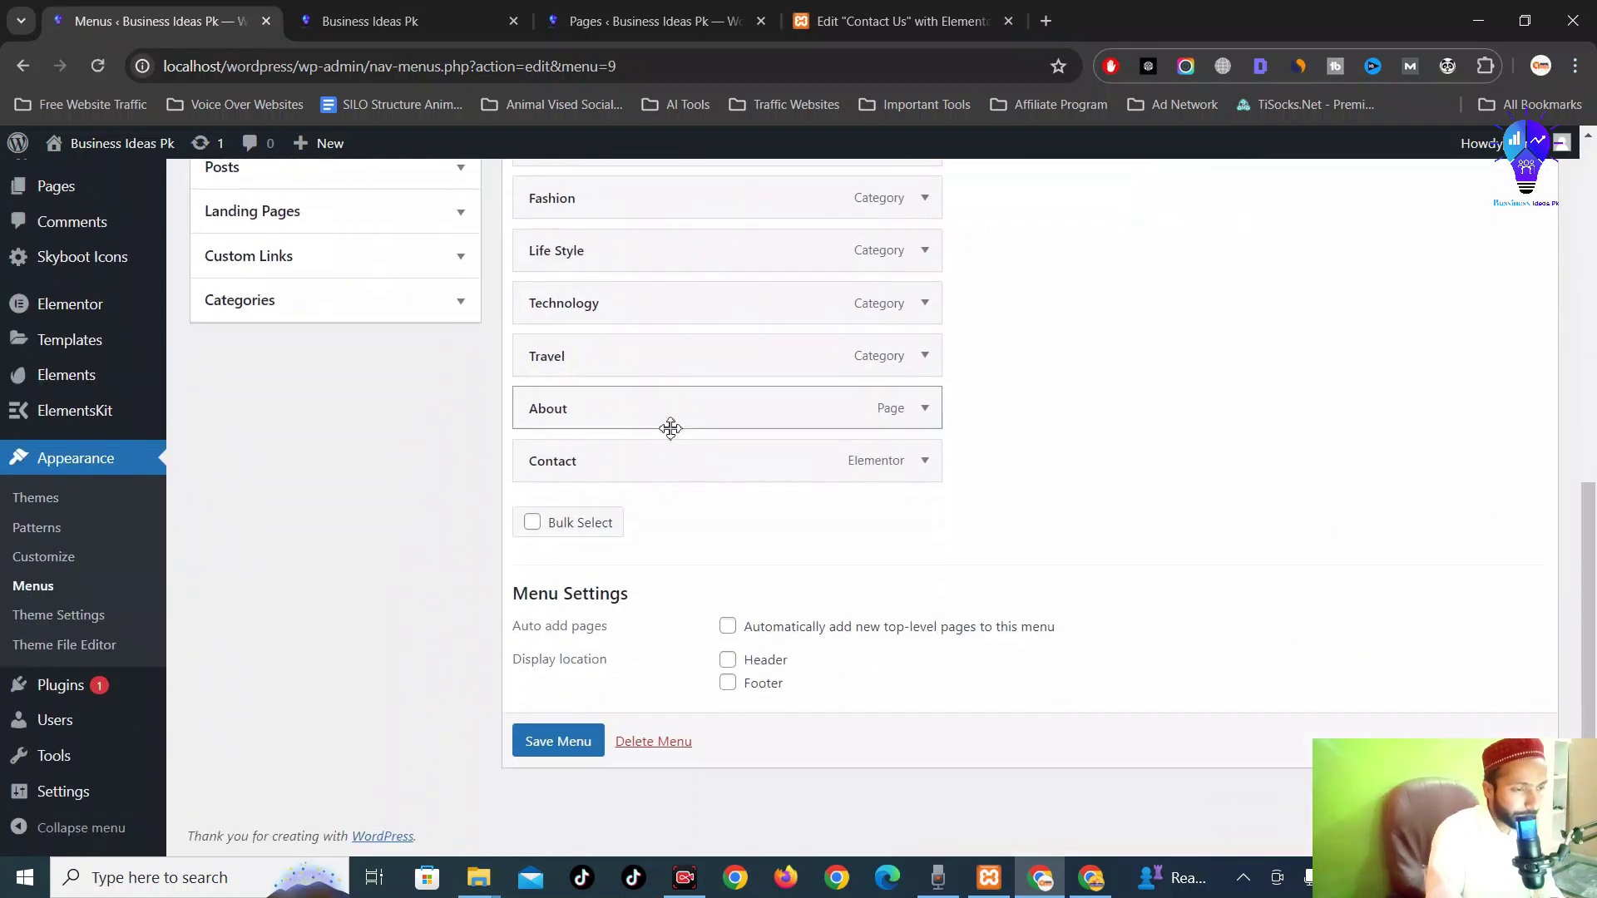
scroll(454, 348, "up", 10)
Step: Load Menu 1 once more to compare its structure
left_click(429, 386)
left_click(416, 421)
left_click(562, 381)
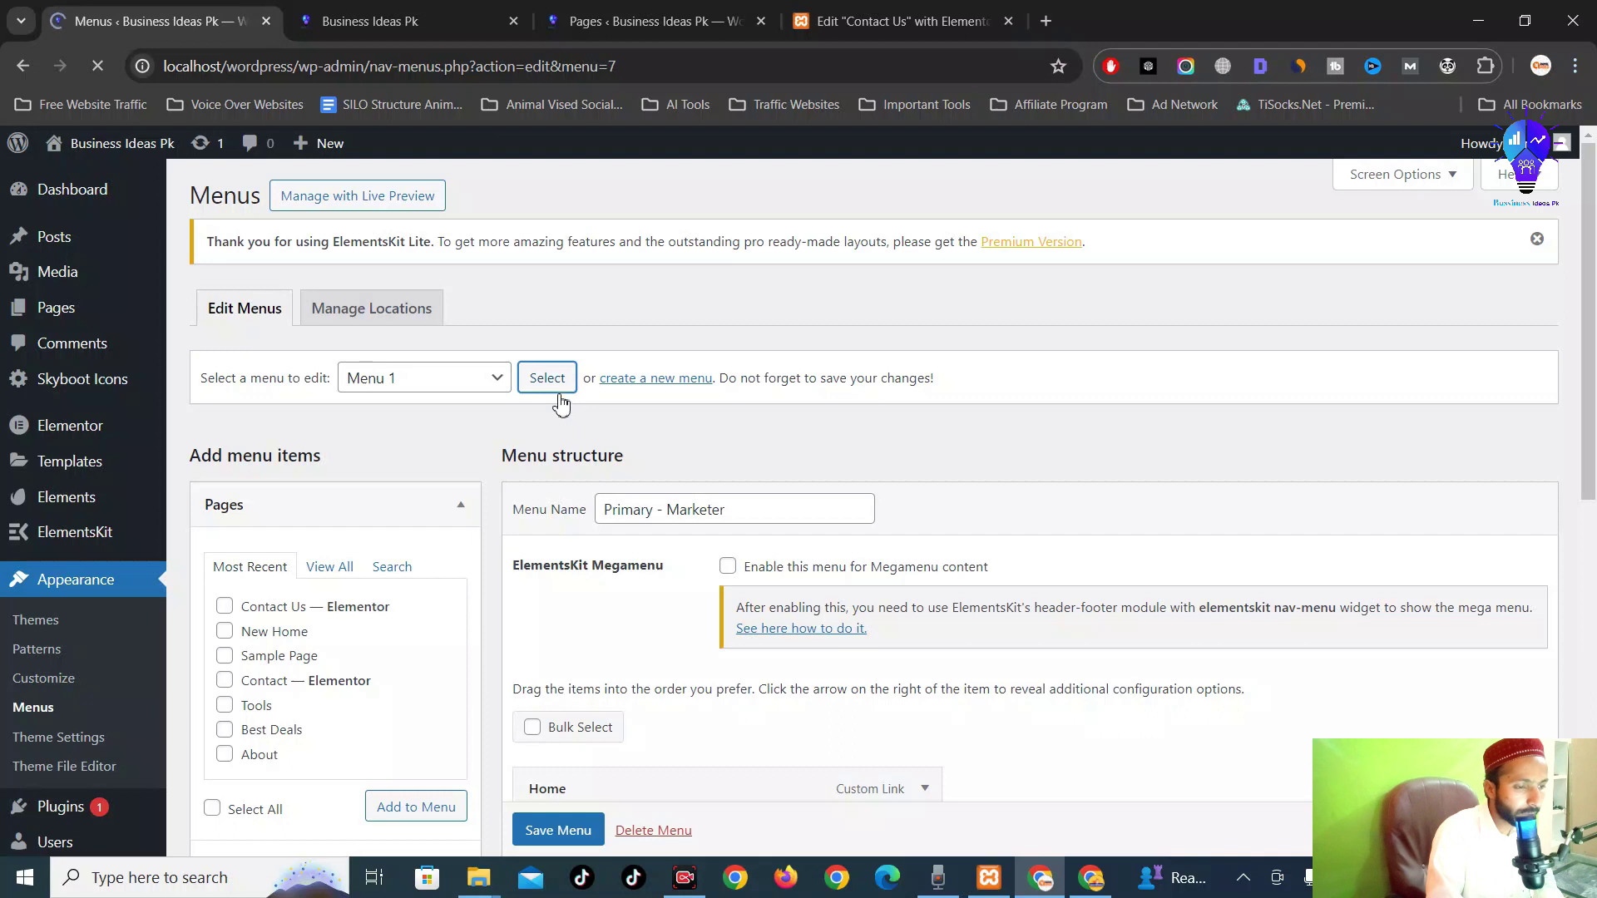
scroll(566, 407, "down", 4)
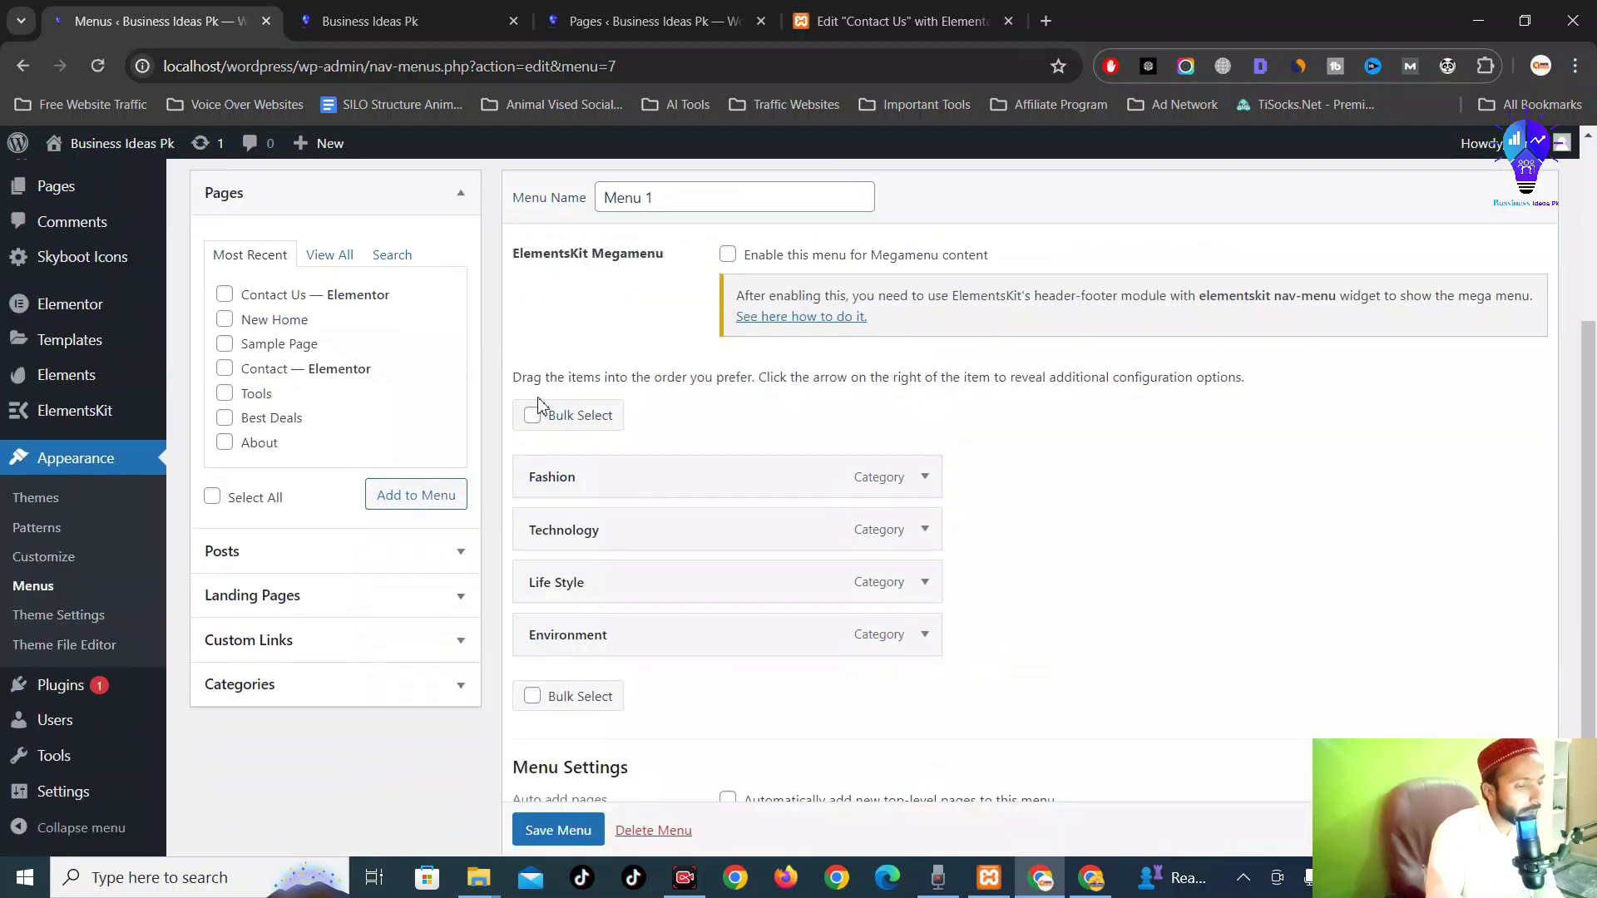
scroll(549, 364, "up", 4)
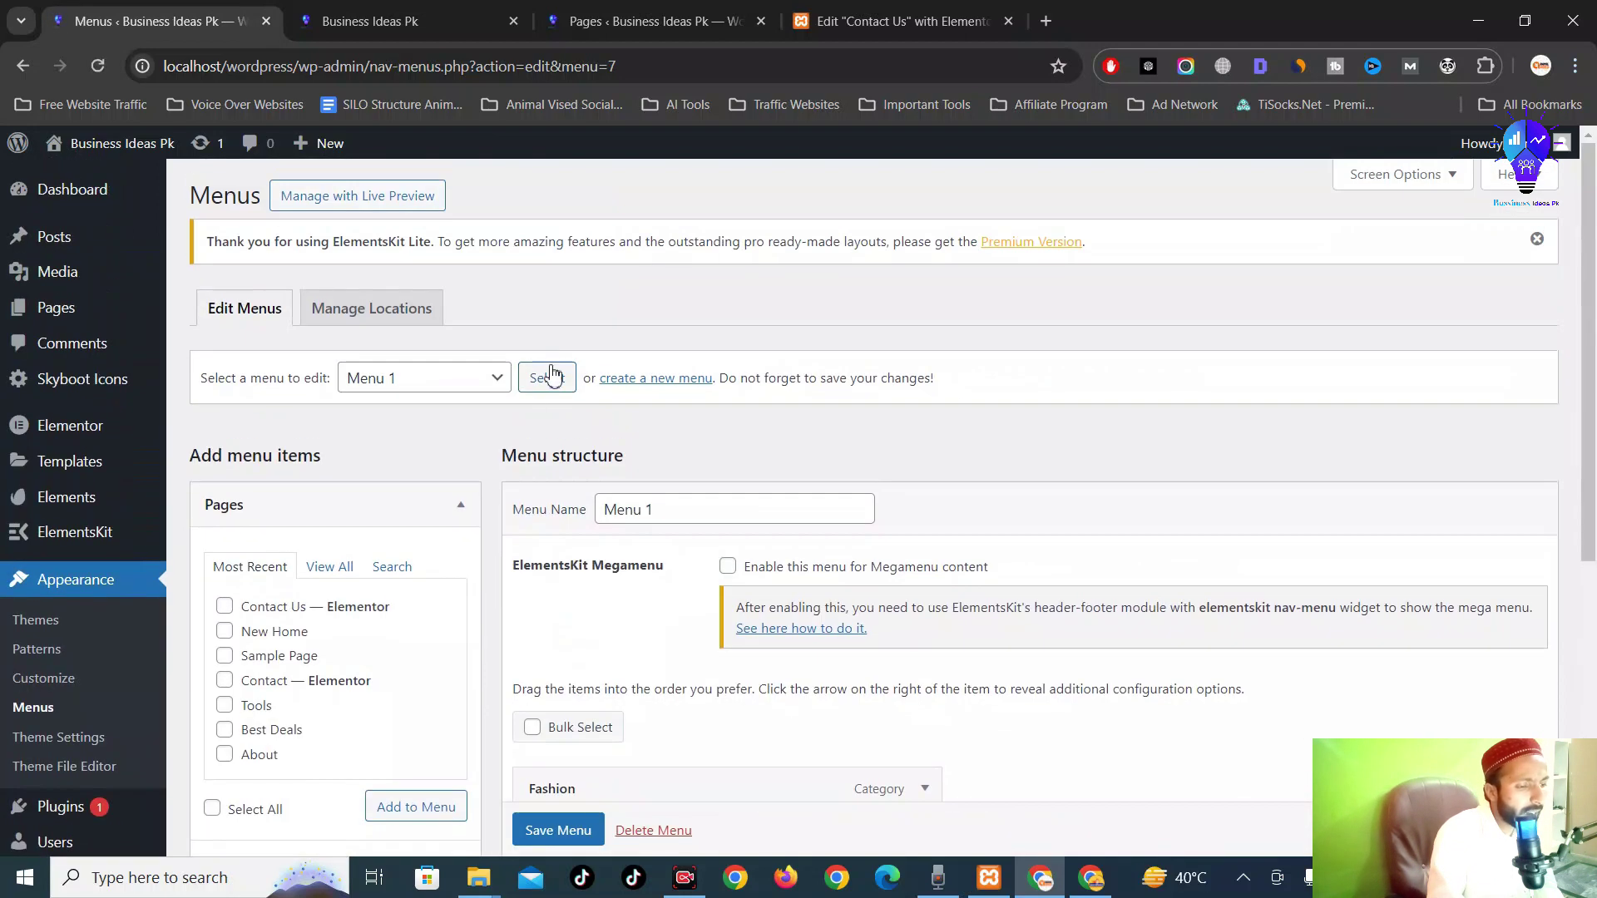
Step: Load Primary - Marketer again, showing Home, the category items, About and Contact
left_click(464, 382)
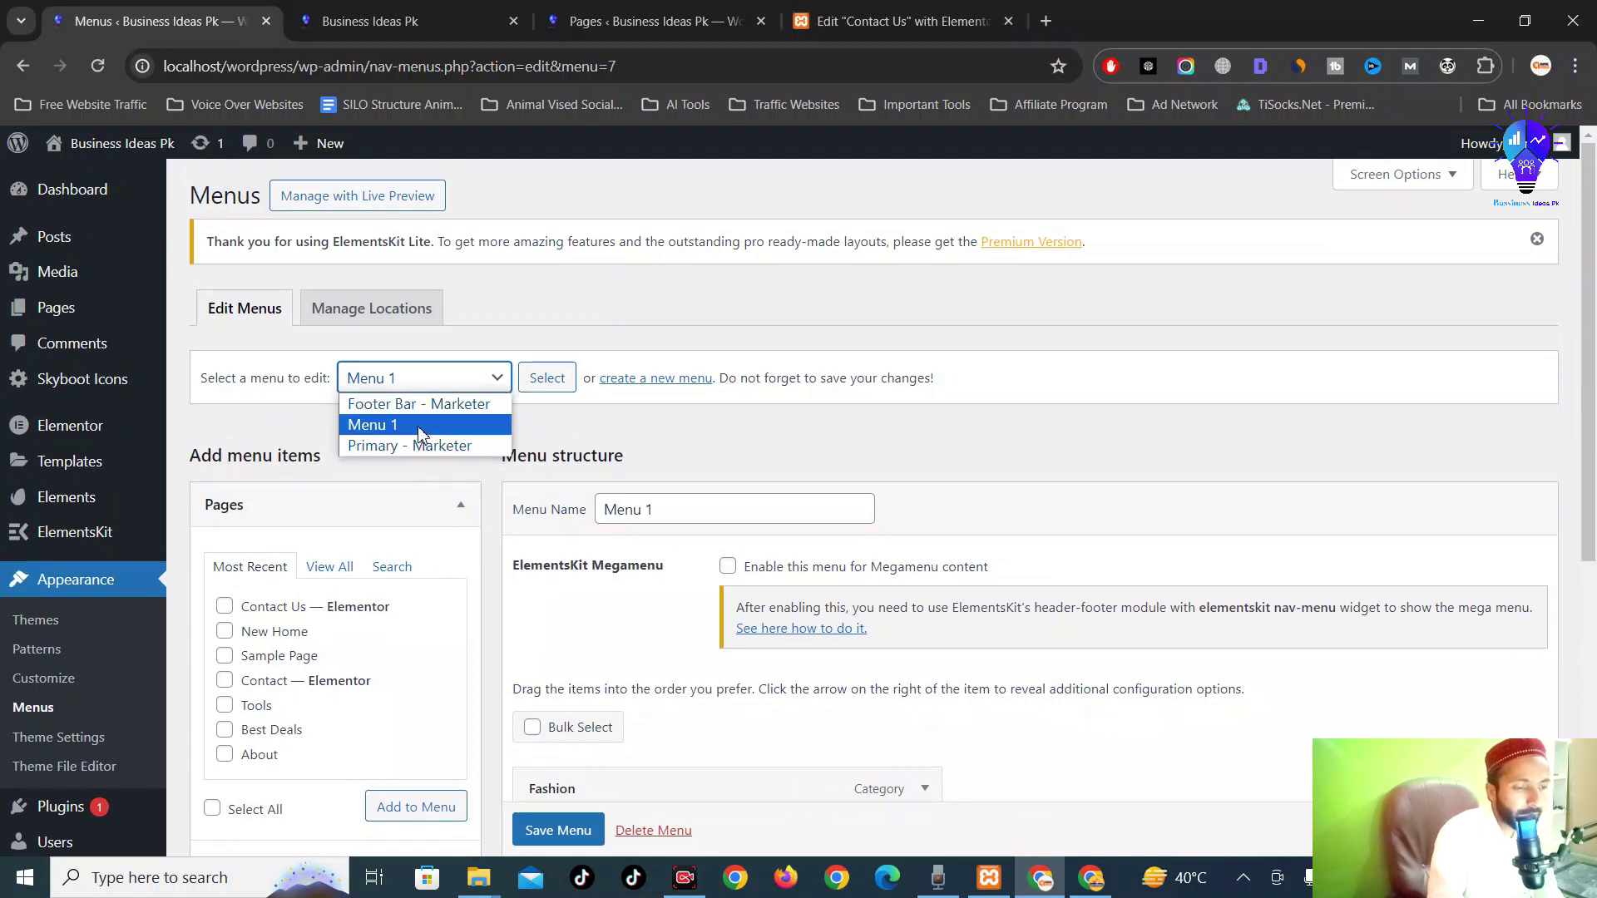
left_click(422, 449)
left_click(549, 376)
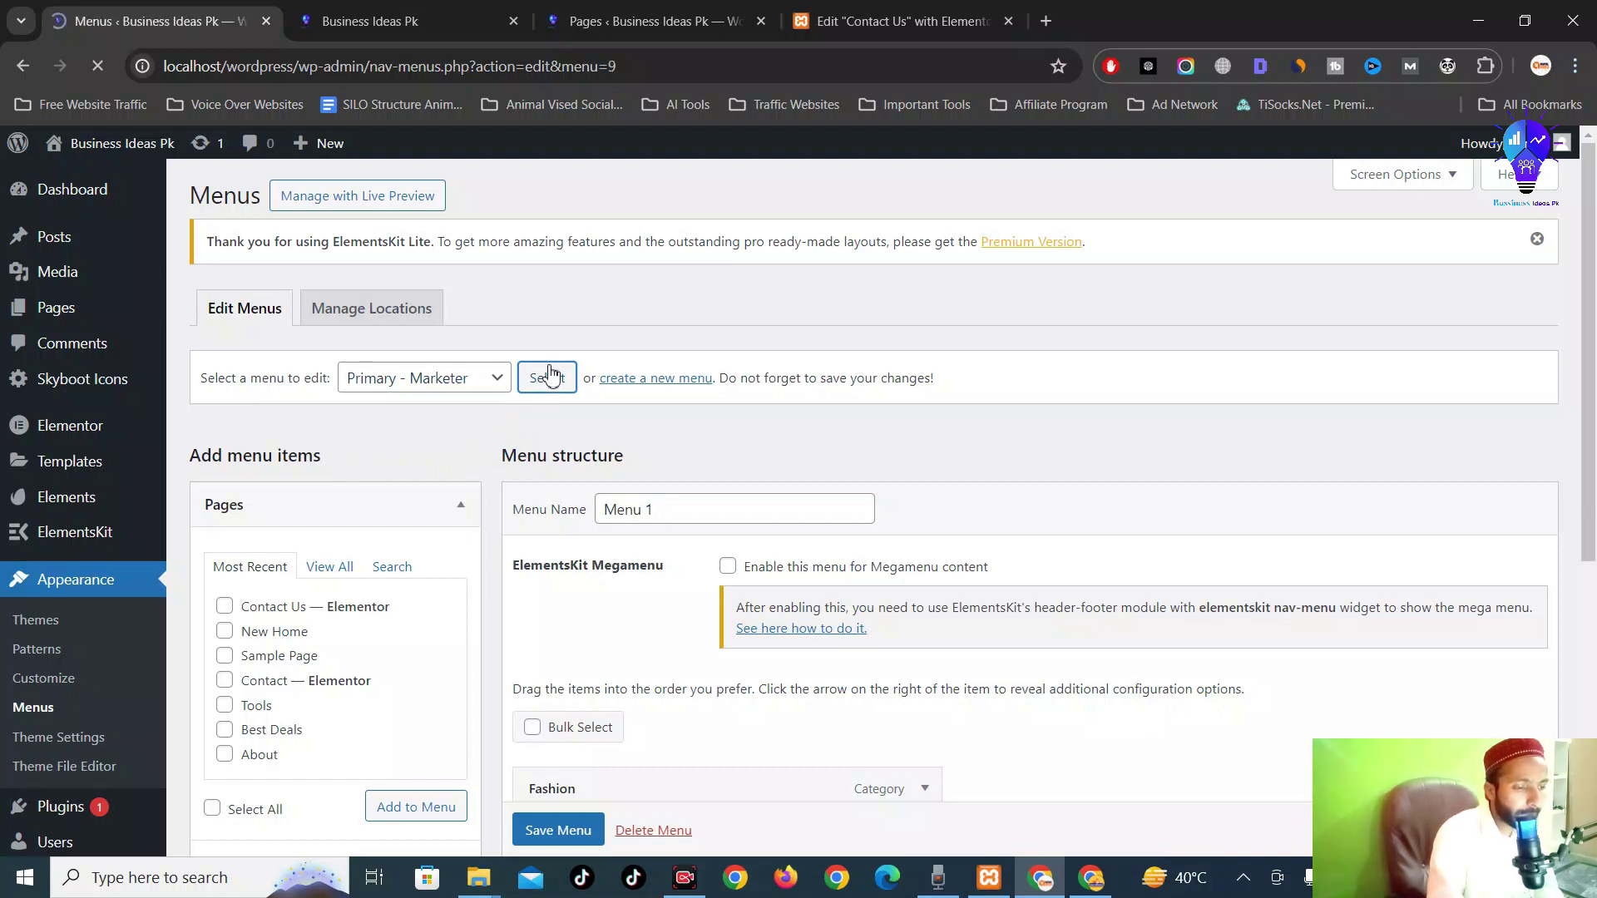
scroll(612, 370, "down", 5)
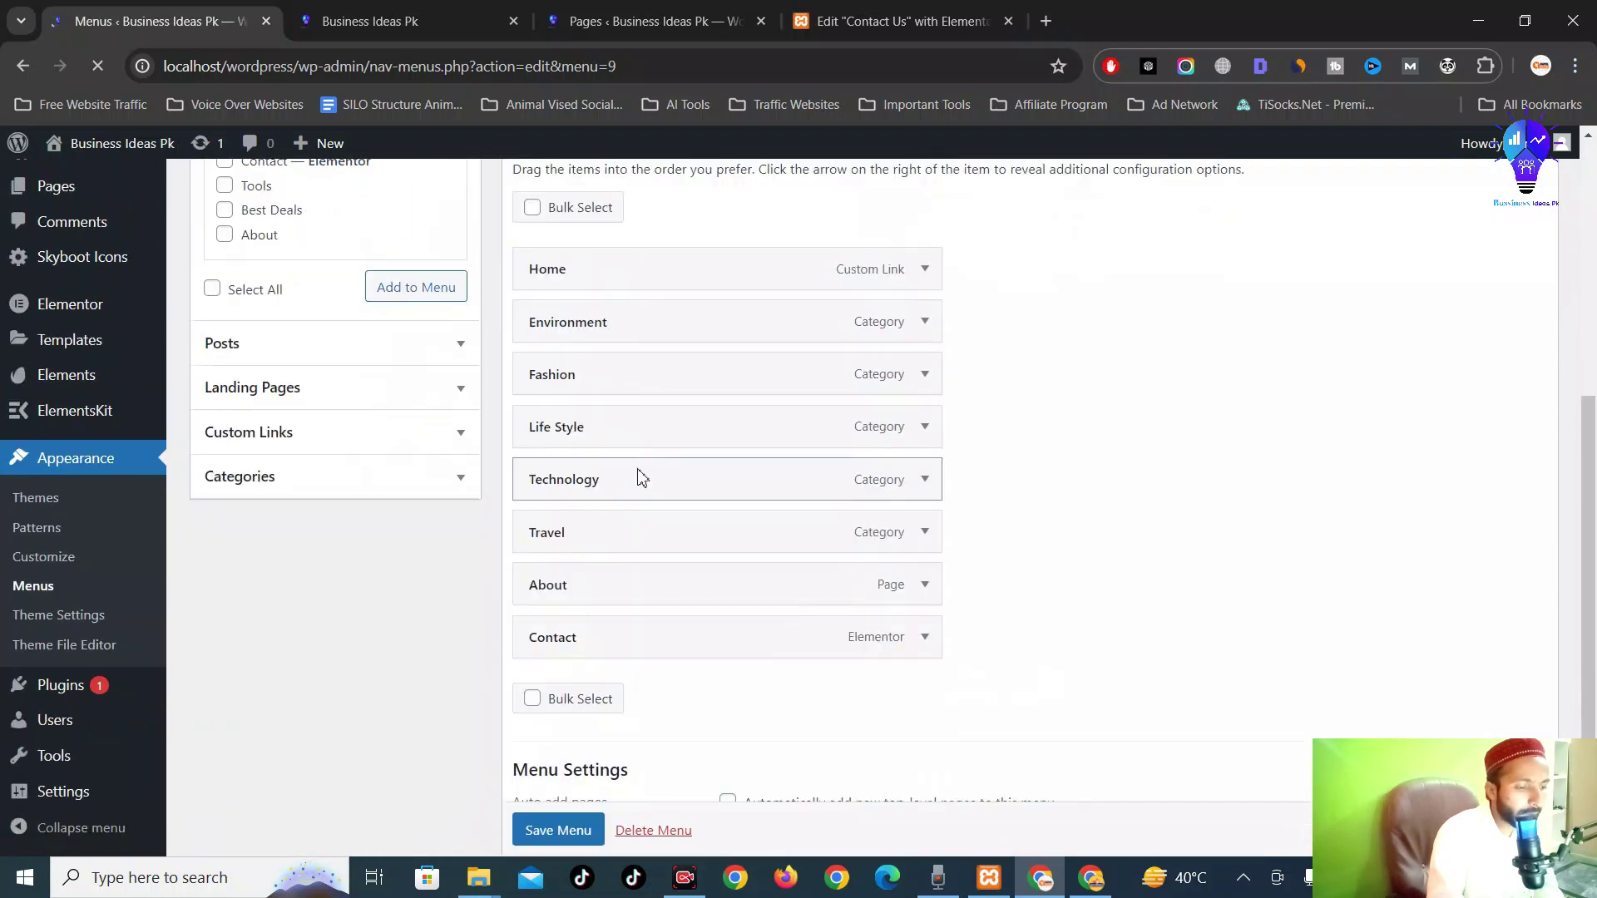
scroll(665, 374, "up", 1)
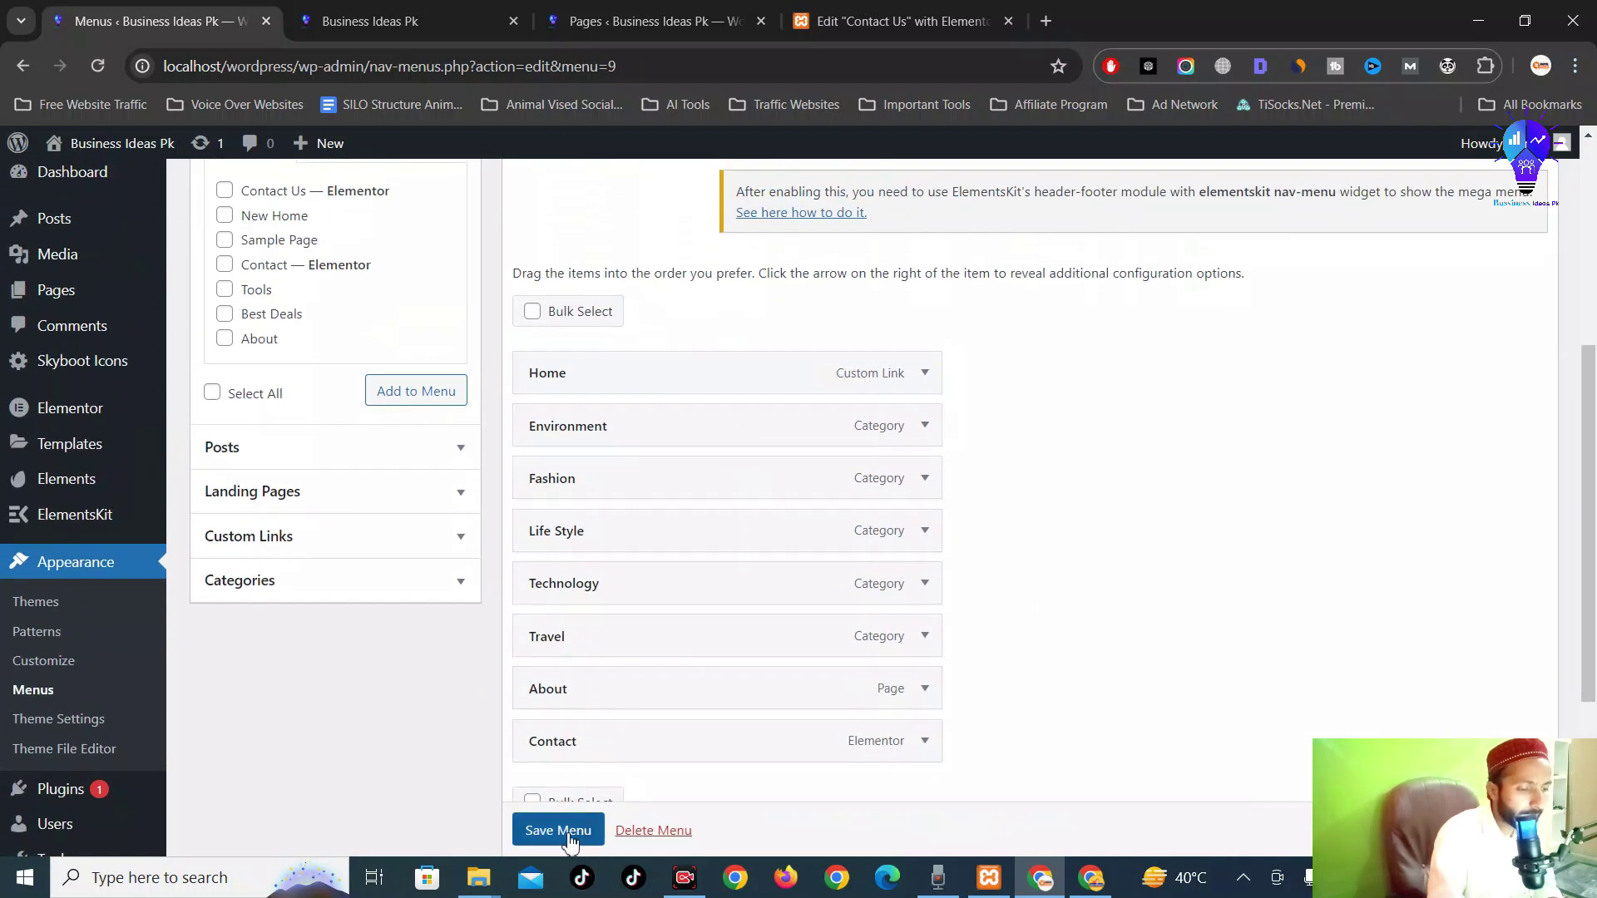
Step: Save the Primary - Marketer menu with Header as its display location, then view the homepage
scroll(566, 832, "down", 1)
left_click(567, 832)
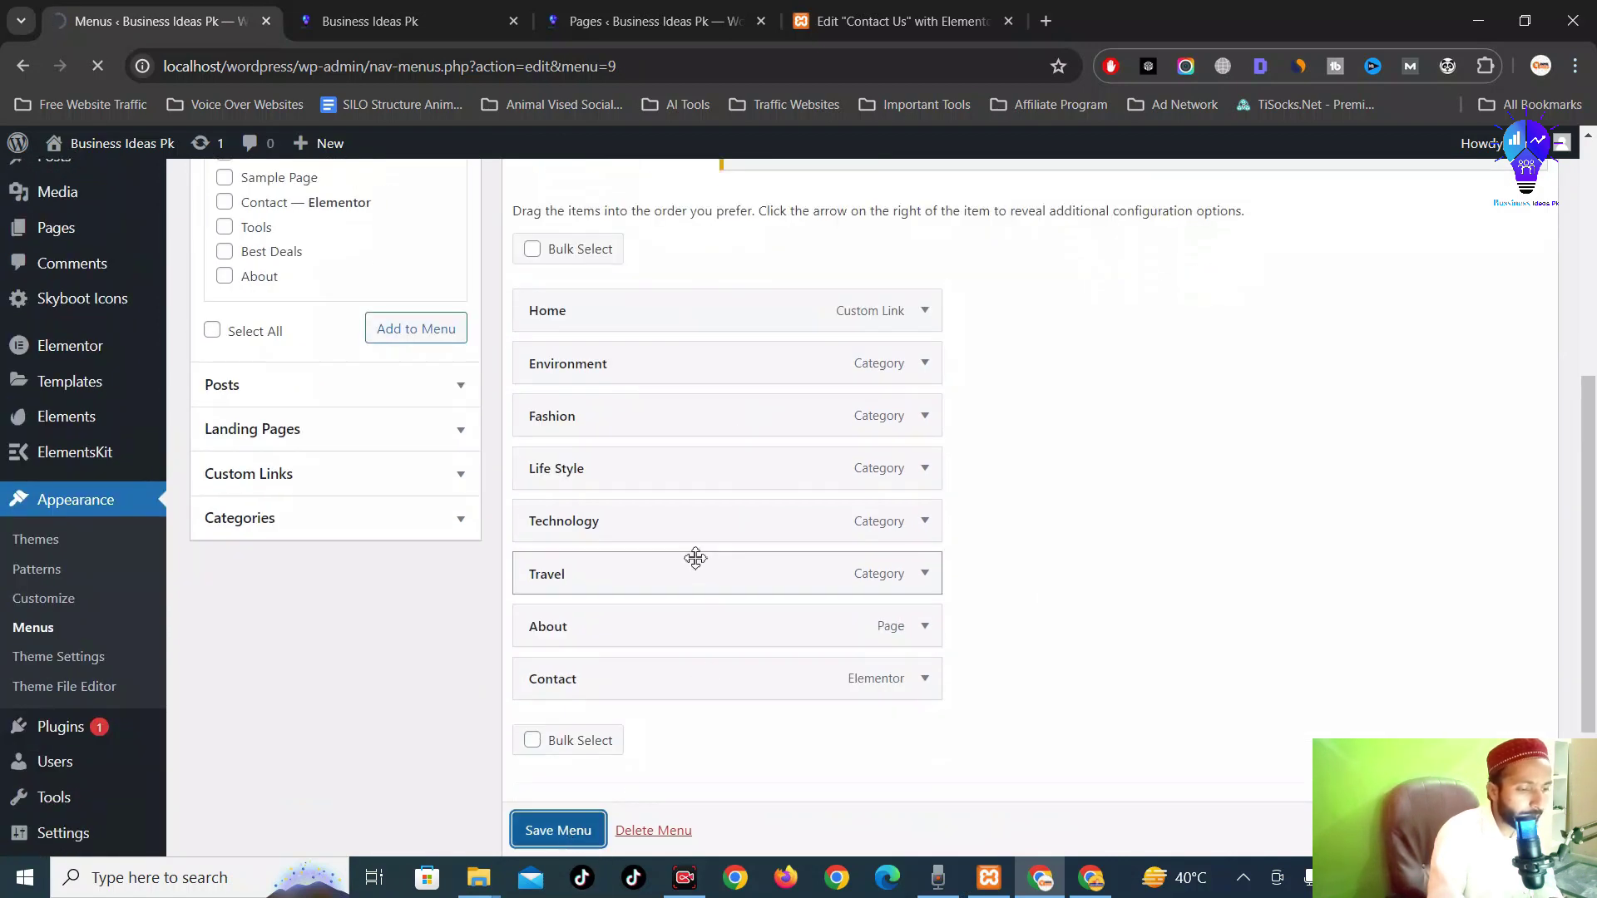
scroll(695, 557, "down", 3)
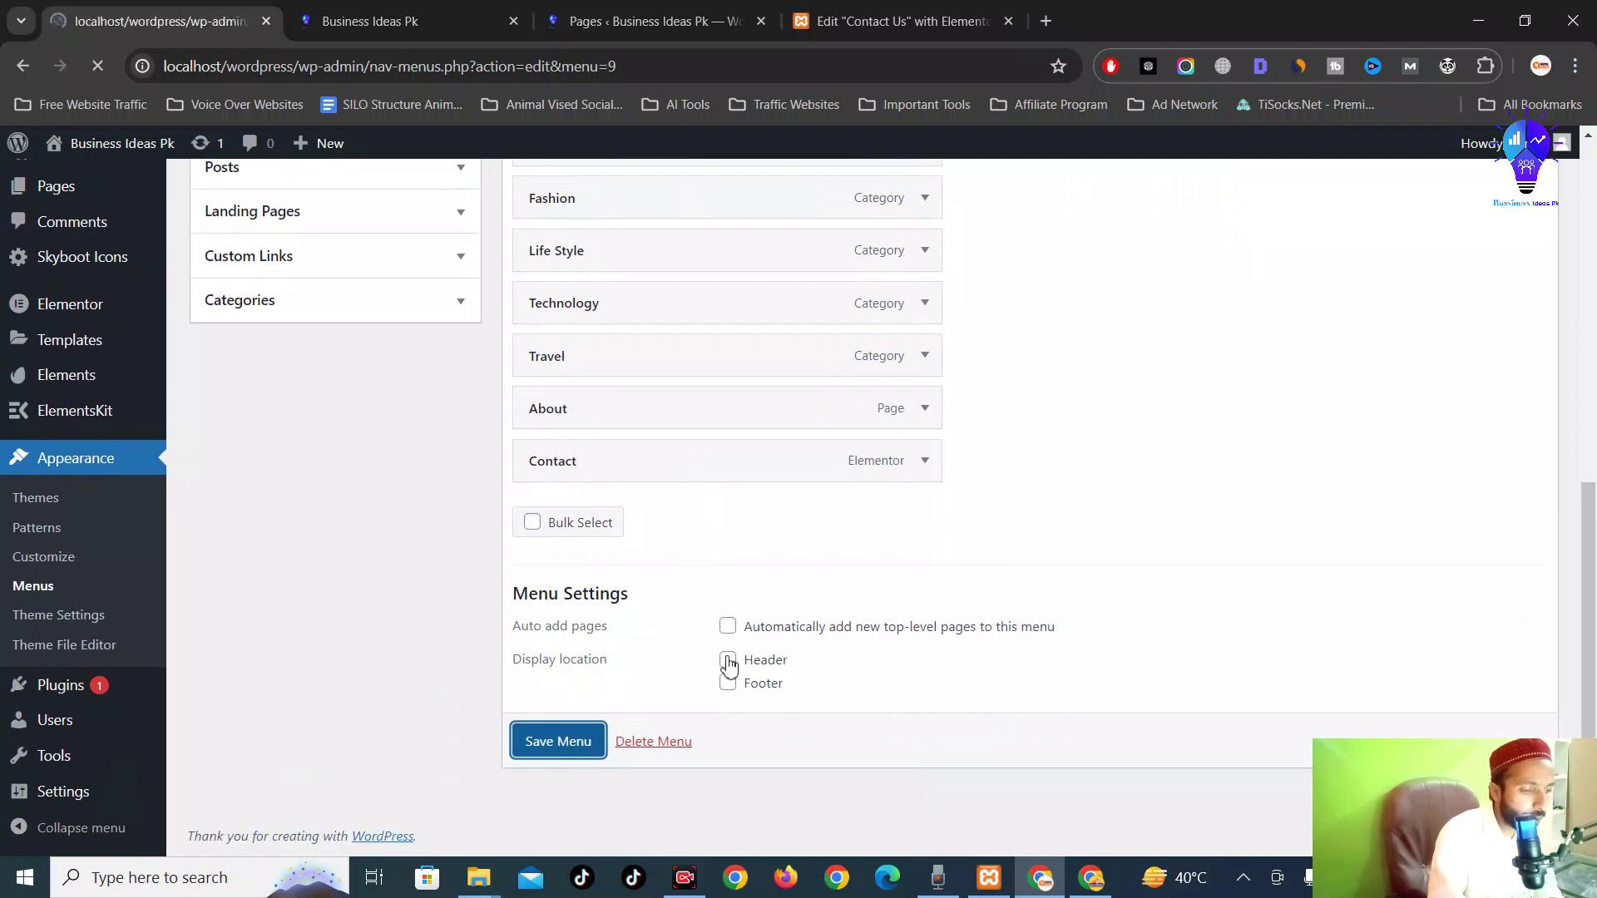
scroll(724, 657, "down", 4)
scroll(724, 658, "down", 4)
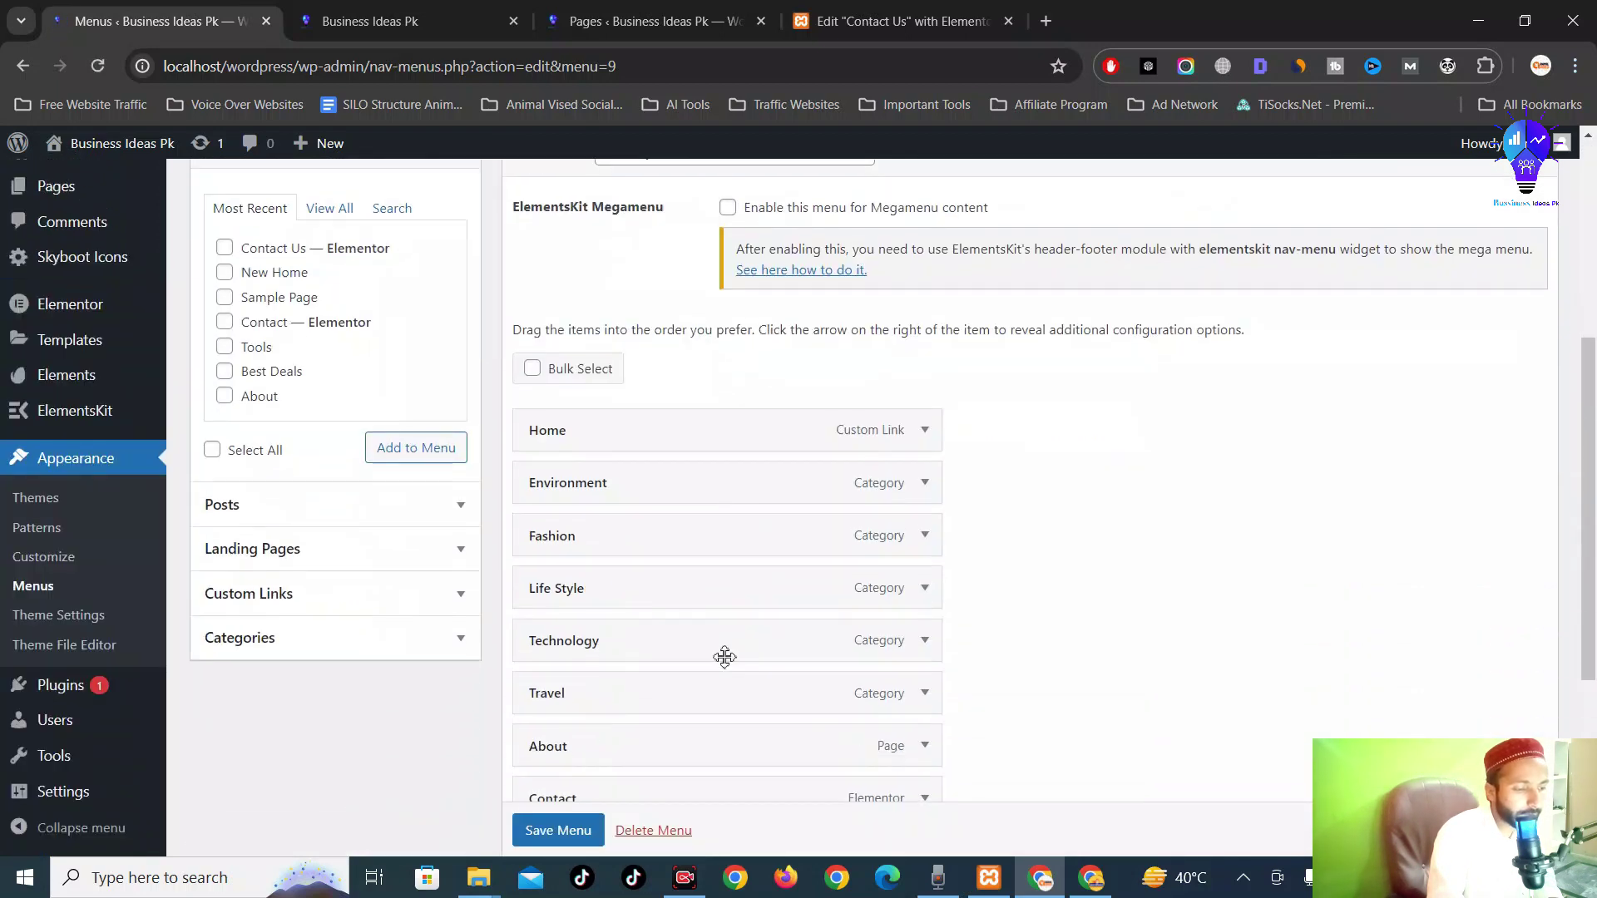
scroll(775, 714, "down", 2)
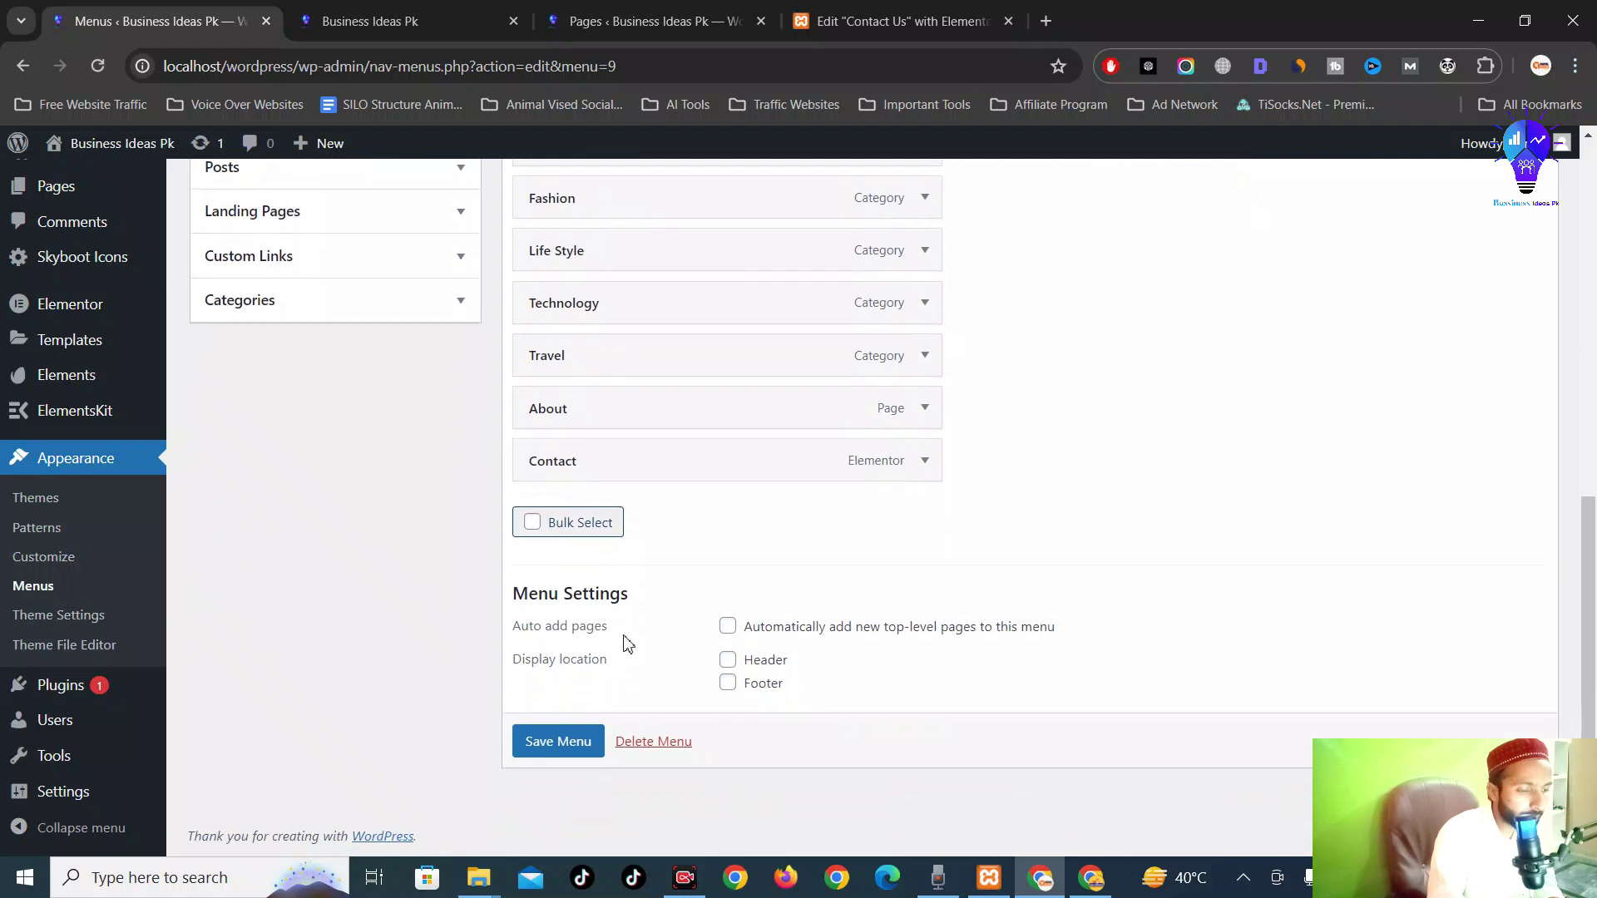
left_click(555, 743)
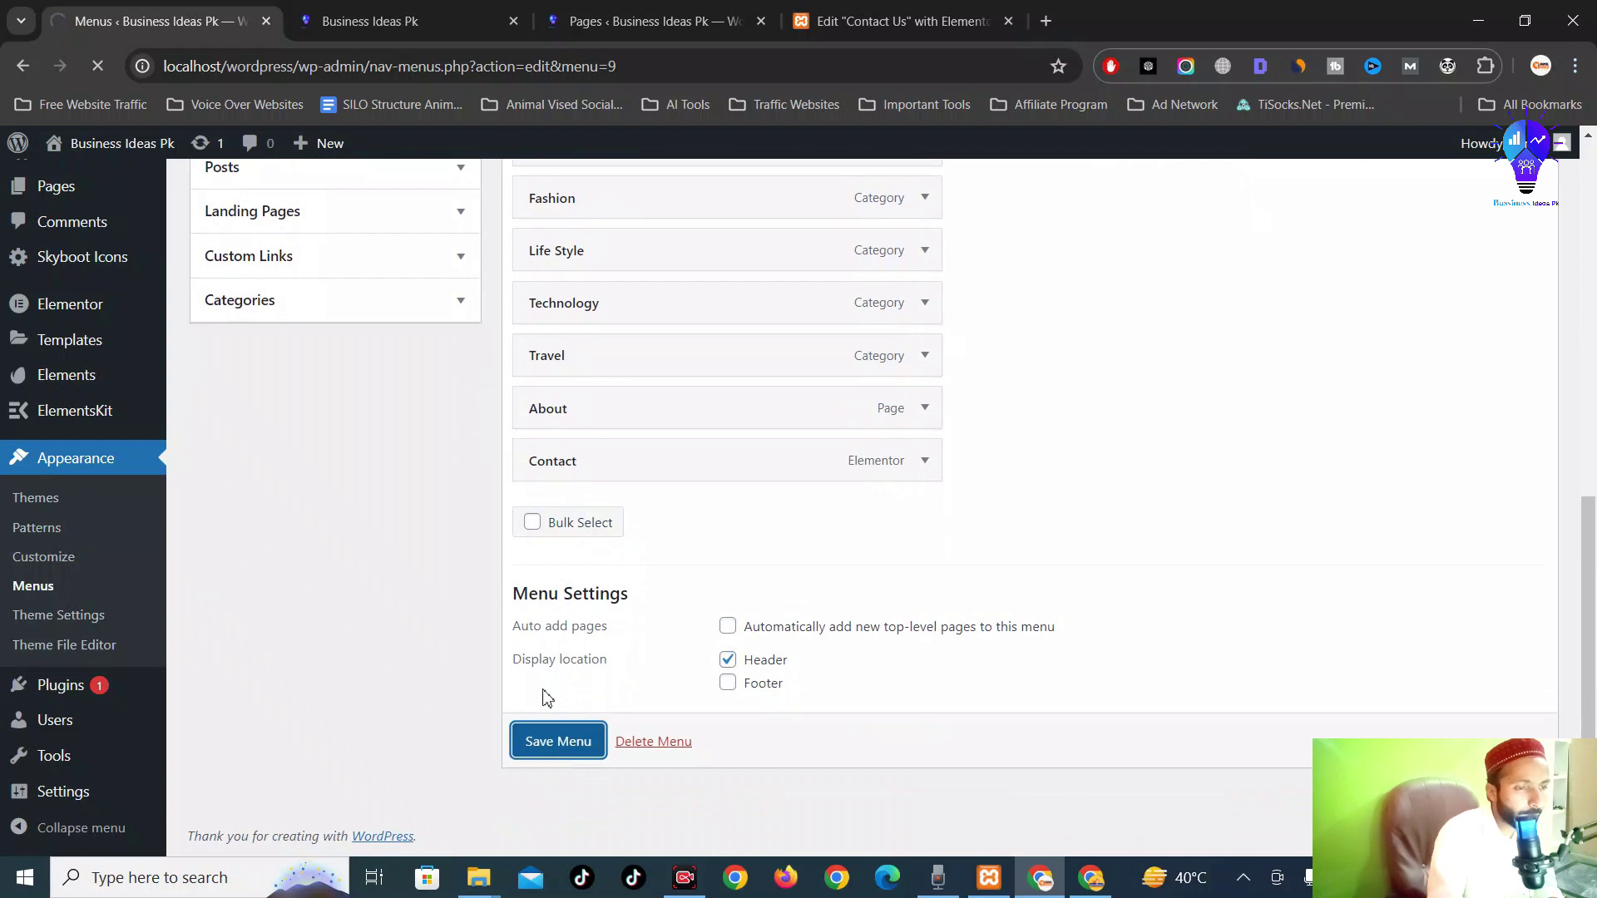
key("ctrl+Tab")
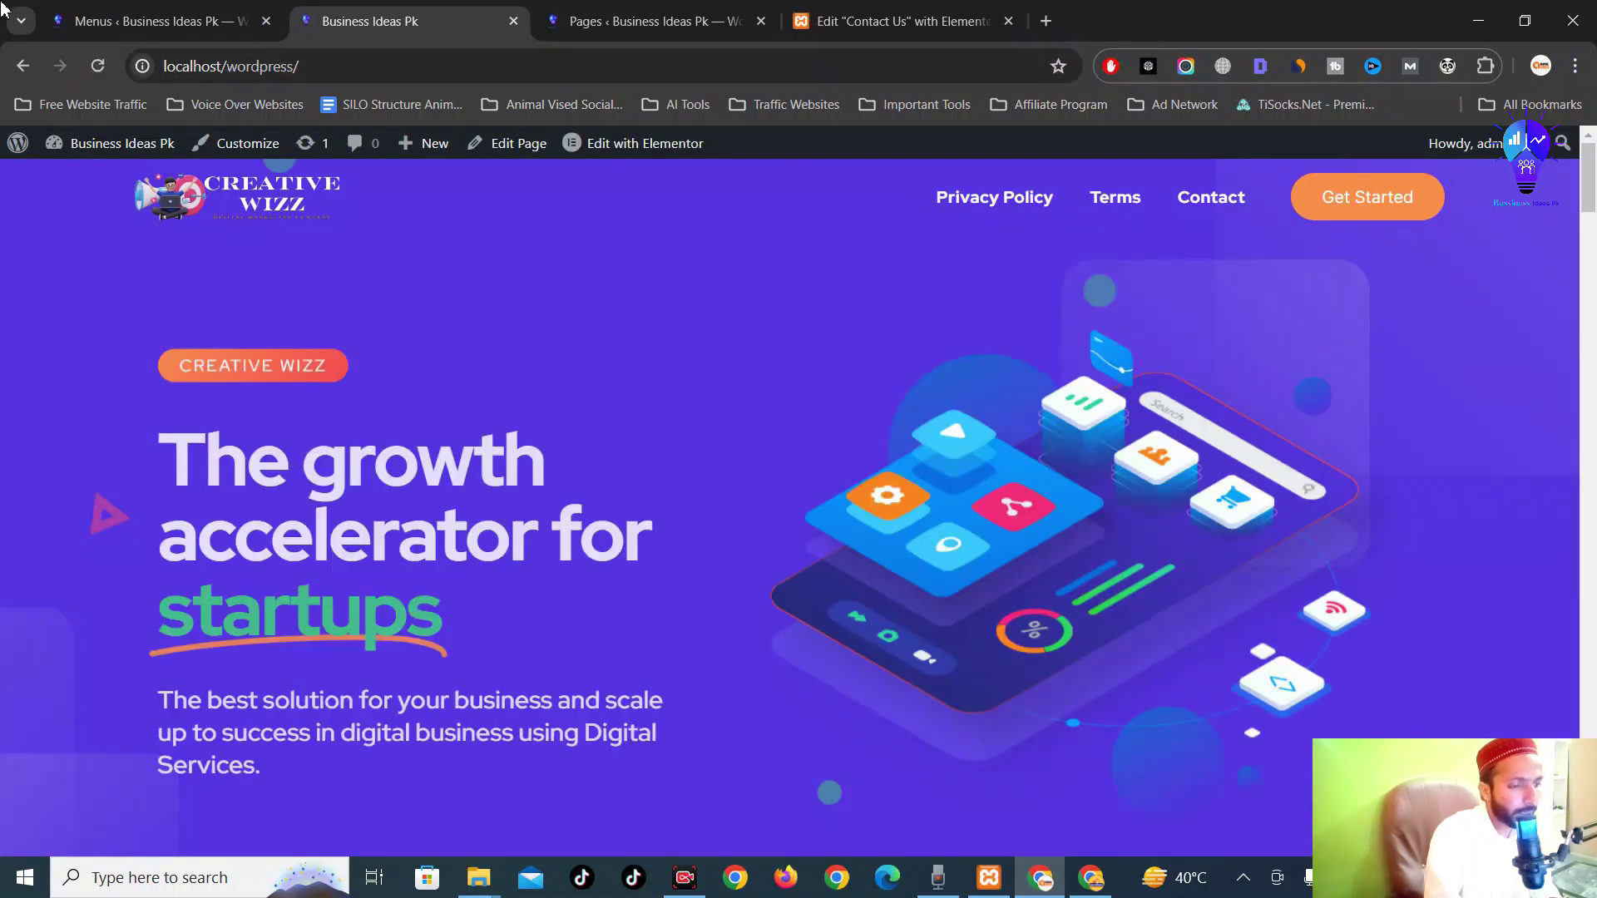
Step: Open Elementor Header #898 in a new tab via Edit with Elementor, then browse the homepage
left_click(155, 12)
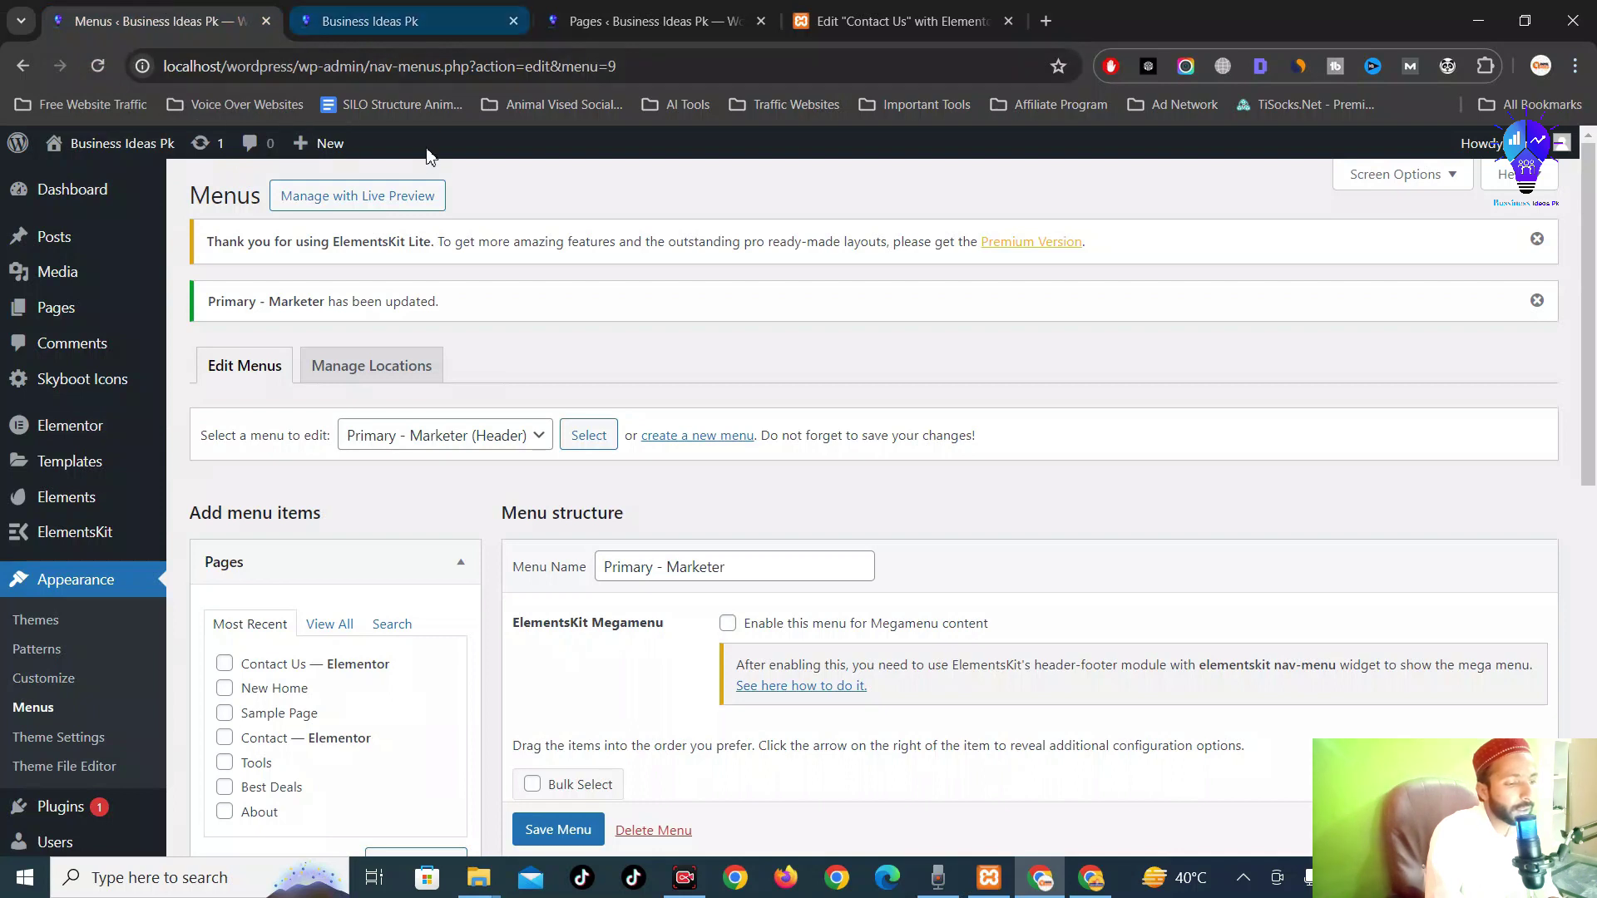
left_click(398, 21)
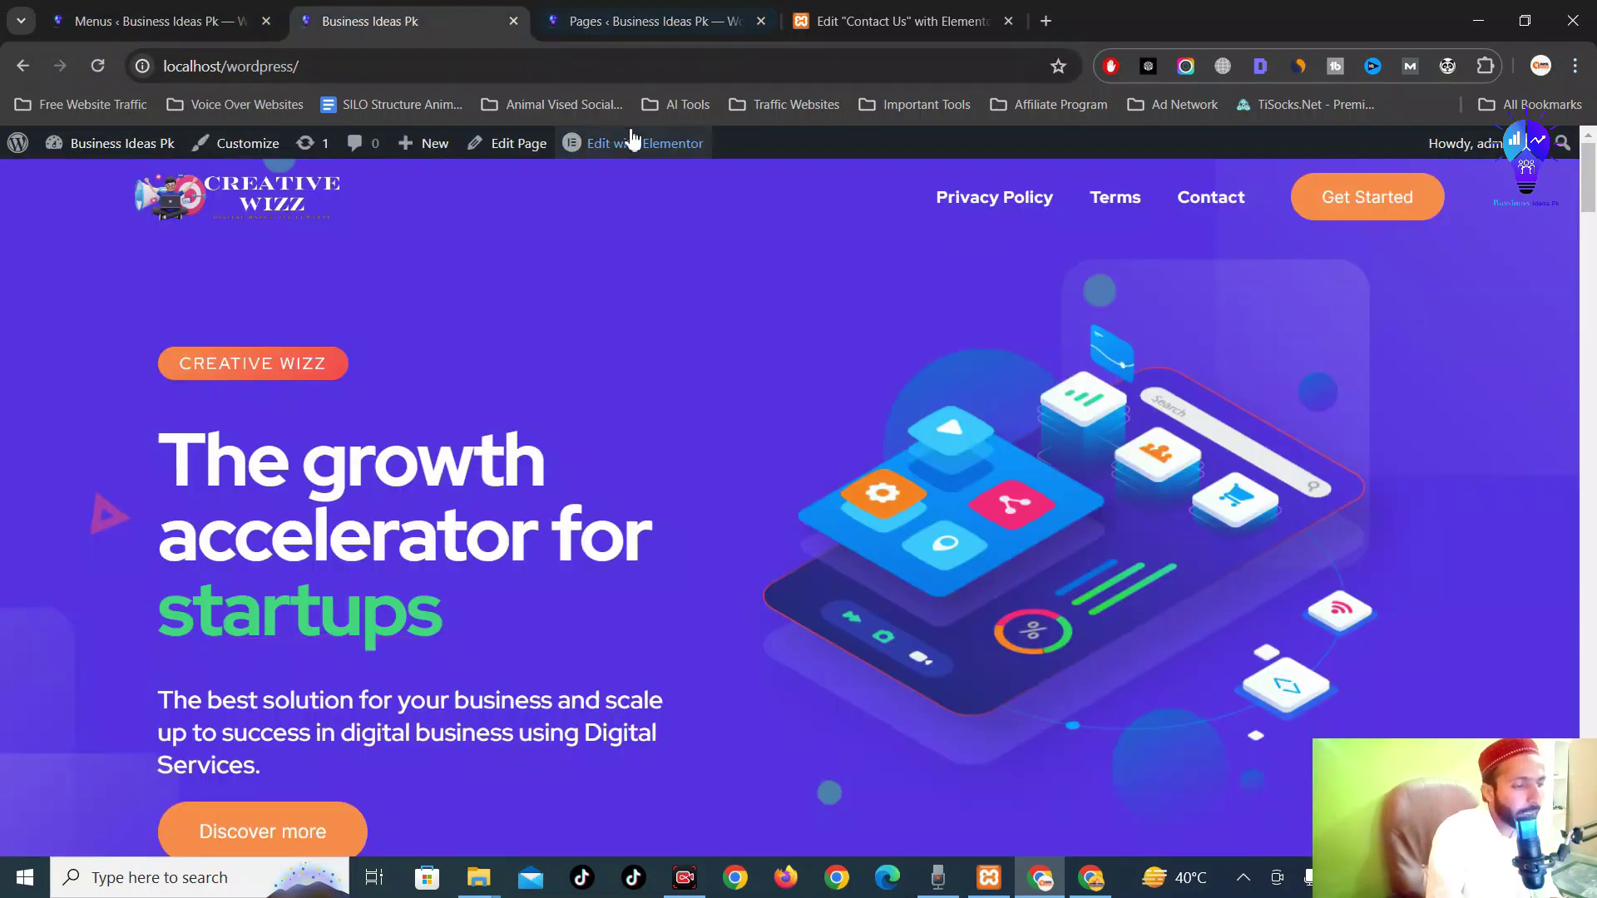
mouse_move(624, 150)
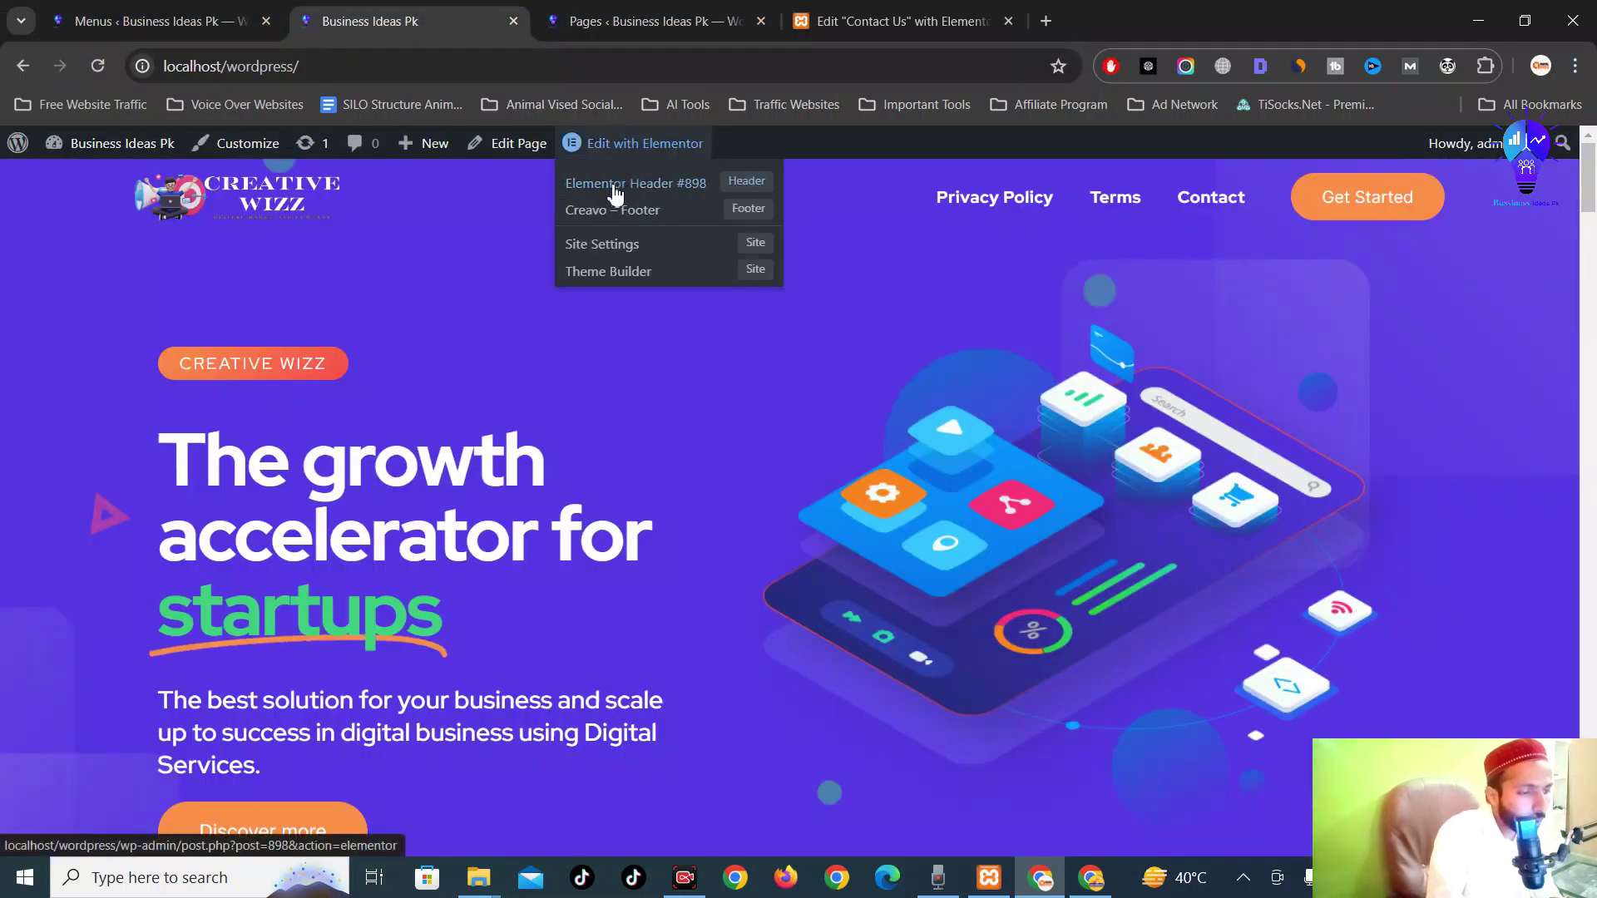
middle_click(614, 185)
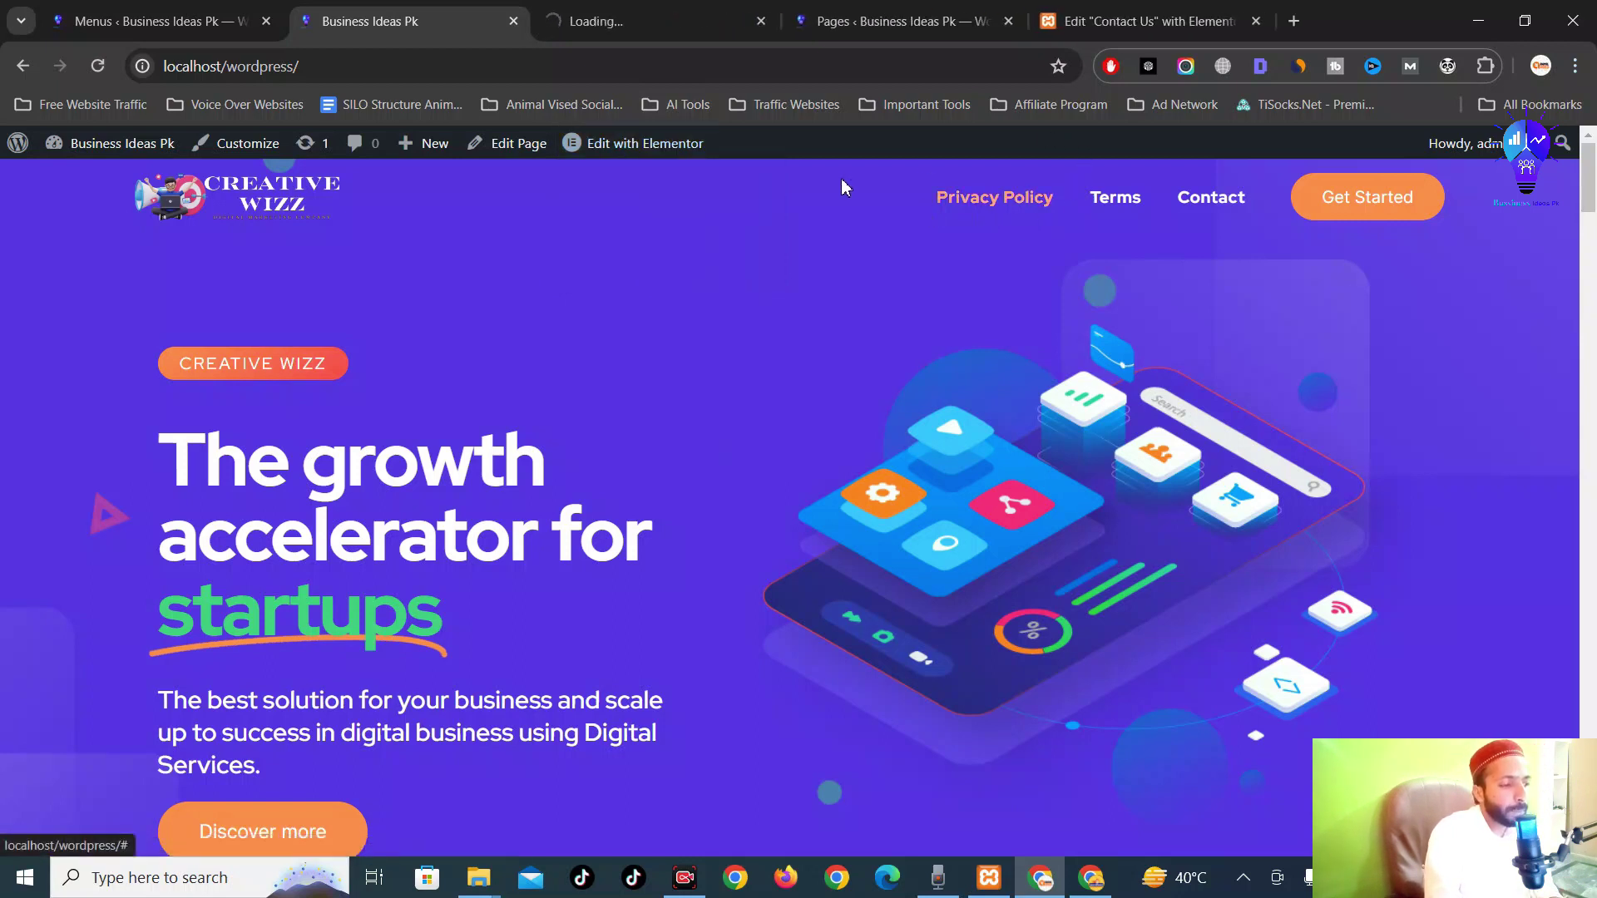
left_click(670, 10)
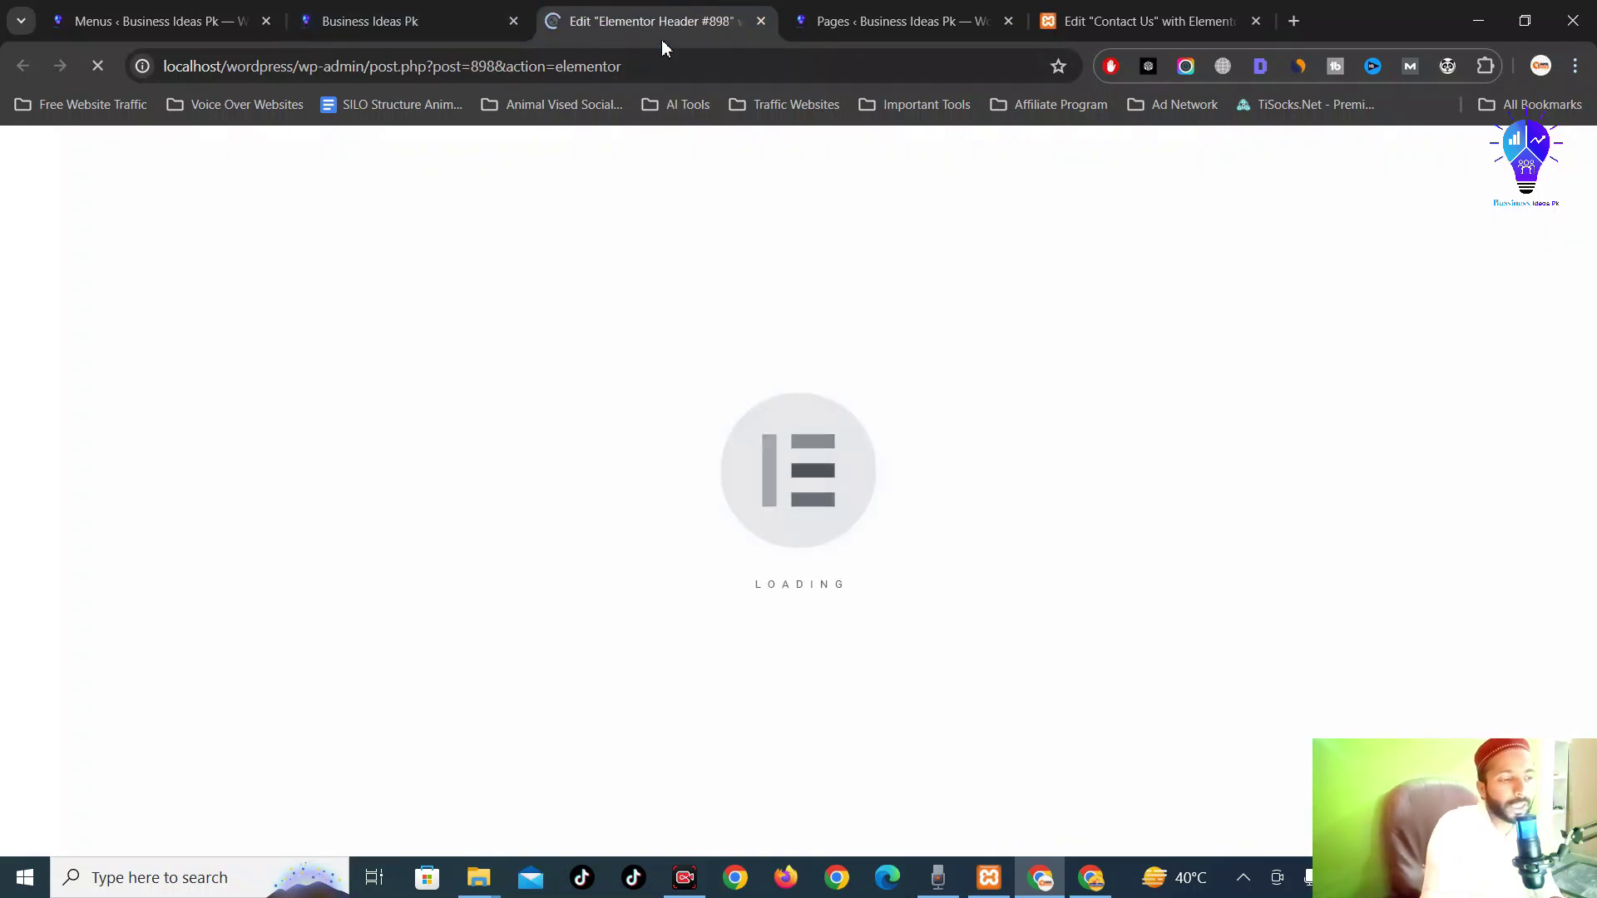
left_click(491, 16)
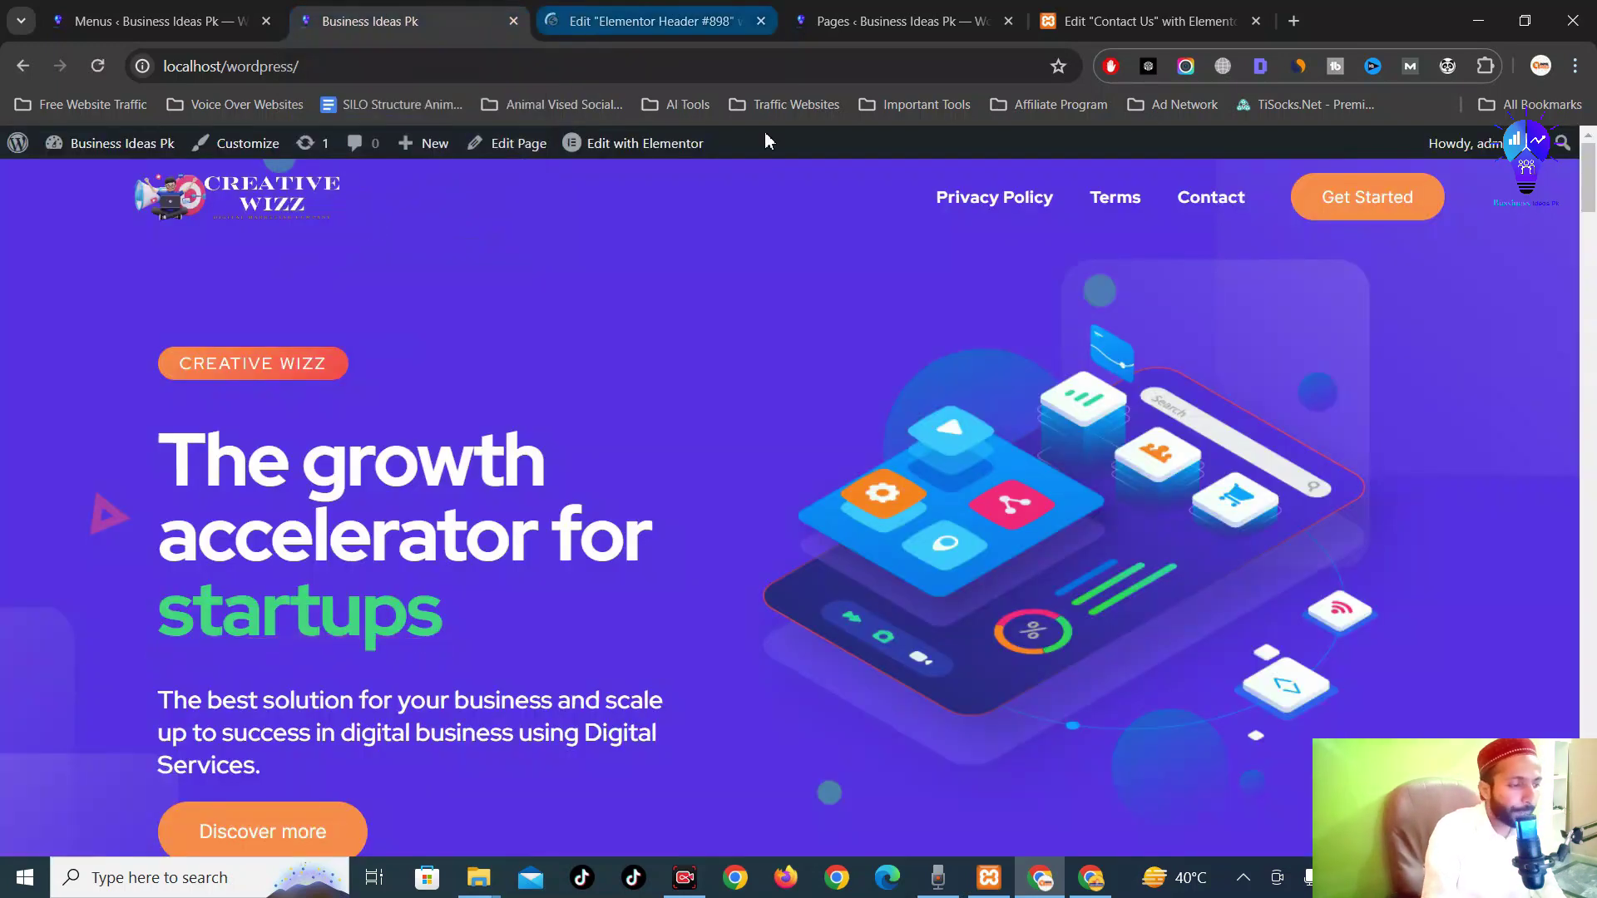
scroll(874, 351, "down", 5)
scroll(873, 358, "down", 15)
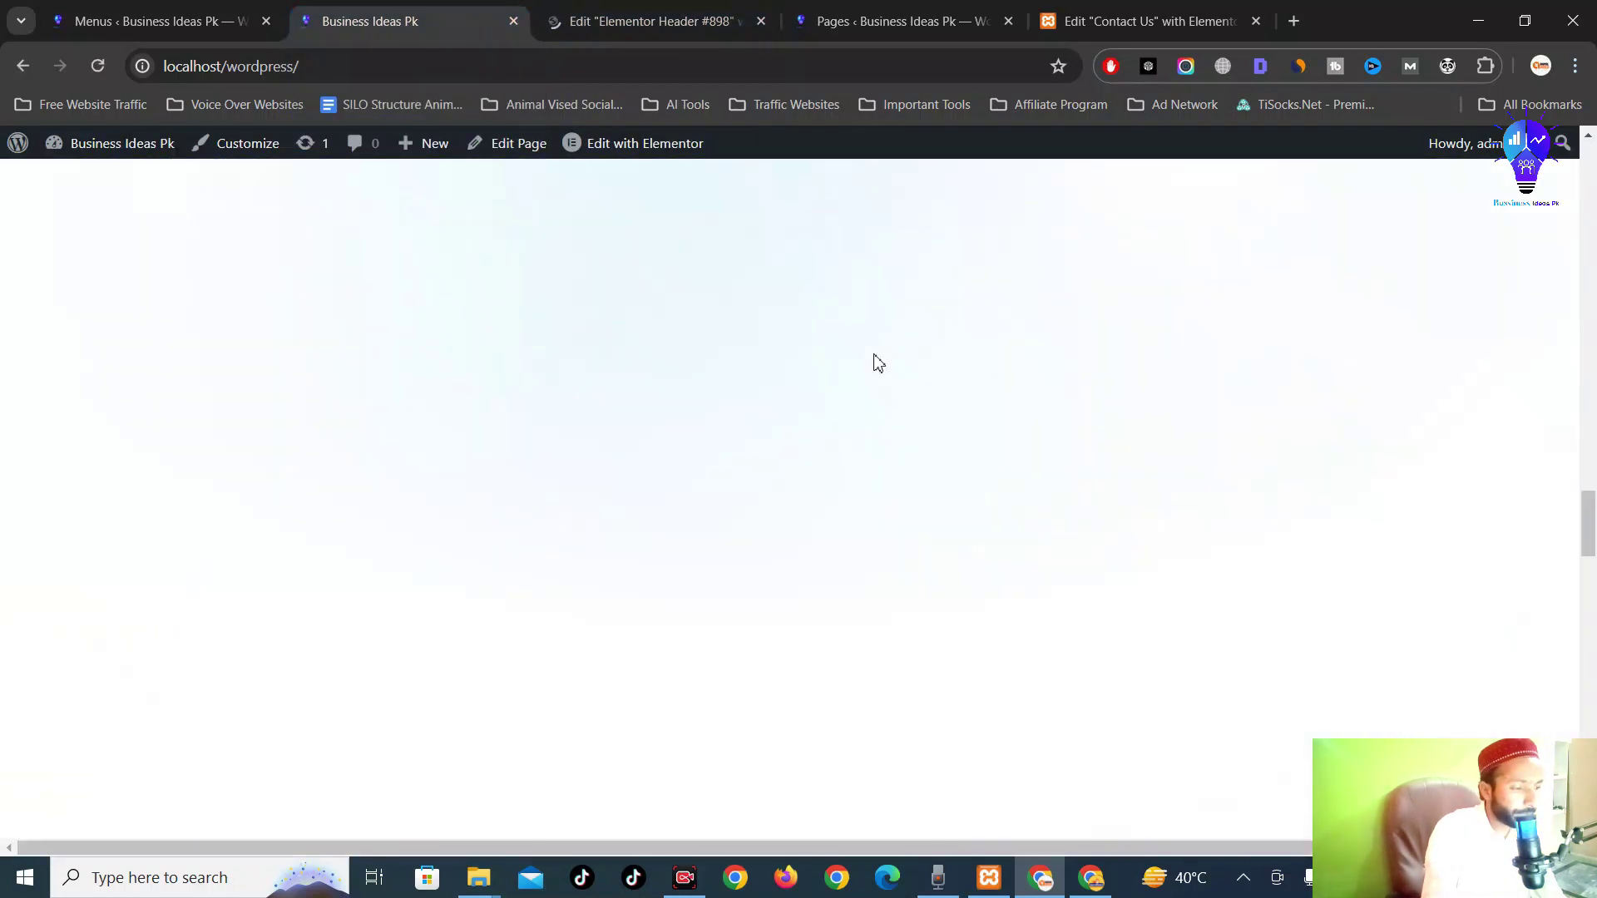
scroll(865, 354, "down", 5)
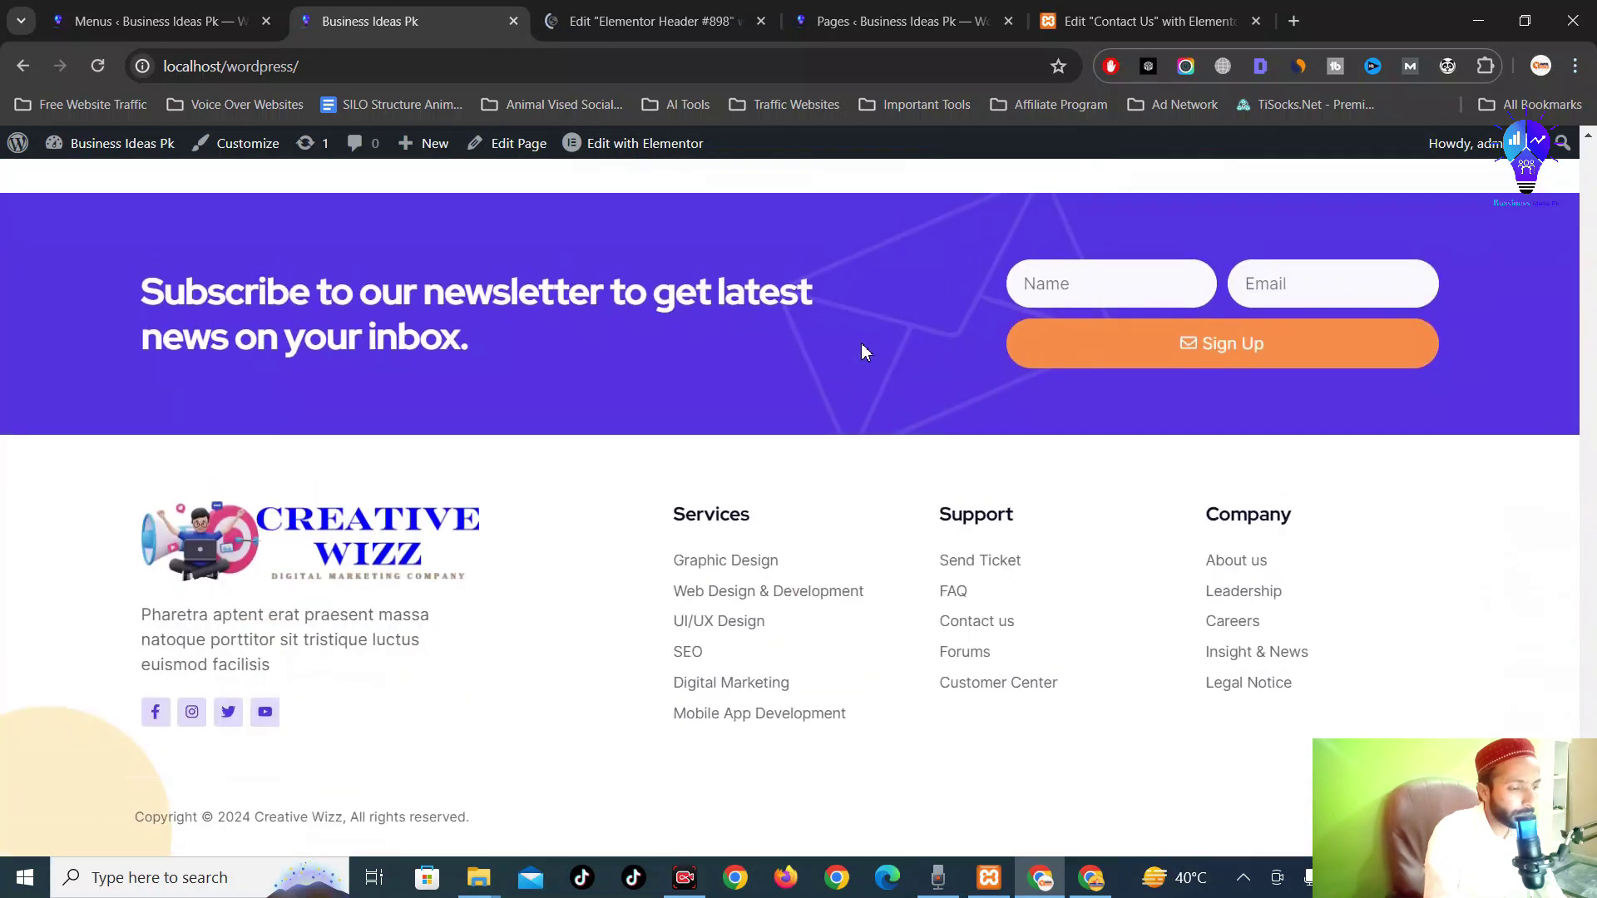
Step: Set Header #898's WordPress Menu widget to Primary - Marketer and click Update
key("ctrl+Tab")
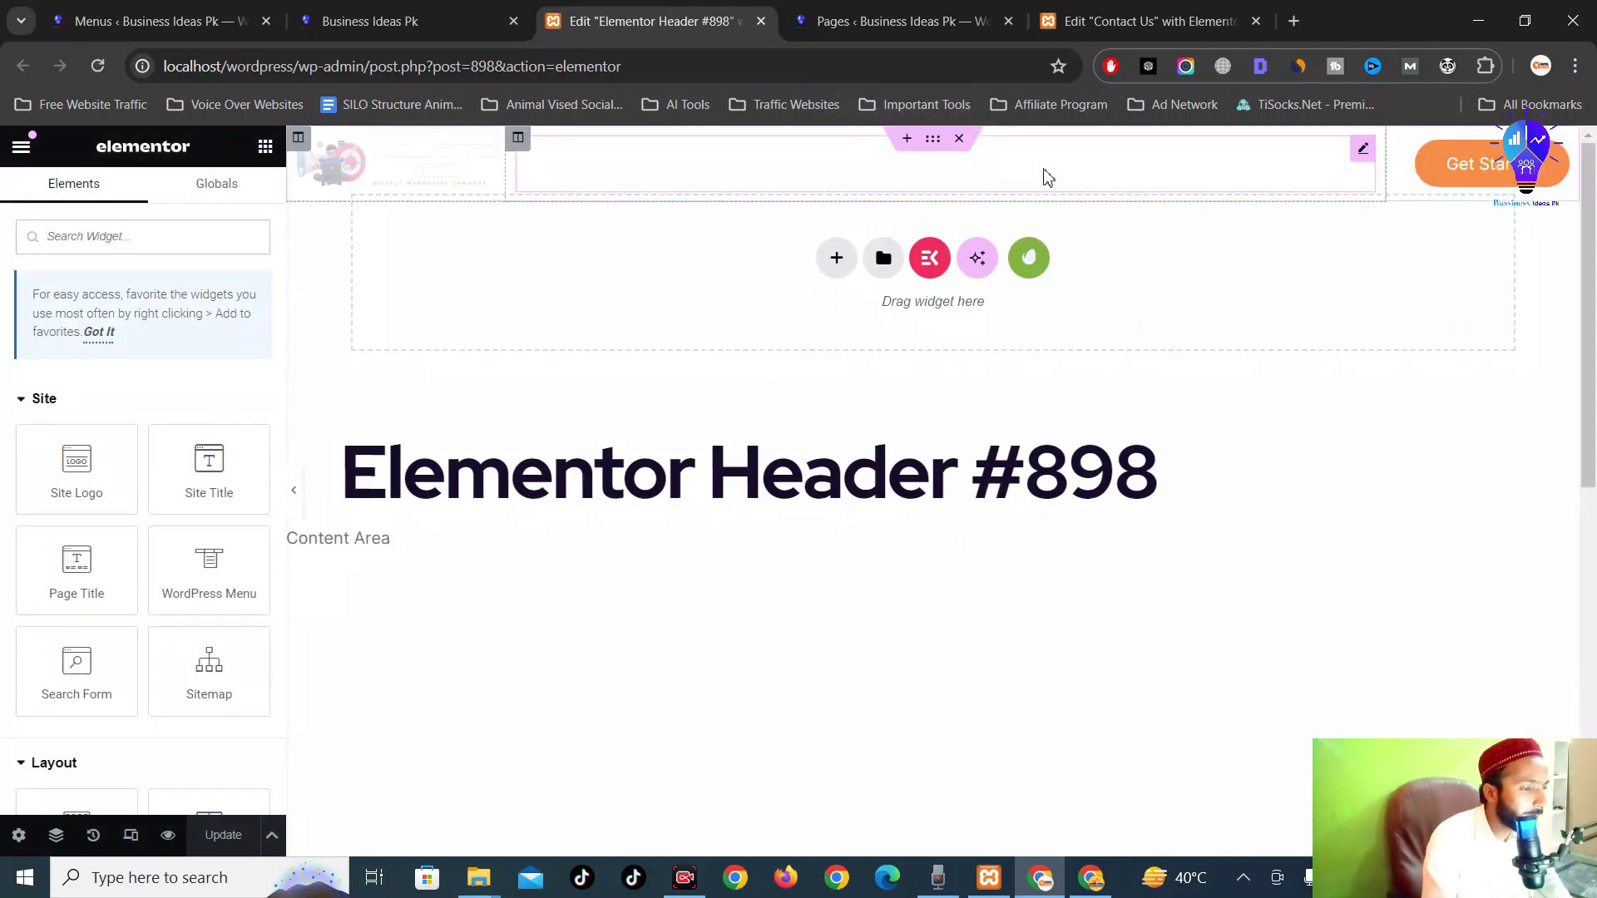
left_click(1203, 160)
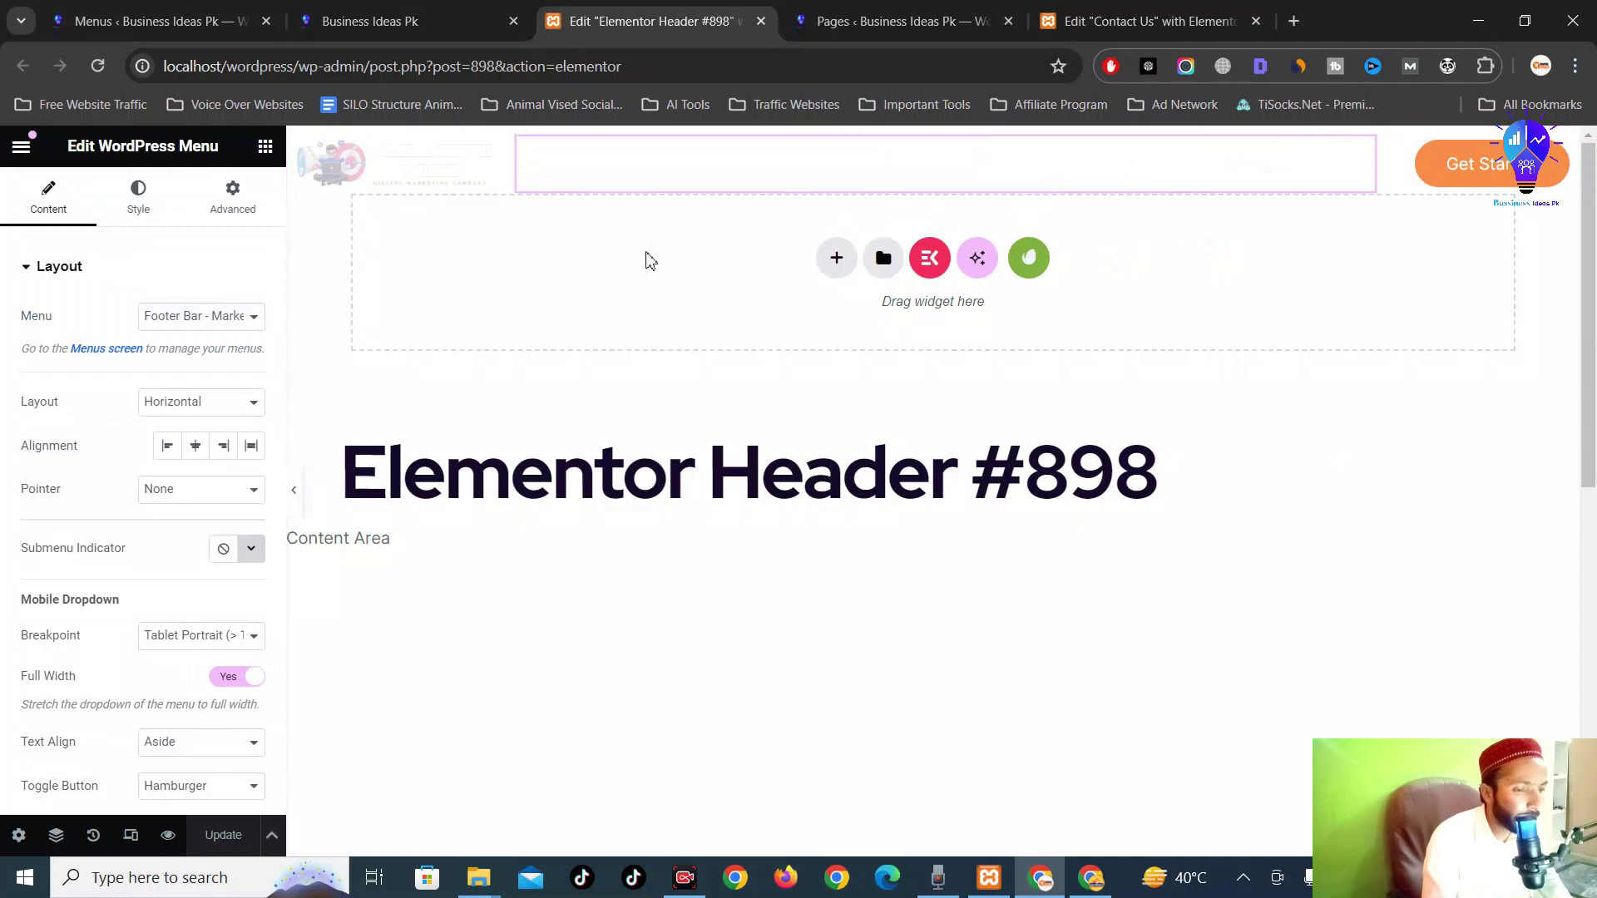
left_click(207, 329)
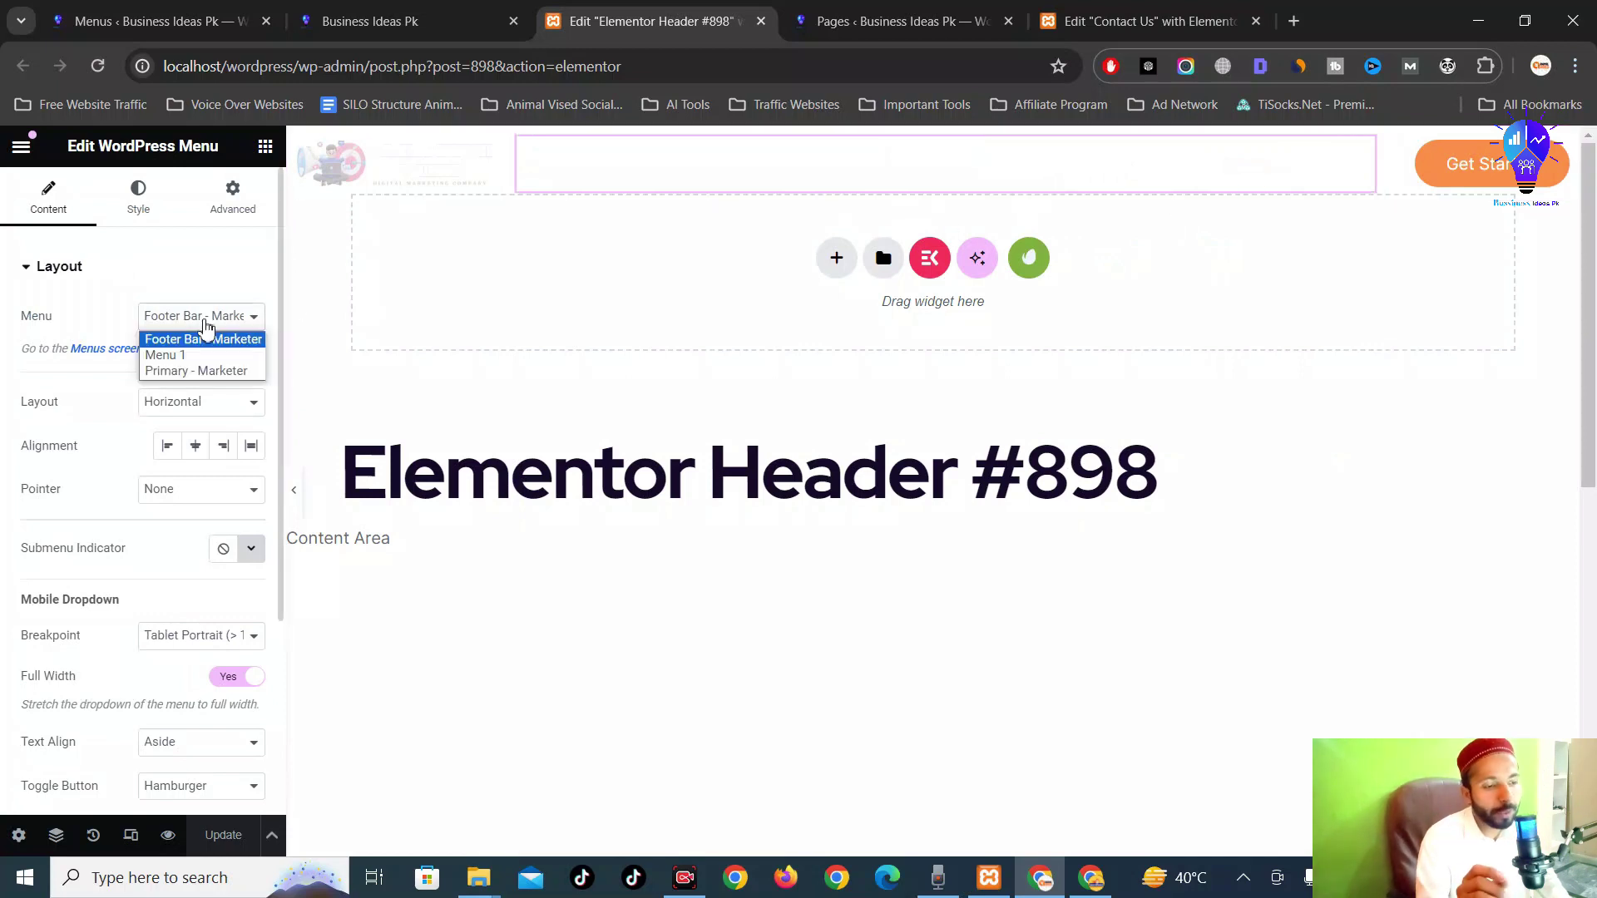
left_click(206, 372)
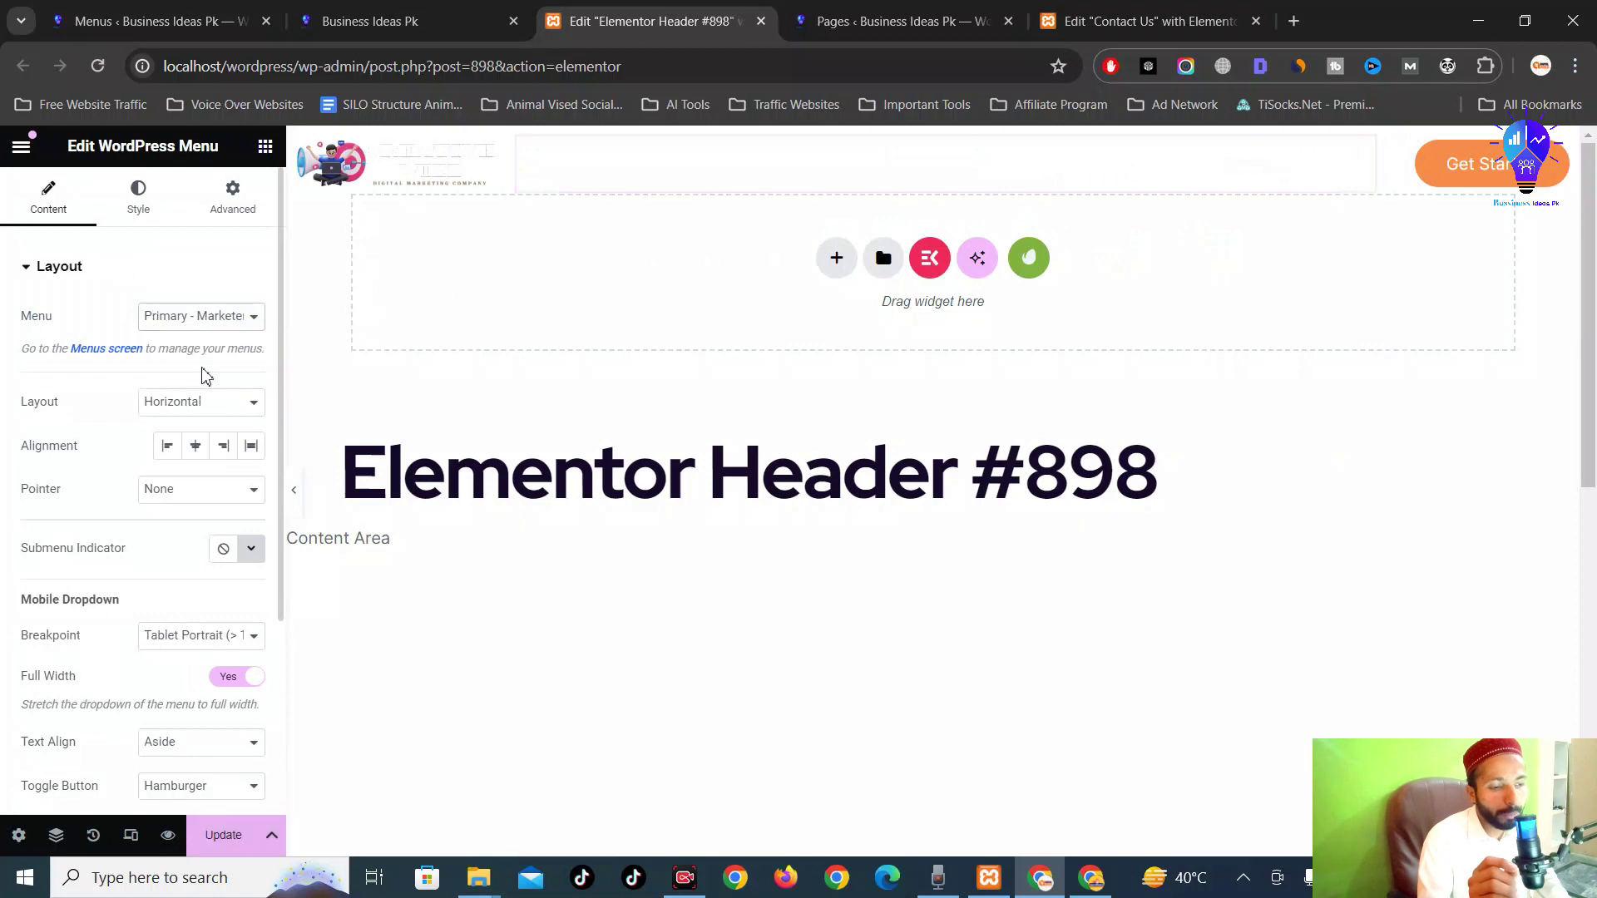
left_click(220, 831)
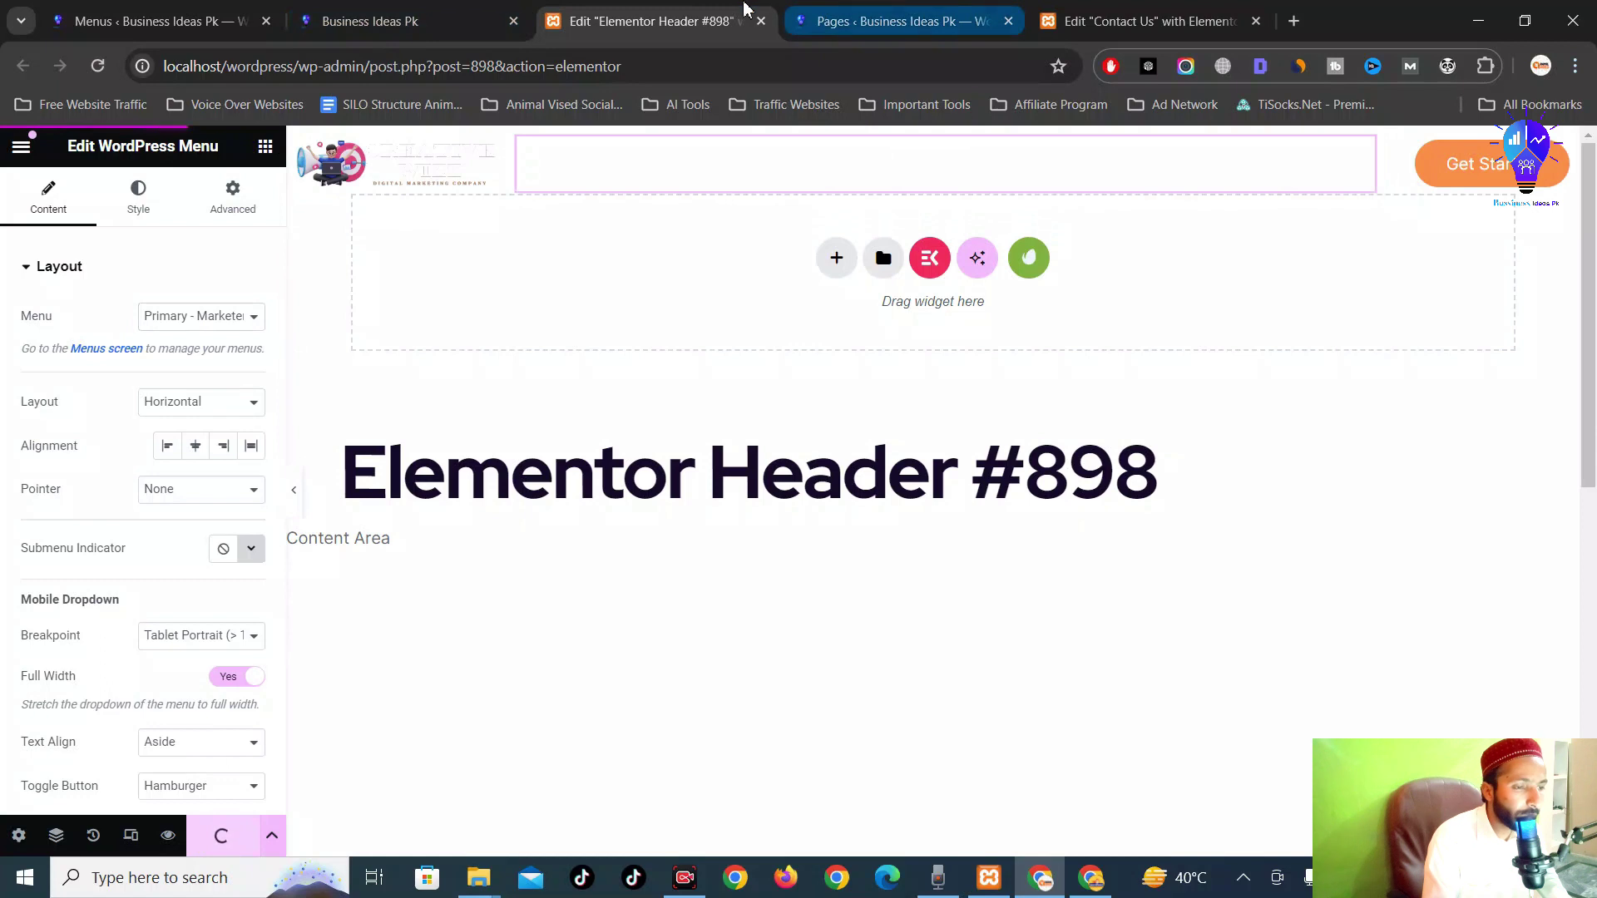
left_click(362, 12)
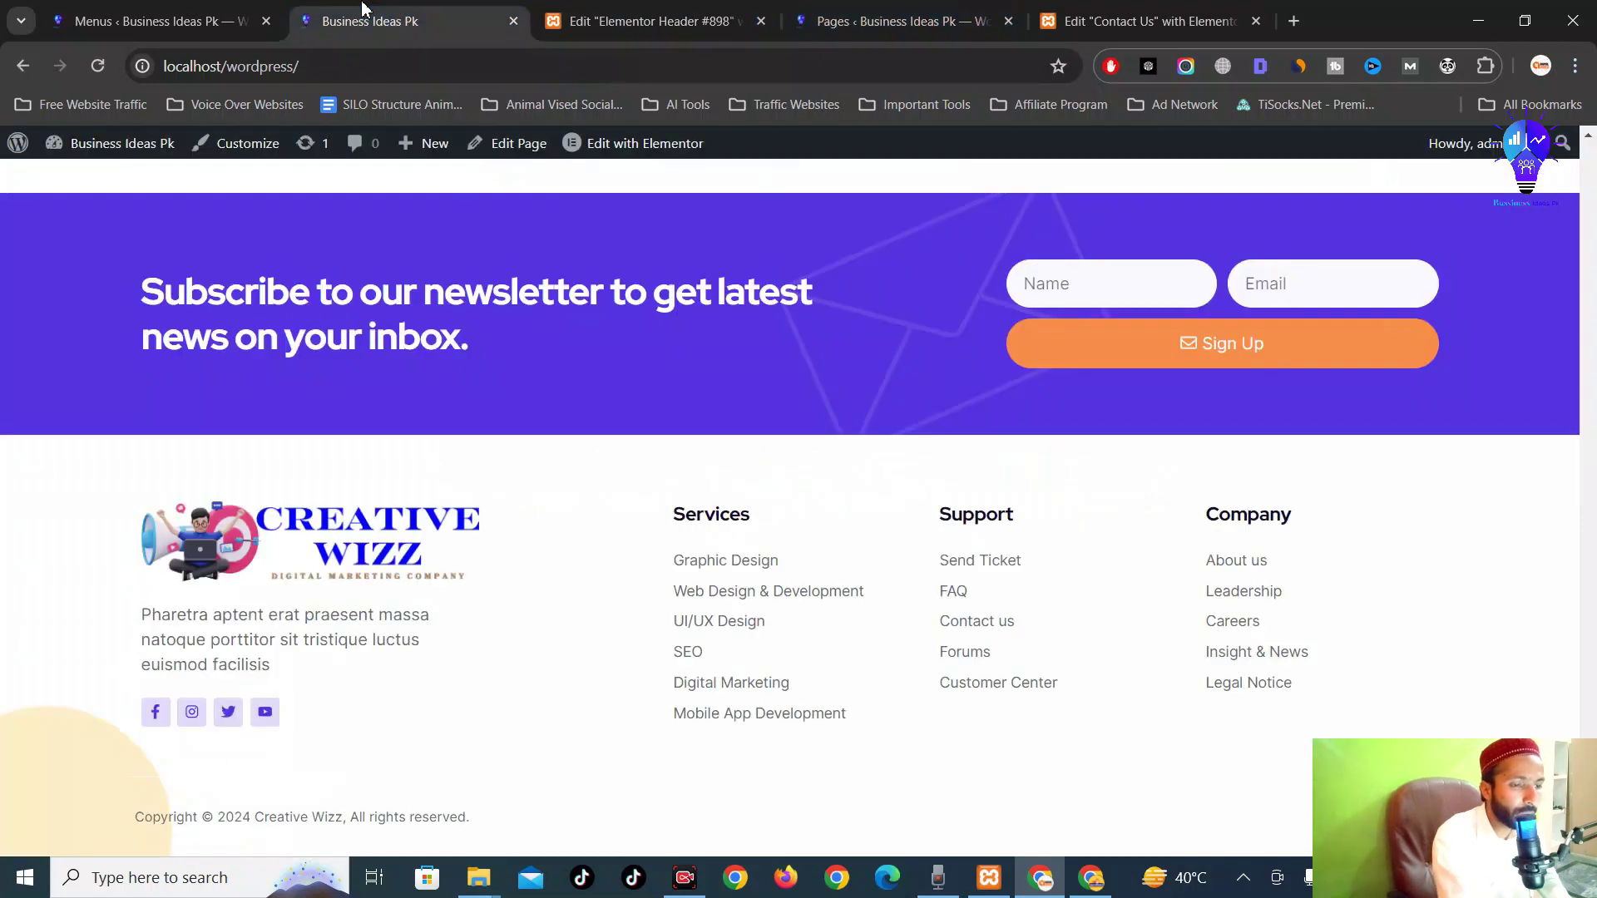
Step: Reload the homepage to confirm the header shows the Primary - Marketer items, then return to Menus
key("F5")
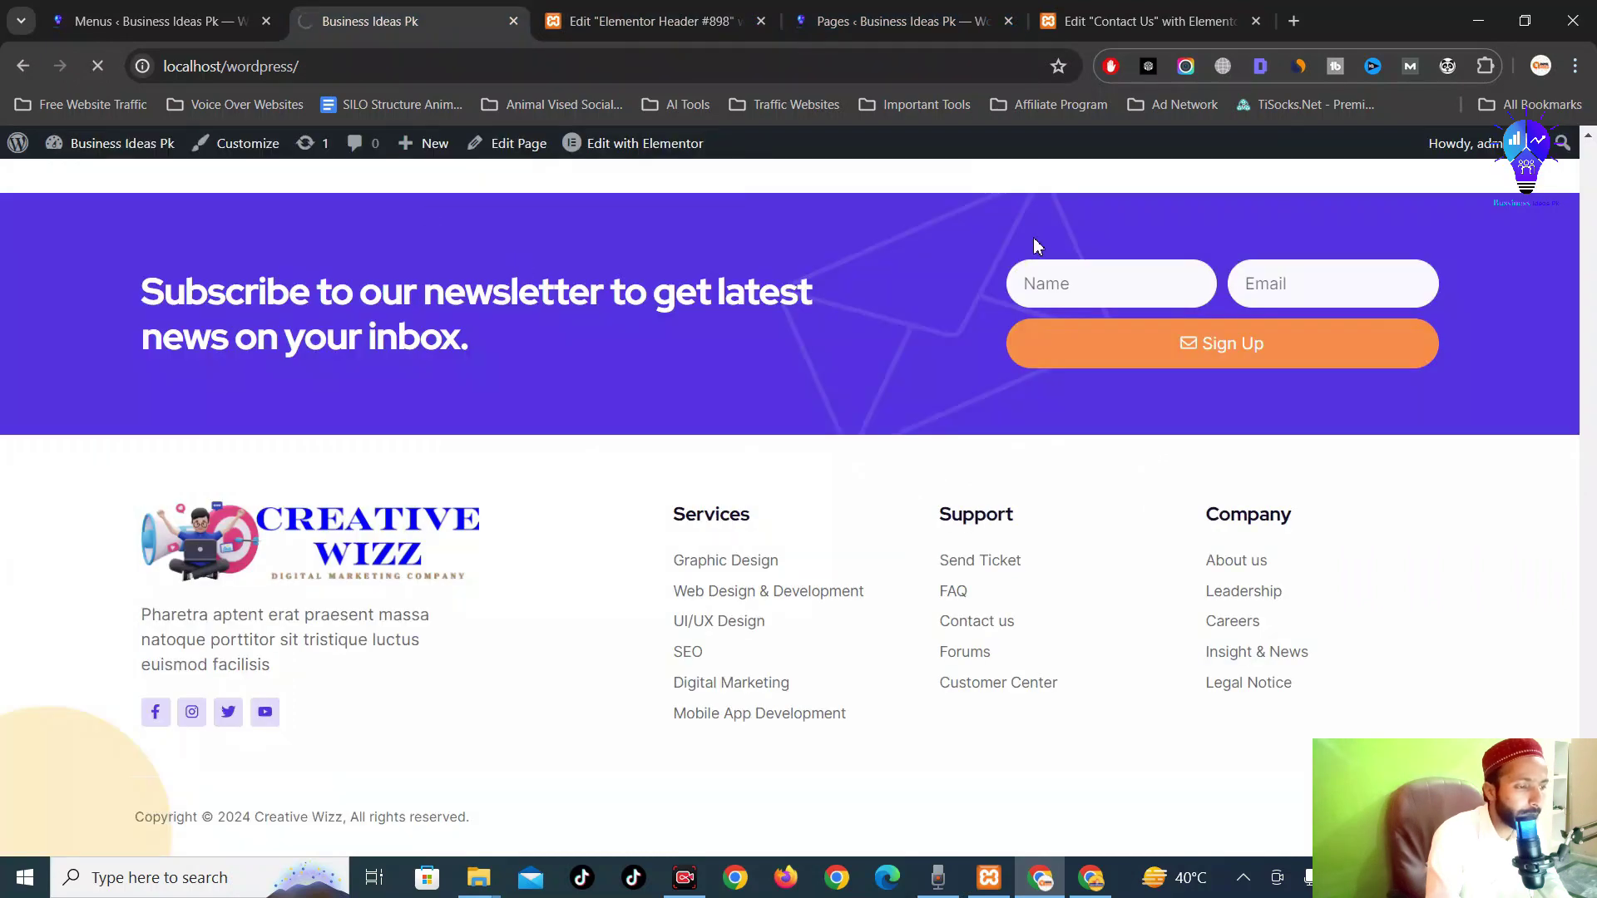
scroll(1046, 267, "up", 20)
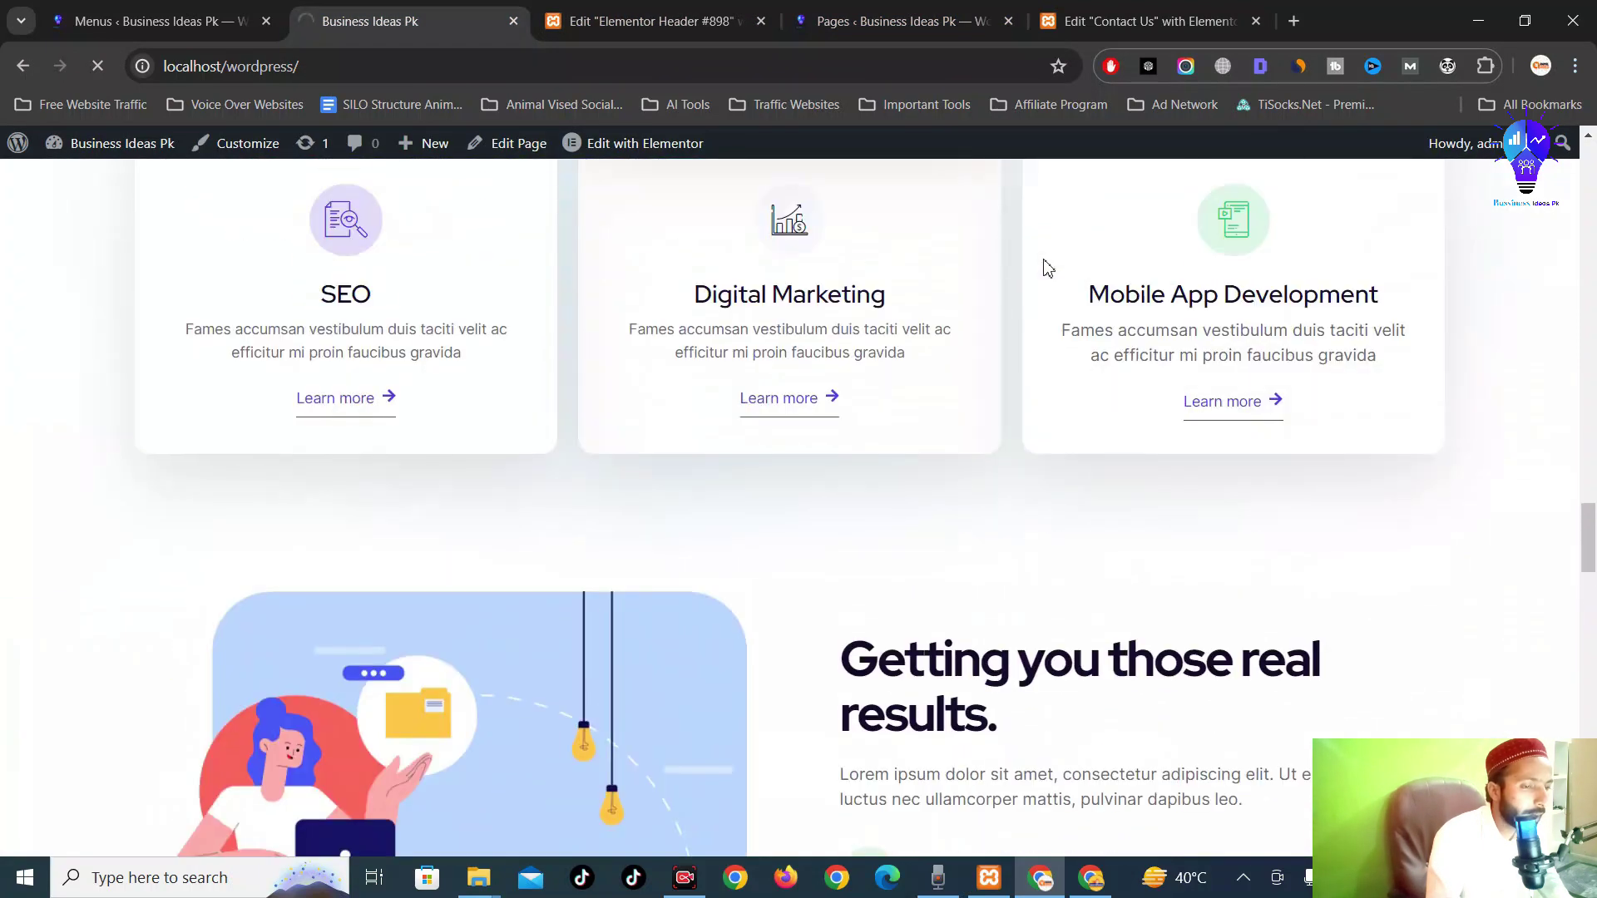
scroll(1046, 266, "up", 10)
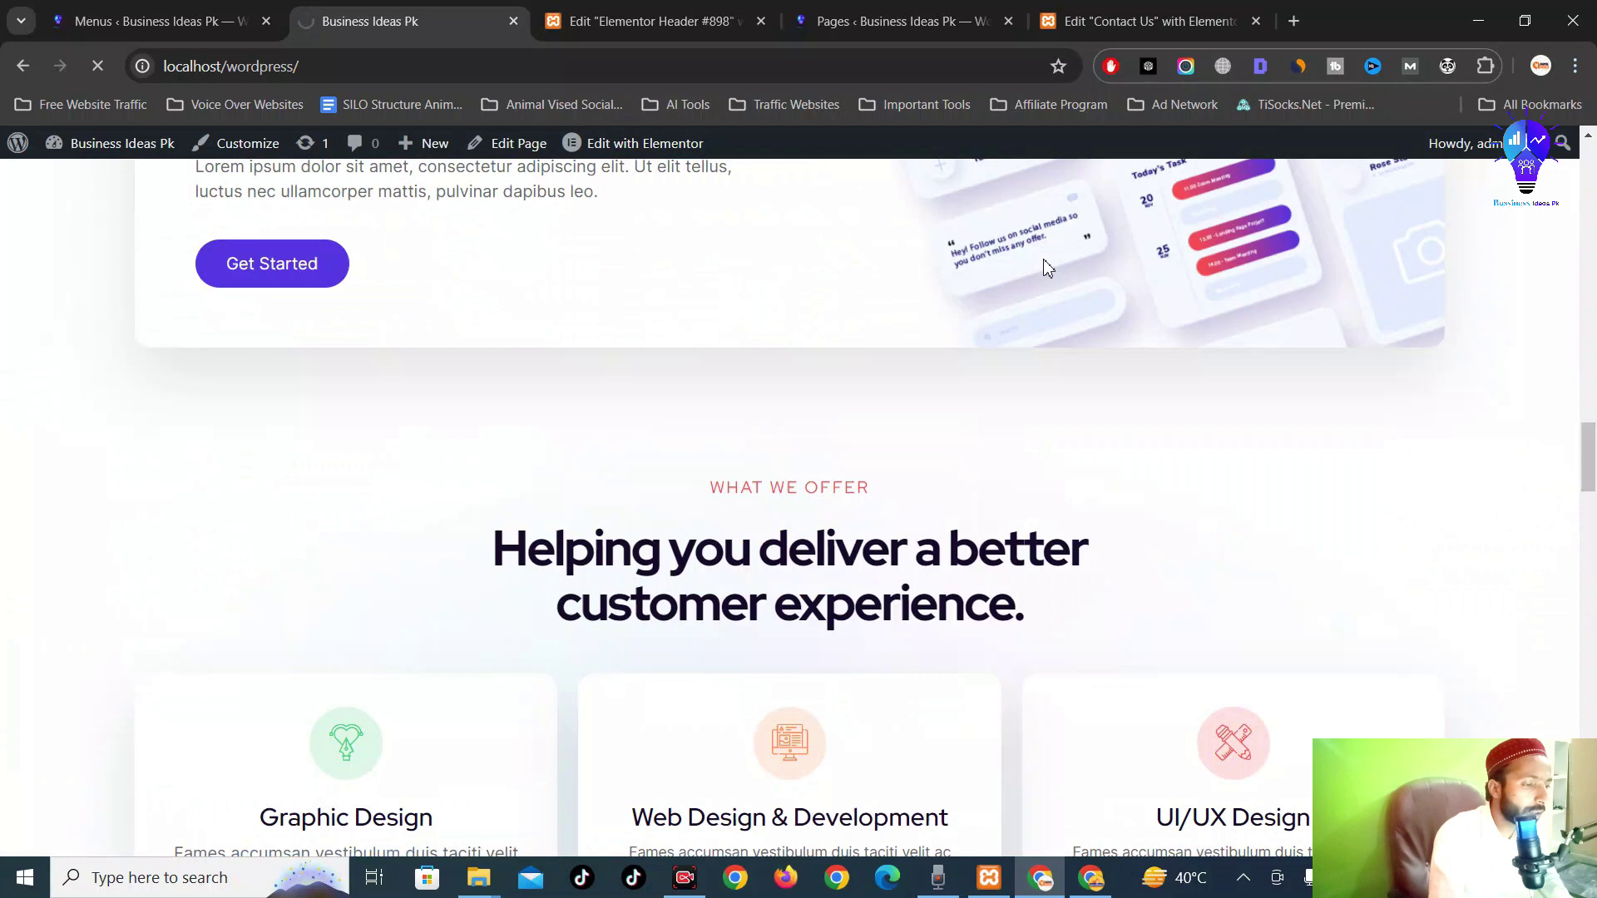
scroll(1046, 266, "up", 2)
scroll(1046, 266, "up", 5)
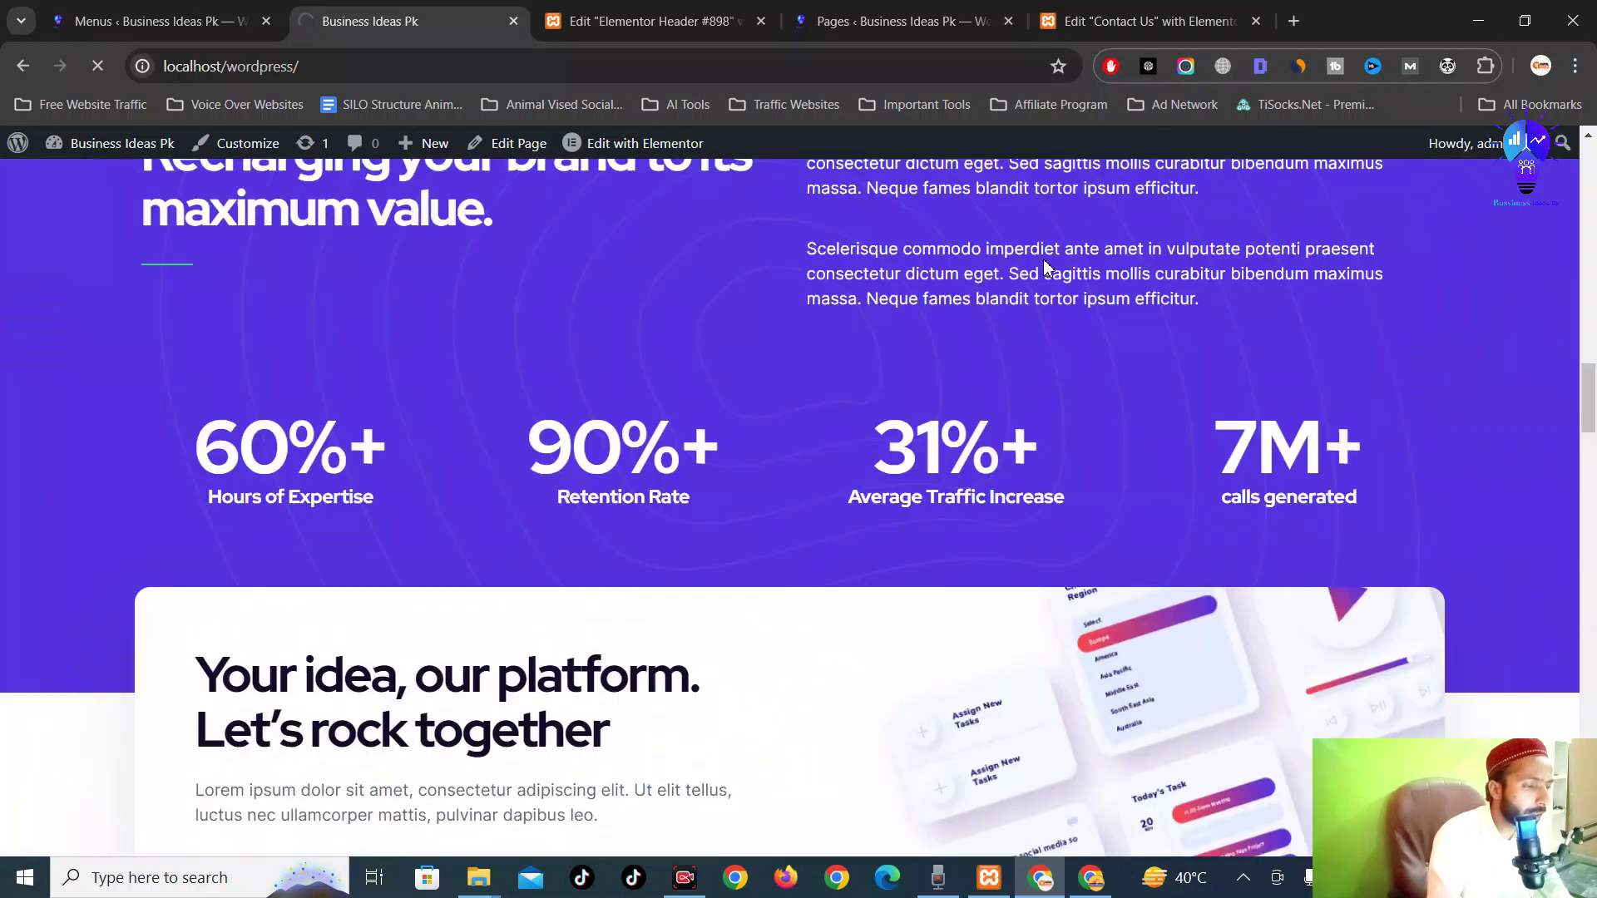
scroll(1046, 266, "up", 2)
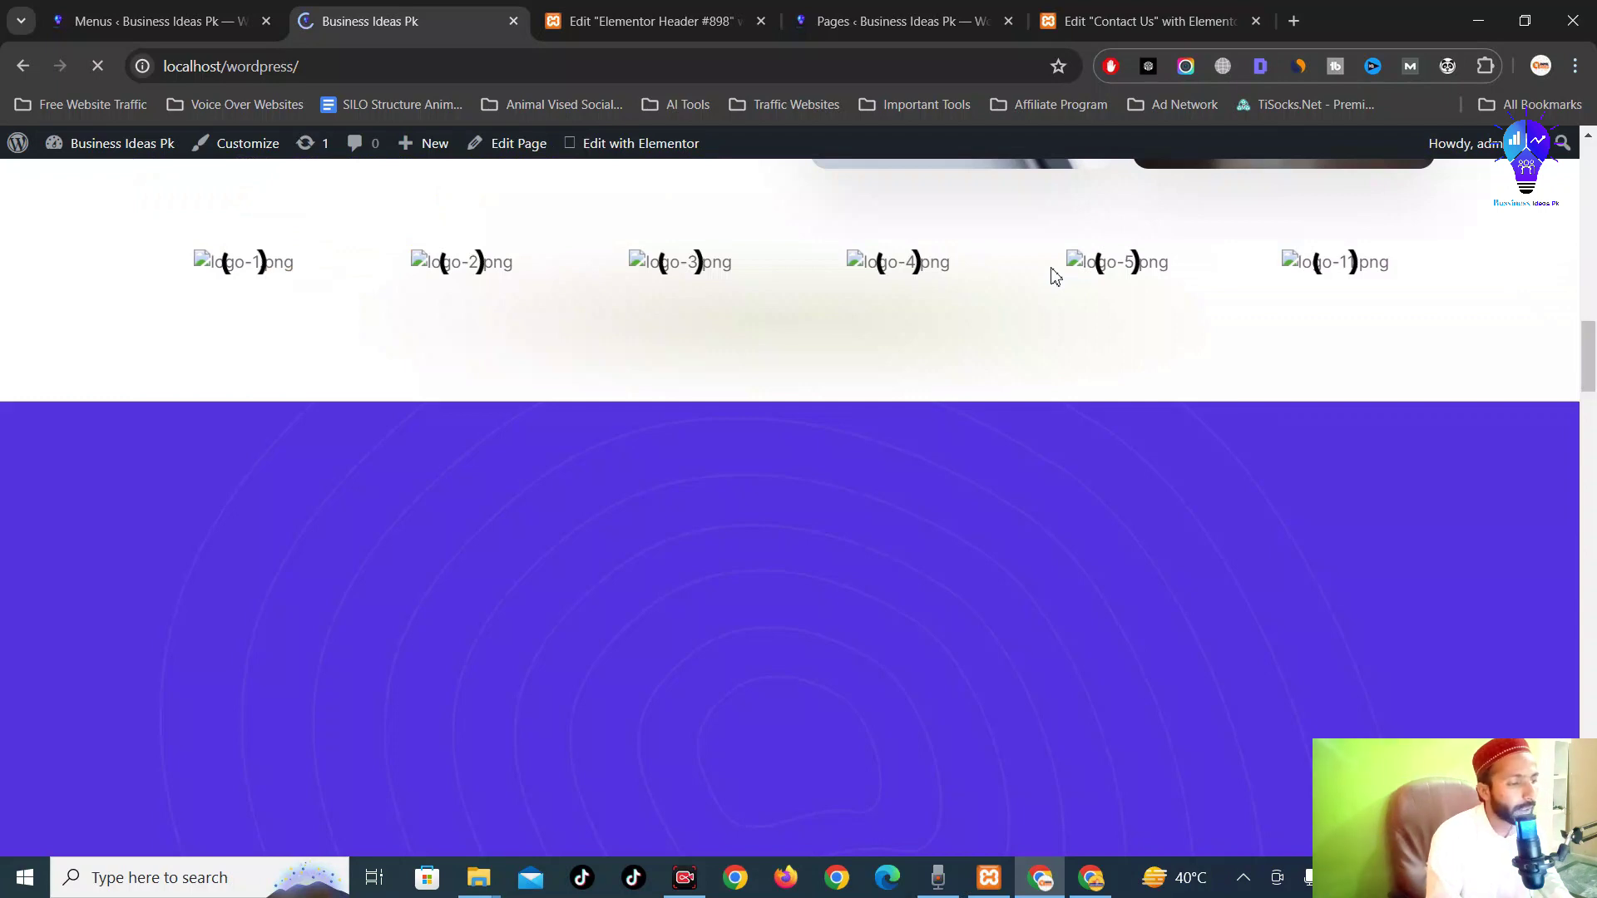
scroll(1265, 304, "up", 10)
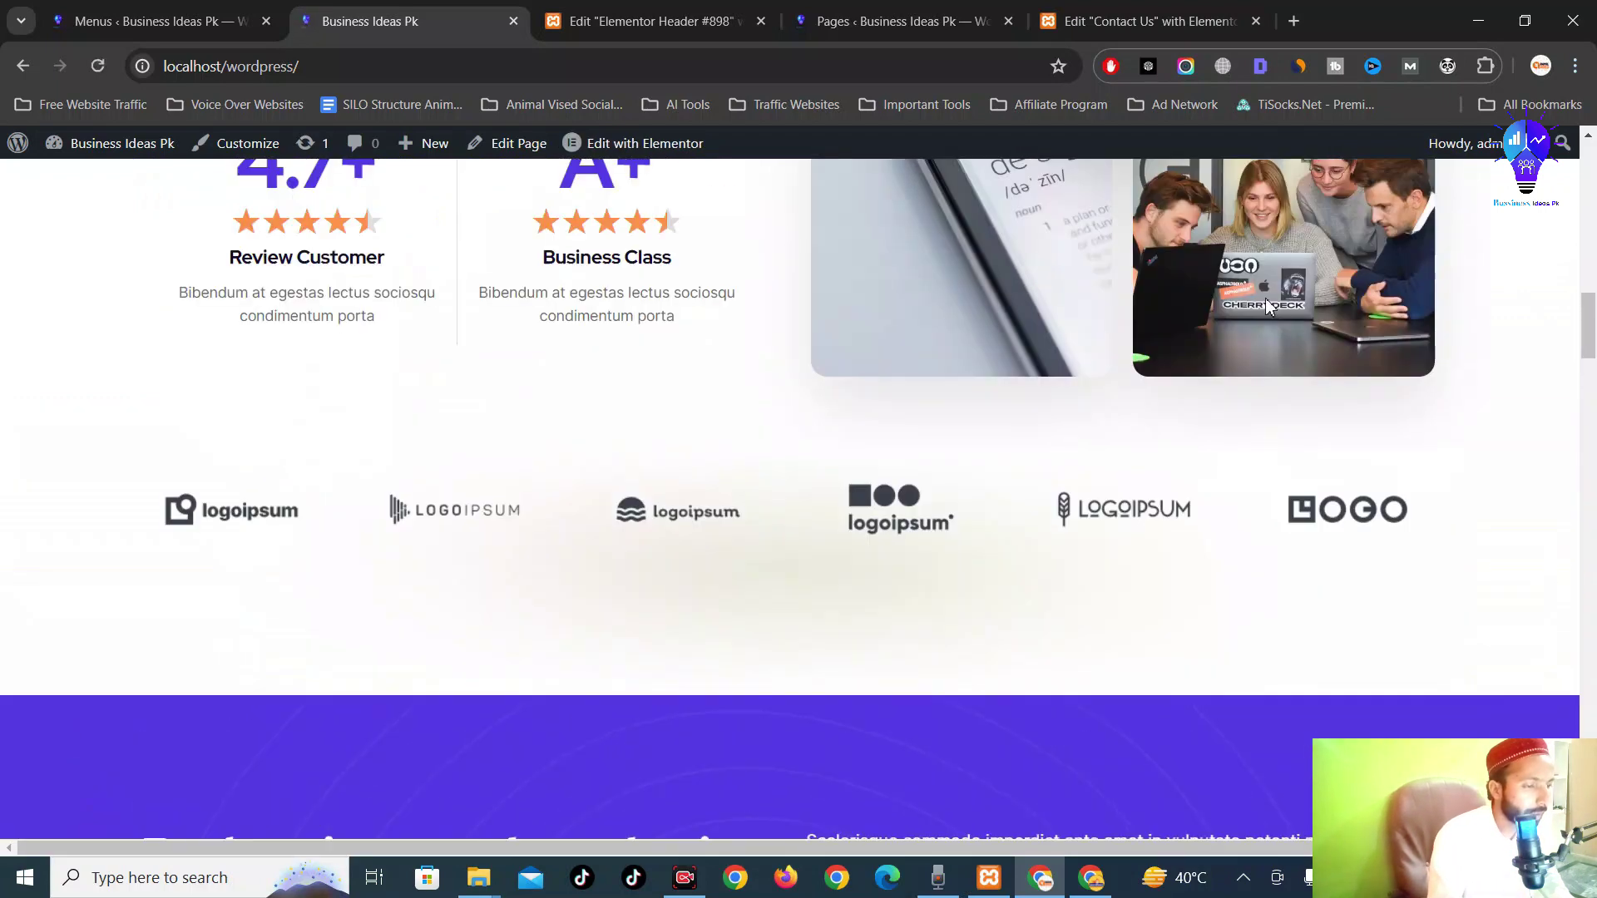
scroll(1260, 303, "up", 5)
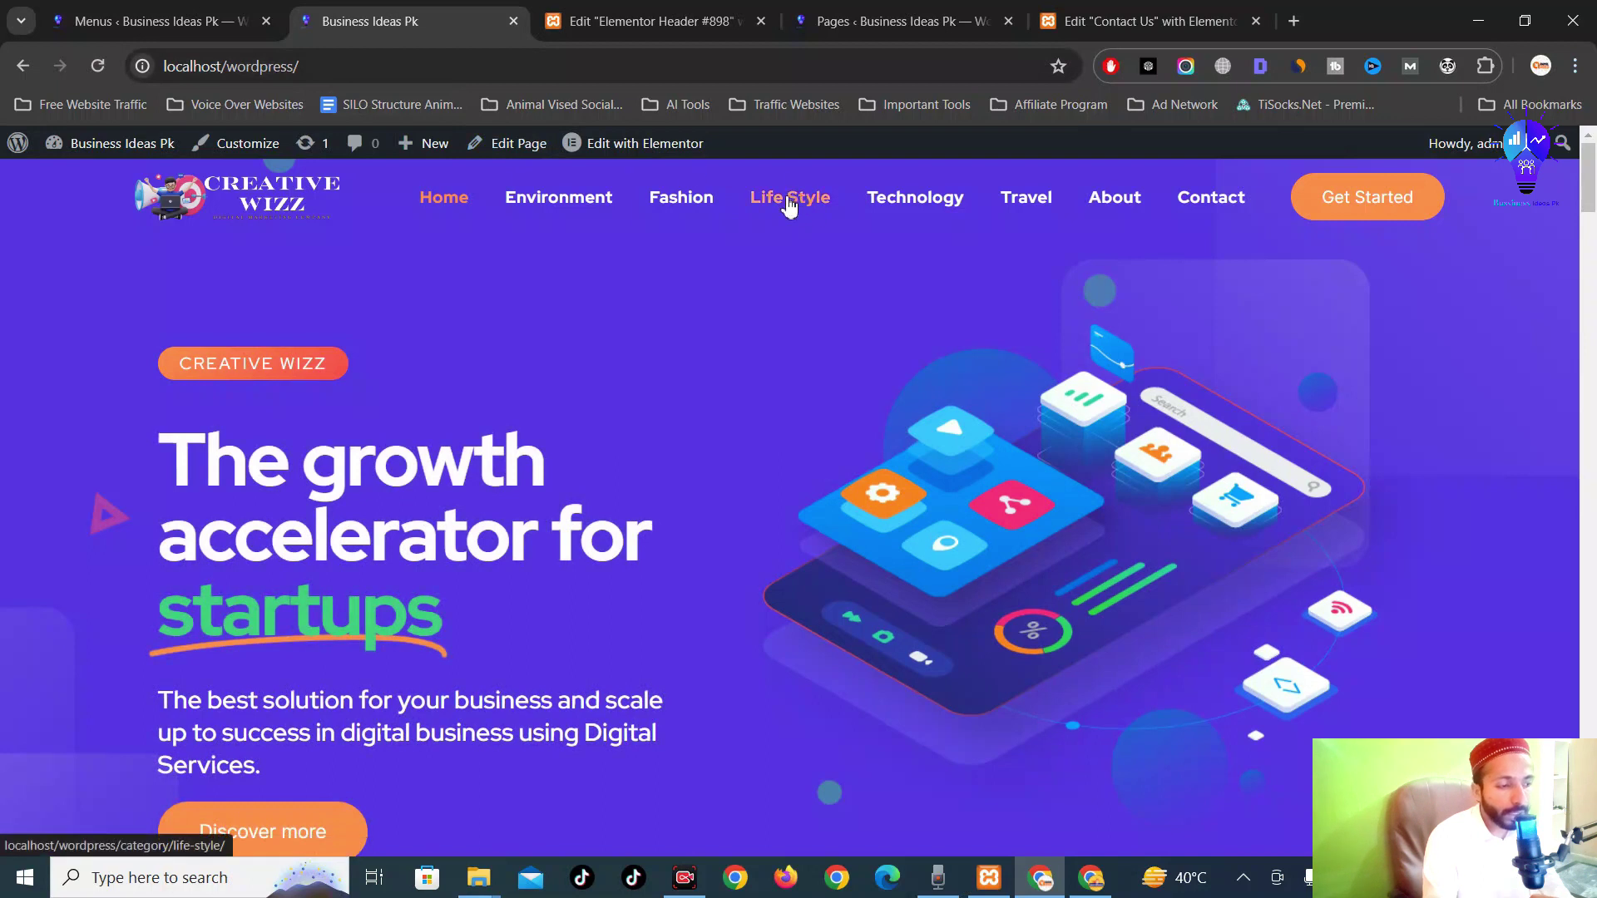
left_click(203, 30)
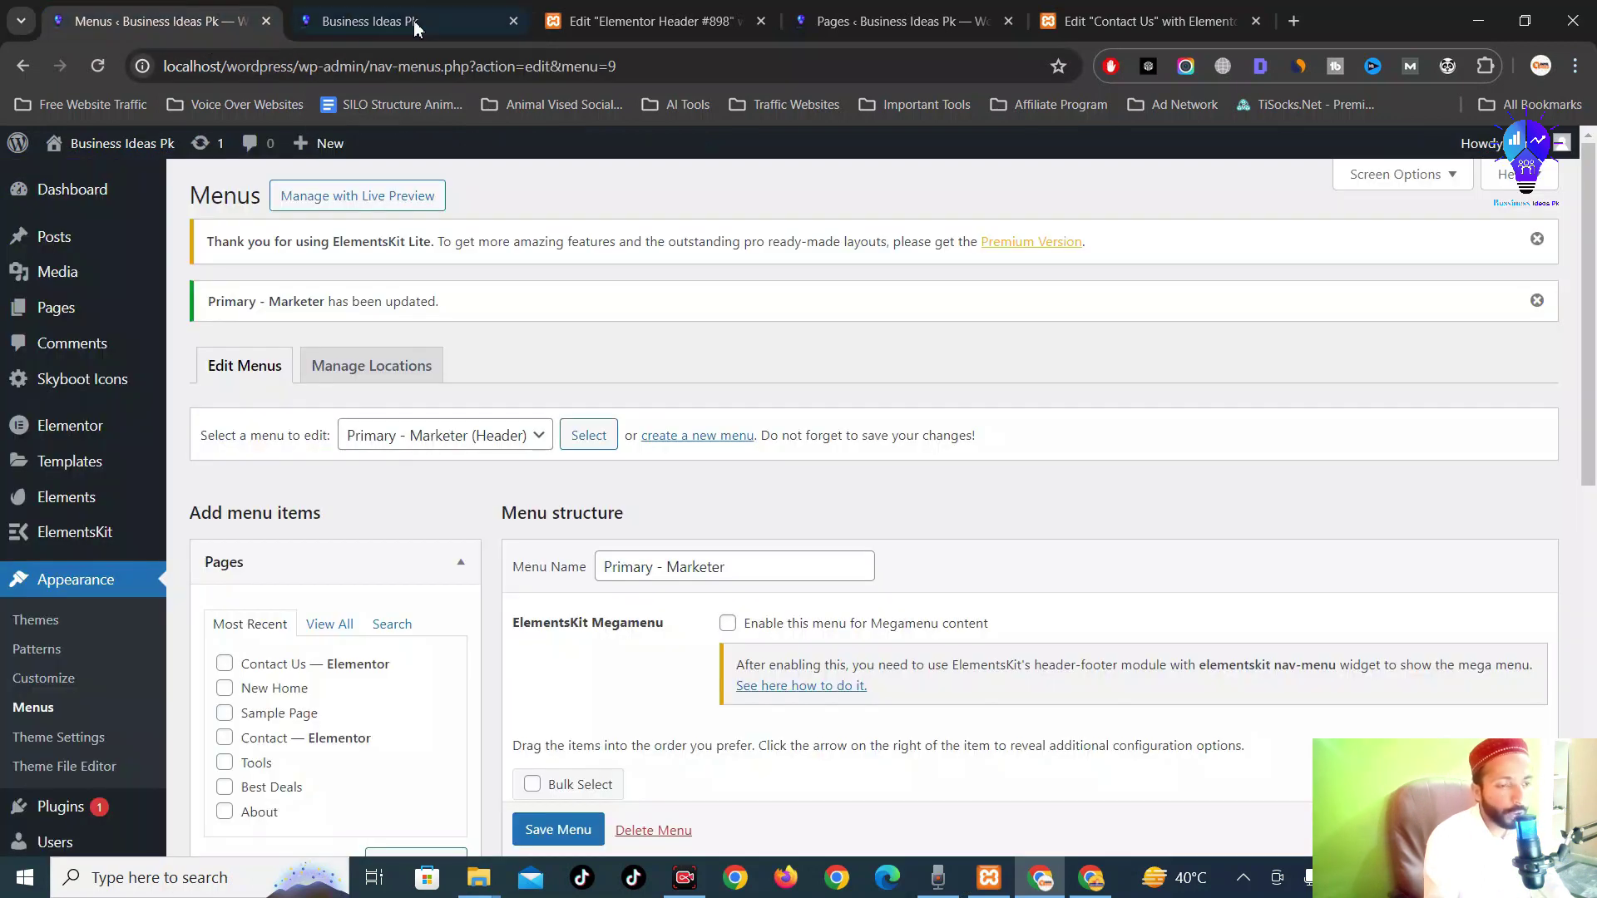
Step: Remove Fashion, Life Style and Technology from the menu structure
scroll(582, 599, "down", 3)
scroll(638, 621, "down", 3)
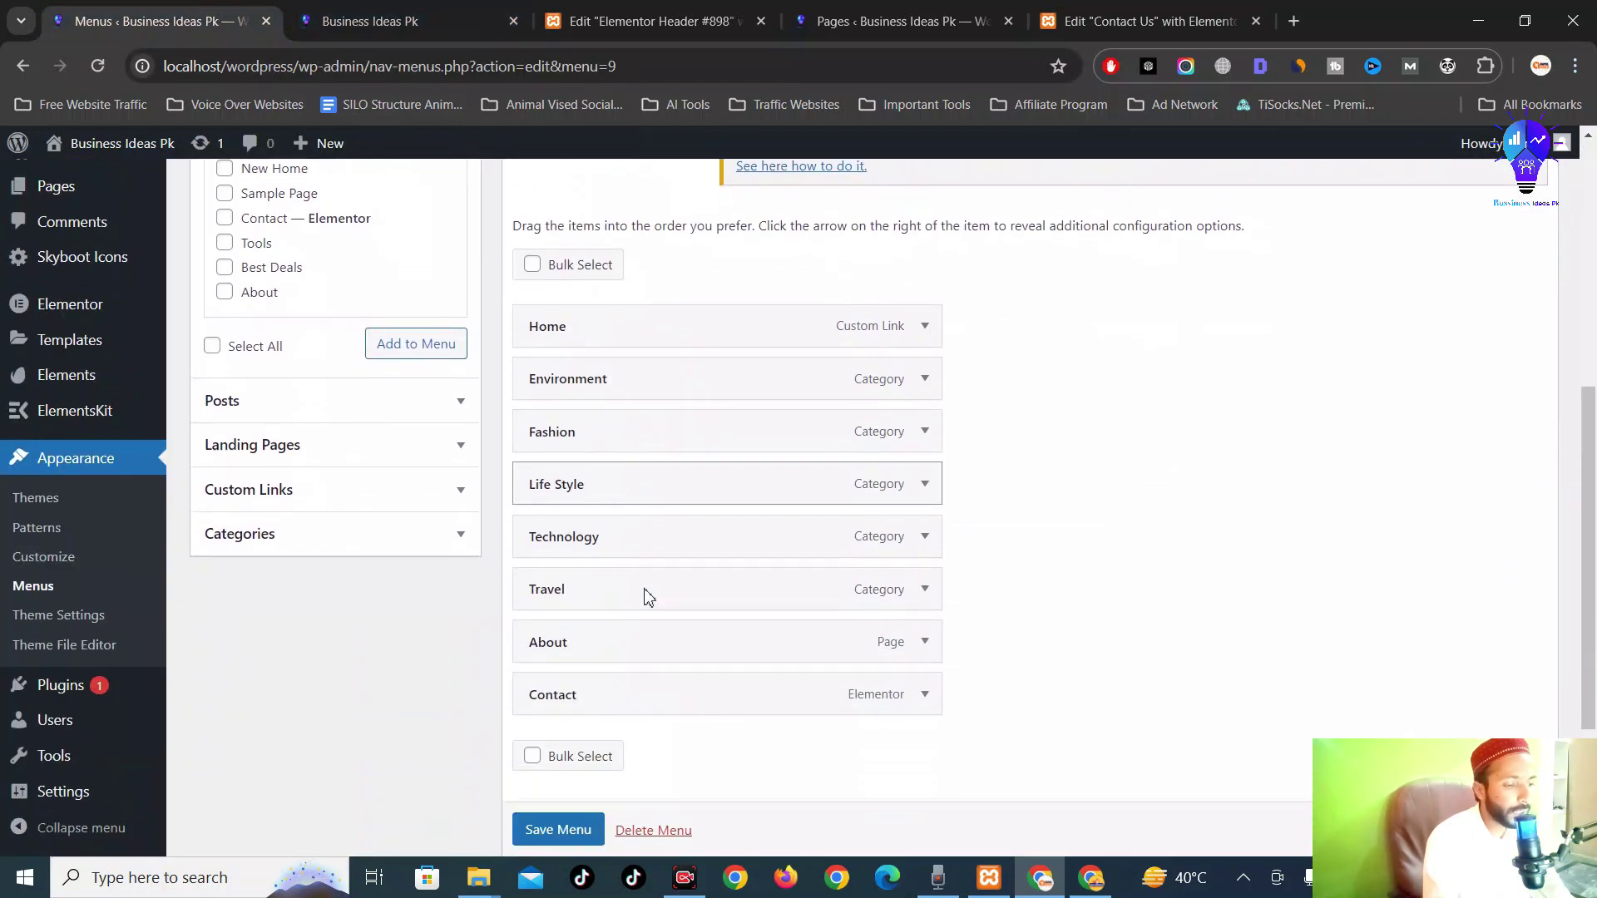
left_click(924, 431)
left_click(545, 623)
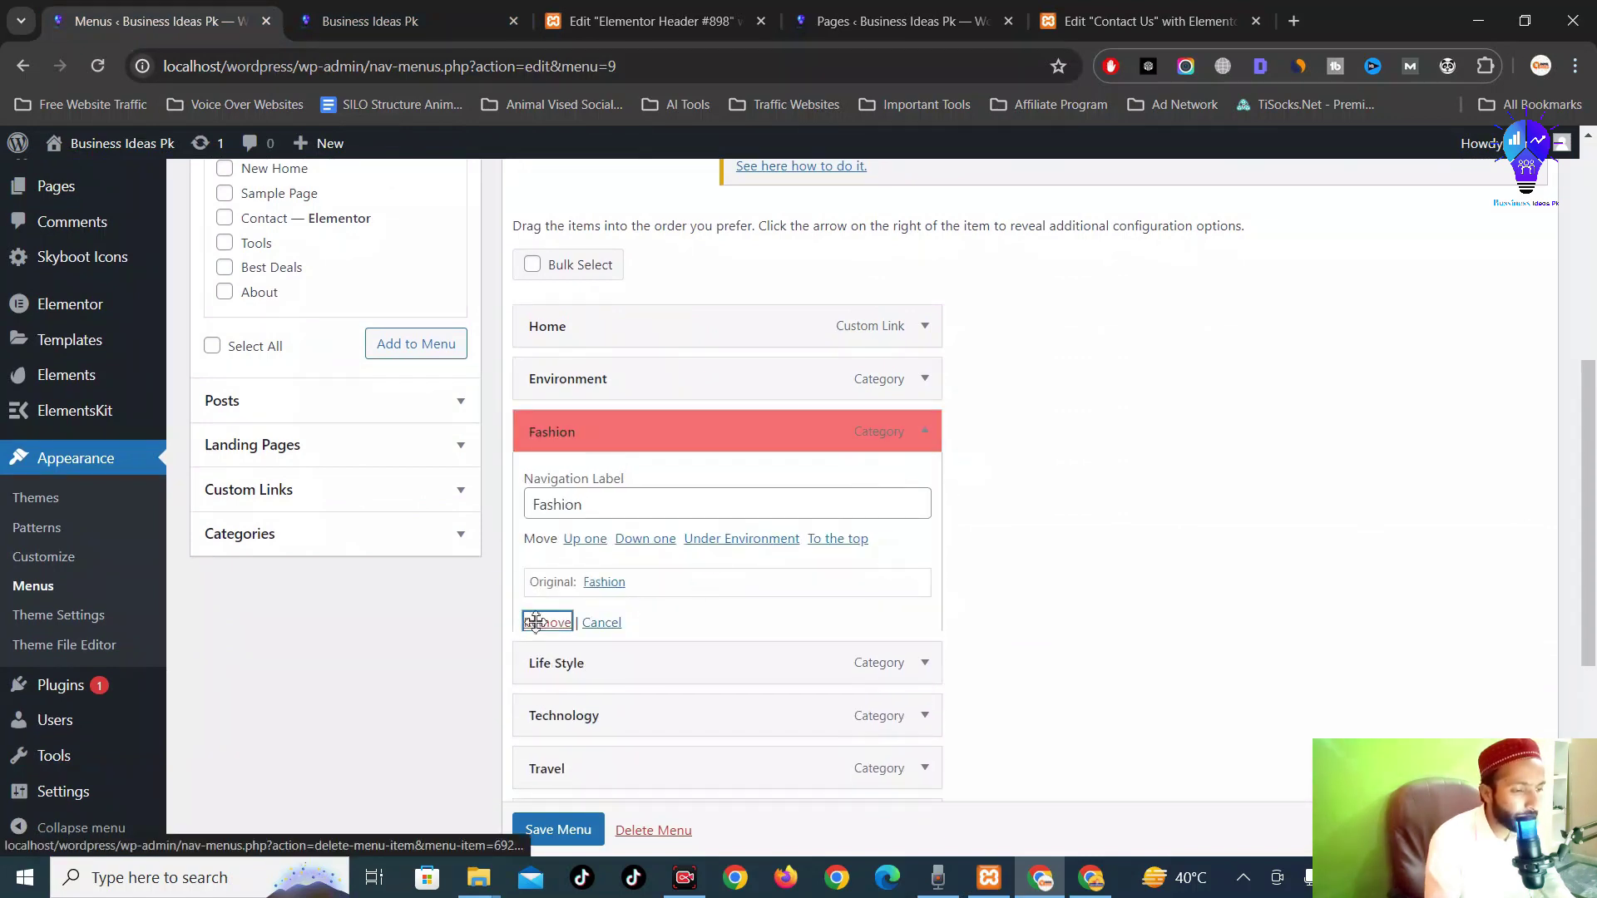
left_click(924, 432)
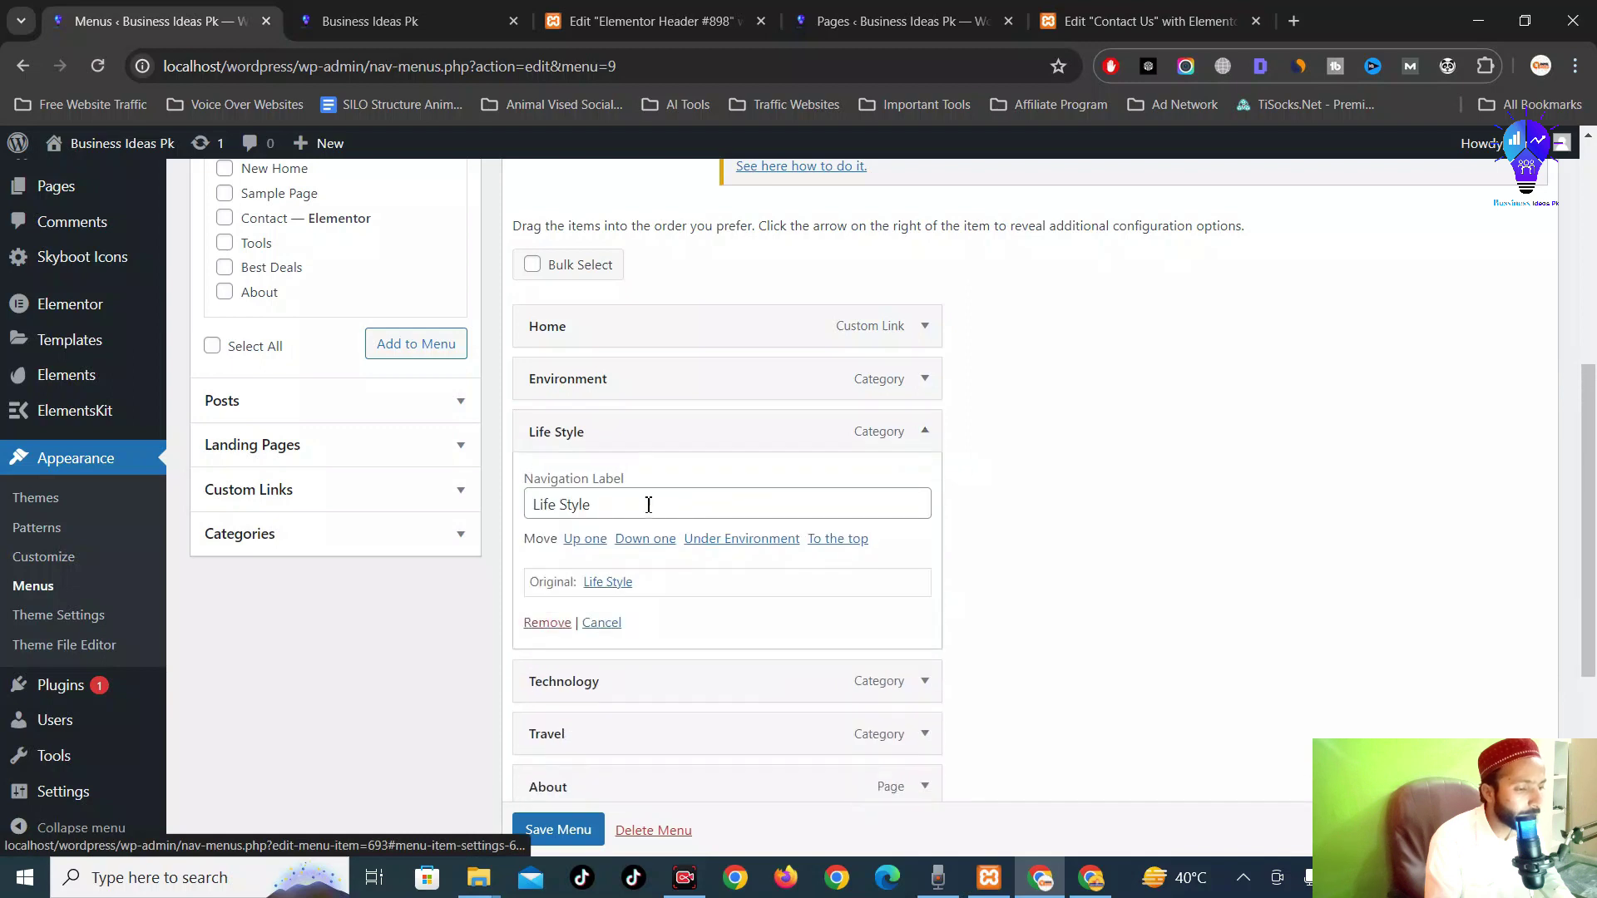
left_click(554, 624)
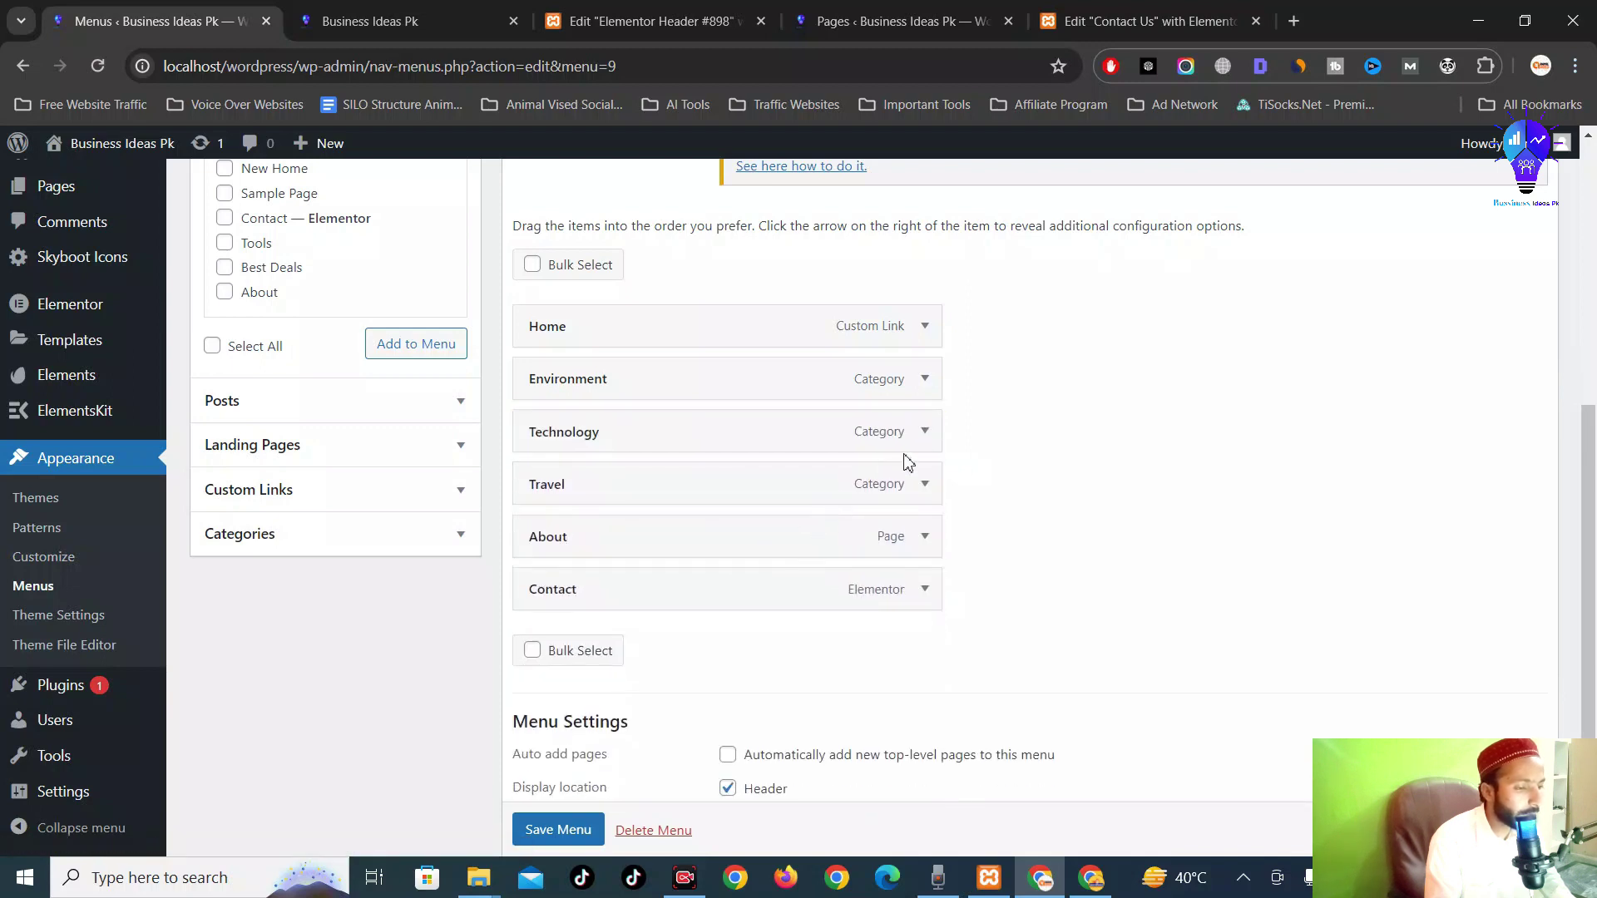
left_click(924, 432)
left_click(552, 624)
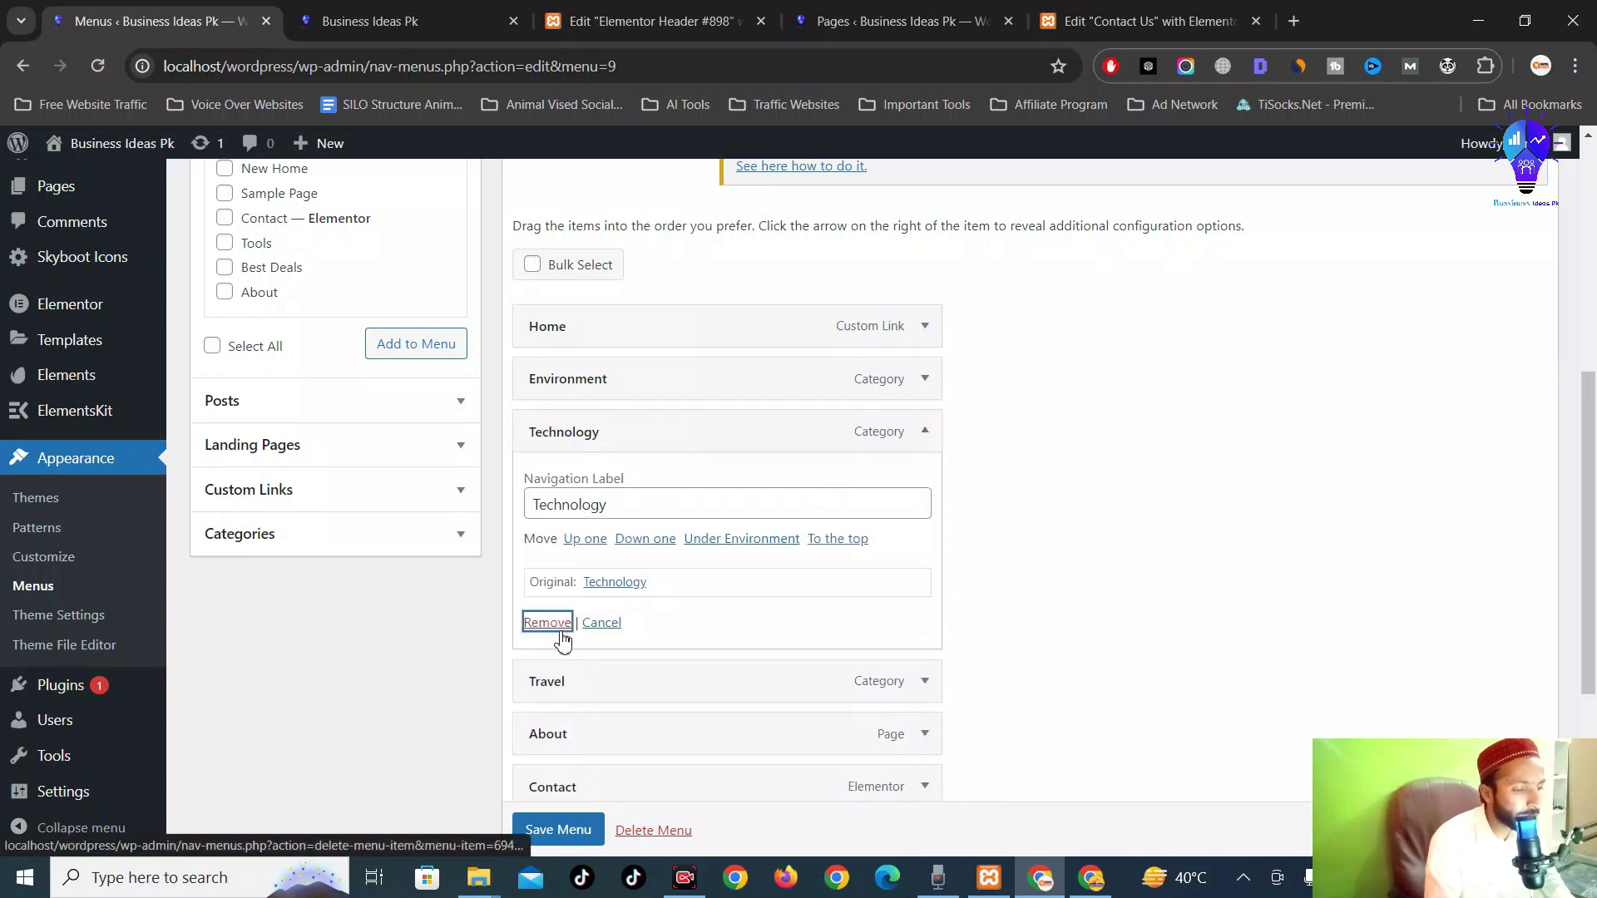
Step: Remove Travel, Environment and Home from the menu structure
left_click(915, 432)
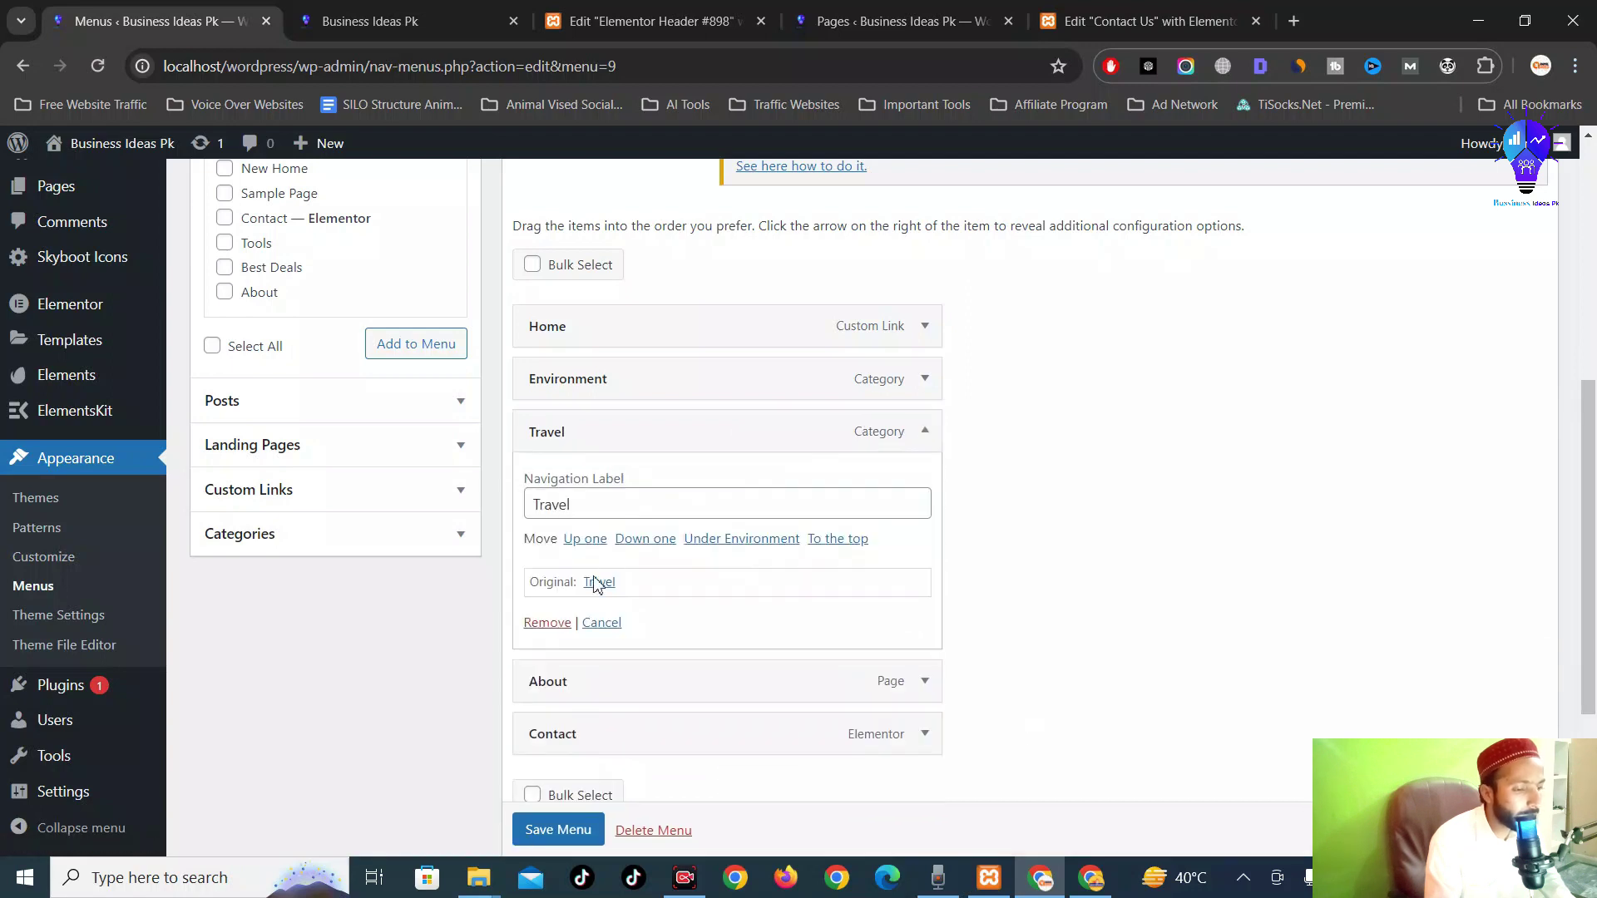
left_click(543, 624)
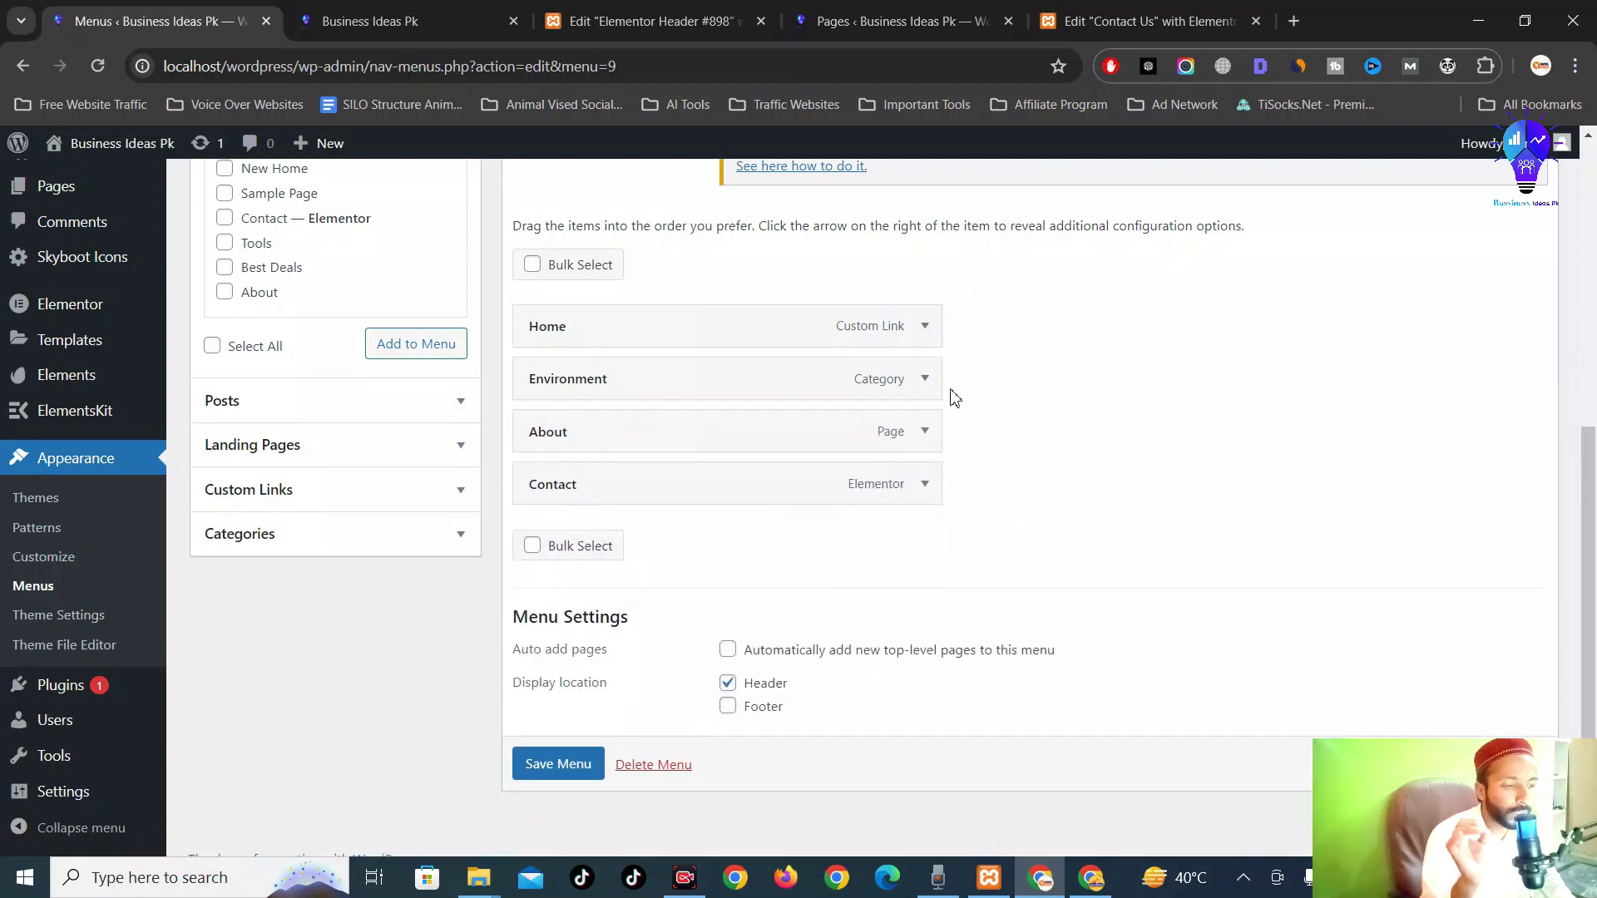
left_click(925, 381)
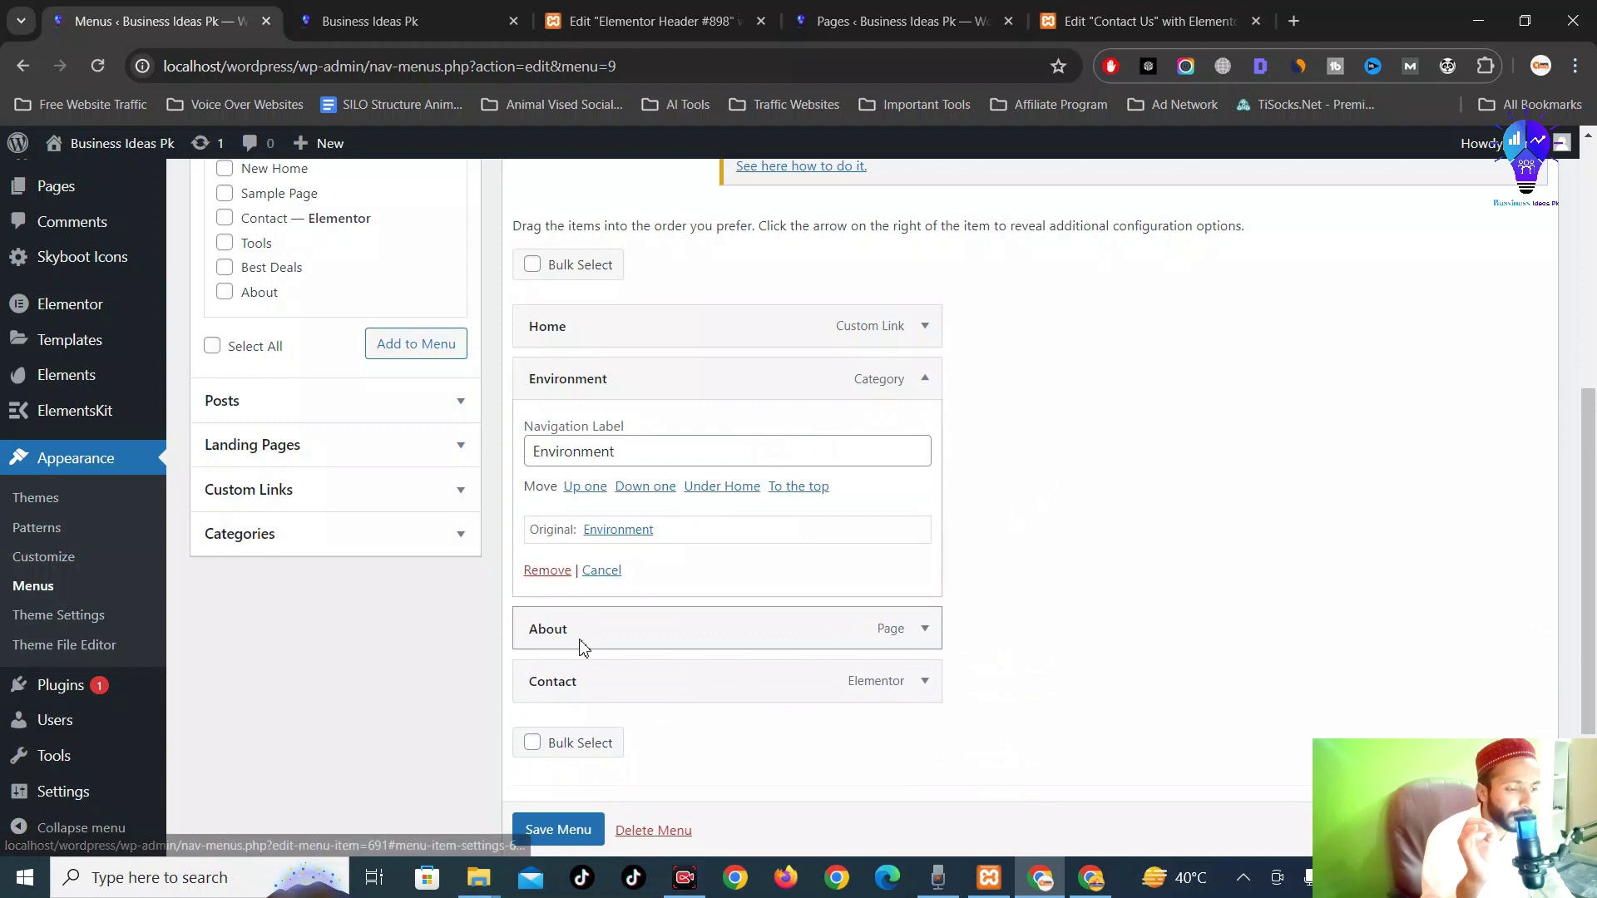
left_click(554, 582)
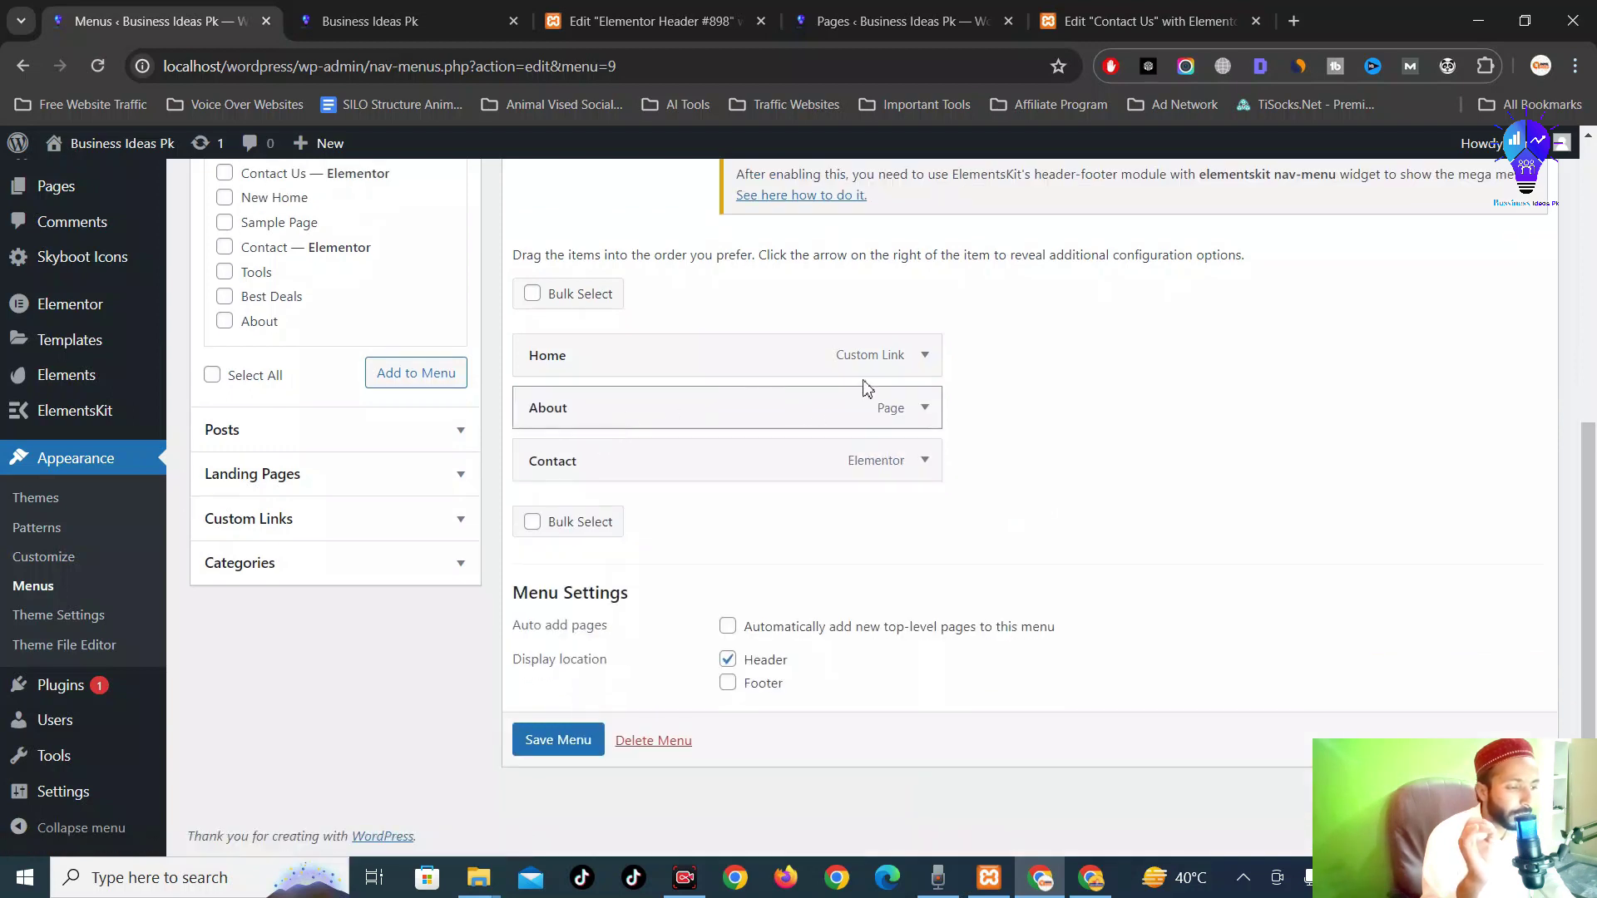
left_click(931, 358)
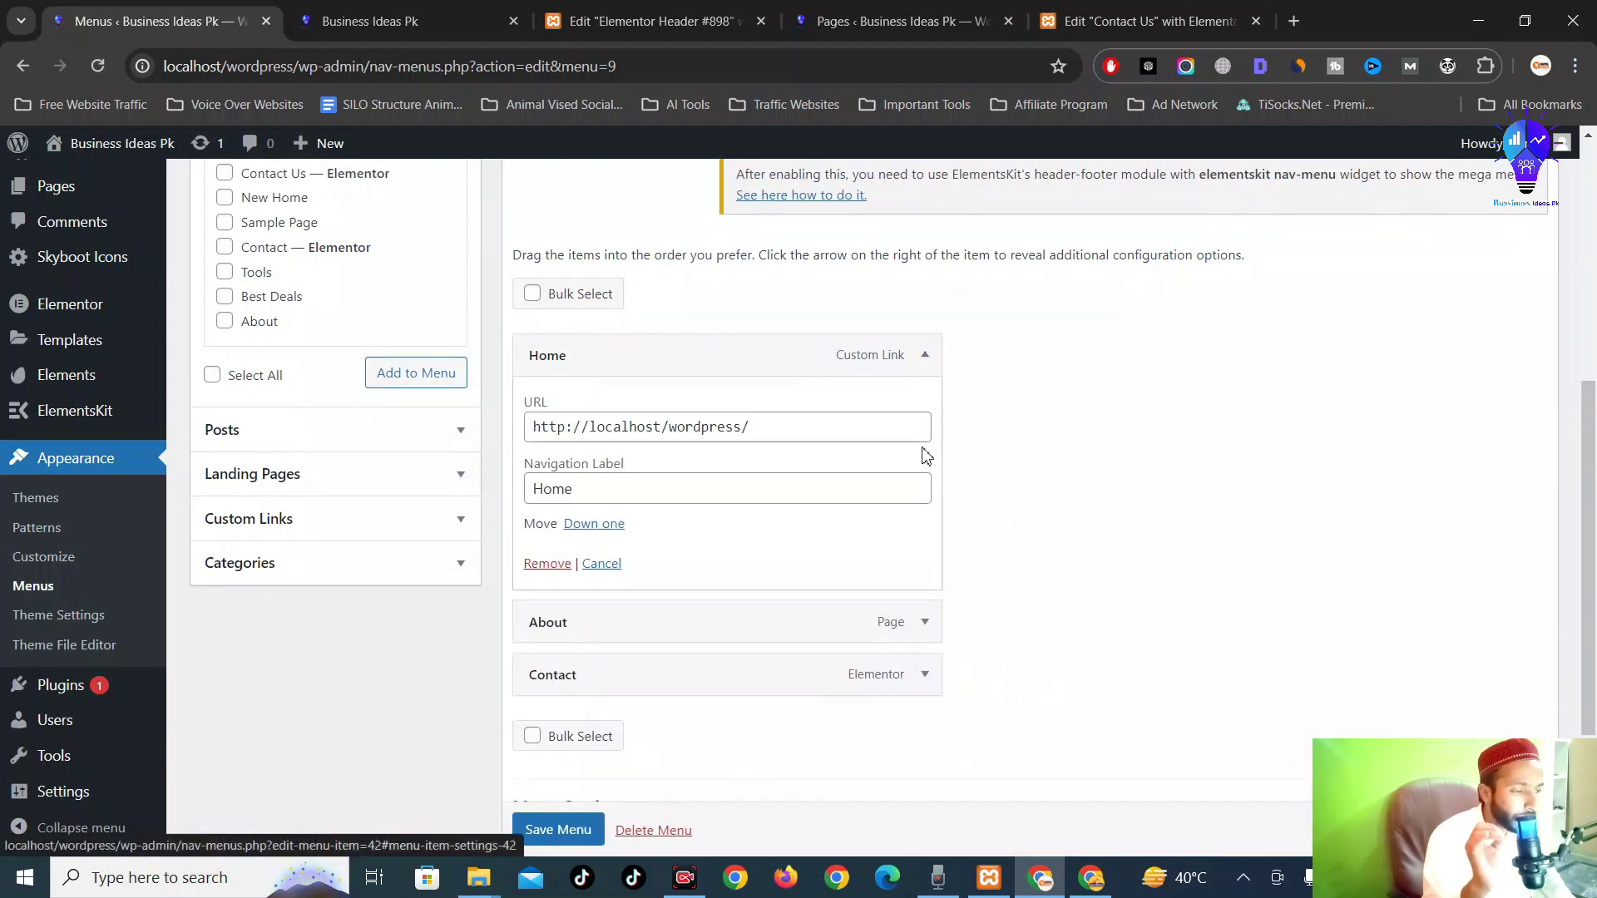
left_click(543, 564)
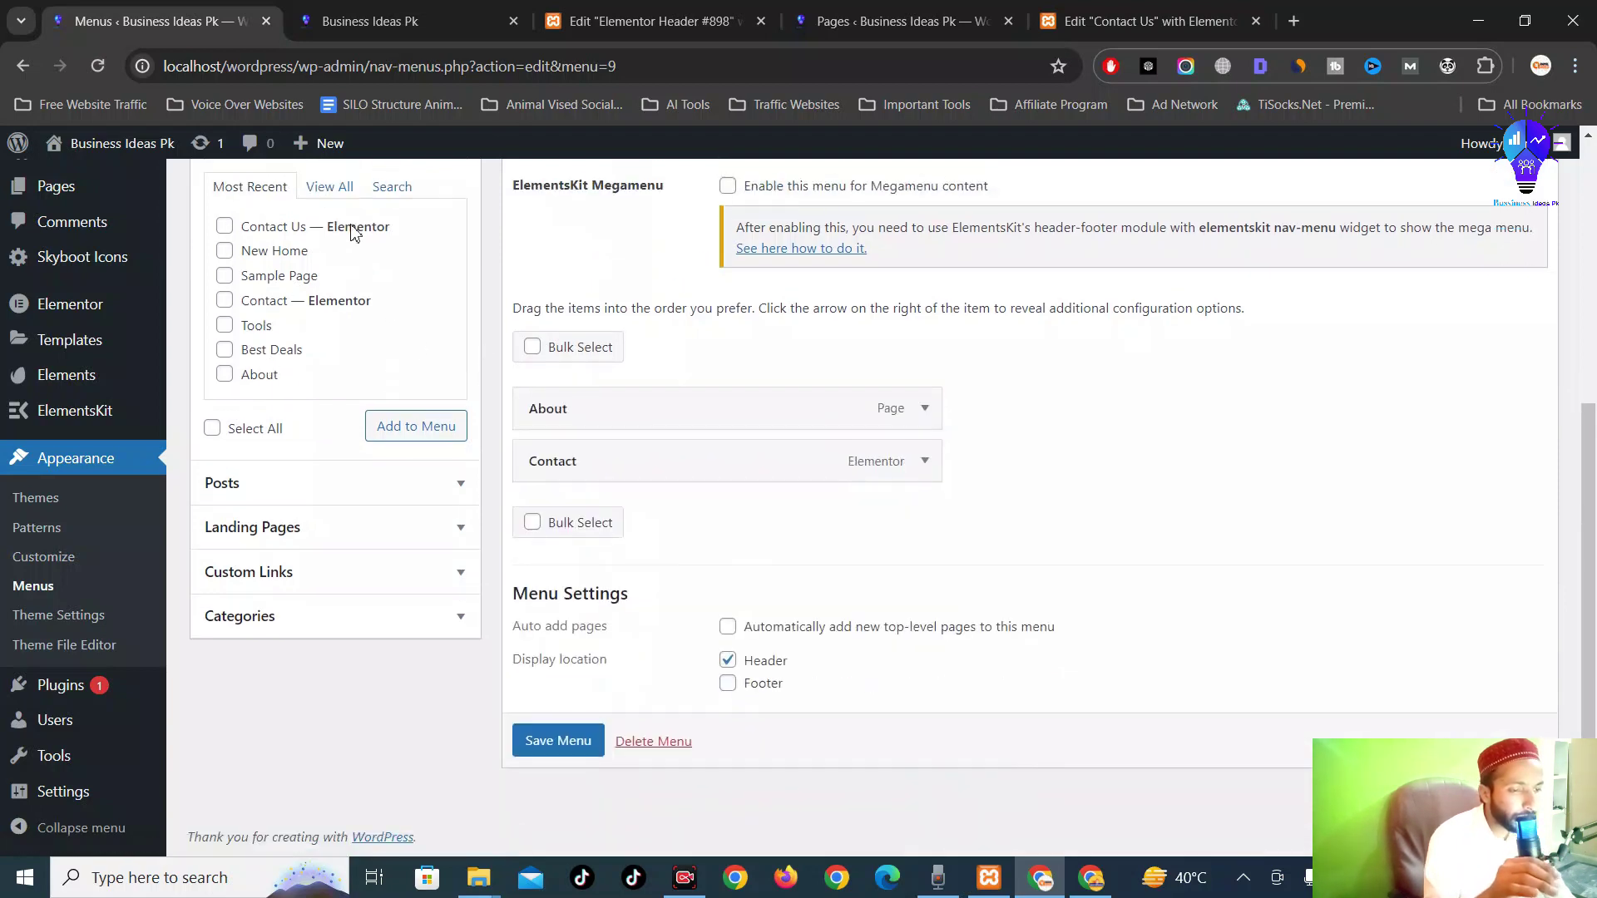
Step: Add the Agency Home and Contact Us pages to the menu from Pages > View All
left_click(330, 188)
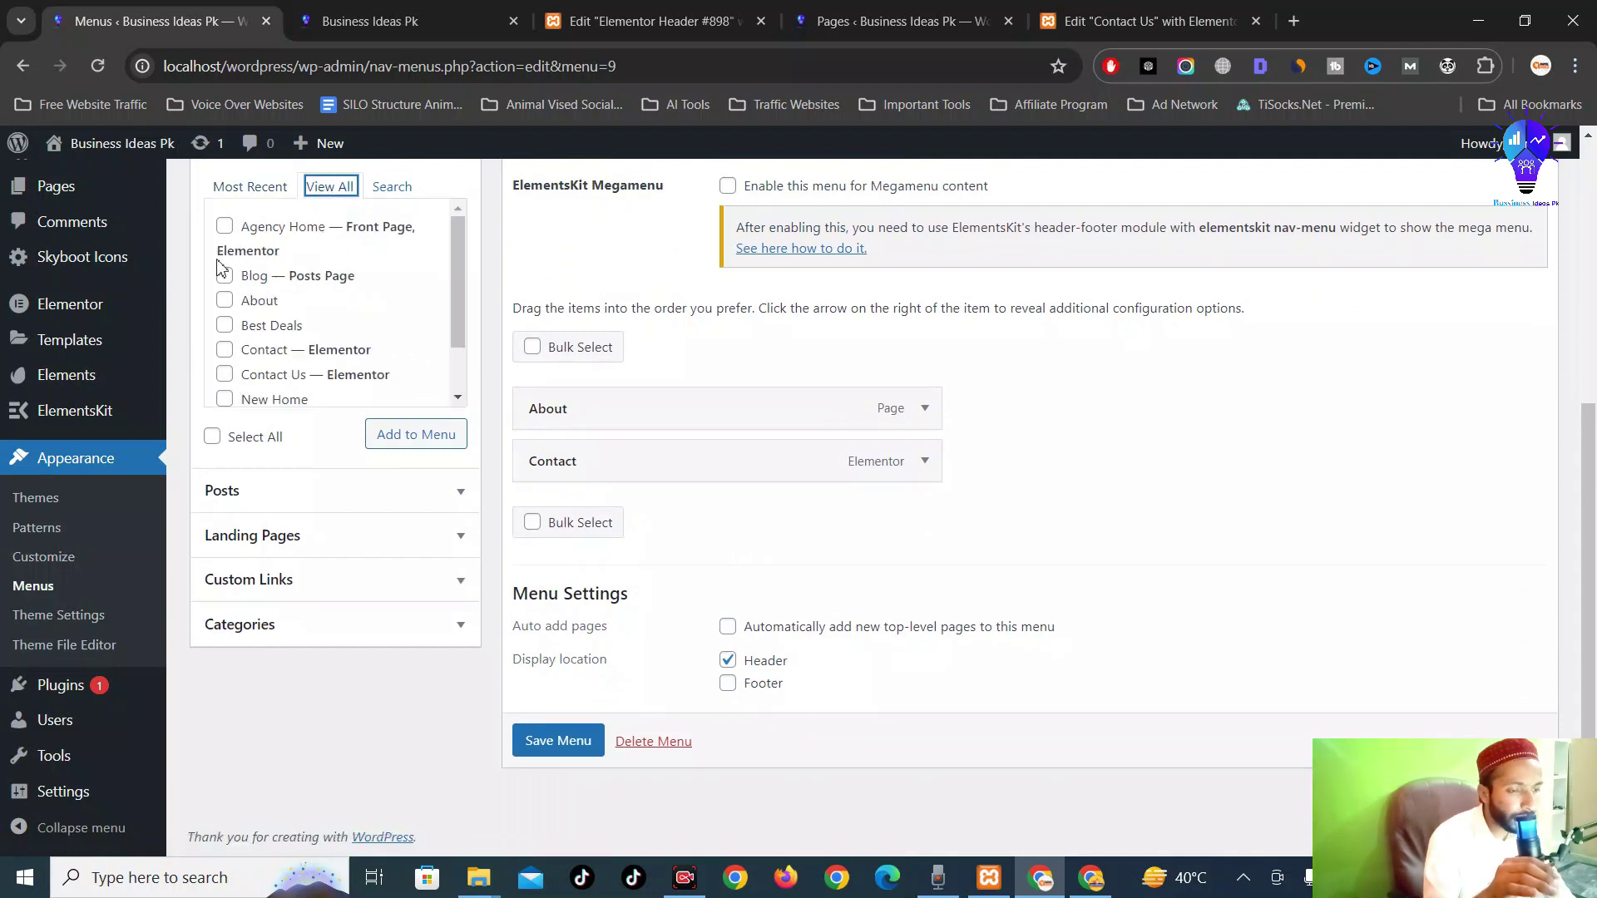
left_click(224, 228)
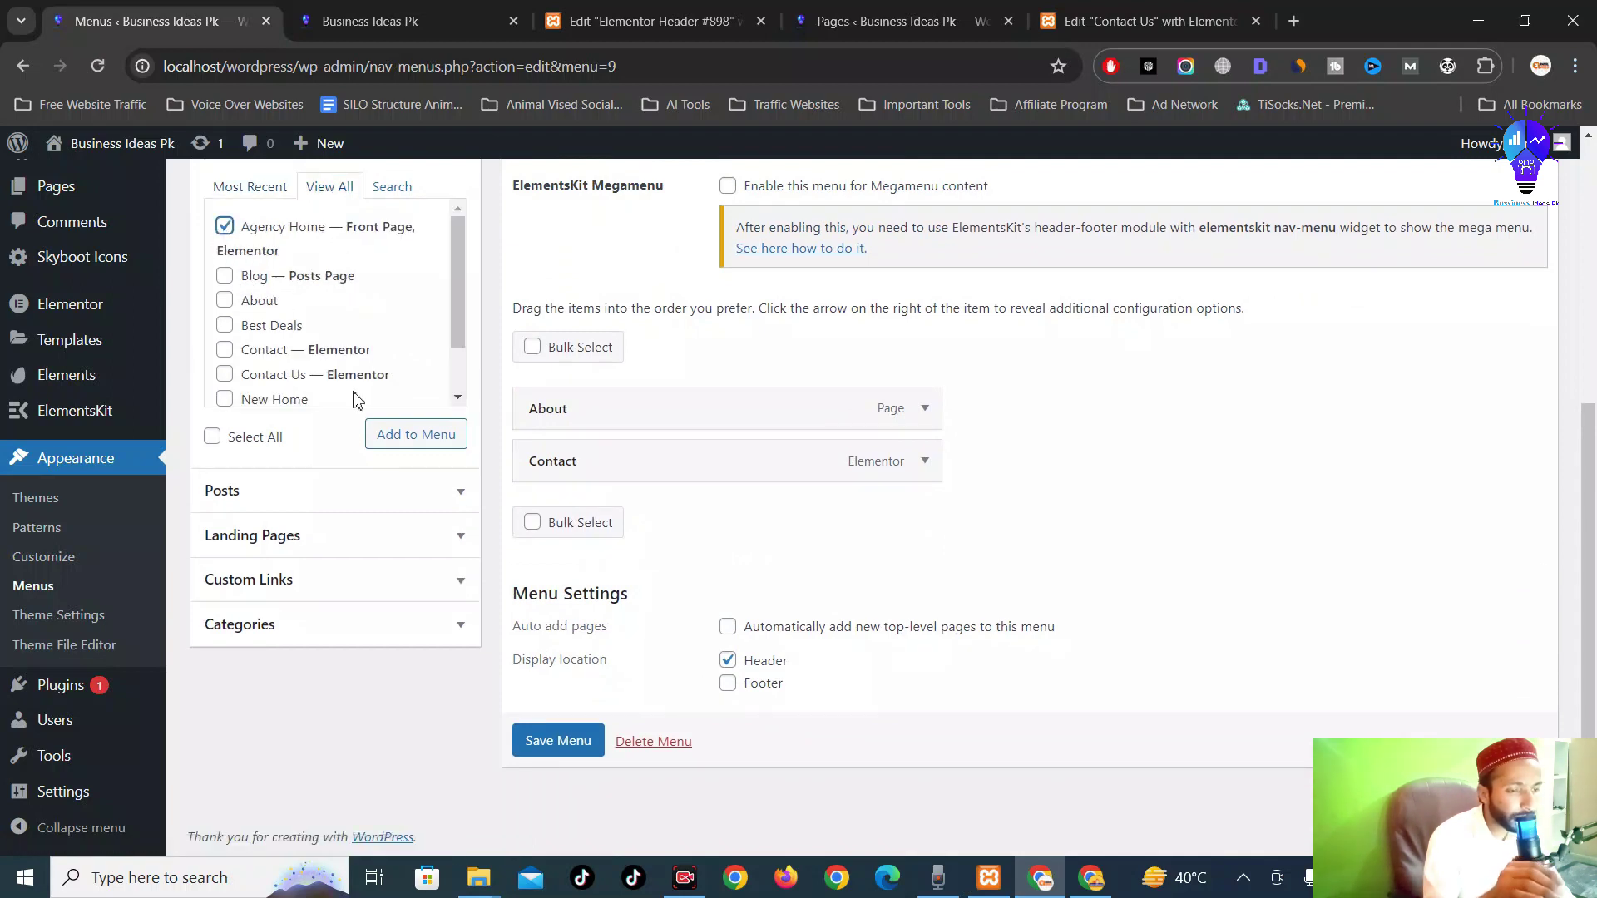
scroll(346, 369, "down", 1)
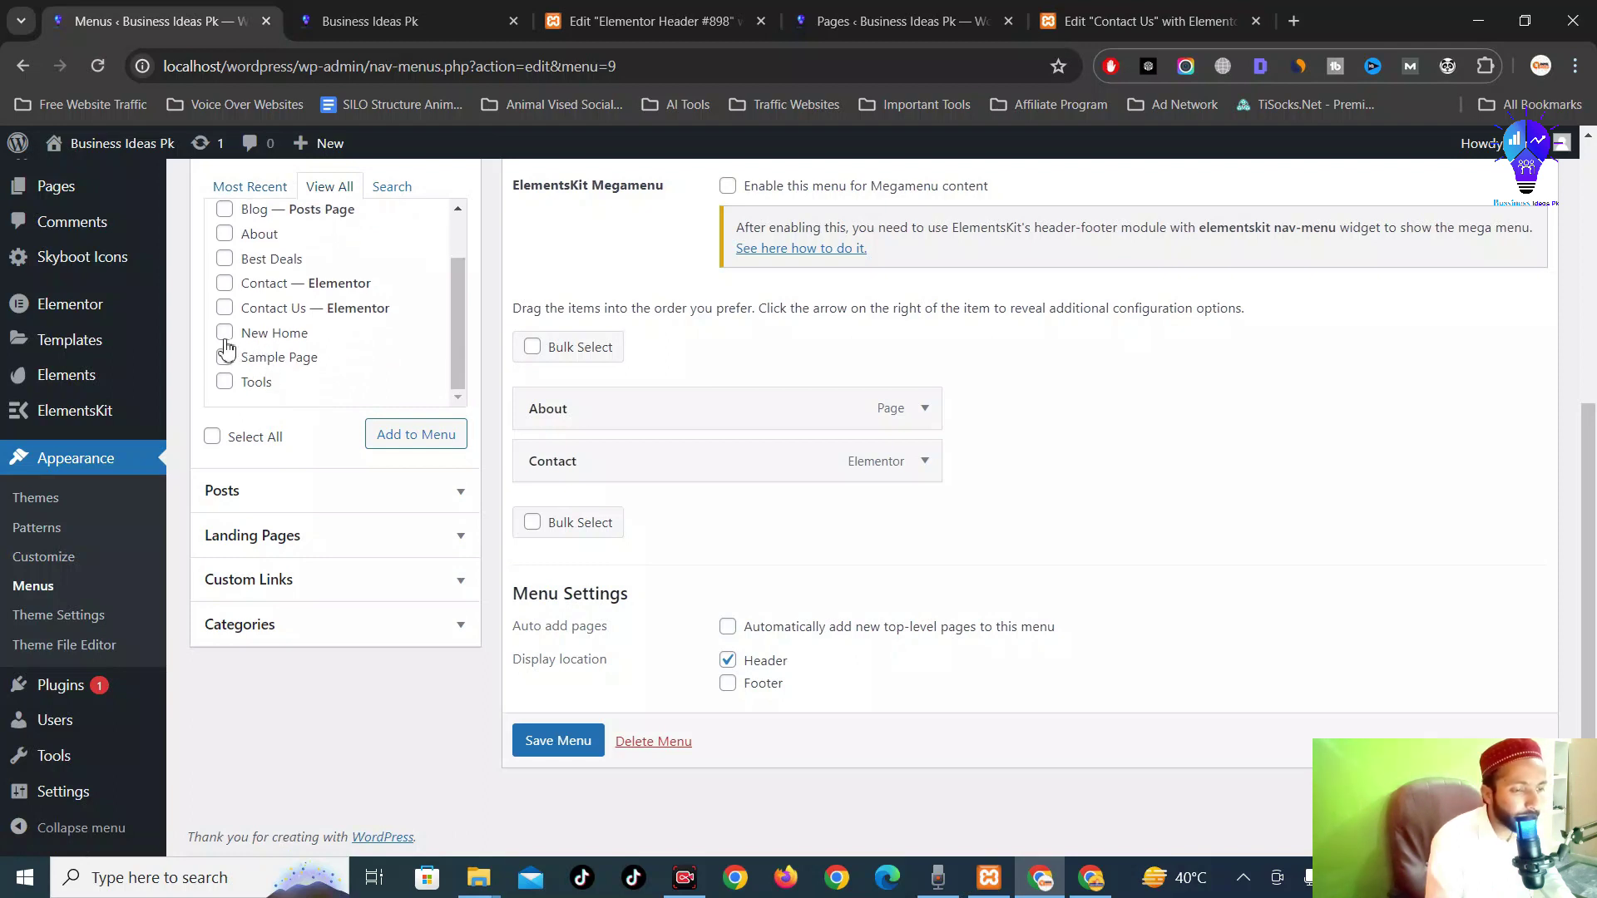
left_click(225, 285)
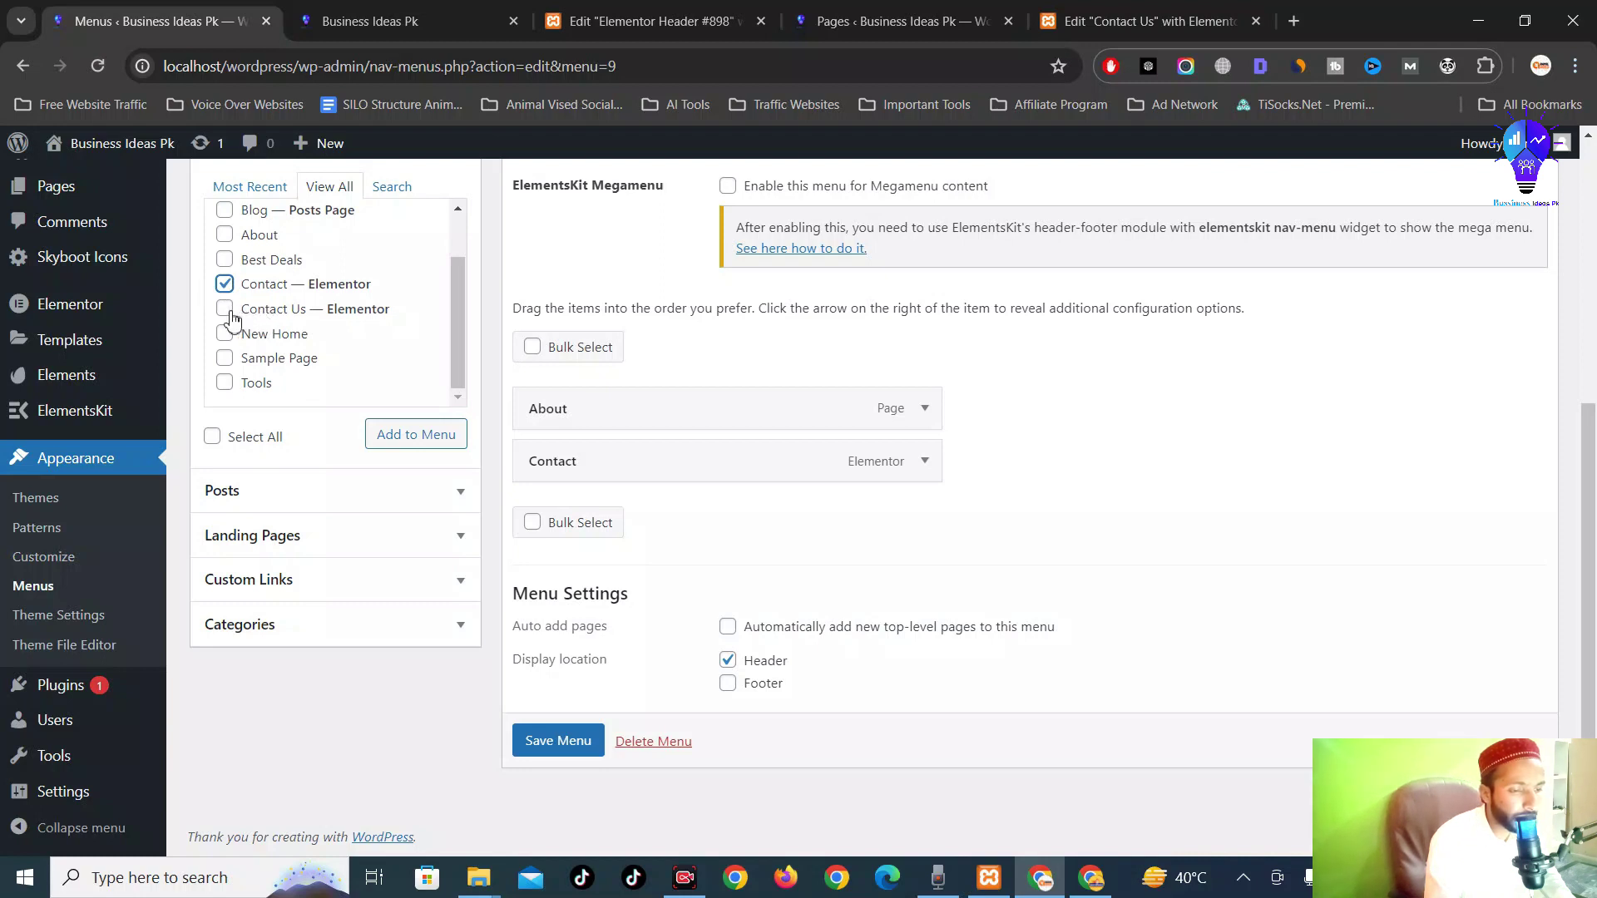
left_click(226, 286)
scroll(324, 333, "up", 1)
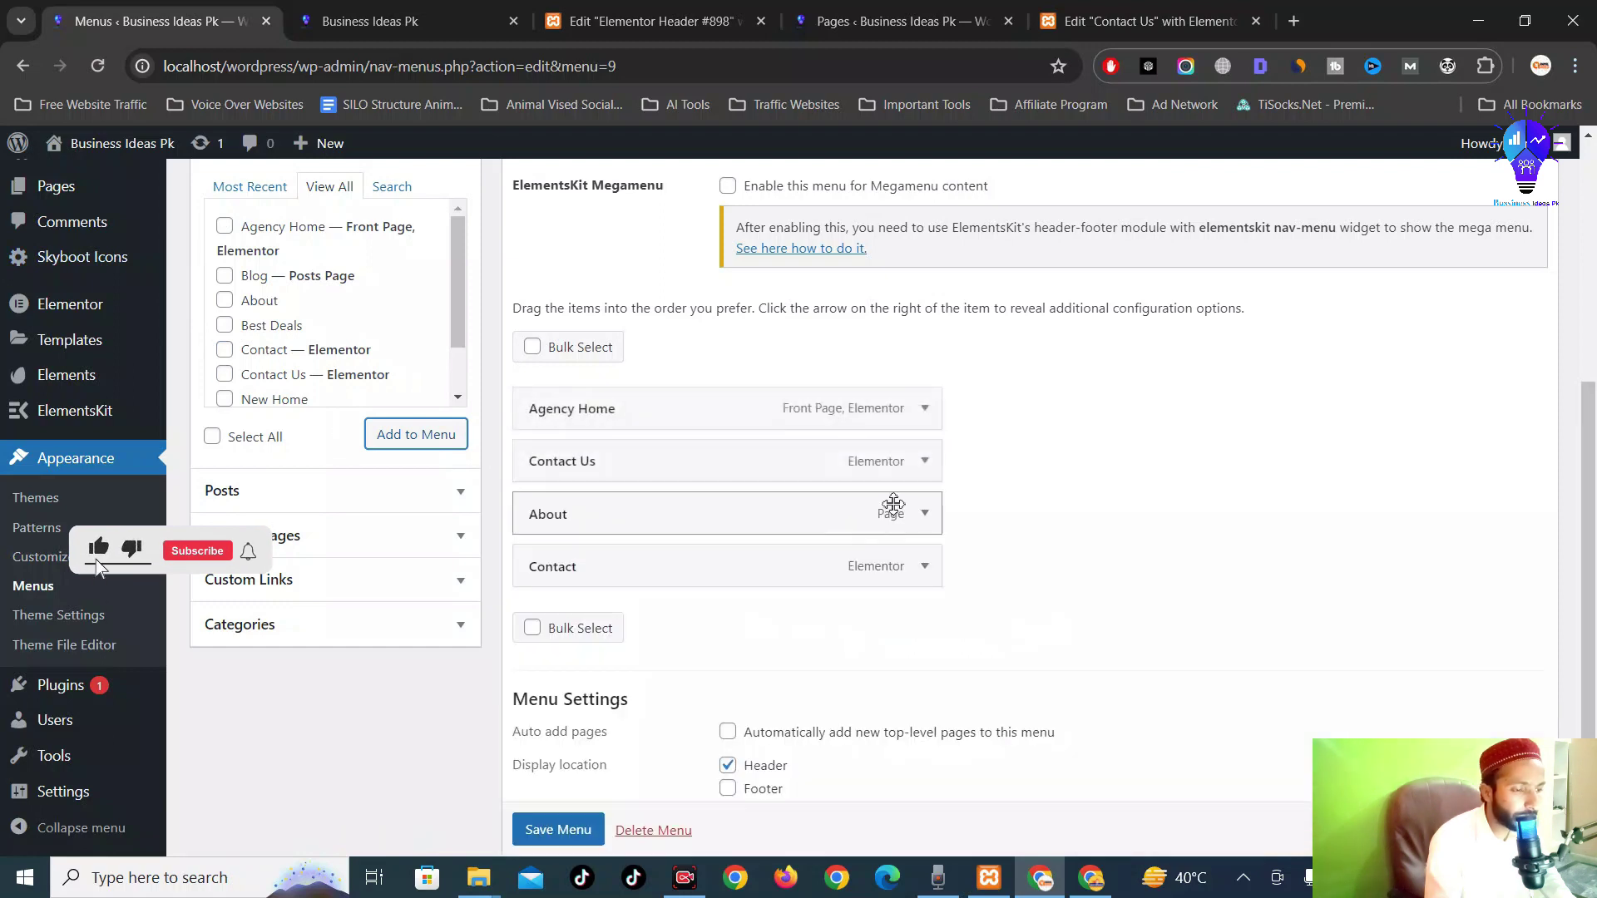
Step: Remove the old About and Contact items and save the menu
left_click(925, 514)
left_click(545, 704)
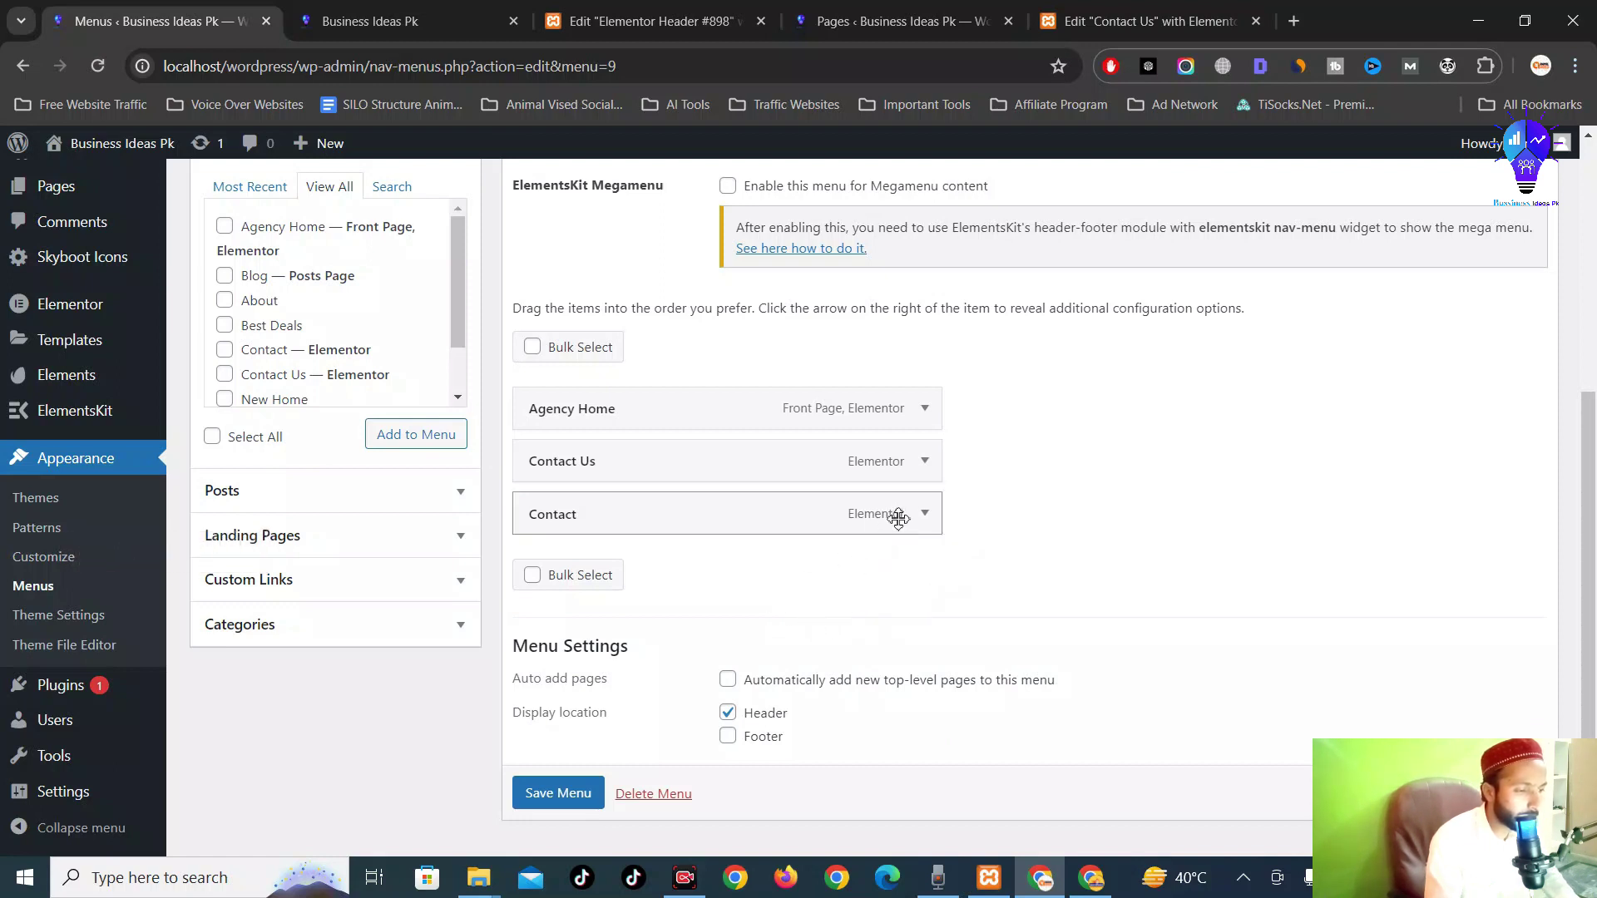
left_click(925, 515)
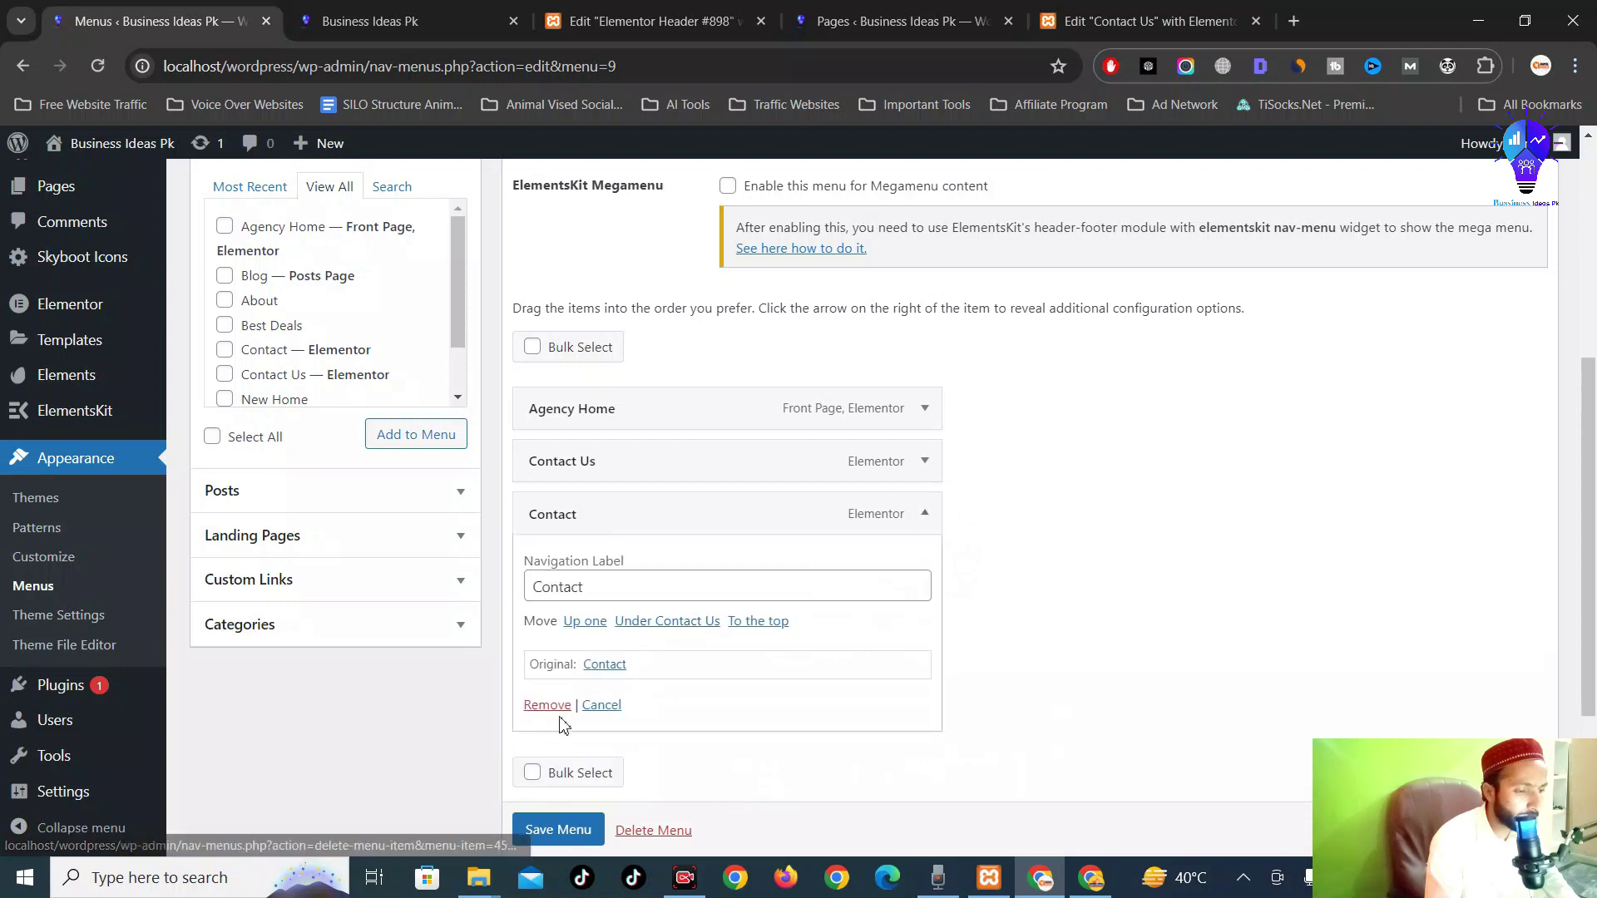
left_click(548, 706)
left_click(536, 749)
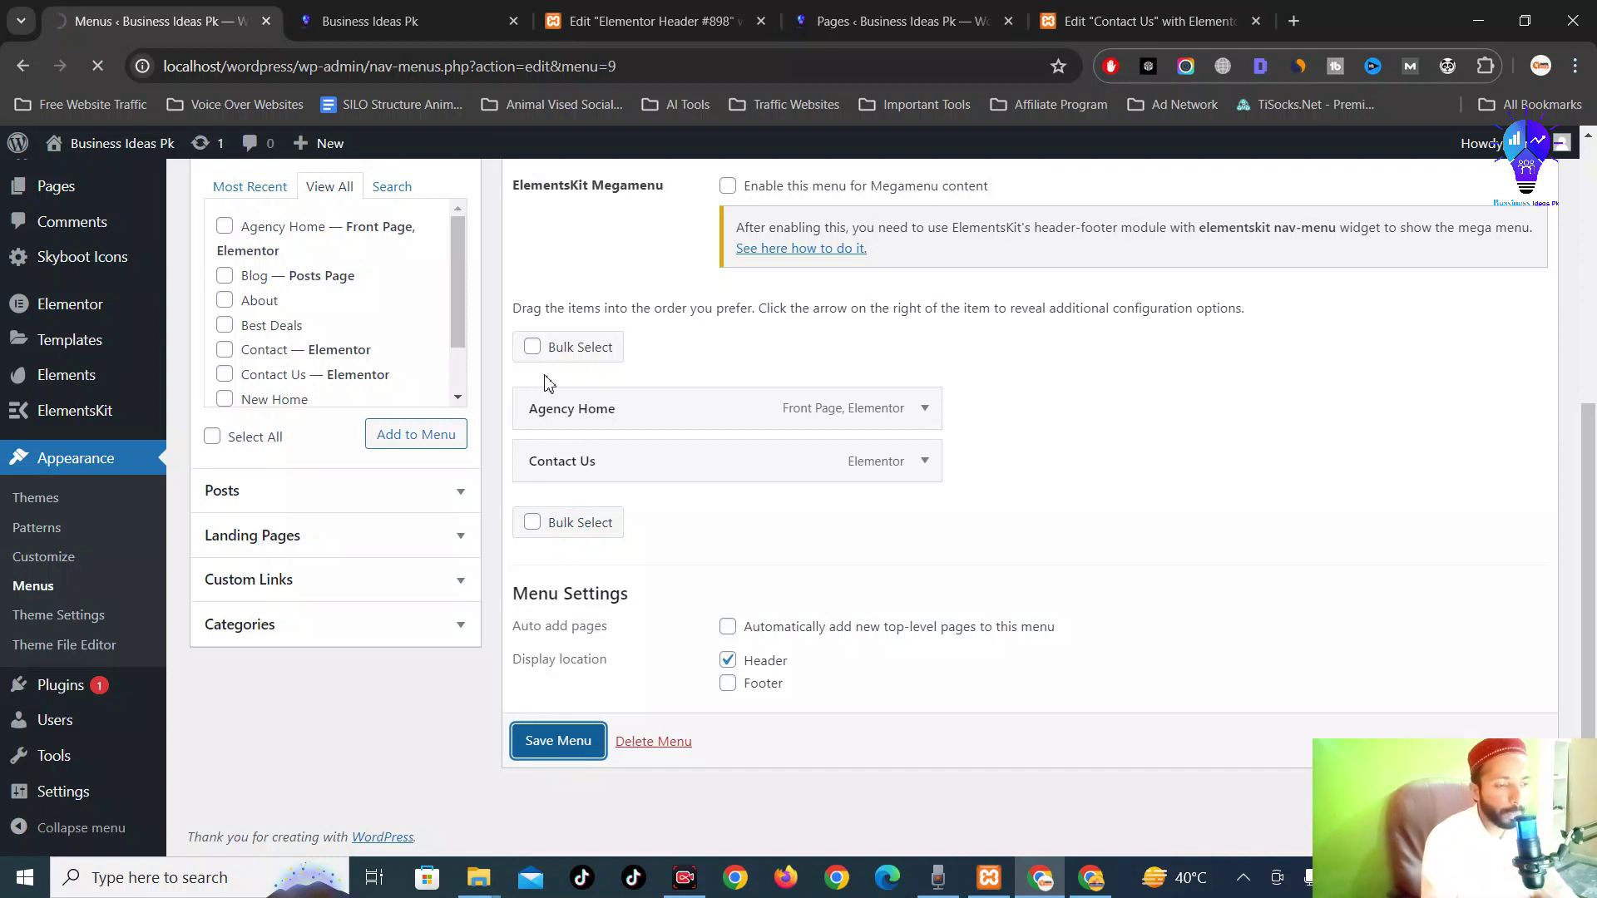
Step: Reload the homepage to verify only Agency Home and Contact Us appear, then open Contact Us
left_click(371, 21)
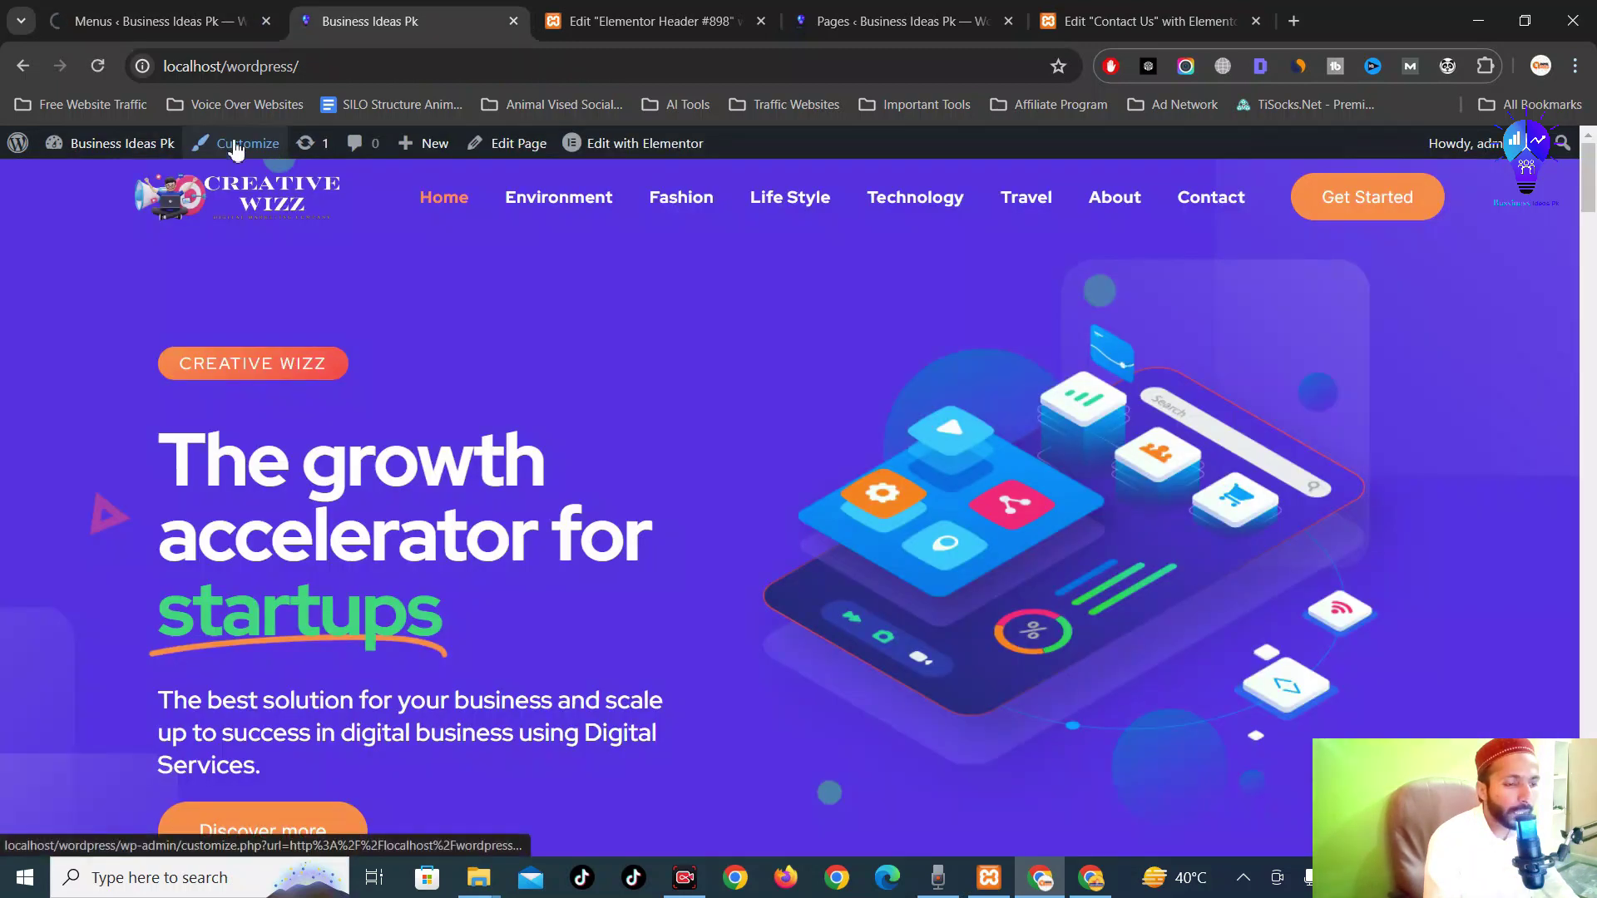
key("F5")
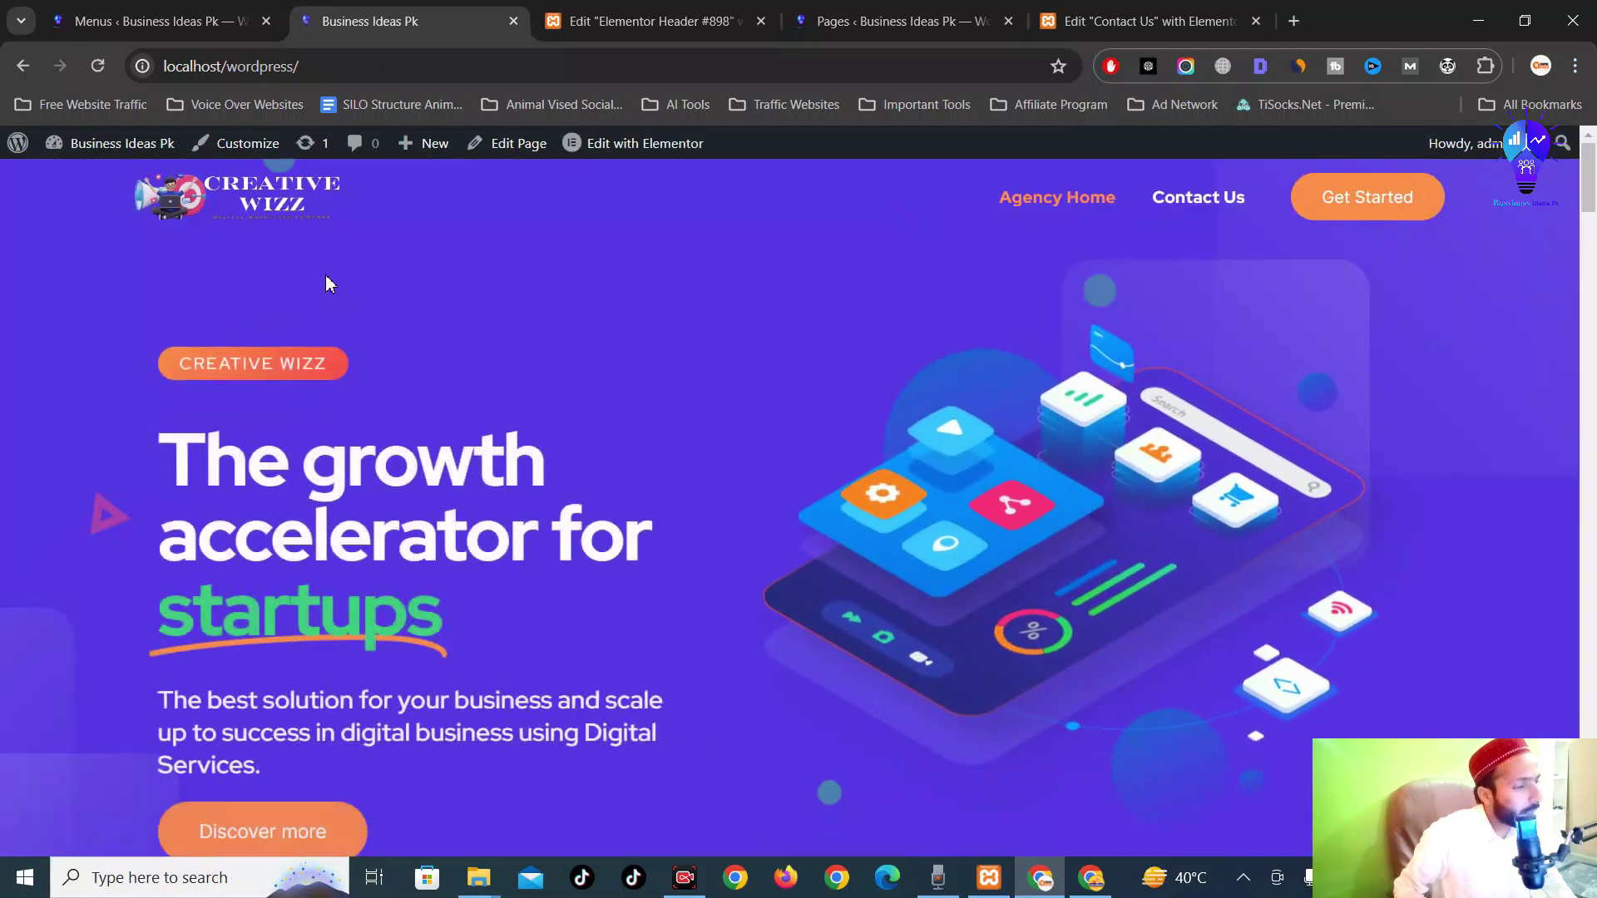
scroll(960, 317, "down", 1)
scroll(952, 341, "down", 7)
scroll(952, 346, "up", 8)
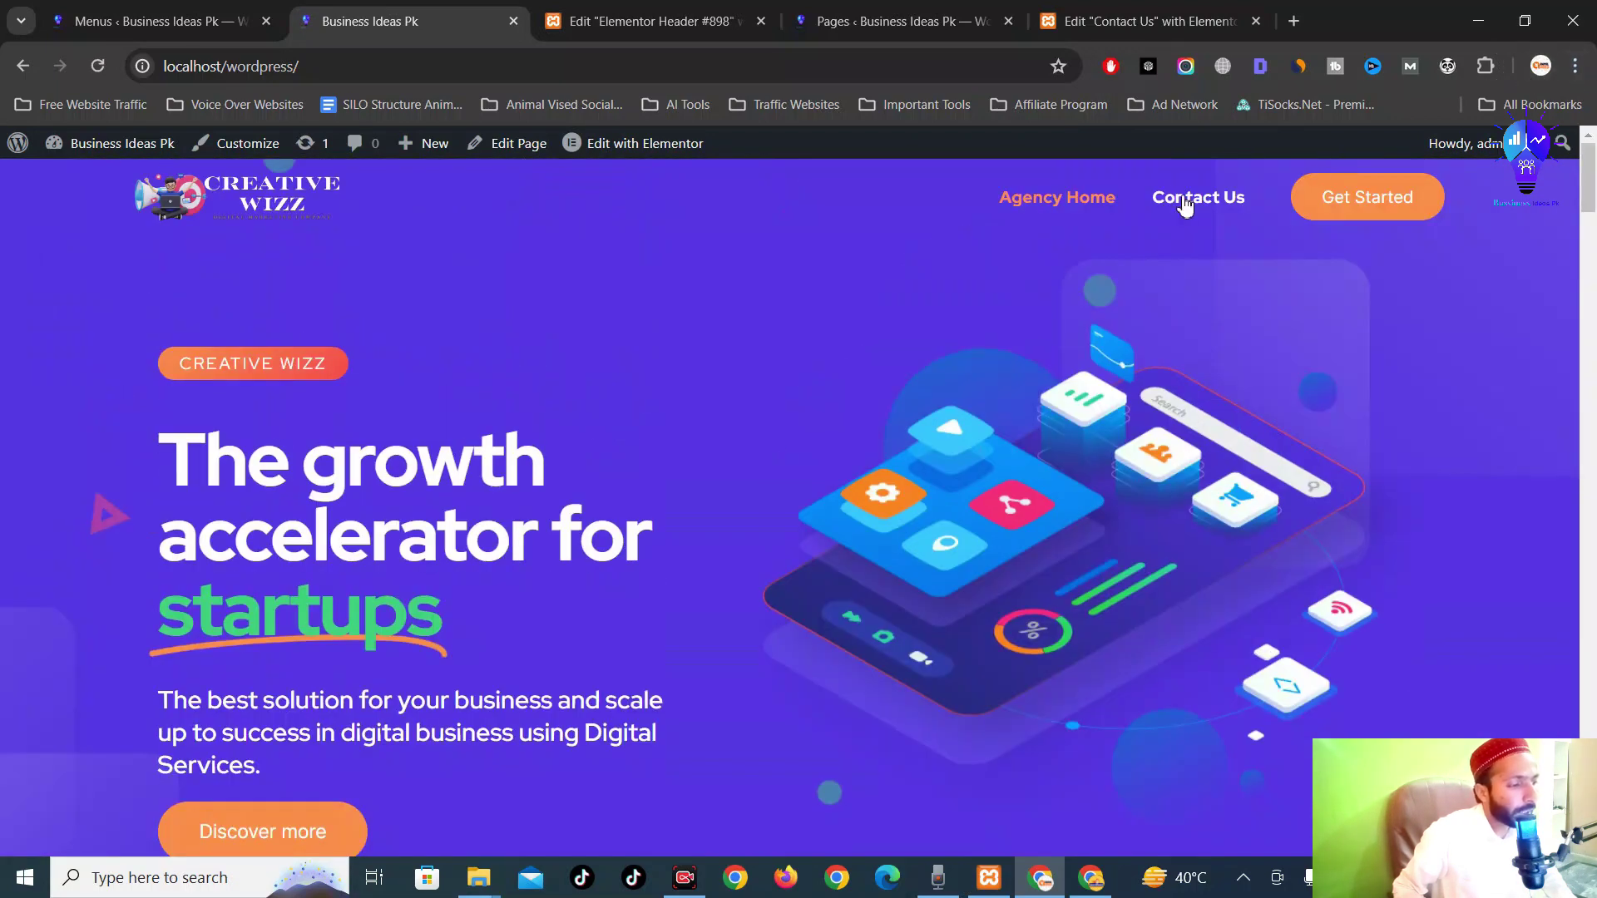
left_click(1187, 201)
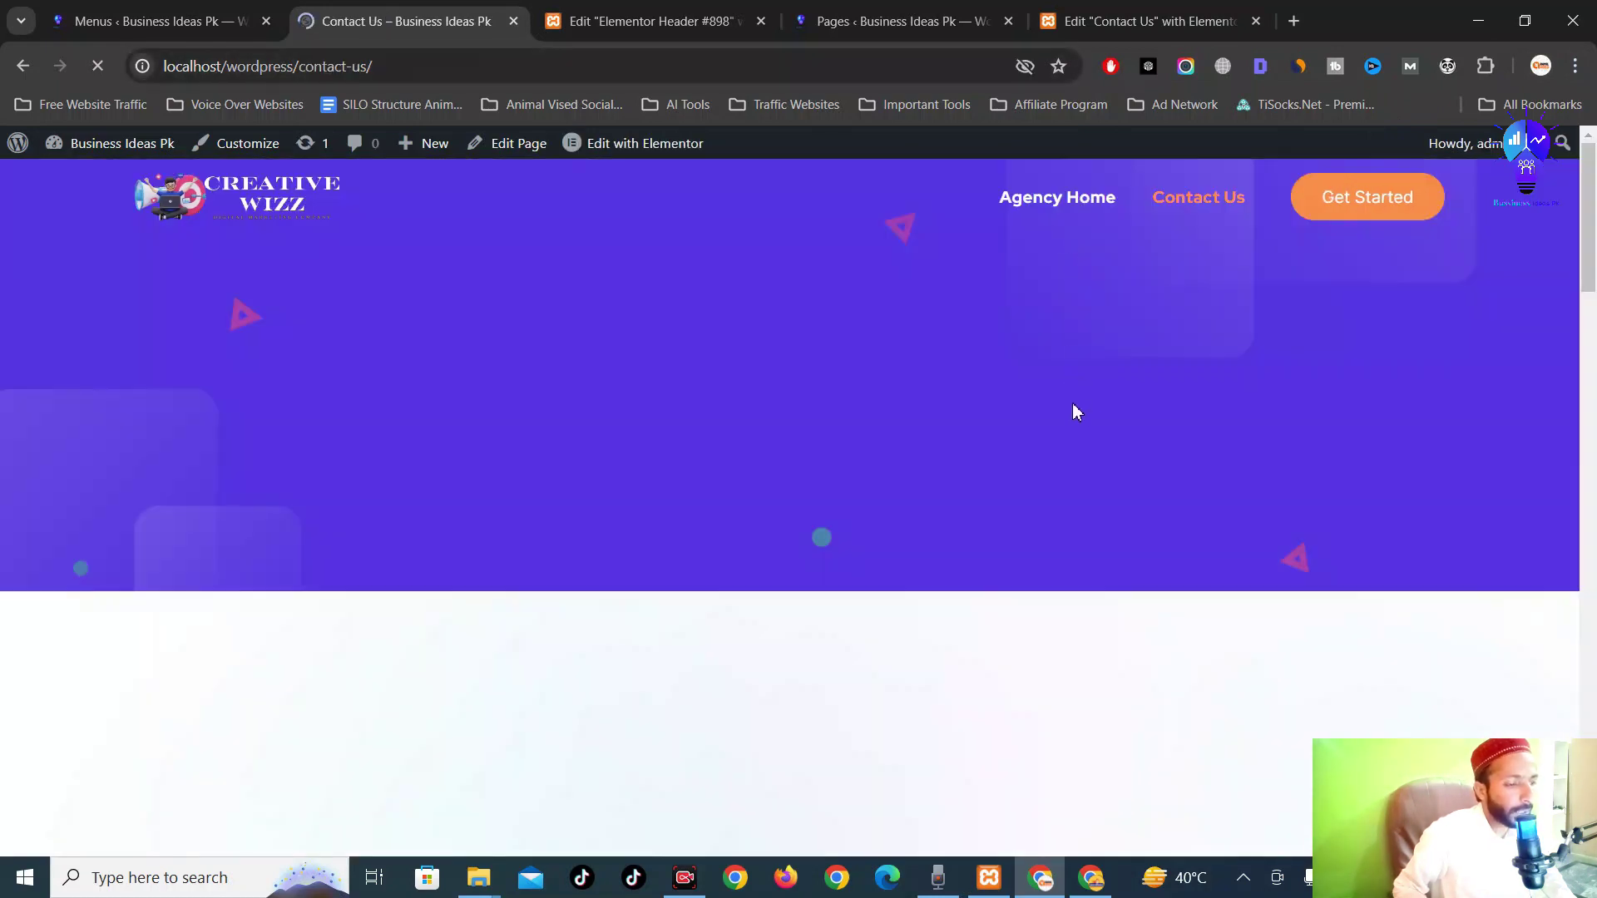
Step: Scroll through the live Contact Us page to check the Multan map, contact form and Creative Wizz footer
scroll(1081, 416, "down", 10)
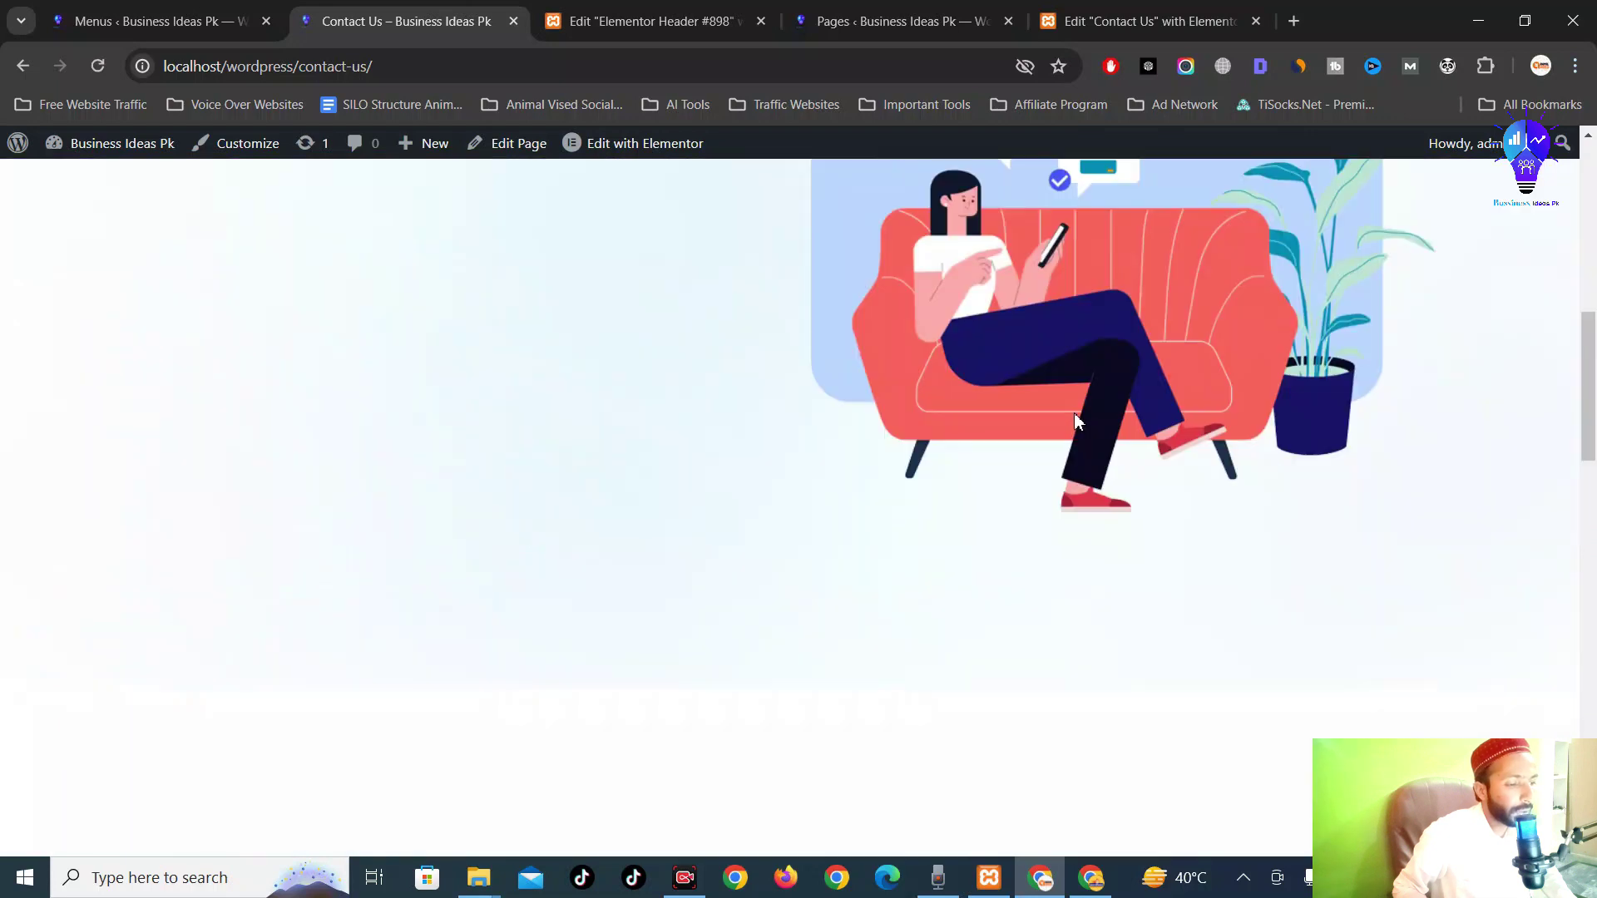
scroll(1075, 420, "up", 5)
scroll(1074, 421, "down", 12)
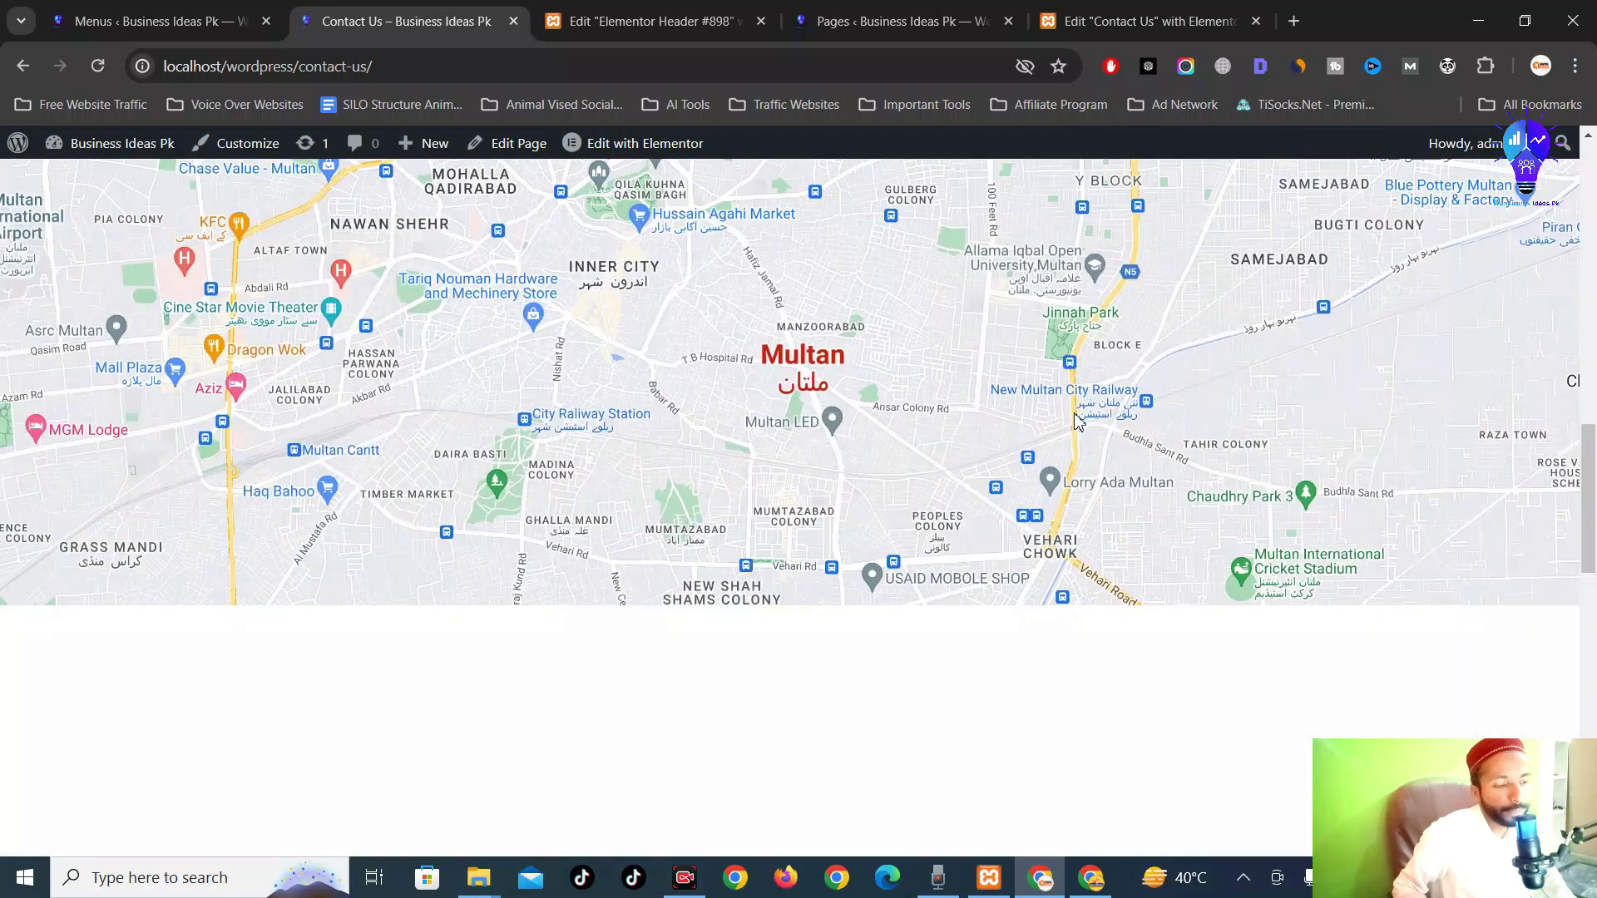
scroll(1077, 421, "down", 10)
scroll(1046, 381, "up", 6)
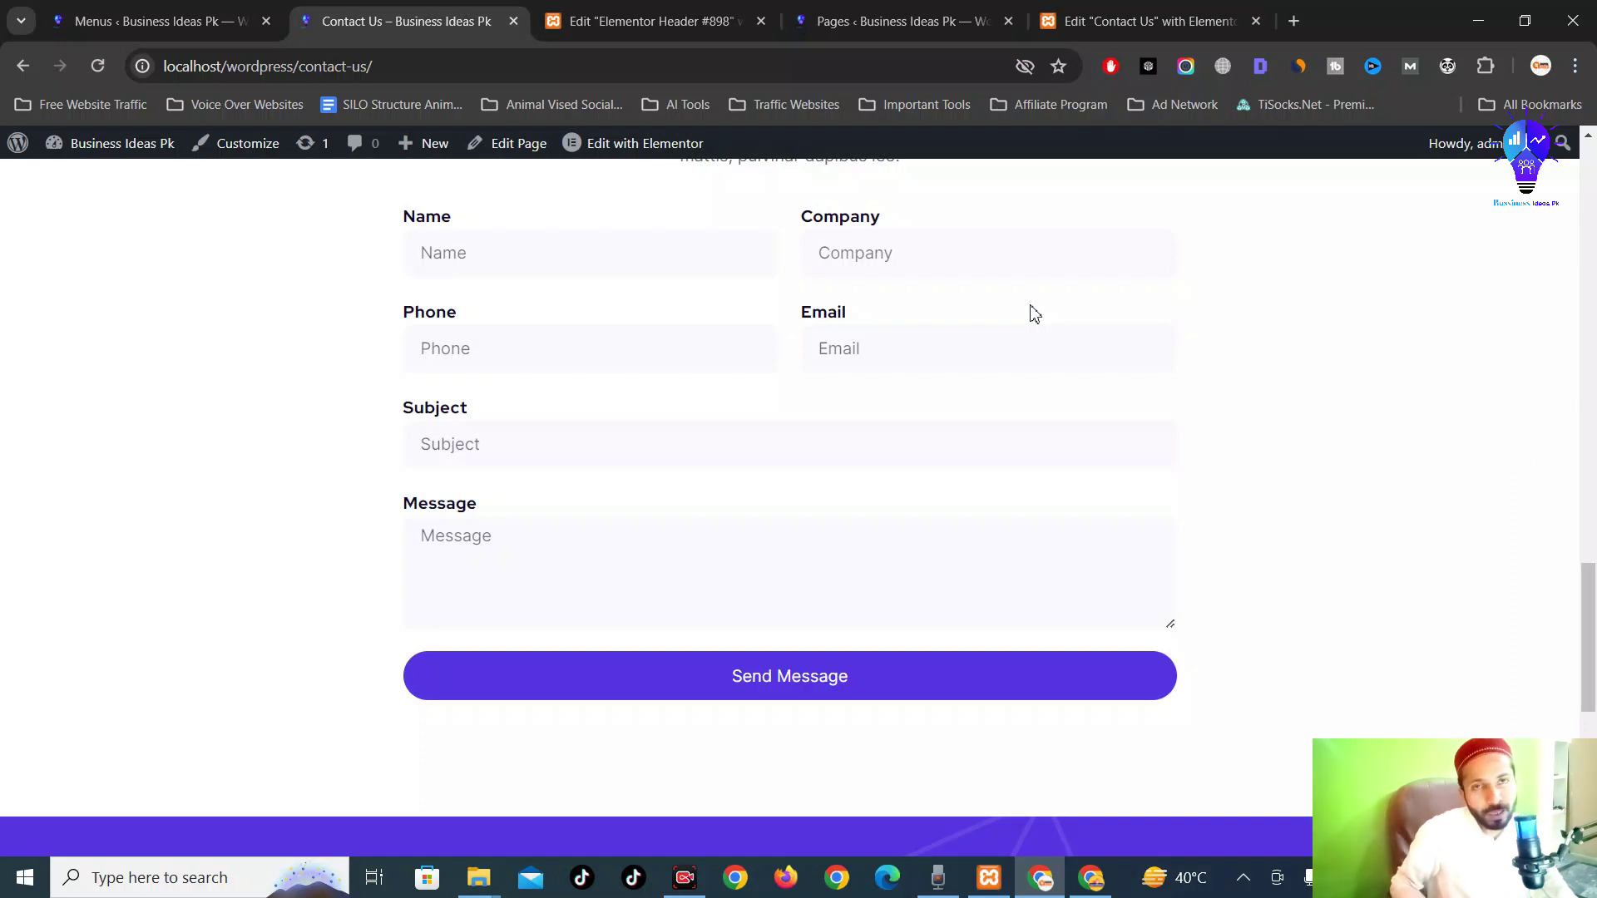
scroll(1034, 313, "down", 5)
scroll(1032, 314, "down", 1)
scroll(1032, 313, "up", 10)
scroll(1032, 313, "up", 10)
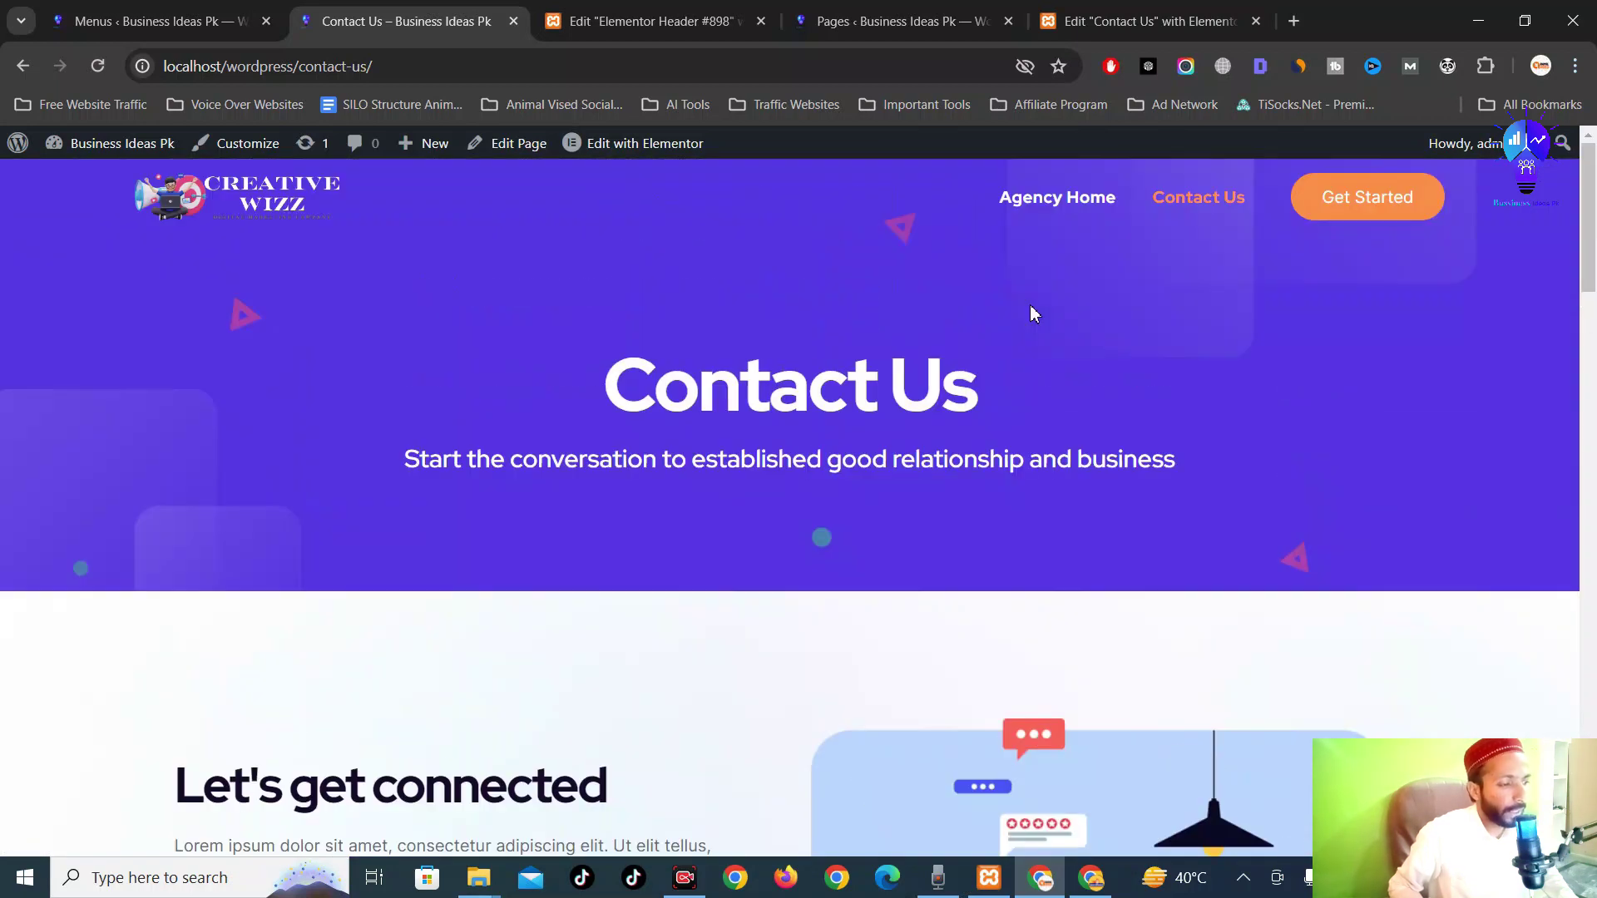